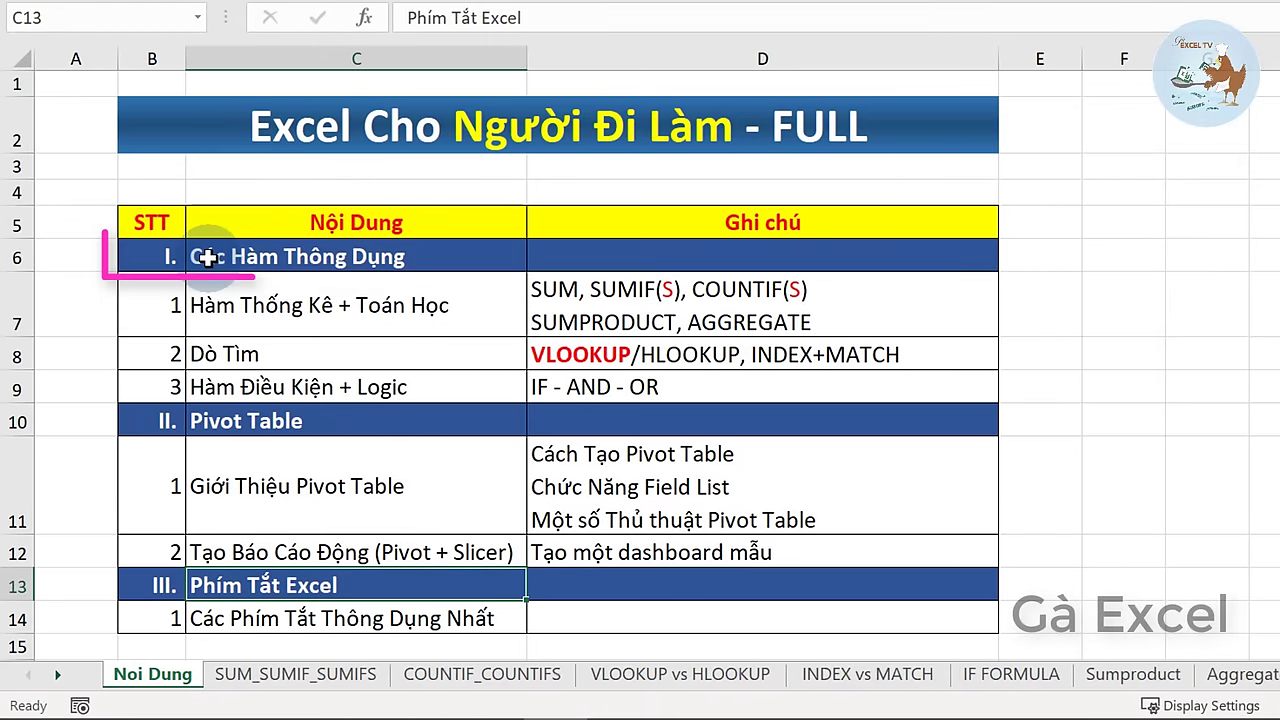
- Browse the Các Hàm Thông Dụng topics: Thống Kê + Toán Học, Dò Tìm, Điều Kiện + Logic
{"action": "left_click", "coordinate": [211, 255]}
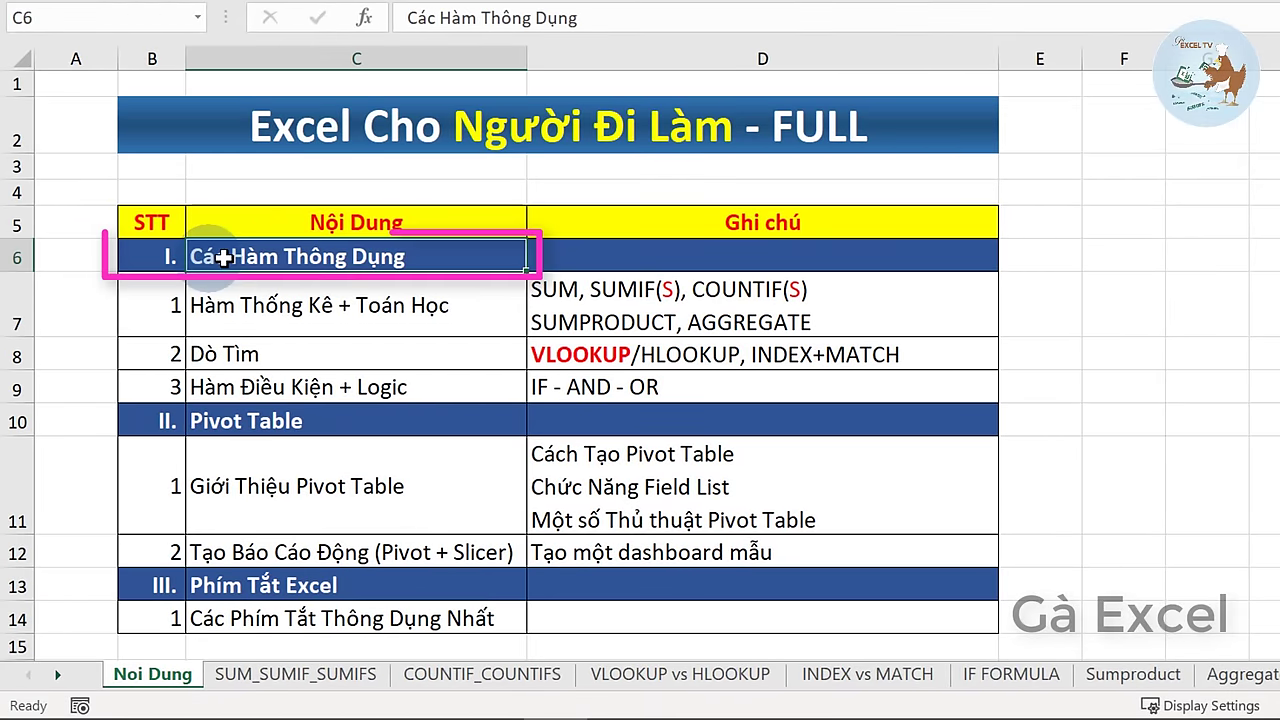
{"action": "left_click", "coordinate": [445, 308]}
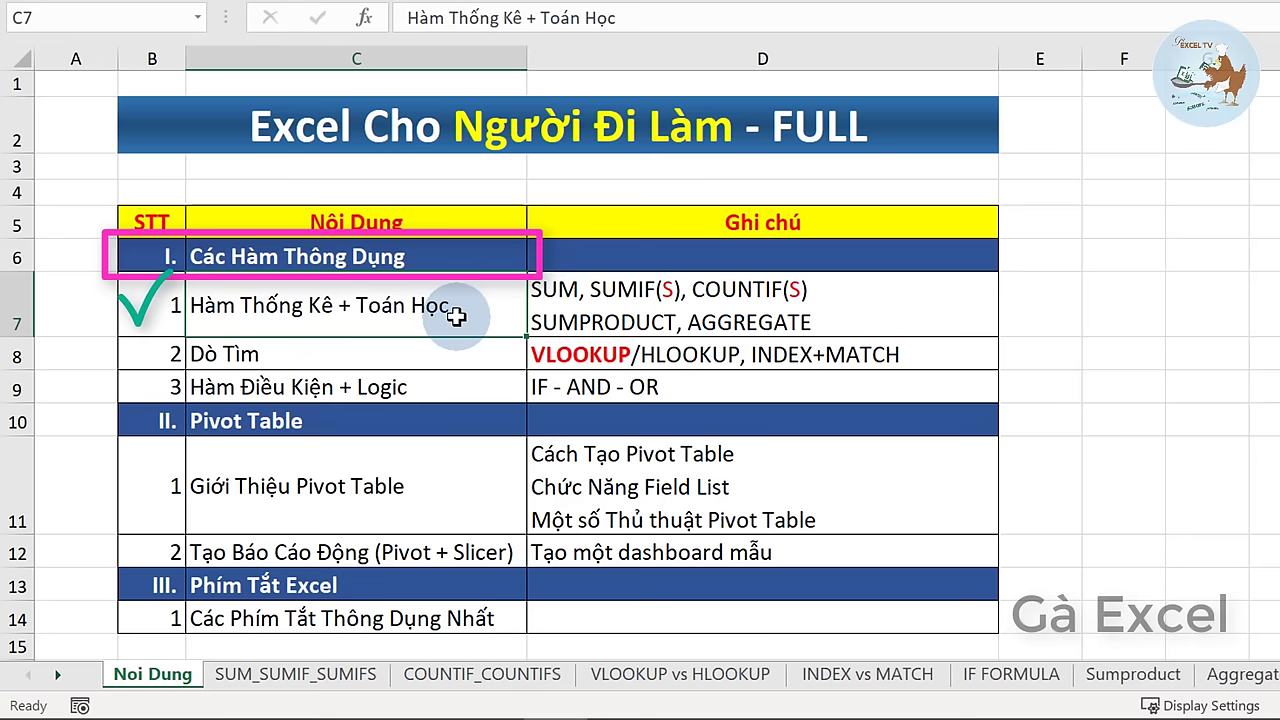
{"action": "left_click", "coordinate": [472, 358]}
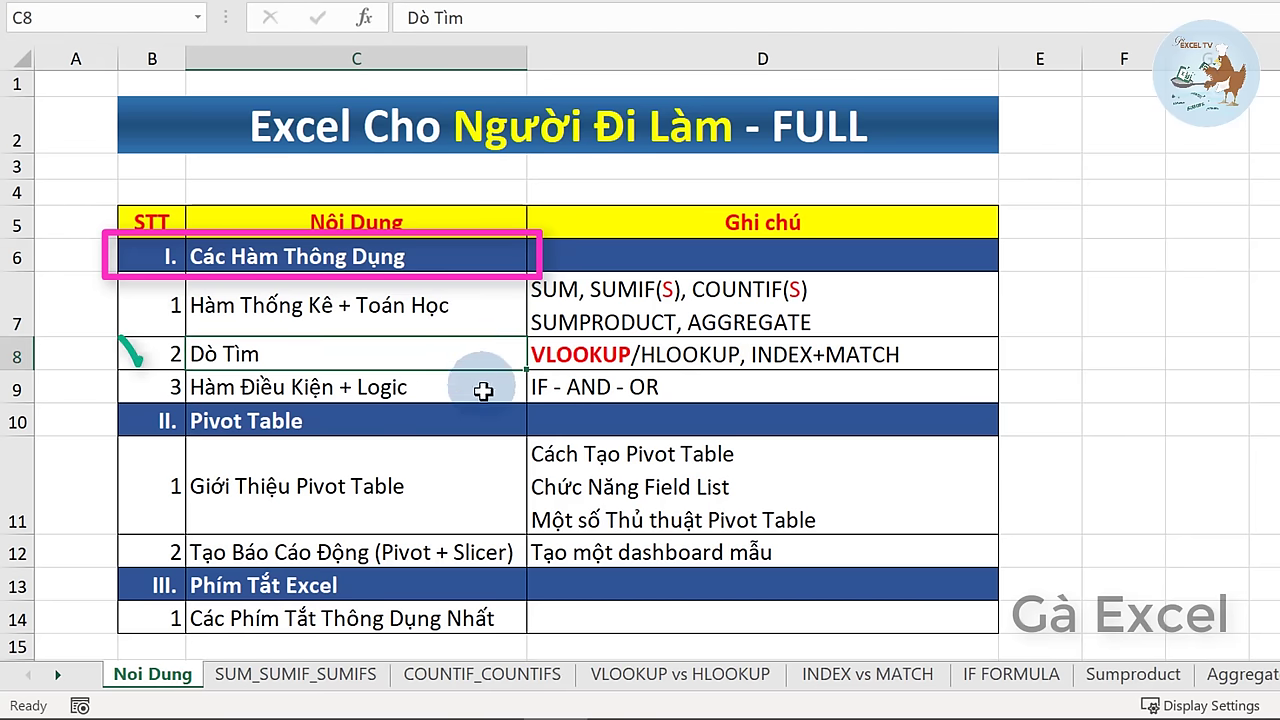
{"action": "left_click", "coordinate": [484, 390]}
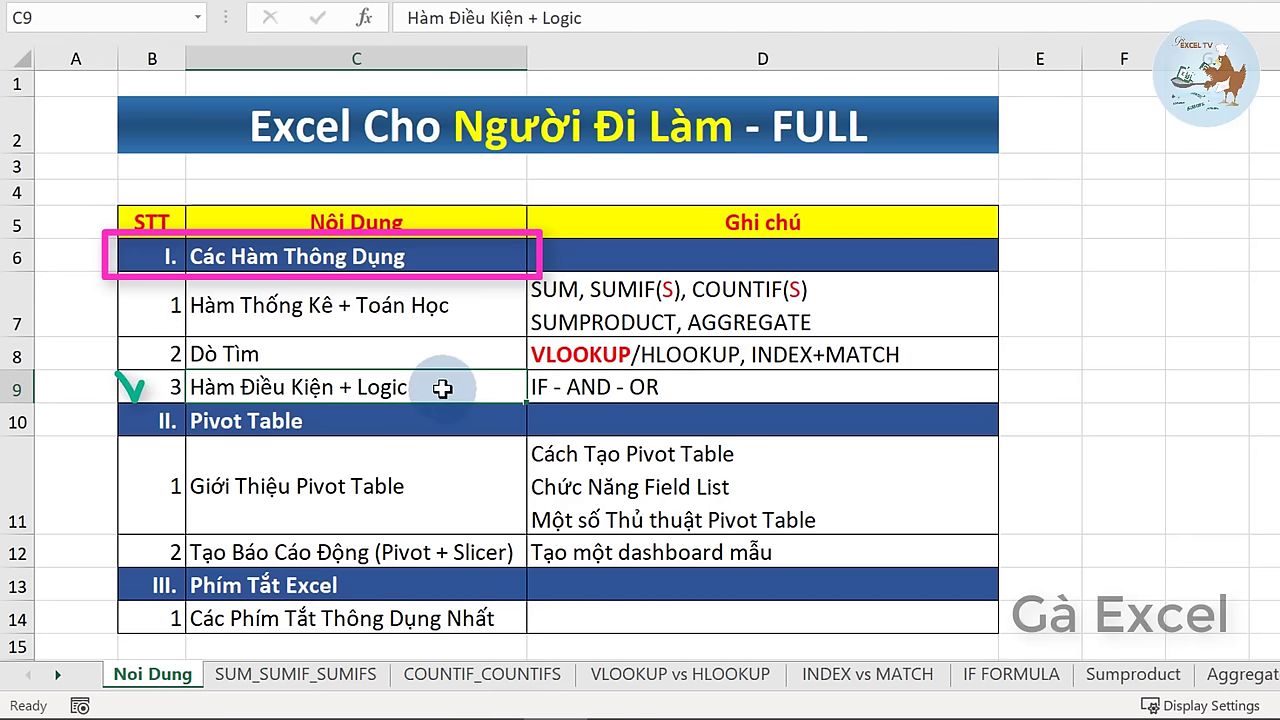
- Skim the Pivot Table and Phím Tắt Excel sections, then go to the SUM_SUMIF_SUMIFS sheet
{"action": "left_click", "coordinate": [360, 424]}
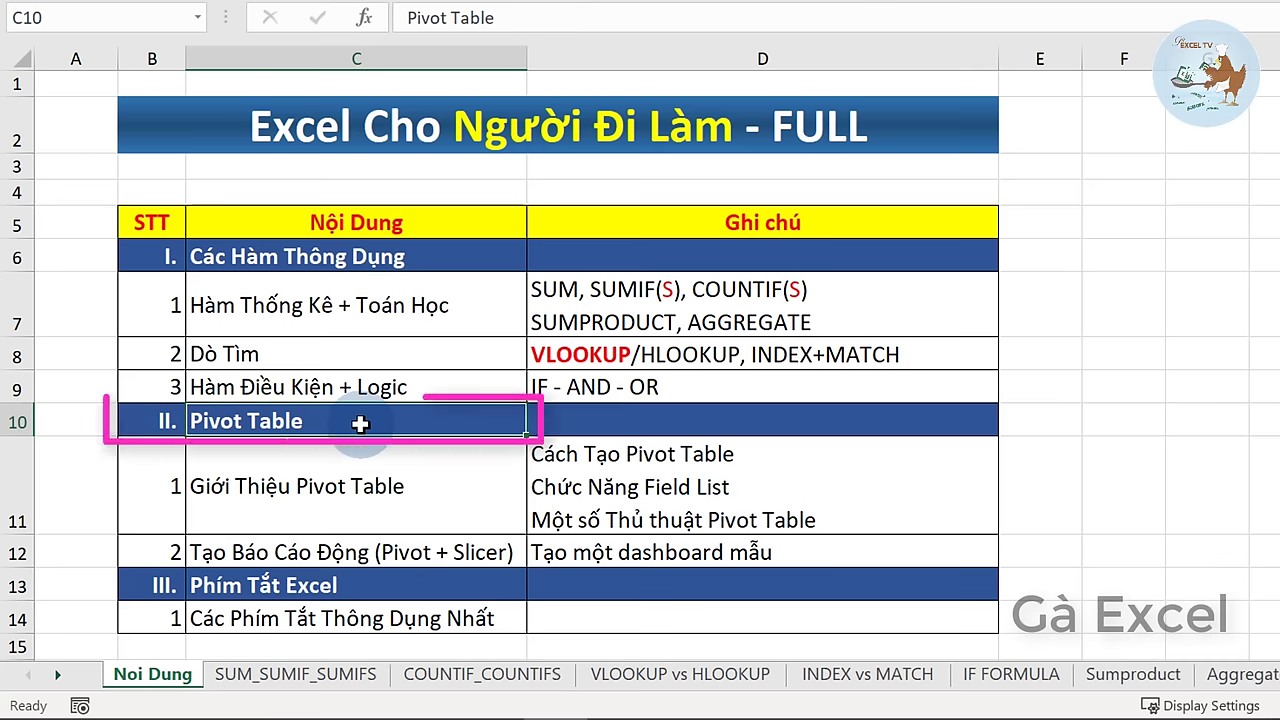
{"action": "left_click", "coordinate": [416, 486]}
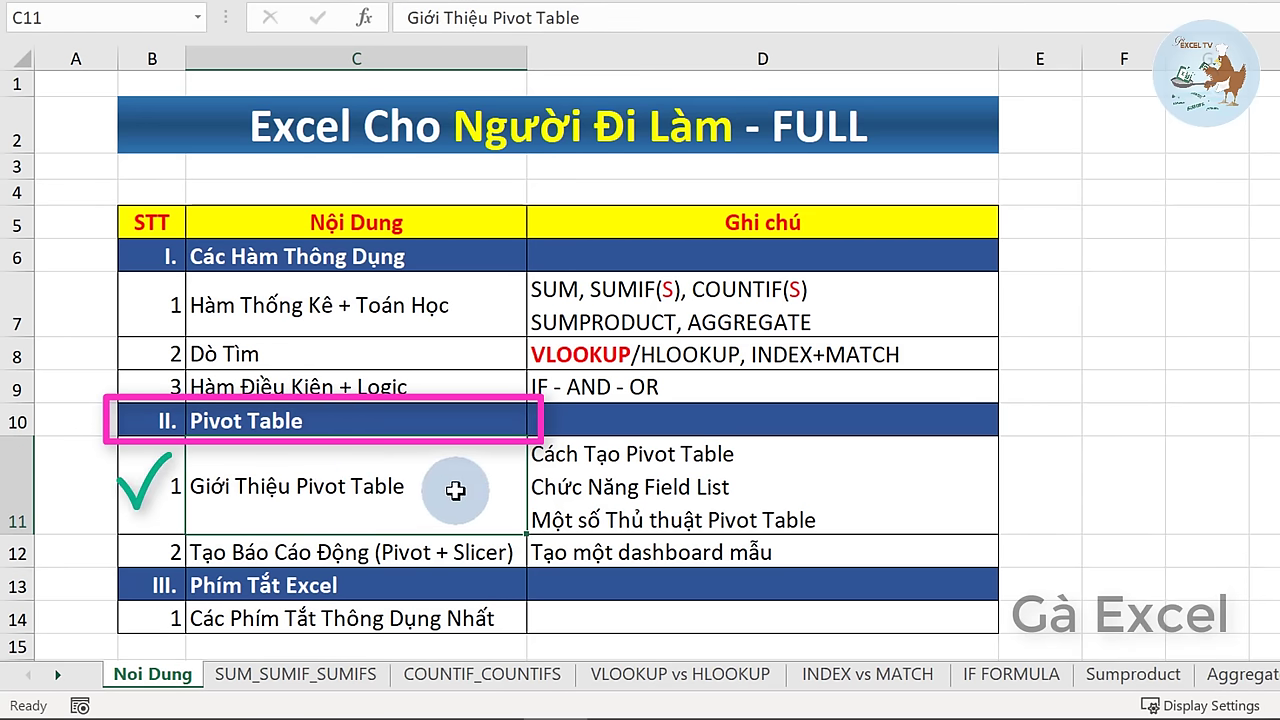
{"action": "left_click", "coordinate": [457, 552]}
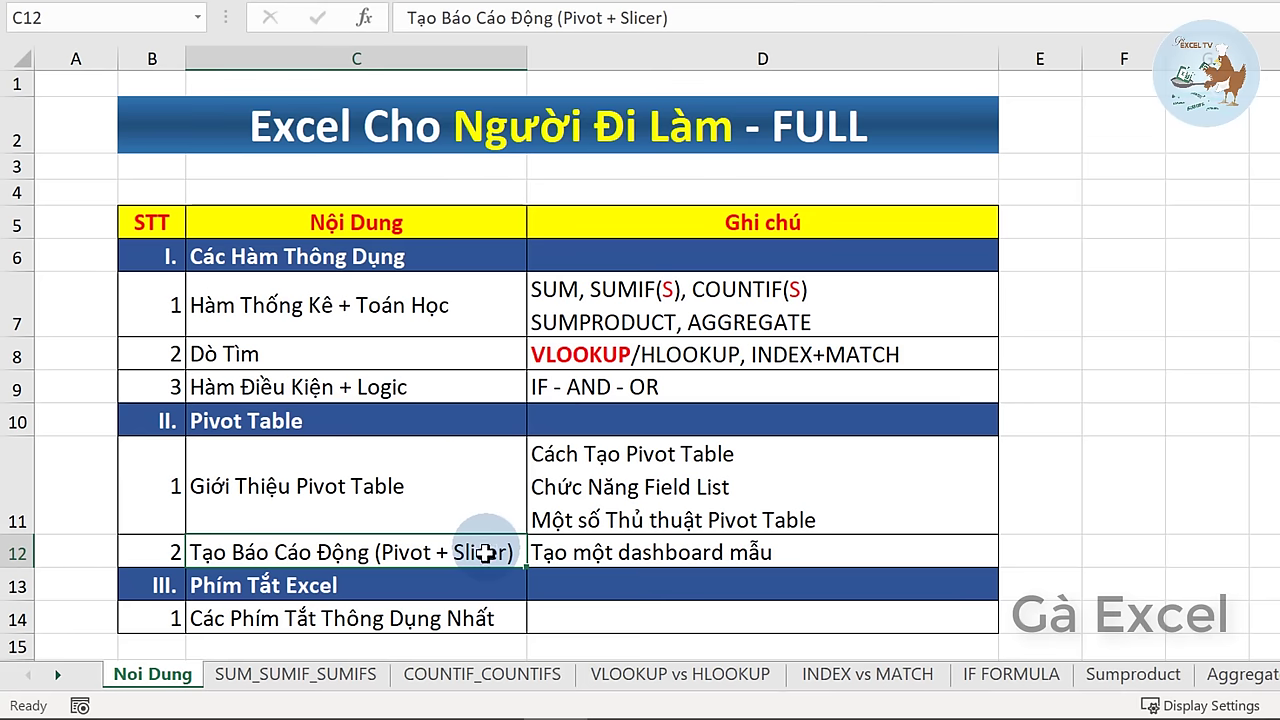
{"action": "left_click", "coordinate": [396, 583]}
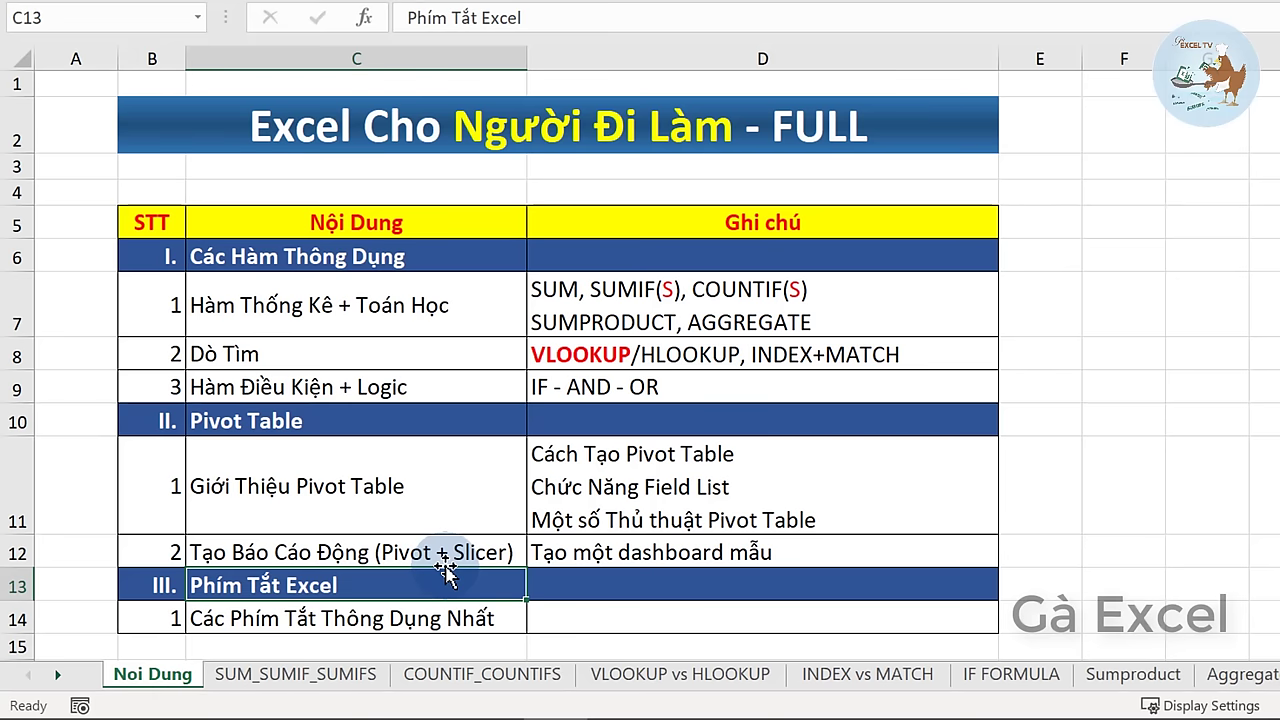
{"action": "left_click", "coordinate": [295, 257]}
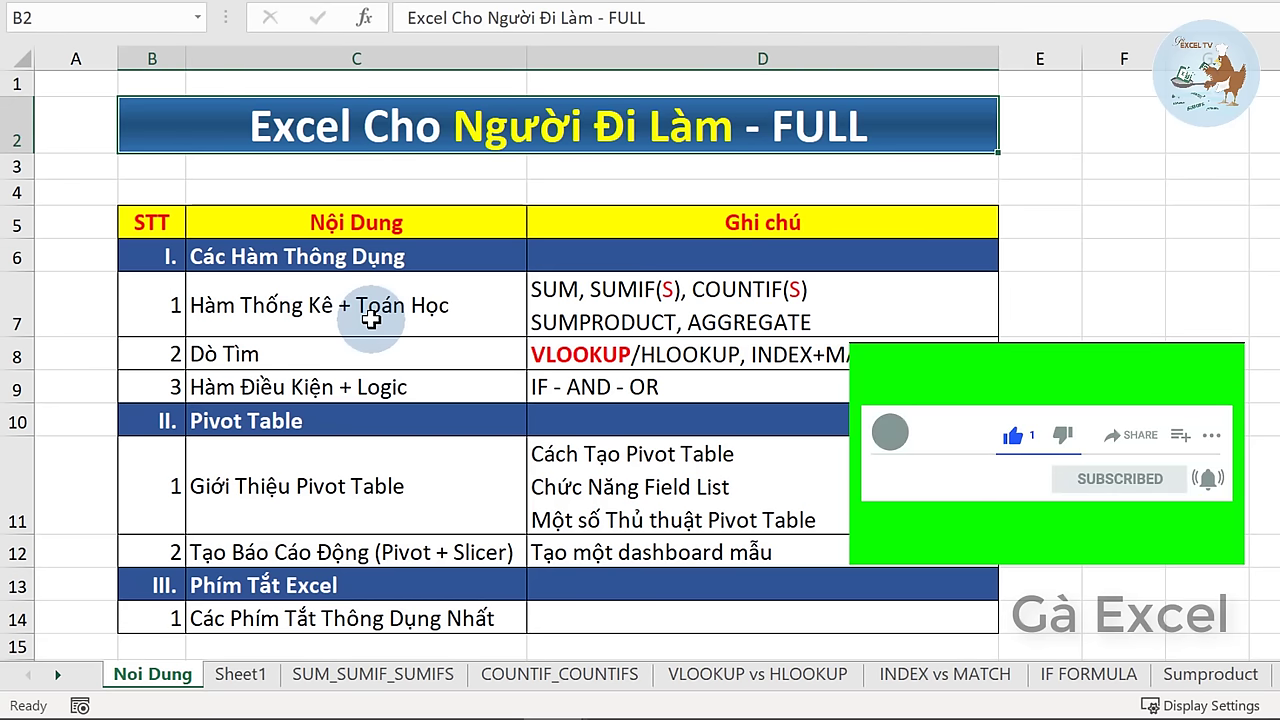
{"action": "left_click", "coordinate": [300, 686]}
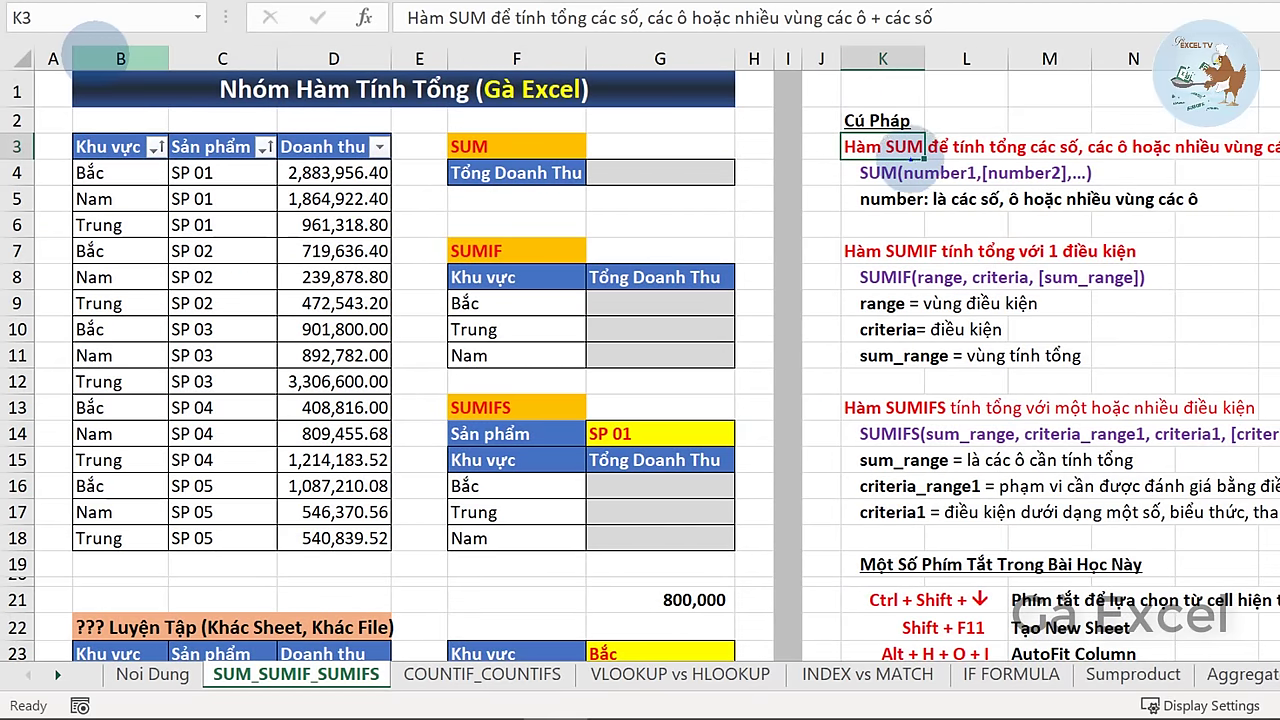
{"action": "left_click_drag", "start_coordinate": [910, 165], "coordinate": [925, 240]}
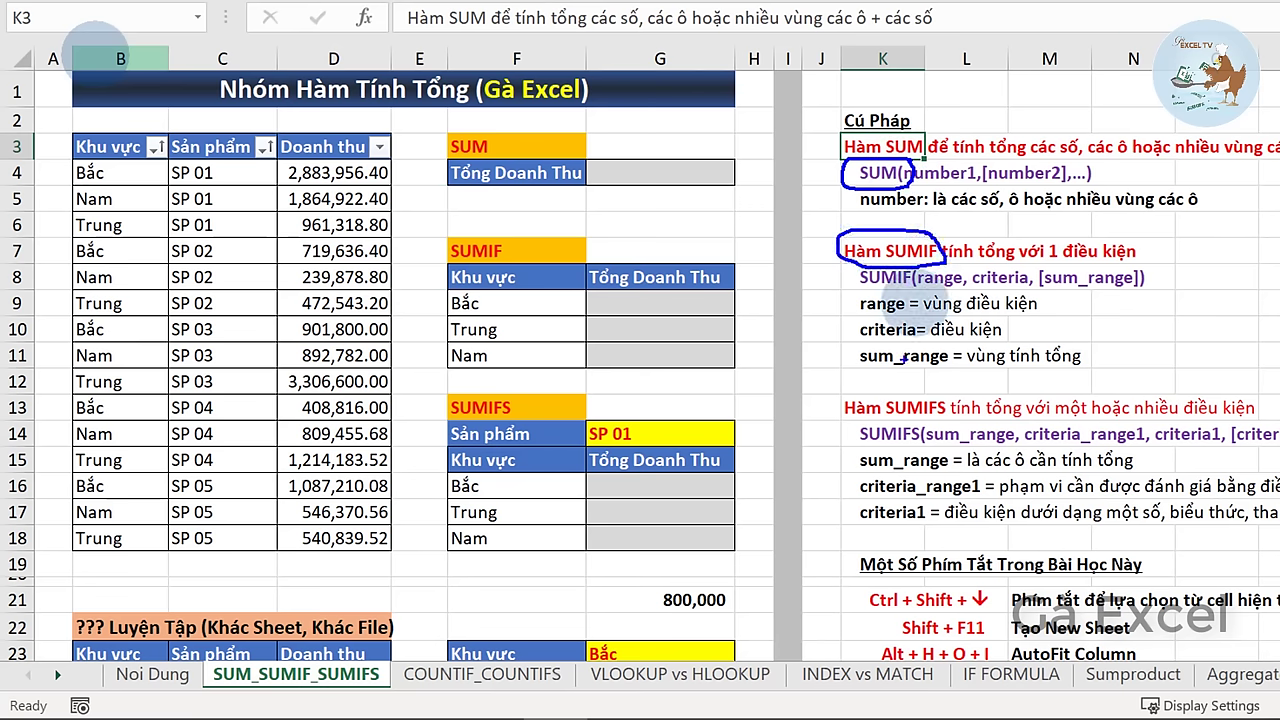
{"action": "mouse_move", "coordinate": [922, 383]}
{"action": "left_mouse_down"}
{"action": "mouse_move", "coordinate": [955, 402]}
{"action": "mouse_move", "coordinate": [928, 384]}
{"action": "left_mouse_up"}
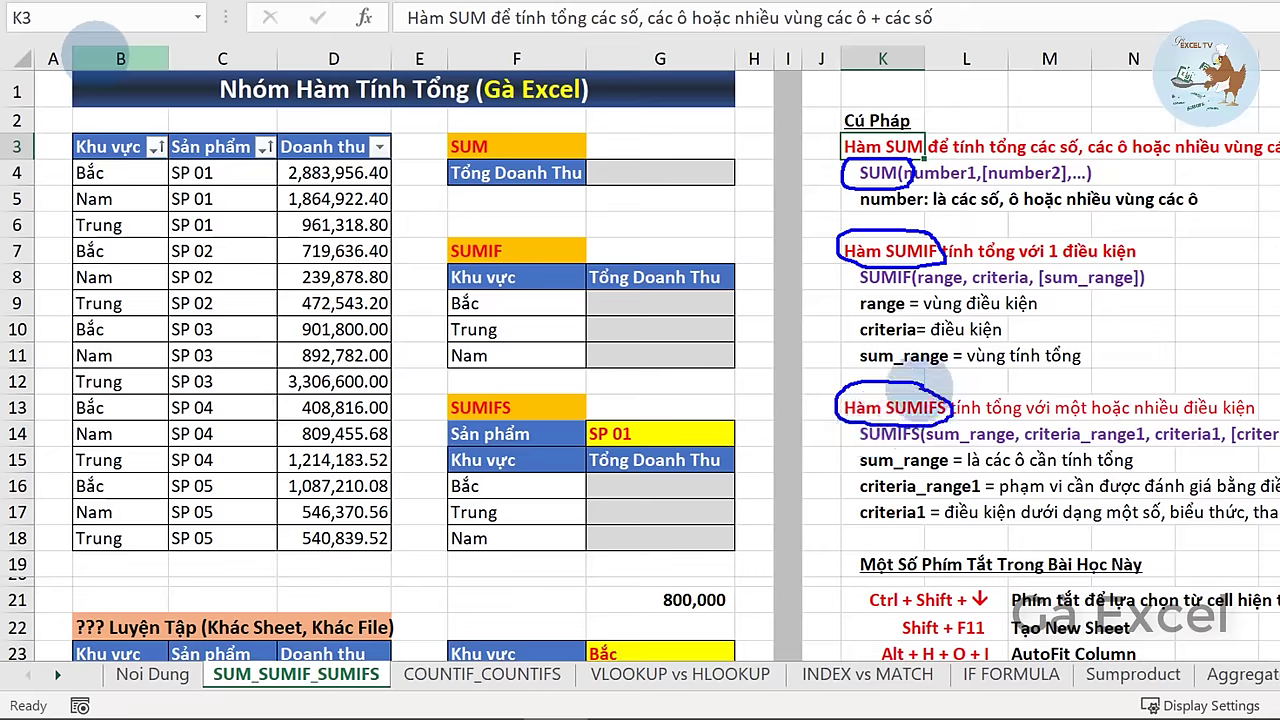
{"action": "key", "text": "Escape"}
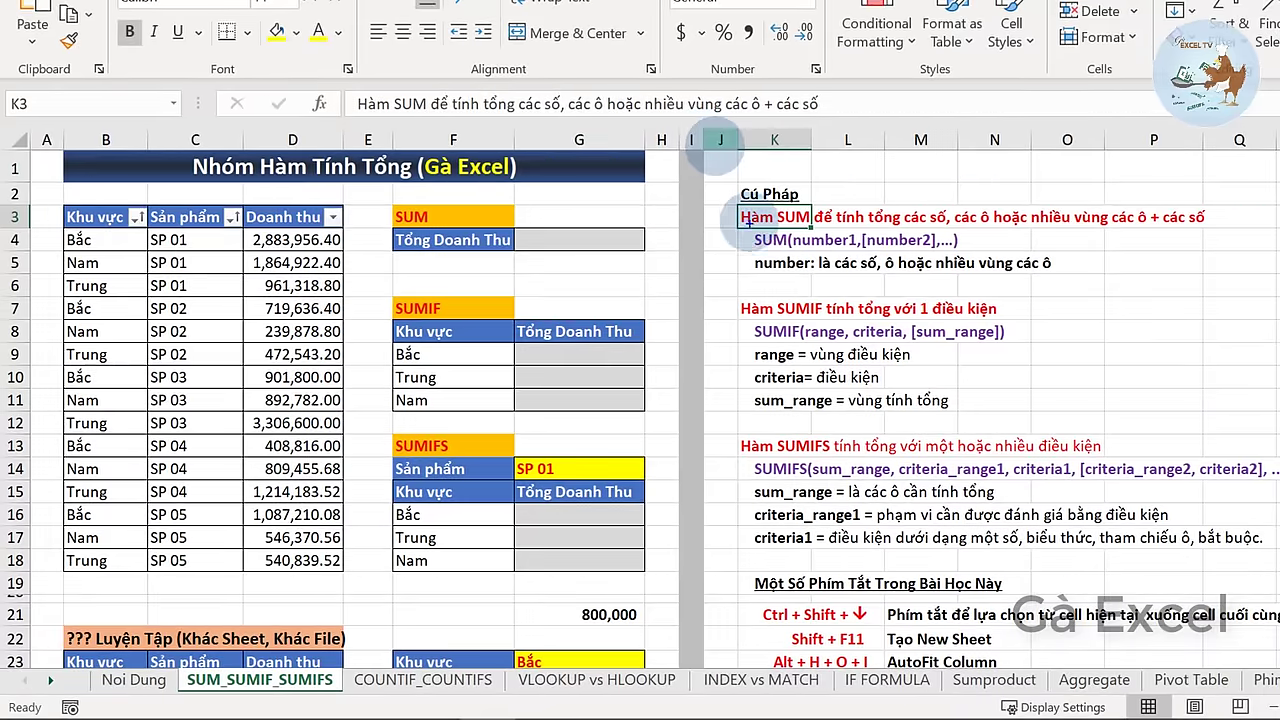
{"action": "left_click_drag", "start_coordinate": [743, 228], "coordinate": [812, 228]}
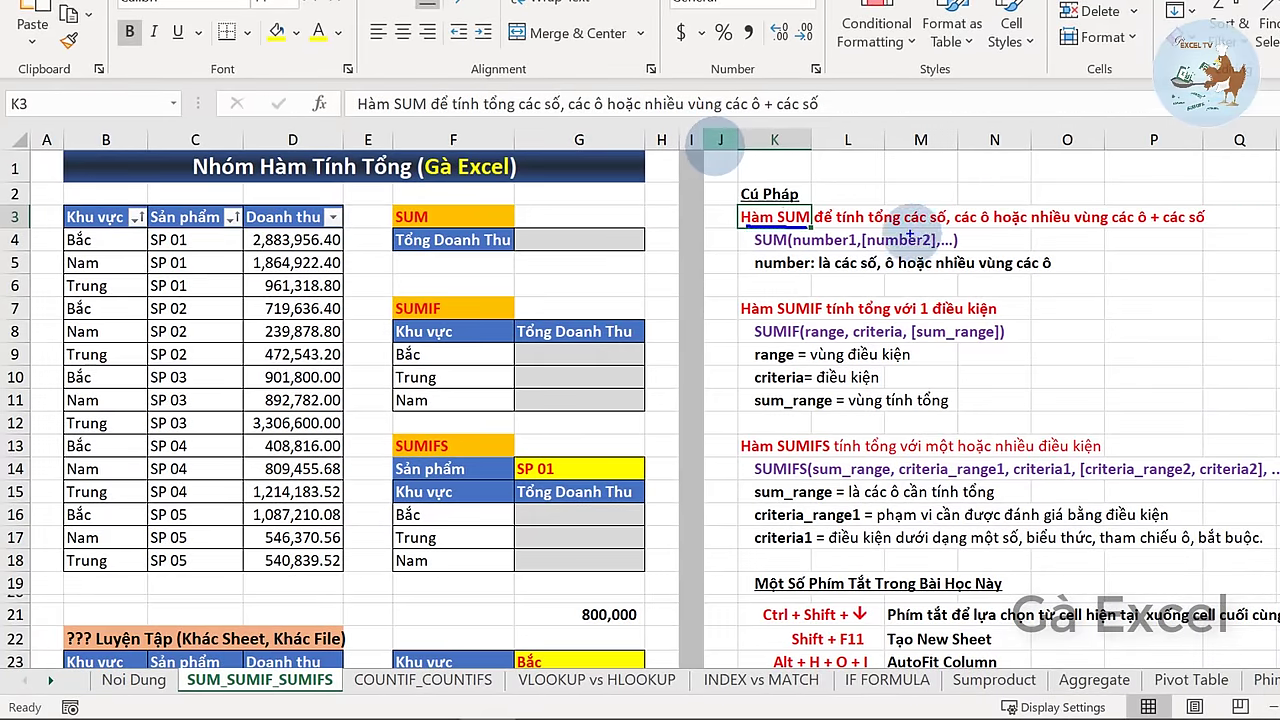
{"action": "left_click_drag", "start_coordinate": [903, 228], "coordinate": [1200, 230]}
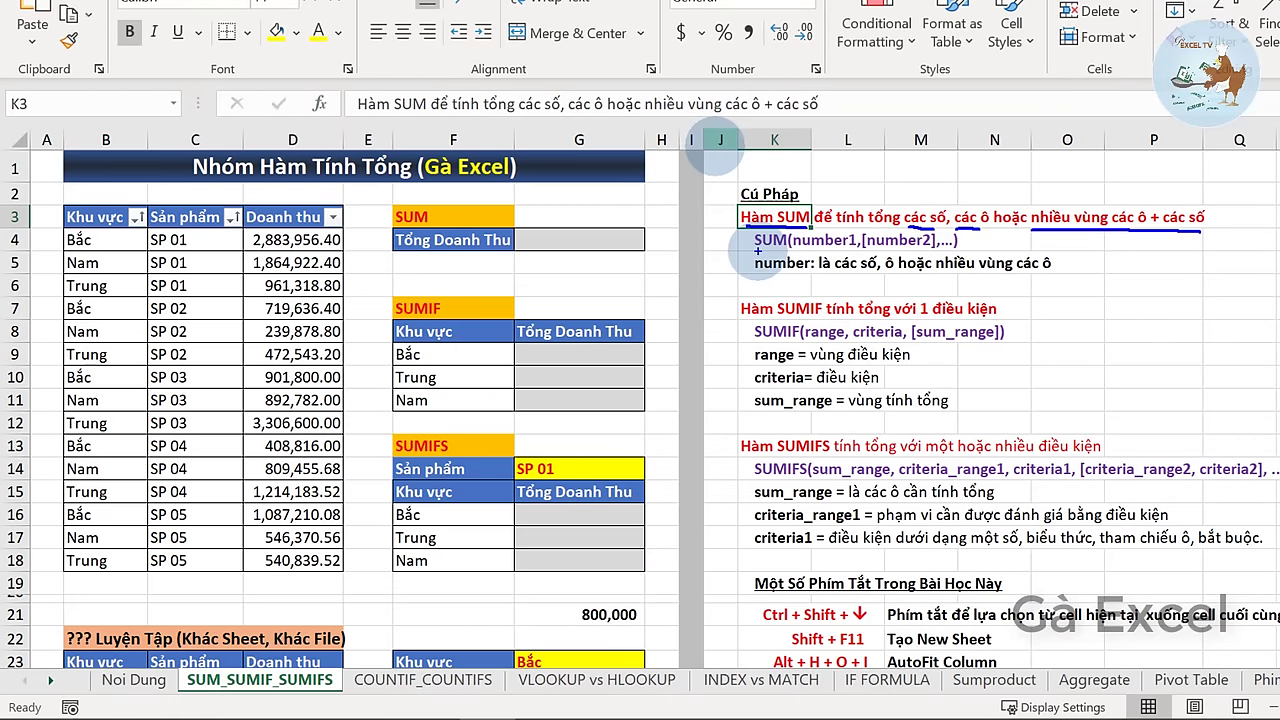
{"action": "left_click_drag", "start_coordinate": [757, 252], "coordinate": [955, 252]}
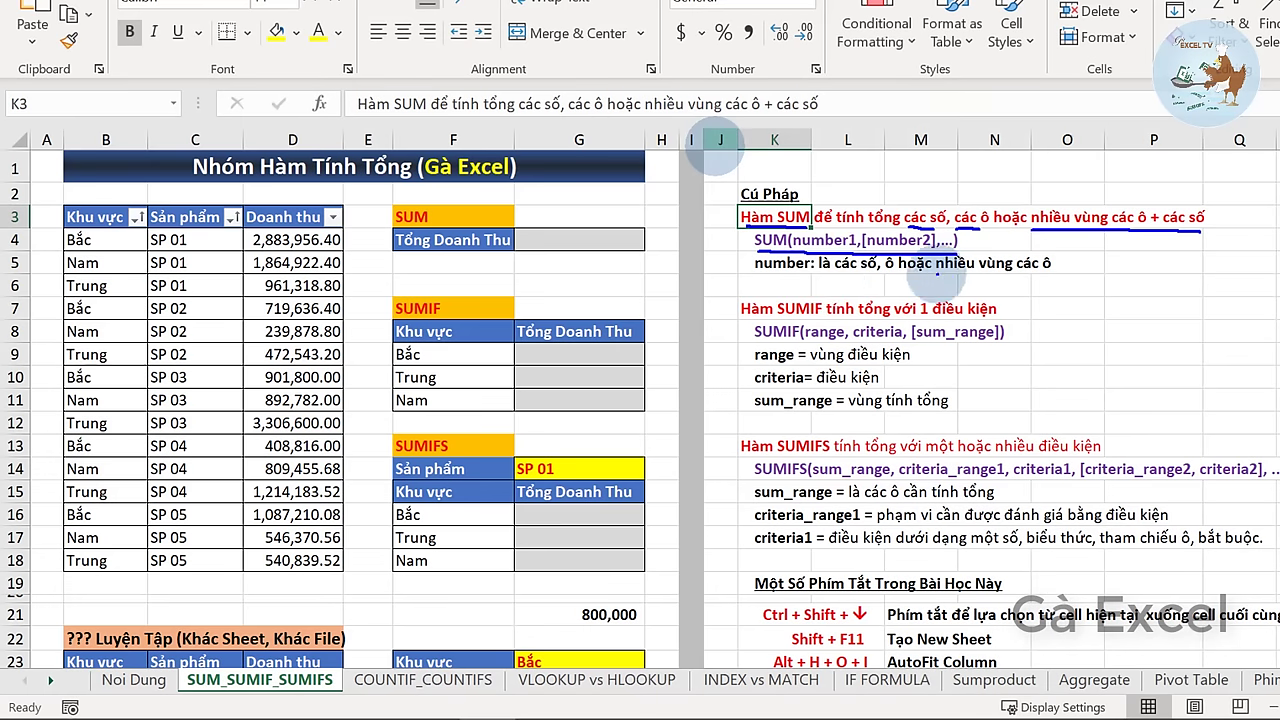
{"action": "left_click_drag", "start_coordinate": [908, 266], "coordinate": [1050, 268]}
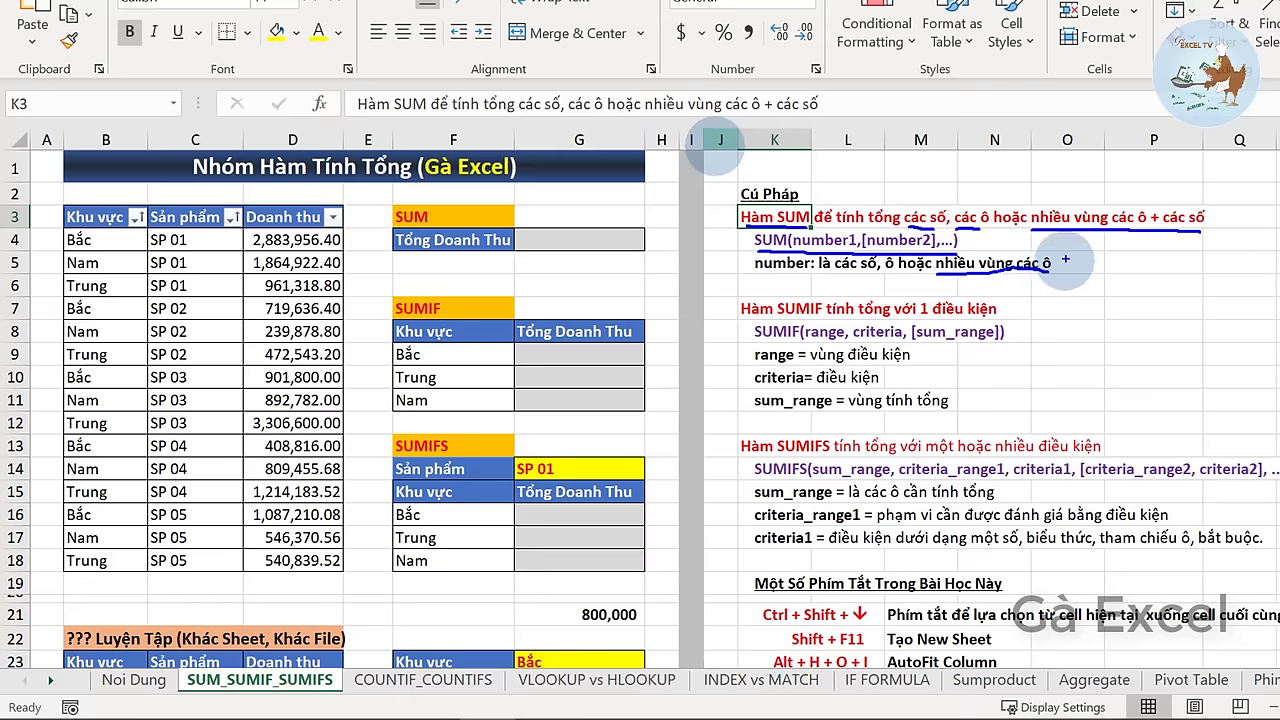
{"action": "left_click_drag", "start_coordinate": [958, 228], "coordinate": [982, 228]}
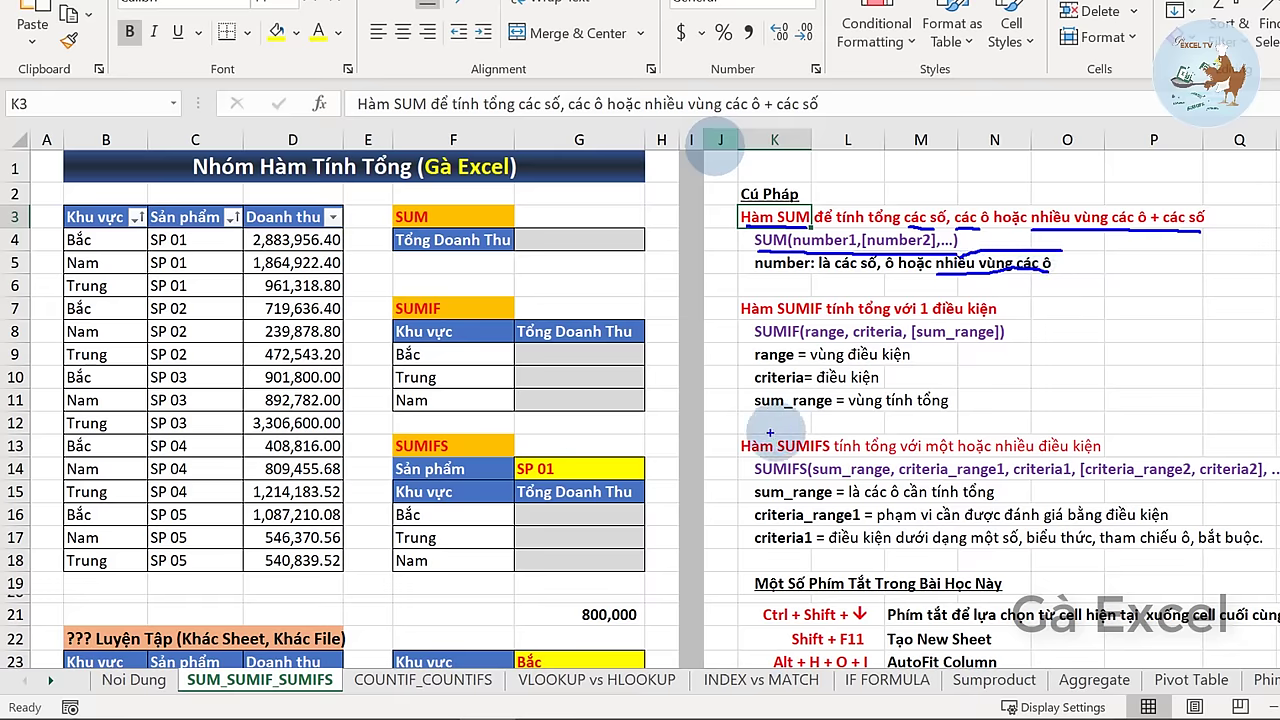
{"action": "key", "text": "Escape"}
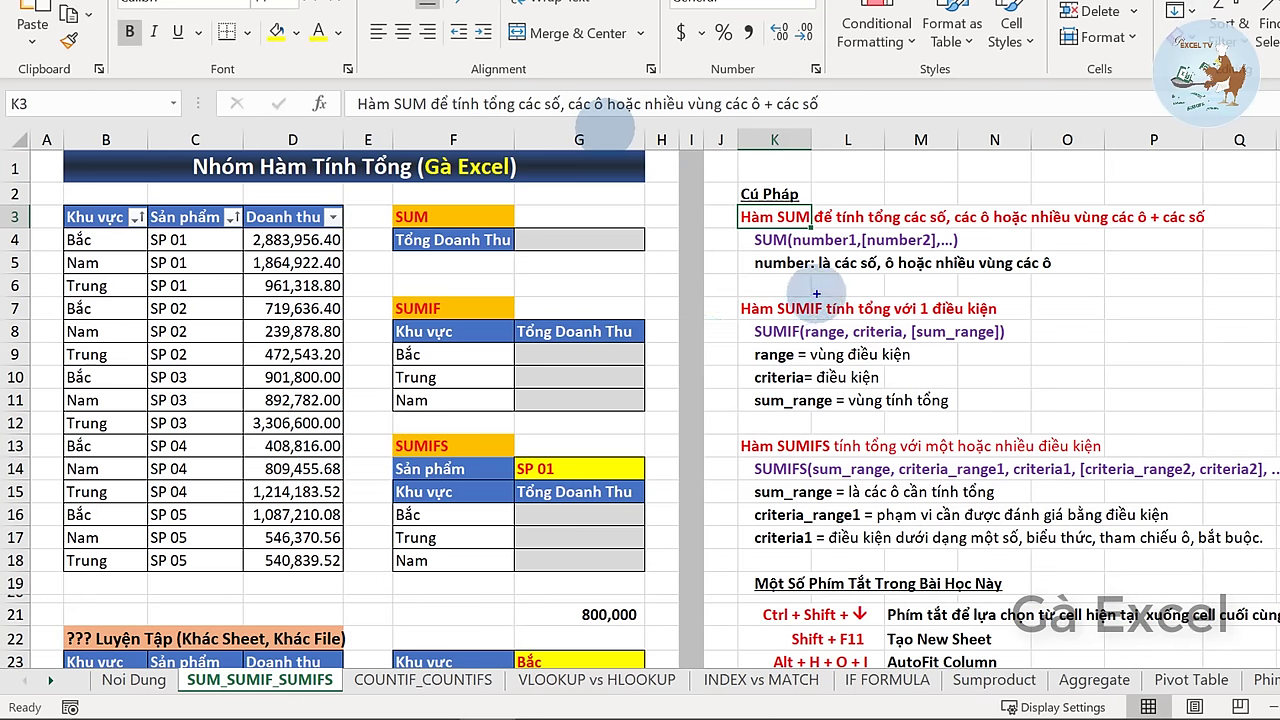
- Circle the Hàm SUMIF heading and '1 điều kiện' in ink, then erase the circles
{"action": "mouse_move", "coordinate": [812, 293]}
{"action": "left_mouse_down"}
{"action": "mouse_move", "coordinate": [826, 309]}
{"action": "mouse_move", "coordinate": [812, 290]}
{"action": "left_mouse_up"}
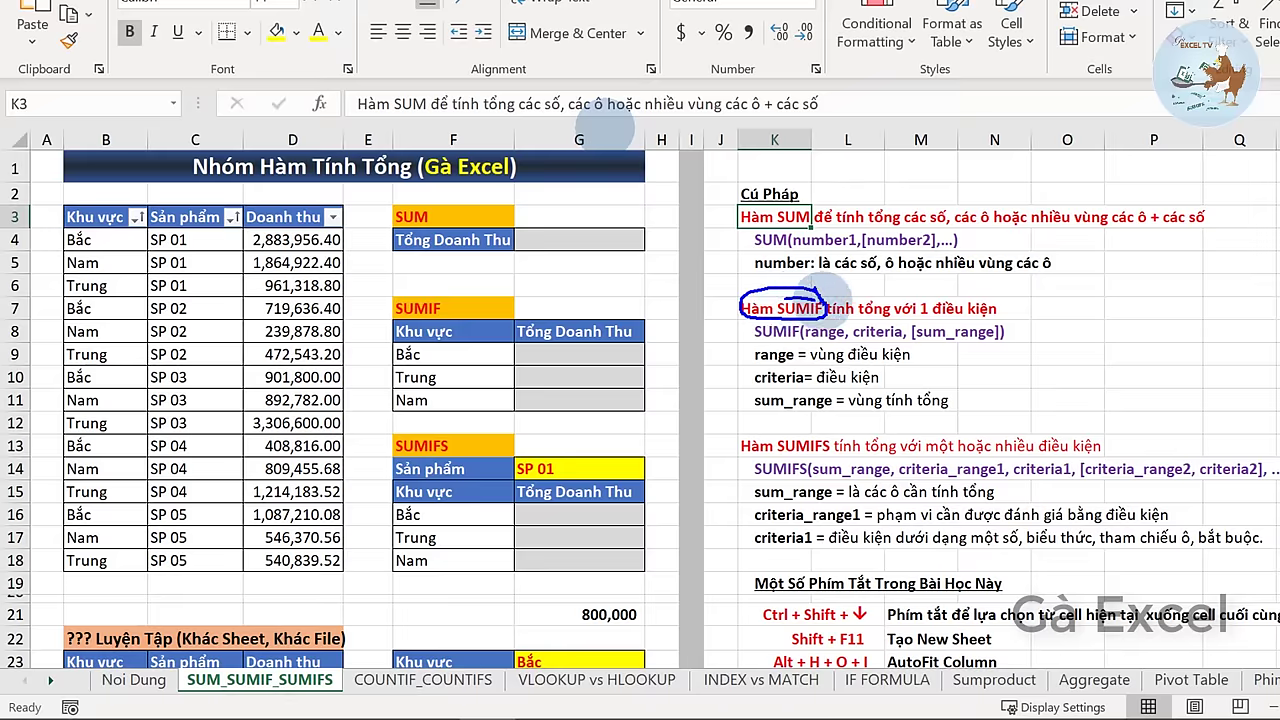
{"action": "left_click_drag", "start_coordinate": [921, 320], "coordinate": [997, 293]}
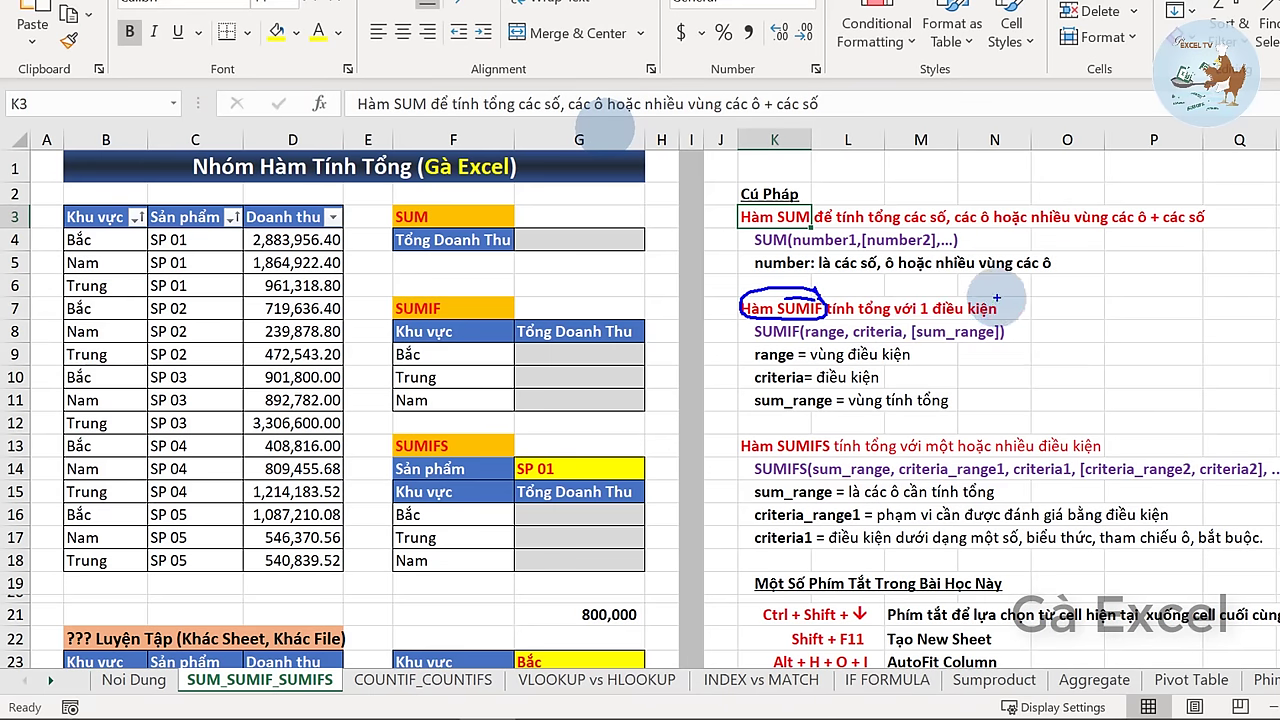
{"action": "mouse_move", "coordinate": [930, 331]}
{"action": "left_mouse_down"}
{"action": "mouse_move", "coordinate": [990, 332]}
{"action": "mouse_move", "coordinate": [998, 295]}
{"action": "left_mouse_up"}
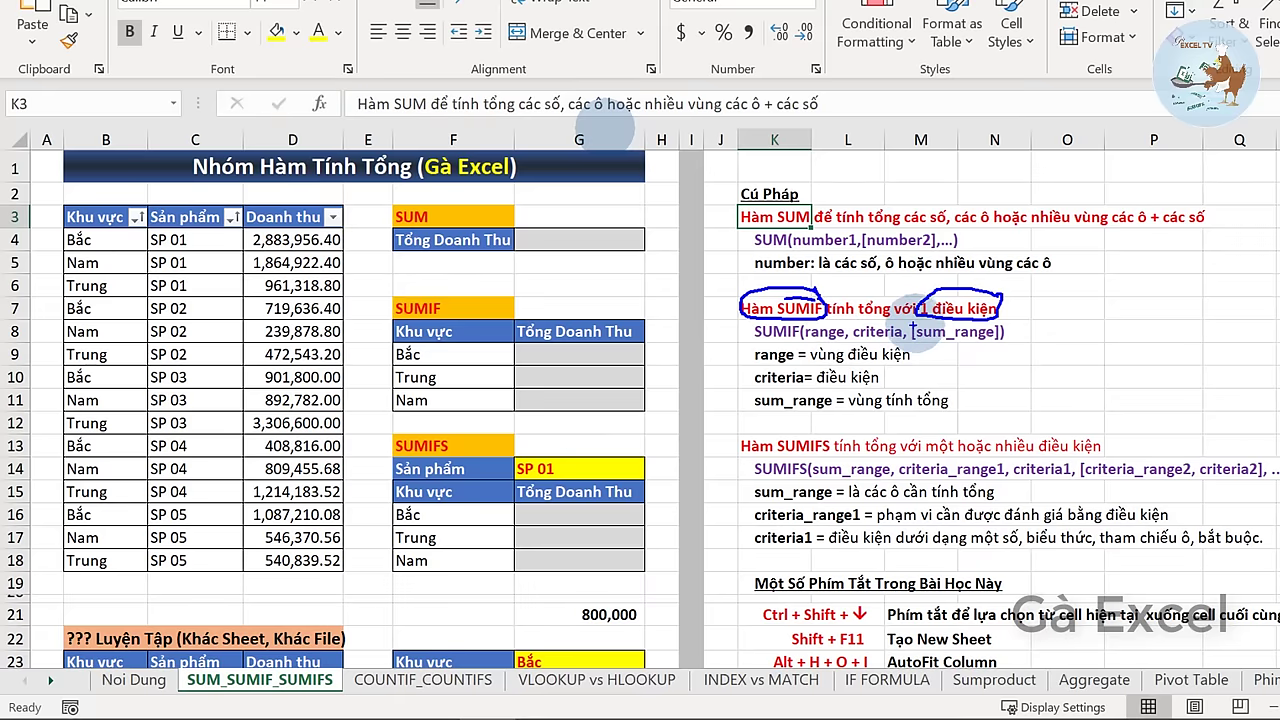
{"action": "key", "text": "Escape"}
- Select SUMIF syntax cell K8 and underline its range and criteria explanations
{"action": "left_click", "coordinate": [760, 331]}
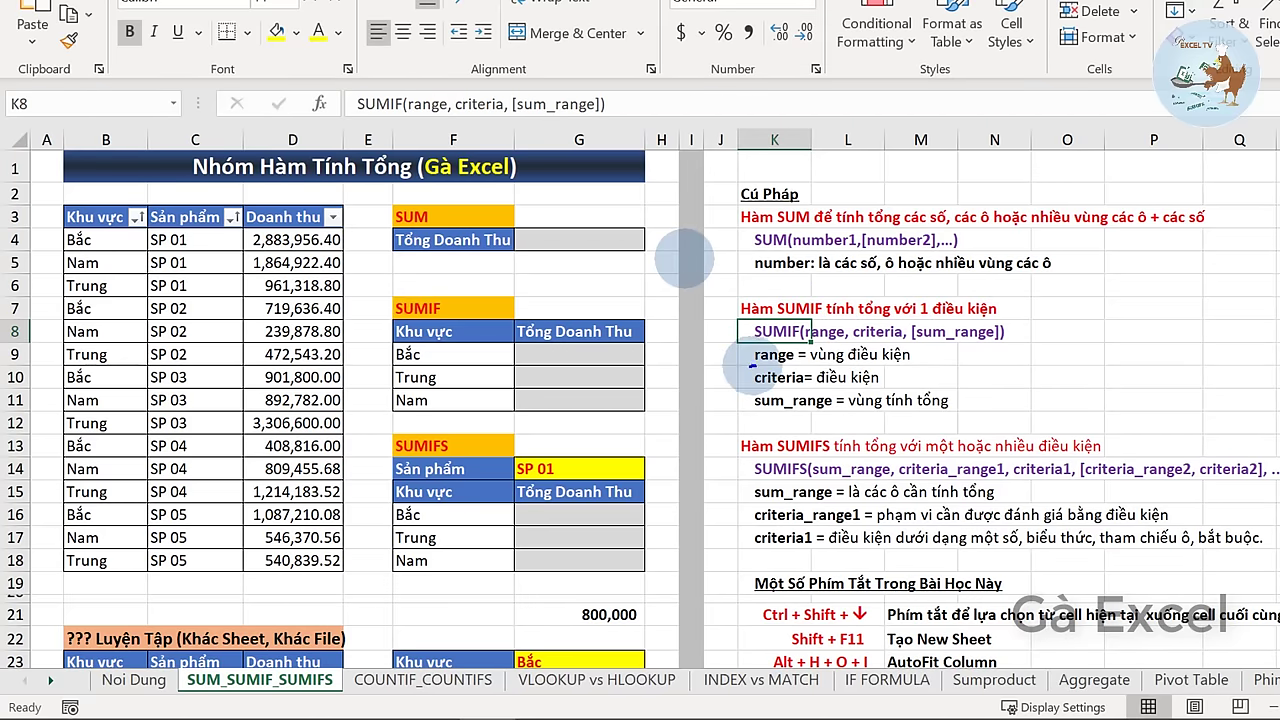
{"action": "left_click_drag", "start_coordinate": [752, 368], "coordinate": [910, 367]}
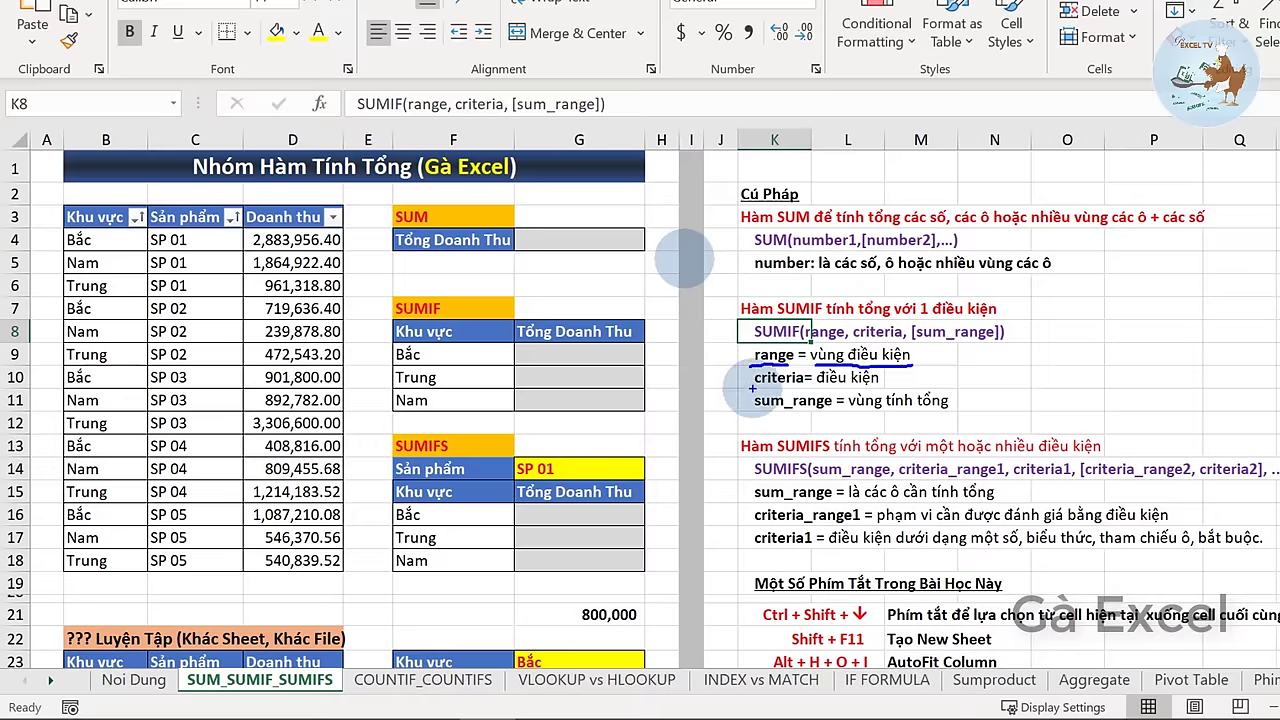
{"action": "left_click_drag", "start_coordinate": [752, 388], "coordinate": [812, 388]}
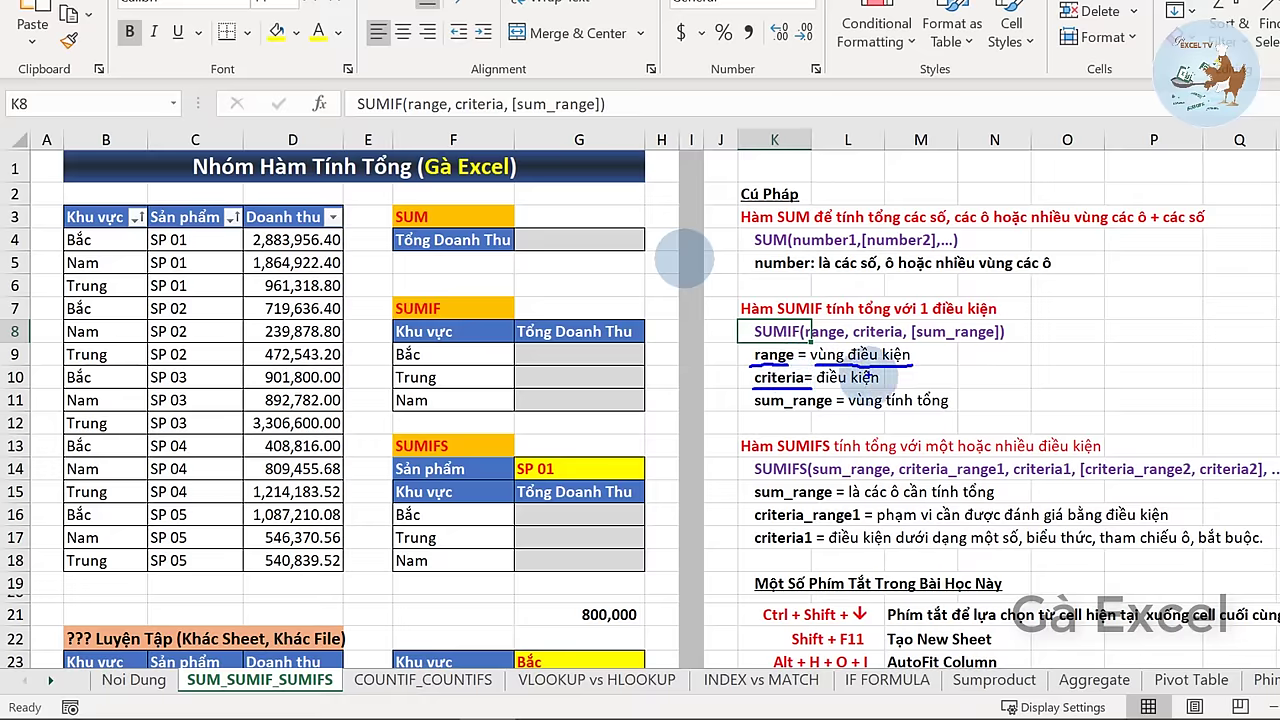
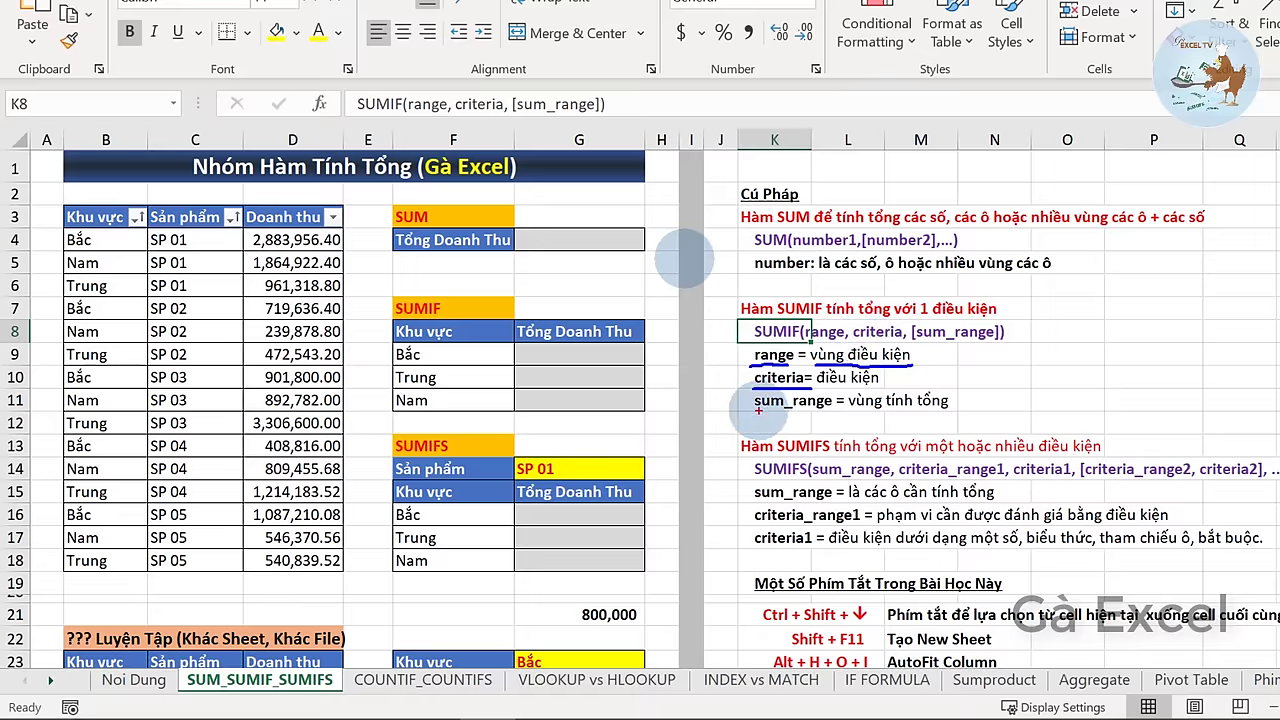
- Annotate the notes, underlining sum_range in SUMIF and circling nhiều điều kiện under SUMIFS
{"action": "left_click_drag", "start_coordinate": [756, 414], "coordinate": [830, 414]}
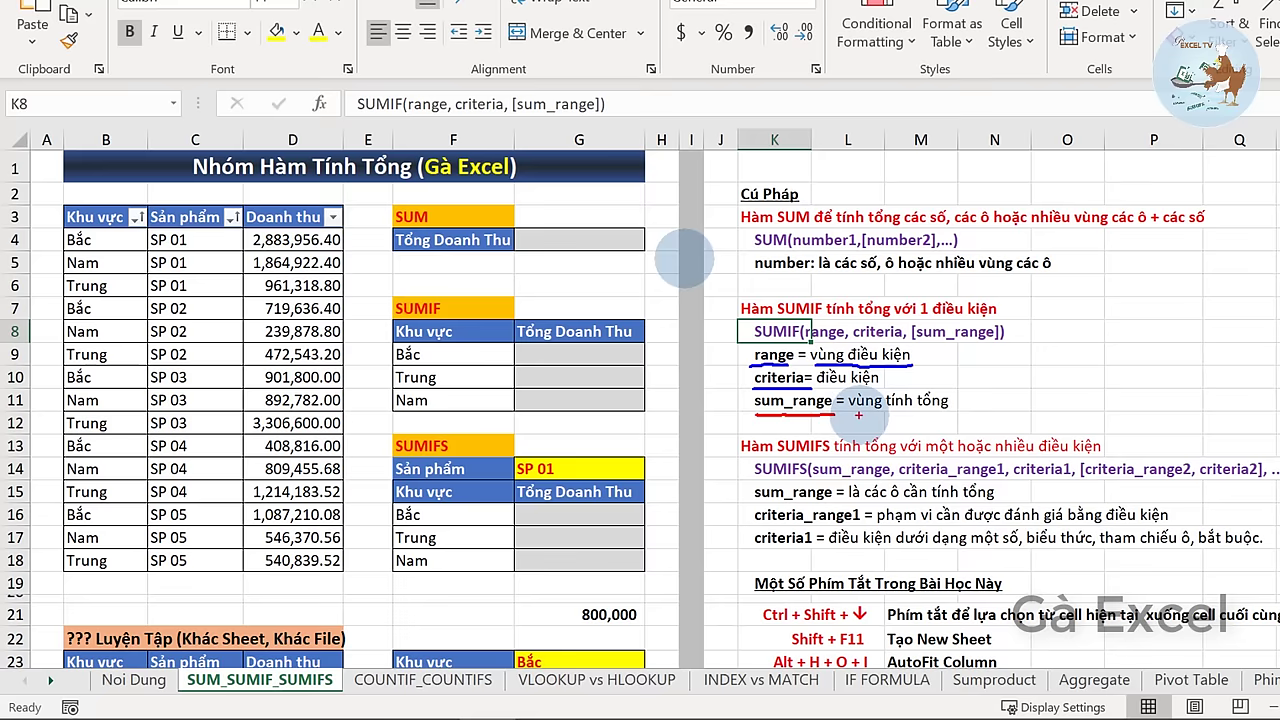
{"action": "key", "text": "e"}
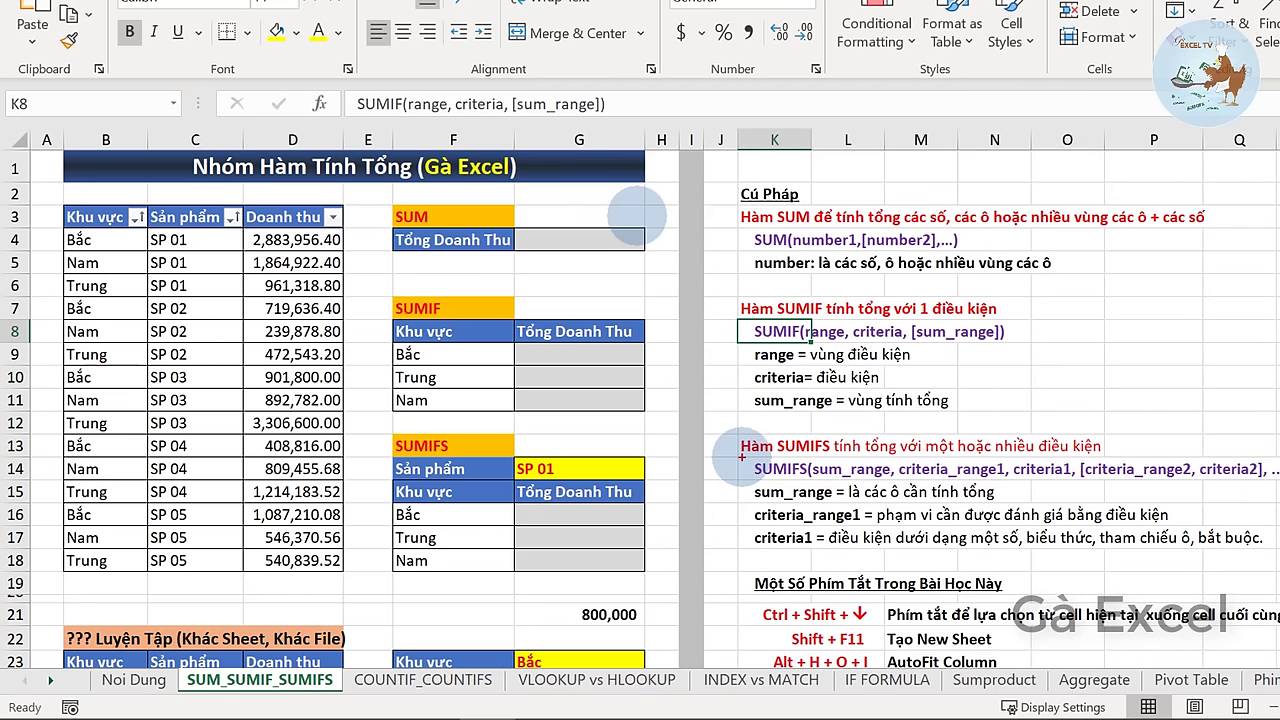
{"action": "mouse_move", "coordinate": [742, 456]}
{"action": "left_mouse_down"}
{"action": "mouse_move", "coordinate": [816, 458]}
{"action": "mouse_move", "coordinate": [838, 404]}
{"action": "left_mouse_up"}
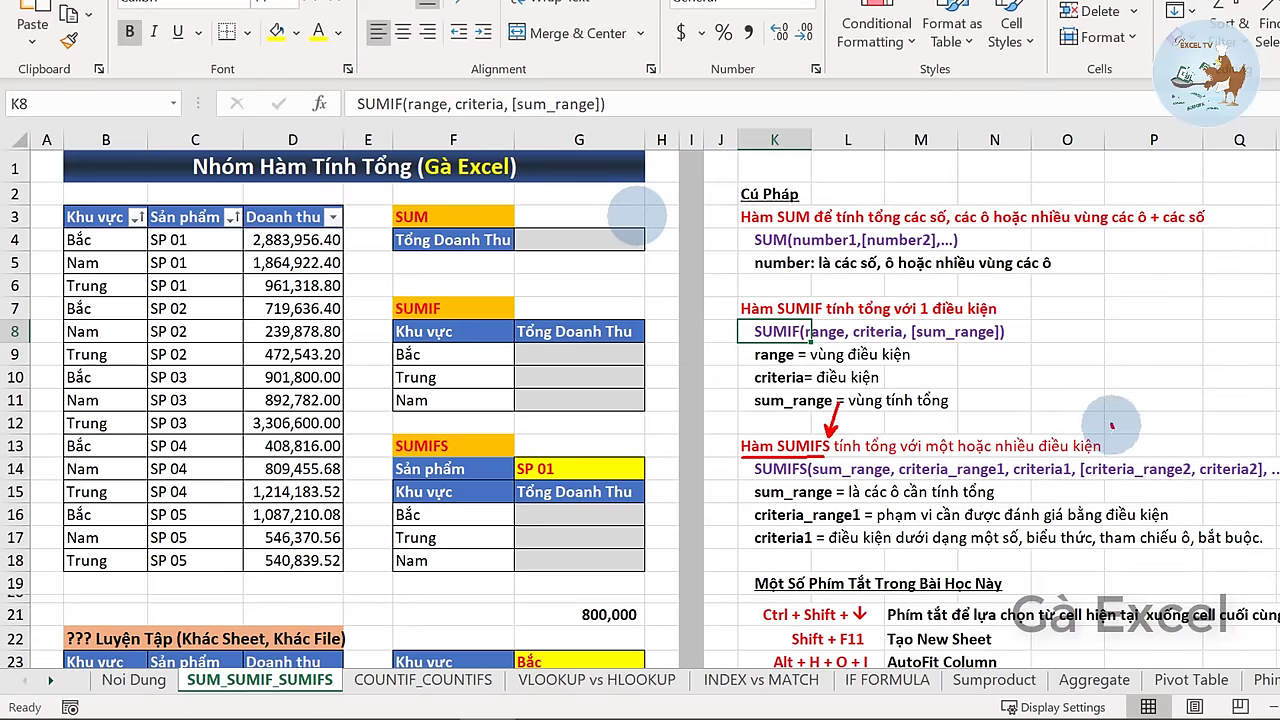
{"action": "left_click_drag", "start_coordinate": [1000, 418], "coordinate": [1113, 437]}
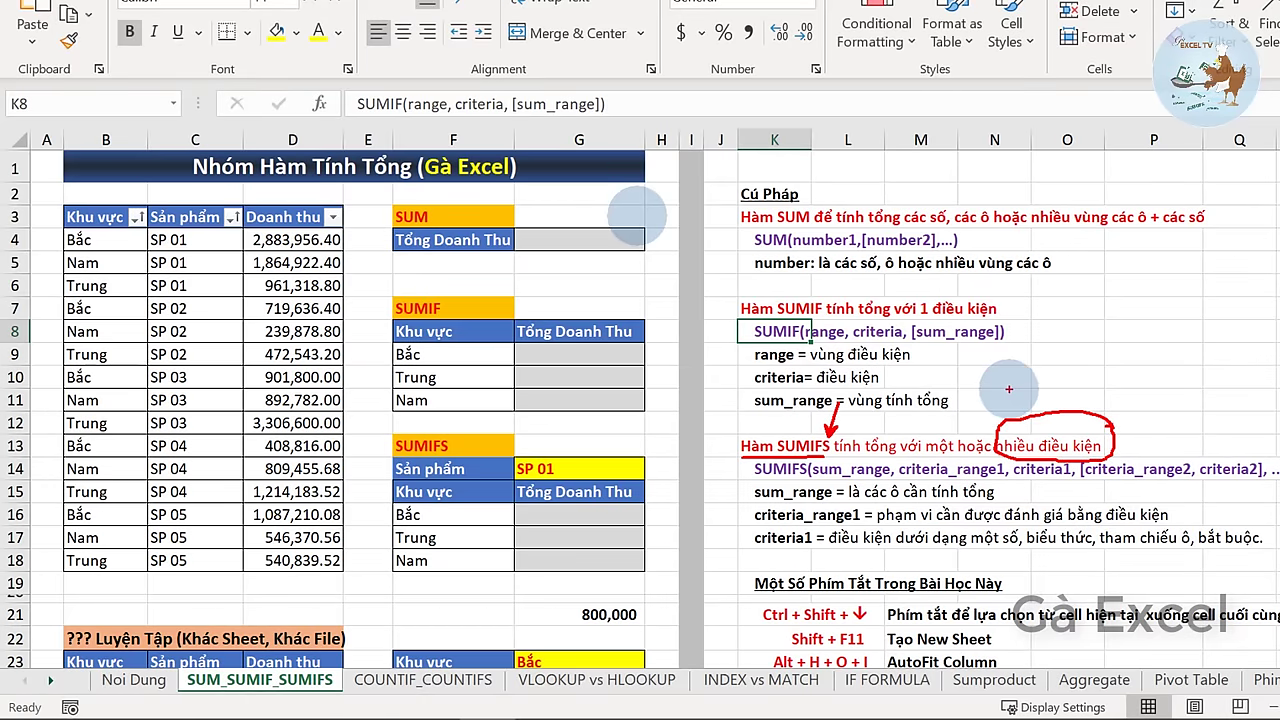
{"action": "left_click_drag", "start_coordinate": [1118, 430], "coordinate": [1020, 303]}
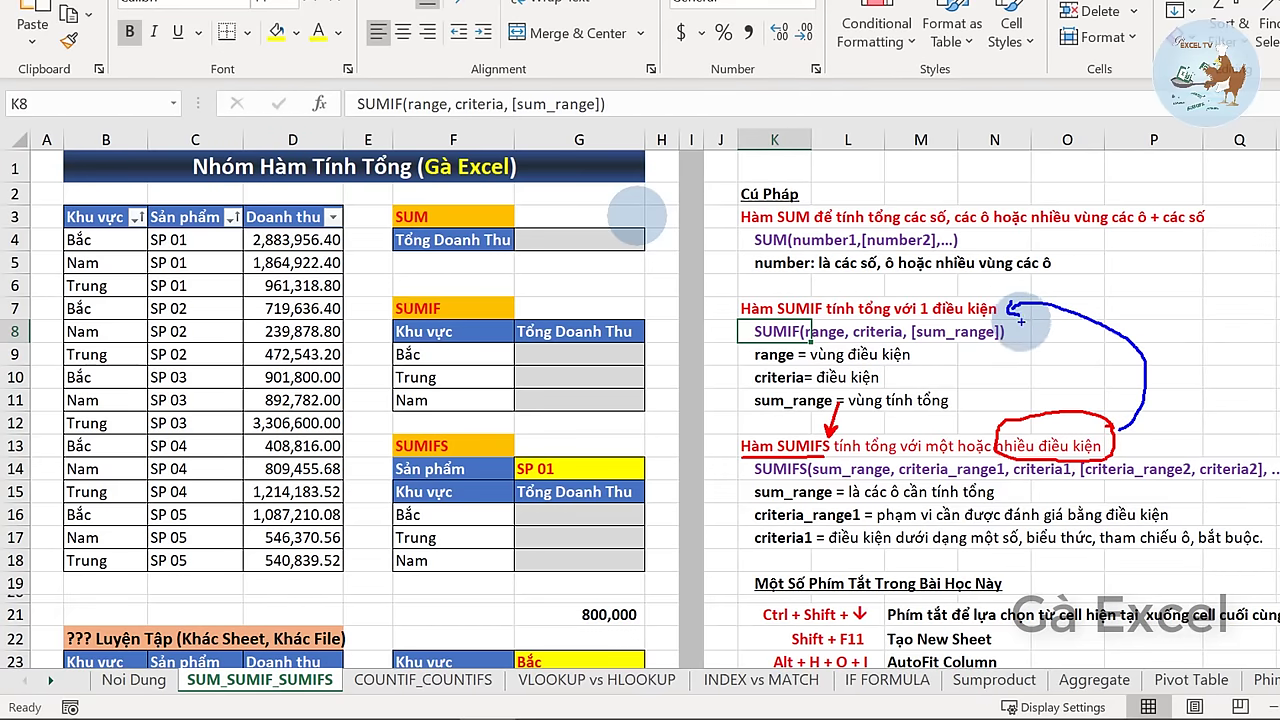
{"action": "key", "text": "e"}
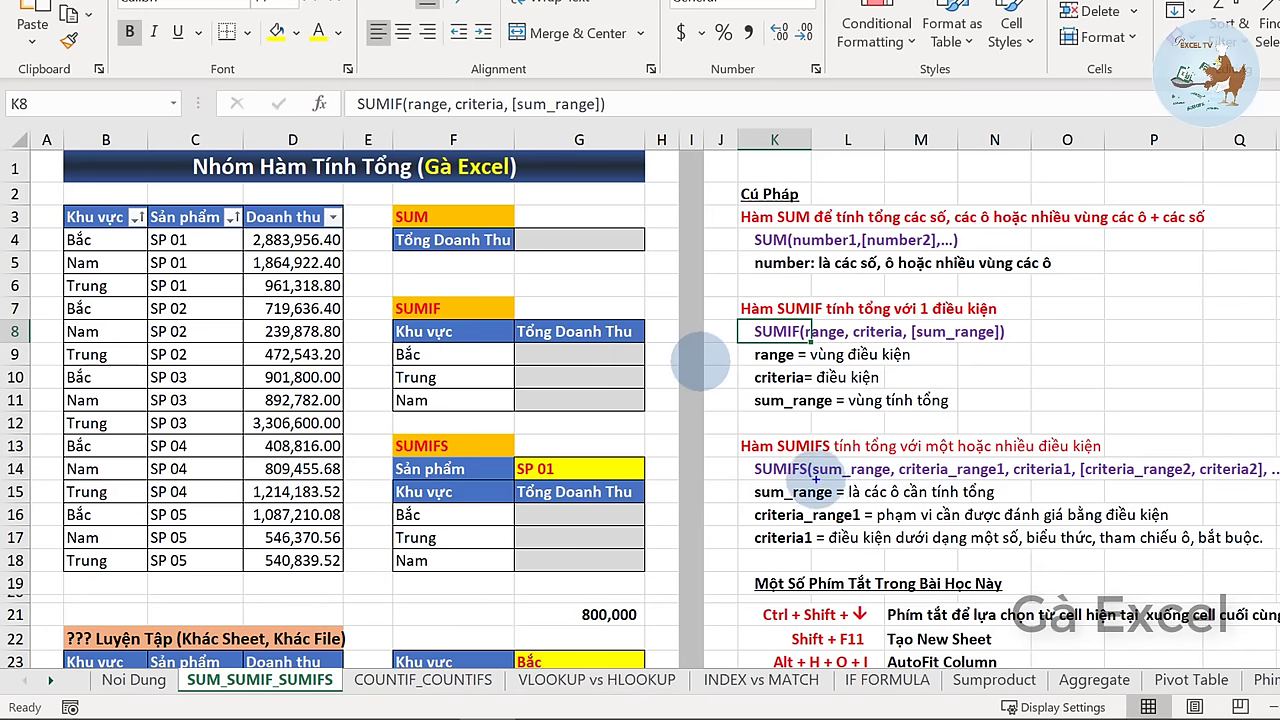
- Underline sum_range, criteria_range1, criteria1 and the optional second criteria pair in the SUMIF/SUMIFS syntax
{"action": "left_click_drag", "start_coordinate": [814, 479], "coordinate": [885, 481]}
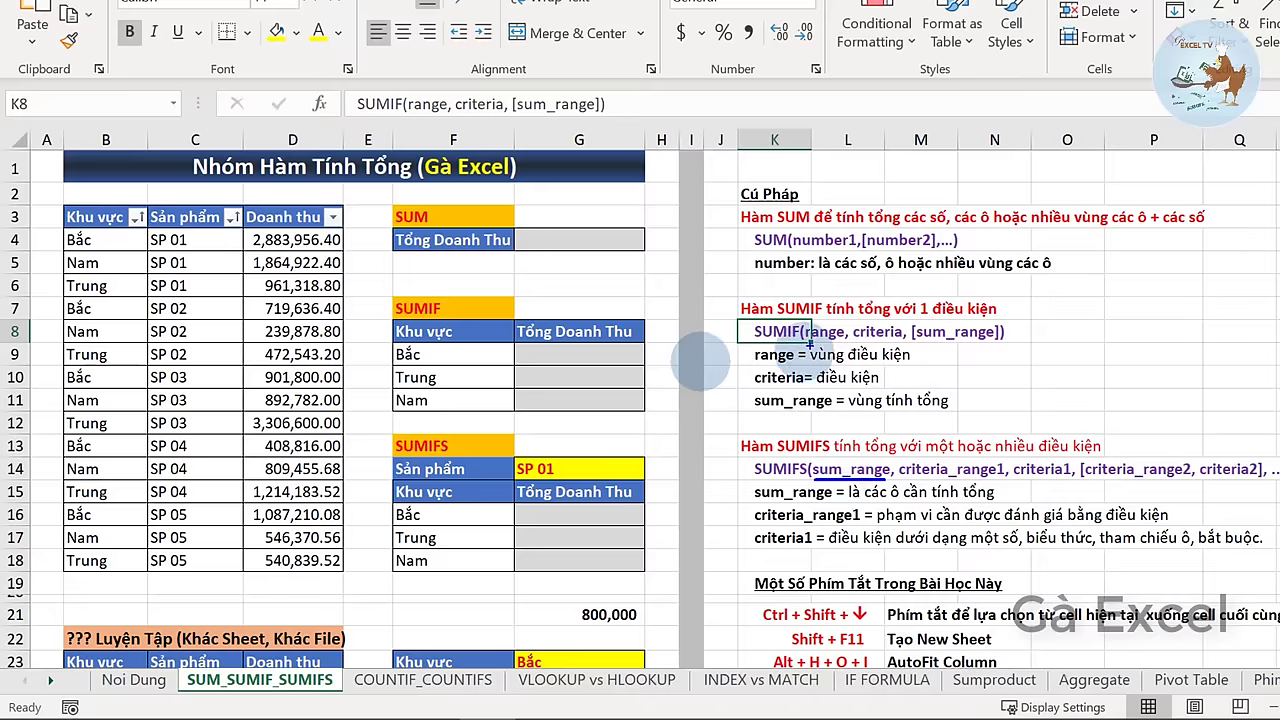
{"action": "left_click_drag", "start_coordinate": [754, 410], "coordinate": [834, 409]}
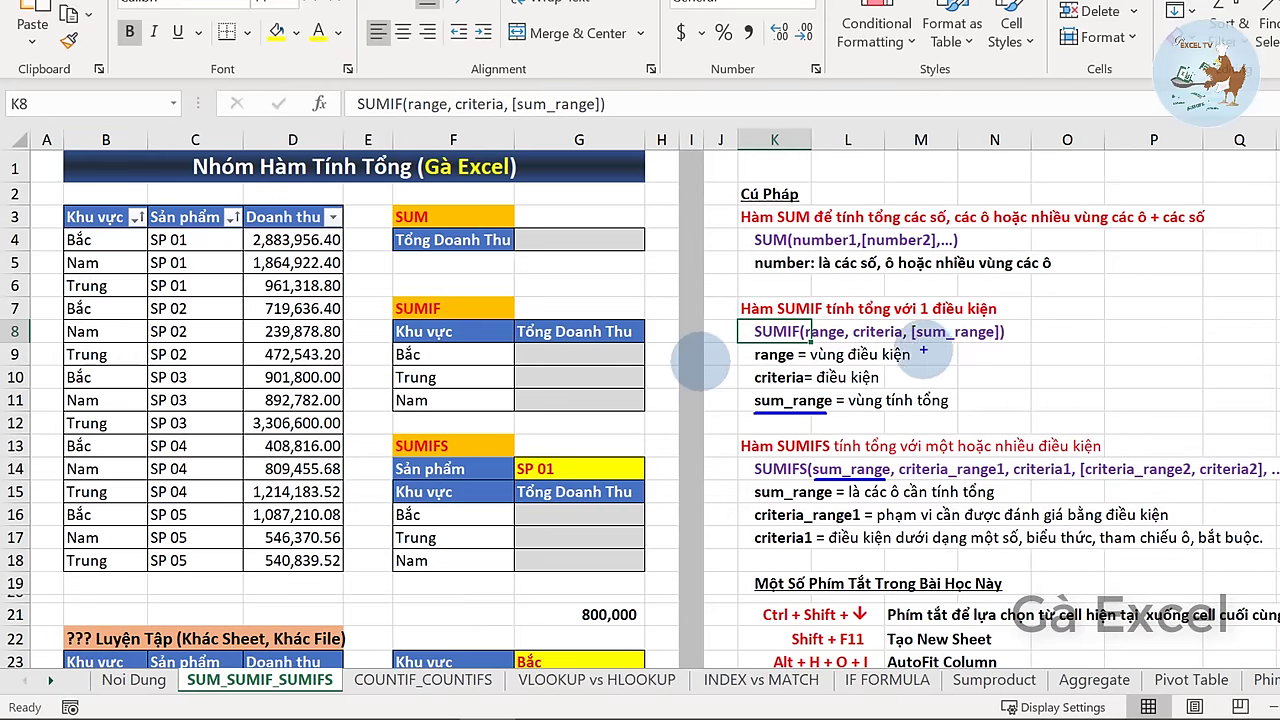
{"action": "left_click_drag", "start_coordinate": [922, 349], "coordinate": [970, 349]}
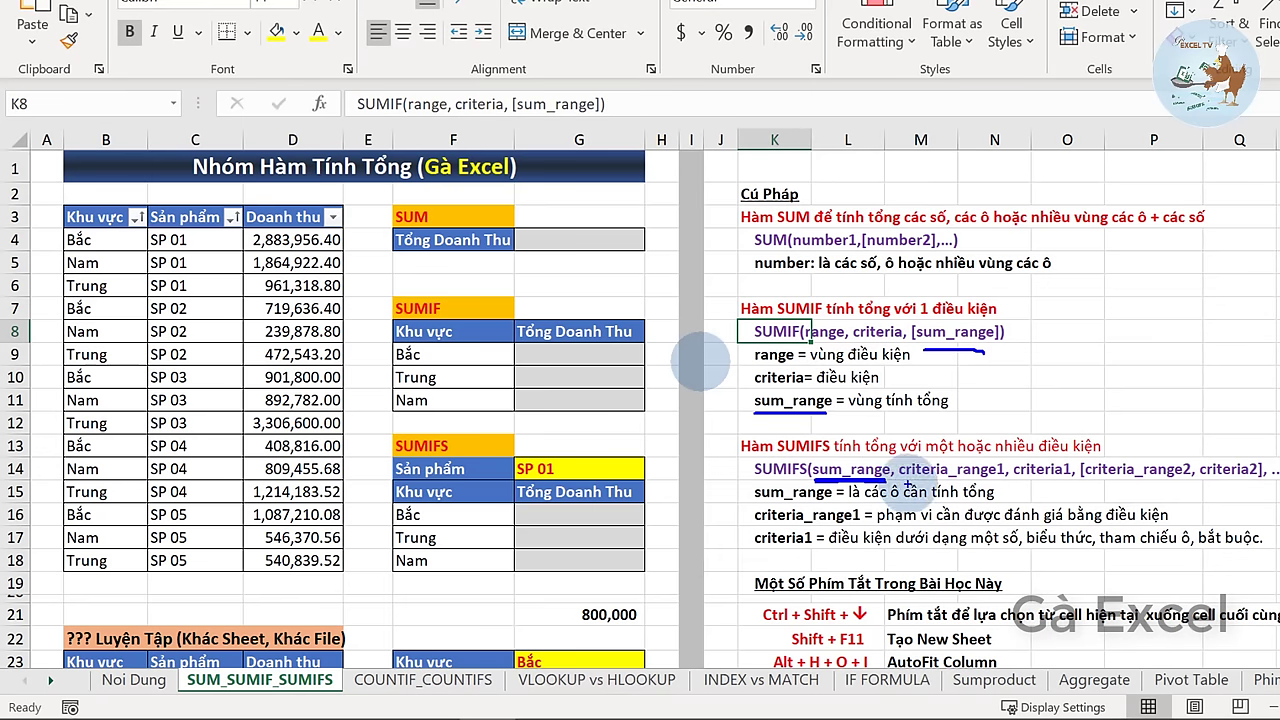
{"action": "left_click_drag", "start_coordinate": [905, 484], "coordinate": [995, 484]}
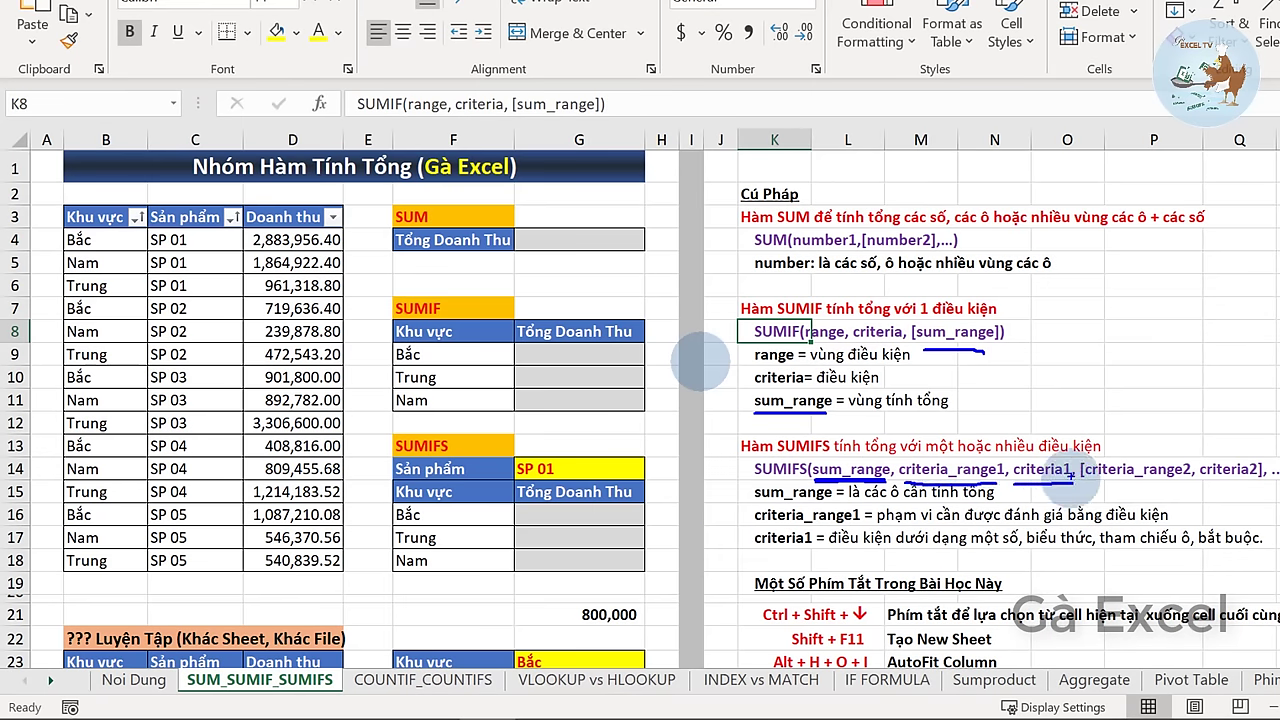
{"action": "left_click_drag", "start_coordinate": [1098, 430], "coordinate": [1100, 434]}
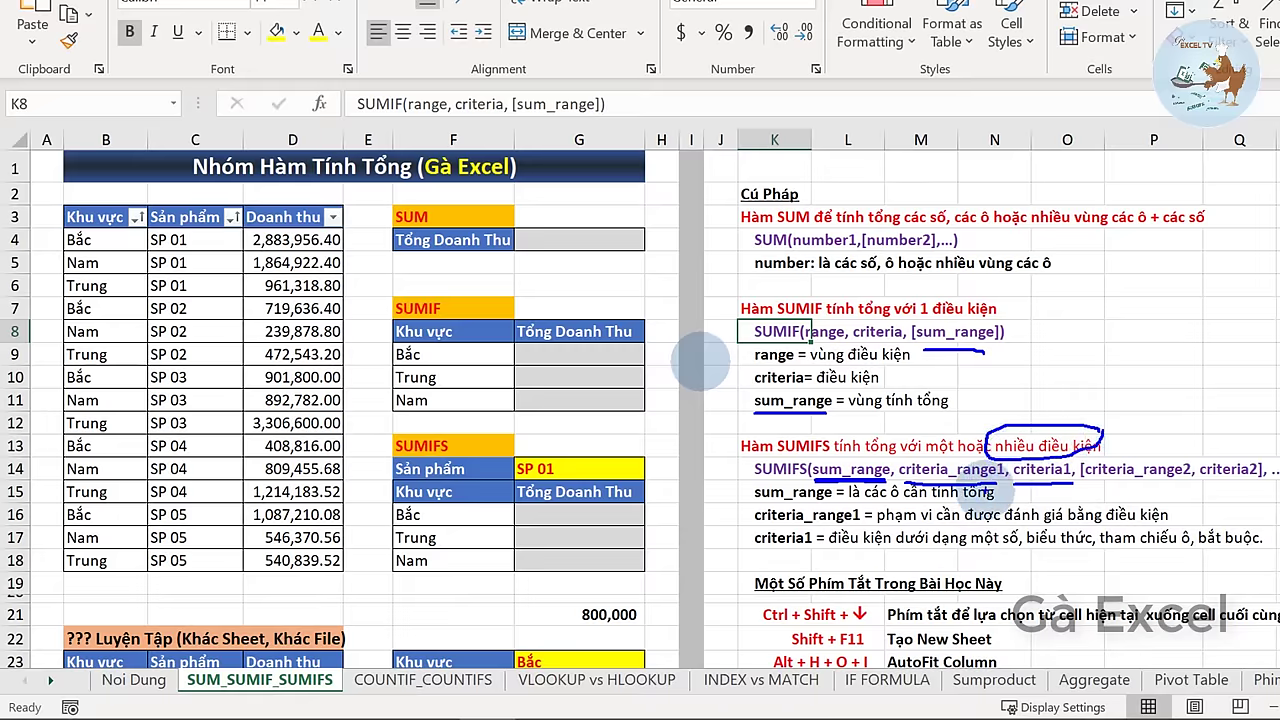
{"action": "left_click_drag", "start_coordinate": [1015, 484], "coordinate": [1072, 484]}
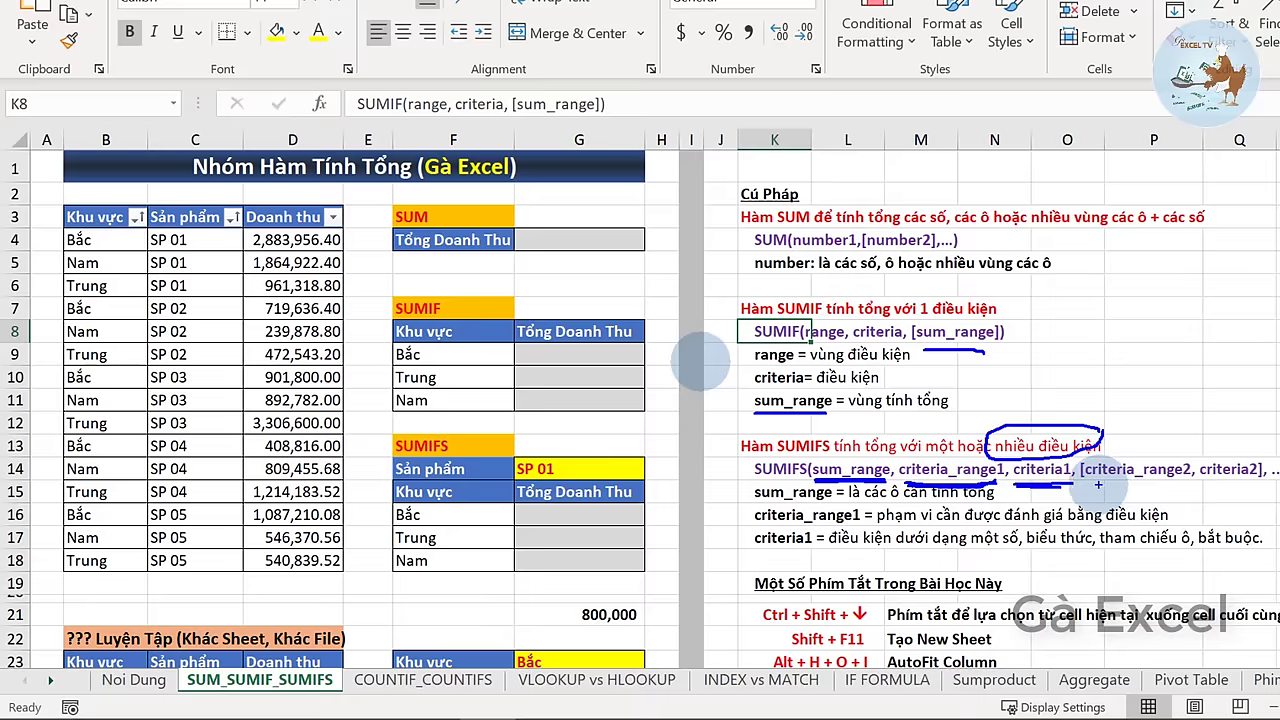
{"action": "left_click_drag", "start_coordinate": [1100, 485], "coordinate": [1245, 485]}
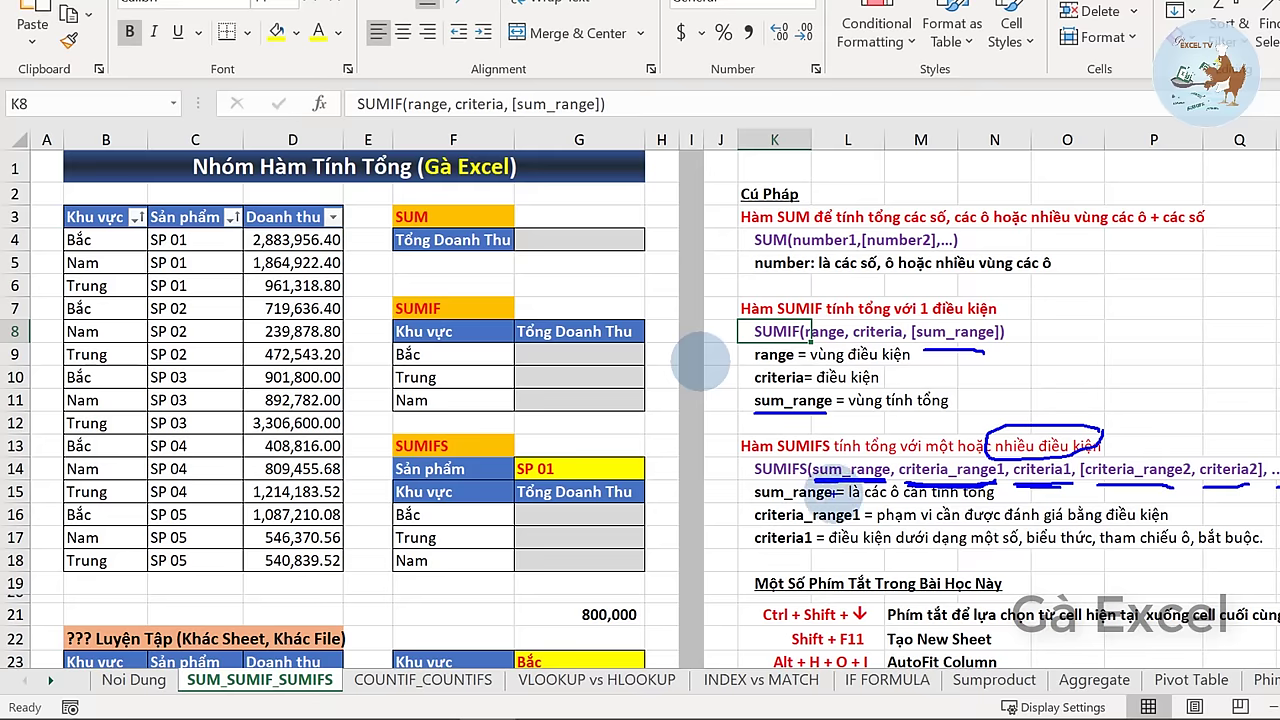
{"action": "key", "text": "Escape"}
- Review the SUMIF and SUMIFS headings, marking the sum_range line and the SUMIFS explanation block
{"action": "left_click", "coordinate": [752, 443]}
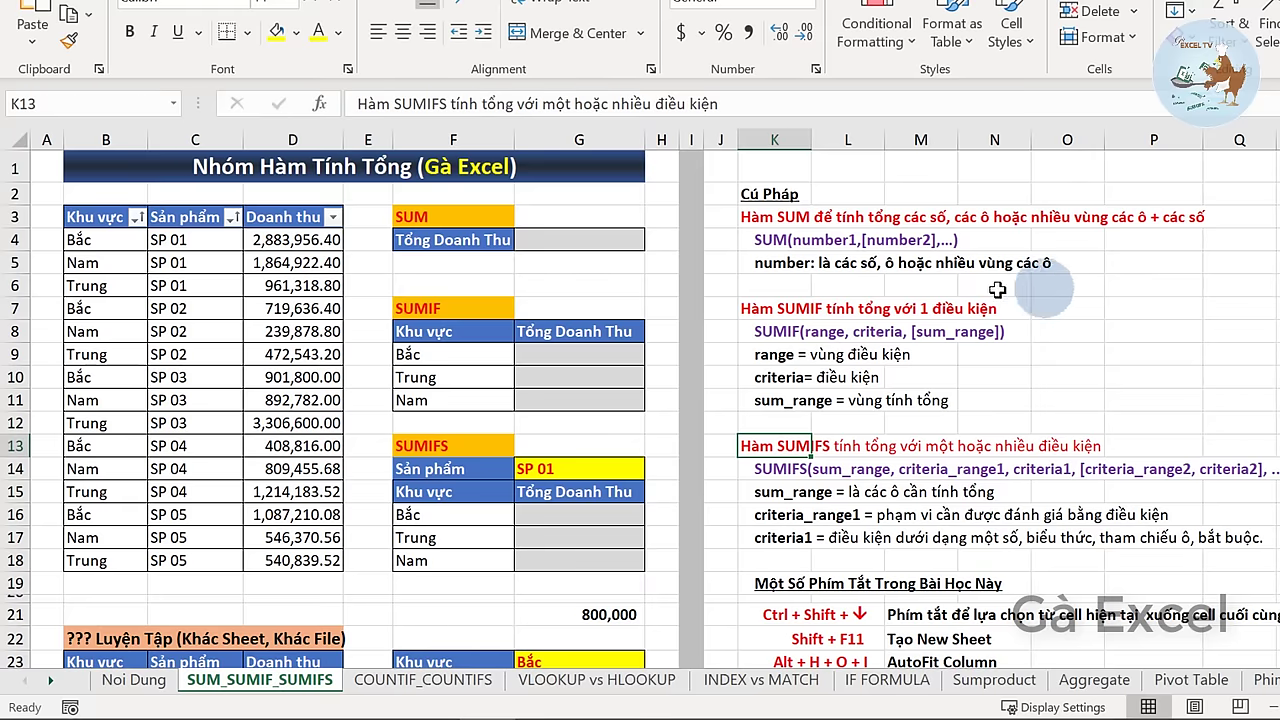
{"action": "left_click", "coordinate": [750, 310]}
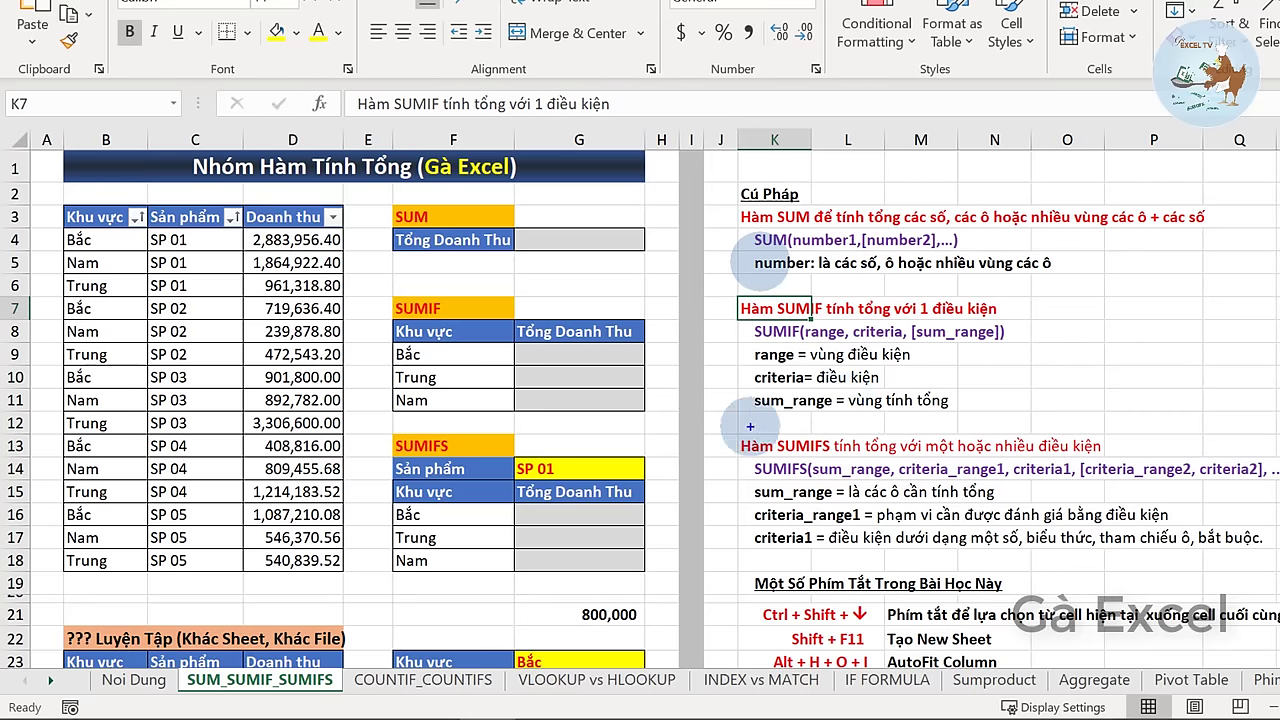
{"action": "left_click_drag", "start_coordinate": [757, 412], "coordinate": [745, 396]}
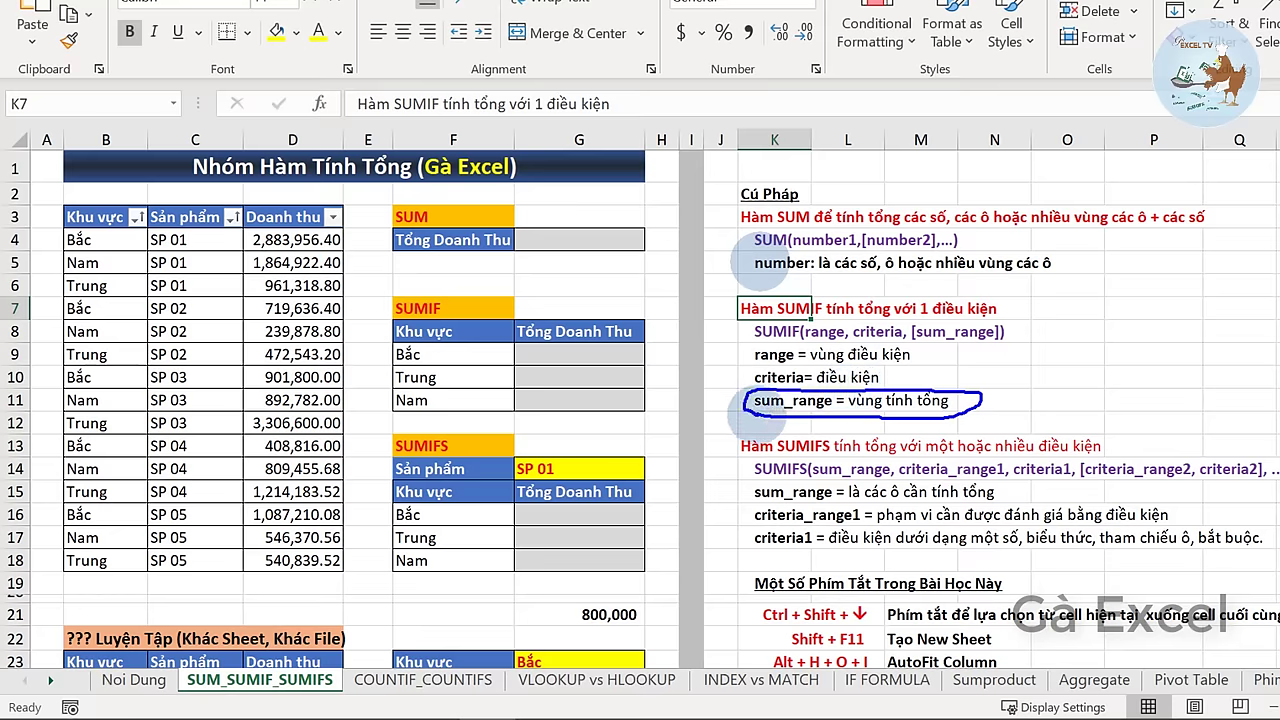
{"action": "left_click_drag", "start_coordinate": [727, 425], "coordinate": [1278, 559]}
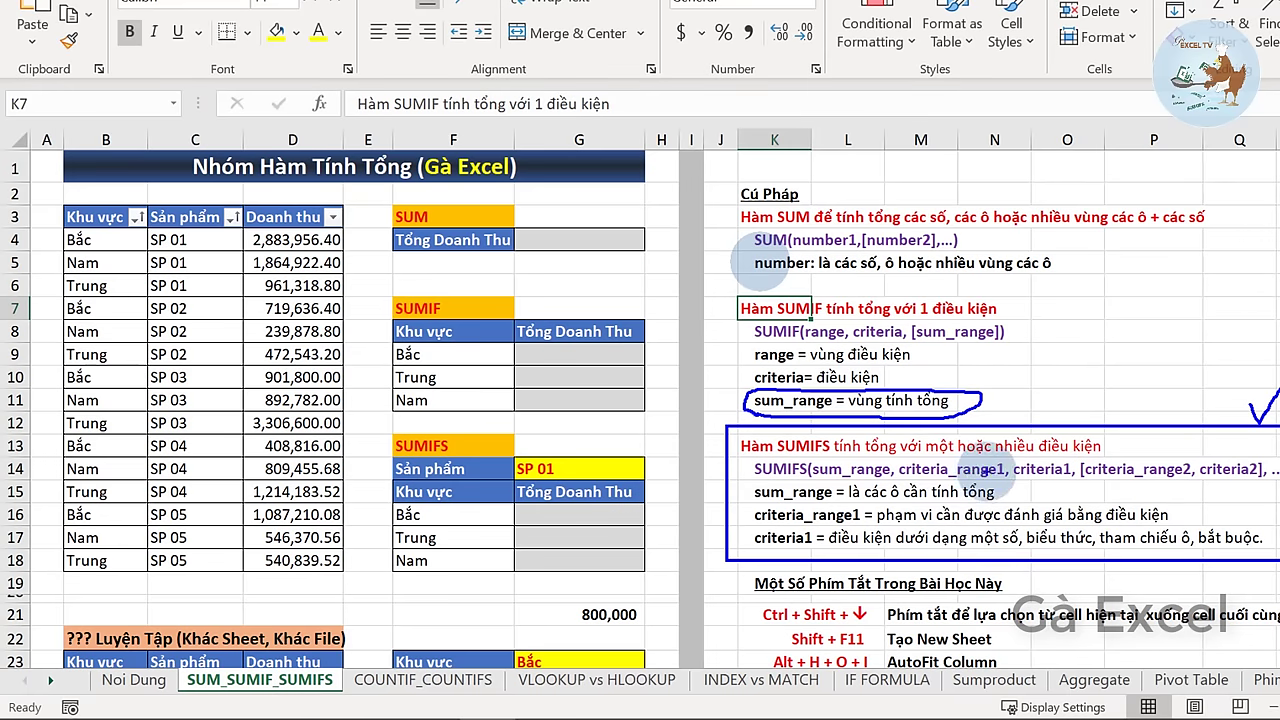
{"action": "key", "text": "Escape"}
- Point out the sales table B3:D18 and the empty Tổng Doanh Thu cell G4
{"action": "left_click", "coordinate": [453, 216]}
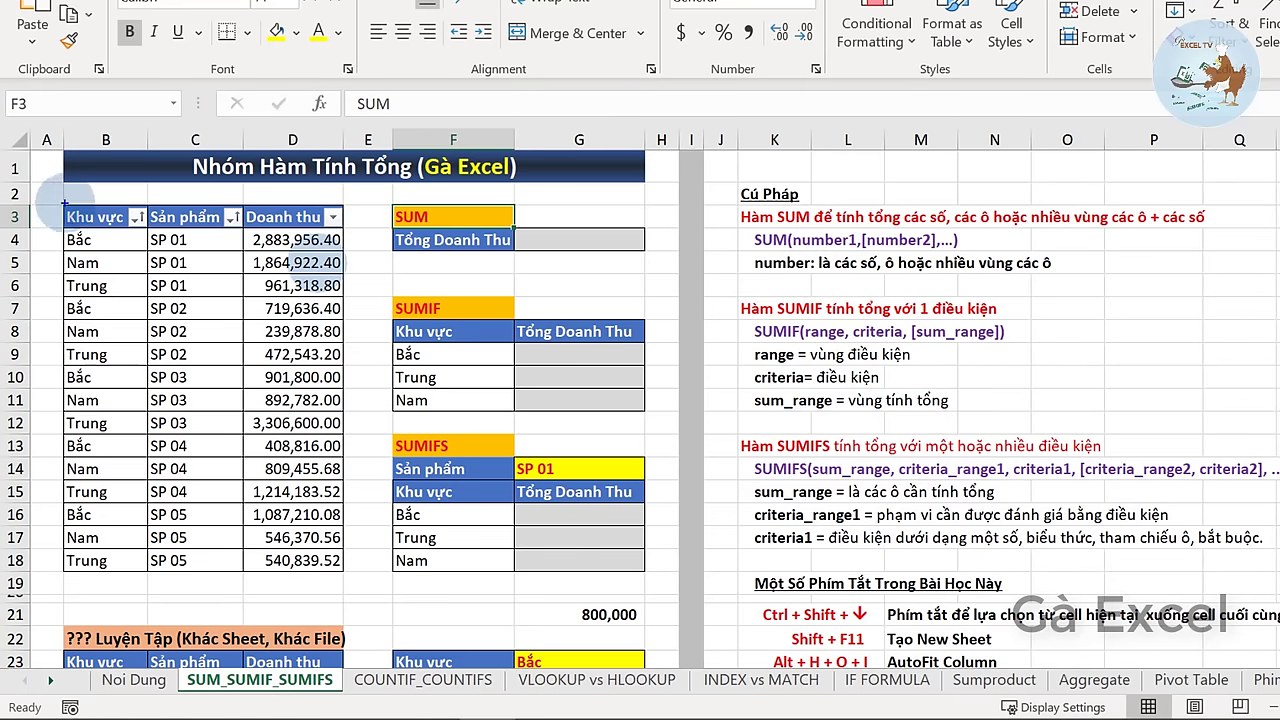
{"action": "left_click_drag", "start_coordinate": [50, 204], "coordinate": [370, 586]}
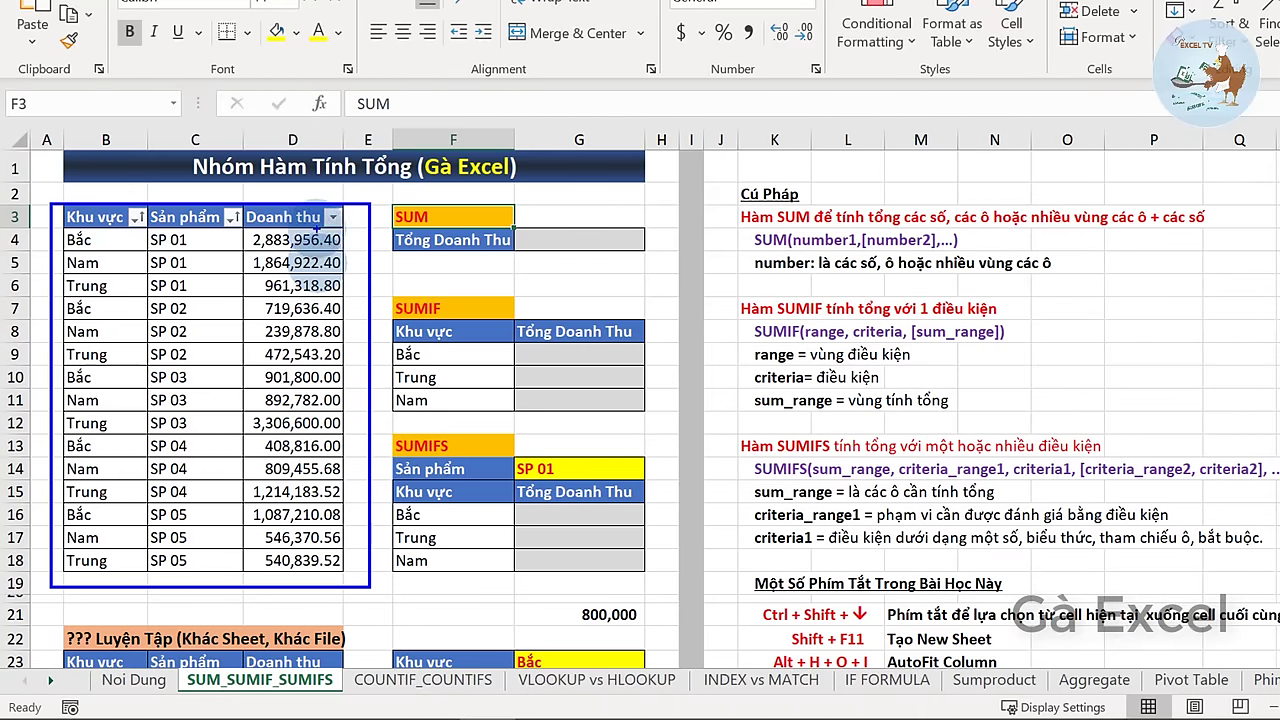
{"action": "left_click", "coordinate": [458, 242]}
{"action": "left_click", "coordinate": [557, 247]}
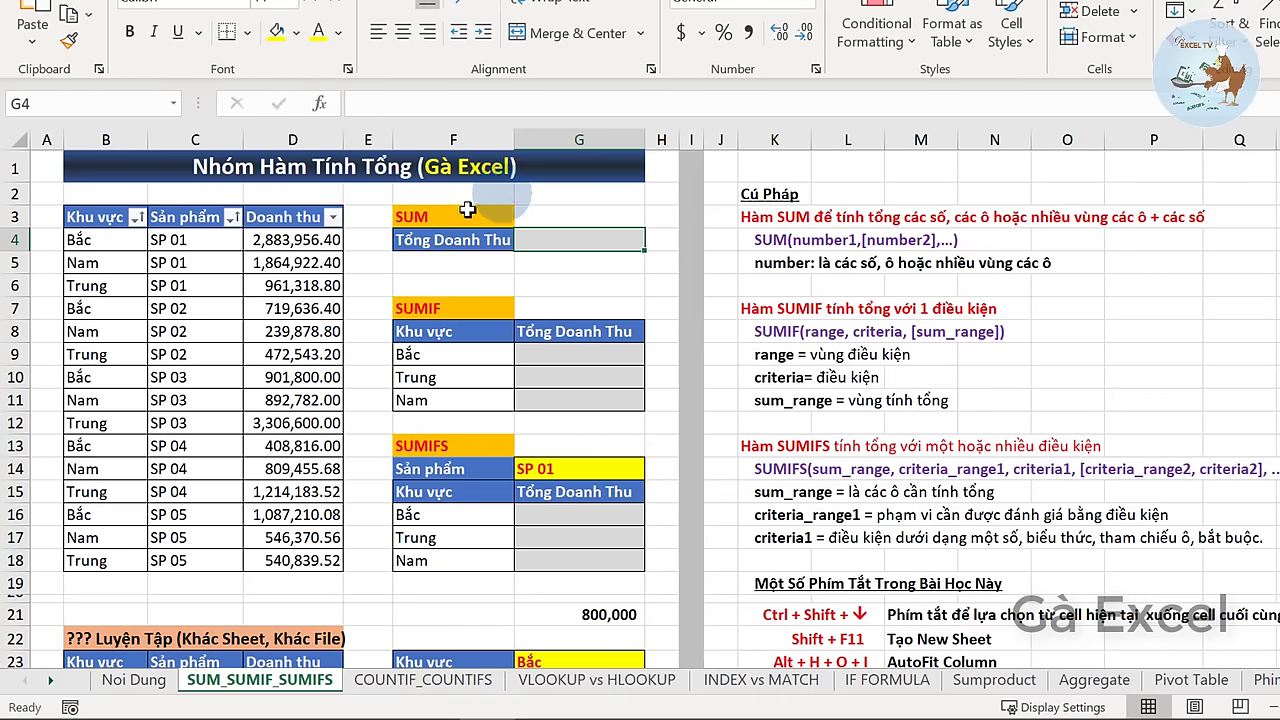
{"action": "left_click", "coordinate": [425, 216]}
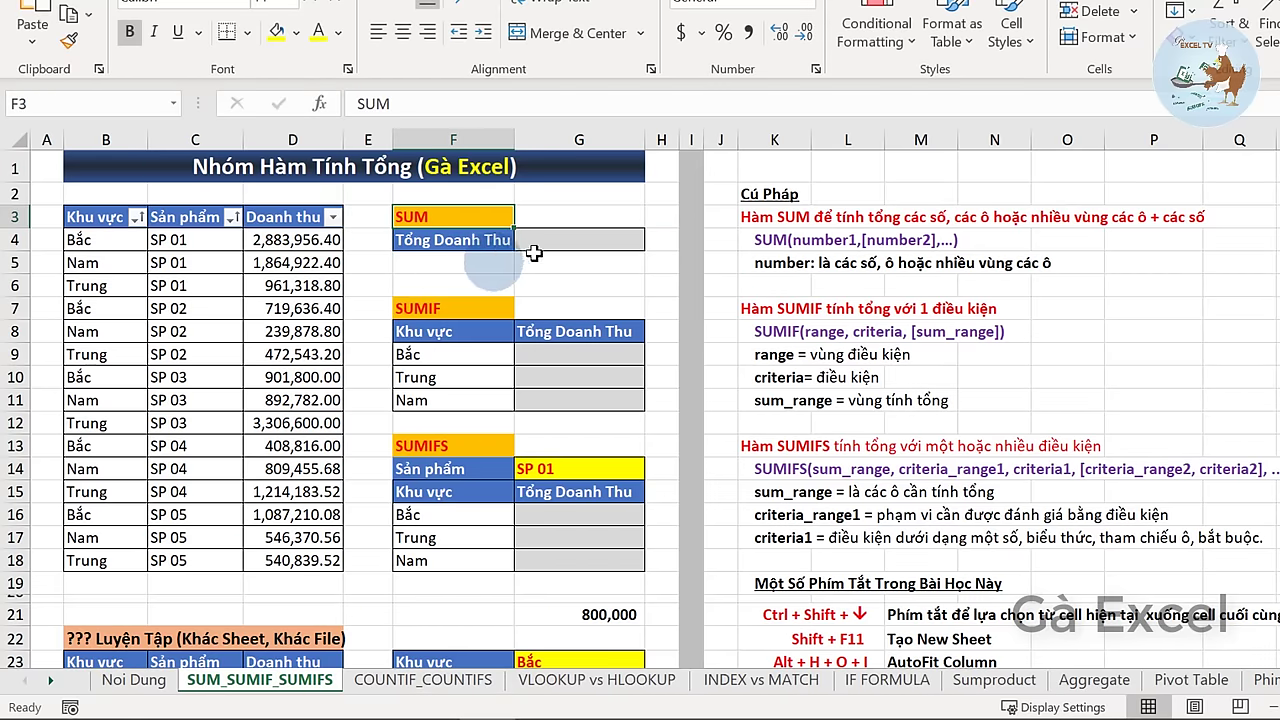
- Enter =SUM(D4:D18) in G4, totalling the Doanh thu column to 16,850,313.36
{"action": "left_click", "coordinate": [610, 238]}
{"action": "type", "text": "="}
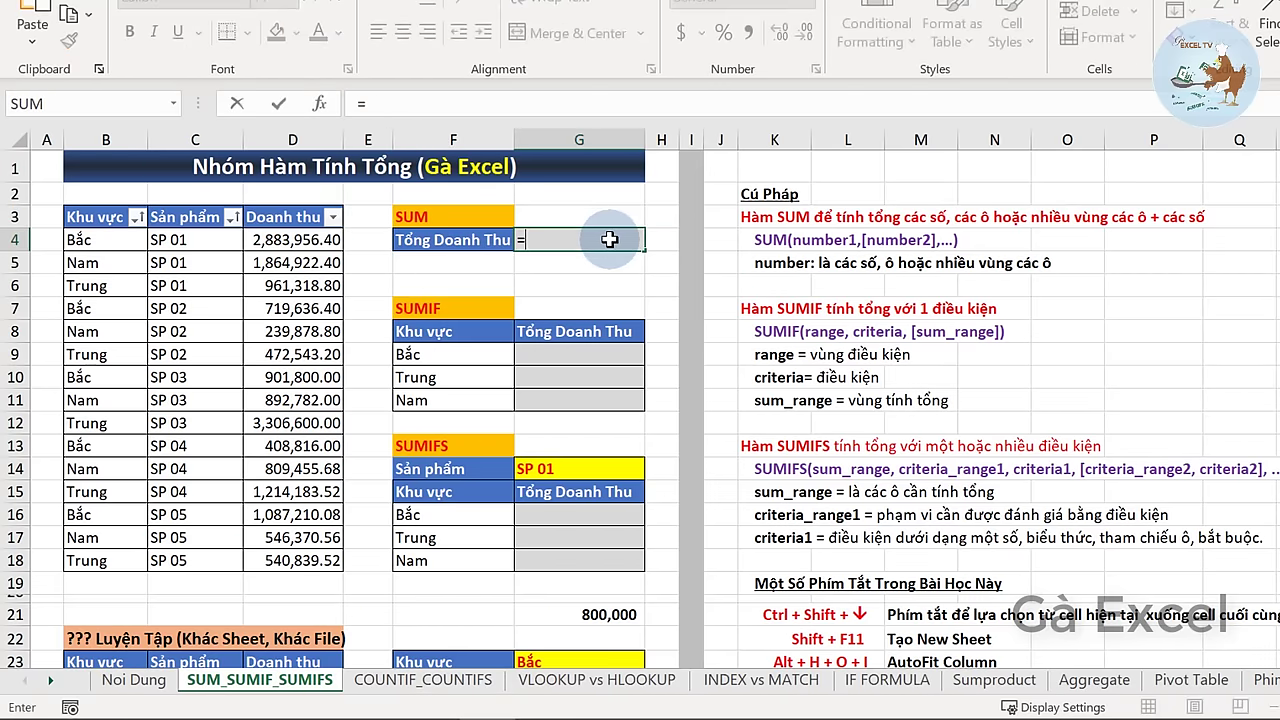
{"action": "type", "text": "sum"}
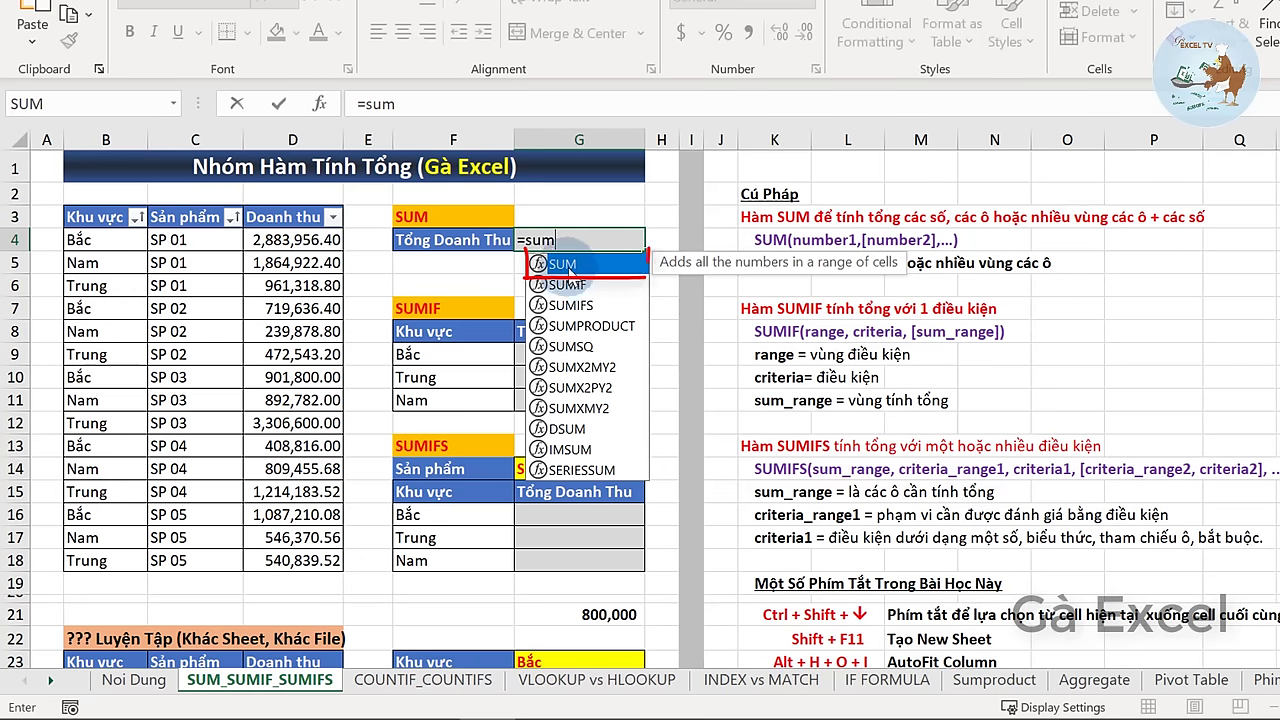
{"action": "key", "text": "Tab"}
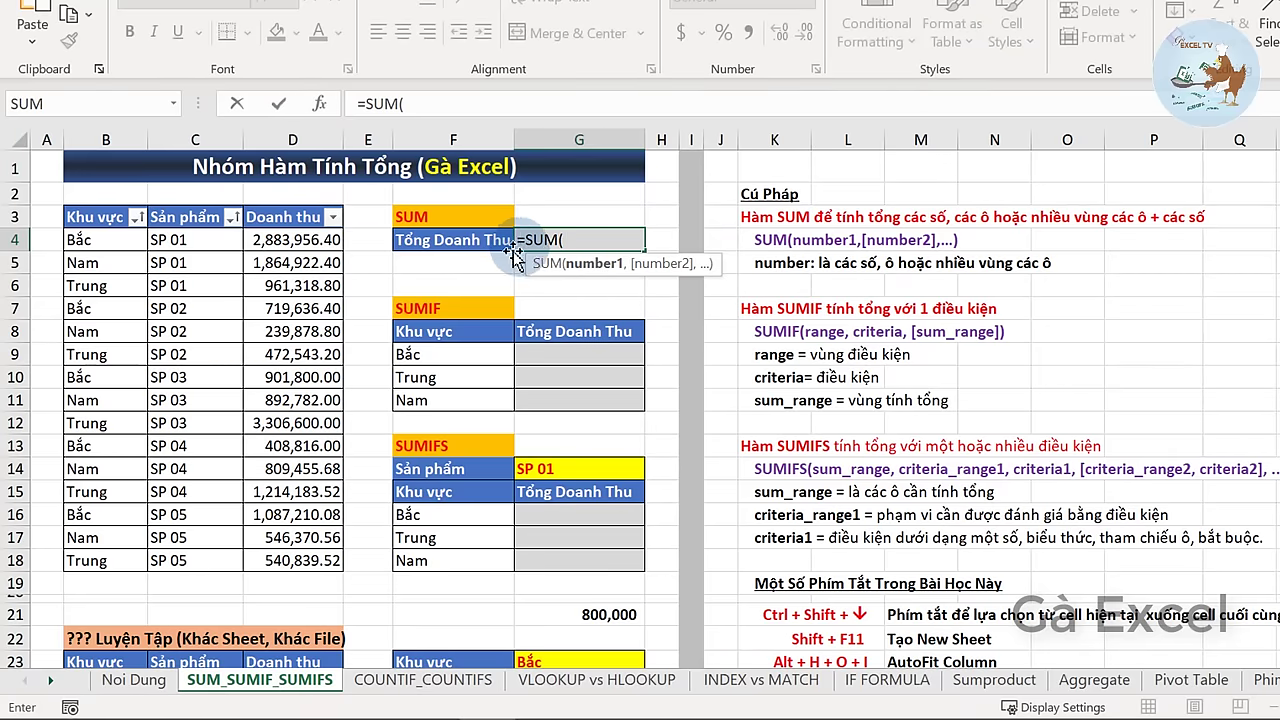
{"action": "mouse_move", "coordinate": [300, 240]}
{"action": "left_mouse_down"}
{"action": "mouse_move", "coordinate": [285, 487]}
{"action": "mouse_move", "coordinate": [296, 560]}
{"action": "left_mouse_up"}
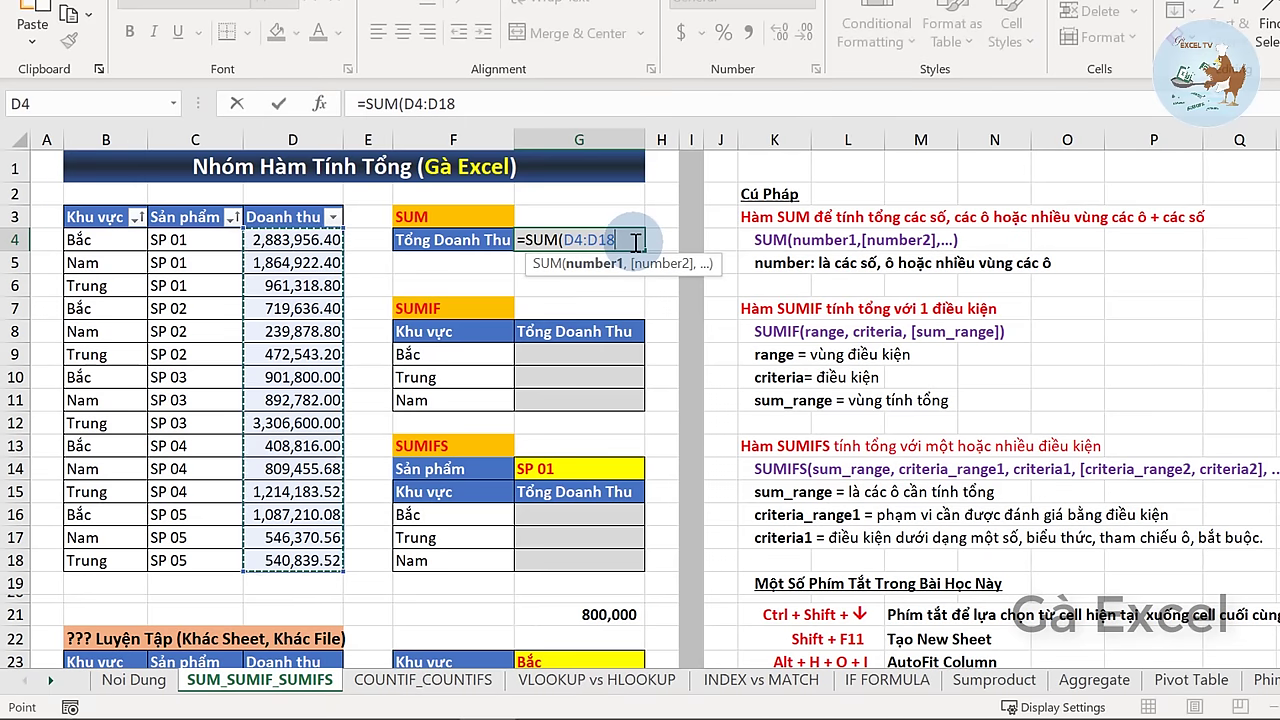
{"action": "type", "text": ")"}
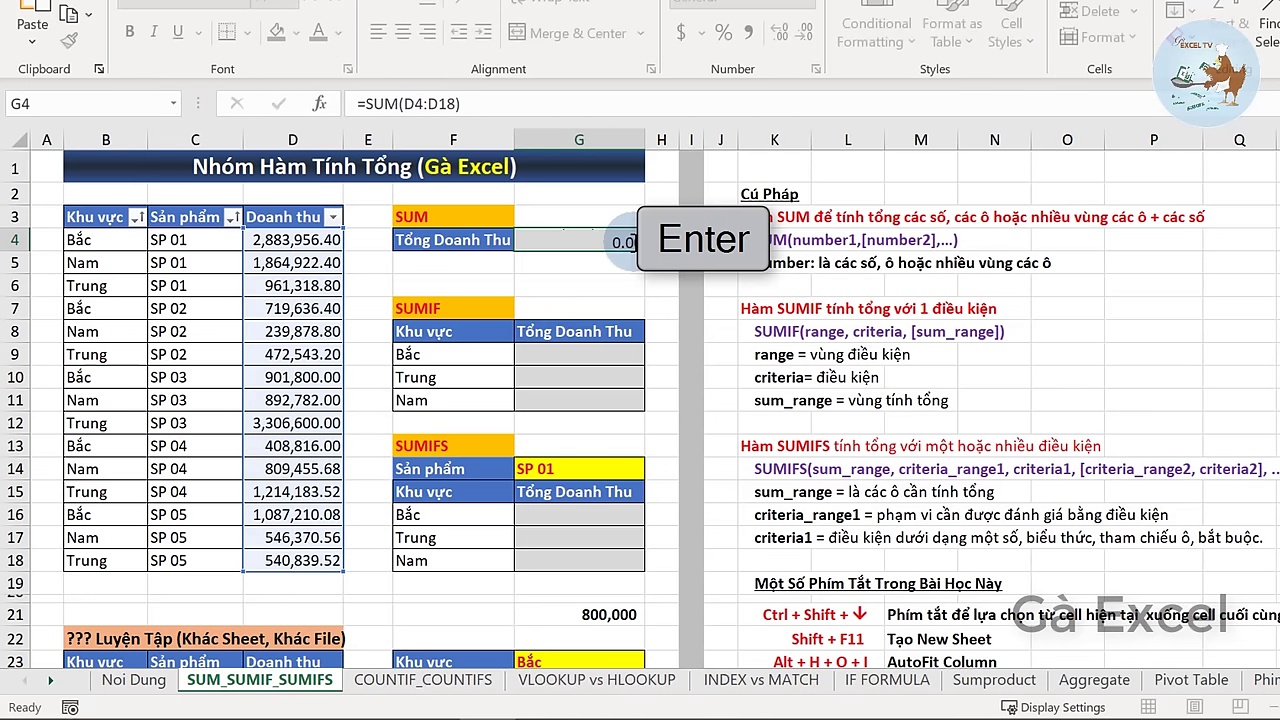
{"action": "key", "text": "Return"}
{"action": "left_click", "coordinate": [632, 240]}
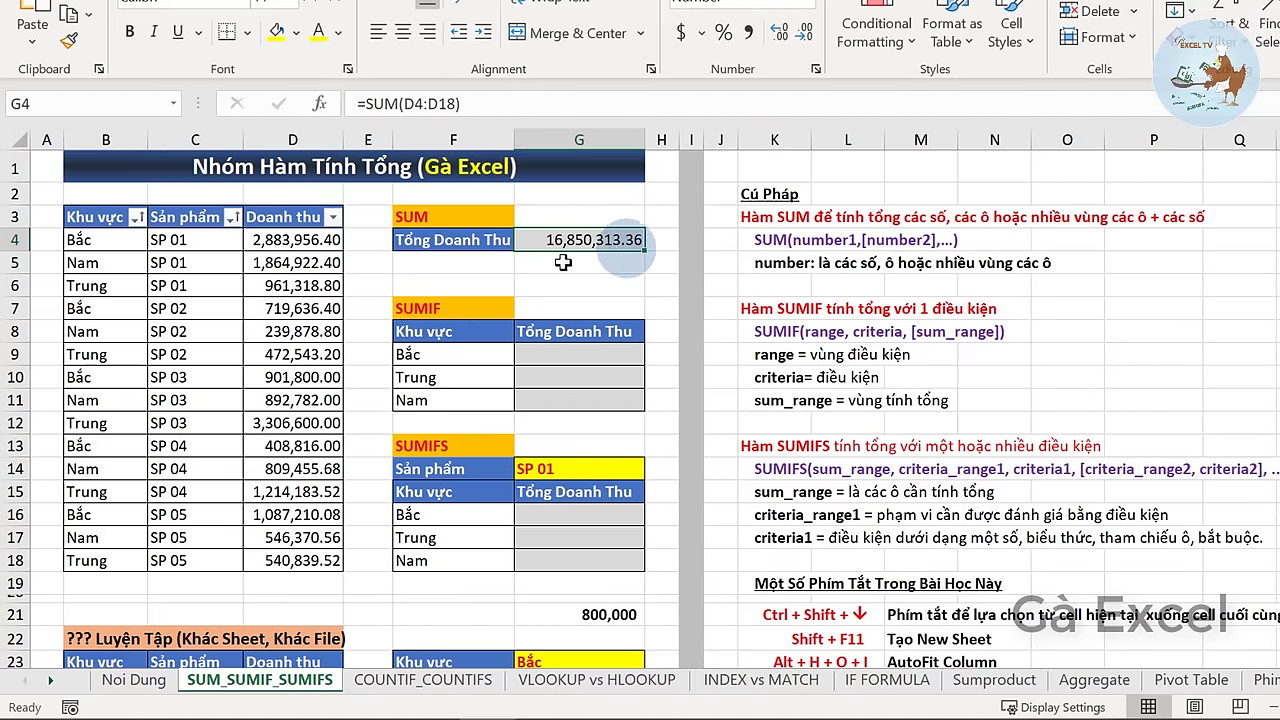
- Highlight the SUMIF table's Khu vực and Tổng Doanh Thu headers, then select Bắc's total cell G9
{"action": "left_click", "coordinate": [424, 333]}
{"action": "left_click", "coordinate": [422, 305]}
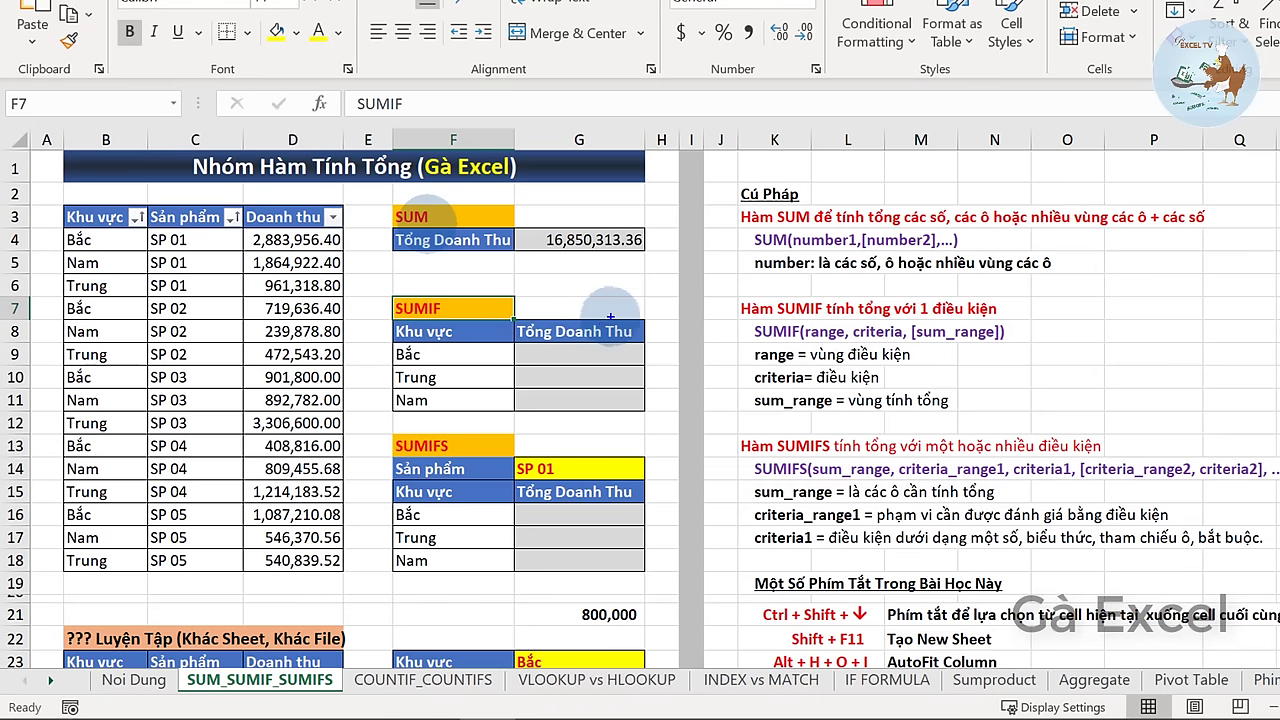
{"action": "mouse_move", "coordinate": [610, 317]}
{"action": "left_mouse_down"}
{"action": "mouse_move", "coordinate": [529, 312]}
{"action": "mouse_move", "coordinate": [616, 357]}
{"action": "mouse_move", "coordinate": [620, 315]}
{"action": "left_mouse_up"}
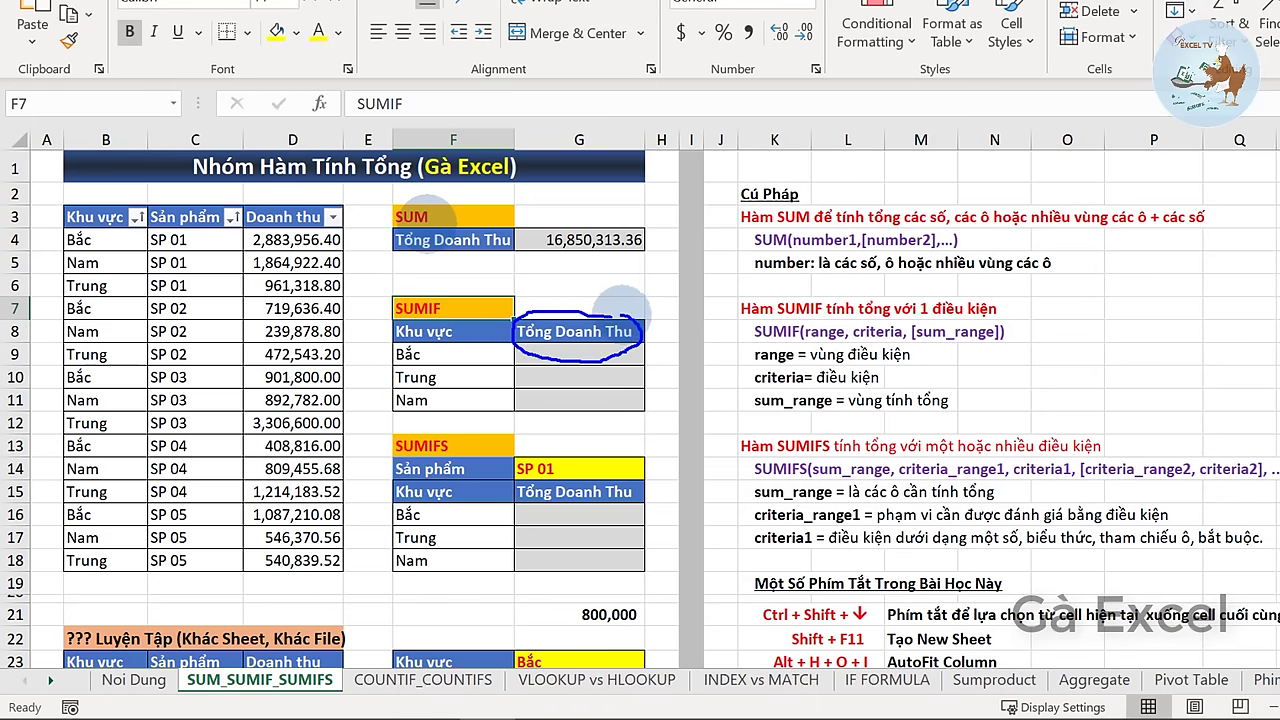
{"action": "mouse_move", "coordinate": [452, 320]}
{"action": "left_mouse_down"}
{"action": "mouse_move", "coordinate": [372, 340]}
{"action": "mouse_move", "coordinate": [463, 351]}
{"action": "left_mouse_up"}
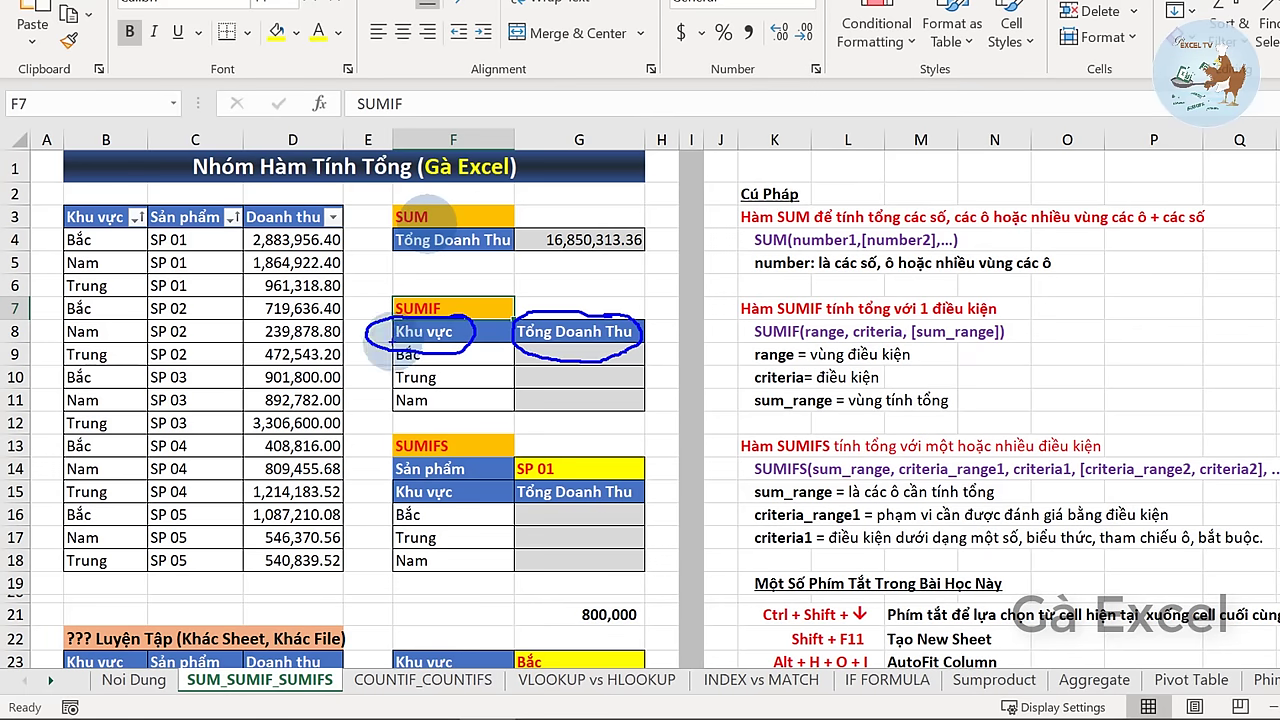
{"action": "key", "text": "Escape"}
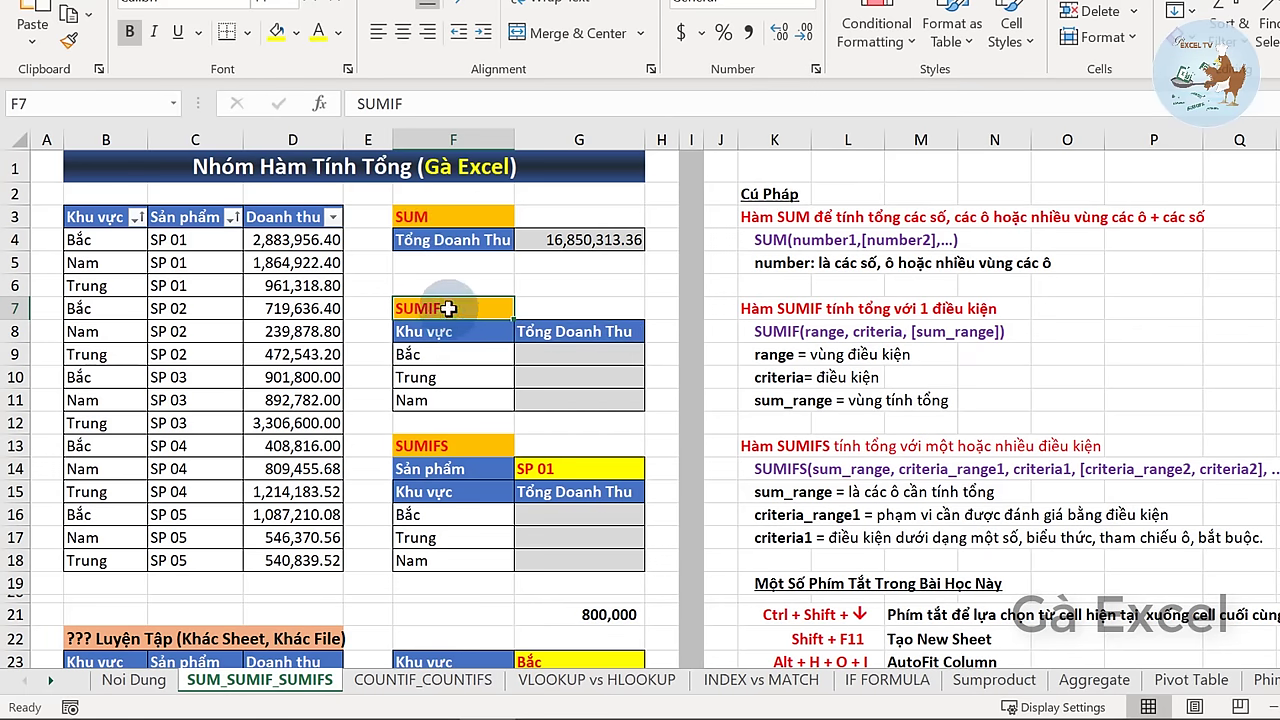
{"action": "left_click", "coordinate": [580, 360]}
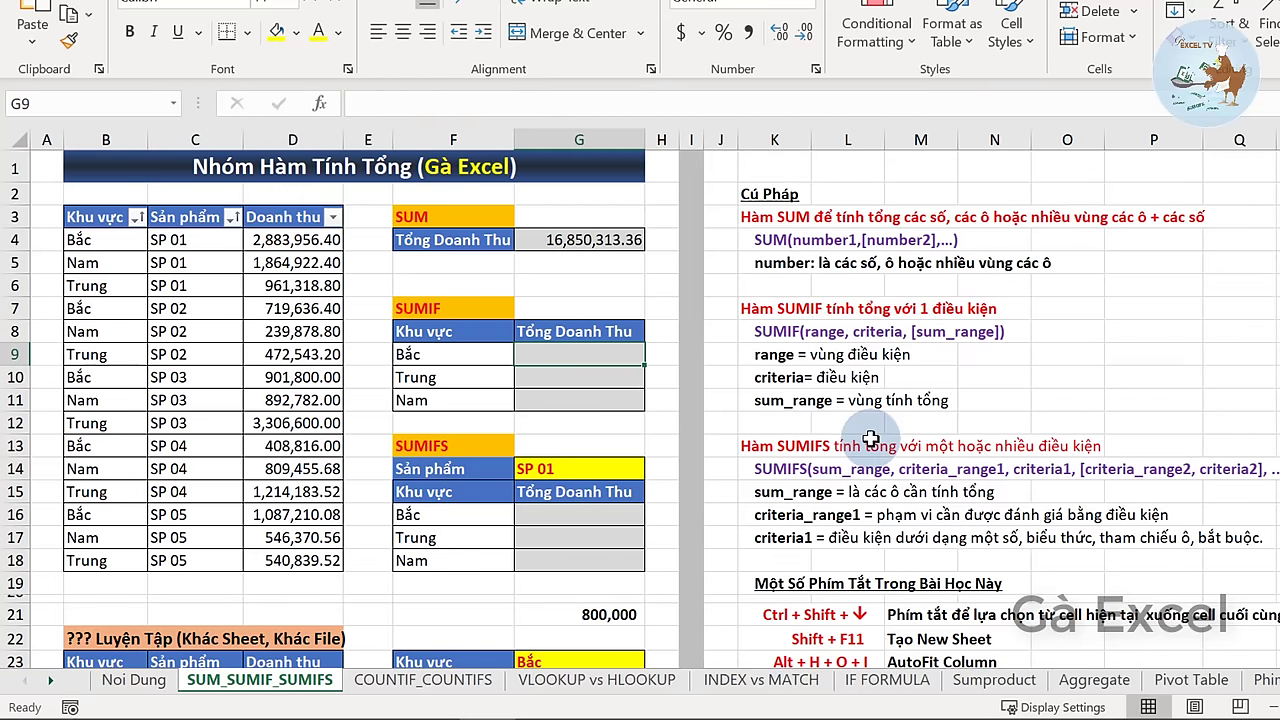
- Start =SUMIF in G9 with the Khu vực range B4:B18 locked as $B$4:$B$18
{"action": "type", "text": "="}
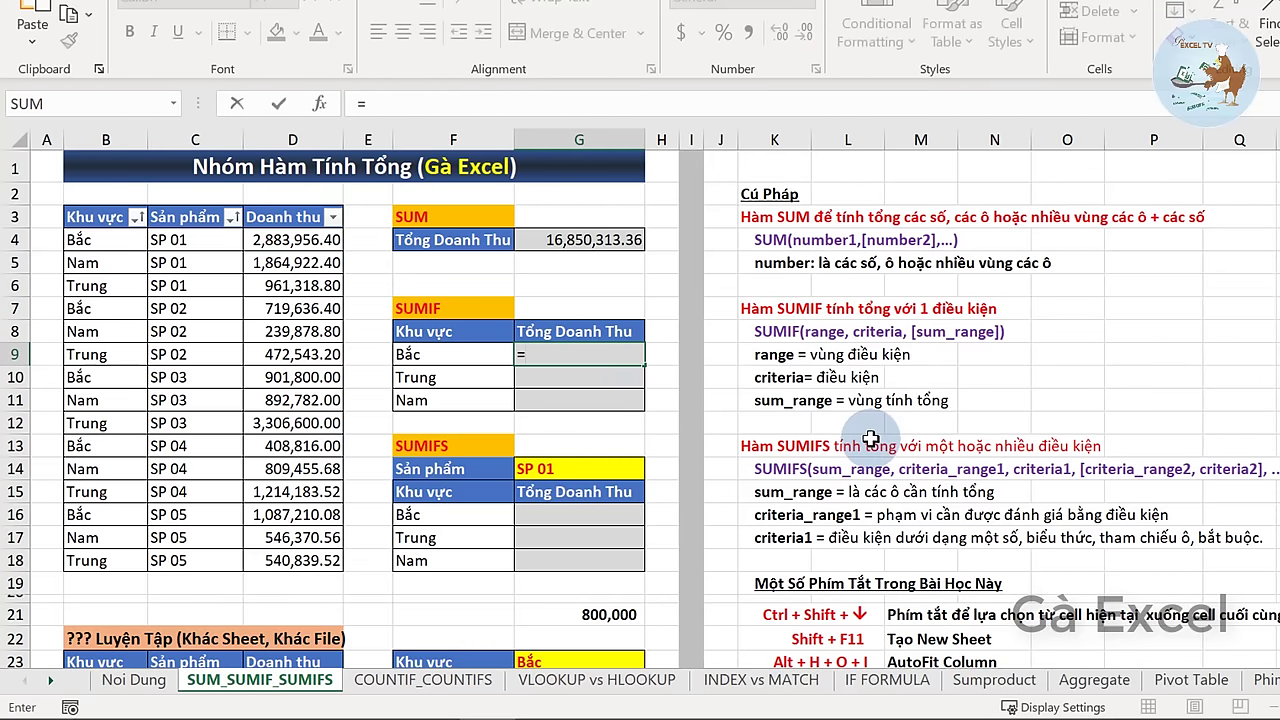
{"action": "type", "text": "sumif"}
{"action": "key", "text": "Tab"}
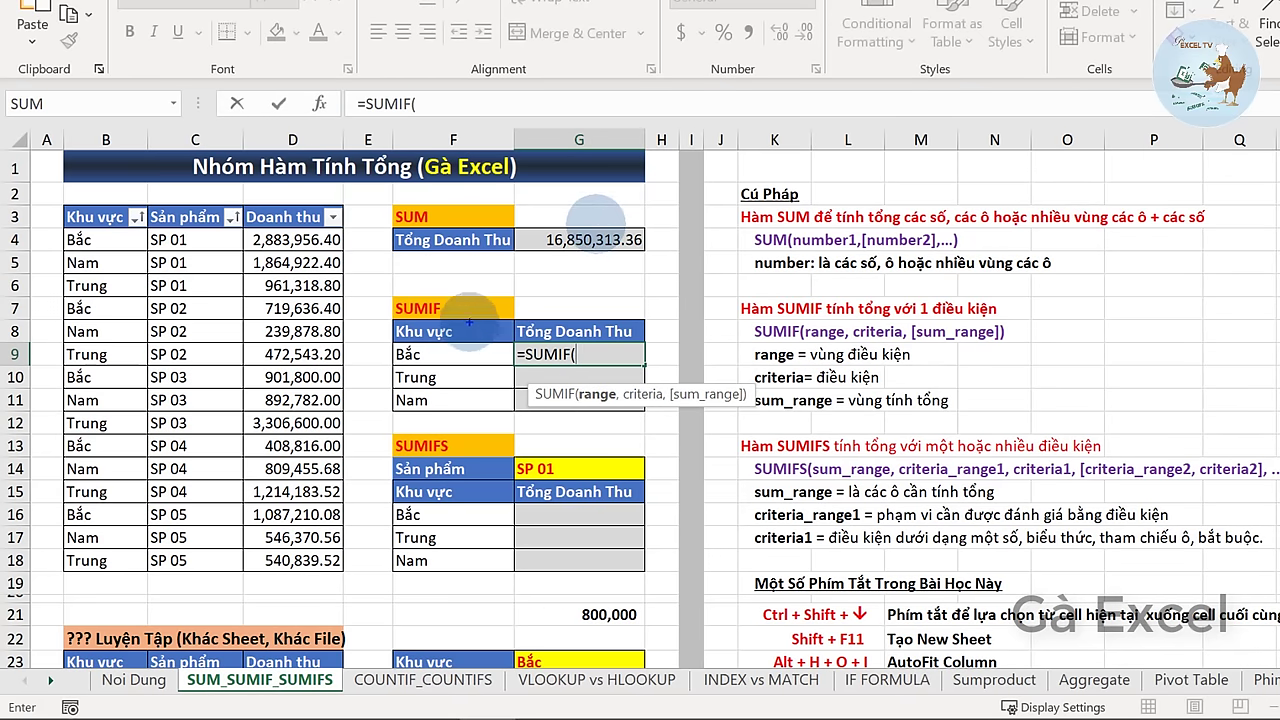
{"action": "left_click_drag", "start_coordinate": [469, 321], "coordinate": [445, 352]}
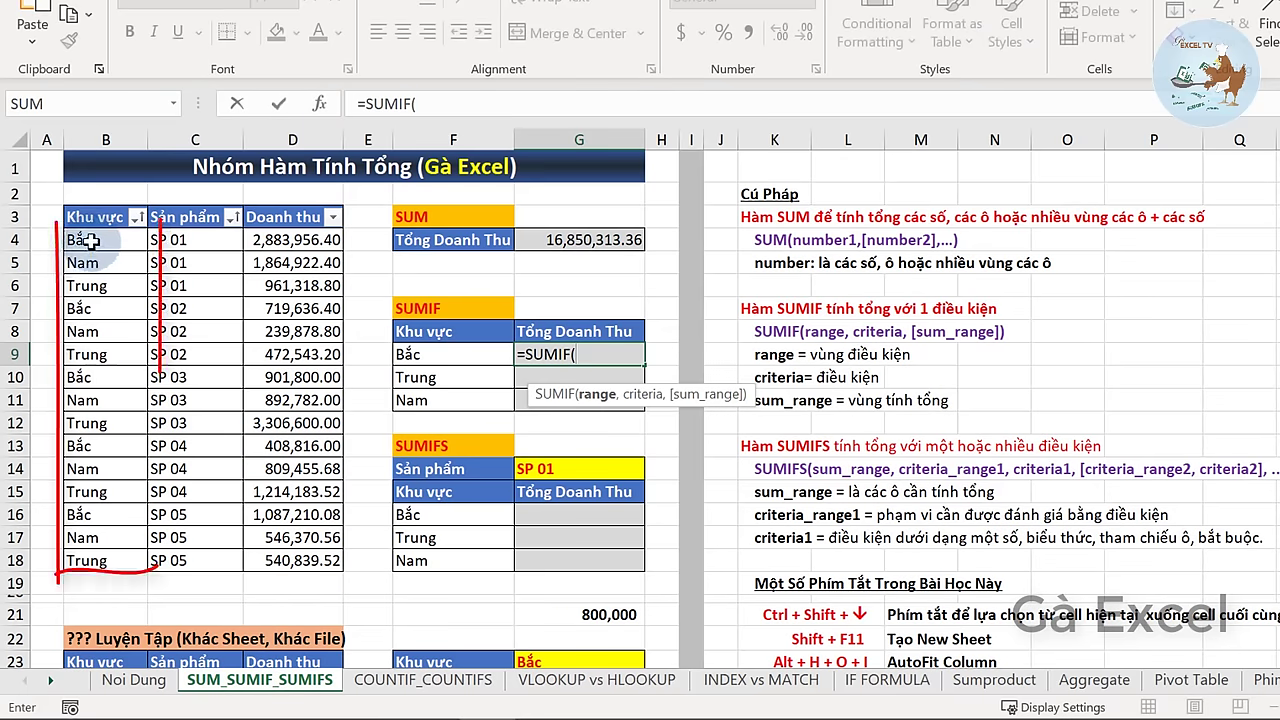
{"action": "left_click_drag", "start_coordinate": [90, 240], "coordinate": [101, 563]}
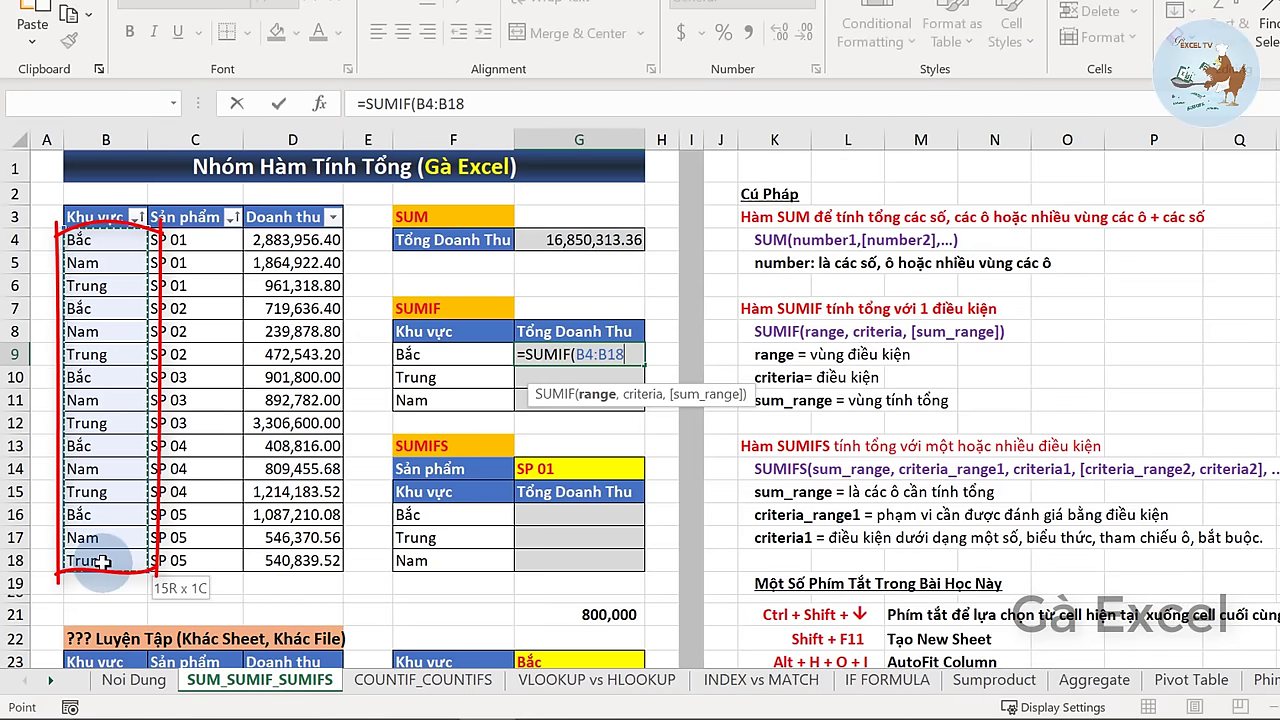
{"action": "left_click", "coordinate": [625, 355]}
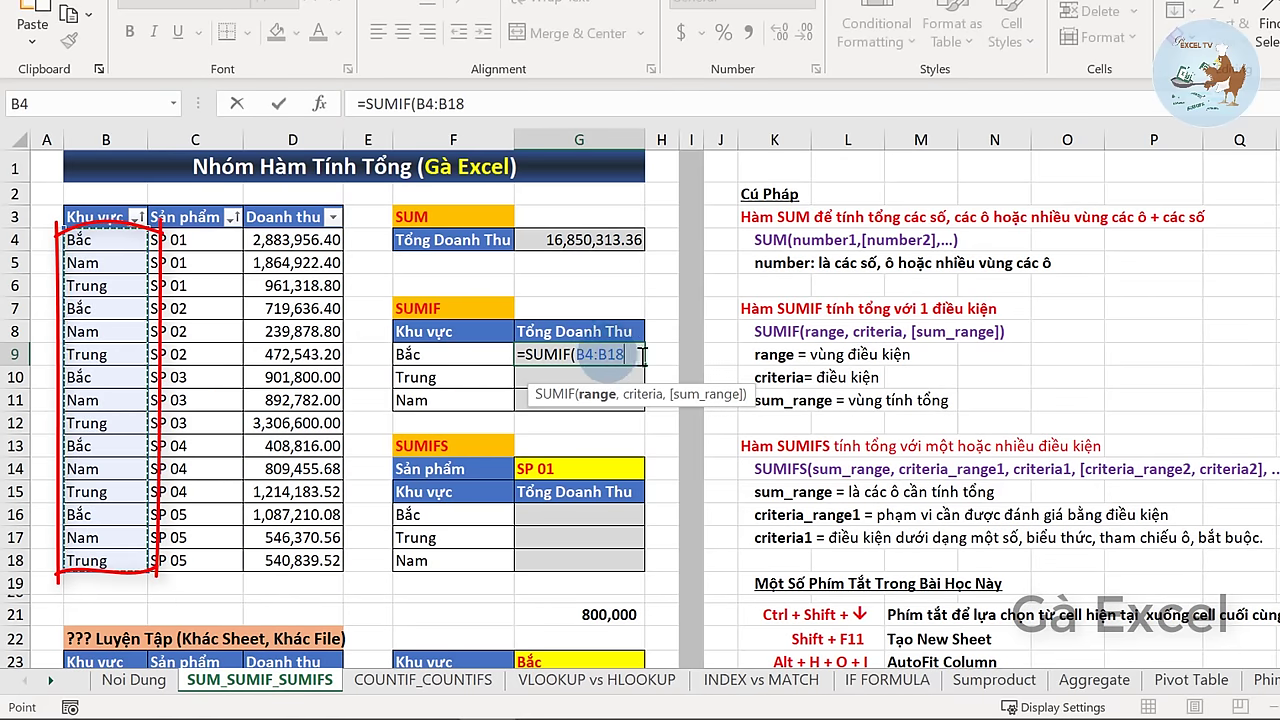
{"action": "key", "text": "F4"}
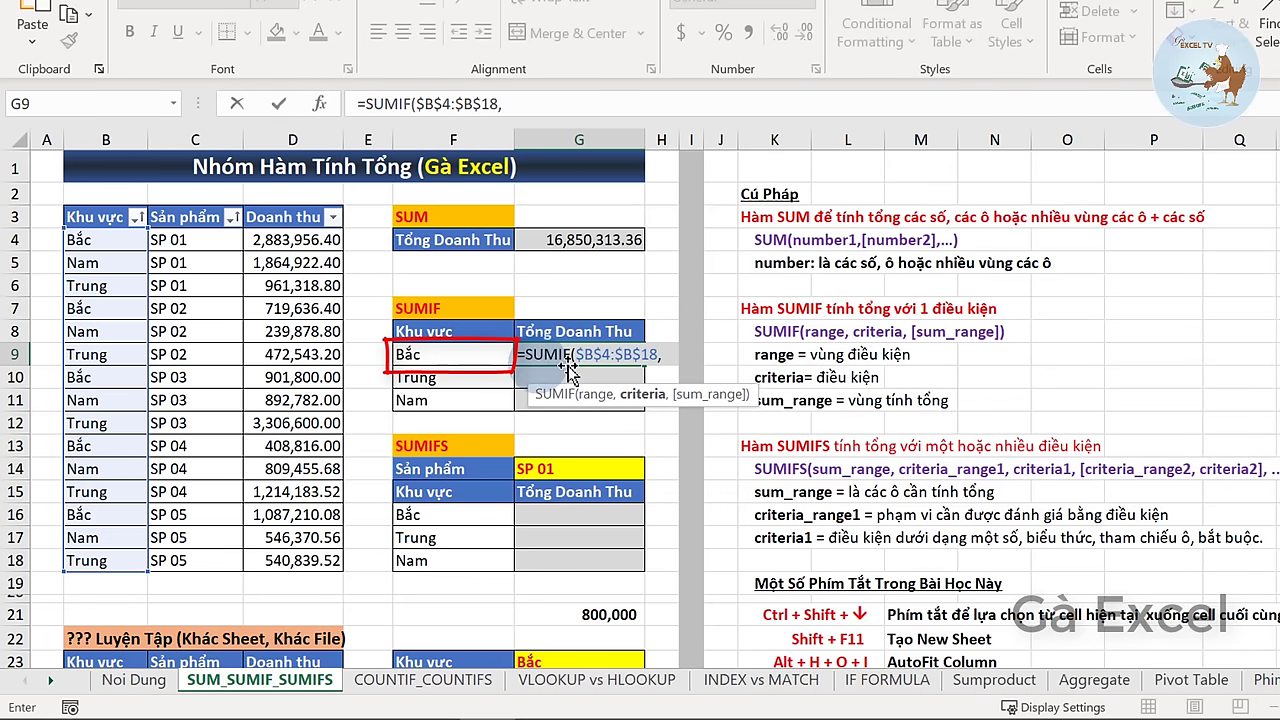
- Finish G9 as =SUMIF($B$4:$B$18,F9,$D$4:$D$18), returning 6001418.88 for Bắc
{"action": "left_click", "coordinate": [466, 355]}
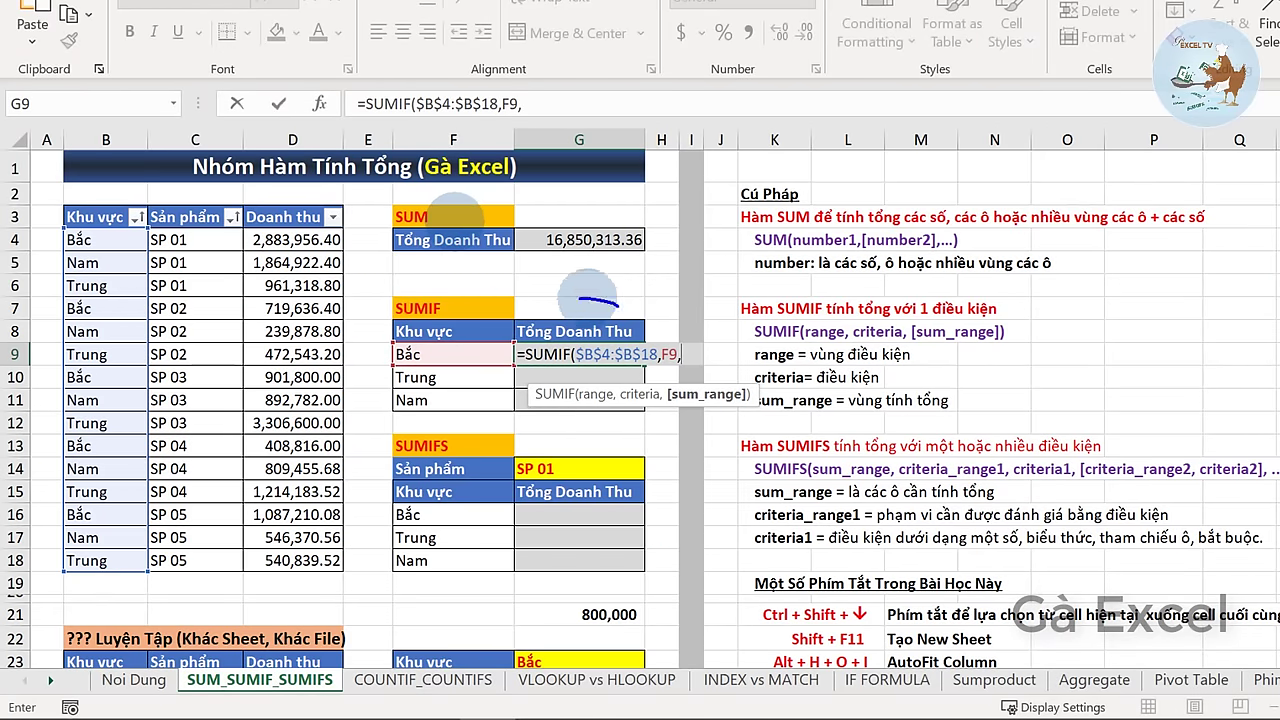
{"action": "mouse_move", "coordinate": [618, 307]}
{"action": "left_mouse_down"}
{"action": "mouse_move", "coordinate": [508, 314]}
{"action": "mouse_move", "coordinate": [615, 298]}
{"action": "left_mouse_up"}
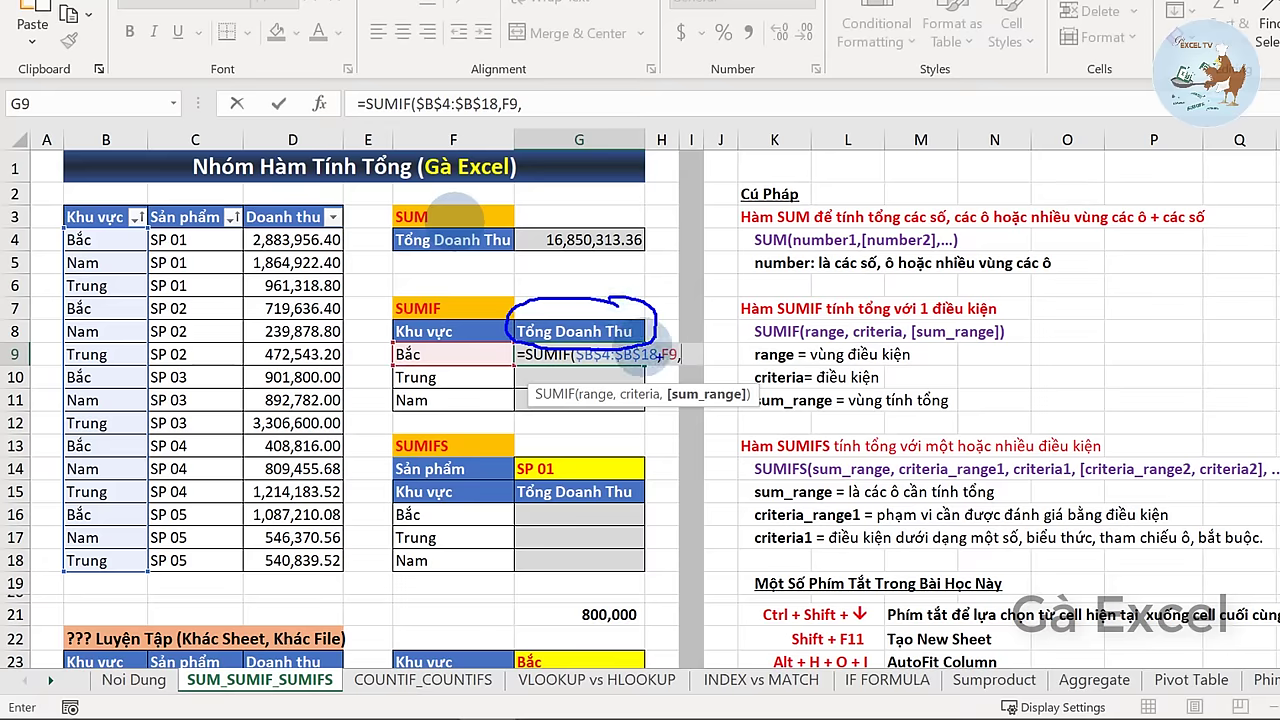
{"action": "left_click_drag", "start_coordinate": [668, 406], "coordinate": [732, 404]}
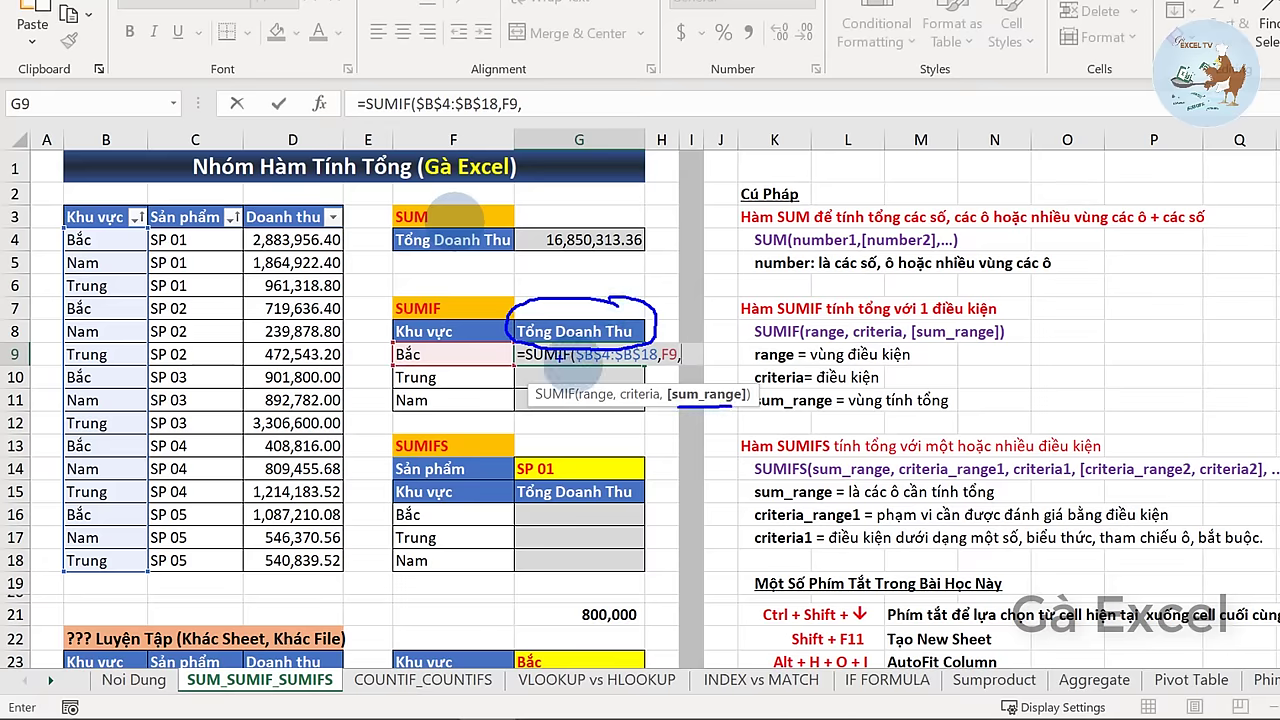
{"action": "left_click_drag", "start_coordinate": [237, 198], "coordinate": [348, 590]}
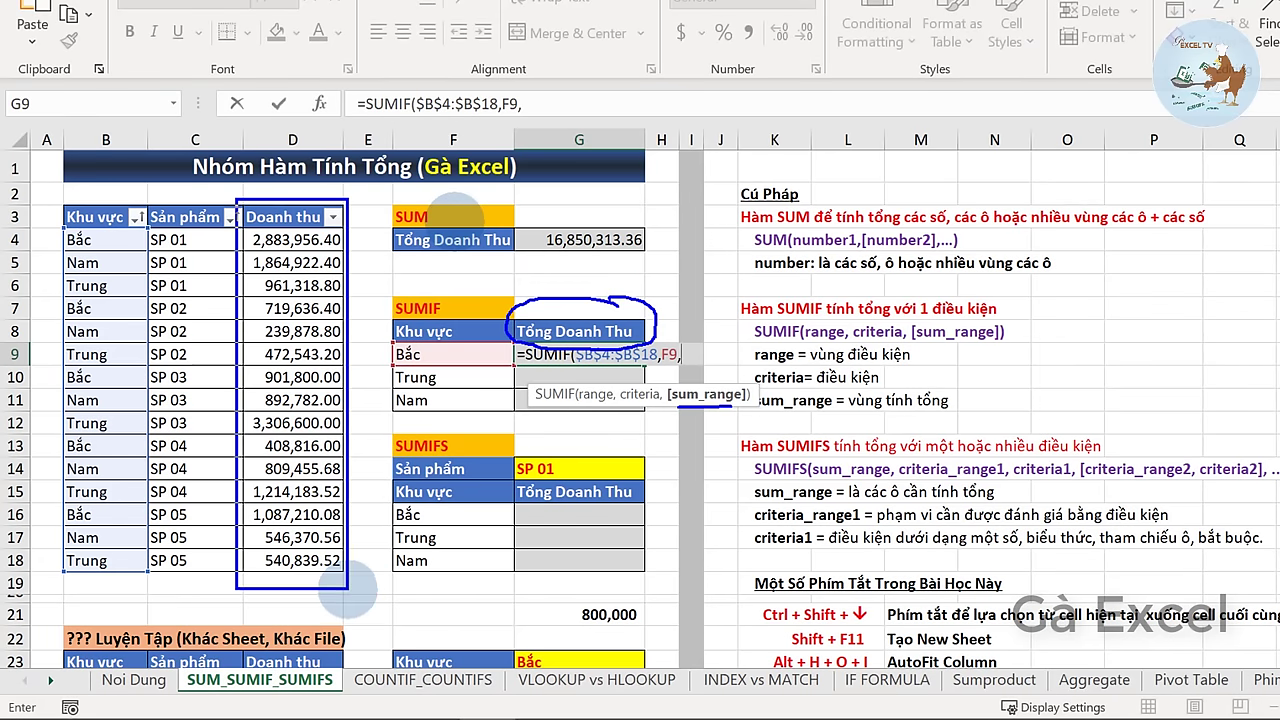
{"action": "key", "text": "Escape"}
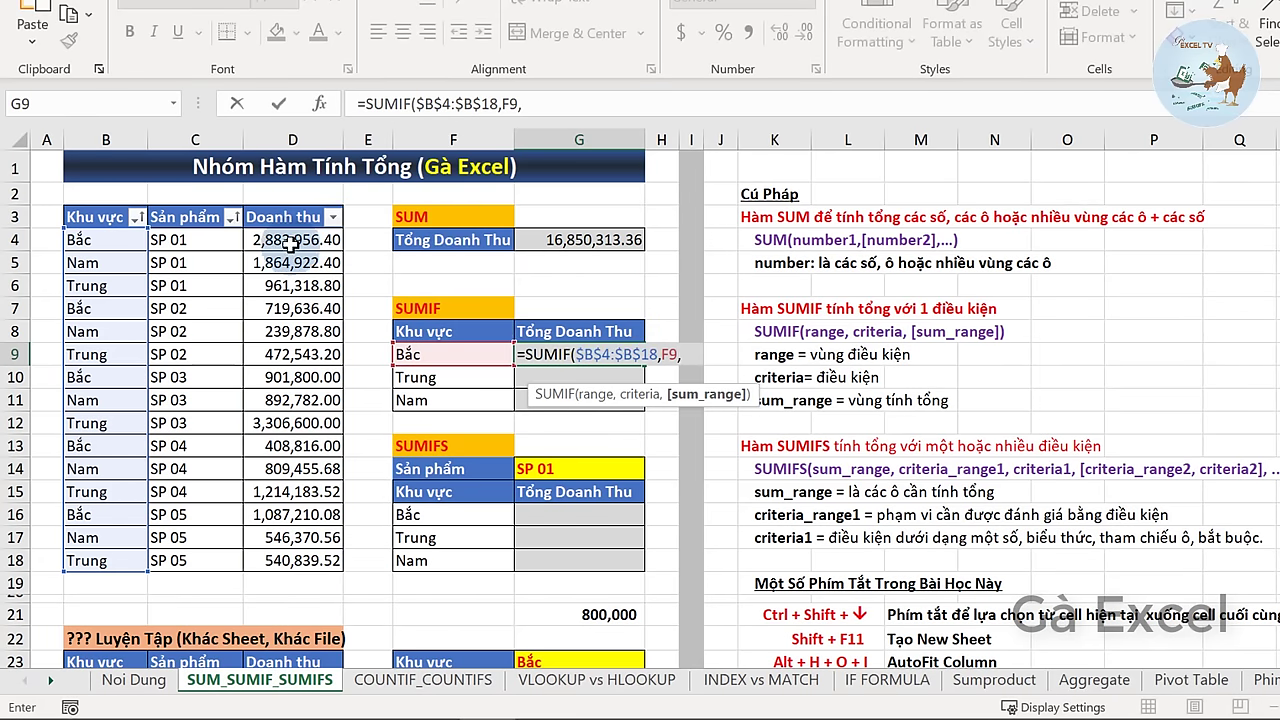
{"action": "left_click_drag", "start_coordinate": [290, 243], "coordinate": [270, 560]}
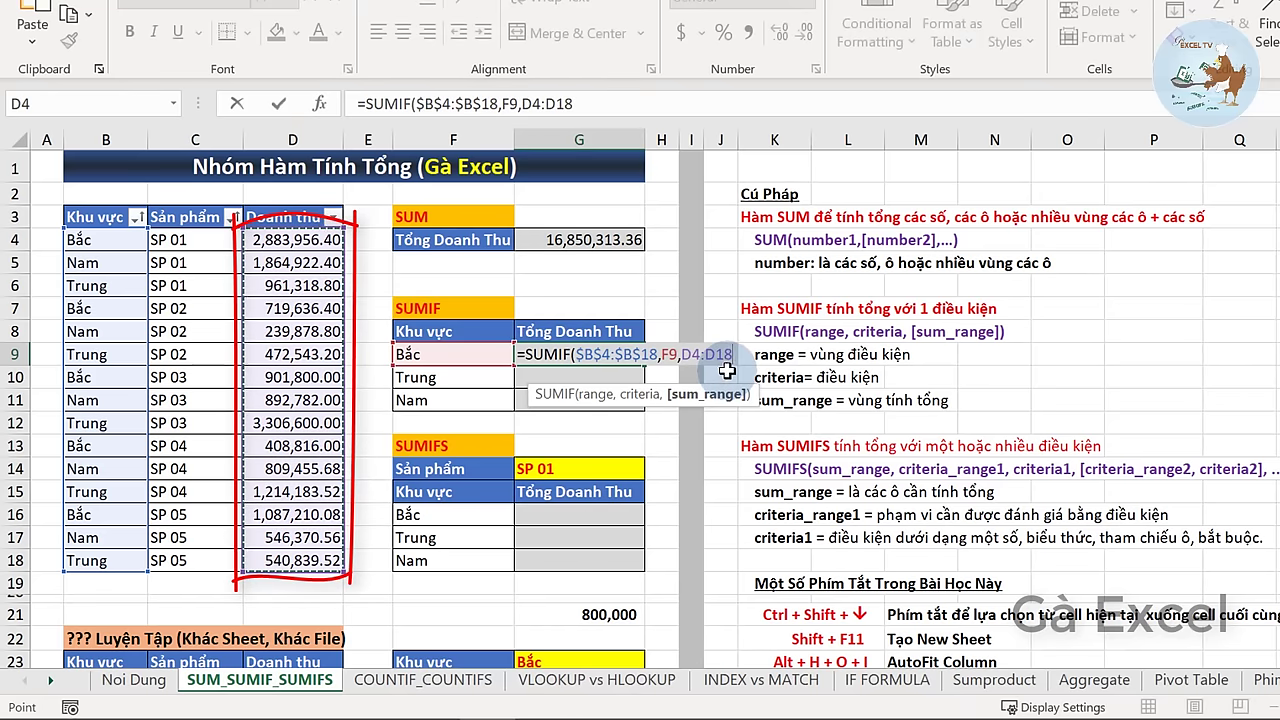
{"action": "key", "text": "F4"}
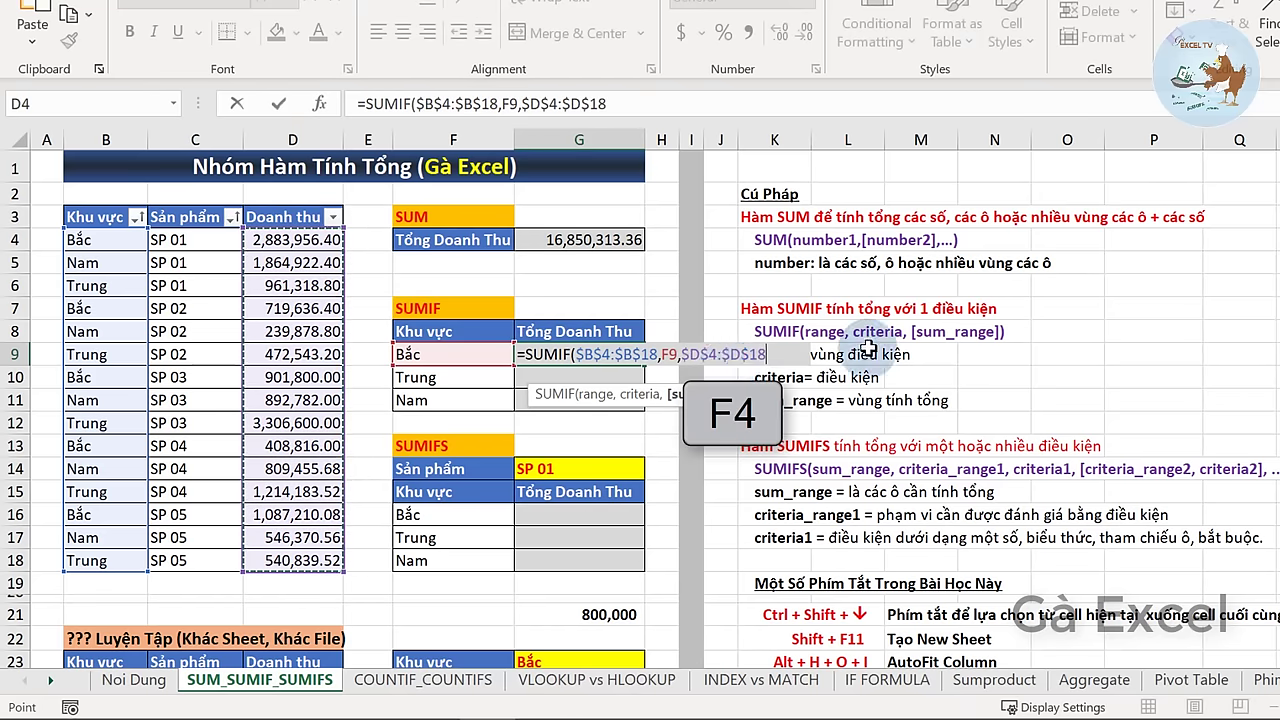
{"action": "type", "text": ")"}
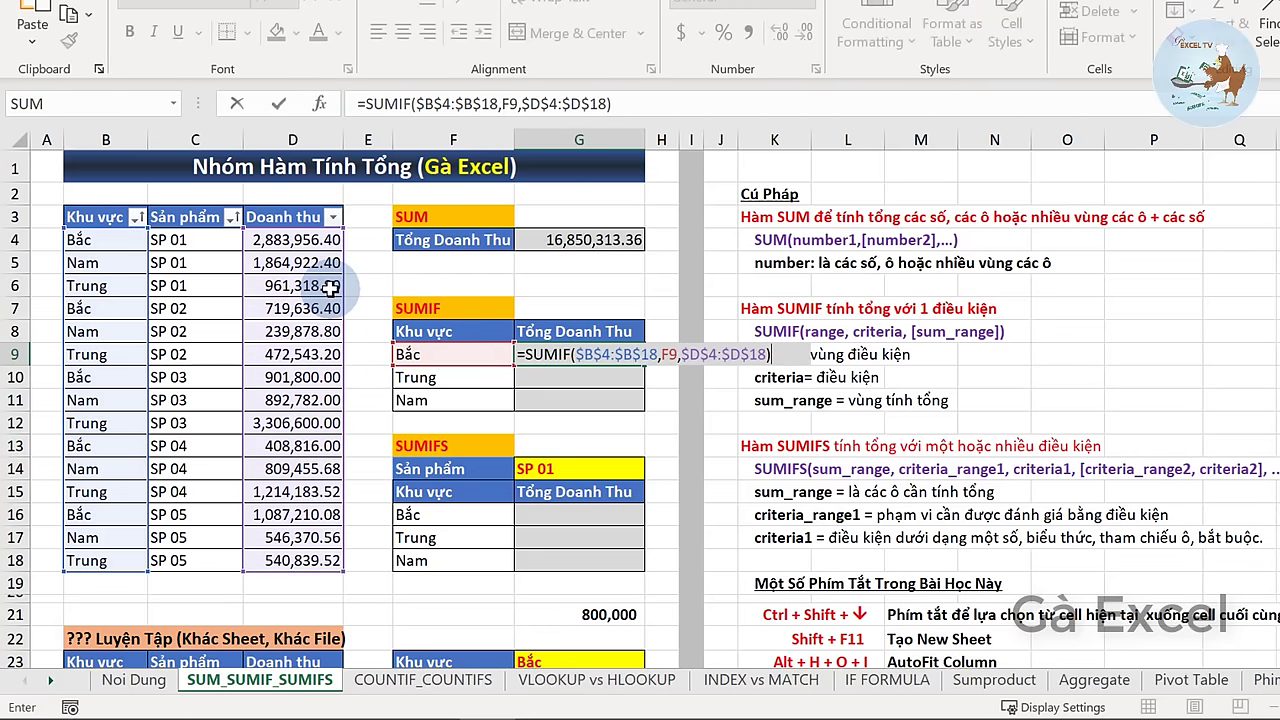
{"action": "key", "text": "Return"}
- Apply Comma Style to G9 and fill the SUMIF down to G11 for Trung and Nam
{"action": "left_click", "coordinate": [584, 352]}
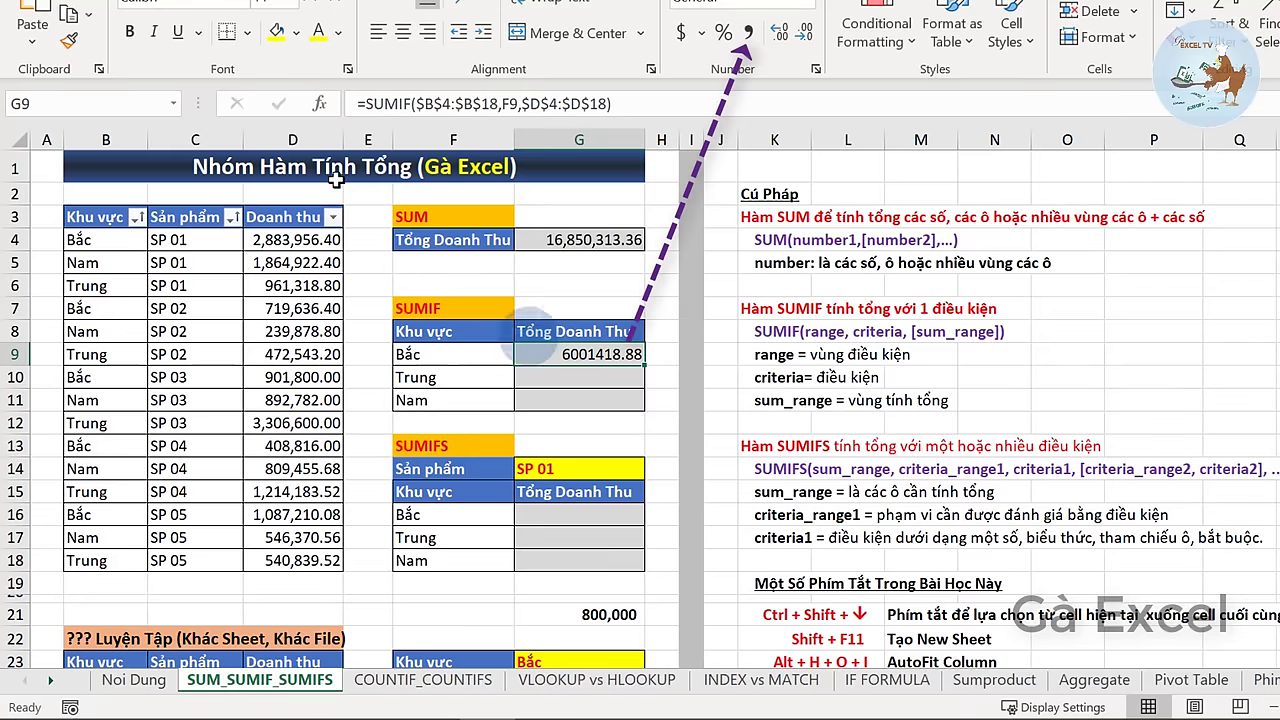
{"action": "left_click", "coordinate": [745, 35]}
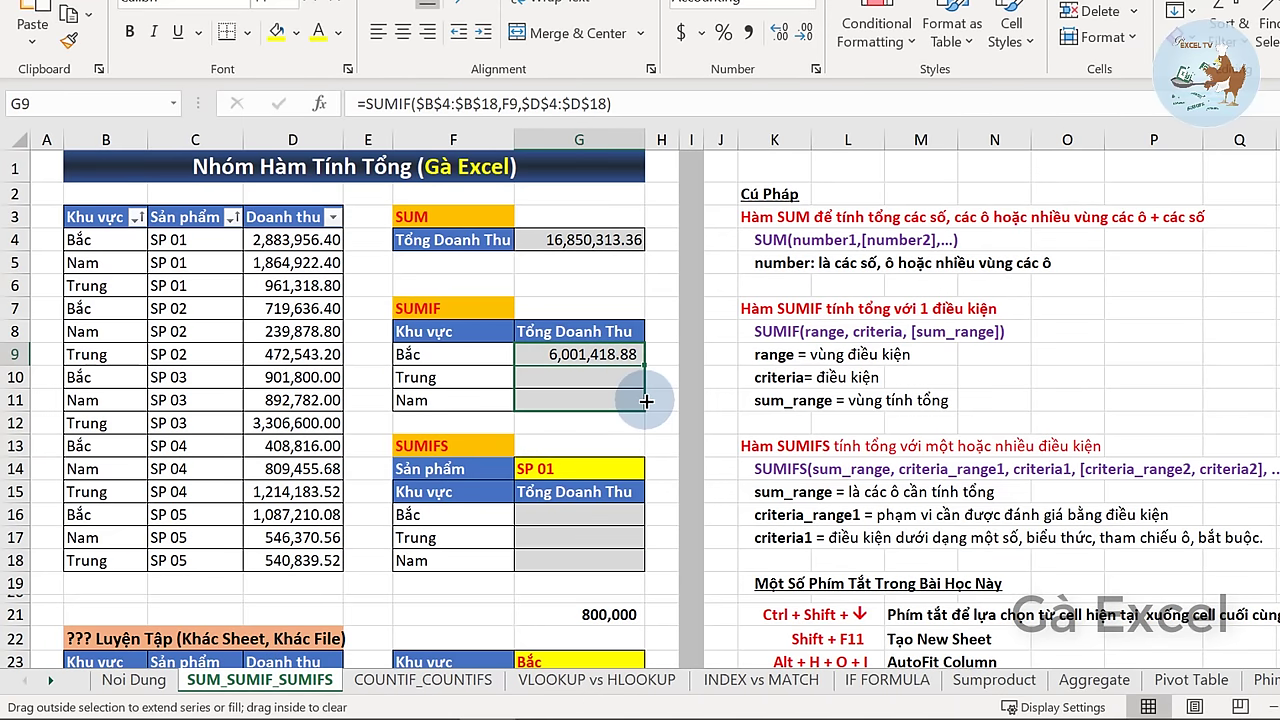
{"action": "left_click_drag", "start_coordinate": [645, 366], "coordinate": [645, 405]}
{"action": "left_click", "coordinate": [592, 379]}
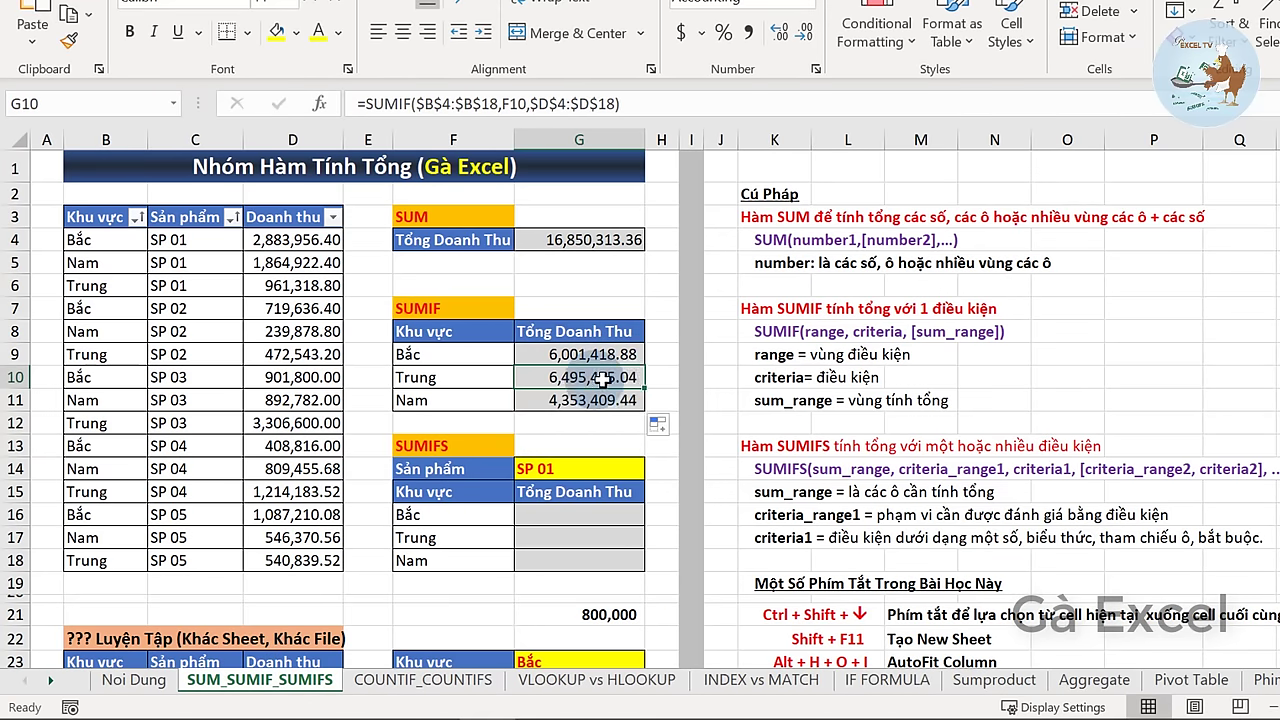
{"action": "left_click", "coordinate": [593, 402]}
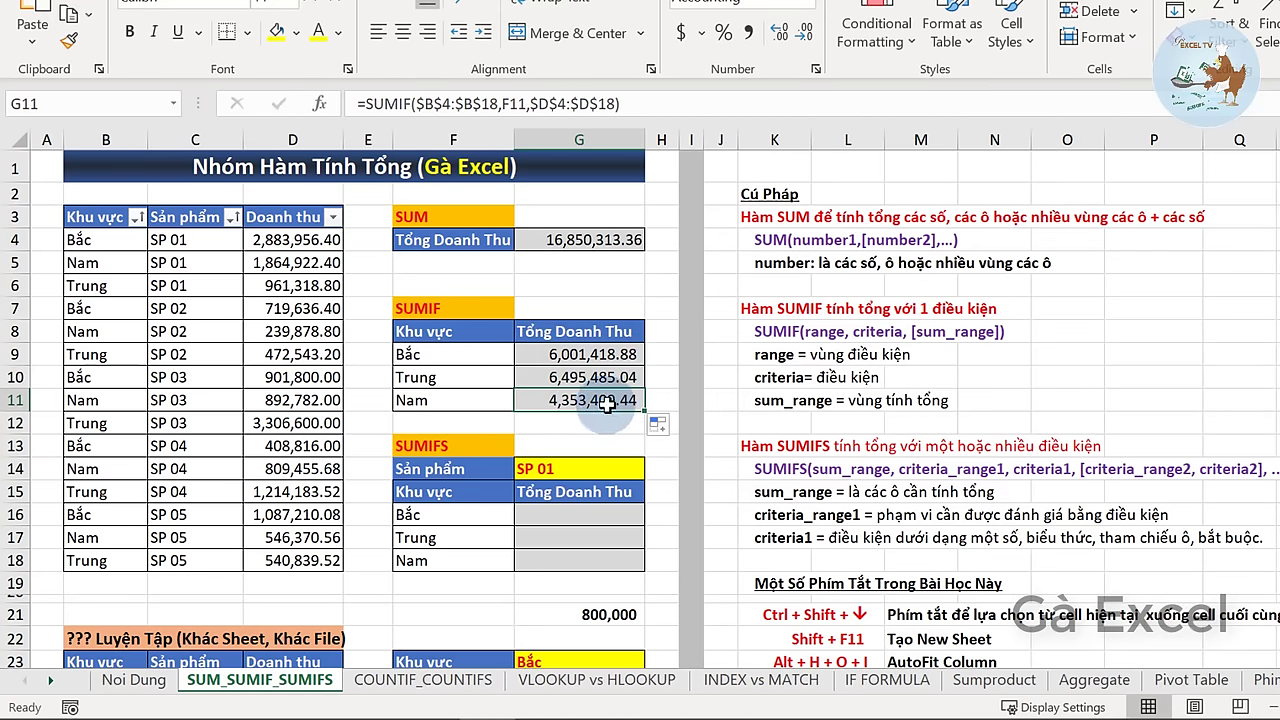
{"action": "double_click", "coordinate": [600, 402]}
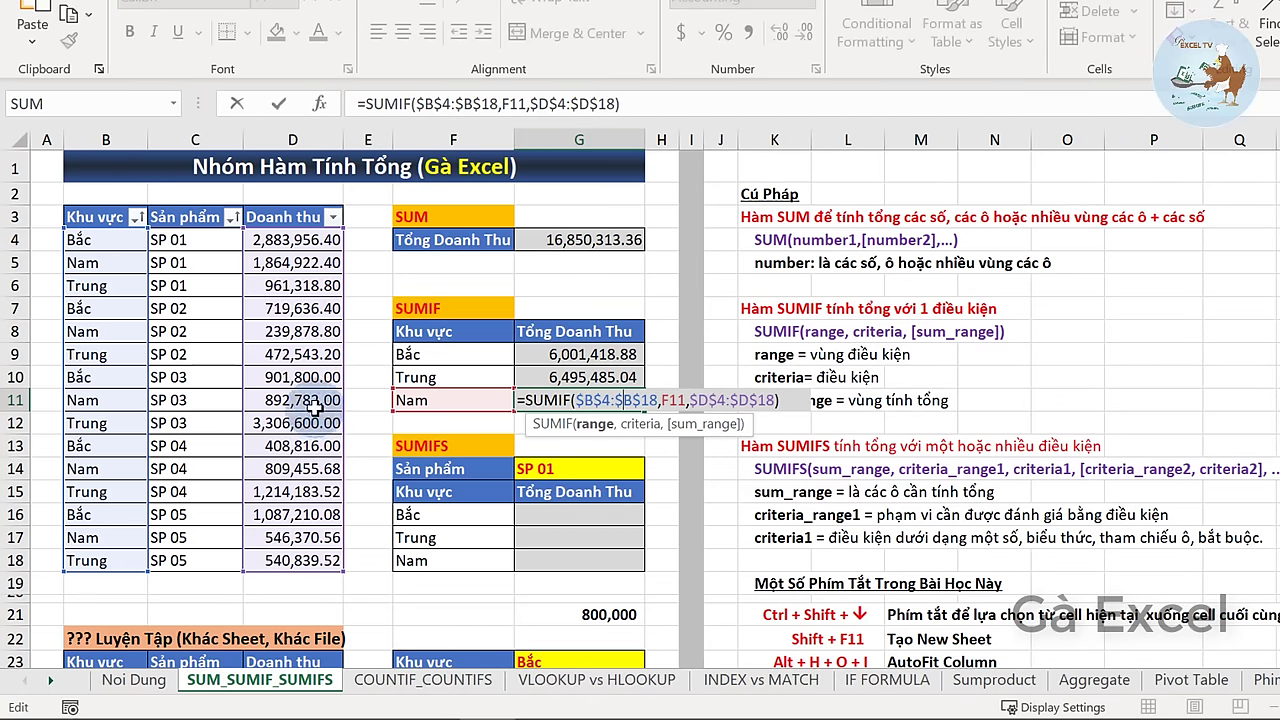
{"action": "key", "text": "Return"}
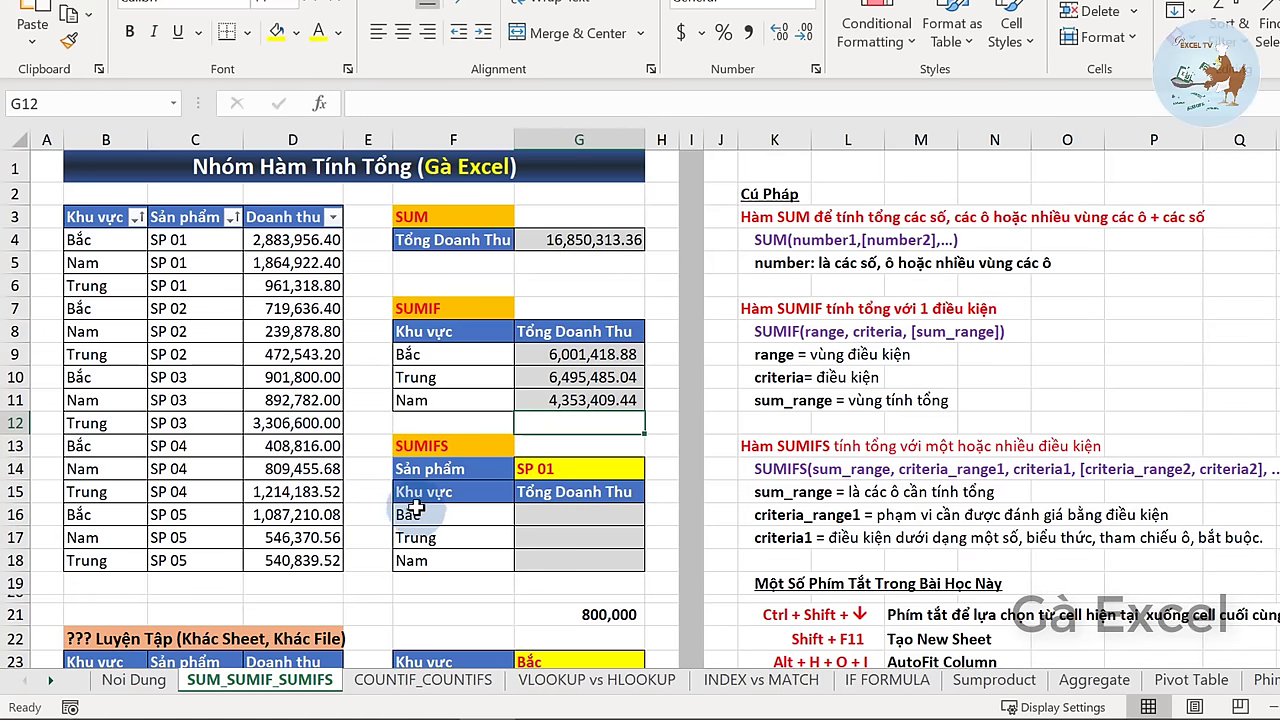
- Review the SUMIFS example section and select G16, the Bắc / SP 01 total cell
{"action": "left_click", "coordinate": [455, 452]}
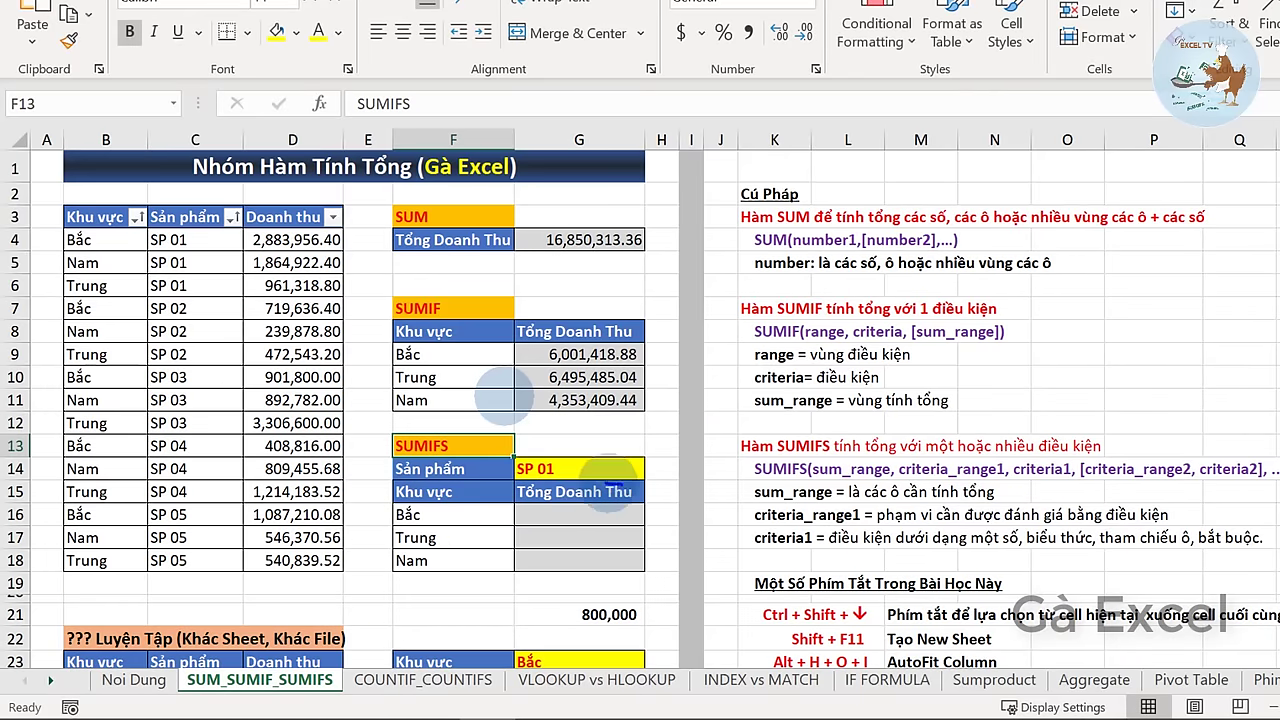
{"action": "left_click_drag", "start_coordinate": [605, 484], "coordinate": [603, 490]}
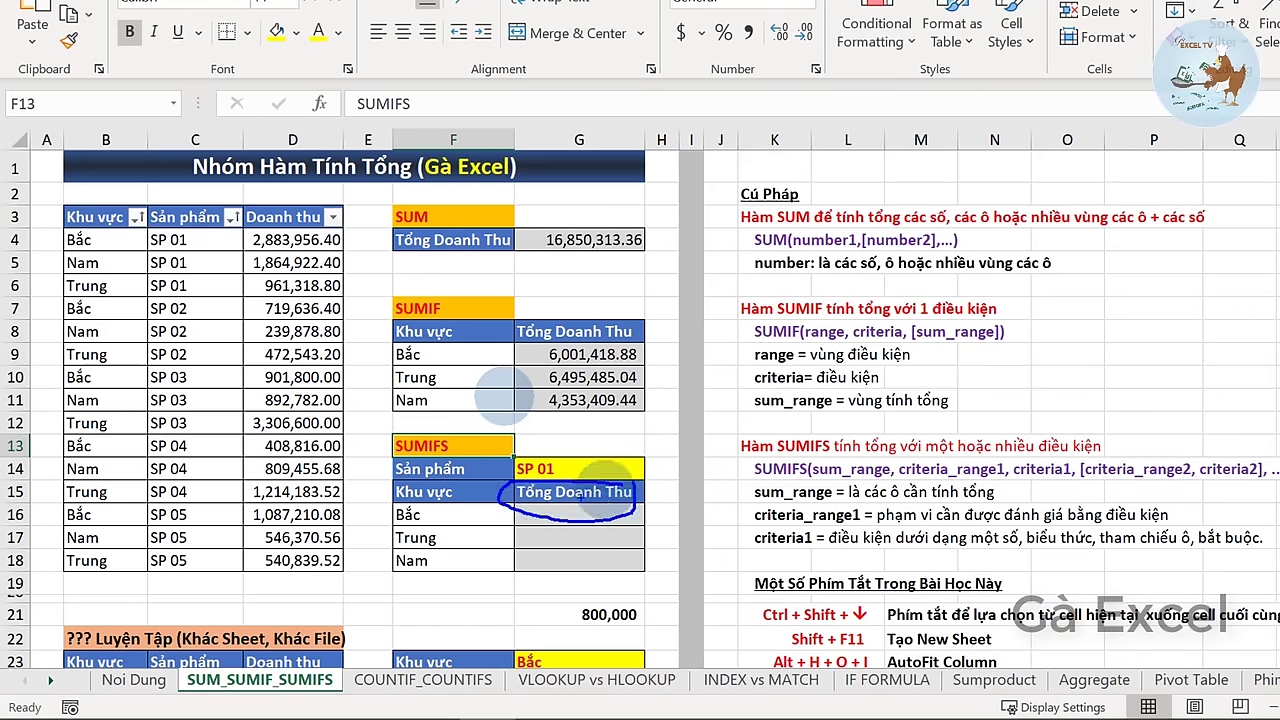
{"action": "mouse_move", "coordinate": [592, 456]}
{"action": "left_mouse_down"}
{"action": "mouse_move", "coordinate": [562, 450]}
{"action": "mouse_move", "coordinate": [597, 460]}
{"action": "left_mouse_up"}
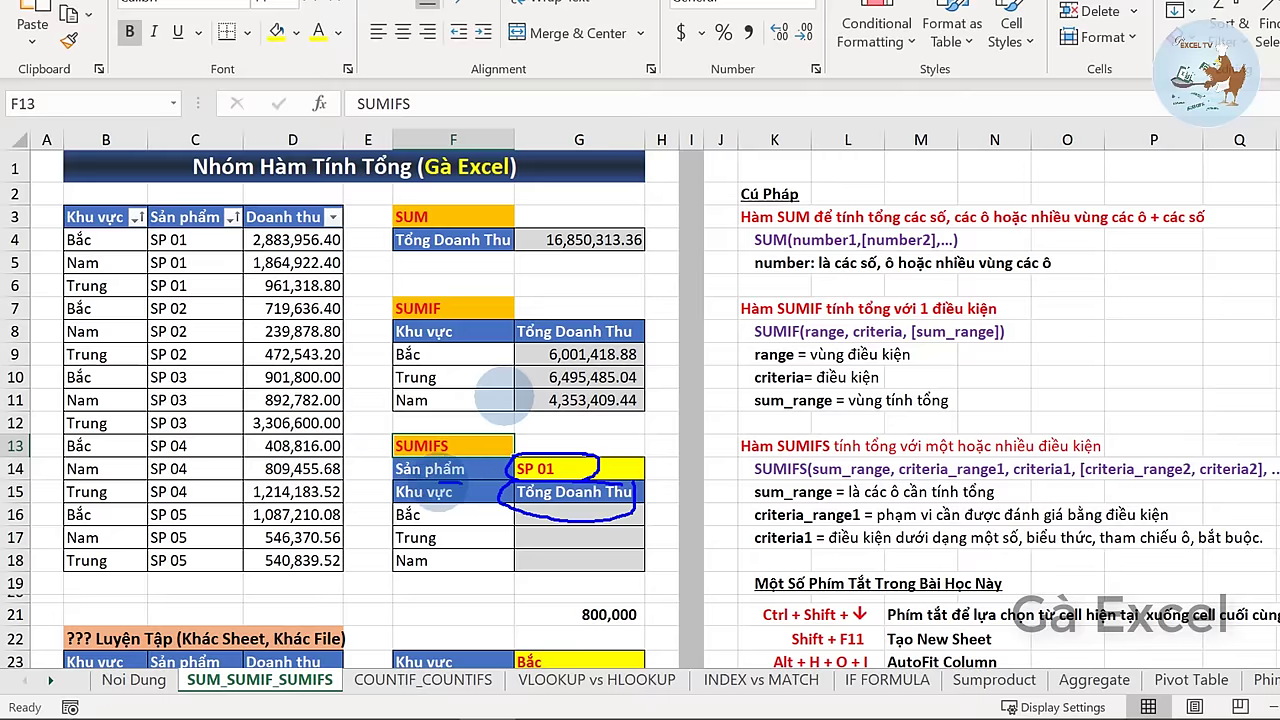
{"action": "mouse_move", "coordinate": [462, 488]}
{"action": "left_mouse_down"}
{"action": "mouse_move", "coordinate": [386, 500]}
{"action": "mouse_move", "coordinate": [466, 498]}
{"action": "left_mouse_up"}
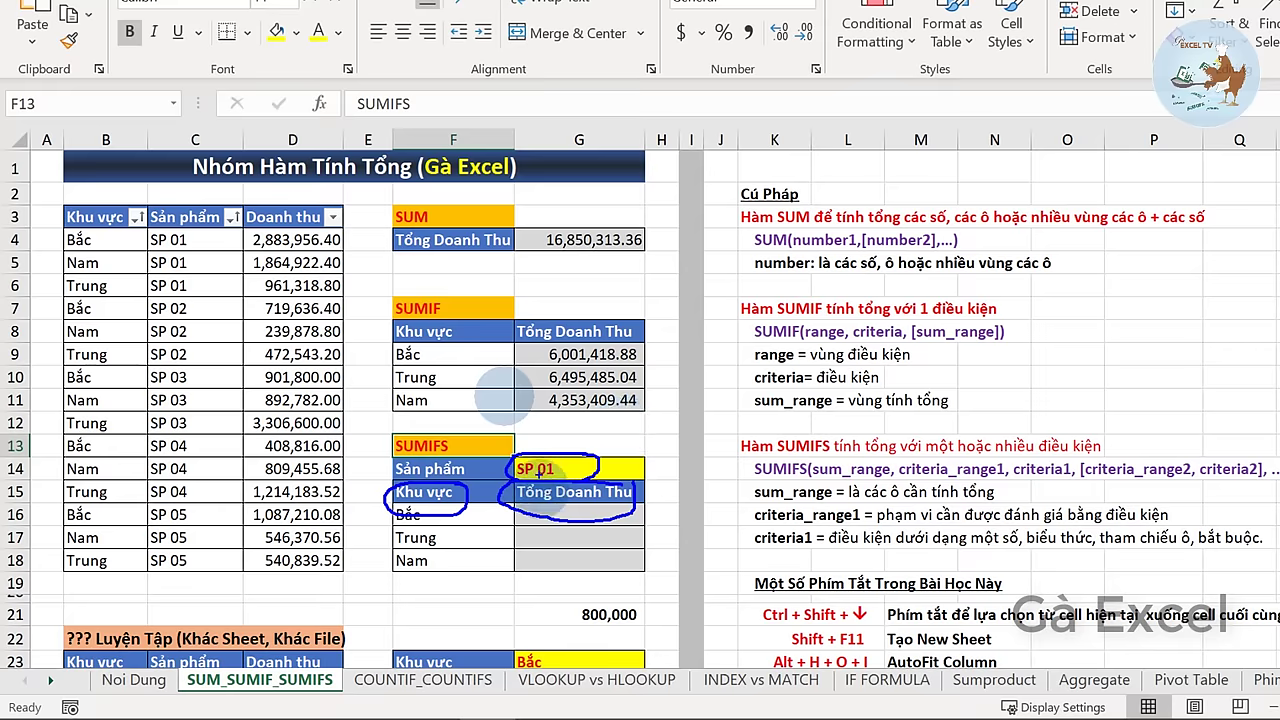
{"action": "left_click", "coordinate": [597, 516]}
- Enter =SUMIFS( in G16 using the function autocomplete
{"action": "type", "text": "="}
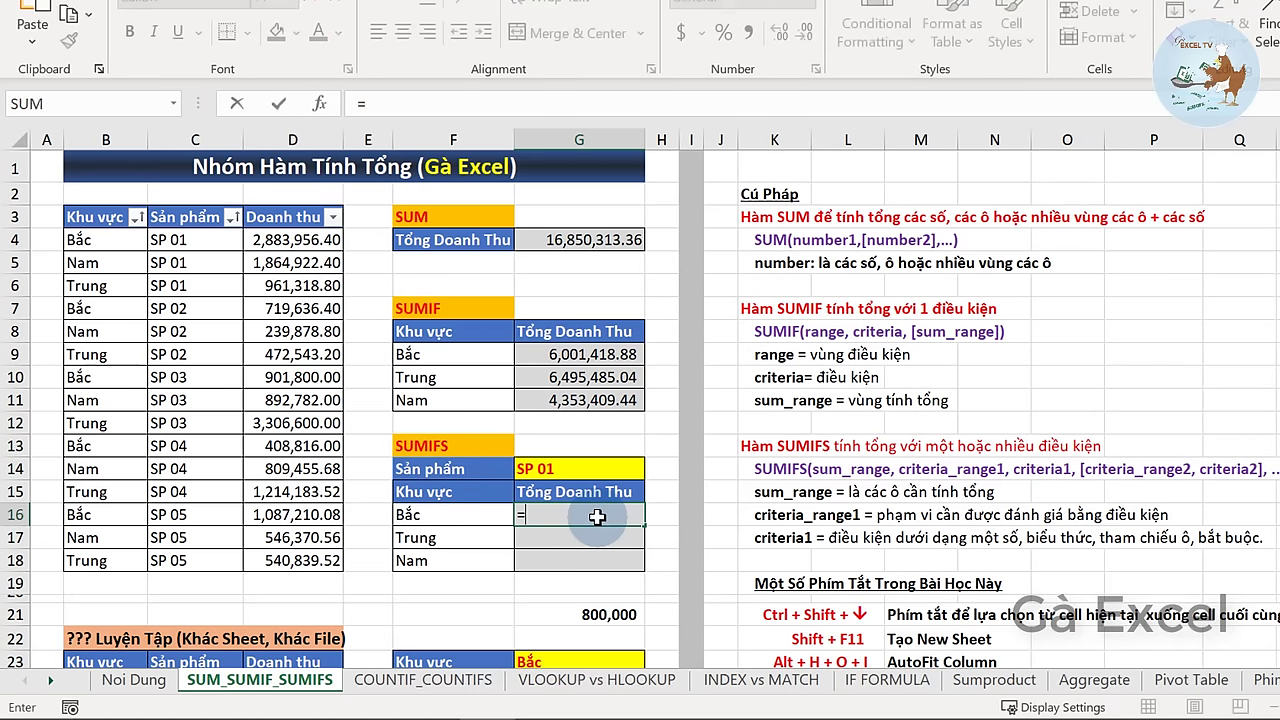
{"action": "type", "text": "sumifs"}
{"action": "key", "text": "Tab"}
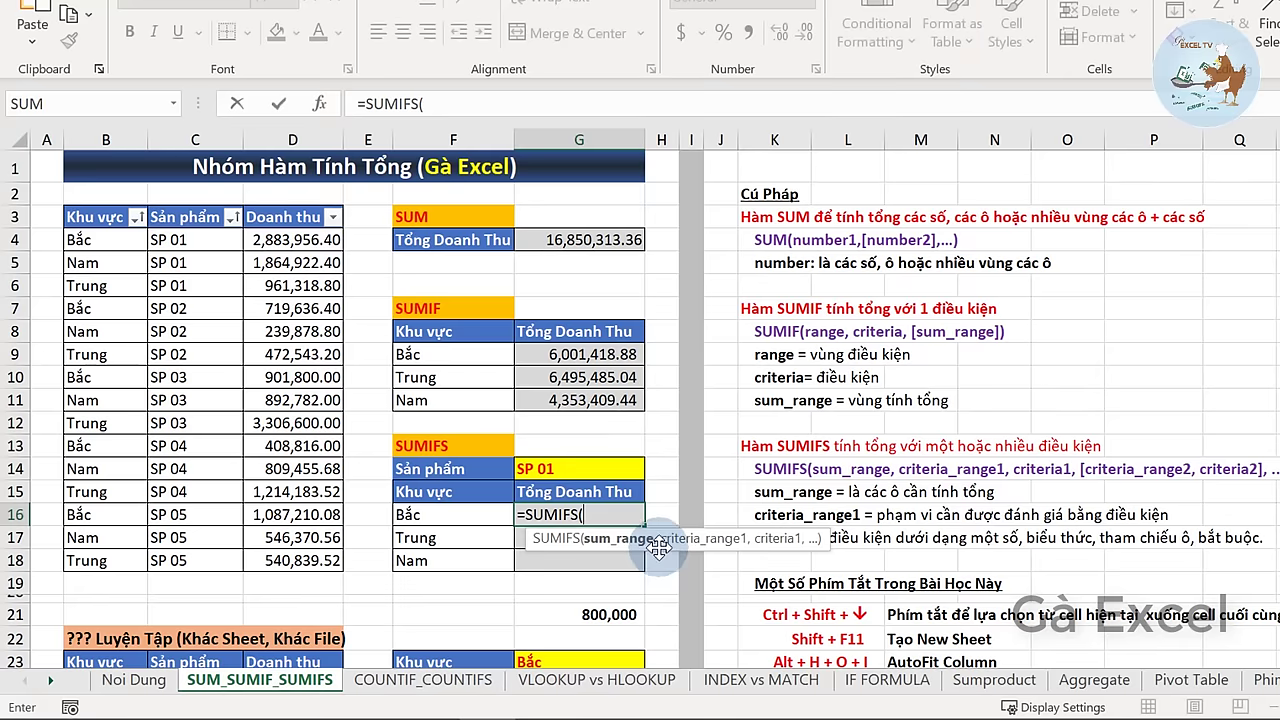
{"action": "left_click_drag", "start_coordinate": [659, 549], "coordinate": [641, 562]}
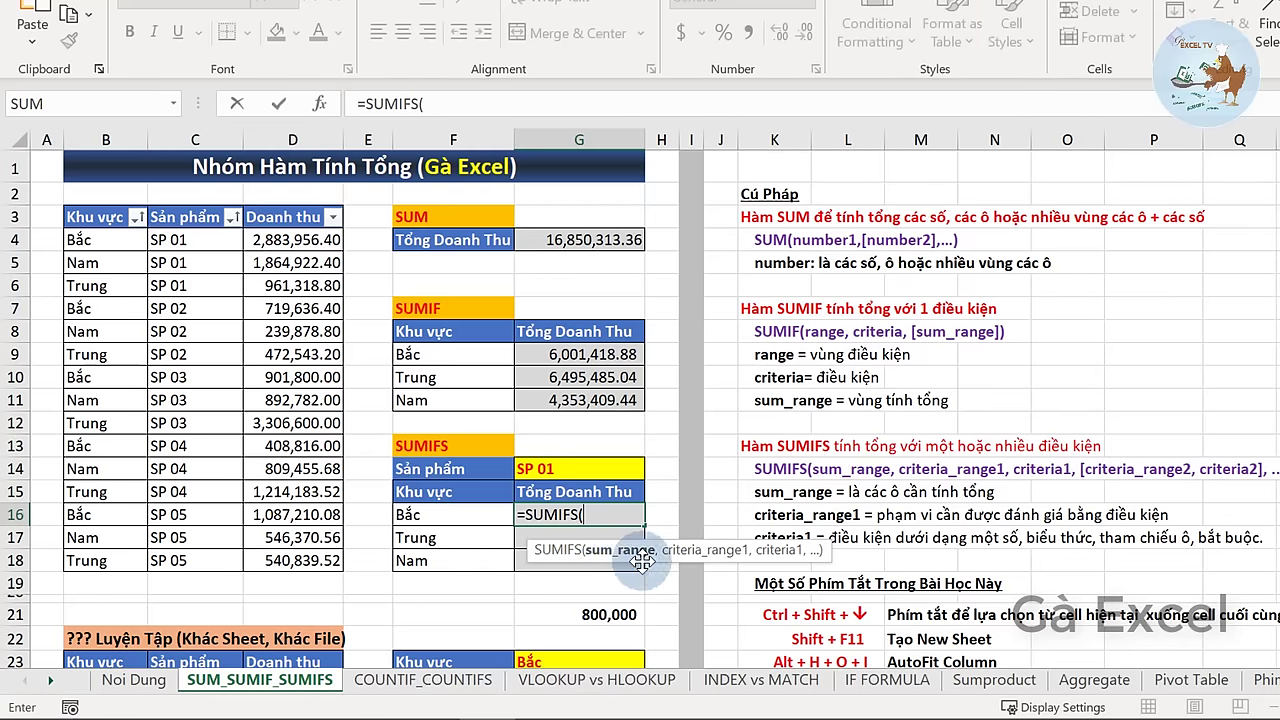
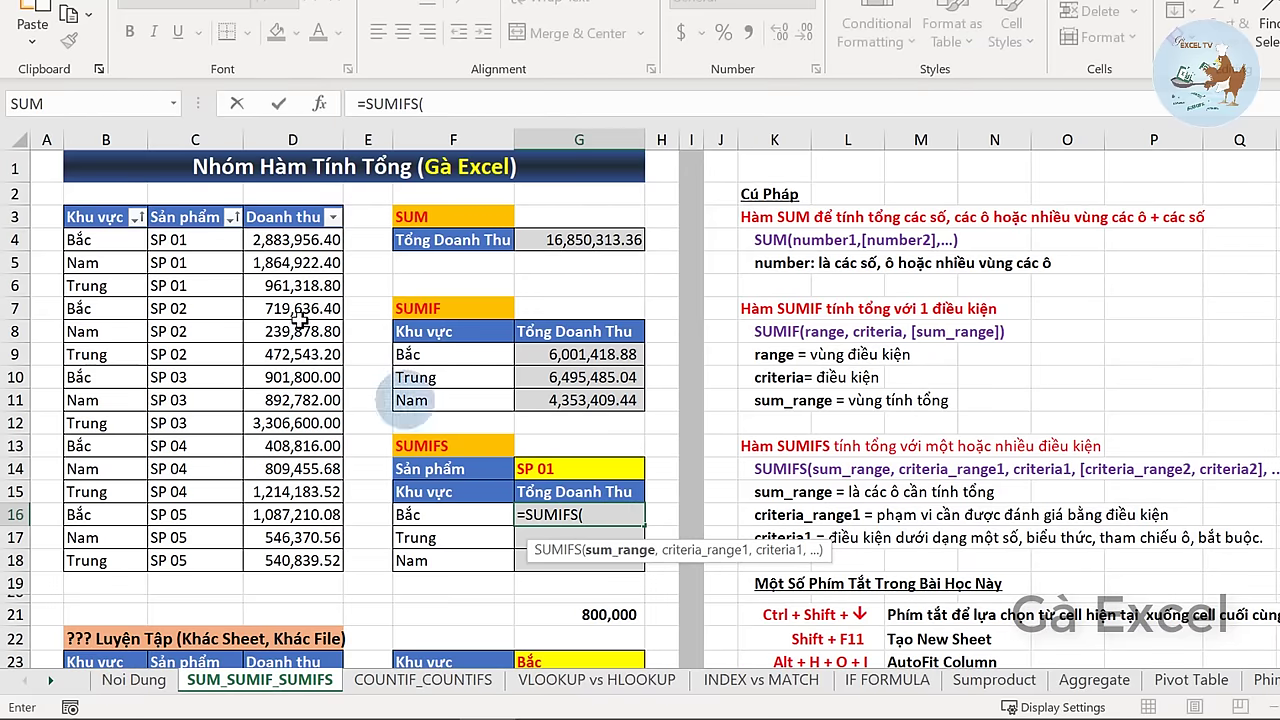
- In G16, start a SUMIFS summing $D$4:$D$18 where $B$4:$B$18 matches Bắc in F16
{"action": "mouse_move", "coordinate": [292, 240]}
{"action": "left_mouse_down"}
{"action": "mouse_move", "coordinate": [290, 400]}
{"action": "mouse_move", "coordinate": [328, 491]}
{"action": "mouse_move", "coordinate": [330, 537]}
{"action": "left_mouse_up"}
{"action": "key", "text": "F4"}
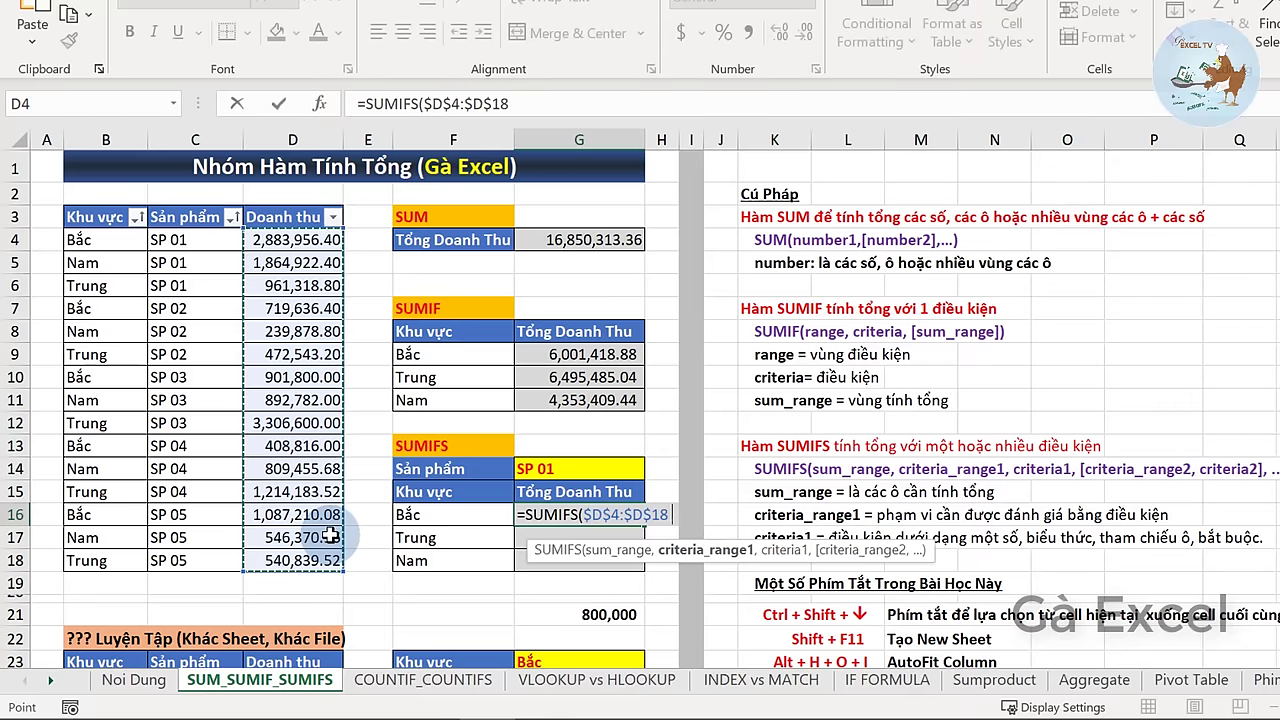
{"action": "type", "text": ","}
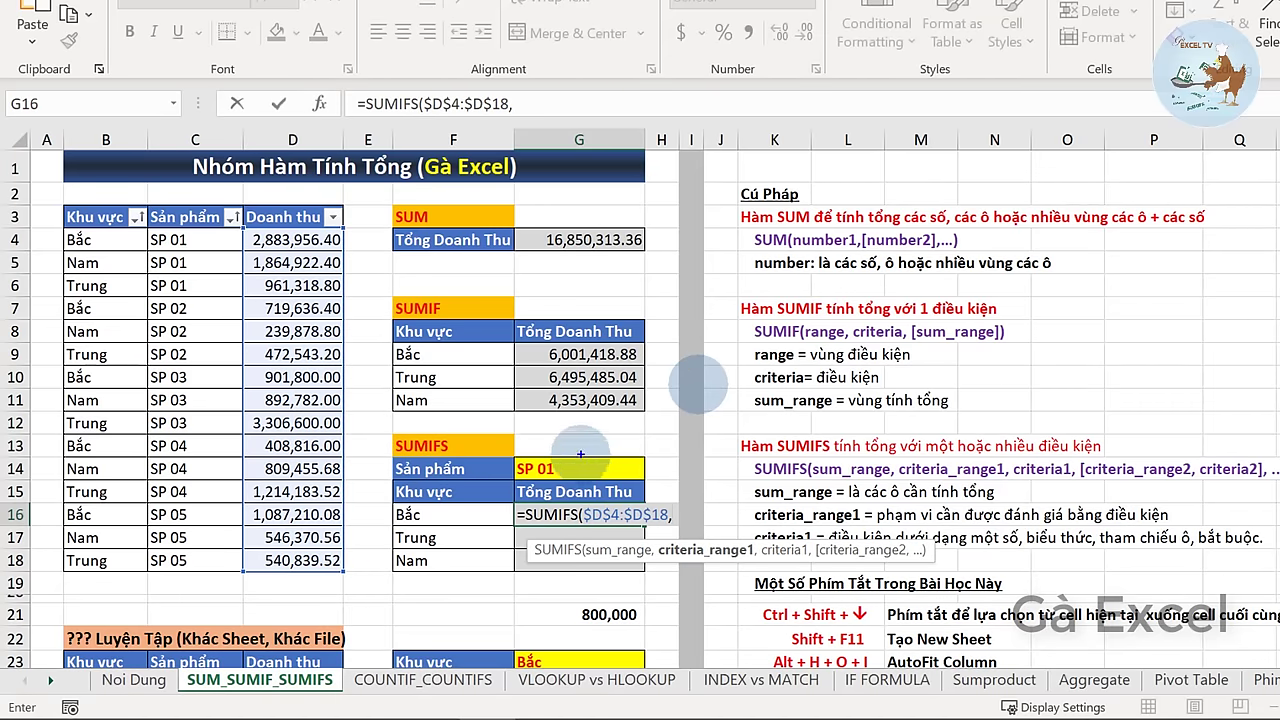
{"action": "mouse_move", "coordinate": [497, 455]}
{"action": "left_mouse_down"}
{"action": "mouse_move", "coordinate": [520, 478]}
{"action": "mouse_move", "coordinate": [405, 478]}
{"action": "mouse_move", "coordinate": [392, 500]}
{"action": "left_mouse_up"}
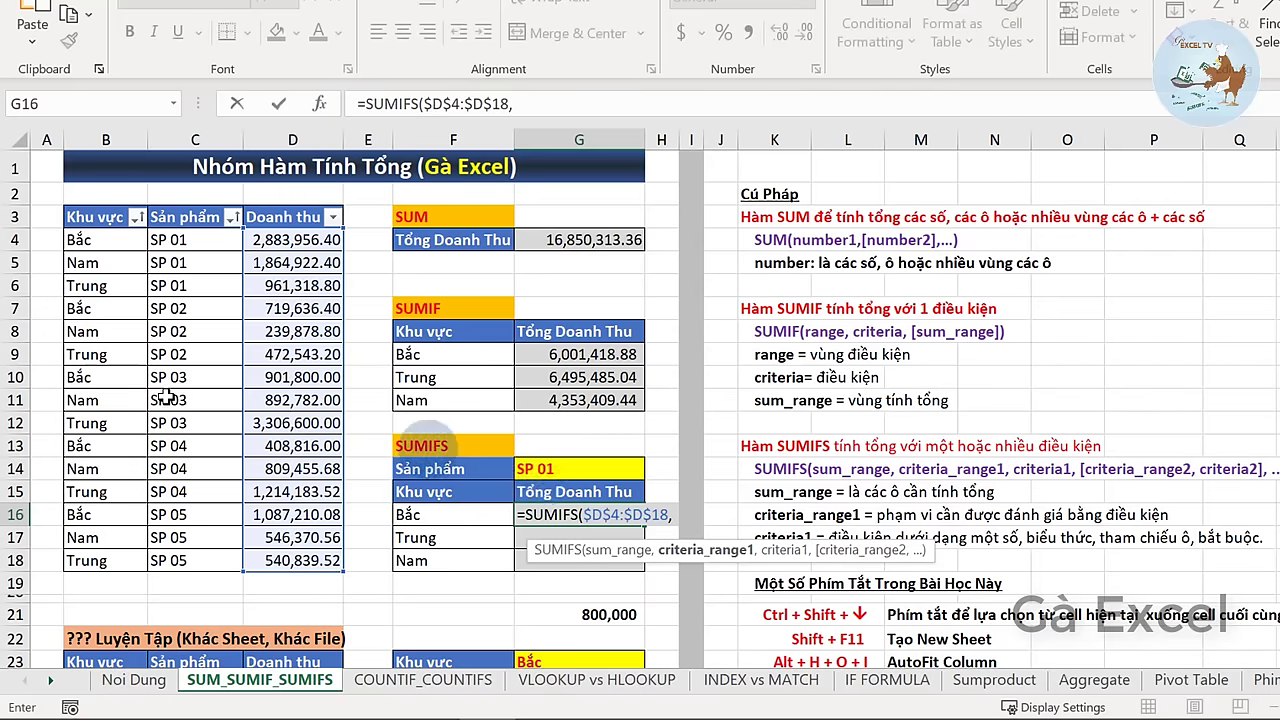
{"action": "mouse_move", "coordinate": [106, 239]}
{"action": "left_mouse_down"}
{"action": "mouse_move", "coordinate": [88, 354]}
{"action": "mouse_move", "coordinate": [98, 563]}
{"action": "left_mouse_up"}
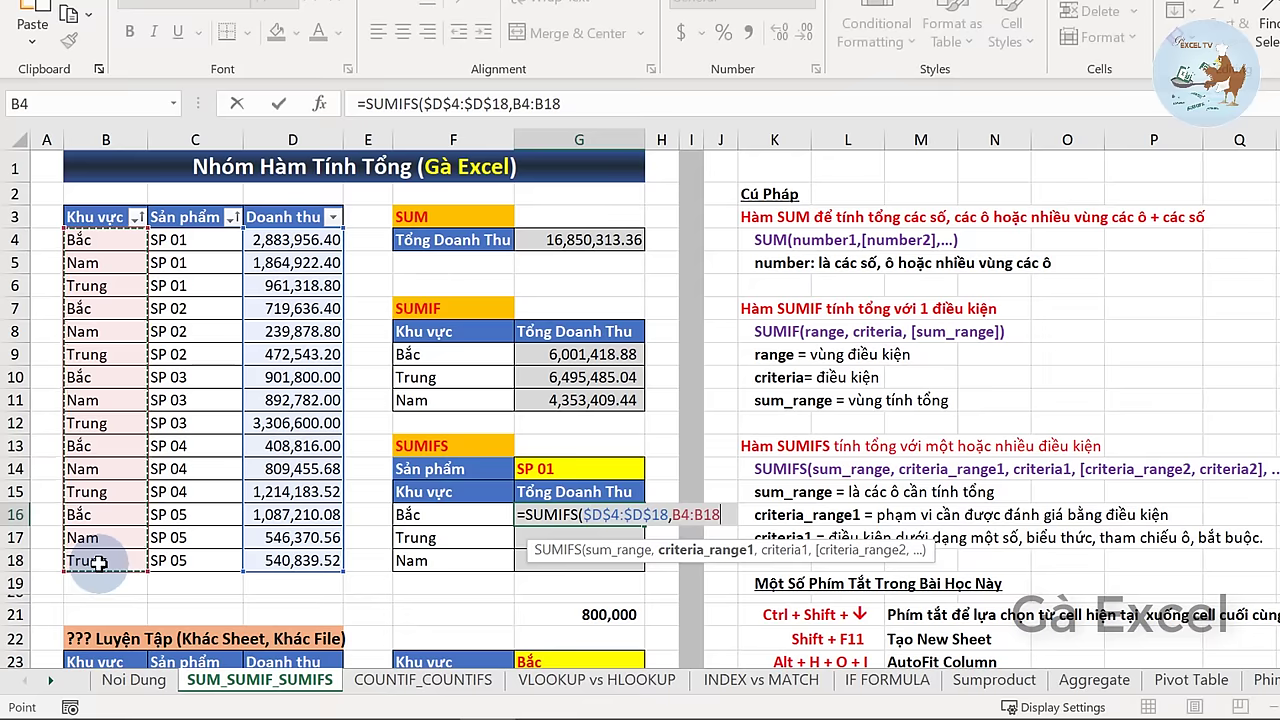
{"action": "key", "text": "F4"}
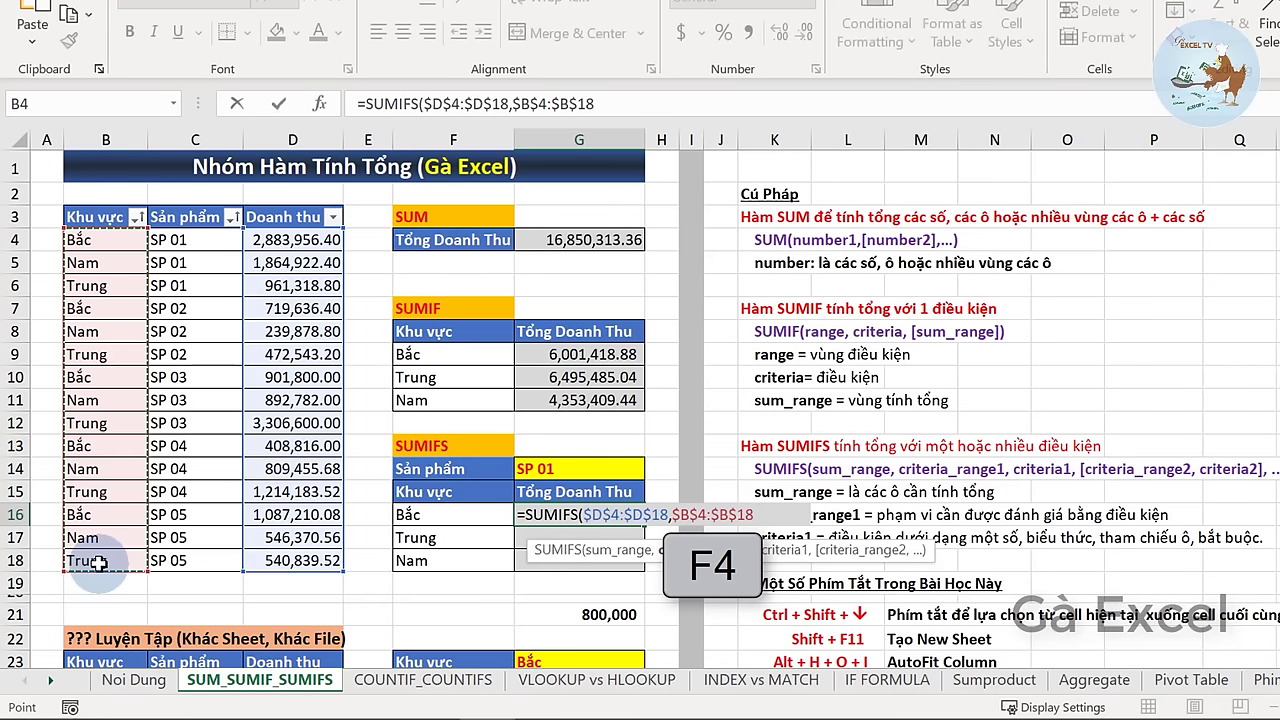
{"action": "type", "text": ","}
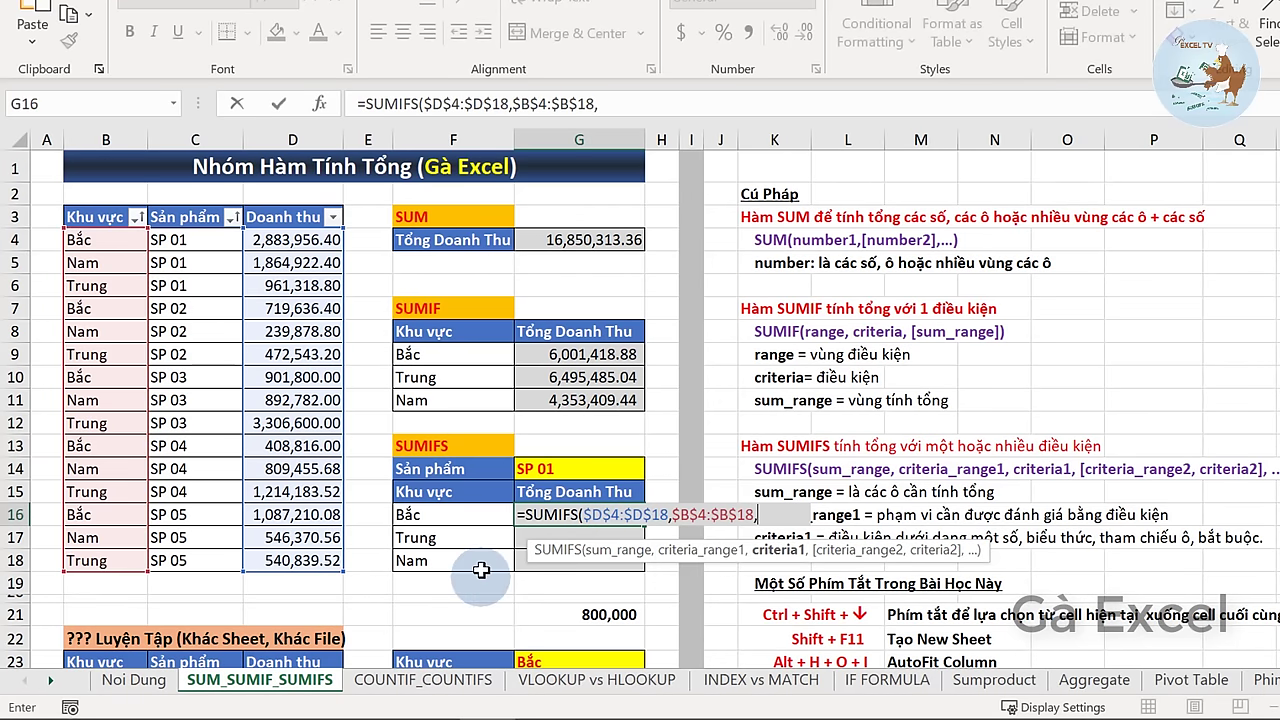
{"action": "left_click", "coordinate": [437, 523]}
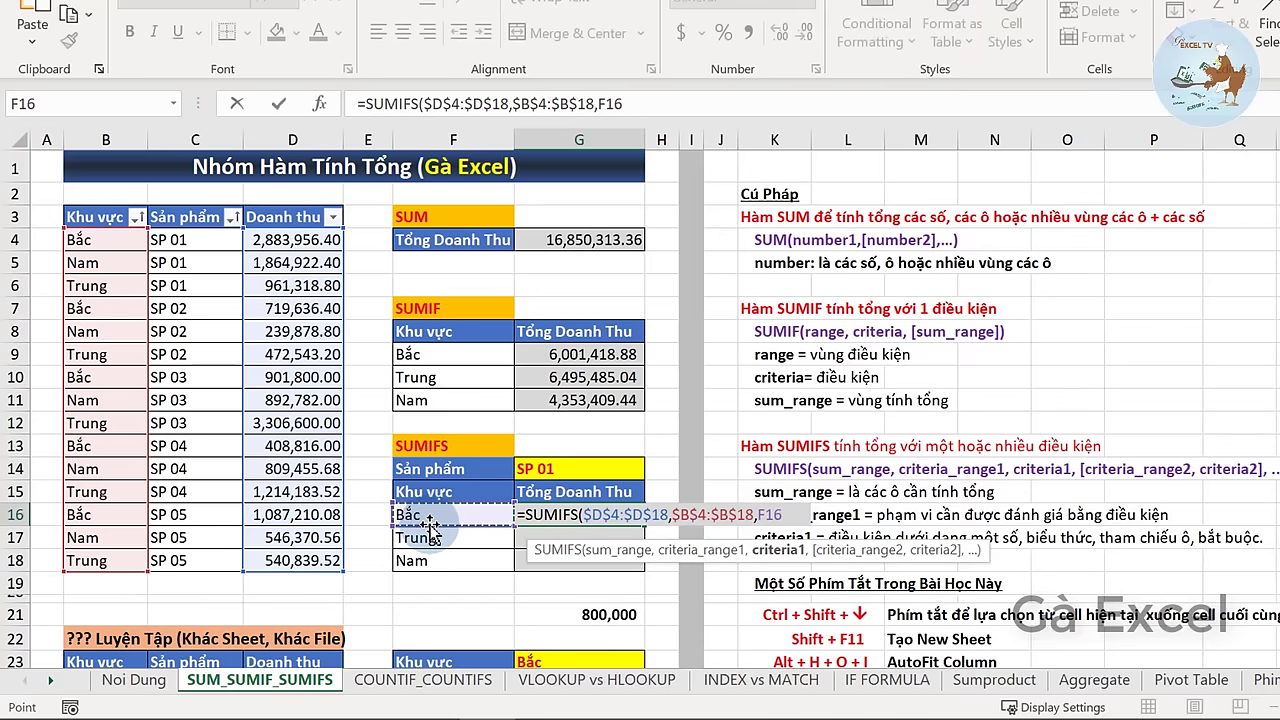
{"action": "type", "text": ","}
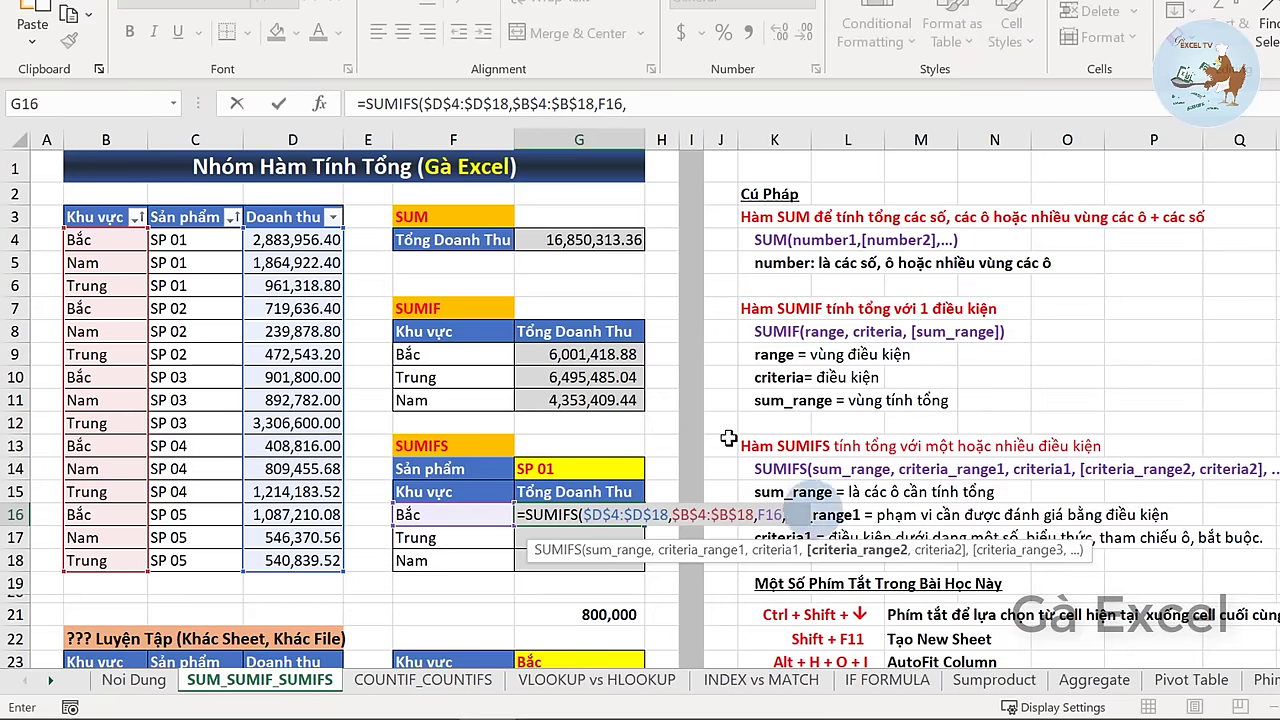
- Add the condition $C$4:$C$18 equals $G$14 (SP 01) to finish G16's SUMIFS, giving 2,883,956.40
{"action": "left_click_drag", "start_coordinate": [181, 239], "coordinate": [191, 565]}
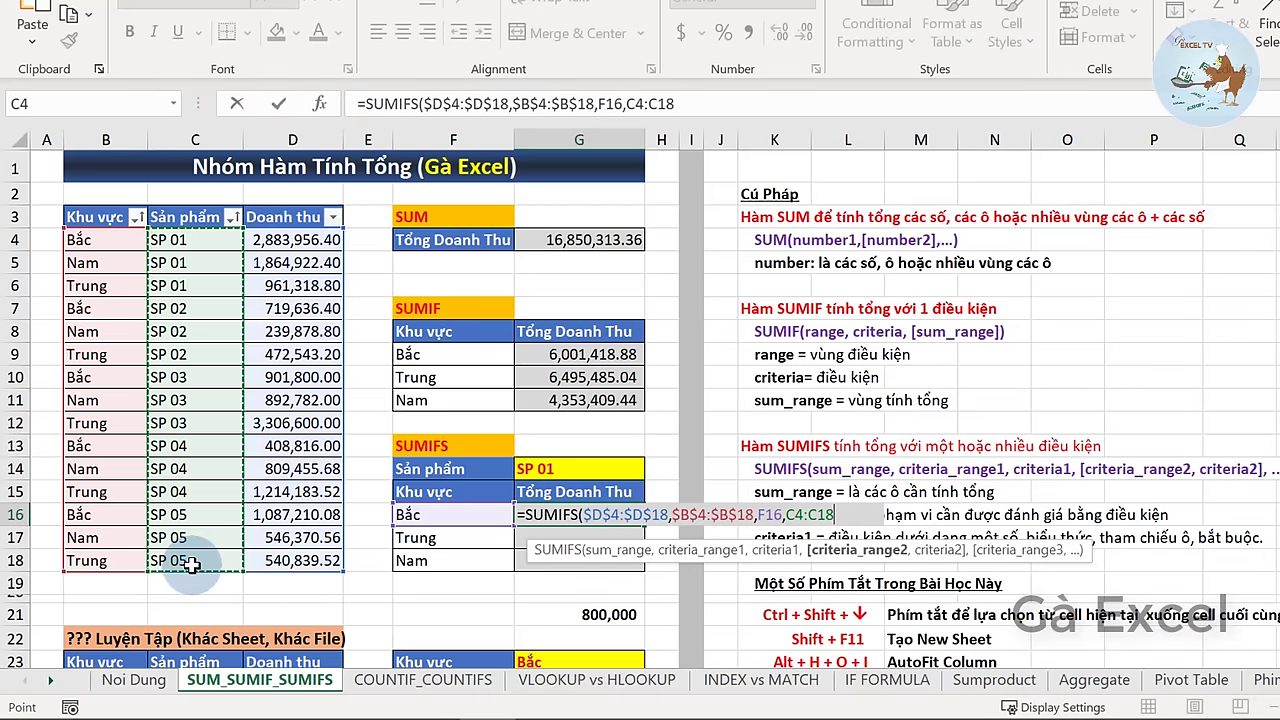
{"action": "key", "text": "F4"}
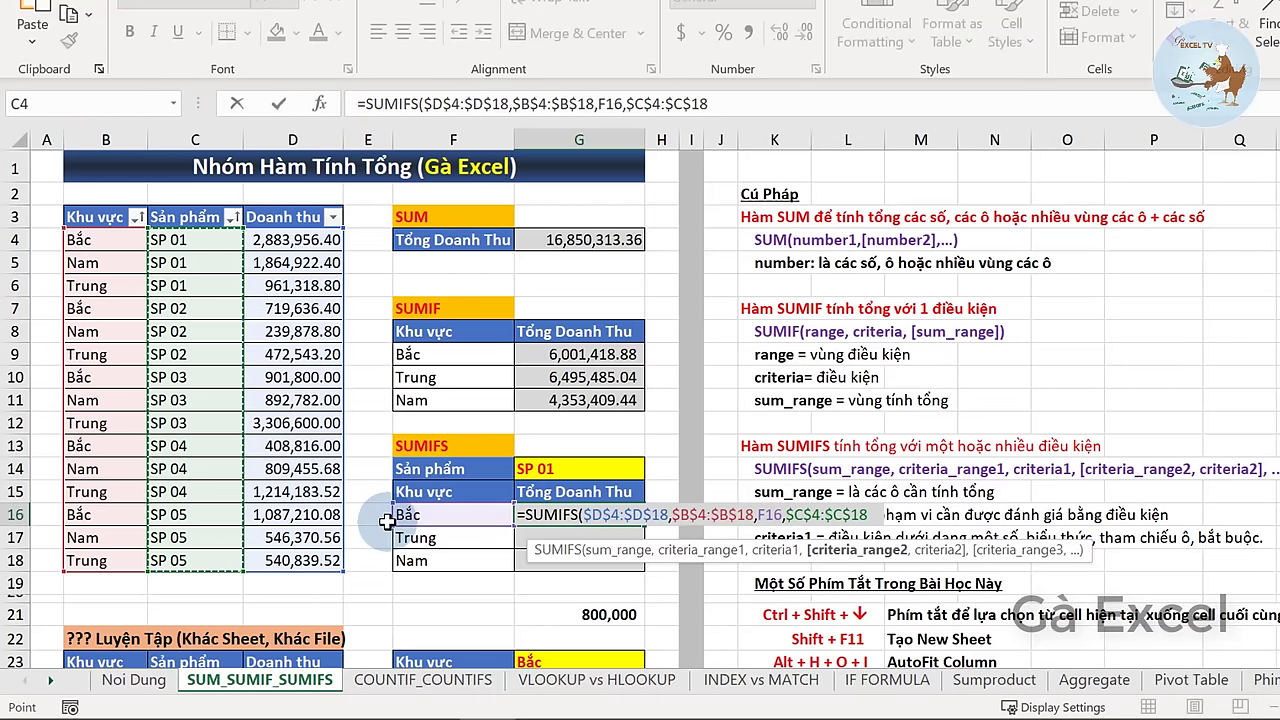
{"action": "type", "text": ","}
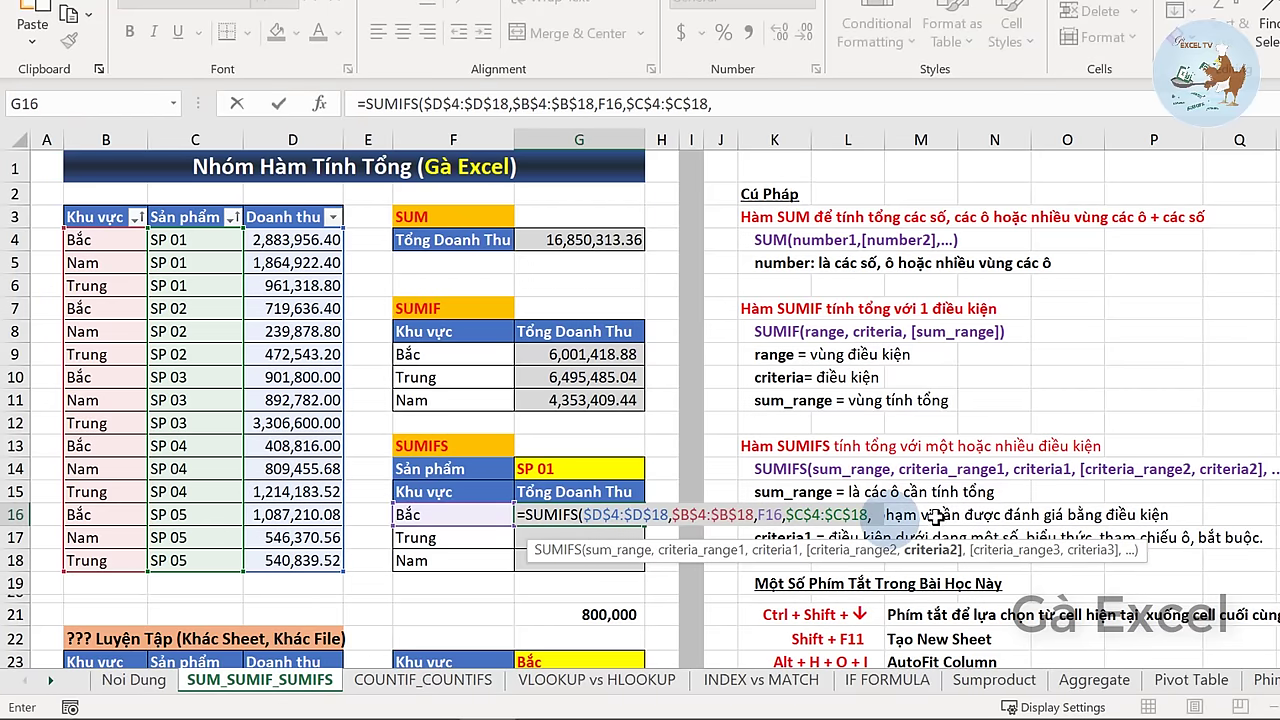
{"action": "left_click", "coordinate": [578, 470]}
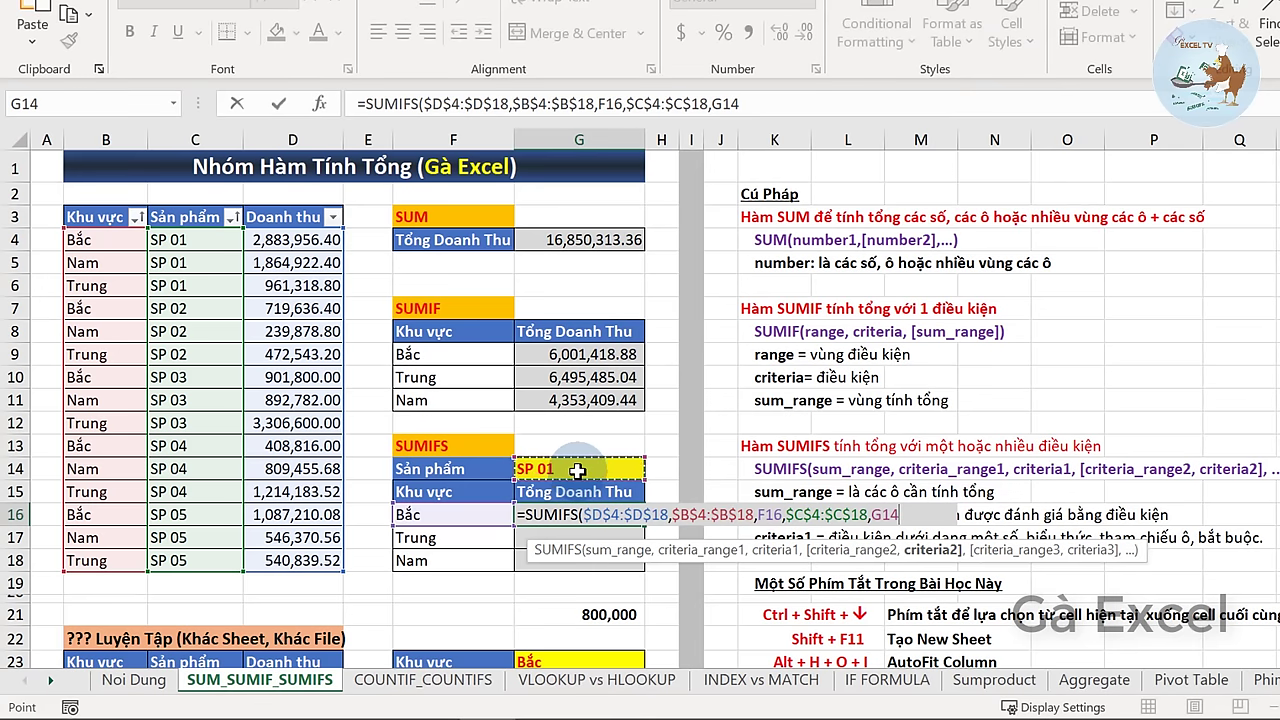
{"action": "key", "text": "F4"}
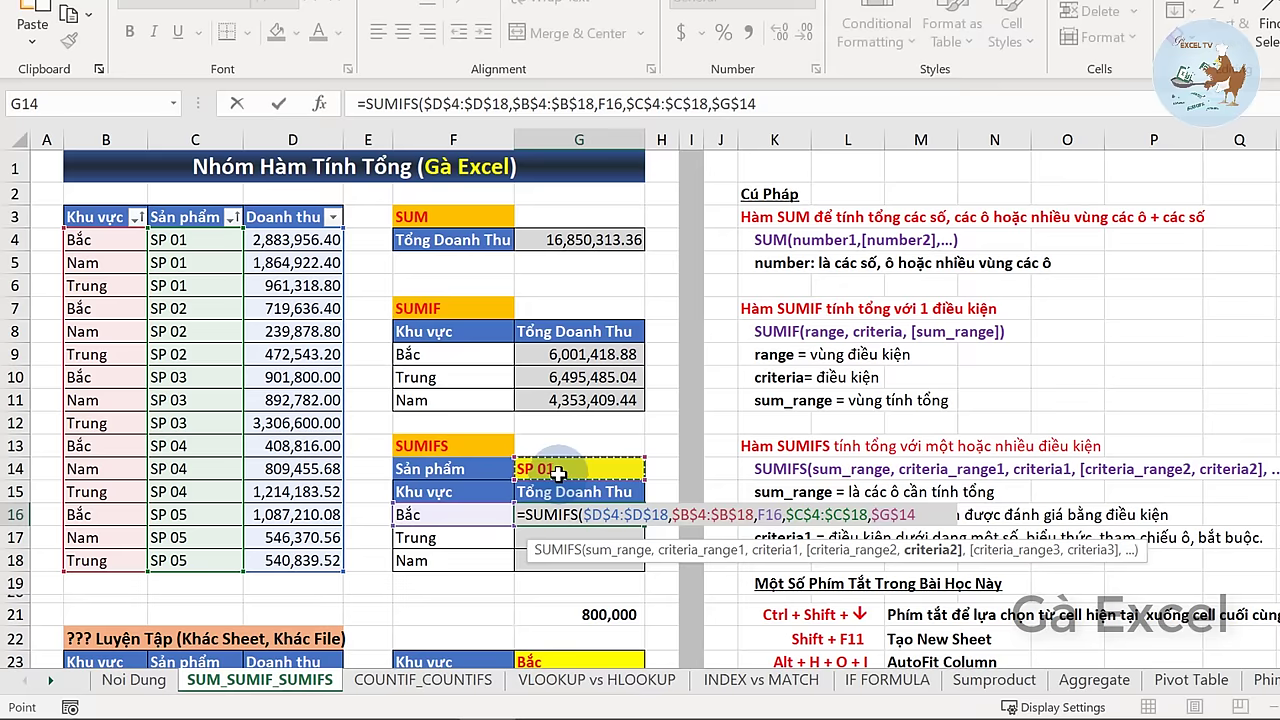
{"action": "type", "text": ")"}
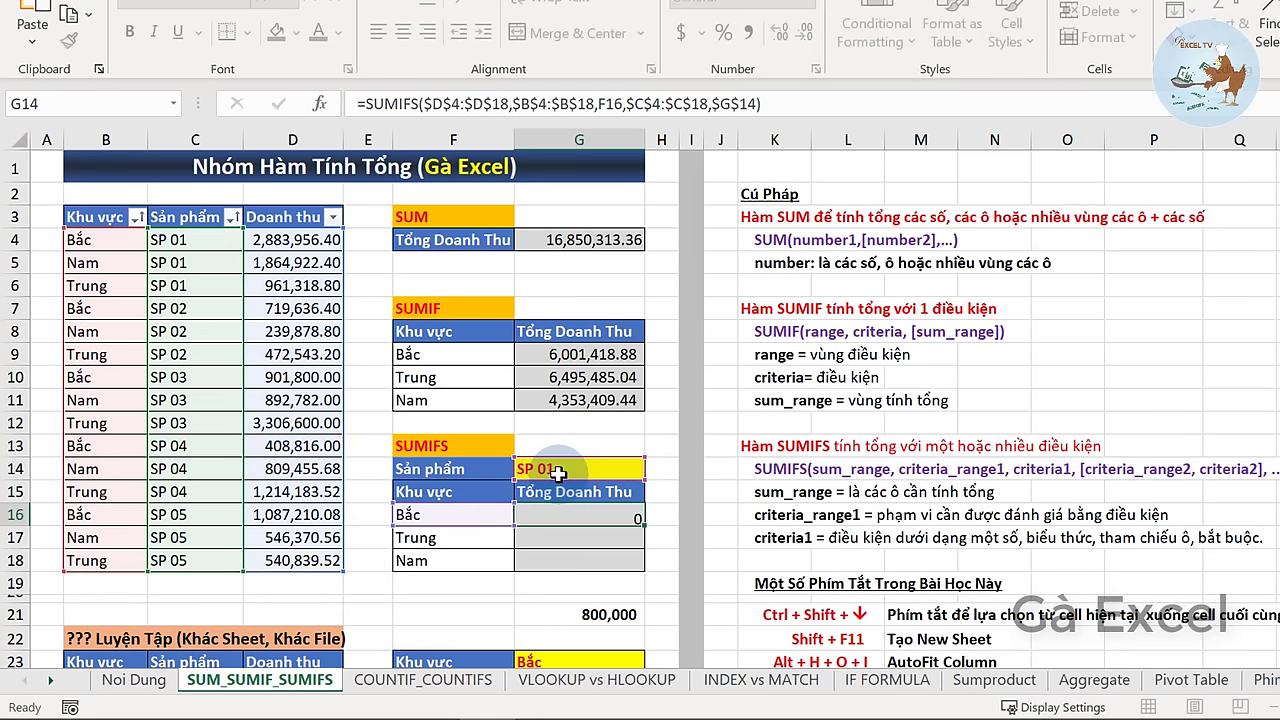
{"action": "key", "text": "Return"}
{"action": "left_click", "coordinate": [583, 513]}
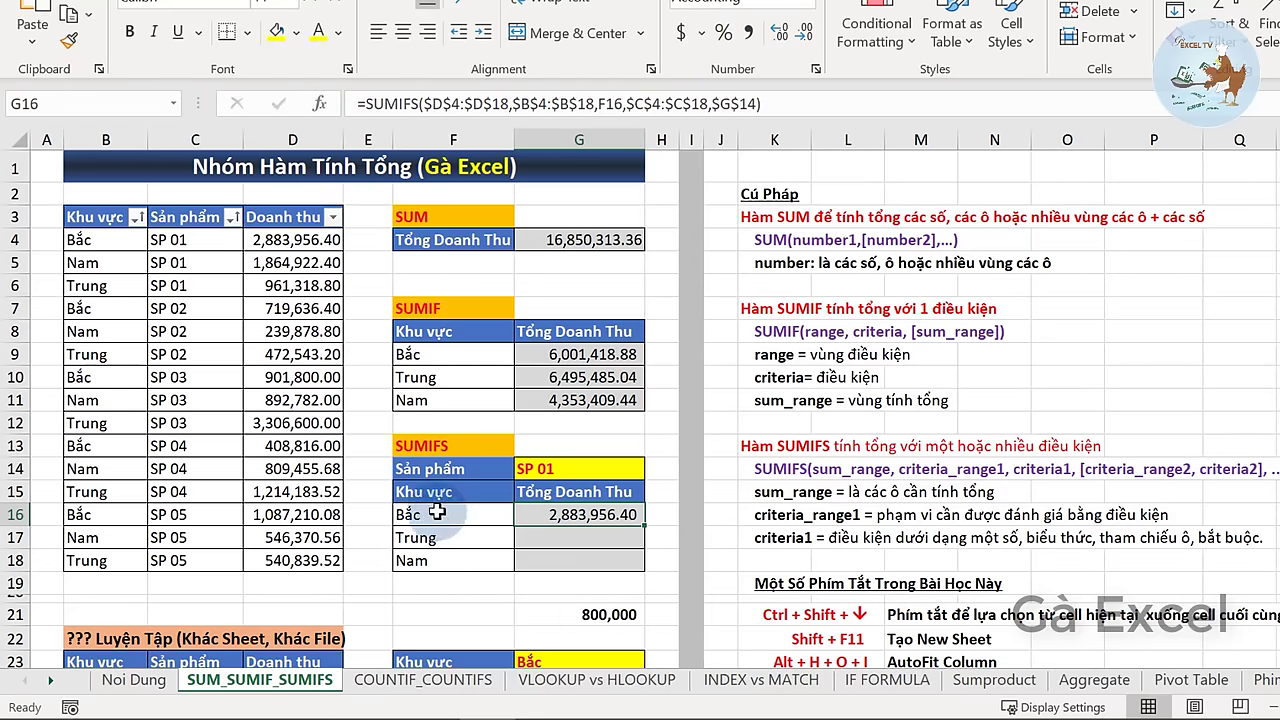
- Copy G16's SUMIFS down to G18 for Trung and Nam, and verify G18's references
{"action": "left_click", "coordinate": [580, 469]}
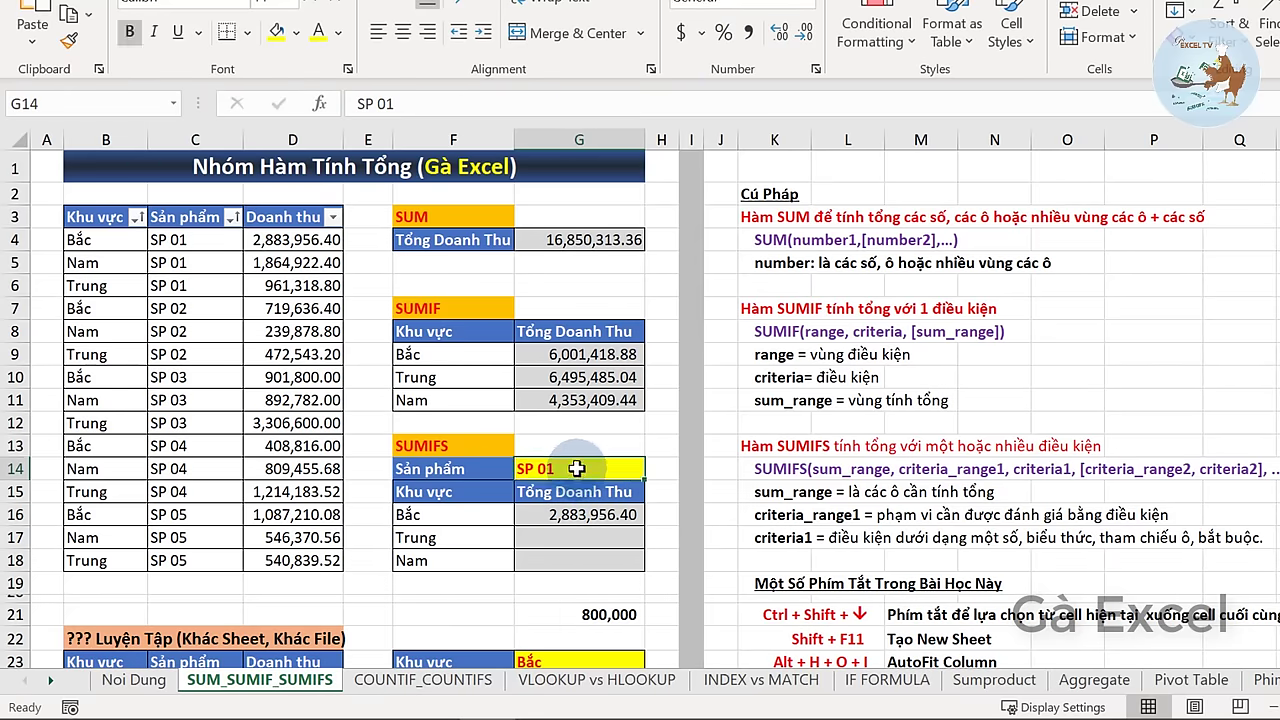
{"action": "left_click", "coordinate": [594, 520]}
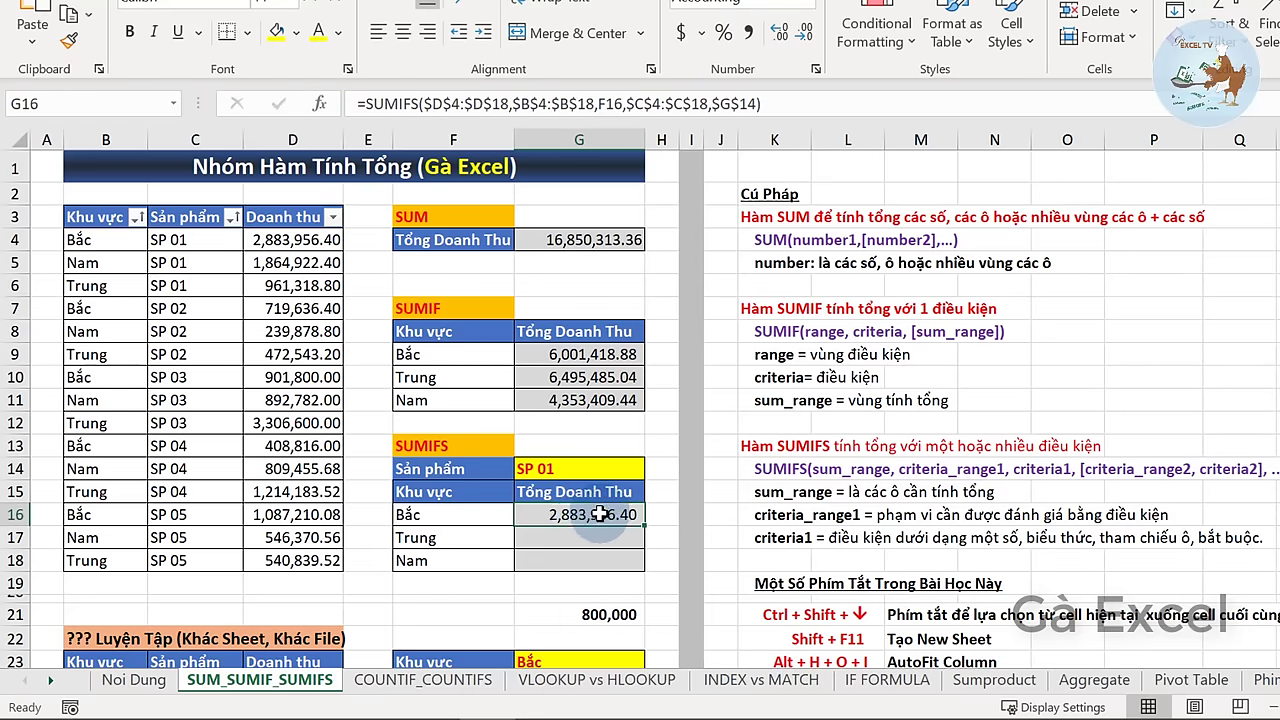
{"action": "left_click", "coordinate": [562, 355]}
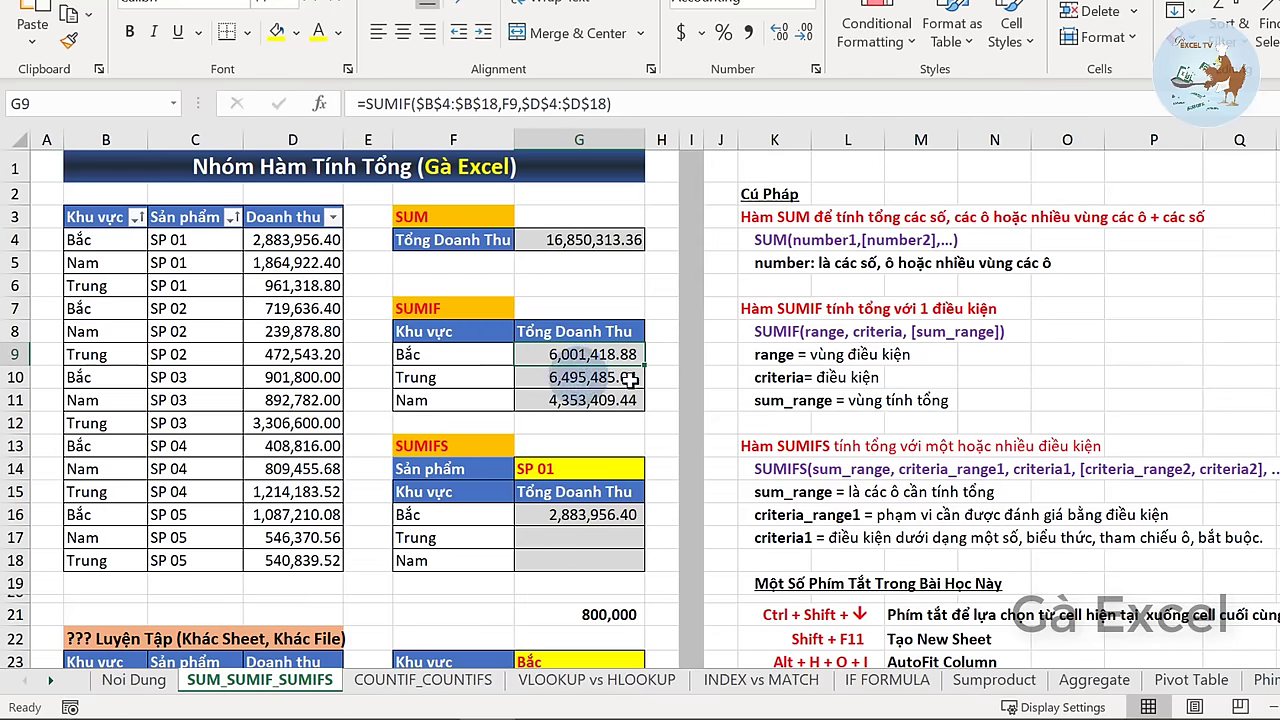
{"action": "left_click", "coordinate": [575, 468]}
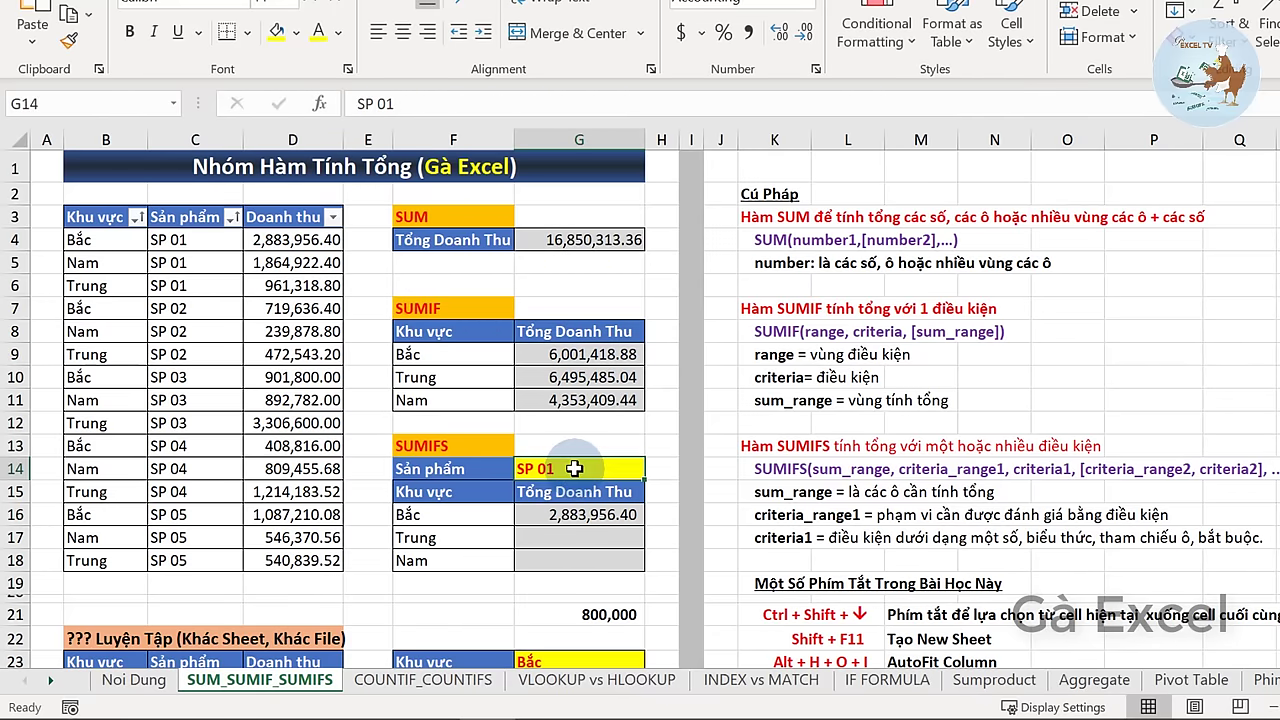
{"action": "left_click", "coordinate": [603, 516]}
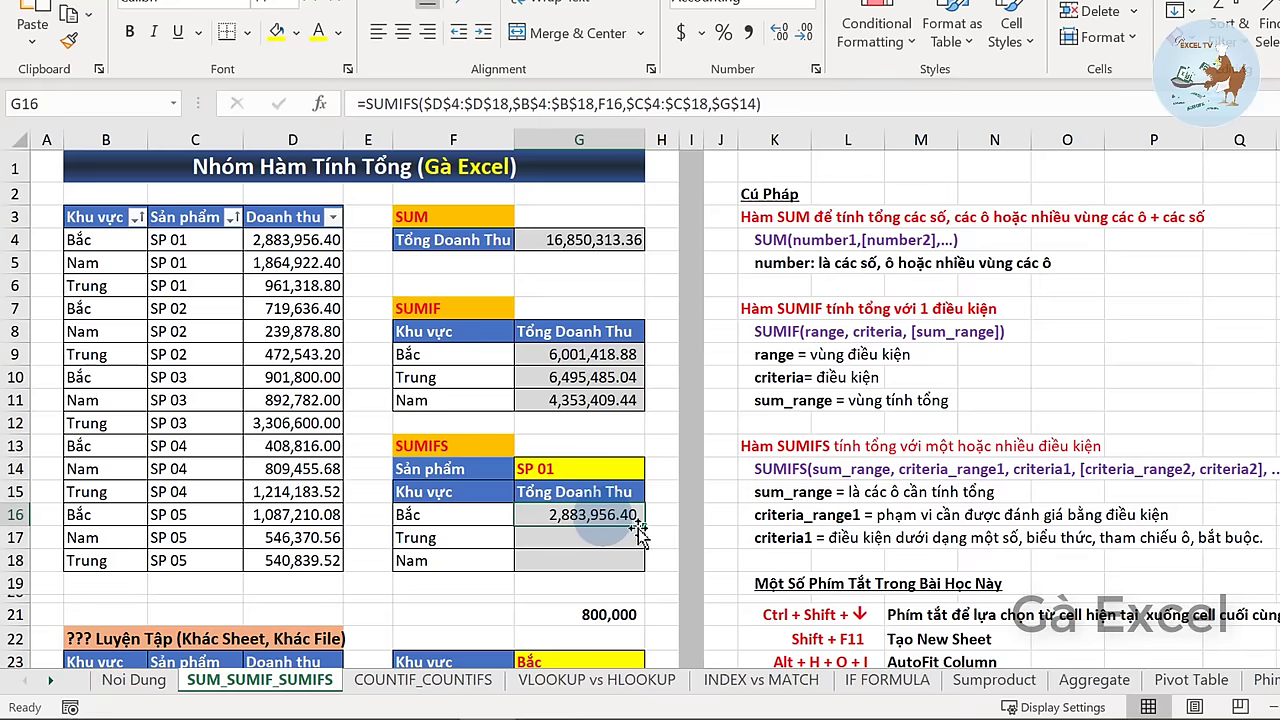
{"action": "left_click_drag", "start_coordinate": [645, 525], "coordinate": [640, 565]}
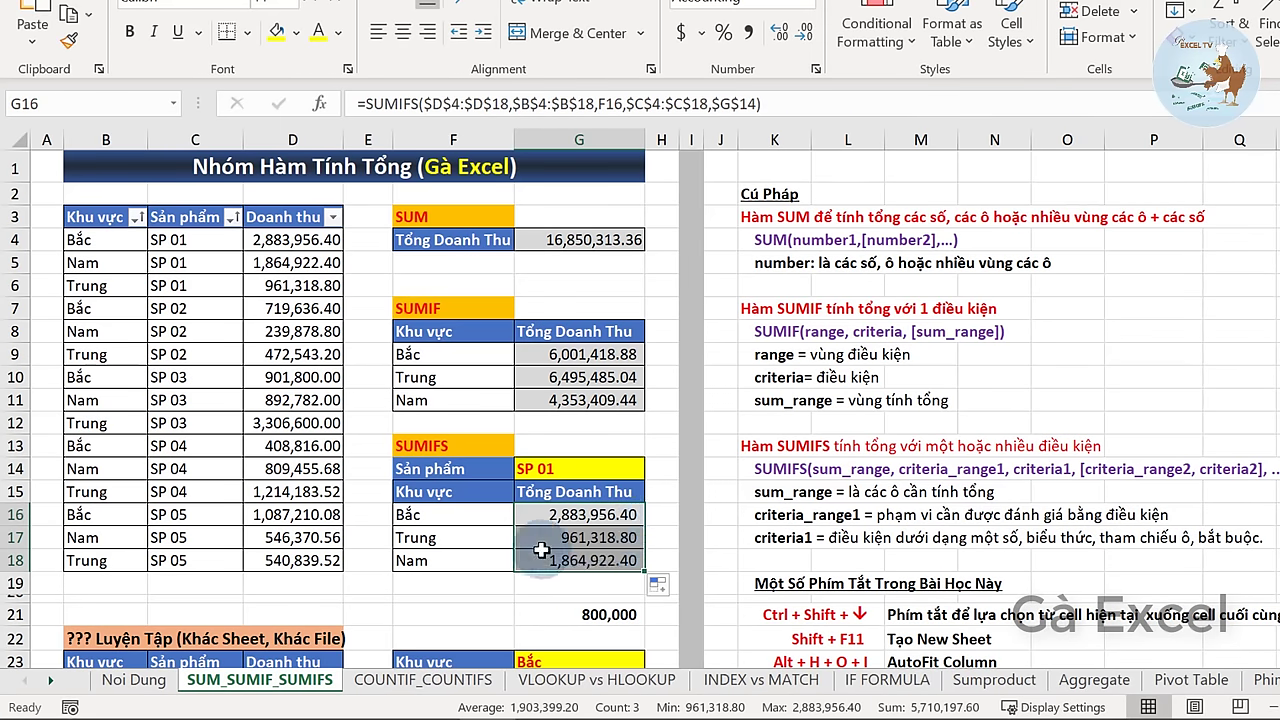
{"action": "left_click", "coordinate": [582, 564]}
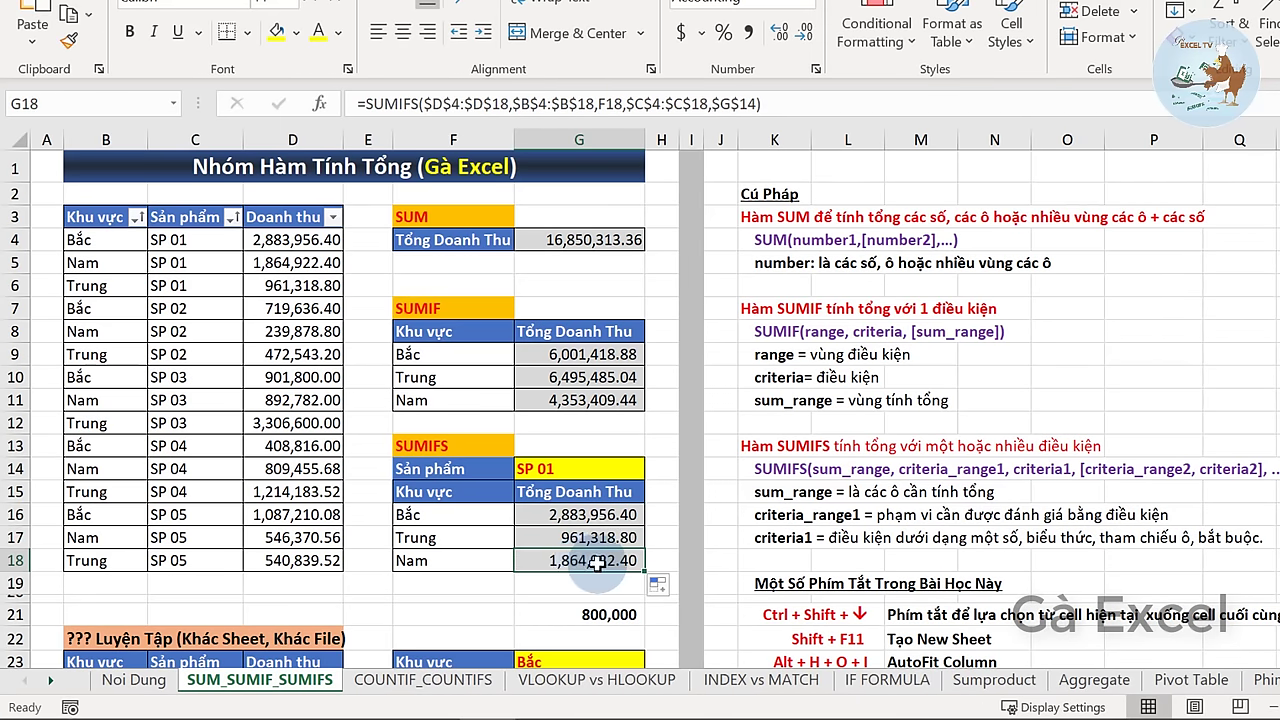
{"action": "double_click", "coordinate": [603, 561]}
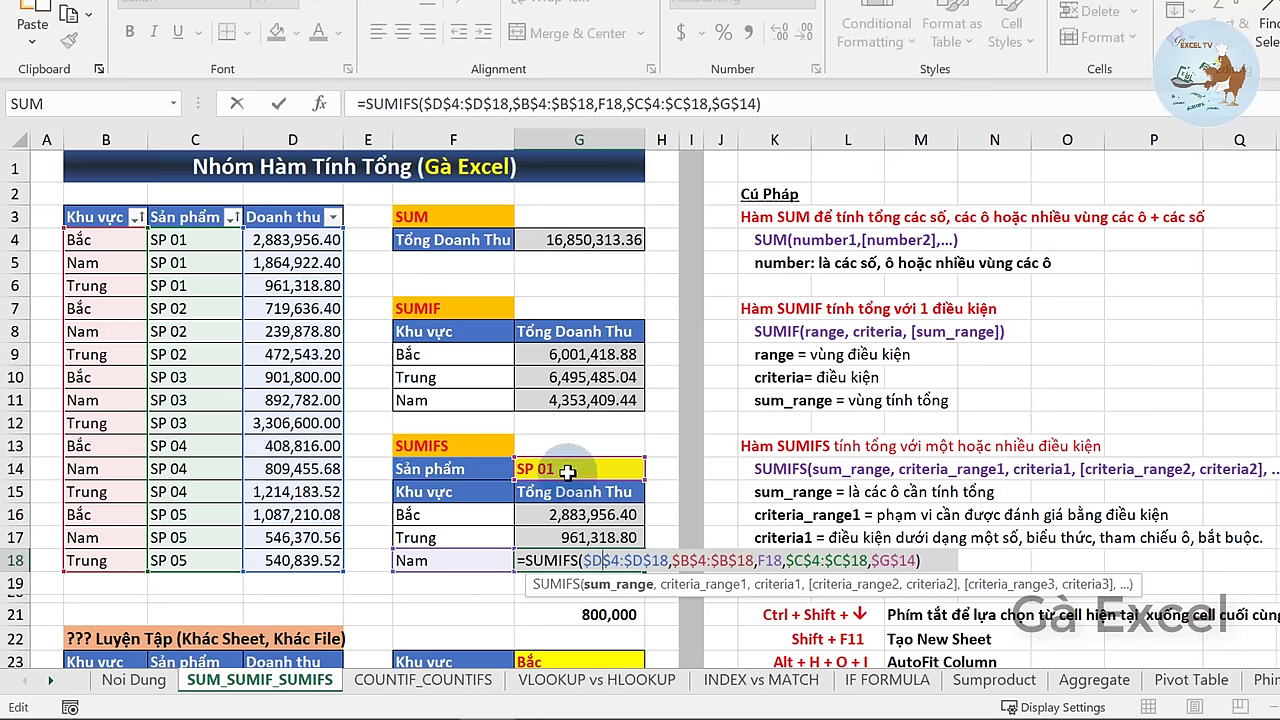
{"action": "key", "text": "Return"}
{"action": "left_click", "coordinate": [590, 560]}
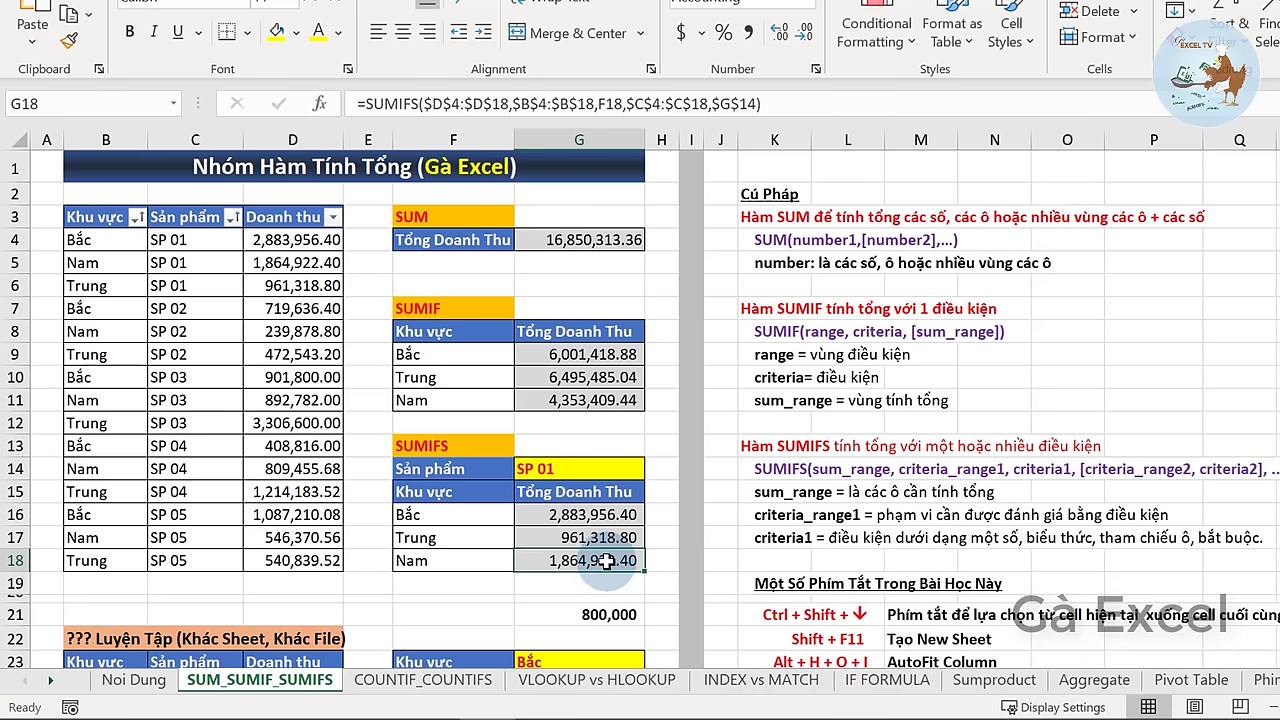
- Change G14 to SP 02 so the totals become 719,636.40, 472,543.20 and 239,878.80
{"action": "left_click", "coordinate": [573, 468]}
{"action": "double_click", "coordinate": [591, 472]}
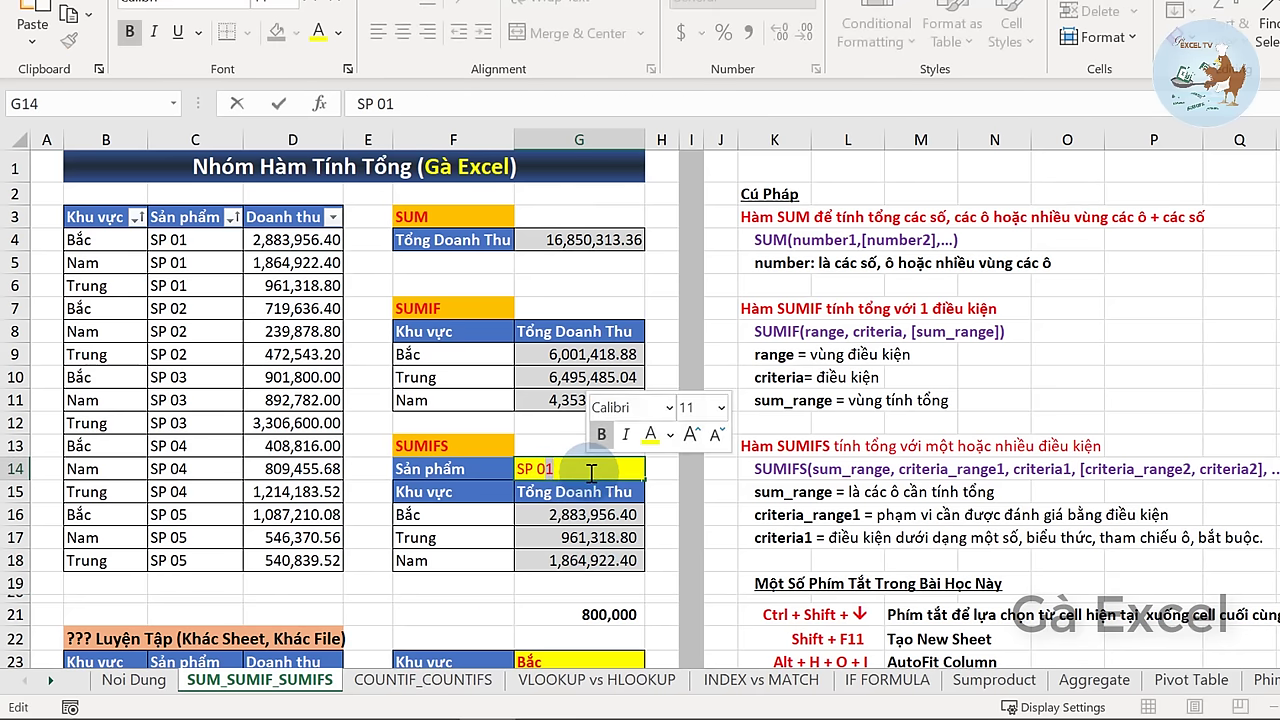
{"action": "type", "text": "02"}
{"action": "key", "text": "Return"}
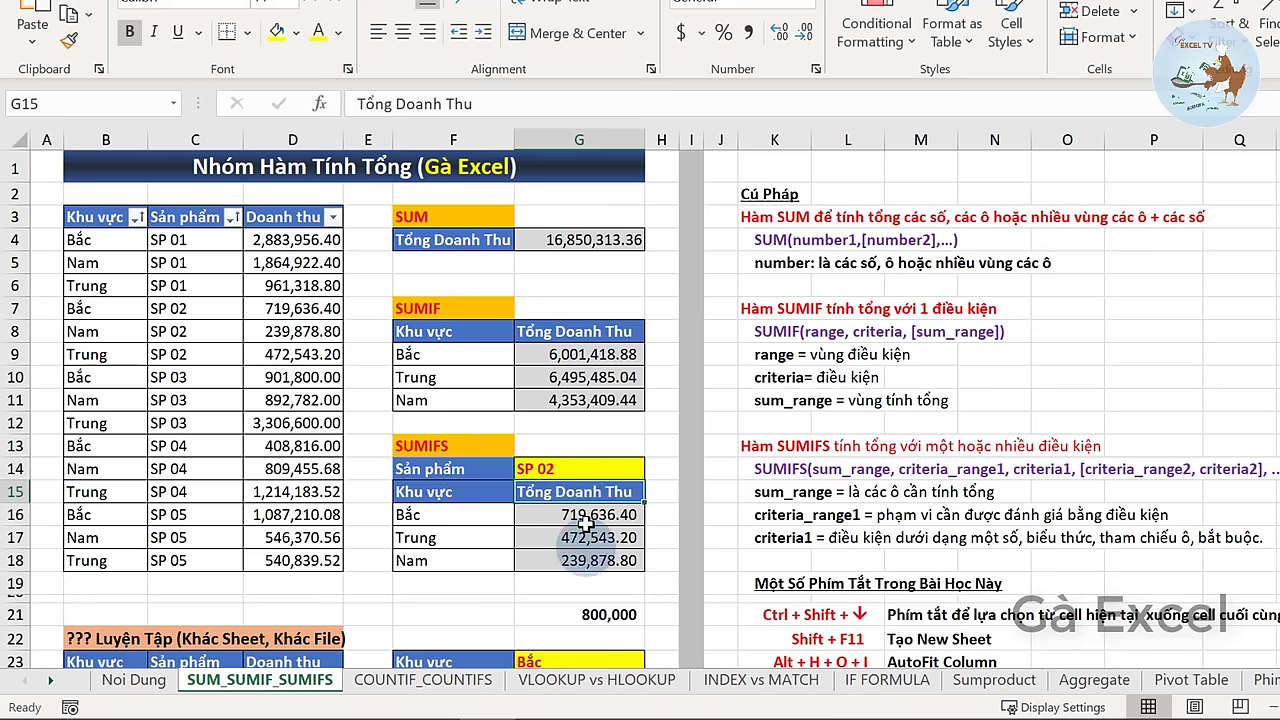
{"action": "left_click", "coordinate": [586, 546]}
{"action": "left_click", "coordinate": [592, 514]}
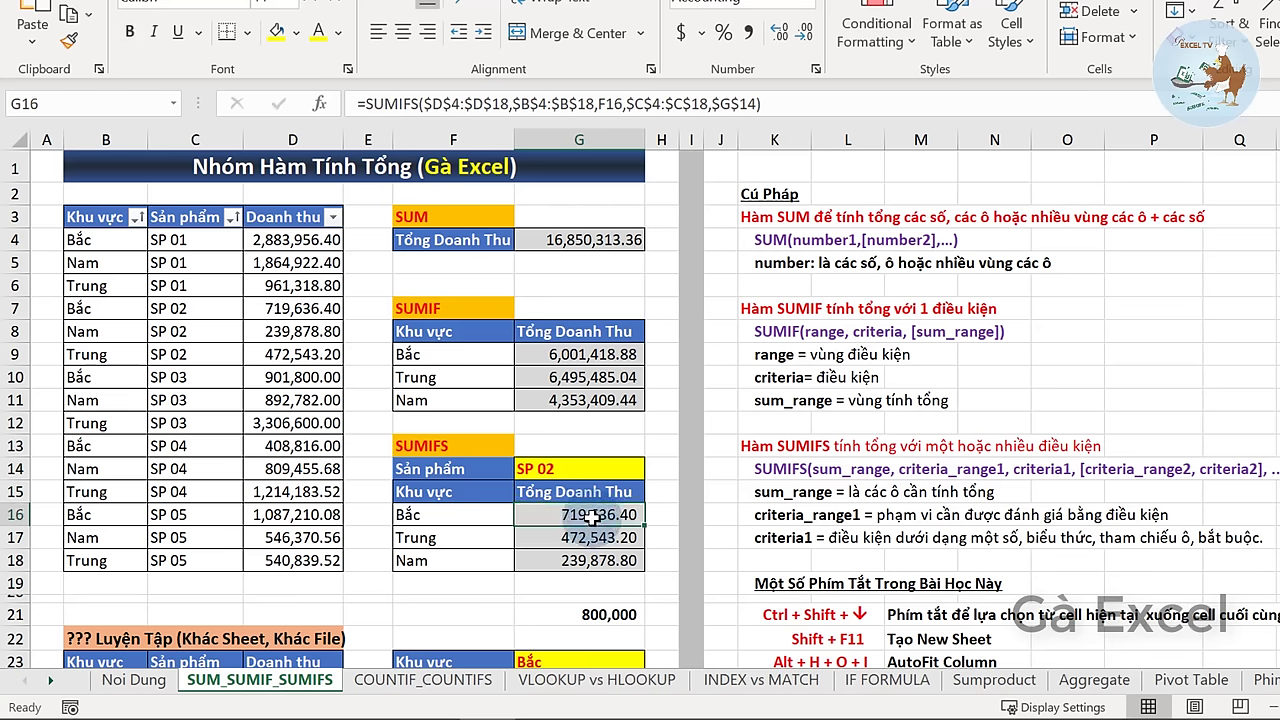
{"action": "scroll", "coordinate": [660, 519], "scroll_direction": "down", "scroll_amount": 2}
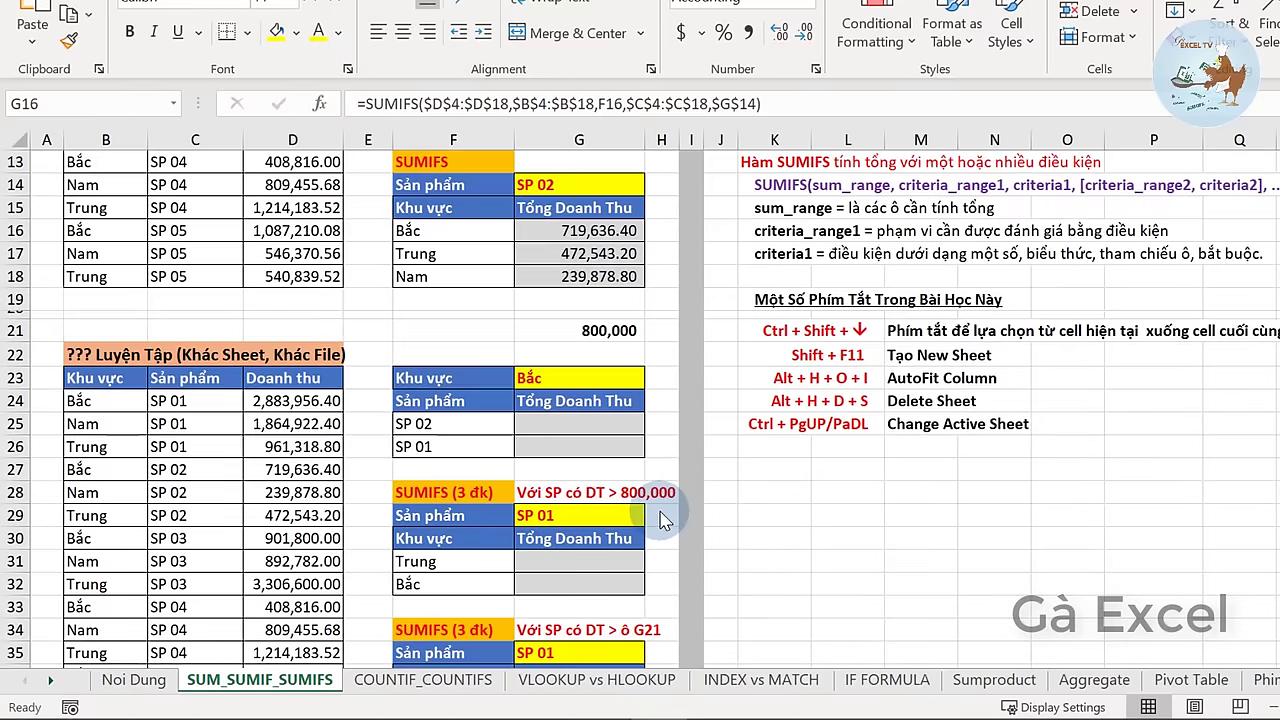
{"action": "scroll", "coordinate": [660, 519], "scroll_direction": "down", "scroll_amount": 2}
{"action": "left_click", "coordinate": [100, 217]}
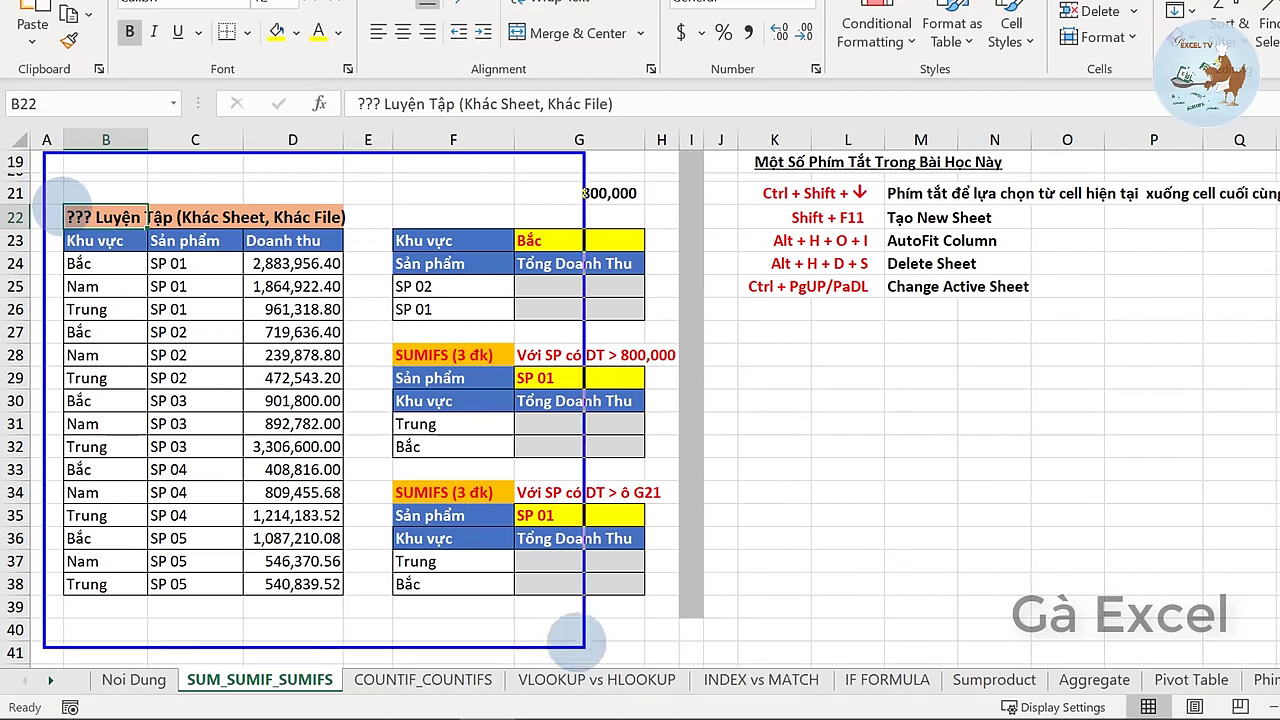
{"action": "left_click_drag", "start_coordinate": [128, 270], "coordinate": [684, 636]}
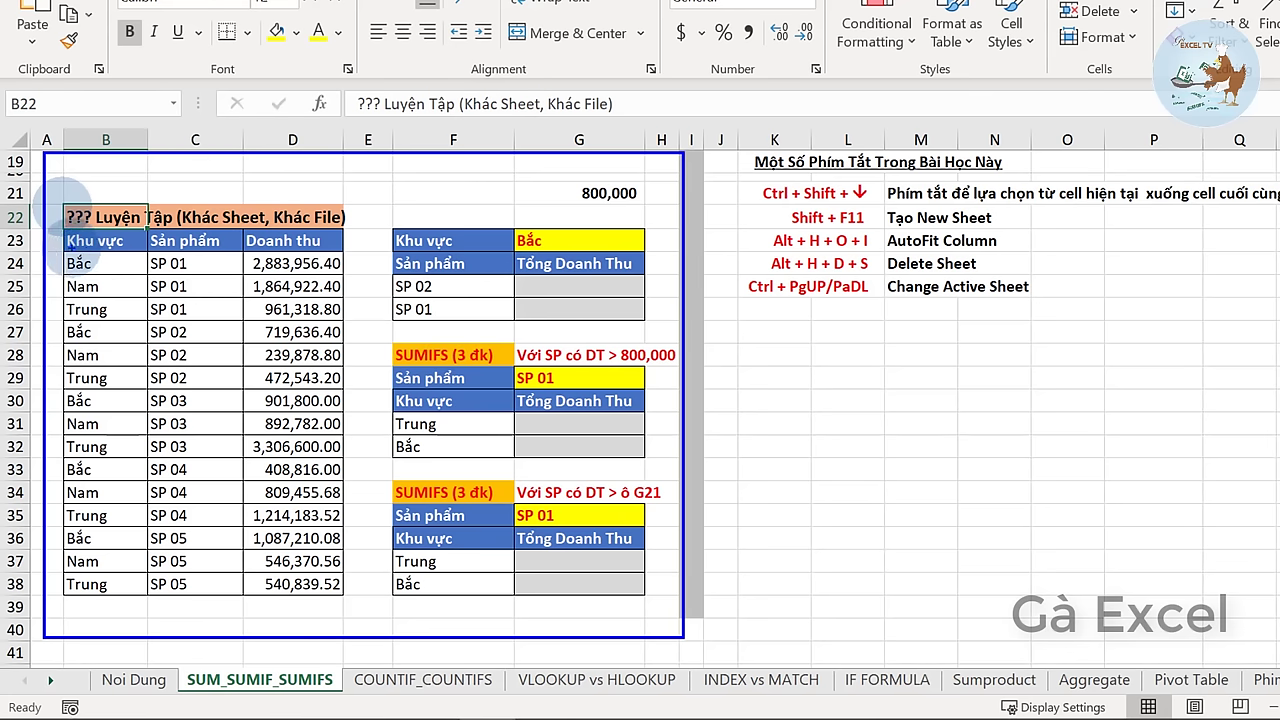
{"action": "left_click_drag", "start_coordinate": [68, 254], "coordinate": [320, 254]}
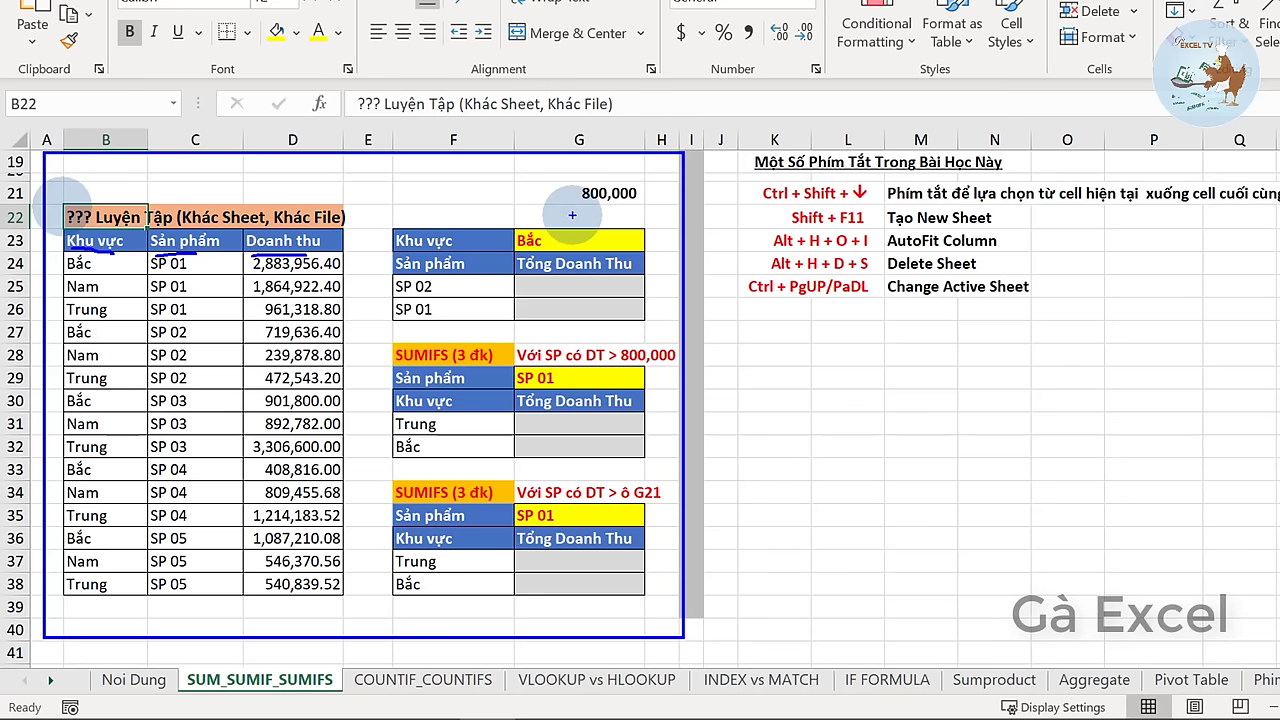
{"action": "mouse_move", "coordinate": [573, 213]}
{"action": "left_mouse_down"}
{"action": "mouse_move", "coordinate": [442, 212]}
{"action": "mouse_move", "coordinate": [382, 285]}
{"action": "mouse_move", "coordinate": [470, 335]}
{"action": "mouse_move", "coordinate": [675, 300]}
{"action": "mouse_move", "coordinate": [580, 204]}
{"action": "mouse_move", "coordinate": [565, 242]}
{"action": "mouse_move", "coordinate": [619, 271]}
{"action": "left_mouse_up"}
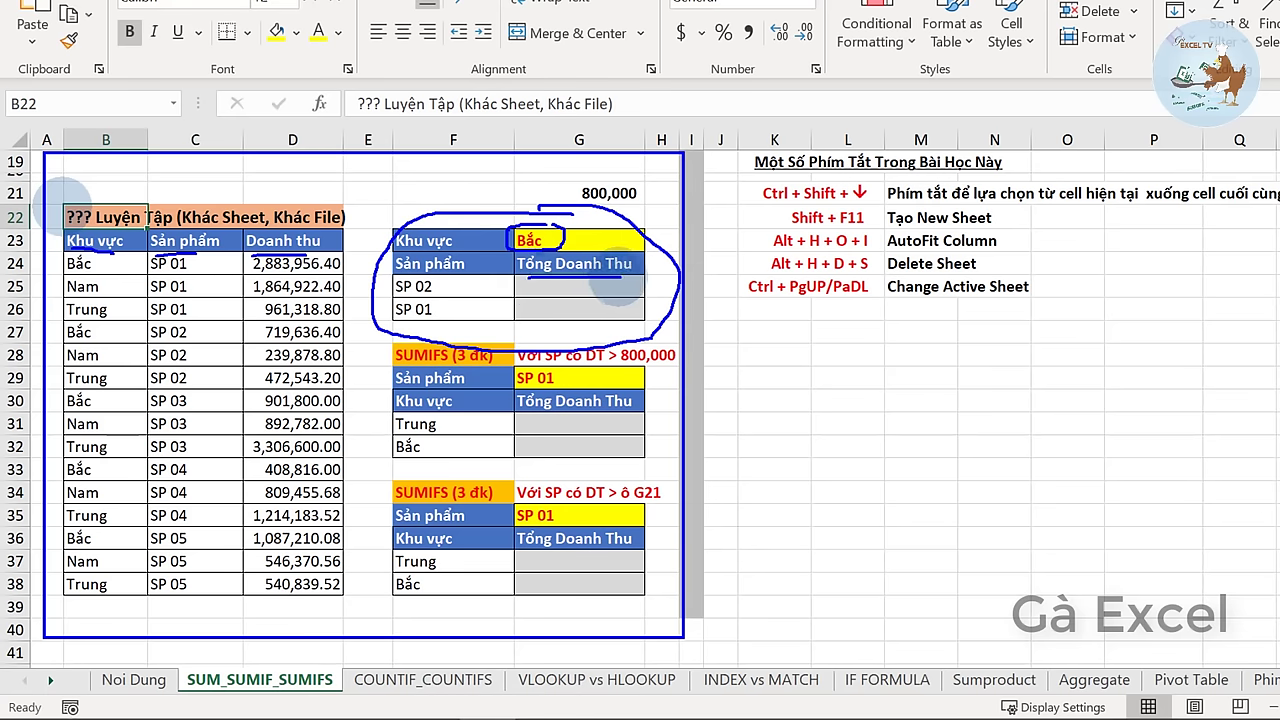
{"action": "left_click", "coordinate": [450, 355]}
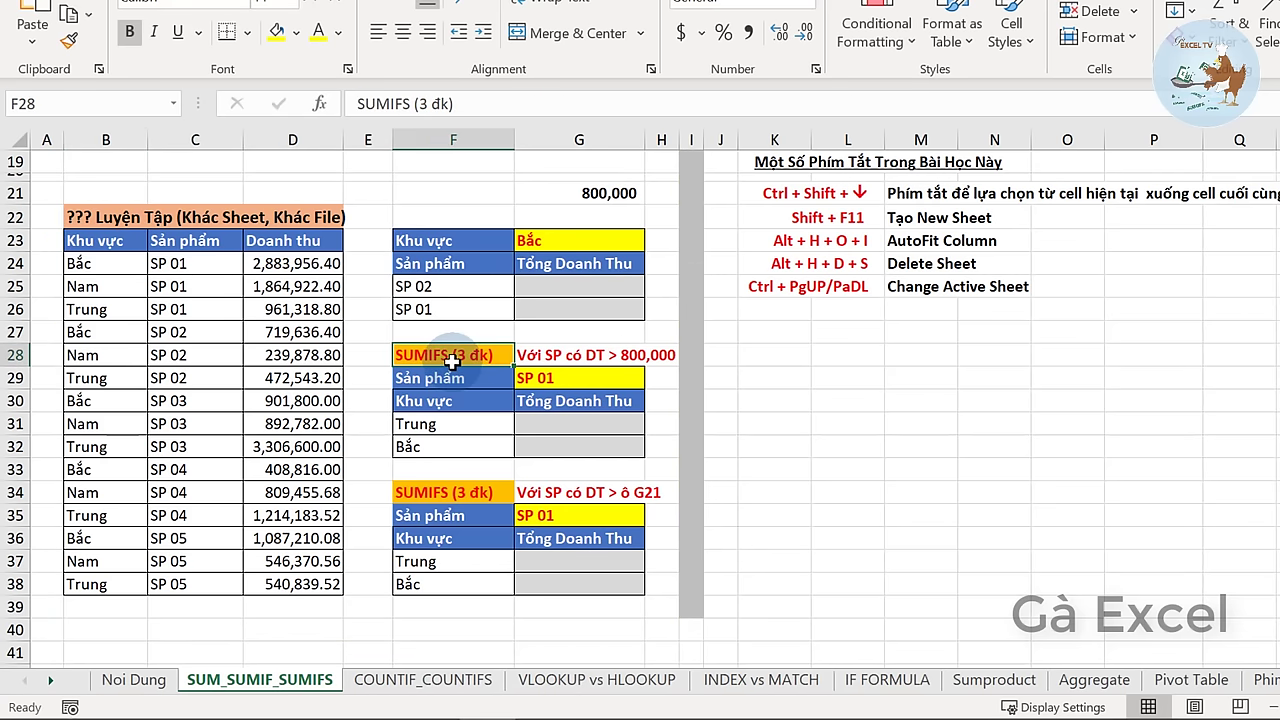
{"action": "left_click", "coordinate": [444, 405]}
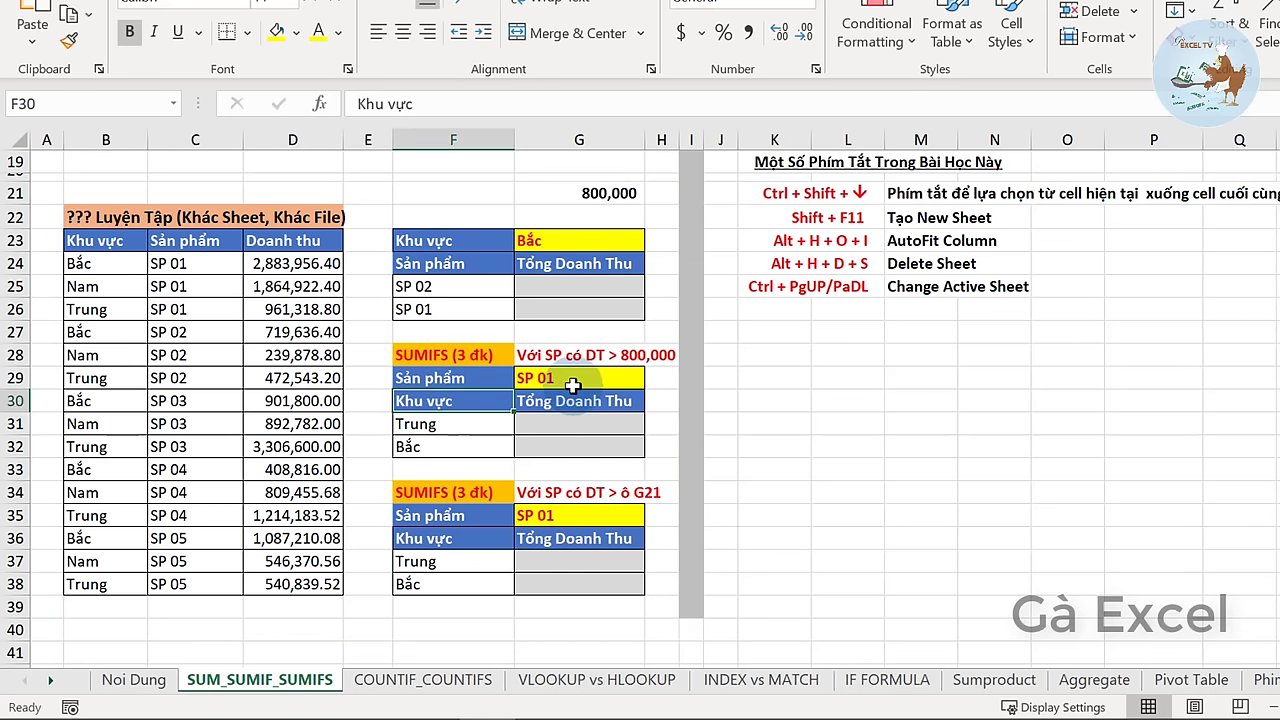
{"action": "left_click", "coordinate": [572, 403]}
{"action": "left_click", "coordinate": [545, 358]}
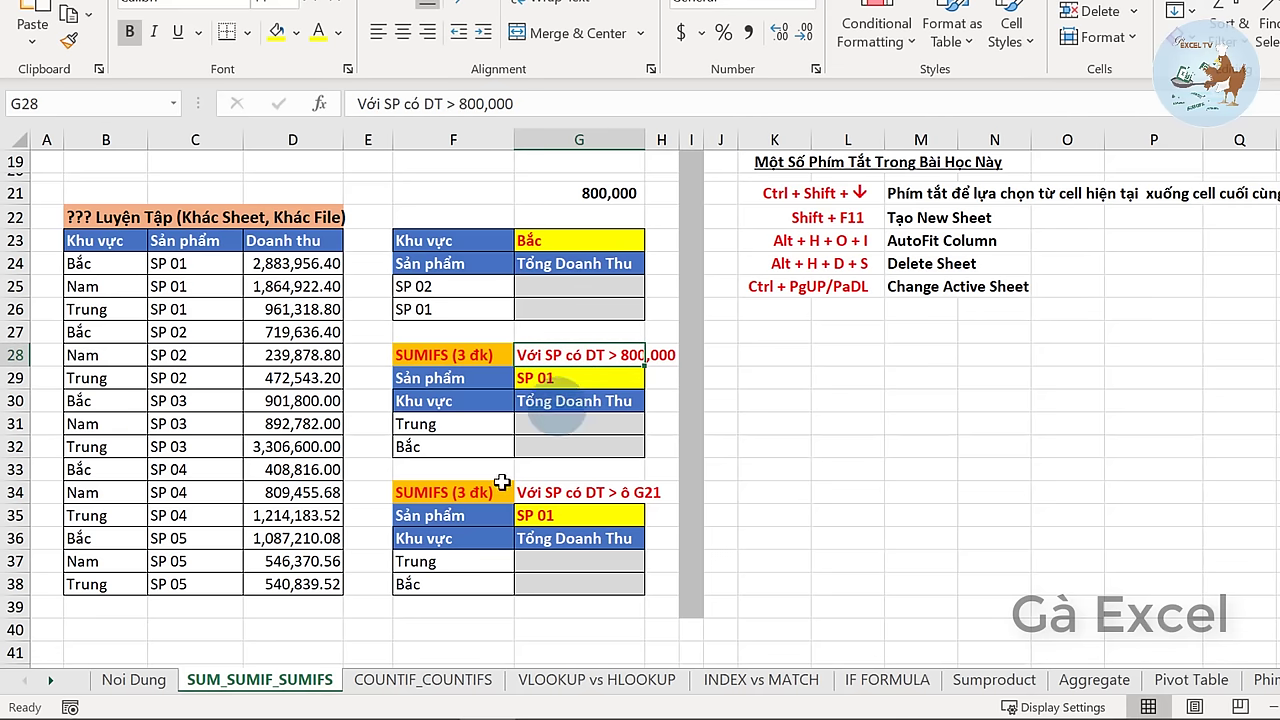
{"action": "left_click", "coordinate": [435, 492]}
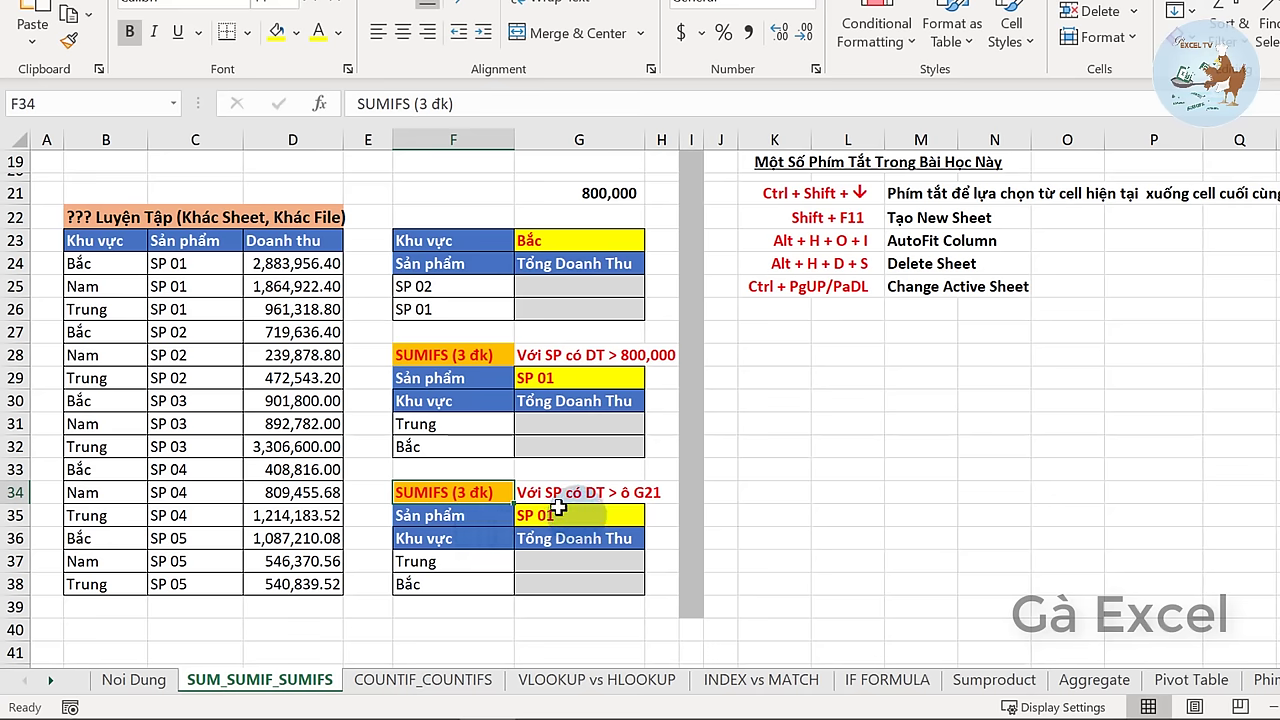
{"action": "left_click", "coordinate": [533, 493]}
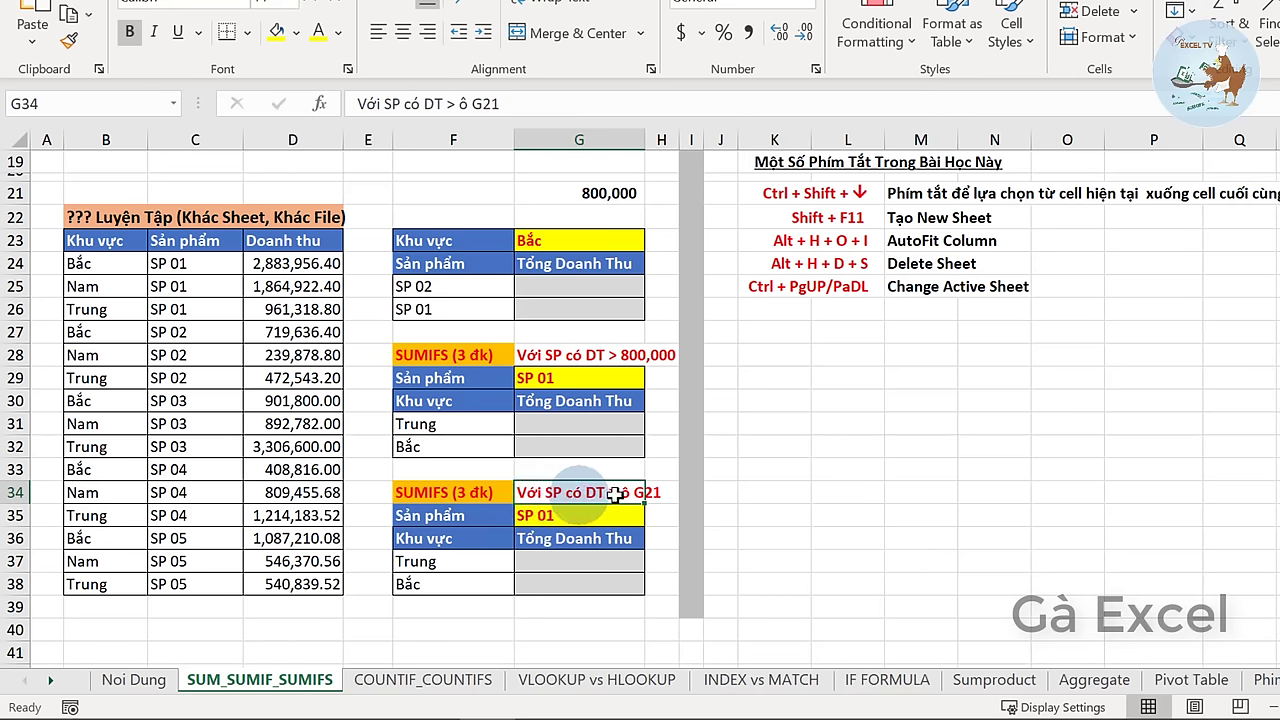
{"action": "double_click", "coordinate": [555, 492]}
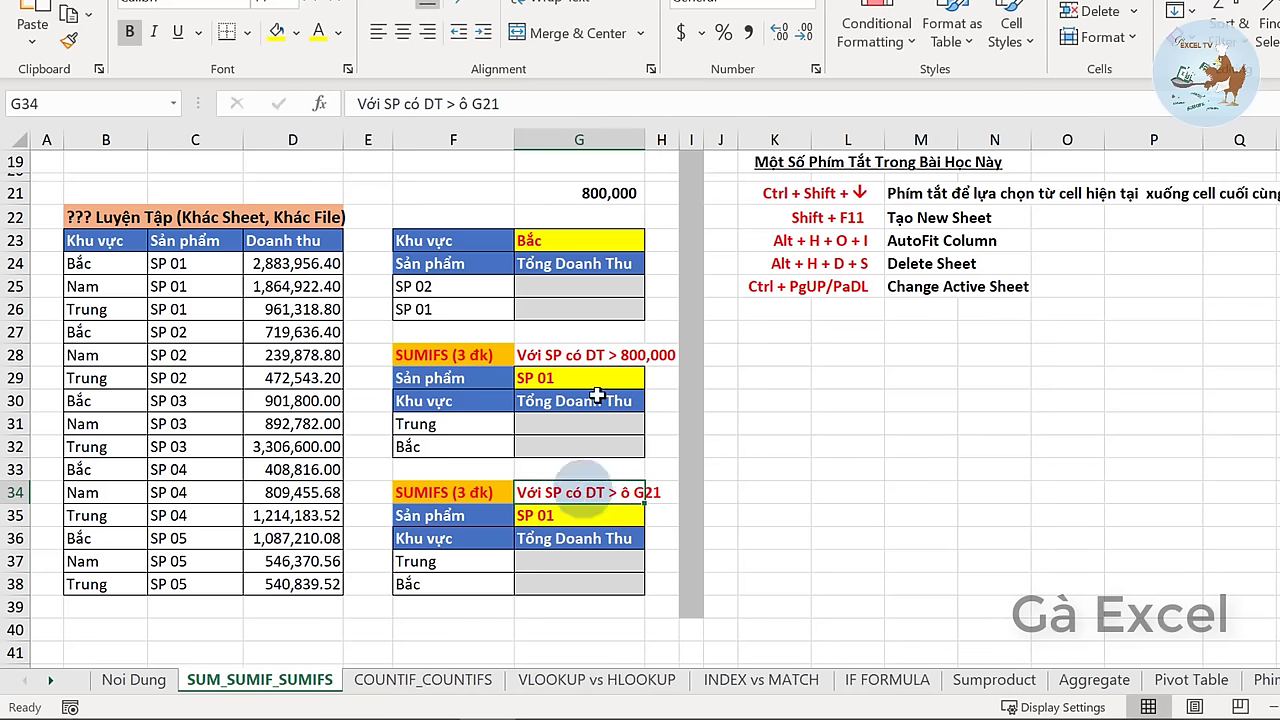
{"action": "left_click", "coordinate": [588, 193]}
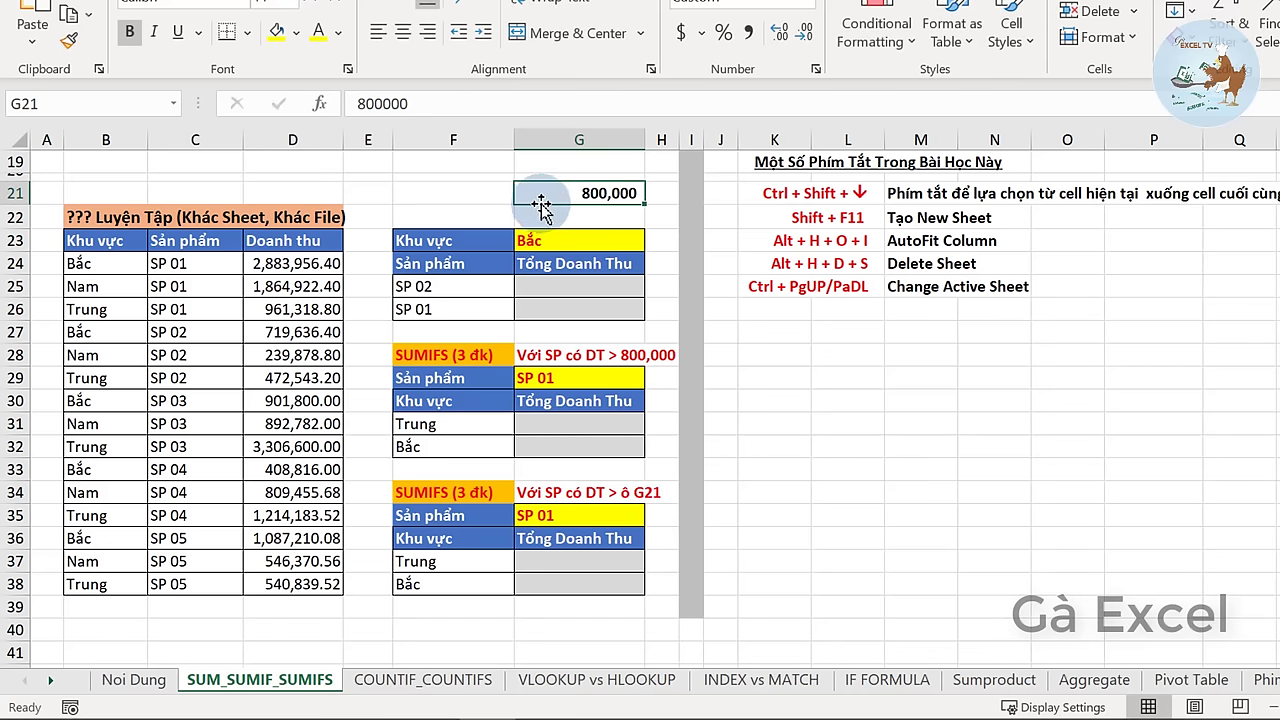
{"action": "left_click", "coordinate": [594, 353]}
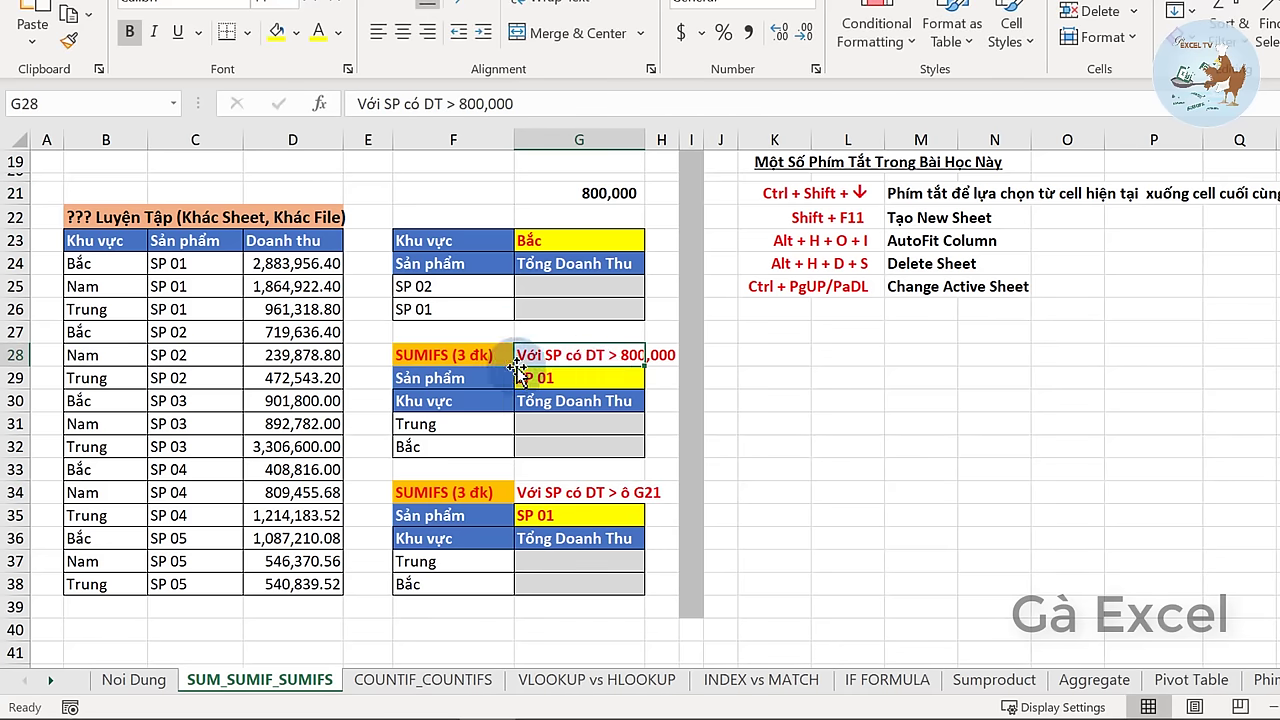
{"action": "left_click", "coordinate": [580, 192]}
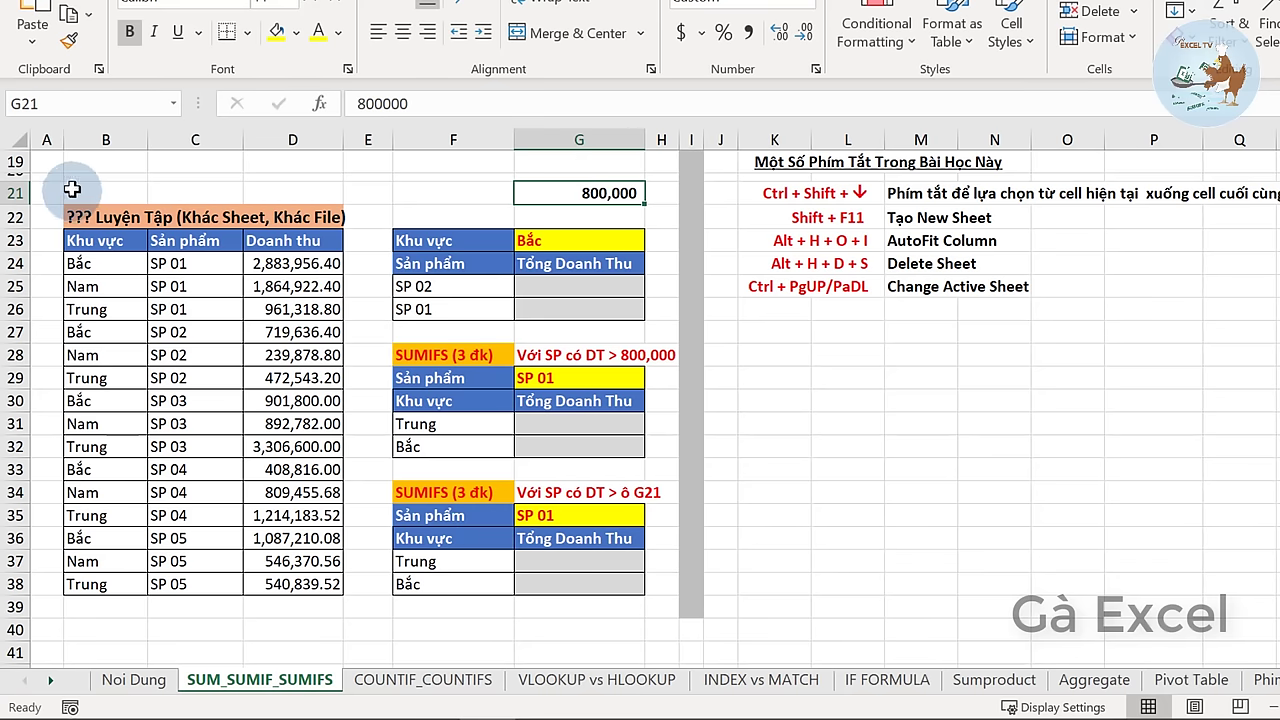
{"action": "left_click", "coordinate": [190, 217]}
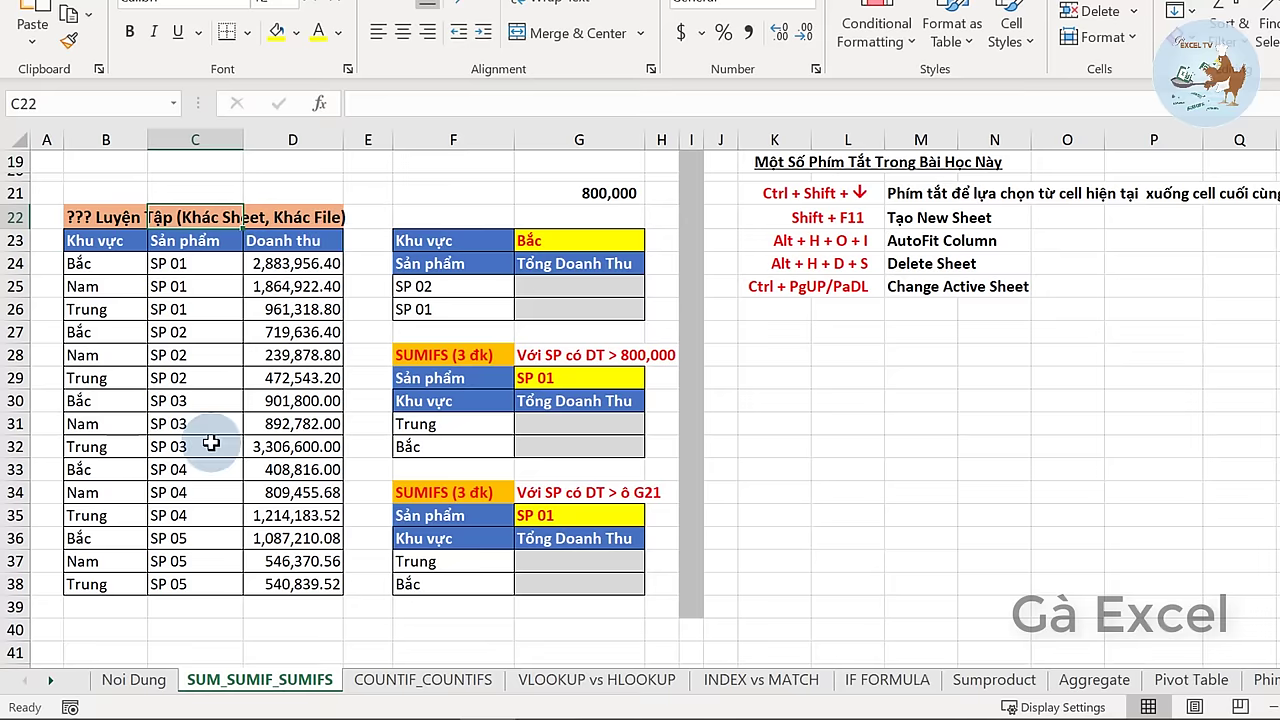
{"action": "scroll", "coordinate": [211, 443], "scroll_direction": "up", "scroll_amount": 5}
{"action": "scroll", "coordinate": [211, 443], "scroll_direction": "up", "scroll_amount": 1}
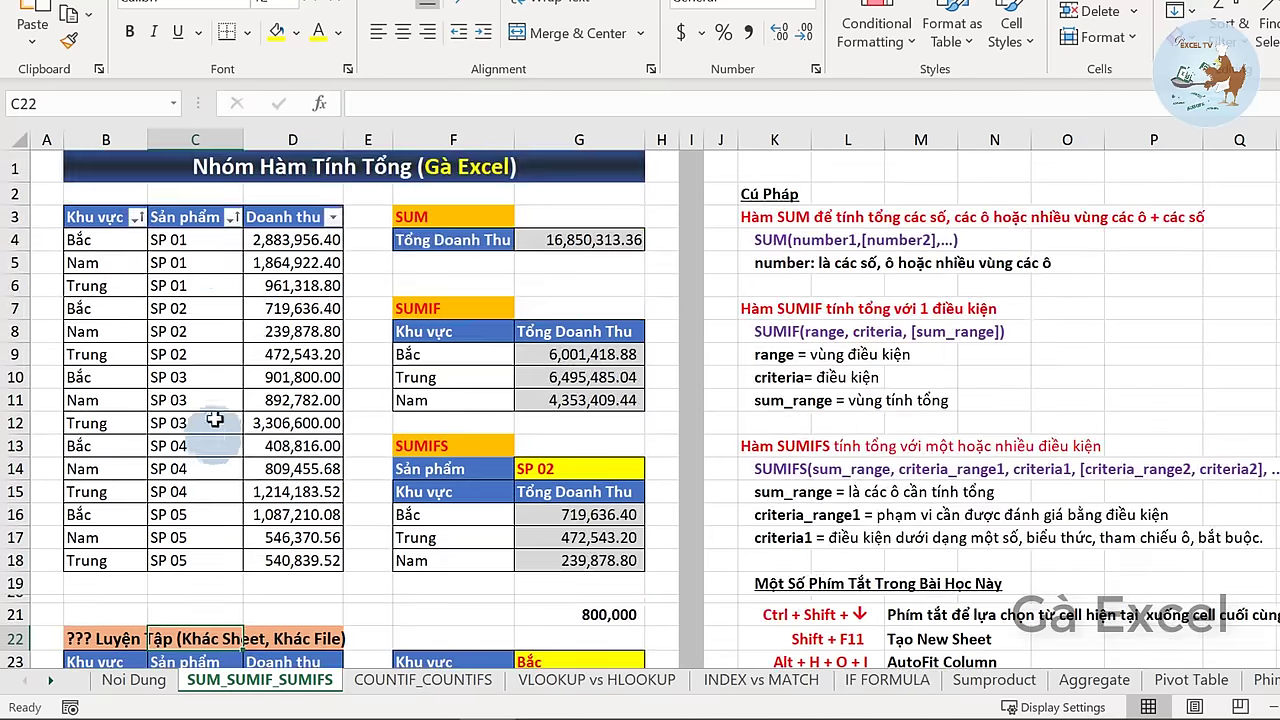
- Copy the SUM, SUMIF and SUMIFS tables in F3:G18
{"action": "left_click_drag", "start_coordinate": [100, 217], "coordinate": [305, 560]}
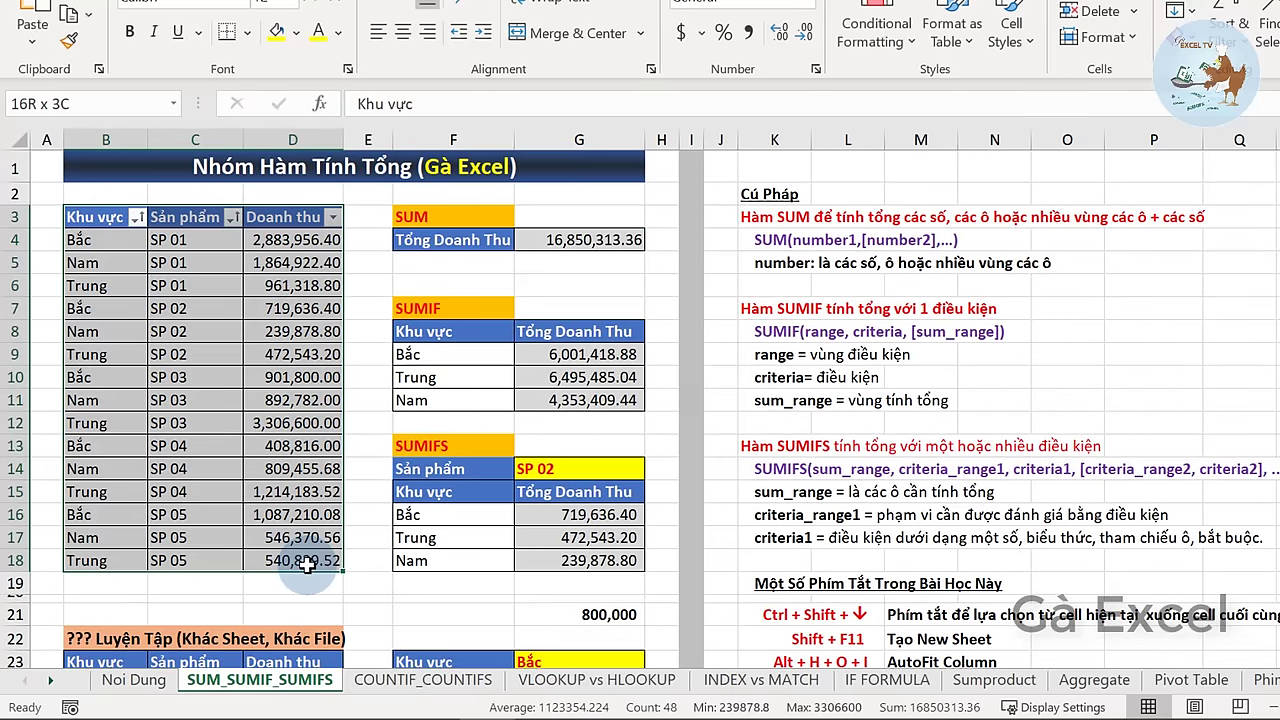
{"action": "left_click", "coordinate": [245, 424]}
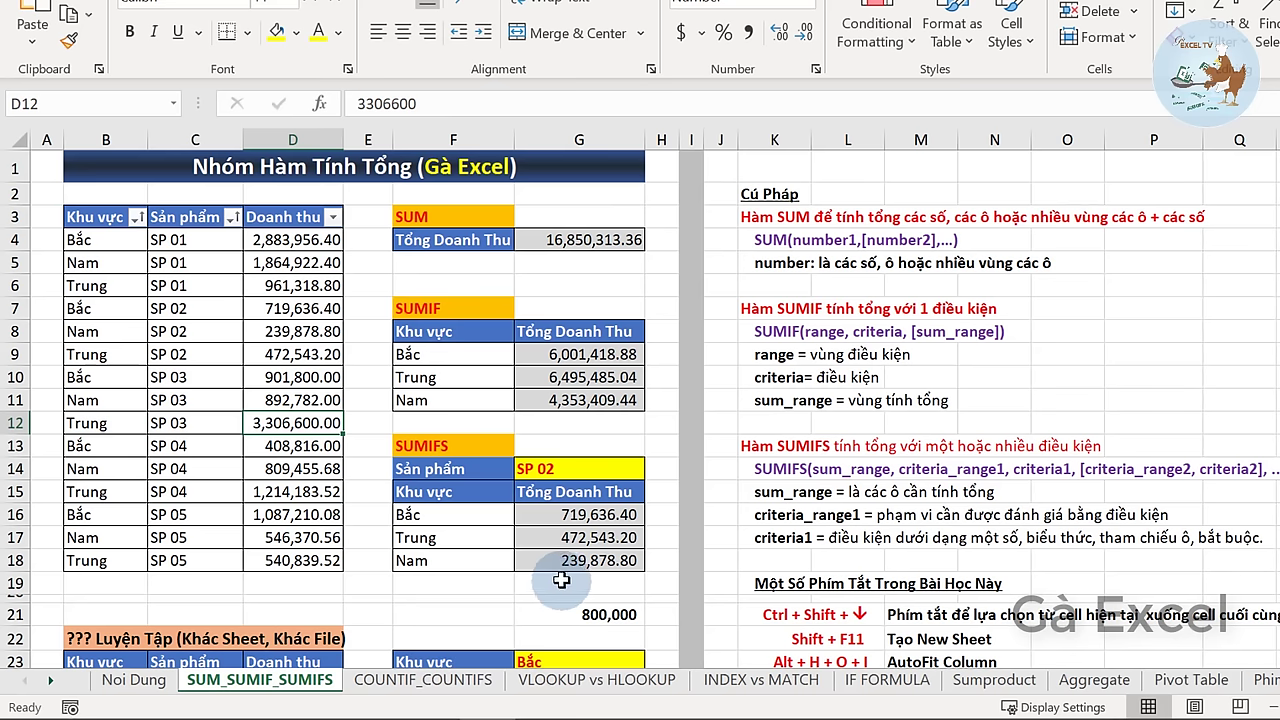
{"action": "mouse_move", "coordinate": [453, 216]}
{"action": "left_mouse_down"}
{"action": "mouse_move", "coordinate": [510, 285]}
{"action": "mouse_move", "coordinate": [614, 557]}
{"action": "left_mouse_up"}
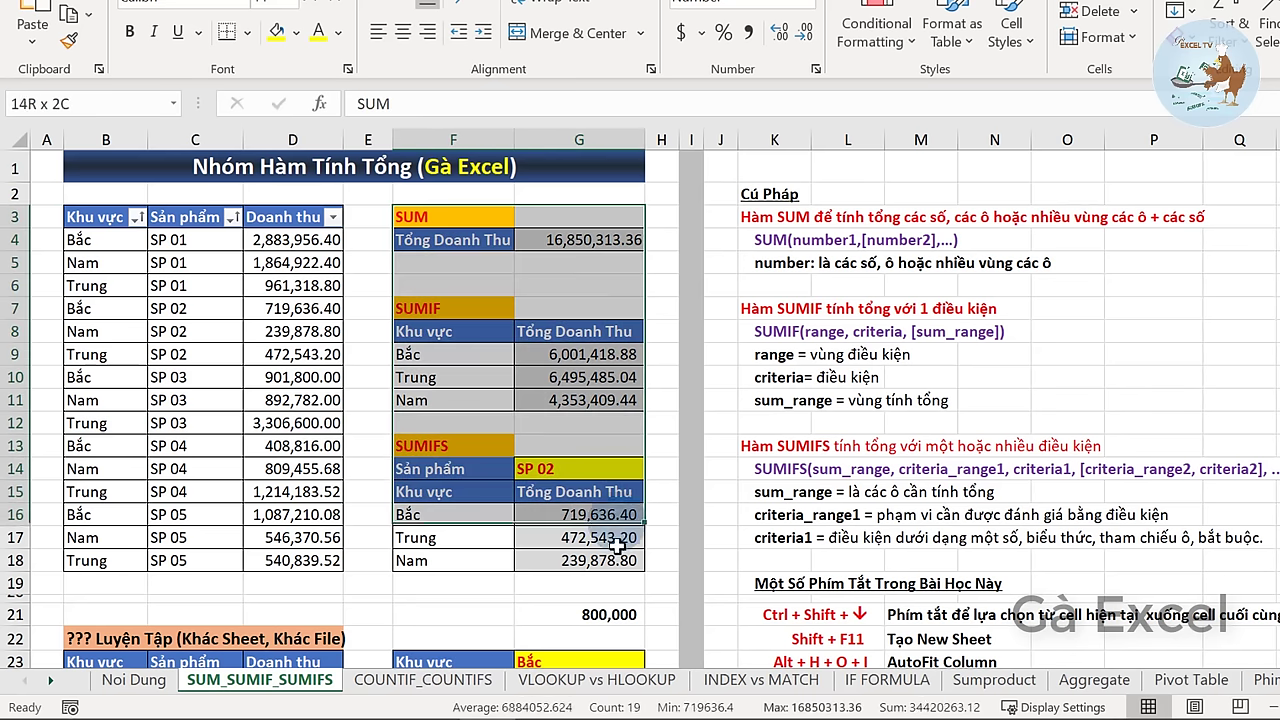
{"action": "right_click", "coordinate": [470, 236]}
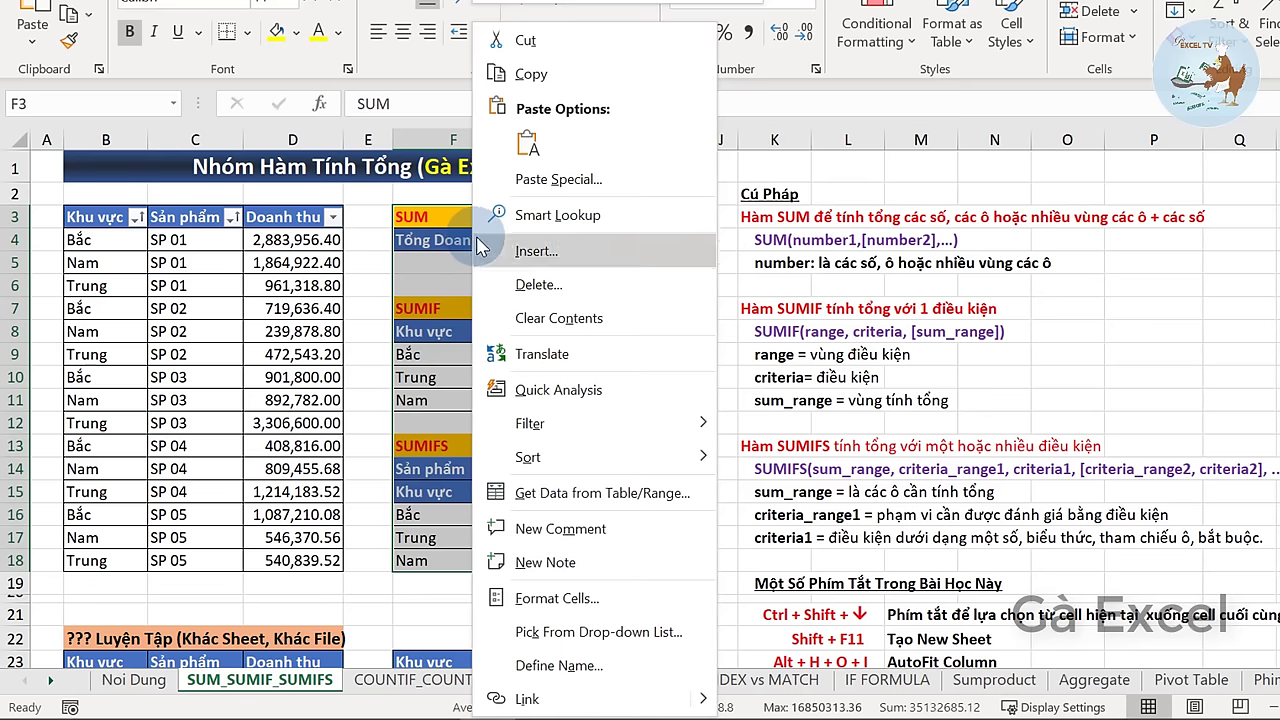
{"action": "left_click", "coordinate": [522, 62]}
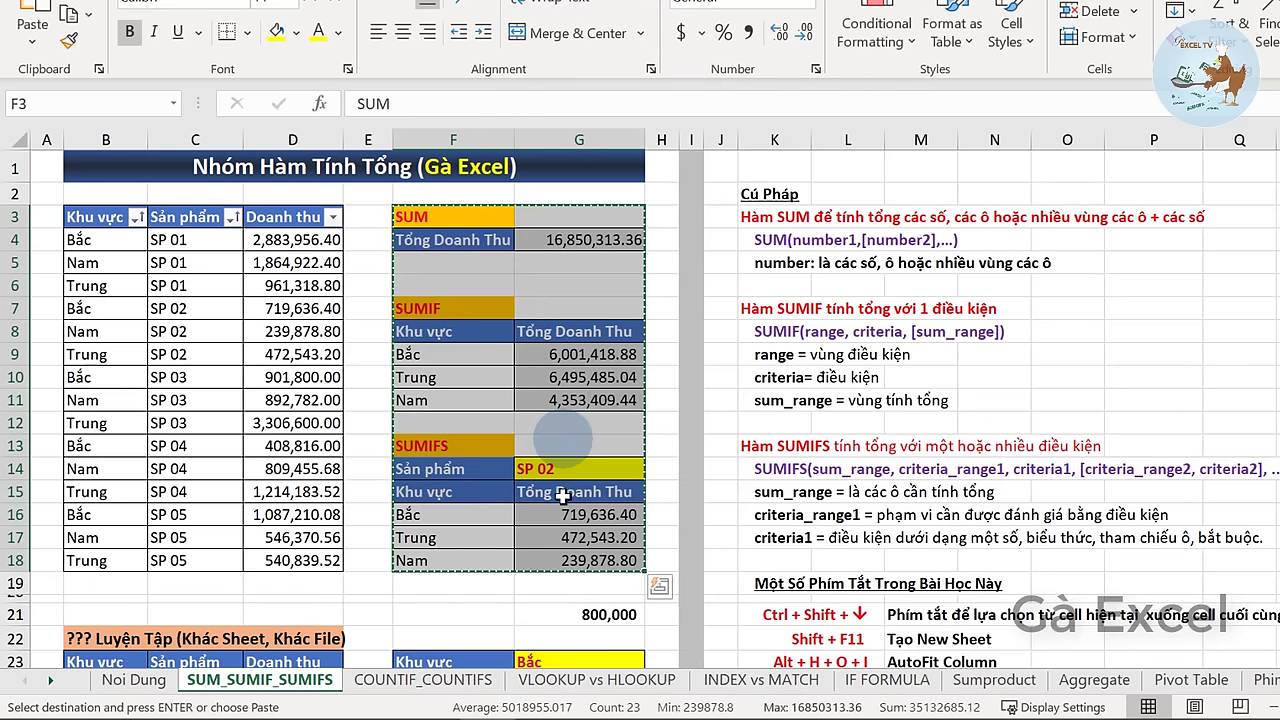
- Insert a new blank worksheet with Shift+F11 and switch to Sheet1
{"action": "right_click", "coordinate": [238, 684]}
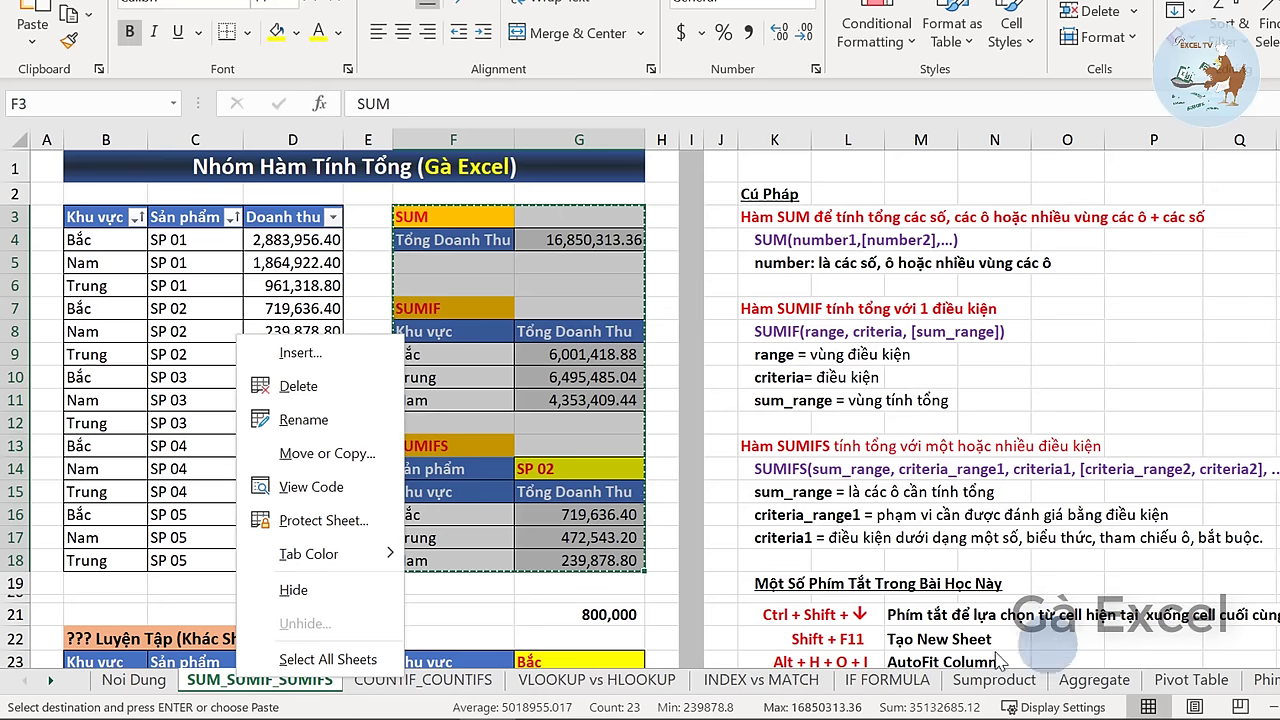
{"action": "left_click", "coordinate": [864, 612]}
{"action": "key", "text": "ctrl+v"}
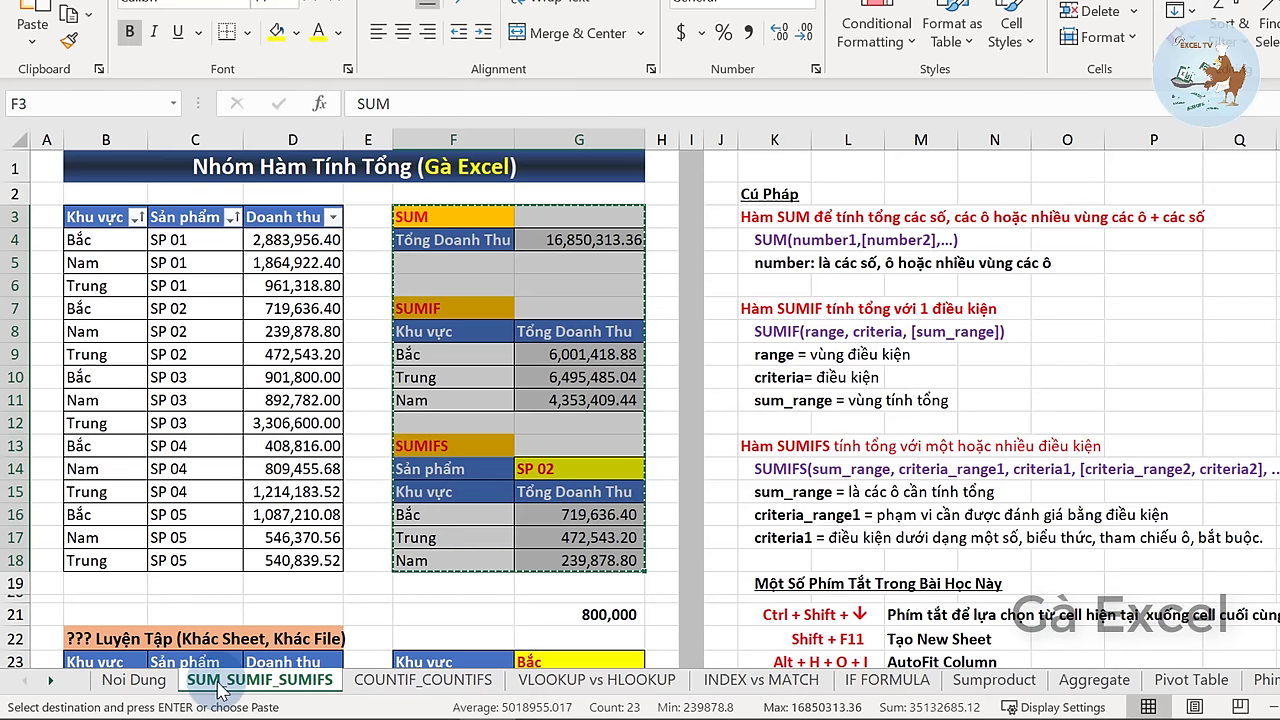
{"action": "key", "text": "shift+F11"}
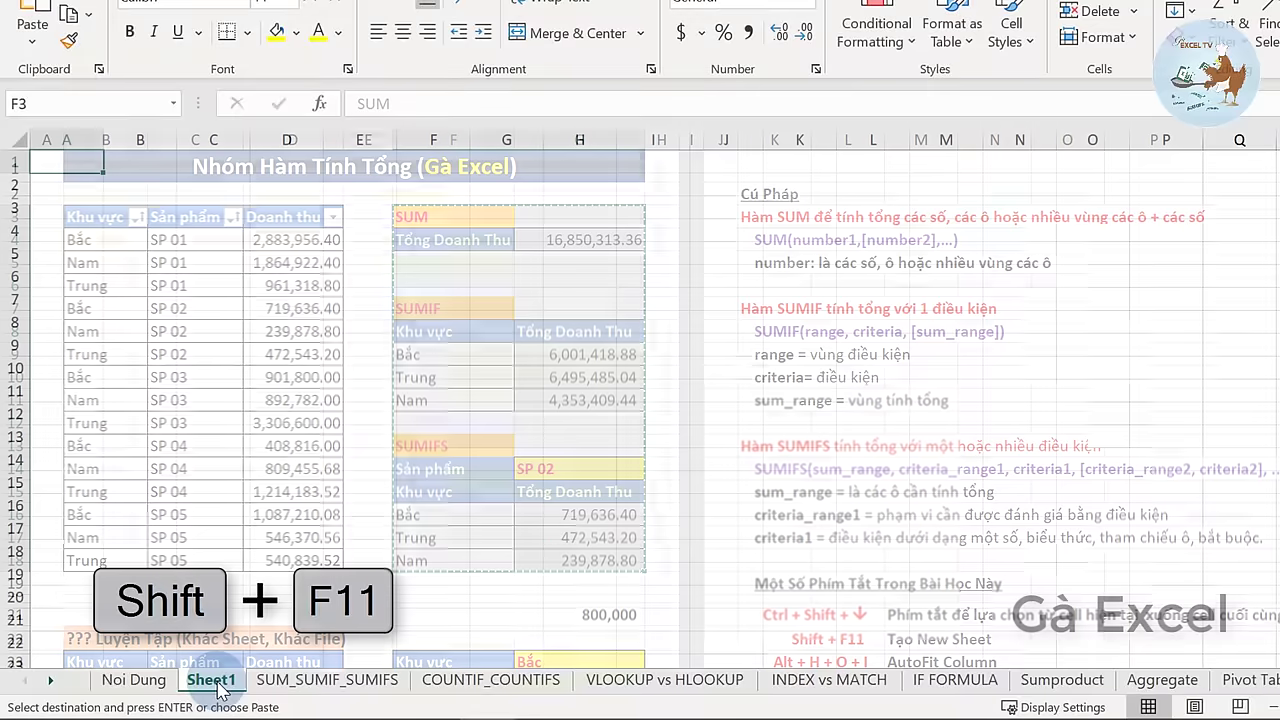
{"action": "right_click", "coordinate": [322, 683]}
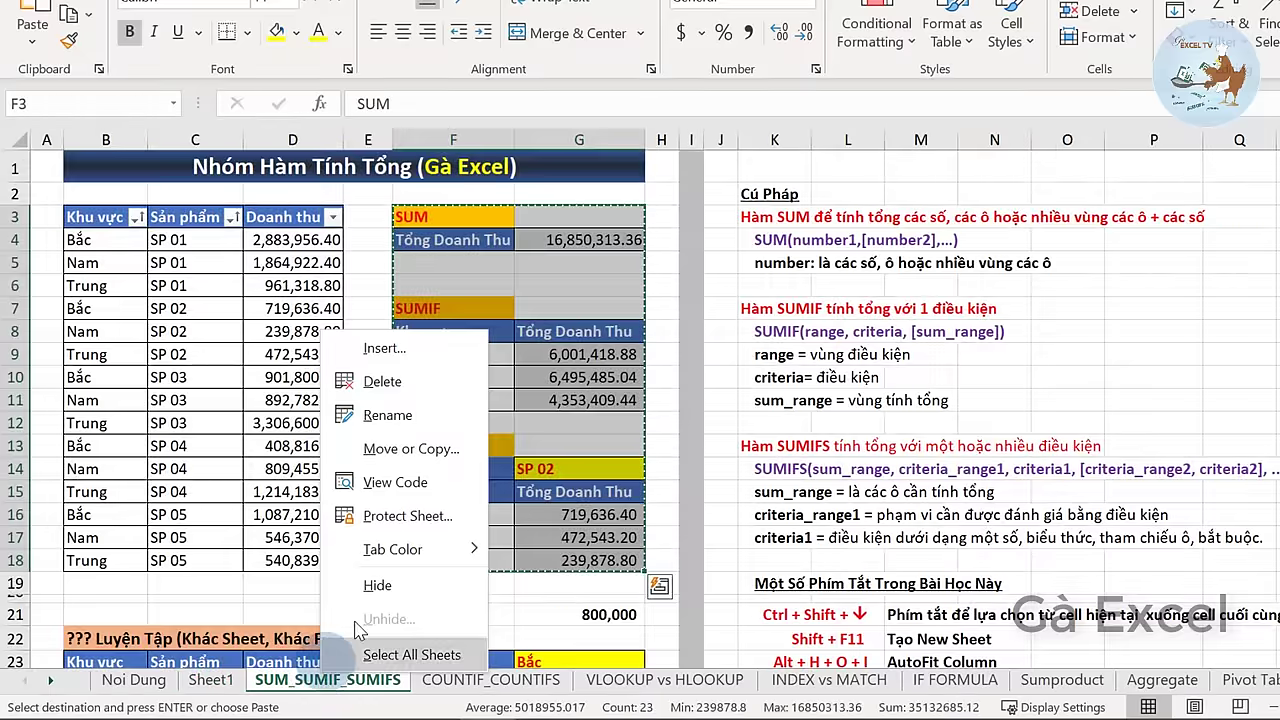
{"action": "left_click", "coordinate": [424, 368]}
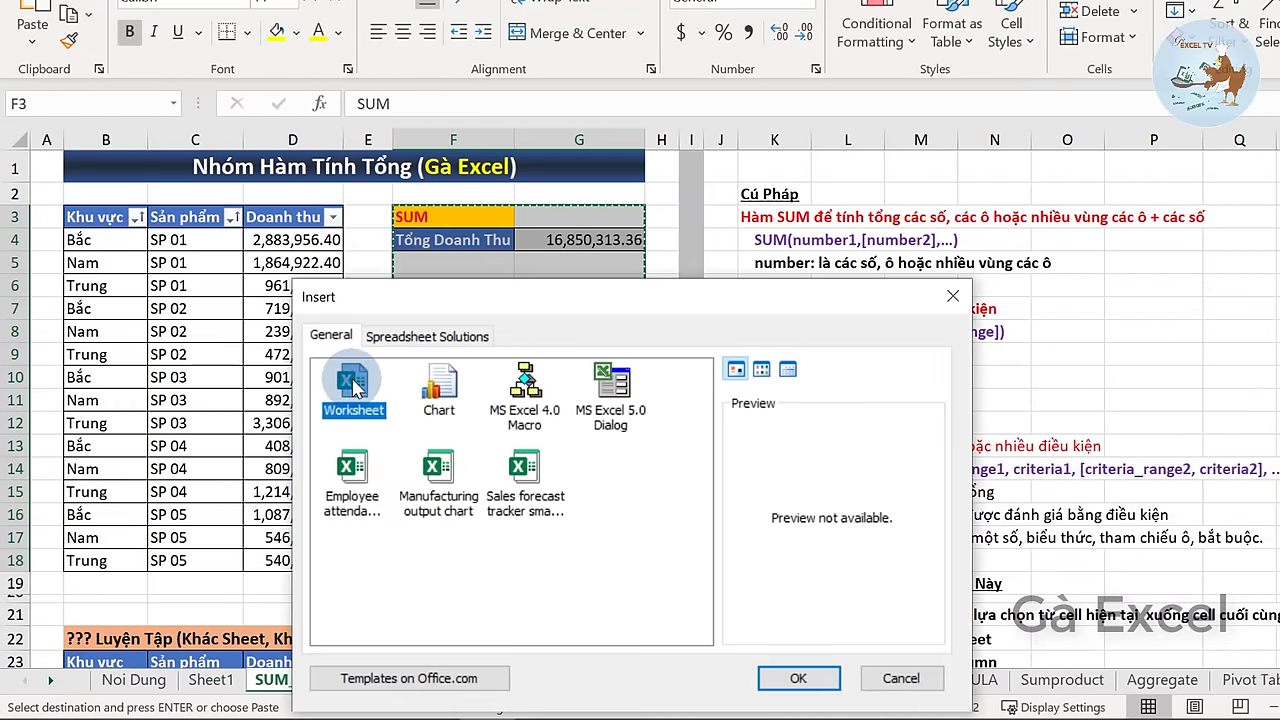
{"action": "left_click", "coordinate": [895, 677]}
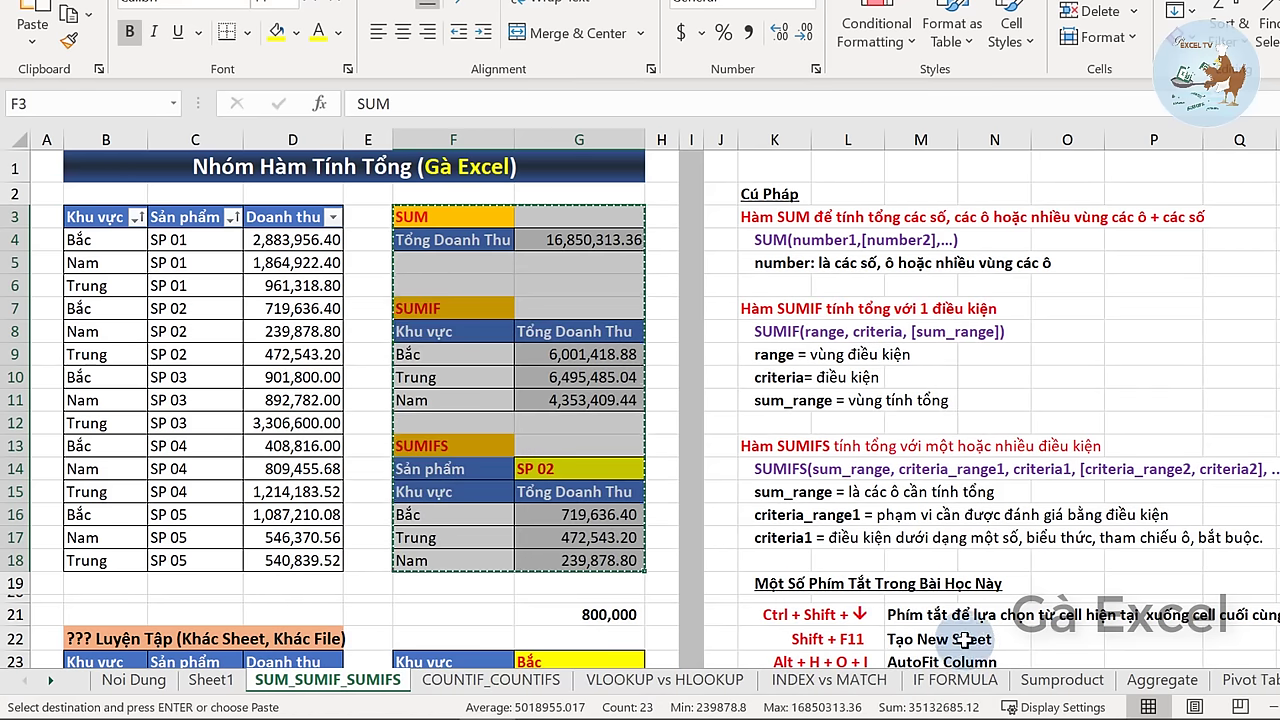
{"action": "left_click", "coordinate": [212, 682]}
{"action": "left_click", "coordinate": [146, 166]}
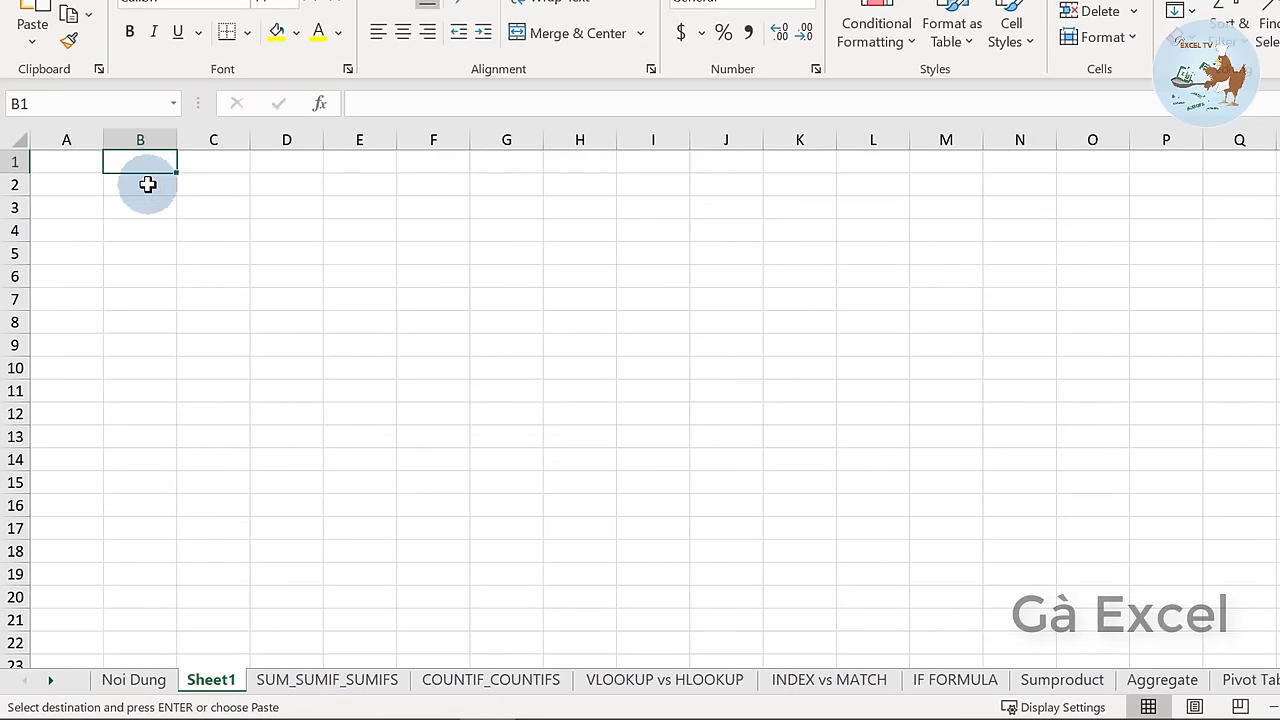
- Paste the tables at B2 and clear the result cells C3, C8:C10 and C15:C17
{"action": "key", "text": "ctrl+v"}
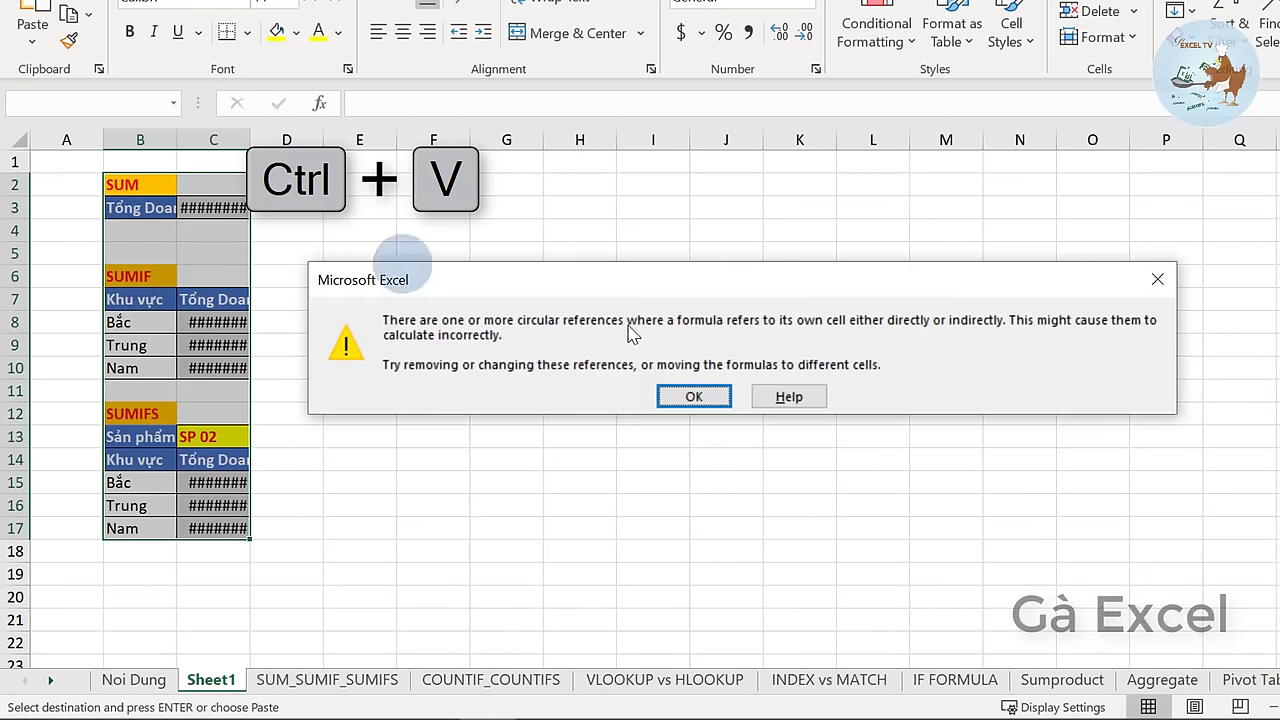
{"action": "left_click", "coordinate": [722, 403]}
{"action": "left_click", "coordinate": [226, 208]}
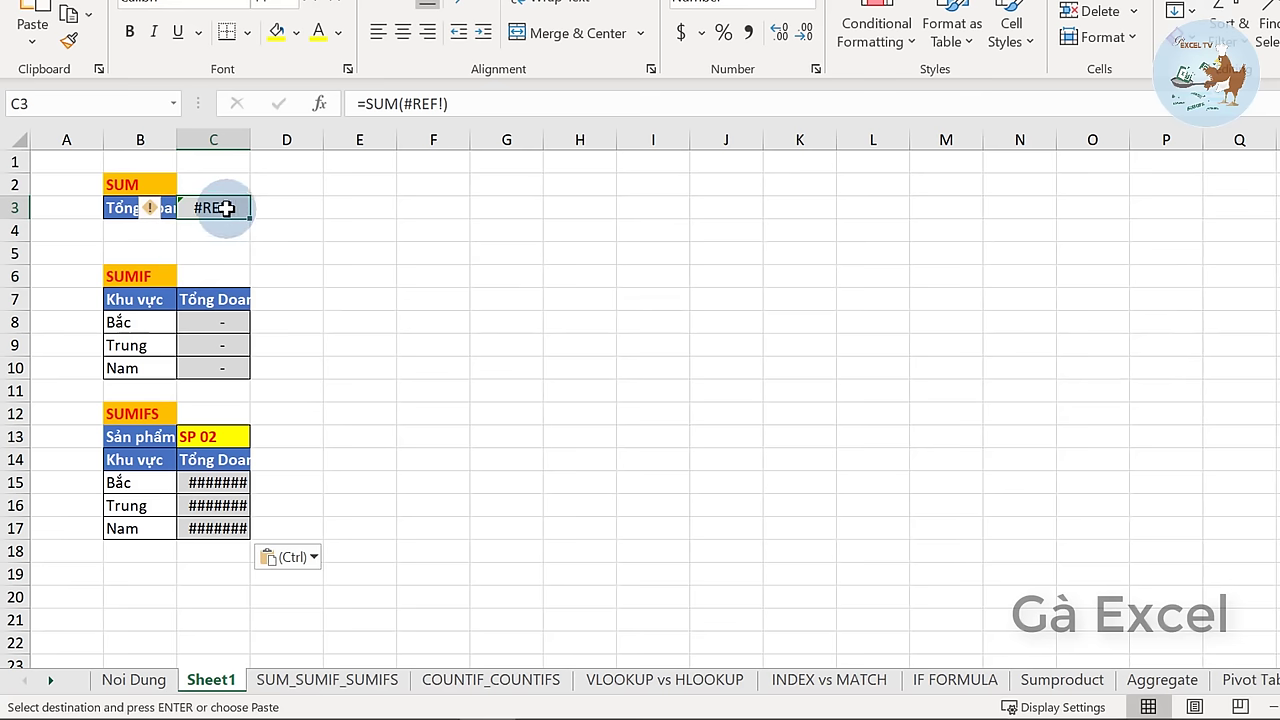
{"action": "key", "text": "Delete"}
{"action": "left_click_drag", "start_coordinate": [213, 322], "coordinate": [213, 368]}
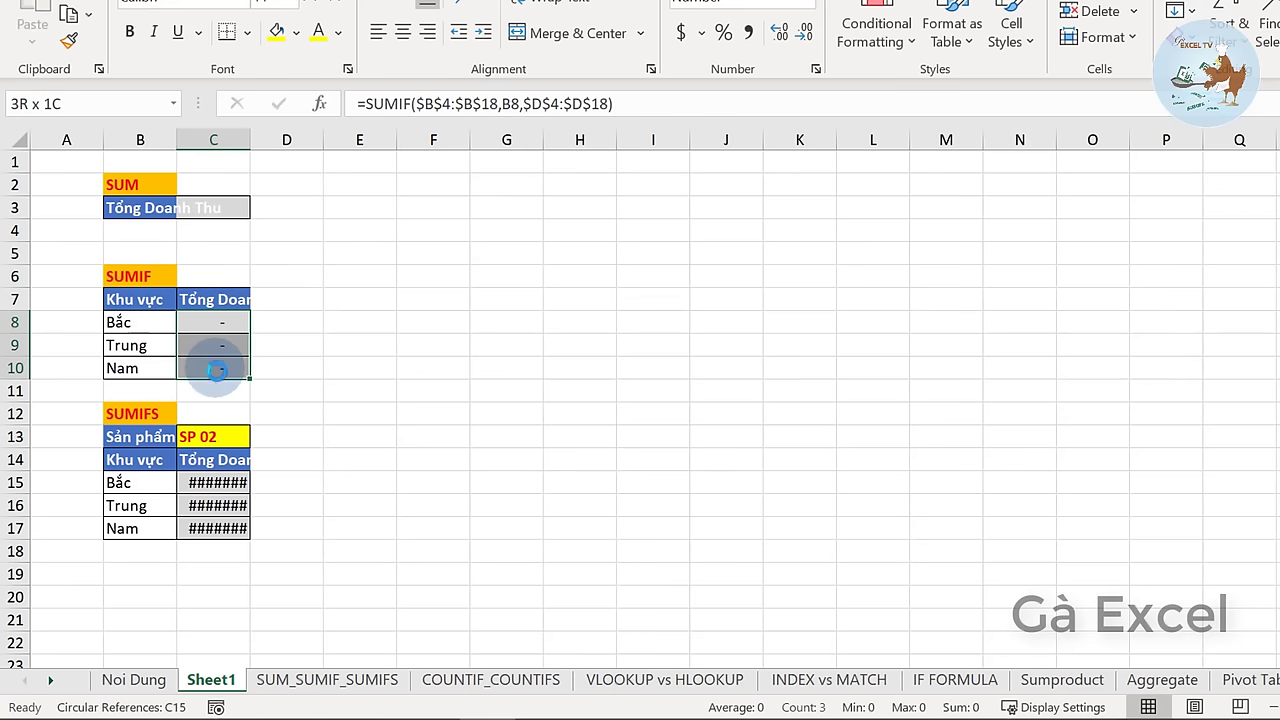
{"action": "key", "text": "Delete"}
{"action": "left_click_drag", "start_coordinate": [235, 478], "coordinate": [235, 530]}
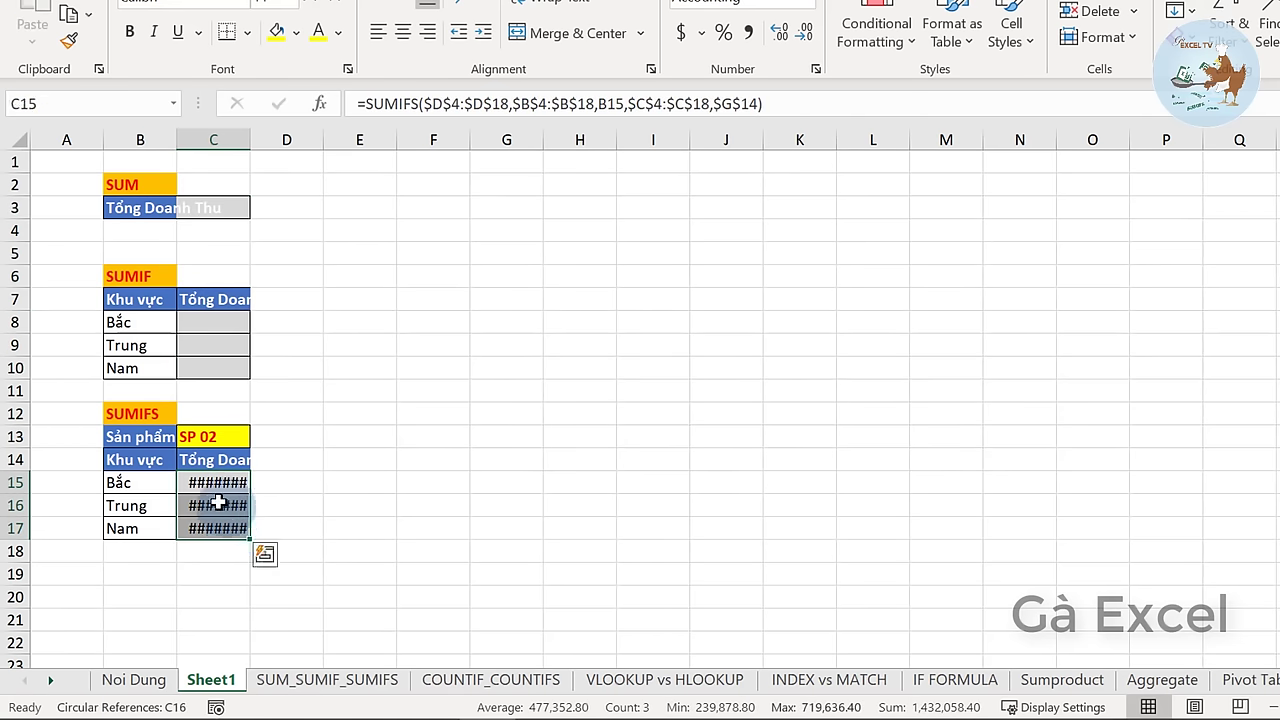
{"action": "left_click", "coordinate": [218, 503]}
{"action": "left_click_drag", "start_coordinate": [216, 485], "coordinate": [218, 528]}
{"action": "key", "text": "Delete"}
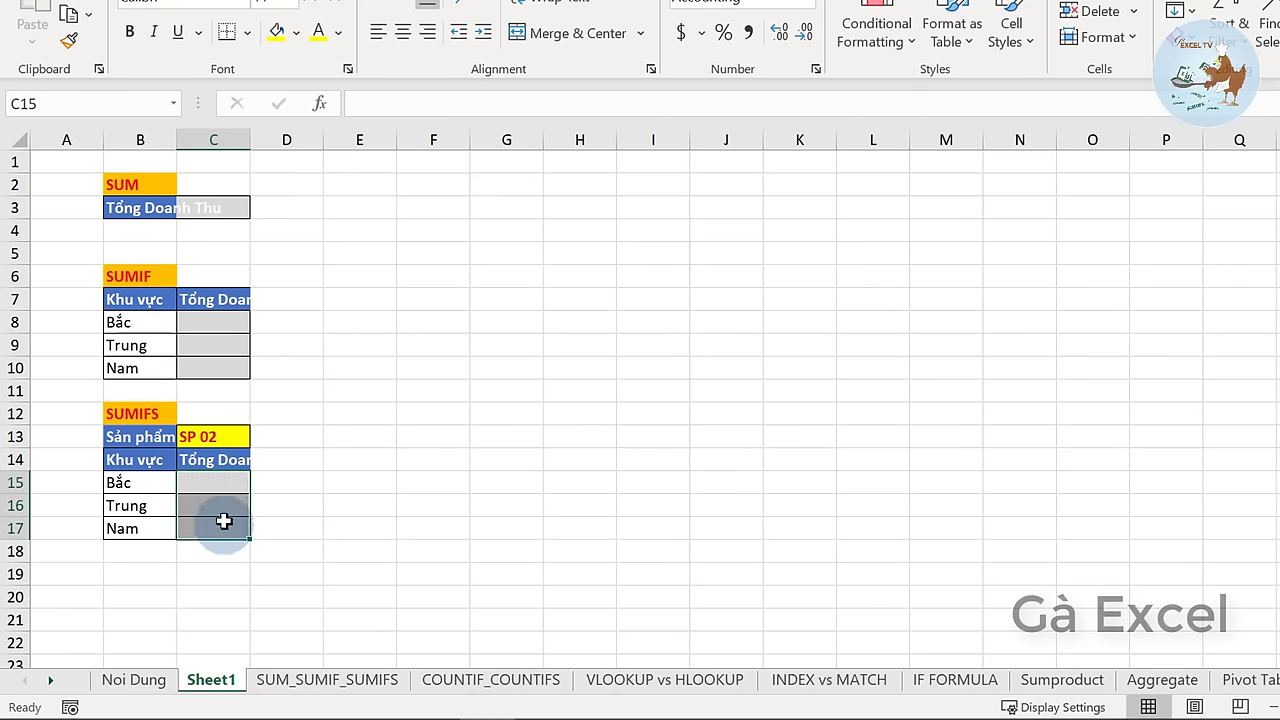
- AutoFit columns C and B so Tổng Doanh Thu and the labels fit
{"action": "left_click", "coordinate": [230, 322]}
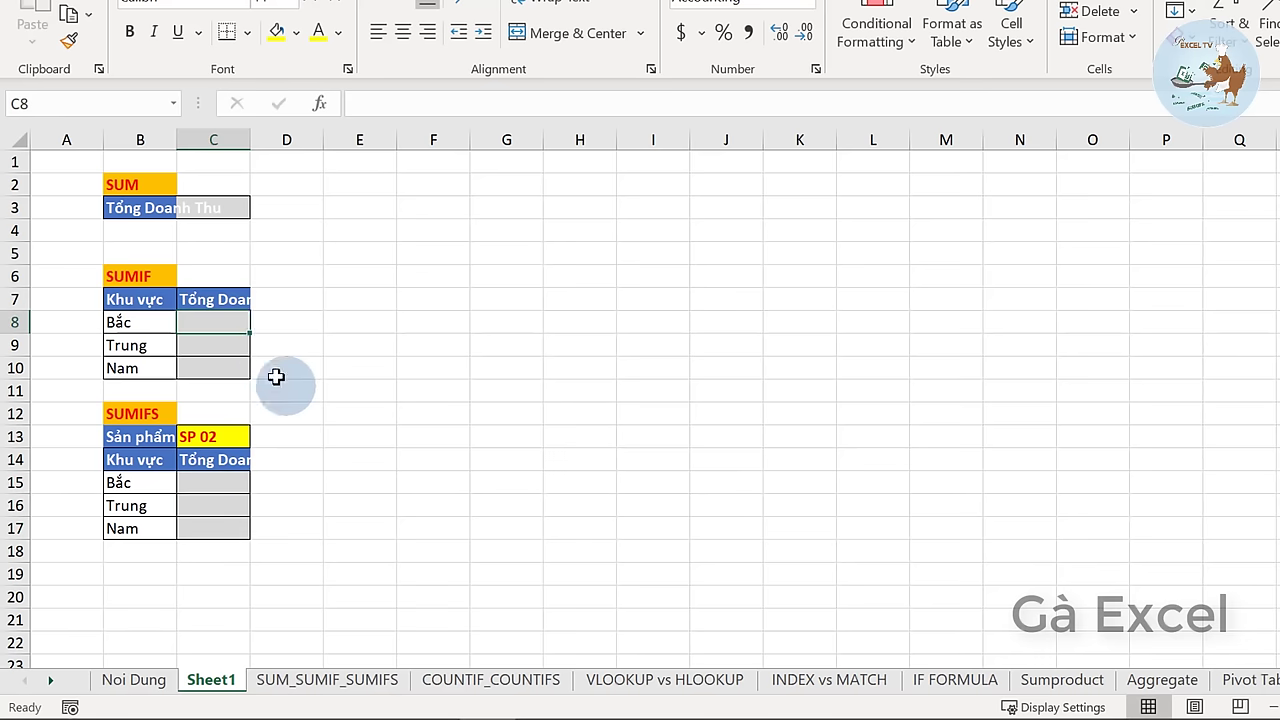
{"action": "double_click", "coordinate": [251, 132]}
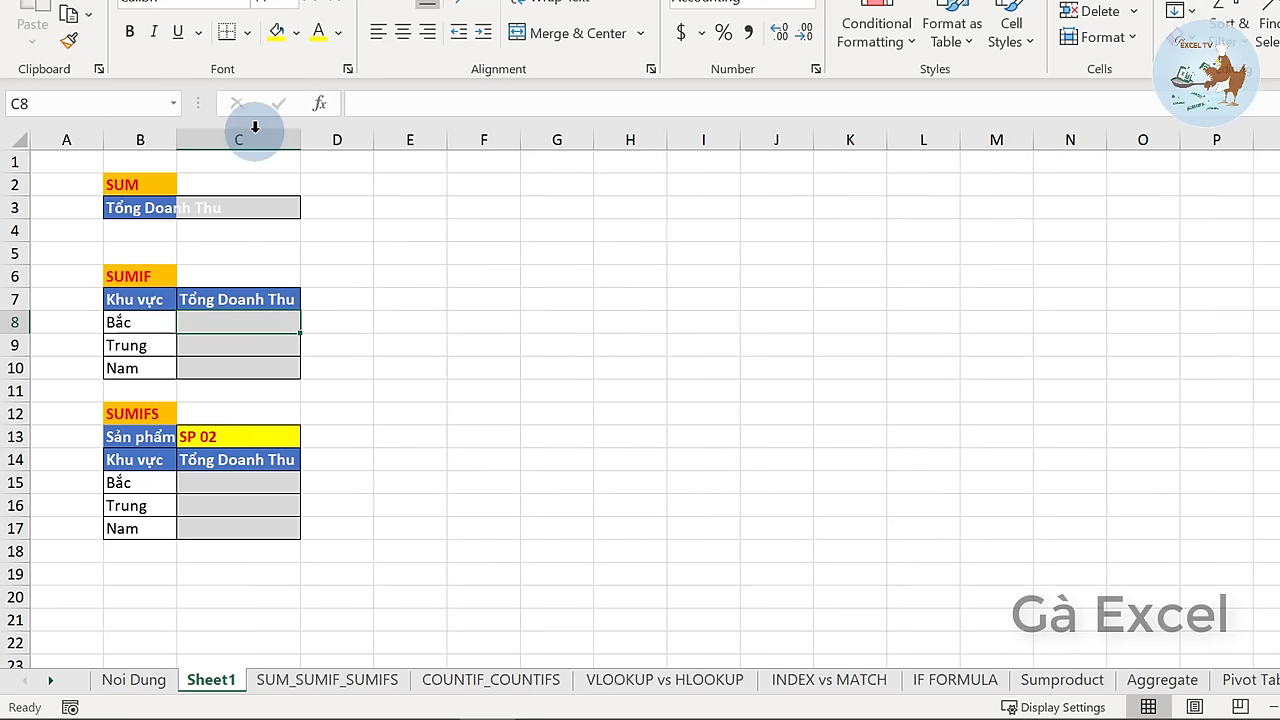
{"action": "double_click", "coordinate": [176, 132]}
{"action": "left_click", "coordinate": [290, 207]}
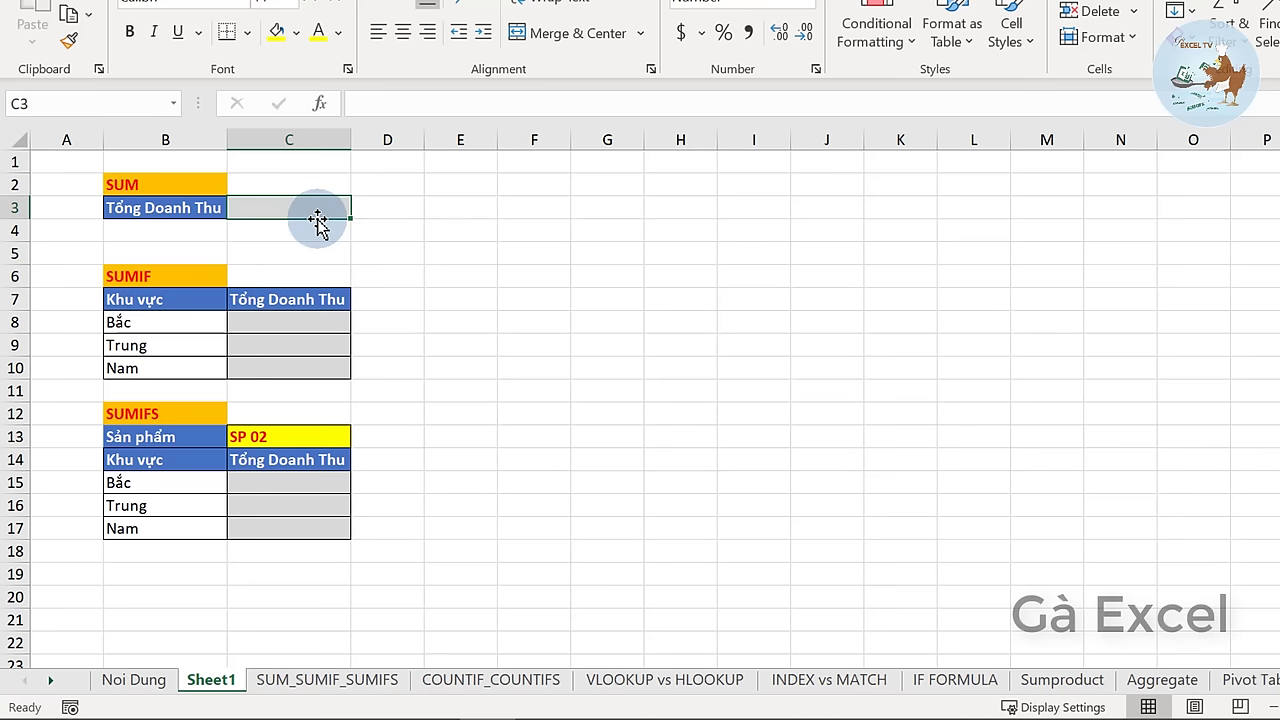
- Enter =SUM(SUM_SUMIF_SUMIFS!D4:D18) in C3, returning 16,850,313.36
{"action": "type", "text": "=sum"}
{"action": "key", "text": "Tab"}
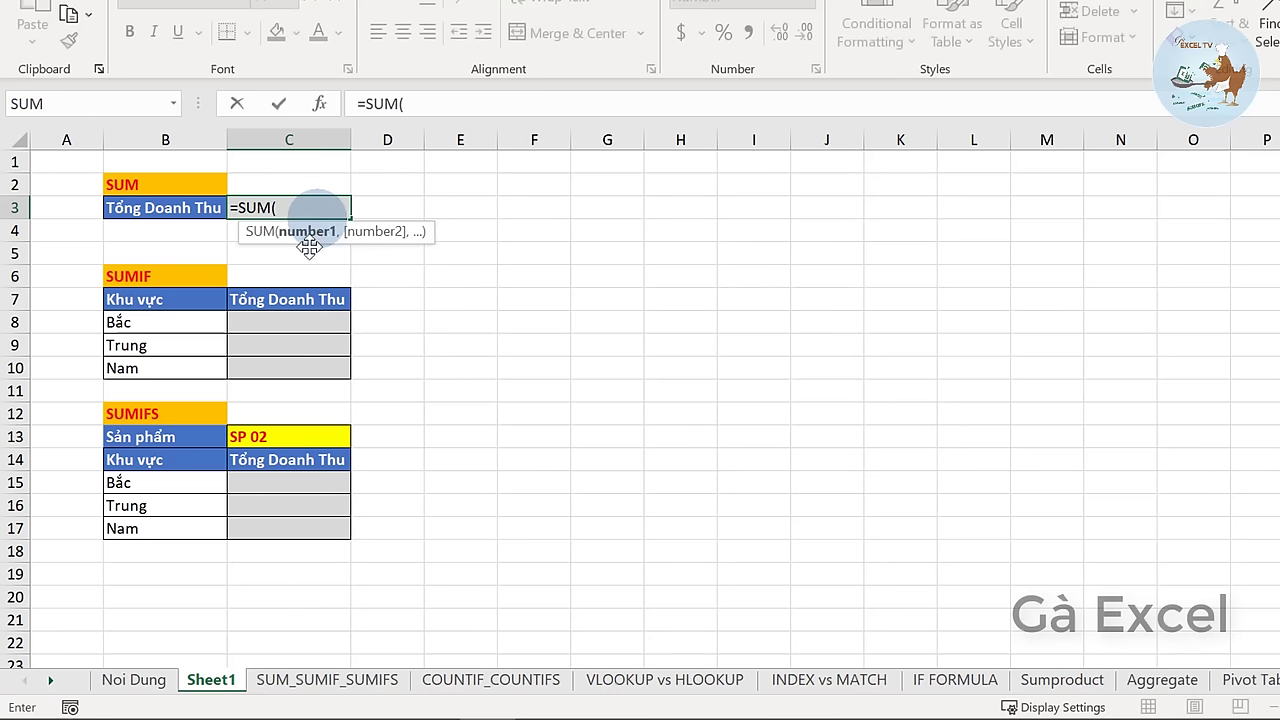
{"action": "left_click", "coordinate": [312, 679]}
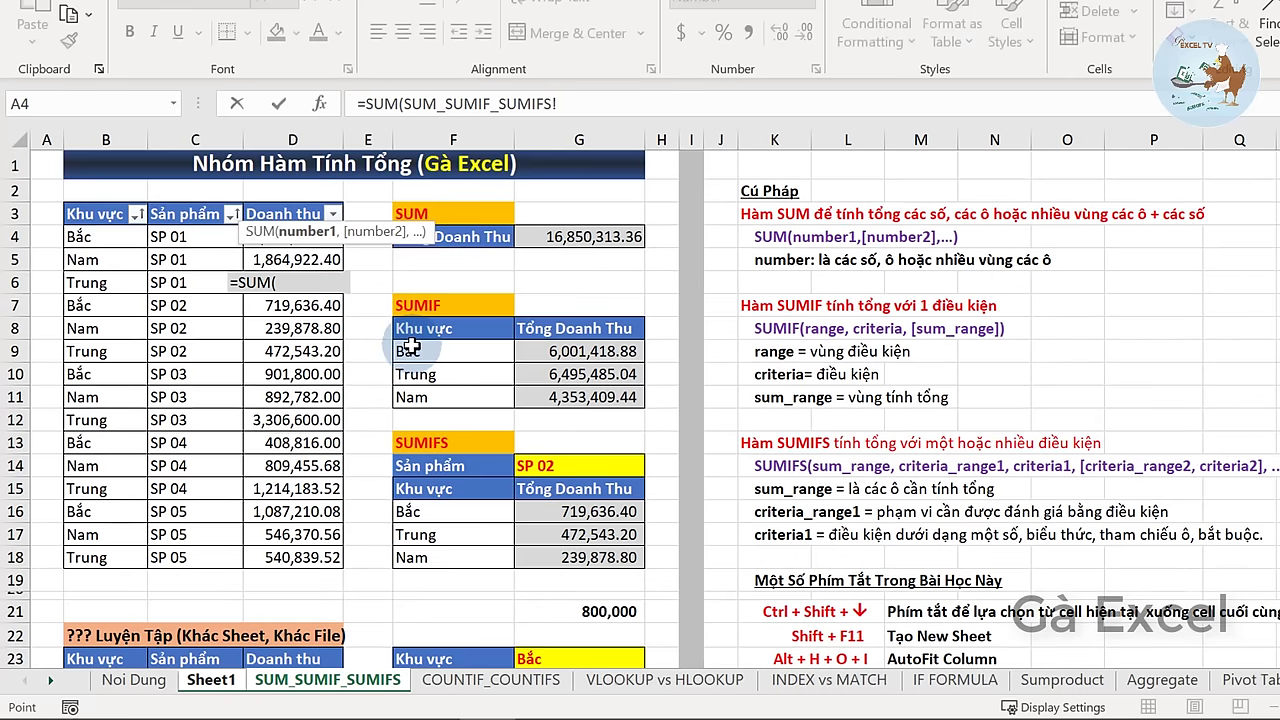
{"action": "left_click_drag", "start_coordinate": [275, 558], "coordinate": [298, 241]}
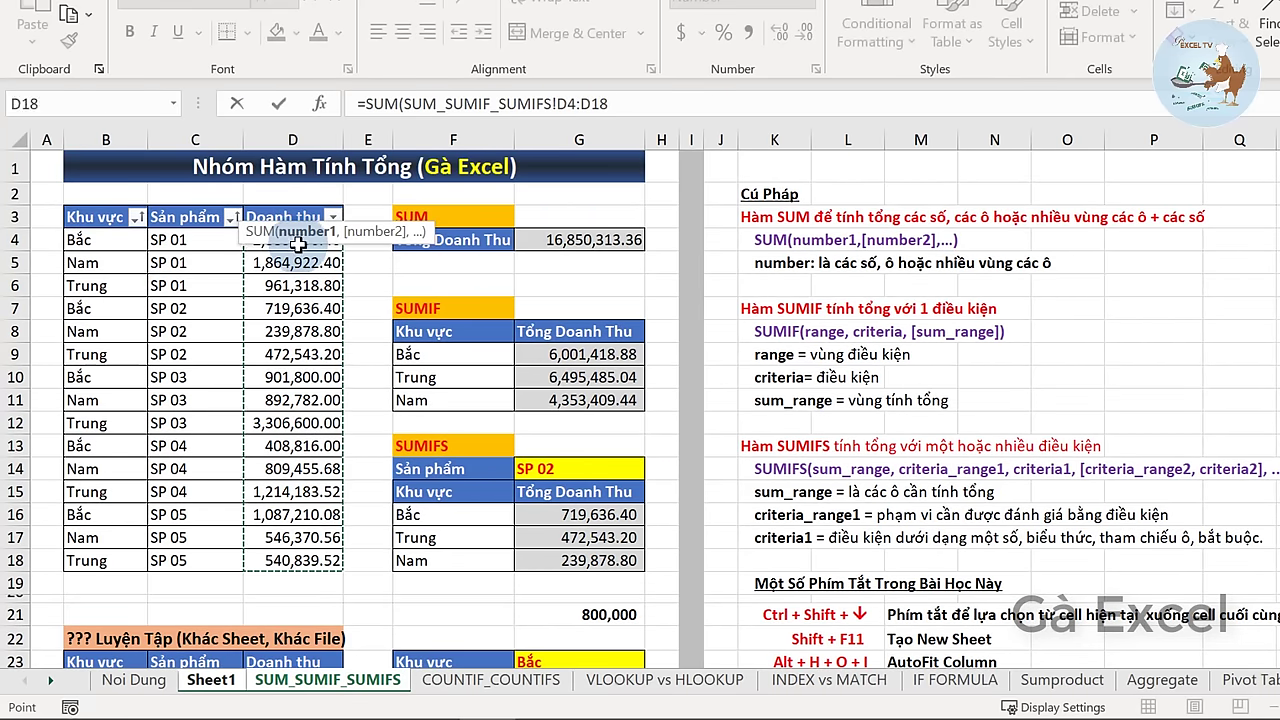
{"action": "key", "text": "Return"}
{"action": "left_click", "coordinate": [314, 209]}
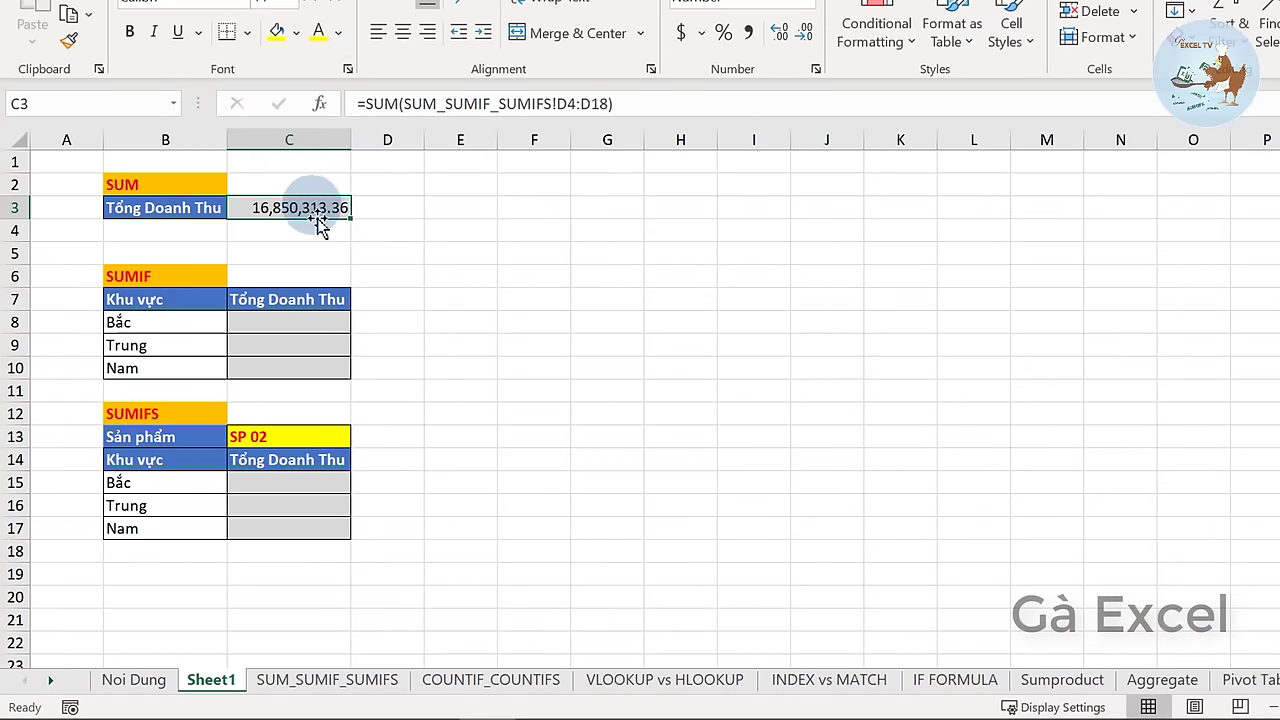
{"action": "left_click", "coordinate": [271, 327]}
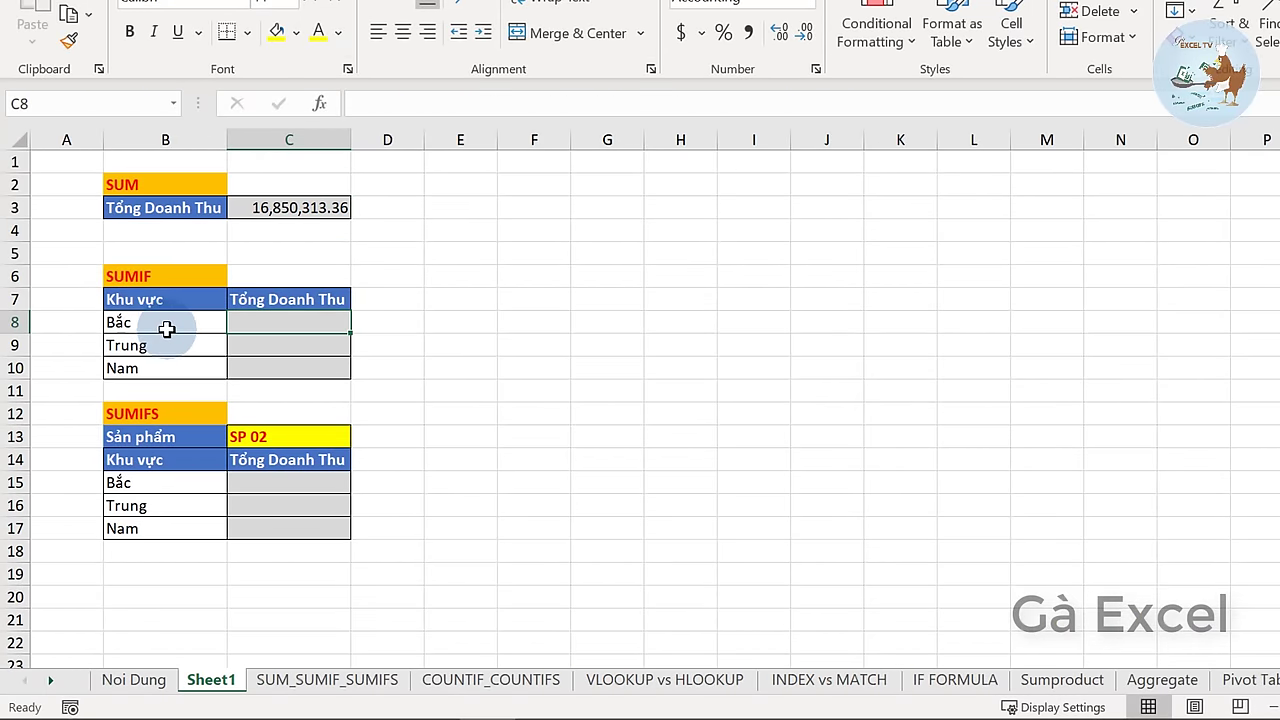
- In C8, enter a SUMIF matching B8 against SUM_SUMIF_SUMIFS!$B$4:$B$18, summing $D$4:$D$18
{"action": "type", "text": "=sum"}
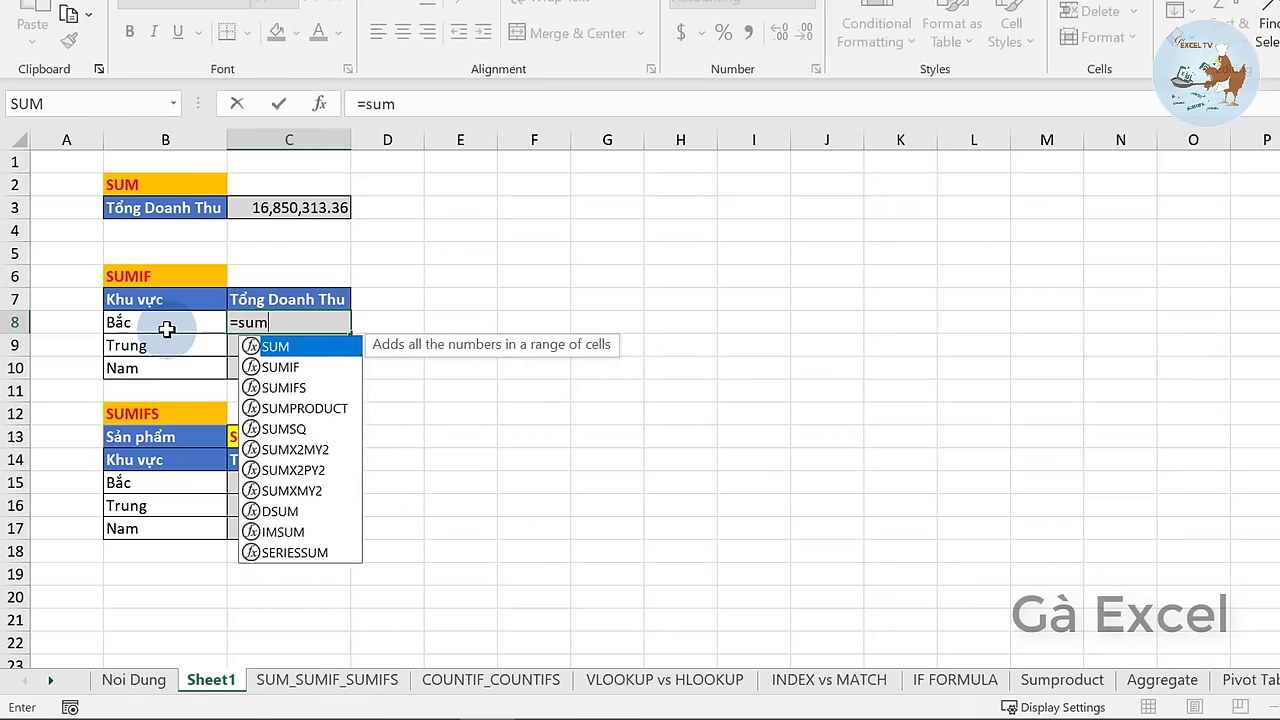
{"action": "type", "text": "if"}
{"action": "key", "text": "Tab"}
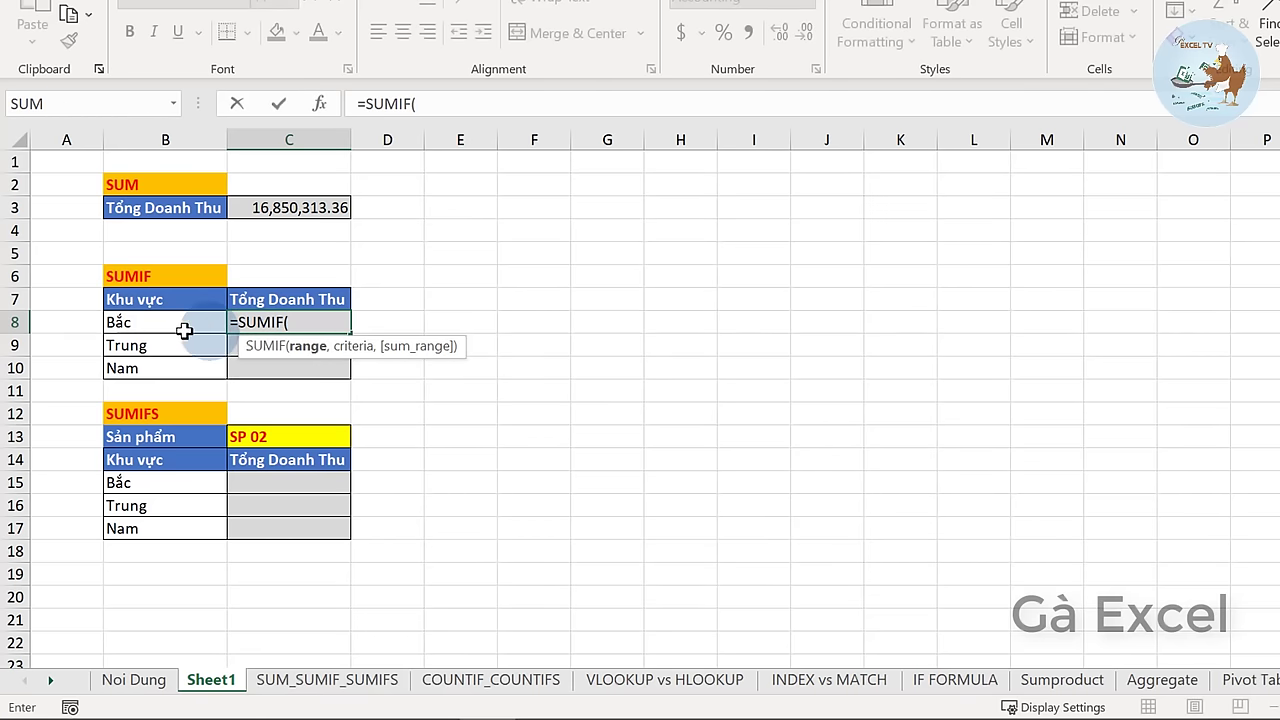
{"action": "left_click", "coordinate": [322, 684]}
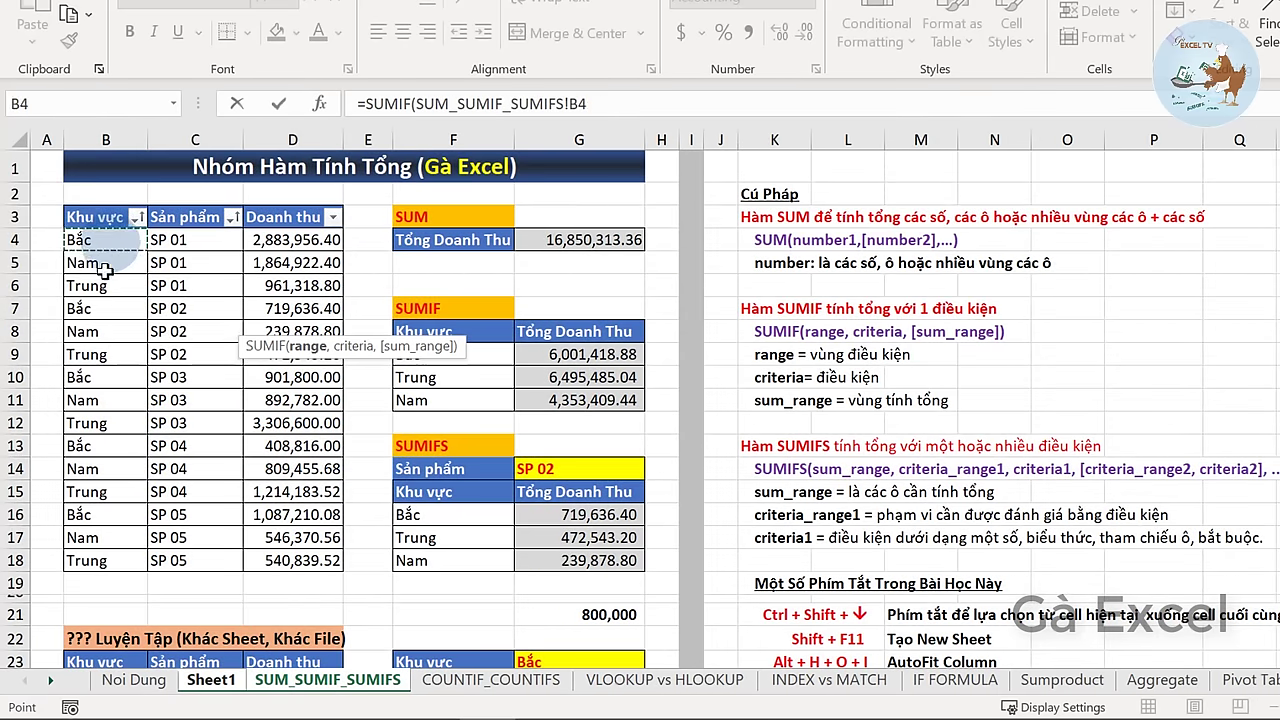
{"action": "left_click_drag", "start_coordinate": [104, 270], "coordinate": [102, 561]}
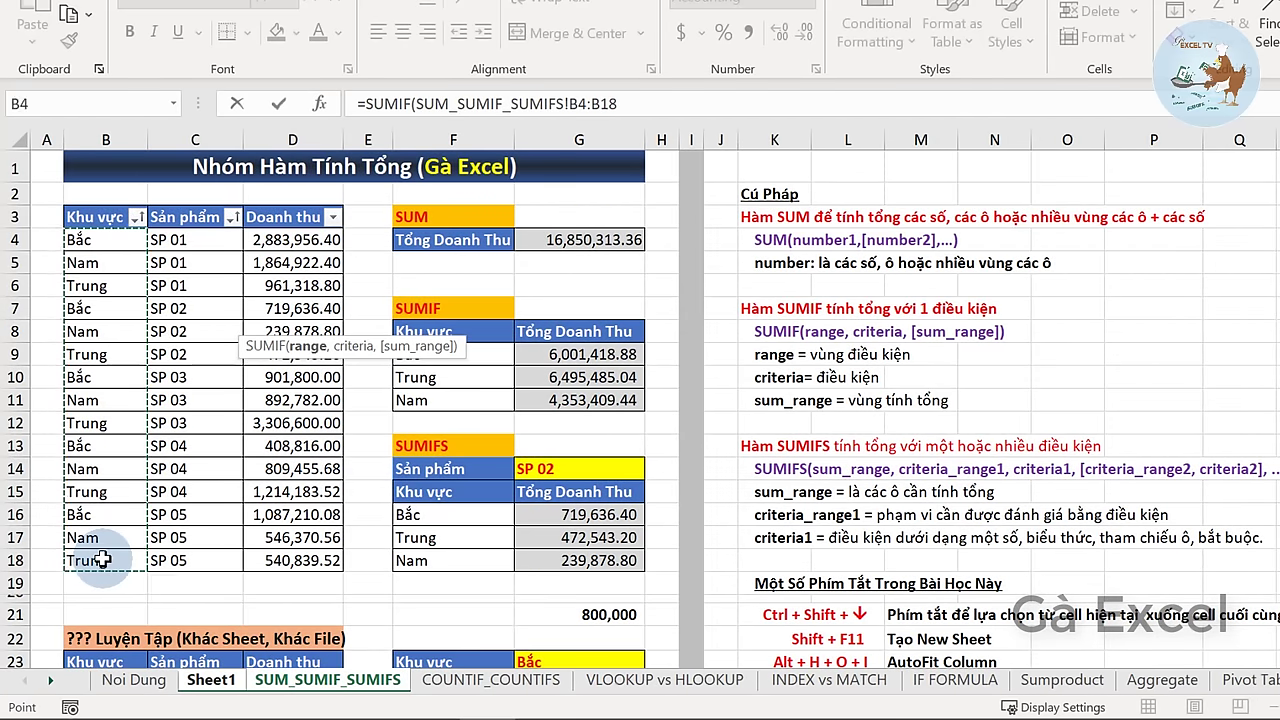
{"action": "key", "text": "F4"}
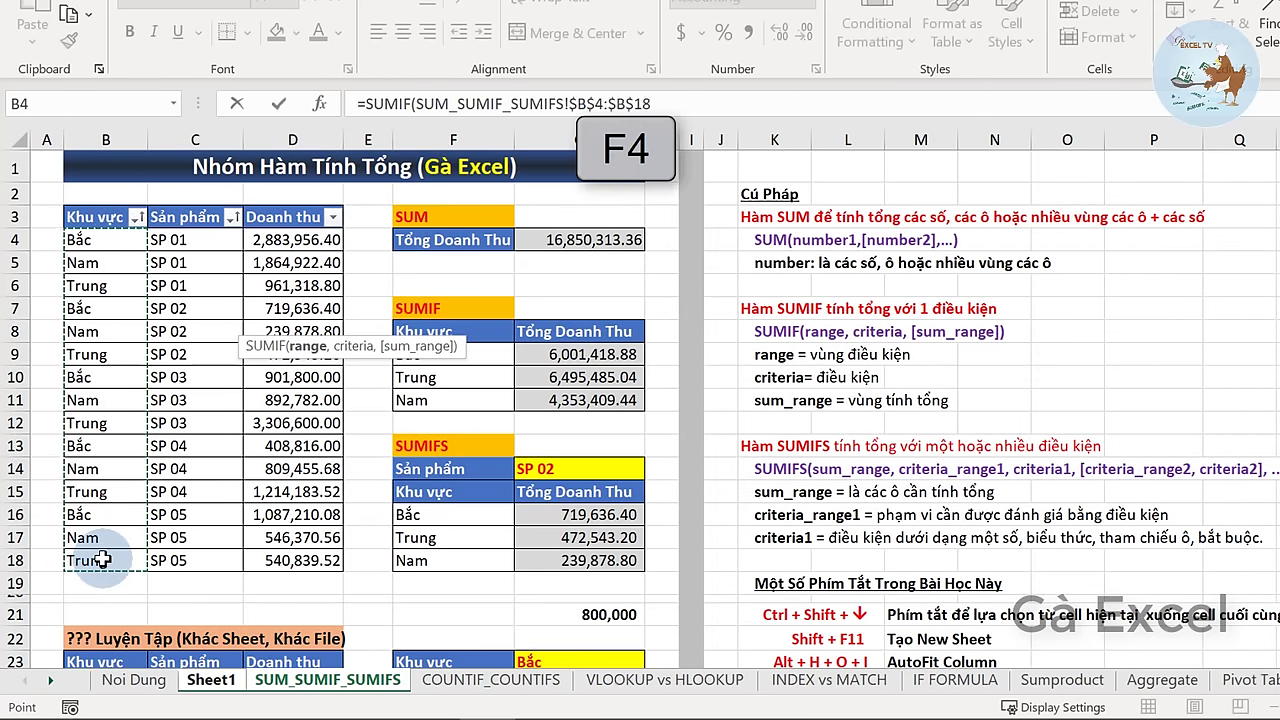
{"action": "type", "text": ","}
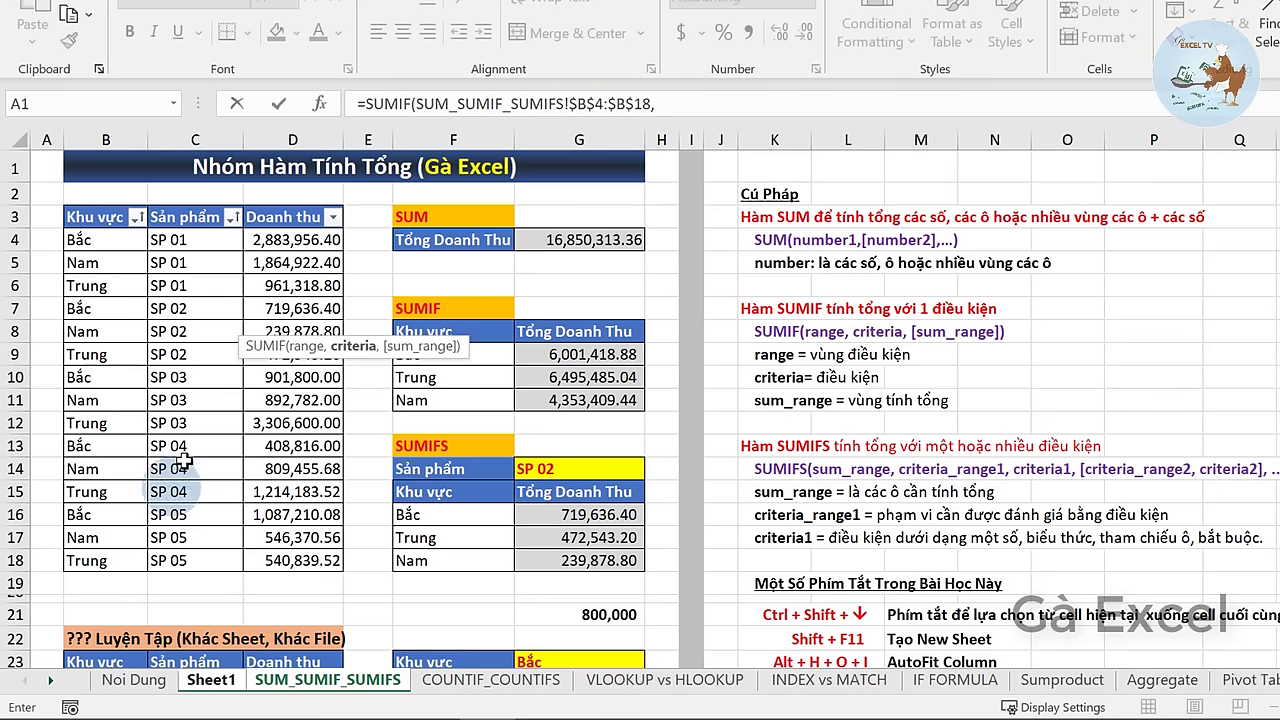
{"action": "left_click", "coordinate": [205, 680]}
{"action": "left_click", "coordinate": [171, 321]}
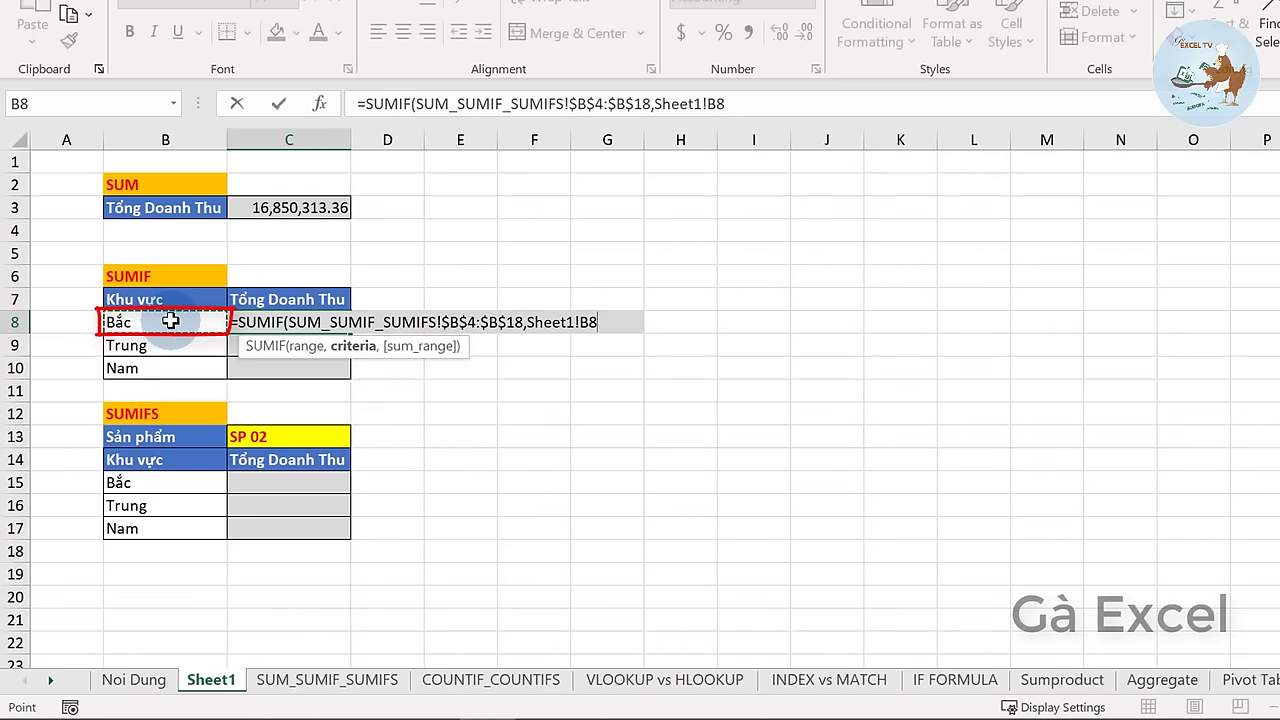
{"action": "type", "text": ","}
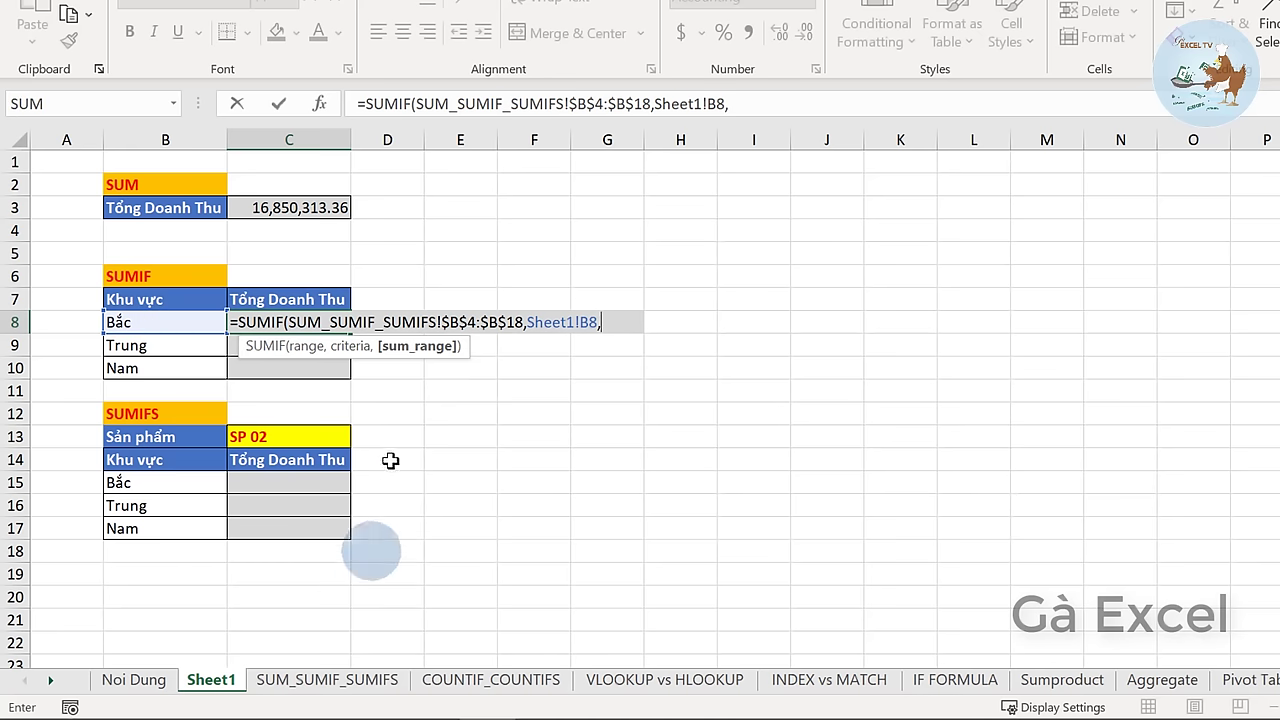
{"action": "left_click", "coordinate": [312, 690]}
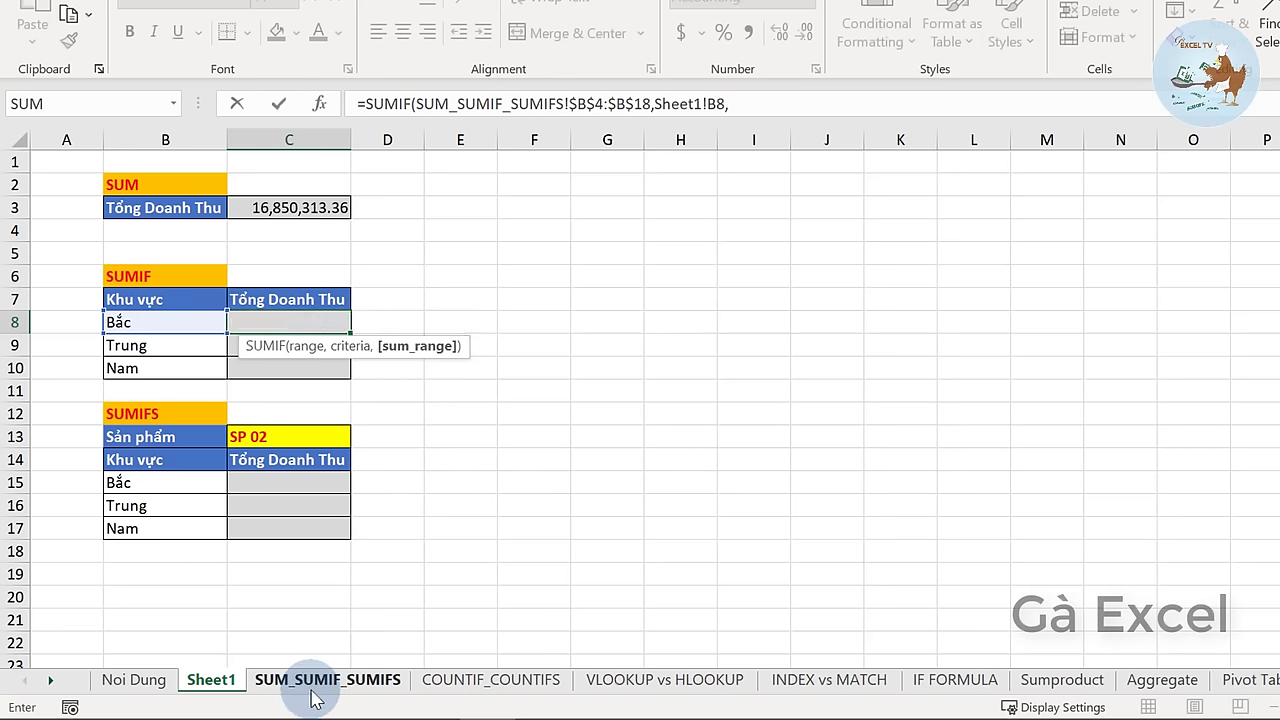
{"action": "left_click_drag", "start_coordinate": [305, 234], "coordinate": [302, 567]}
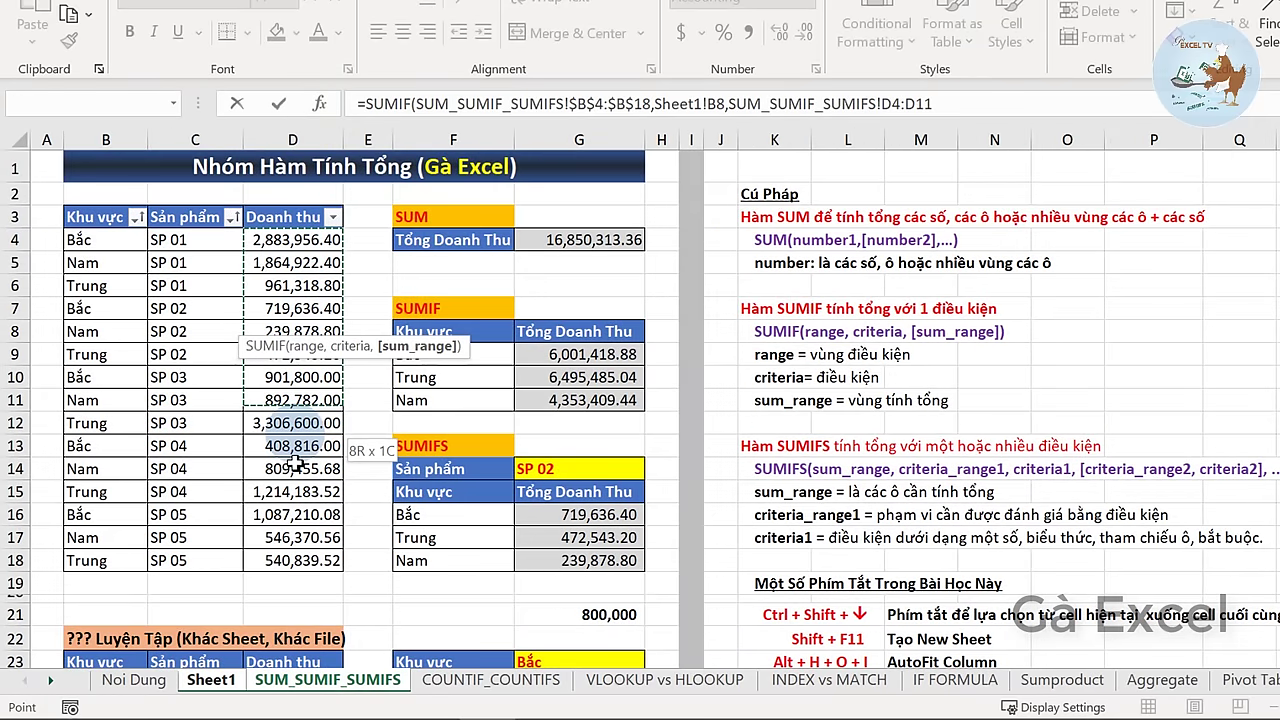
{"action": "key", "text": "F4"}
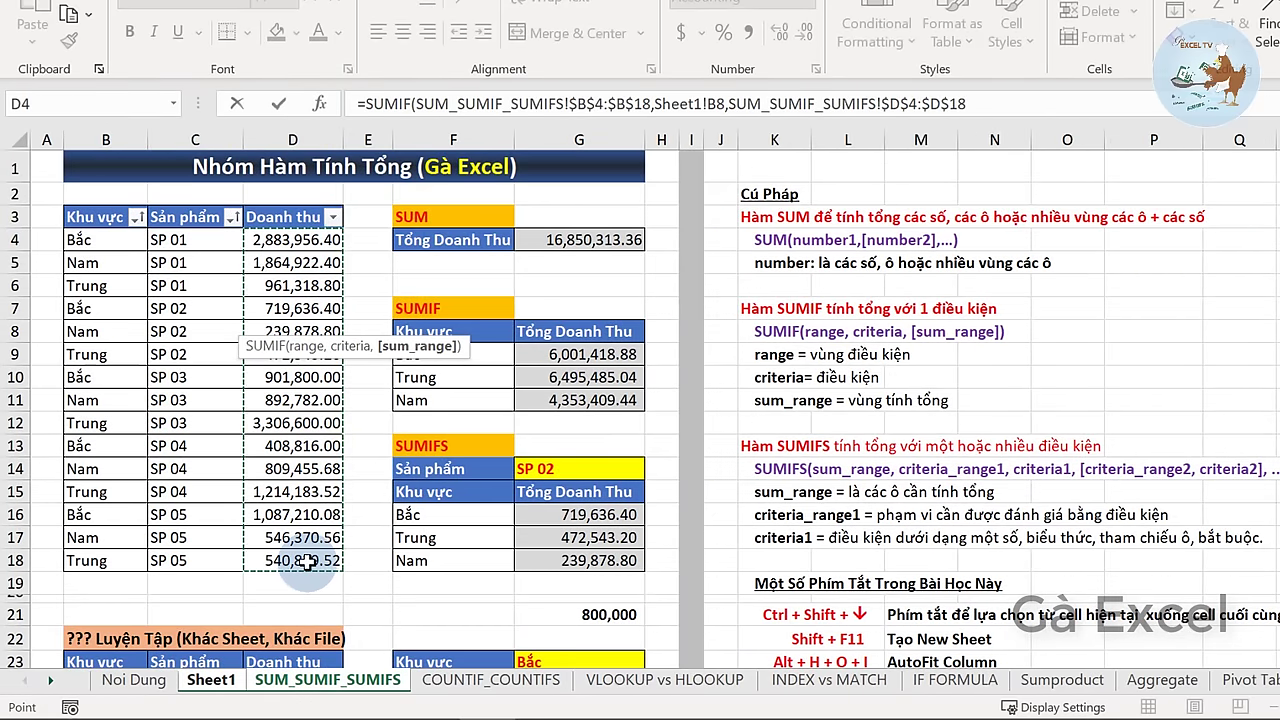
{"action": "key", "text": "Return"}
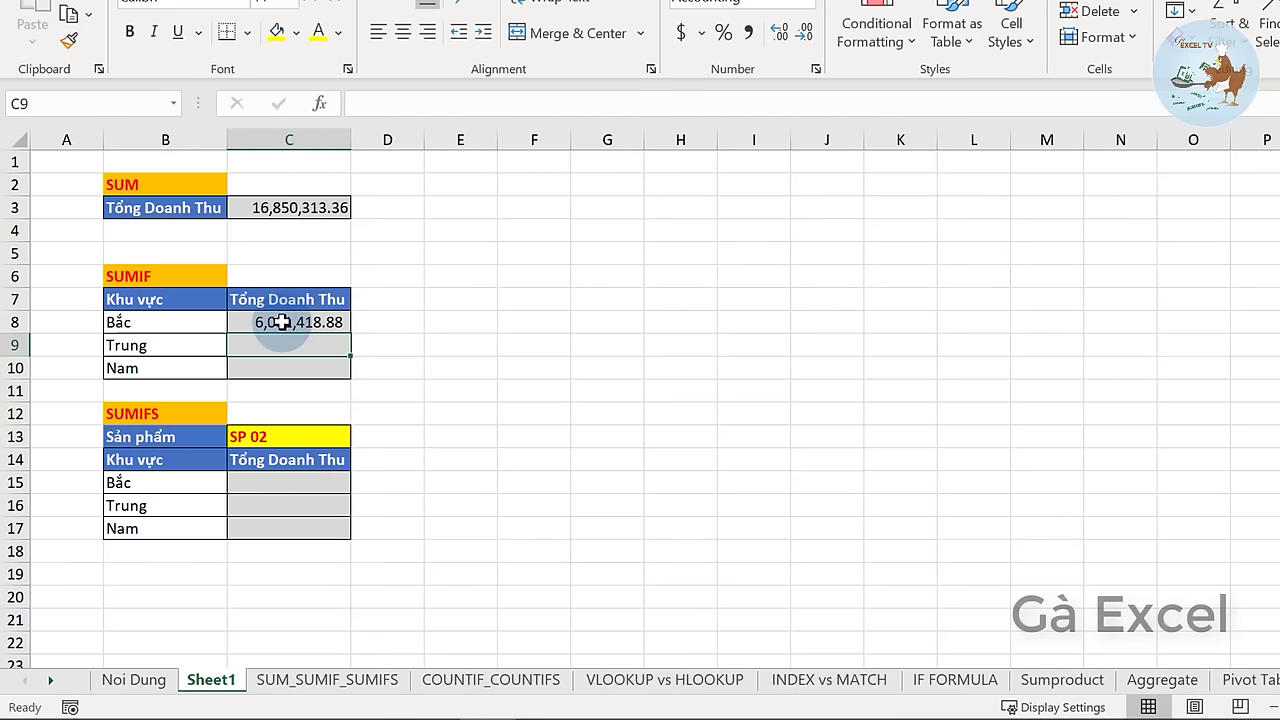
- Fill the SUMIF down to C10, giving Trung 6,495,485.04 and Nam 4,353,409.44
{"action": "left_click", "coordinate": [283, 322]}
{"action": "left_click_drag", "start_coordinate": [350, 333], "coordinate": [351, 370]}
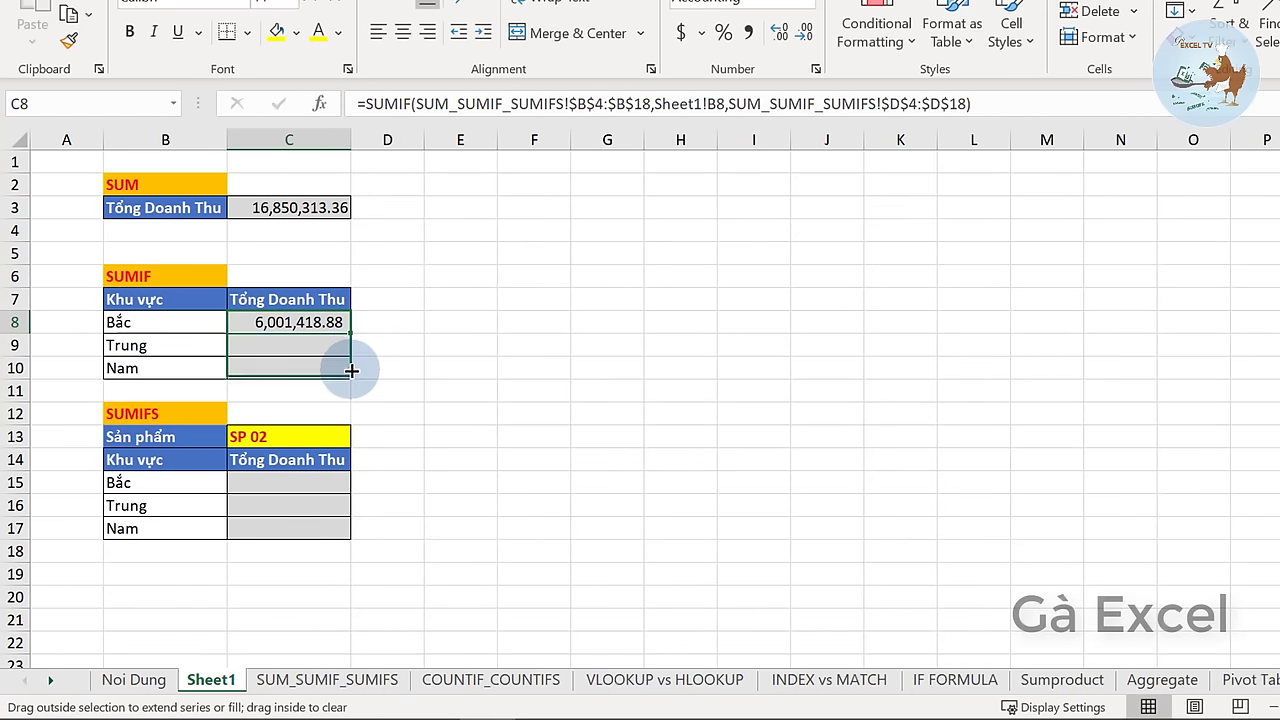
{"action": "left_click", "coordinate": [316, 352]}
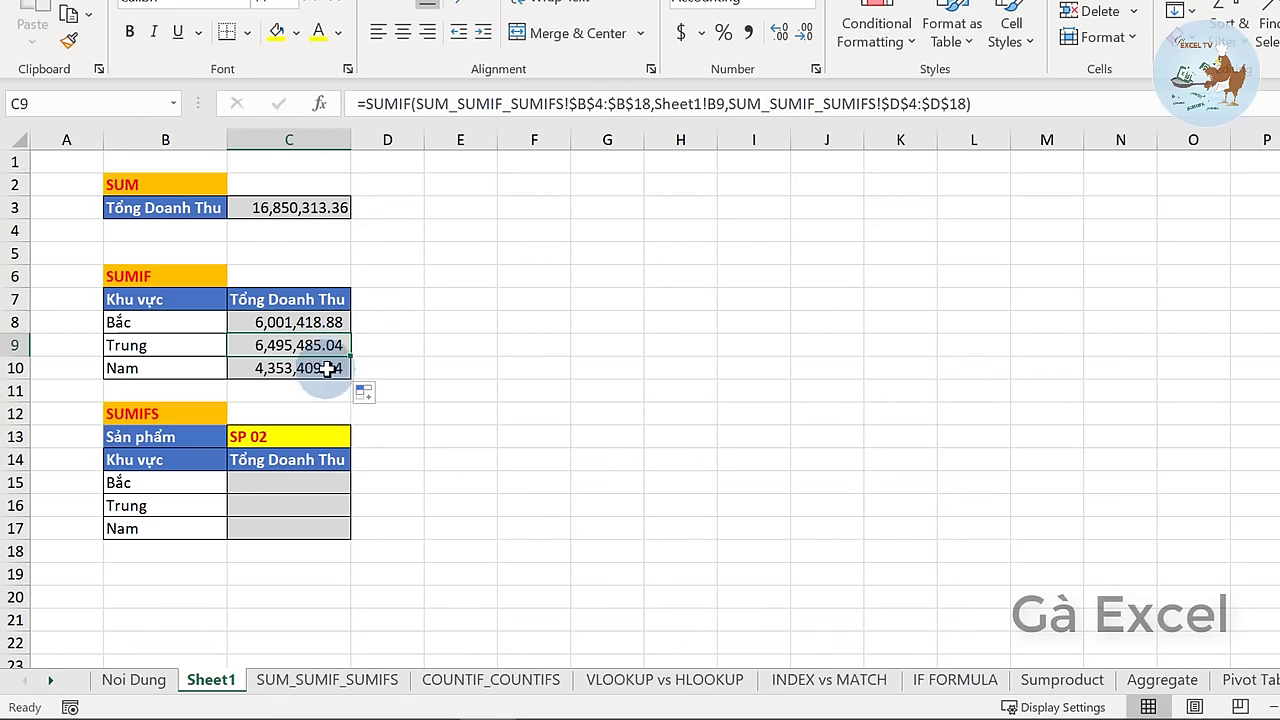
{"action": "left_click", "coordinate": [332, 679]}
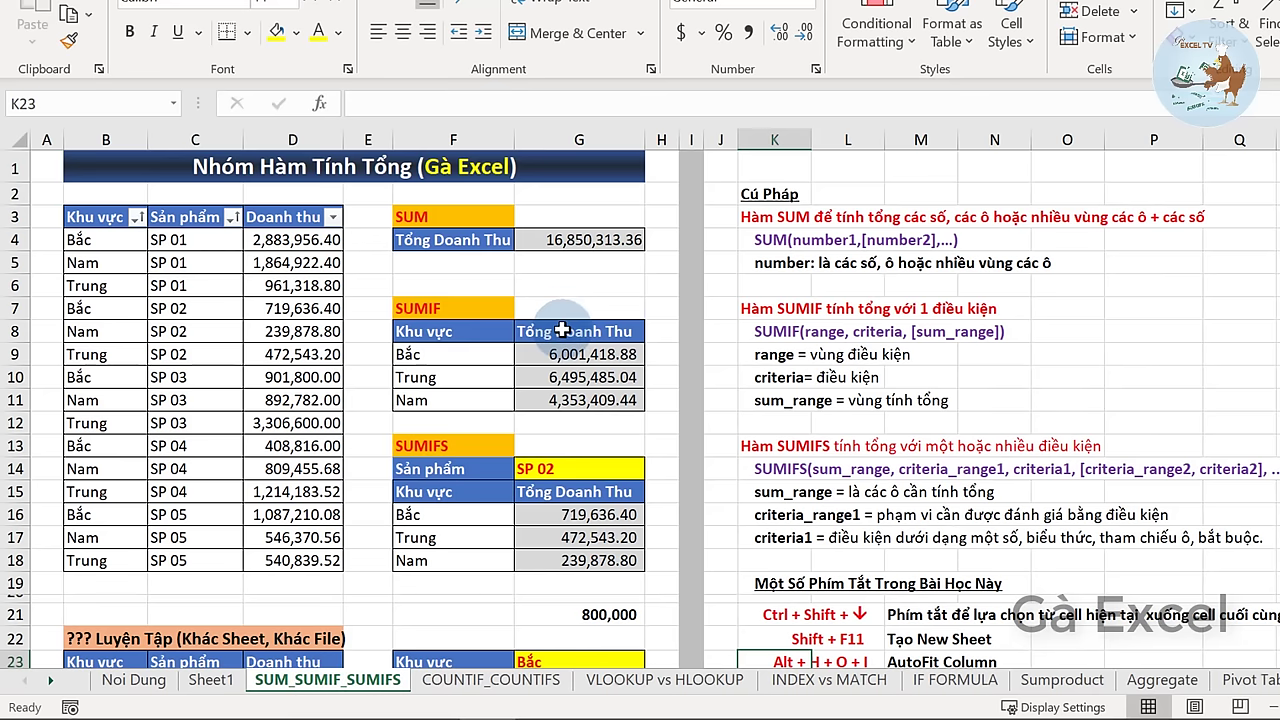
{"action": "left_click", "coordinate": [570, 377]}
{"action": "left_click", "coordinate": [210, 679]}
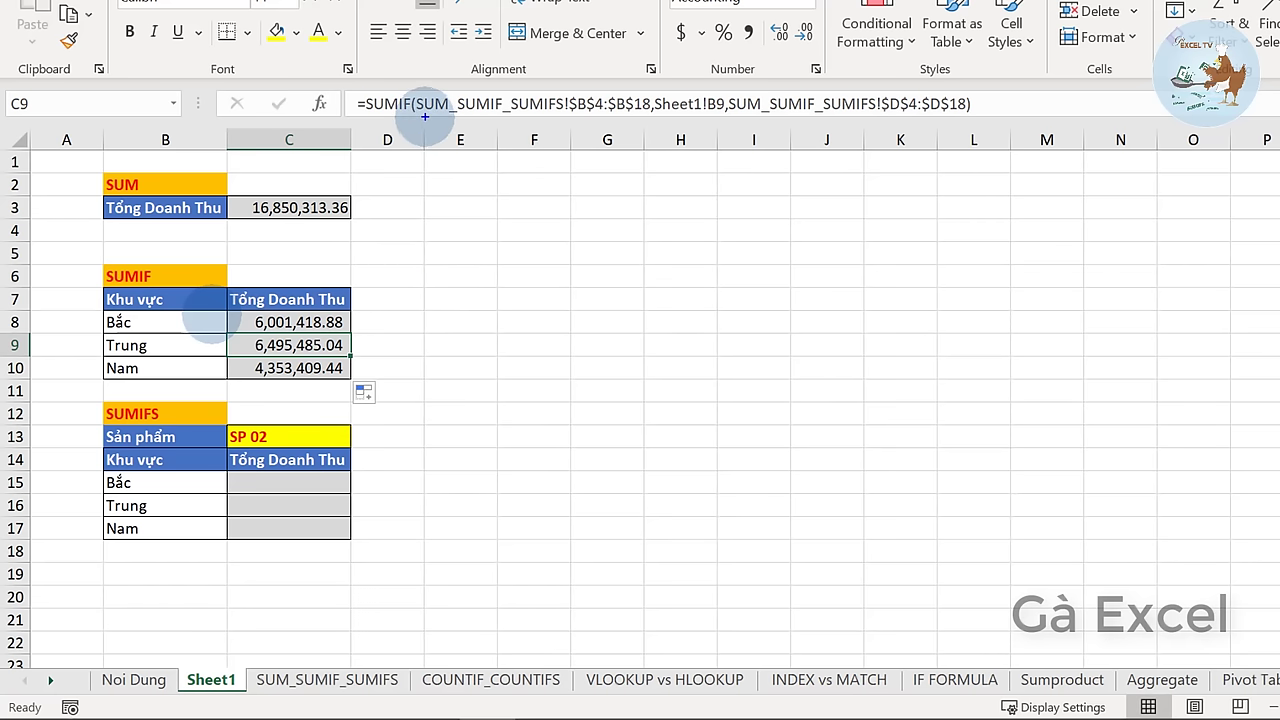
{"action": "left_click_drag", "start_coordinate": [440, 118], "coordinate": [550, 120]}
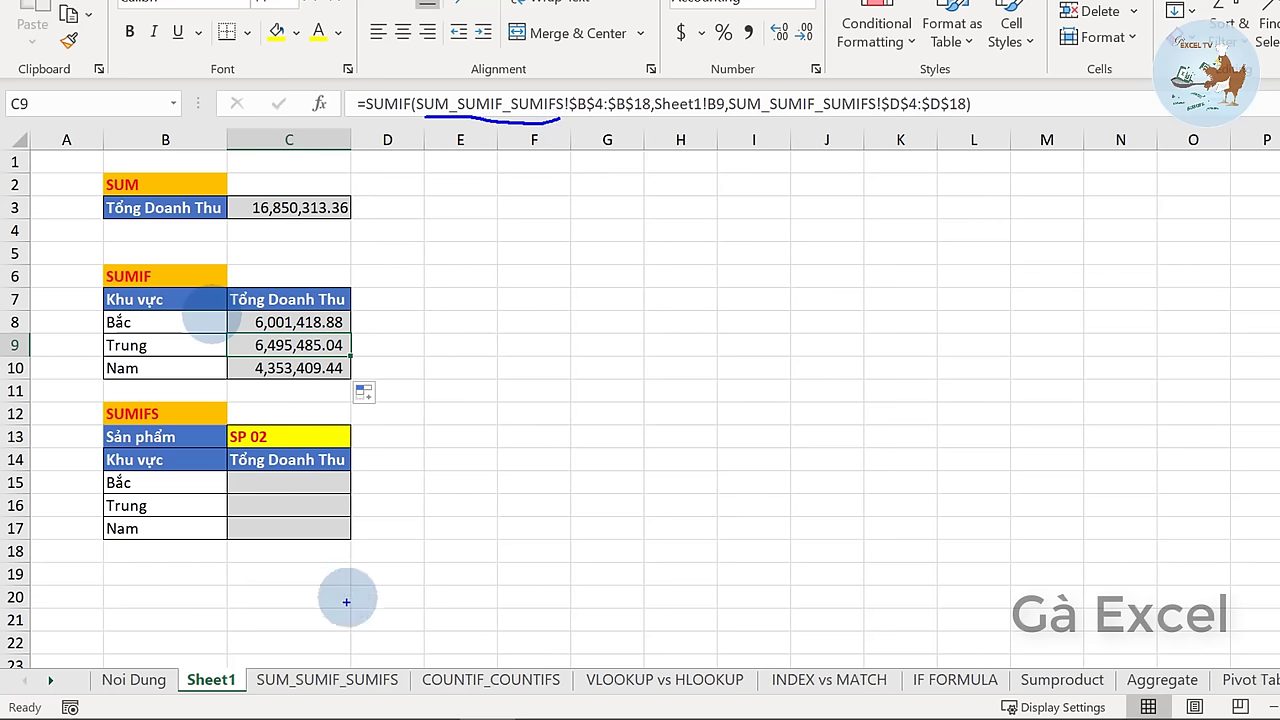
{"action": "mouse_move", "coordinate": [373, 648]}
{"action": "left_mouse_down"}
{"action": "mouse_move", "coordinate": [290, 645]}
{"action": "mouse_move", "coordinate": [262, 690]}
{"action": "mouse_move", "coordinate": [390, 702]}
{"action": "mouse_move", "coordinate": [408, 652]}
{"action": "left_mouse_up"}
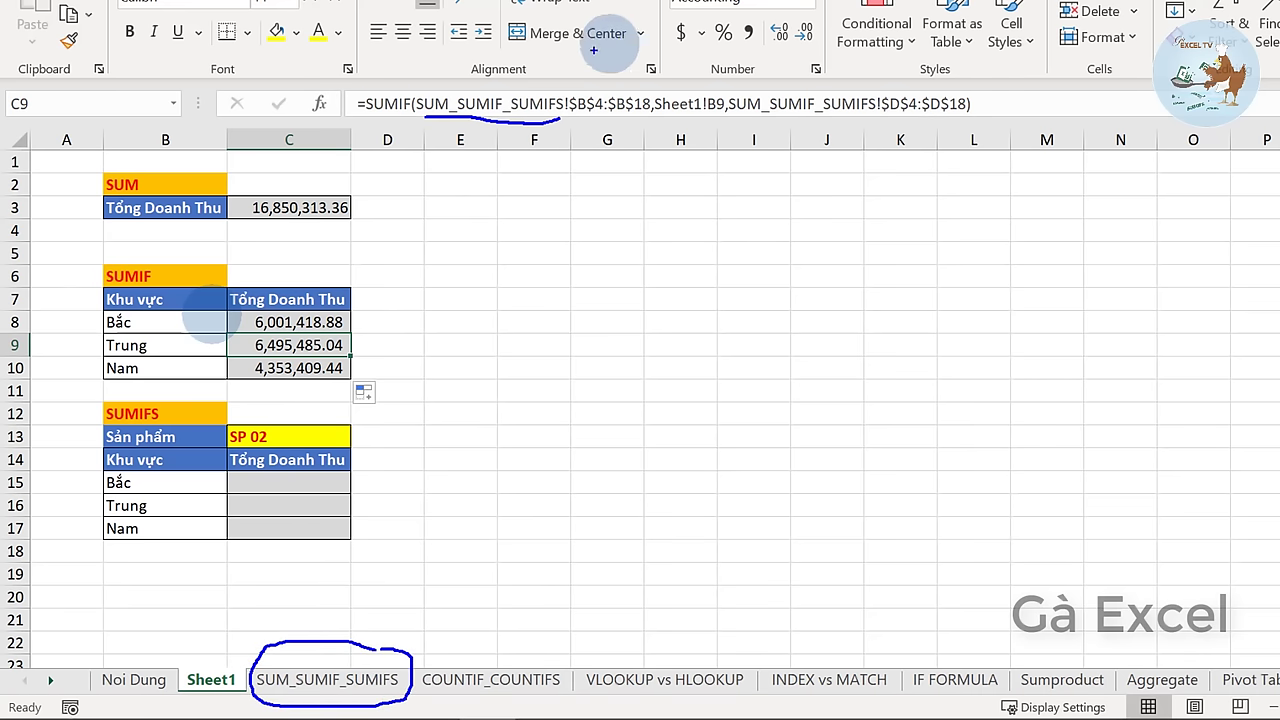
{"action": "left_click_drag", "start_coordinate": [420, 117], "coordinate": [630, 118]}
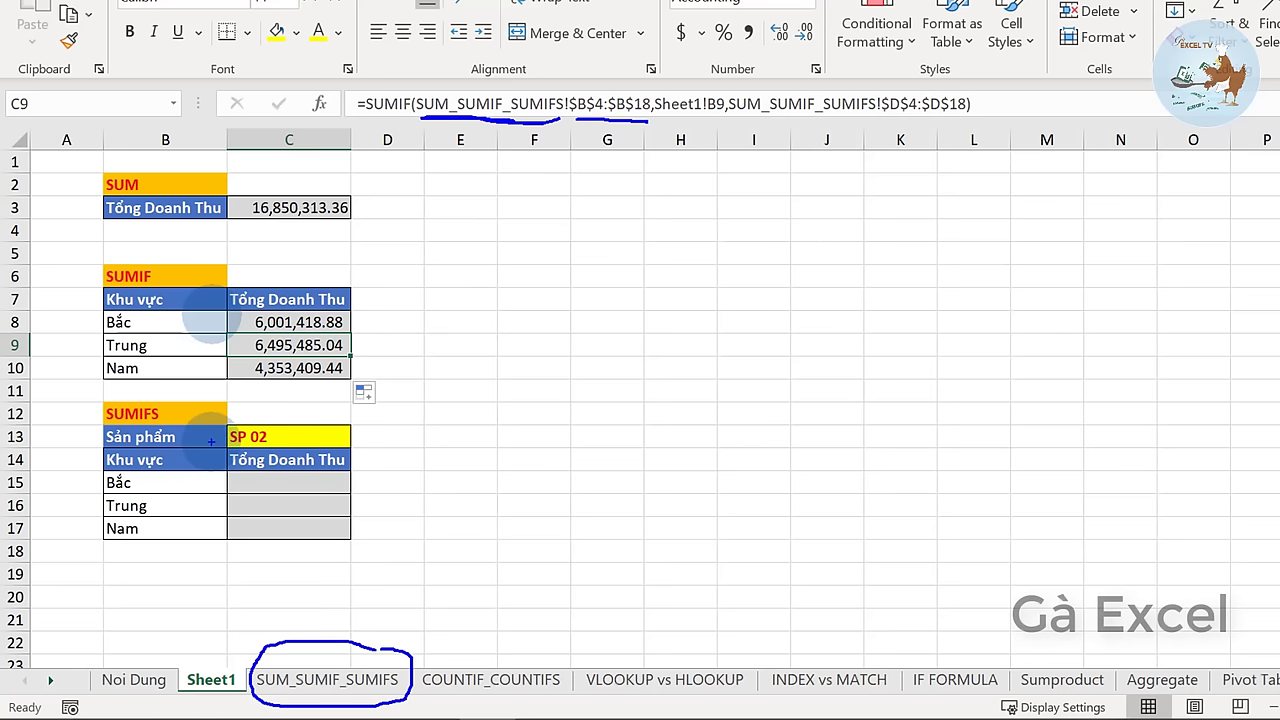
{"action": "key", "text": "Escape"}
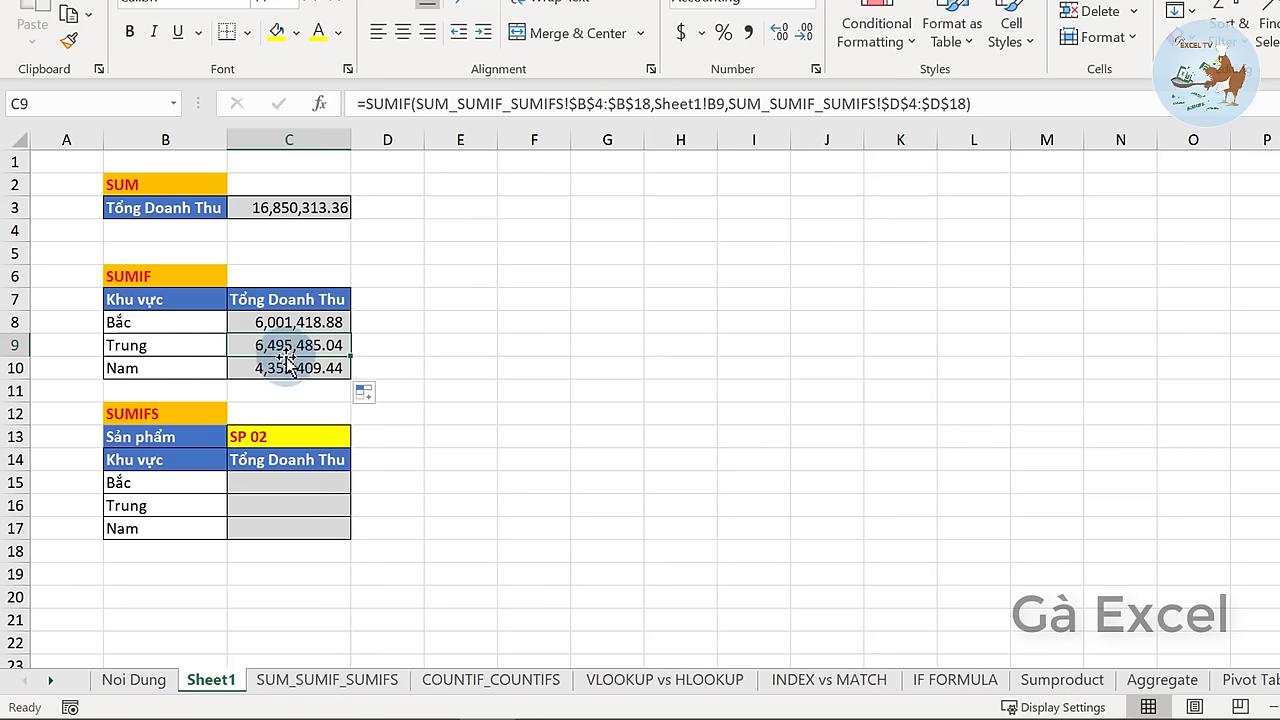
{"action": "left_click", "coordinate": [287, 482]}
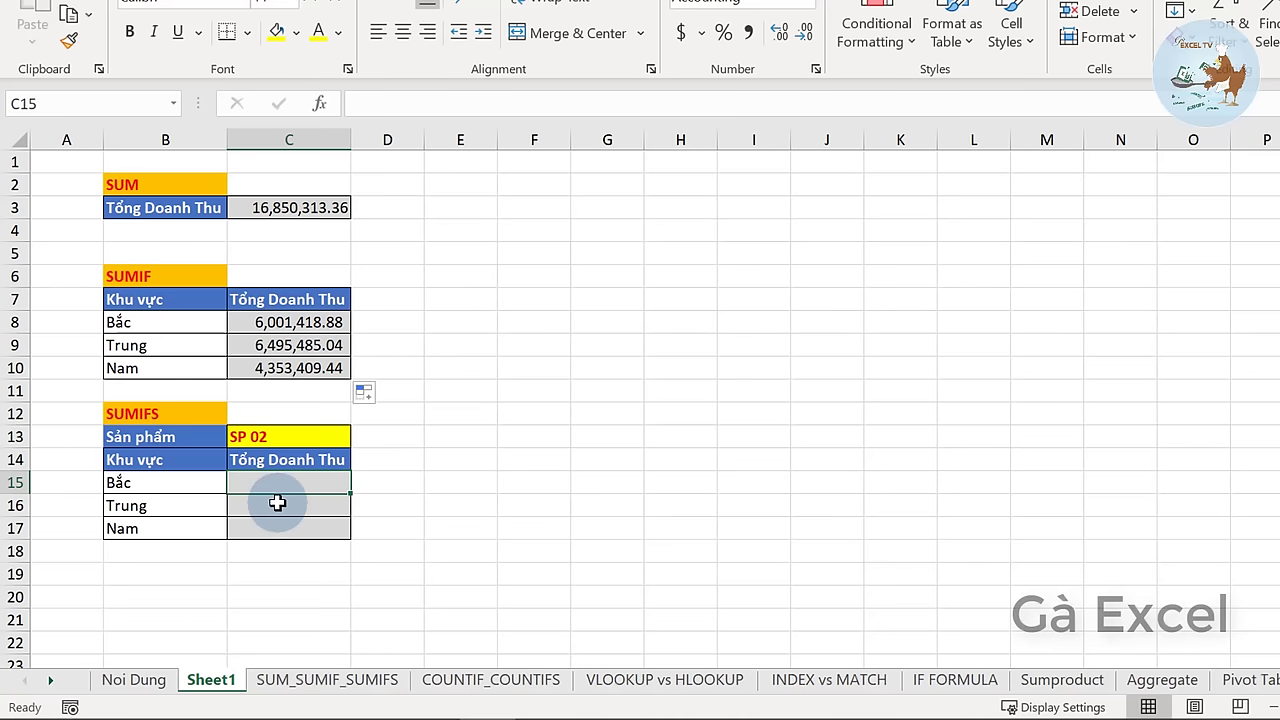
{"action": "left_click", "coordinate": [302, 322]}
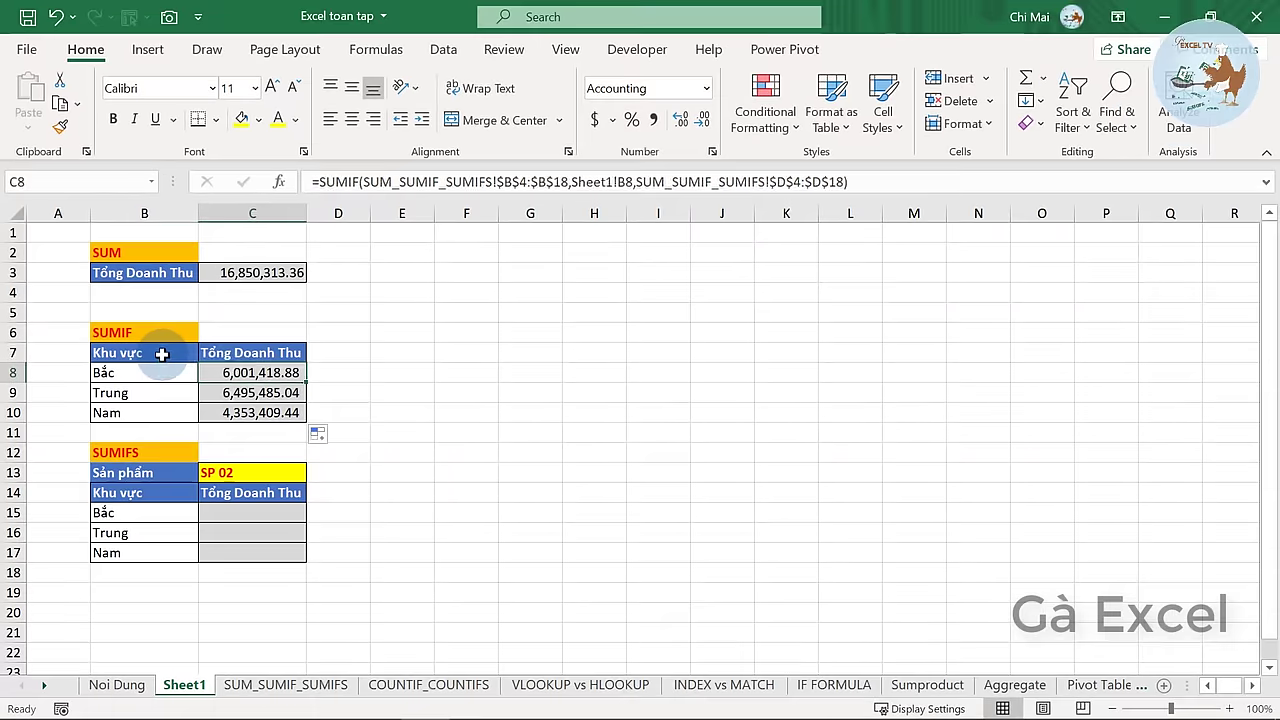
- Copy the SUMIF table B6:C10 from Sheet1
{"action": "left_click_drag", "start_coordinate": [182, 329], "coordinate": [240, 413]}
{"action": "right_click", "coordinate": [229, 371]}
{"action": "left_click", "coordinate": [300, 160]}
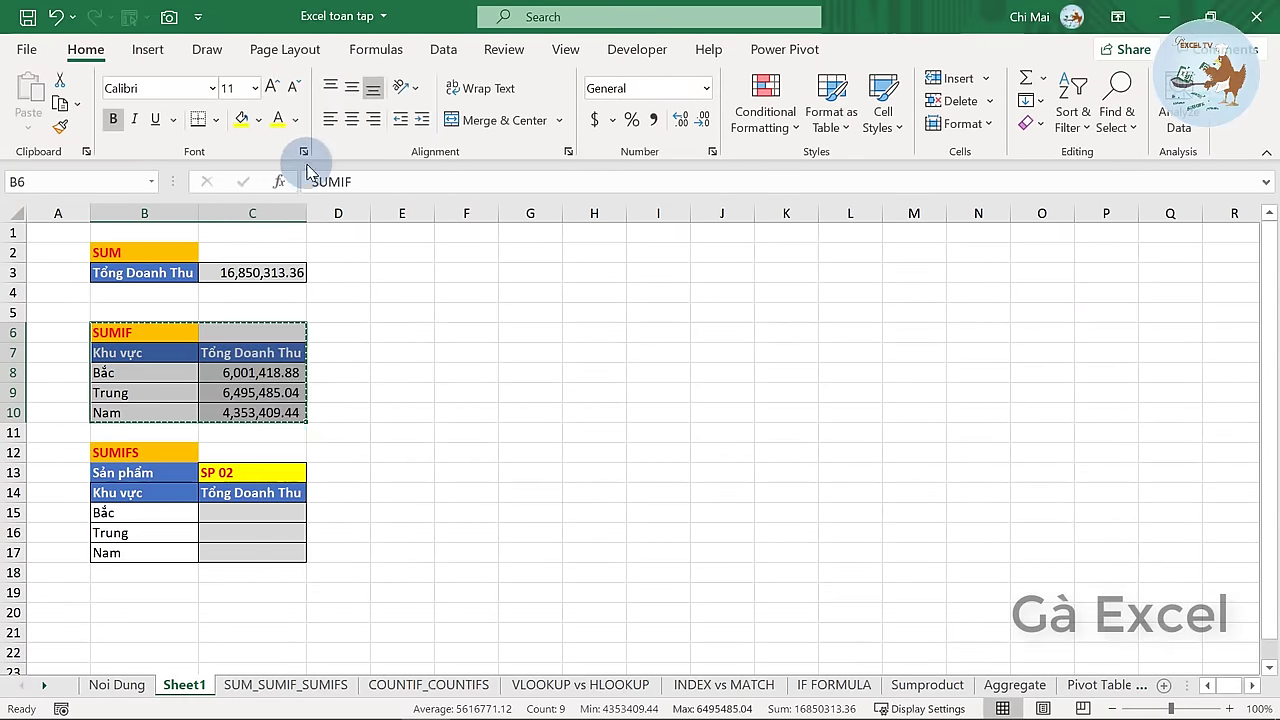
- Create a new blank workbook, Book1
{"action": "left_click", "coordinate": [26, 49]}
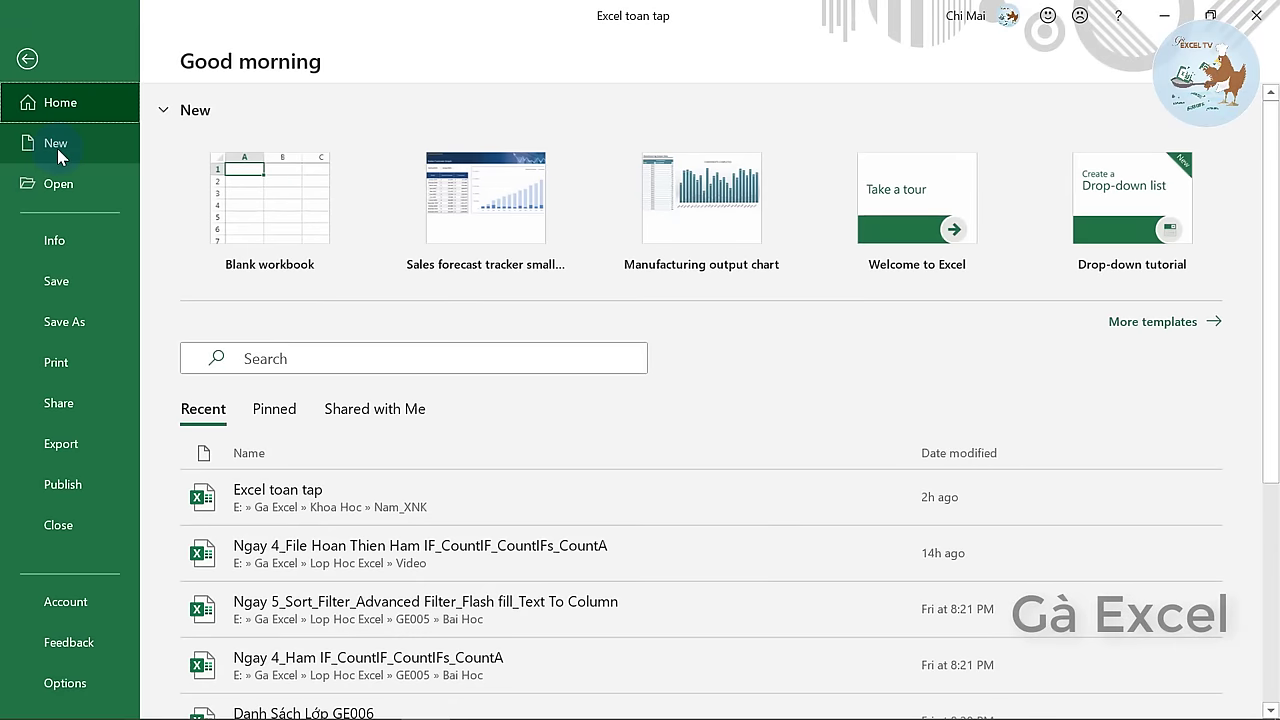
{"action": "left_click", "coordinate": [57, 148]}
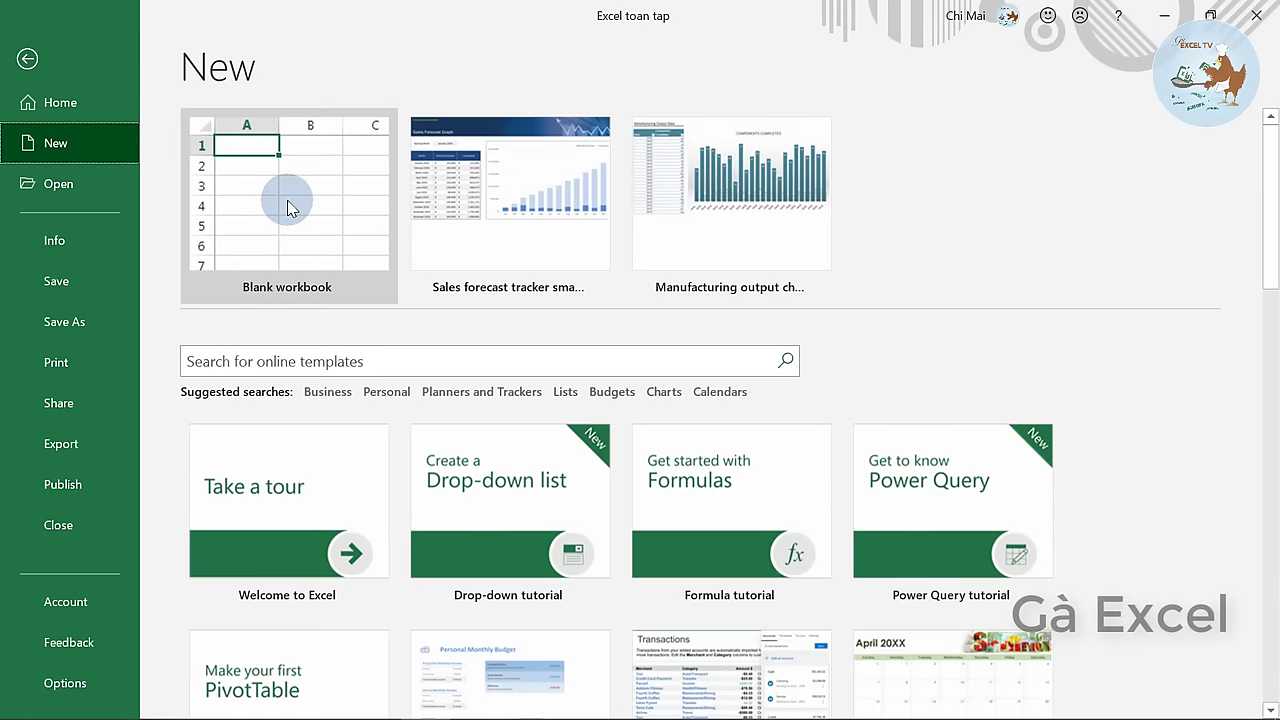
{"action": "left_click", "coordinate": [295, 208]}
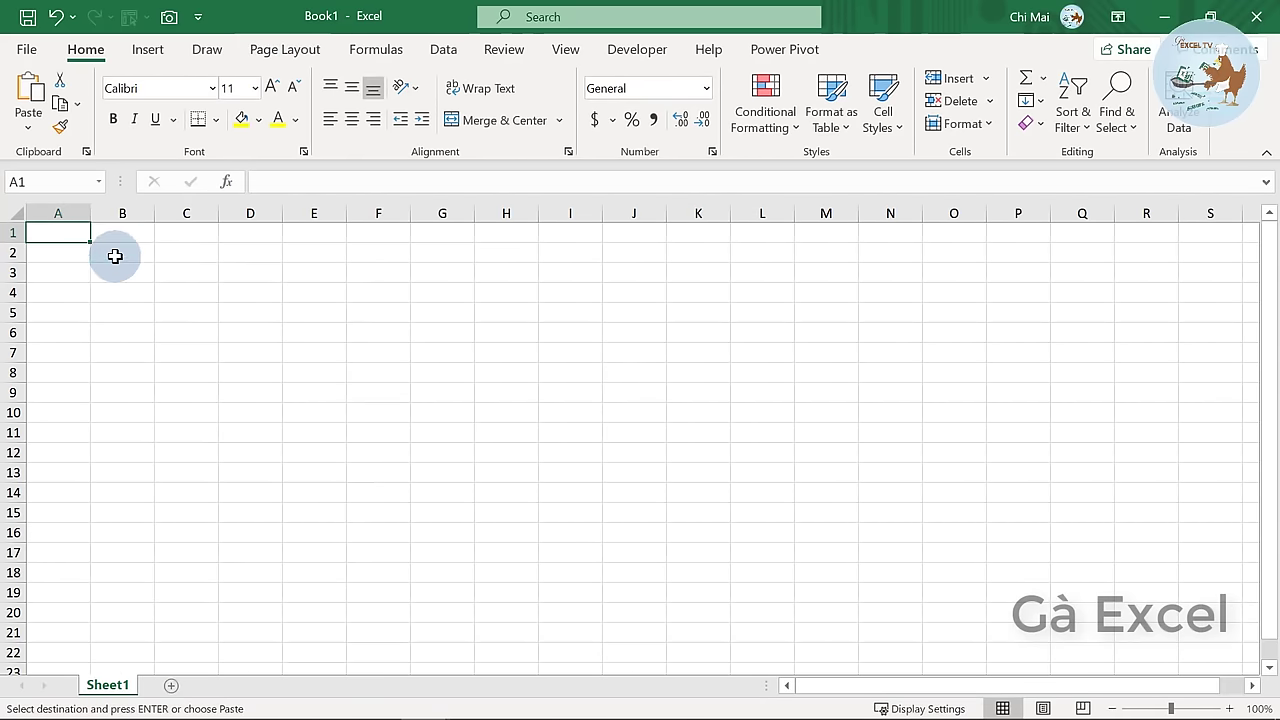
- Paste the SUMIF table at B2, clear totals C4:C6, widen column C, and begin =SUMIFS in C4
{"action": "left_click", "coordinate": [114, 254]}
{"action": "key", "text": "ctrl+v"}
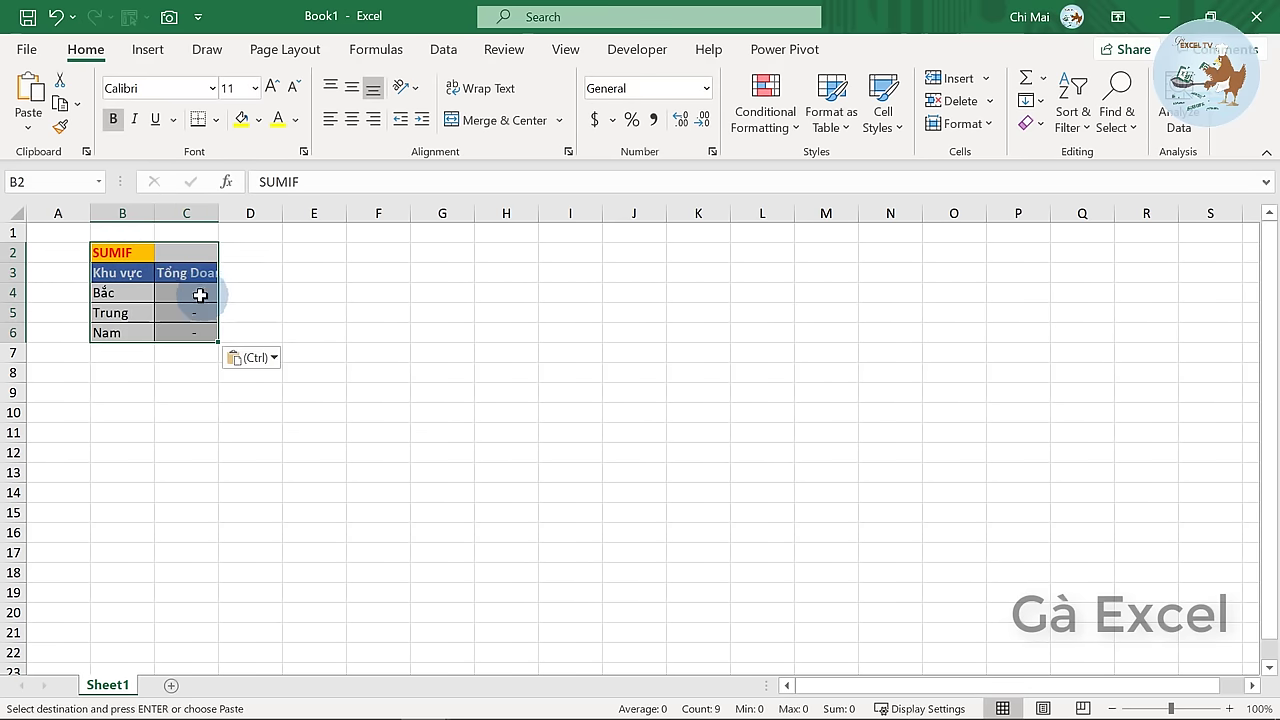
{"action": "left_click_drag", "start_coordinate": [196, 293], "coordinate": [201, 322]}
{"action": "key", "text": "Delete"}
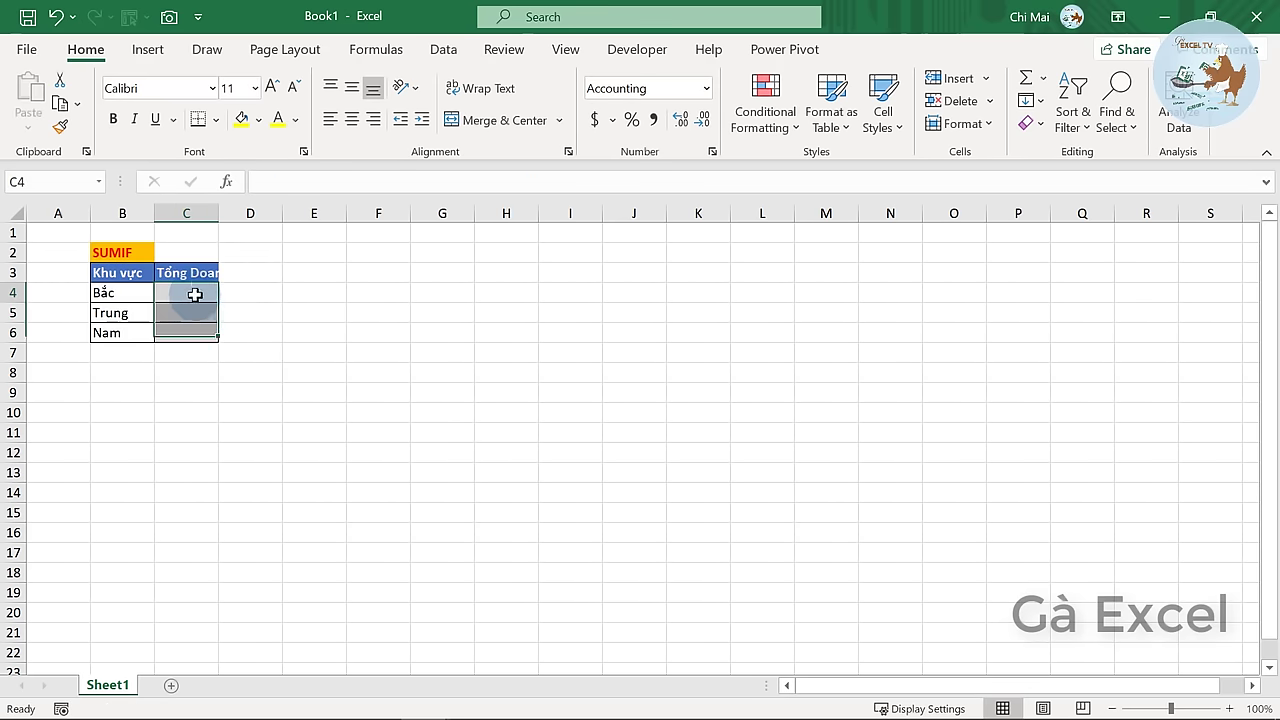
{"action": "double_click", "coordinate": [219, 210]}
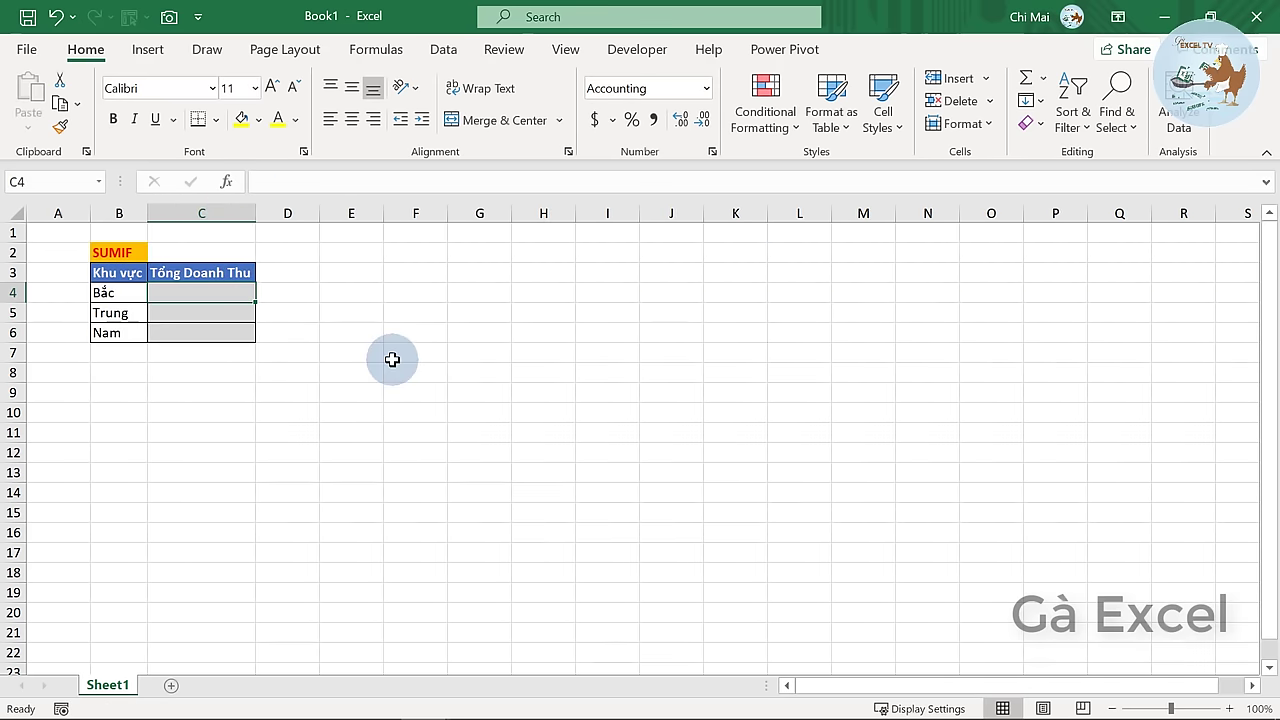
{"action": "type", "text": "="}
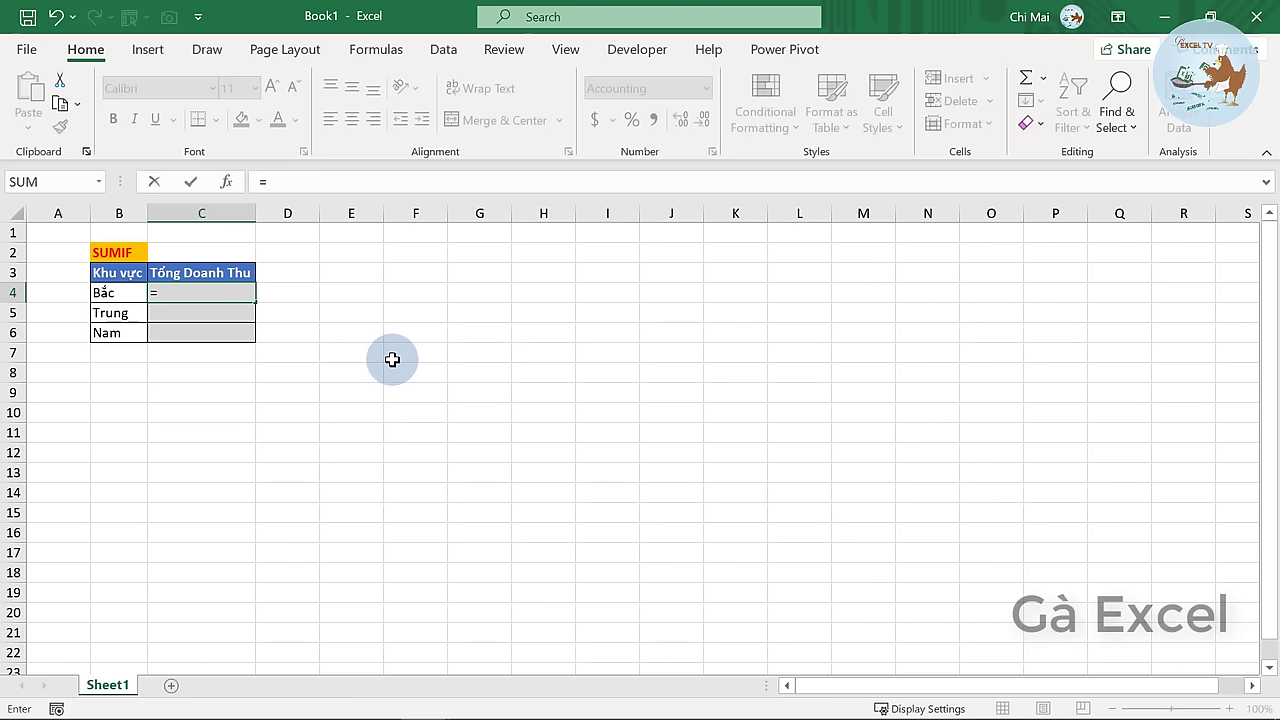
{"action": "type", "text": "sumif"}
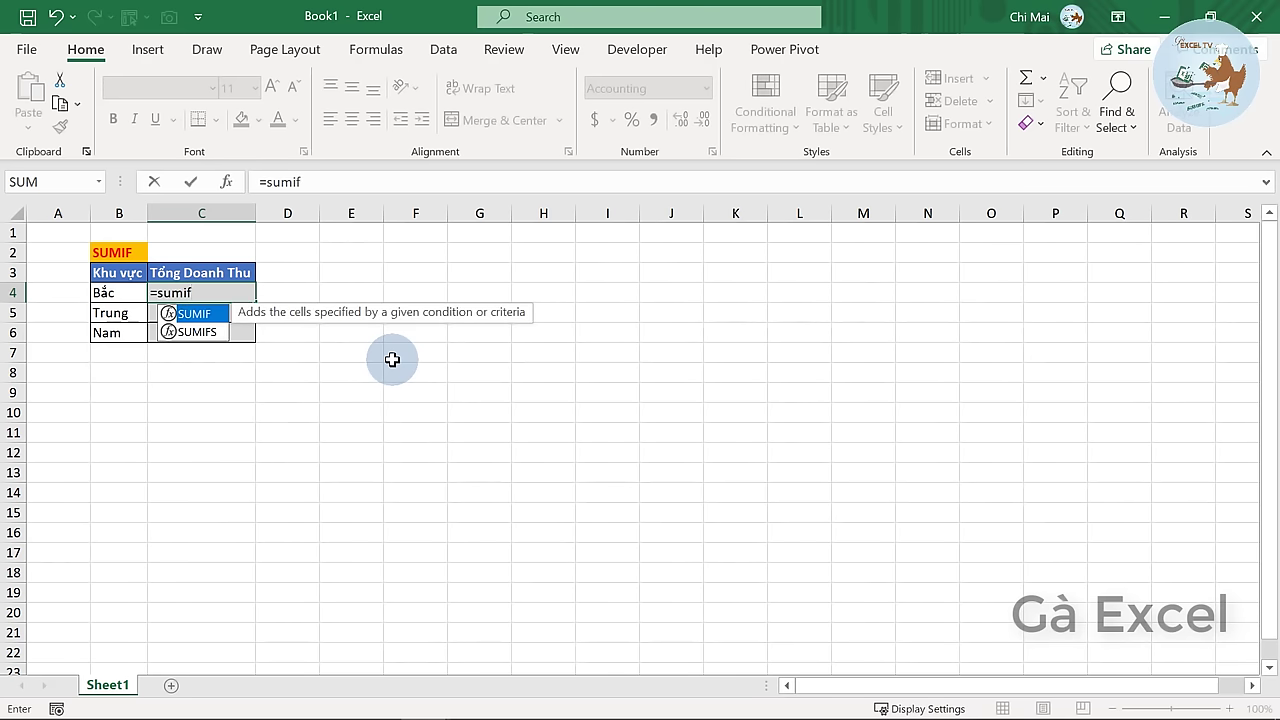
{"action": "type", "text": "s"}
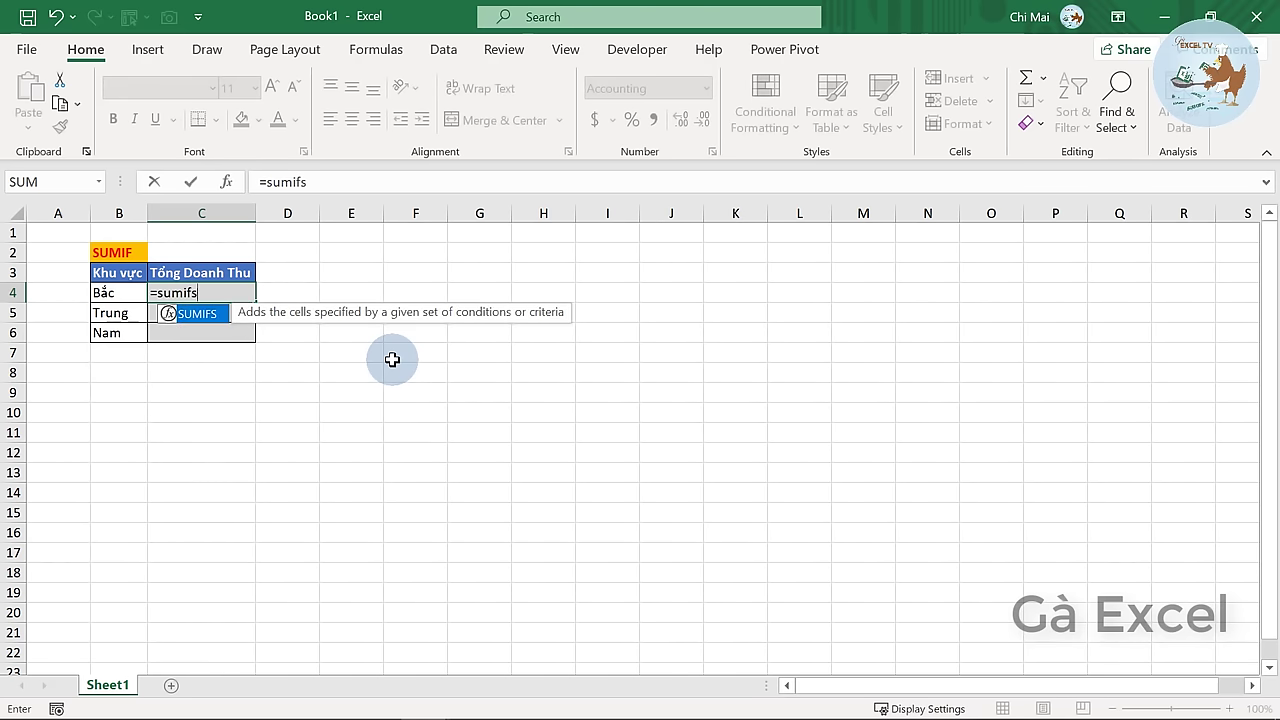
{"action": "key", "text": "Tab"}
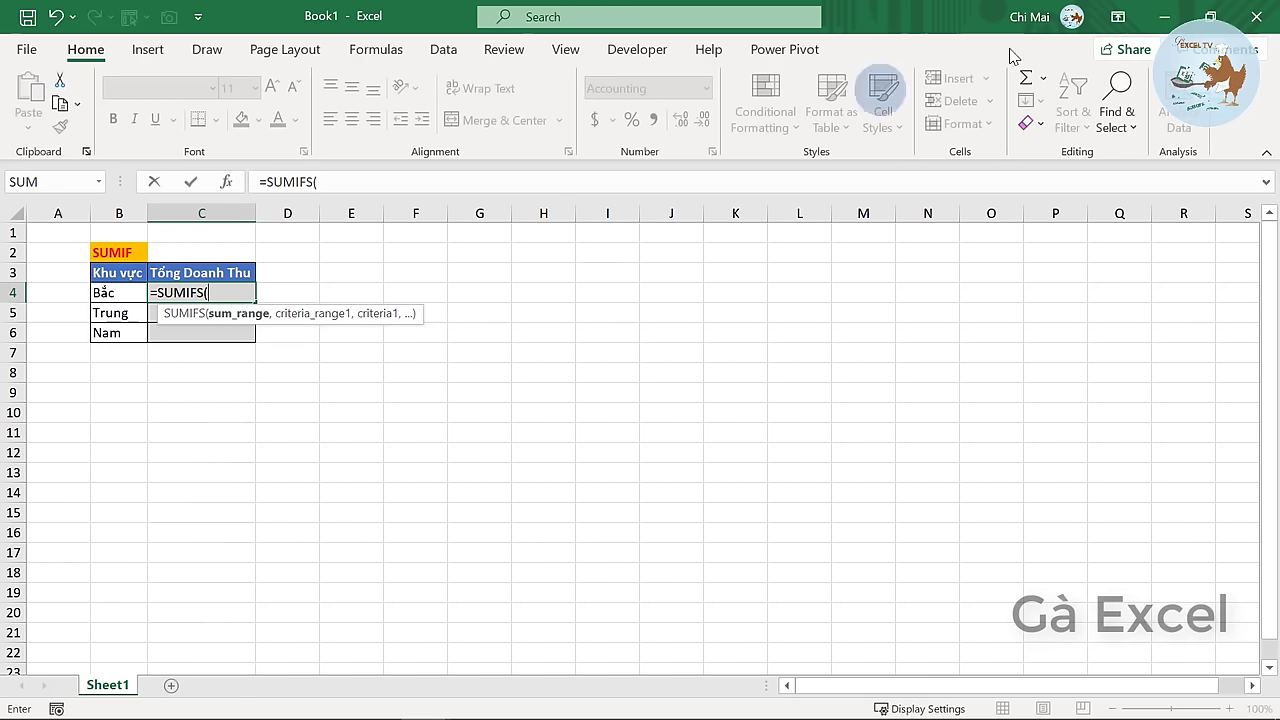
- Set the sum range to D4:D18 on Excel toan tap's SUM_SUMIF_SUMIFS sheet
{"action": "left_click", "coordinate": [1164, 17]}
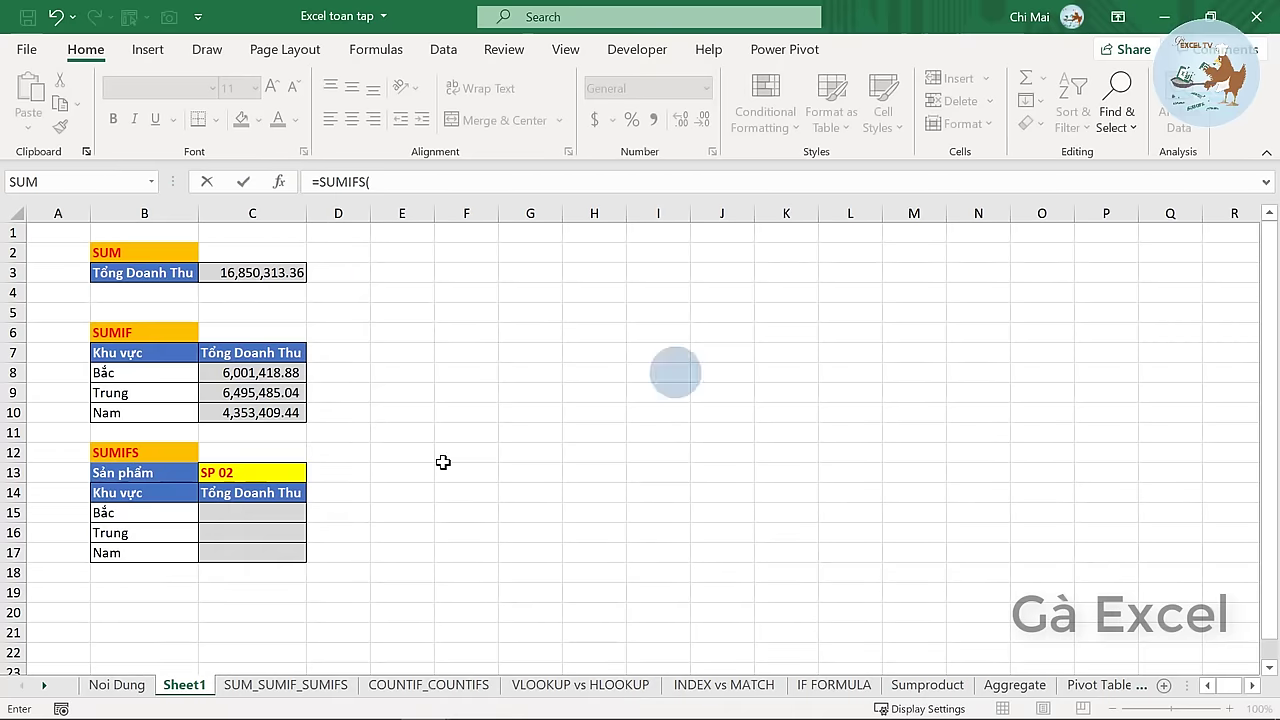
{"action": "left_click", "coordinate": [300, 685]}
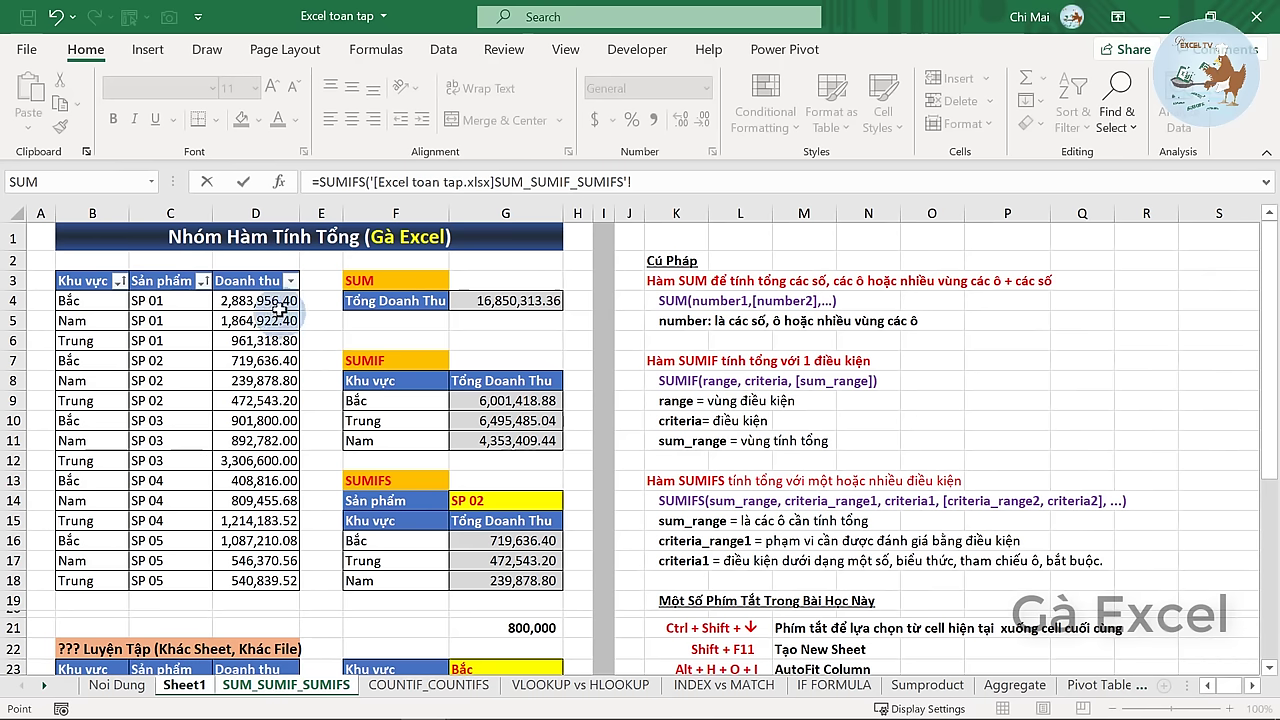
{"action": "left_click_drag", "start_coordinate": [270, 300], "coordinate": [247, 582]}
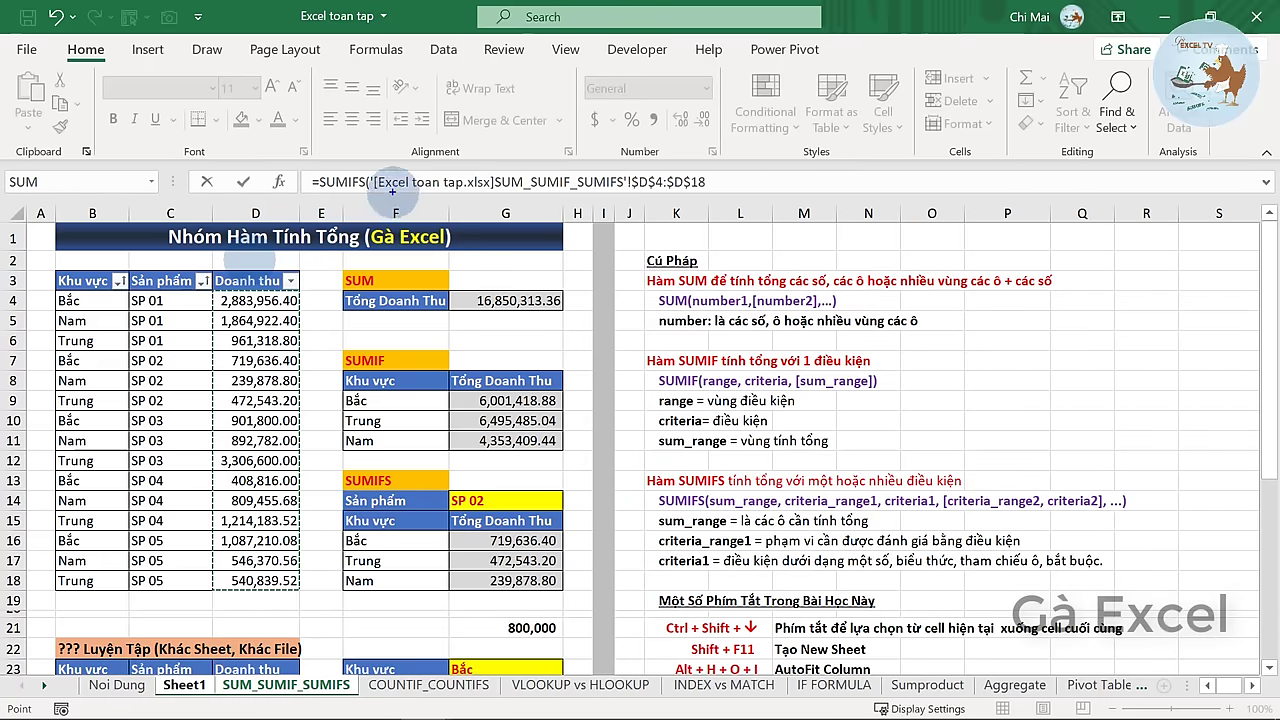
{"action": "left_click_drag", "start_coordinate": [380, 192], "coordinate": [467, 197]}
{"action": "mouse_move", "coordinate": [286, 22]}
{"action": "left_mouse_down"}
{"action": "mouse_move", "coordinate": [350, 48]}
{"action": "mouse_move", "coordinate": [383, 16]}
{"action": "left_mouse_up"}
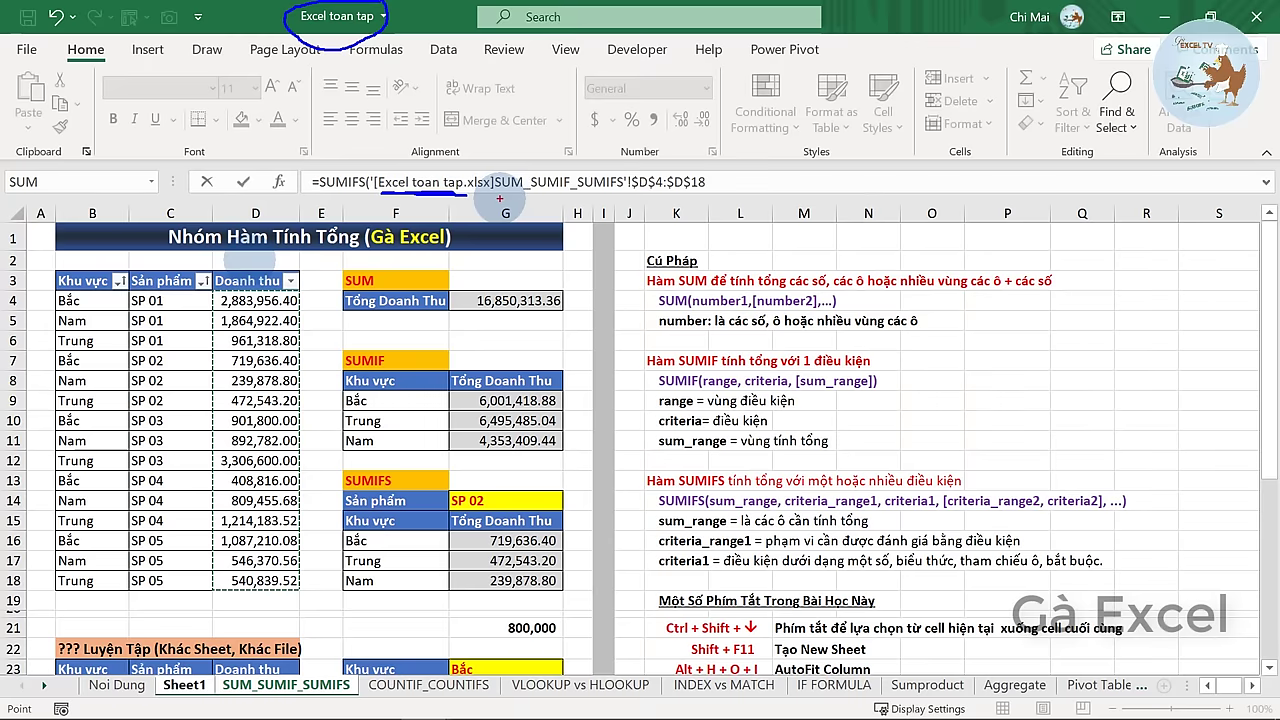
{"action": "left_click_drag", "start_coordinate": [500, 198], "coordinate": [622, 205]}
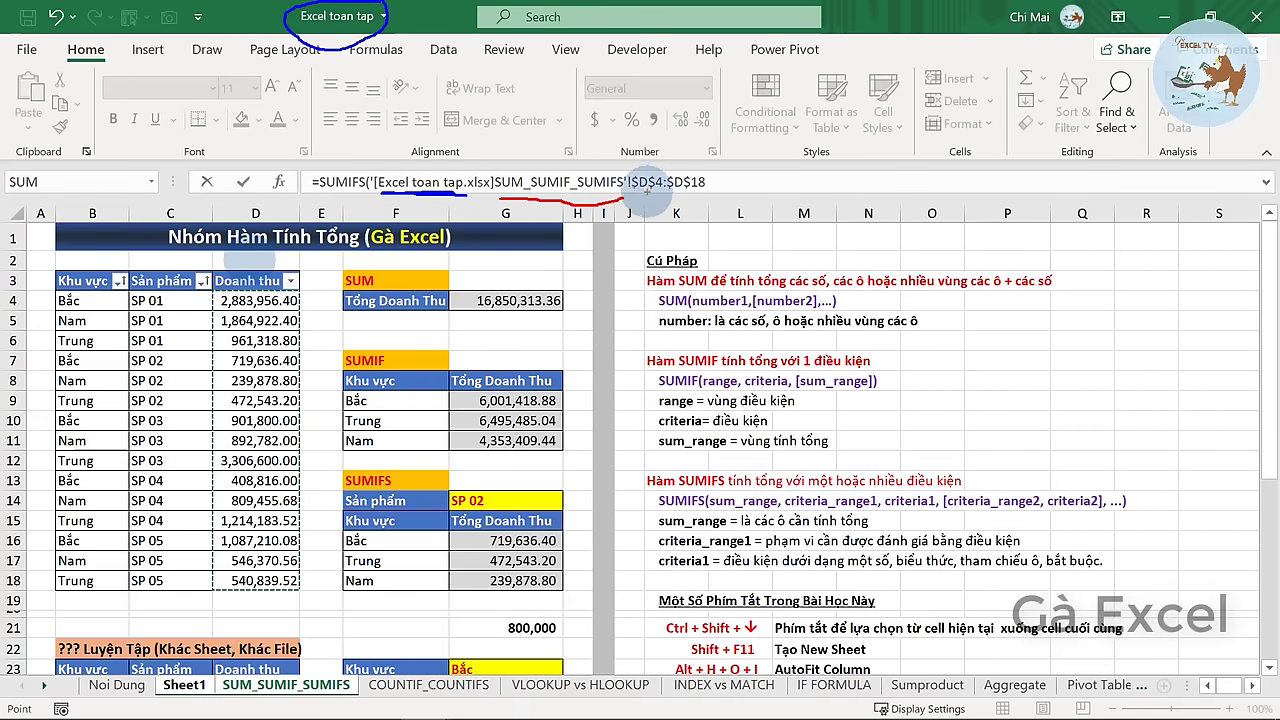
{"action": "left_click_drag", "start_coordinate": [637, 196], "coordinate": [703, 197]}
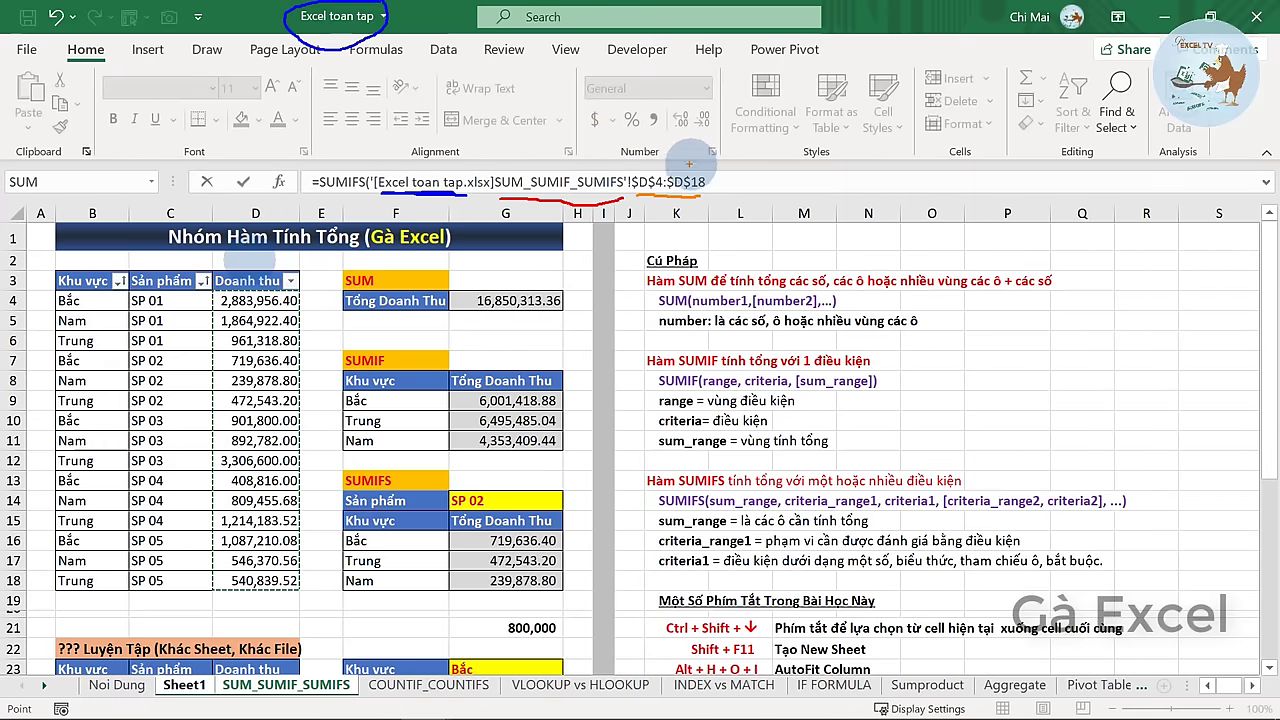
{"action": "mouse_move", "coordinate": [686, 158]}
{"action": "left_mouse_down"}
{"action": "mouse_move", "coordinate": [697, 203]}
{"action": "mouse_move", "coordinate": [722, 178]}
{"action": "mouse_move", "coordinate": [705, 150]}
{"action": "mouse_move", "coordinate": [665, 152]}
{"action": "mouse_move", "coordinate": [648, 180]}
{"action": "left_mouse_up"}
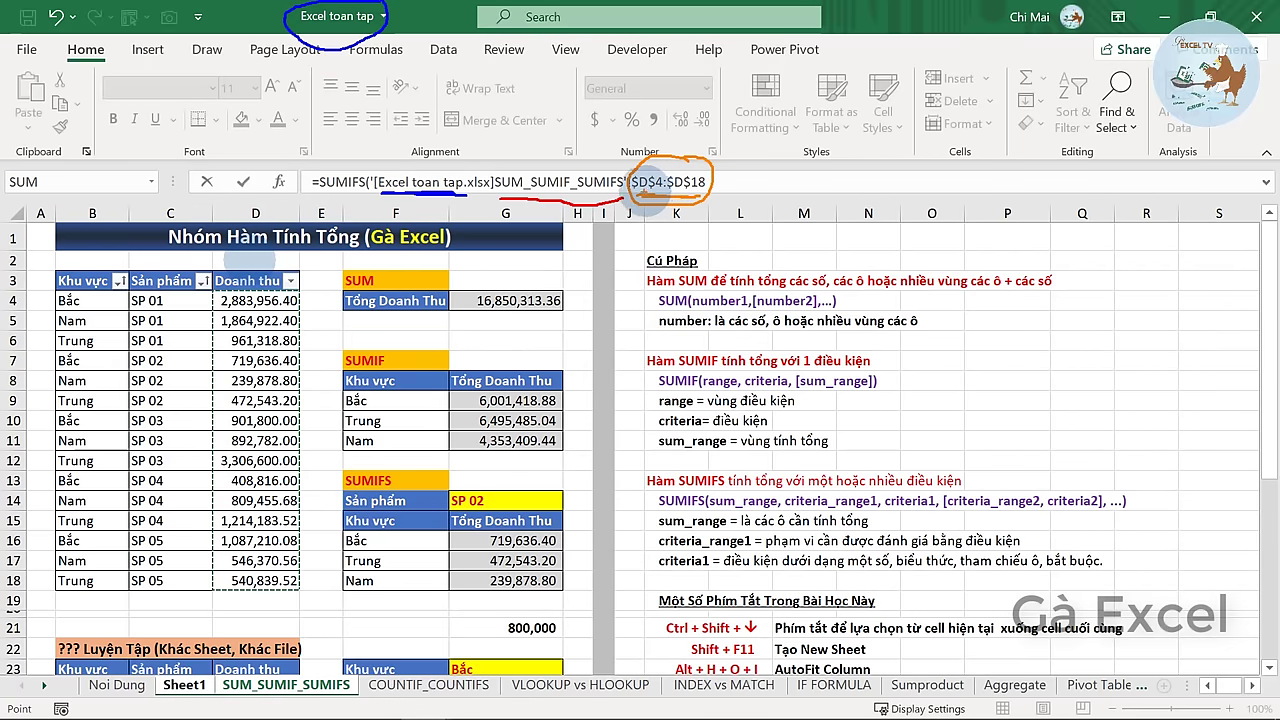
{"action": "left_click_drag", "start_coordinate": [676, 190], "coordinate": [693, 192]}
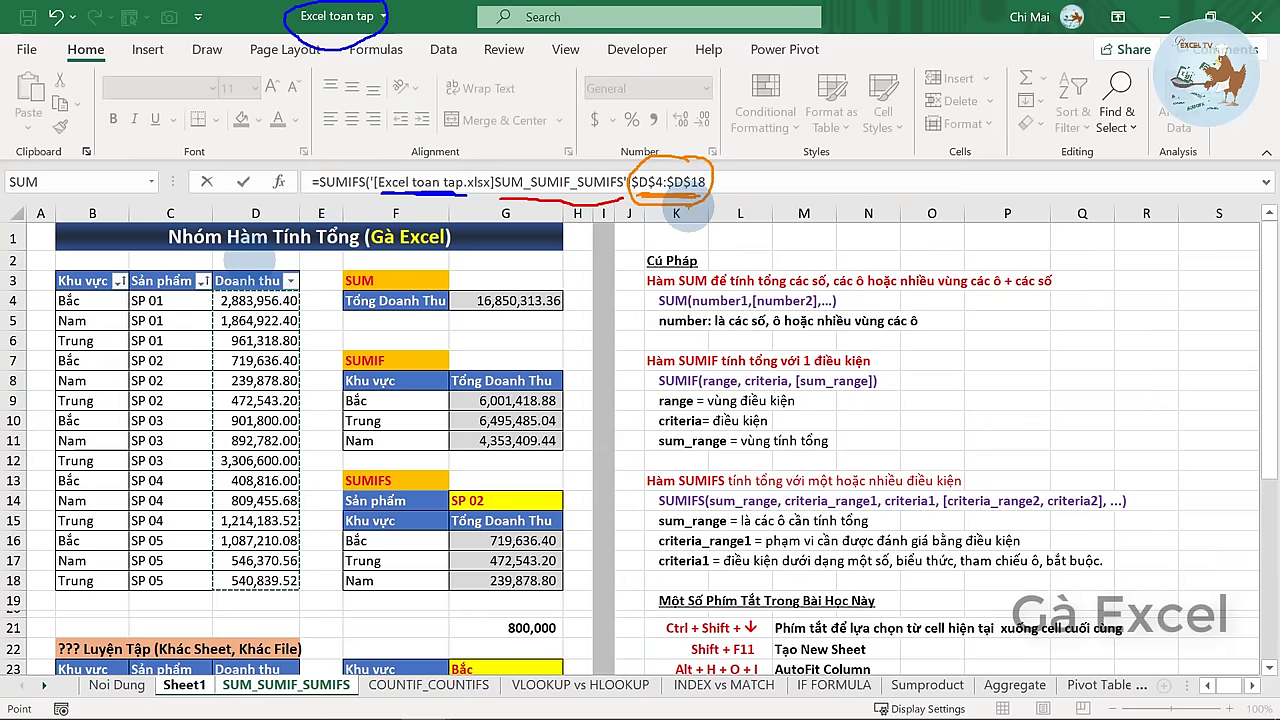
{"action": "key", "text": "Escape"}
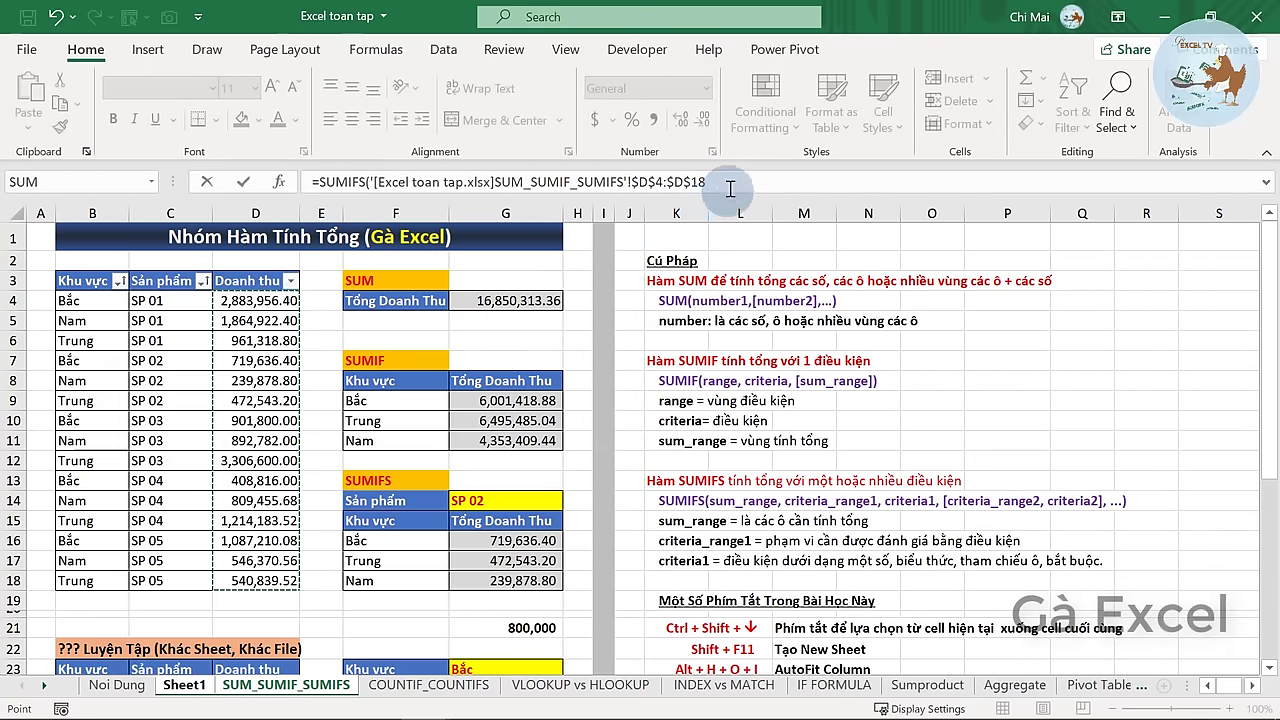
{"action": "type", "text": ","}
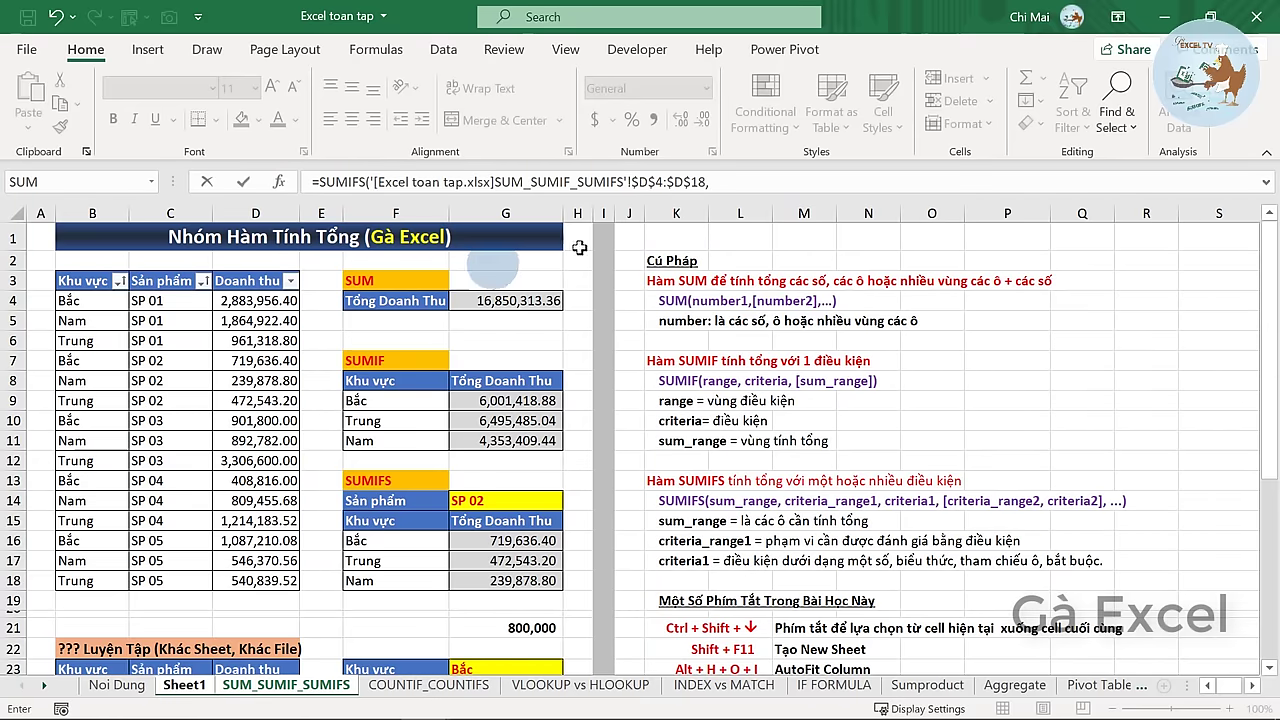
- Add B4:B18 from that sheet as the first criteria range
{"action": "left_click_drag", "start_coordinate": [91, 300], "coordinate": [75, 580]}
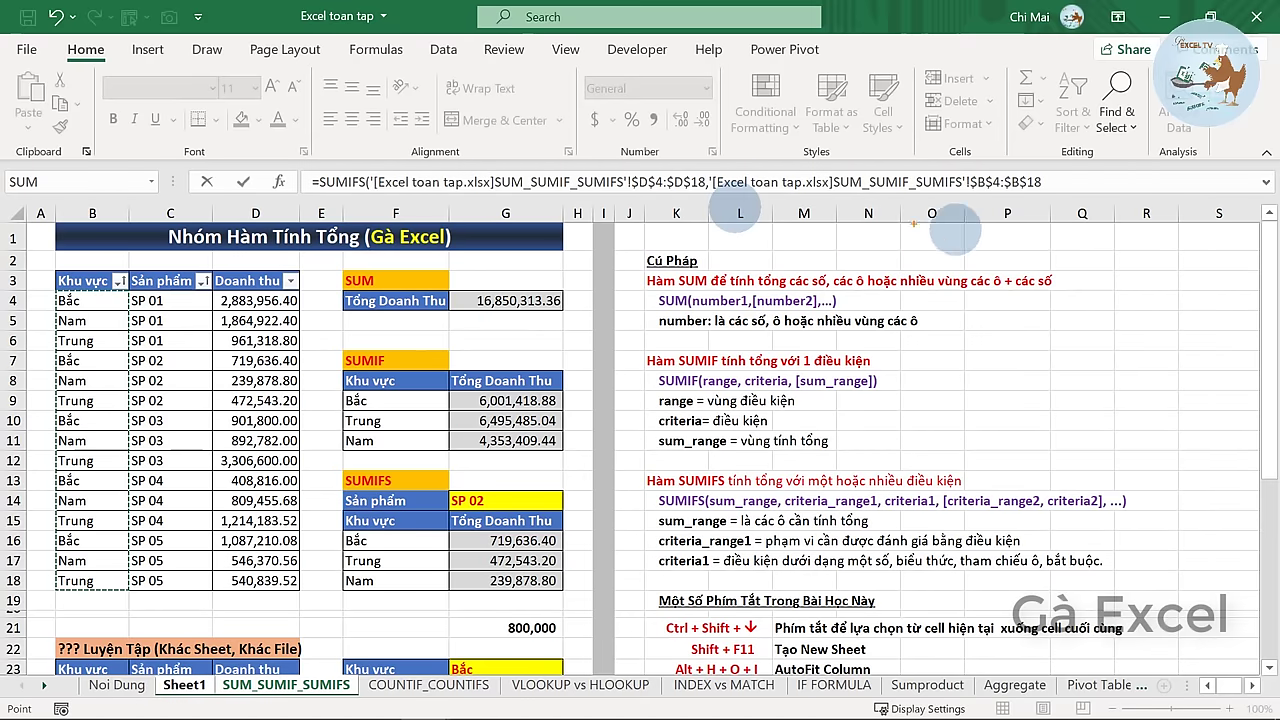
{"action": "mouse_move", "coordinate": [720, 199]}
{"action": "left_mouse_down"}
{"action": "mouse_move", "coordinate": [1040, 198]}
{"action": "mouse_move", "coordinate": [966, 194]}
{"action": "left_mouse_up"}
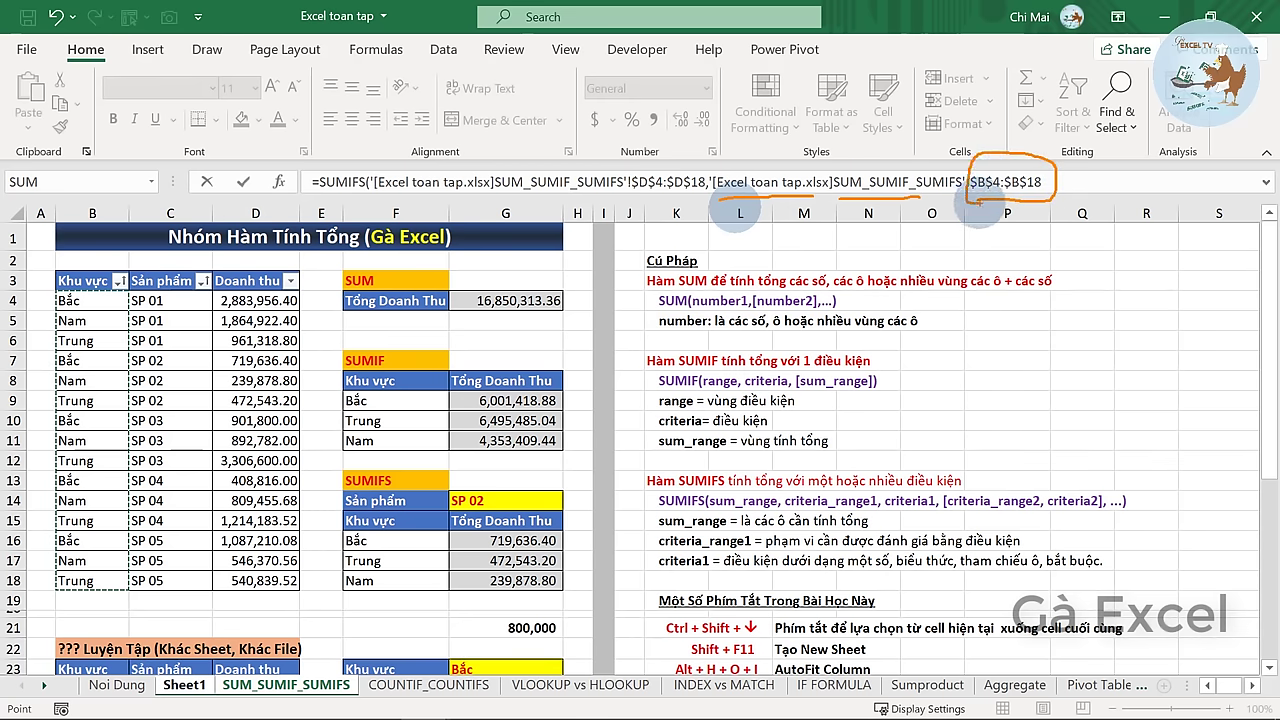
{"action": "type", "text": ","}
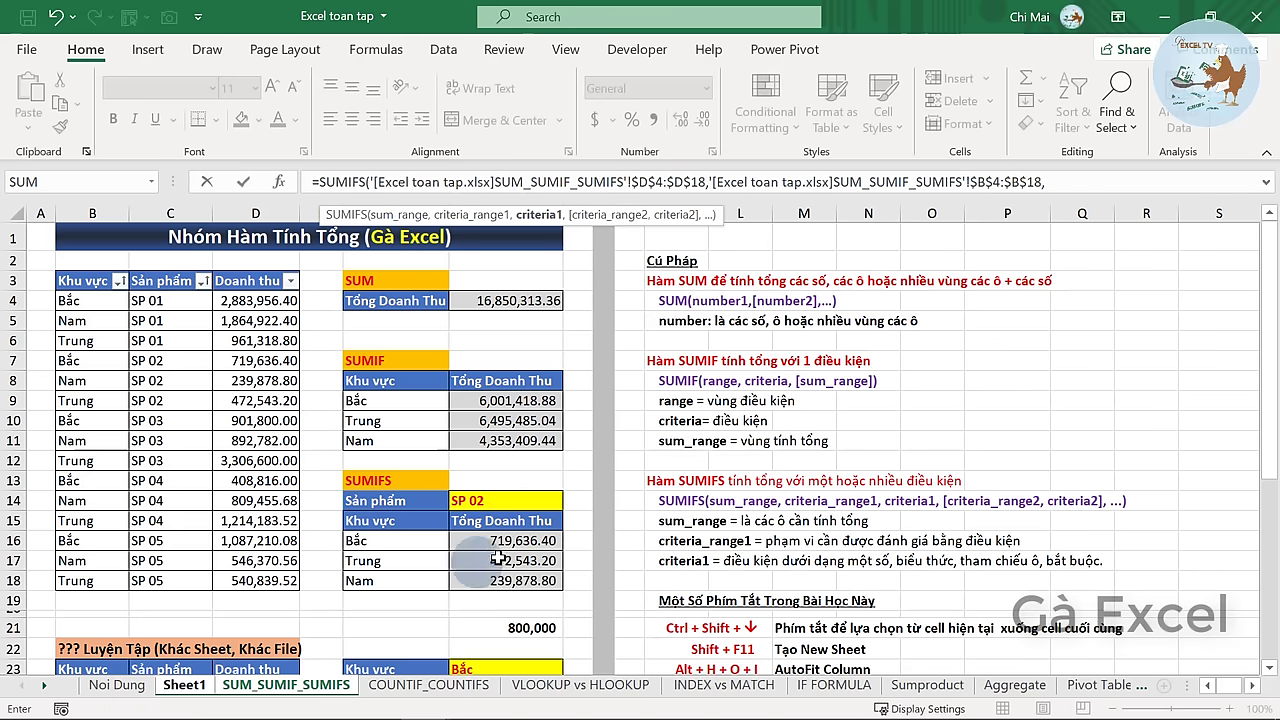
{"action": "mouse_move", "coordinate": [421, 700]}
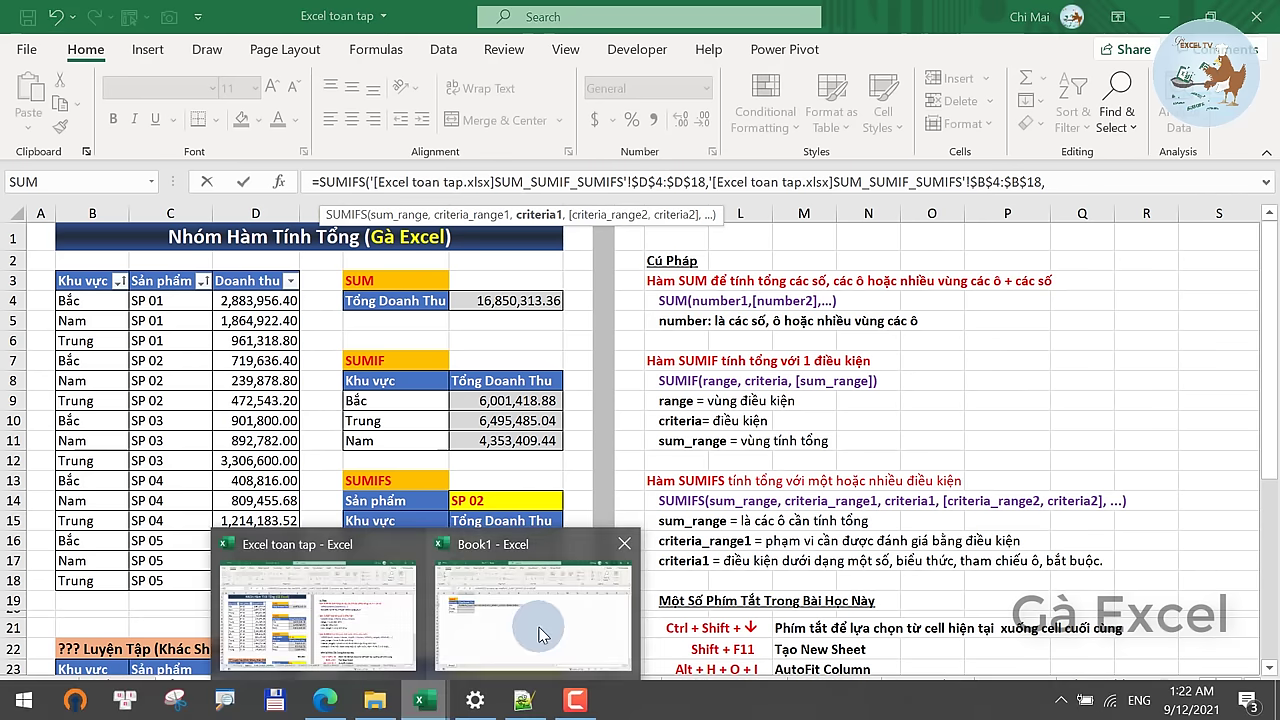
- In Book1, finish the SUMIFS with B4 as criterion and fill it down C4:C6
{"action": "left_click", "coordinate": [533, 610]}
{"action": "left_click", "coordinate": [108, 295]}
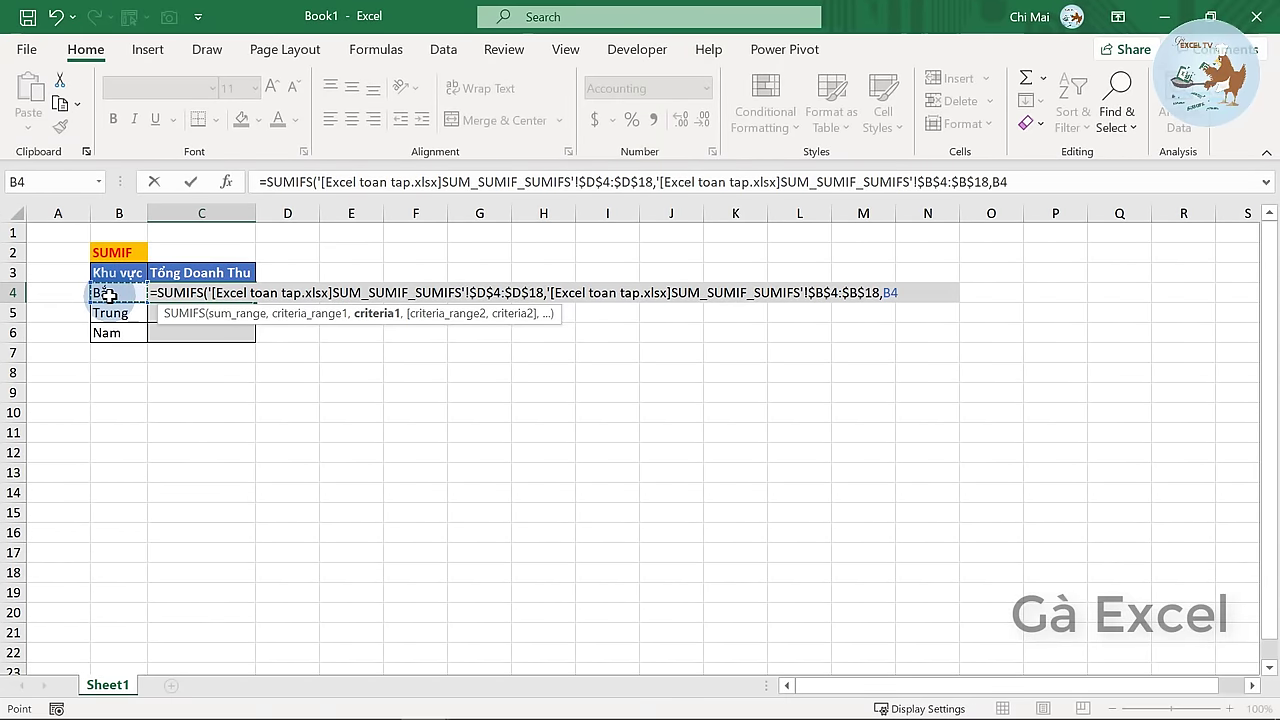
{"action": "key", "text": "Return"}
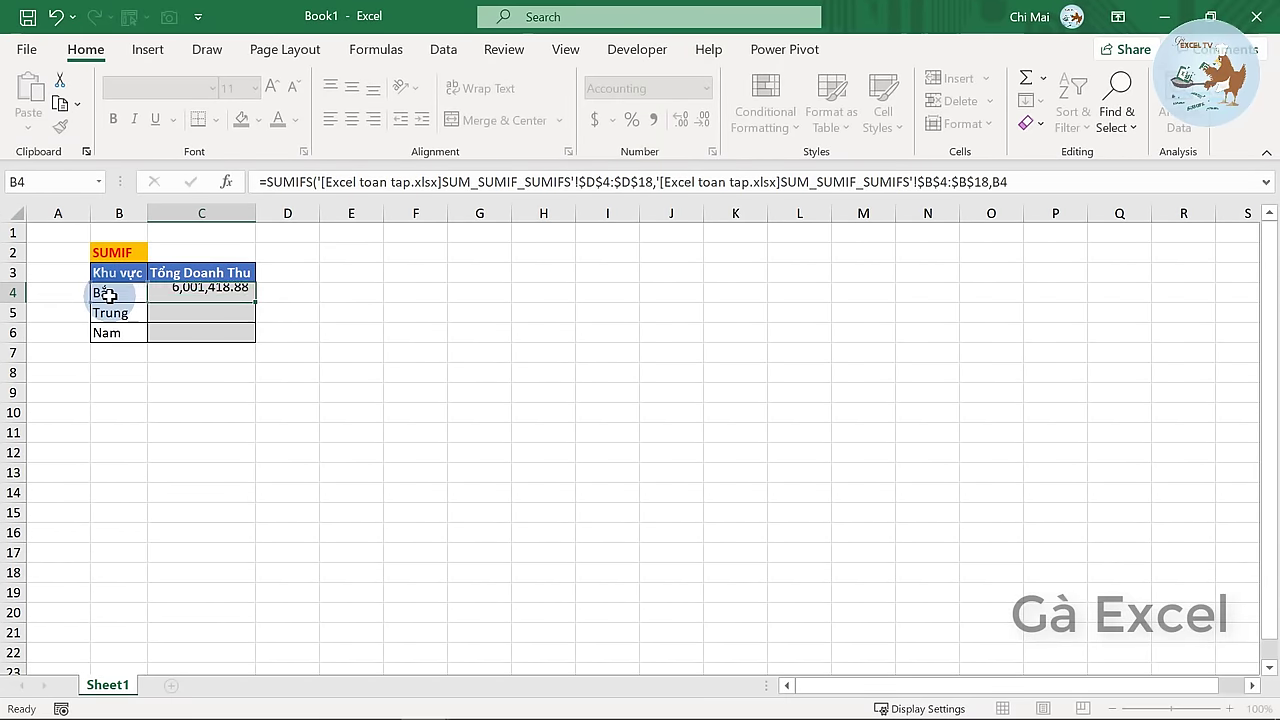
{"action": "left_click", "coordinate": [209, 290]}
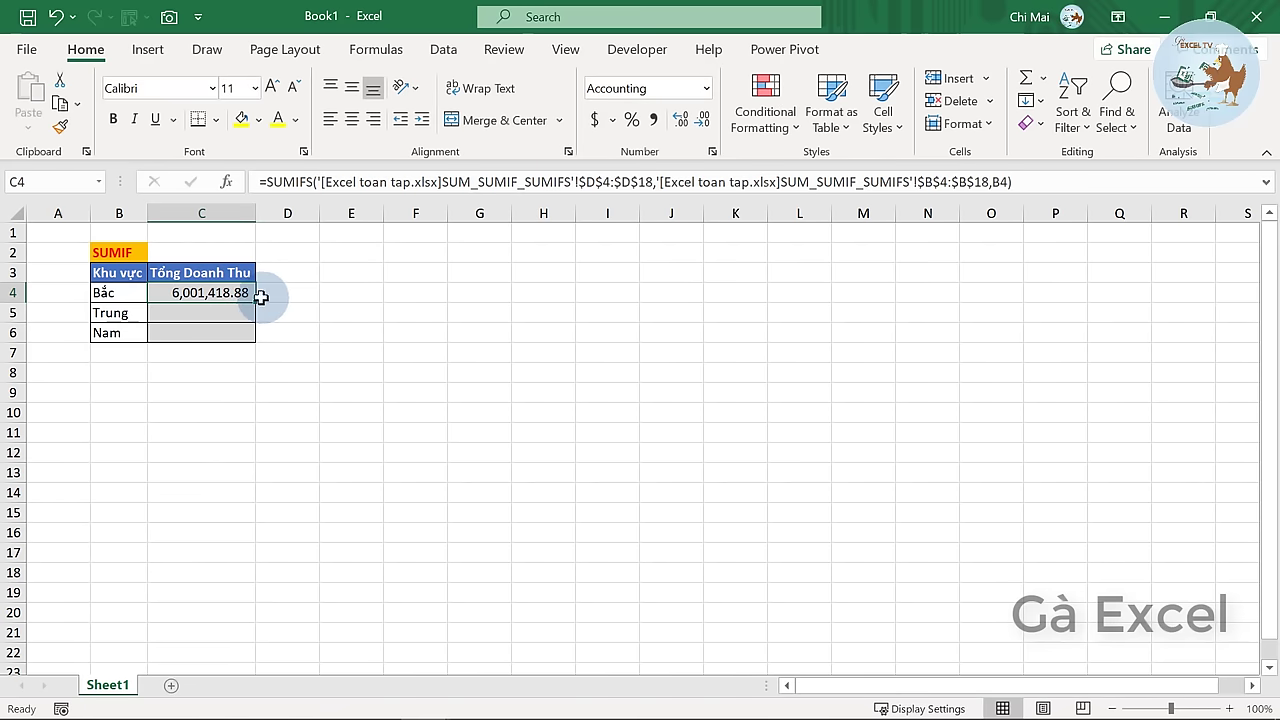
{"action": "left_click_drag", "start_coordinate": [256, 307], "coordinate": [257, 334]}
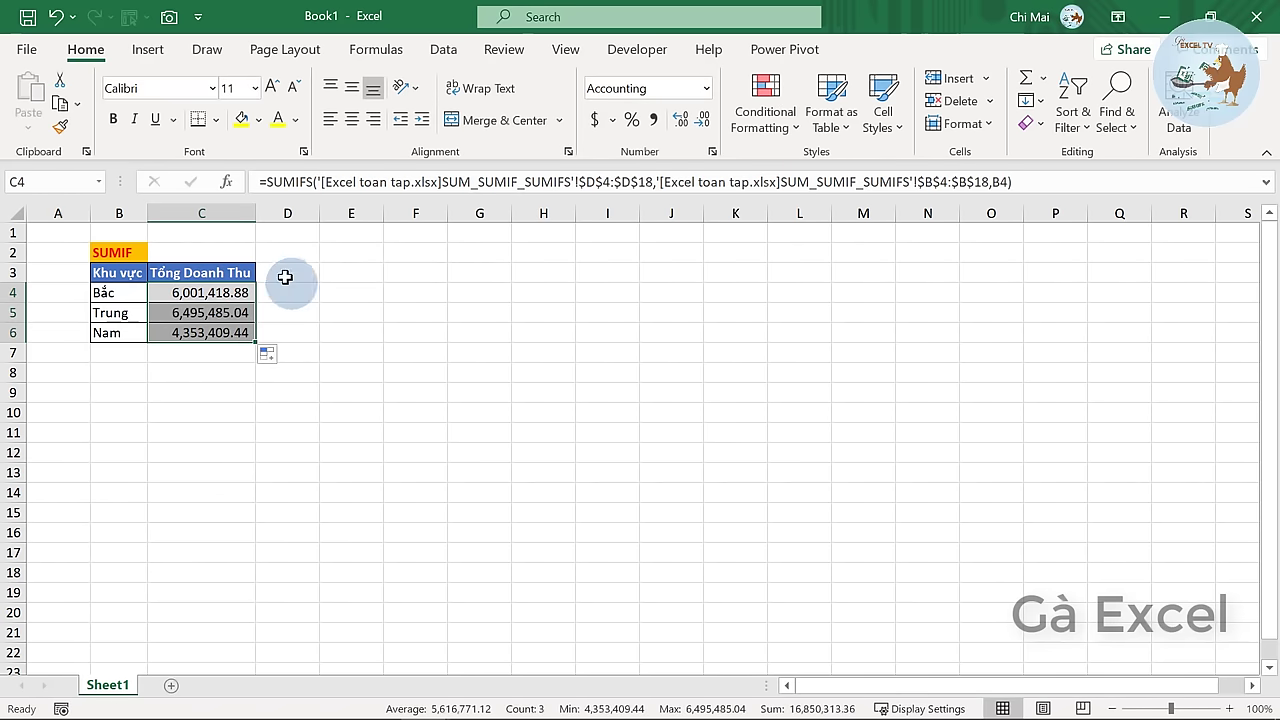
- Inspect the sum range in C4's SUMIFS formula, then return to Excel toan tap
{"action": "left_click", "coordinate": [192, 294]}
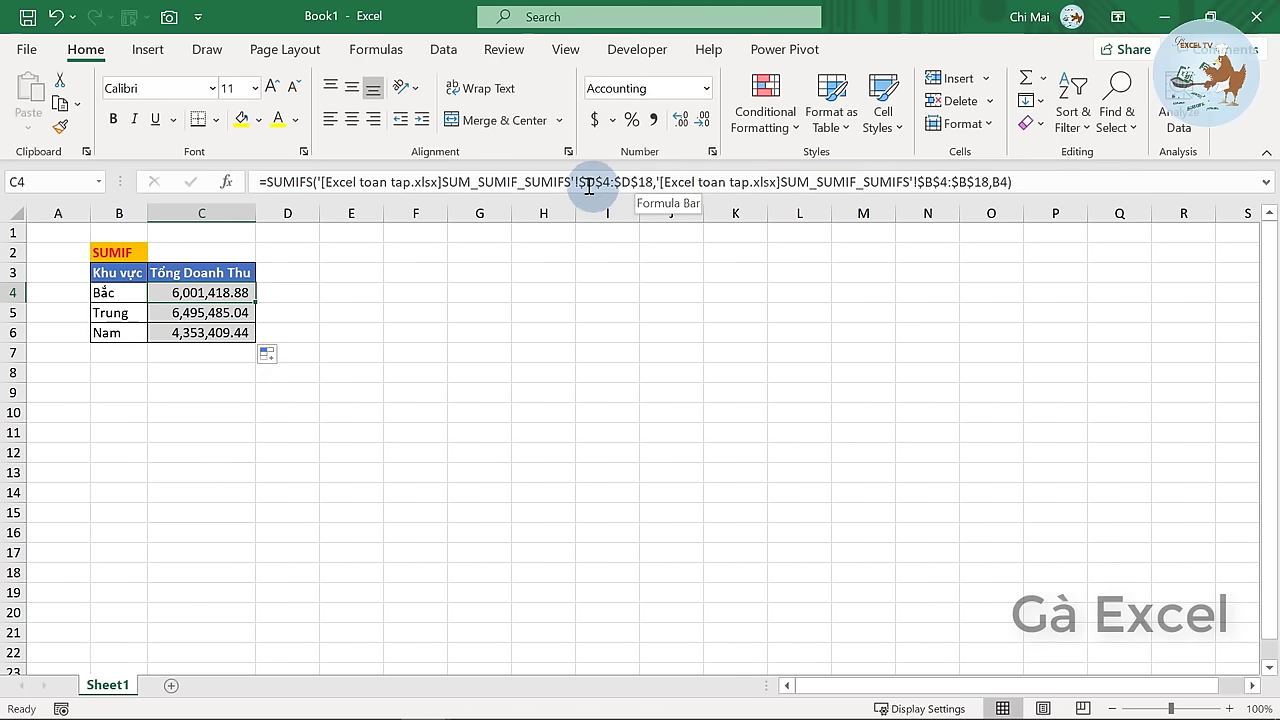
{"action": "left_click_drag", "start_coordinate": [580, 183], "coordinate": [653, 181]}
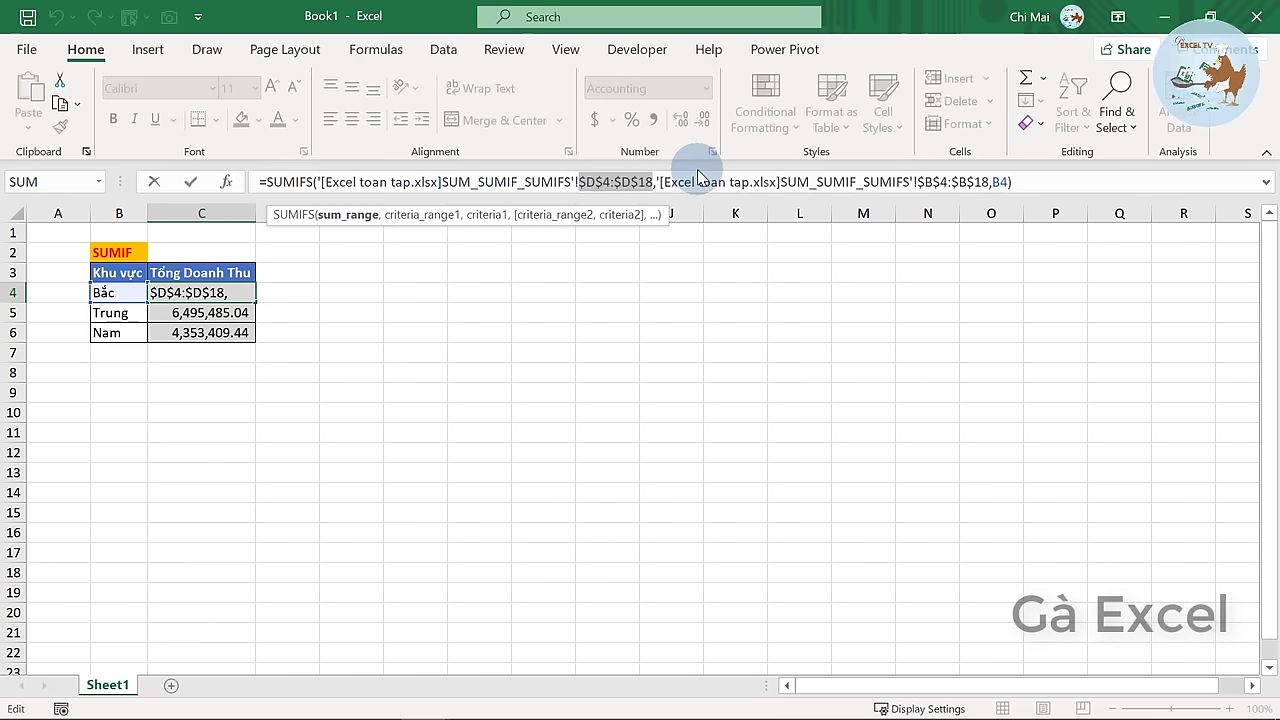
{"action": "key", "text": "ctrl+Return"}
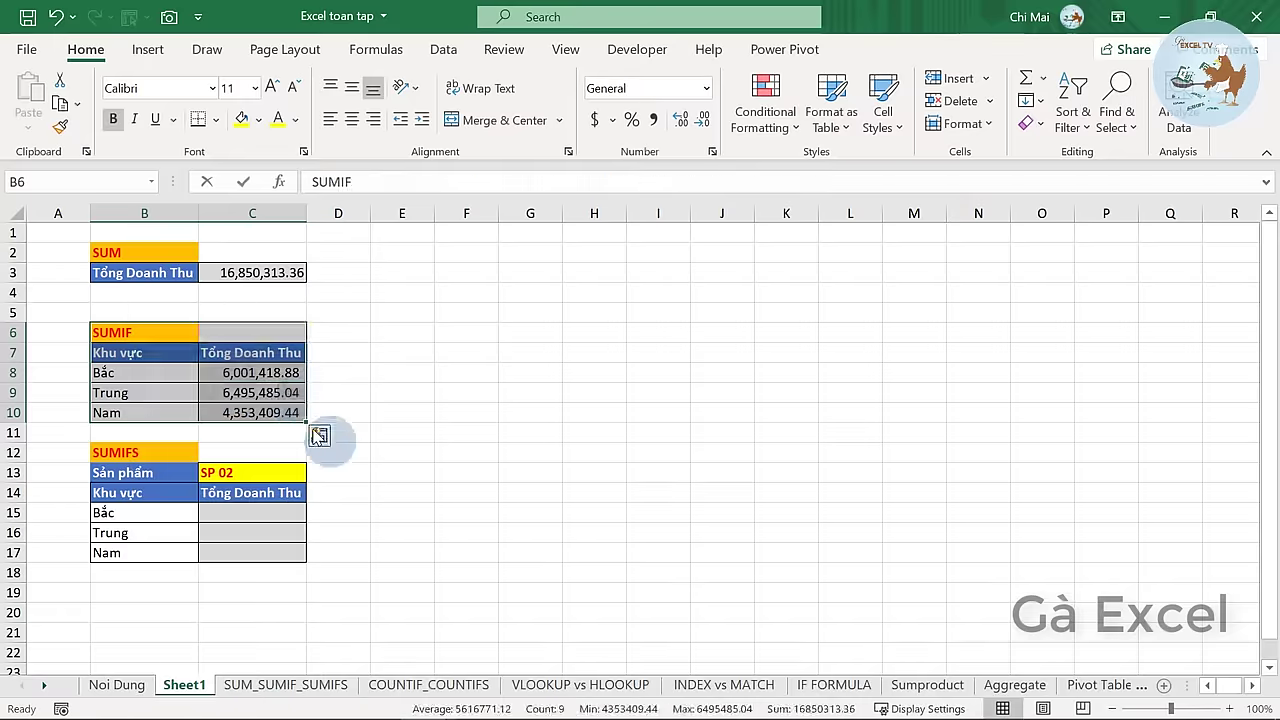
{"action": "left_click", "coordinate": [300, 411]}
{"action": "left_click", "coordinate": [263, 374]}
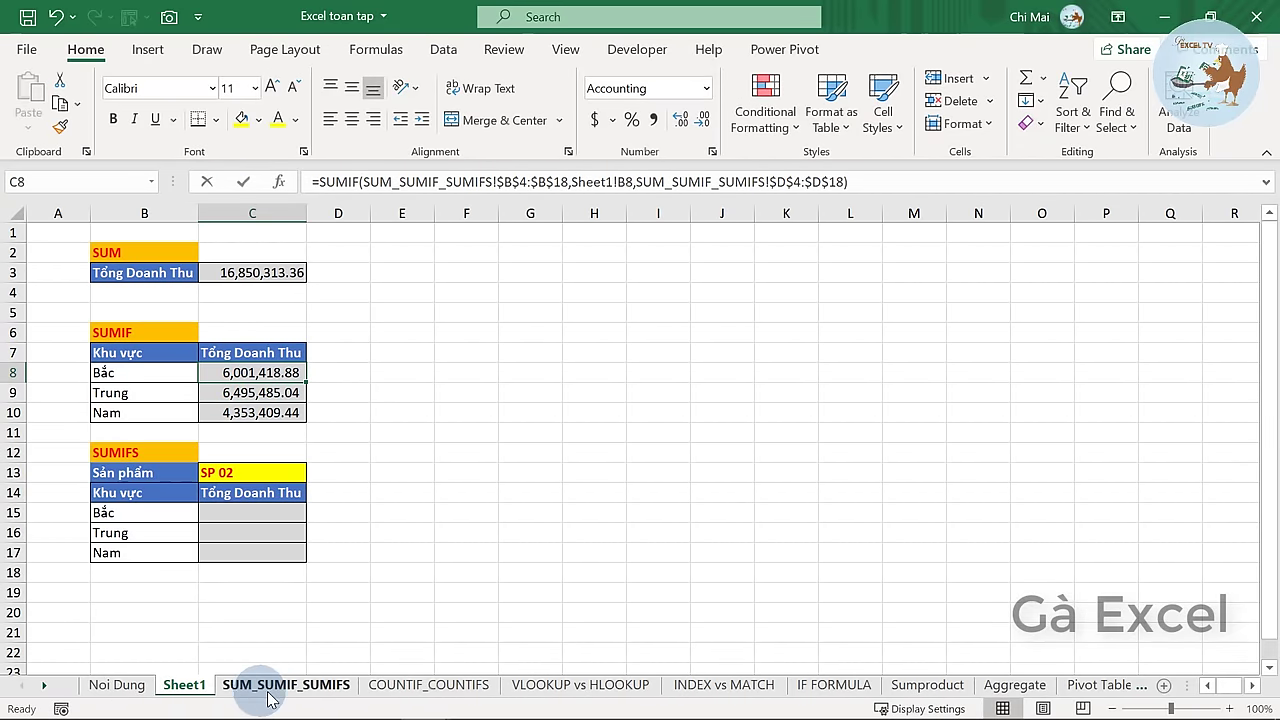
{"action": "left_click", "coordinate": [263, 395]}
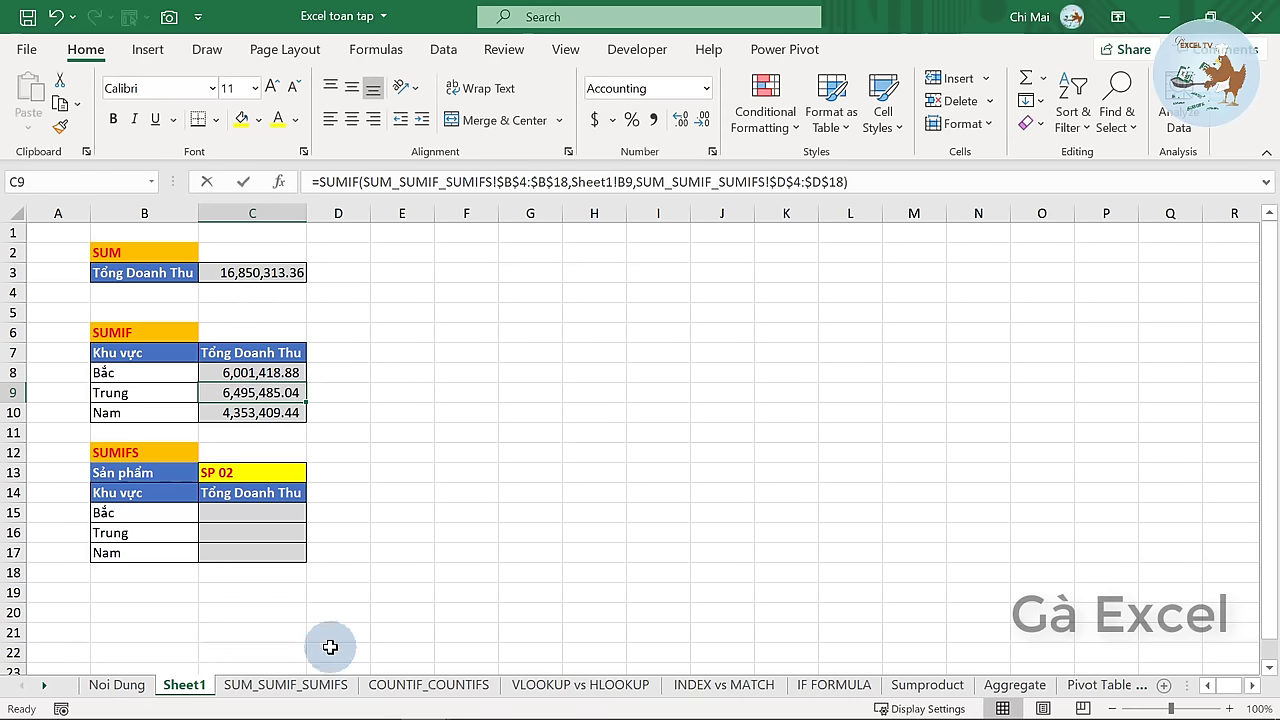
{"action": "left_click", "coordinate": [300, 688]}
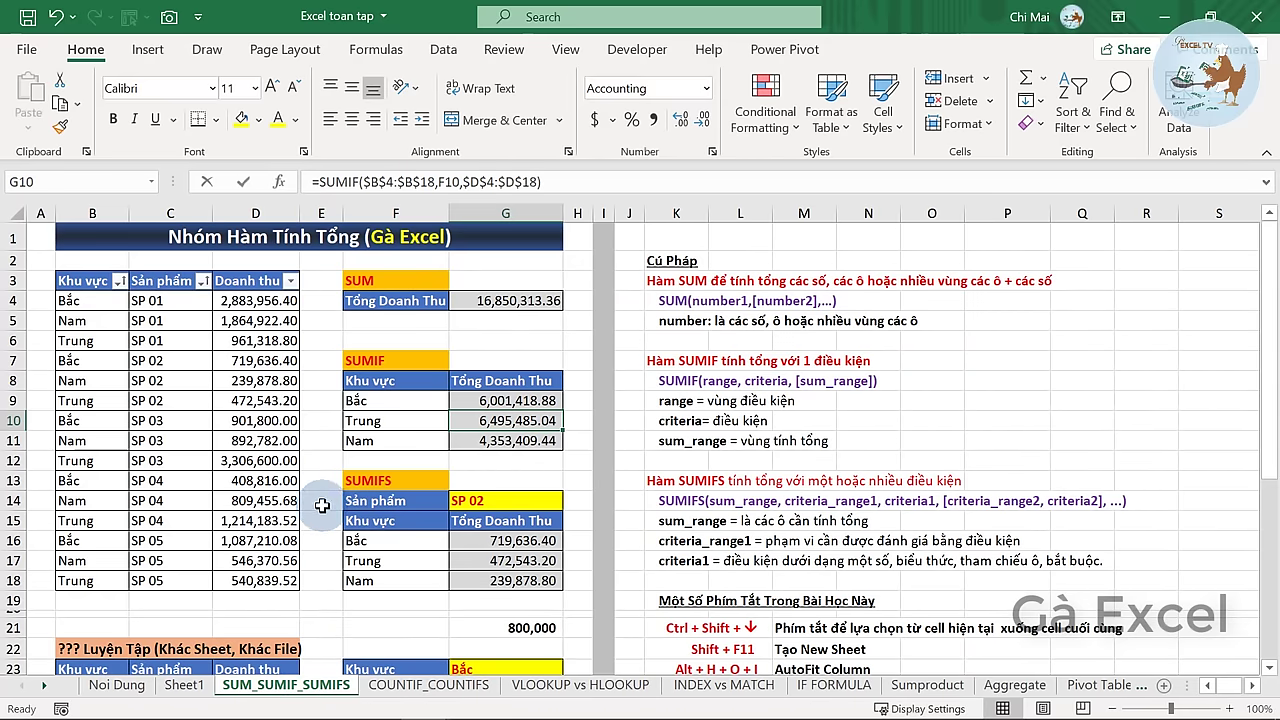
{"action": "scroll", "coordinate": [322, 506], "scroll_direction": "down", "scroll_amount": 5}
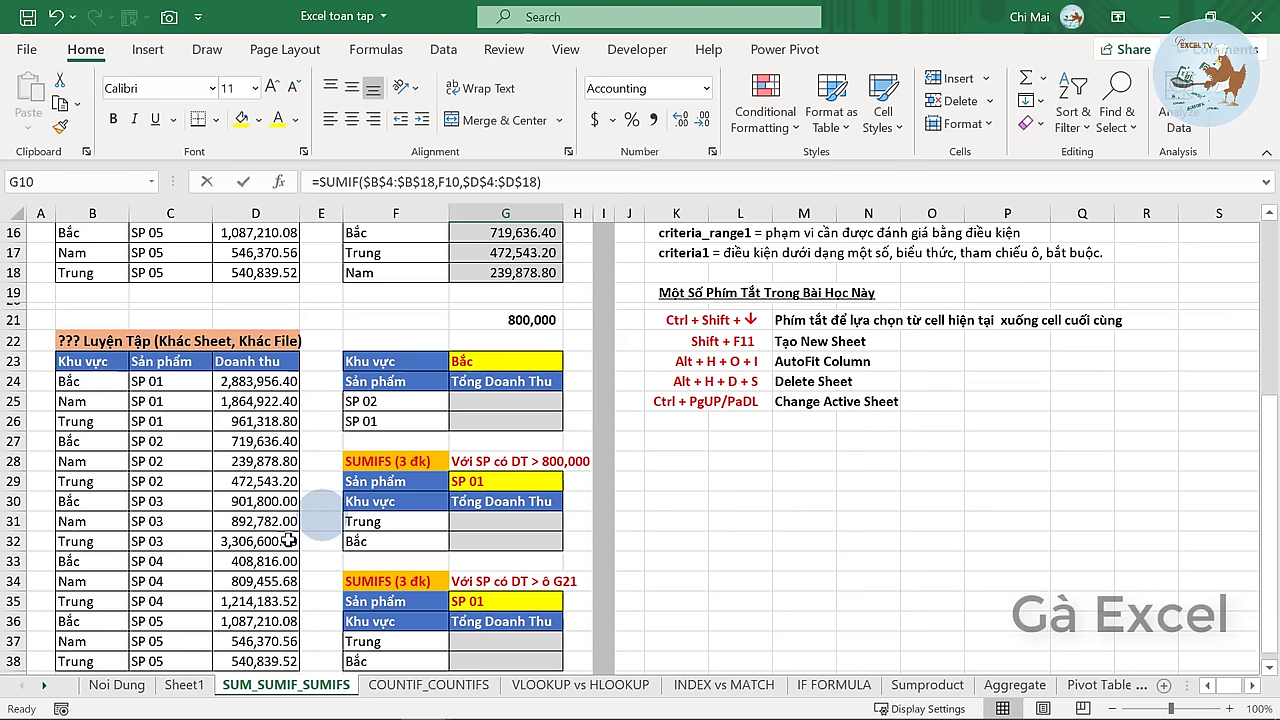
{"action": "left_click_drag", "start_coordinate": [90, 361], "coordinate": [265, 590]}
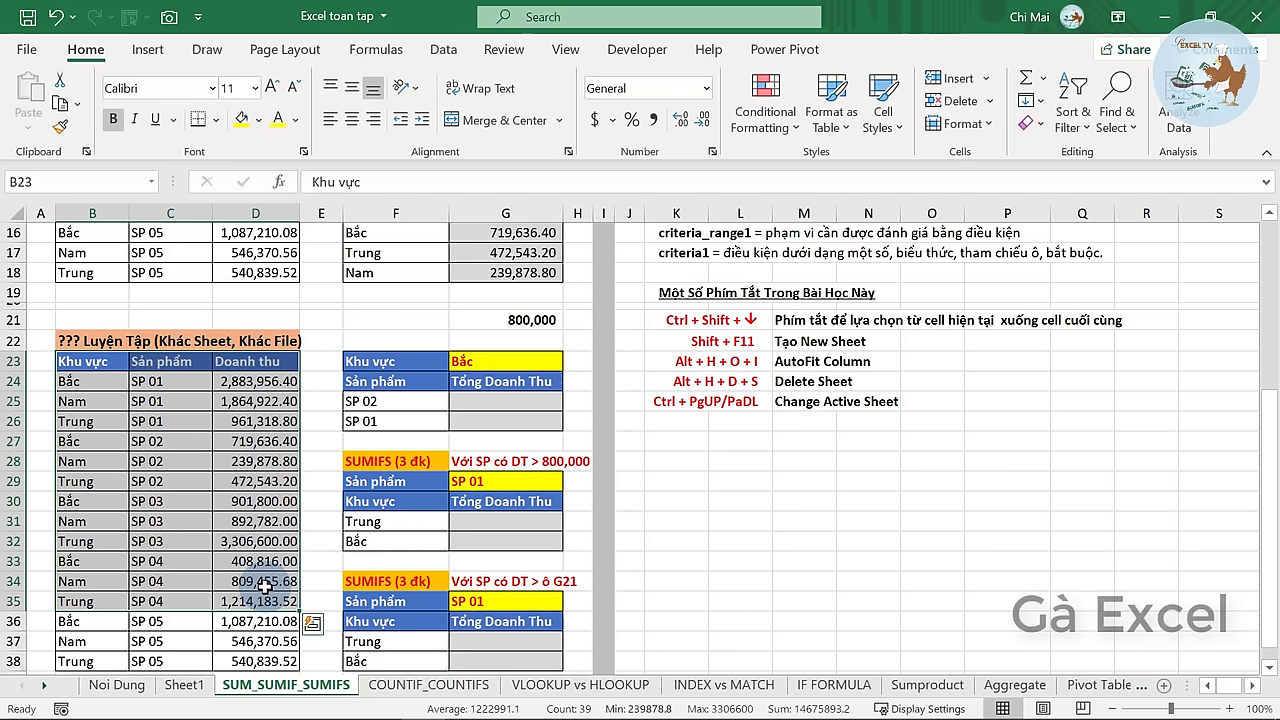
{"action": "left_click", "coordinate": [487, 408]}
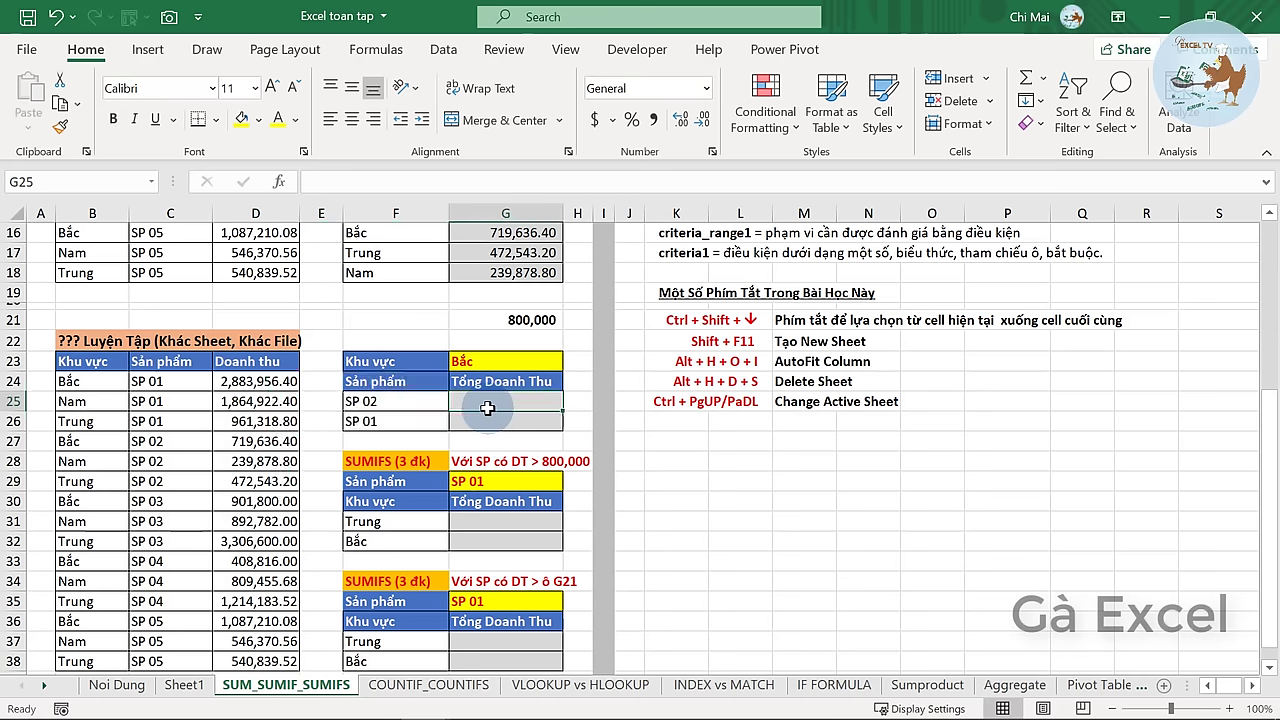
{"action": "left_click", "coordinate": [486, 417]}
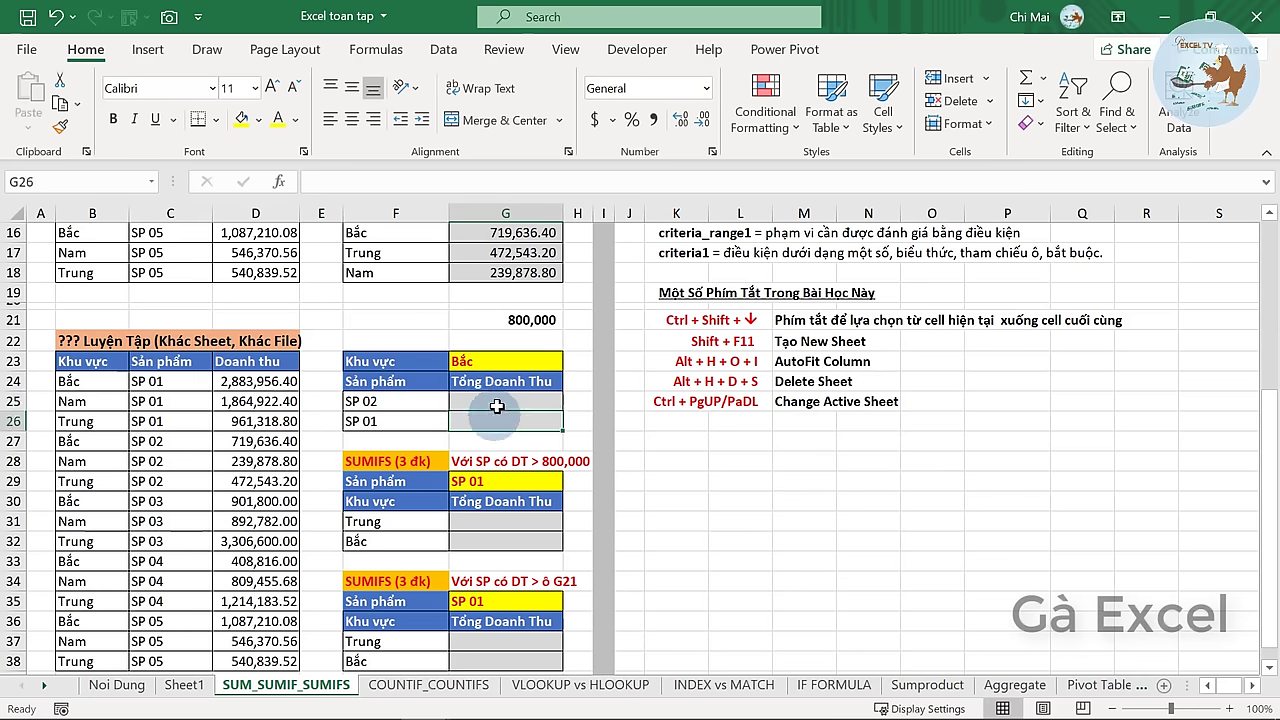
{"action": "left_click", "coordinate": [487, 403]}
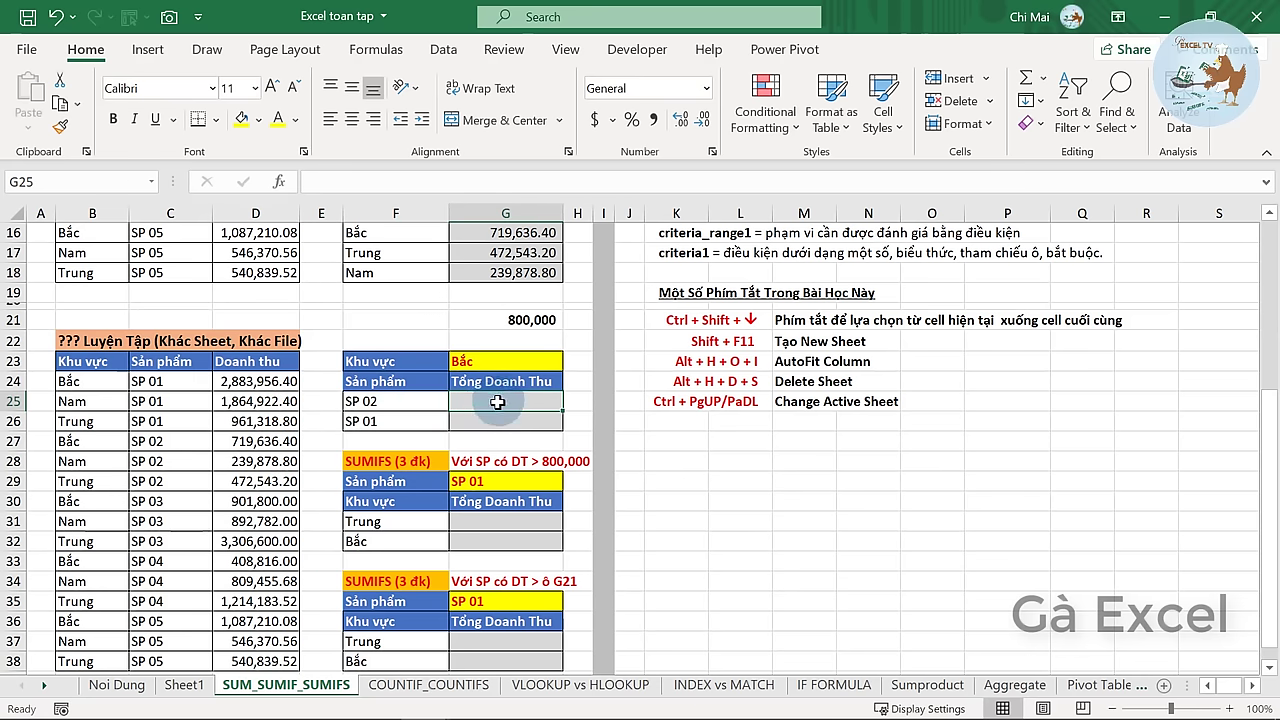
- Open the COUNTIF_COUNTIFS sheet and frame the COUNTIF and COUNTIFS syntax notes with the pen
{"action": "left_click", "coordinate": [428, 685]}
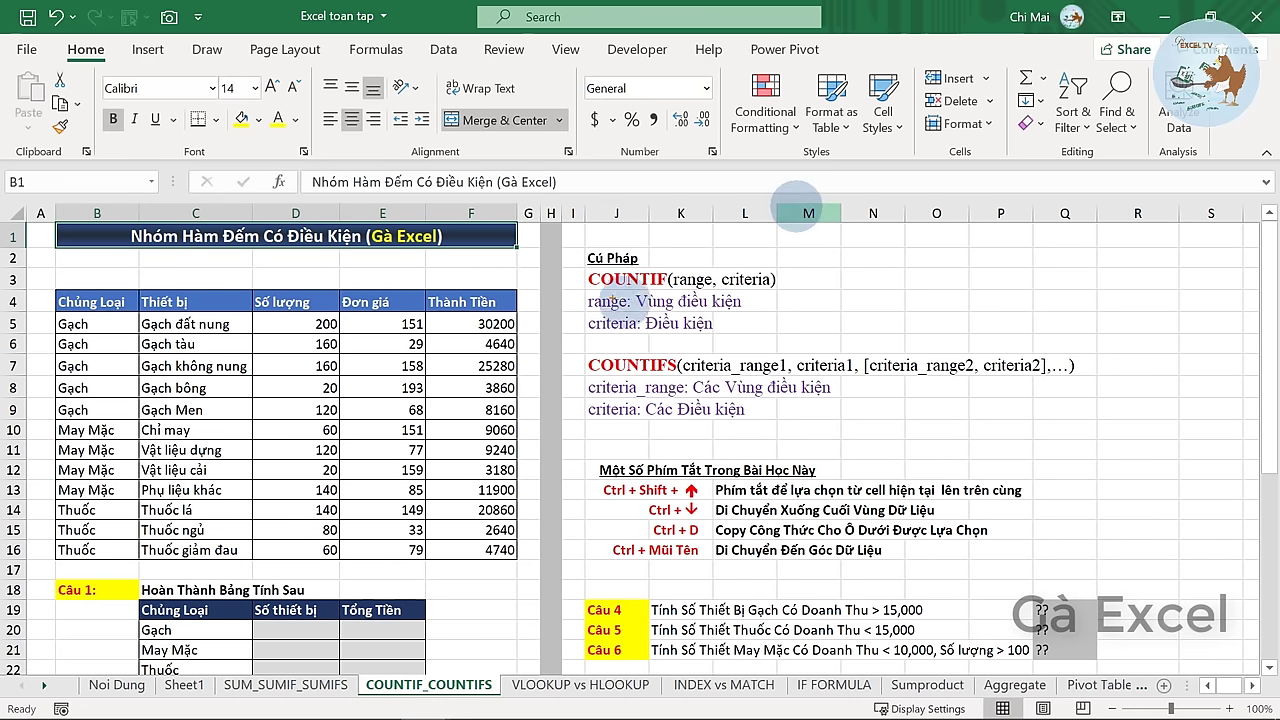
{"action": "left_click_drag", "start_coordinate": [582, 270], "coordinate": [782, 334]}
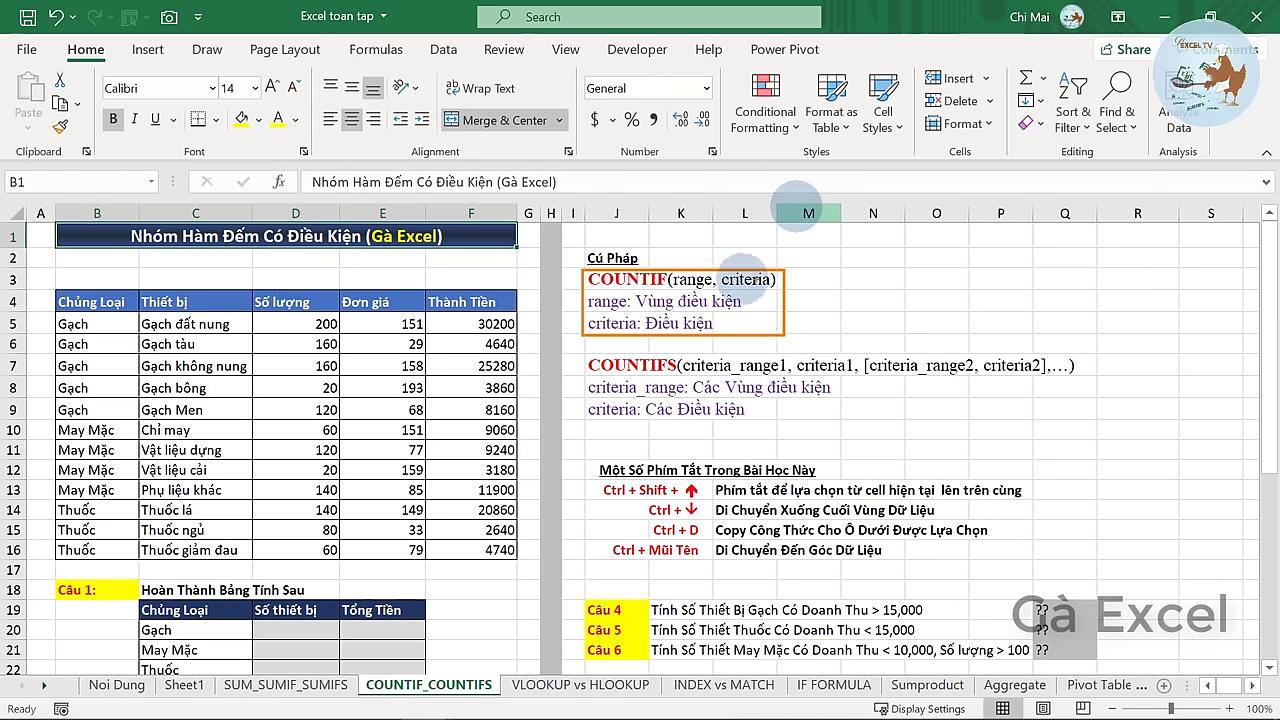
{"action": "left_click_drag", "start_coordinate": [578, 352], "coordinate": [1103, 420]}
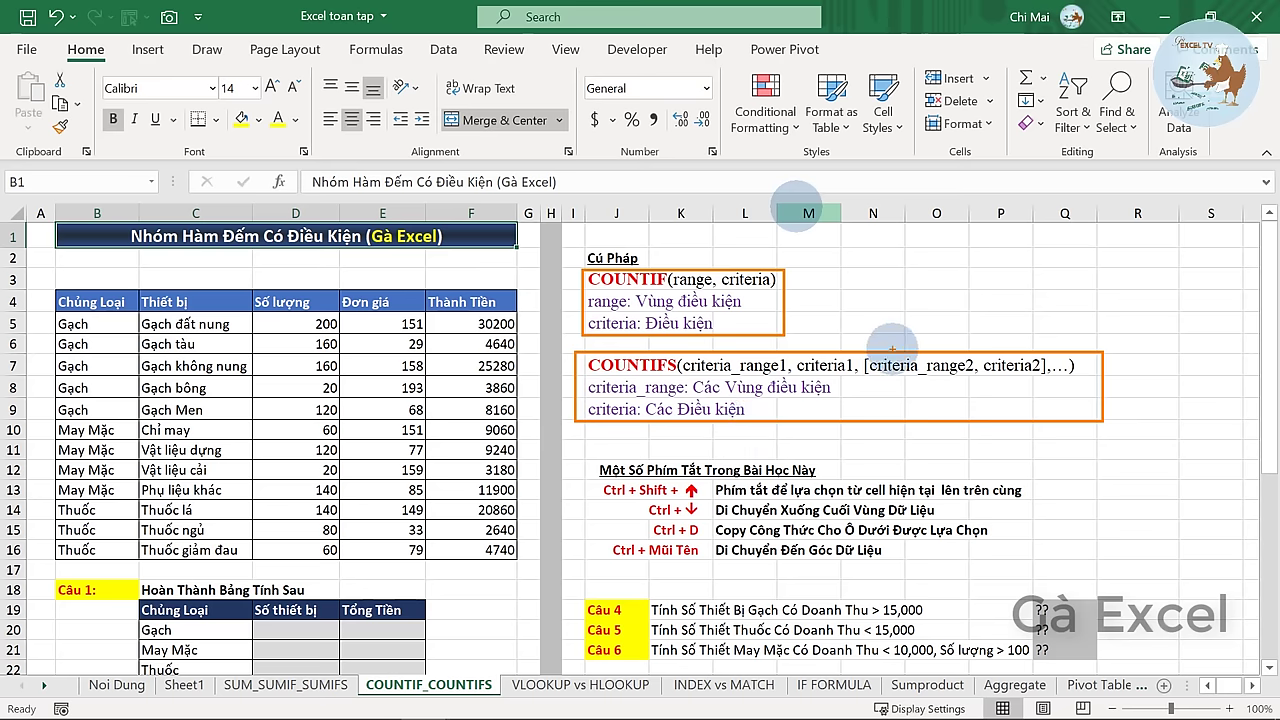
{"action": "mouse_move", "coordinate": [893, 344]}
{"action": "left_mouse_down"}
{"action": "mouse_move", "coordinate": [880, 276]}
{"action": "mouse_move", "coordinate": [818, 276]}
{"action": "left_mouse_up"}
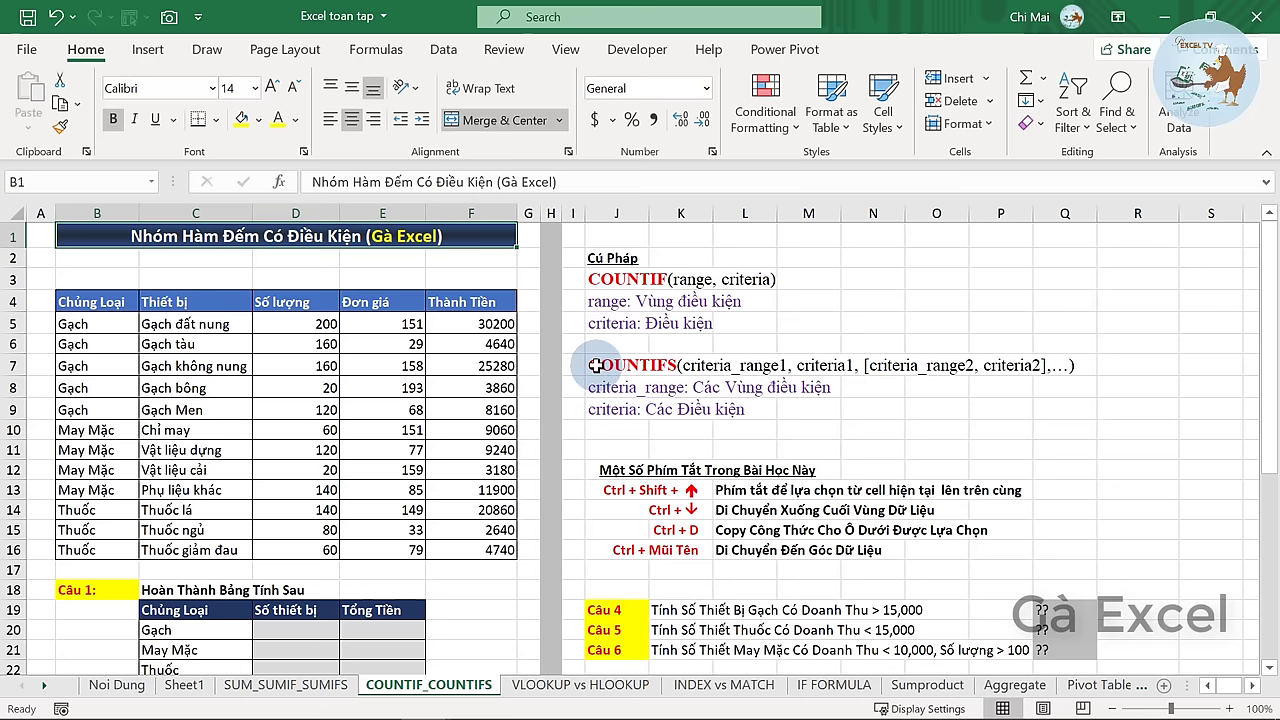
- Compare the J3 and J7 syntax lines, underlining criteria_range and the optional criteria_range2/criteria2
{"action": "left_click", "coordinate": [600, 366]}
{"action": "left_click", "coordinate": [620, 284]}
{"action": "left_click", "coordinate": [600, 366]}
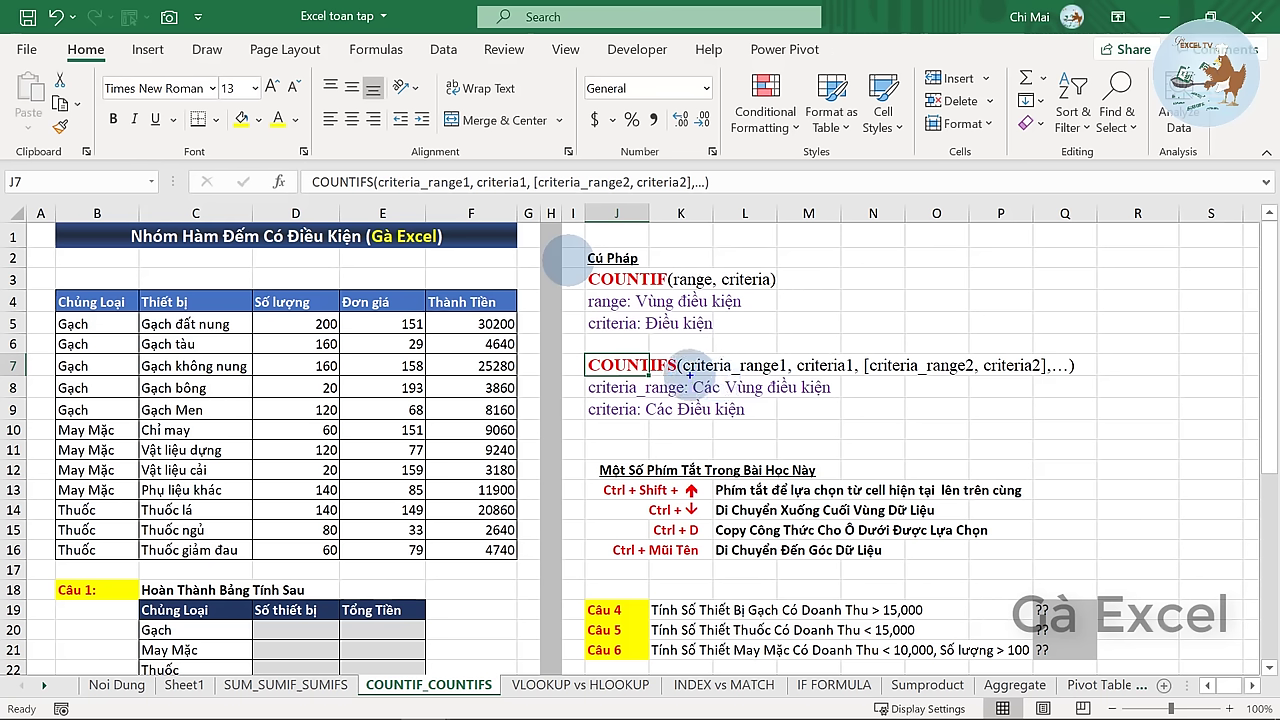
{"action": "left_click_drag", "start_coordinate": [706, 374], "coordinate": [835, 380]}
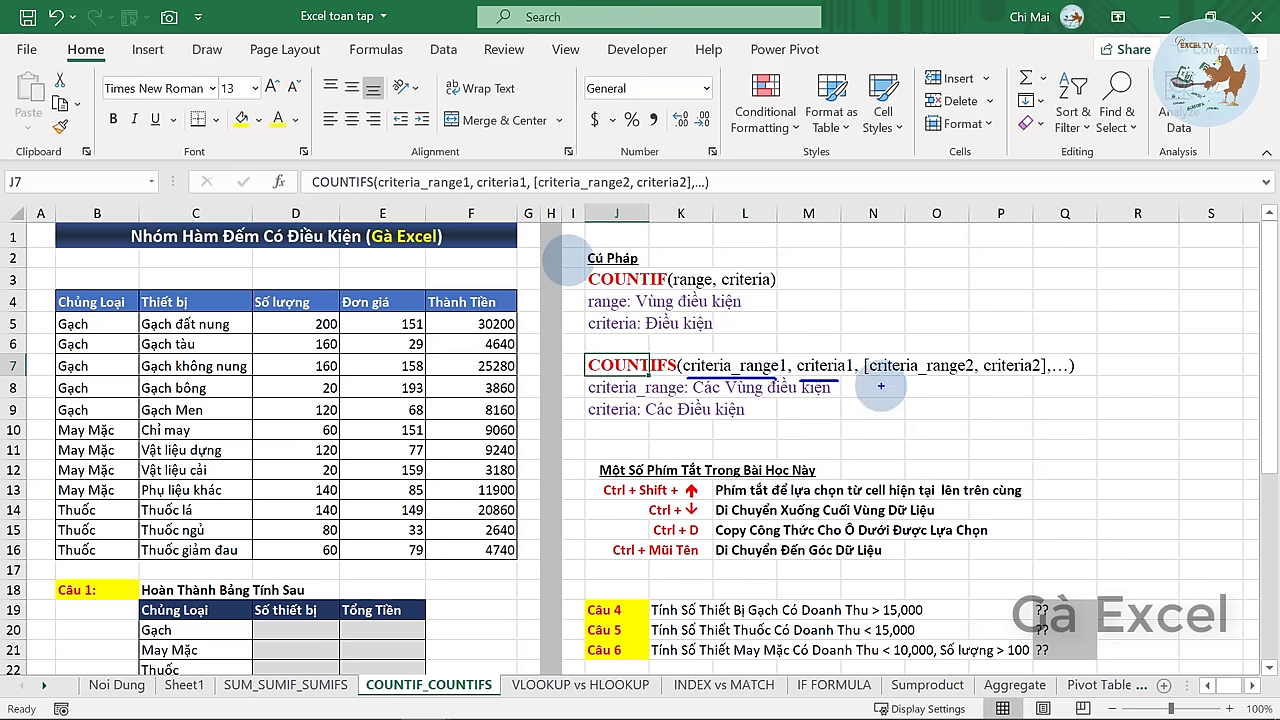
{"action": "left_click_drag", "start_coordinate": [880, 386], "coordinate": [1145, 385]}
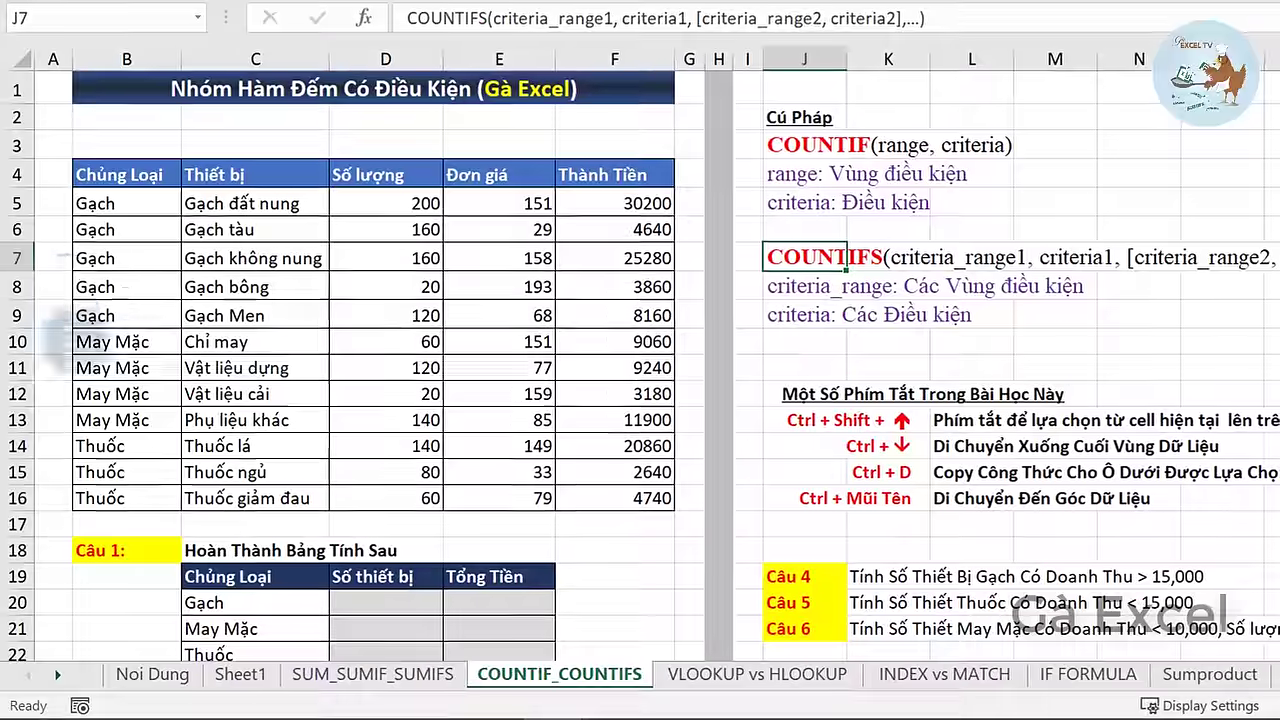
{"action": "left_click", "coordinate": [96, 366]}
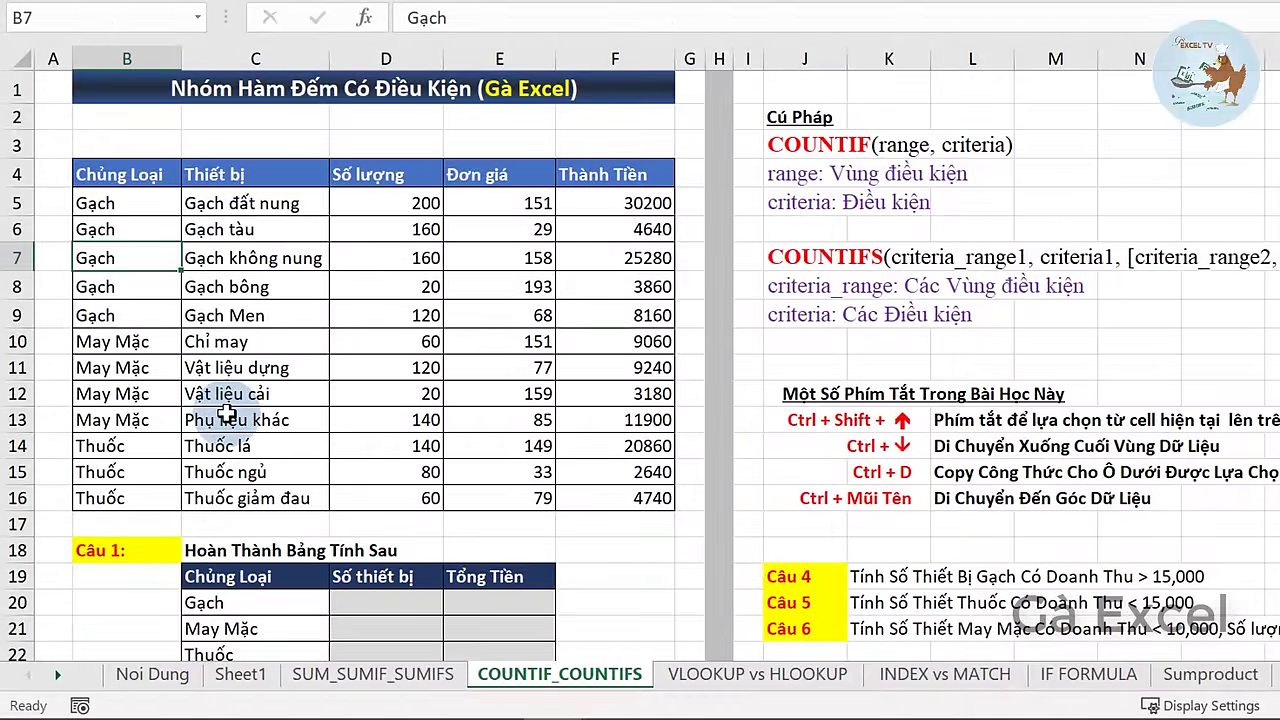
{"action": "left_click_drag", "start_coordinate": [114, 174], "coordinate": [118, 466]}
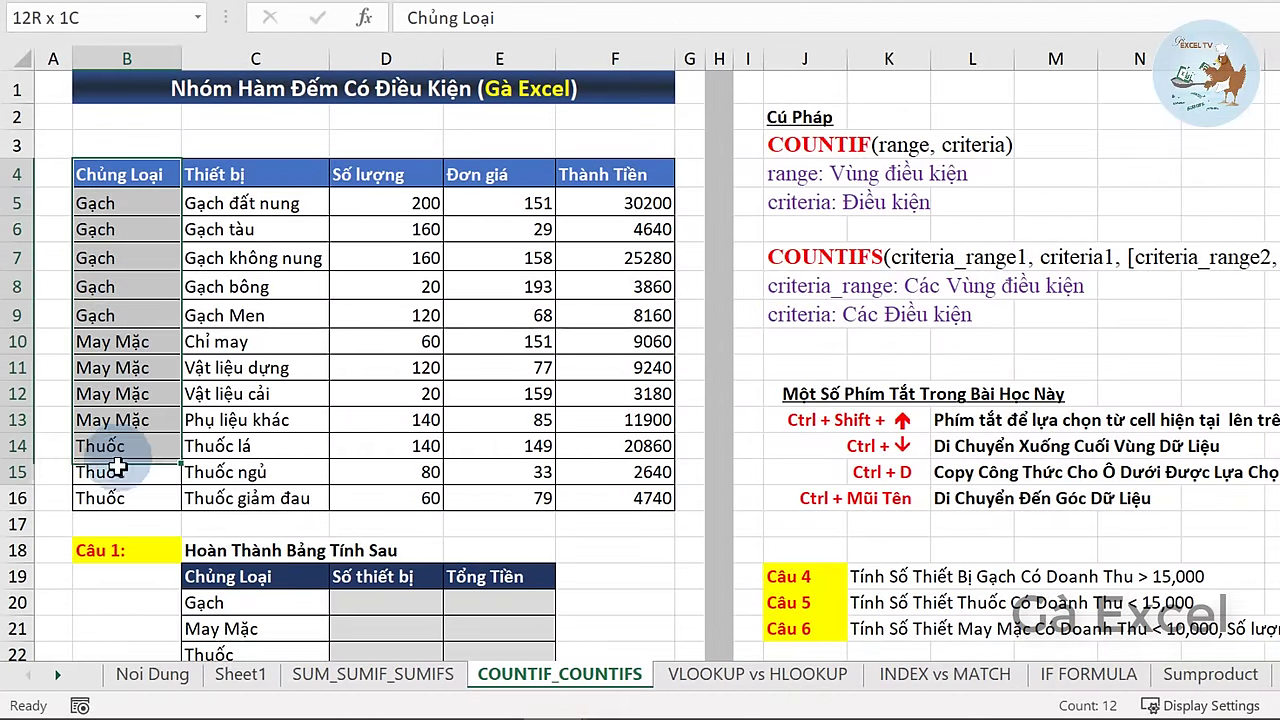
{"action": "left_click", "coordinate": [95, 230]}
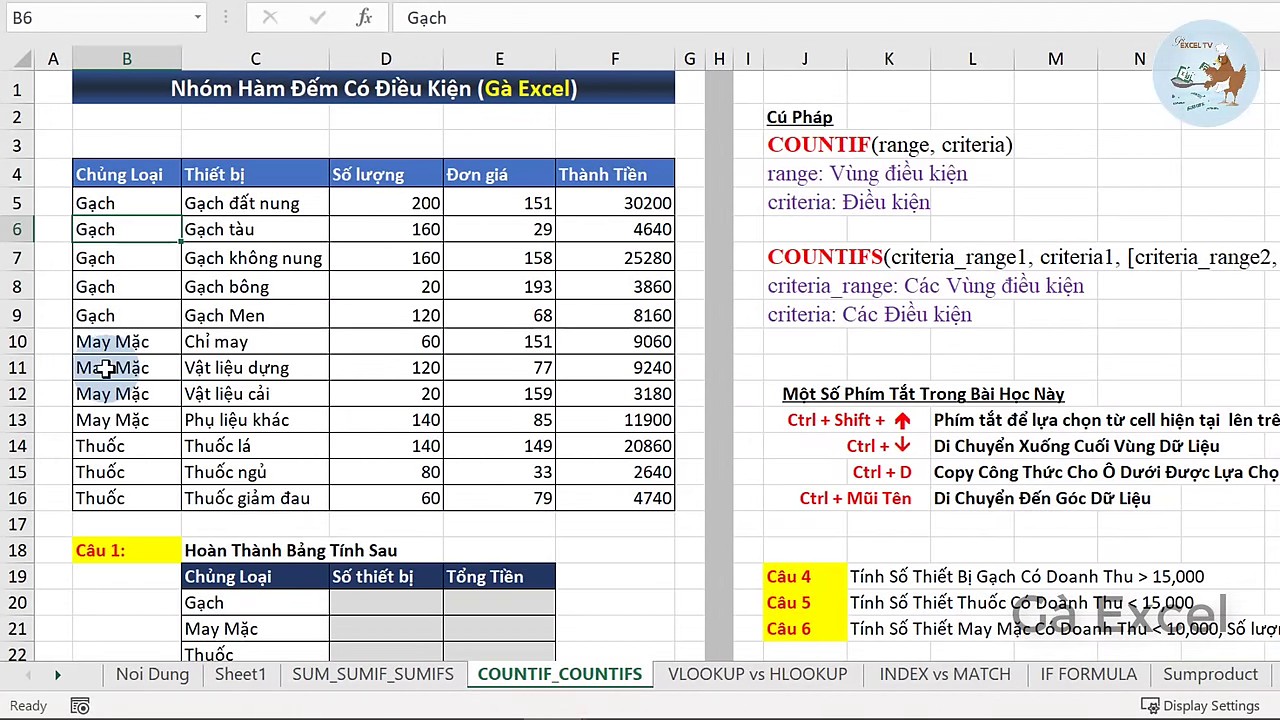
{"action": "left_click", "coordinate": [106, 368]}
{"action": "left_click", "coordinate": [112, 446]}
{"action": "left_click", "coordinate": [256, 204]}
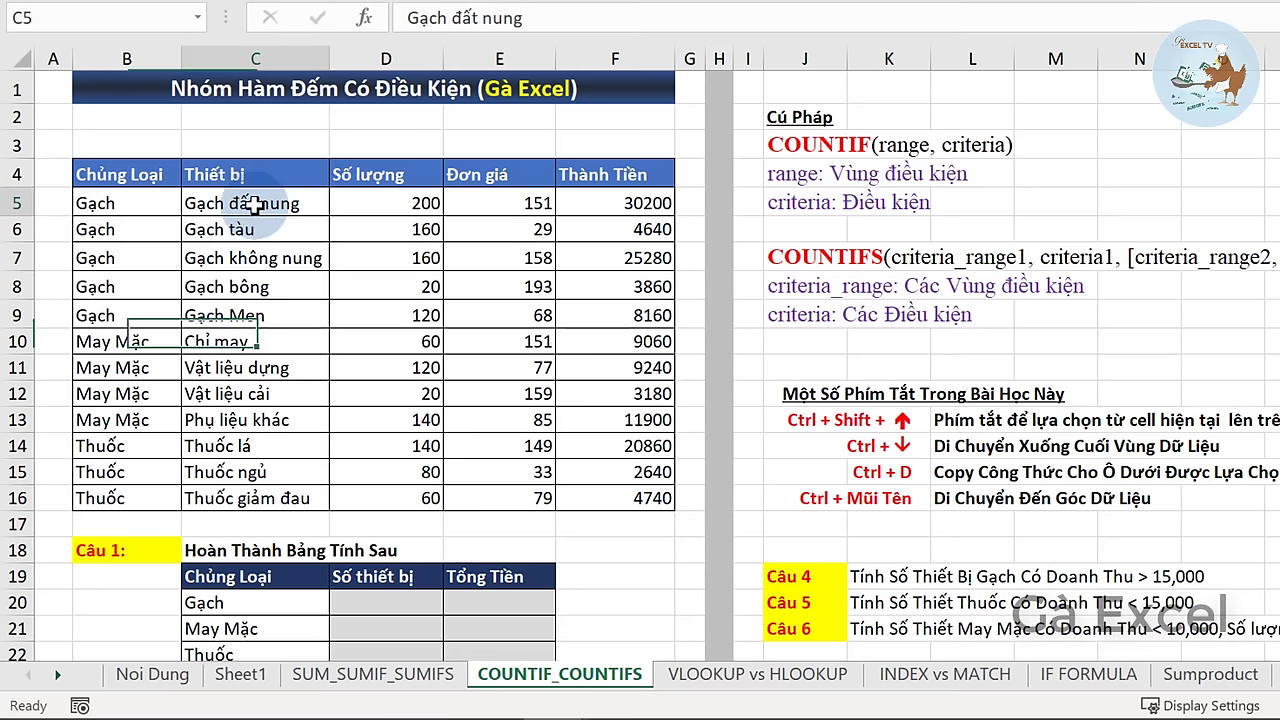
{"action": "left_click", "coordinate": [95, 205]}
{"action": "left_click", "coordinate": [250, 208]}
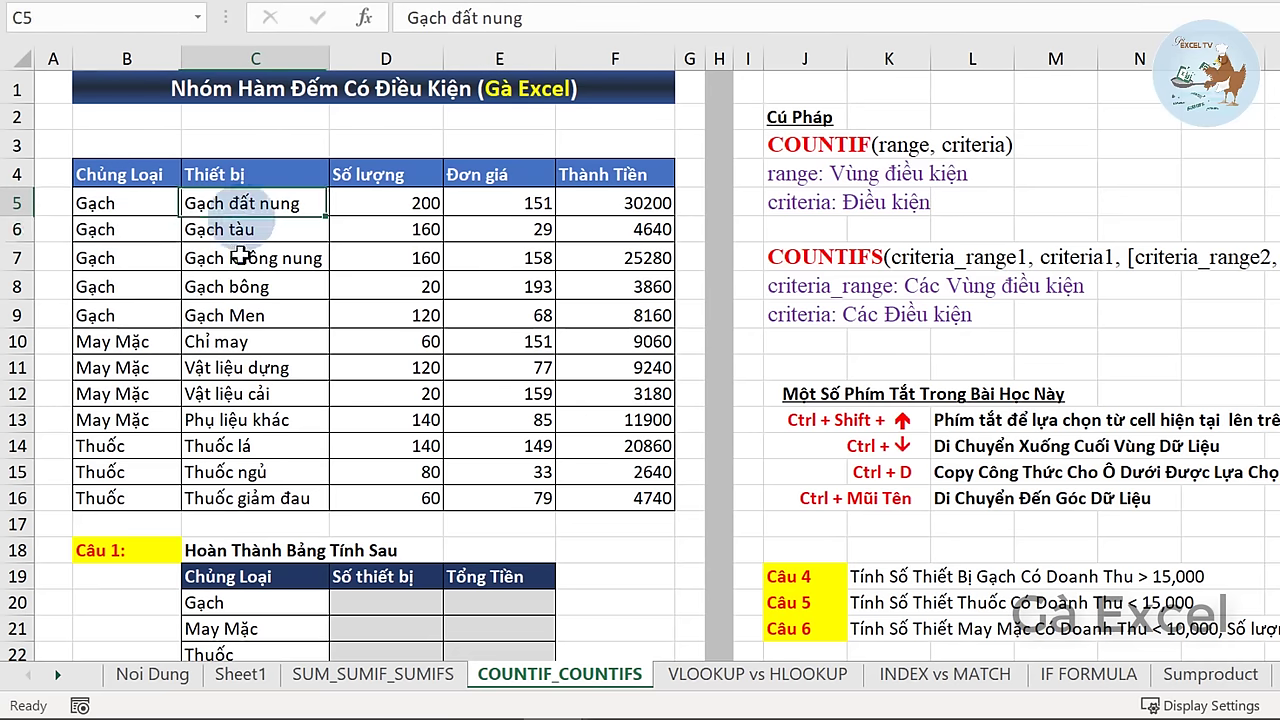
{"action": "left_click_drag", "start_coordinate": [242, 256], "coordinate": [266, 498]}
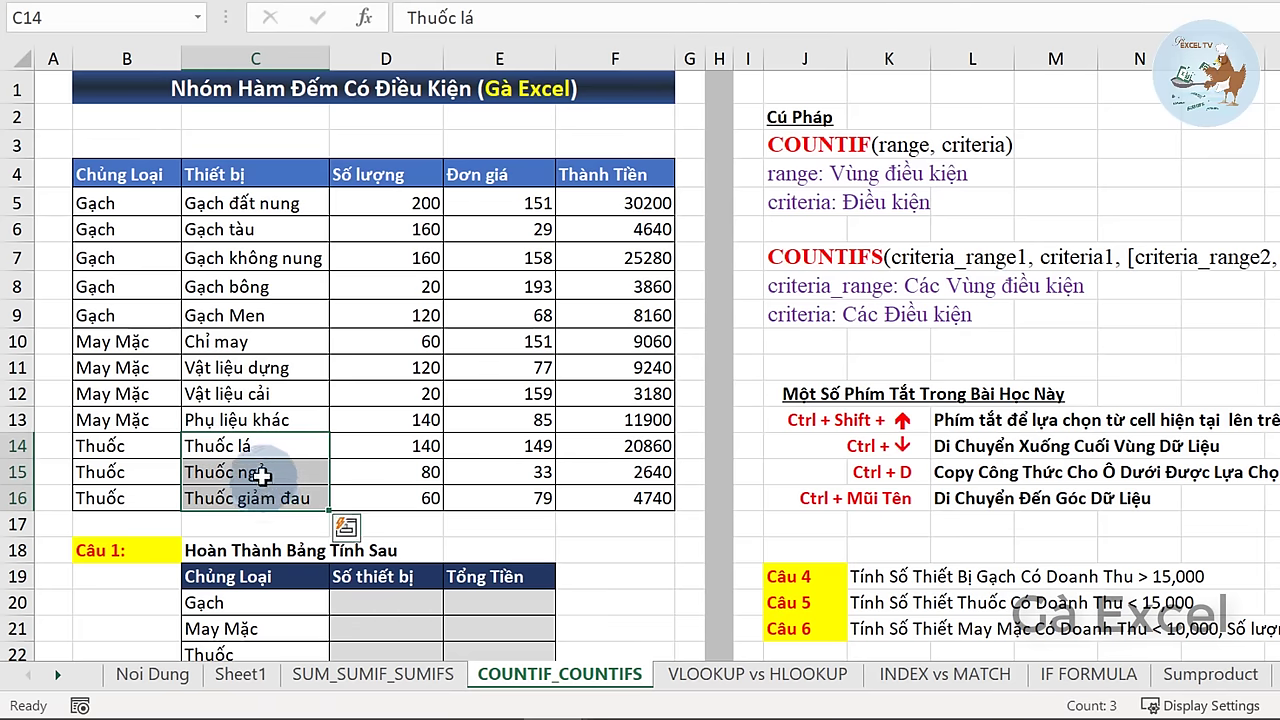
{"action": "left_click", "coordinate": [392, 201]}
{"action": "left_click", "coordinate": [503, 201]}
{"action": "left_click", "coordinate": [634, 204]}
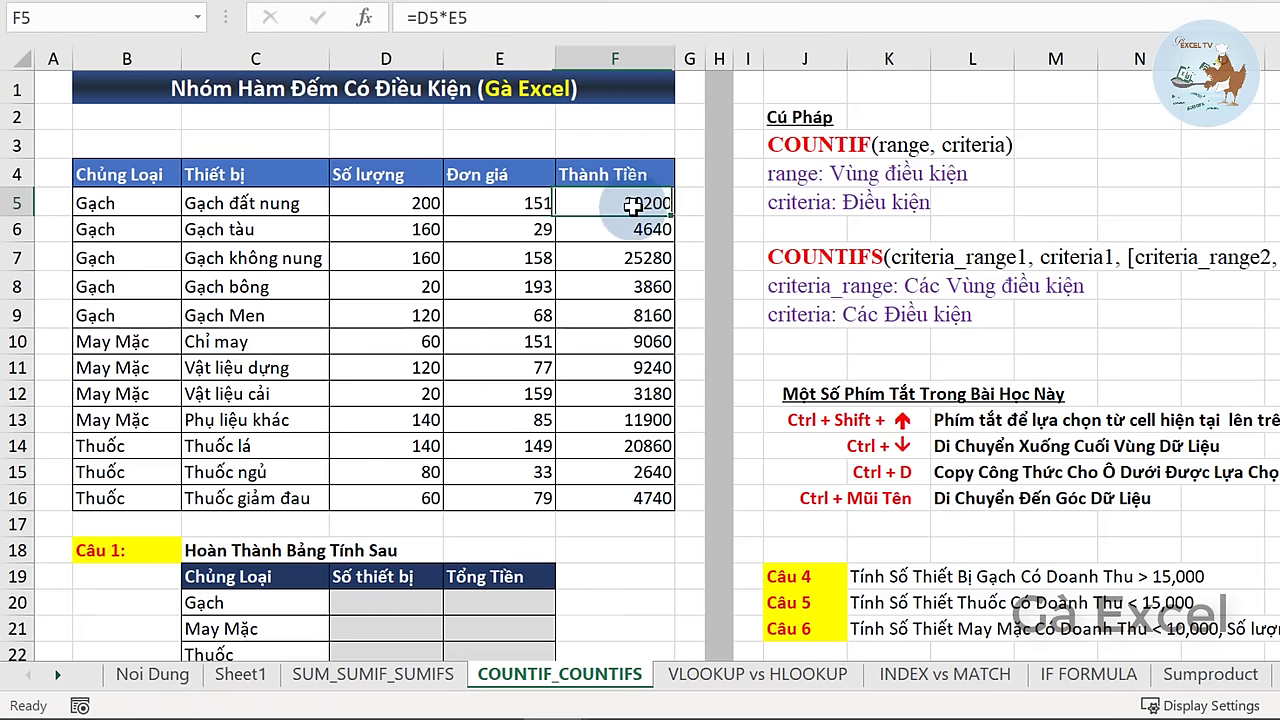
{"action": "scroll", "coordinate": [650, 240], "scroll_direction": "down", "scroll_amount": 1}
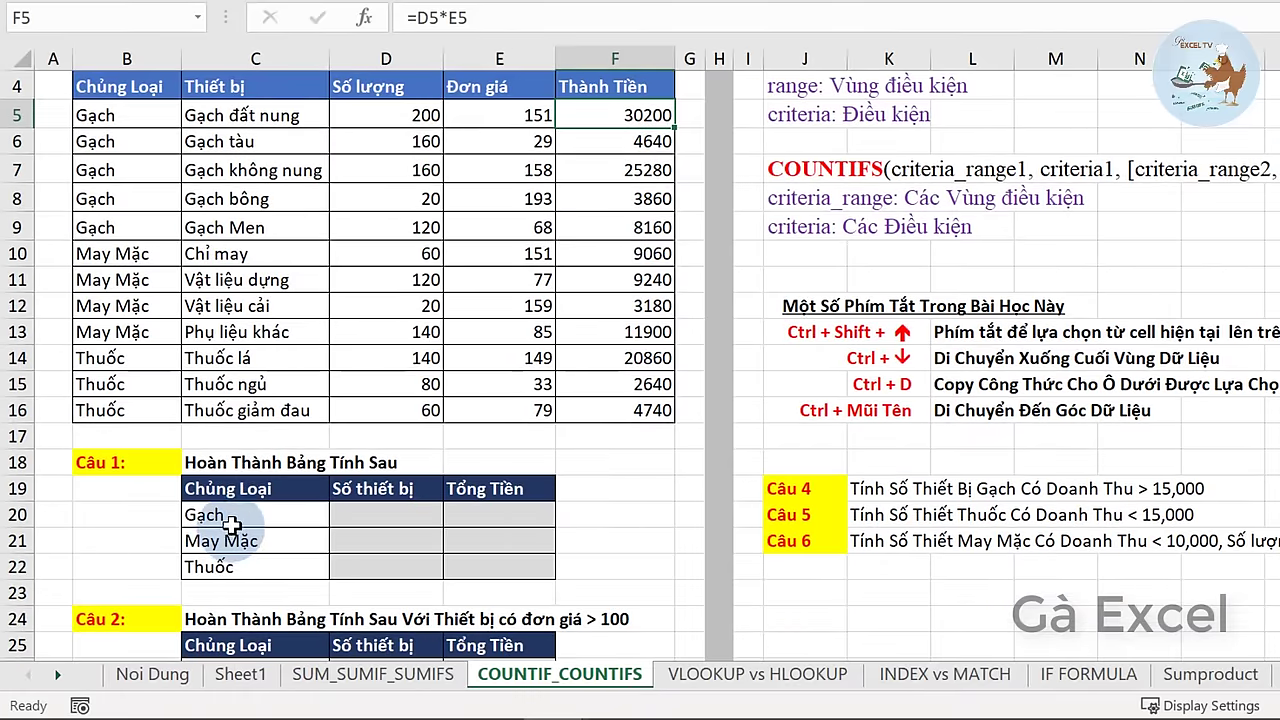
{"action": "left_click", "coordinate": [240, 516]}
{"action": "left_click", "coordinate": [277, 490]}
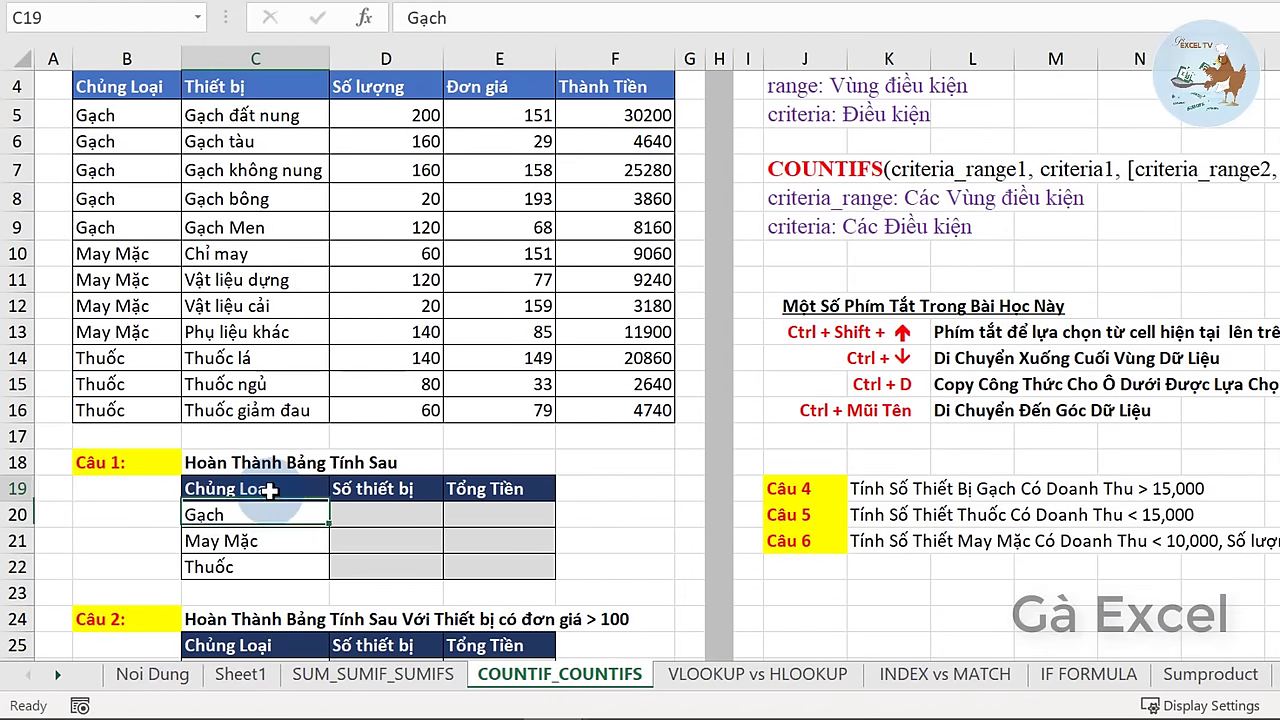
{"action": "left_click", "coordinate": [280, 518]}
{"action": "left_click", "coordinate": [403, 492]}
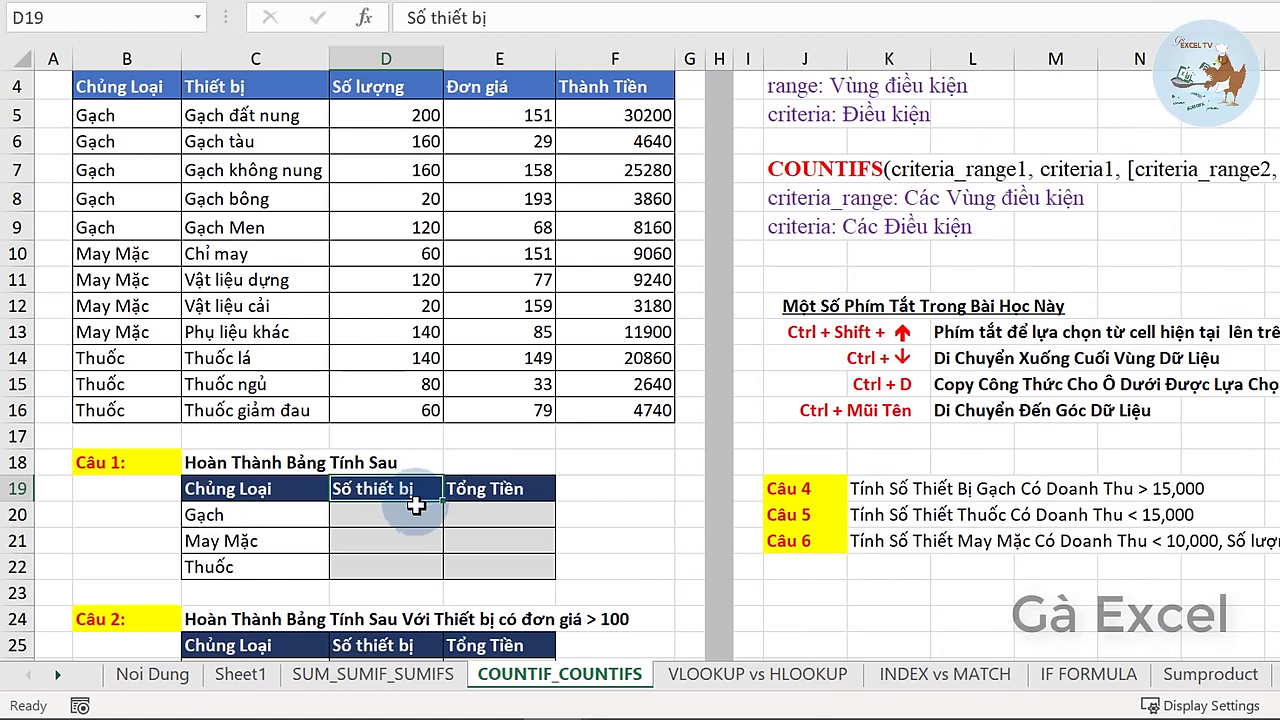
{"action": "left_click", "coordinate": [240, 516]}
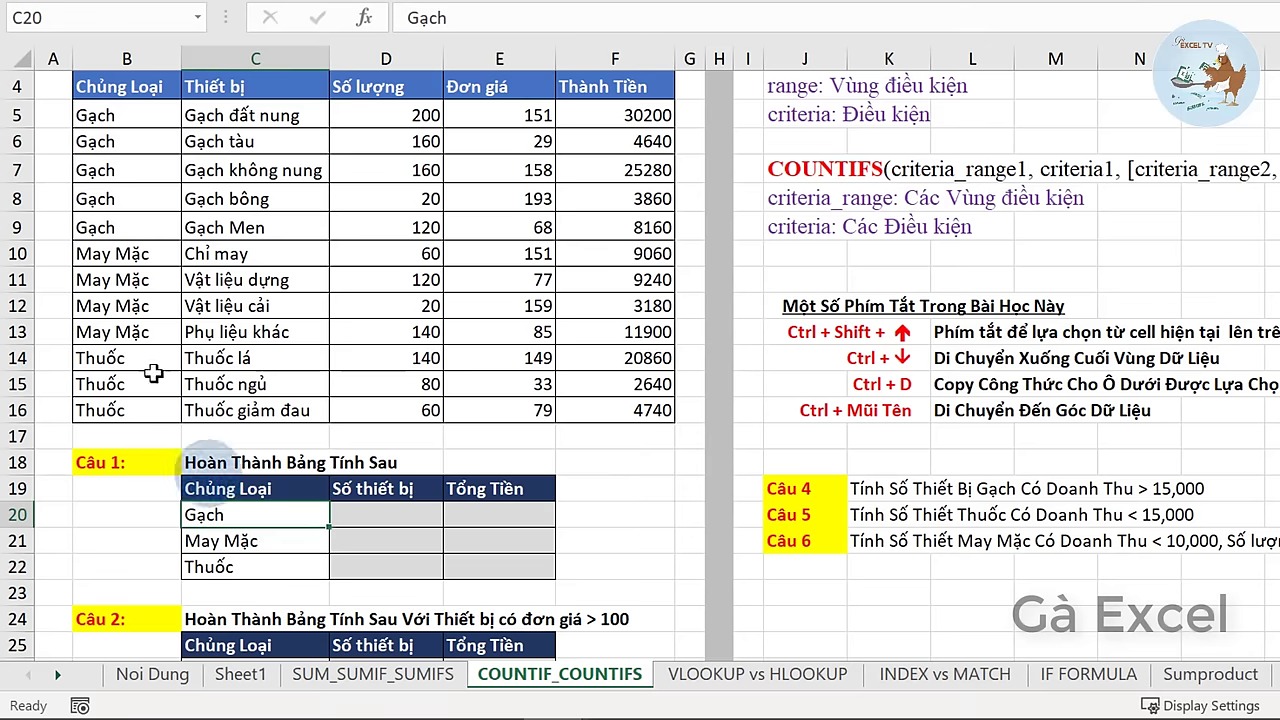
{"action": "left_click_drag", "start_coordinate": [243, 115], "coordinate": [233, 225]}
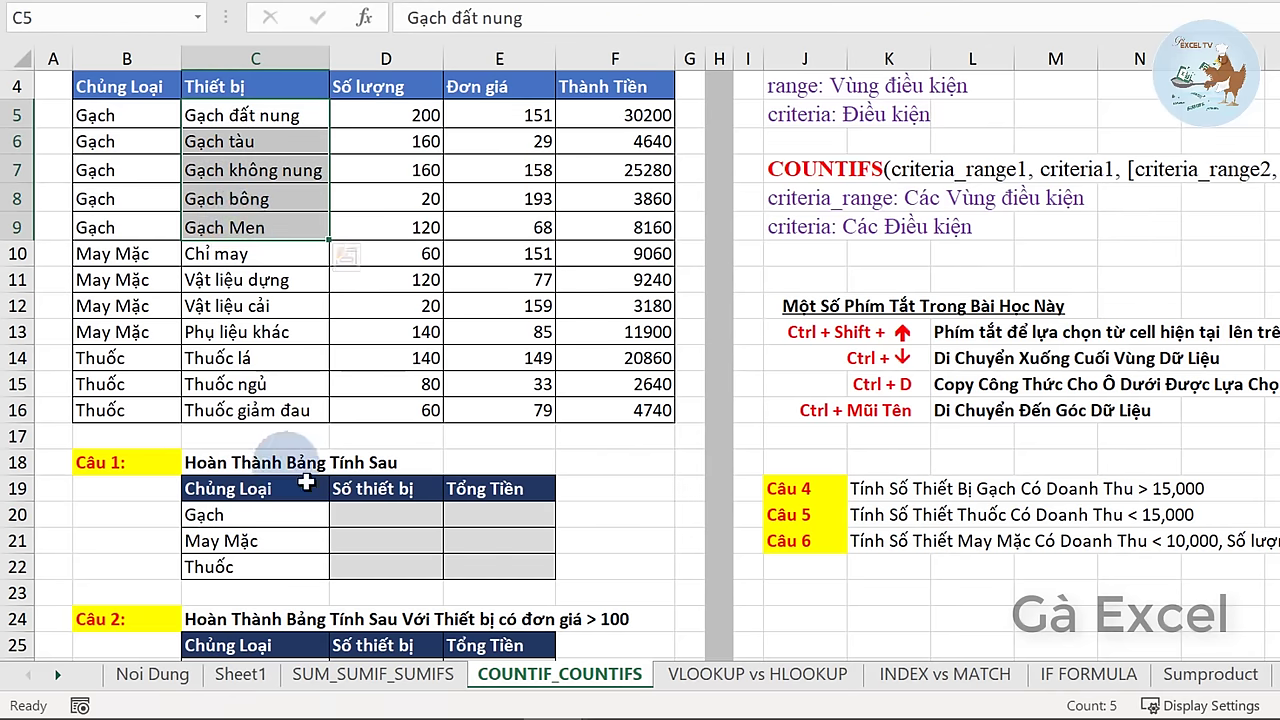
{"action": "left_click", "coordinate": [373, 516]}
{"action": "left_click", "coordinate": [380, 489]}
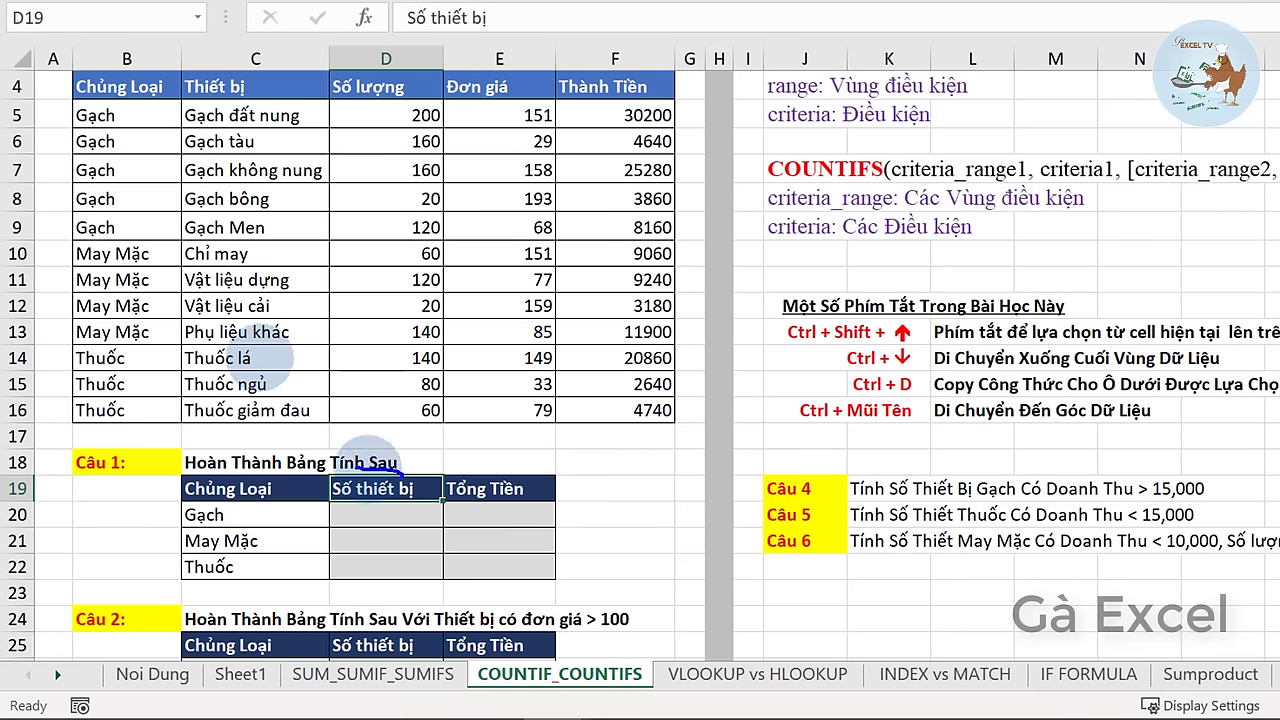
{"action": "left_click_drag", "start_coordinate": [335, 474], "coordinate": [425, 470]}
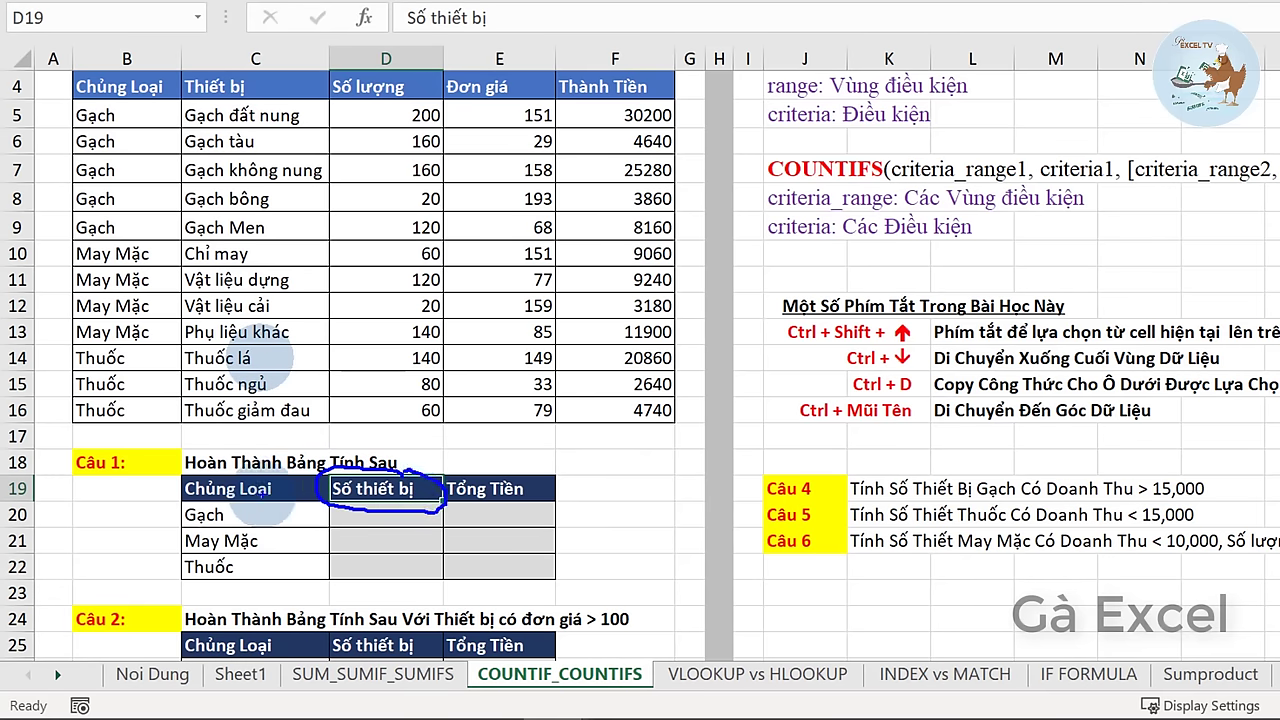
{"action": "left_click_drag", "start_coordinate": [280, 478], "coordinate": [288, 480]}
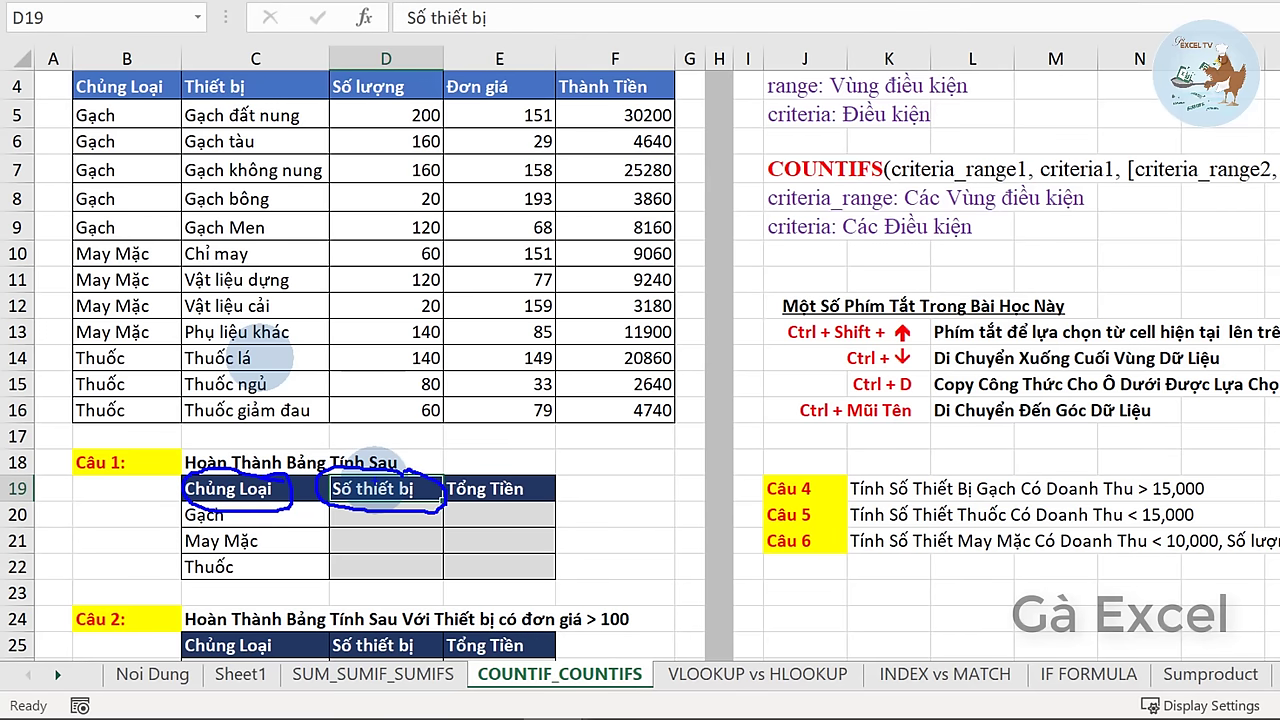
{"action": "key", "text": "Escape"}
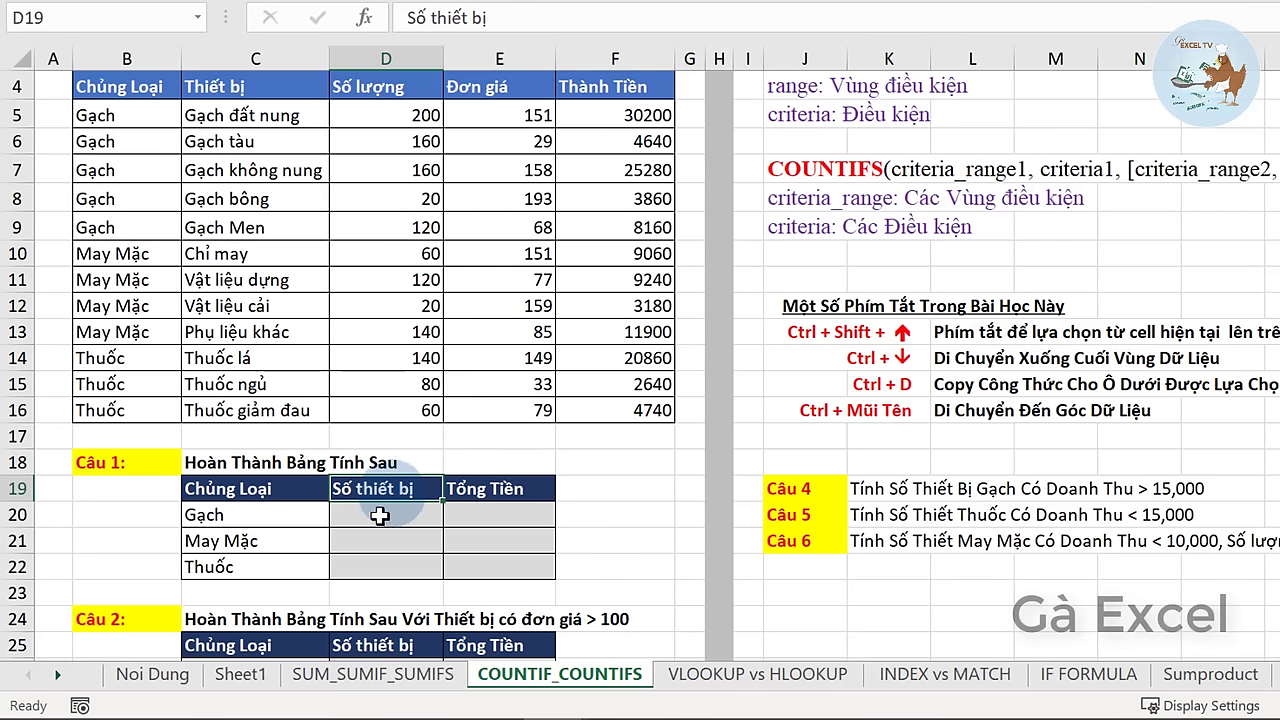
- Enter =COUNTIF($B$5:$B$16,C20) in D20 to count the Gạch devices
{"action": "left_click", "coordinate": [380, 515]}
{"action": "type", "text": "="}
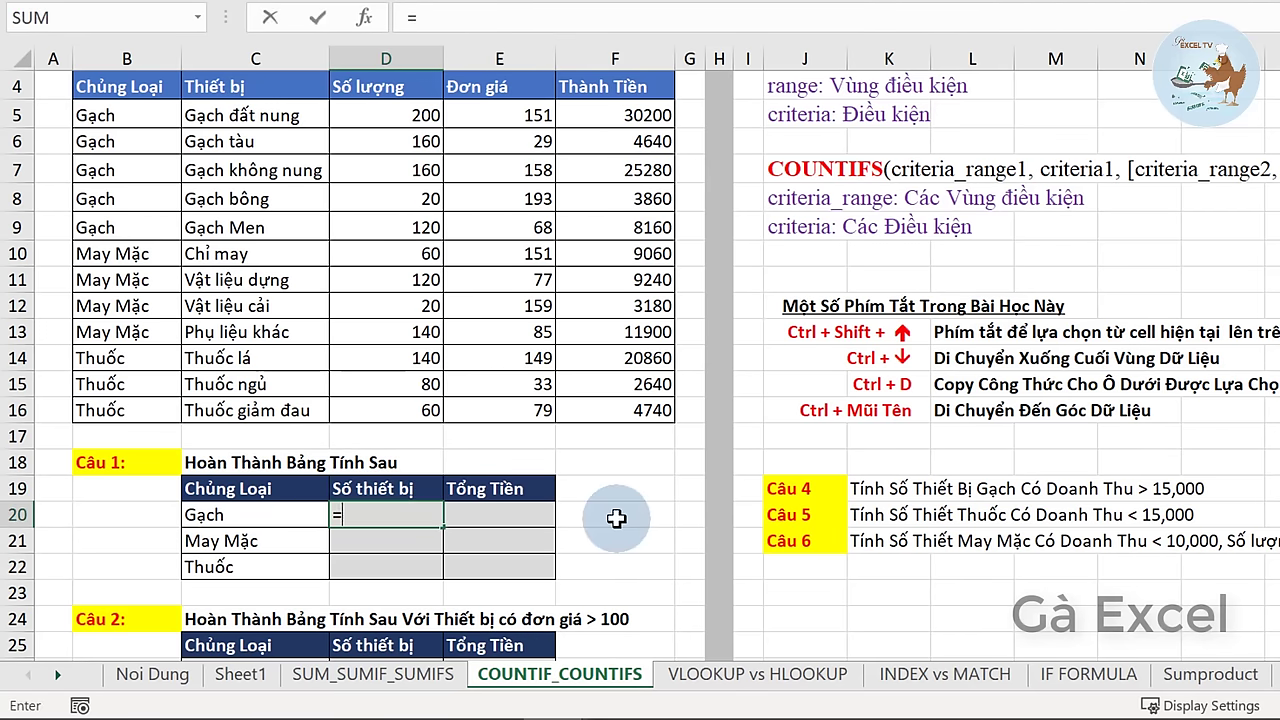
{"action": "type", "text": "countif"}
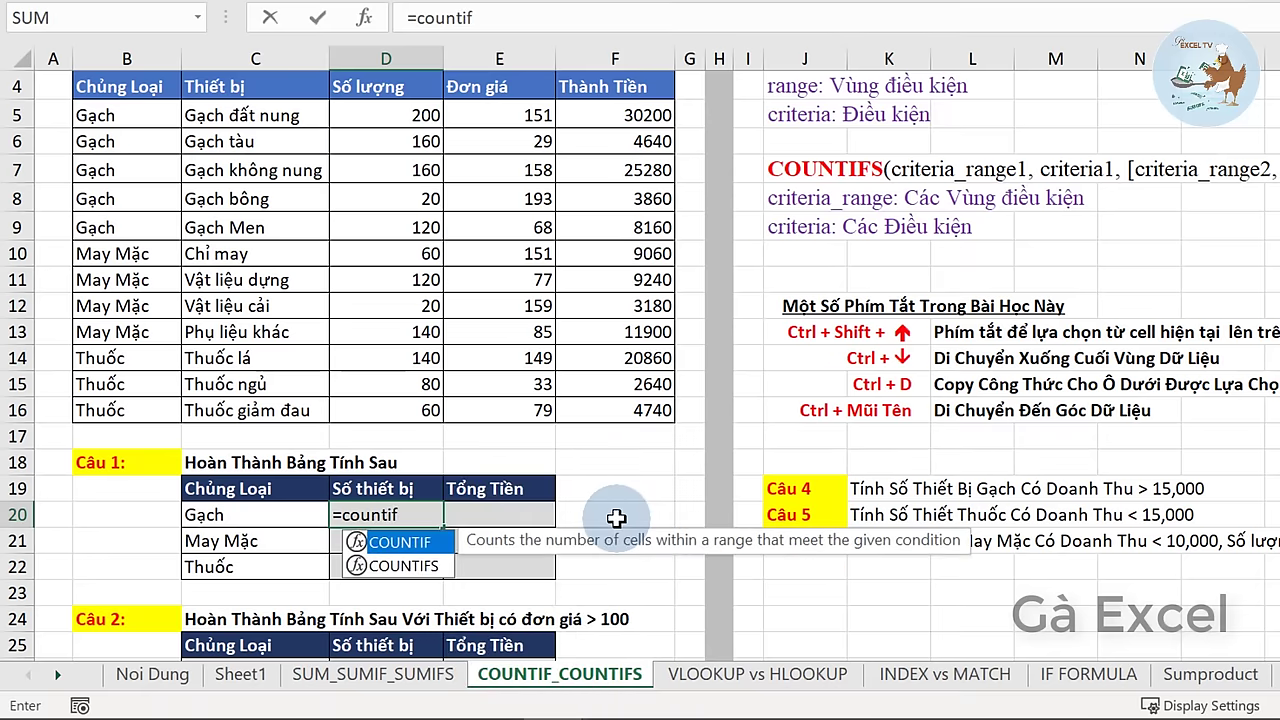
{"action": "key", "text": "Tab"}
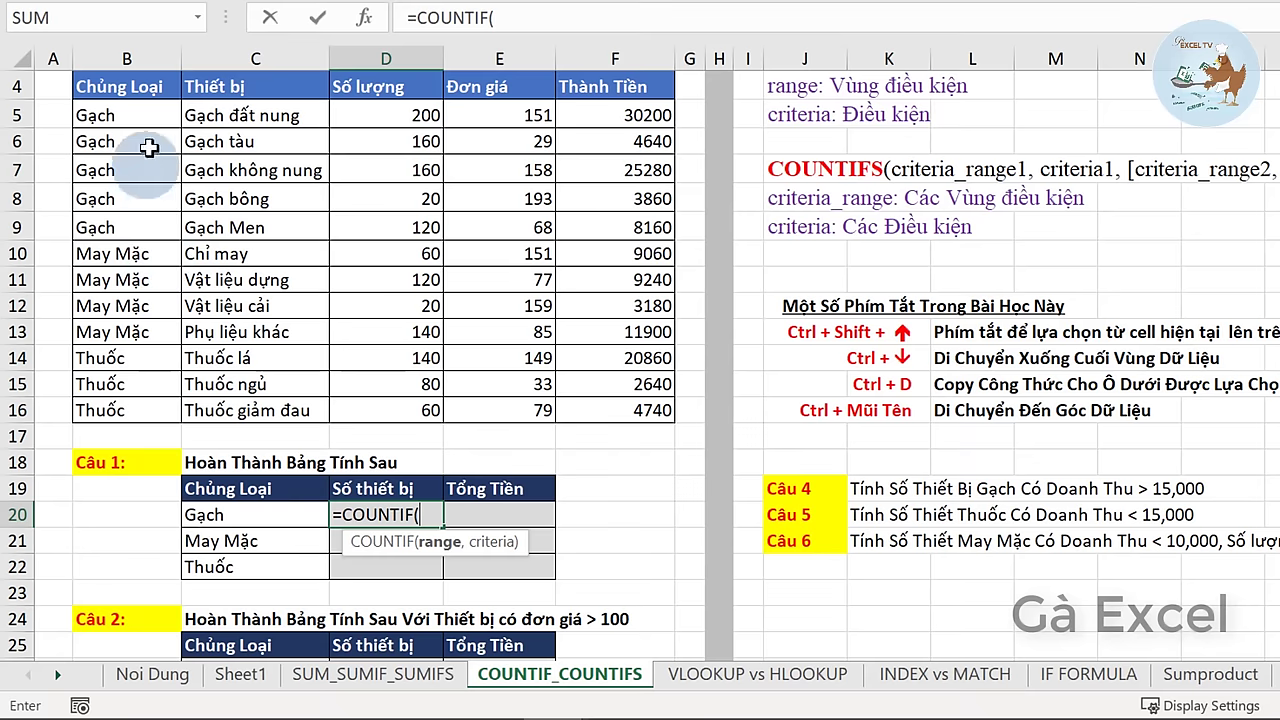
{"action": "left_click_drag", "start_coordinate": [132, 116], "coordinate": [100, 412]}
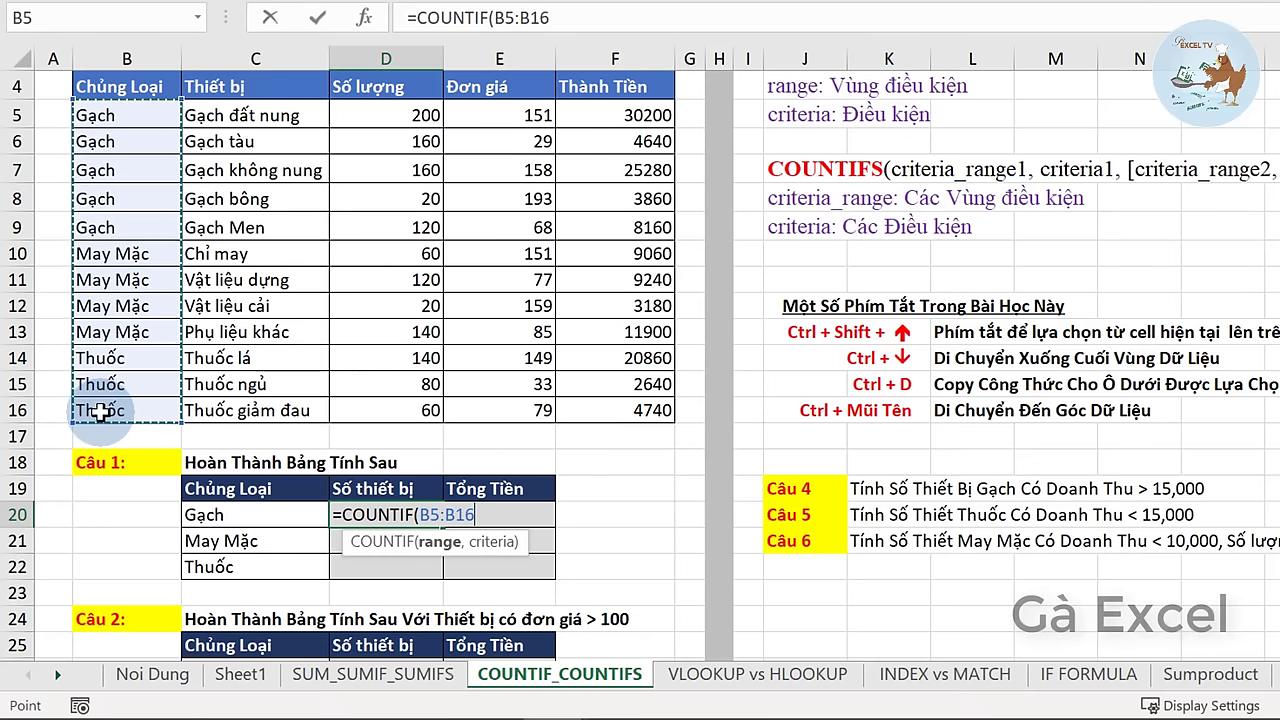
{"action": "key", "text": "F4"}
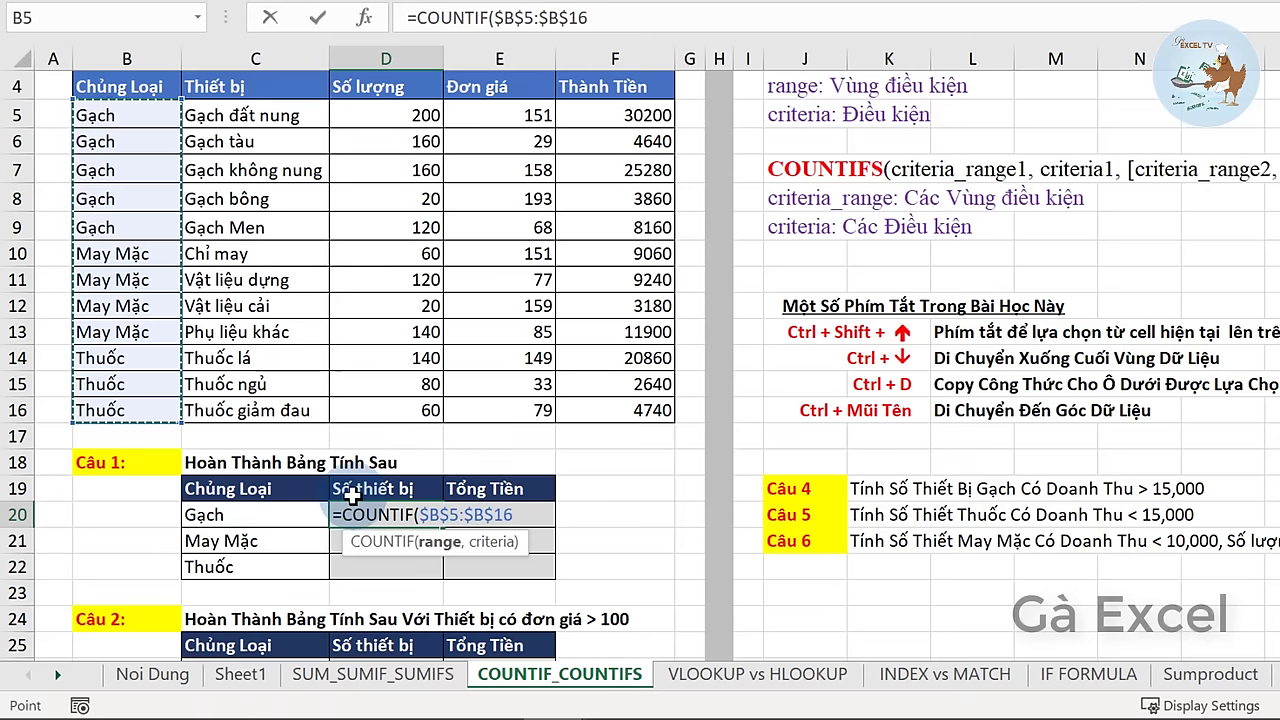
{"action": "left_click", "coordinate": [441, 524]}
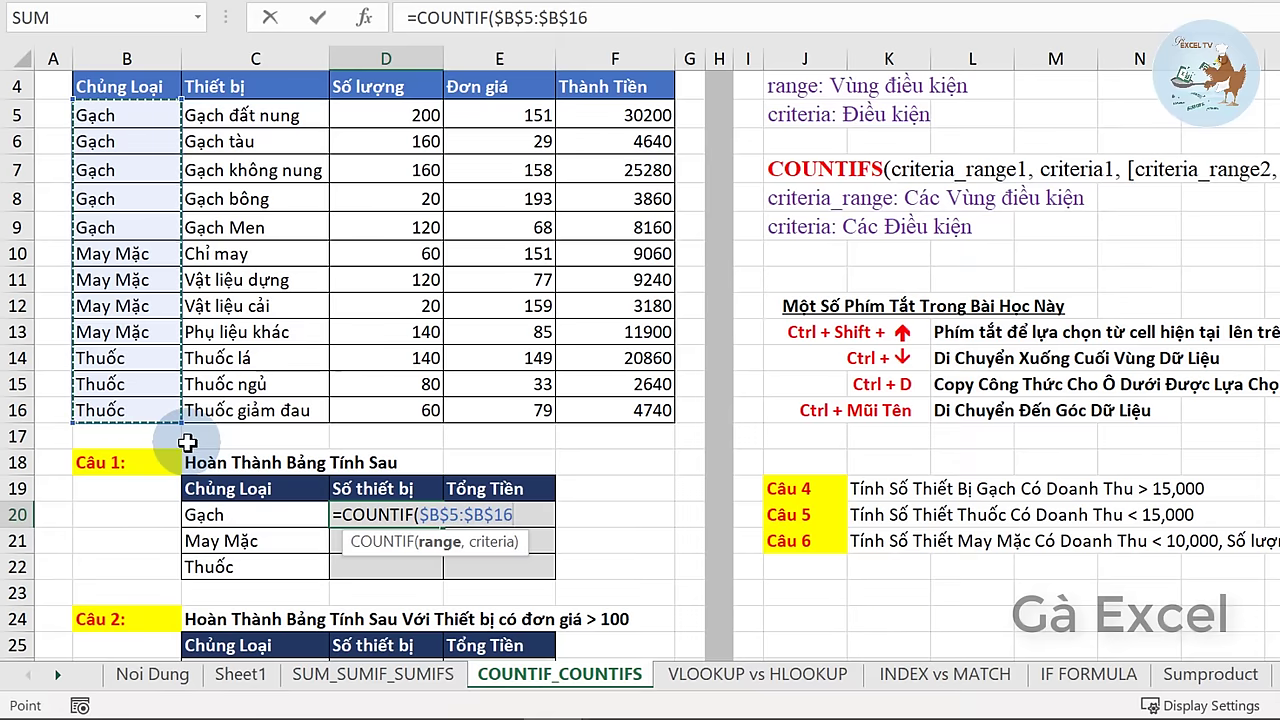
{"action": "type", "text": ","}
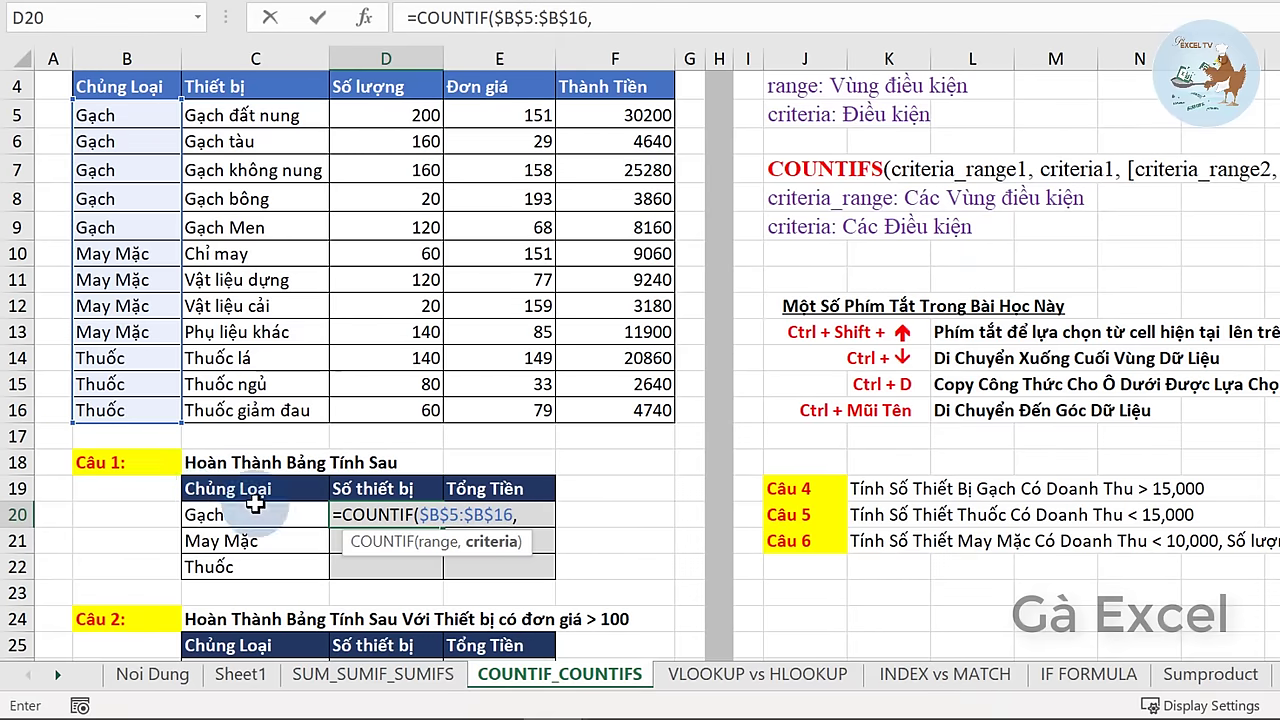
{"action": "left_click", "coordinate": [259, 513]}
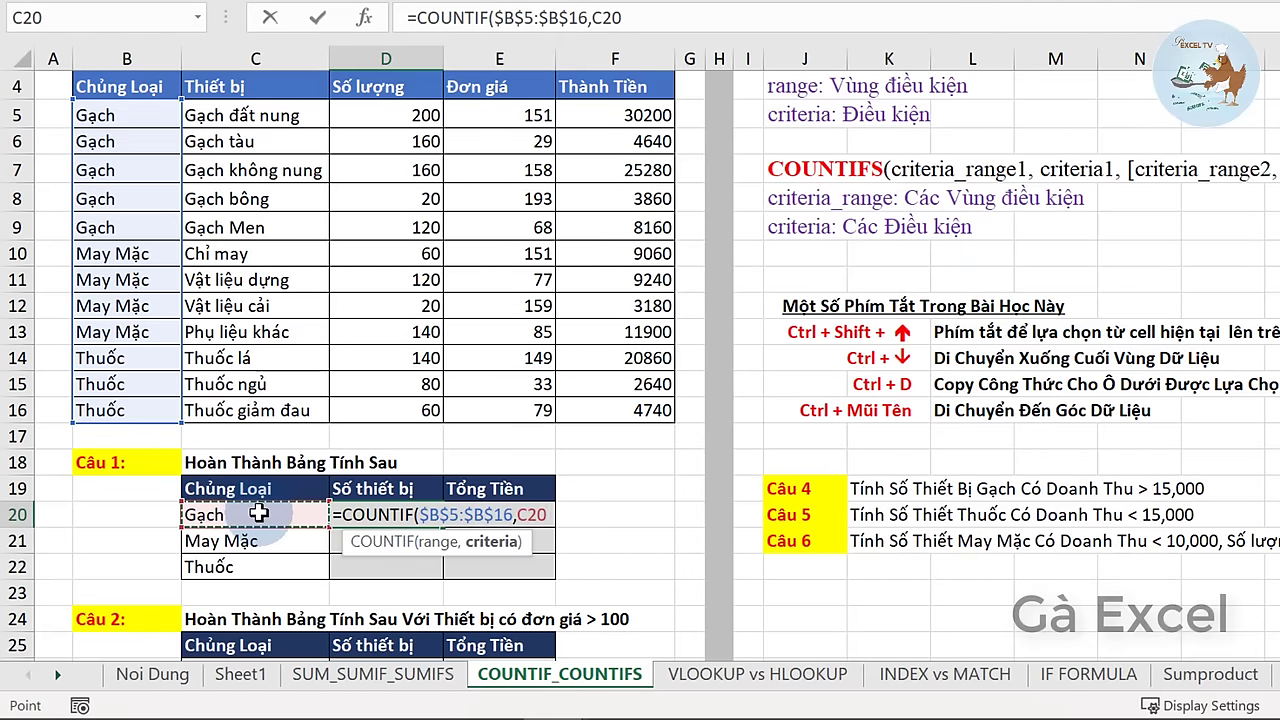
{"action": "type", "text": ")"}
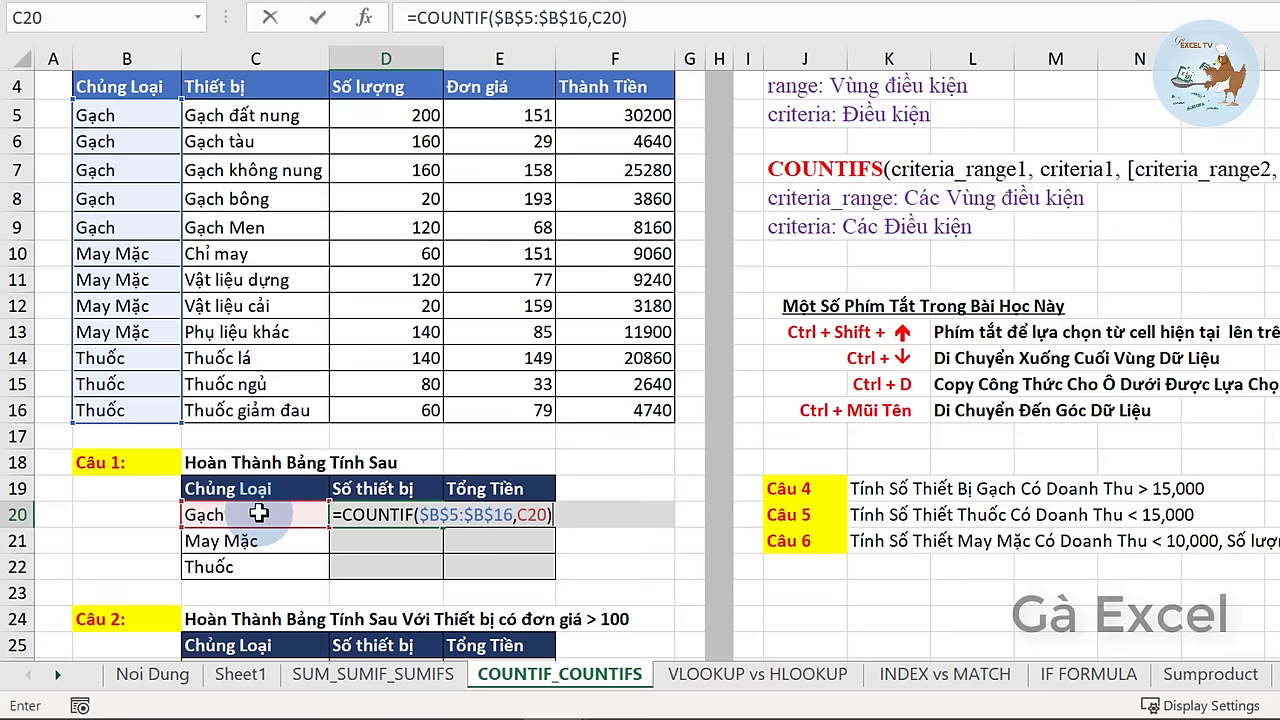
{"action": "key", "text": "Return"}
- Copy the count formula down to D21:D22 and check the copied formulas
{"action": "left_click", "coordinate": [300, 515]}
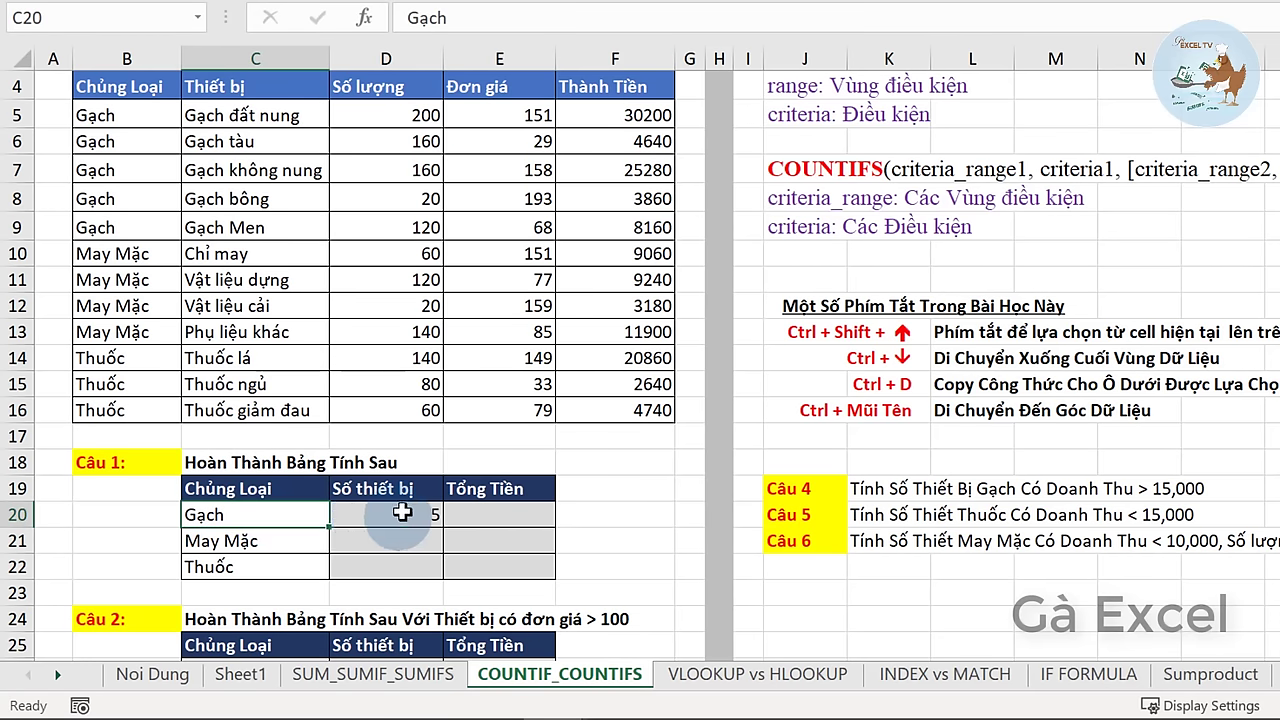
{"action": "left_click", "coordinate": [401, 512]}
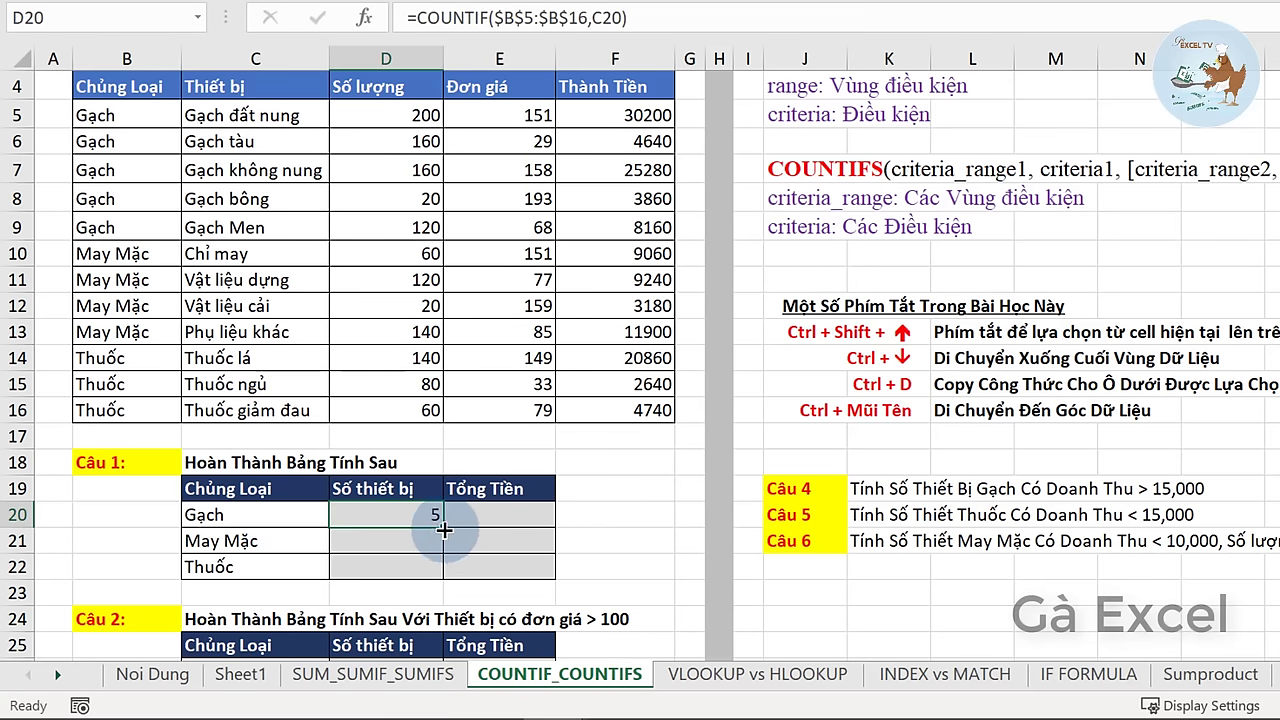
{"action": "left_click_drag", "start_coordinate": [443, 528], "coordinate": [445, 566]}
{"action": "left_click", "coordinate": [386, 541]}
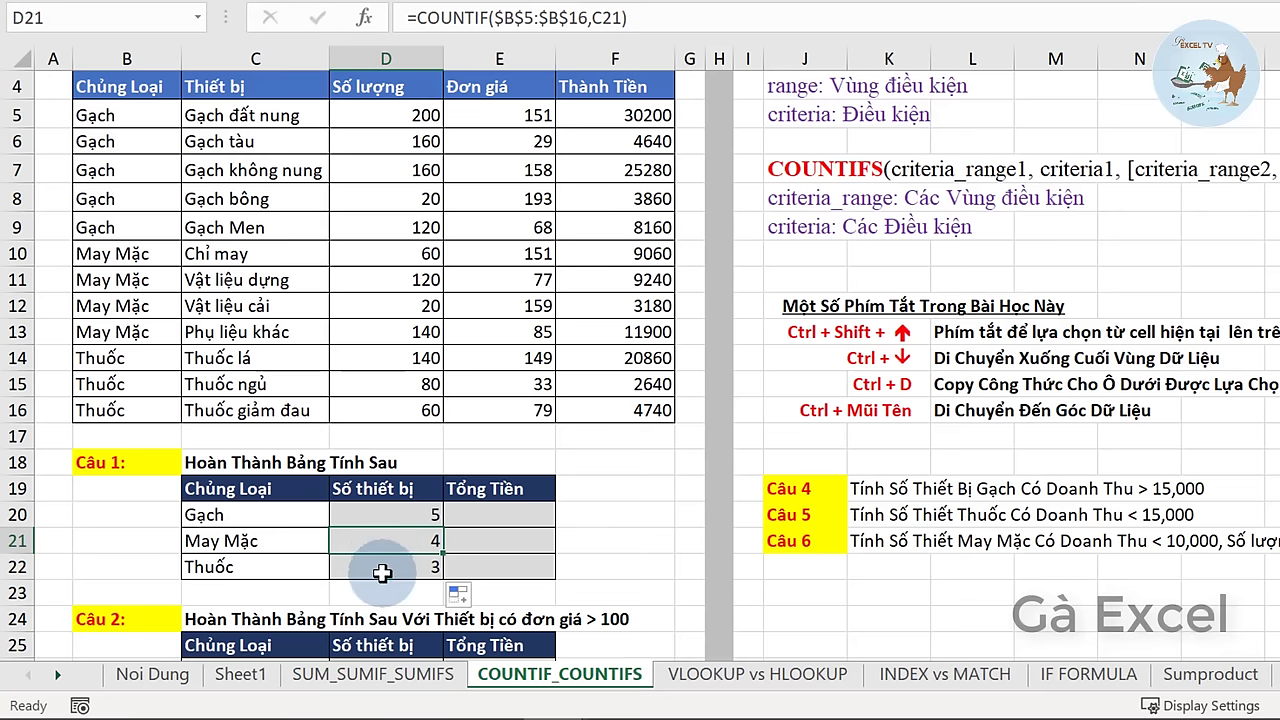
{"action": "left_click", "coordinate": [382, 567]}
{"action": "left_click", "coordinate": [522, 514]}
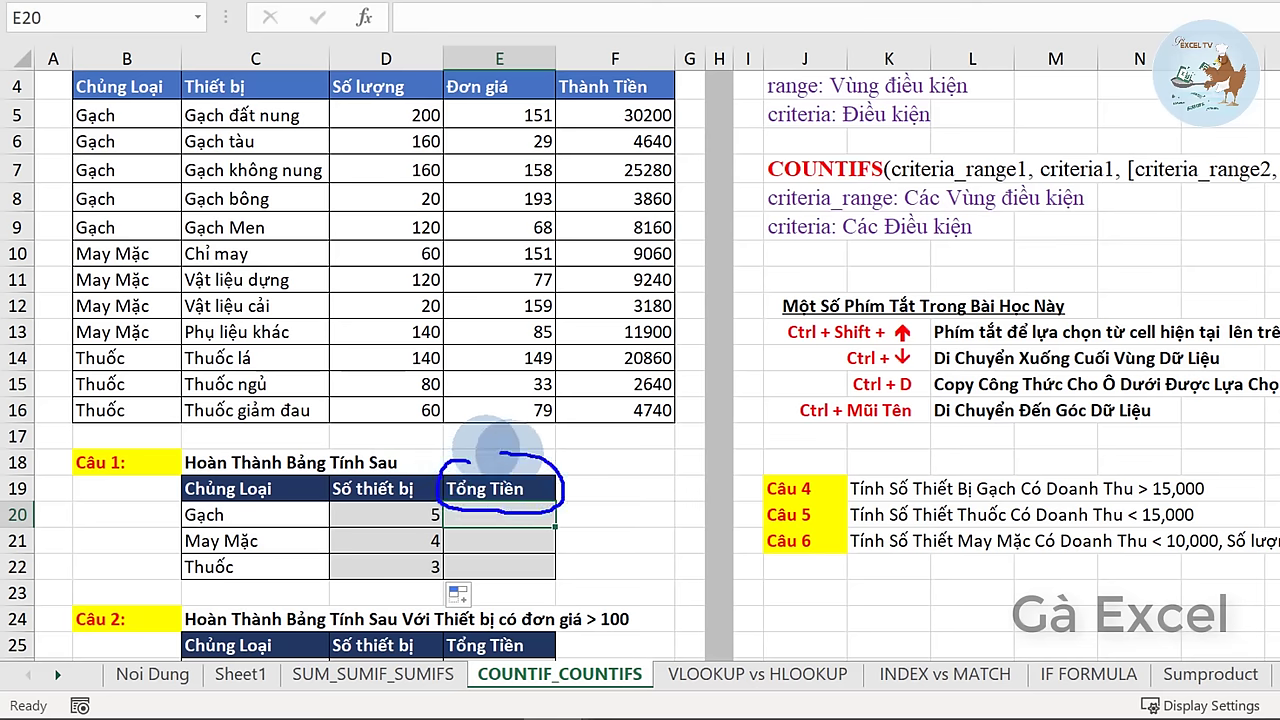
- Enter =SUMIFS($F$5:$F$16,$B$5:$B$16,C20) in E20 for the Gạch total
{"action": "left_click_drag", "start_coordinate": [465, 461], "coordinate": [470, 452]}
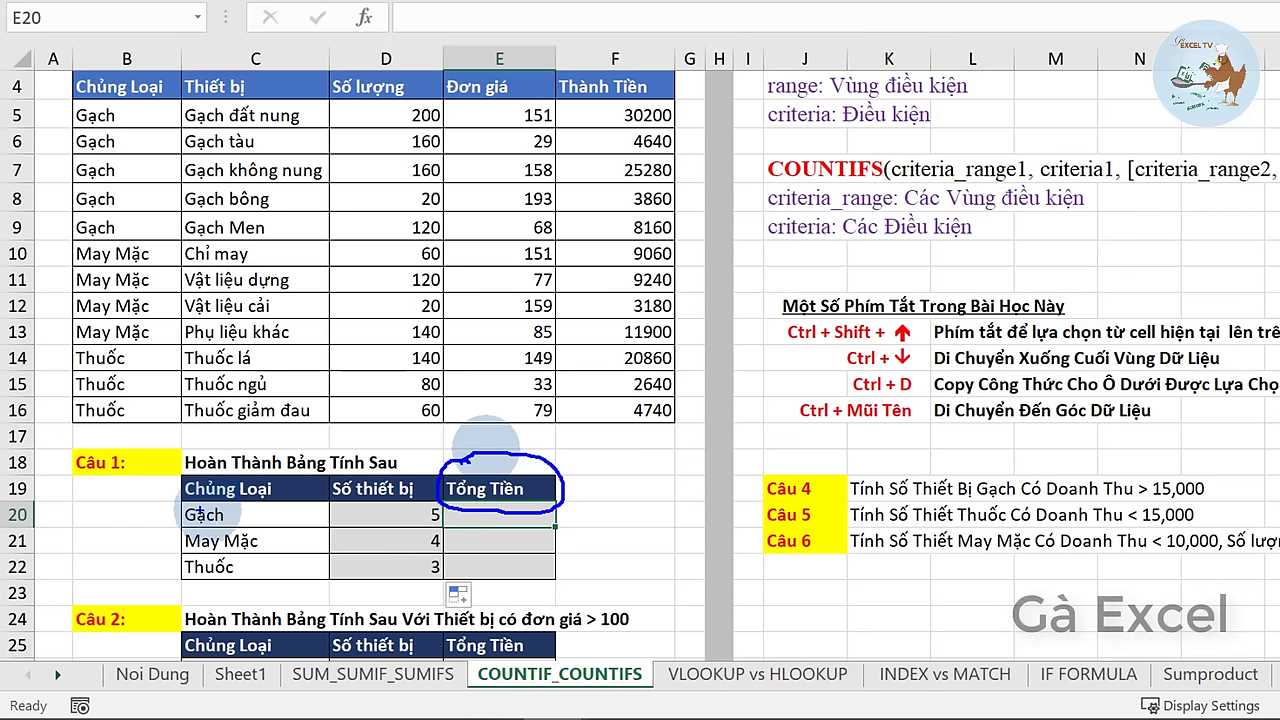
{"action": "left_click_drag", "start_coordinate": [262, 492], "coordinate": [280, 458]}
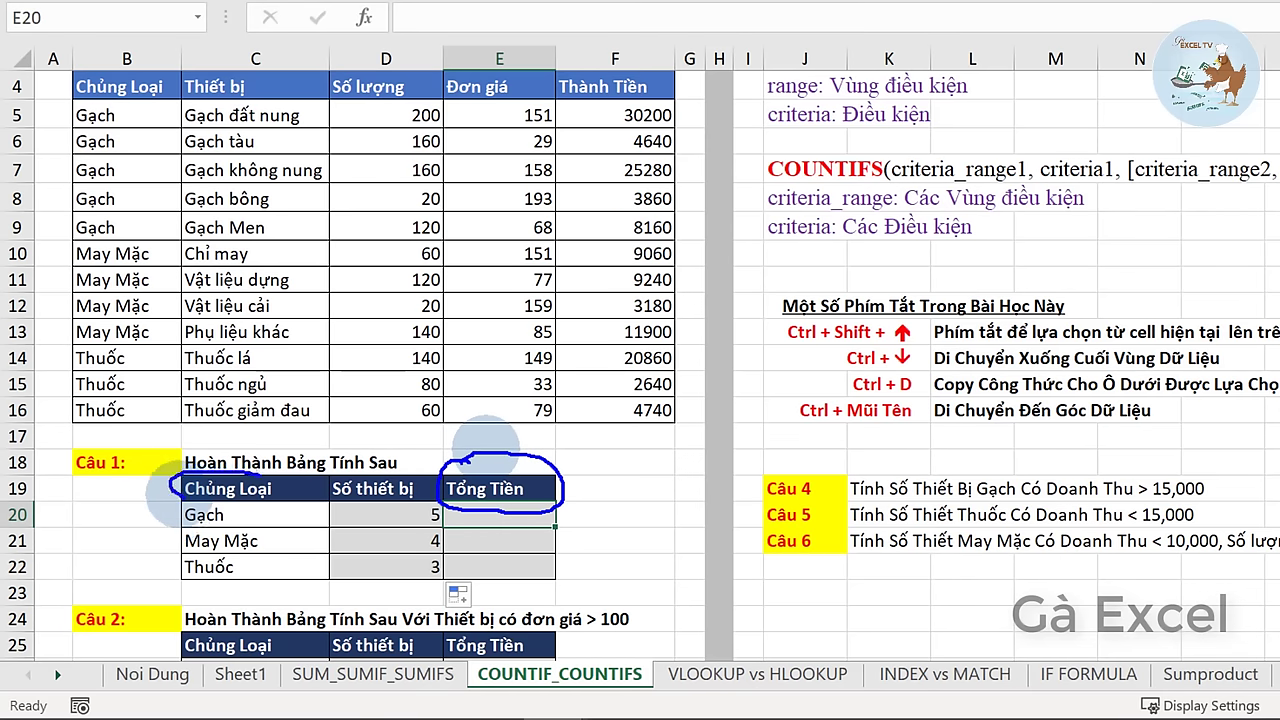
{"action": "key", "text": "Escape"}
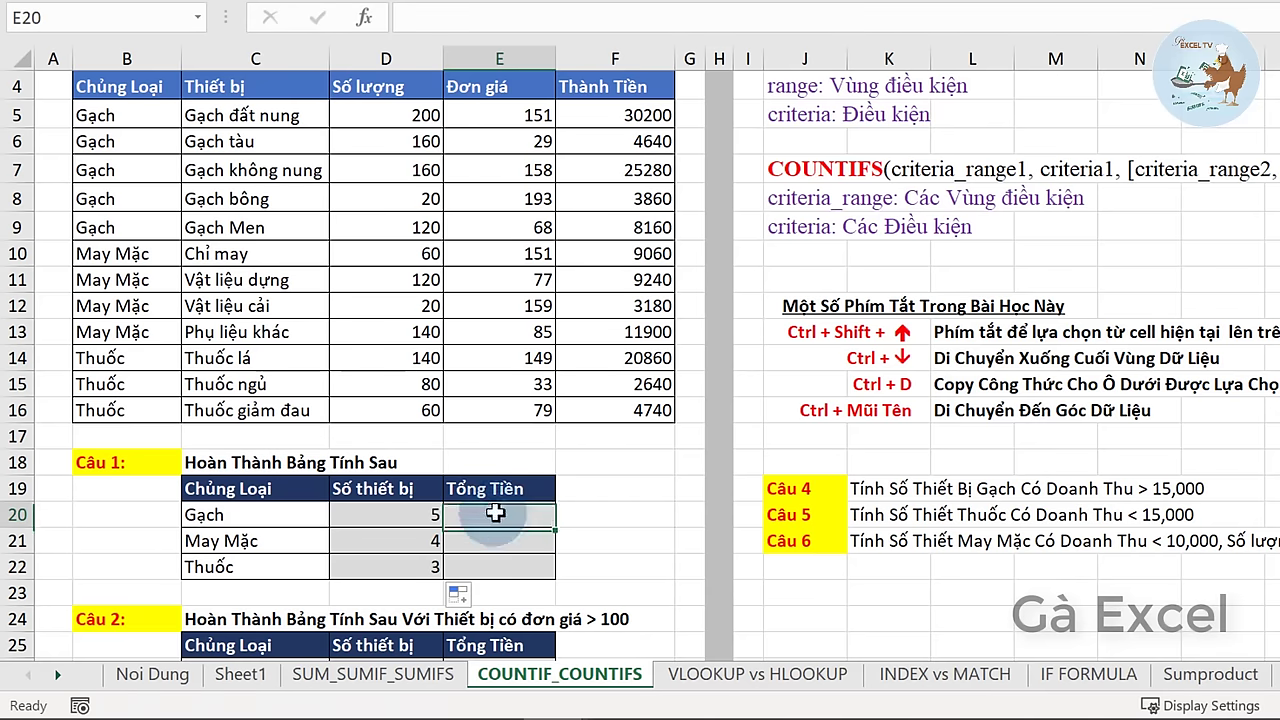
{"action": "type", "text": "=sum"}
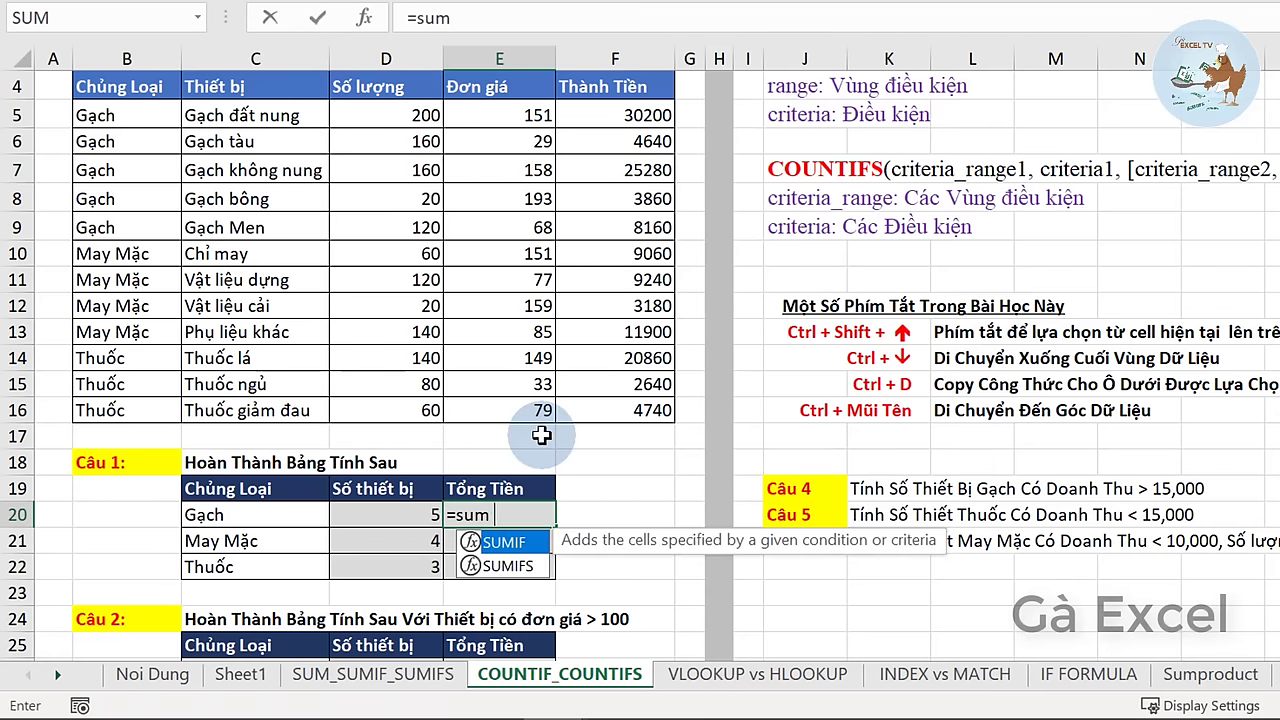
{"action": "type", "text": "ifs"}
{"action": "key", "text": "Tab"}
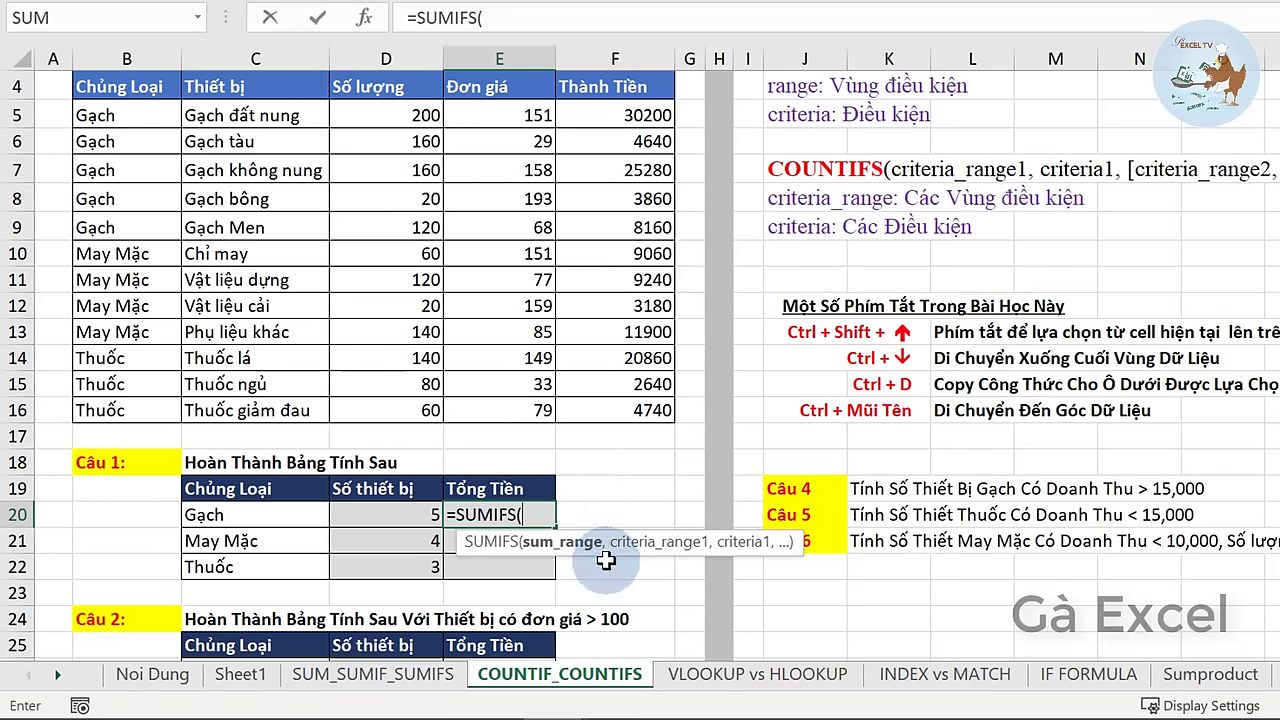
{"action": "left_click_drag", "start_coordinate": [611, 556], "coordinate": [617, 568]}
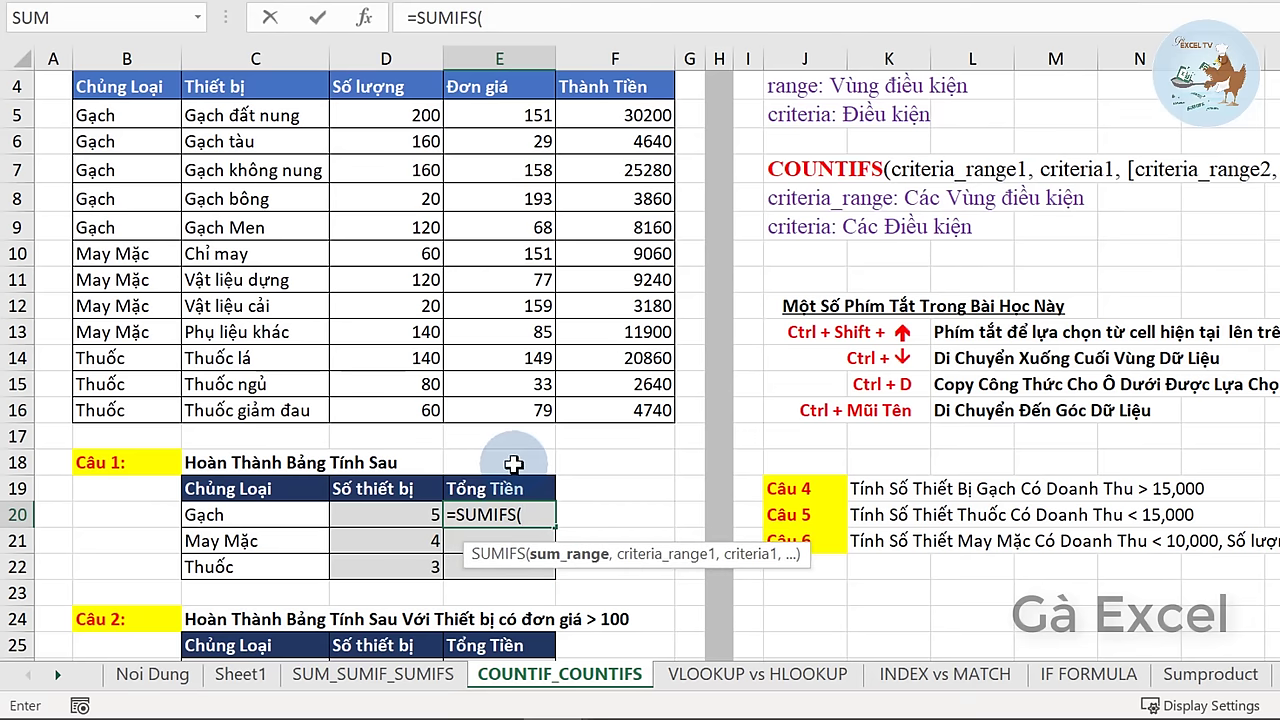
{"action": "mouse_move", "coordinate": [613, 115]}
{"action": "left_mouse_down"}
{"action": "mouse_move", "coordinate": [602, 371]}
{"action": "mouse_move", "coordinate": [613, 418]}
{"action": "left_mouse_up"}
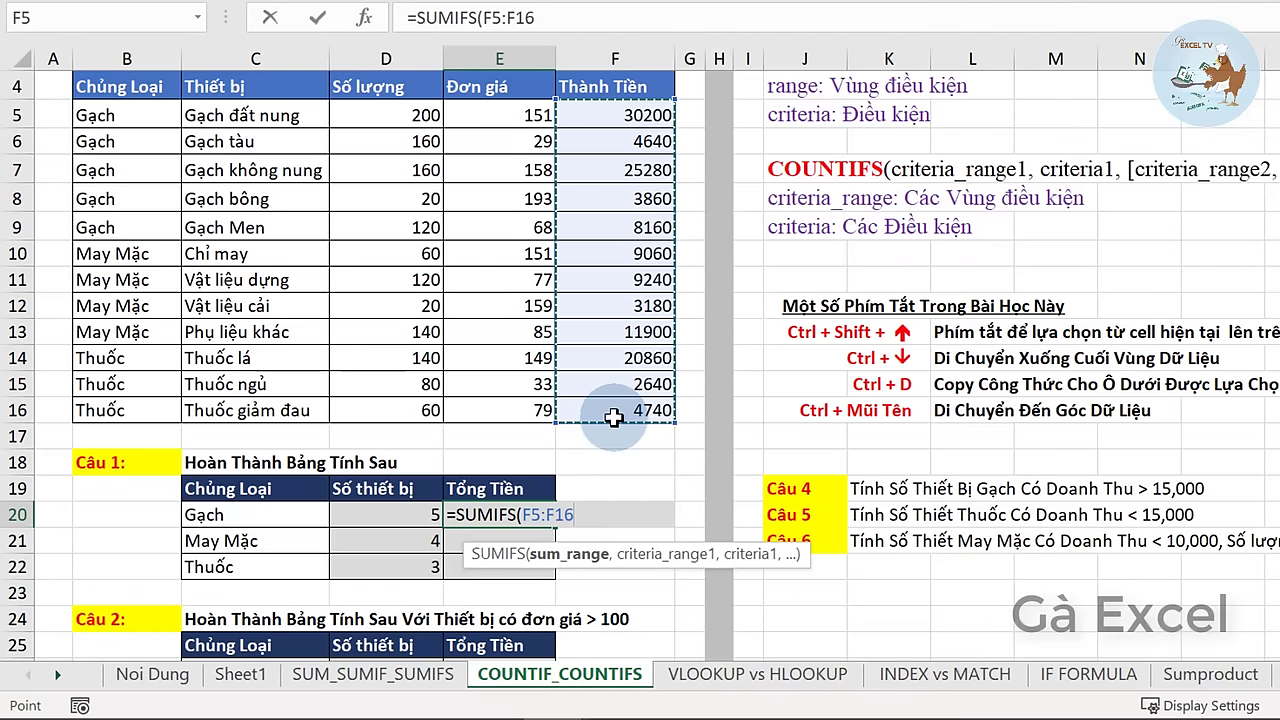
{"action": "key", "text": "F4"}
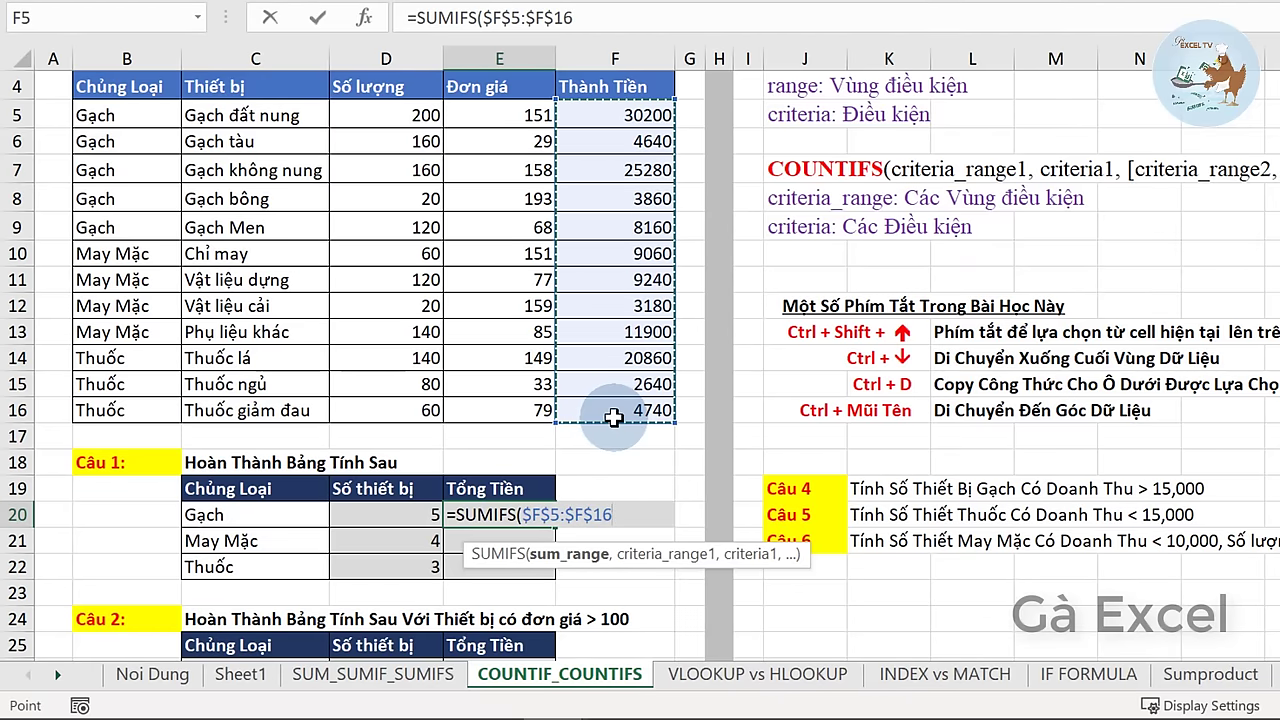
{"action": "type", "text": ","}
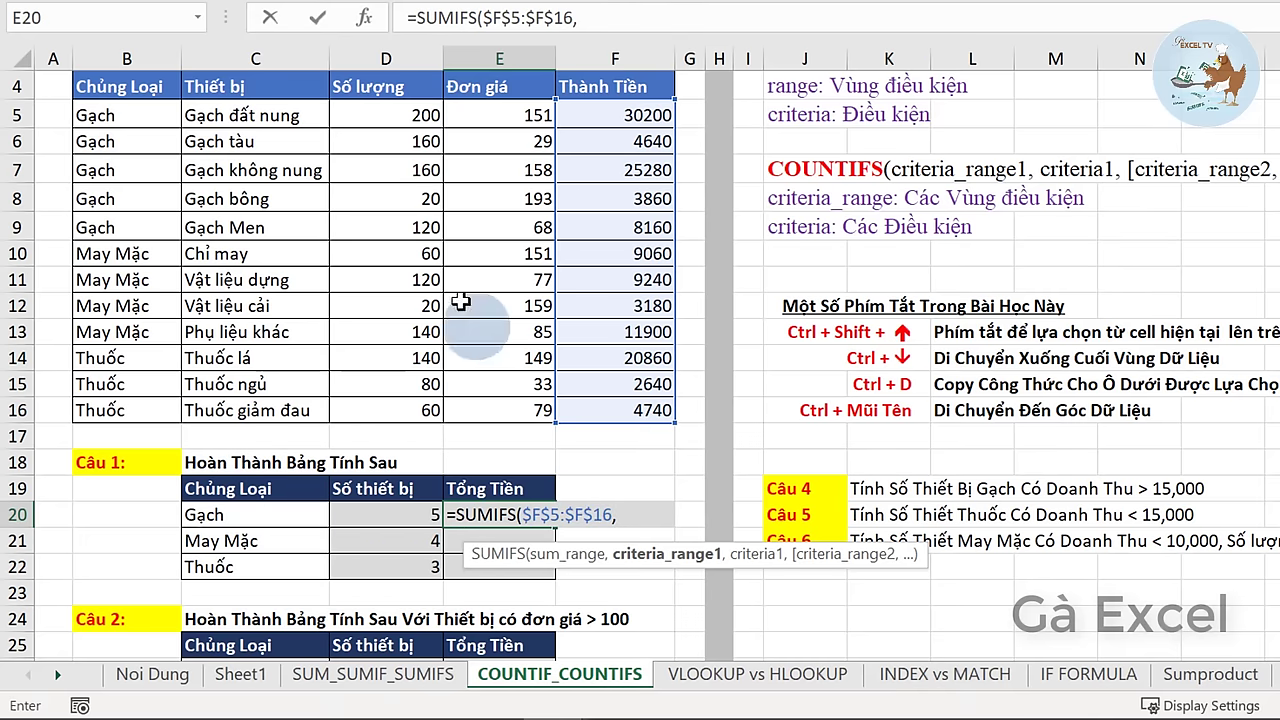
{"action": "mouse_move", "coordinate": [100, 115]}
{"action": "left_mouse_down"}
{"action": "mouse_move", "coordinate": [128, 193]}
{"action": "mouse_move", "coordinate": [128, 405]}
{"action": "left_mouse_up"}
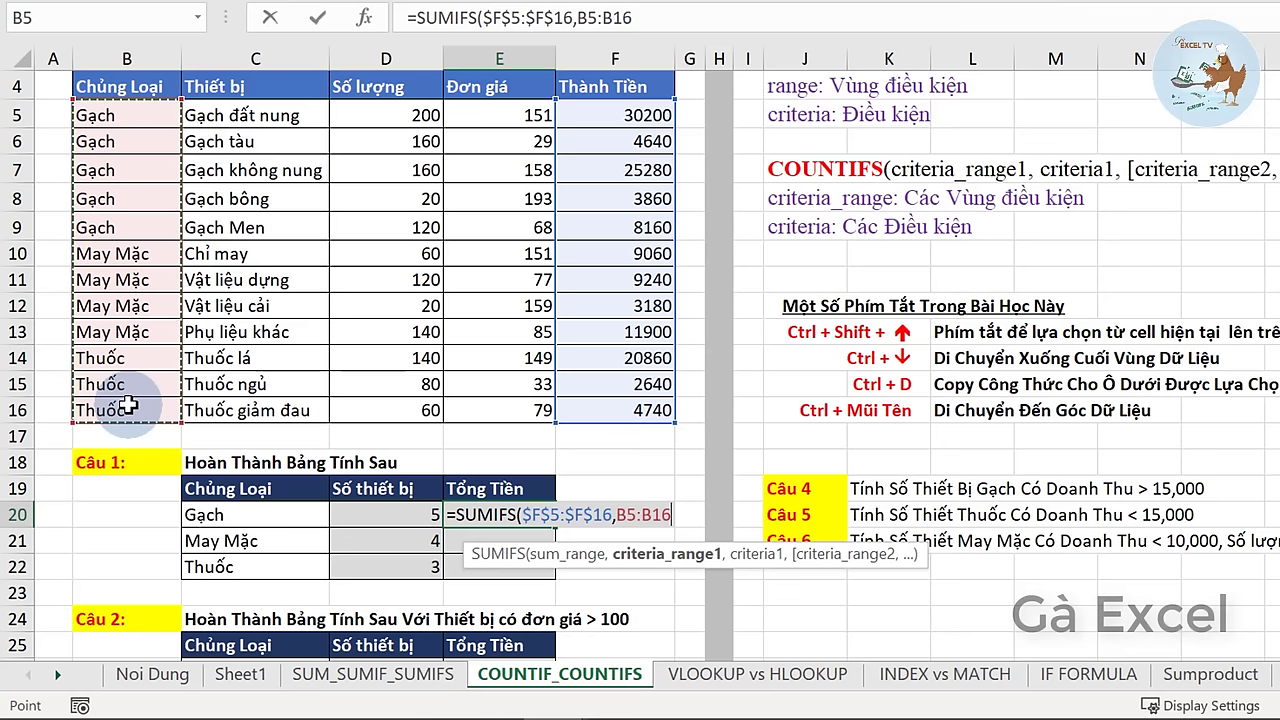
{"action": "key", "text": "F4"}
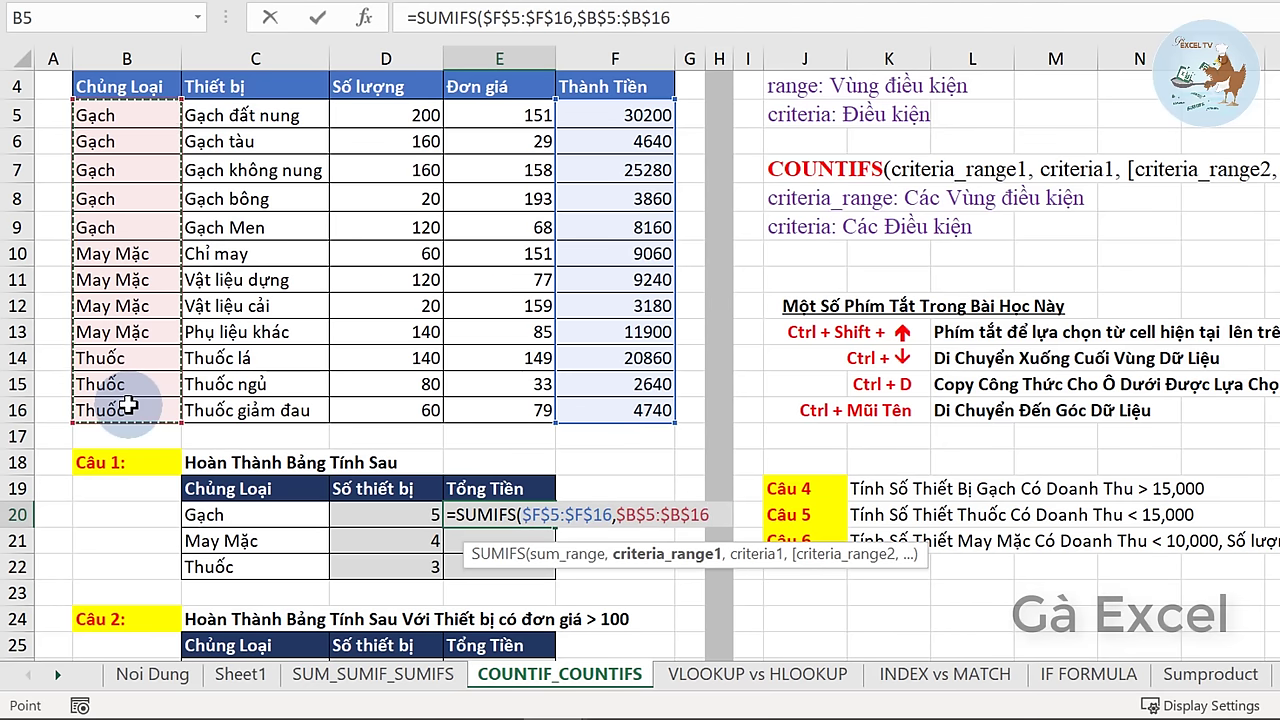
{"action": "type", "text": ","}
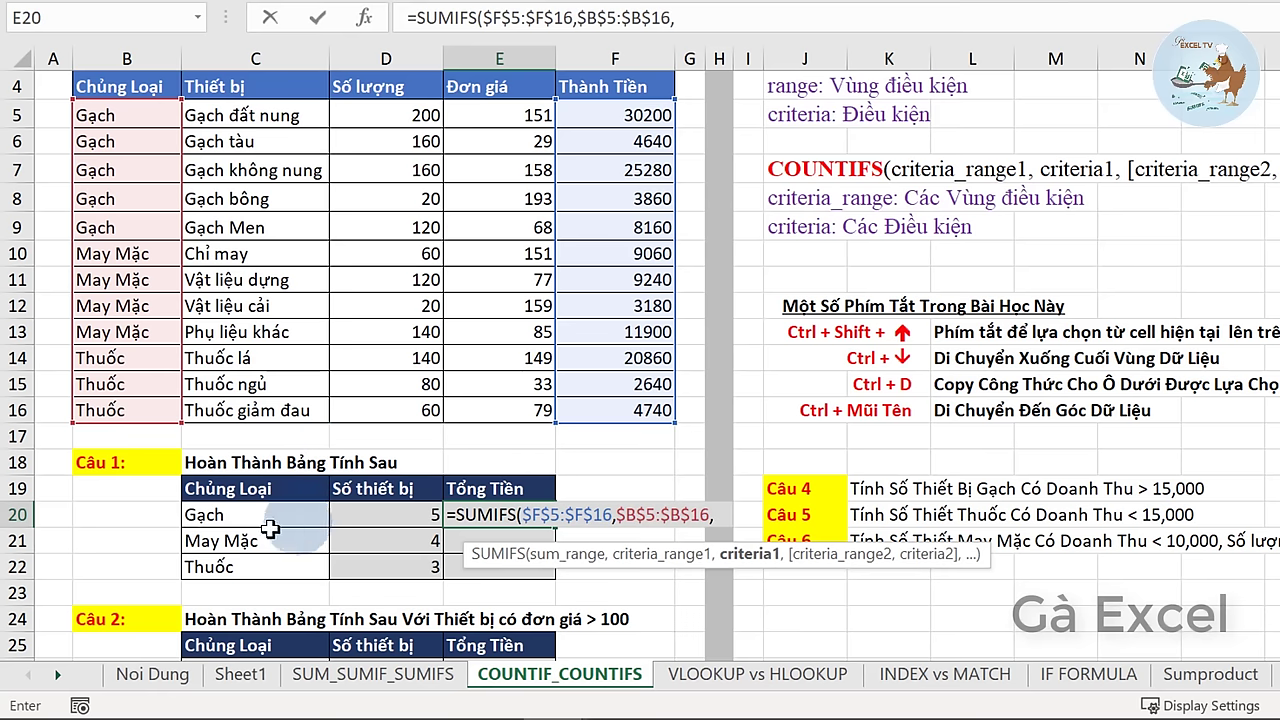
{"action": "left_click", "coordinate": [232, 516]}
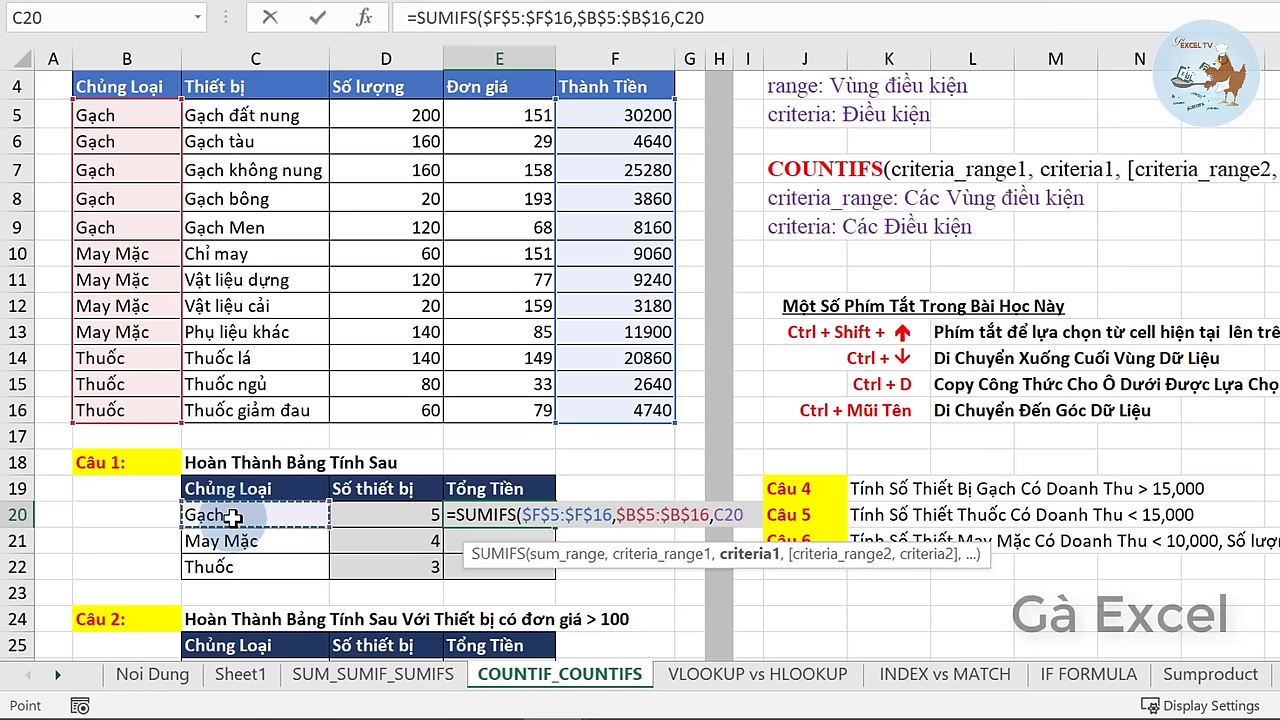
{"action": "key", "text": "Return"}
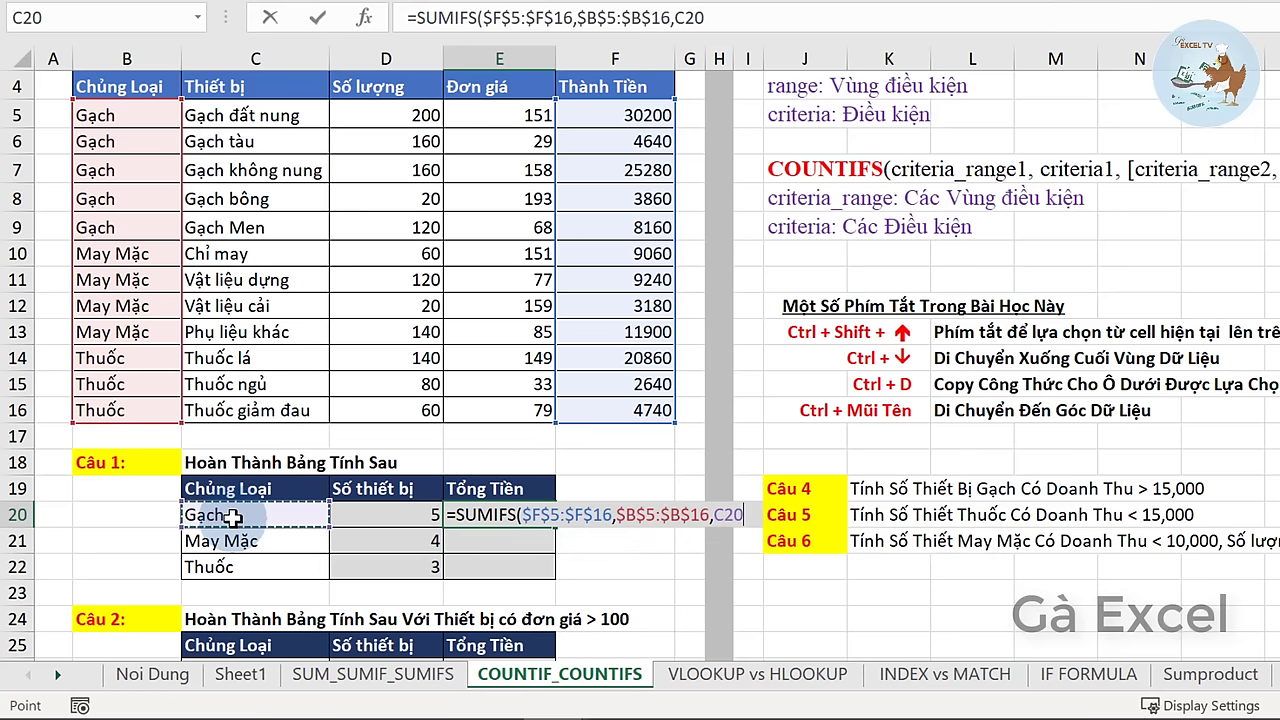
- Apply Comma Style to E20 and copy the totals down to E22
{"action": "left_click", "coordinate": [503, 513]}
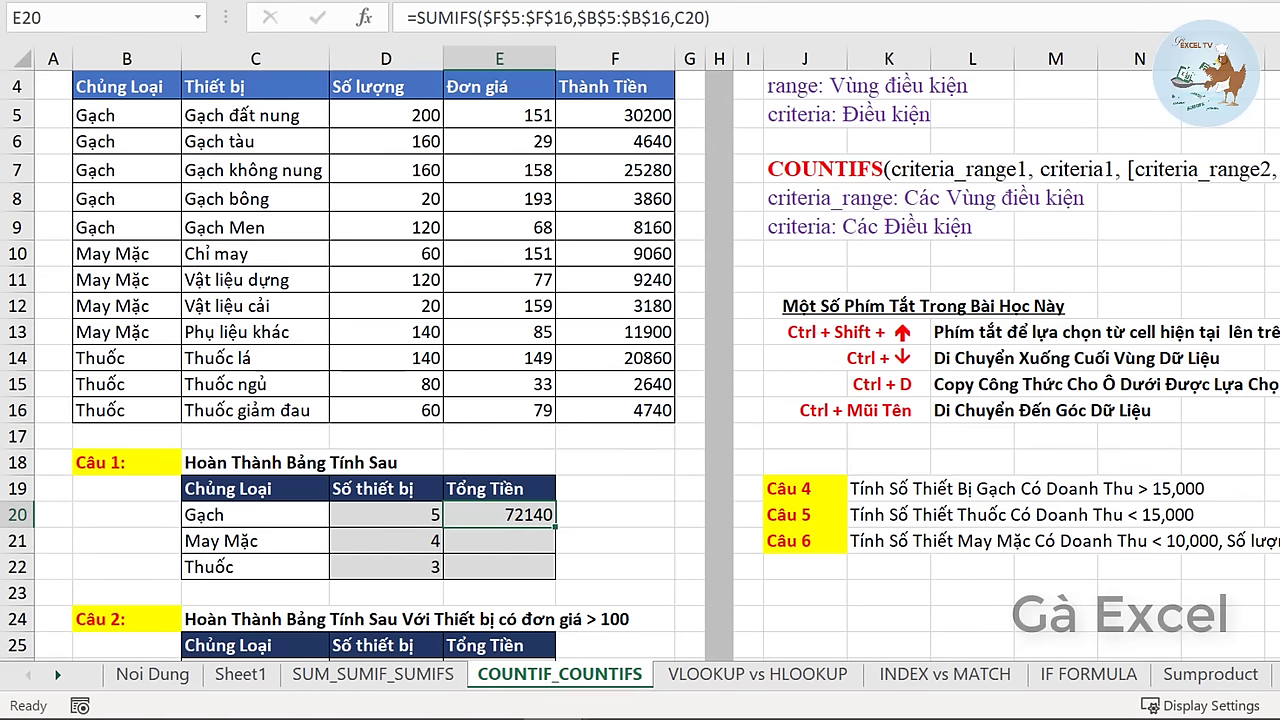
{"action": "key", "text": "alt+h"}
{"action": "key", "text": "k"}
{"action": "left_click_drag", "start_coordinate": [557, 527], "coordinate": [568, 566]}
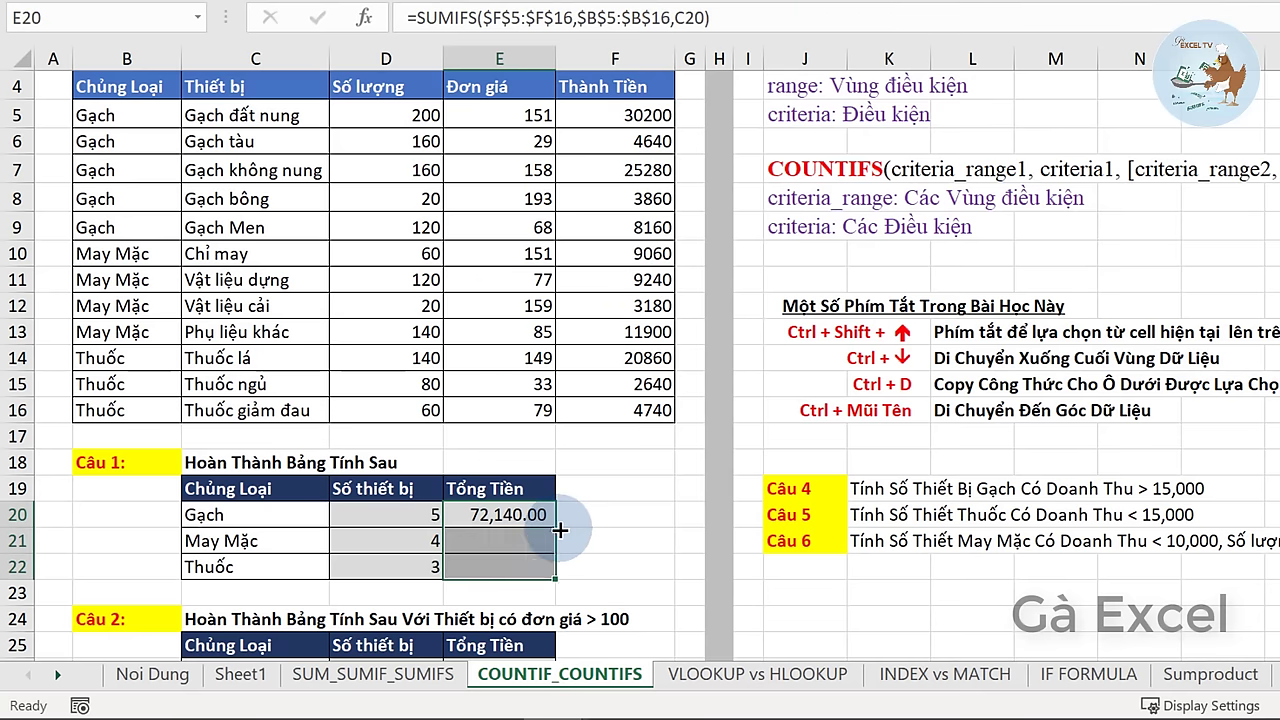
{"action": "left_click", "coordinate": [522, 541]}
{"action": "left_click", "coordinate": [519, 567]}
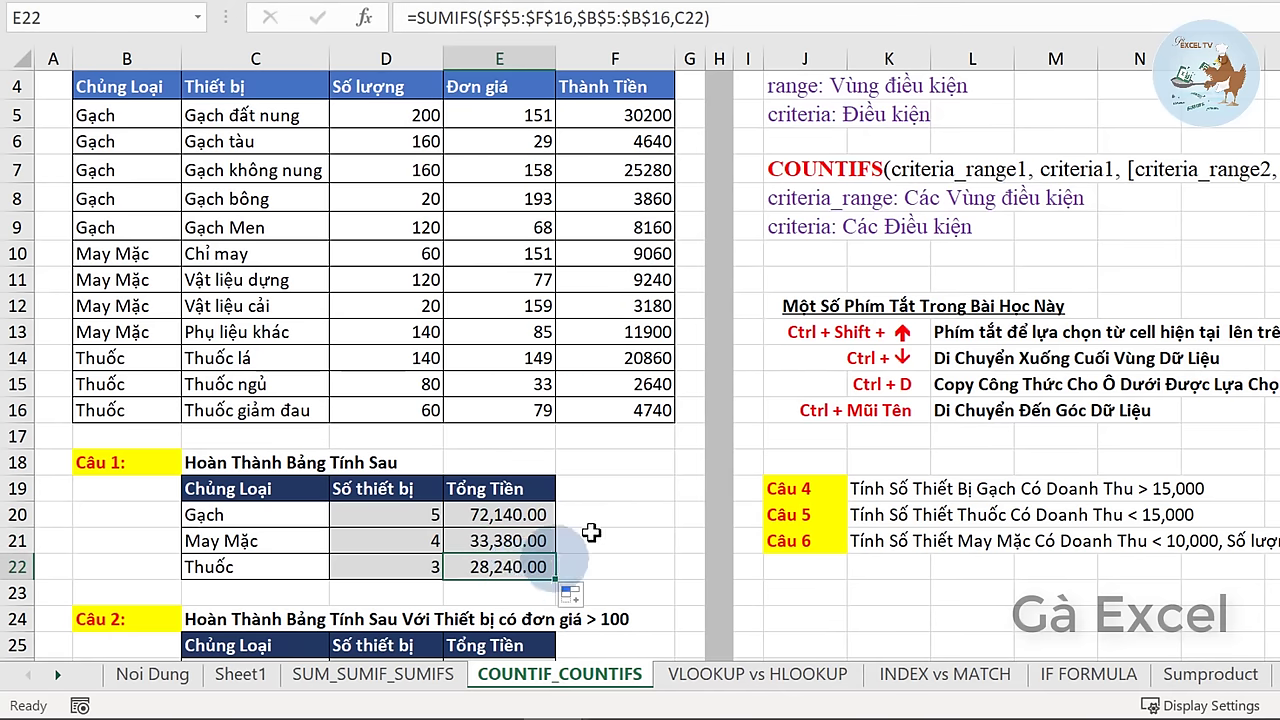
- Review the Câu 2 title and the Đơn giá values in E5:E16
{"action": "scroll", "coordinate": [576, 505], "scroll_direction": "down", "scroll_amount": 1}
{"action": "scroll", "coordinate": [576, 505], "scroll_direction": "down", "scroll_amount": 1}
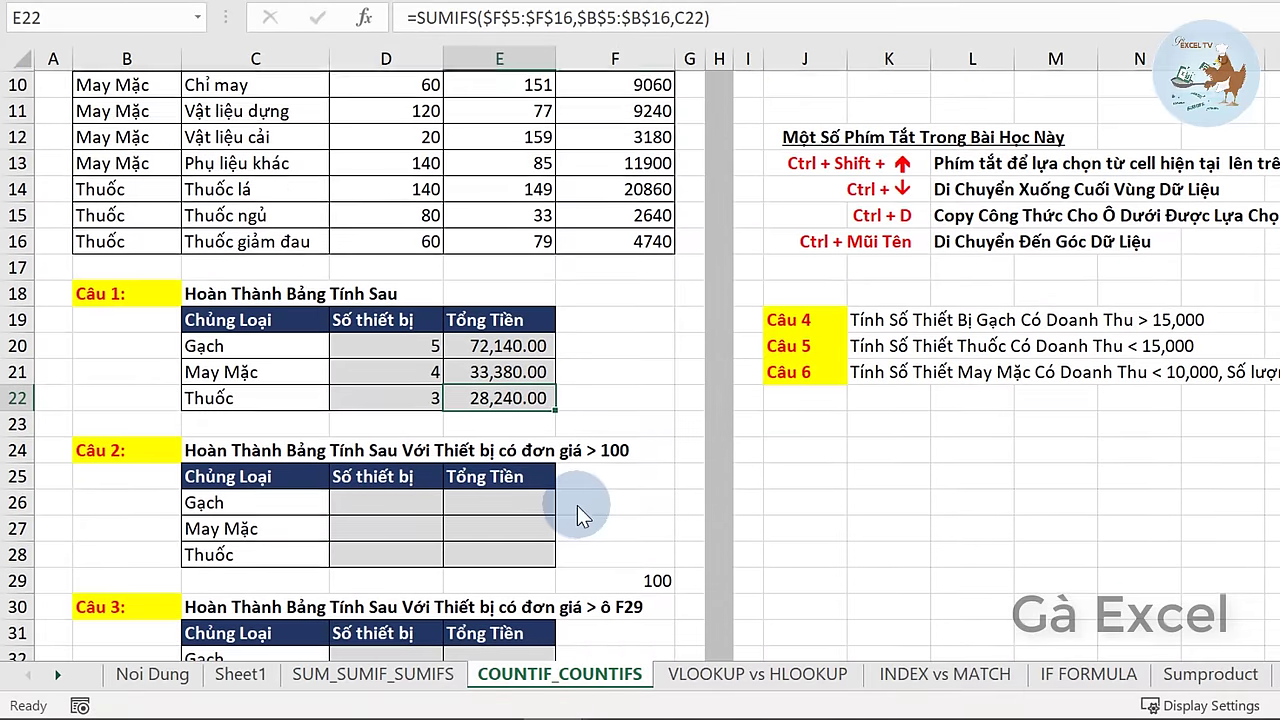
{"action": "left_click", "coordinate": [200, 452]}
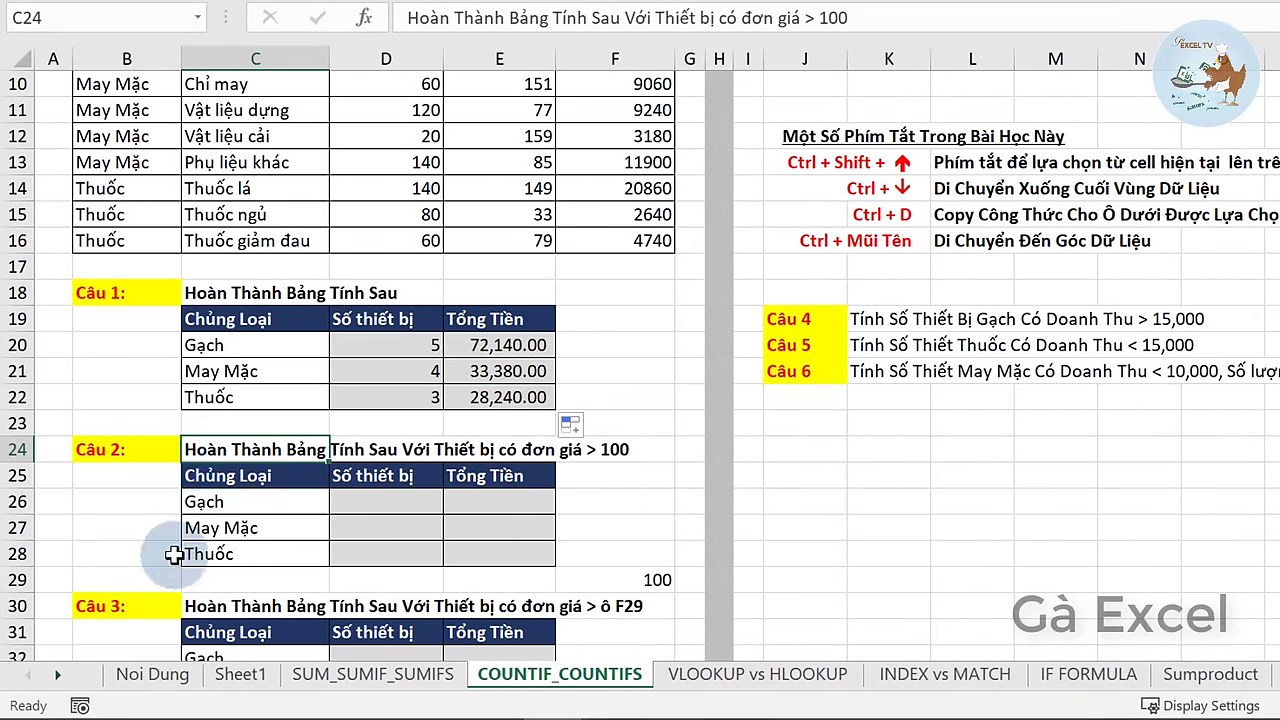
{"action": "scroll", "coordinate": [175, 553], "scroll_direction": "down", "scroll_amount": 1}
{"action": "left_click", "coordinate": [366, 423]}
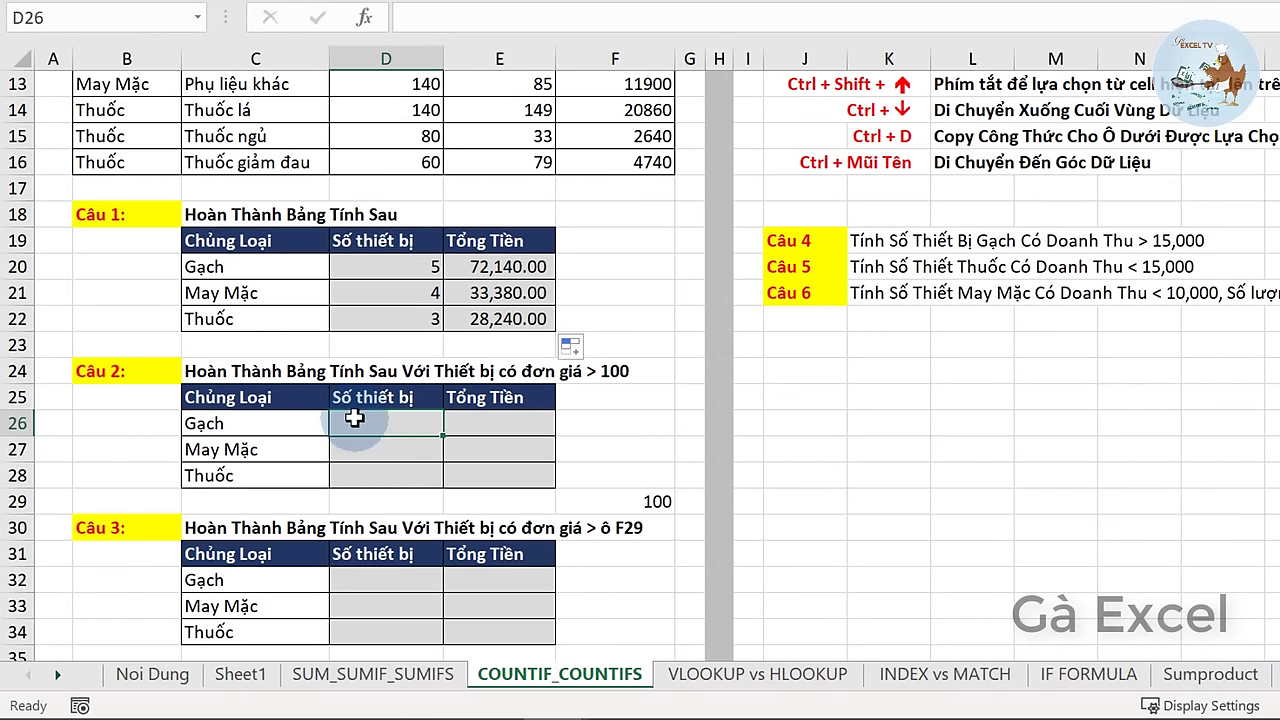
{"action": "scroll", "coordinate": [320, 478], "scroll_direction": "up", "scroll_amount": 1}
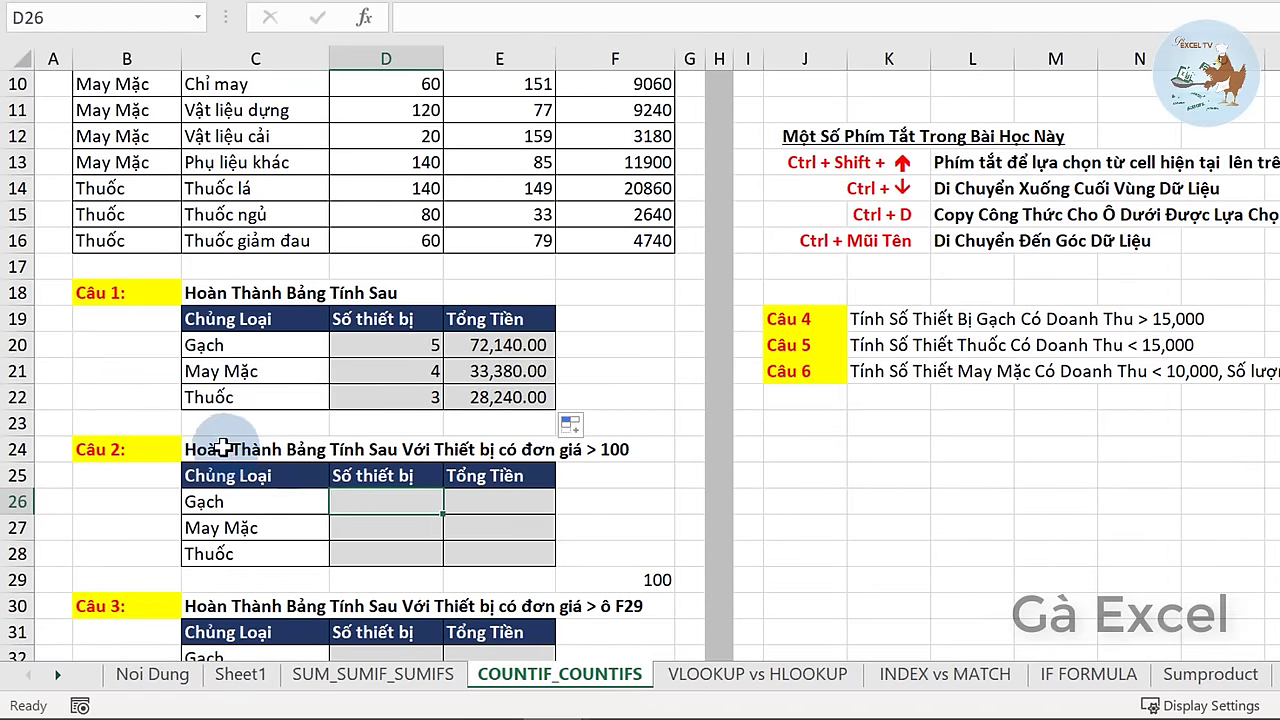
{"action": "left_click", "coordinate": [216, 450]}
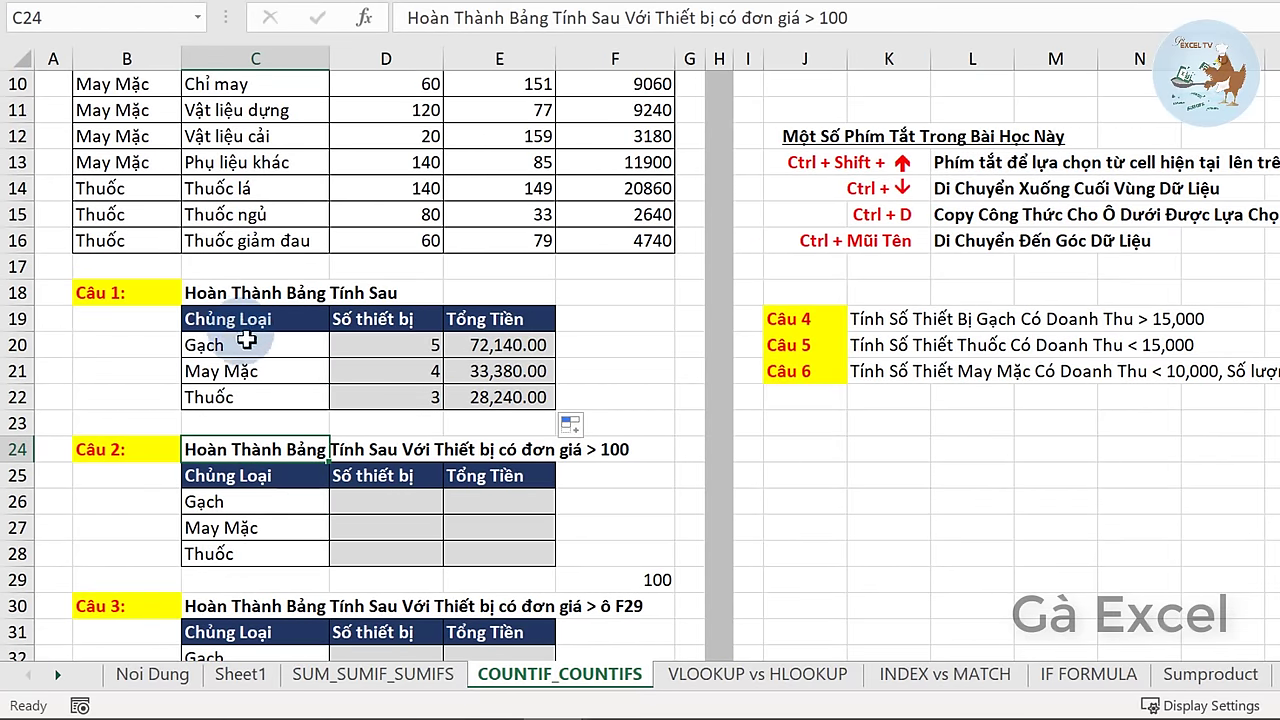
{"action": "double_click", "coordinate": [214, 450]}
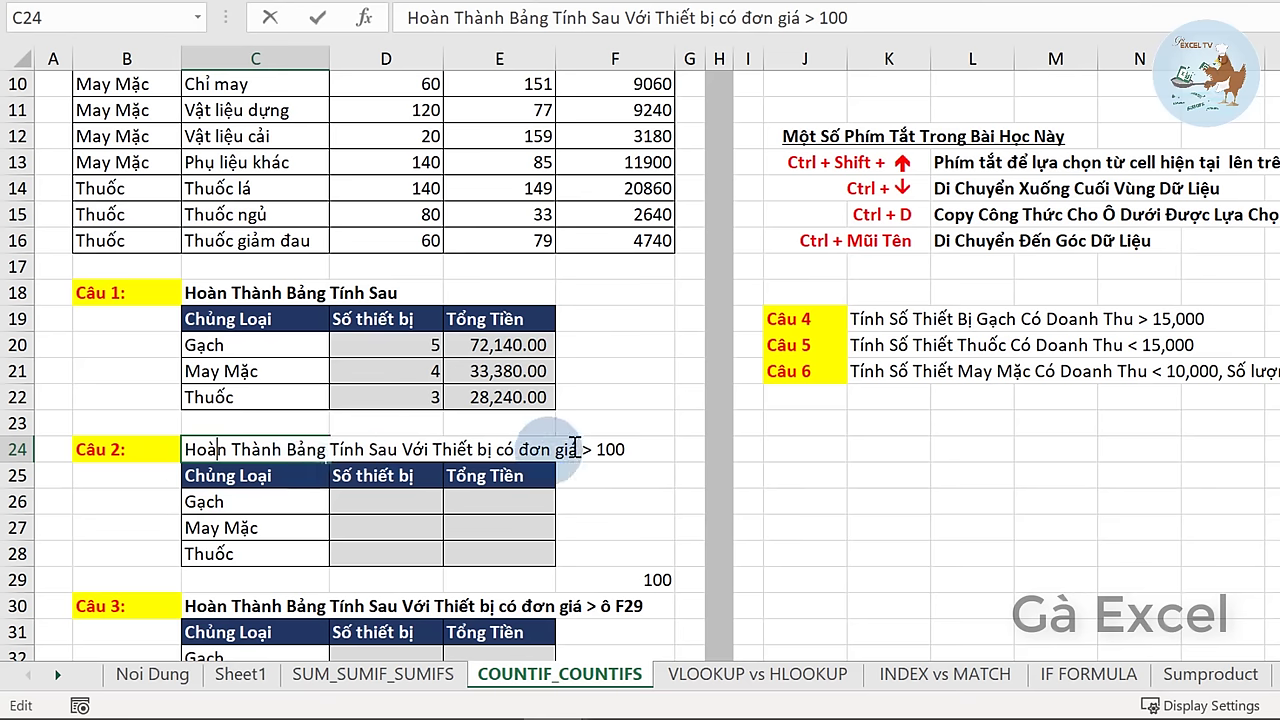
{"action": "scroll", "coordinate": [630, 455], "scroll_direction": "up", "scroll_amount": 3}
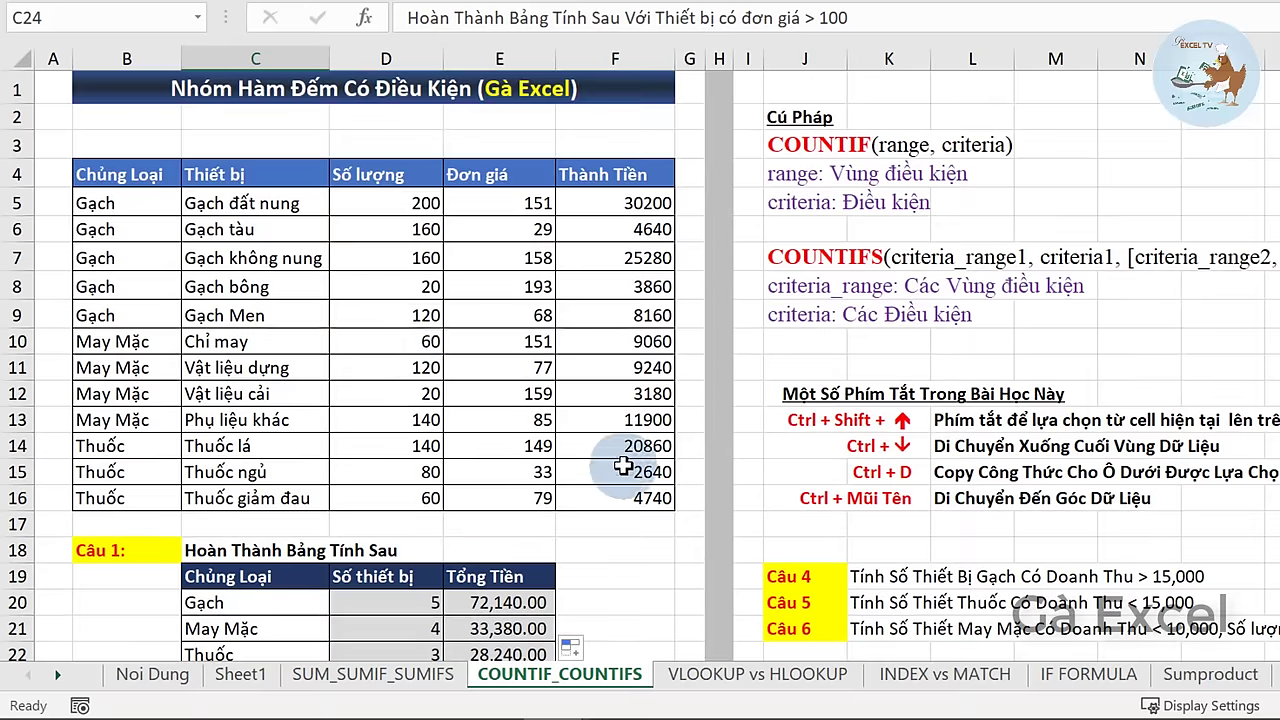
{"action": "left_click_drag", "start_coordinate": [260, 203], "coordinate": [260, 229]}
{"action": "left_click", "coordinate": [490, 202]}
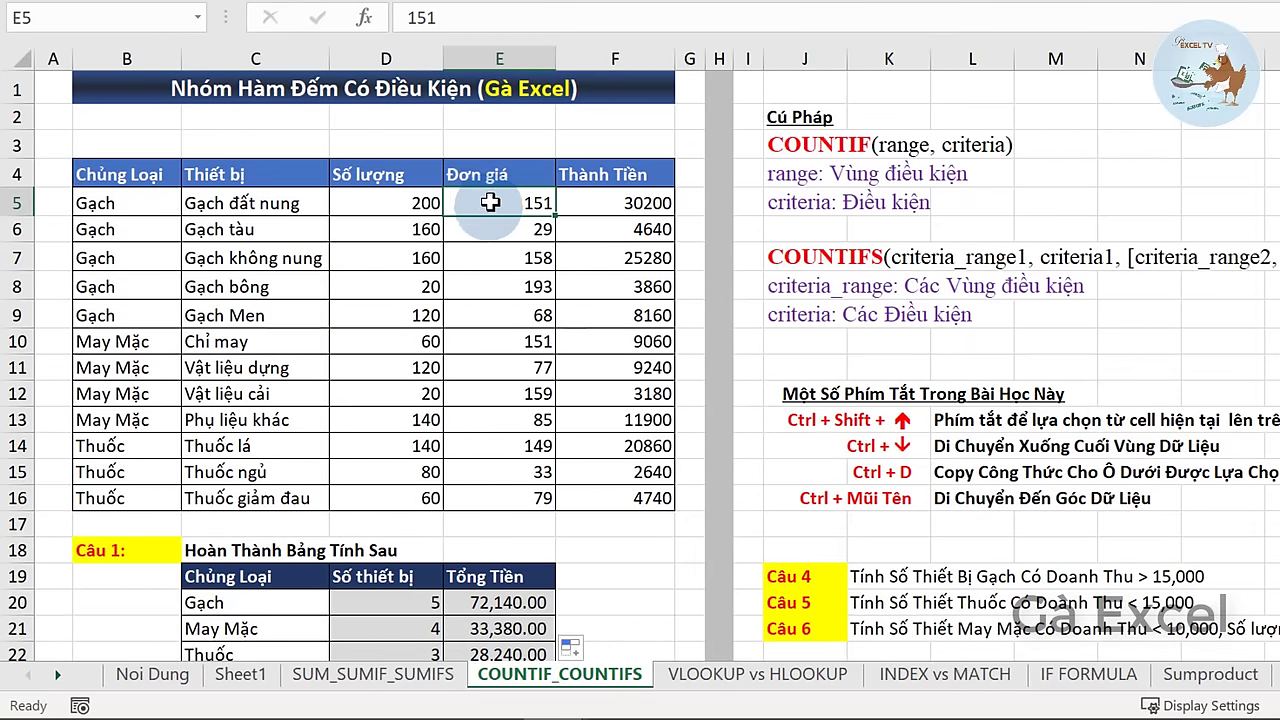
{"action": "left_click_drag", "start_coordinate": [491, 203], "coordinate": [509, 497]}
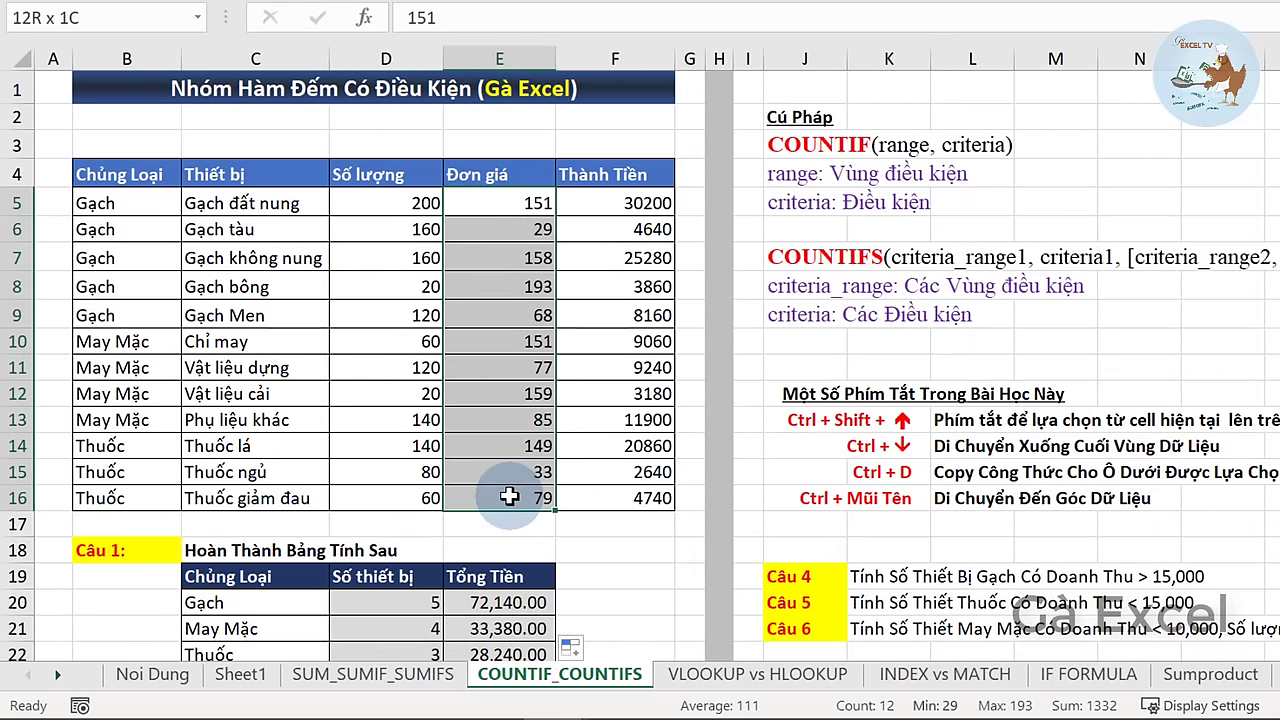
- Circle the đơn giá > 100 condition and Chủng Loại header, clear the ink, and select D26
{"action": "scroll", "coordinate": [517, 500], "scroll_direction": "down", "scroll_amount": 2}
{"action": "scroll", "coordinate": [517, 517], "scroll_direction": "down", "scroll_amount": 1}
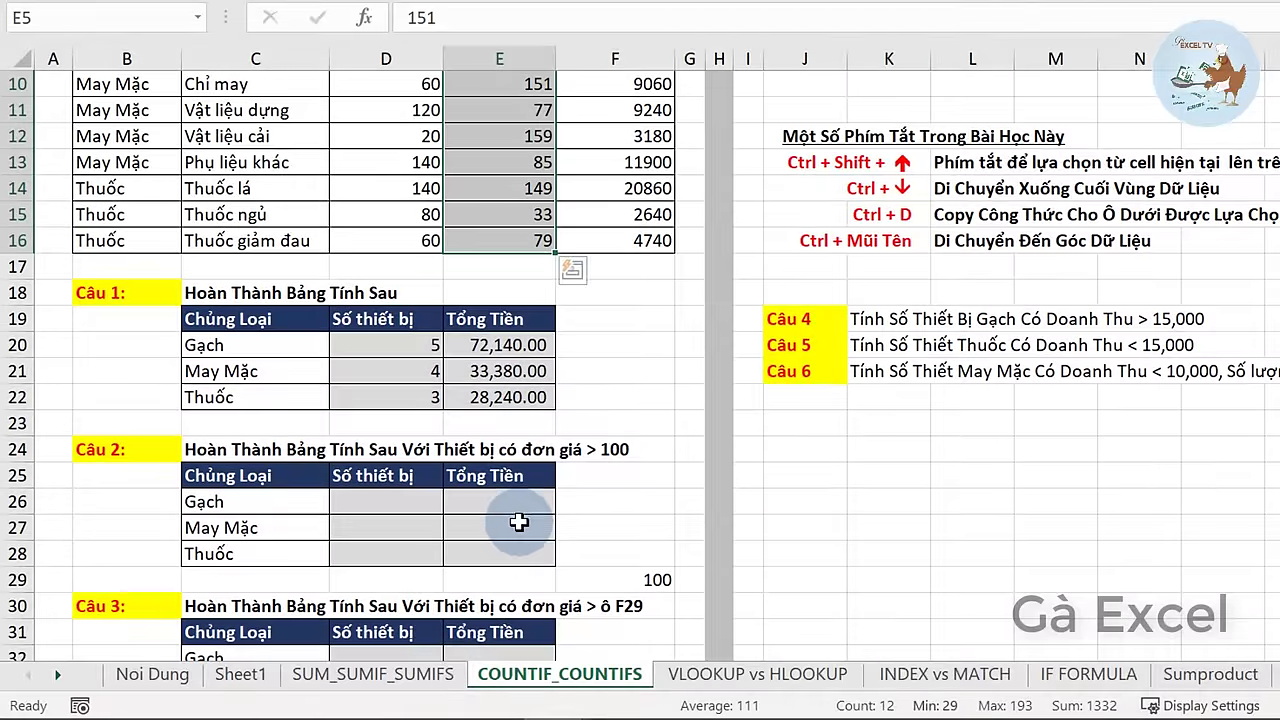
{"action": "scroll", "coordinate": [500, 537], "scroll_direction": "down", "scroll_amount": 1}
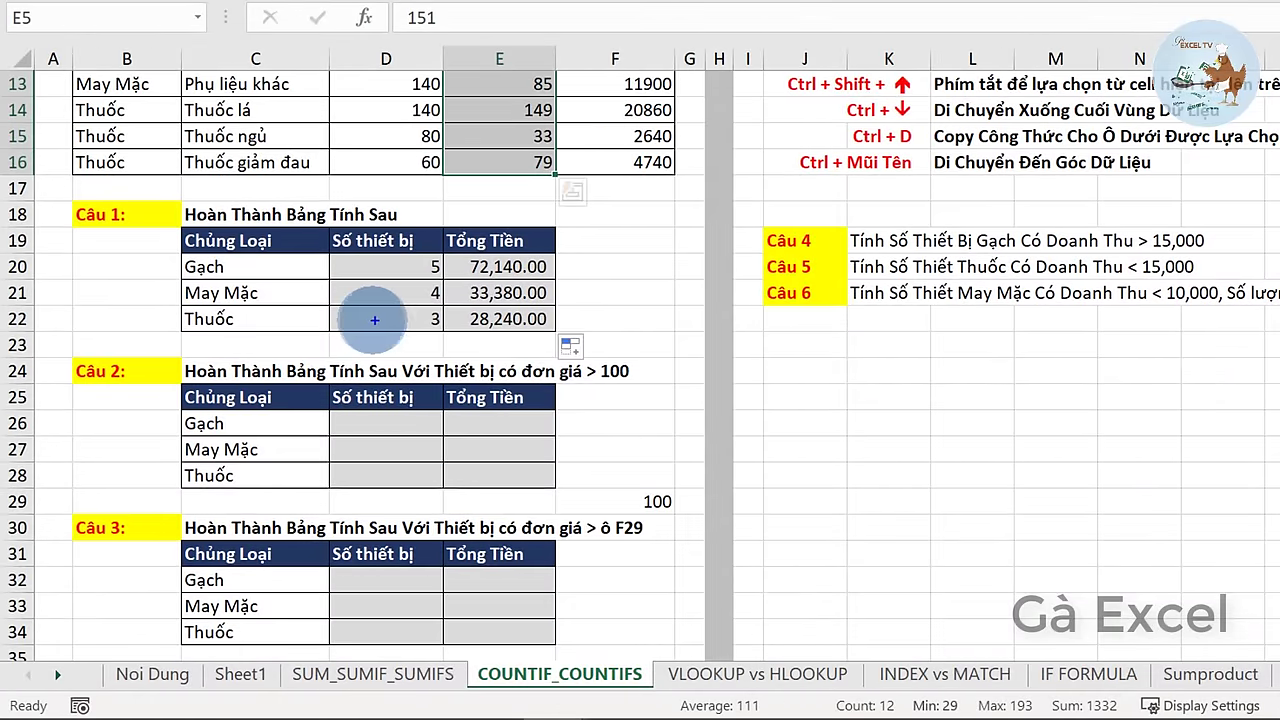
{"action": "left_click_drag", "start_coordinate": [629, 348], "coordinate": [650, 368]}
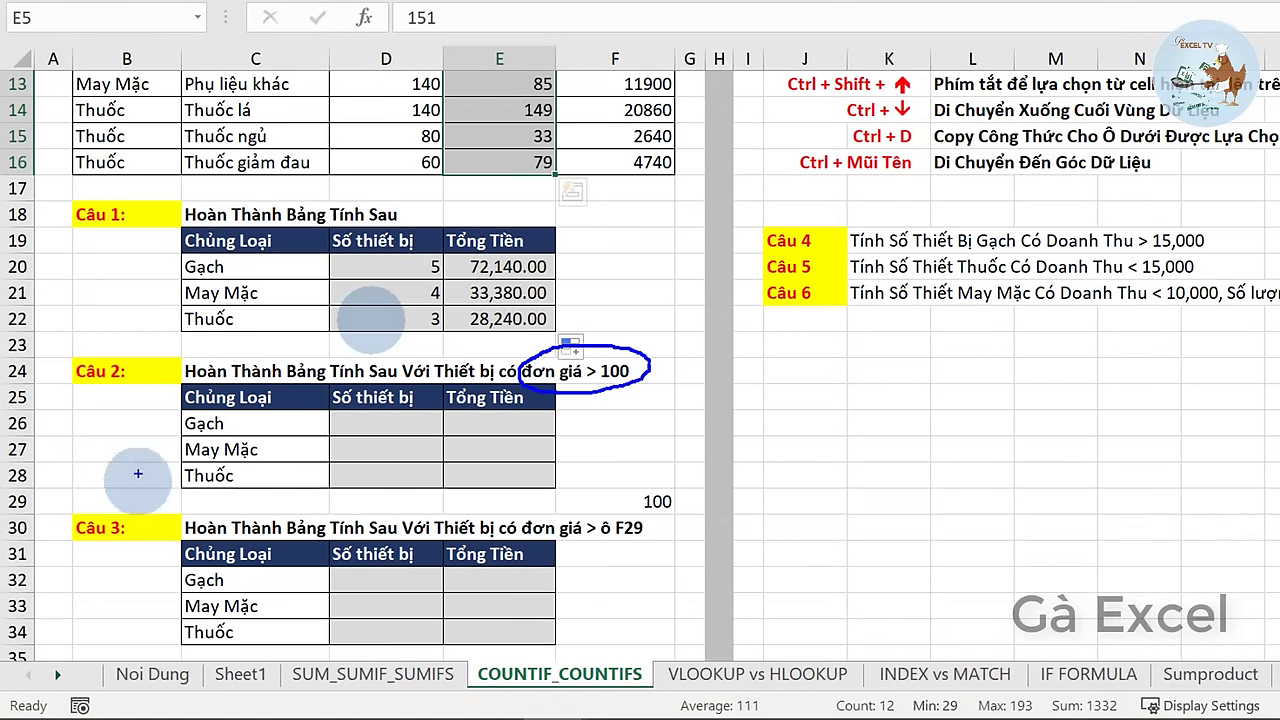
{"action": "mouse_move", "coordinate": [270, 378]}
{"action": "left_mouse_down"}
{"action": "mouse_move", "coordinate": [240, 415]}
{"action": "mouse_move", "coordinate": [300, 372]}
{"action": "left_mouse_up"}
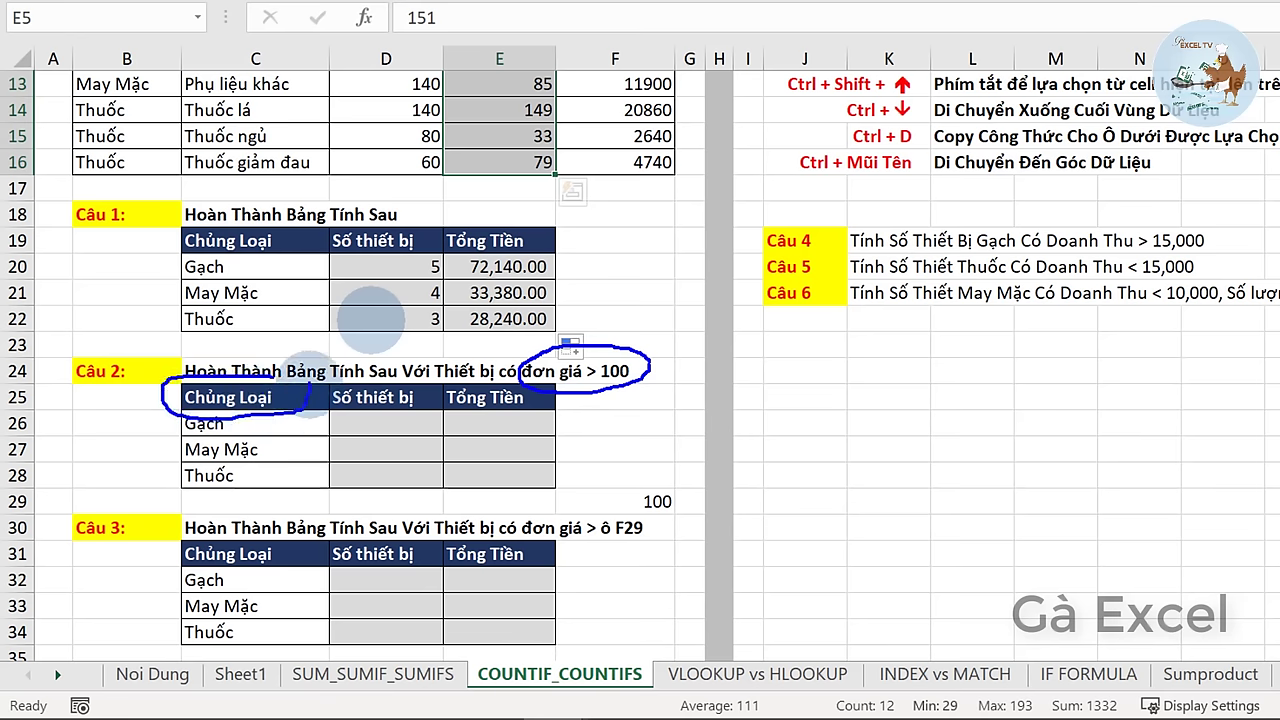
{"action": "key", "text": "Escape"}
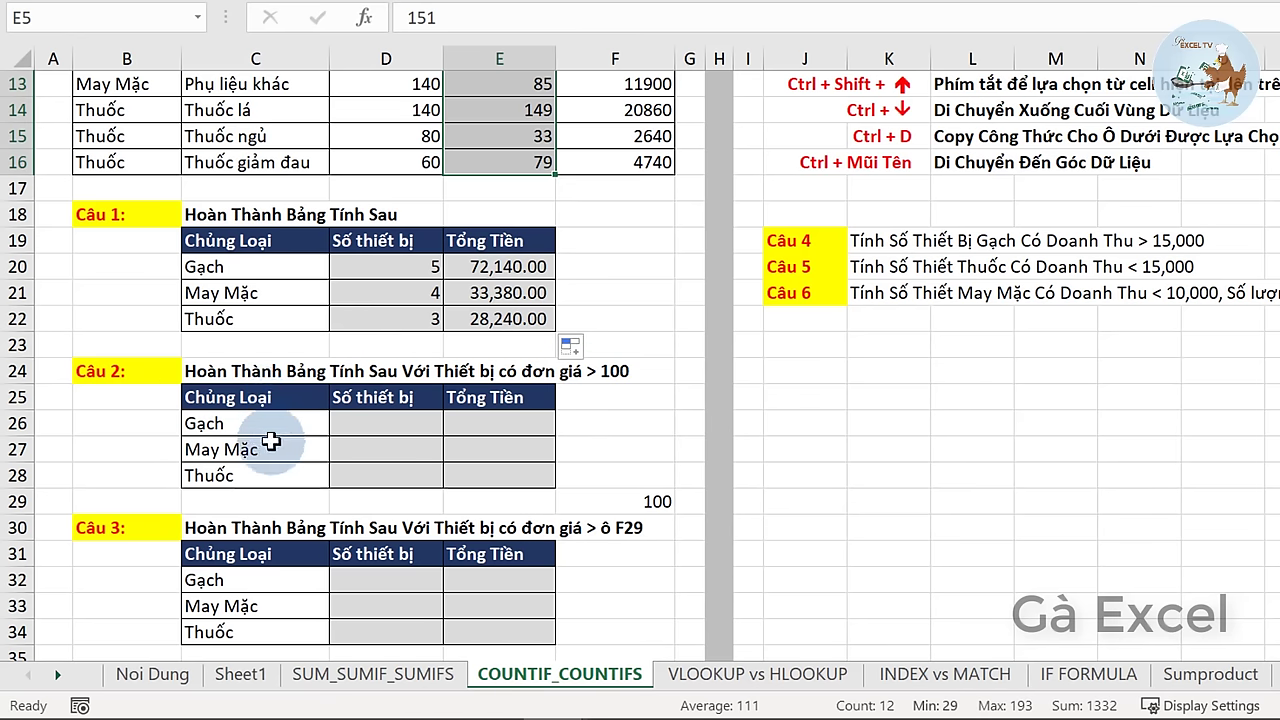
{"action": "left_click", "coordinate": [410, 425]}
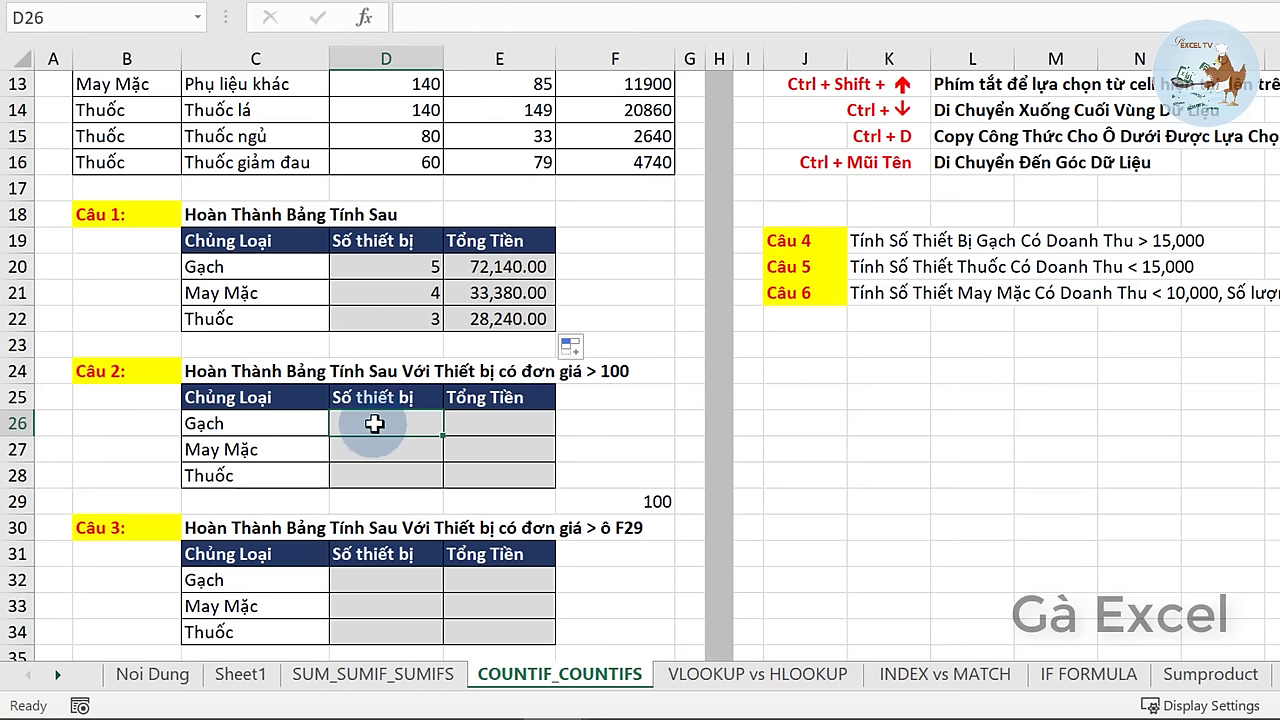
- Enter =COUNTIFS($B$5:$B$16,C26,$E$5:$E$16,">100") in D26 for the Gạch count
{"action": "type", "text": "=c"}
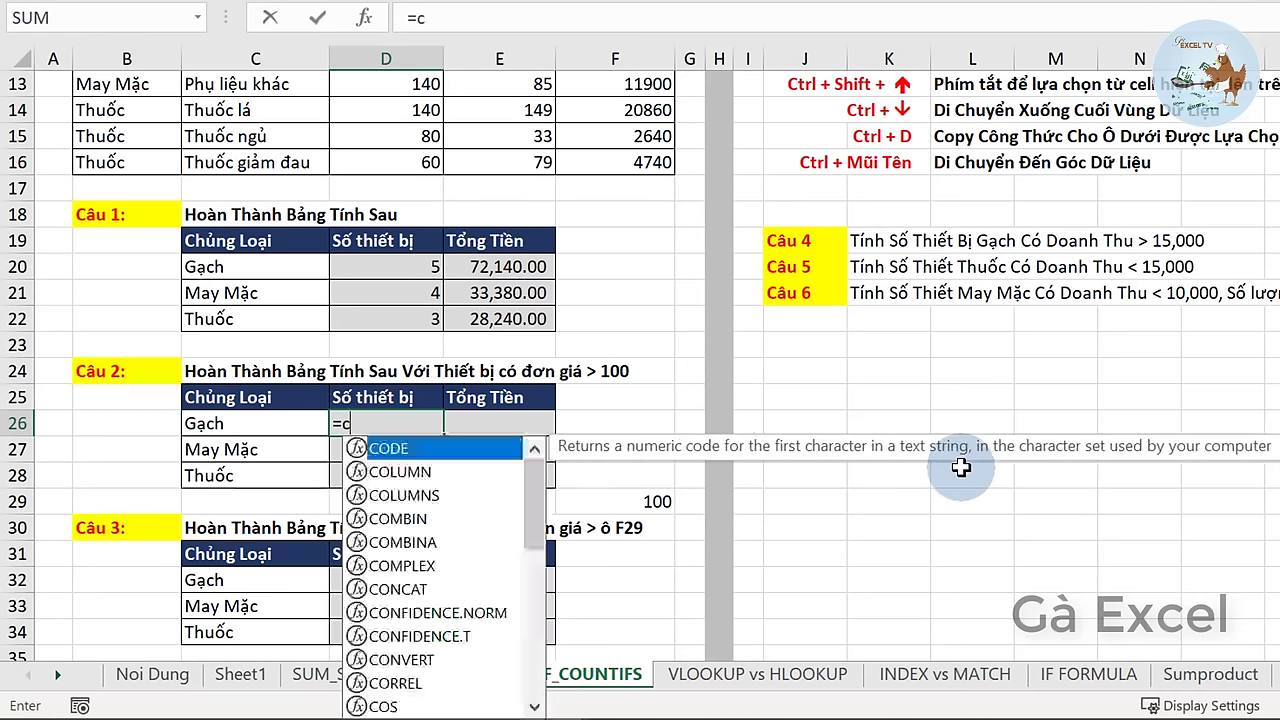
{"action": "type", "text": "ountifs"}
{"action": "key", "text": "Tab"}
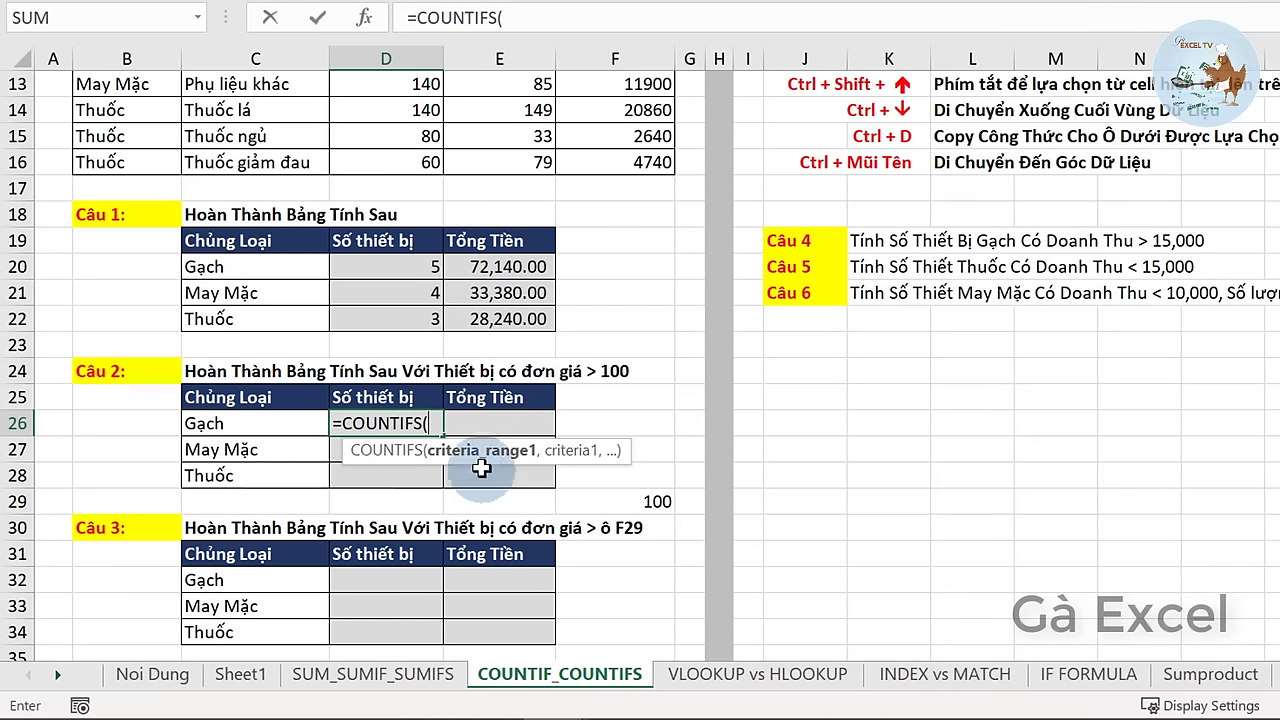
{"action": "scroll", "coordinate": [455, 465], "scroll_direction": "up", "scroll_amount": 1}
{"action": "scroll", "coordinate": [300, 400], "scroll_direction": "up", "scroll_amount": 2}
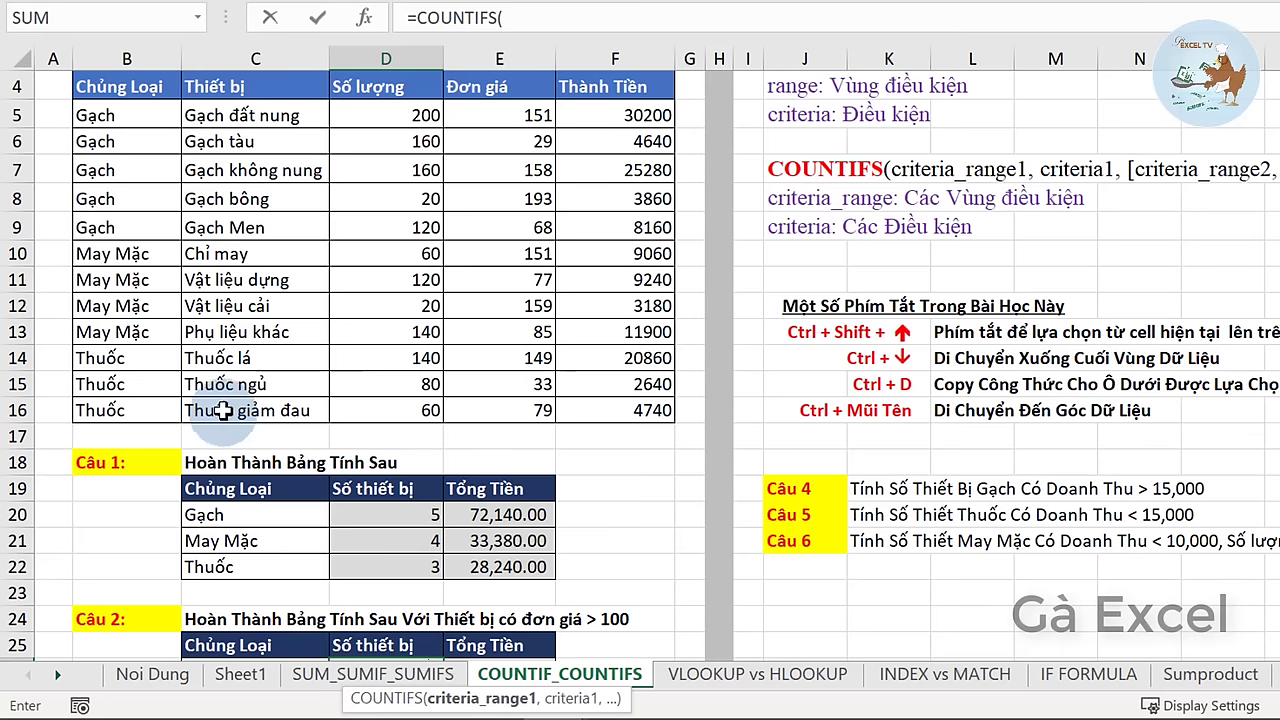
{"action": "left_click_drag", "start_coordinate": [120, 115], "coordinate": [117, 412]}
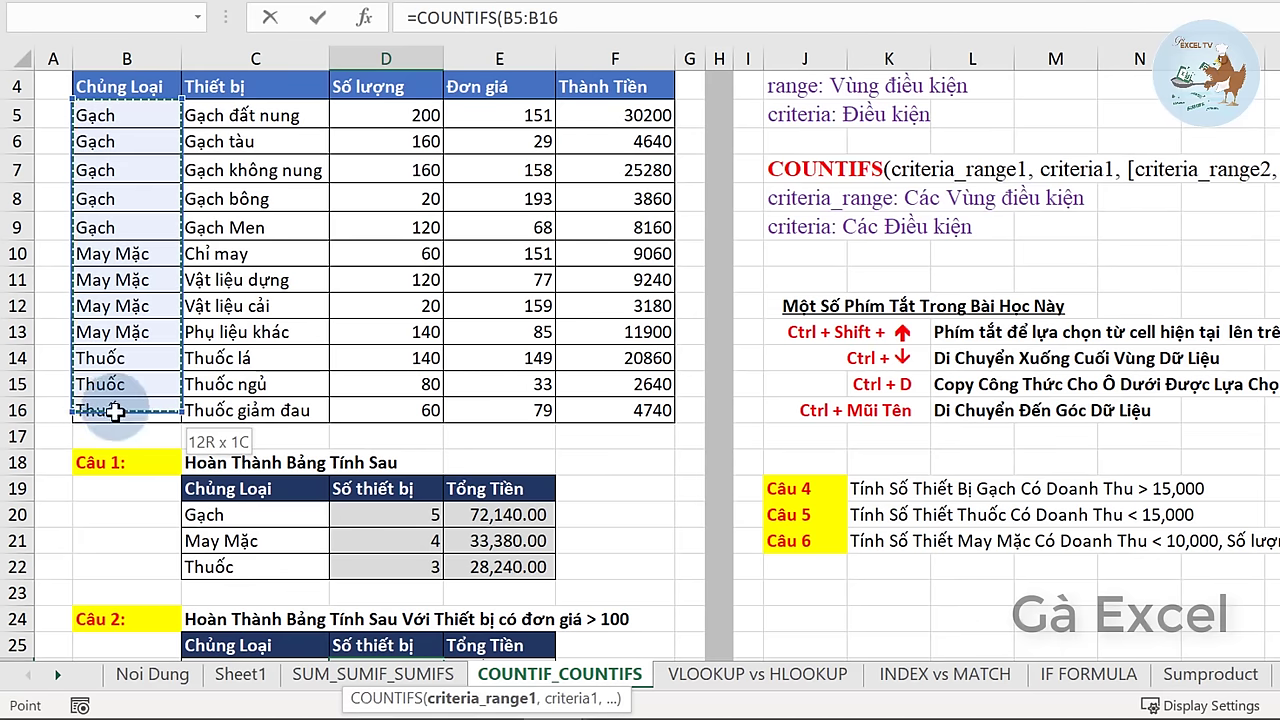
{"action": "key", "text": "F4"}
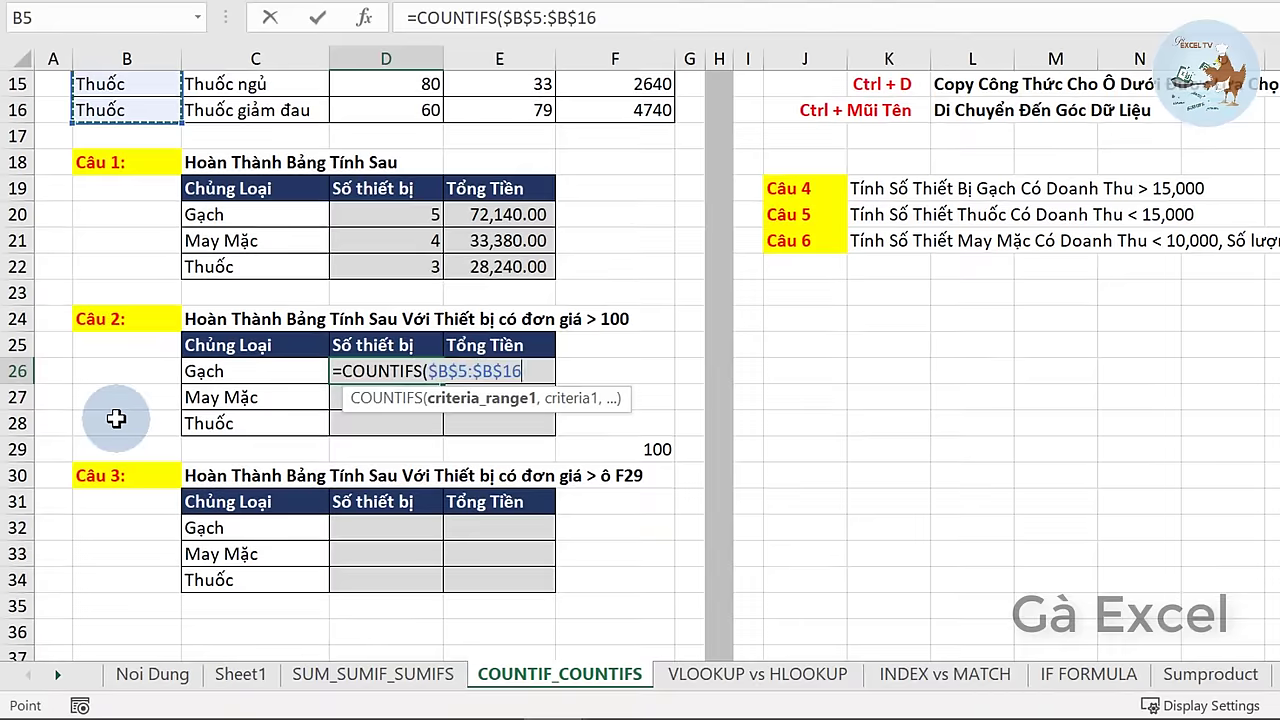
{"action": "type", "text": ","}
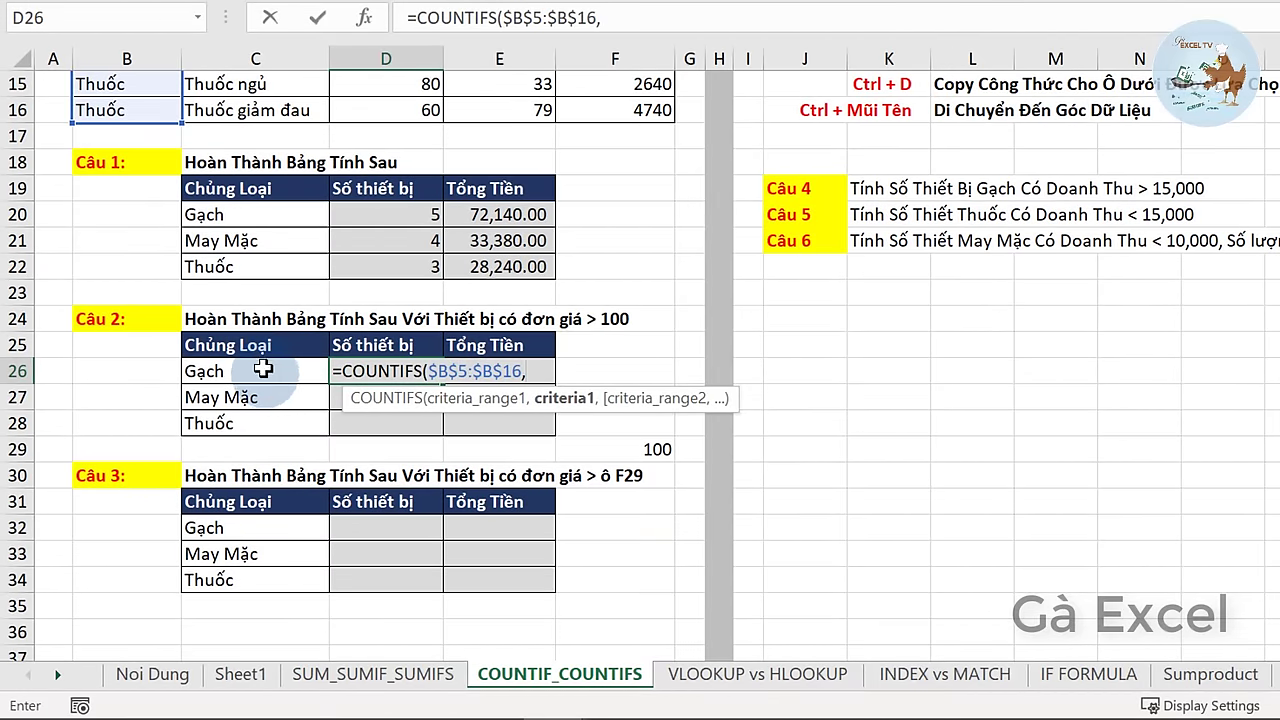
{"action": "left_click", "coordinate": [262, 366]}
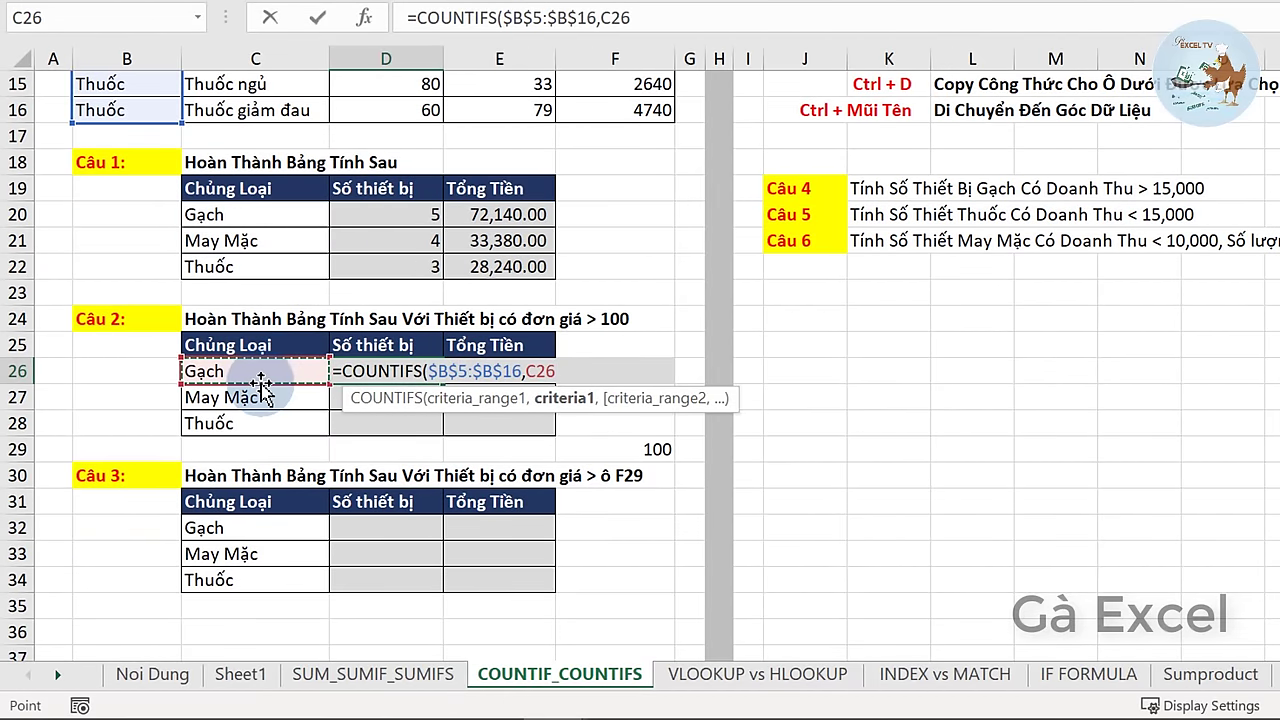
{"action": "type", "text": ","}
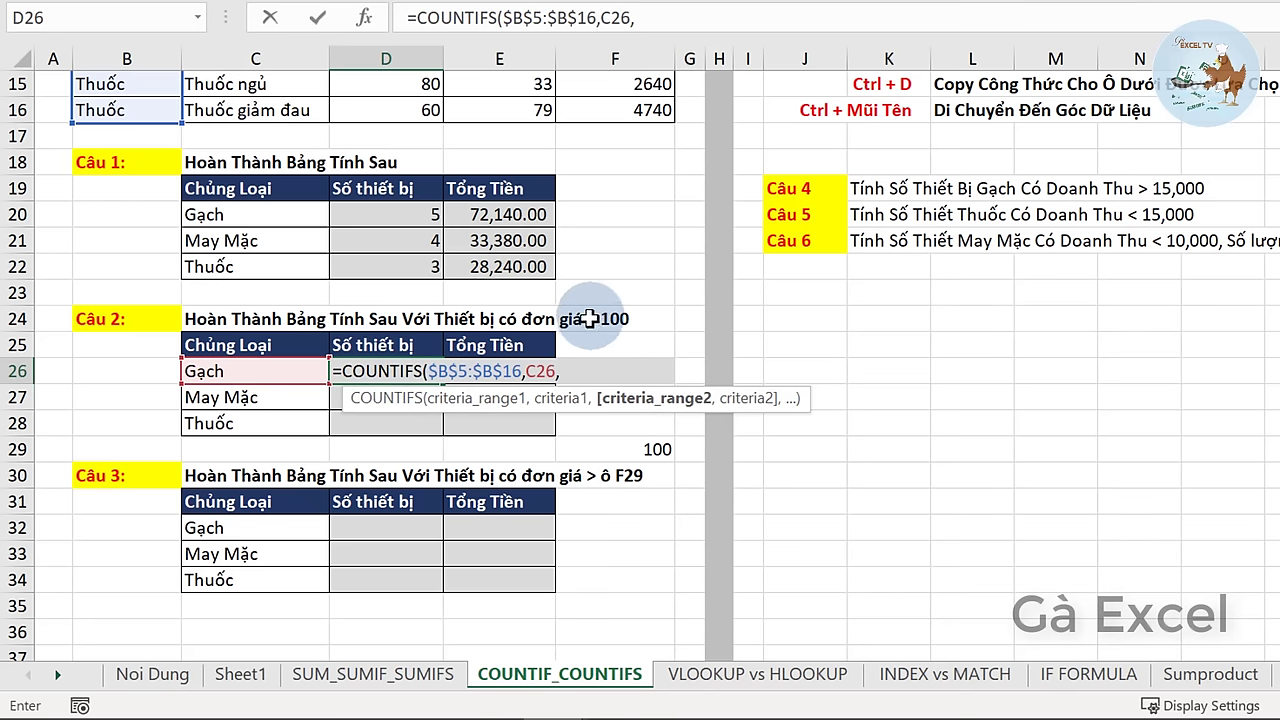
{"action": "scroll", "coordinate": [590, 328], "scroll_direction": "up", "scroll_amount": 1}
{"action": "scroll", "coordinate": [586, 323], "scroll_direction": "up", "scroll_amount": 3}
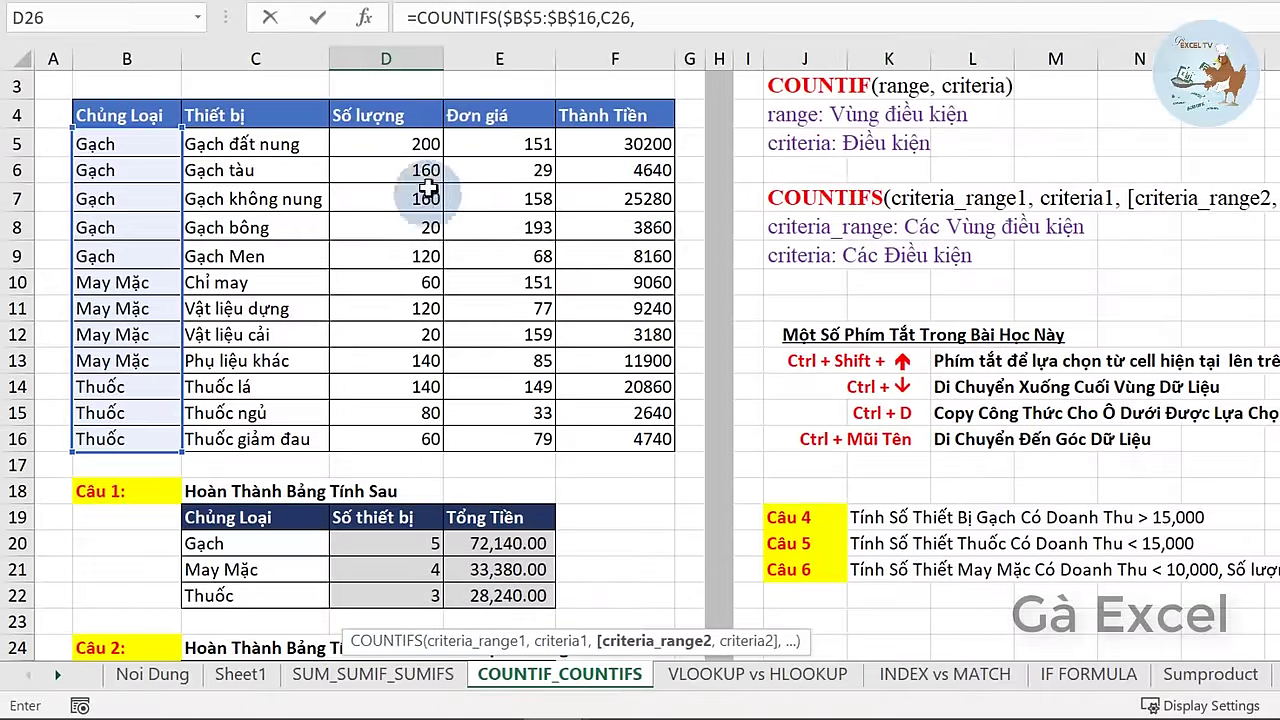
{"action": "left_click_drag", "start_coordinate": [457, 143], "coordinate": [504, 432]}
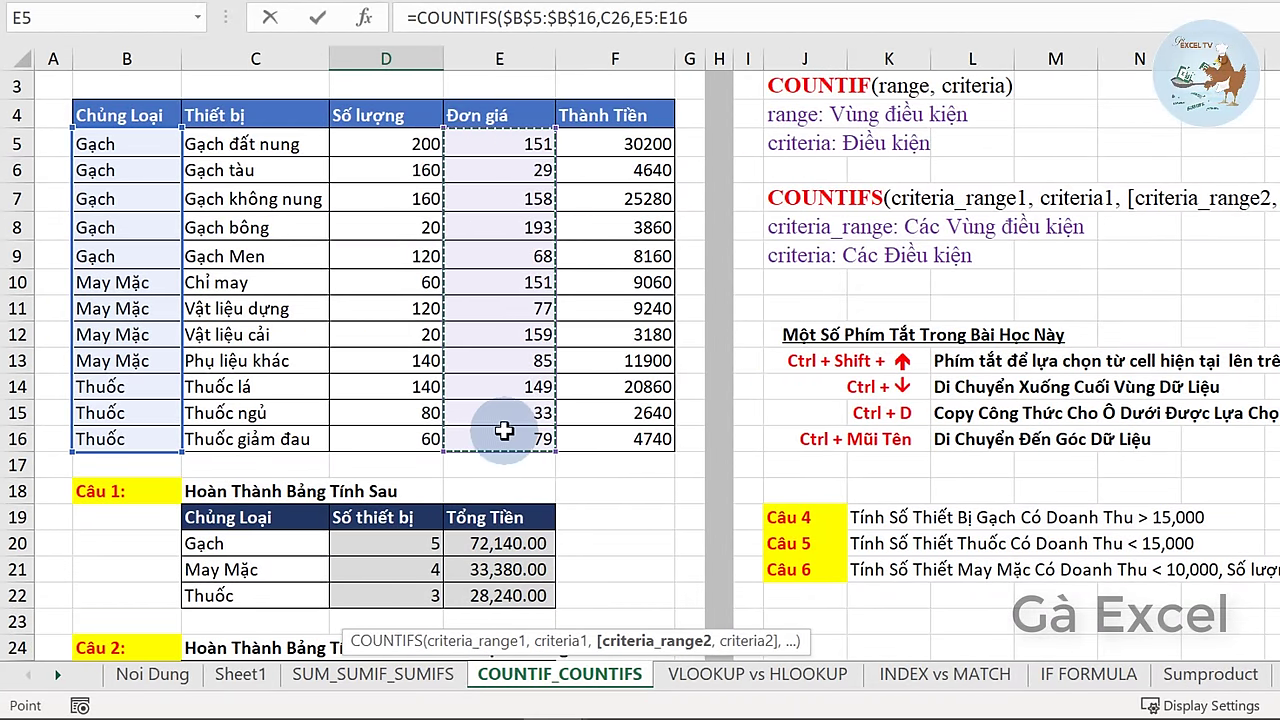
{"action": "key", "text": "F4"}
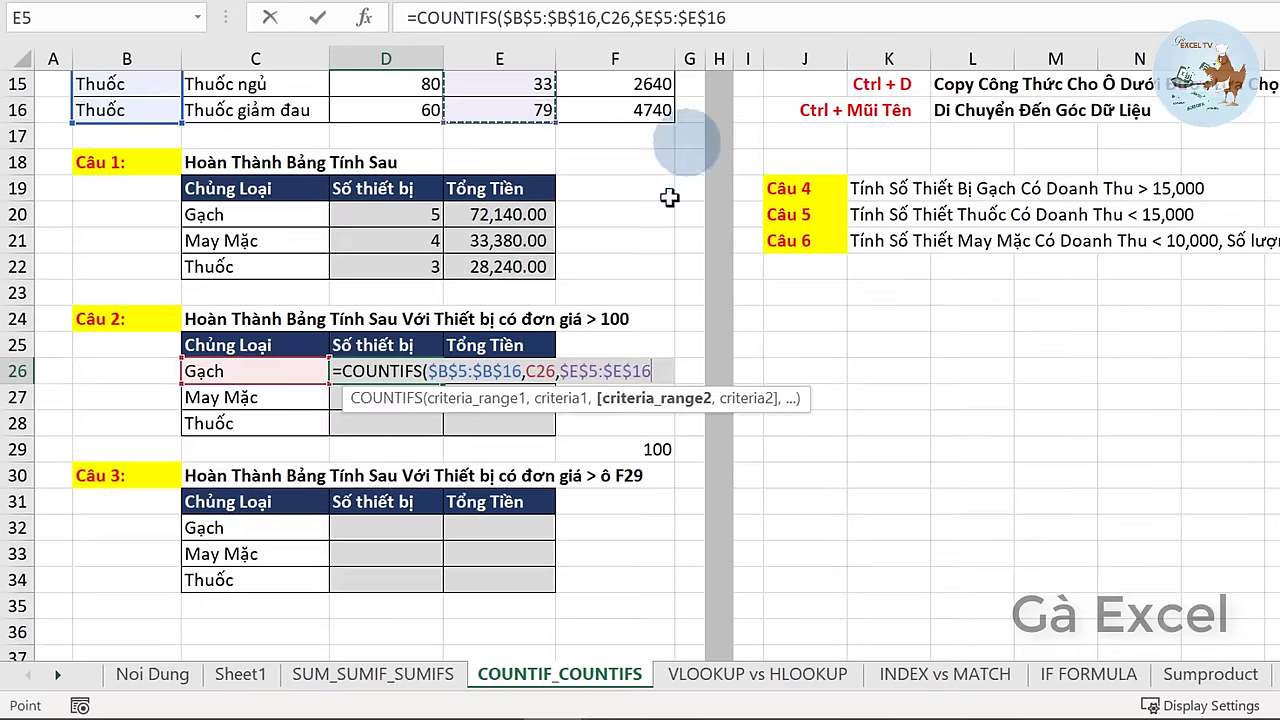
{"action": "type", "text": ",\">100"}
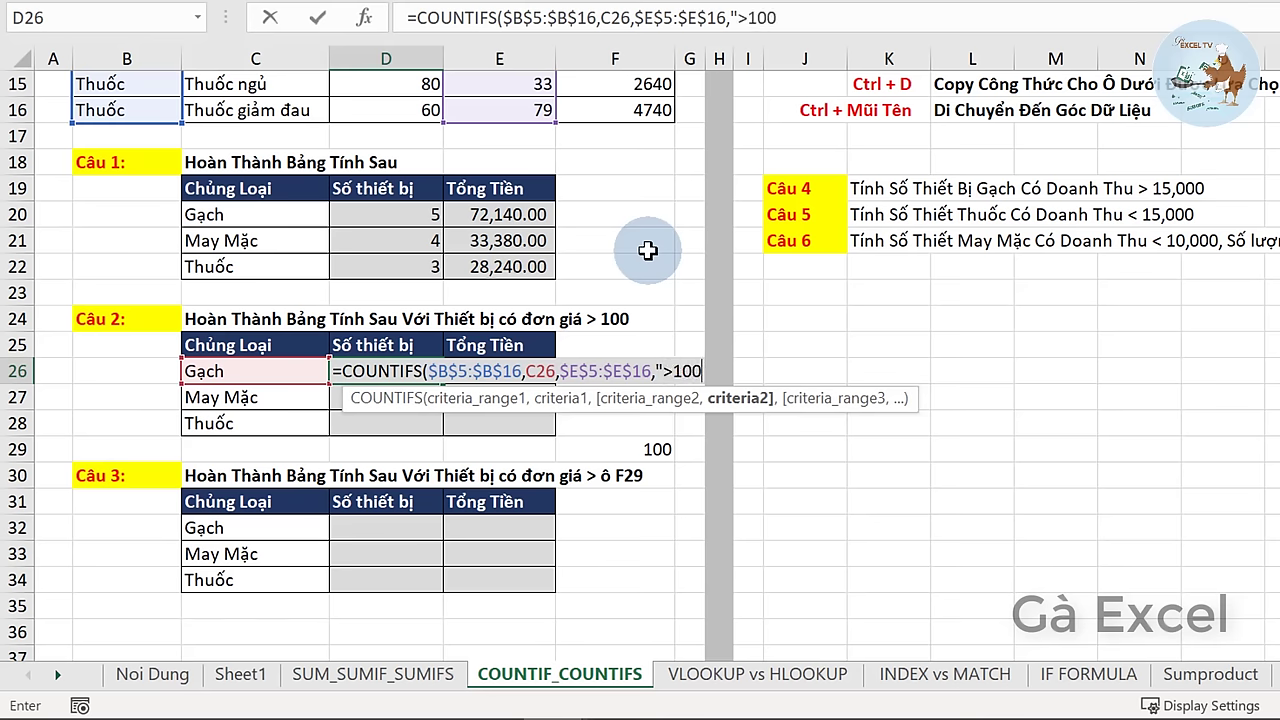
{"action": "type", "text": ")"}
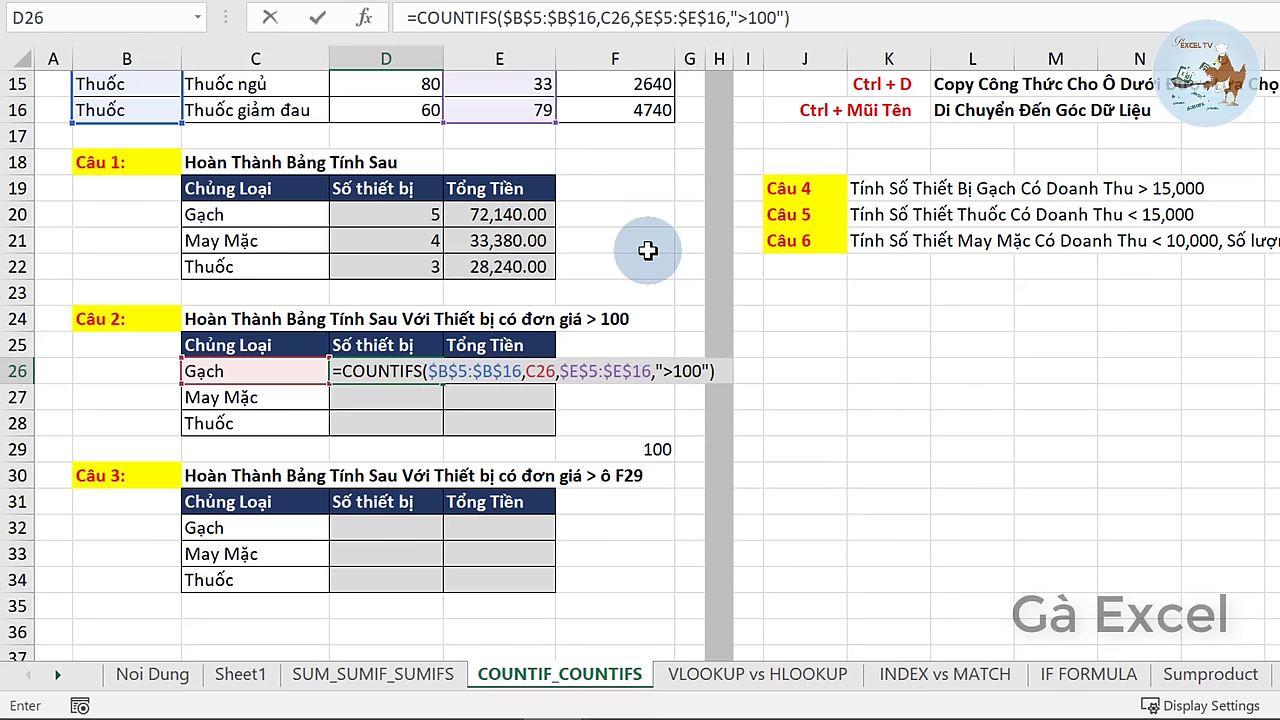
{"action": "key", "text": "Return"}
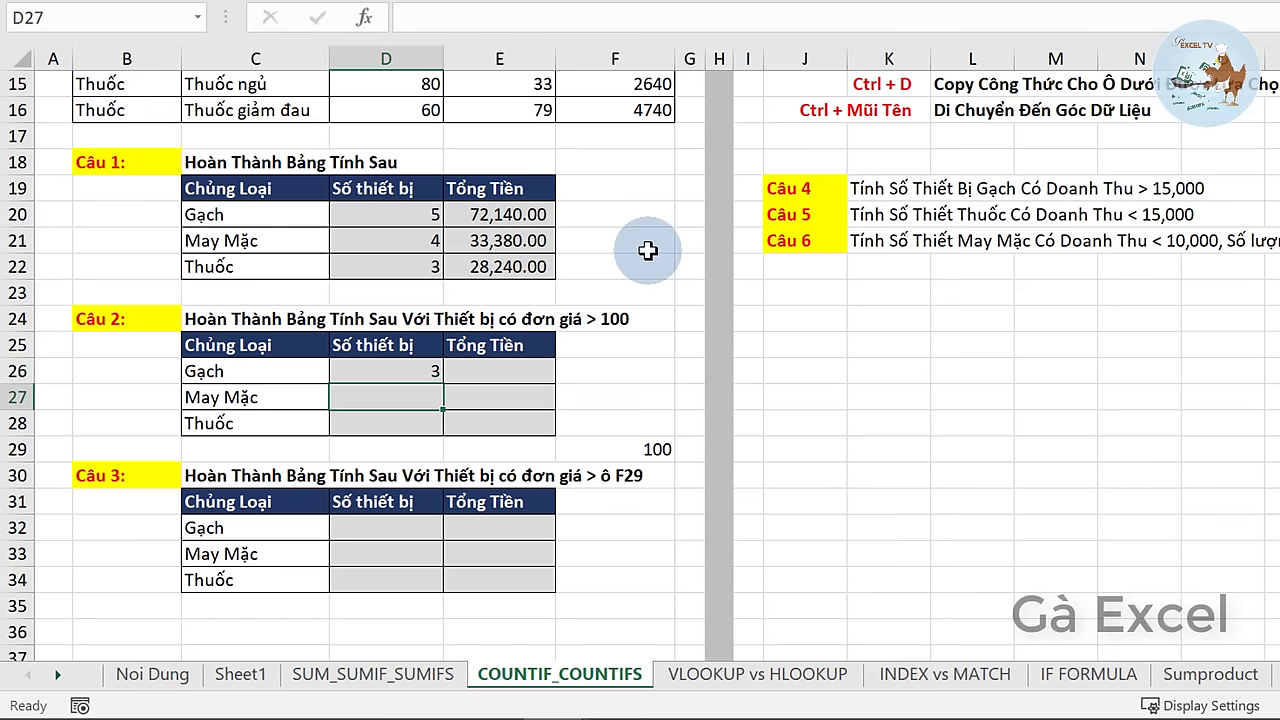
- Compare D26 with the Câu 1 COUNTIF, then copy it down to D28 (3, 2, 1)
{"action": "left_click", "coordinate": [410, 372]}
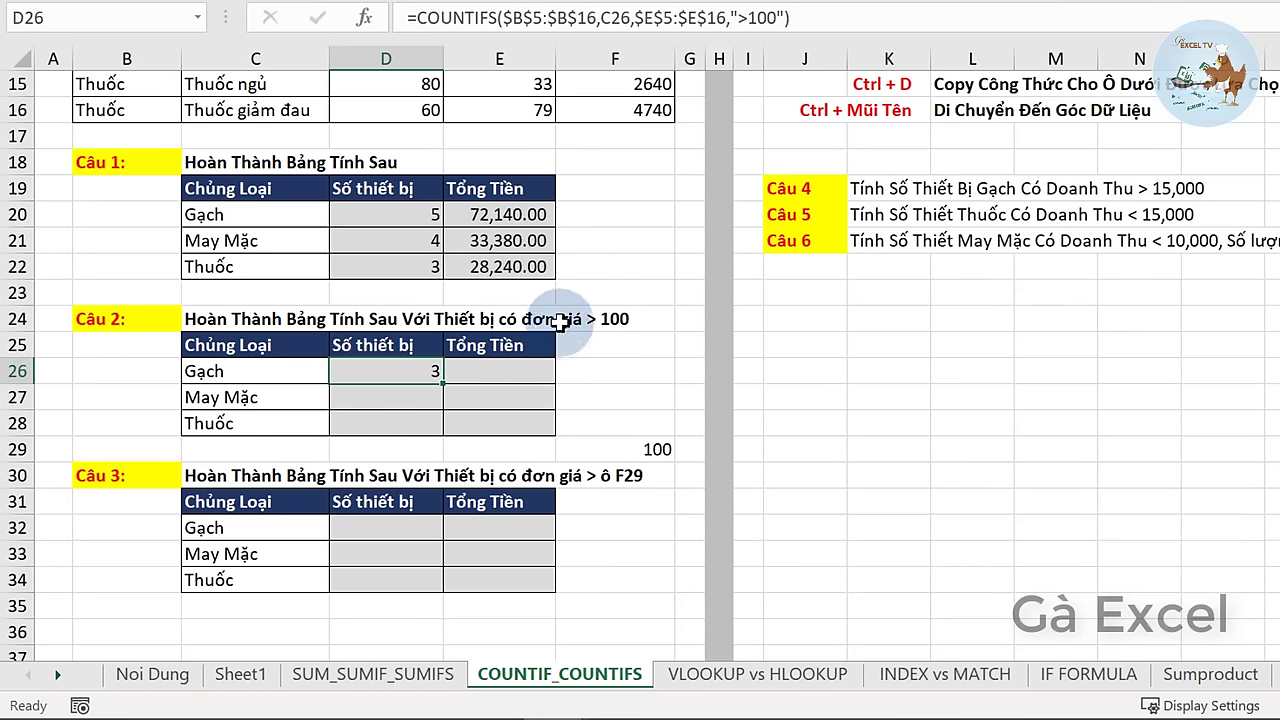
{"action": "left_click", "coordinate": [381, 217]}
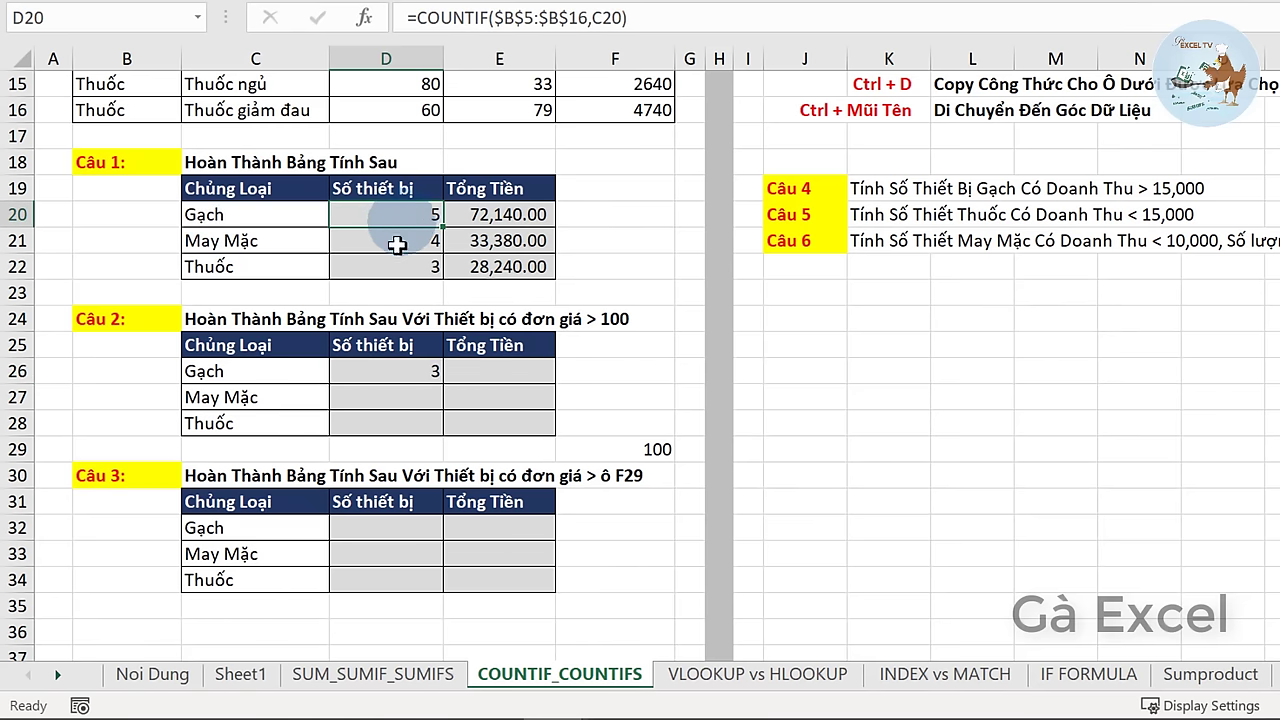
{"action": "left_click", "coordinate": [427, 371]}
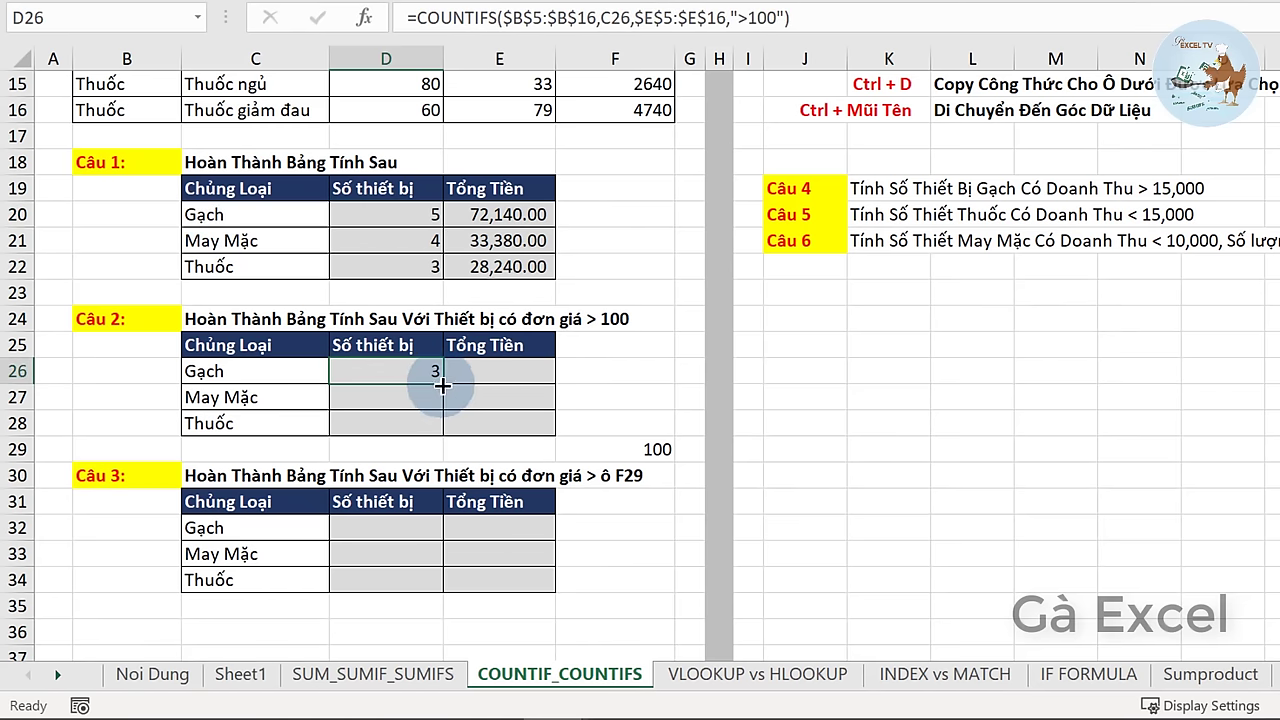
{"action": "left_click_drag", "start_coordinate": [441, 383], "coordinate": [441, 432]}
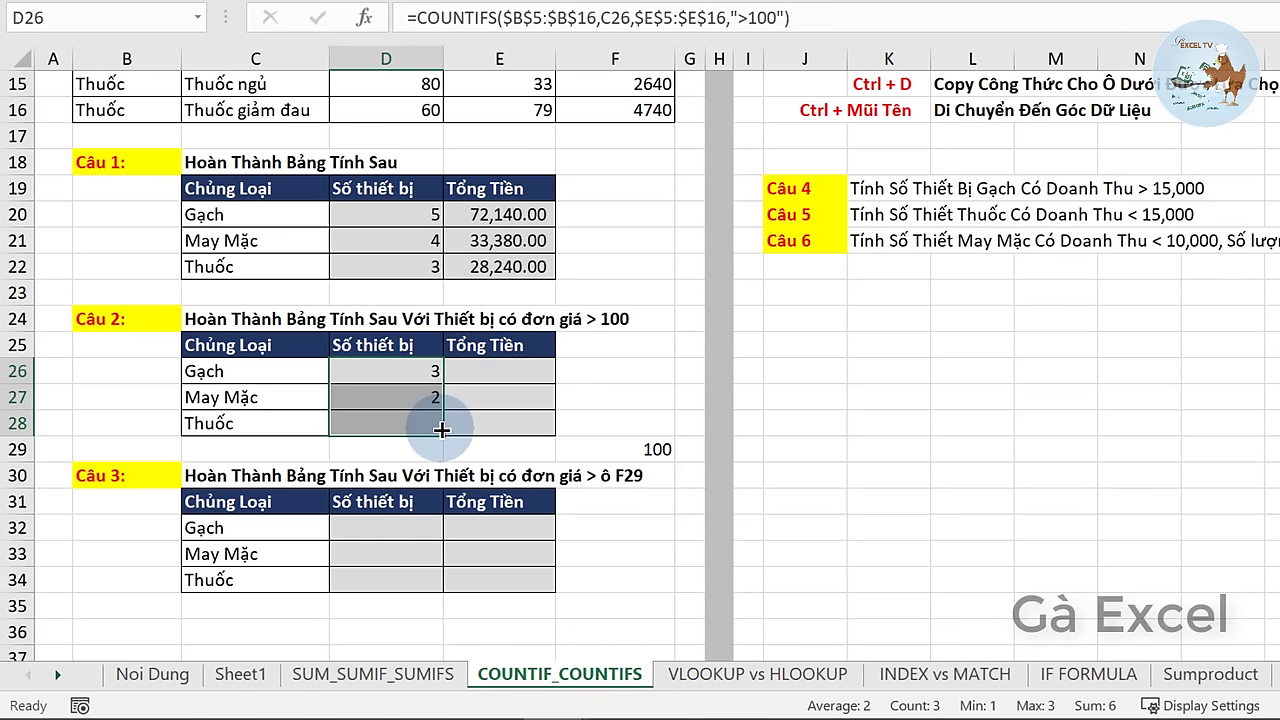
- Start =SUMIFS in E26 with the absolute Thành Tiền sum range $F$5:$F$16
{"action": "left_click", "coordinate": [521, 371]}
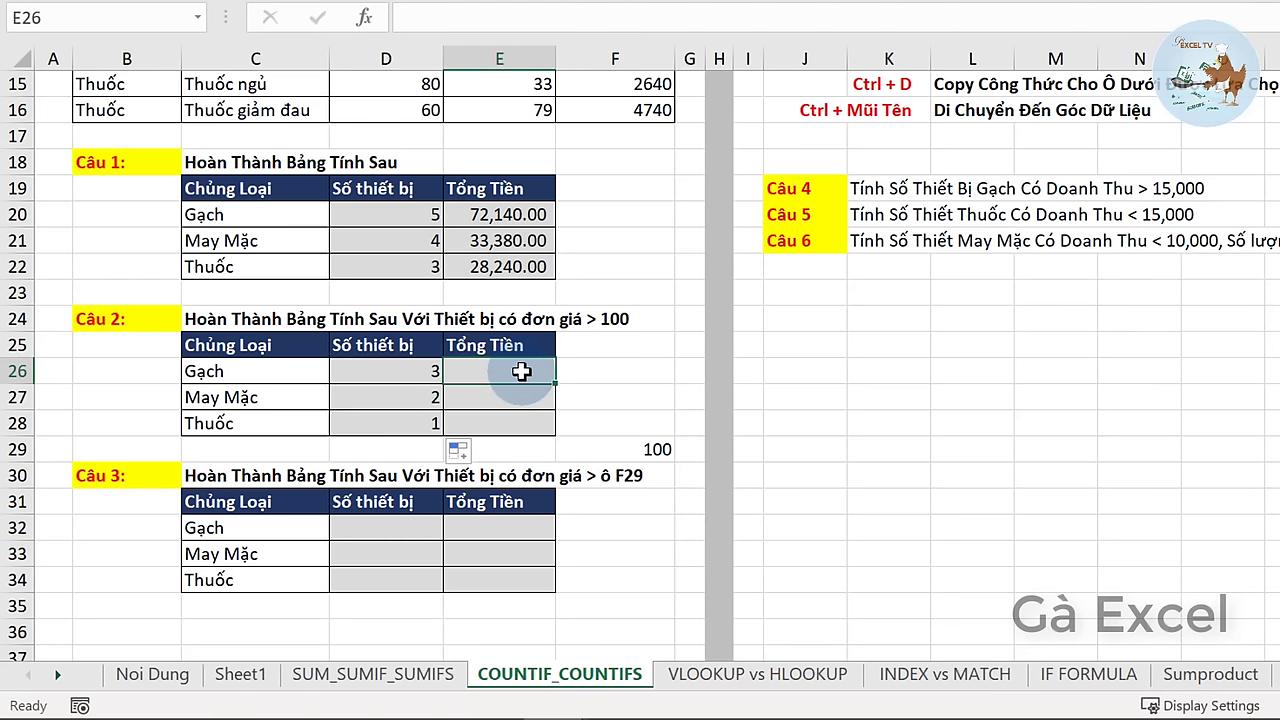
{"action": "type", "text": "=sumi"}
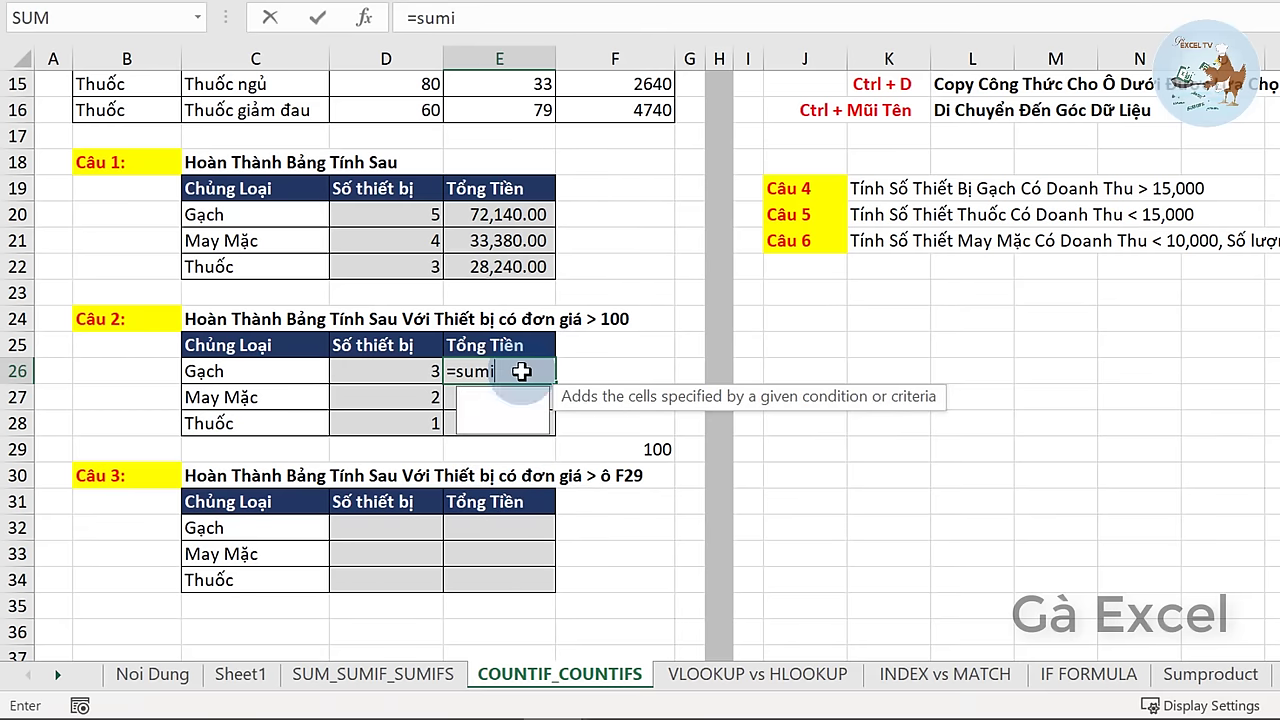
{"action": "type", "text": "fs"}
{"action": "key", "text": "Tab"}
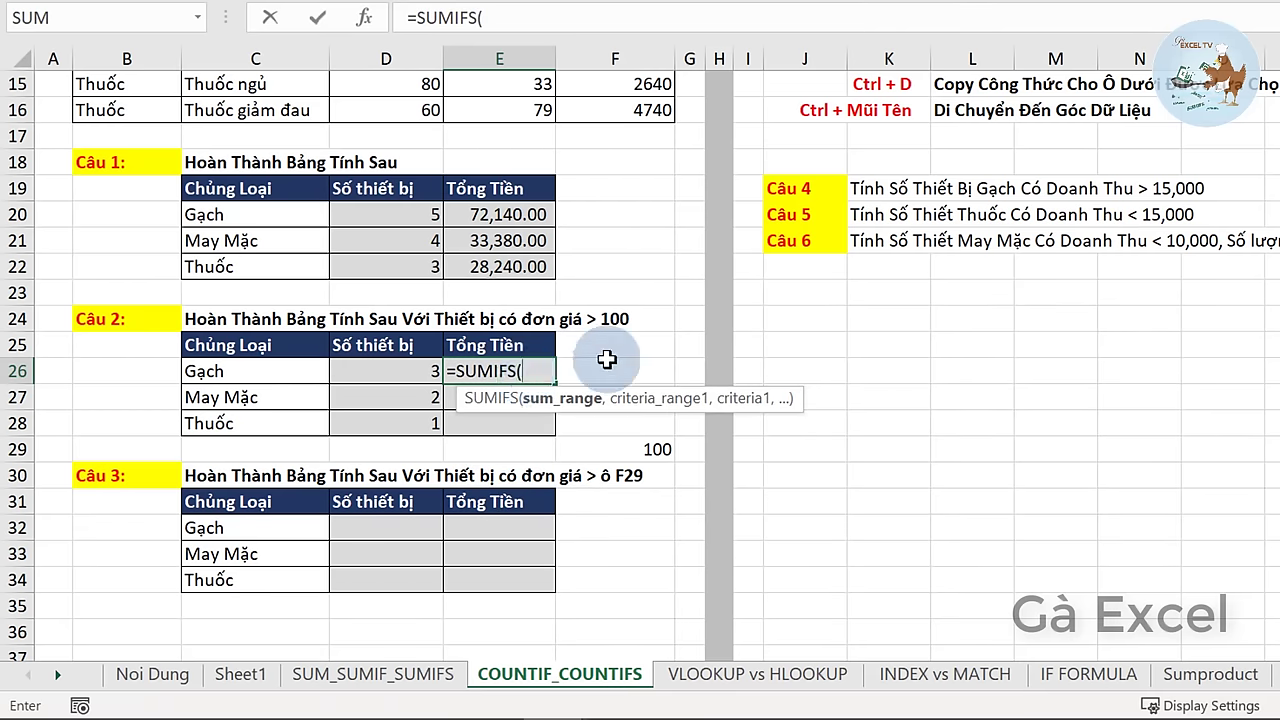
{"action": "scroll", "coordinate": [651, 357], "scroll_direction": "up", "scroll_amount": 3}
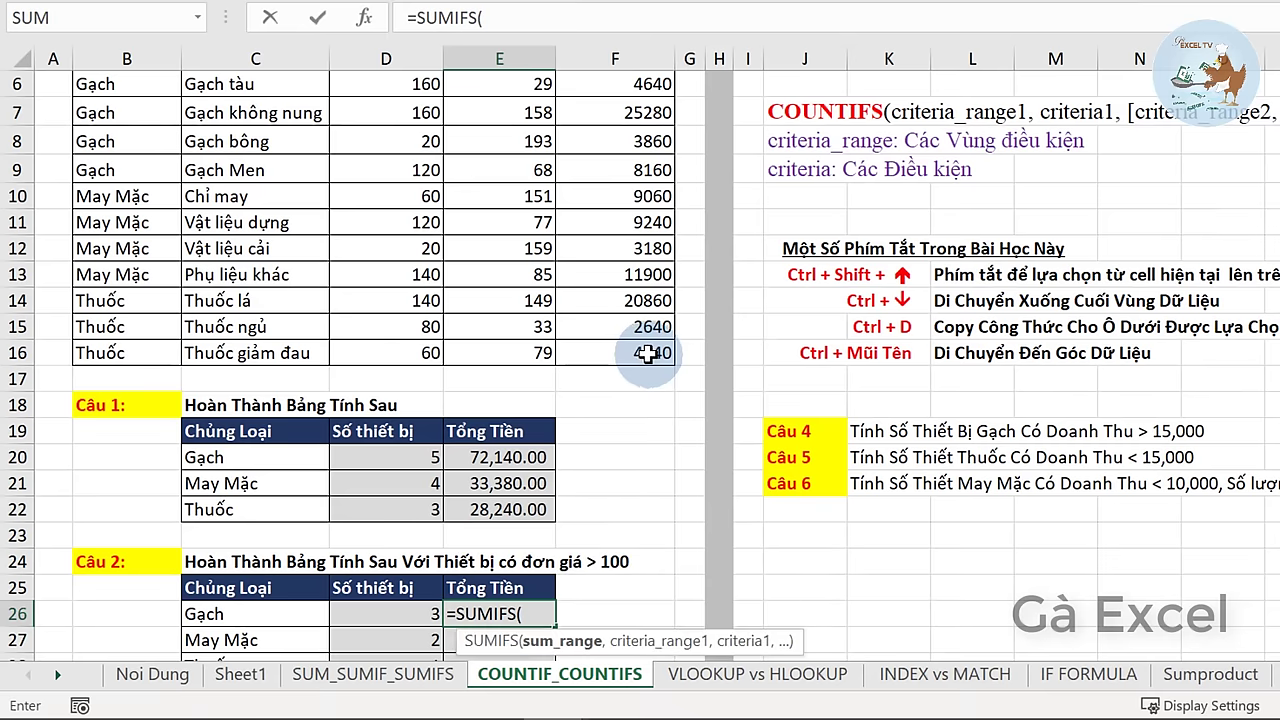
{"action": "scroll", "coordinate": [651, 246], "scroll_direction": "up", "scroll_amount": 2}
{"action": "left_click_drag", "start_coordinate": [614, 200], "coordinate": [600, 491]}
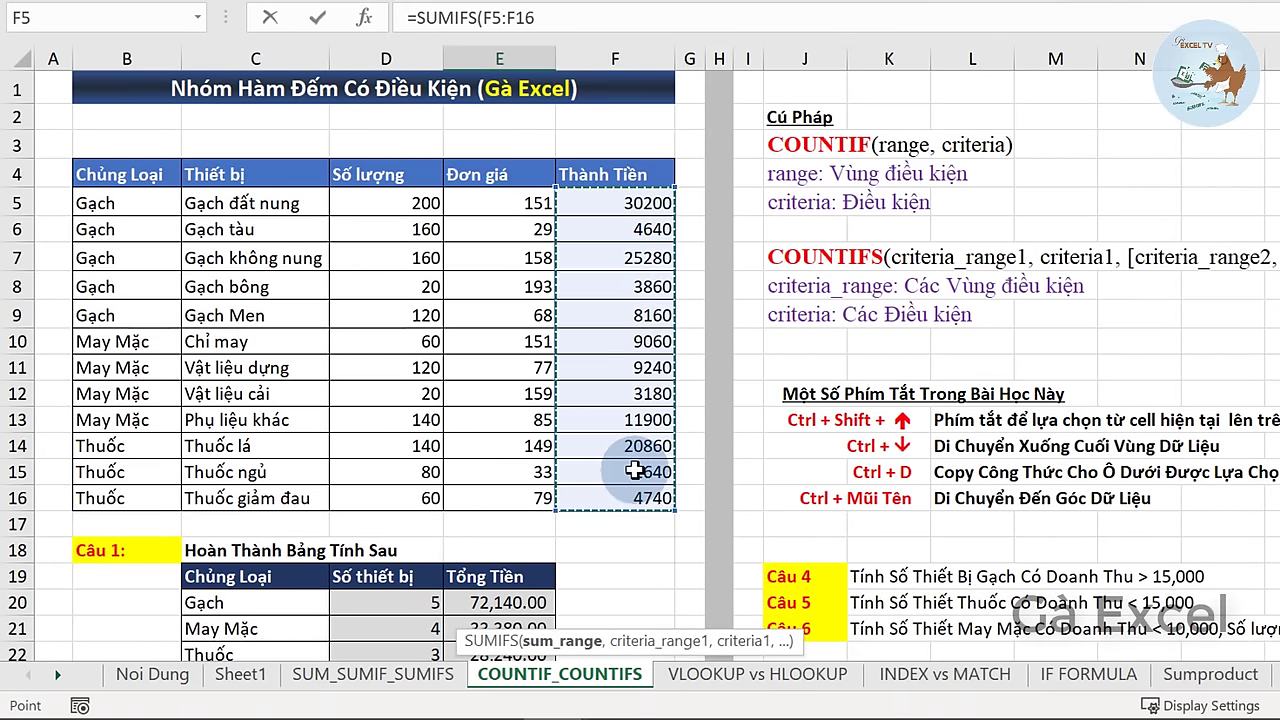
{"action": "key", "text": "F4"}
{"action": "scroll", "coordinate": [635, 470], "scroll_direction": "down", "scroll_amount": 4}
{"action": "scroll", "coordinate": [635, 470], "scroll_direction": "down", "scroll_amount": 1}
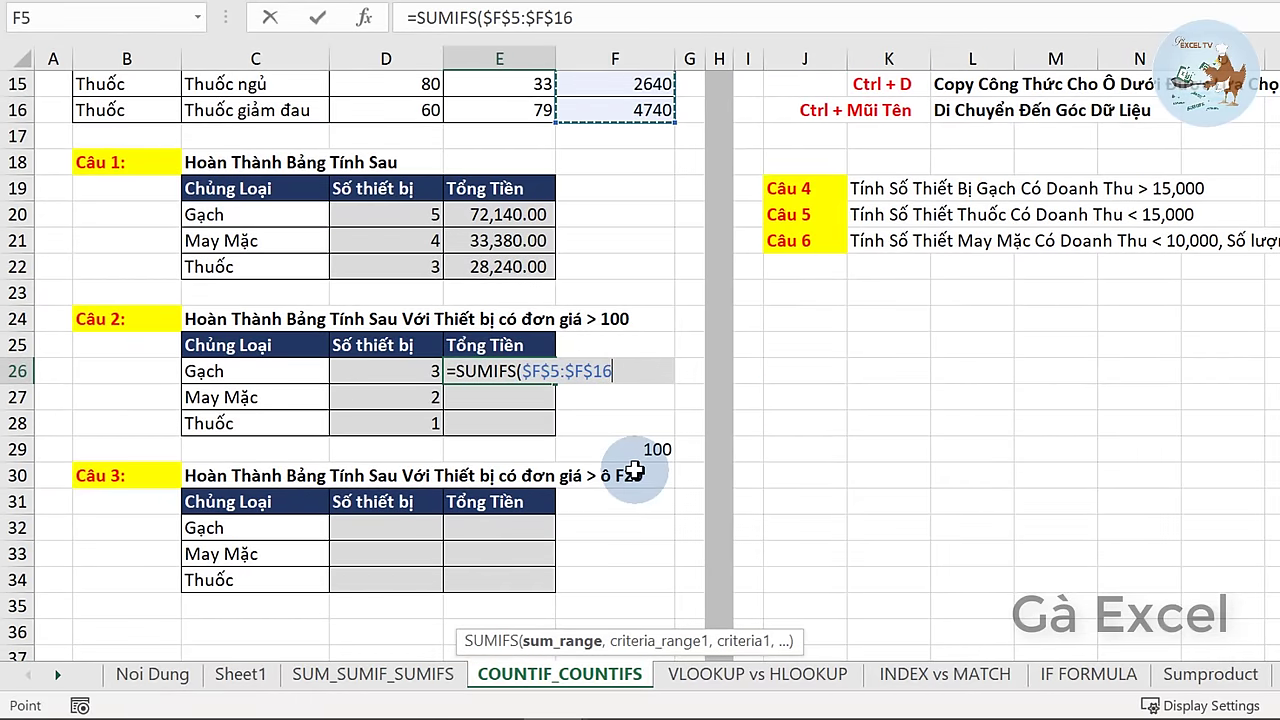
{"action": "type", "text": ","}
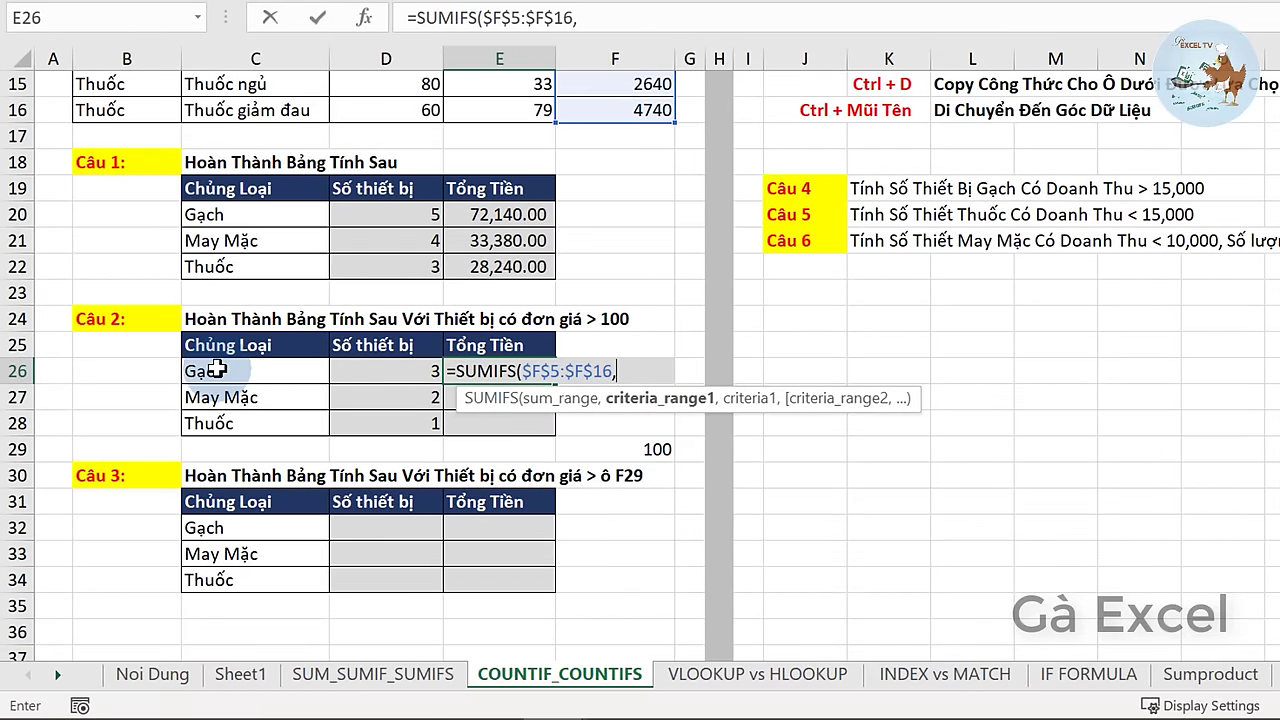
- Add criteria $B$5:$B$16=C26 and $E$5:$E$16 ">100", giving the Gạch total 59340
{"action": "scroll", "coordinate": [230, 368], "scroll_direction": "up", "scroll_amount": 5}
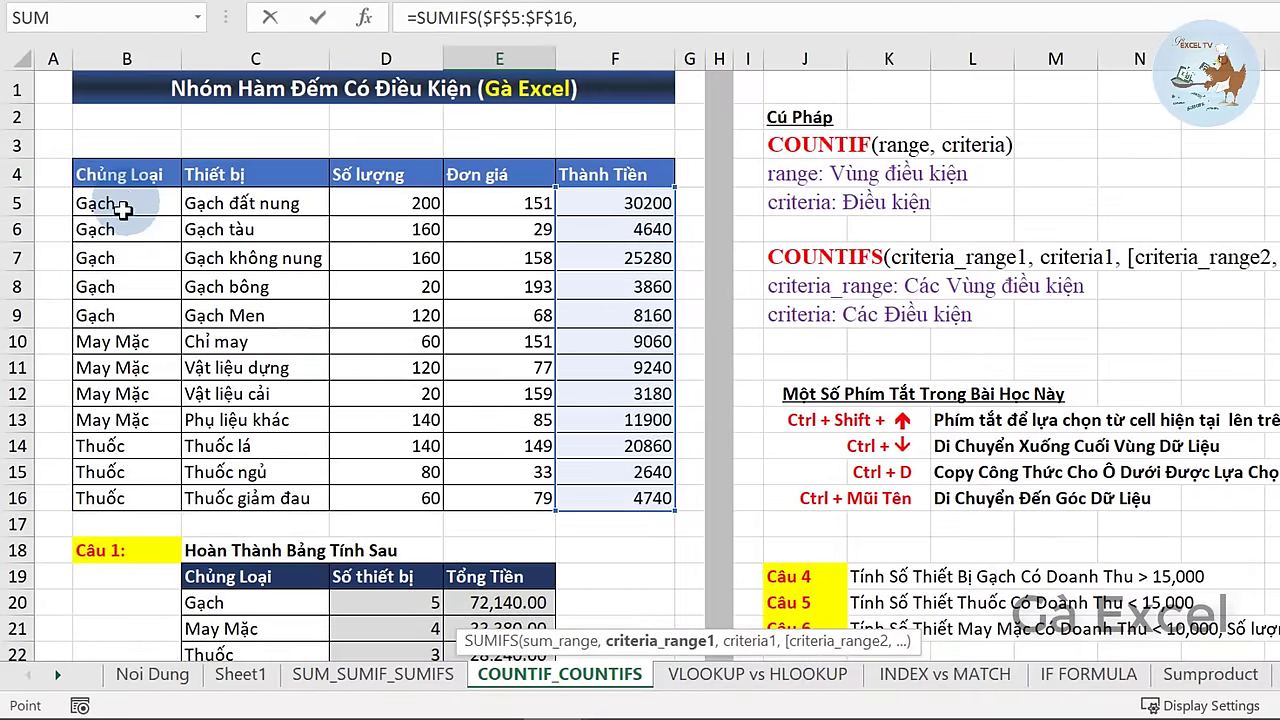
{"action": "left_click_drag", "start_coordinate": [128, 205], "coordinate": [115, 500]}
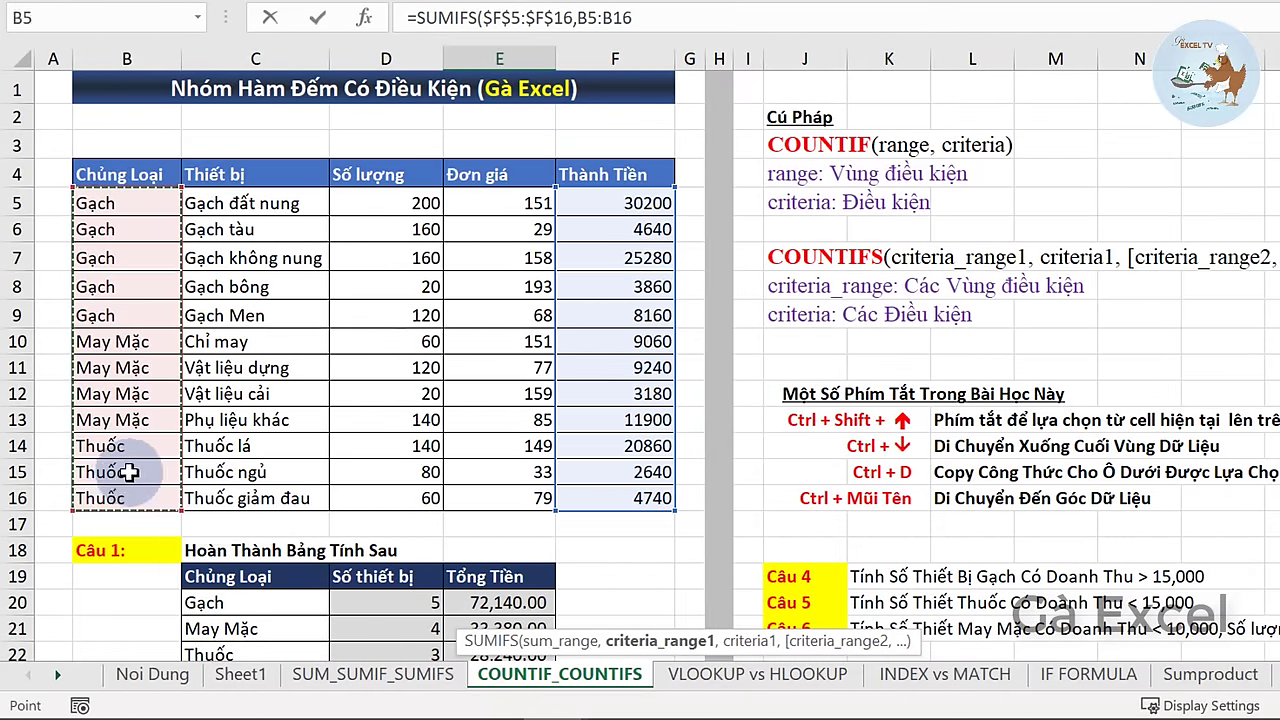
{"action": "key", "text": "F4"}
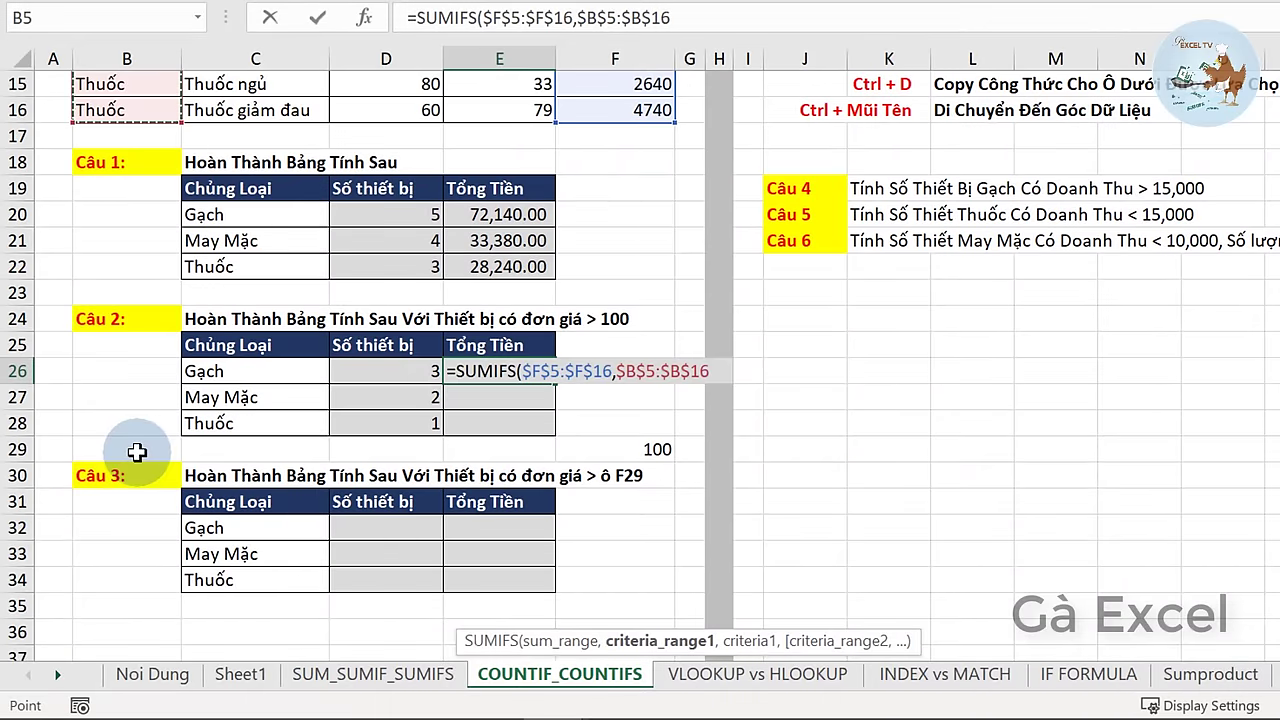
{"action": "type", "text": ","}
{"action": "left_click", "coordinate": [245, 375]}
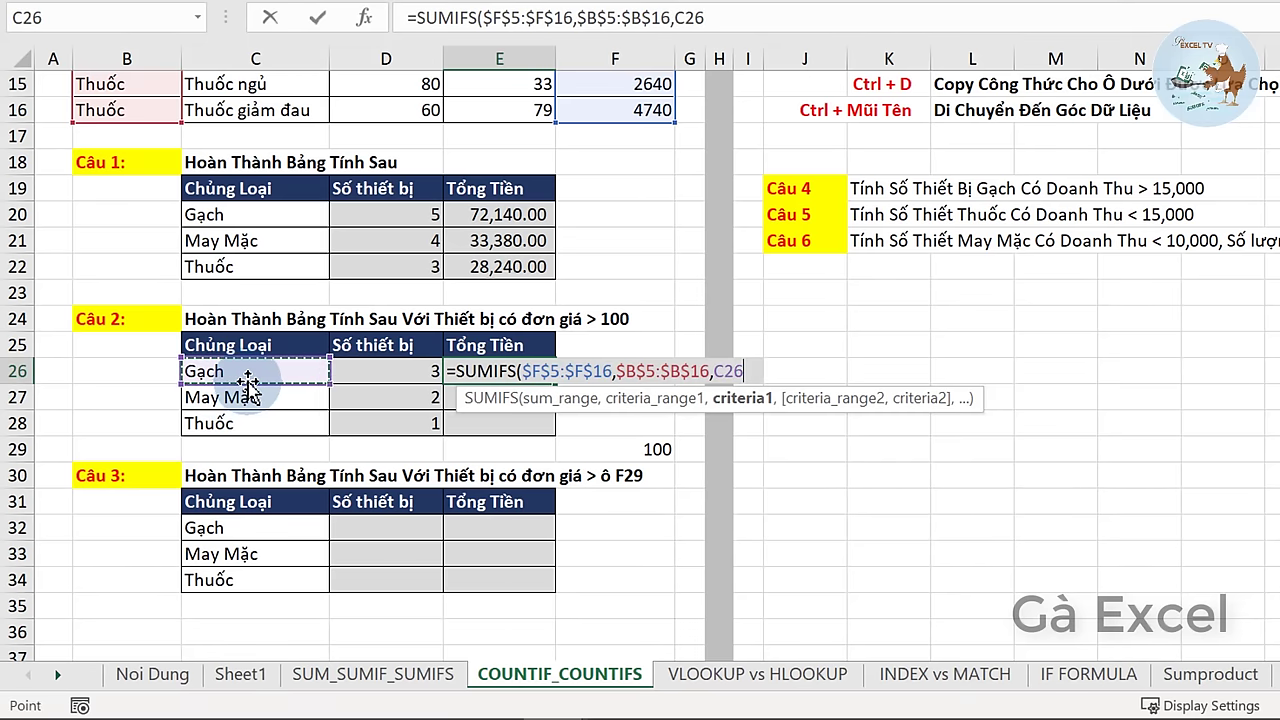
{"action": "type", "text": ","}
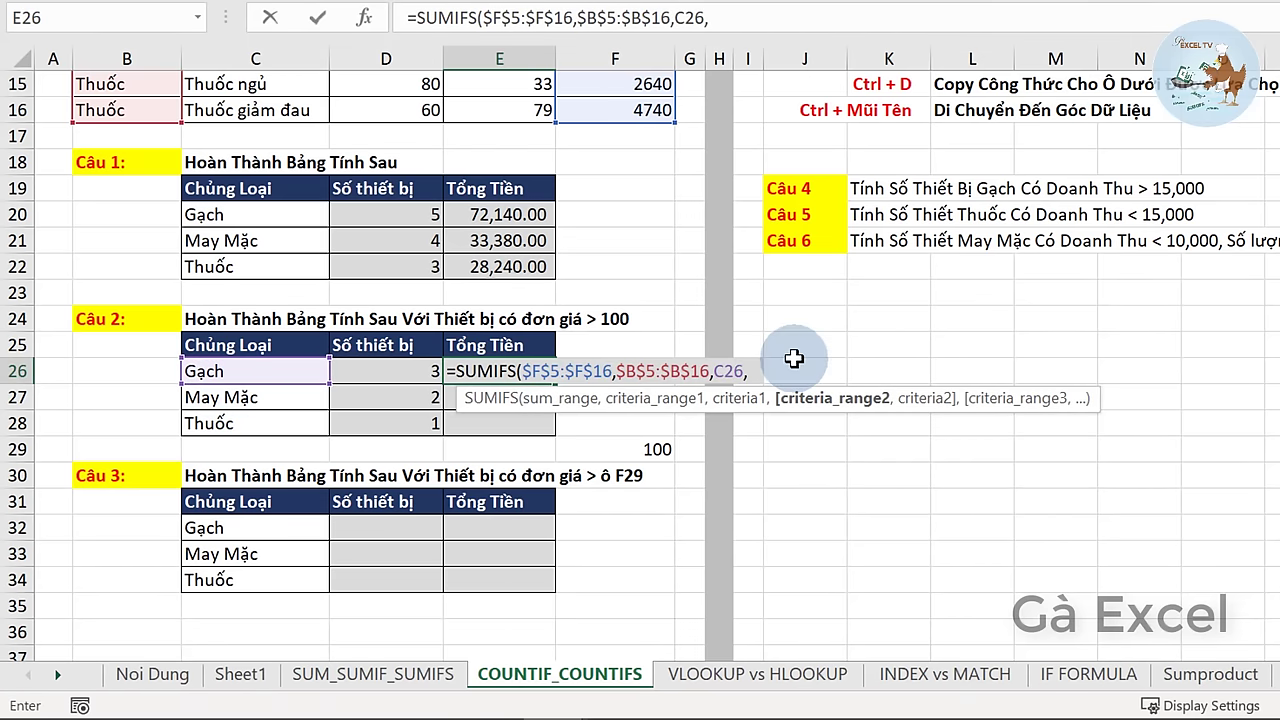
{"action": "scroll", "coordinate": [620, 328], "scroll_direction": "up", "scroll_amount": 5}
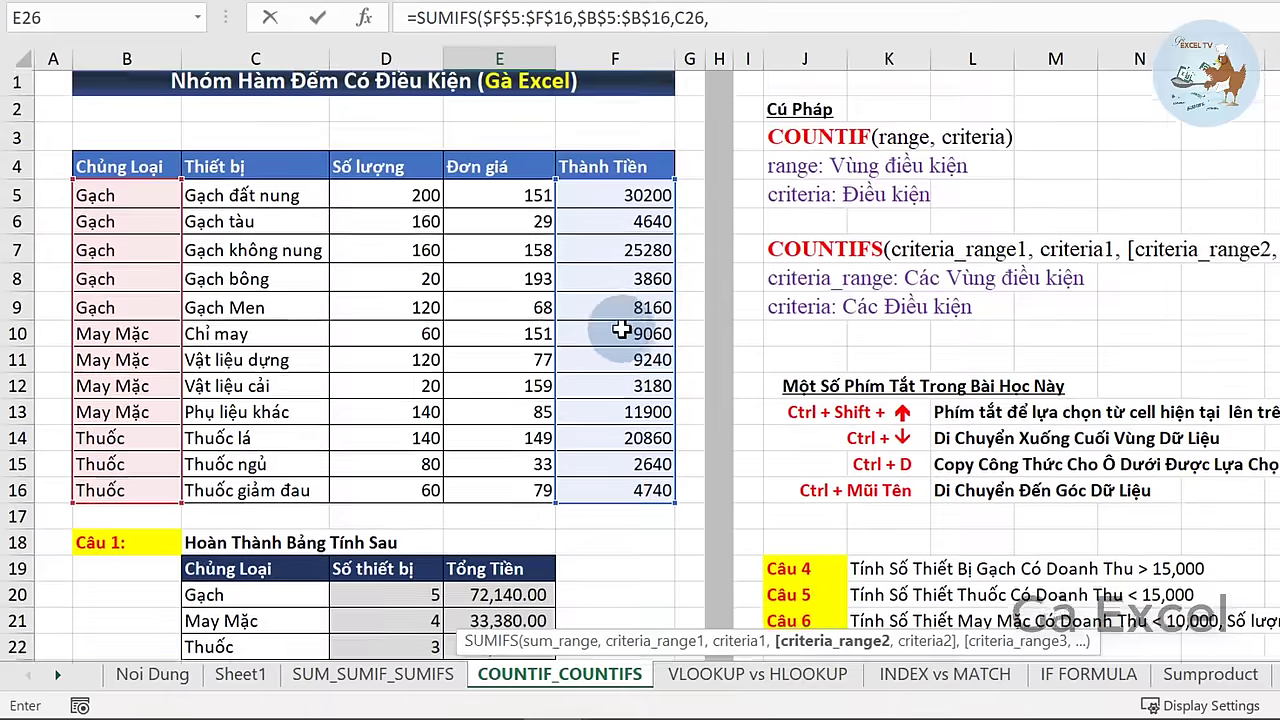
{"action": "left_click_drag", "start_coordinate": [497, 201], "coordinate": [476, 488]}
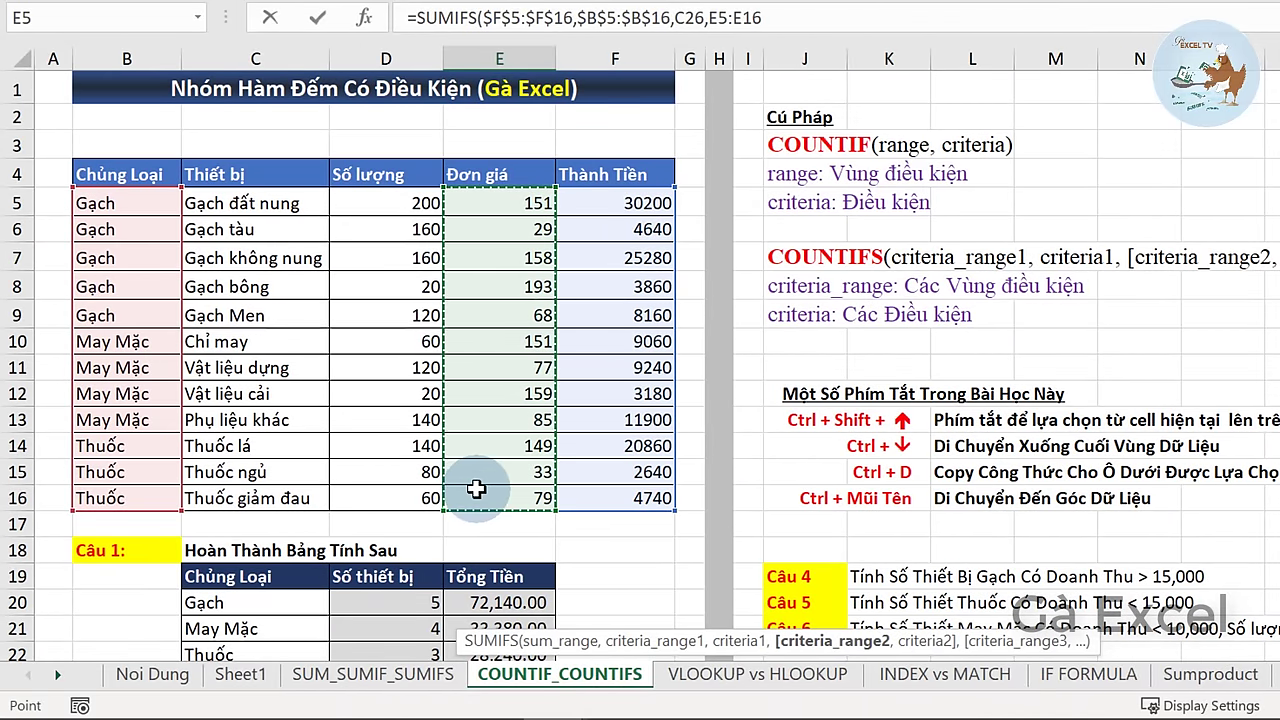
{"action": "key", "text": "F4"}
{"action": "type", "text": "$E$16,"}
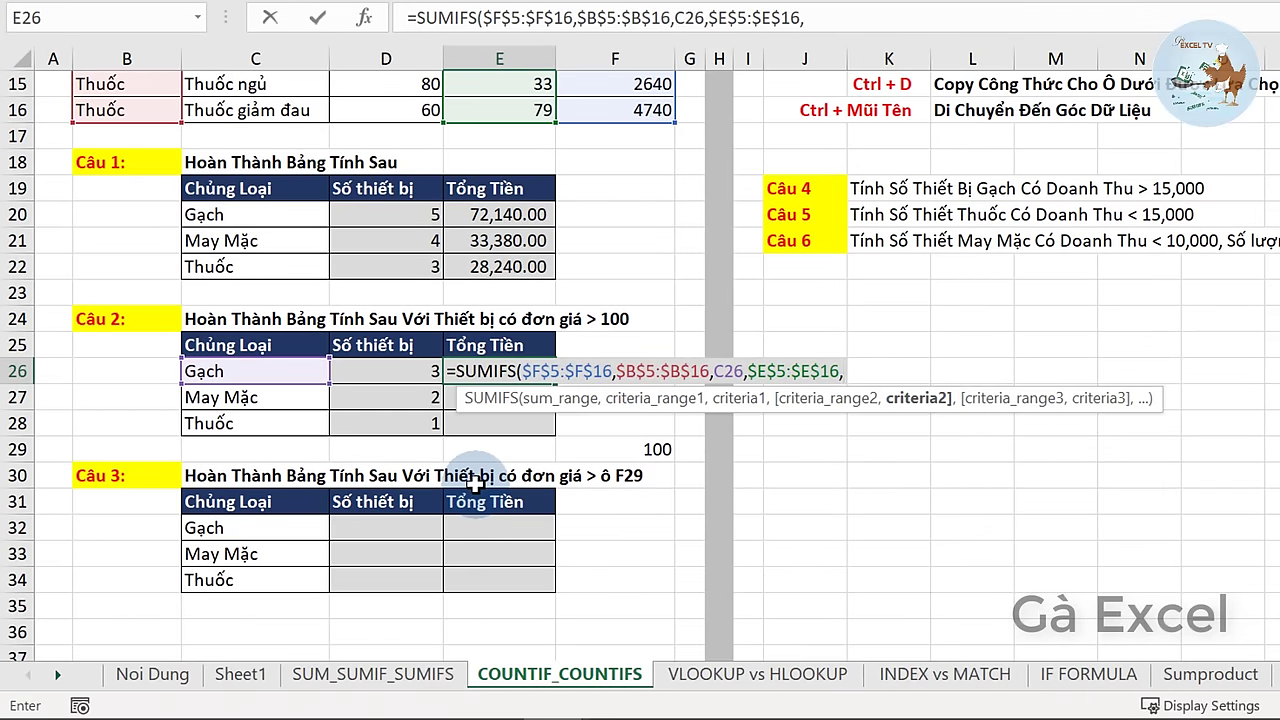
{"action": "type", "text": "\">100"}
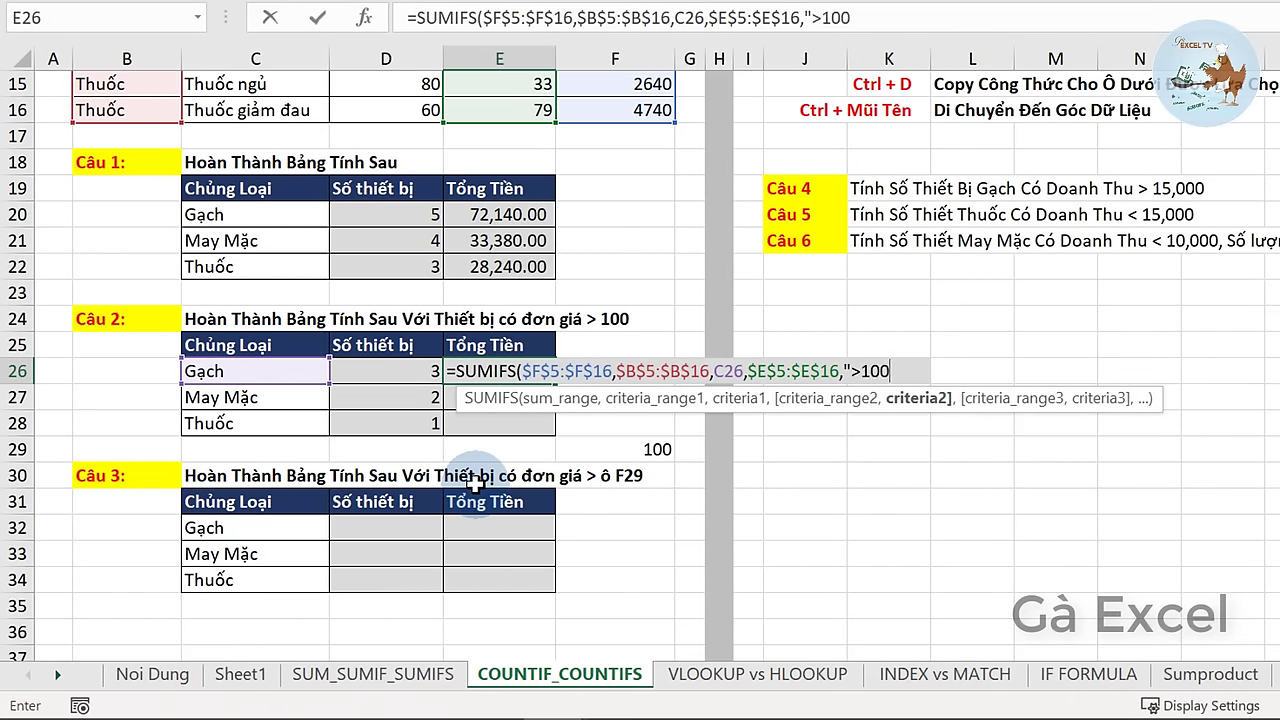
{"action": "type", "text": ")"}
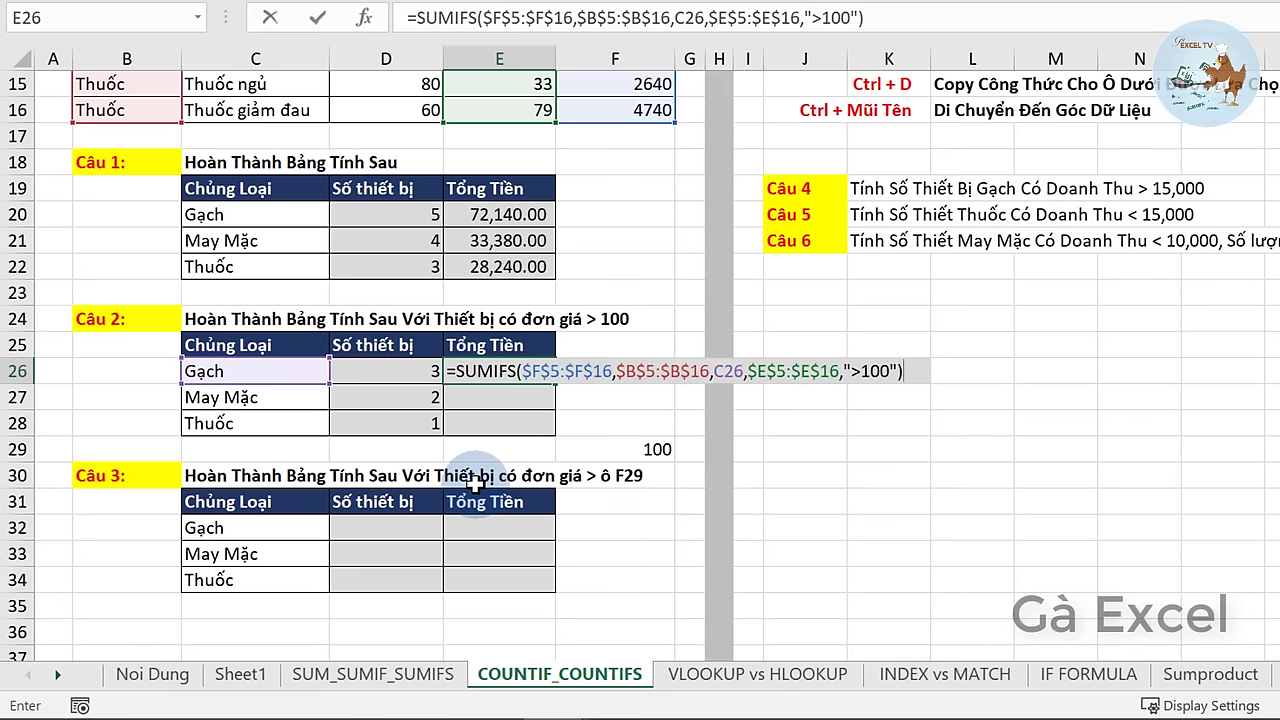
{"action": "key", "text": "Return"}
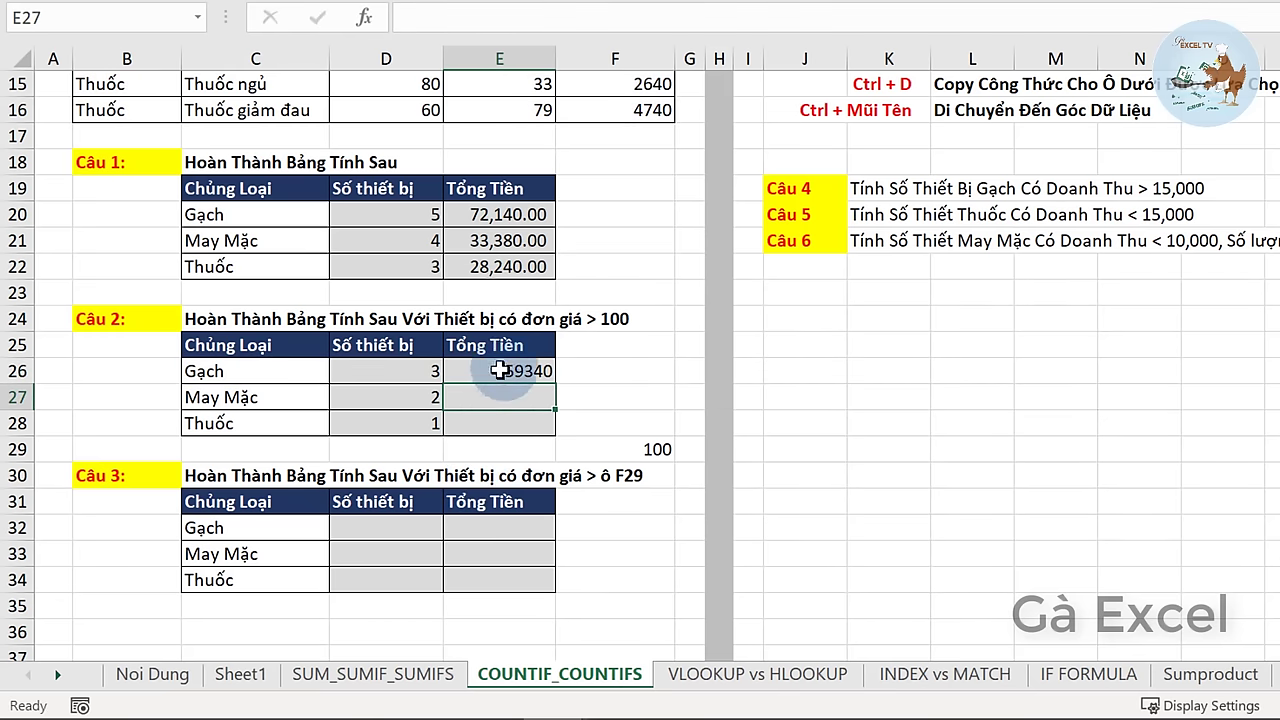
- Format E26 with thousands separators and two decimals, then copy it down to E28
{"action": "left_click", "coordinate": [502, 368]}
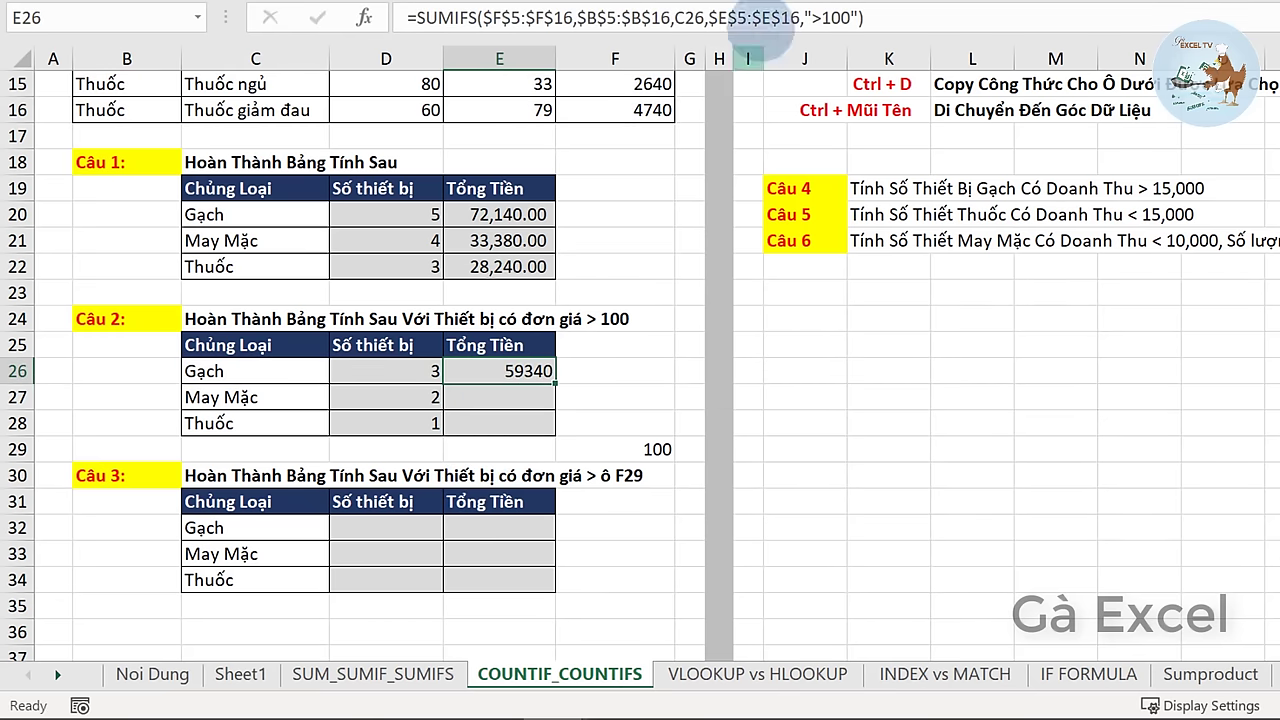
{"action": "key", "text": "ctrl+shift+1"}
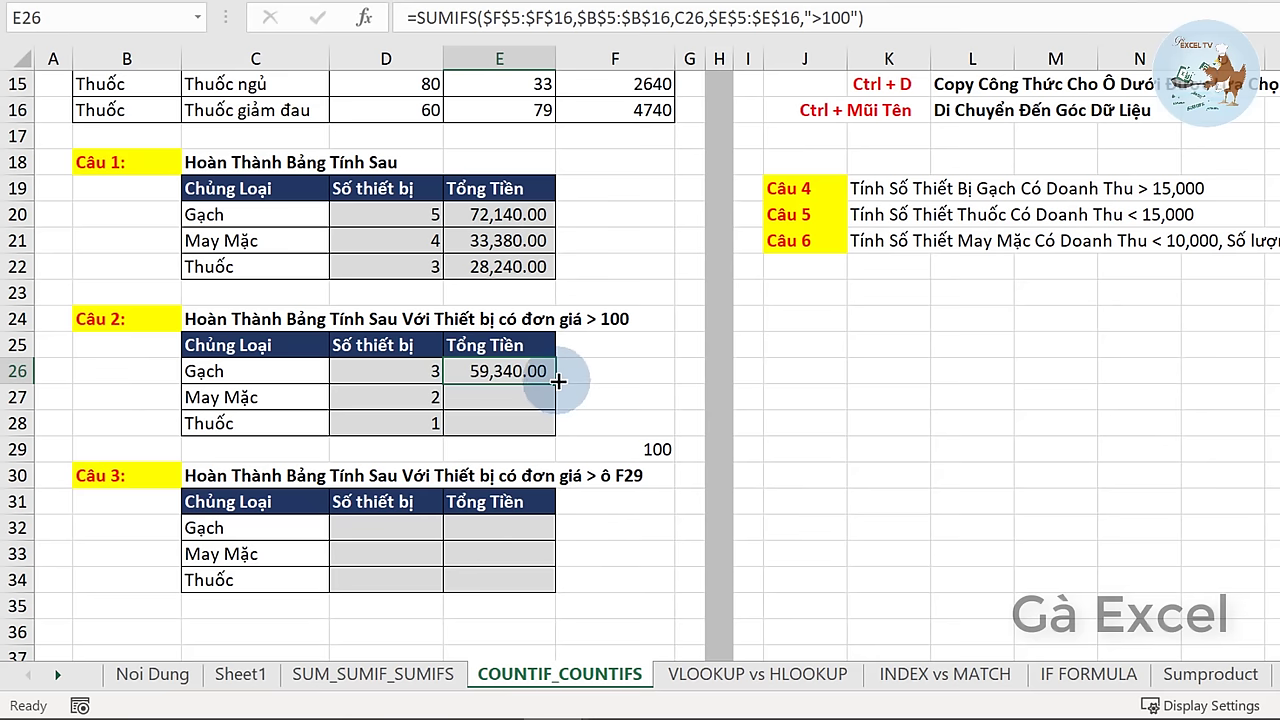
{"action": "left_click_drag", "start_coordinate": [554, 400], "coordinate": [568, 436]}
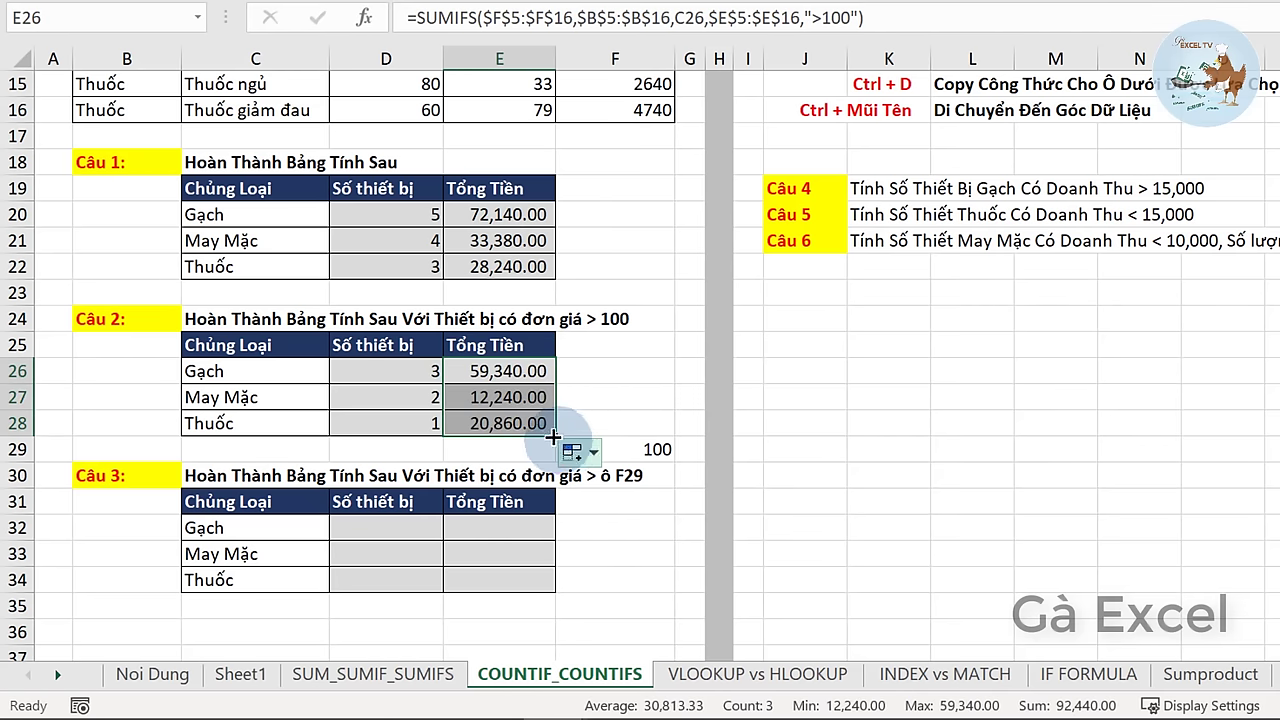
{"action": "left_click", "coordinate": [232, 527]}
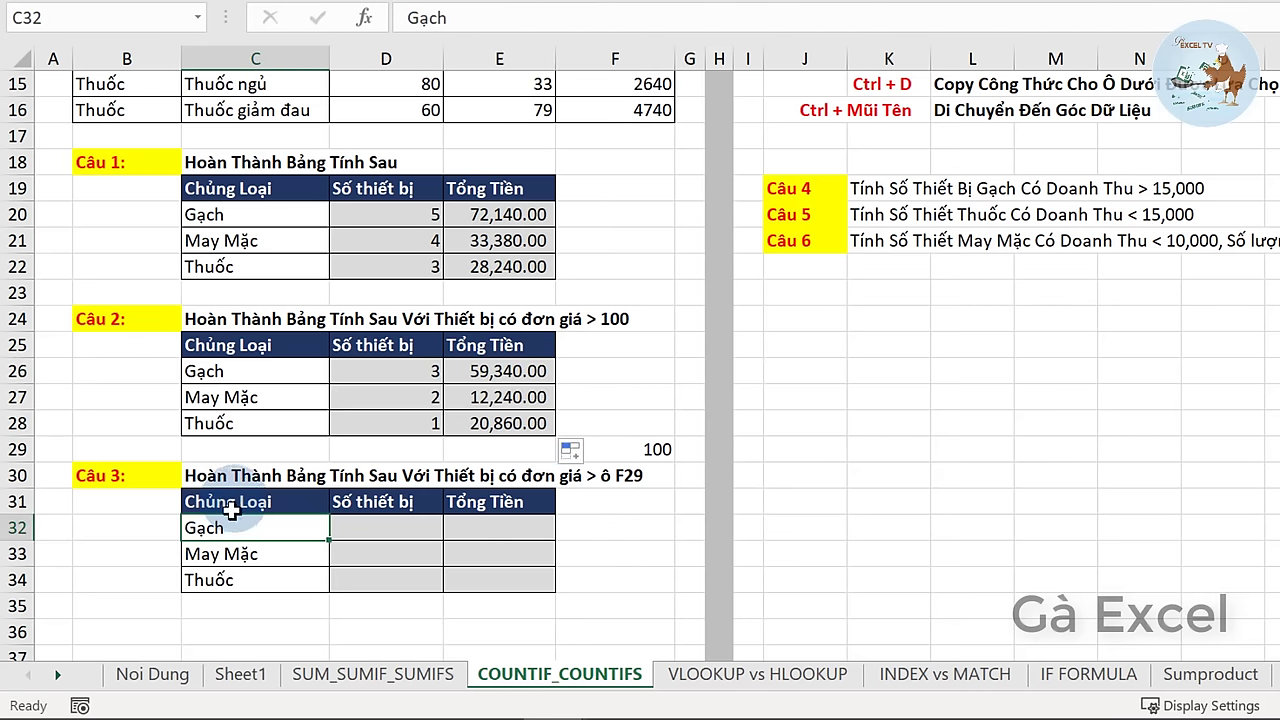
{"action": "left_click_drag", "start_coordinate": [257, 500], "coordinate": [489, 571]}
{"action": "double_click", "coordinate": [218, 474]}
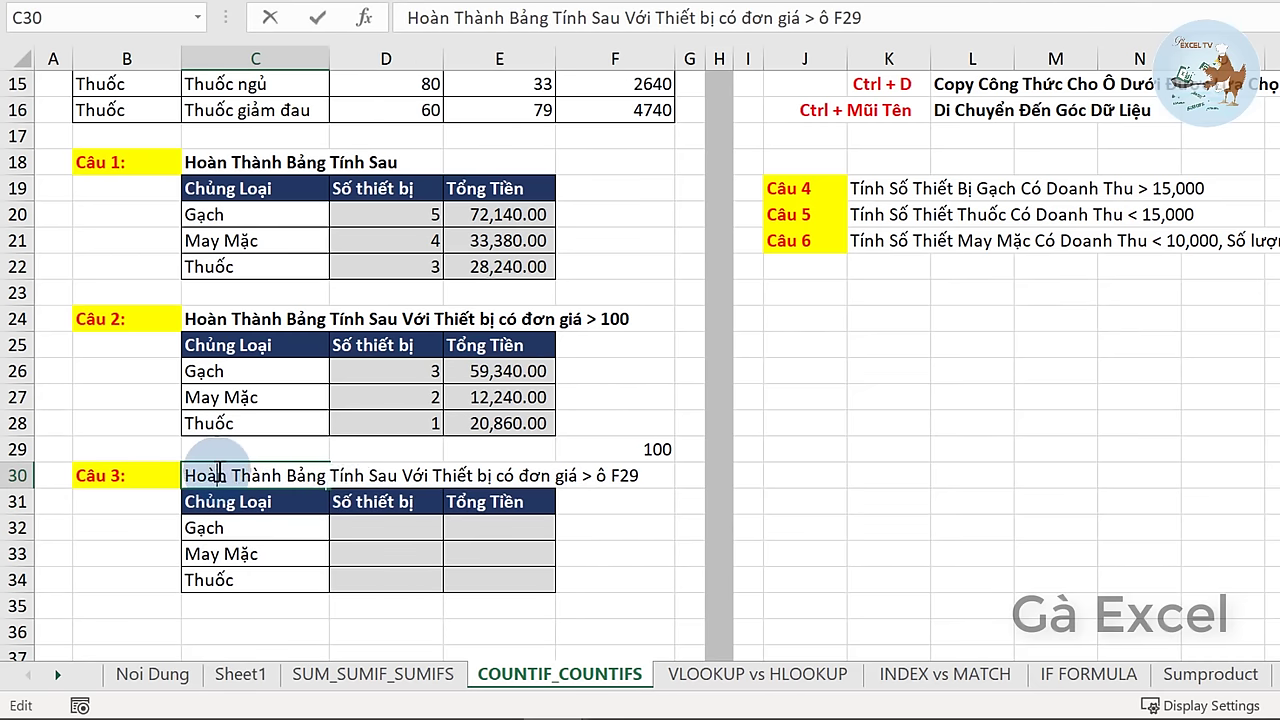
{"action": "left_click_drag", "start_coordinate": [595, 477], "coordinate": [651, 478]}
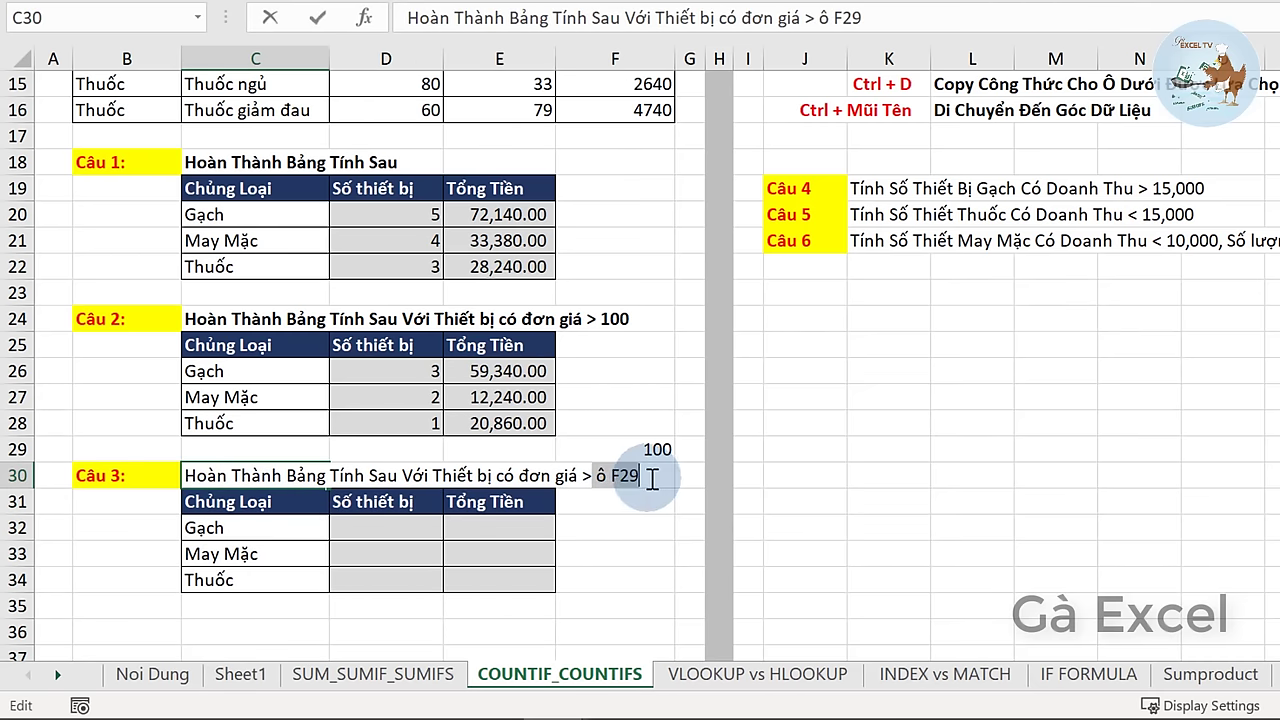
{"action": "left_click", "coordinate": [652, 450]}
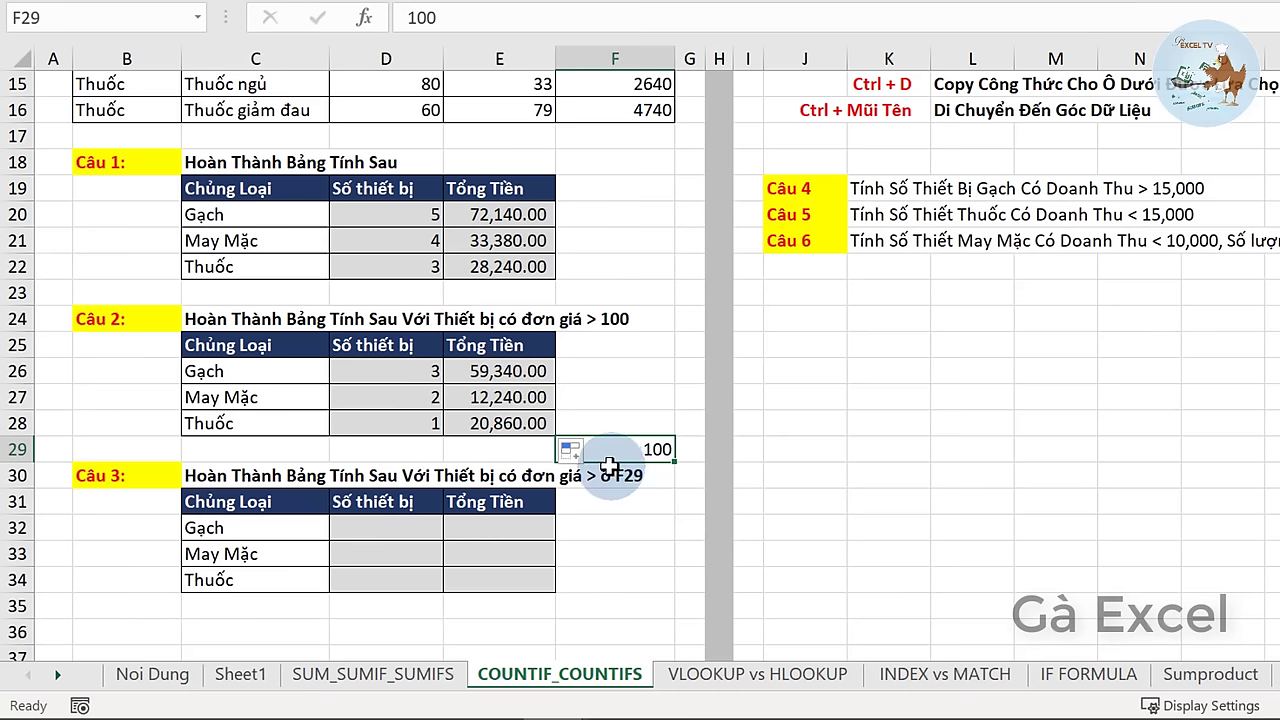
{"action": "left_click", "coordinate": [410, 528]}
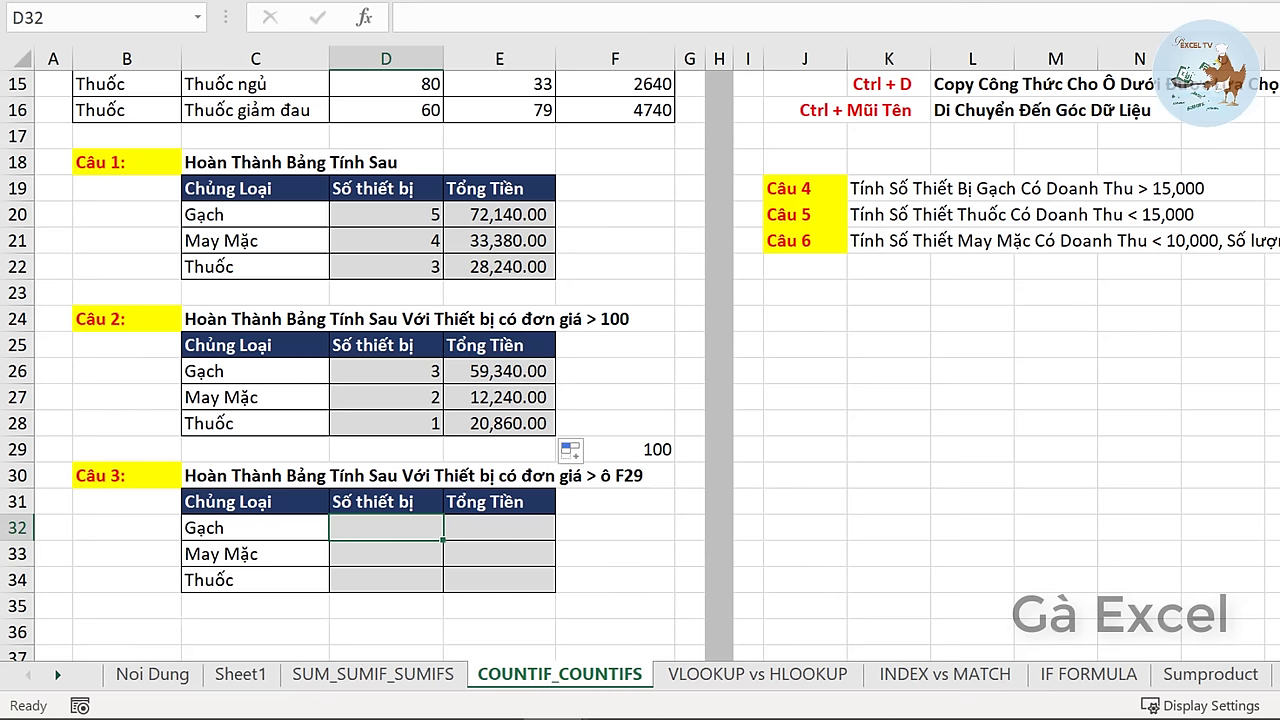
- In D32 enter =COUNTIFS($B$5:$B$16,C32,$E$5:$E$16, leaving the second criterion to add
{"action": "type", "text": "="}
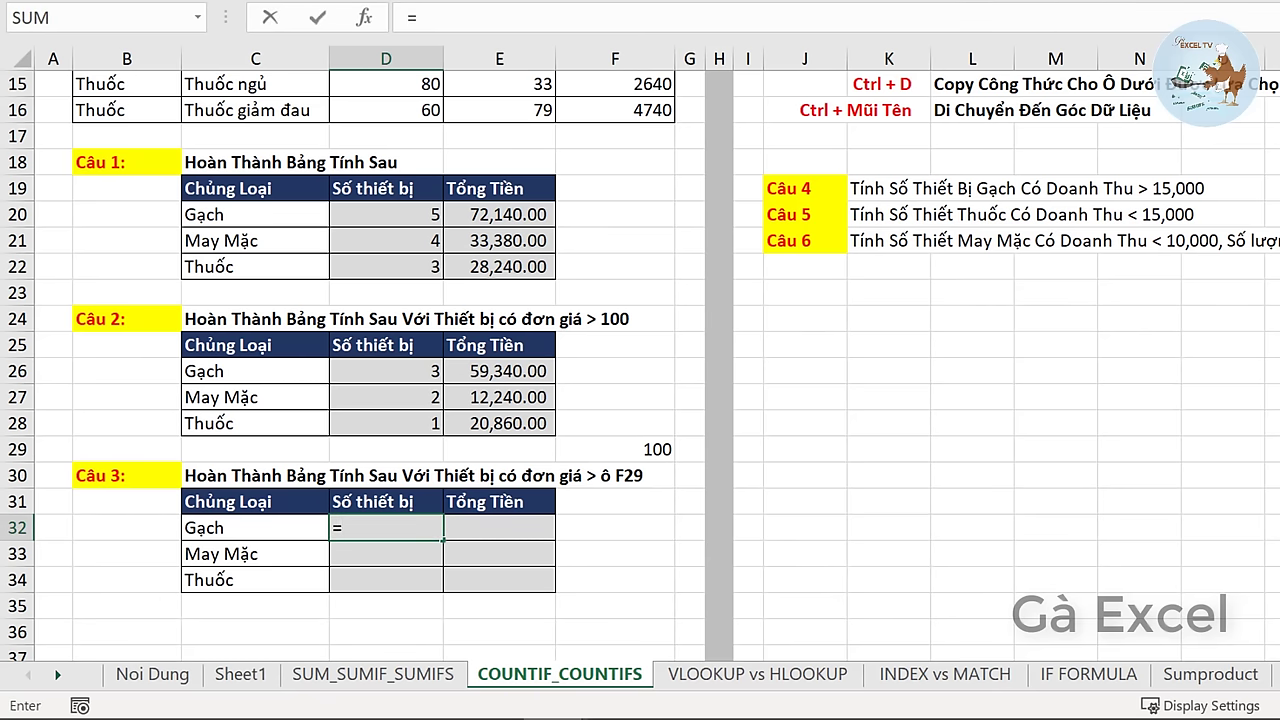
{"action": "type", "text": "countifs"}
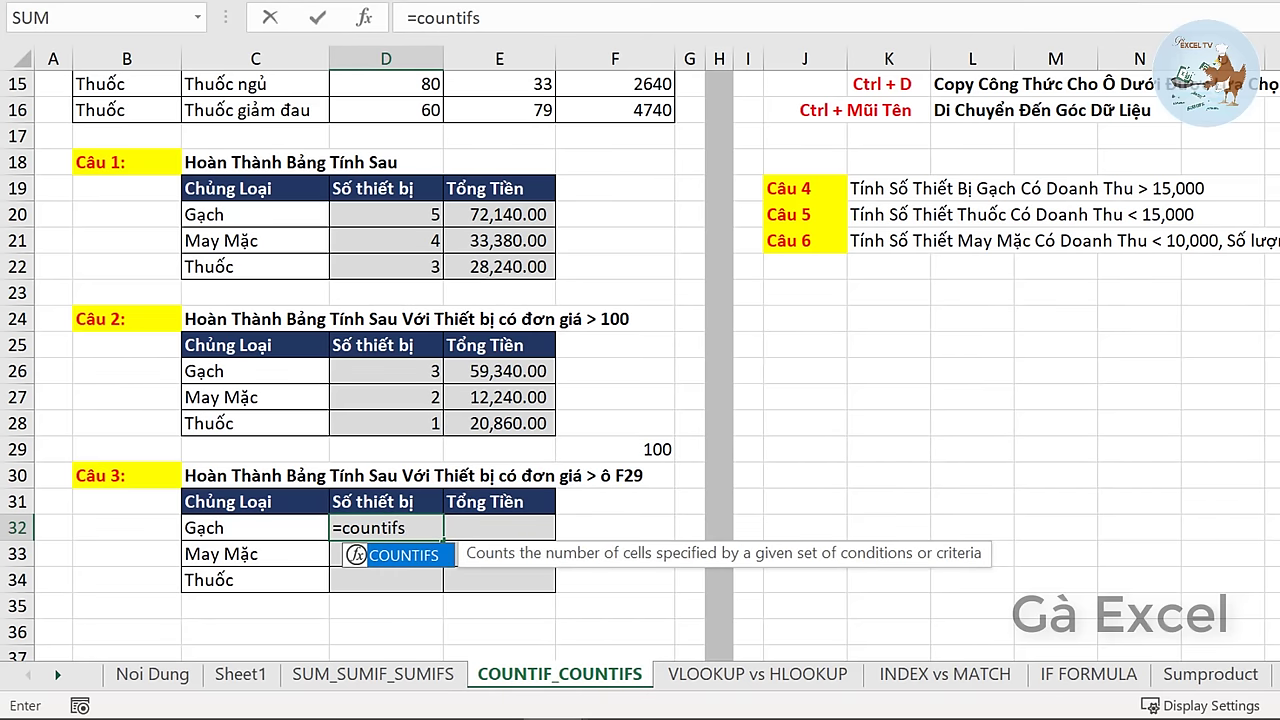
{"action": "key", "text": "Tab"}
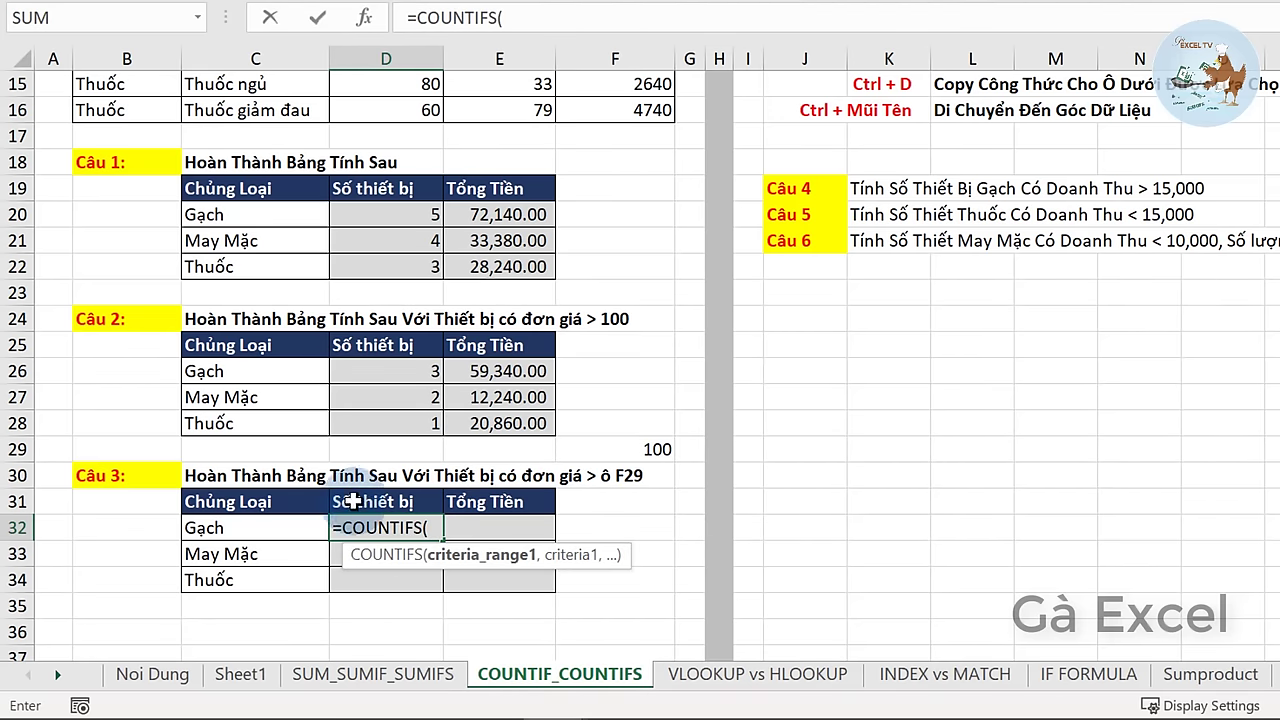
{"action": "scroll", "coordinate": [363, 498], "scroll_direction": "up", "scroll_amount": 5}
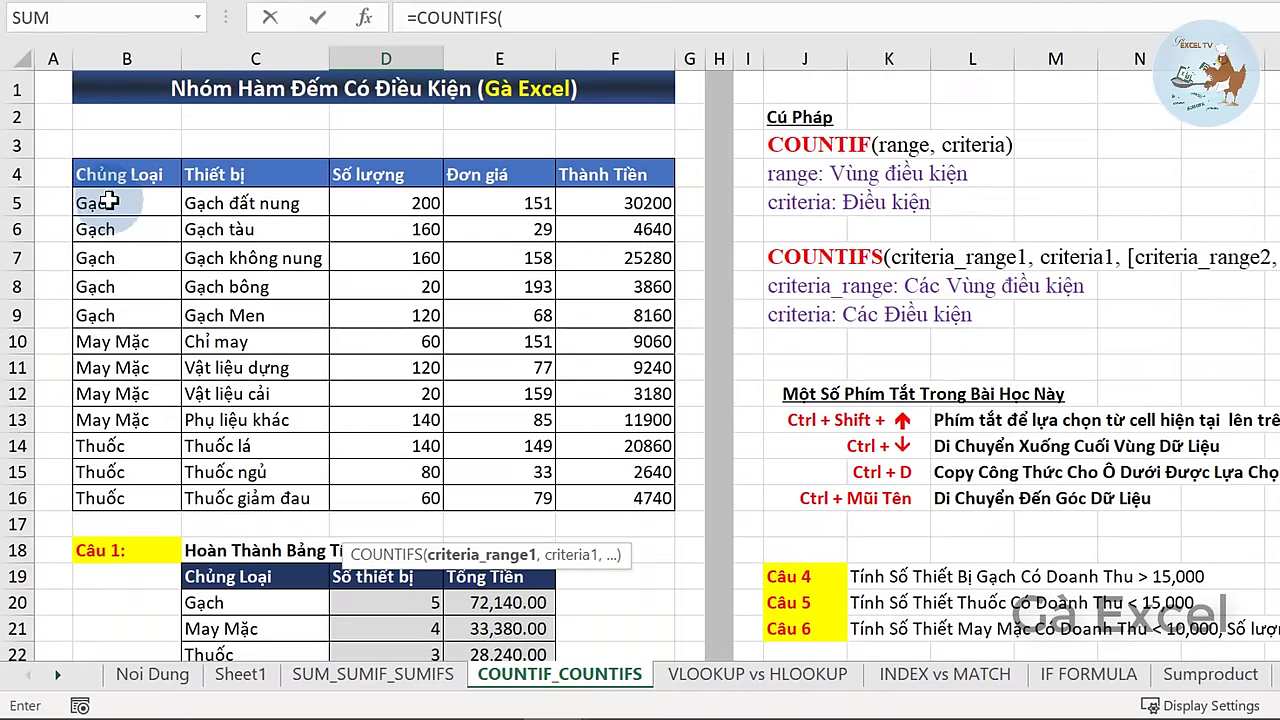
{"action": "left_click_drag", "start_coordinate": [97, 203], "coordinate": [90, 492]}
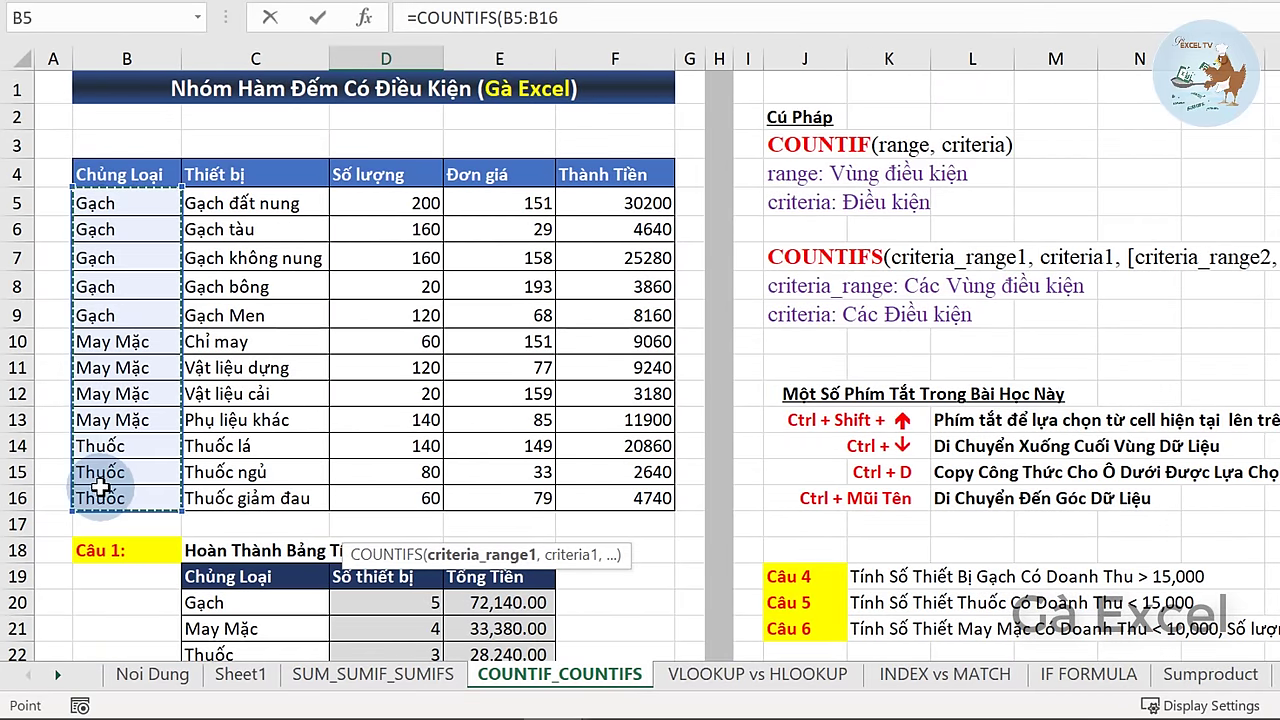
{"action": "key", "text": "F4"}
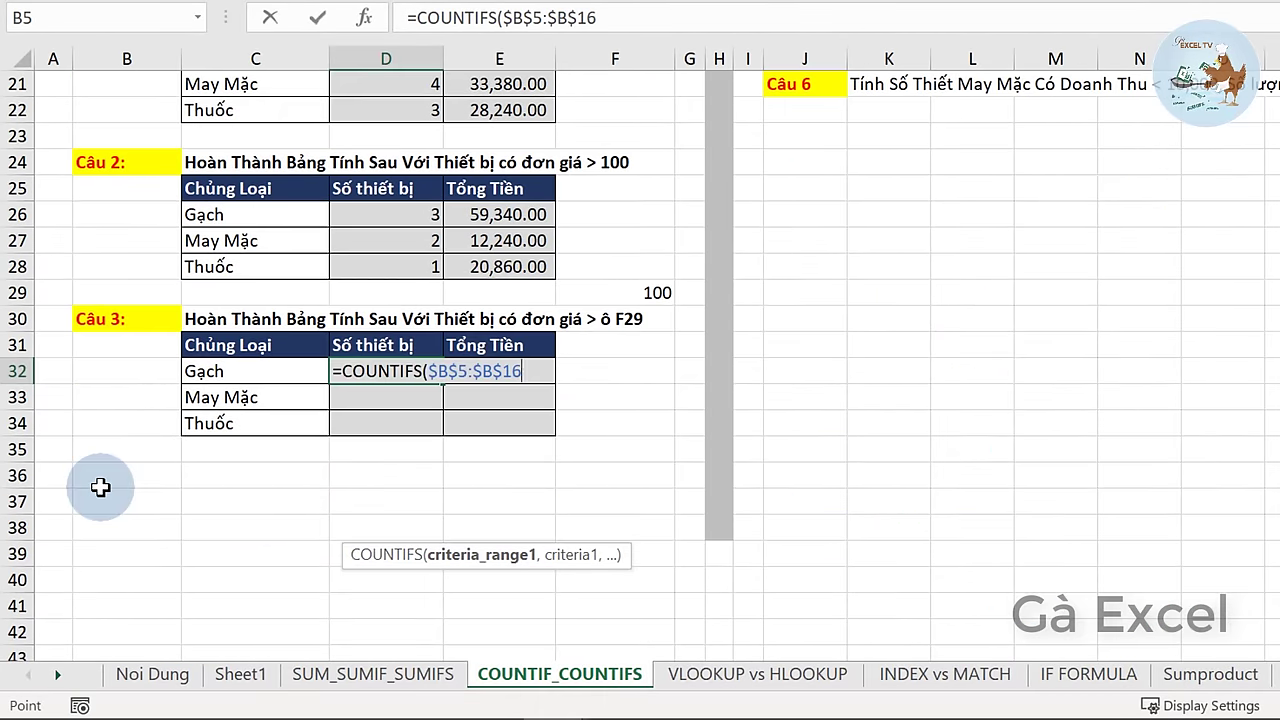
{"action": "type", "text": ","}
{"action": "left_click", "coordinate": [269, 371]}
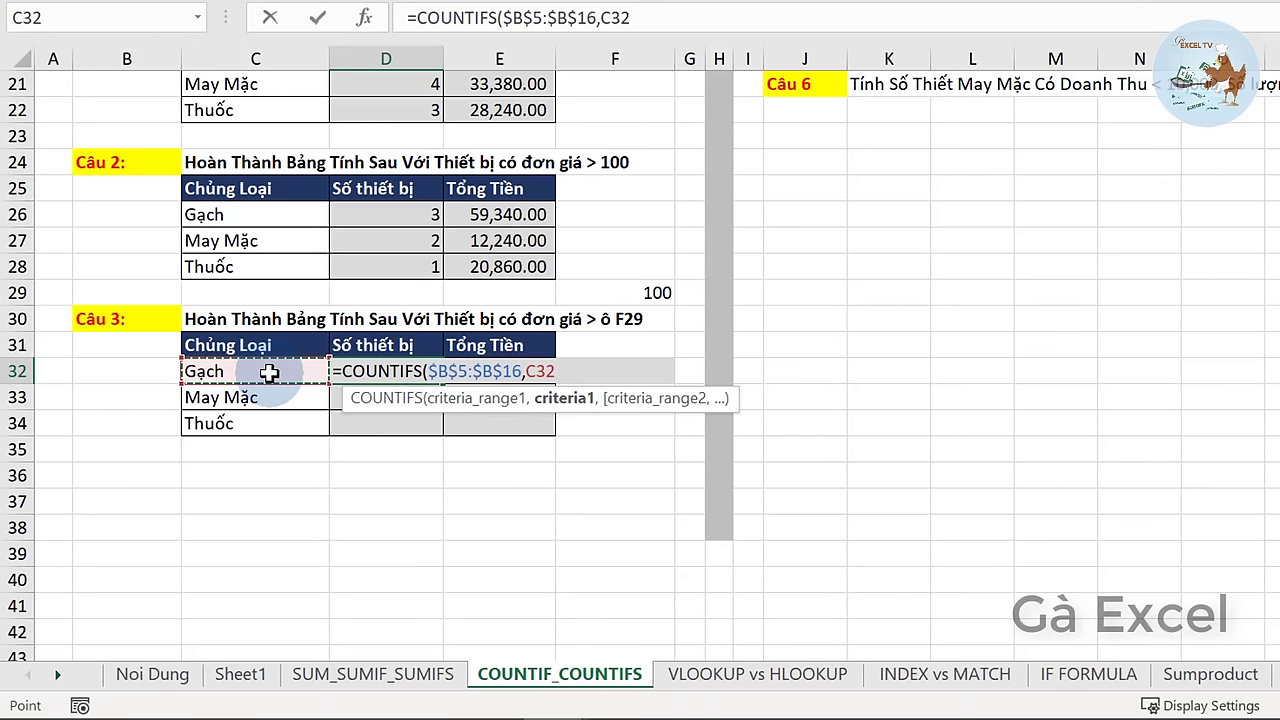
{"action": "type", "text": ","}
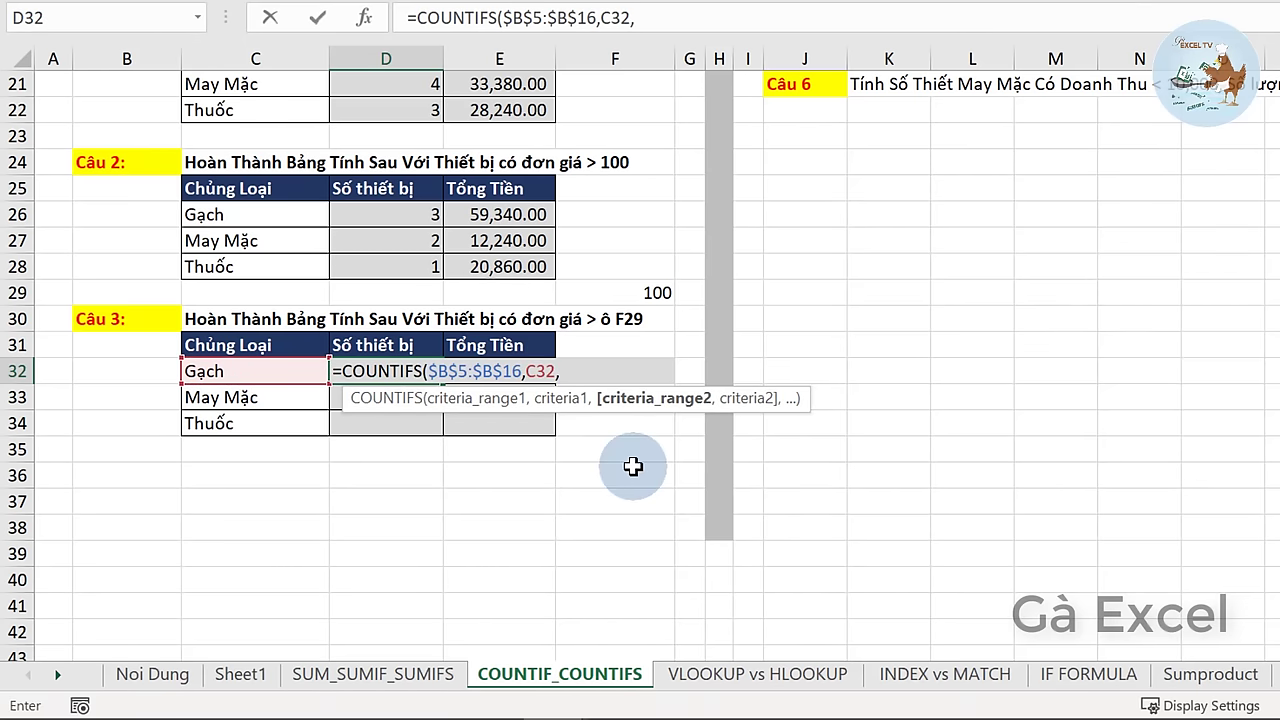
{"action": "scroll", "coordinate": [633, 466], "scroll_direction": "up", "scroll_amount": 4}
{"action": "scroll", "coordinate": [629, 470], "scroll_direction": "up", "scroll_amount": 3}
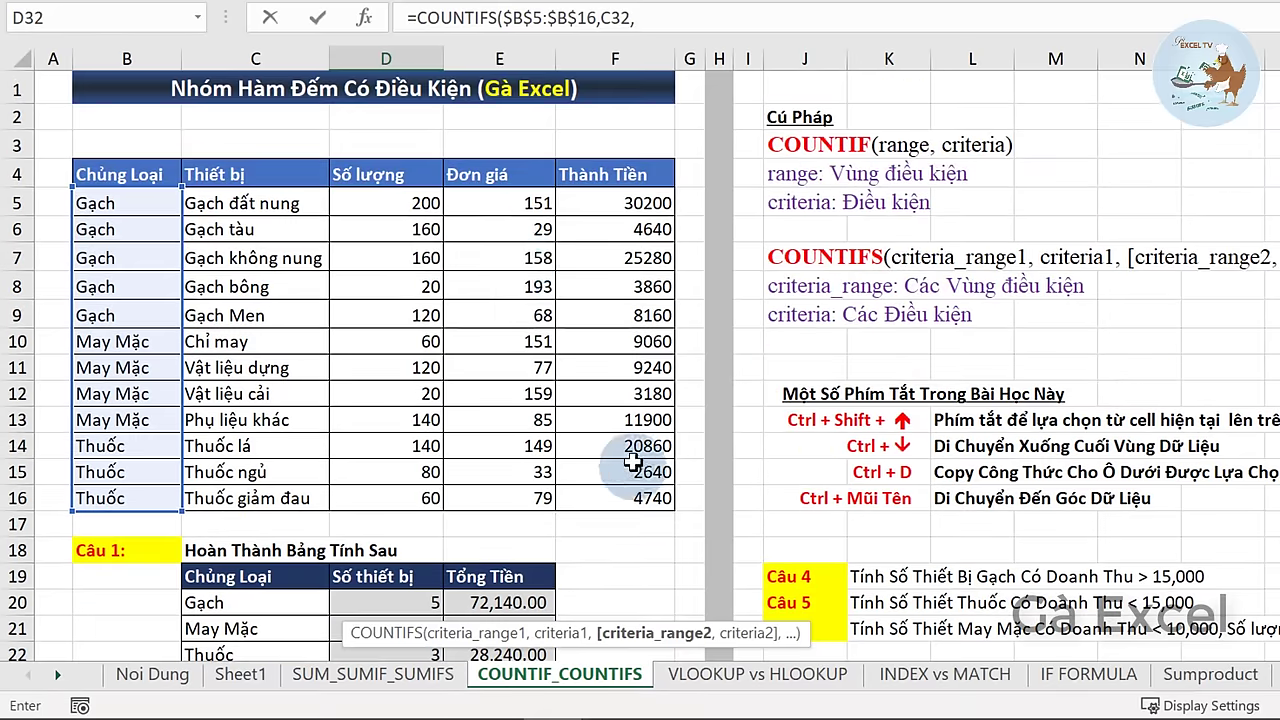
{"action": "left_click_drag", "start_coordinate": [500, 202], "coordinate": [473, 486]}
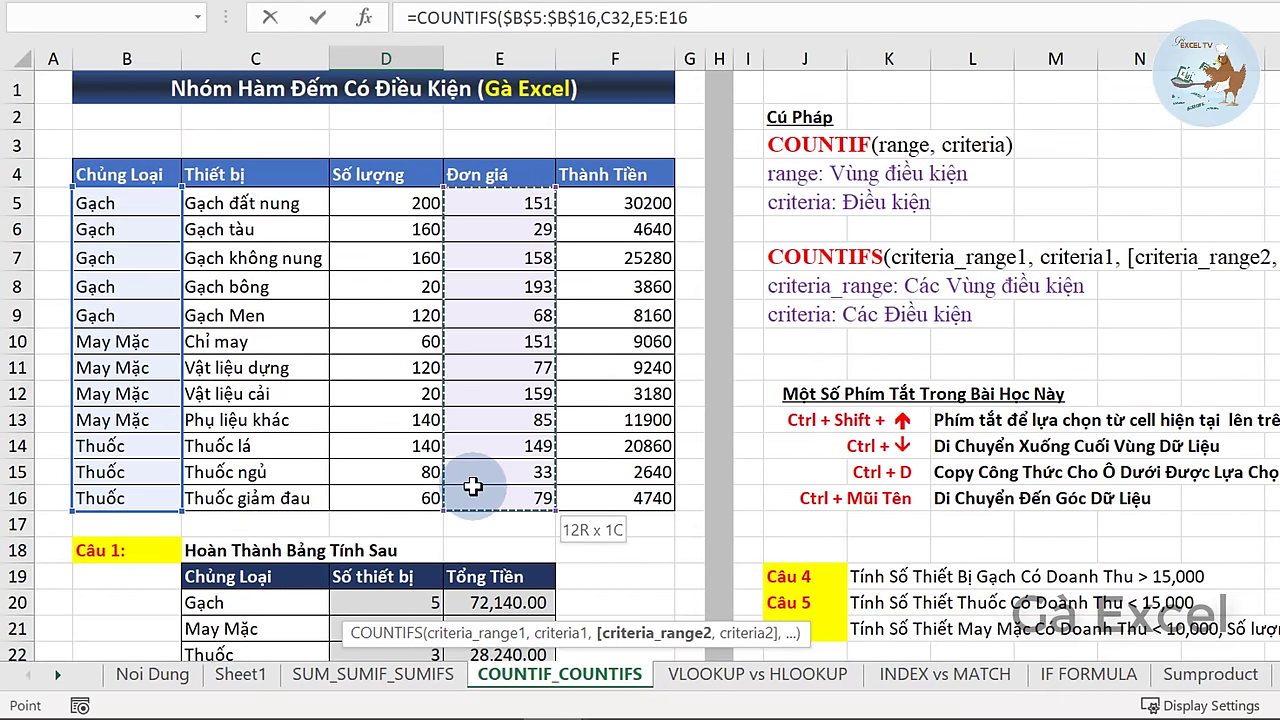
{"action": "key", "text": "F4"}
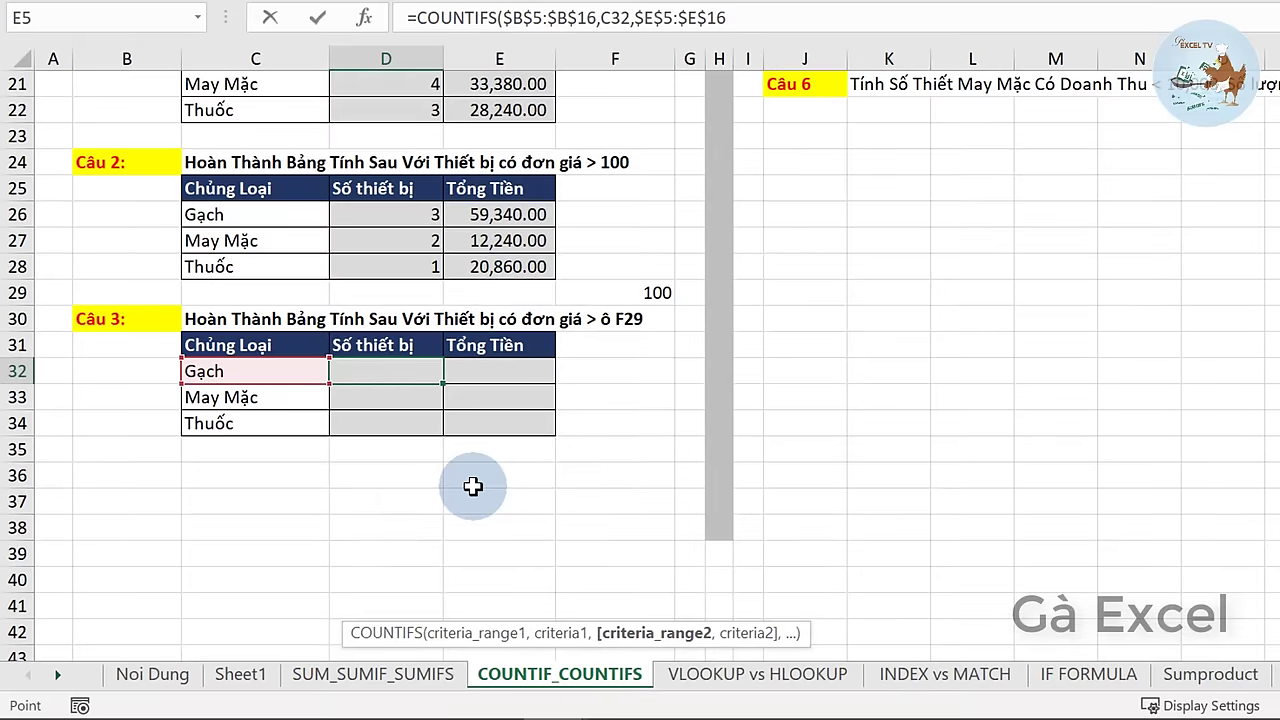
{"action": "type", "text": ",\">F29"}
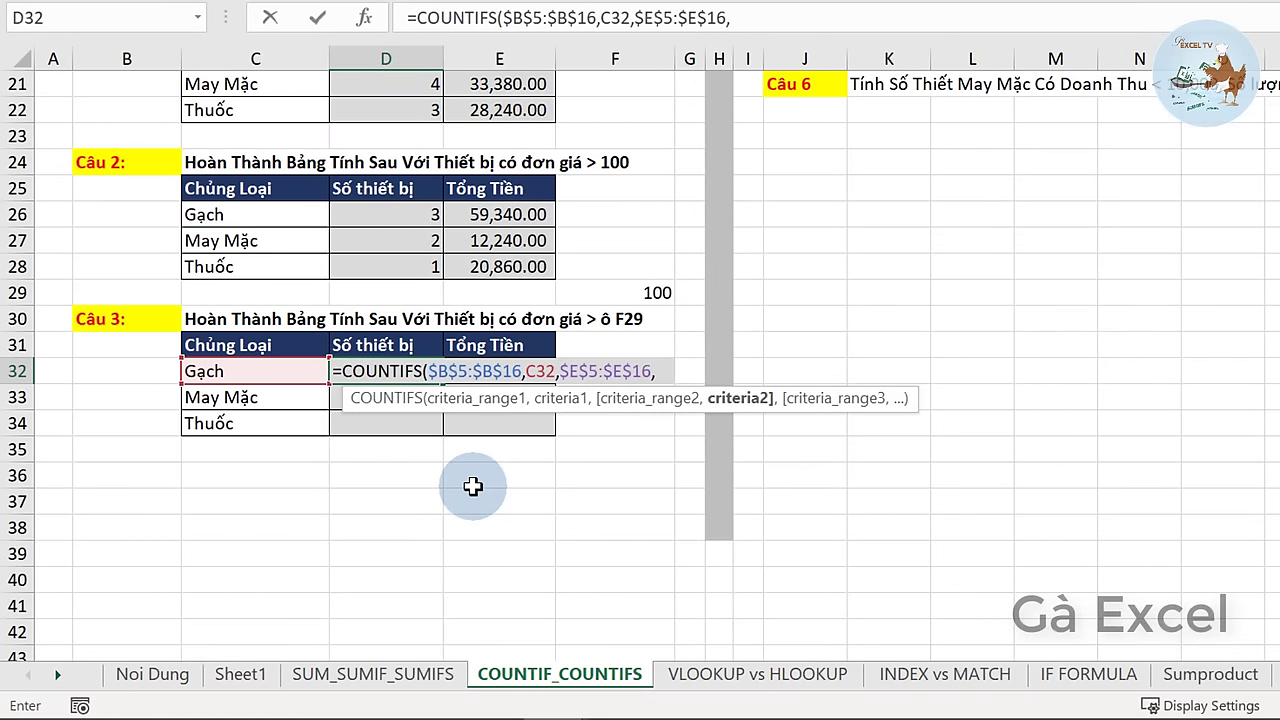
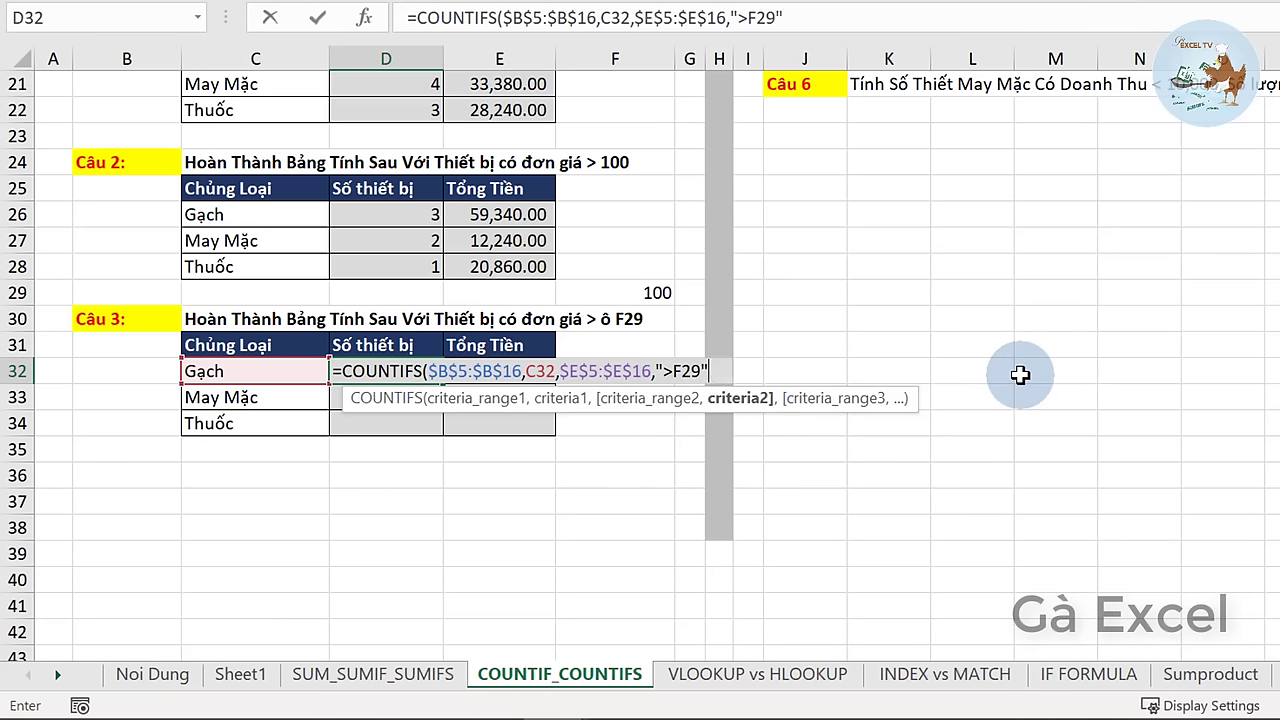
- Close and commit the COUNTIFS formula in D32, then return to D32
{"action": "type", "text": ")"}
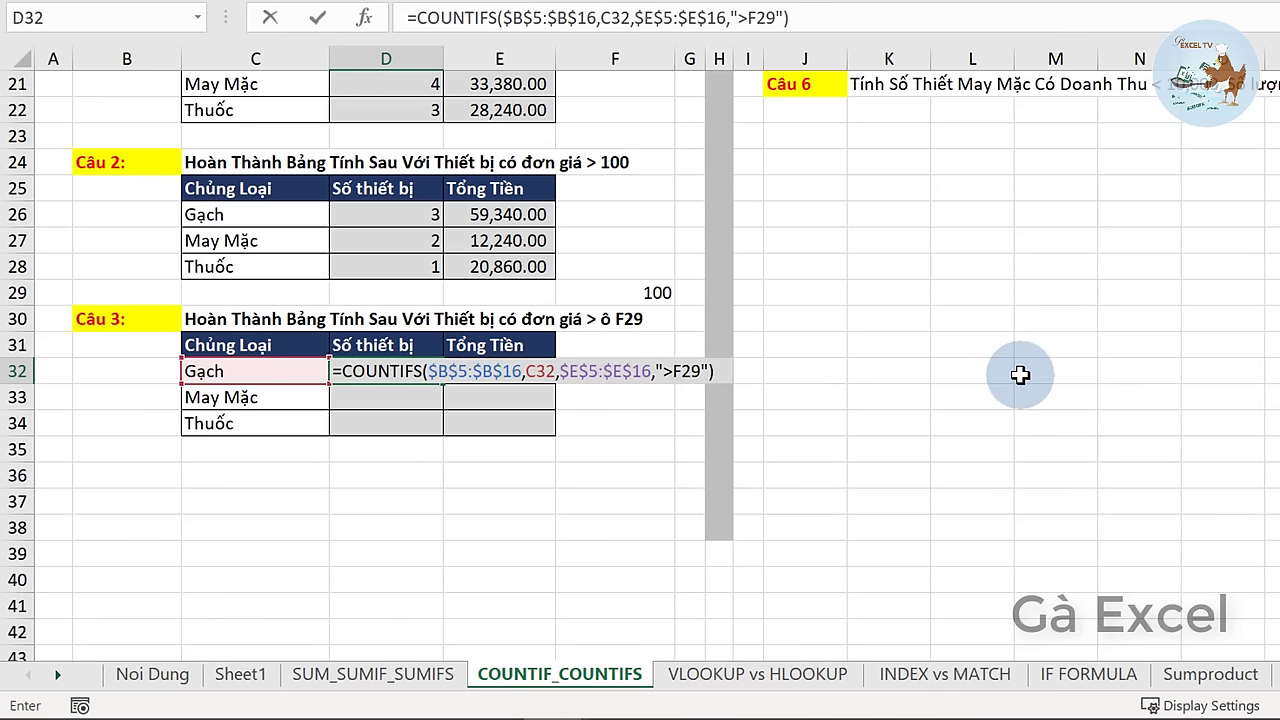
{"action": "key", "text": "Return"}
{"action": "key", "text": "Up"}
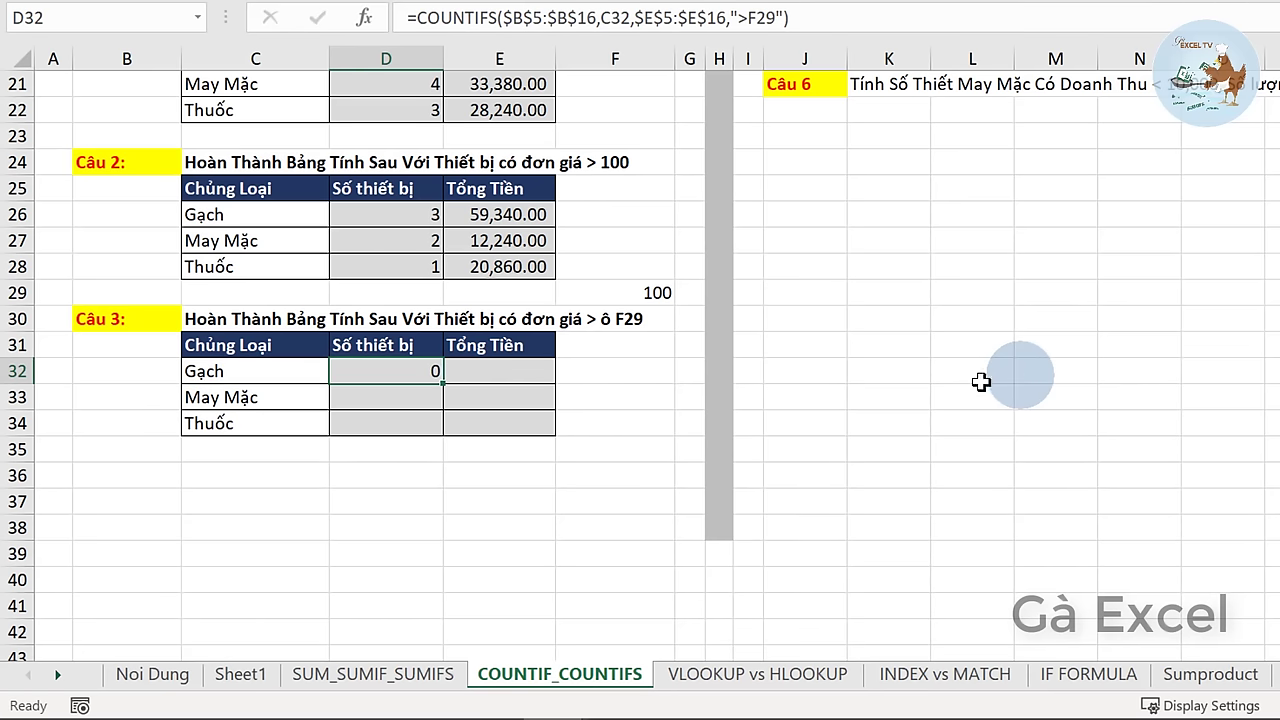
- Replace the literal ">F29" criterion with ">"&F29 so D32 counts 3 Gạch devices
{"action": "double_click", "coordinate": [409, 371]}
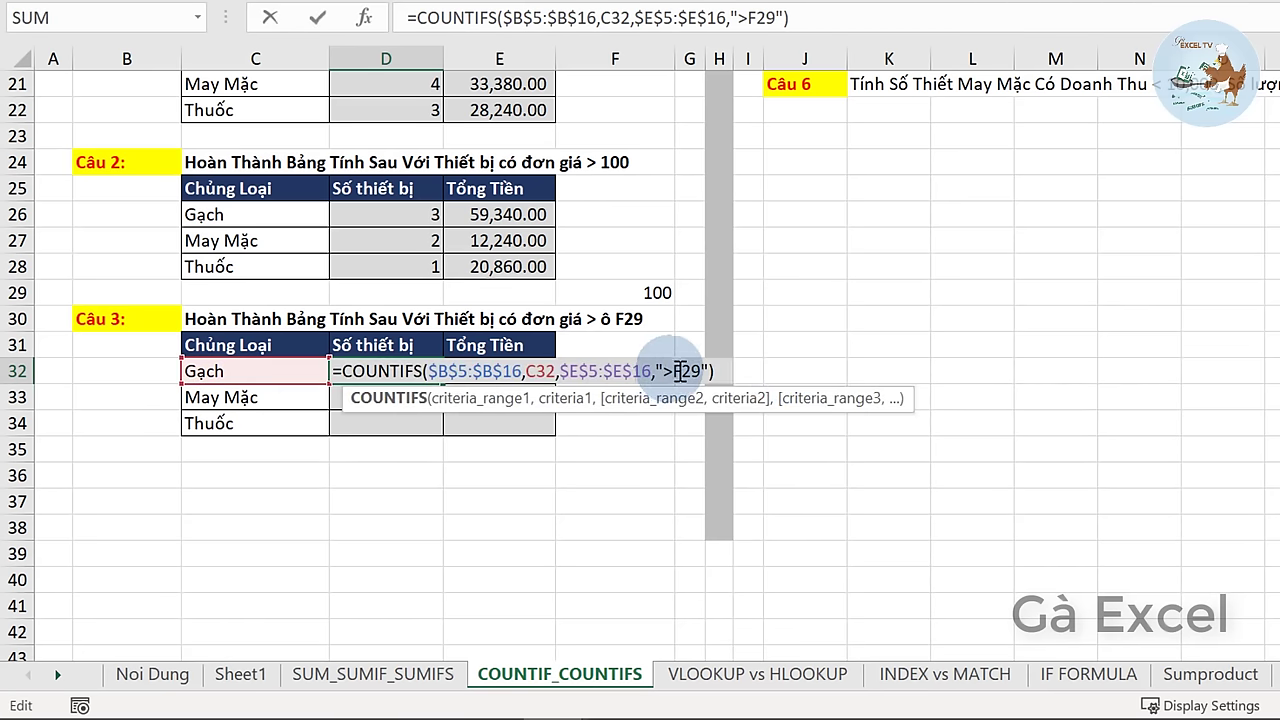
{"action": "double_click", "coordinate": [697, 372]}
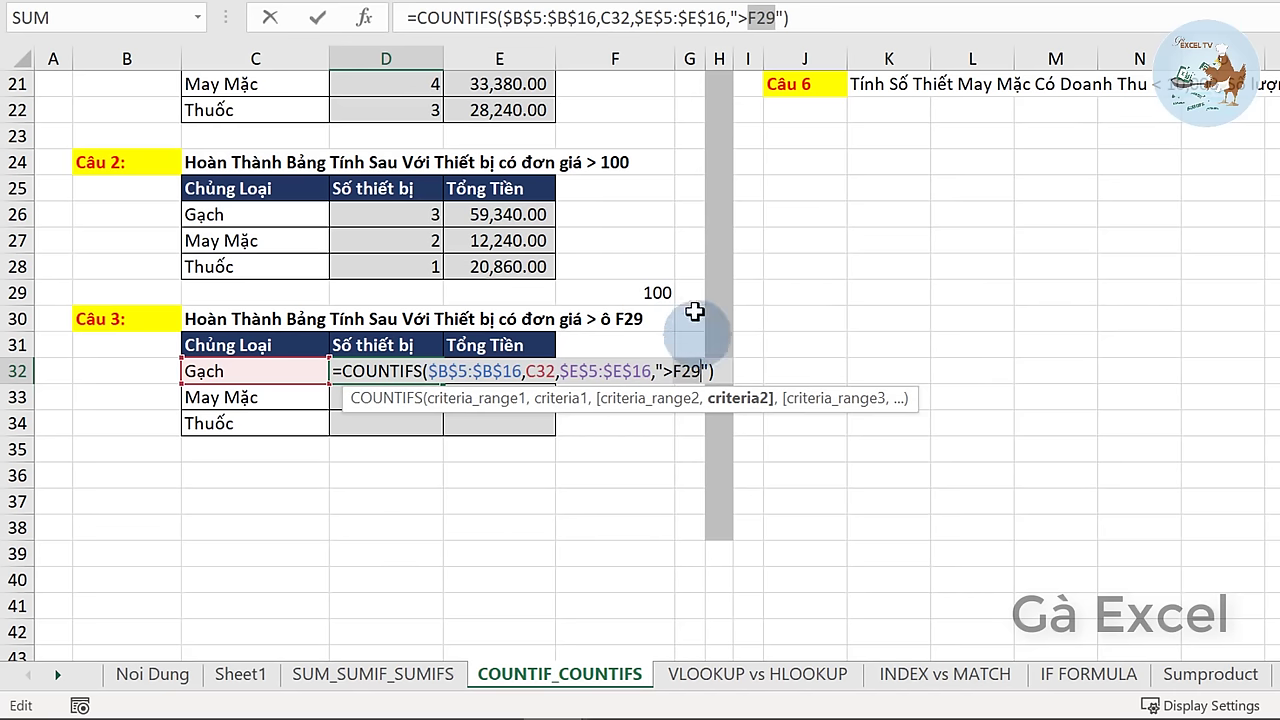
{"action": "key", "text": "BackSpace"}
{"action": "type", "text": "&"}
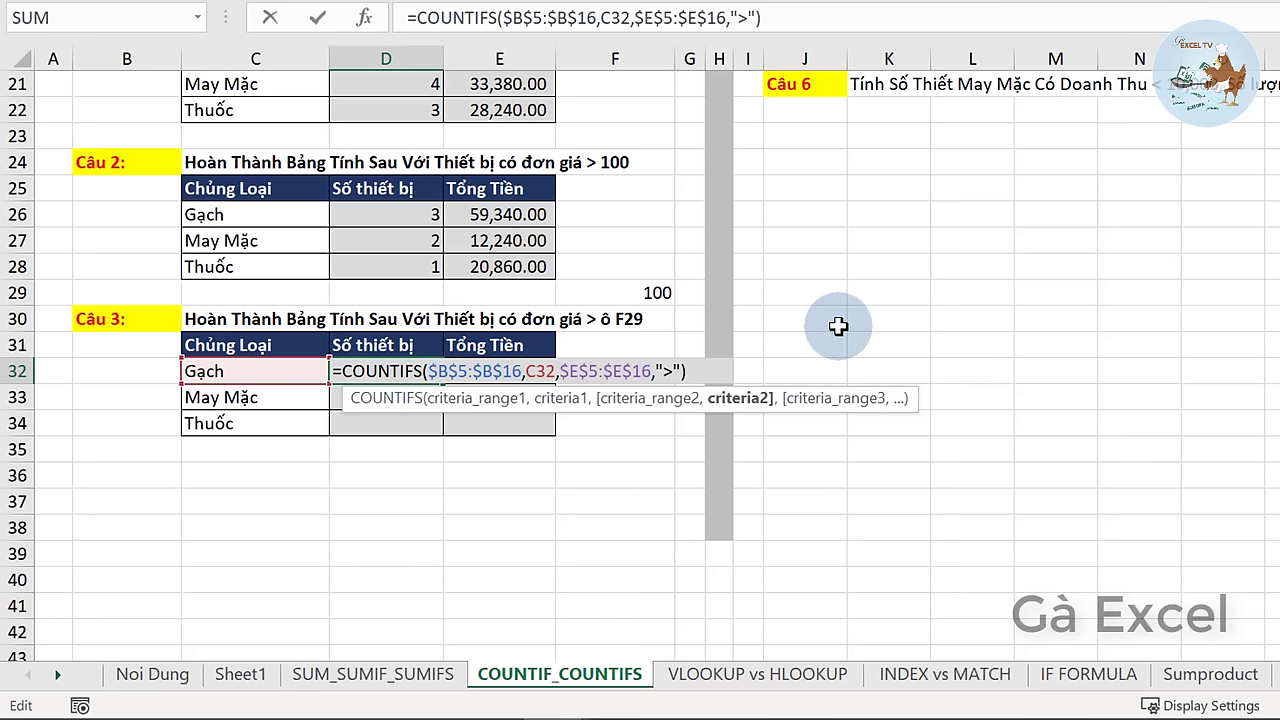
{"action": "left_click", "coordinate": [648, 292]}
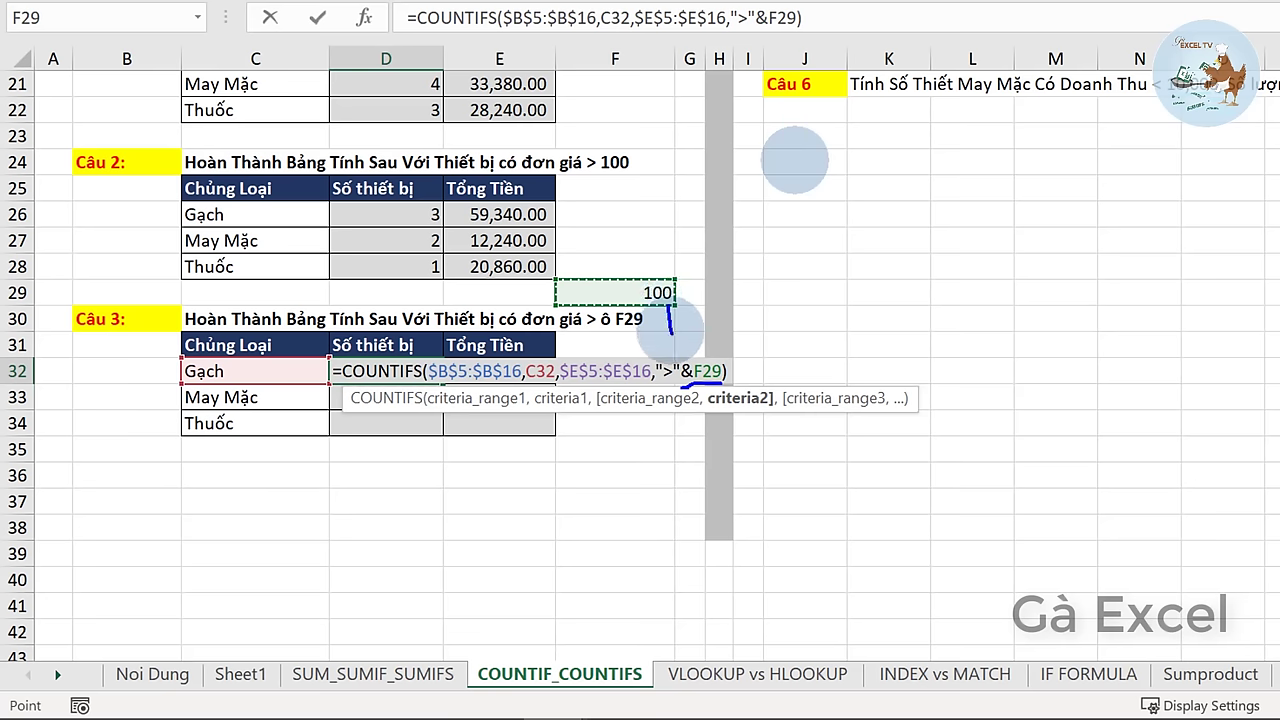
{"action": "left_click_drag", "start_coordinate": [671, 331], "coordinate": [671, 346]}
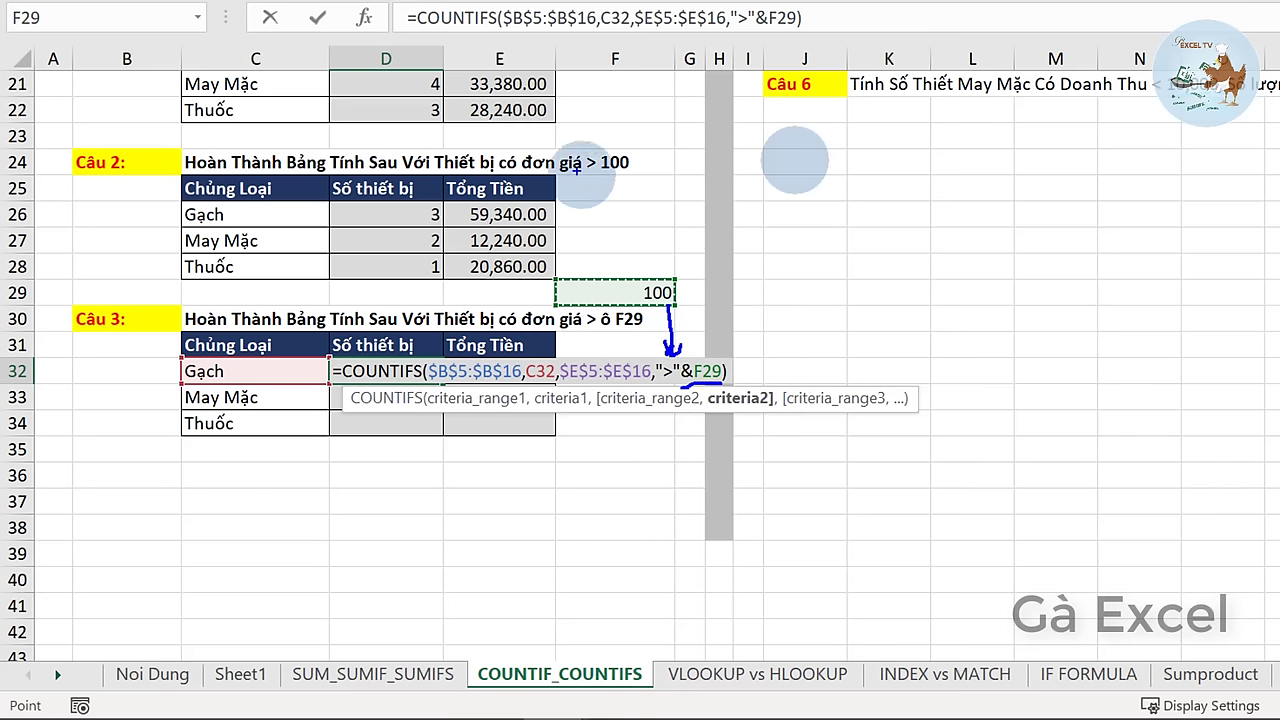
{"action": "mouse_move", "coordinate": [478, 201]}
{"action": "left_mouse_down"}
{"action": "mouse_move", "coordinate": [490, 246]}
{"action": "mouse_move", "coordinate": [541, 198]}
{"action": "left_mouse_up"}
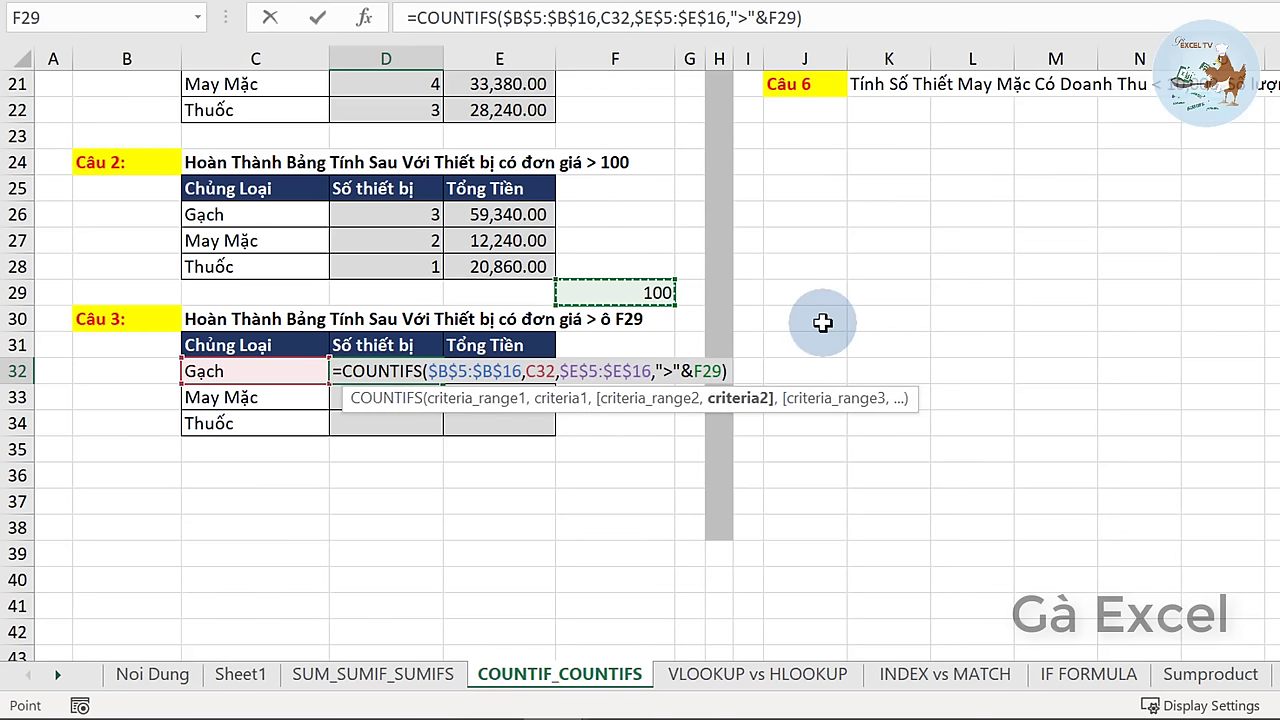
{"action": "key", "text": "Return"}
{"action": "key", "text": "Up"}
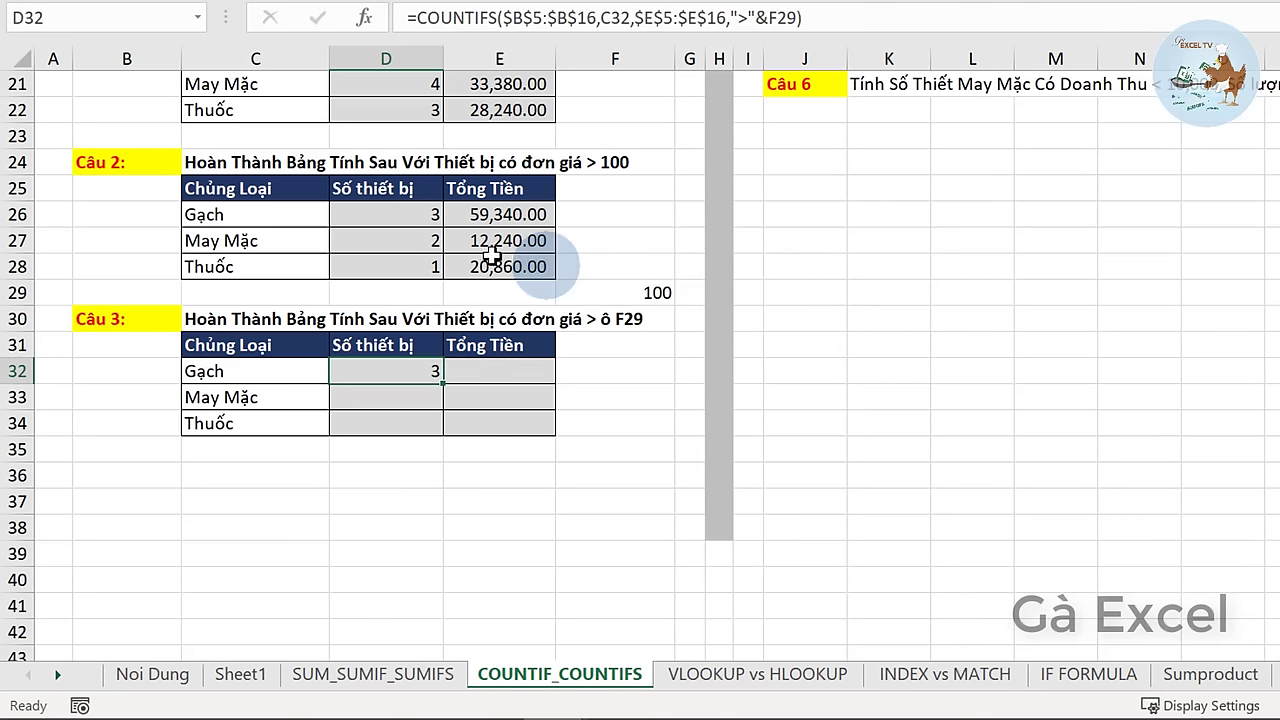
- Lock the threshold reference in D32's COUNTIFS as $F$29
{"action": "left_click_drag", "start_coordinate": [443, 382], "coordinate": [445, 383]}
{"action": "double_click", "coordinate": [423, 365]}
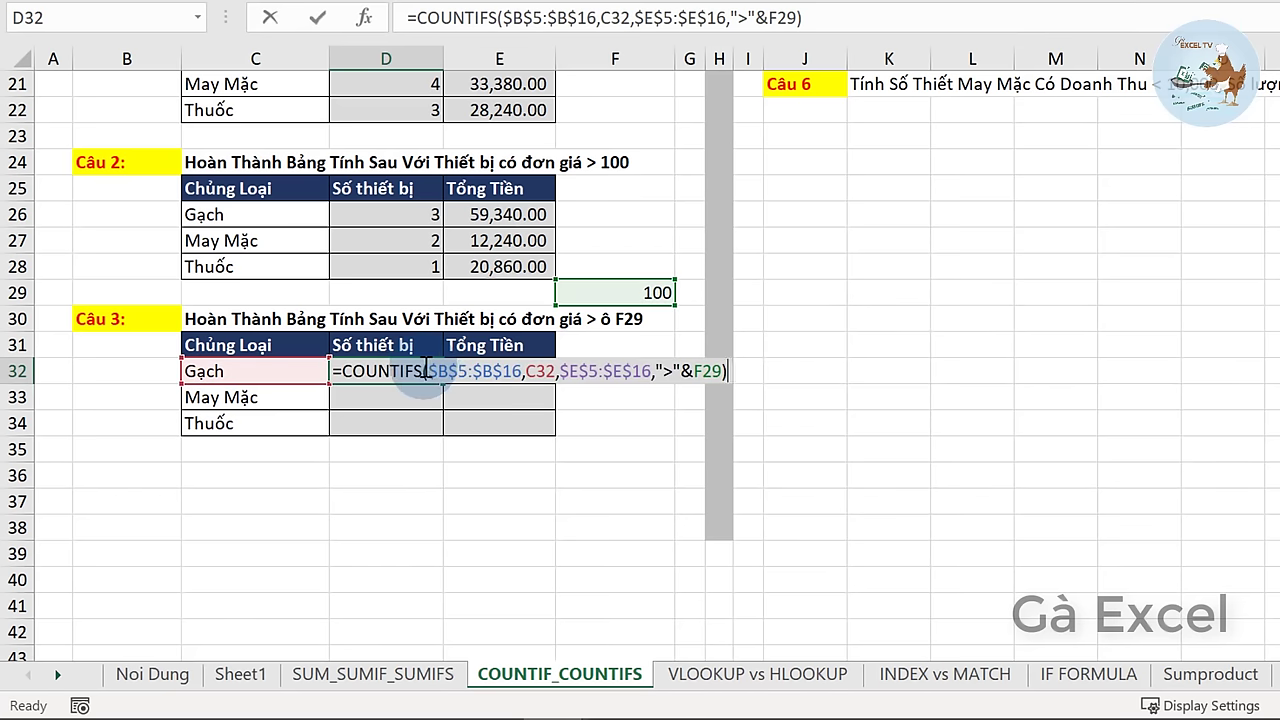
{"action": "left_click_drag", "start_coordinate": [705, 369], "coordinate": [721, 373]}
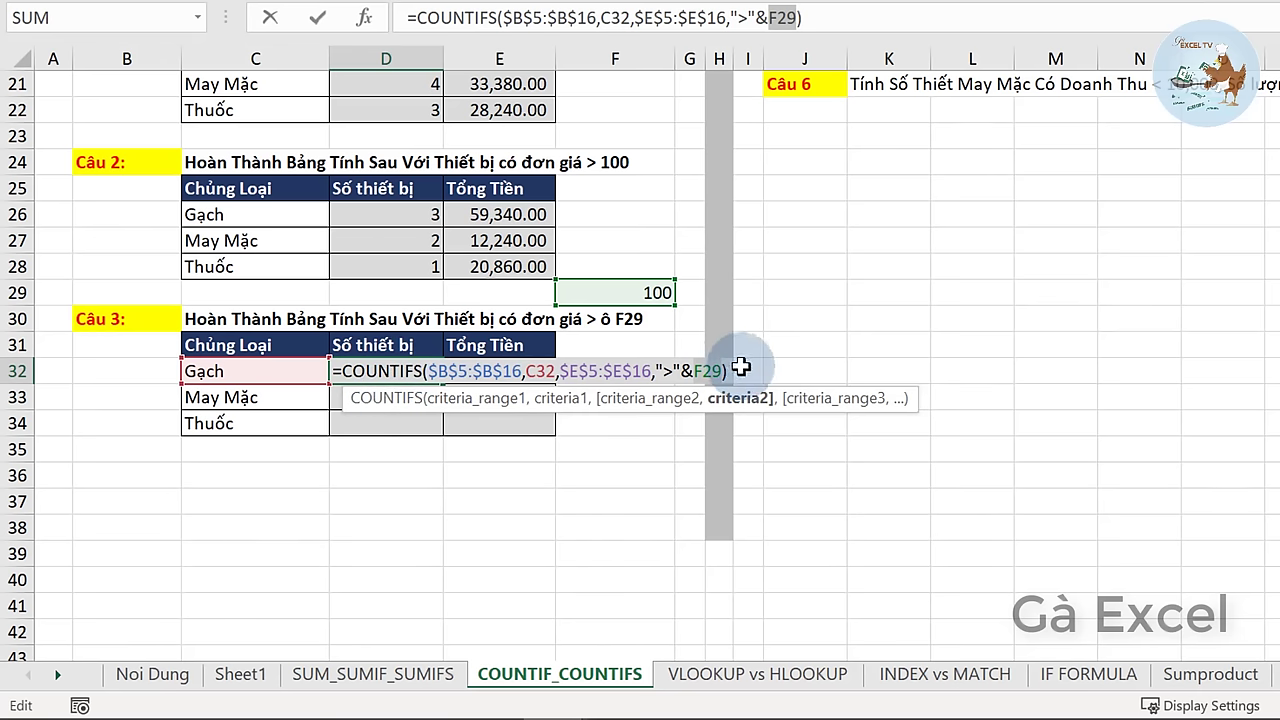
{"action": "key", "text": "F4"}
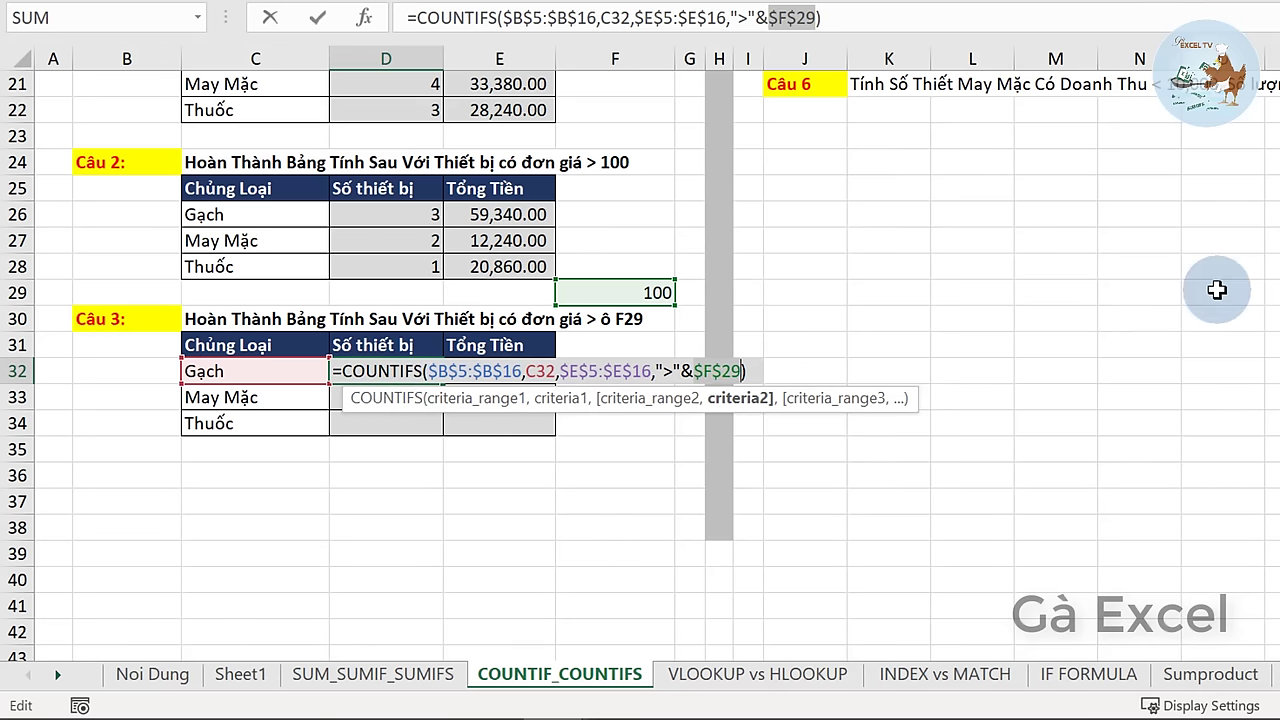
{"action": "key", "text": "Return"}
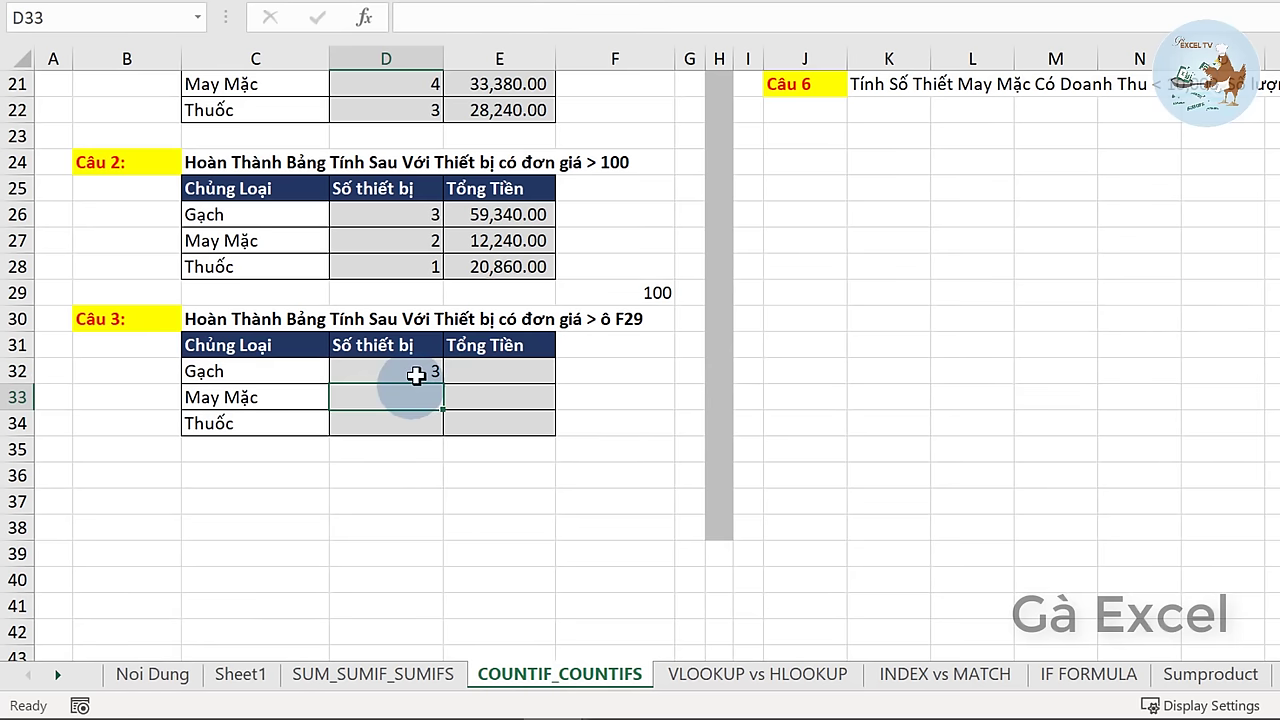
- Copy the count formula down to D34 so D32:D34 show 3, 2 and 1
{"action": "left_click", "coordinate": [438, 376]}
{"action": "mouse_move", "coordinate": [443, 420]}
{"action": "left_mouse_down"}
{"action": "mouse_move", "coordinate": [428, 371]}
{"action": "mouse_move", "coordinate": [443, 432]}
{"action": "left_mouse_up"}
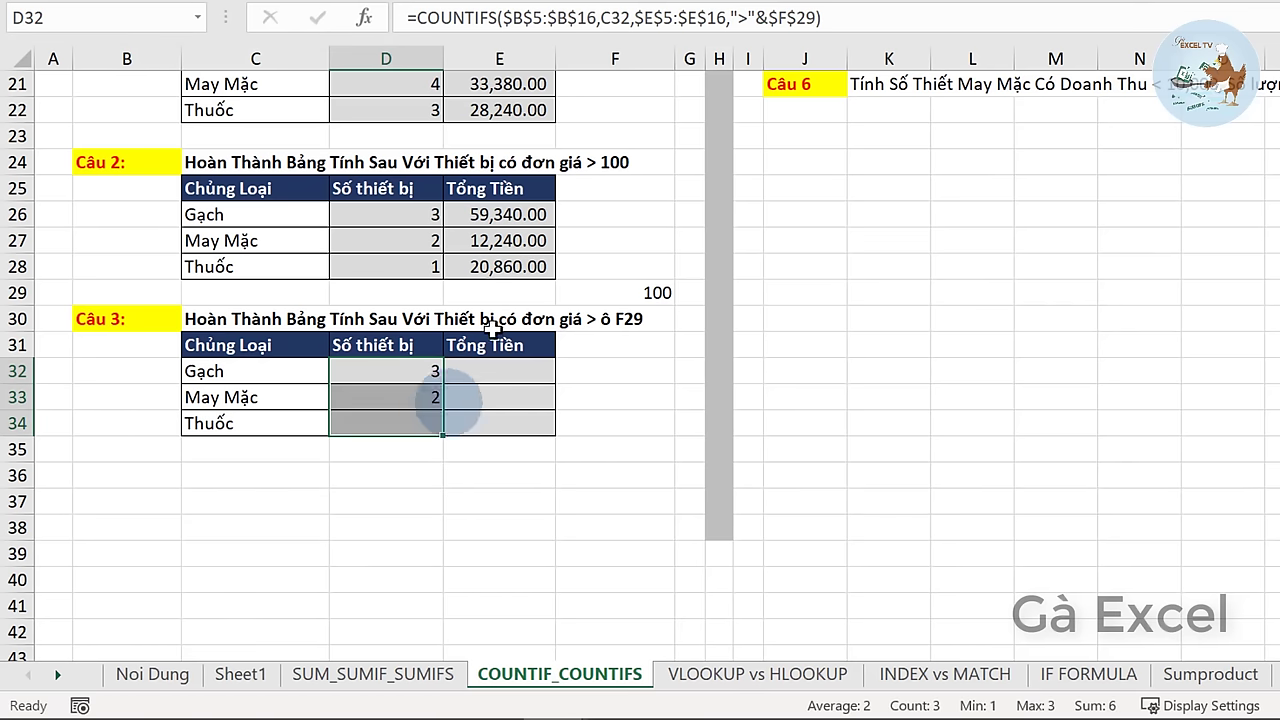
{"action": "left_click", "coordinate": [432, 265]}
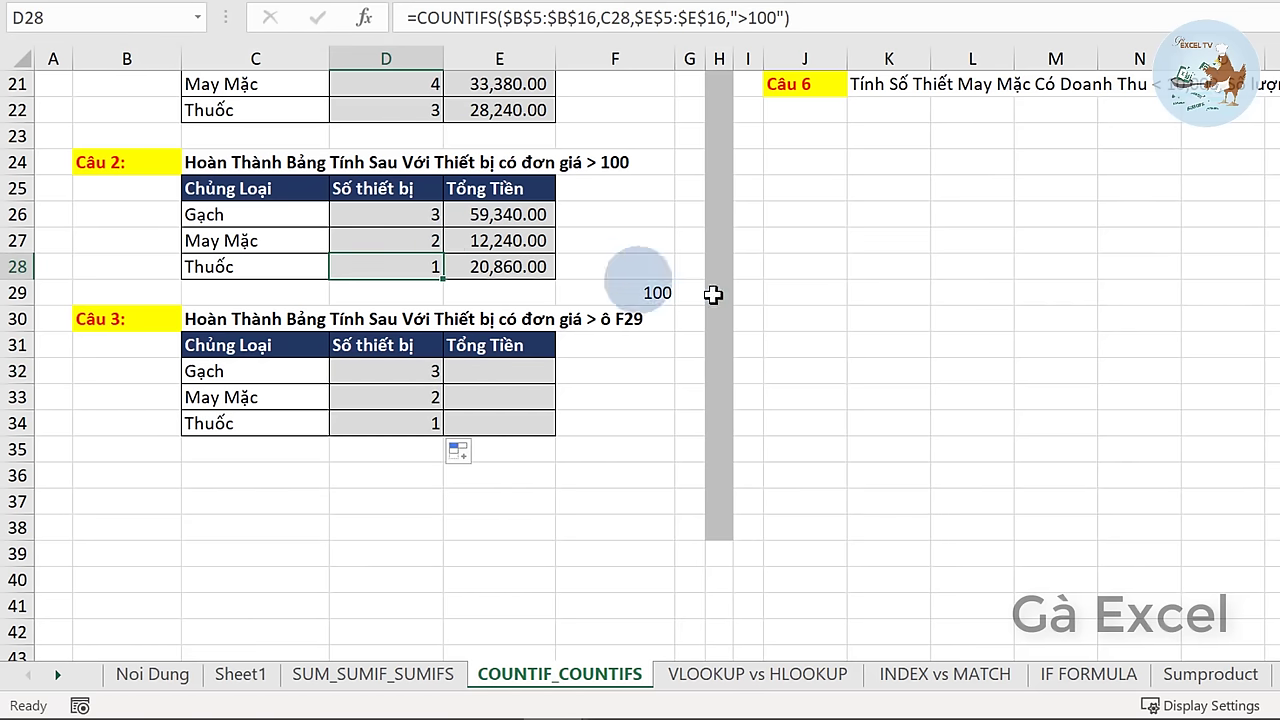
{"action": "left_click", "coordinate": [655, 291]}
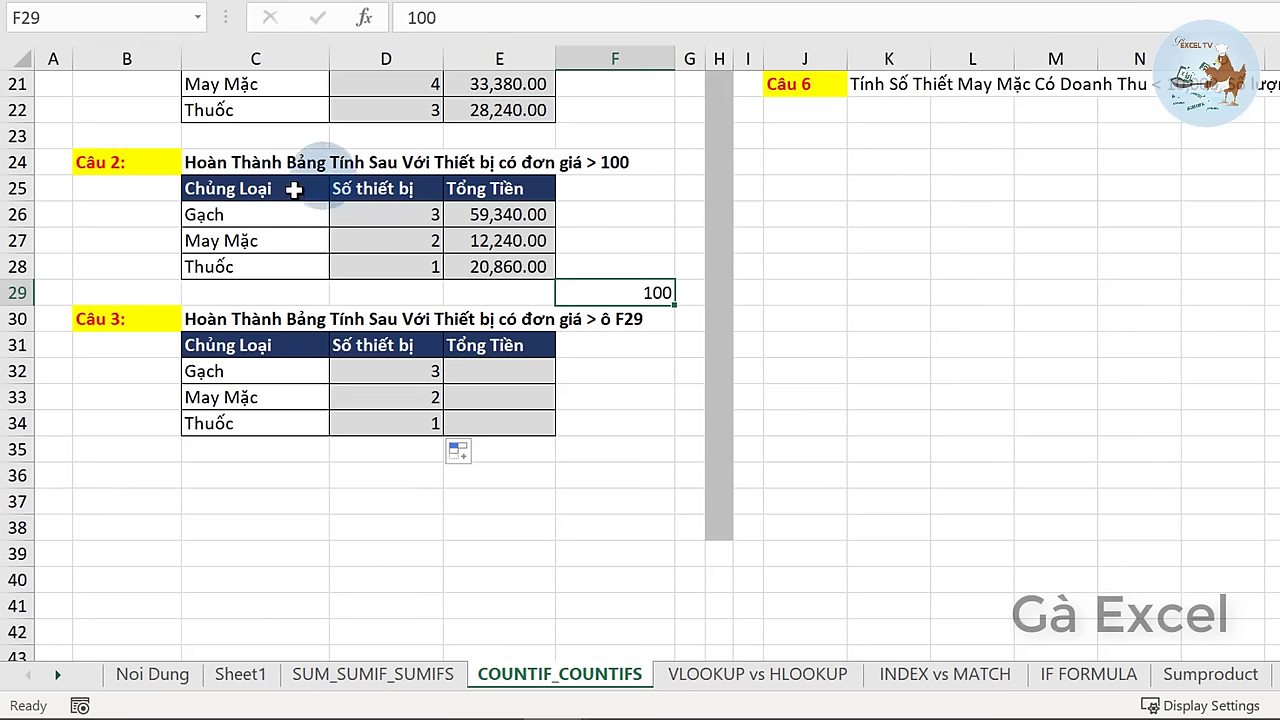
{"action": "left_click", "coordinate": [507, 371]}
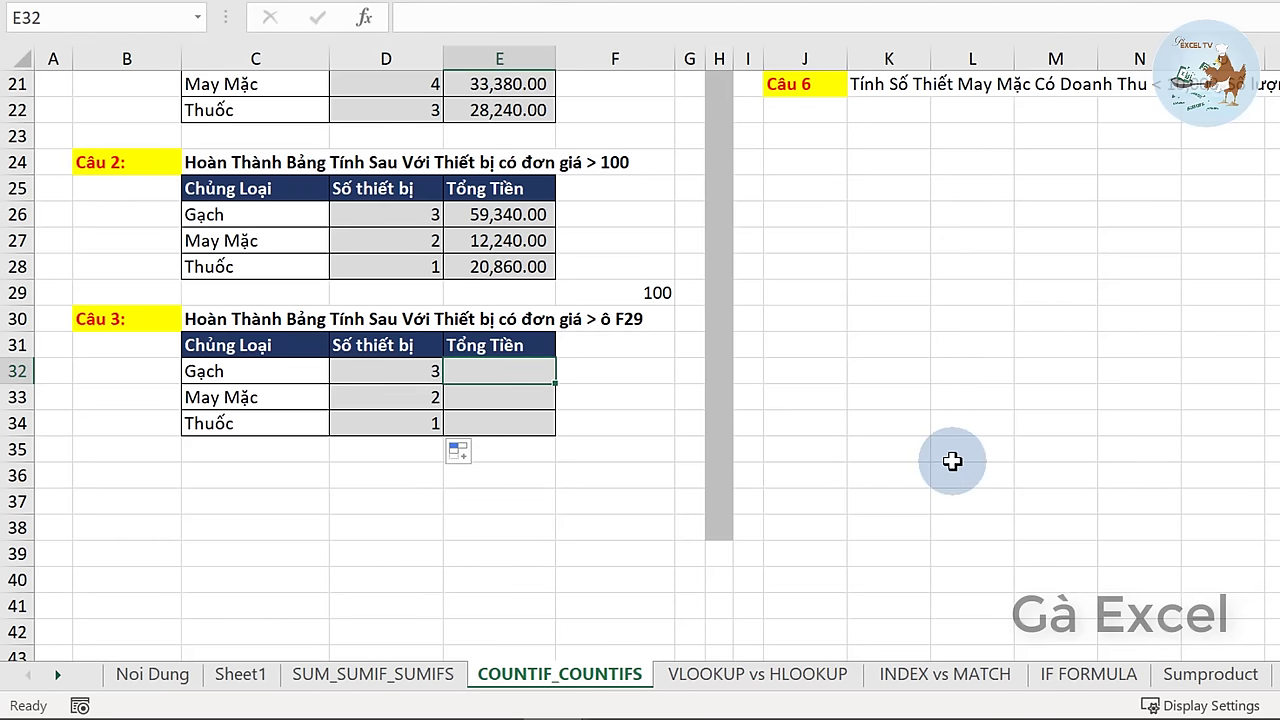
- Start a SUMIFS in E32 summing $F$5:$F$16 where $B$5:$B$16 matches C32
{"action": "type", "text": "=sumifs"}
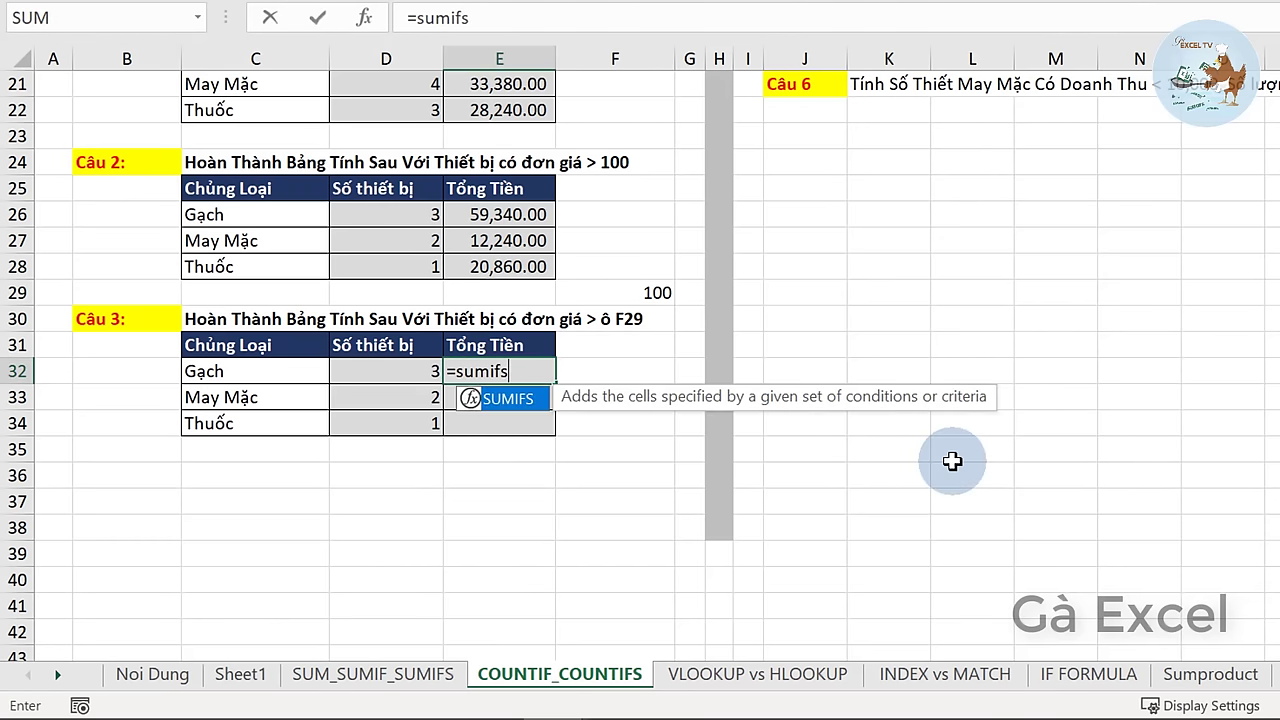
{"action": "key", "text": "Tab"}
{"action": "scroll", "coordinate": [514, 268], "scroll_direction": "up", "scroll_amount": 5}
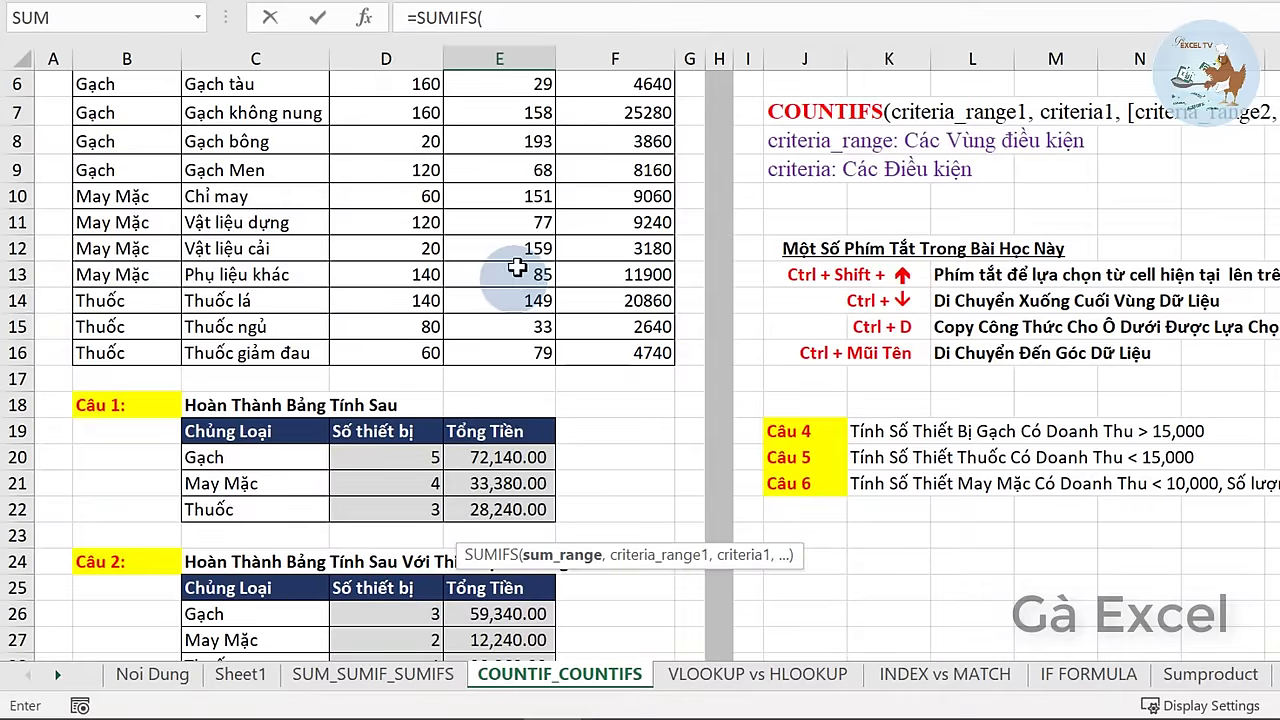
{"action": "scroll", "coordinate": [540, 235], "scroll_direction": "up", "scroll_amount": 2}
{"action": "left_click_drag", "start_coordinate": [597, 197], "coordinate": [607, 494]}
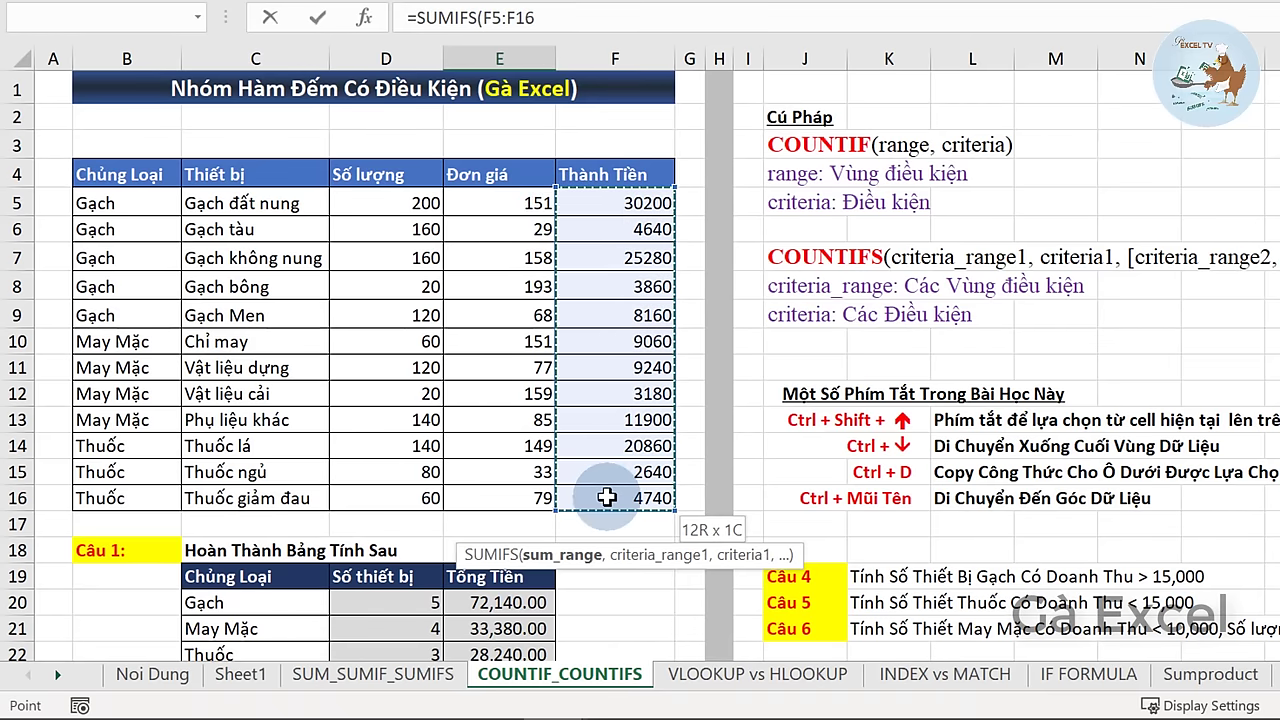
{"action": "key", "text": "F4"}
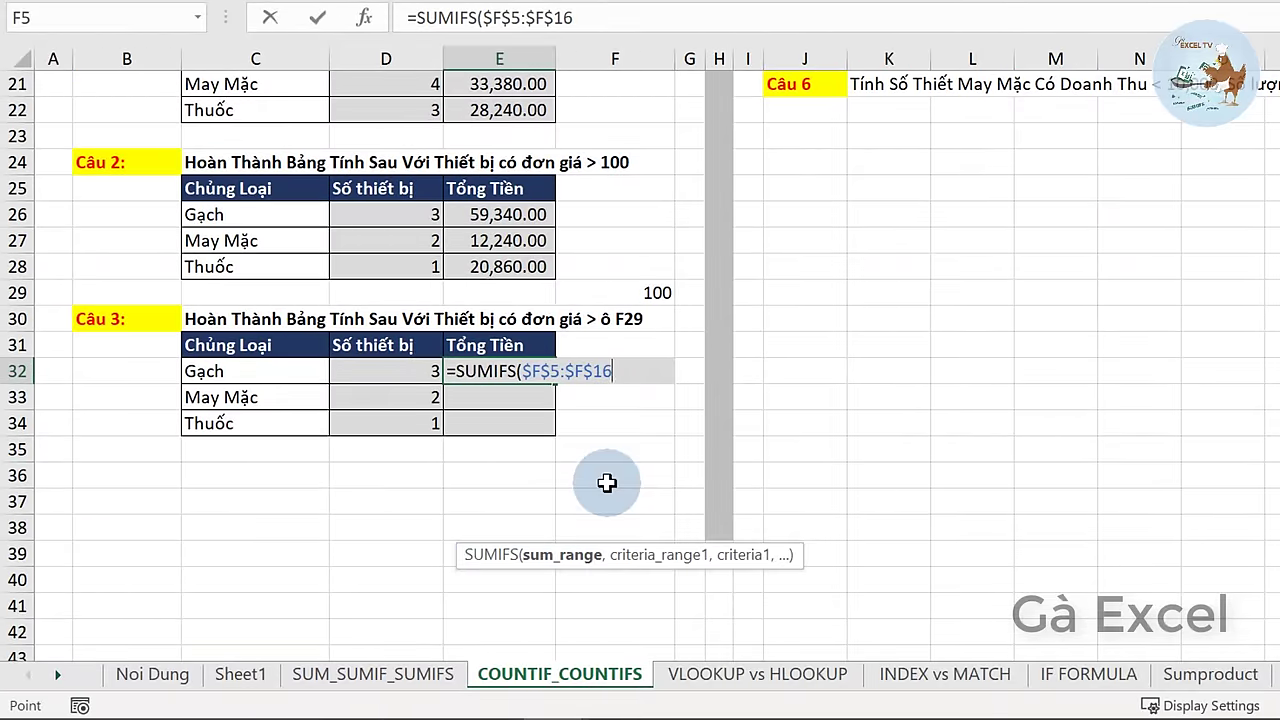
{"action": "type", "text": ","}
{"action": "scroll", "coordinate": [571, 423], "scroll_direction": "up", "scroll_amount": 5}
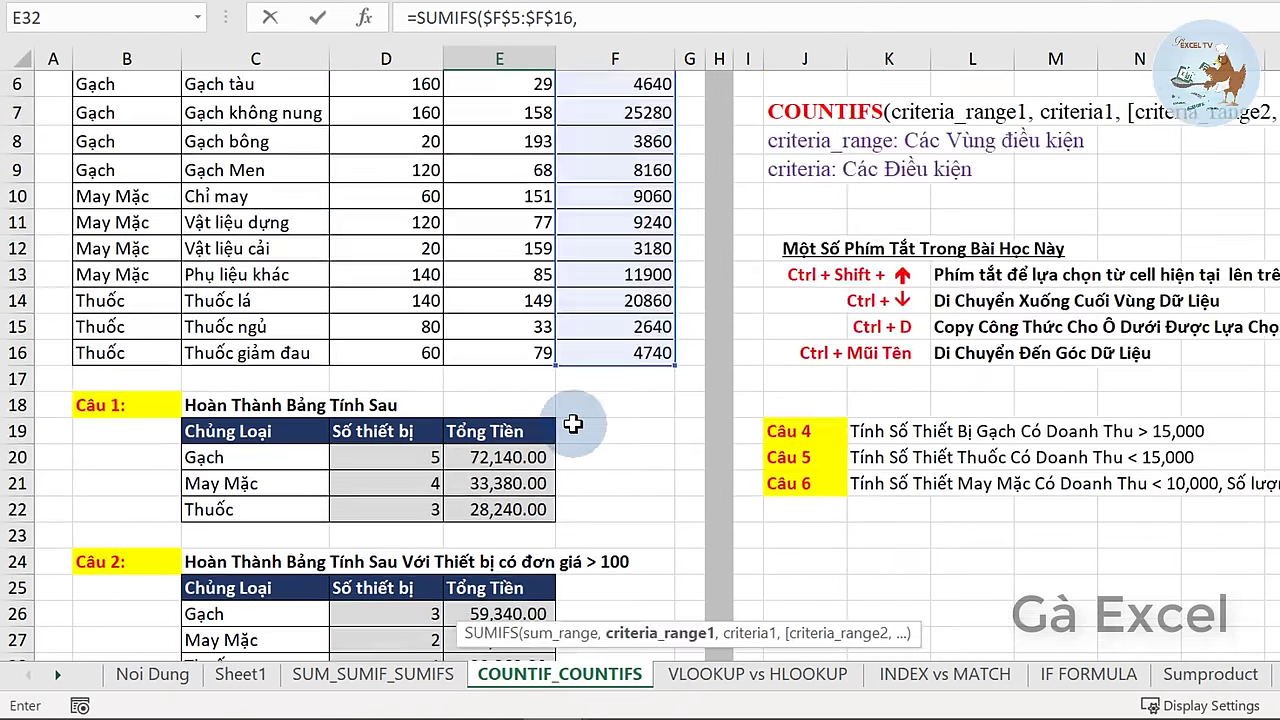
{"action": "scroll", "coordinate": [571, 423], "scroll_direction": "up", "scroll_amount": 2}
{"action": "left_click_drag", "start_coordinate": [82, 258], "coordinate": [112, 486]}
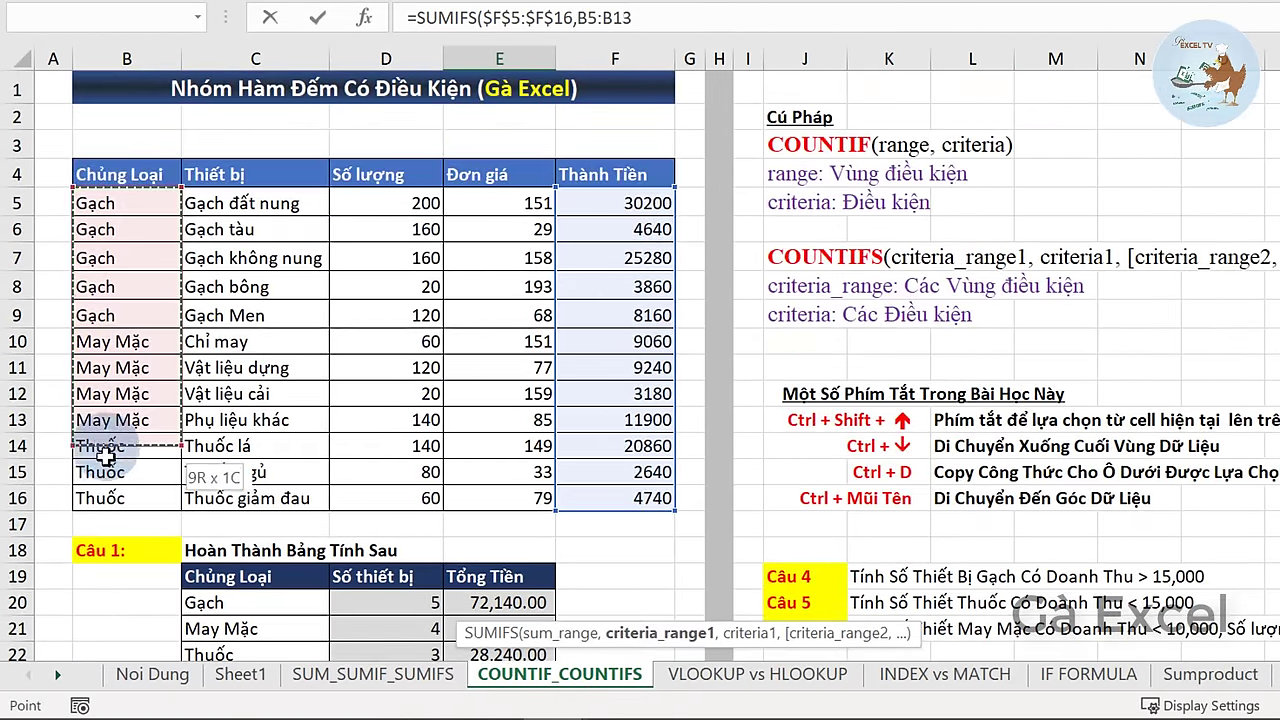
{"action": "key", "text": "F4"}
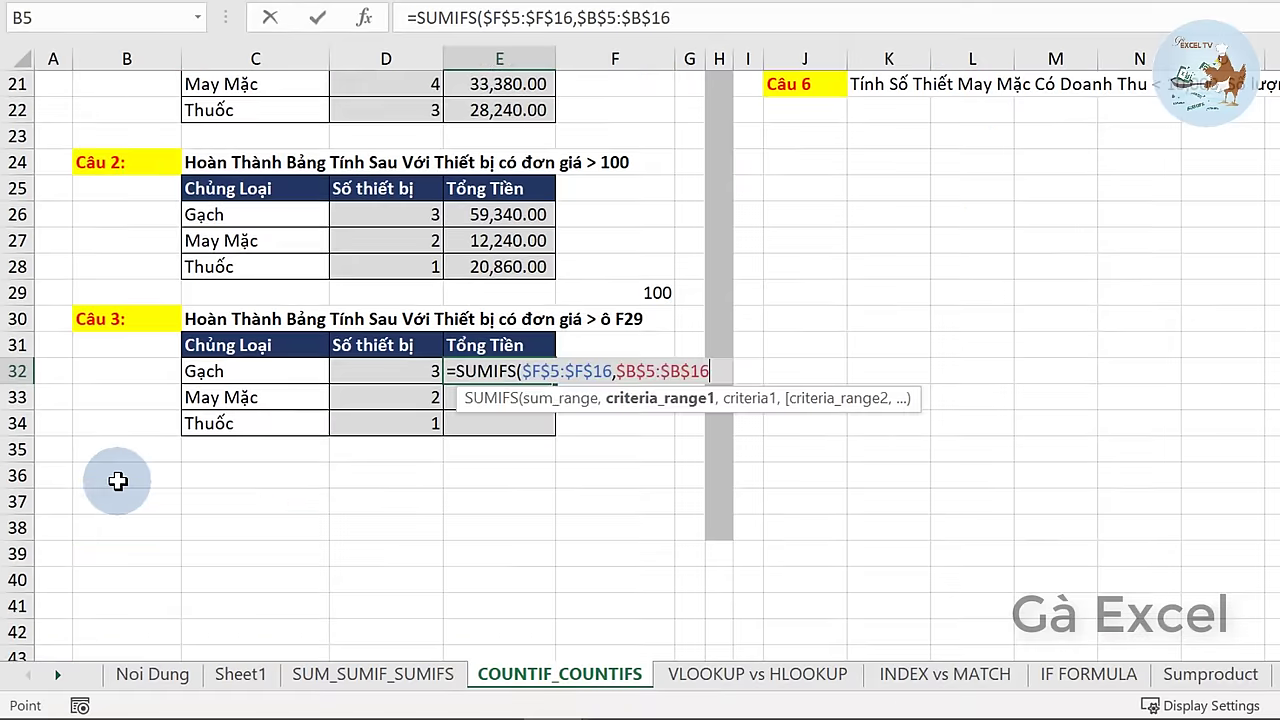
{"action": "type", "text": ","}
{"action": "left_click", "coordinate": [228, 372]}
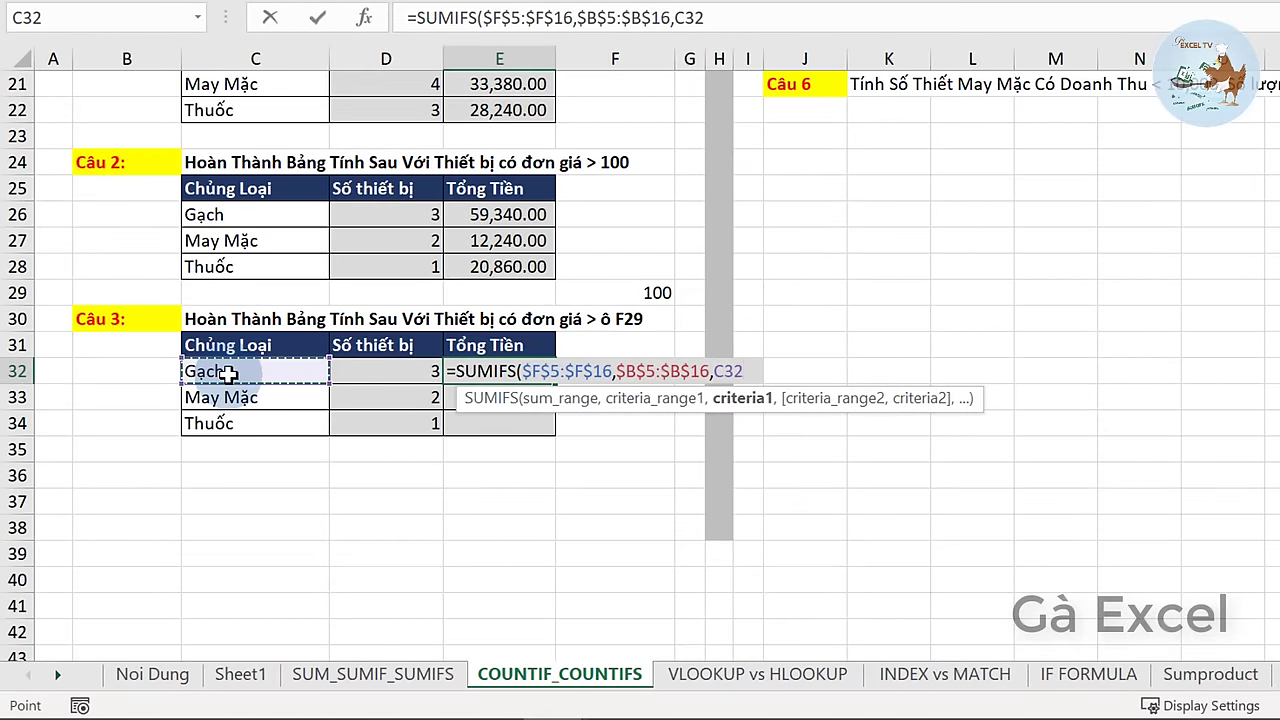
- Add the unit-price condition above $F$29 and apply Comma Style, giving 59,340.00
{"action": "type", "text": ","}
{"action": "scroll", "coordinate": [228, 372], "scroll_direction": "up", "scroll_amount": 5}
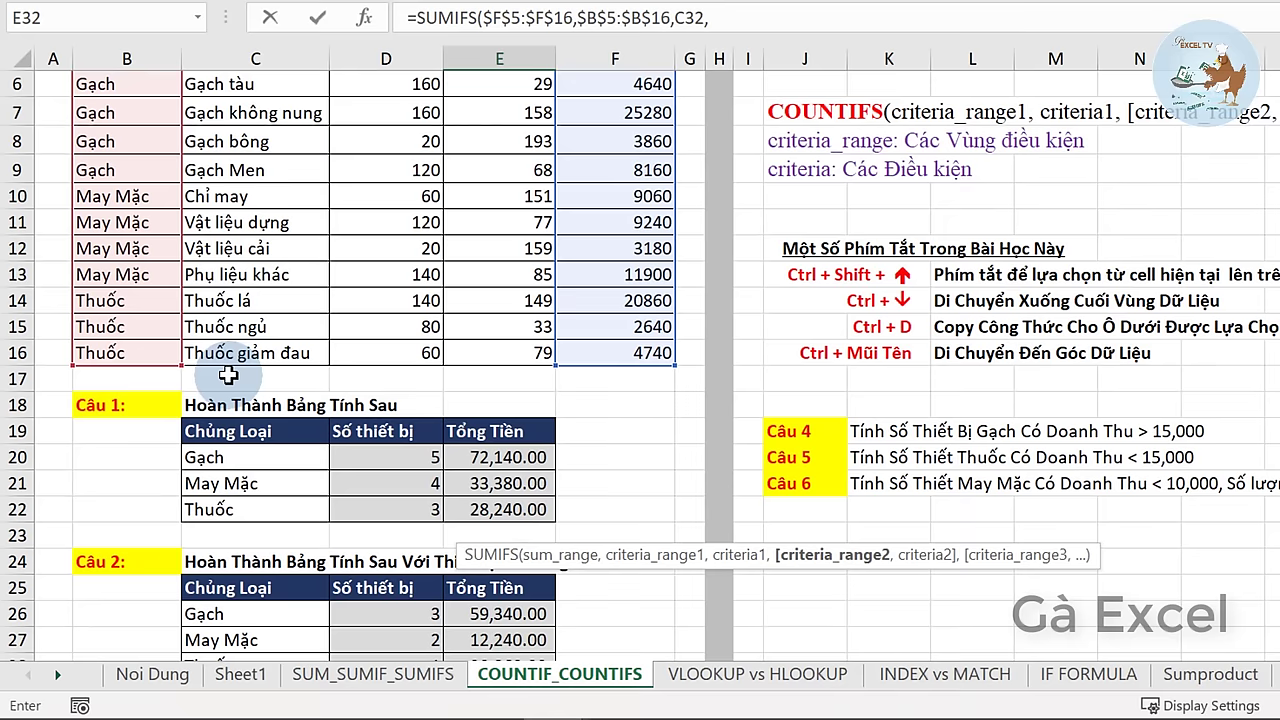
{"action": "scroll", "coordinate": [220, 366], "scroll_direction": "up", "scroll_amount": 2}
{"action": "left_click_drag", "start_coordinate": [523, 200], "coordinate": [507, 498]}
{"action": "key", "text": "F4"}
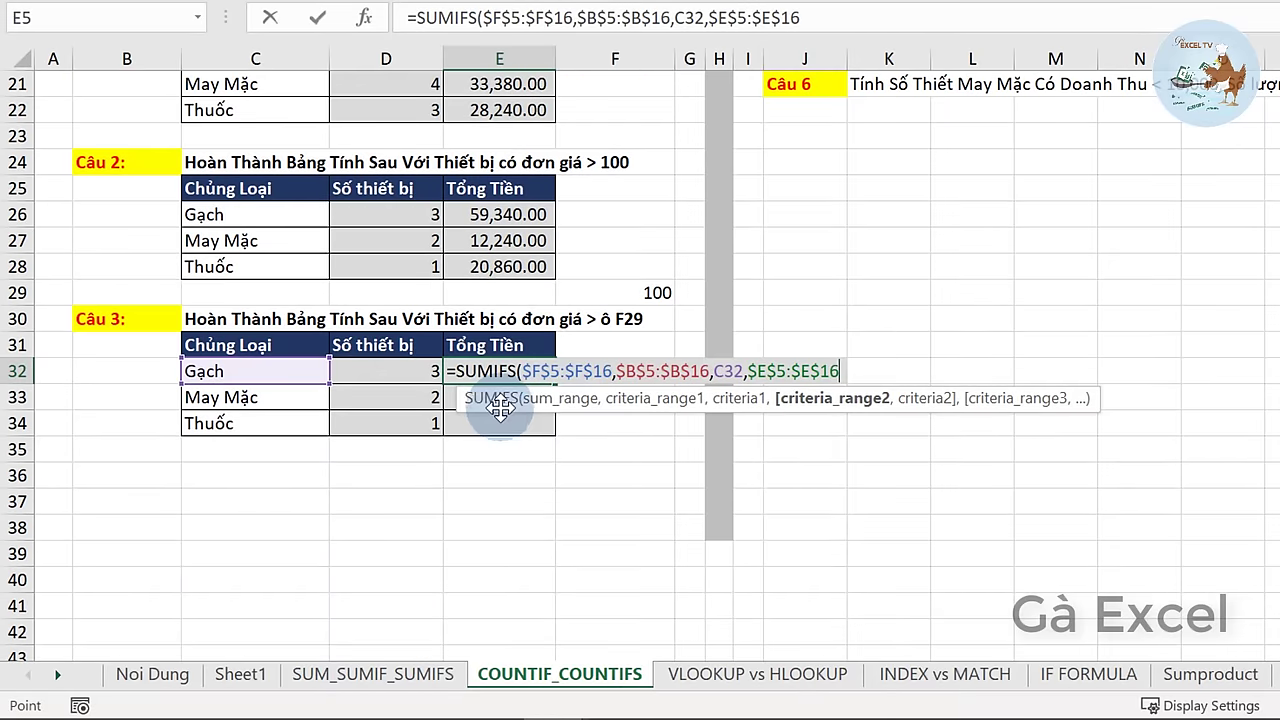
{"action": "type", "text": ","}
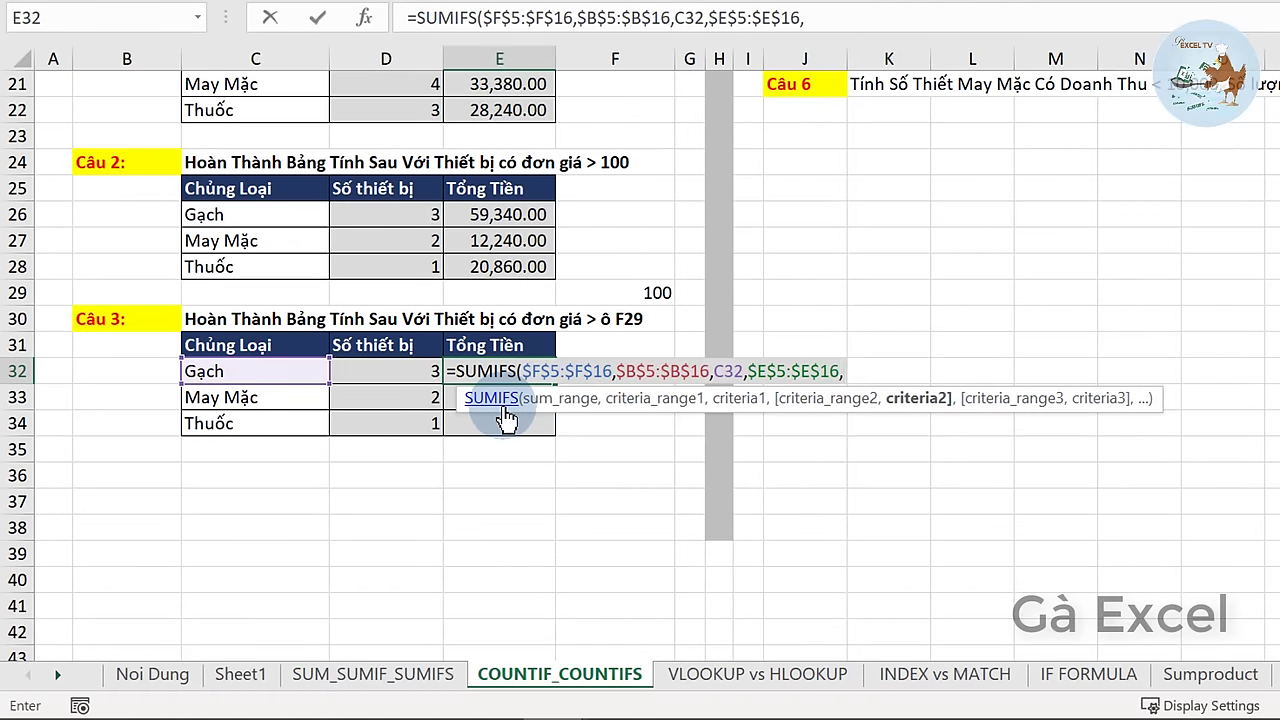
{"action": "type", "text": "\">\"&"}
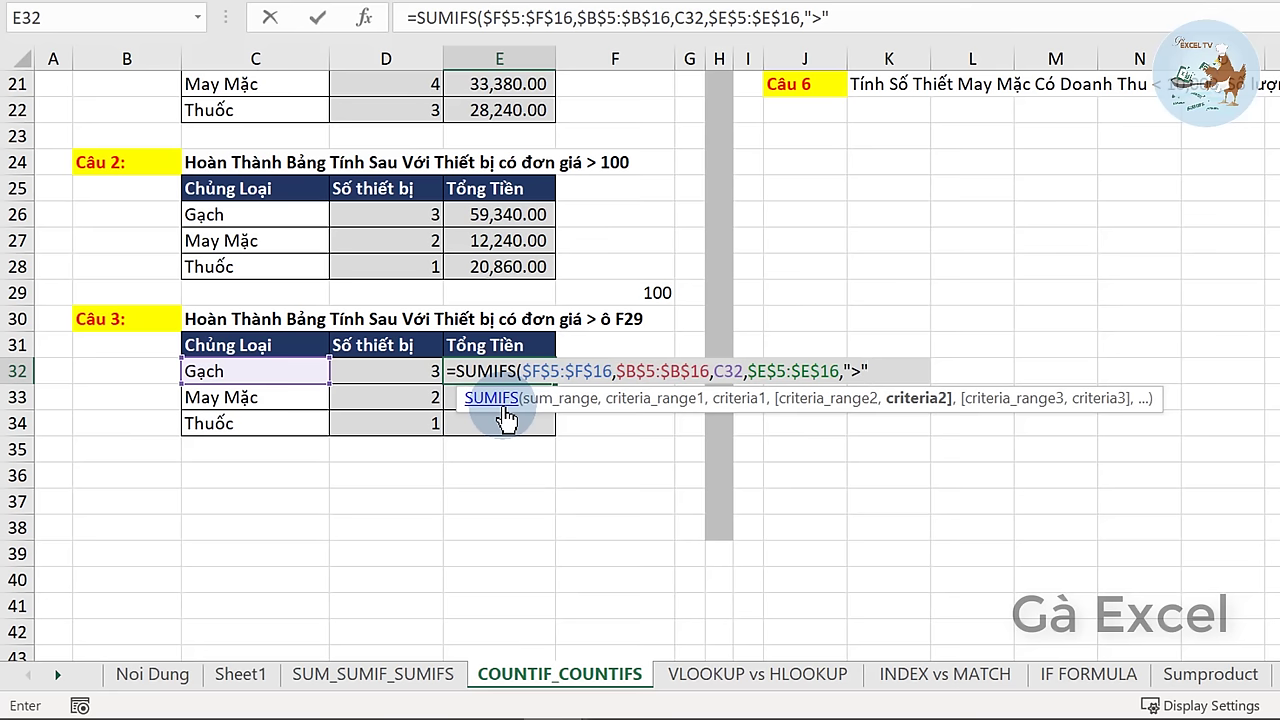
{"action": "left_click", "coordinate": [650, 289]}
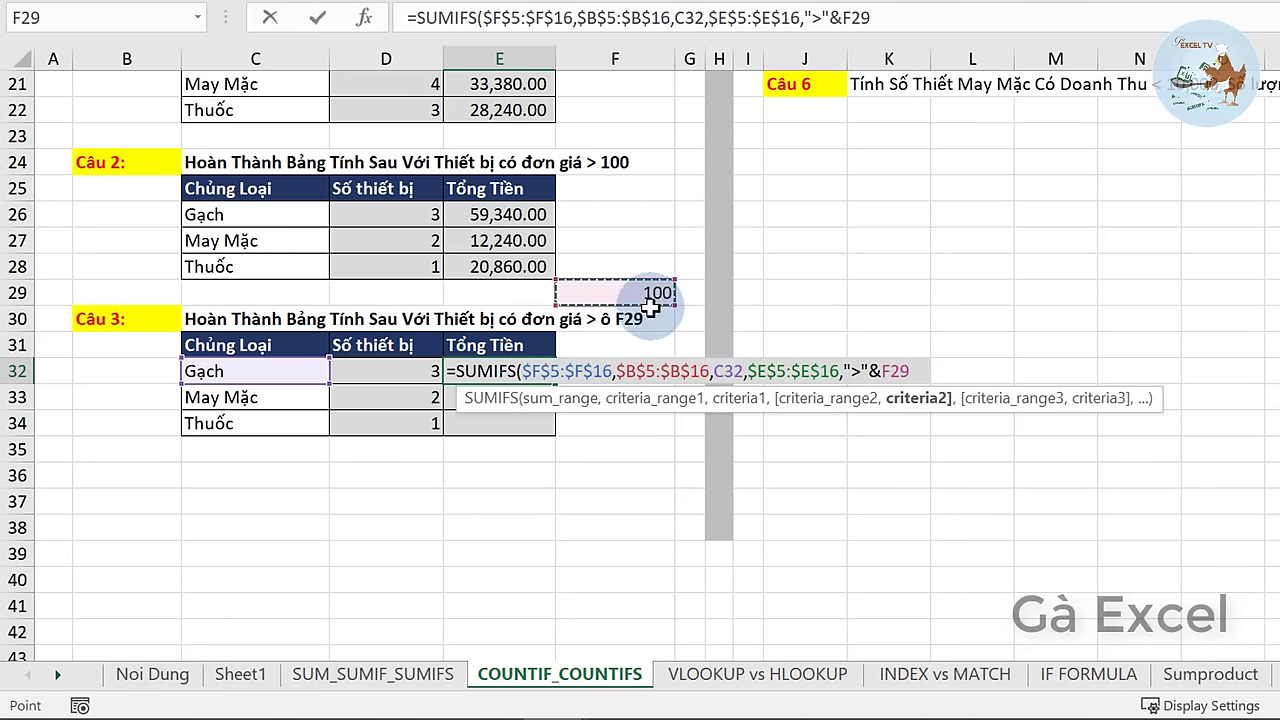
{"action": "left_click", "coordinate": [862, 372]}
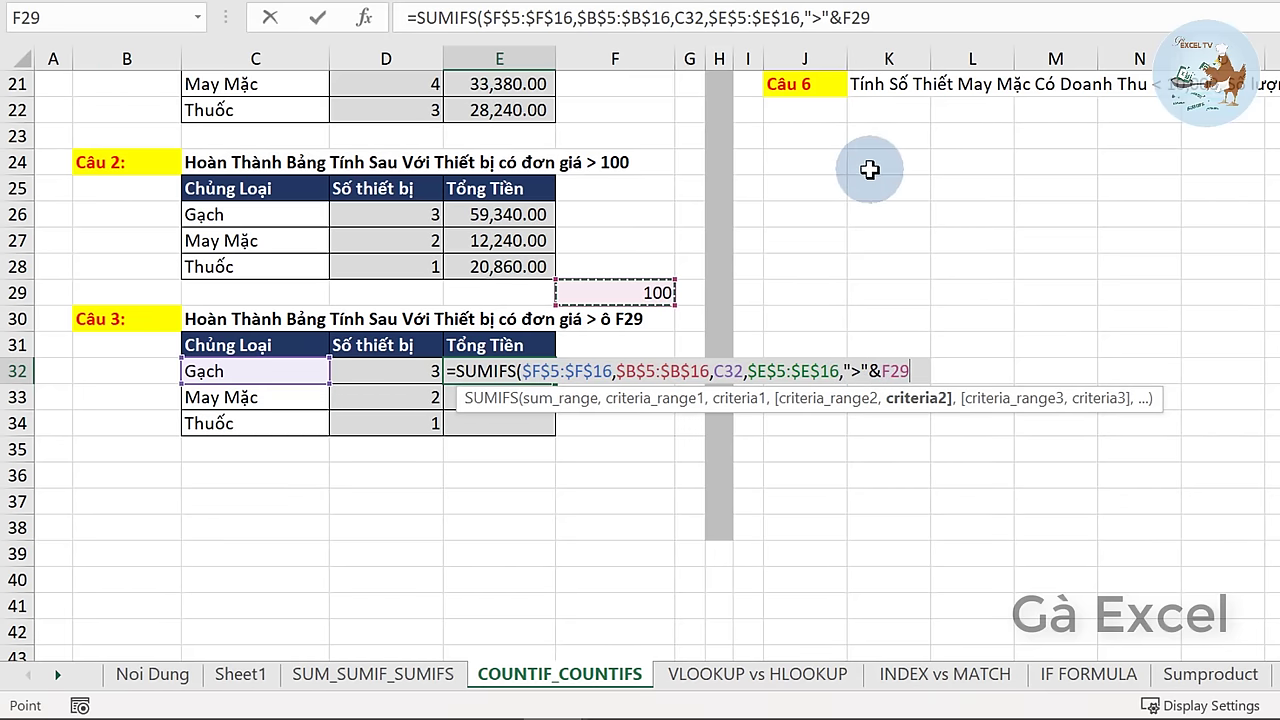
{"action": "key", "text": "F4"}
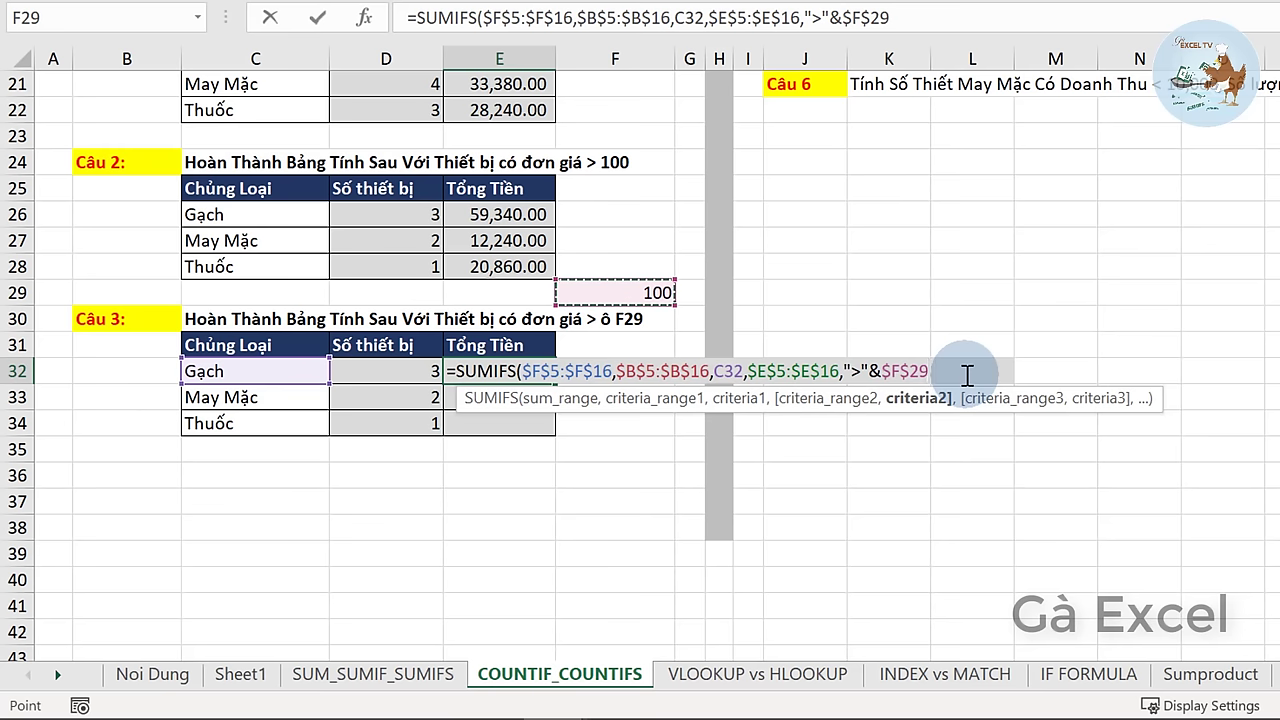
{"action": "type", "text": ")"}
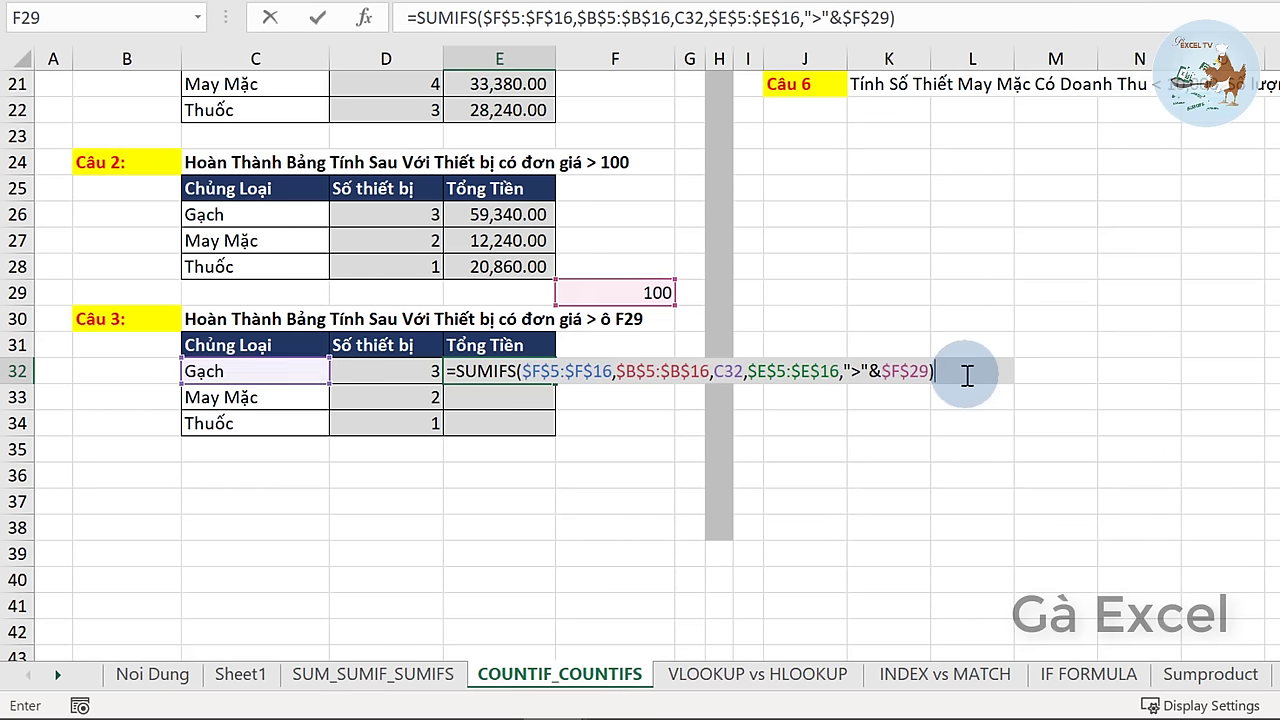
{"action": "key", "text": "Return"}
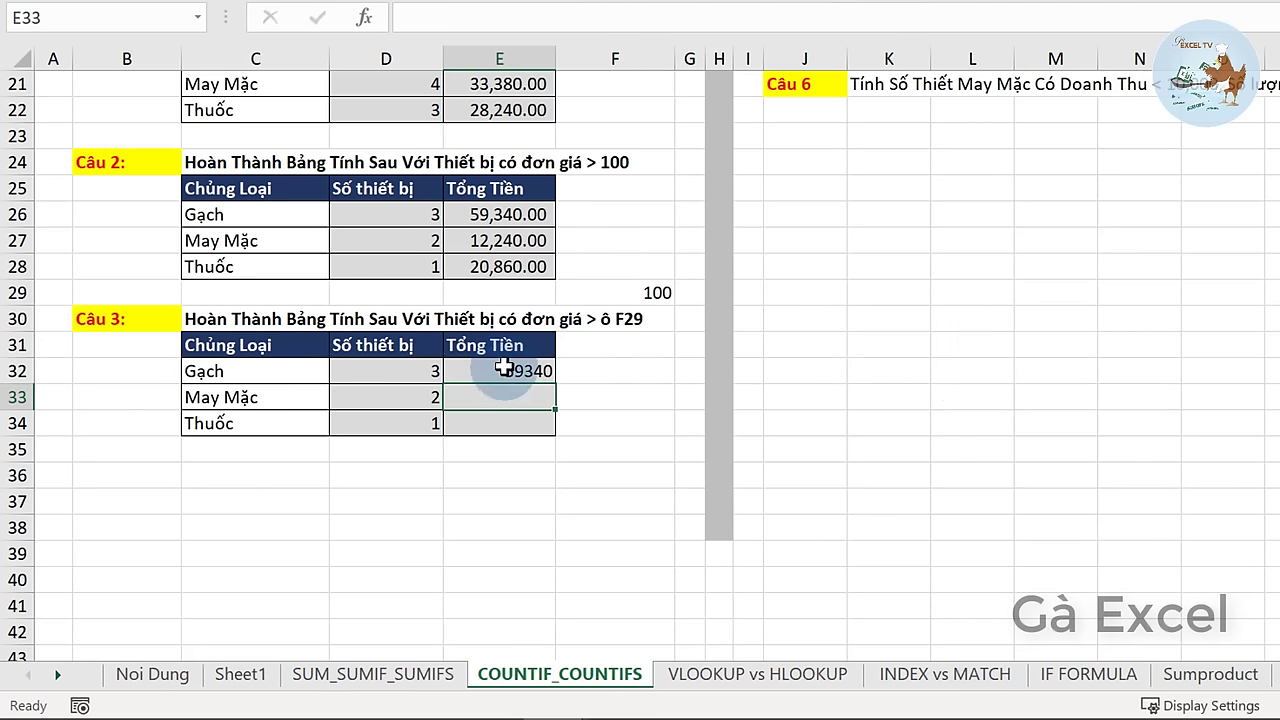
{"action": "left_click", "coordinate": [503, 368]}
{"action": "key", "text": "ctrl+shift+1"}
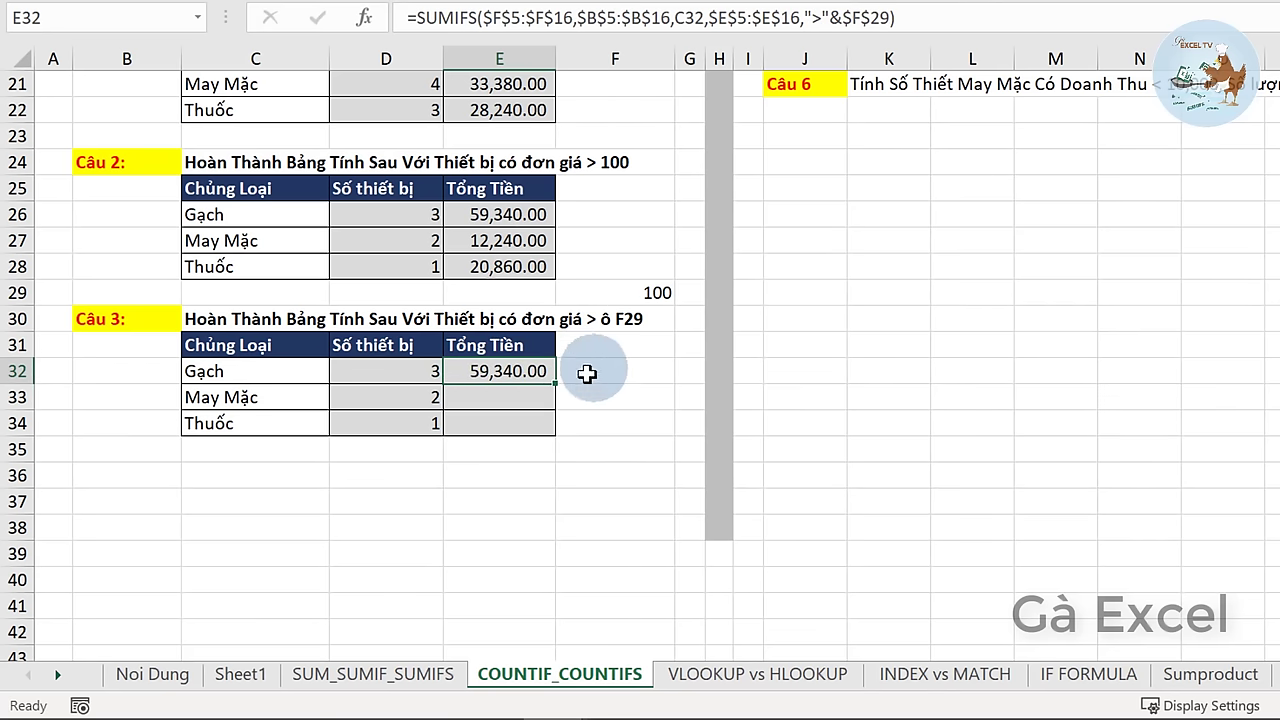
- Copy the Gạch total down to E34 and test a 50 threshold in F29
{"action": "left_click_drag", "start_coordinate": [556, 387], "coordinate": [560, 436]}
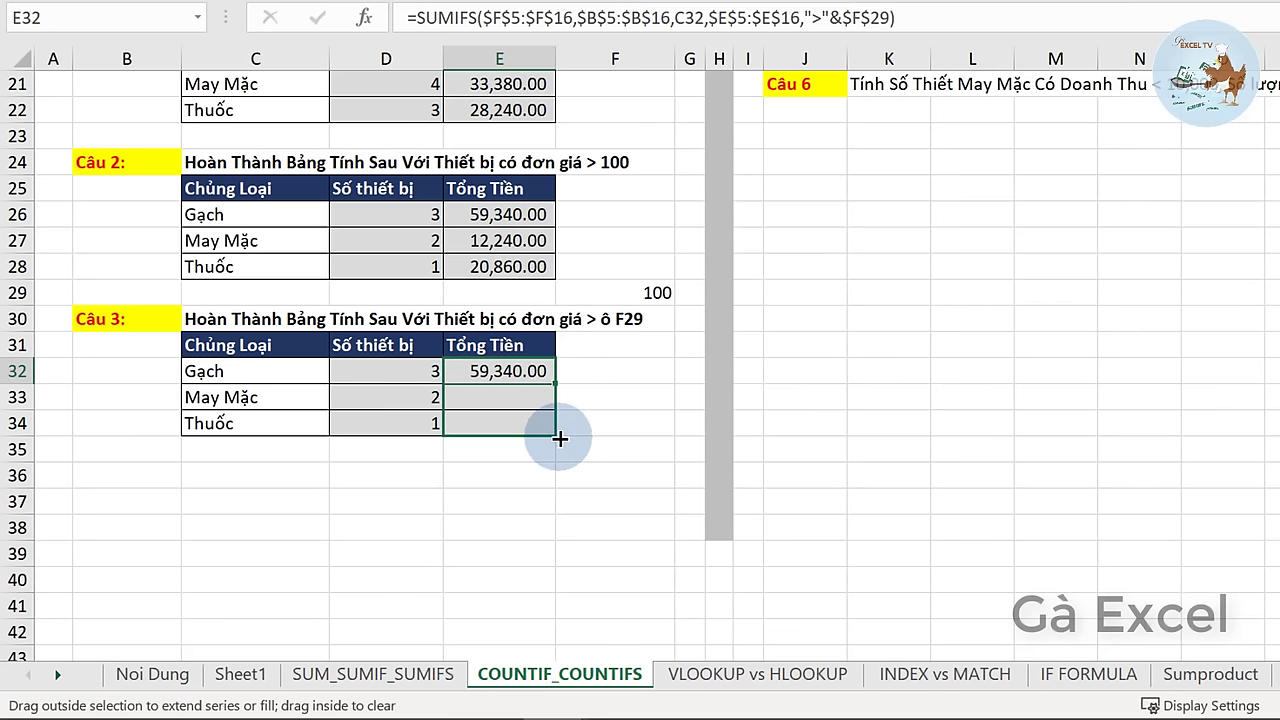
{"action": "left_click", "coordinate": [629, 292]}
{"action": "type", "text": "50"}
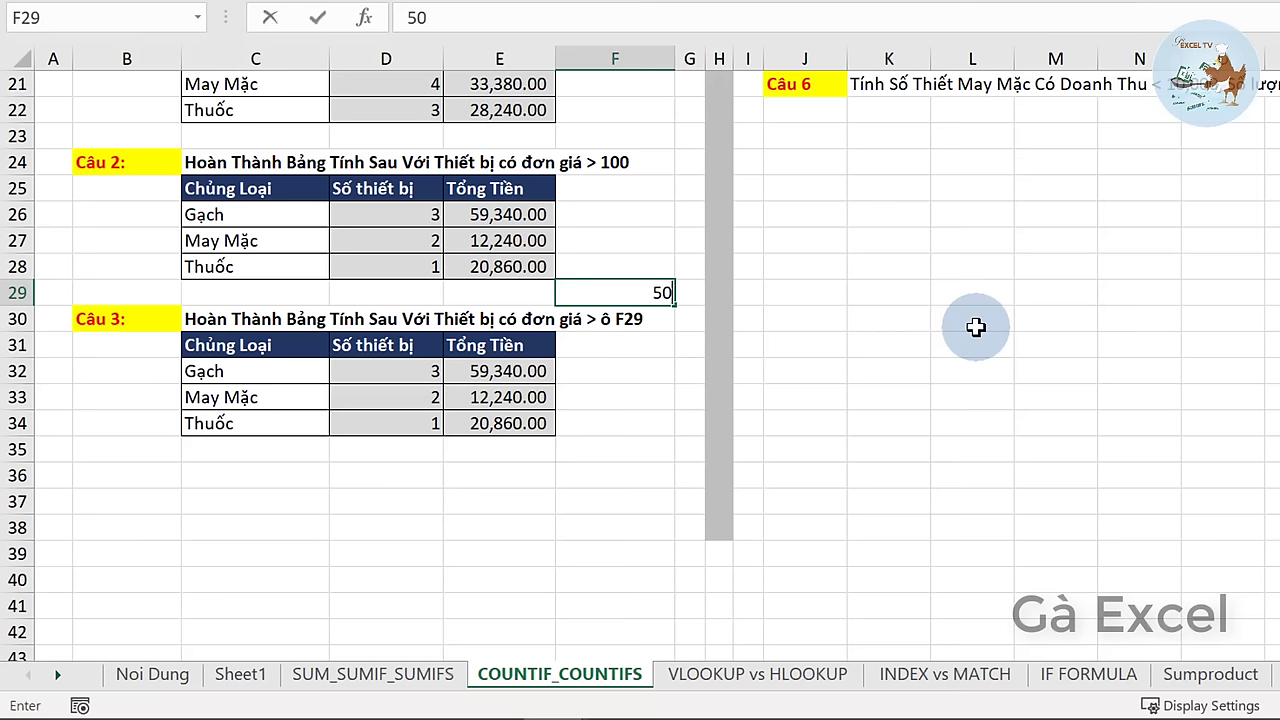
{"action": "key", "text": "Return"}
{"action": "left_click", "coordinate": [447, 372]}
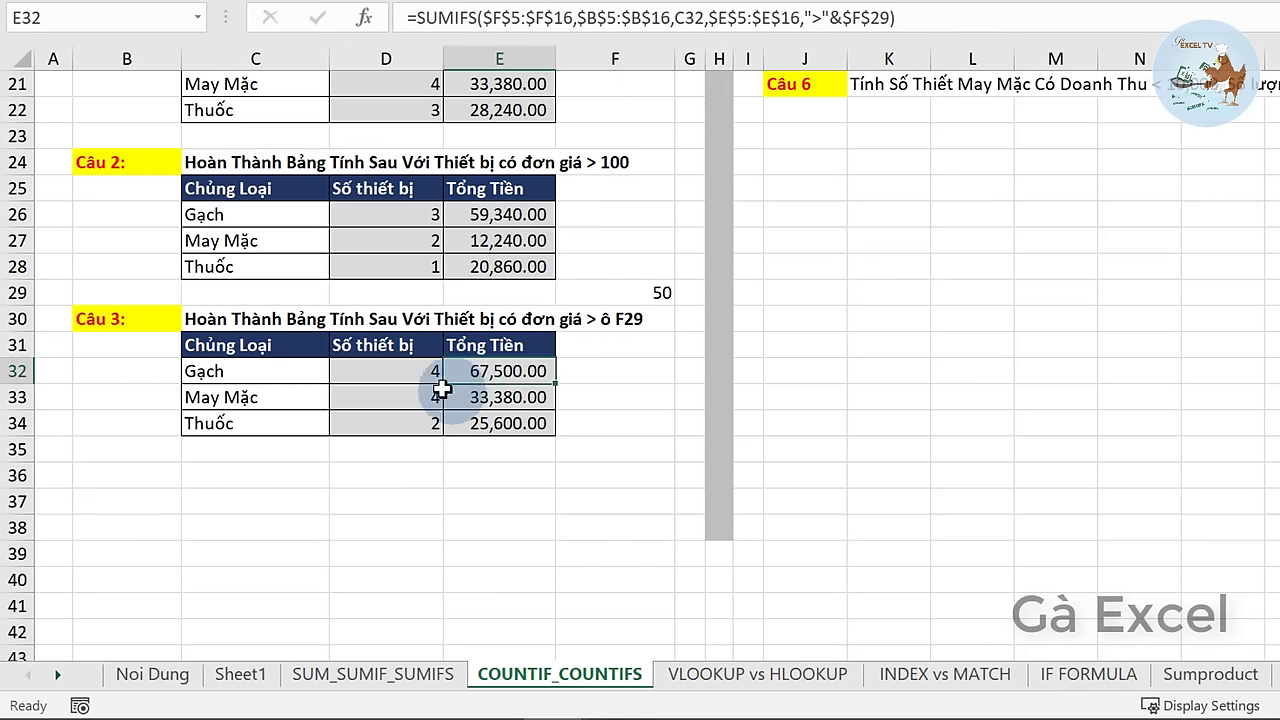
{"action": "left_click", "coordinate": [432, 372]}
{"action": "left_click", "coordinate": [537, 400]}
- Test thresholds 0 and 200 in F29, then restore it to 100
{"action": "left_click", "coordinate": [621, 285]}
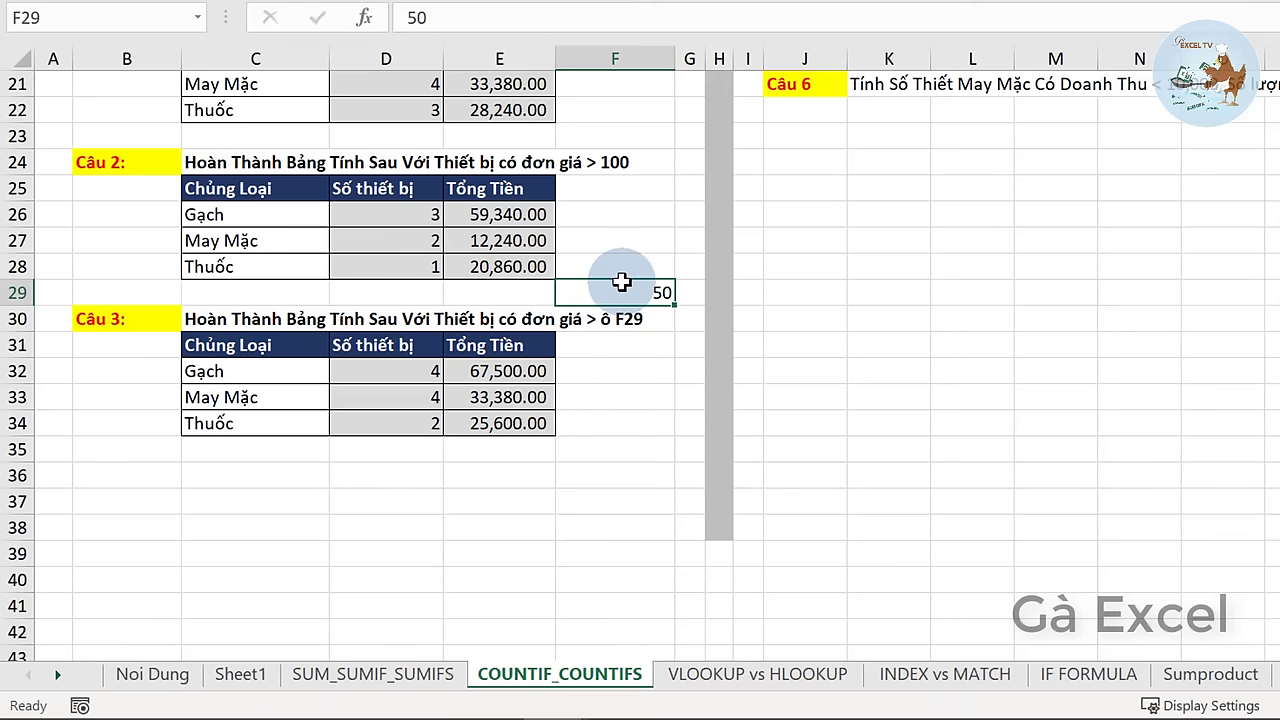
{"action": "type", "text": "0"}
{"action": "key", "text": "Return"}
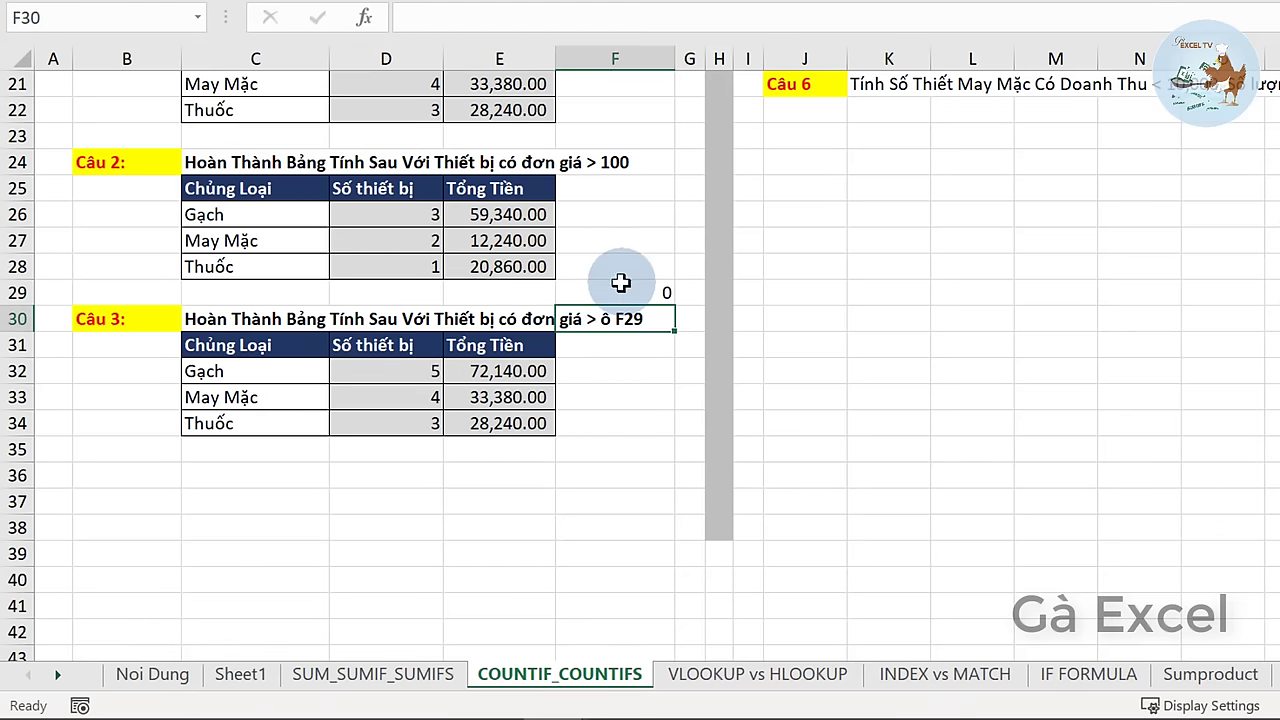
{"action": "scroll", "coordinate": [600, 300], "scroll_direction": "up", "scroll_amount": 1}
{"action": "scroll", "coordinate": [593, 302], "scroll_direction": "up", "scroll_amount": 1}
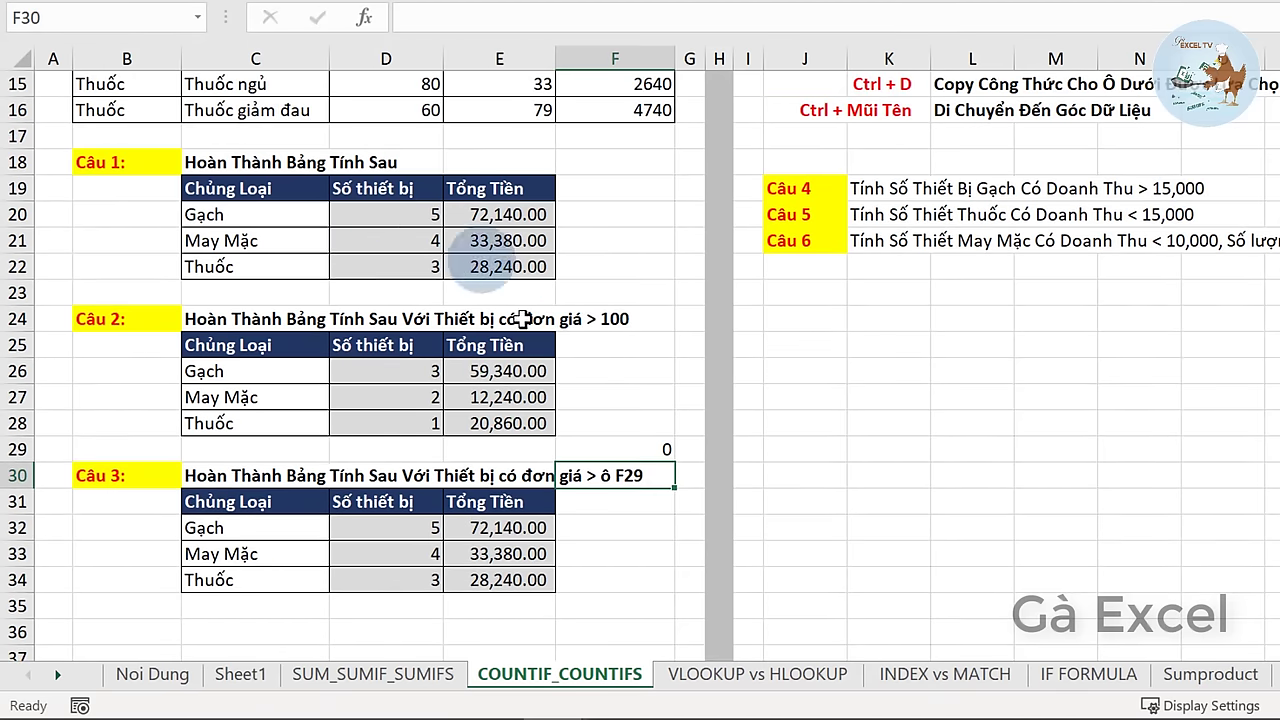
{"action": "scroll", "coordinate": [580, 400], "scroll_direction": "down", "scroll_amount": 1}
{"action": "left_click", "coordinate": [648, 371]}
{"action": "type", "text": "200"}
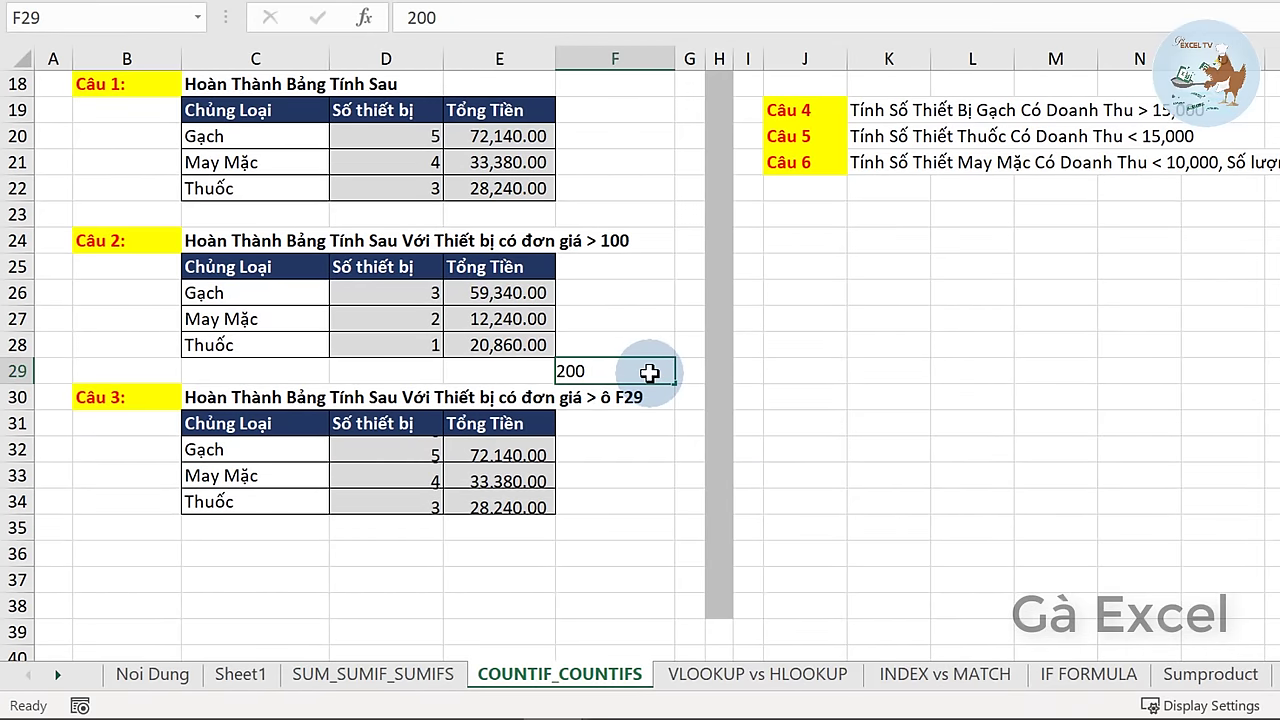
{"action": "key", "text": "Return"}
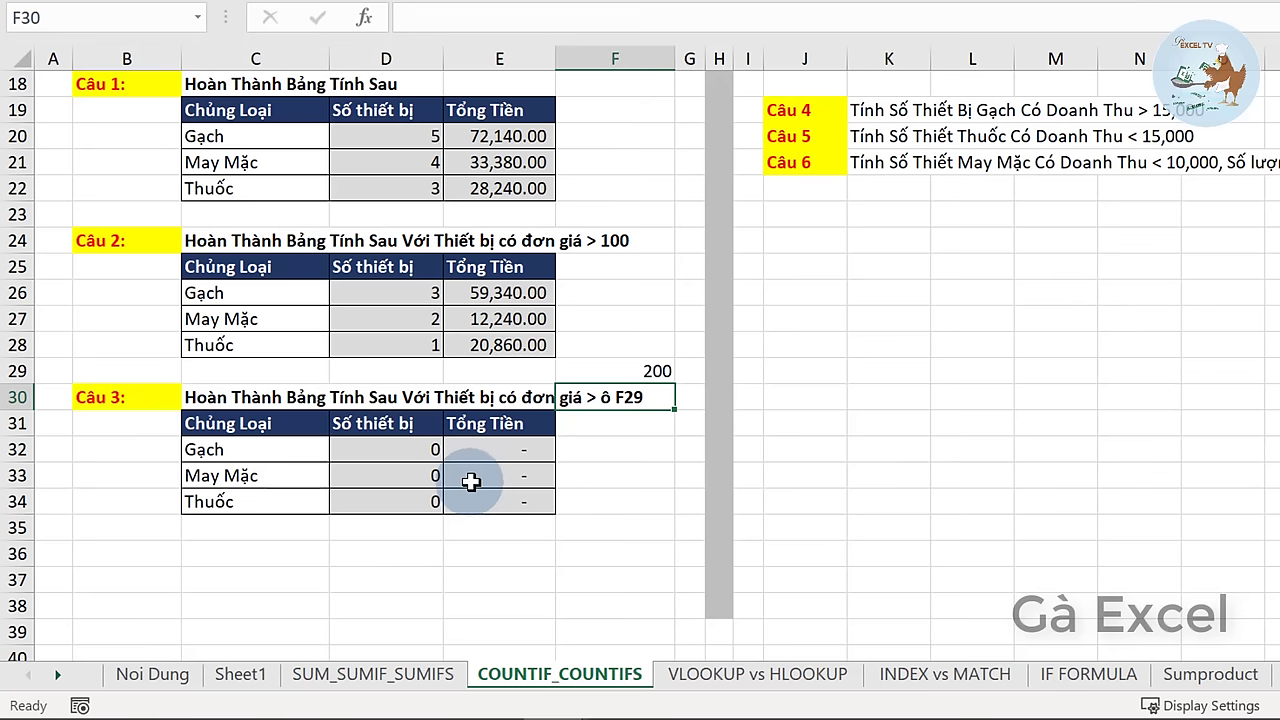
{"action": "left_click", "coordinate": [652, 372]}
{"action": "type", "text": "1"}
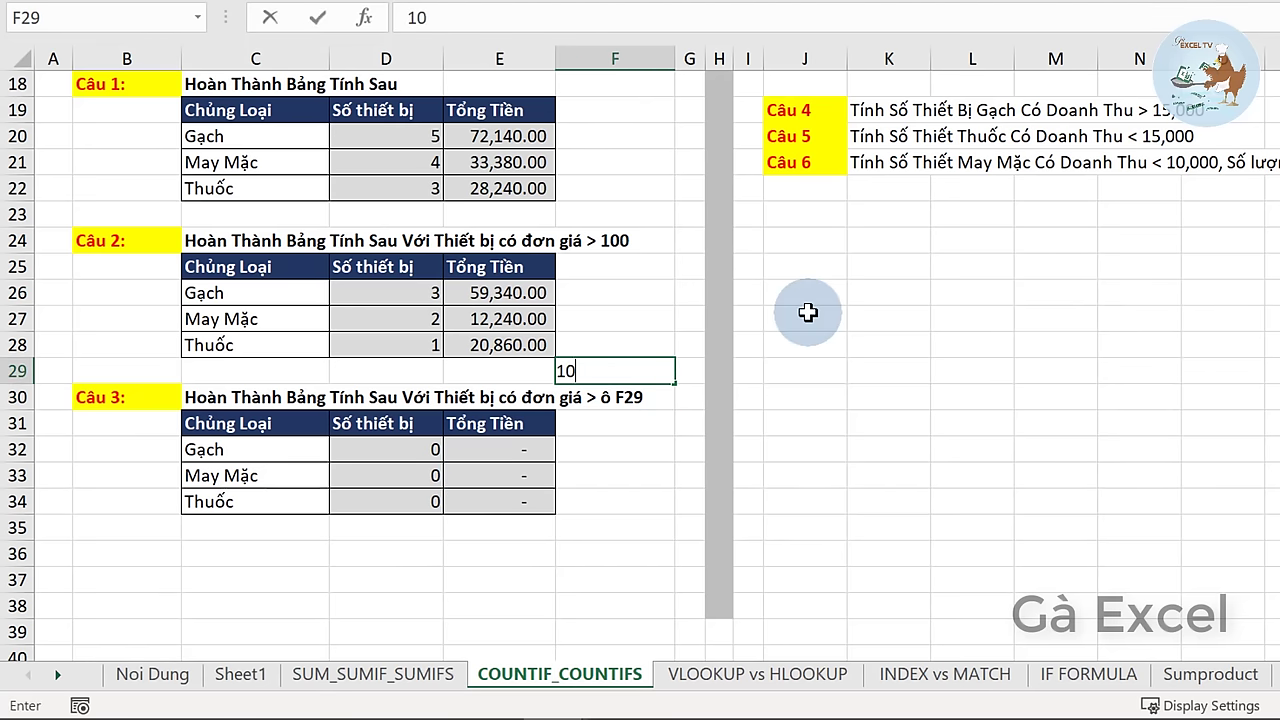
{"action": "type", "text": "0"}
{"action": "key", "text": "Return"}
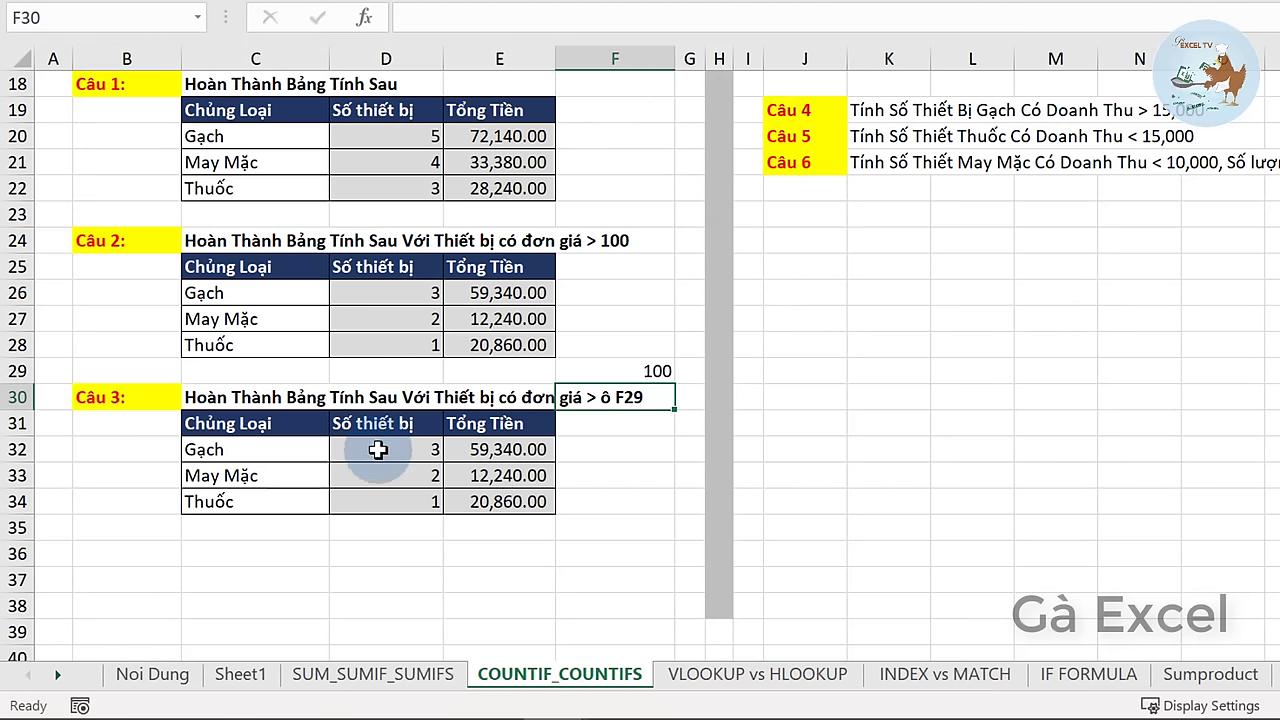
{"action": "scroll", "coordinate": [378, 450], "scroll_direction": "up", "scroll_amount": 2}
{"action": "scroll", "coordinate": [378, 450], "scroll_direction": "up", "scroll_amount": 1}
{"action": "scroll", "coordinate": [378, 450], "scroll_direction": "up", "scroll_amount": 3}
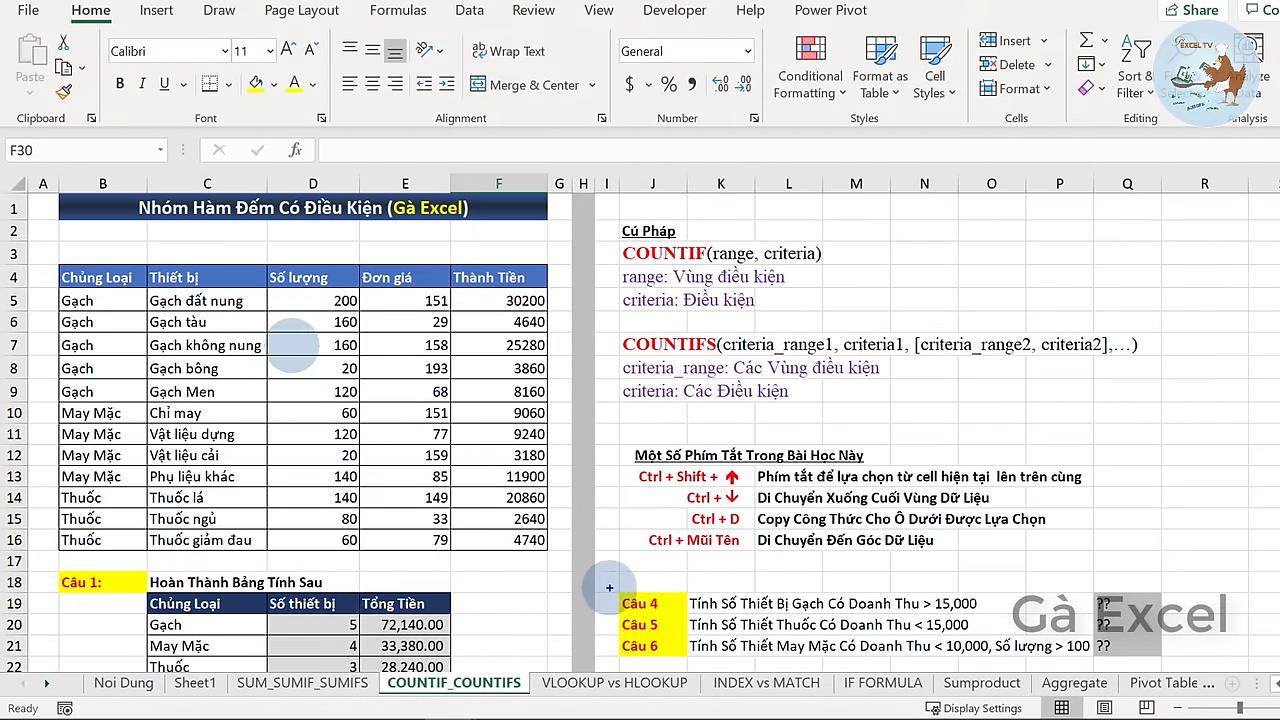
{"action": "left_click_drag", "start_coordinate": [609, 587], "coordinate": [1185, 668]}
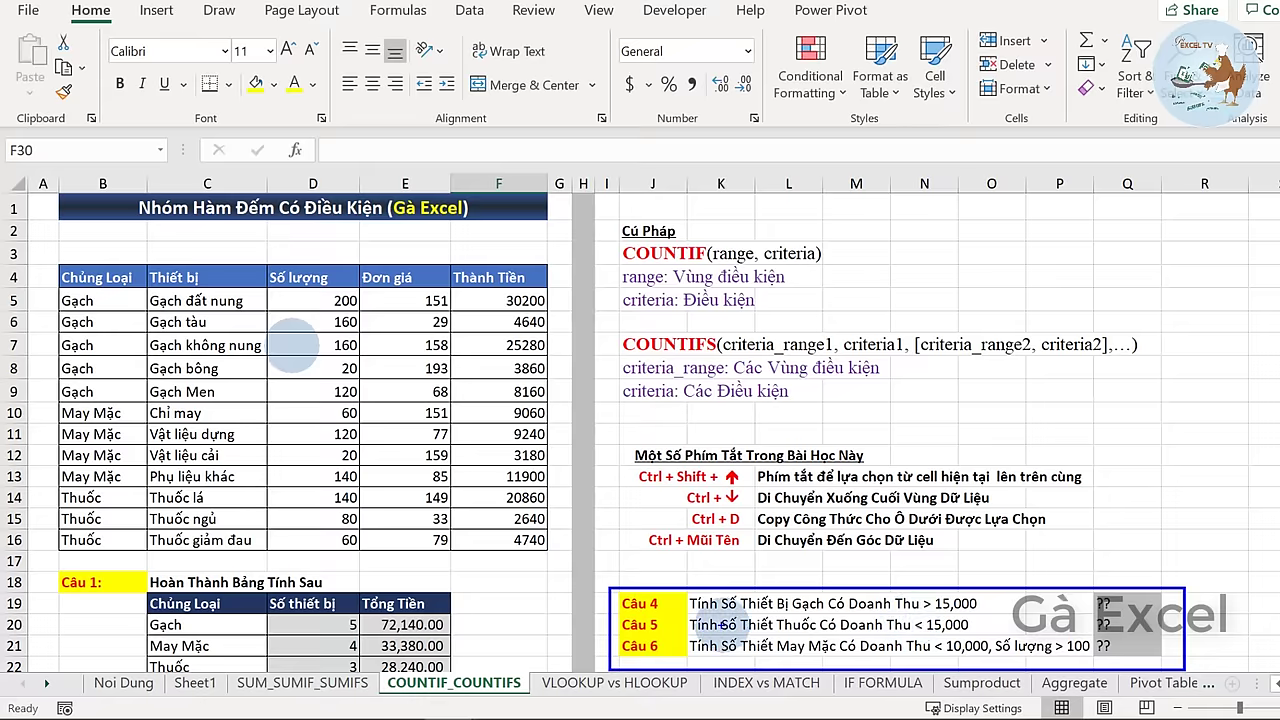
{"action": "left_click_drag", "start_coordinate": [692, 610], "coordinate": [910, 614]}
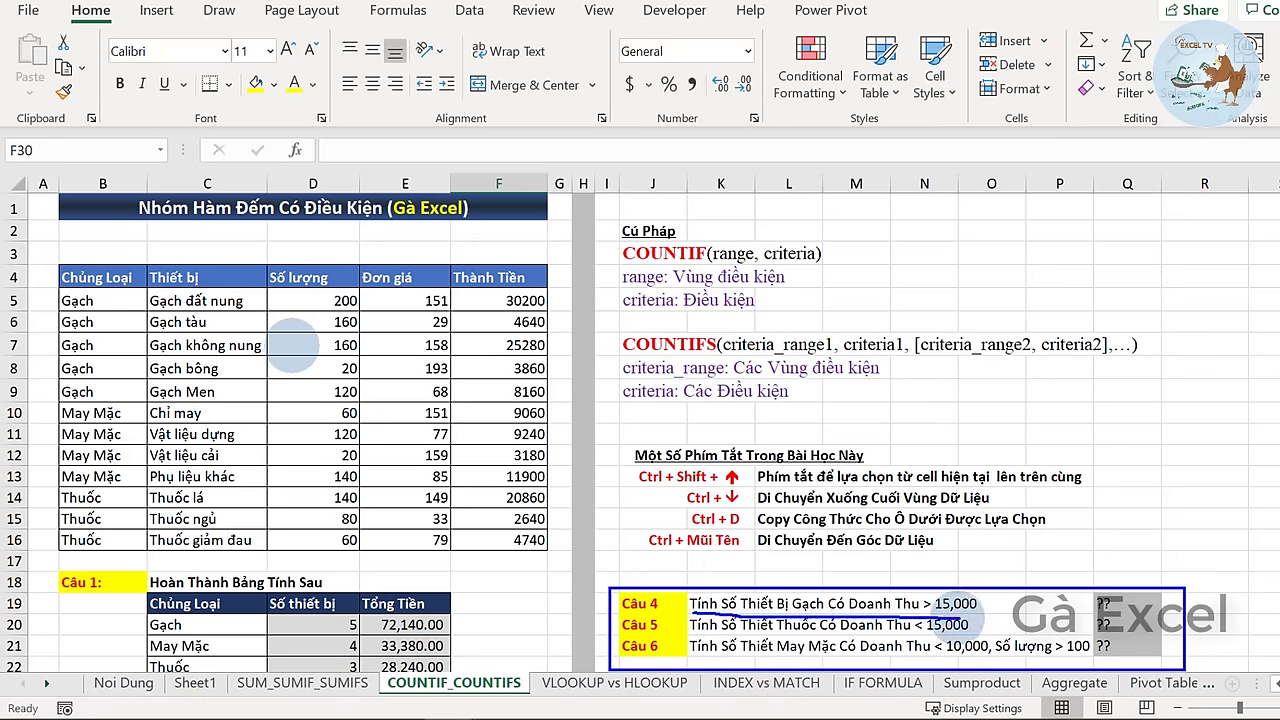
{"action": "mouse_move", "coordinate": [1104, 591]}
{"action": "left_mouse_down"}
{"action": "mouse_move", "coordinate": [1136, 592]}
{"action": "mouse_move", "coordinate": [1092, 610]}
{"action": "left_mouse_up"}
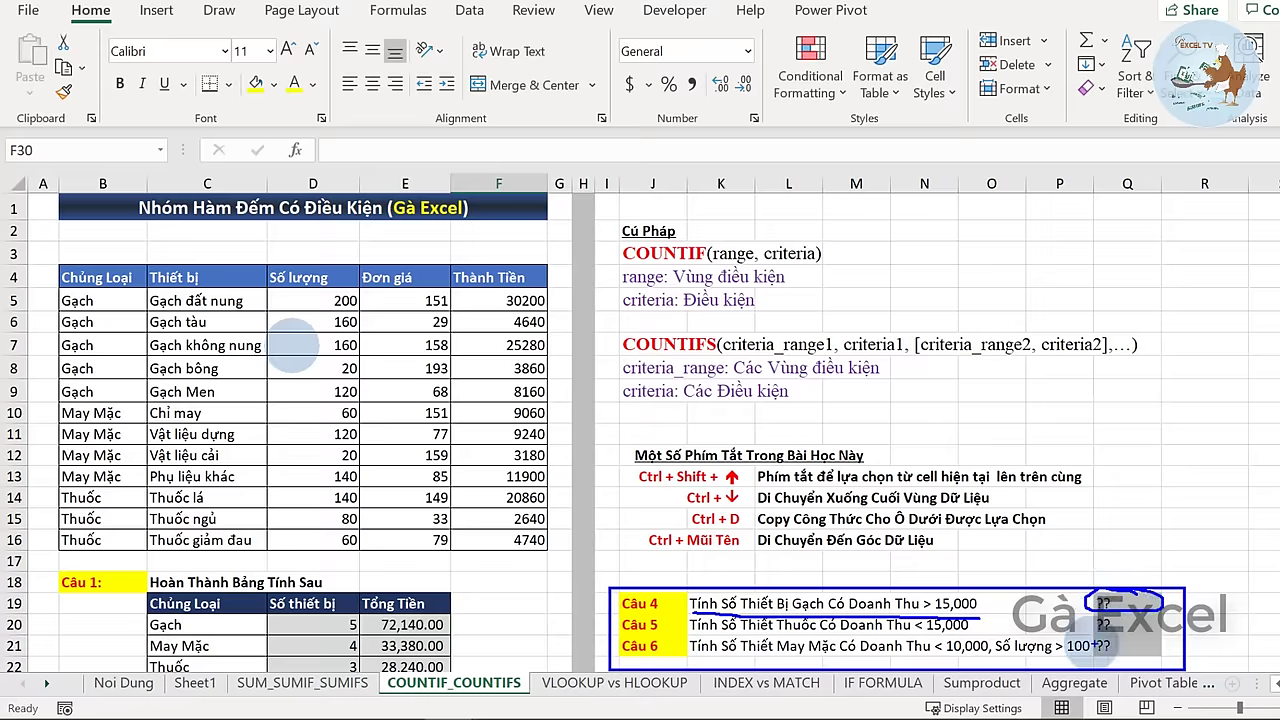
{"action": "left_click_drag", "start_coordinate": [1094, 656], "coordinate": [1114, 653]}
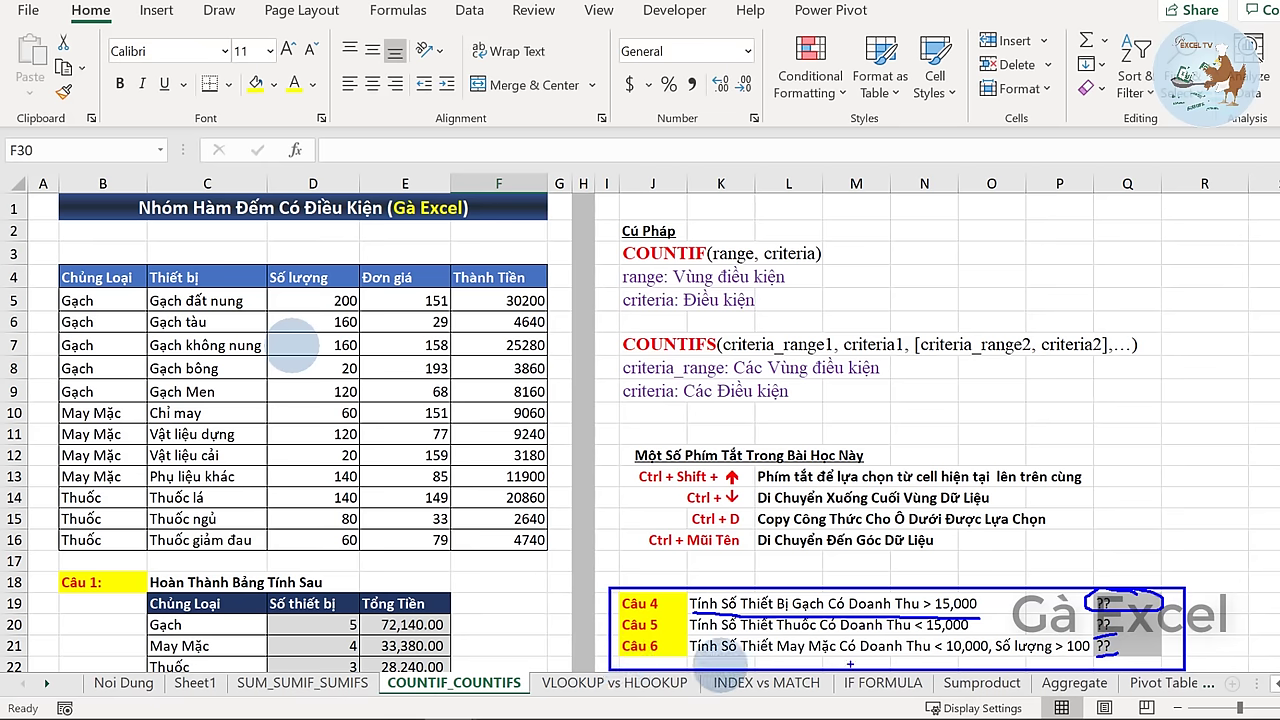
{"action": "key", "text": "Escape"}
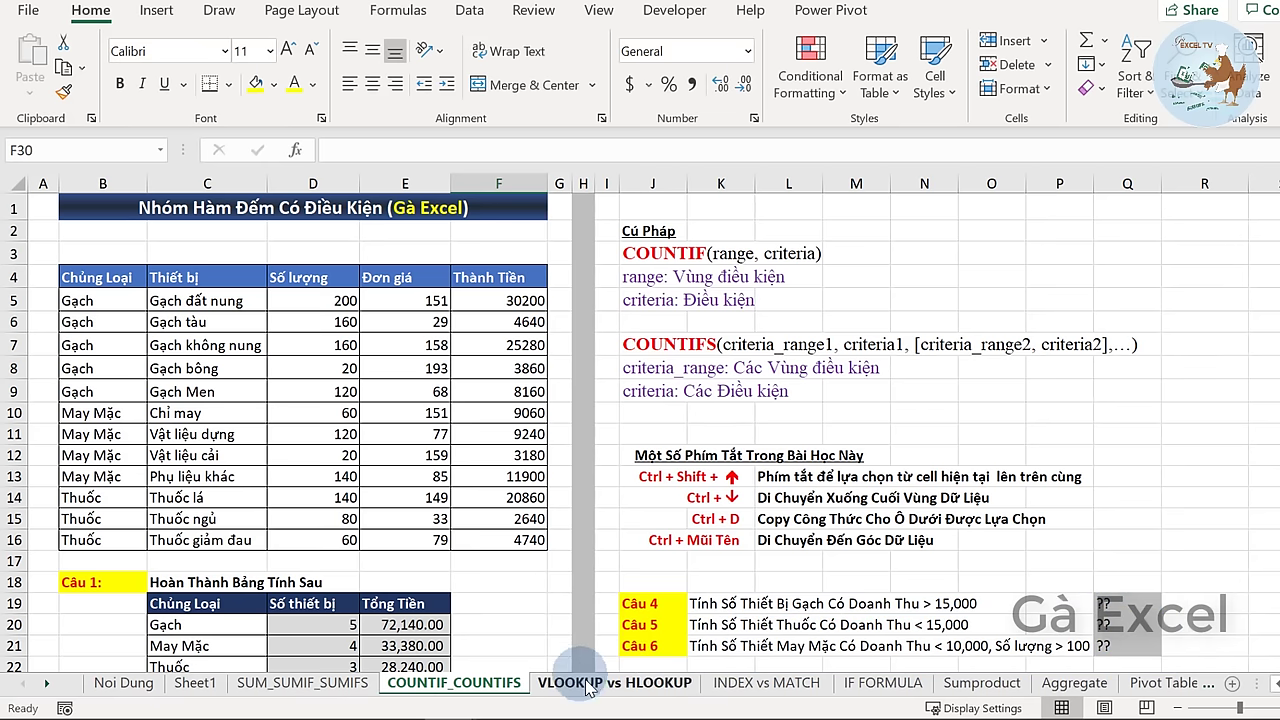
{"action": "left_click", "coordinate": [603, 686]}
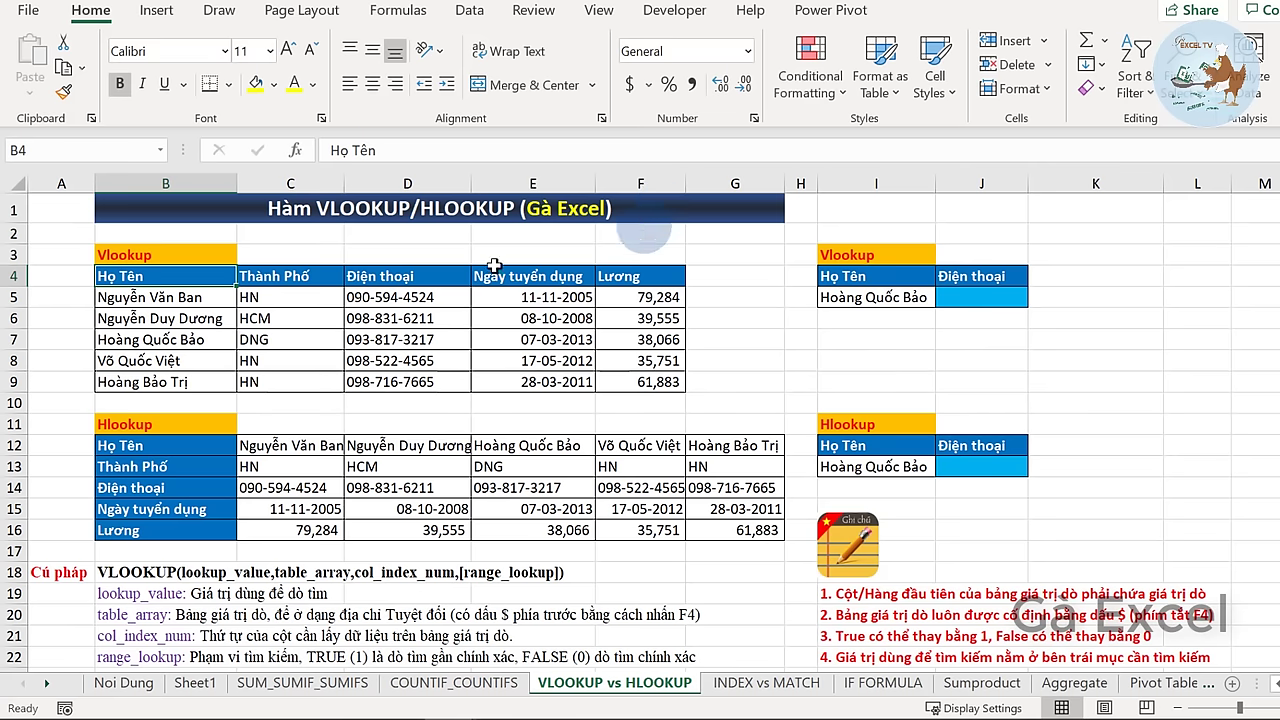
{"action": "left_click", "coordinate": [163, 254]}
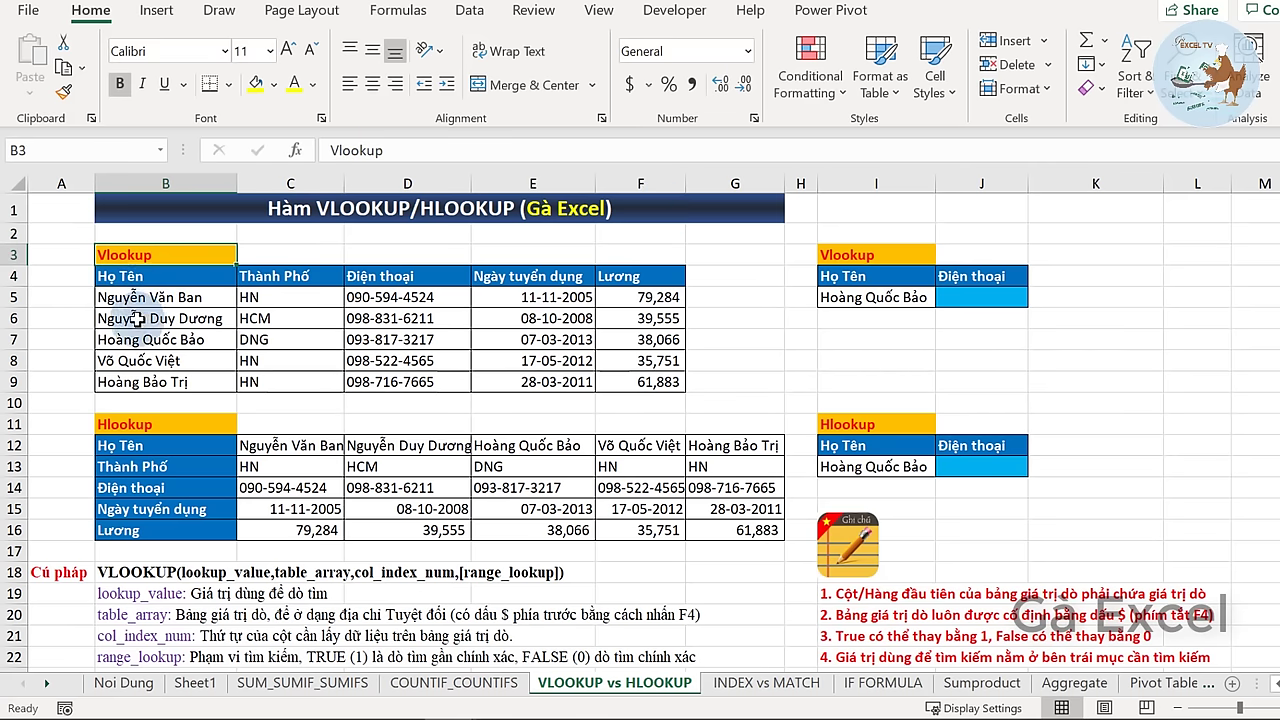
{"action": "scroll", "coordinate": [290, 530], "scroll_direction": "down", "scroll_amount": 2}
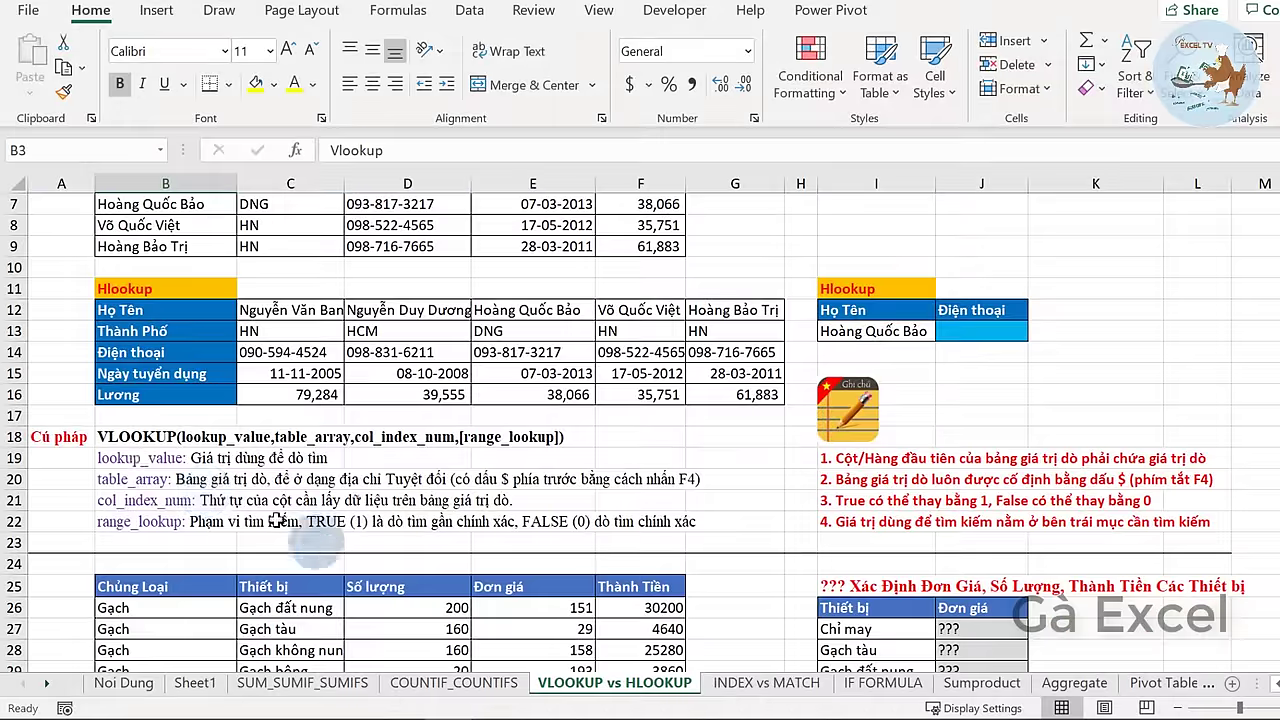
{"action": "left_click", "coordinate": [45, 437]}
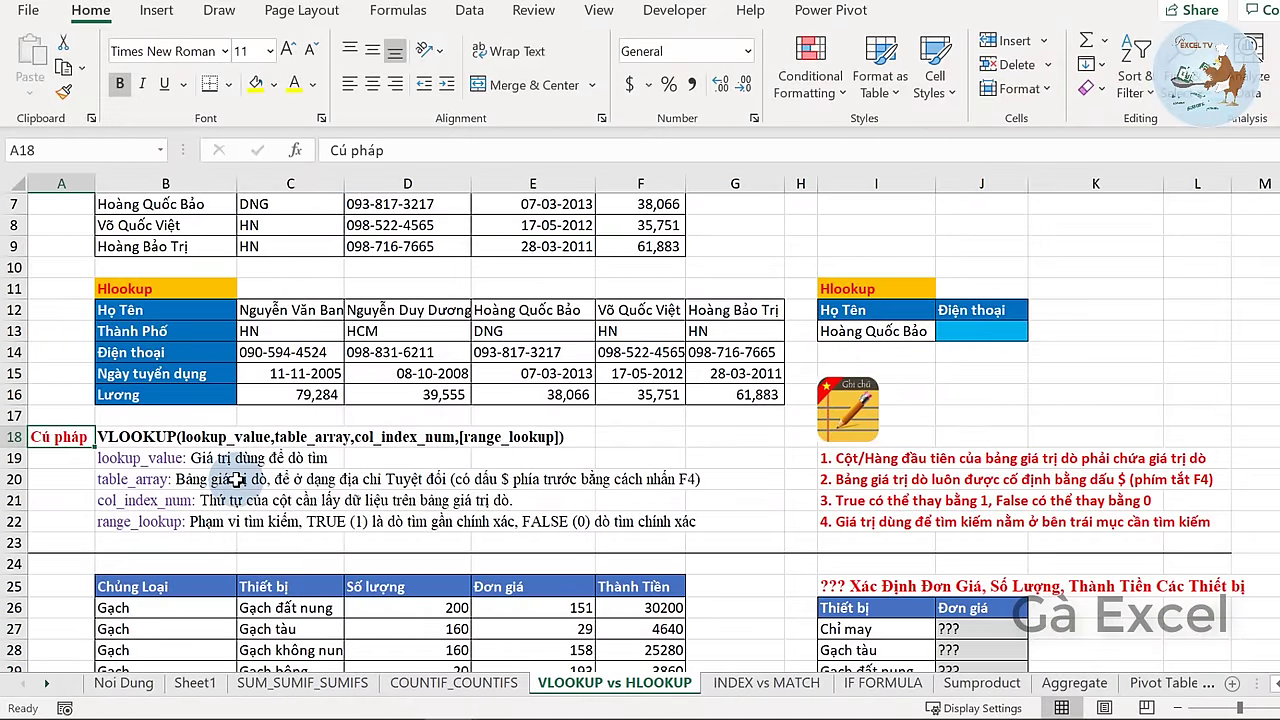
{"action": "left_click", "coordinate": [115, 437]}
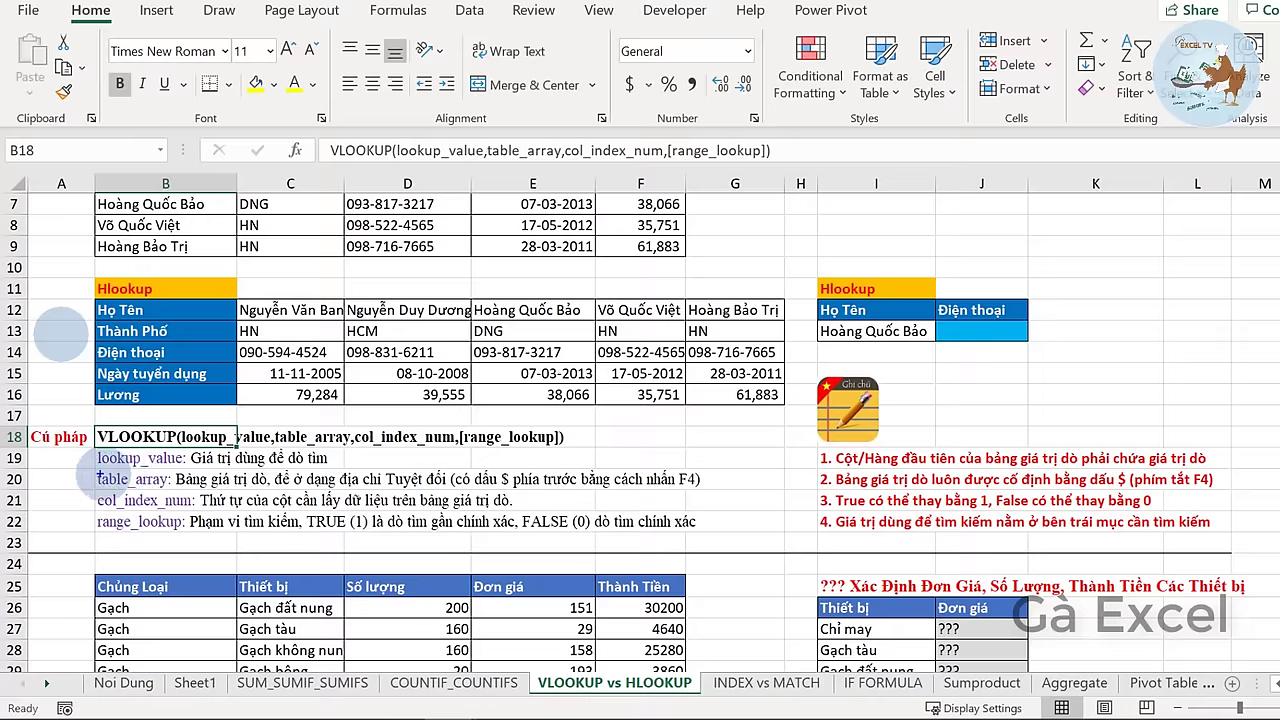
{"action": "left_click_drag", "start_coordinate": [96, 471], "coordinate": [328, 463]}
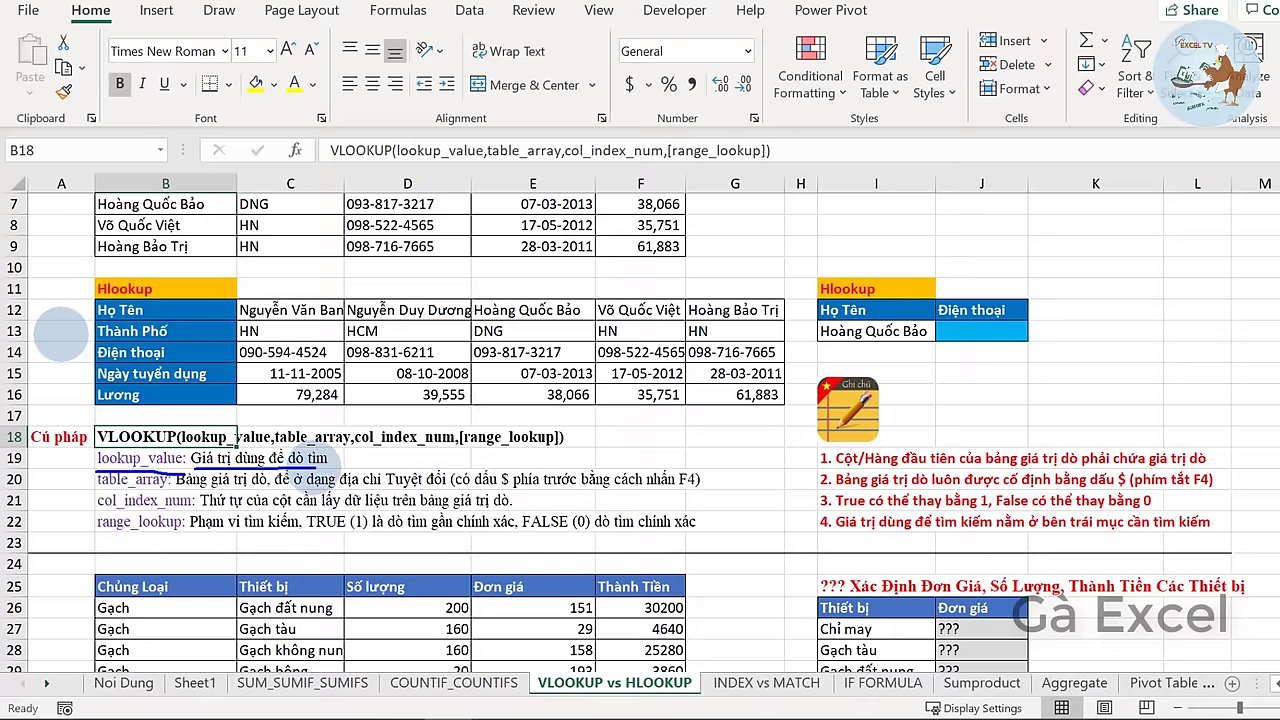
{"action": "left_click_drag", "start_coordinate": [96, 491], "coordinate": [166, 489]}
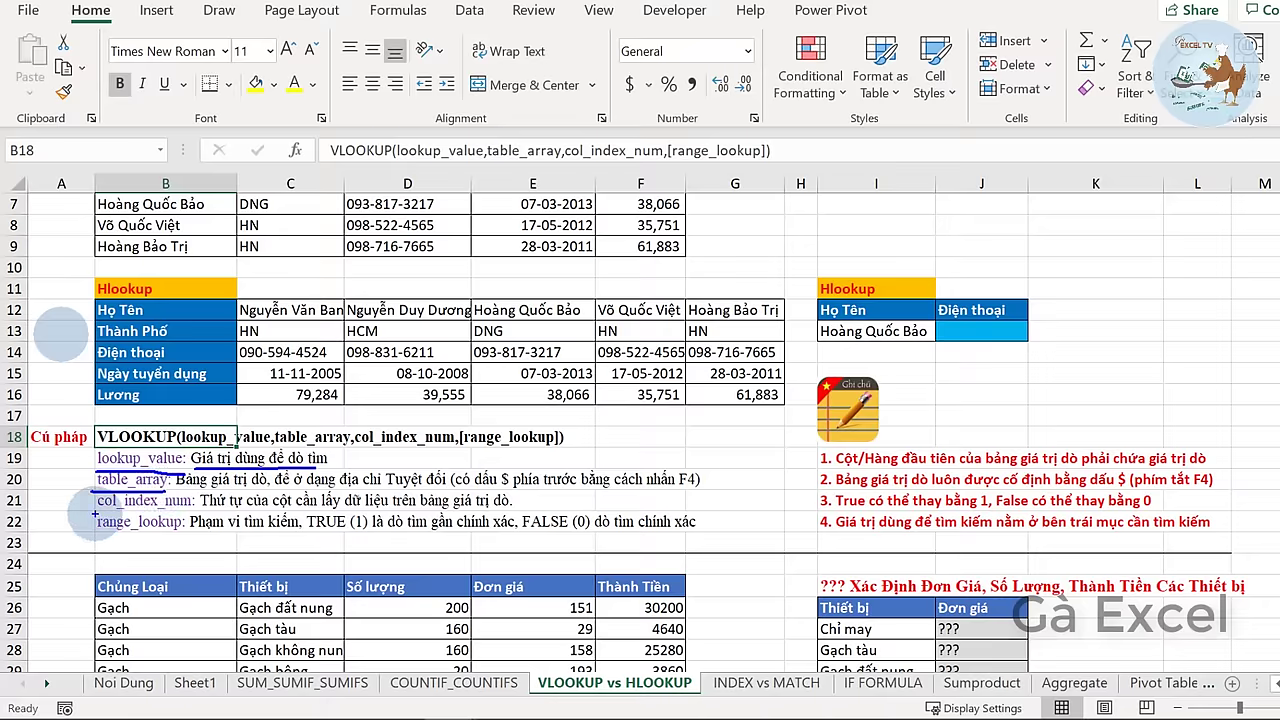
{"action": "left_click_drag", "start_coordinate": [95, 514], "coordinate": [190, 528]}
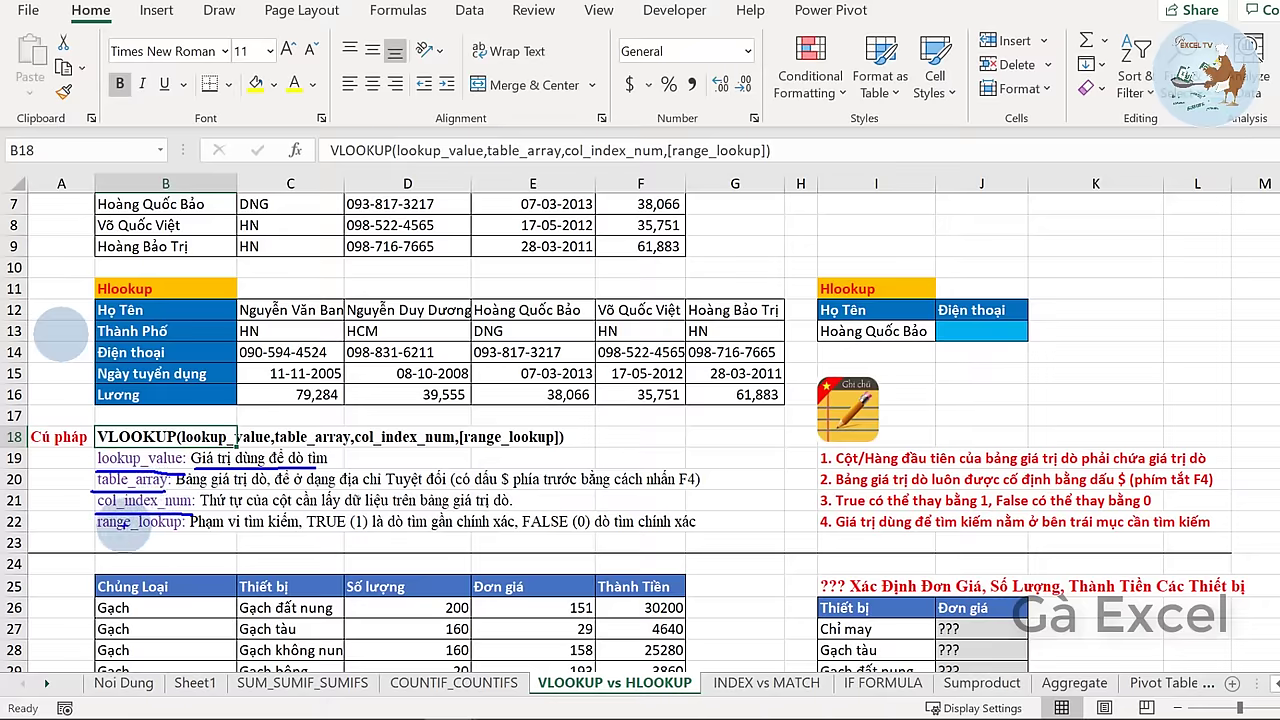
{"action": "left_click_drag", "start_coordinate": [95, 535], "coordinate": [177, 536]}
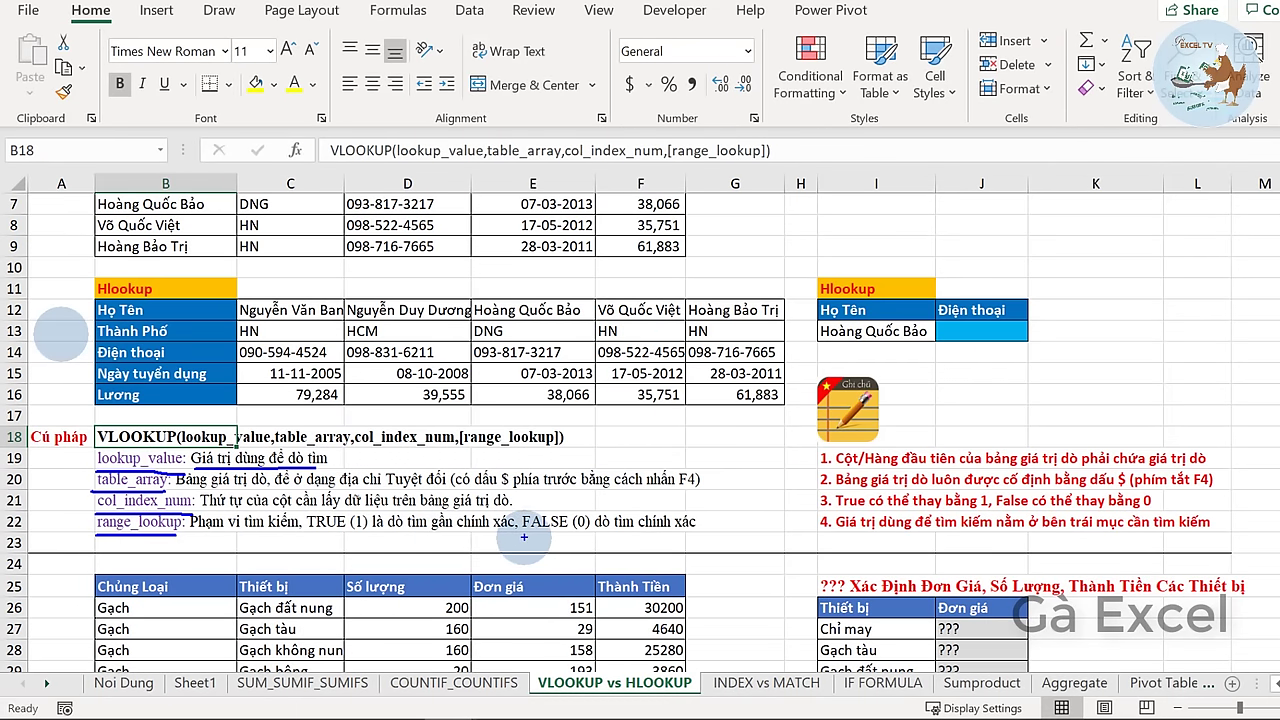
{"action": "left_click_drag", "start_coordinate": [522, 535], "coordinate": [689, 534]}
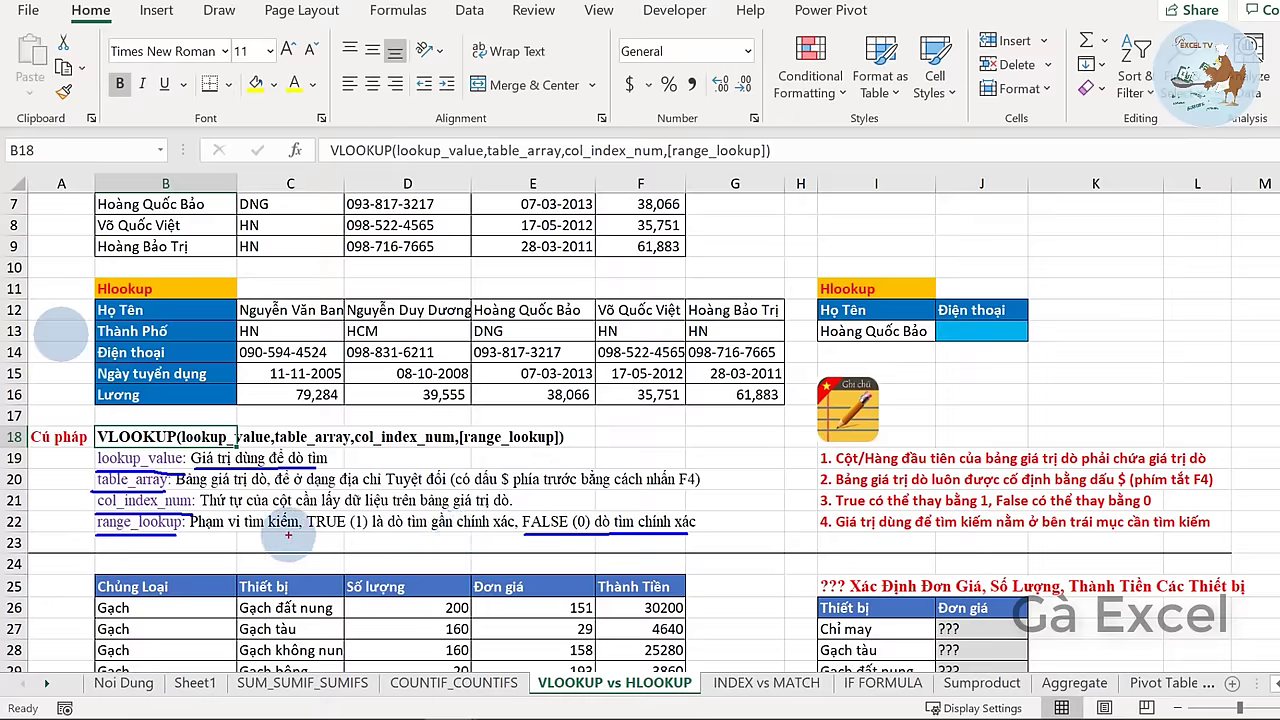
{"action": "left_click_drag", "start_coordinate": [305, 535], "coordinate": [497, 541]}
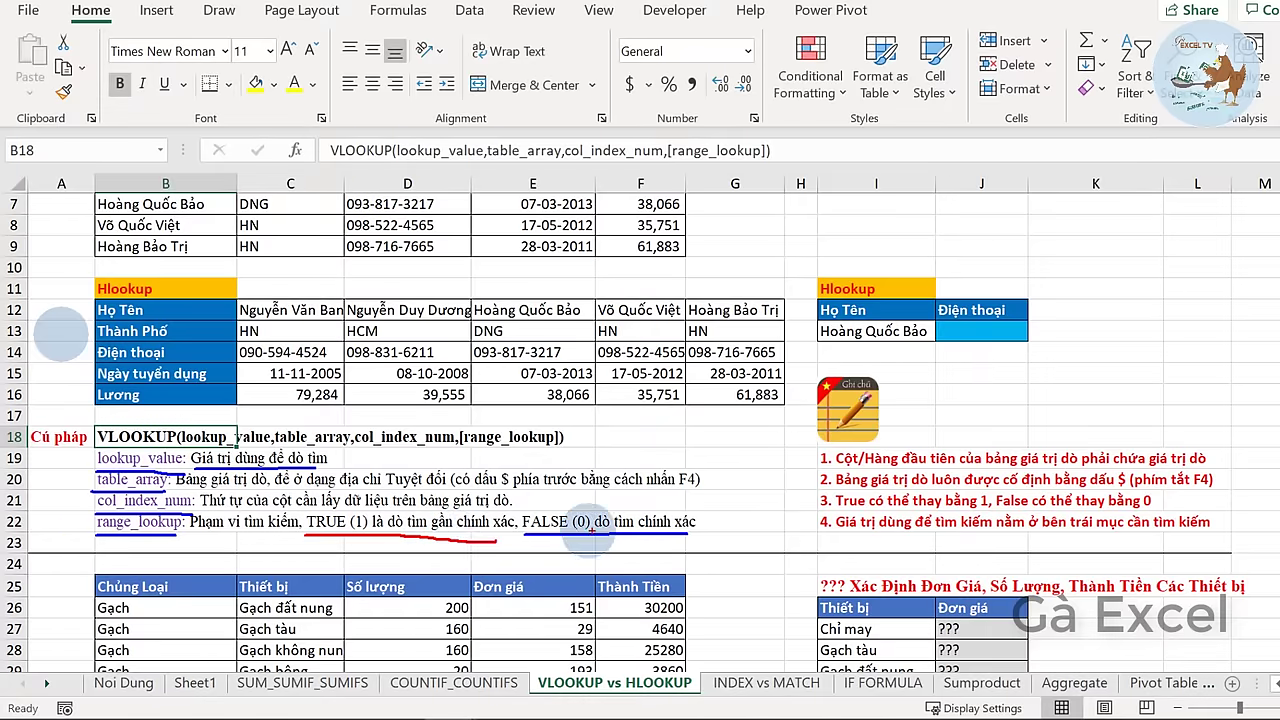
{"action": "left_click_drag", "start_coordinate": [518, 504], "coordinate": [703, 539]}
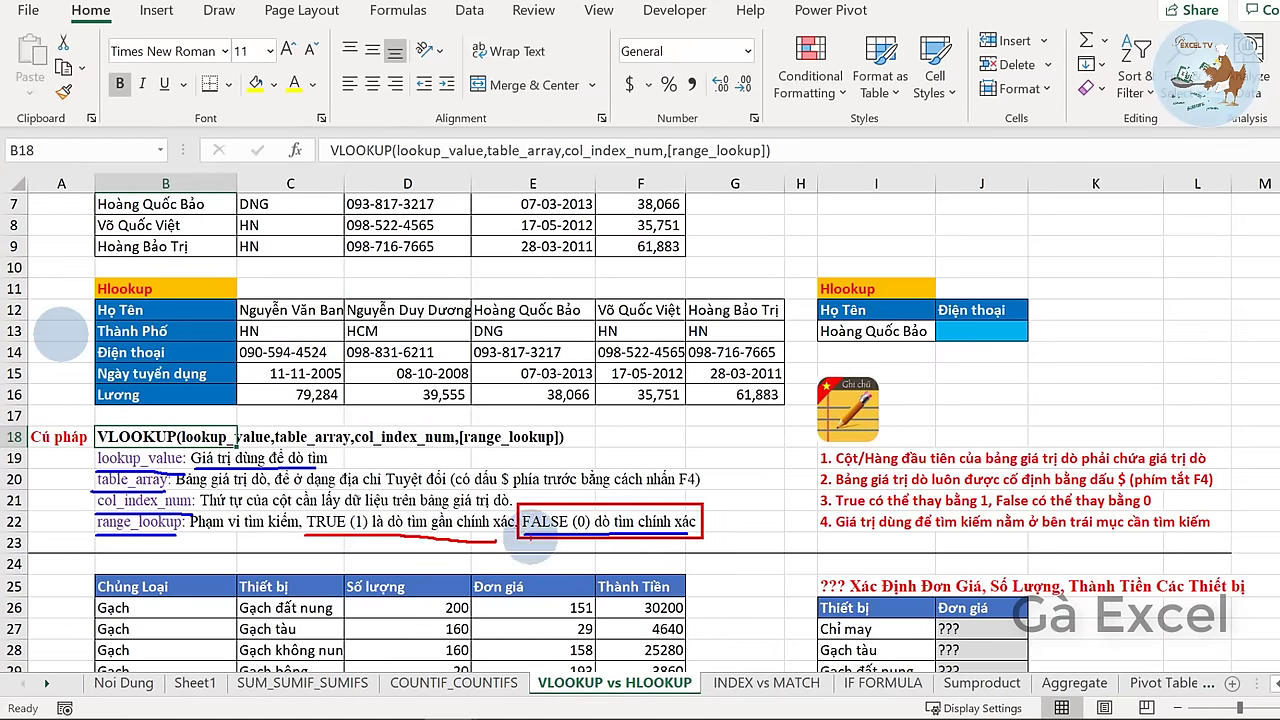
{"action": "left_click_drag", "start_coordinate": [520, 543], "coordinate": [680, 545]}
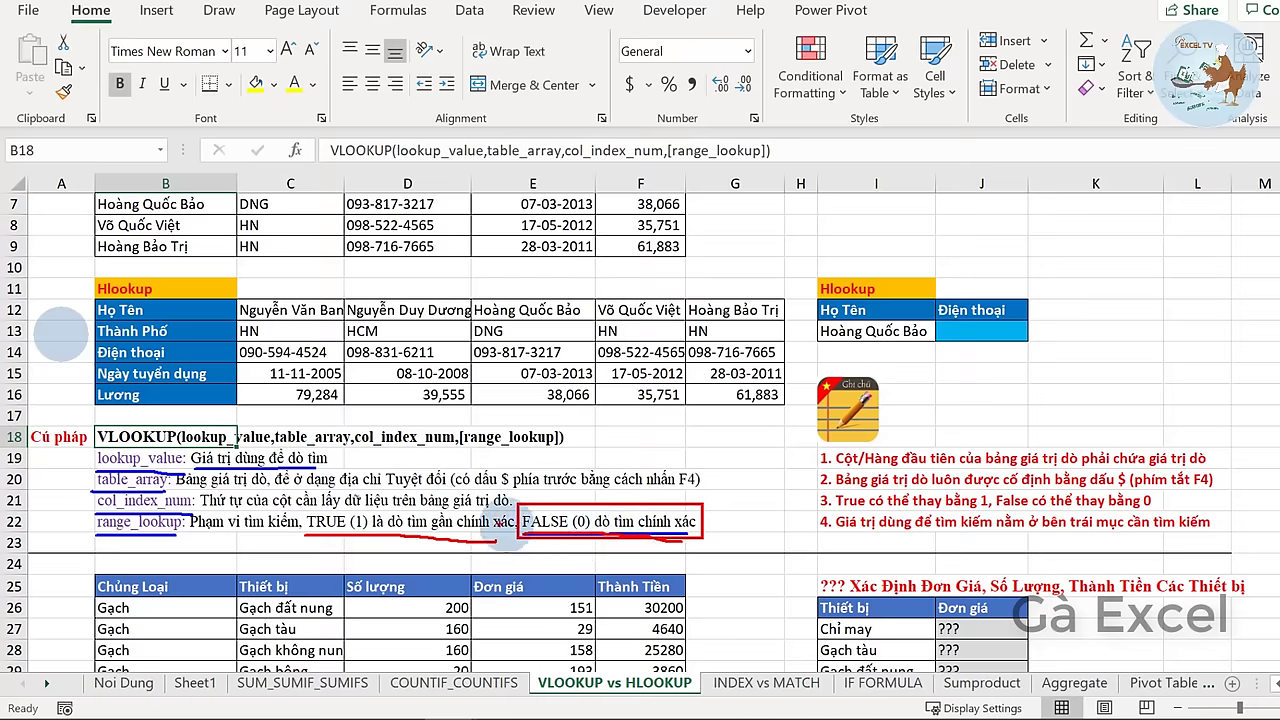
{"action": "left_click_drag", "start_coordinate": [301, 527], "coordinate": [331, 530]}
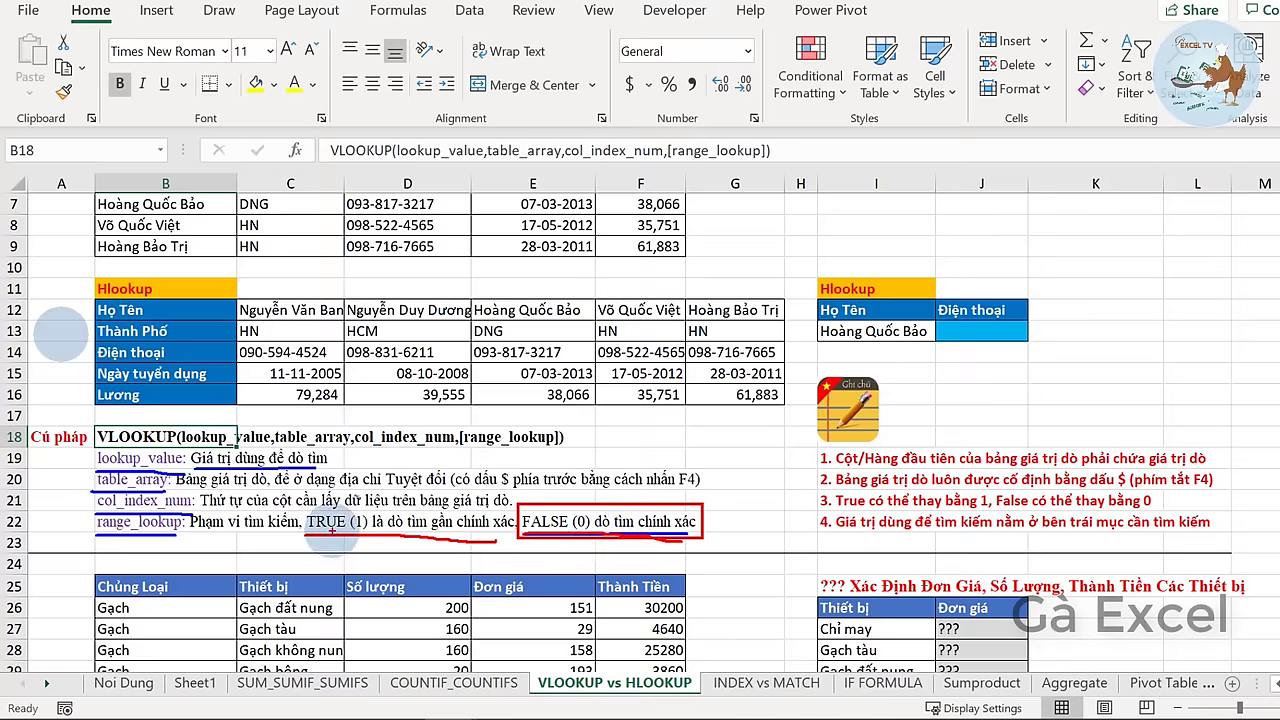
{"action": "key", "text": "Escape"}
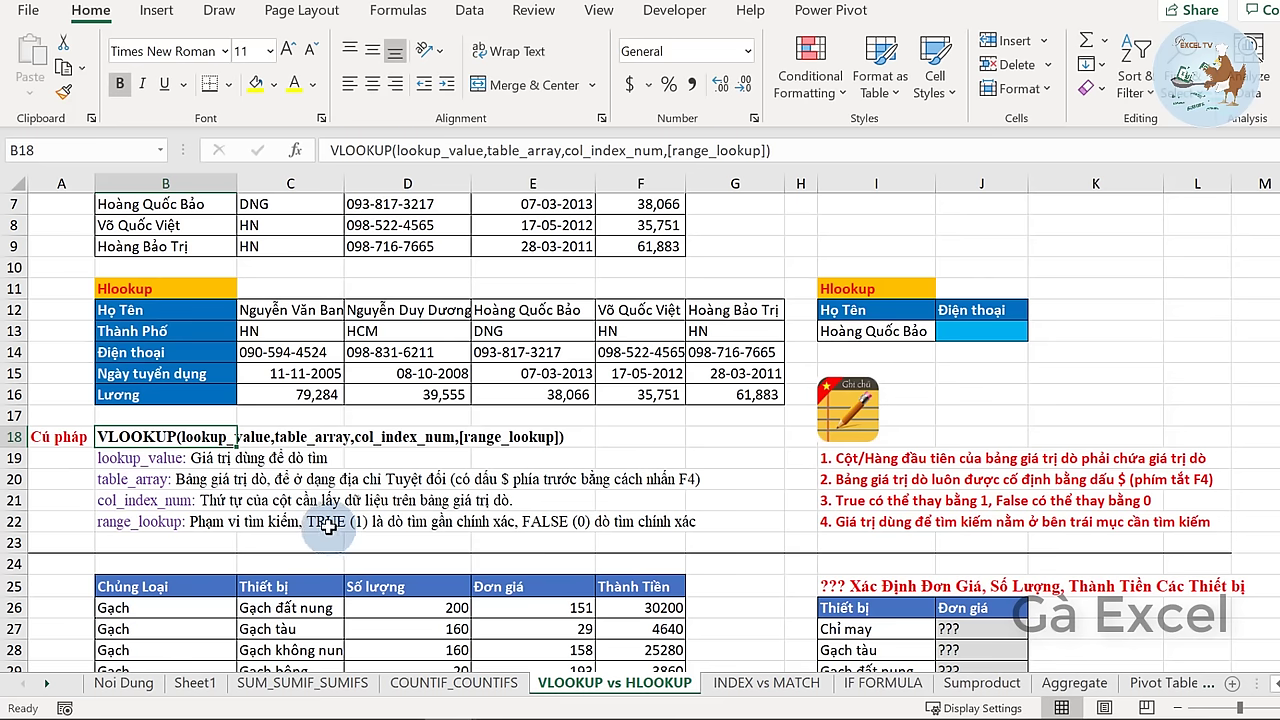
{"action": "double_click", "coordinate": [105, 436]}
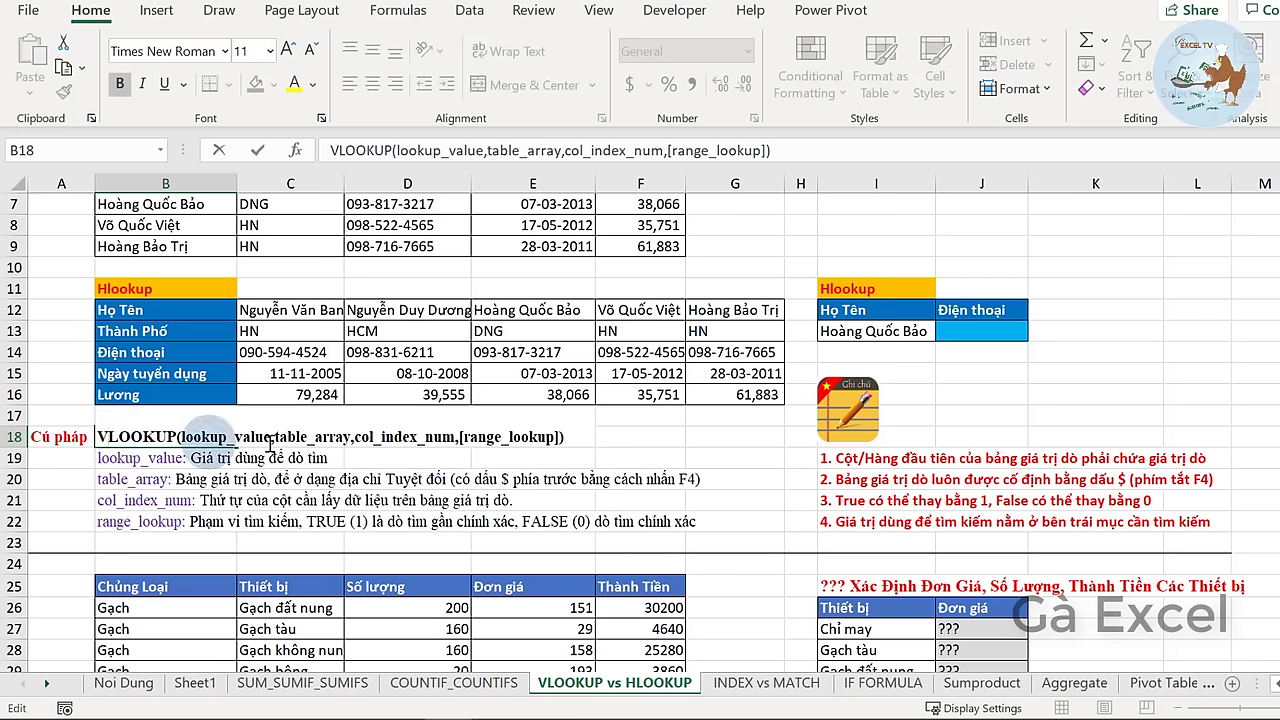
{"action": "left_click_drag", "start_coordinate": [355, 437], "coordinate": [458, 440]}
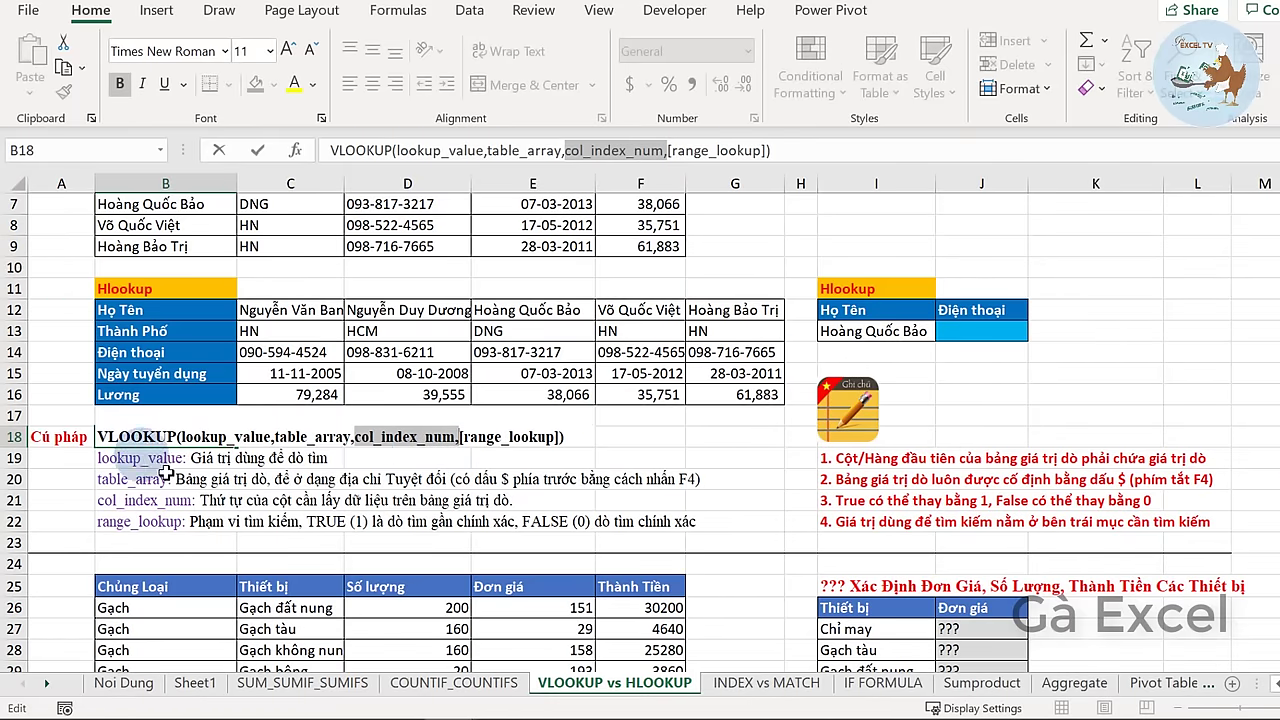
{"action": "key", "text": "Escape"}
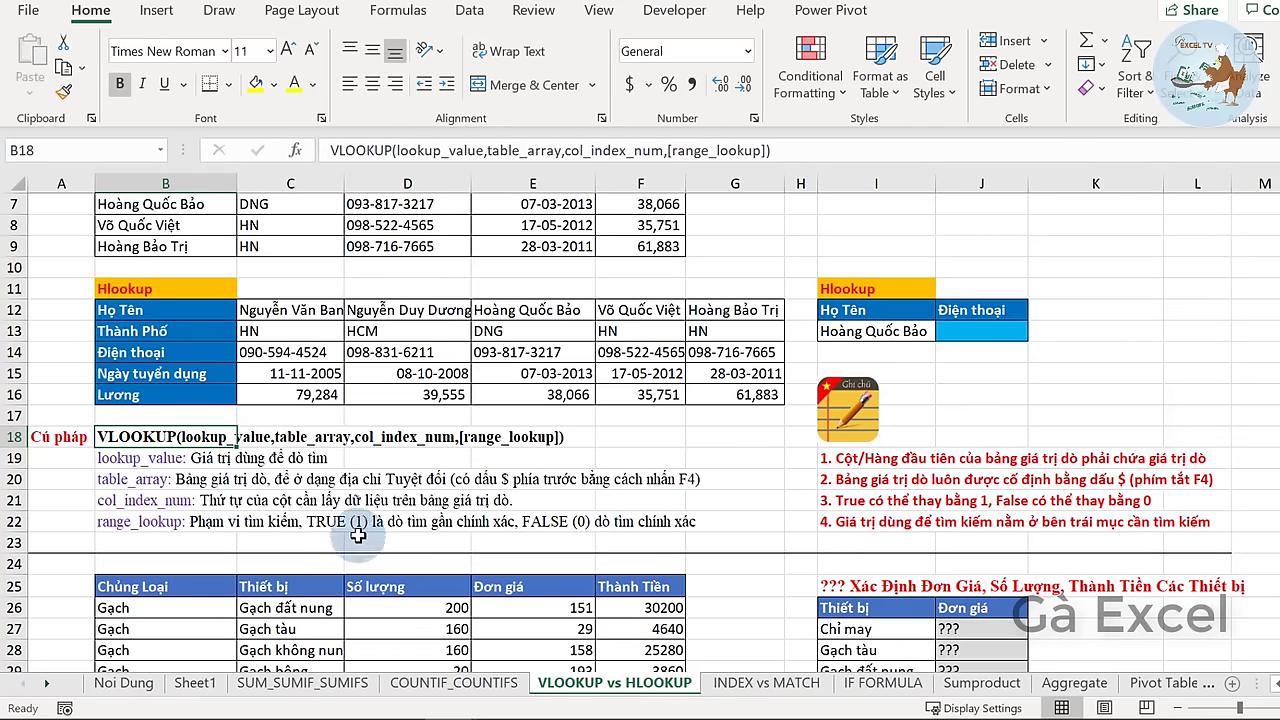
{"action": "scroll", "coordinate": [358, 537], "scroll_direction": "down", "scroll_amount": 2}
{"action": "scroll", "coordinate": [358, 537], "scroll_direction": "down", "scroll_amount": 2}
{"action": "scroll", "coordinate": [358, 537], "scroll_direction": "up", "scroll_amount": 5}
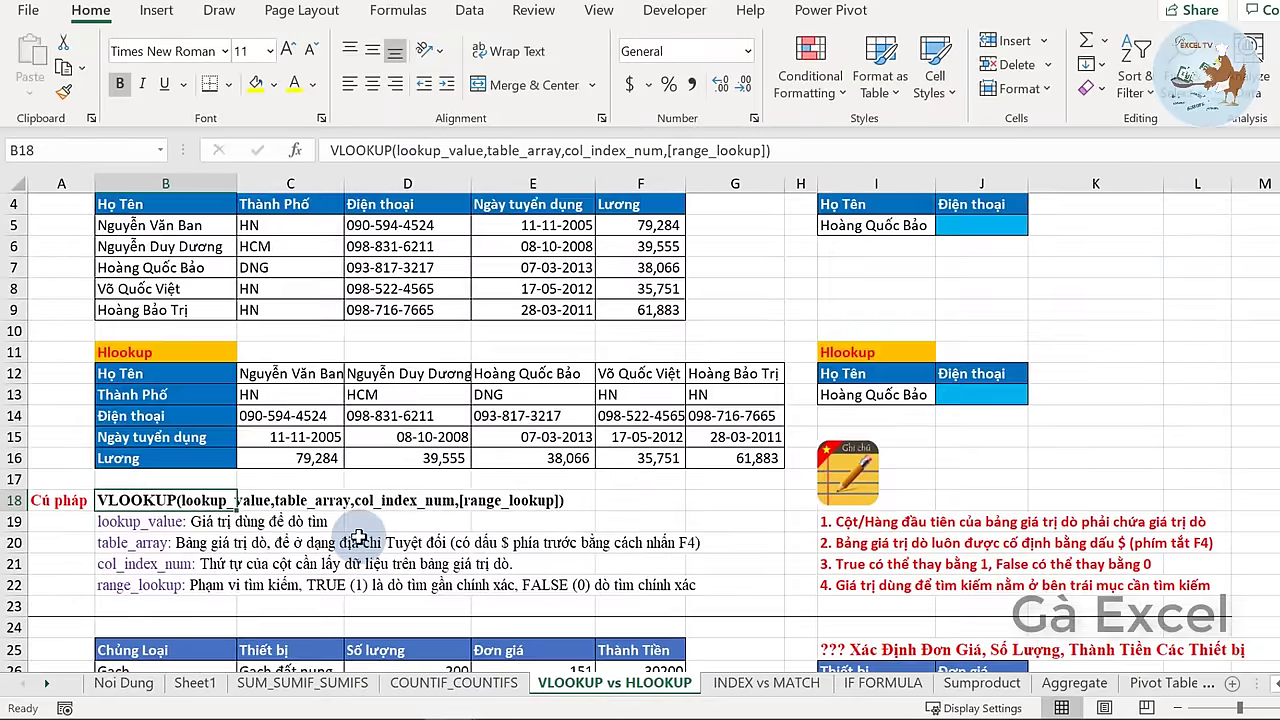
{"action": "scroll", "coordinate": [358, 537], "scroll_direction": "up", "scroll_amount": 1}
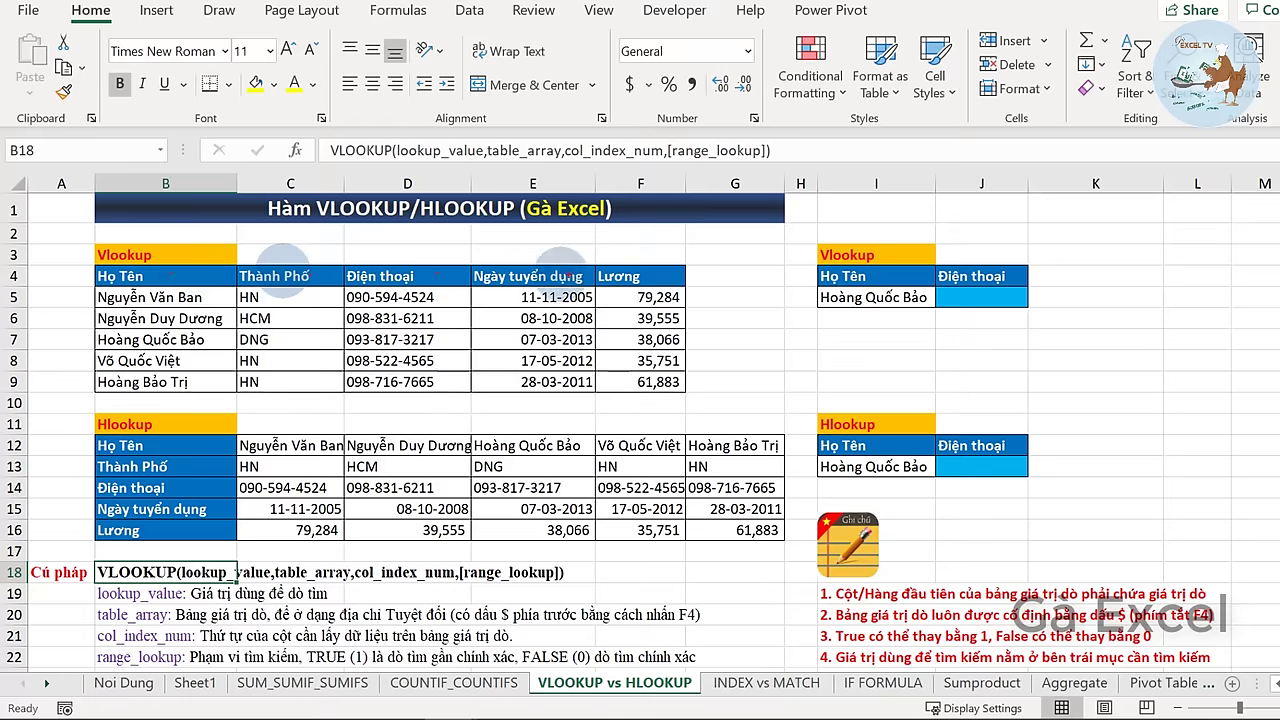
- Widen column J to width 16 for the phone result
{"action": "left_click", "coordinate": [970, 300]}
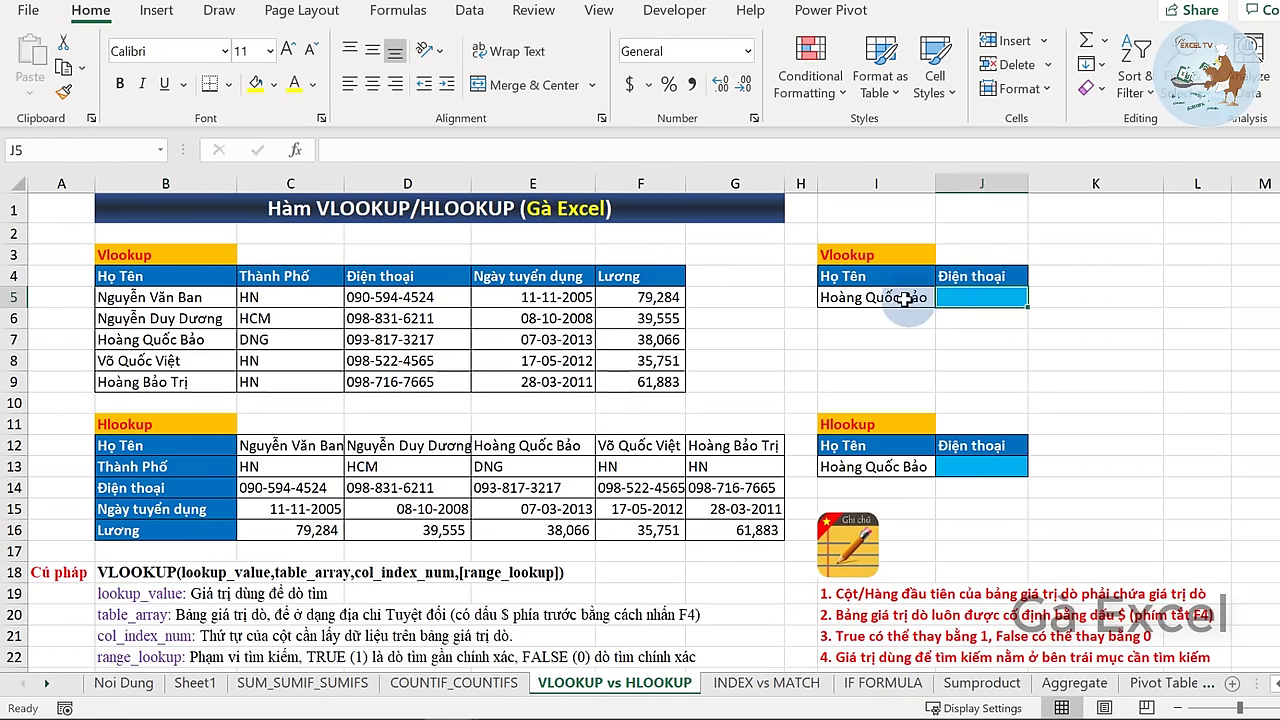
{"action": "left_click", "coordinate": [890, 298]}
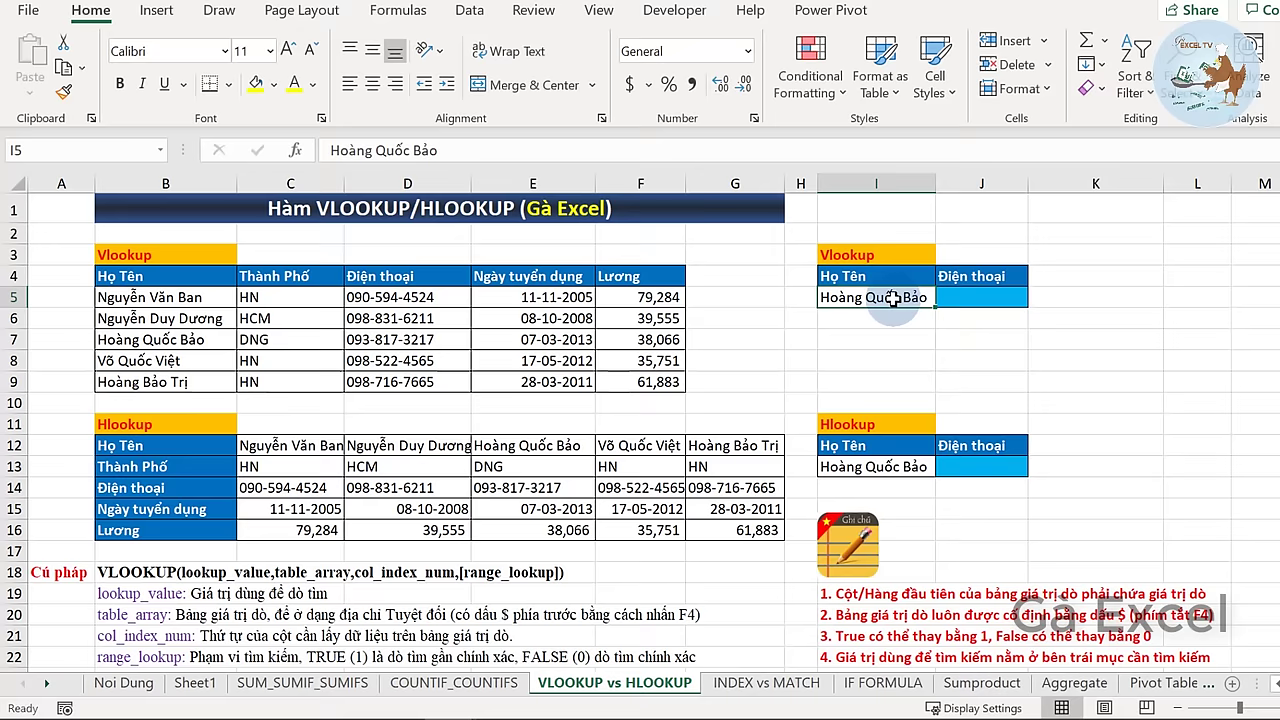
{"action": "left_click", "coordinate": [999, 298]}
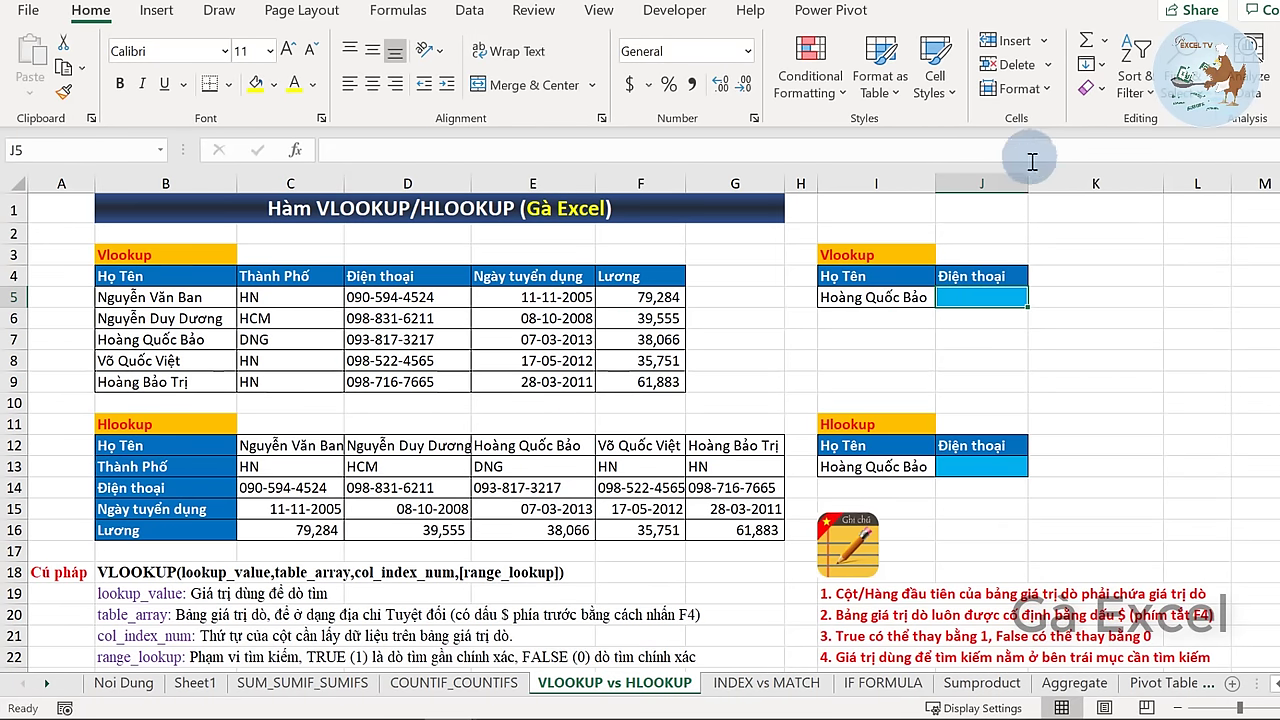
{"action": "left_click_drag", "start_coordinate": [1028, 184], "coordinate": [1057, 184]}
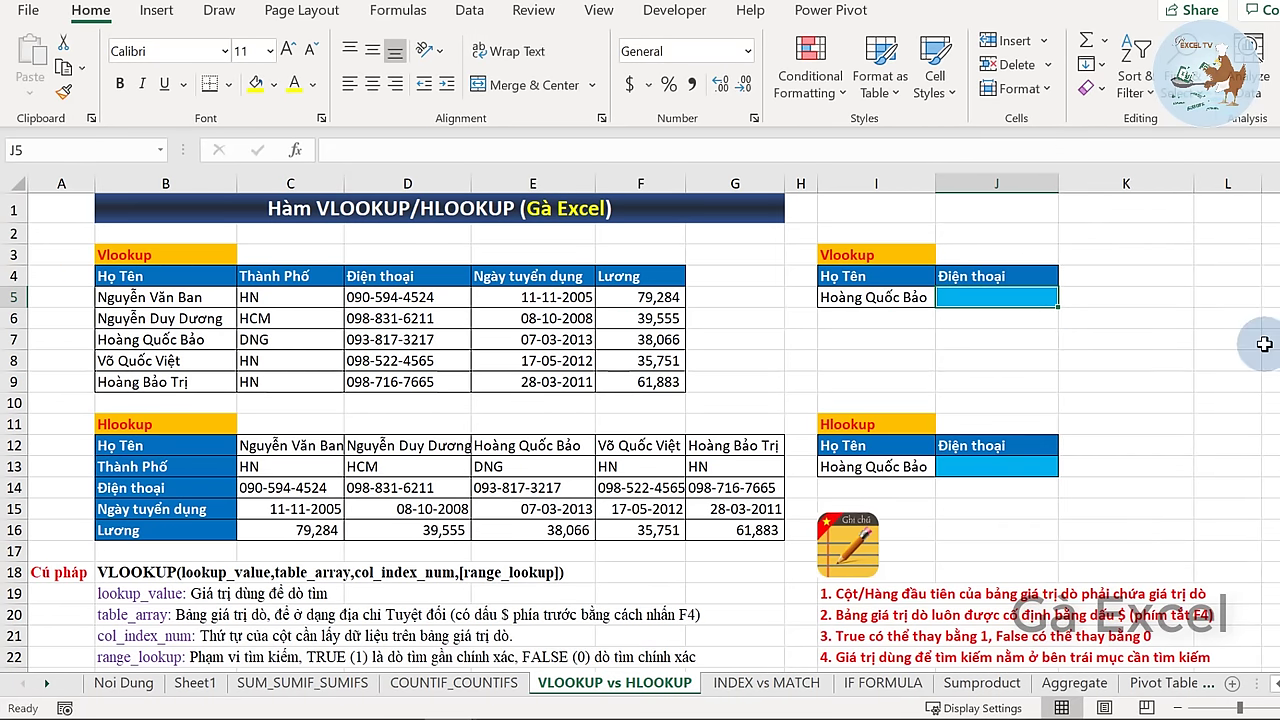
- Start a VLOOKUP in J5 using I5 as the lookup value
{"action": "type", "text": "=vlo"}
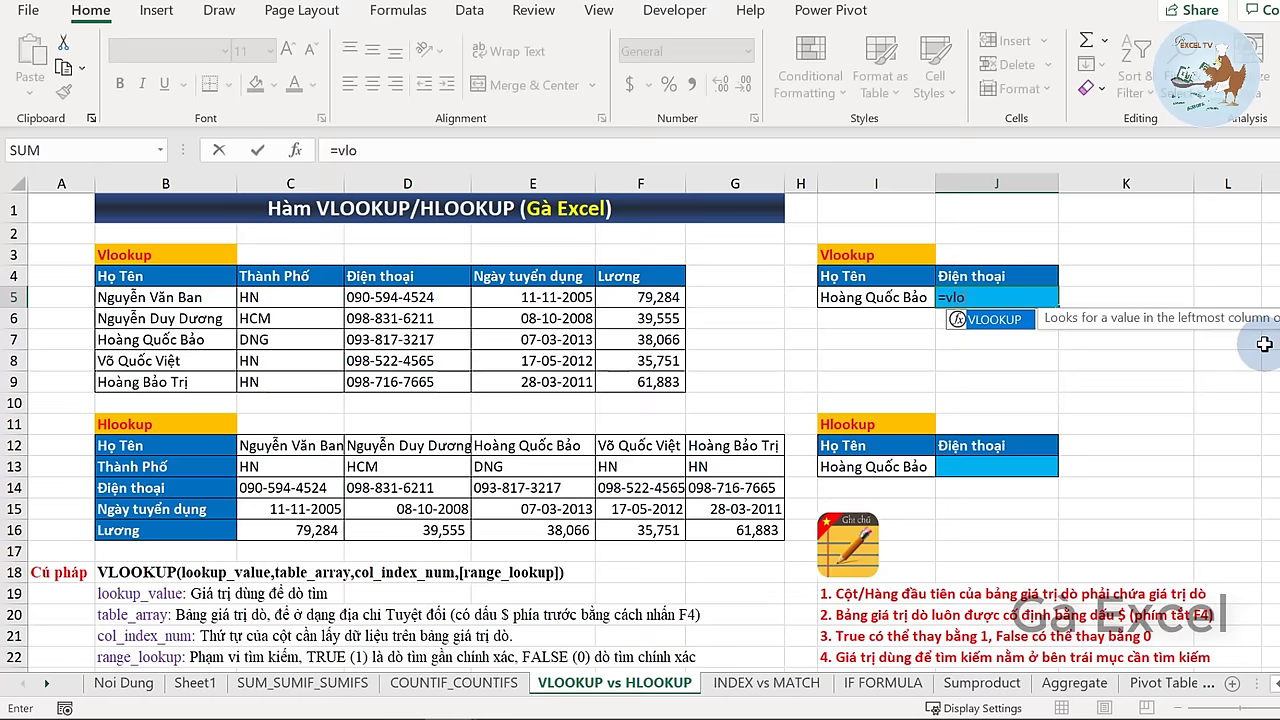
{"action": "key", "text": "Tab"}
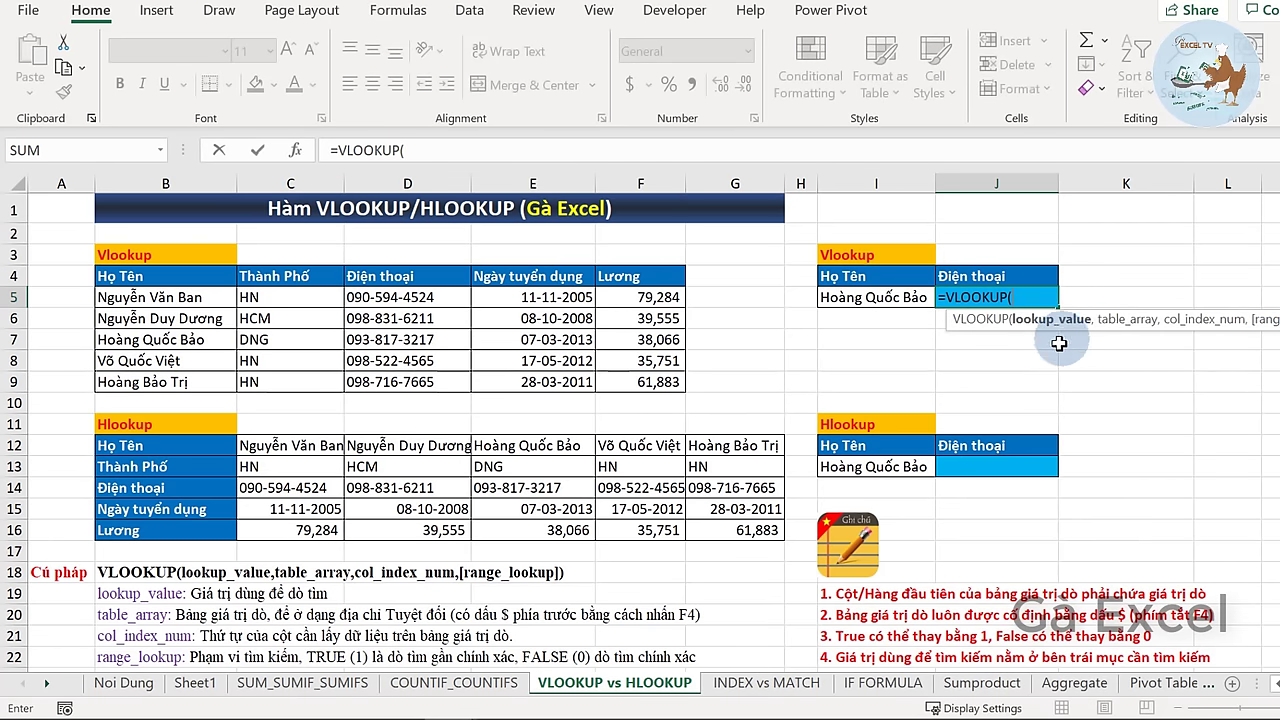
{"action": "left_click", "coordinate": [896, 297]}
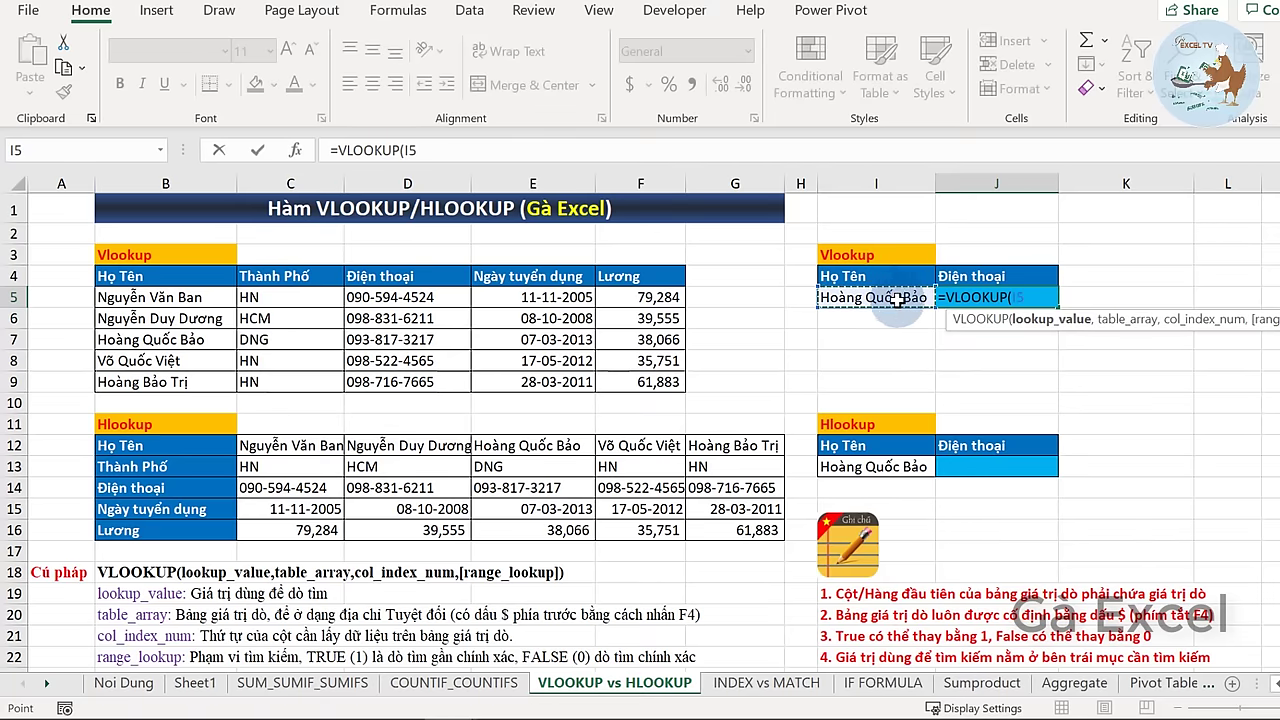
{"action": "type", "text": ","}
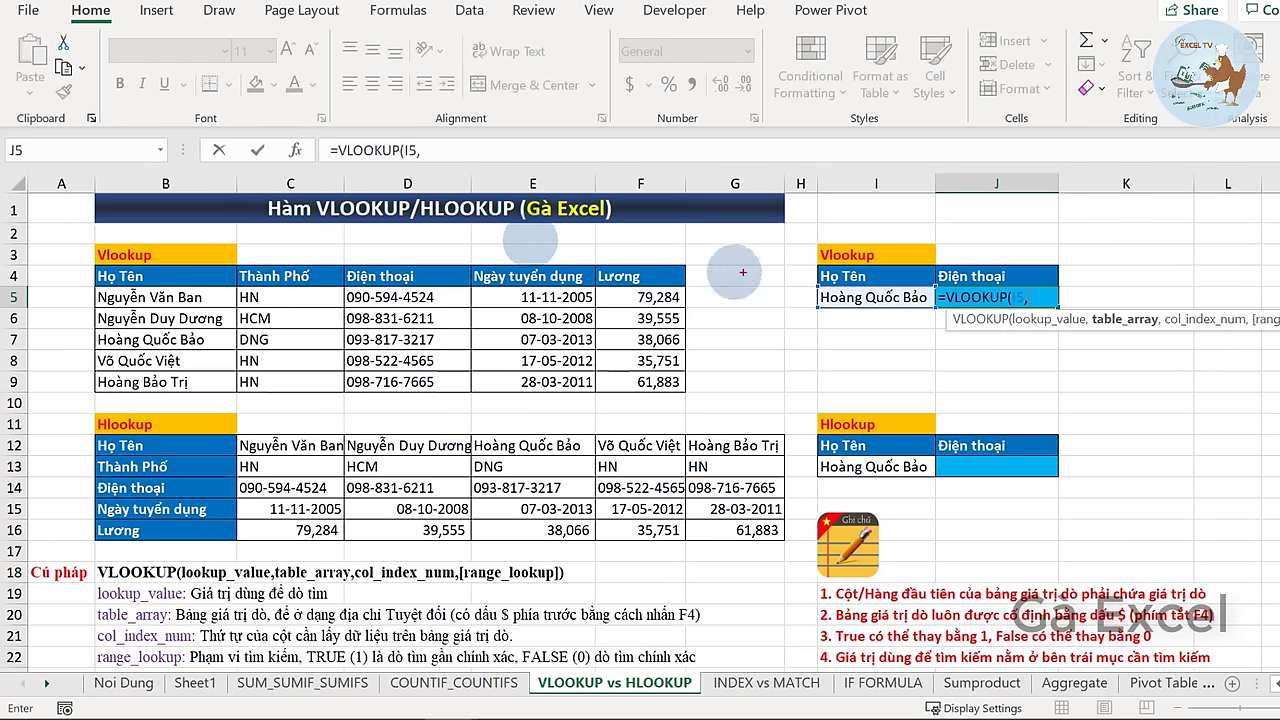
{"action": "left_click_drag", "start_coordinate": [866, 256], "coordinate": [880, 262]}
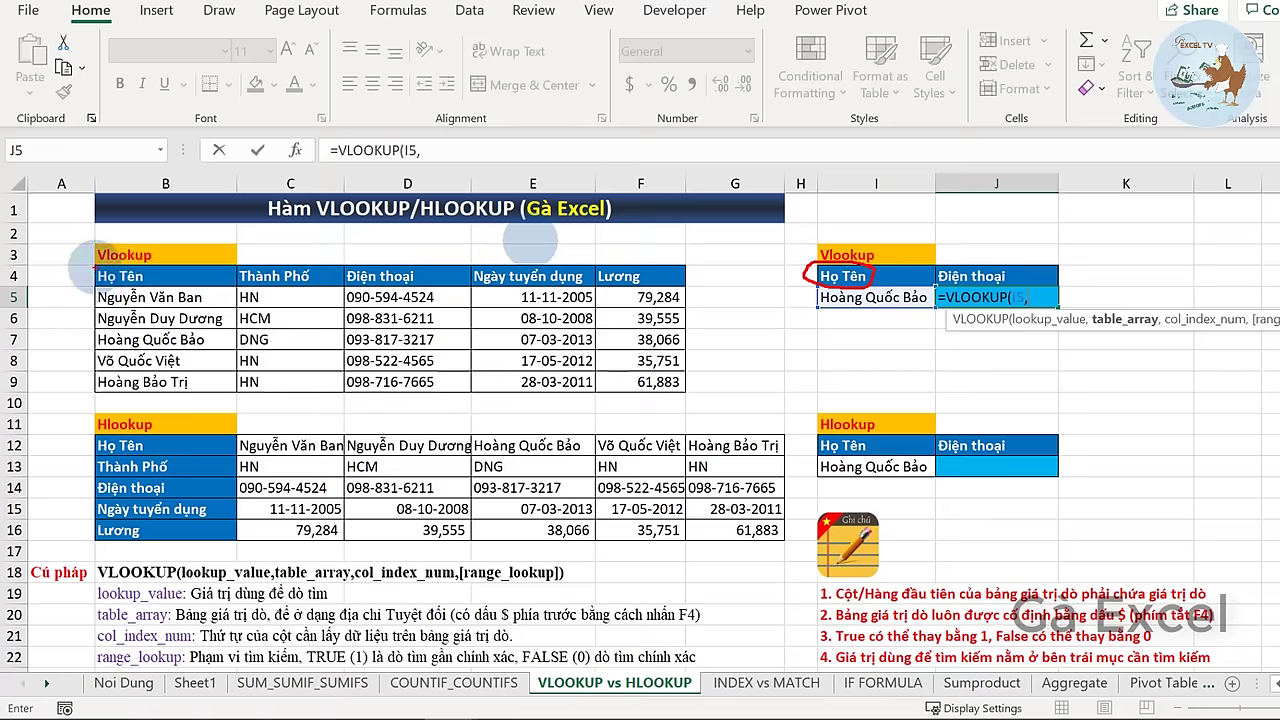
{"action": "left_click_drag", "start_coordinate": [95, 265], "coordinate": [689, 396]}
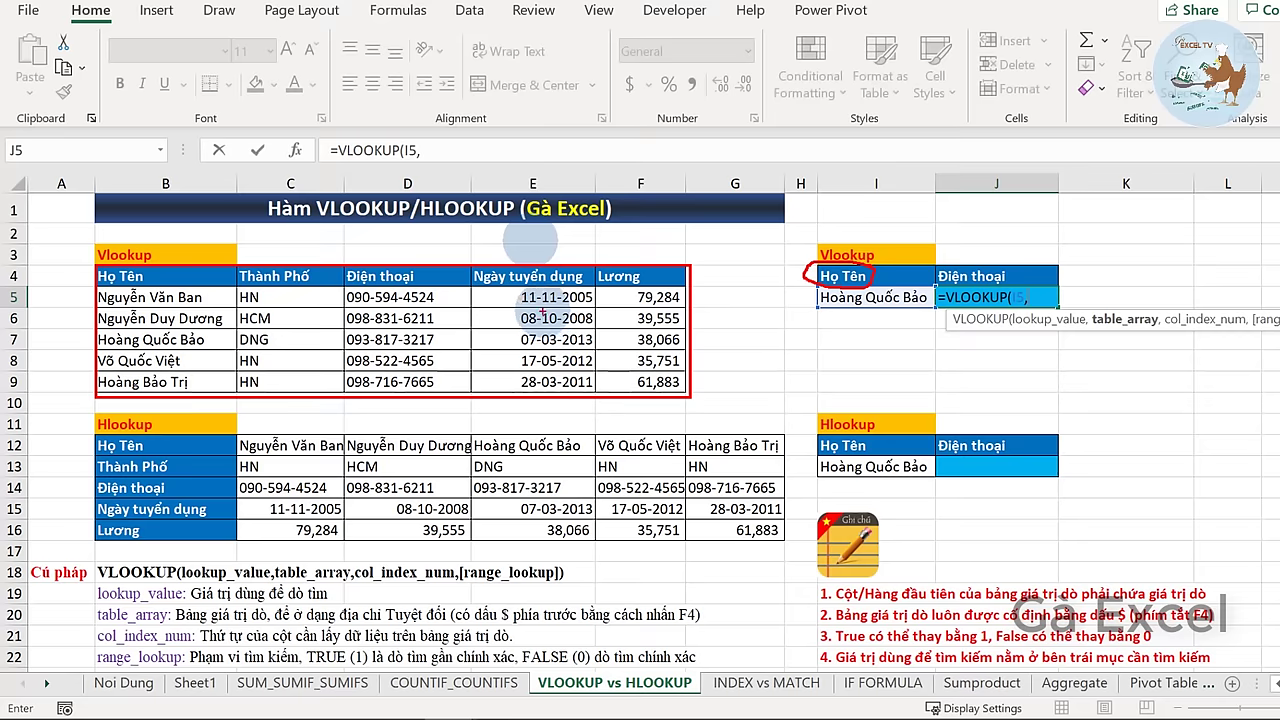
{"action": "mouse_move", "coordinate": [200, 258]}
{"action": "left_mouse_down"}
{"action": "mouse_move", "coordinate": [273, 230]}
{"action": "mouse_move", "coordinate": [340, 260]}
{"action": "mouse_move", "coordinate": [348, 247]}
{"action": "left_mouse_up"}
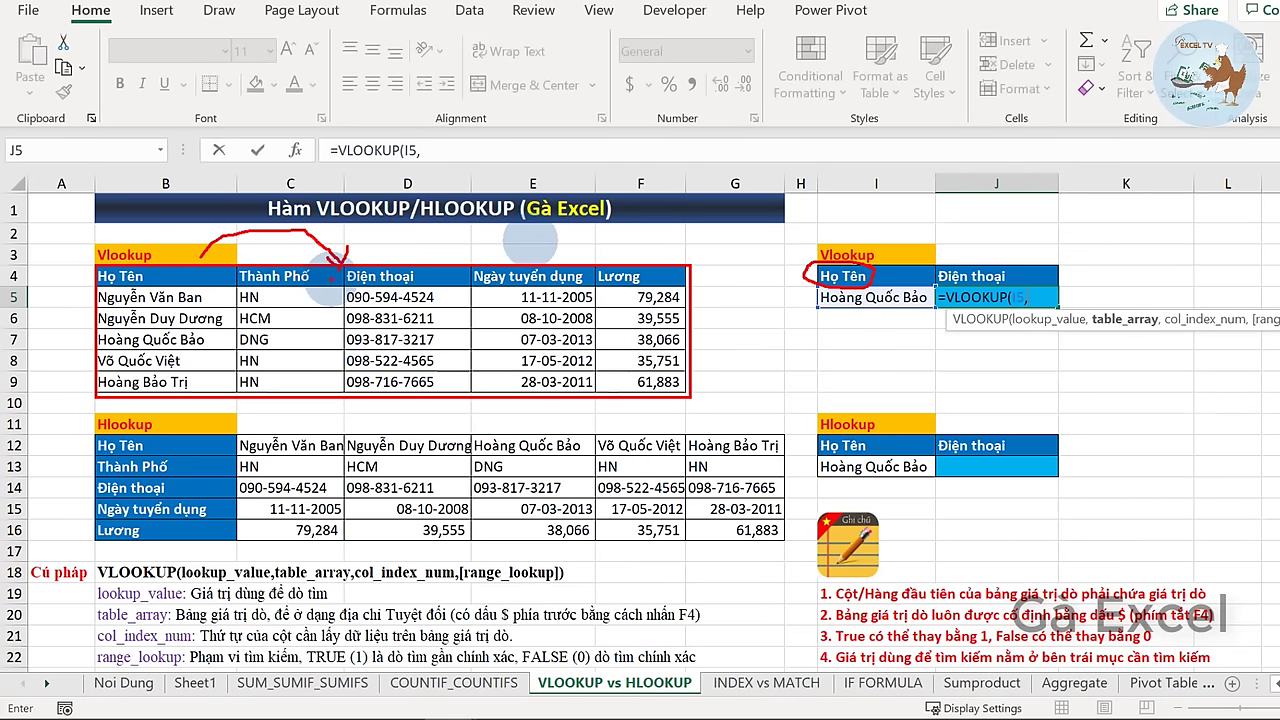
{"action": "key", "text": "Escape"}
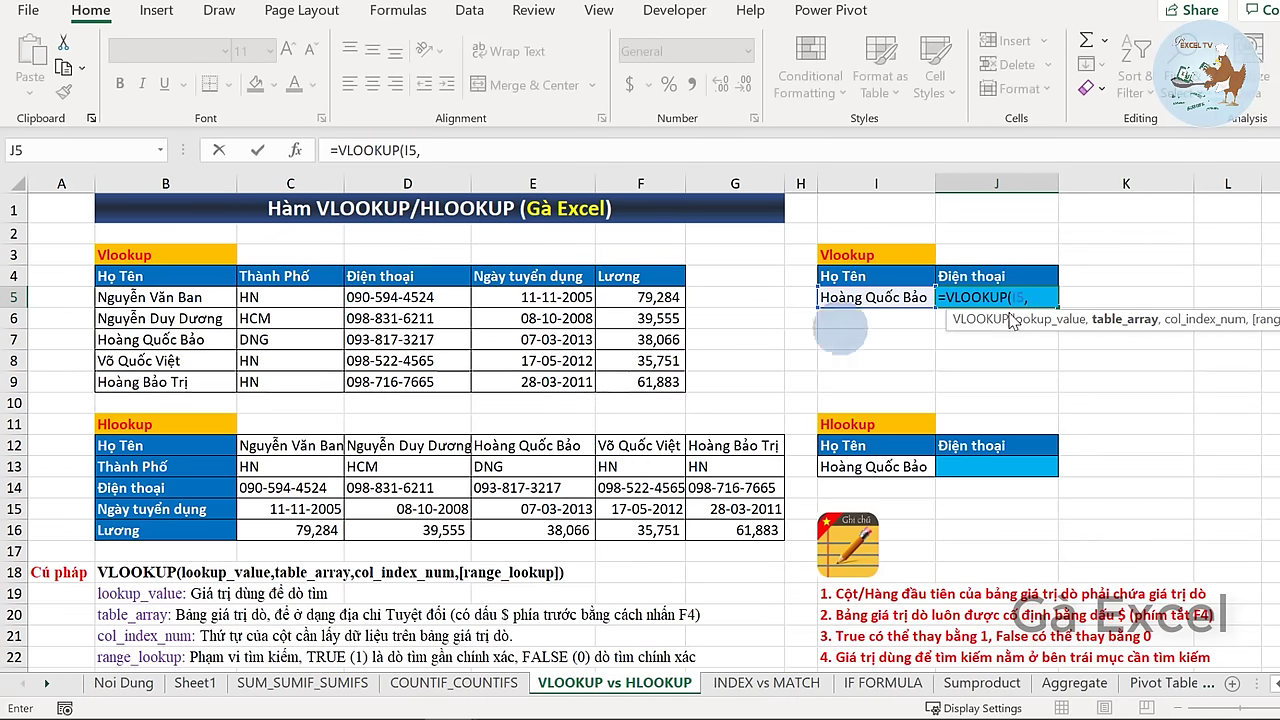
- Complete J5 as =VLOOKUP(I5,B4:F9,3,0), returning the phone column
{"action": "left_click_drag", "start_coordinate": [165, 284], "coordinate": [659, 382]}
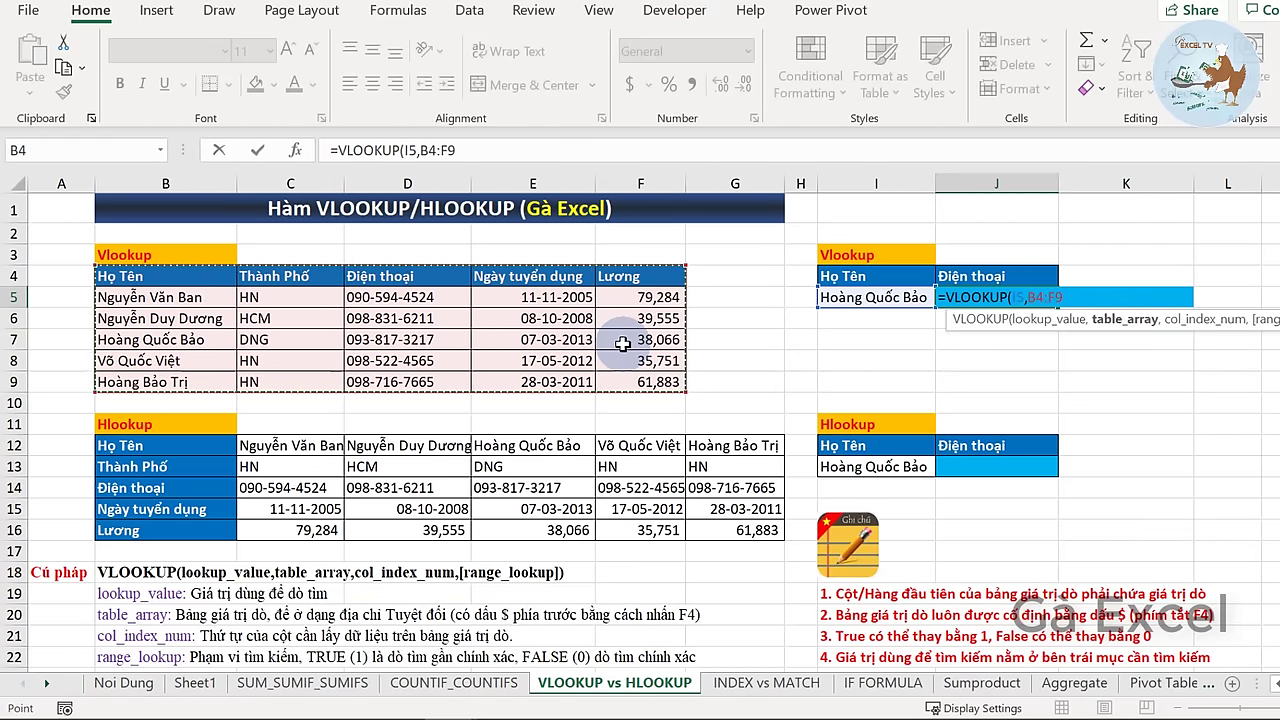
{"action": "type", "text": ","}
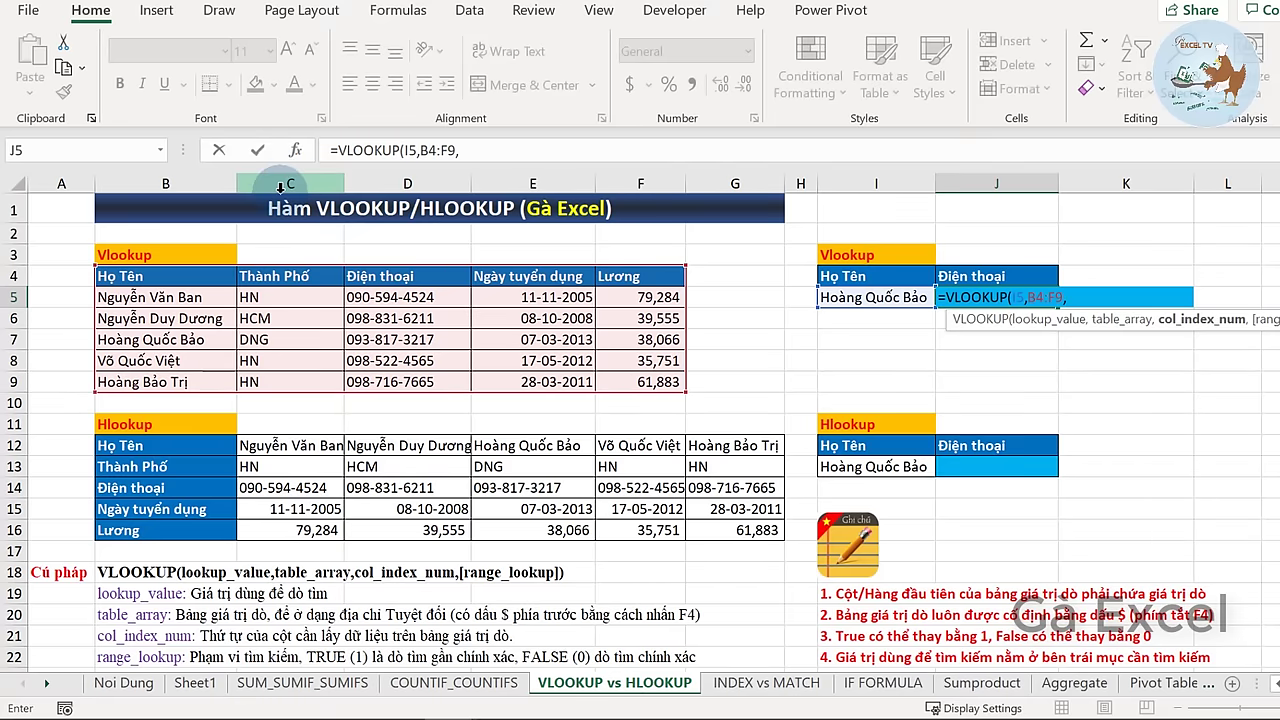
{"action": "mouse_move", "coordinate": [1028, 255]}
{"action": "left_mouse_down"}
{"action": "mouse_move", "coordinate": [945, 252]}
{"action": "mouse_move", "coordinate": [930, 290]}
{"action": "mouse_move", "coordinate": [1035, 258]}
{"action": "mouse_move", "coordinate": [1033, 271]}
{"action": "left_mouse_up"}
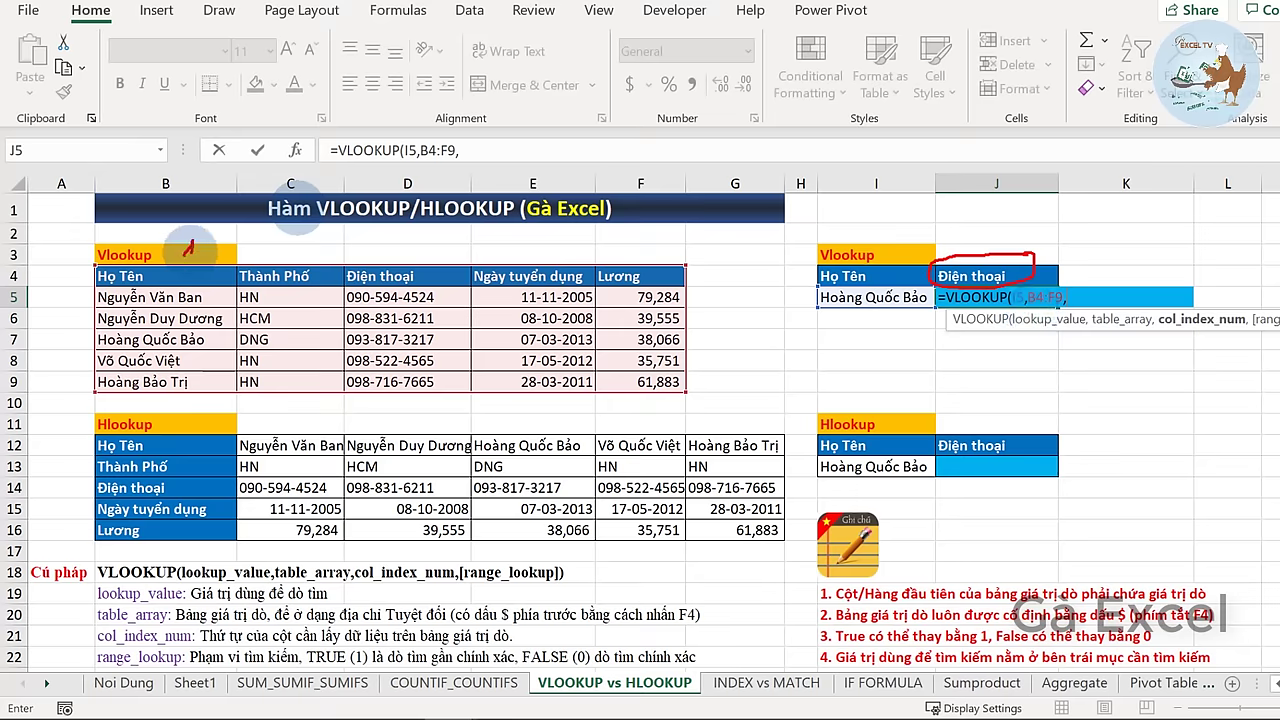
{"action": "left_click_drag", "start_coordinate": [184, 259], "coordinate": [300, 258]}
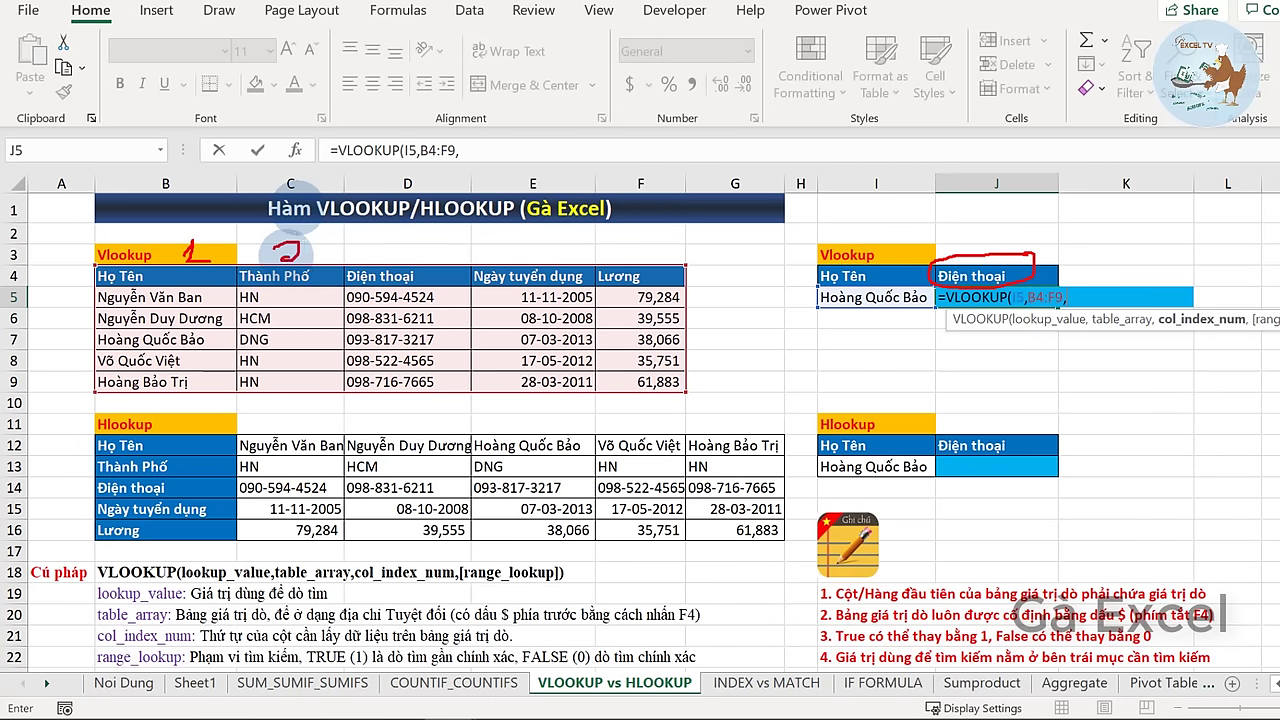
{"action": "left_click_drag", "start_coordinate": [382, 239], "coordinate": [386, 262]}
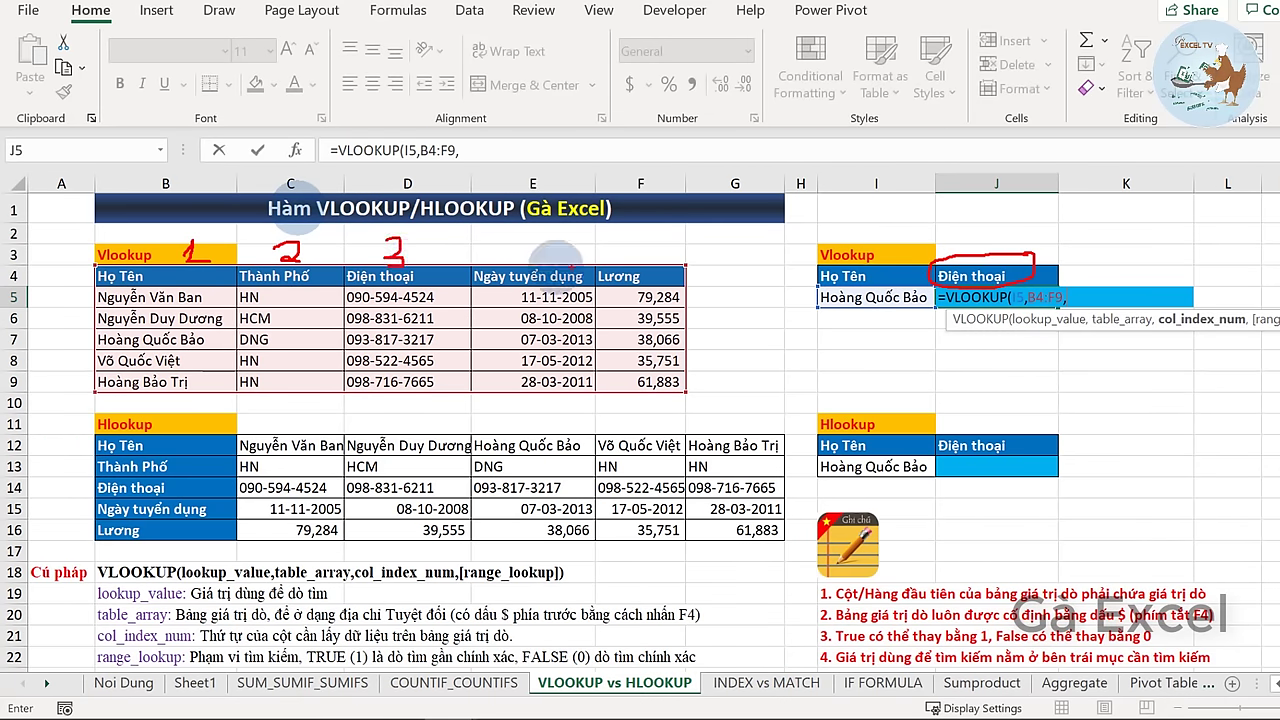
{"action": "key", "text": "Escape"}
{"action": "type", "text": "3"}
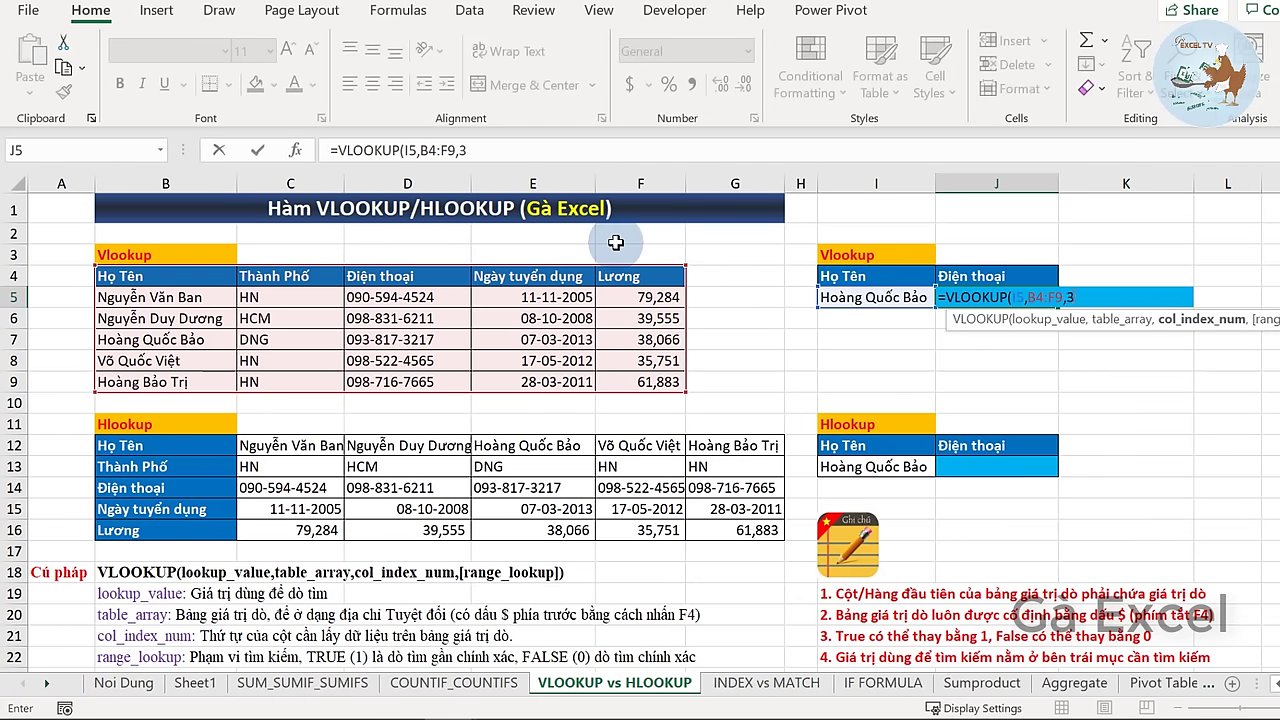
{"action": "type", "text": ",0"}
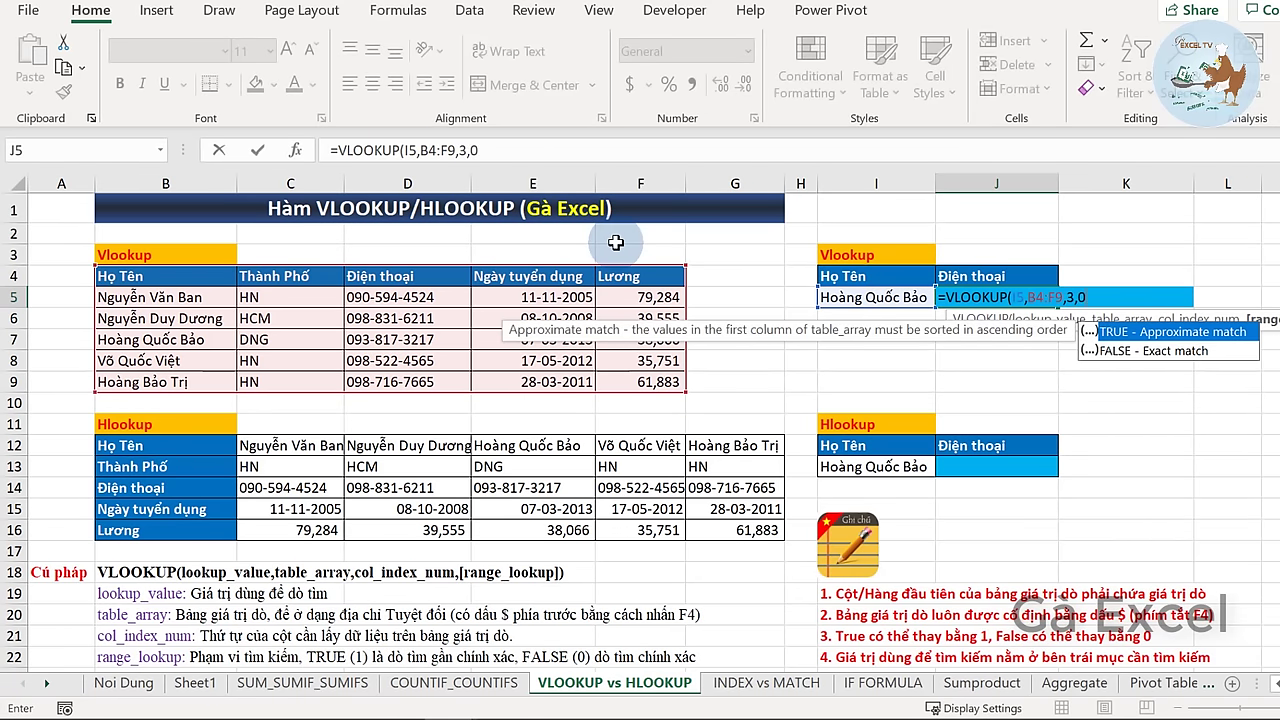
{"action": "key", "text": "Return"}
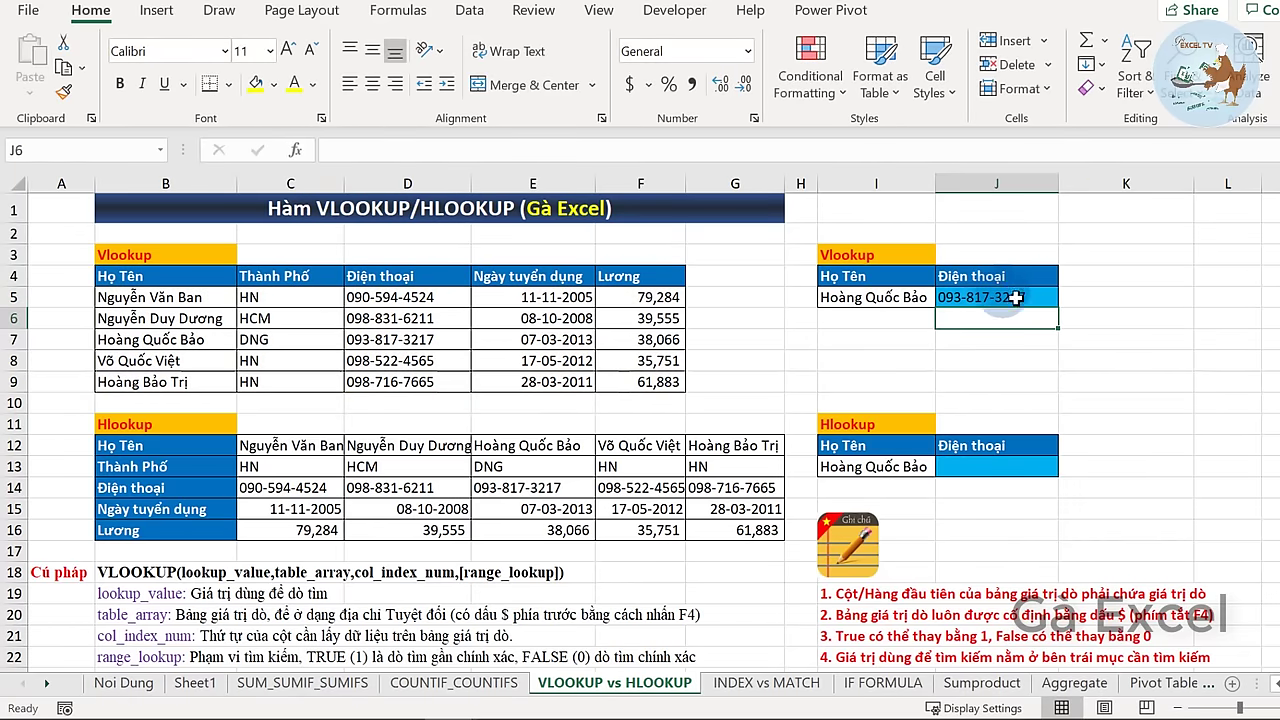
{"action": "left_click", "coordinate": [1013, 305]}
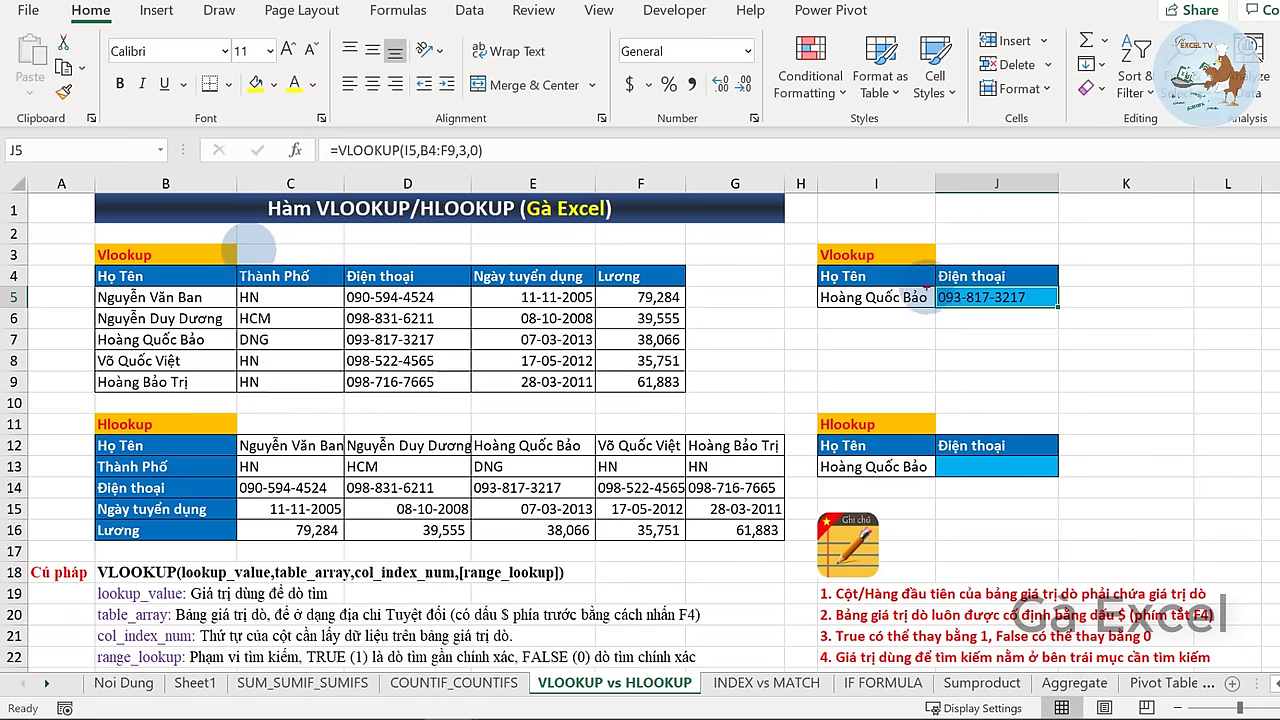
{"action": "mouse_move", "coordinate": [928, 287]}
{"action": "left_mouse_down"}
{"action": "mouse_move", "coordinate": [812, 294]}
{"action": "mouse_move", "coordinate": [925, 316]}
{"action": "left_mouse_up"}
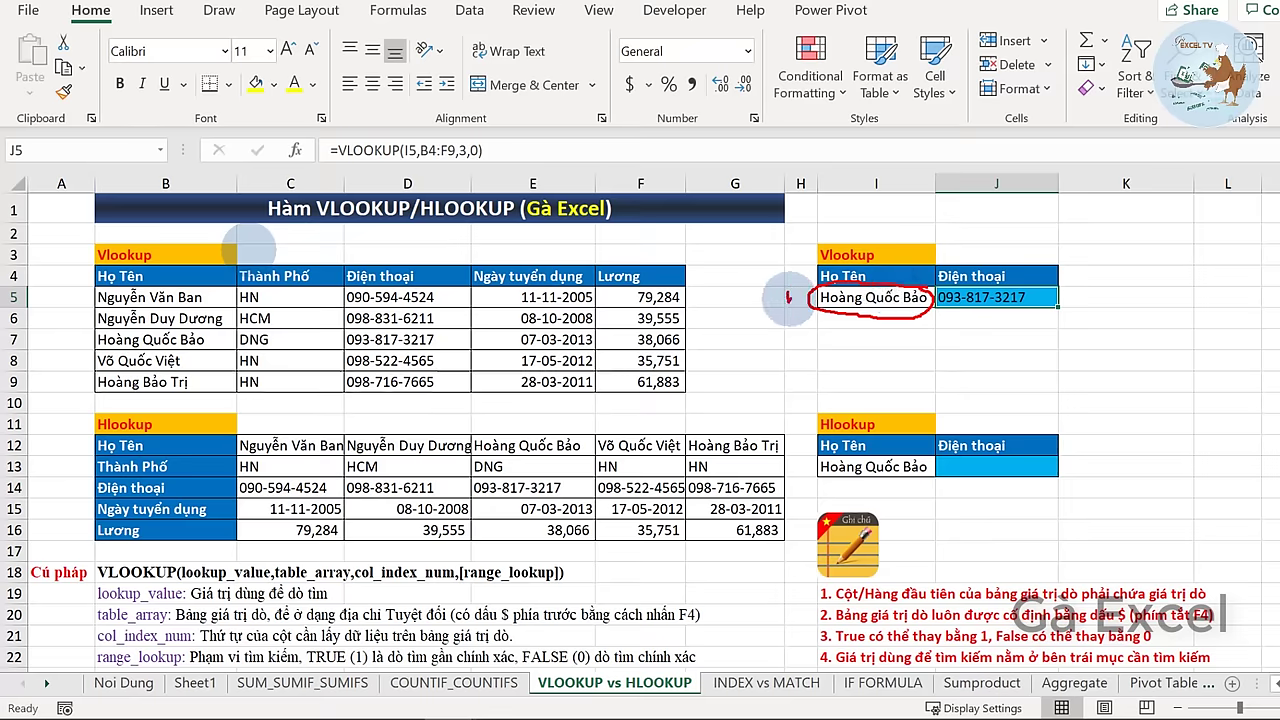
{"action": "left_click_drag", "start_coordinate": [788, 297], "coordinate": [800, 286]}
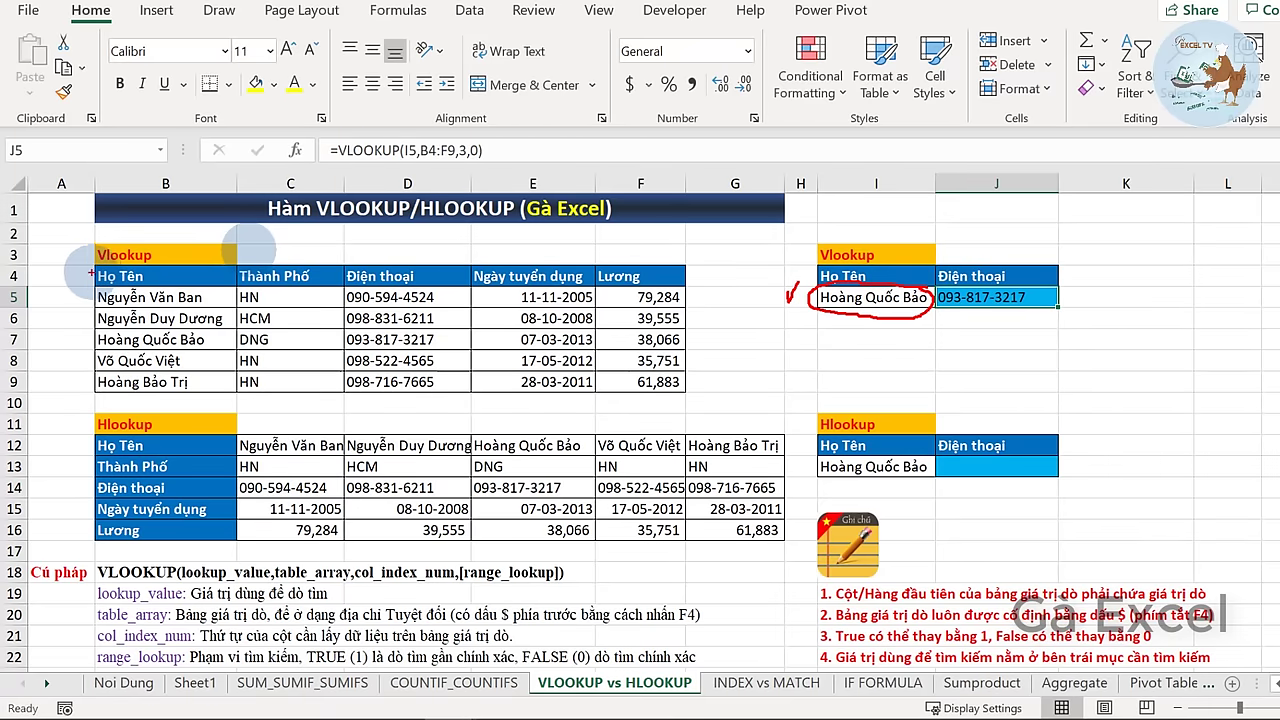
{"action": "left_click_drag", "start_coordinate": [87, 264], "coordinate": [692, 398]}
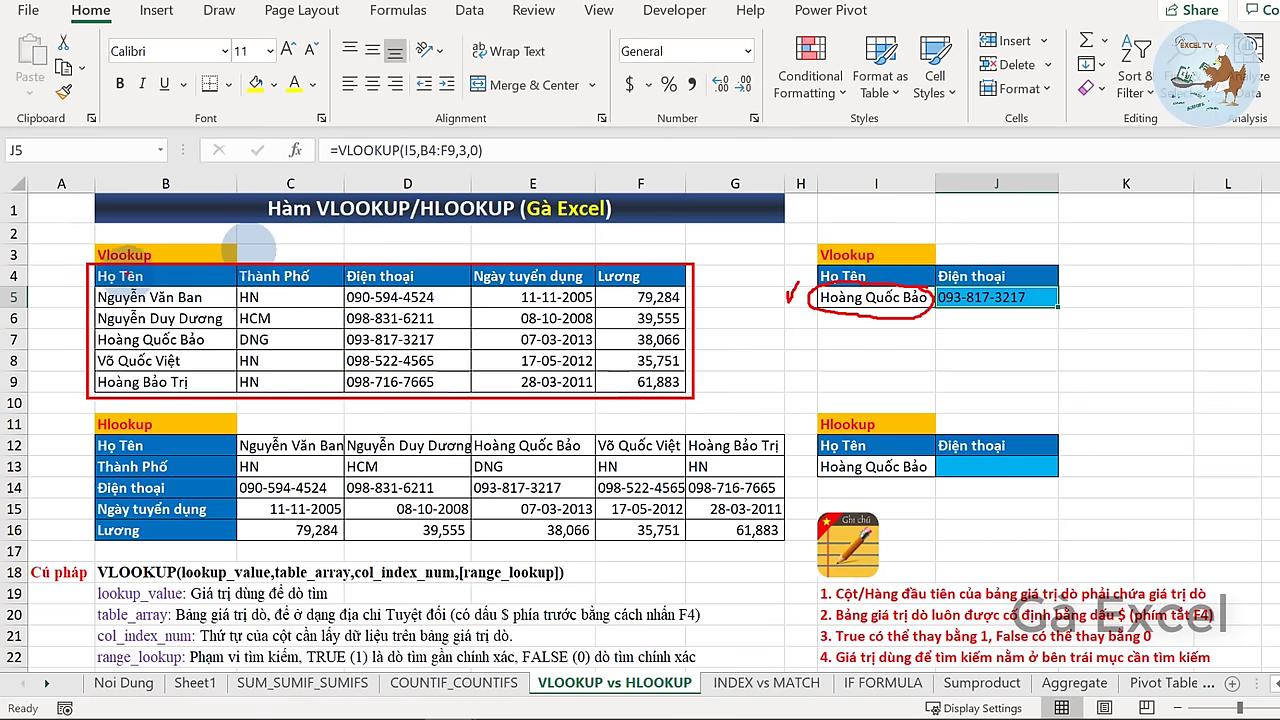
{"action": "mouse_move", "coordinate": [176, 249]}
{"action": "left_mouse_down"}
{"action": "mouse_move", "coordinate": [233, 352]}
{"action": "mouse_move", "coordinate": [148, 245]}
{"action": "left_mouse_up"}
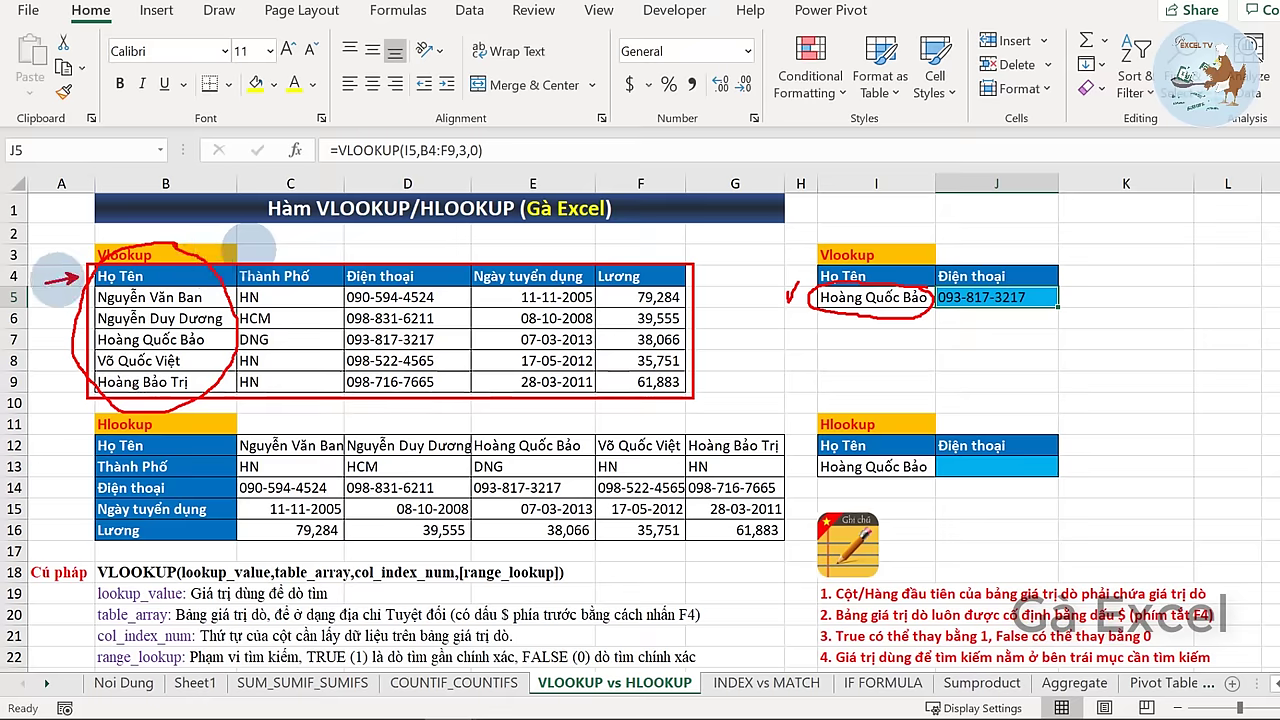
{"action": "left_click_drag", "start_coordinate": [76, 276], "coordinate": [22, 284]}
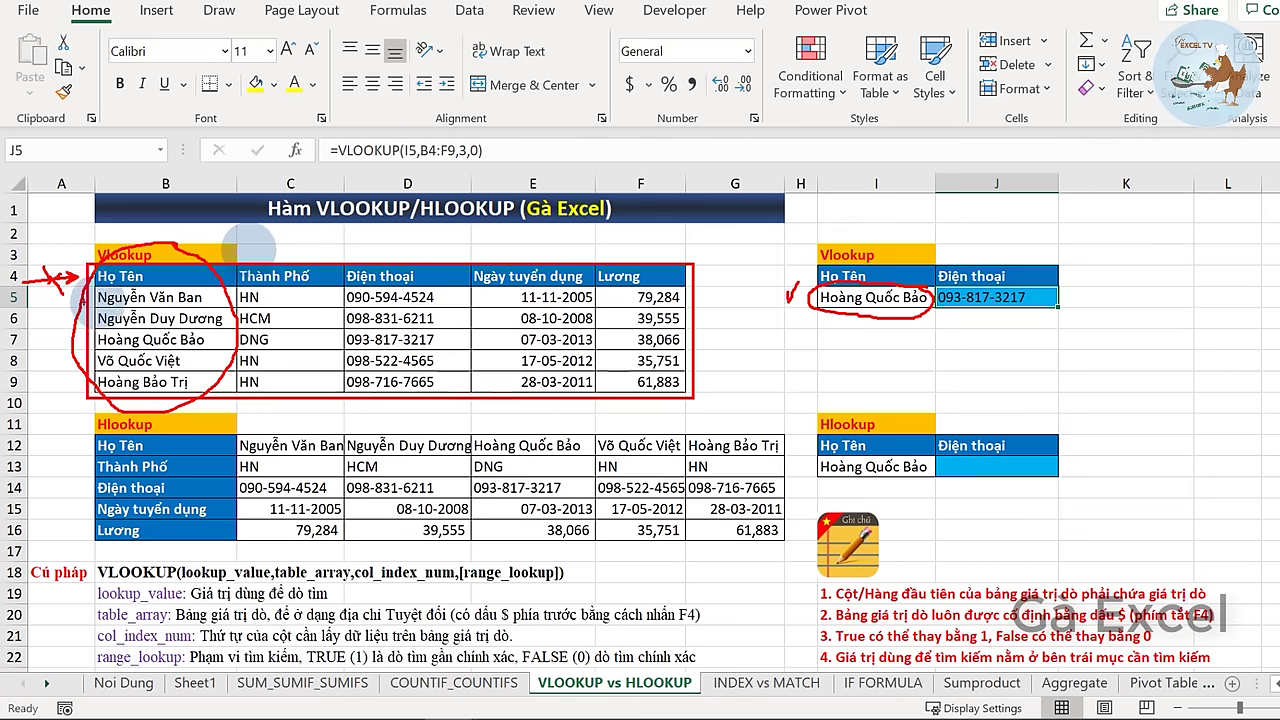
{"action": "left_click_drag", "start_coordinate": [75, 302], "coordinate": [28, 304]}
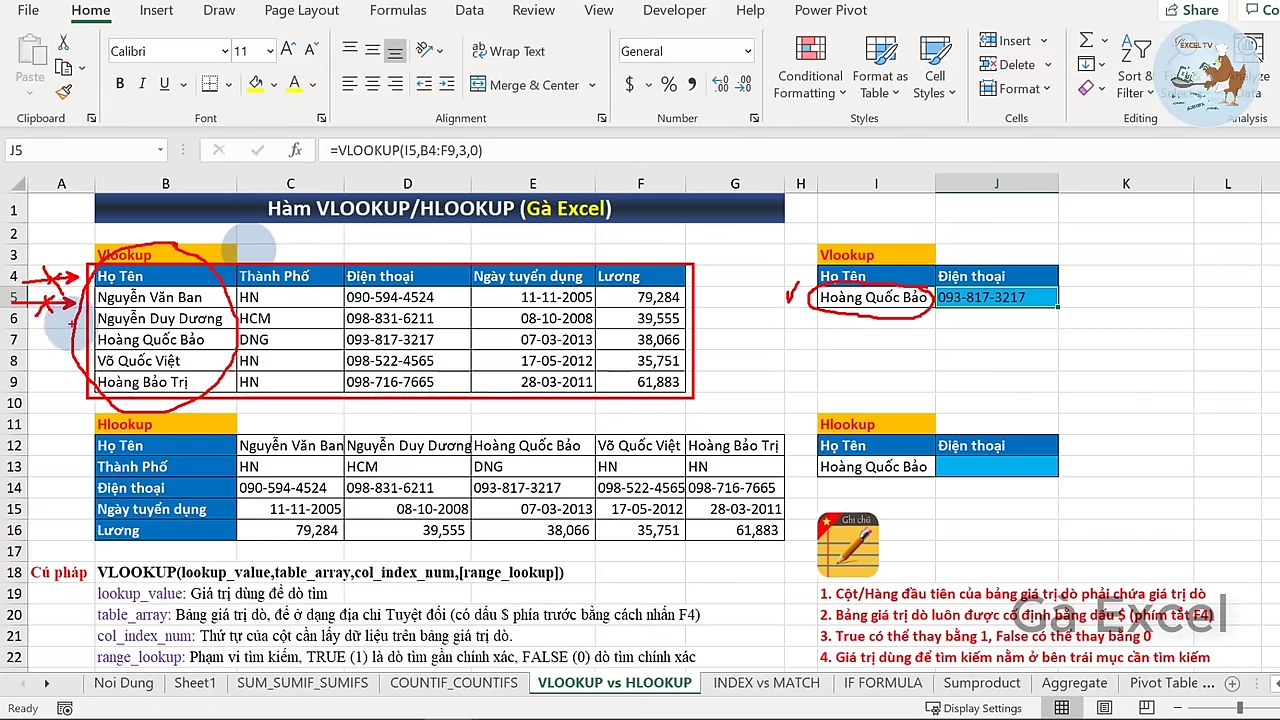
{"action": "left_click_drag", "start_coordinate": [72, 323], "coordinate": [26, 334]}
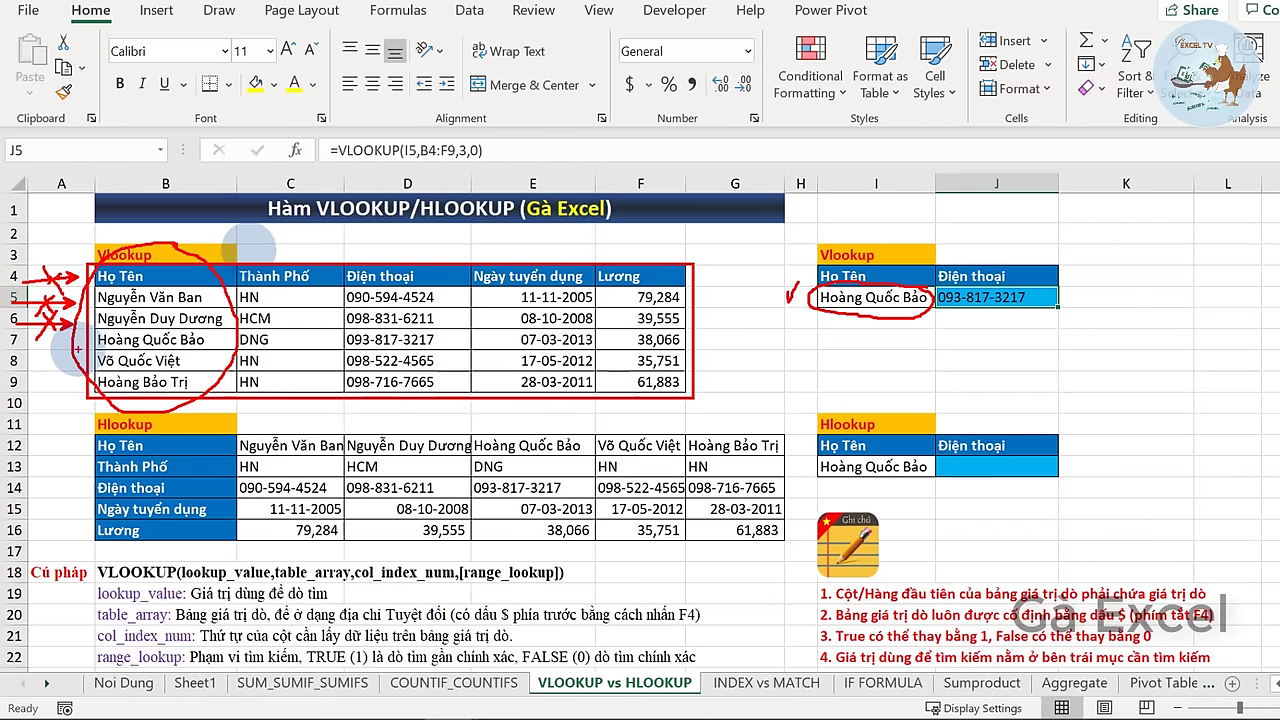
{"action": "left_click_drag", "start_coordinate": [75, 341], "coordinate": [80, 345]}
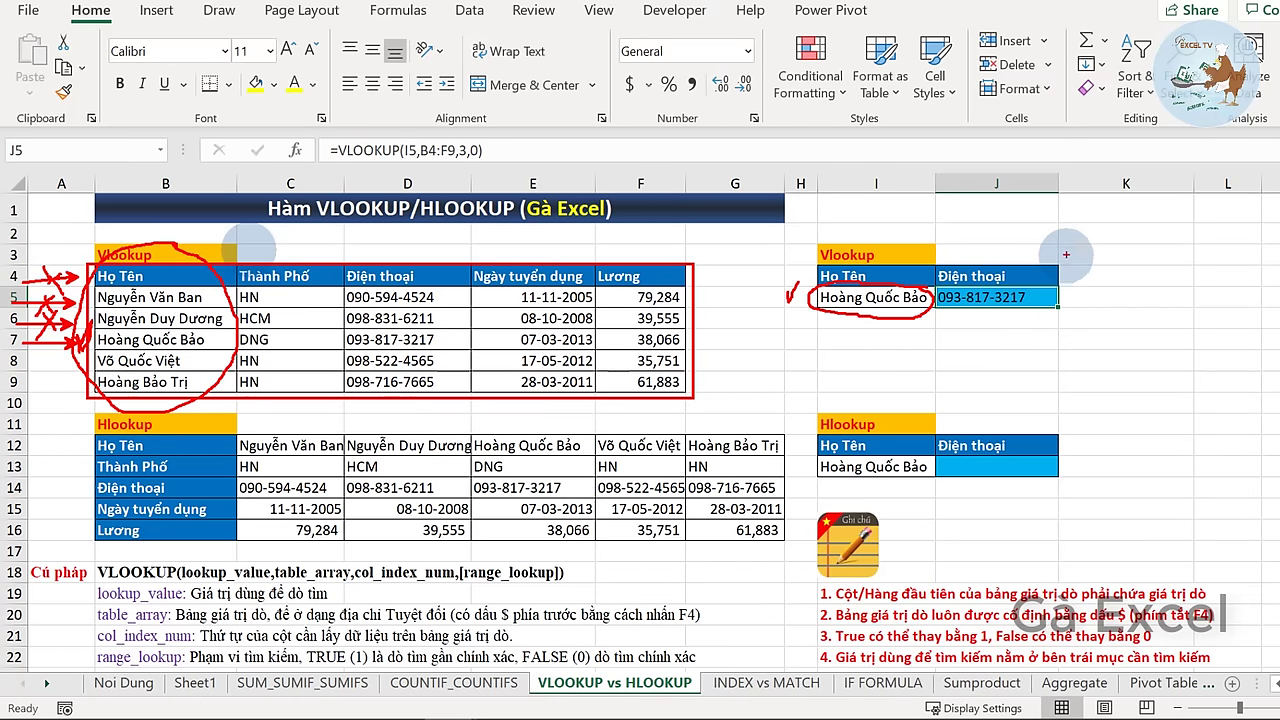
{"action": "left_click_drag", "start_coordinate": [1051, 224], "coordinate": [1066, 234]}
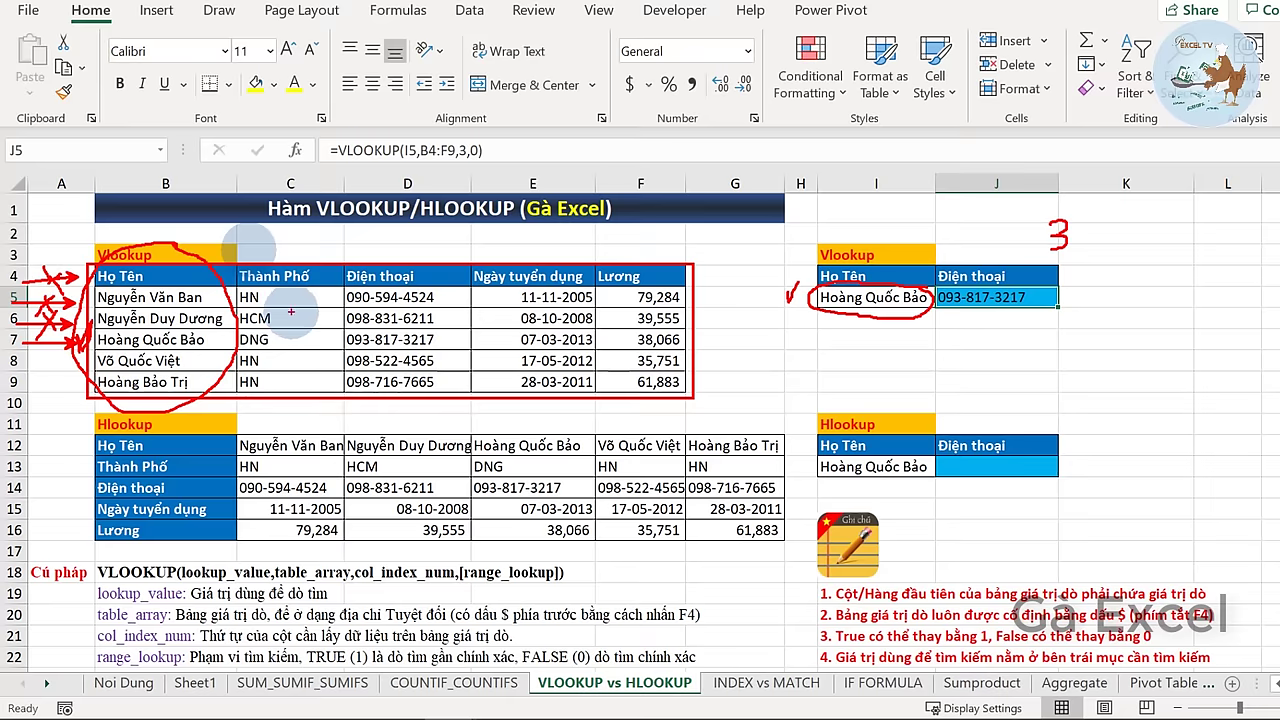
{"action": "mouse_move", "coordinate": [200, 346]}
{"action": "left_mouse_down"}
{"action": "mouse_move", "coordinate": [216, 328]}
{"action": "mouse_move", "coordinate": [301, 351]}
{"action": "left_mouse_up"}
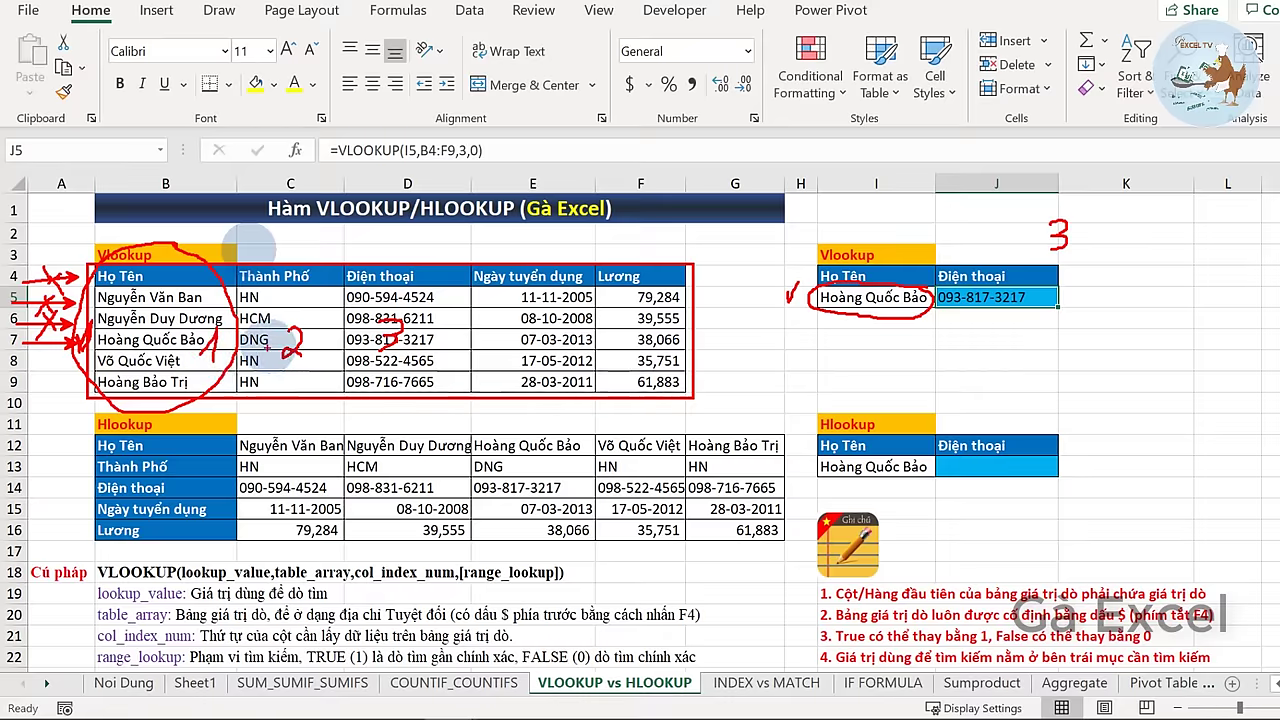
{"action": "mouse_move", "coordinate": [452, 327]}
{"action": "left_mouse_down"}
{"action": "mouse_move", "coordinate": [336, 329]}
{"action": "mouse_move", "coordinate": [357, 351]}
{"action": "mouse_move", "coordinate": [448, 343]}
{"action": "left_mouse_up"}
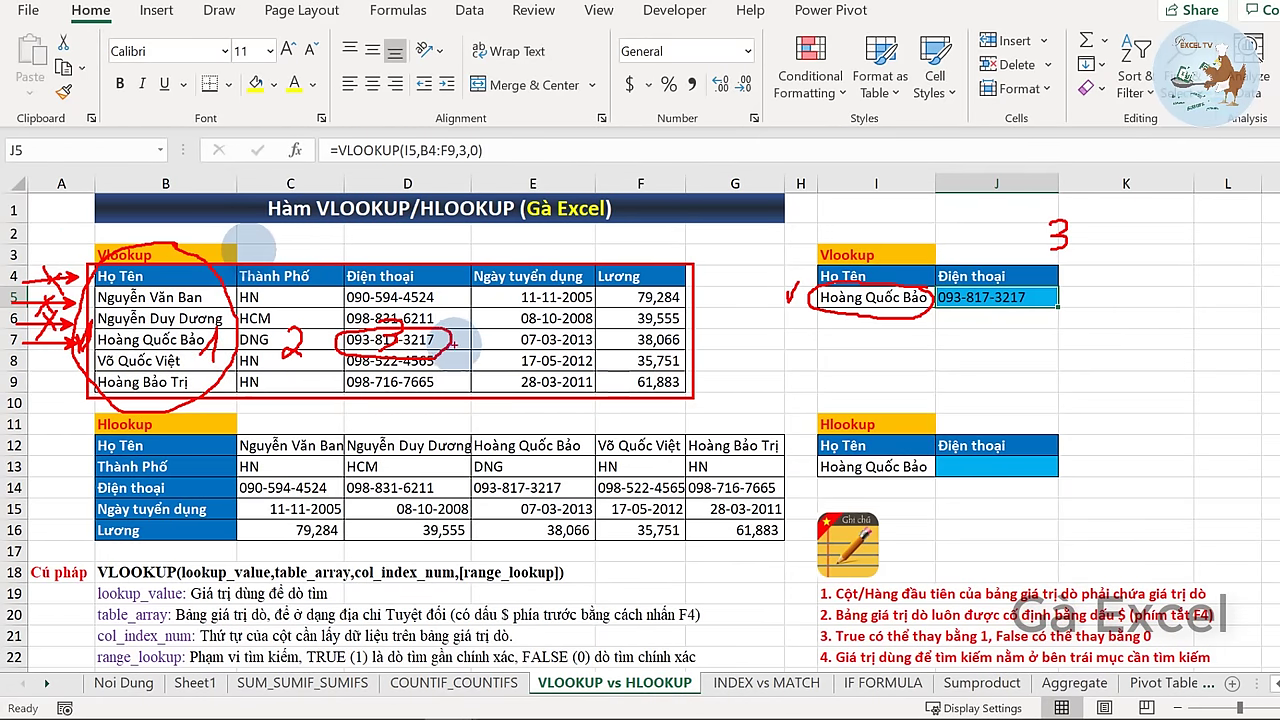
{"action": "left_click_drag", "start_coordinate": [925, 300], "coordinate": [470, 347]}
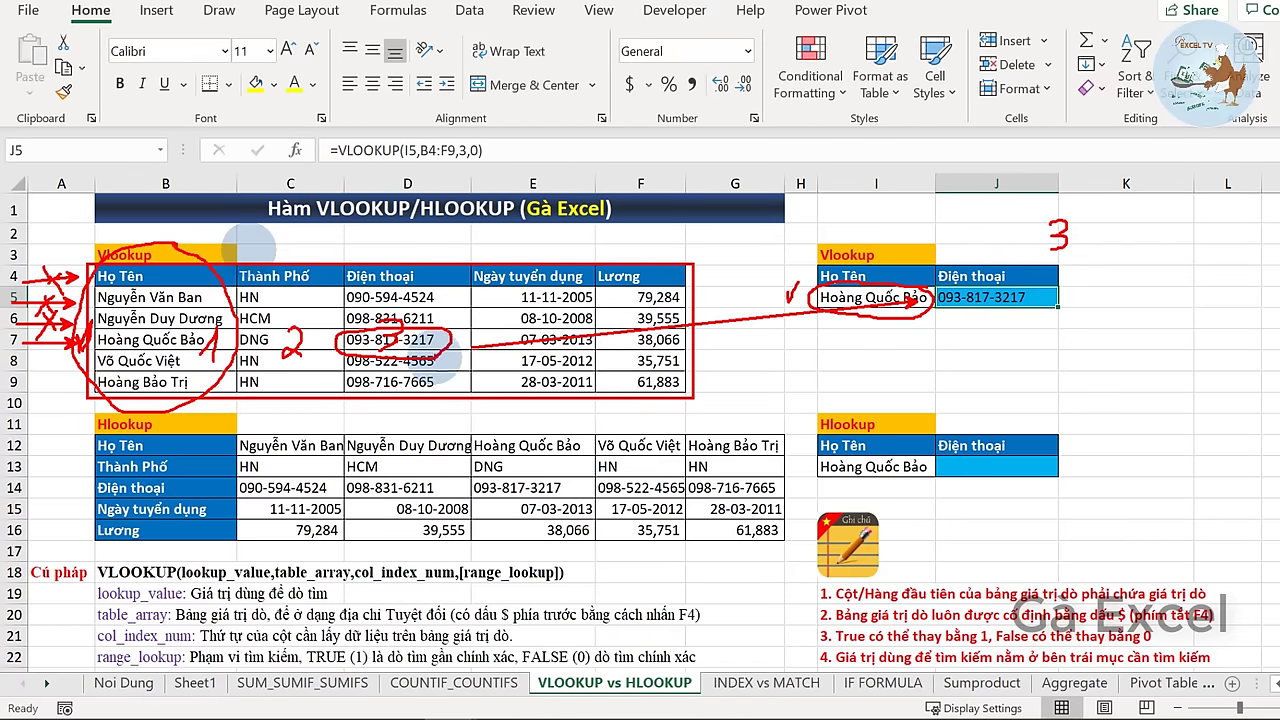
- Give I5 List data validation with source =$B$5:$B$9
{"action": "key", "text": "Escape"}
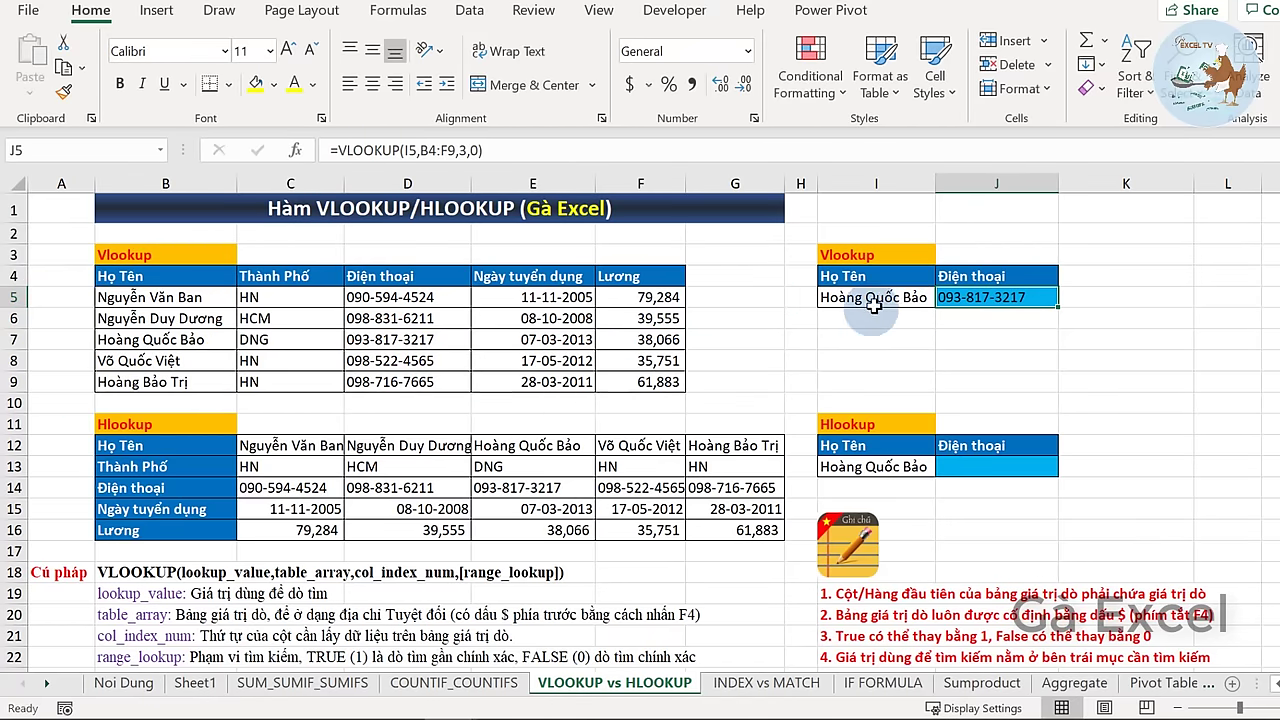
{"action": "left_click", "coordinate": [876, 303]}
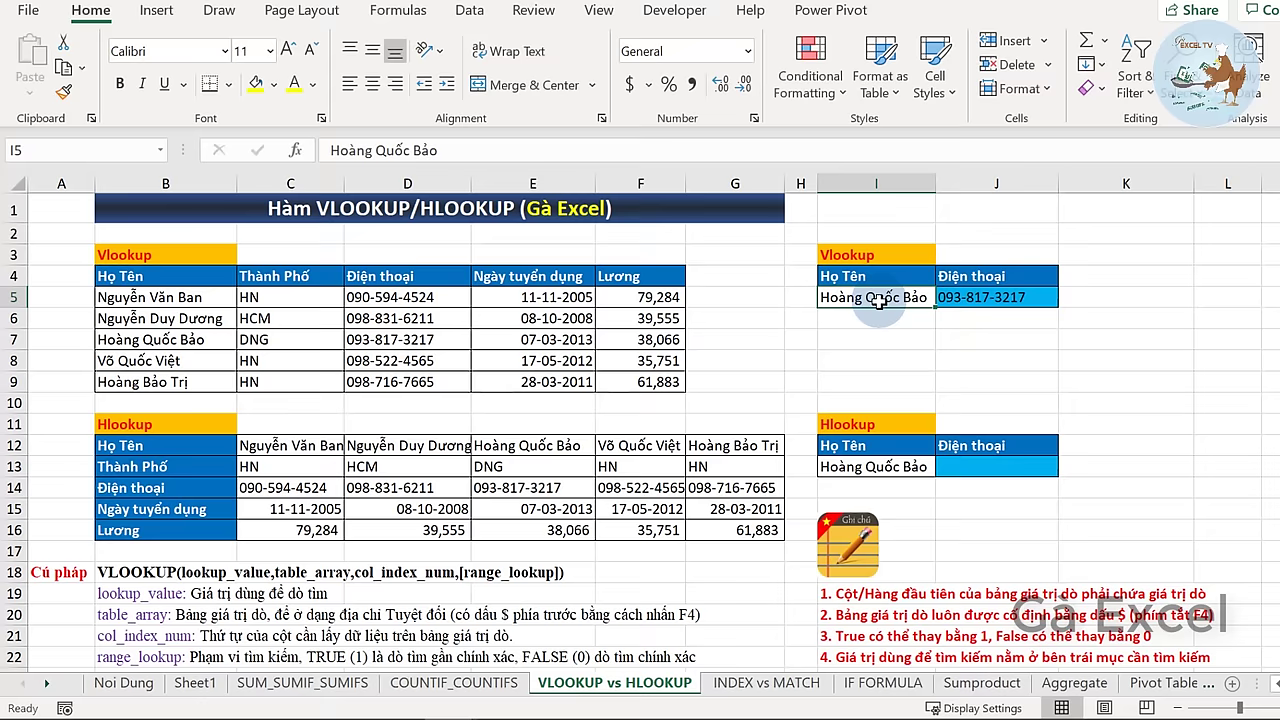
{"action": "left_click", "coordinate": [469, 10]}
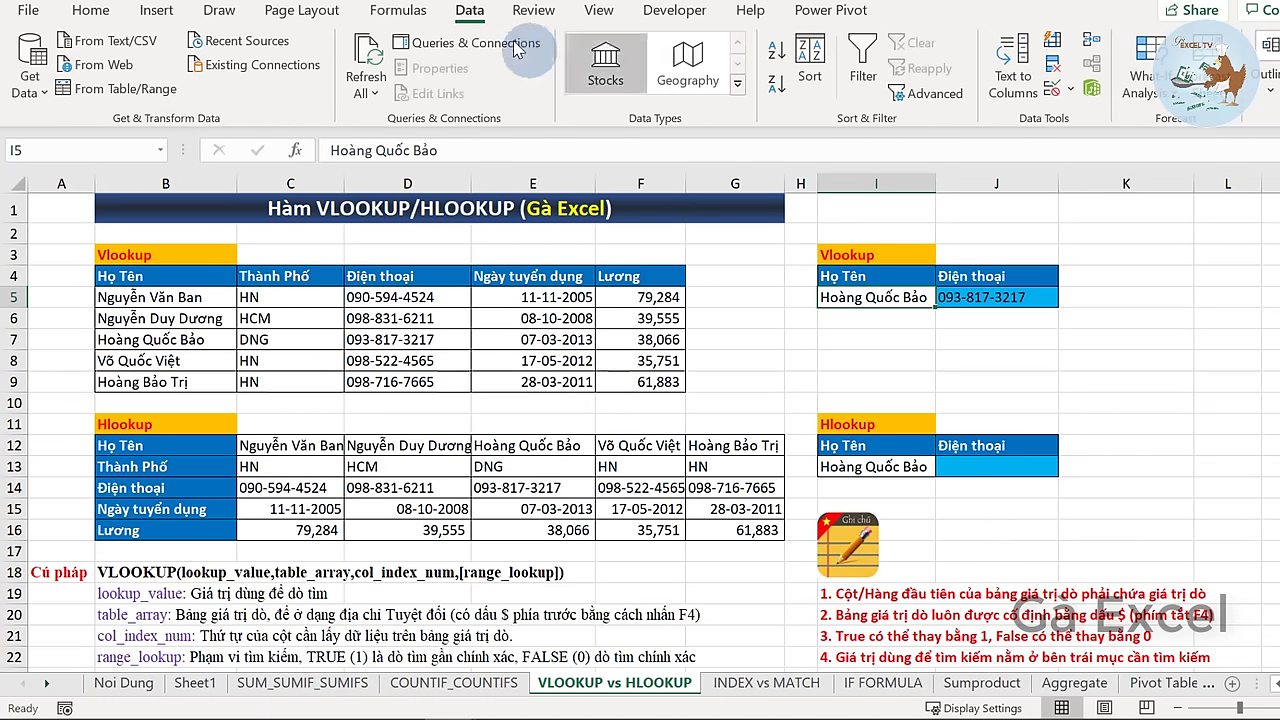
{"action": "left_click", "coordinate": [1055, 90]}
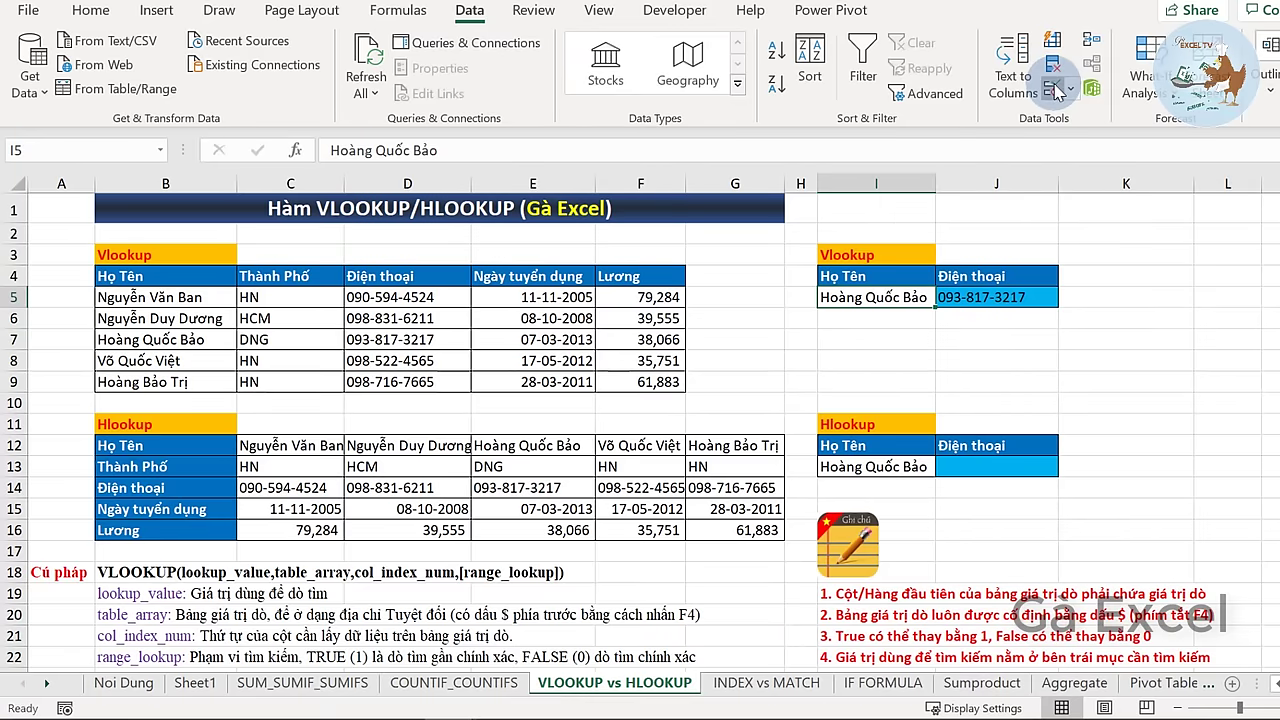
{"action": "left_click", "coordinate": [401, 478]}
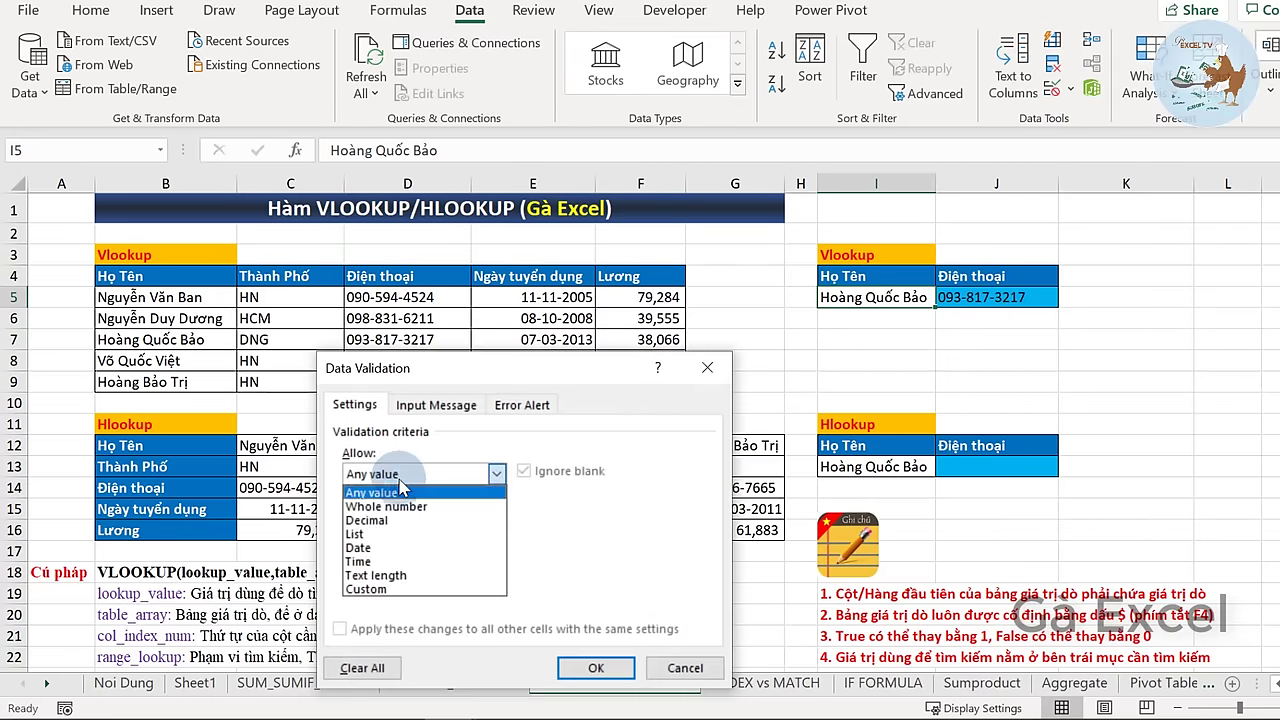
{"action": "left_click", "coordinate": [362, 534]}
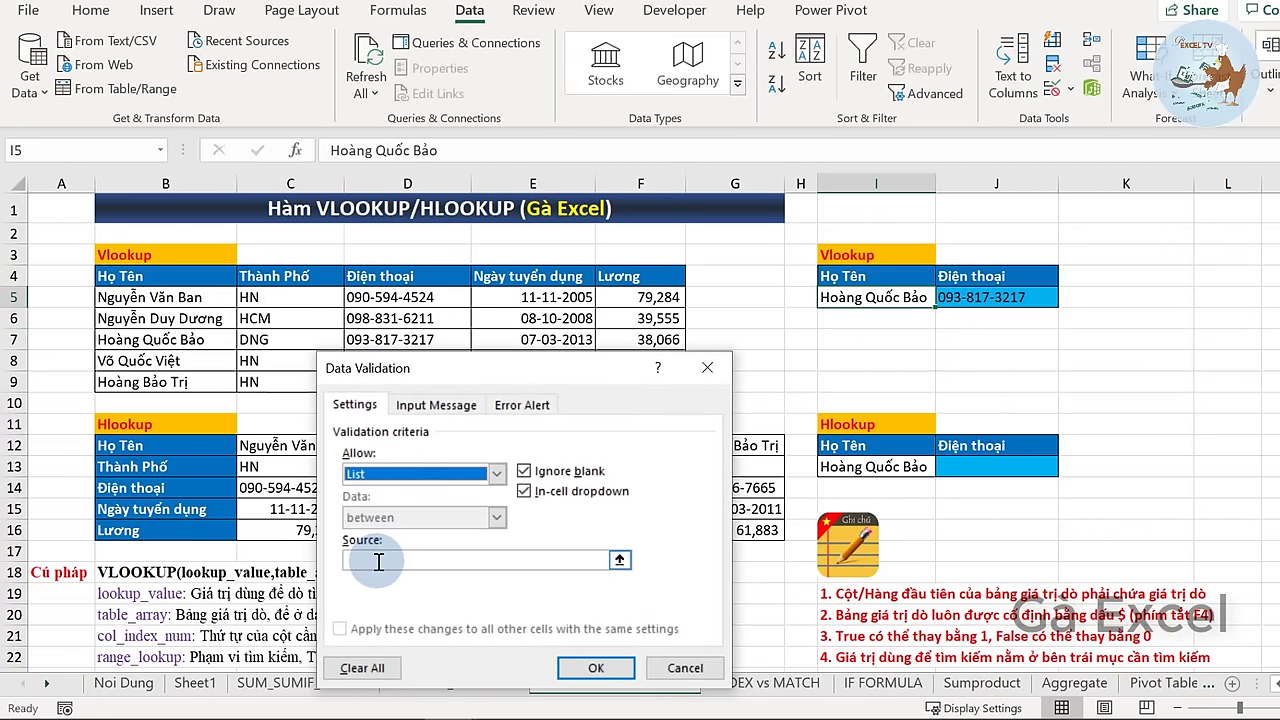
{"action": "left_click", "coordinate": [379, 562]}
{"action": "left_click_drag", "start_coordinate": [172, 298], "coordinate": [163, 394]}
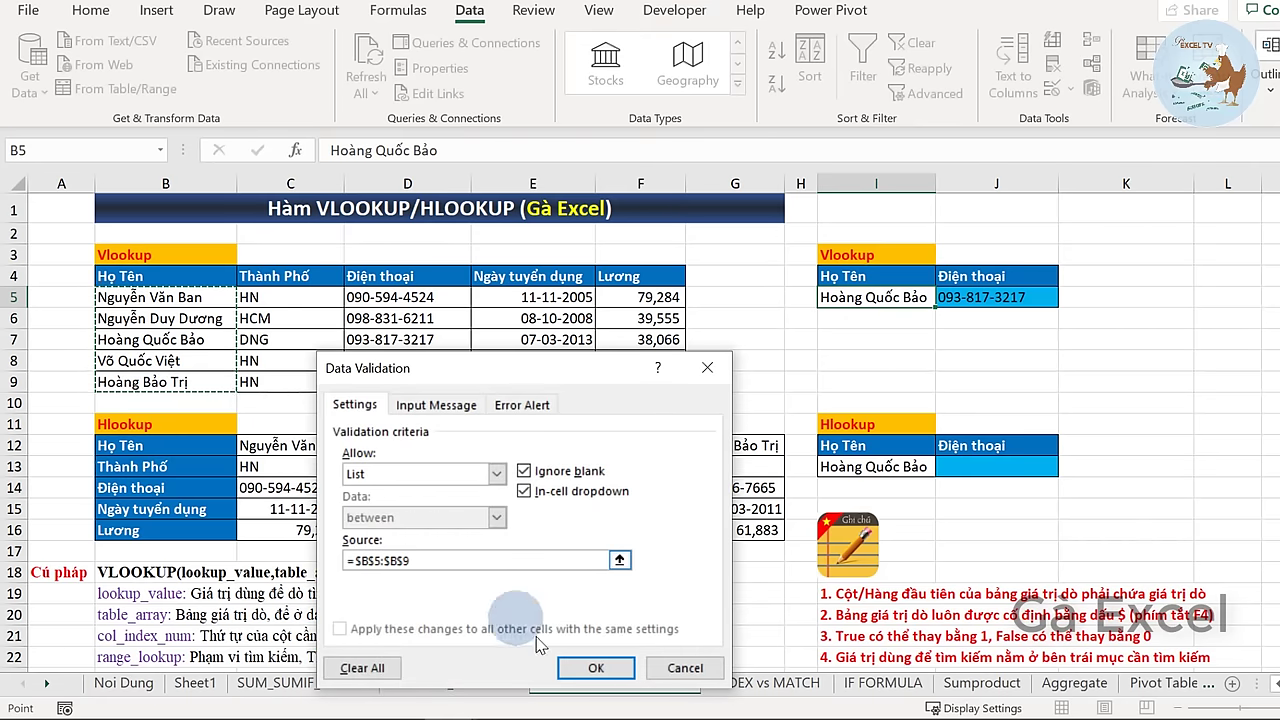
{"action": "left_click", "coordinate": [592, 667]}
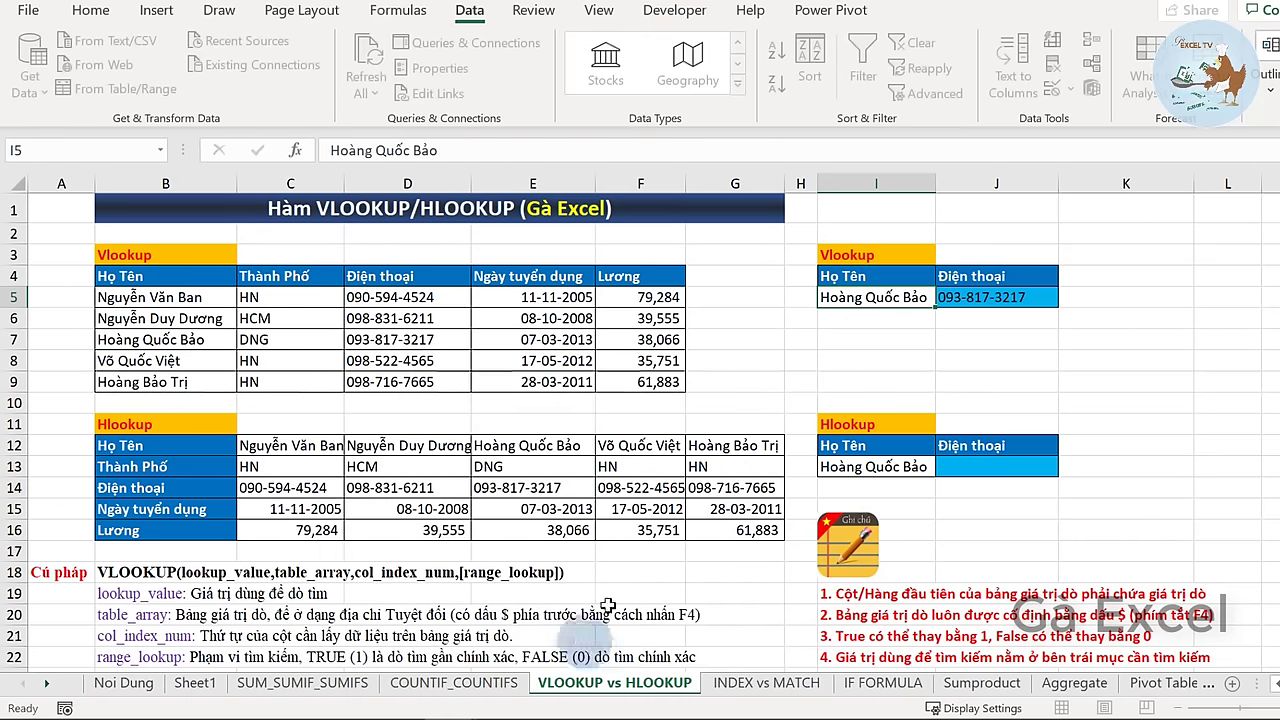
{"action": "left_click", "coordinate": [945, 303]}
- Pick two different employees in turn from I5's dropdown and check J5's updated phone result
{"action": "left_click", "coordinate": [912, 302]}
{"action": "left_click", "coordinate": [941, 305]}
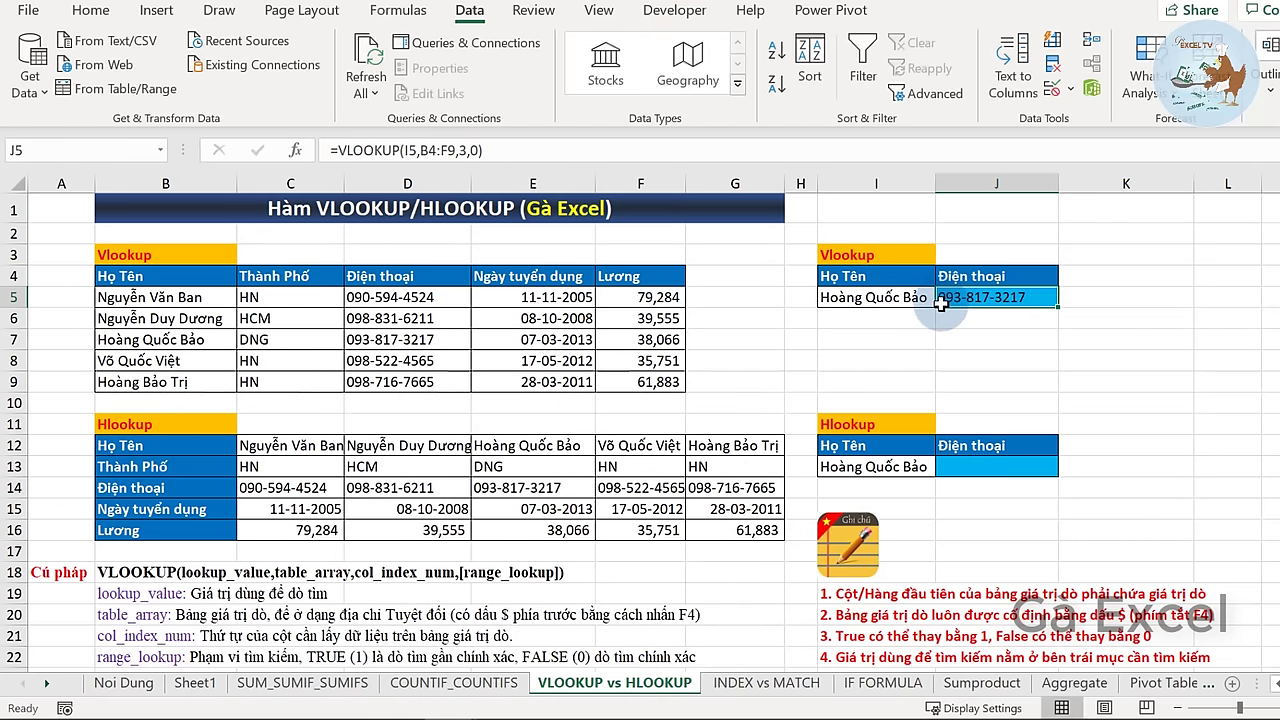
{"action": "left_click", "coordinate": [912, 300]}
{"action": "left_click", "coordinate": [945, 298]}
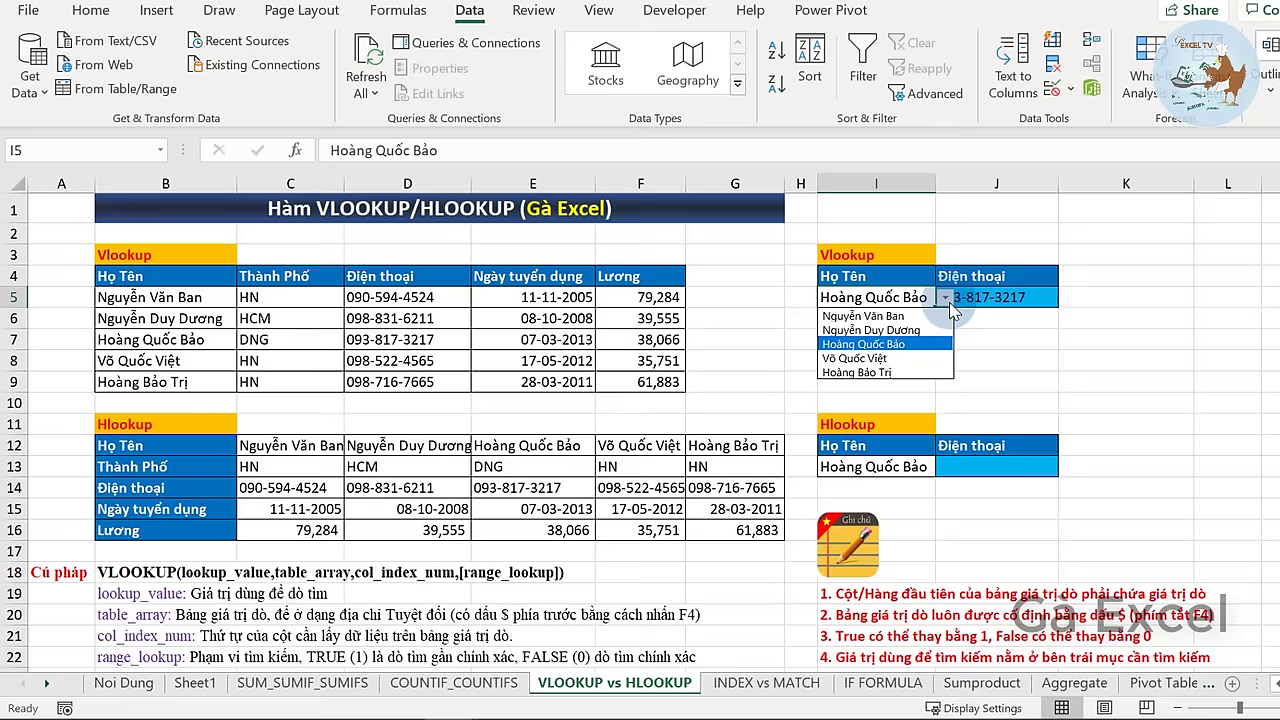
{"action": "left_click", "coordinate": [900, 316]}
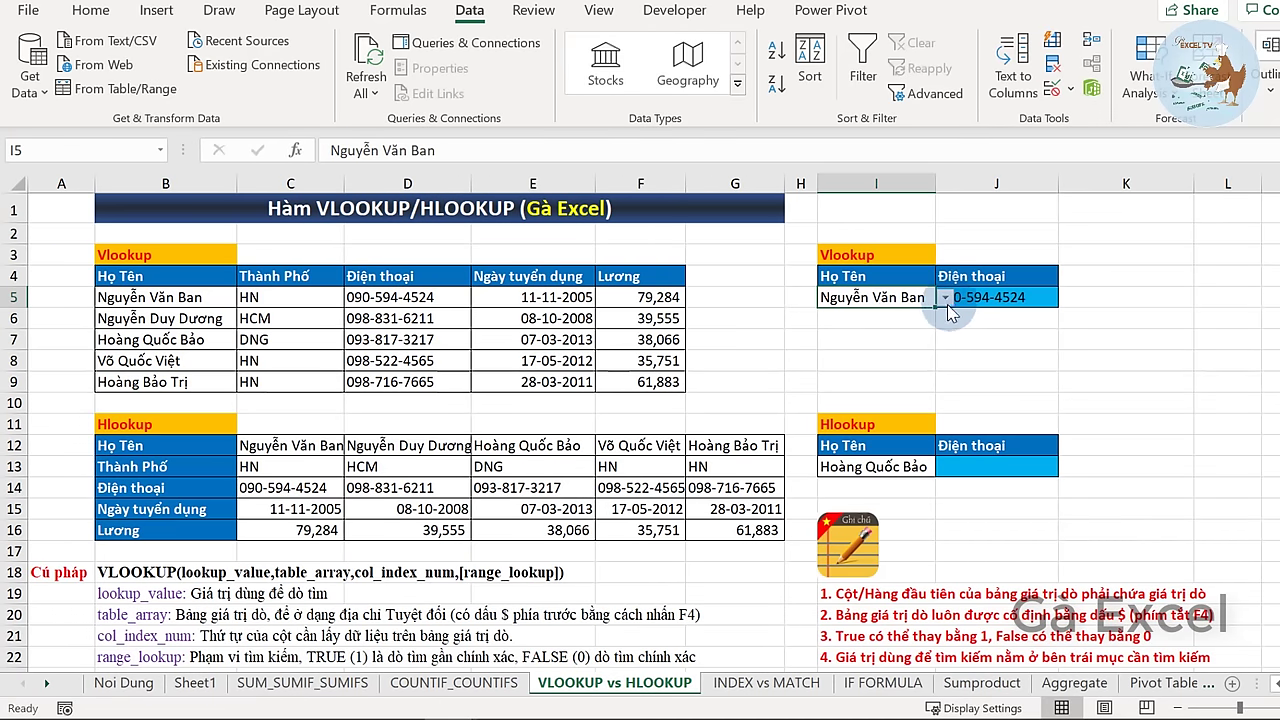
{"action": "left_click", "coordinate": [945, 300]}
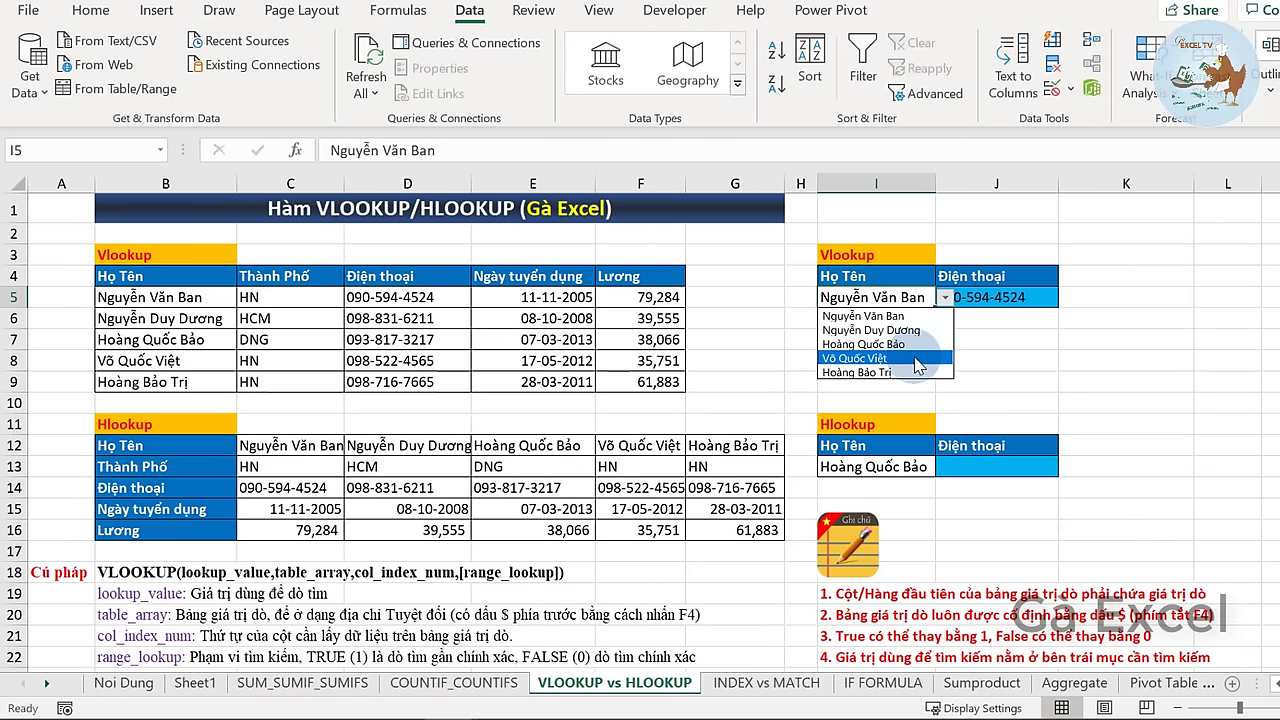
{"action": "left_click", "coordinate": [918, 358]}
{"action": "left_click", "coordinate": [995, 297]}
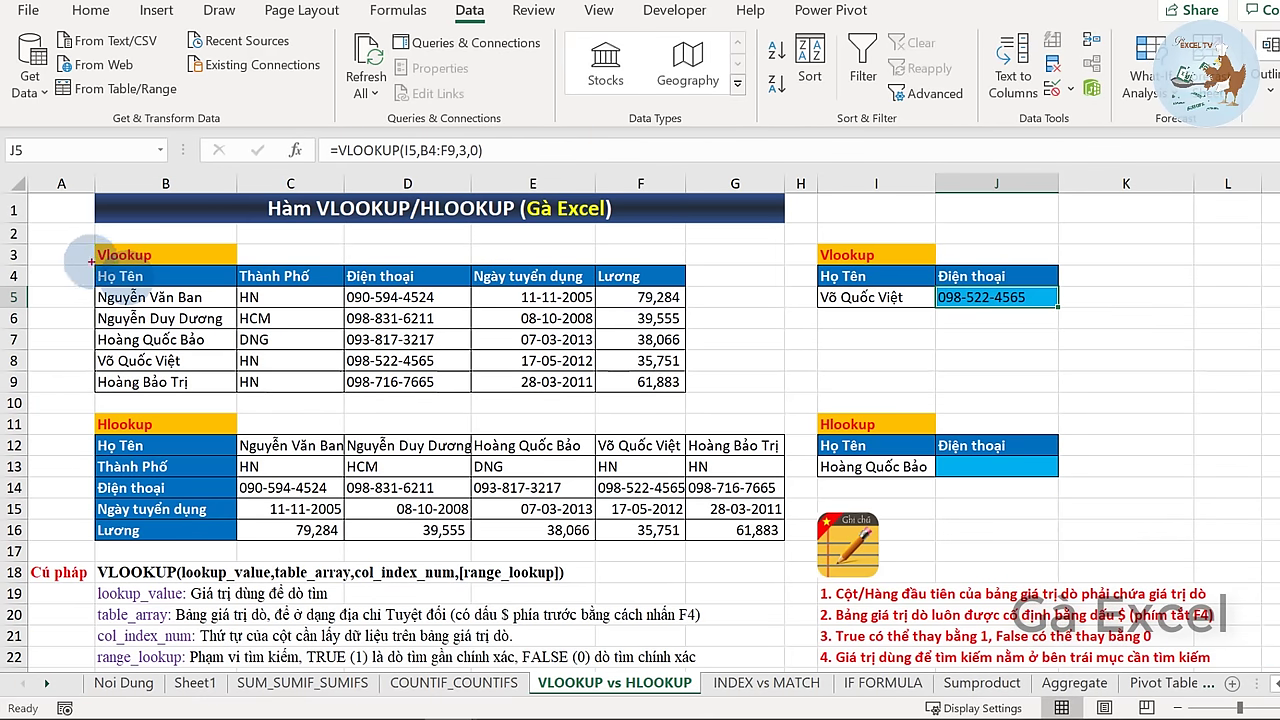
{"action": "left_click_drag", "start_coordinate": [80, 373], "coordinate": [80, 273]}
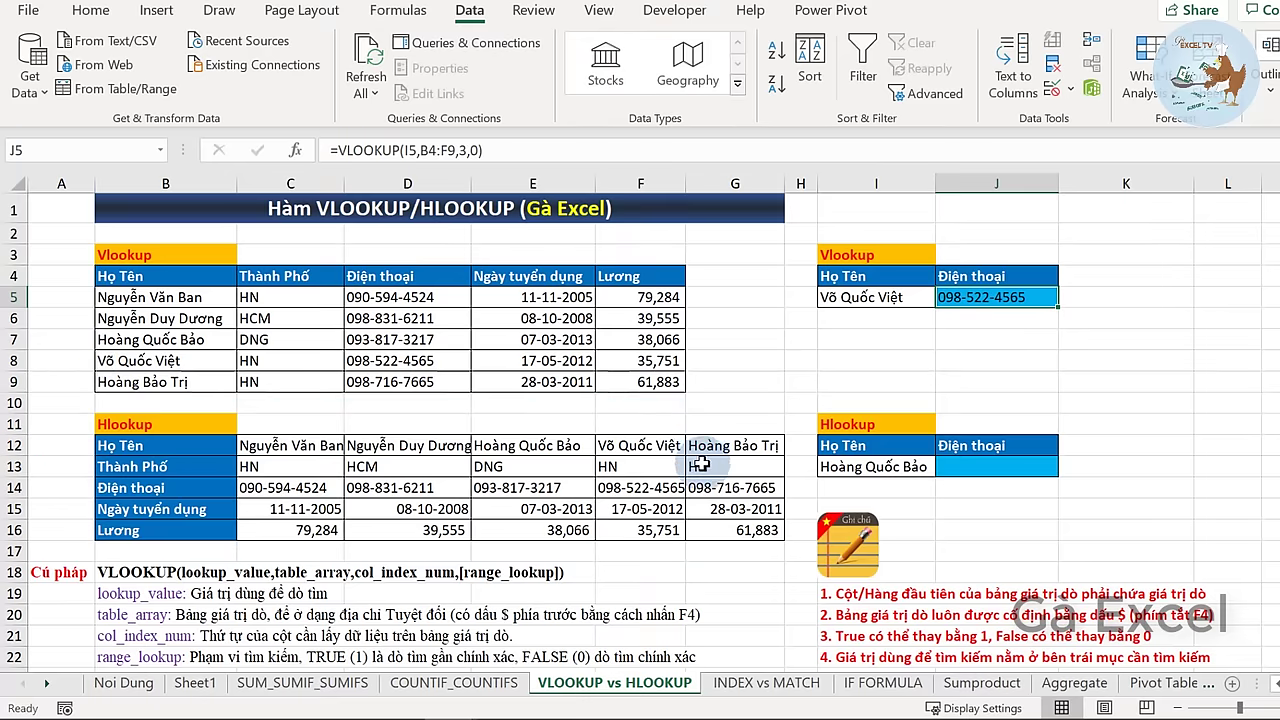
- Inspect the Hlookup table B12:G16 and select J13
{"action": "left_click", "coordinate": [190, 445]}
{"action": "left_click", "coordinate": [326, 446]}
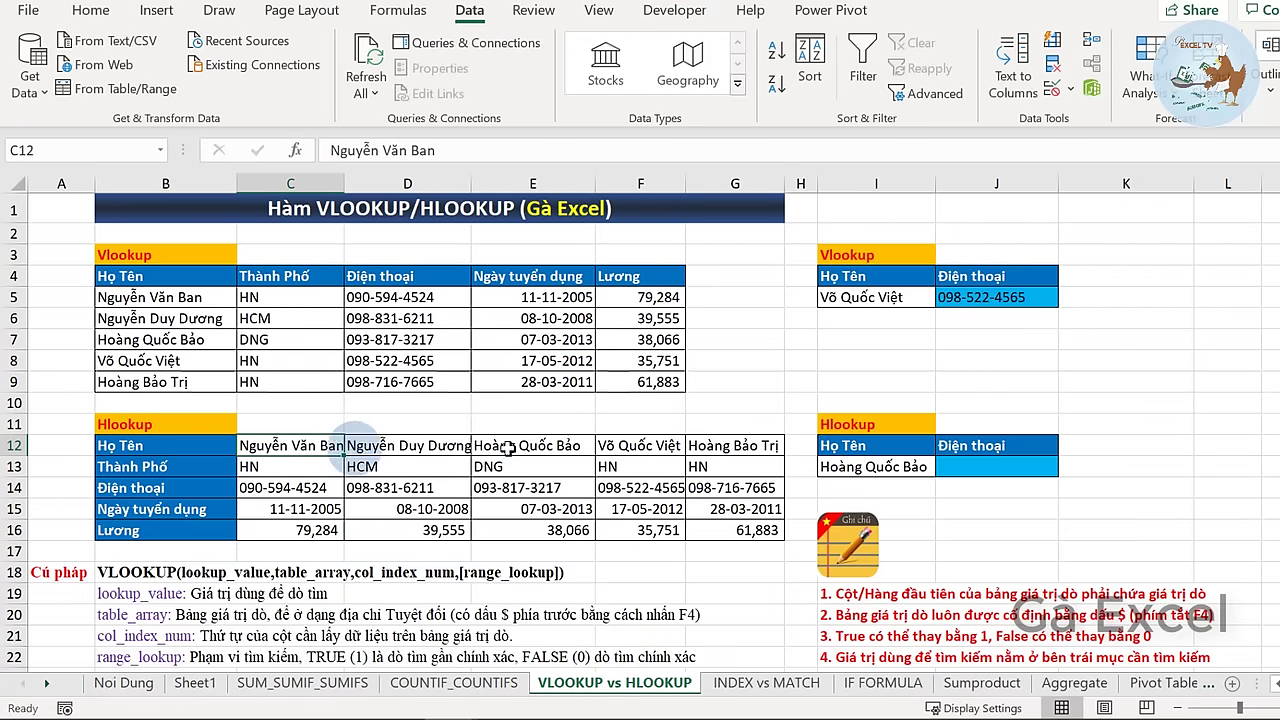
{"action": "left_click", "coordinate": [567, 449]}
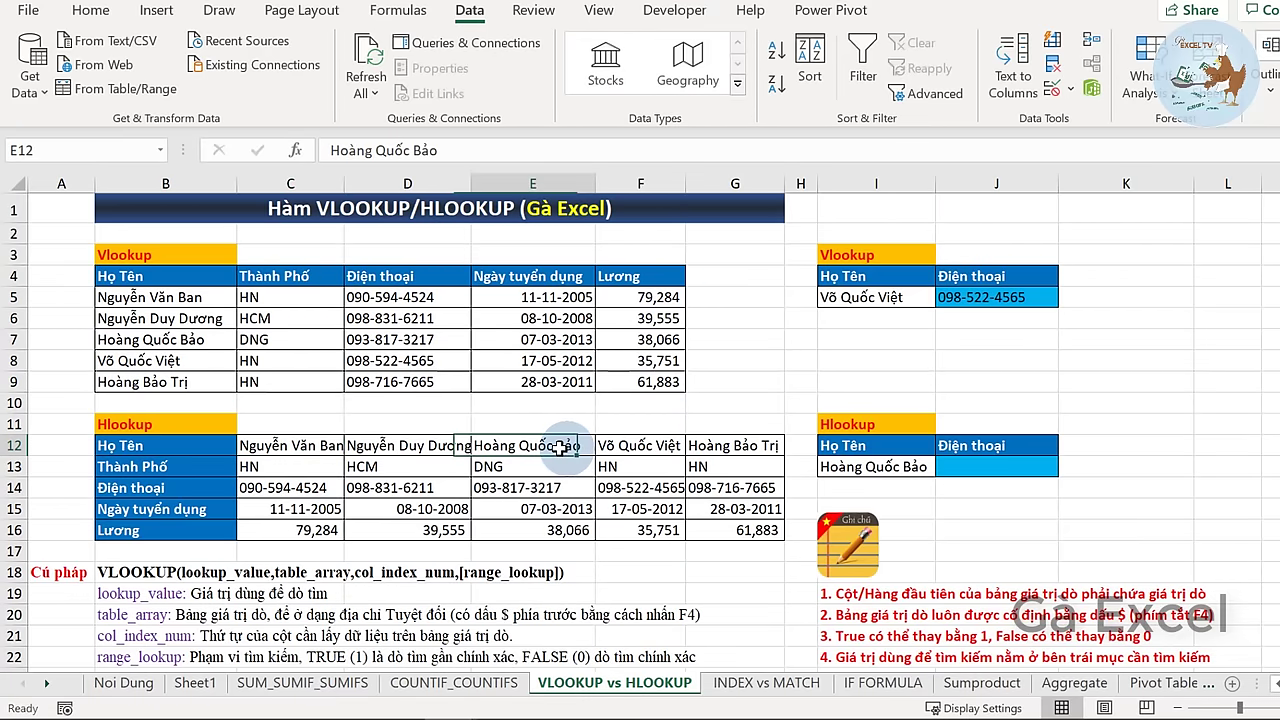
{"action": "left_click_drag", "start_coordinate": [180, 450], "coordinate": [750, 532]}
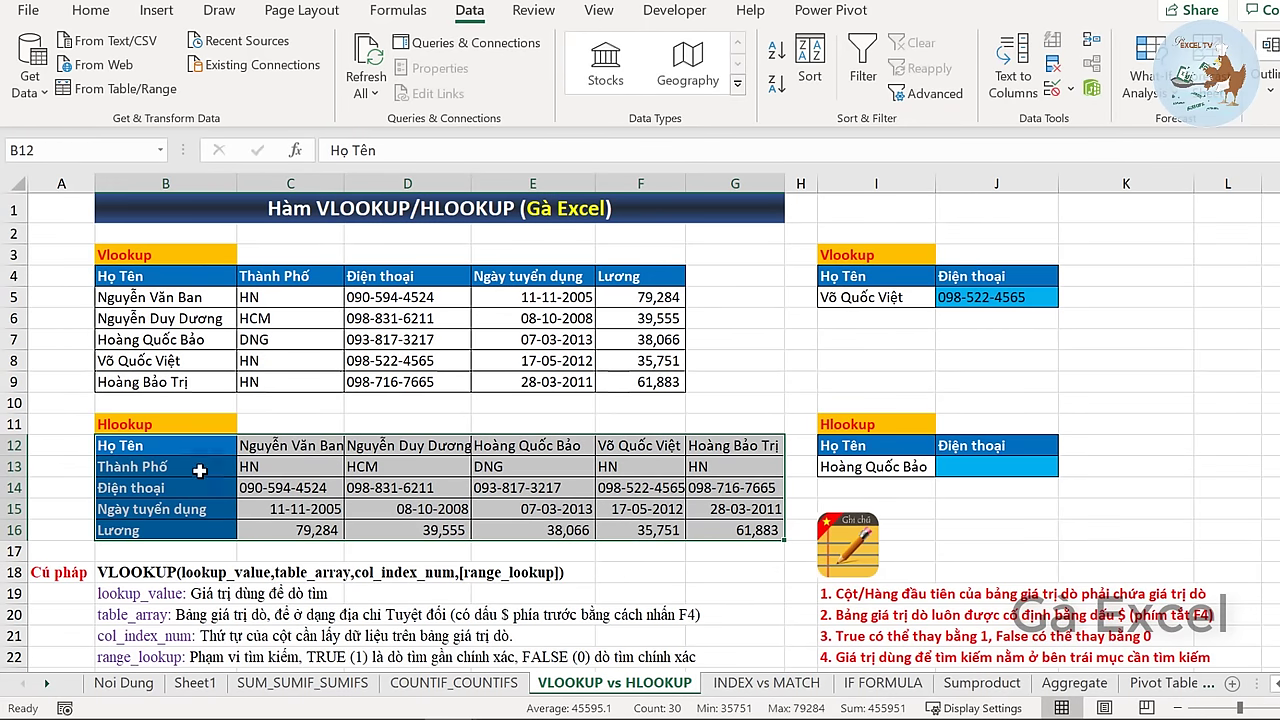
{"action": "left_click", "coordinate": [380, 452]}
{"action": "left_click", "coordinate": [990, 462]}
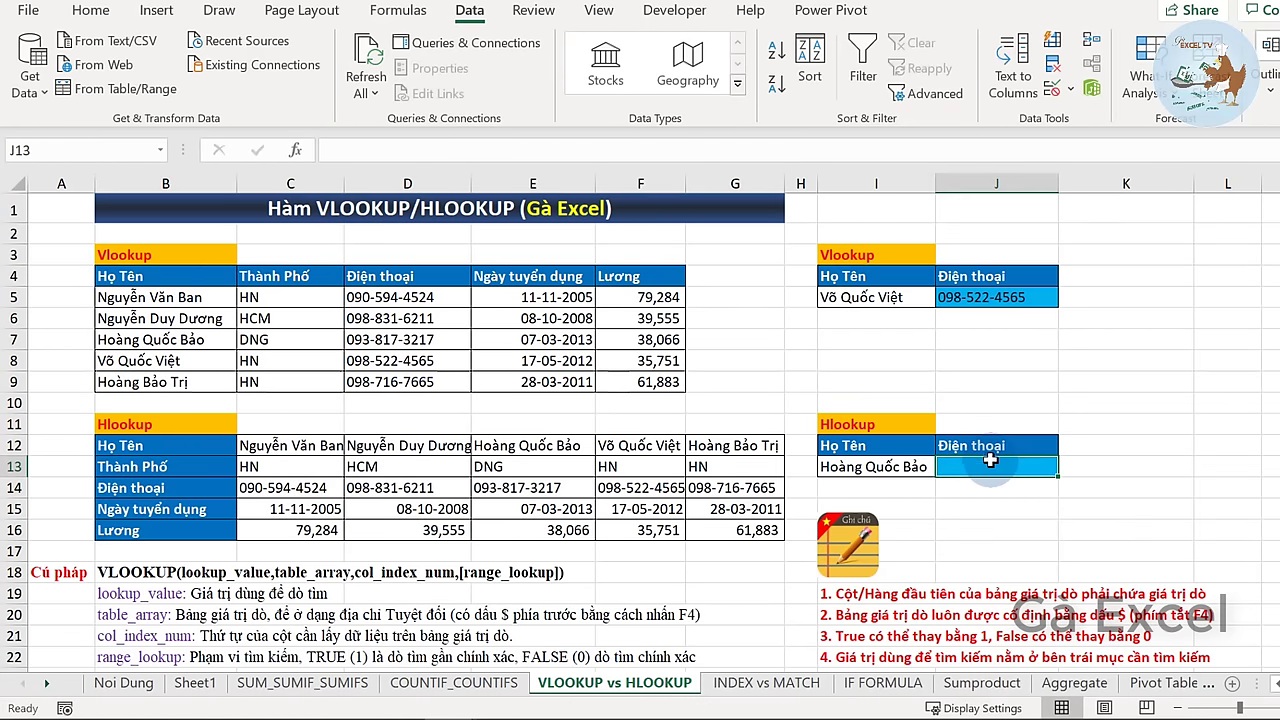
- Enter =HLOOKUP(I13,B12:G16,3,0) in J13 to return the phone number
{"action": "type", "text": "=h"}
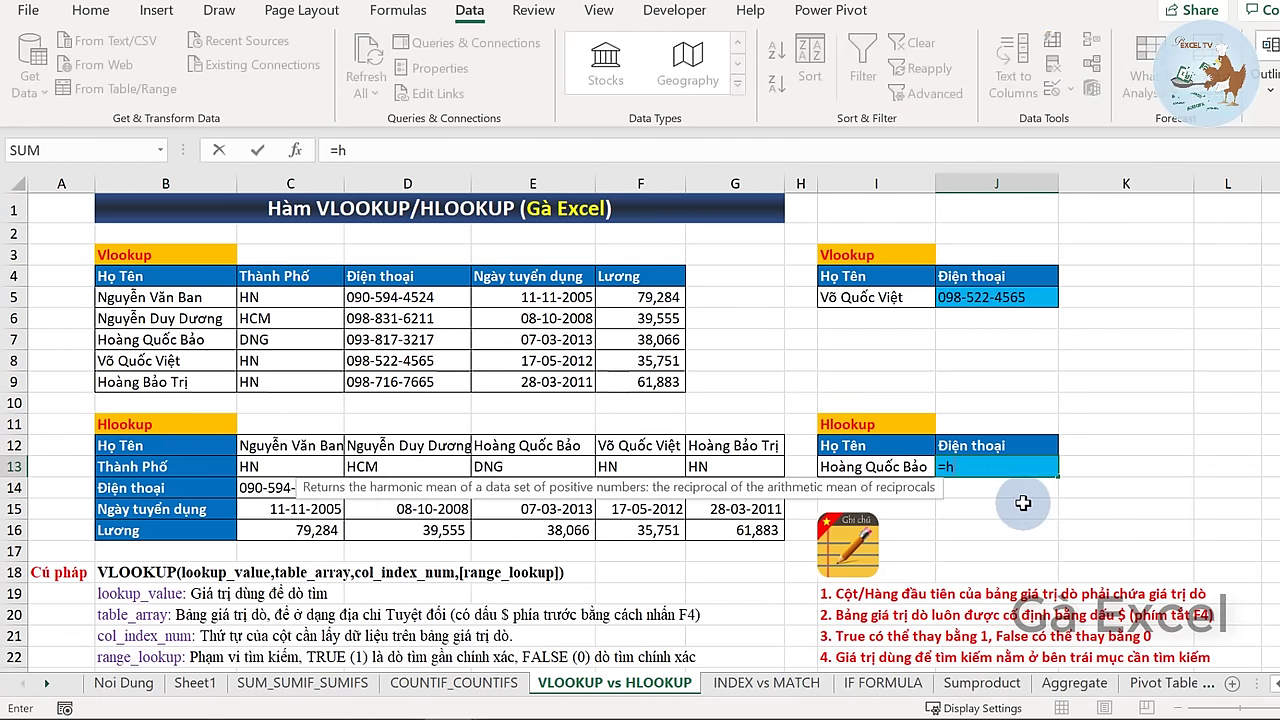
{"action": "type", "text": "lo"}
{"action": "key", "text": "Tab"}
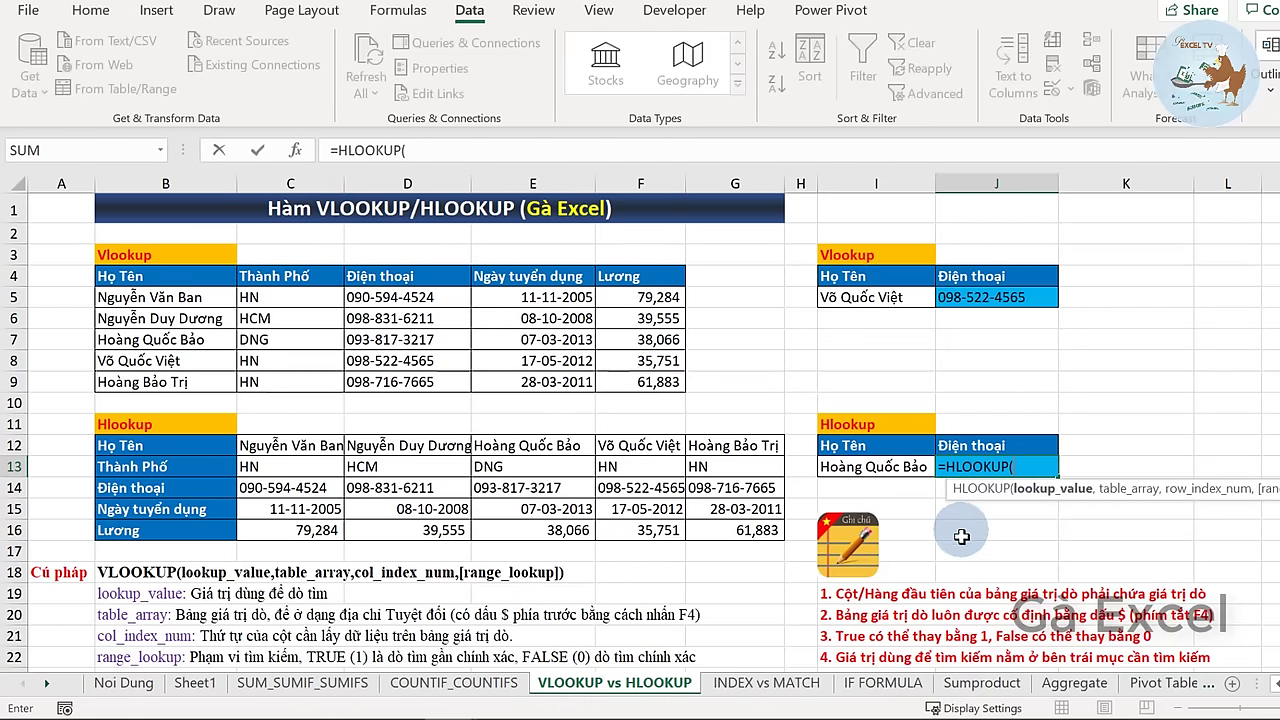
{"action": "left_click", "coordinate": [903, 467]}
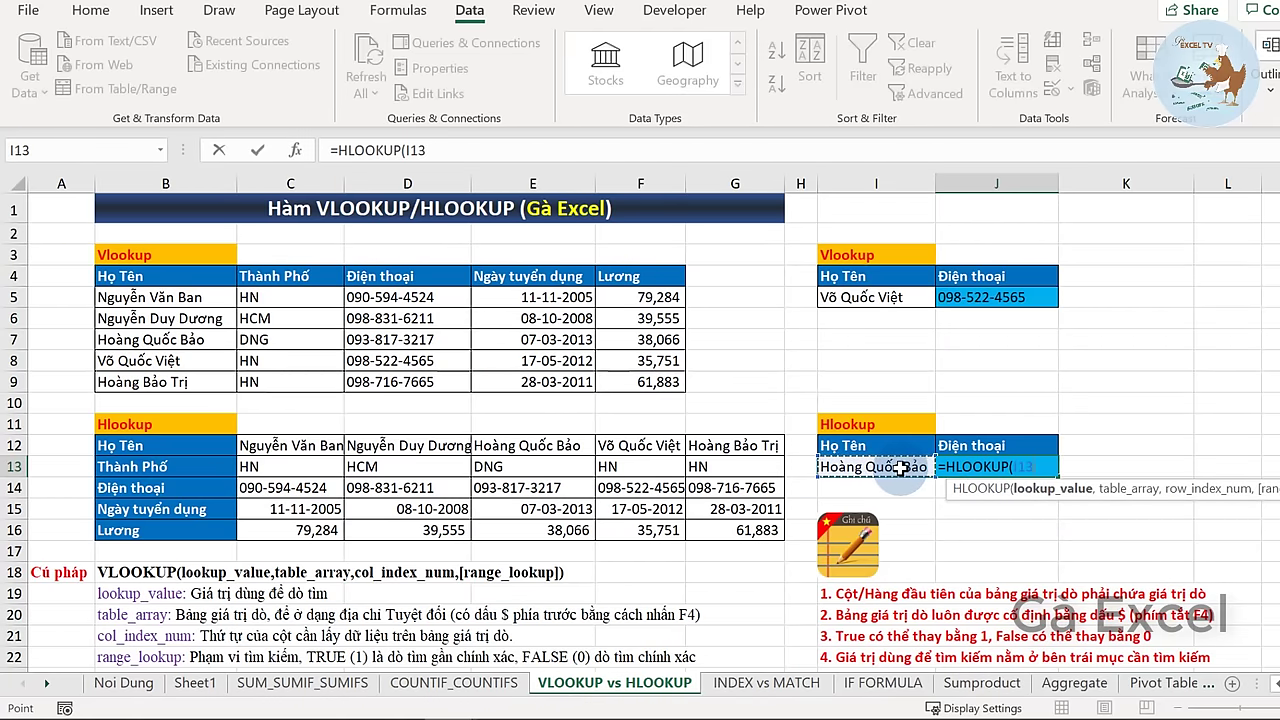
{"action": "type", "text": ","}
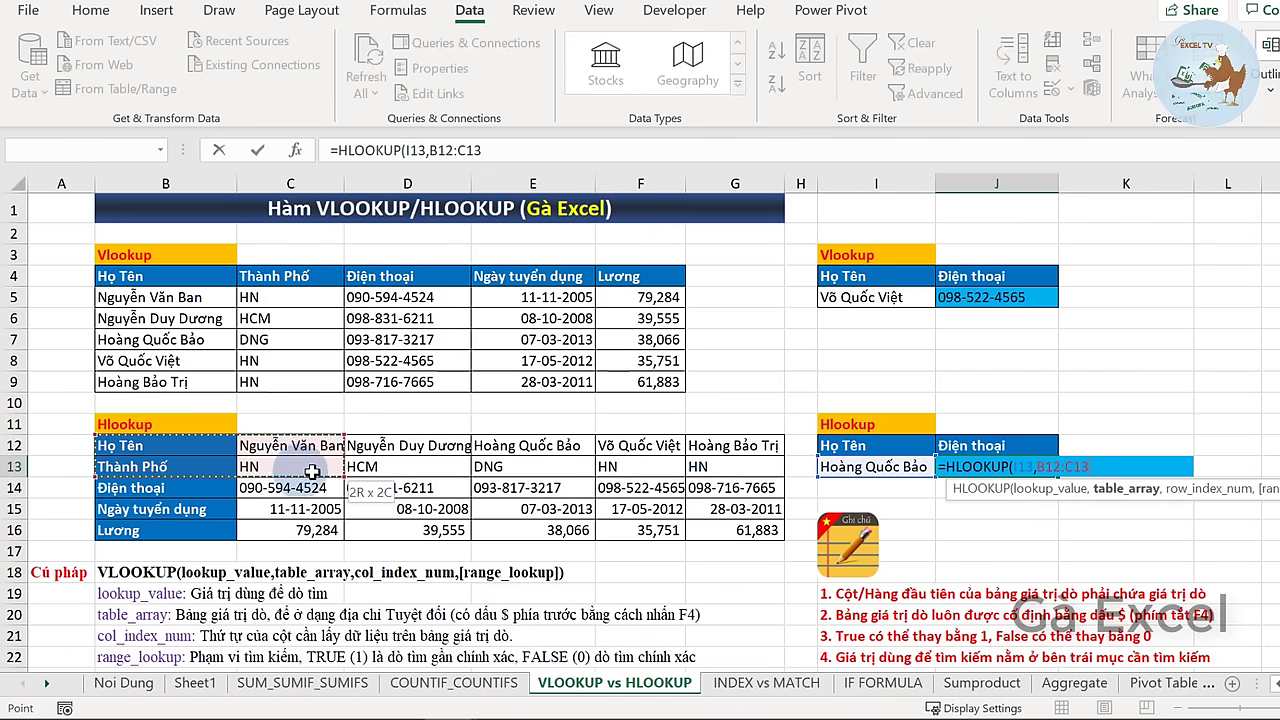
{"action": "left_click_drag", "start_coordinate": [204, 450], "coordinate": [400, 488]}
{"action": "left_click_drag", "start_coordinate": [200, 456], "coordinate": [735, 530]}
{"action": "left_click", "coordinate": [264, 447]}
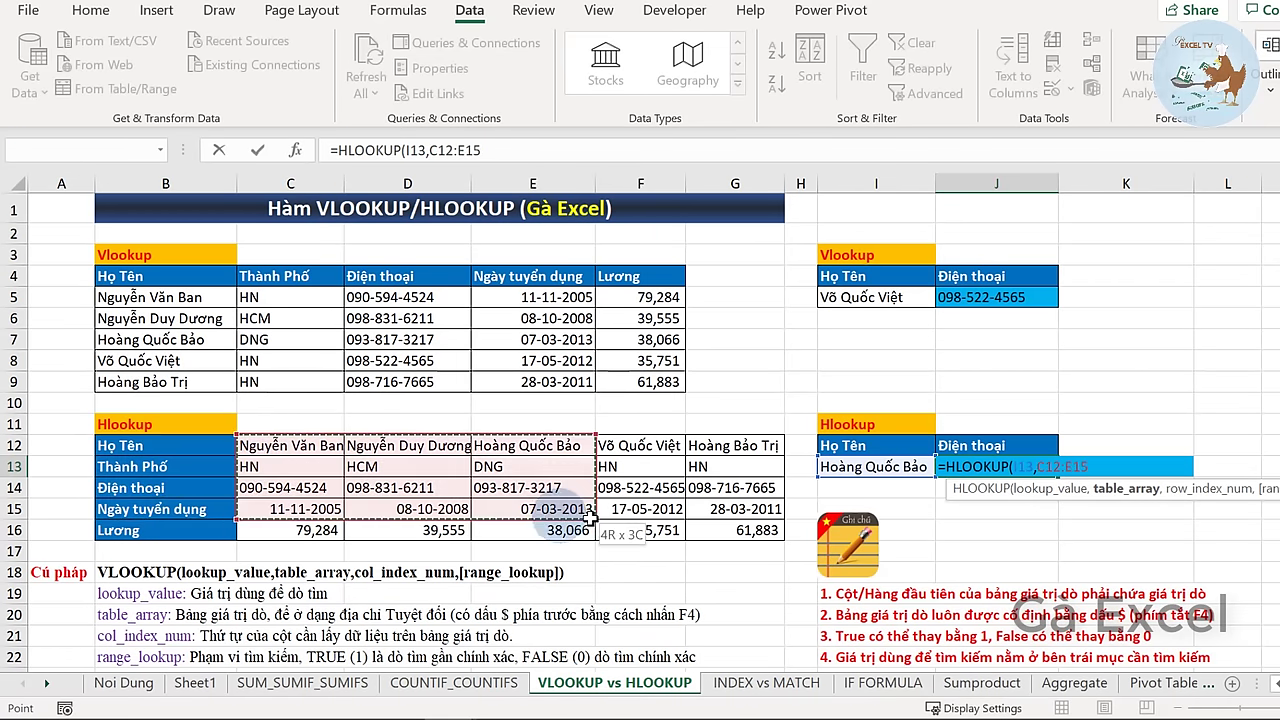
{"action": "left_click_drag", "start_coordinate": [197, 450], "coordinate": [735, 527]}
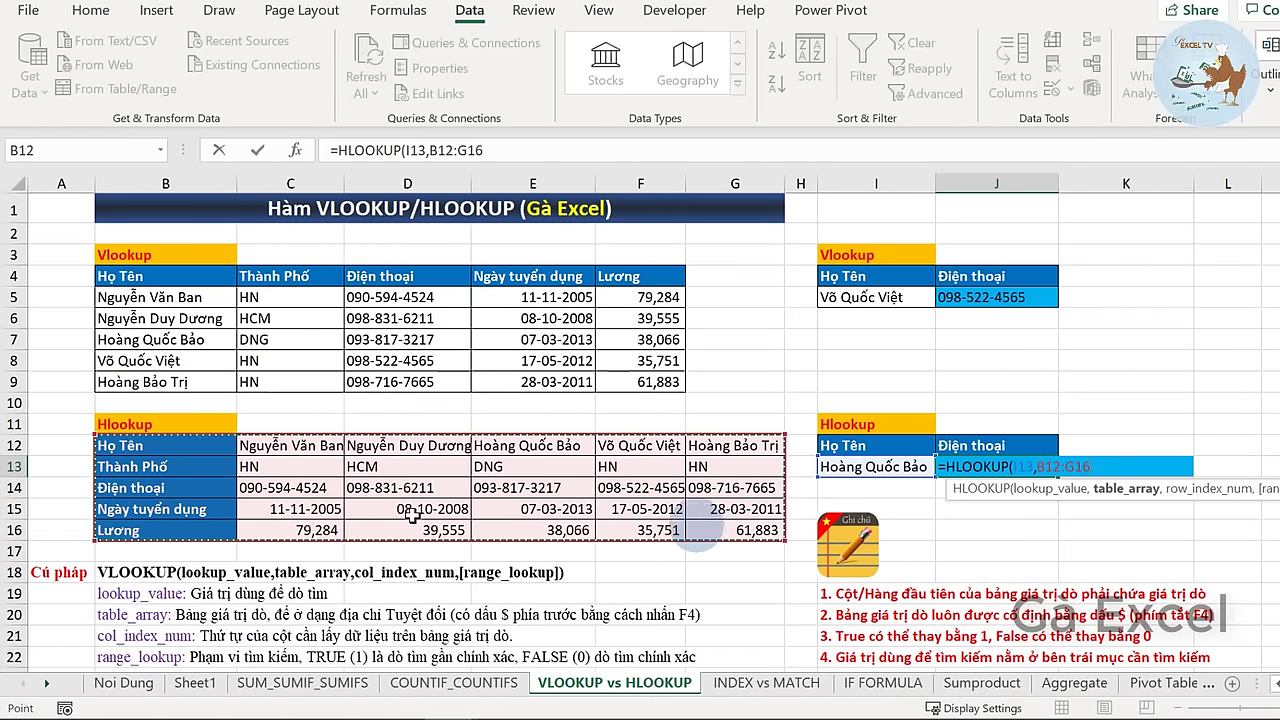
{"action": "left_click", "coordinate": [1128, 486]}
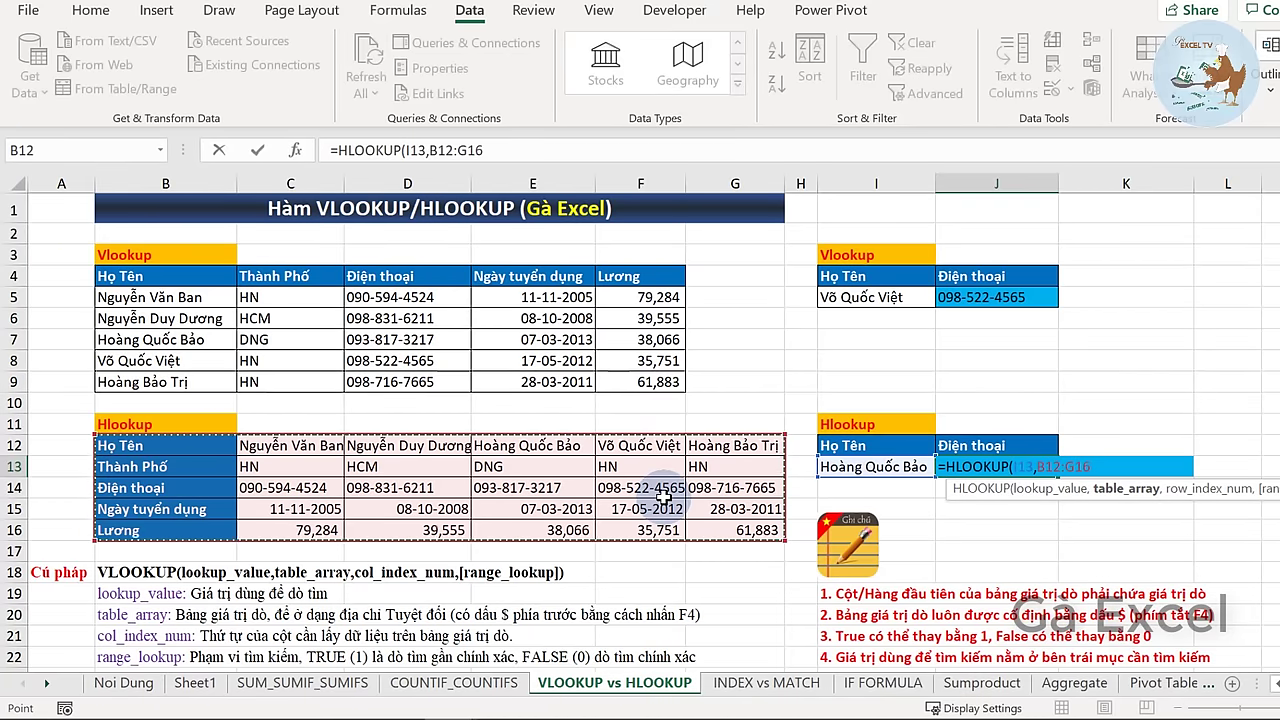
{"action": "type", "text": ","}
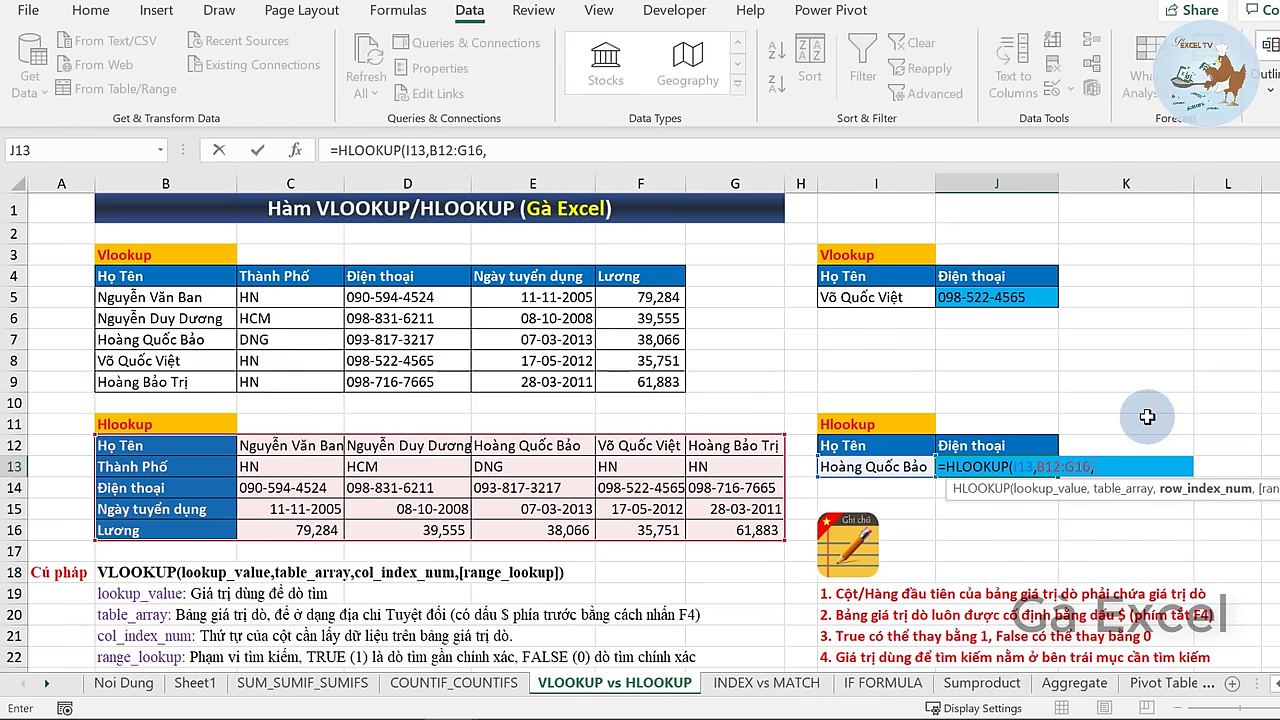
{"action": "type", "text": "3,0"}
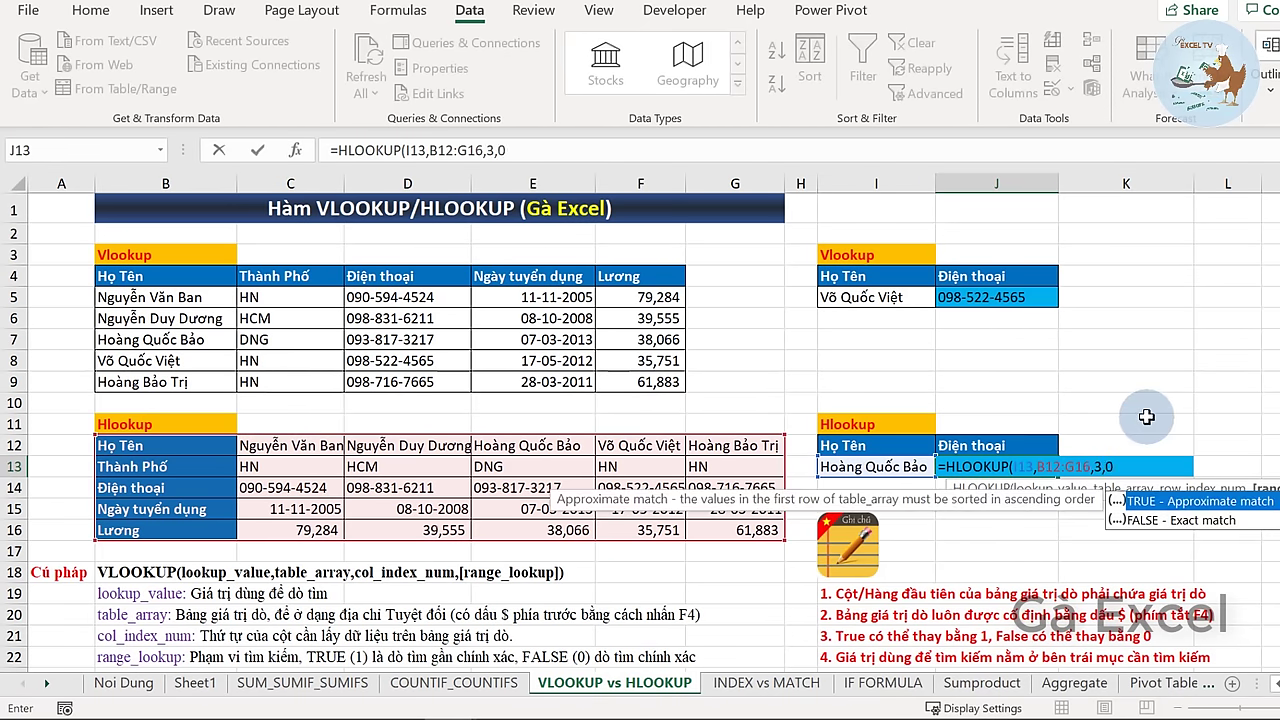
{"action": "key", "text": "Return"}
- Copy the employee name from I5 and paste it into I13
{"action": "left_click", "coordinate": [996, 466]}
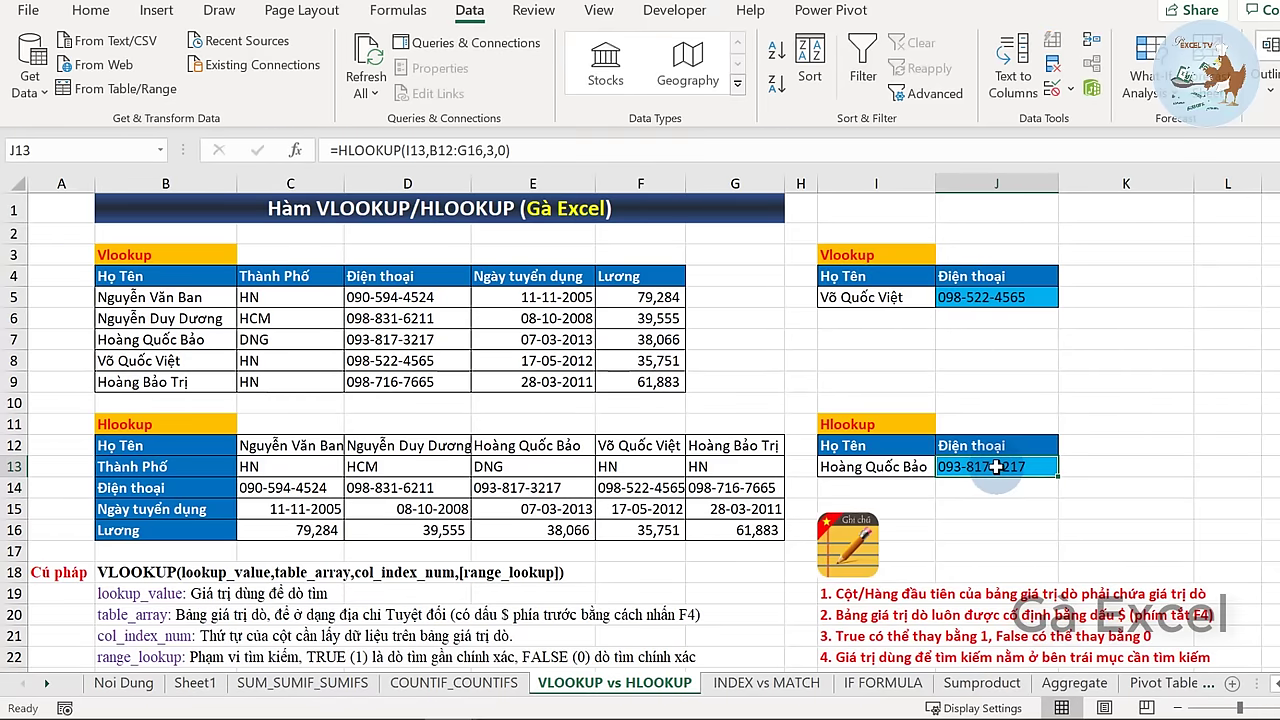
{"action": "left_click", "coordinate": [902, 466]}
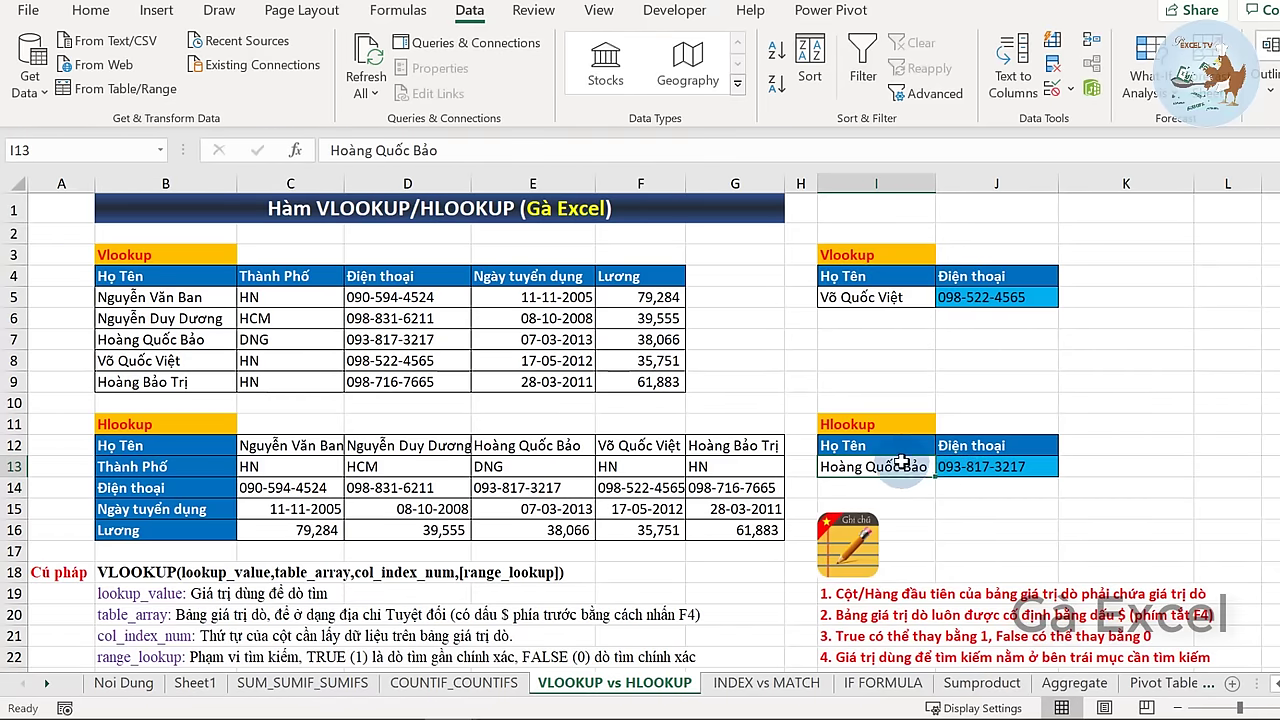
{"action": "left_click", "coordinate": [884, 298]}
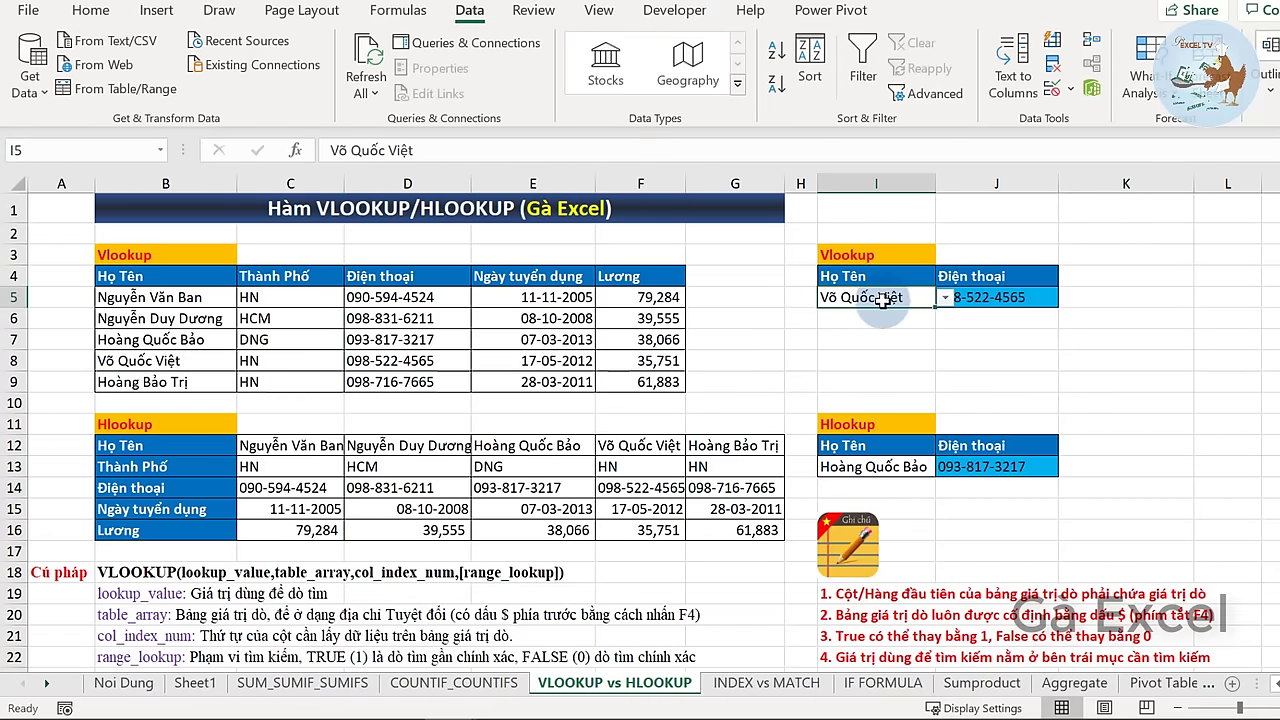
{"action": "key", "text": "ctrl+c"}
{"action": "left_click", "coordinate": [887, 466]}
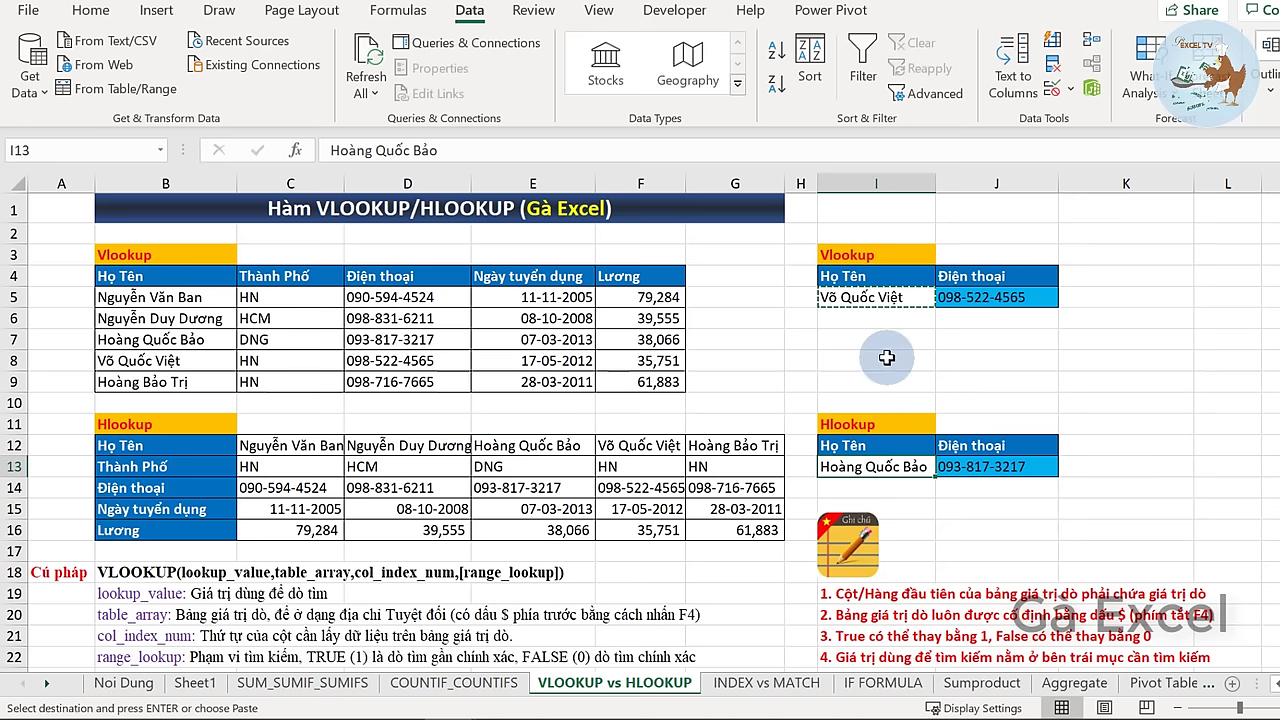
{"action": "key", "text": "ctrl+v"}
- Compare J13's HLOOKUP result with J5's VLOOKUP phone number
{"action": "key", "text": "Right"}
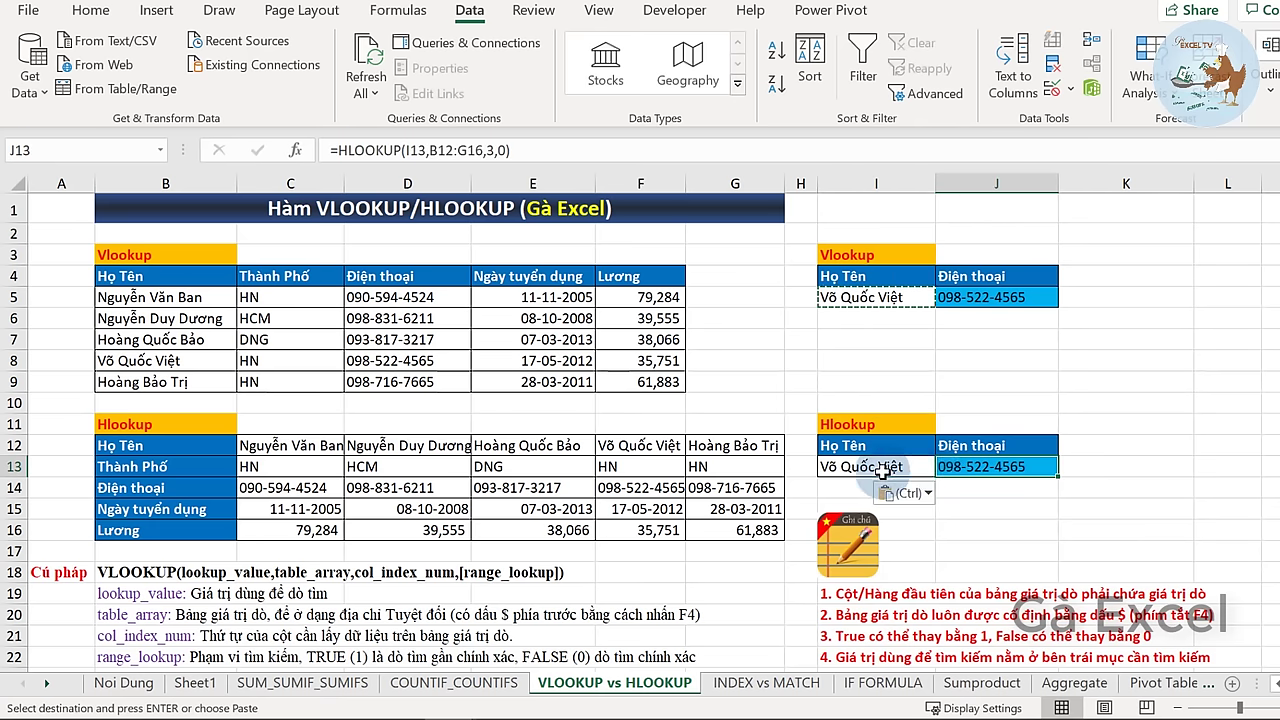
{"action": "key", "text": "Left"}
{"action": "key", "text": "Right"}
{"action": "key", "text": "Left"}
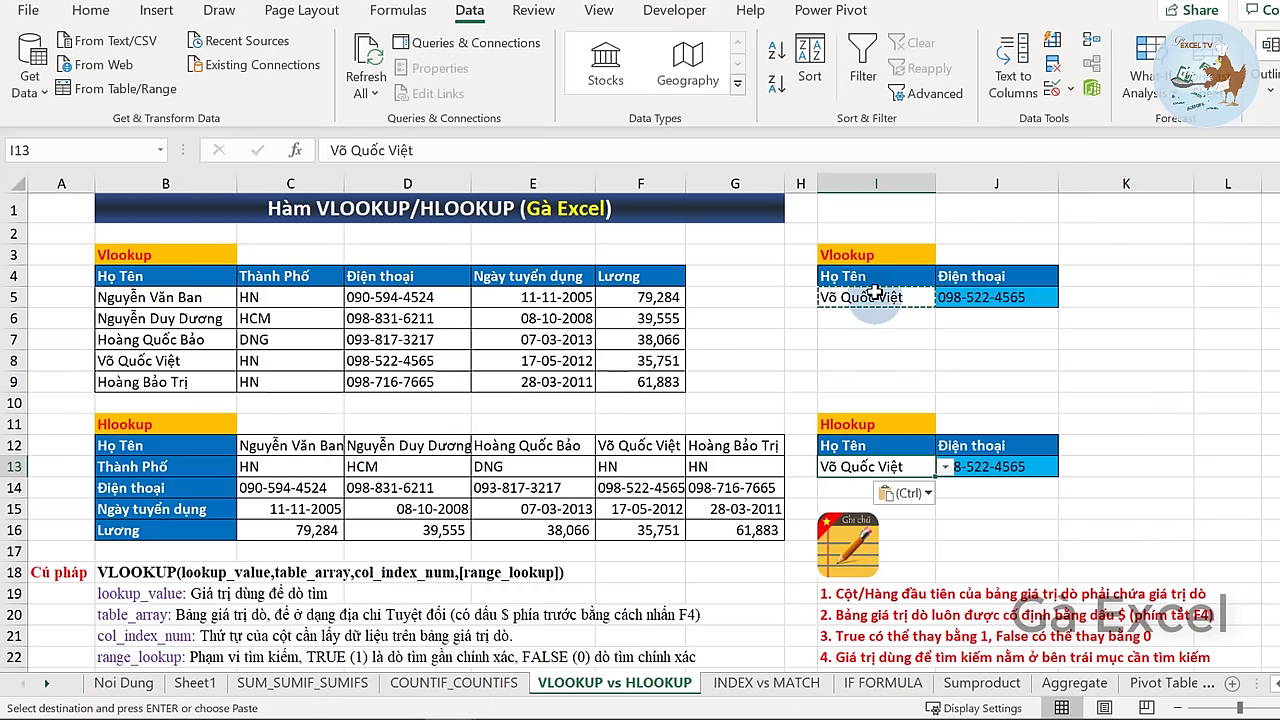
{"action": "left_click", "coordinate": [1000, 297]}
{"action": "left_click", "coordinate": [880, 466]}
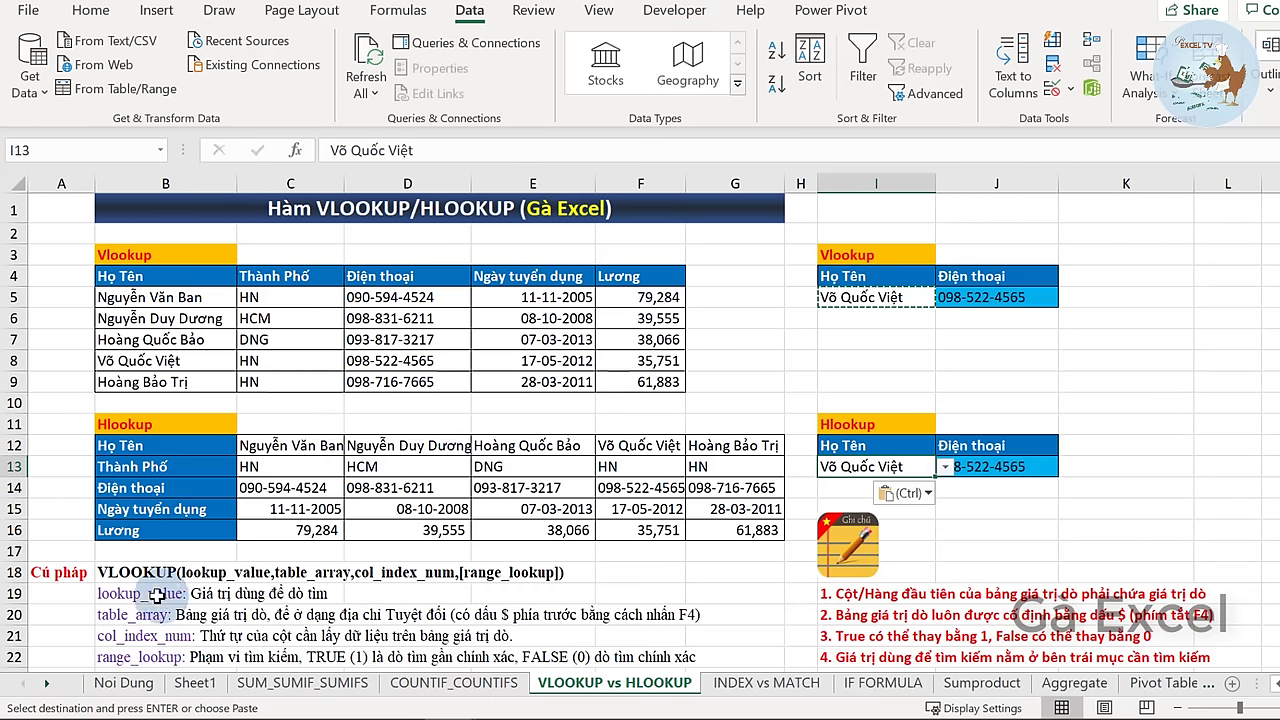
{"action": "mouse_move", "coordinate": [172, 455]}
{"action": "left_mouse_down"}
{"action": "mouse_move", "coordinate": [530, 490]}
{"action": "mouse_move", "coordinate": [665, 528]}
{"action": "left_mouse_up"}
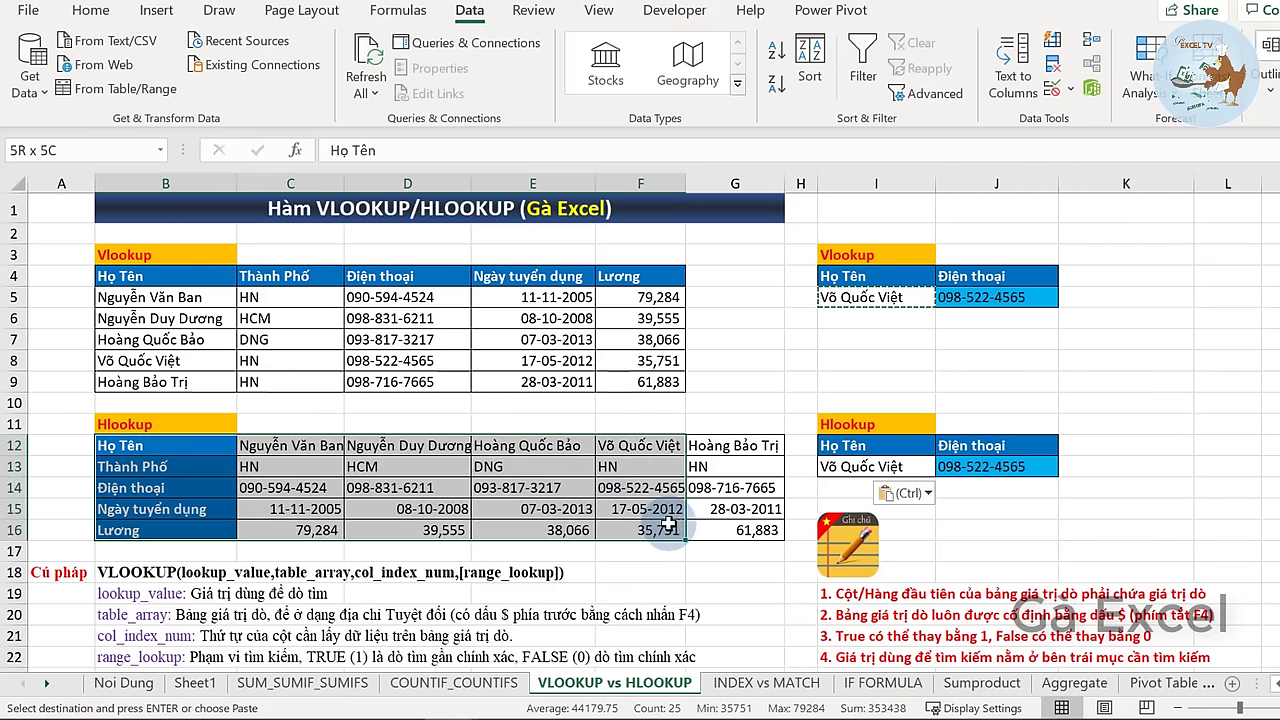
{"action": "left_click", "coordinate": [915, 460]}
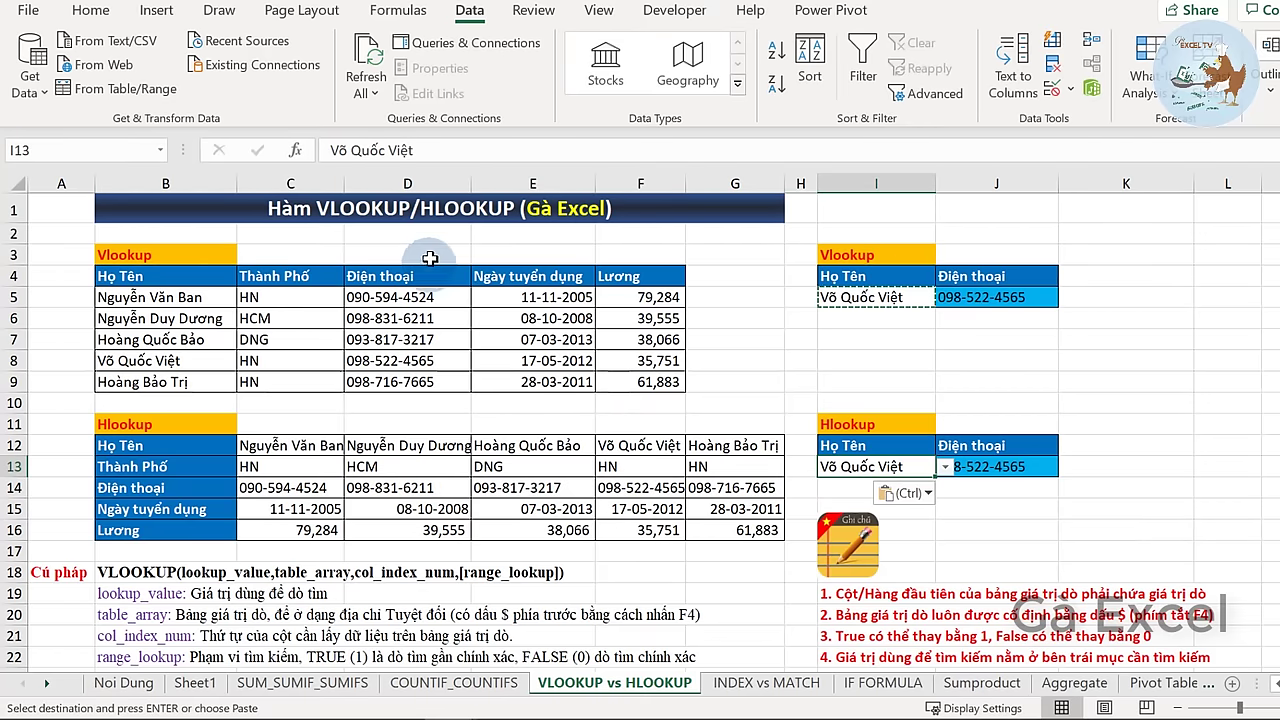
- Scroll down to show the equipment table B25:F34 and the unit-price question table
{"action": "left_click", "coordinate": [352, 495]}
{"action": "scroll", "coordinate": [352, 505], "scroll_direction": "down", "scroll_amount": 2}
{"action": "scroll", "coordinate": [352, 510], "scroll_direction": "down", "scroll_amount": 2}
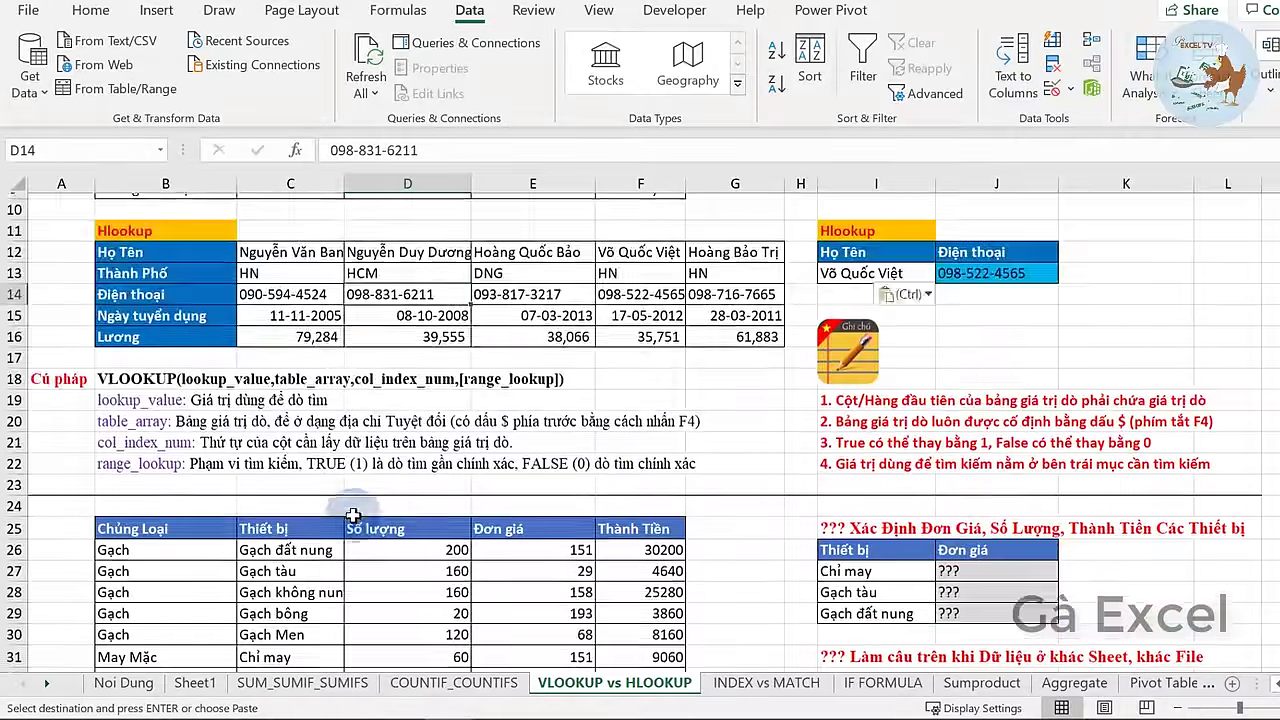
{"action": "scroll", "coordinate": [352, 515], "scroll_direction": "down", "scroll_amount": 2}
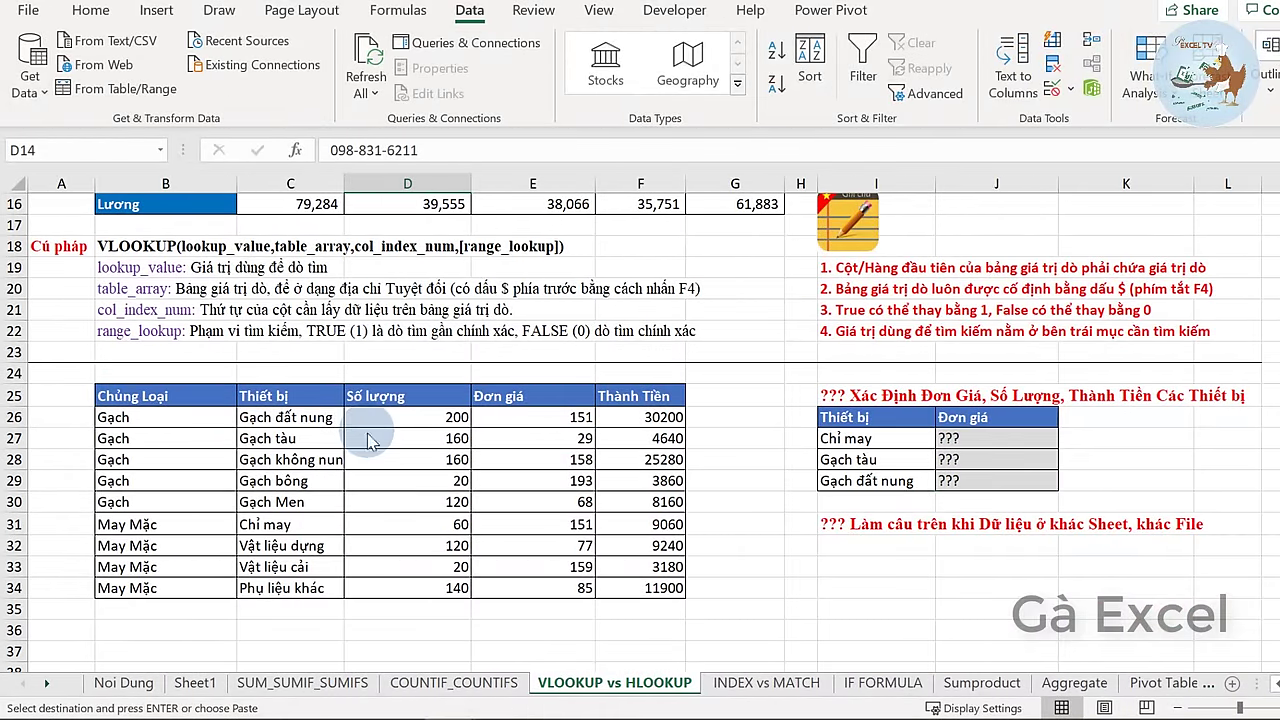
- Outline the equipment table and the question table in red, with an arrow to the question table
{"action": "mouse_move", "coordinate": [94, 375]}
{"action": "left_mouse_down"}
{"action": "mouse_move", "coordinate": [457, 586]}
{"action": "mouse_move", "coordinate": [693, 613]}
{"action": "left_mouse_up"}
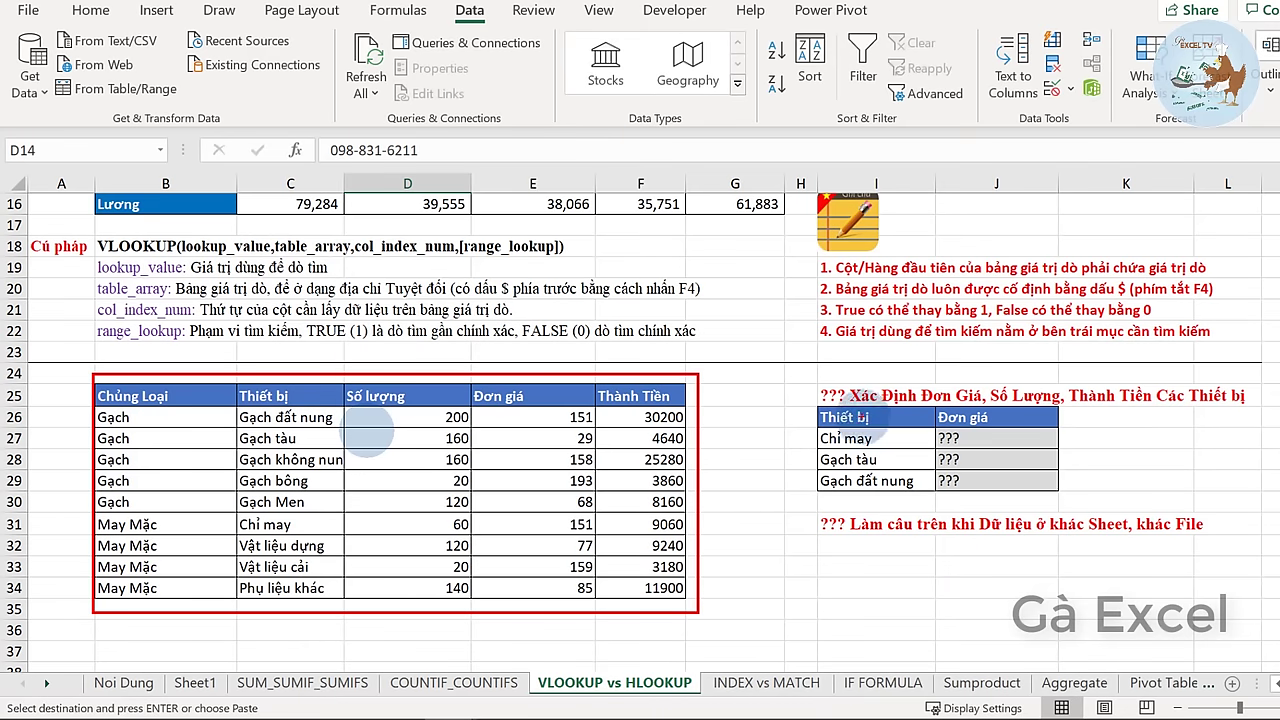
{"action": "left_click_drag", "start_coordinate": [810, 381], "coordinate": [1276, 500]}
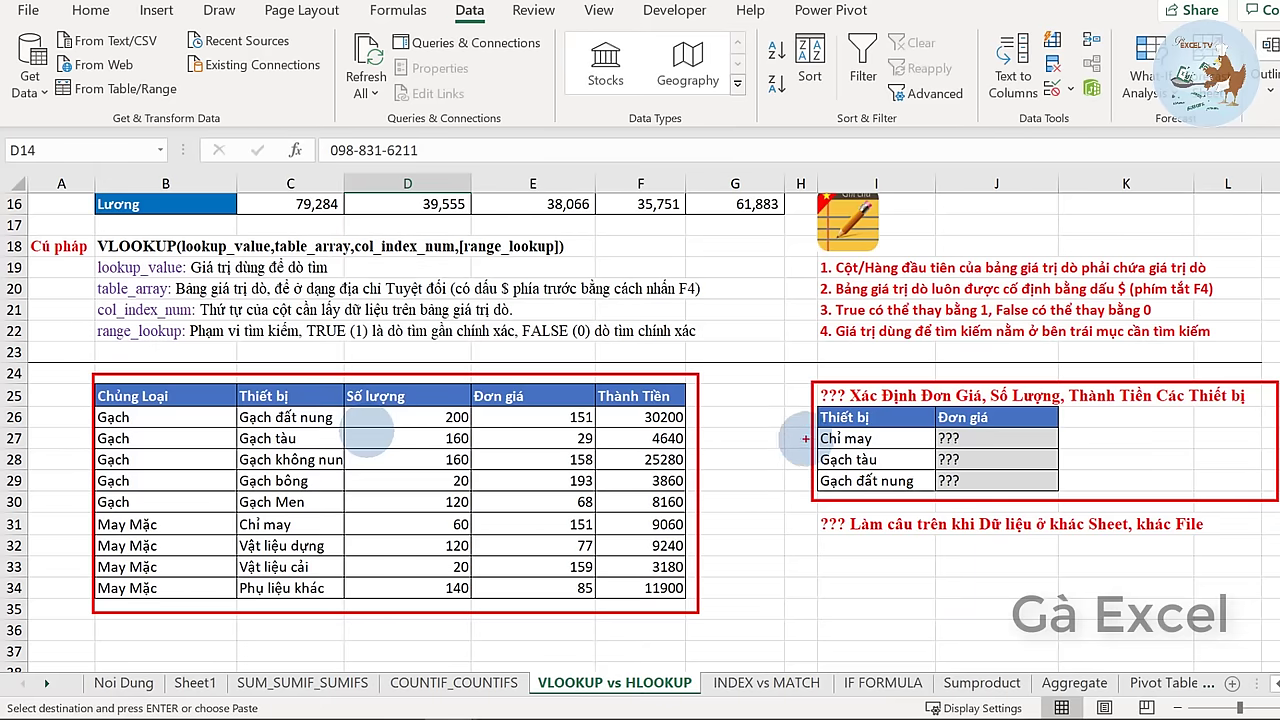
{"action": "left_click_drag", "start_coordinate": [805, 438], "coordinate": [744, 438]}
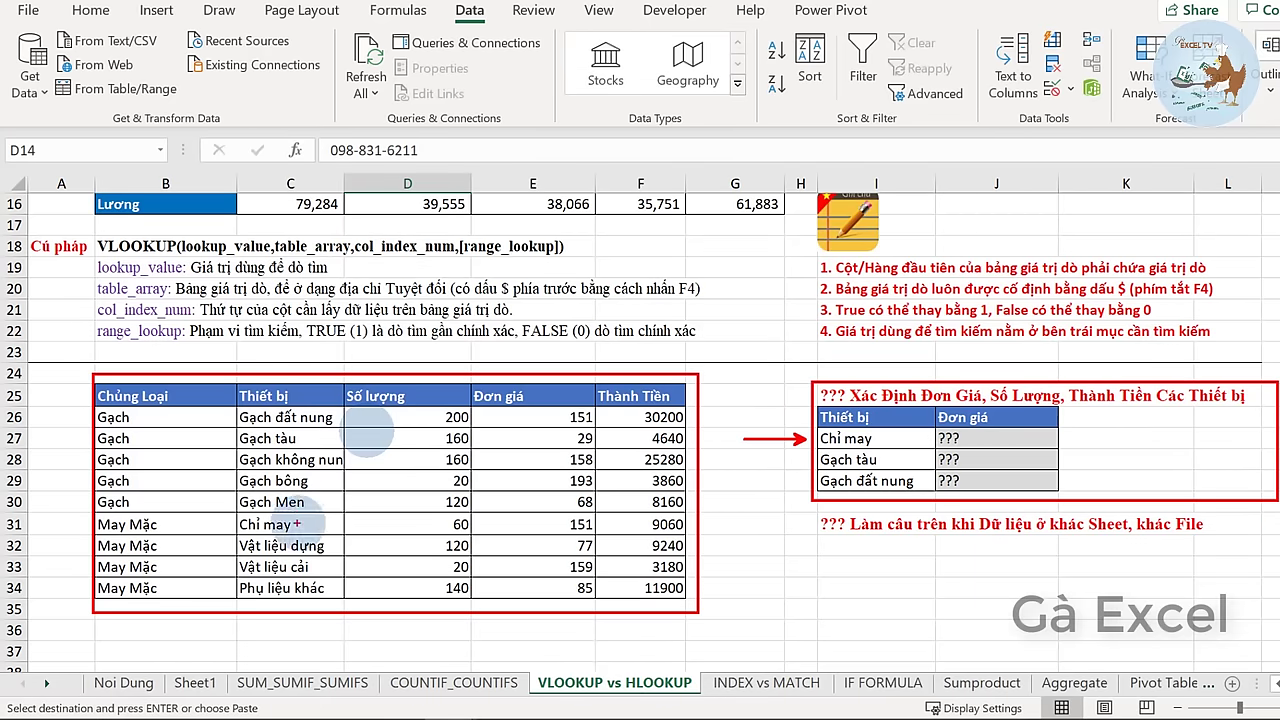
- Mark Chỉ may's unit price 151 and total 9060, the extra result columns, and Gạch tàu and Gạch đất nung
{"action": "mouse_move", "coordinate": [297, 513]}
{"action": "left_mouse_down"}
{"action": "mouse_move", "coordinate": [229, 520]}
{"action": "mouse_move", "coordinate": [305, 530]}
{"action": "left_mouse_up"}
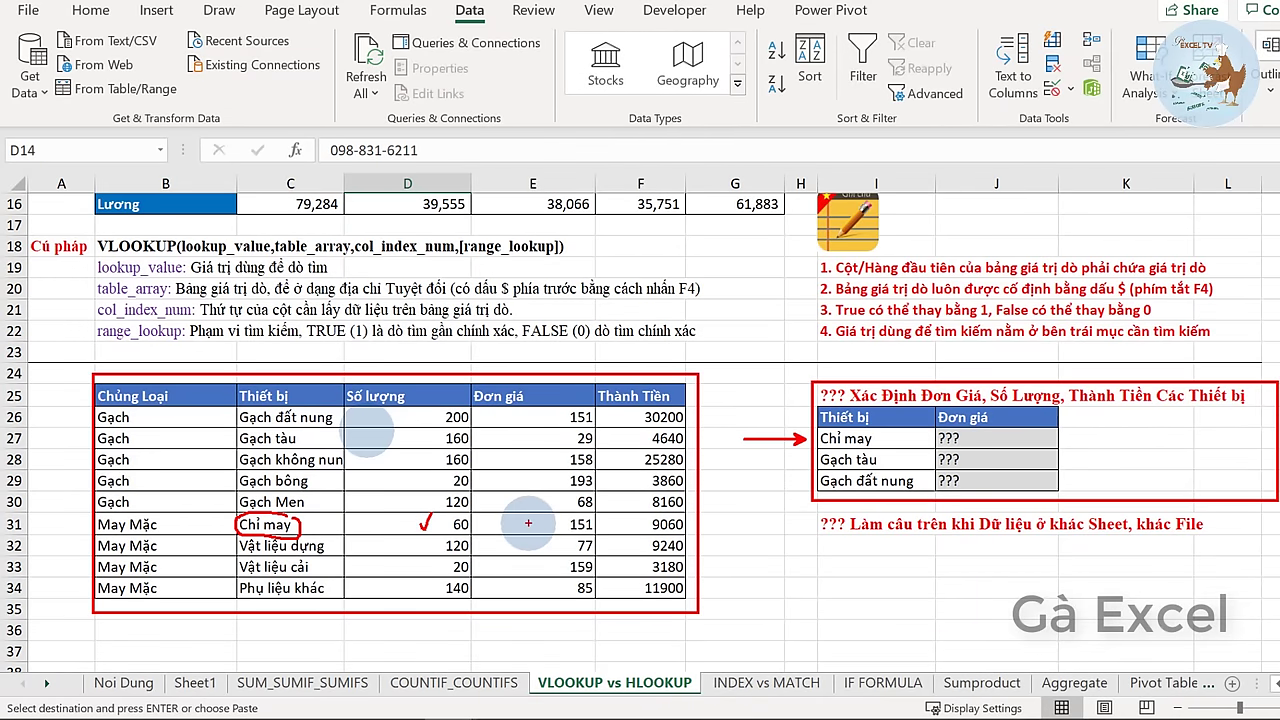
{"action": "left_click_drag", "start_coordinate": [527, 515], "coordinate": [546, 507]}
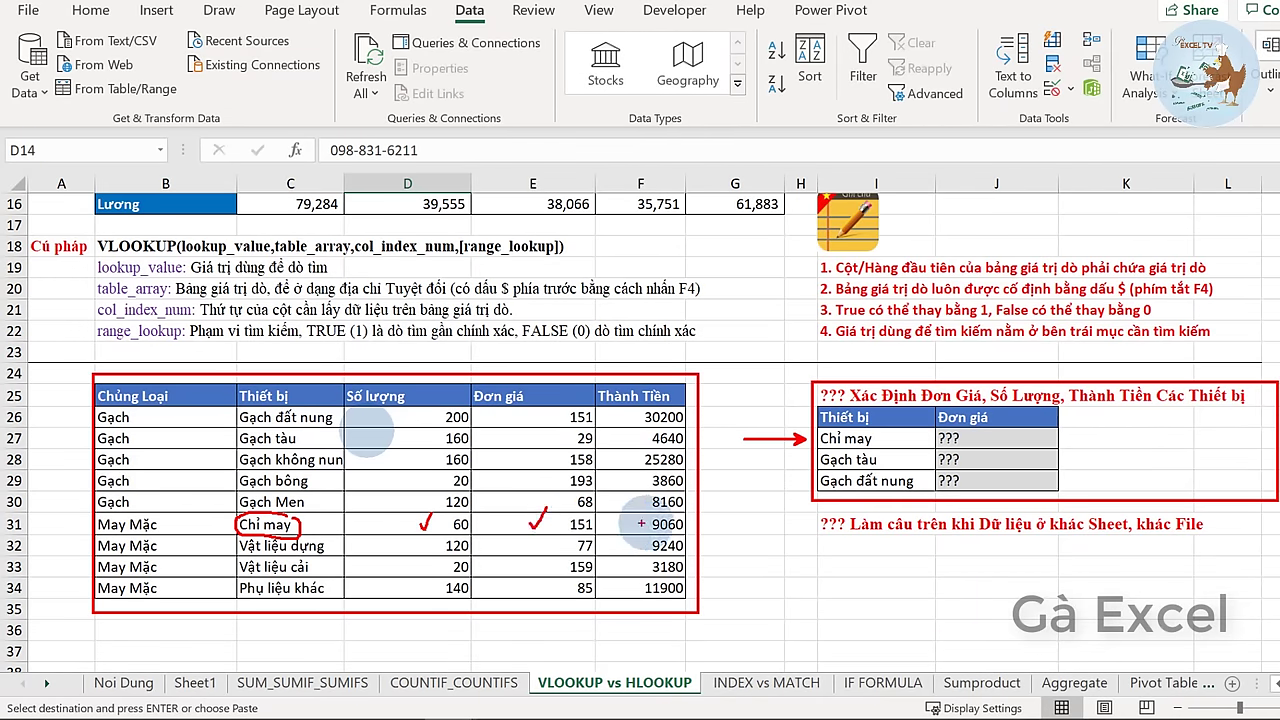
{"action": "left_click_drag", "start_coordinate": [632, 524], "coordinate": [640, 515]}
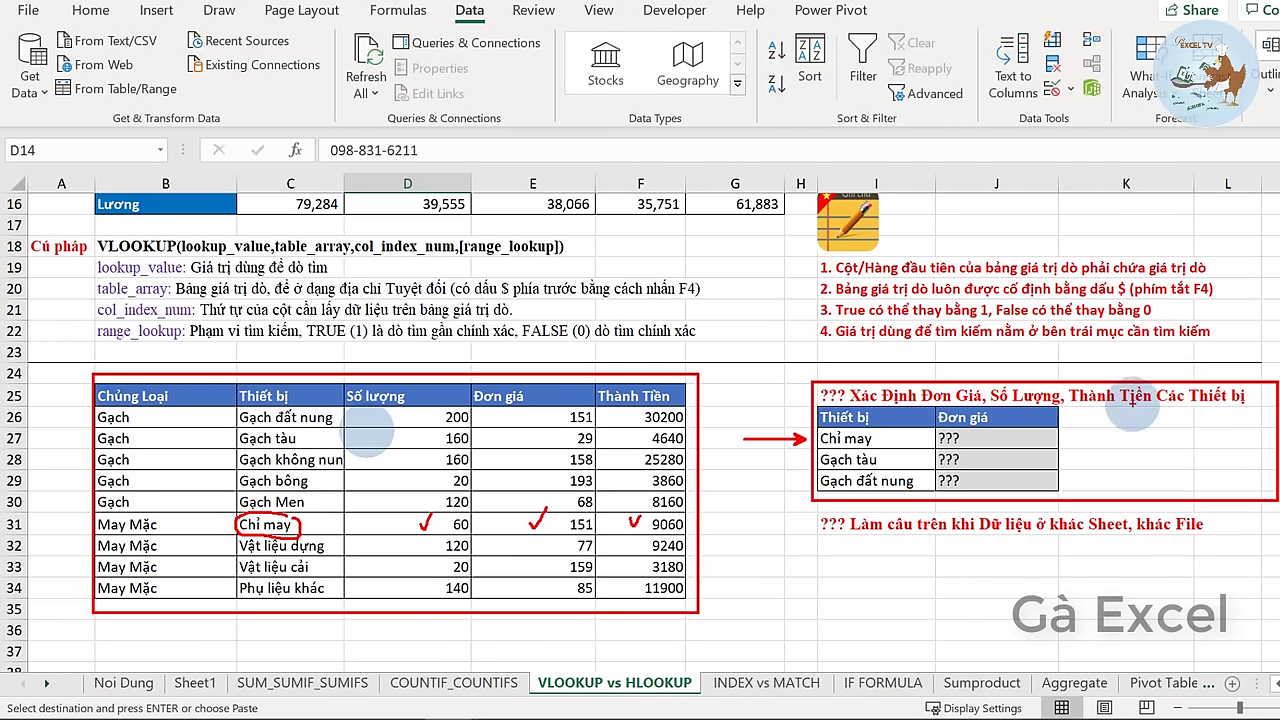
{"action": "mouse_move", "coordinate": [1132, 400]}
{"action": "left_mouse_down"}
{"action": "mouse_move", "coordinate": [1050, 412]}
{"action": "mouse_move", "coordinate": [1135, 408]}
{"action": "left_mouse_up"}
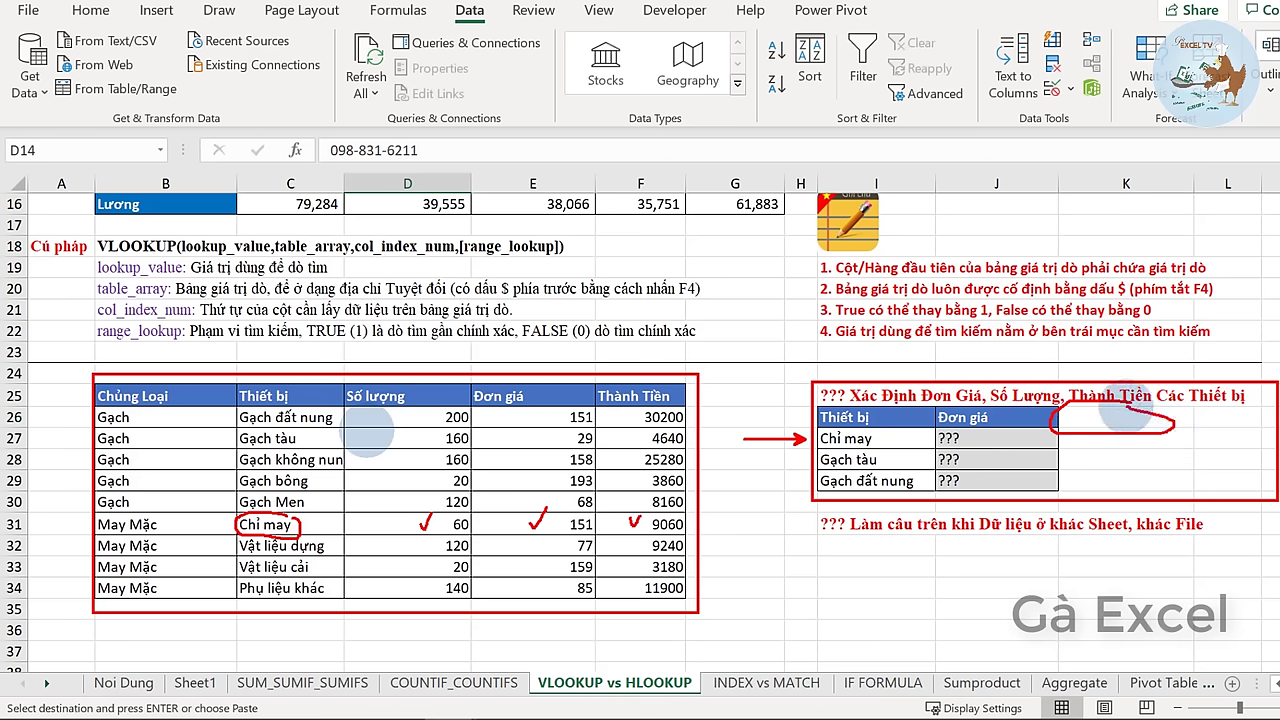
{"action": "mouse_move", "coordinate": [1262, 400]}
{"action": "left_mouse_down"}
{"action": "mouse_move", "coordinate": [1212, 405]}
{"action": "mouse_move", "coordinate": [1255, 400]}
{"action": "left_mouse_up"}
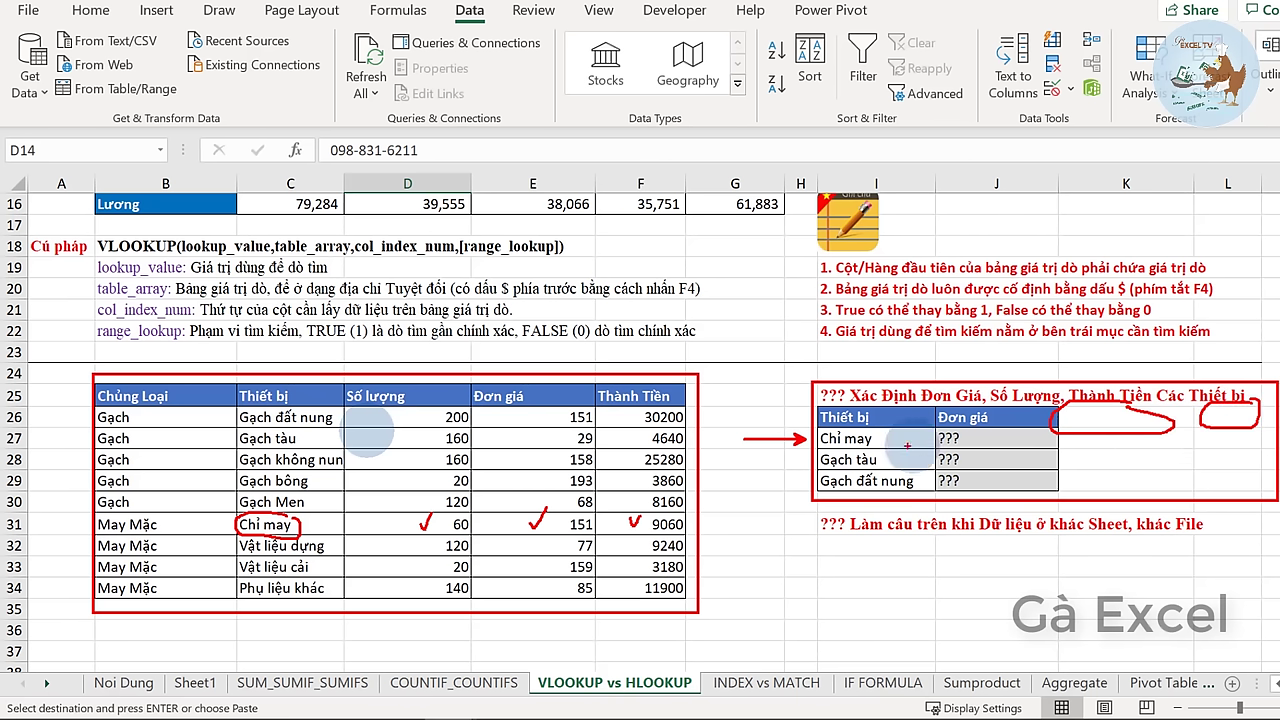
{"action": "mouse_move", "coordinate": [802, 464]}
{"action": "left_mouse_down"}
{"action": "mouse_move", "coordinate": [745, 463]}
{"action": "mouse_move", "coordinate": [797, 482]}
{"action": "mouse_move", "coordinate": [805, 510]}
{"action": "left_mouse_up"}
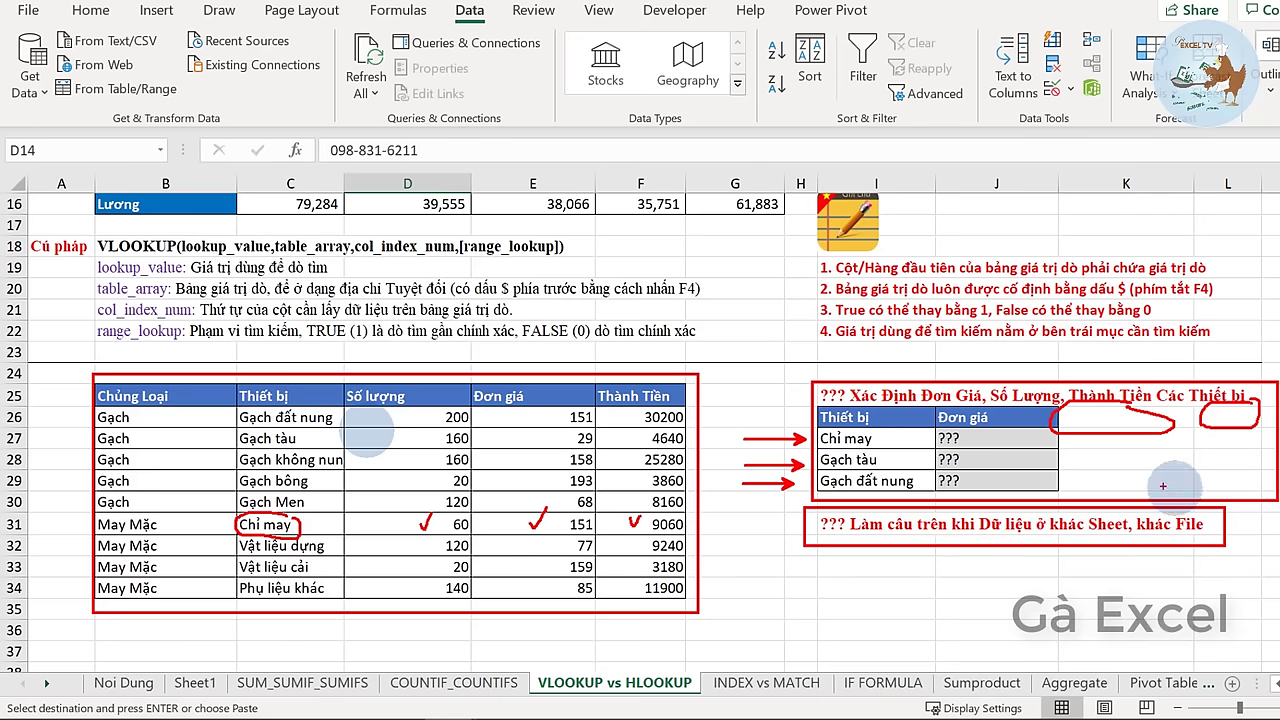
{"action": "key", "text": "Escape"}
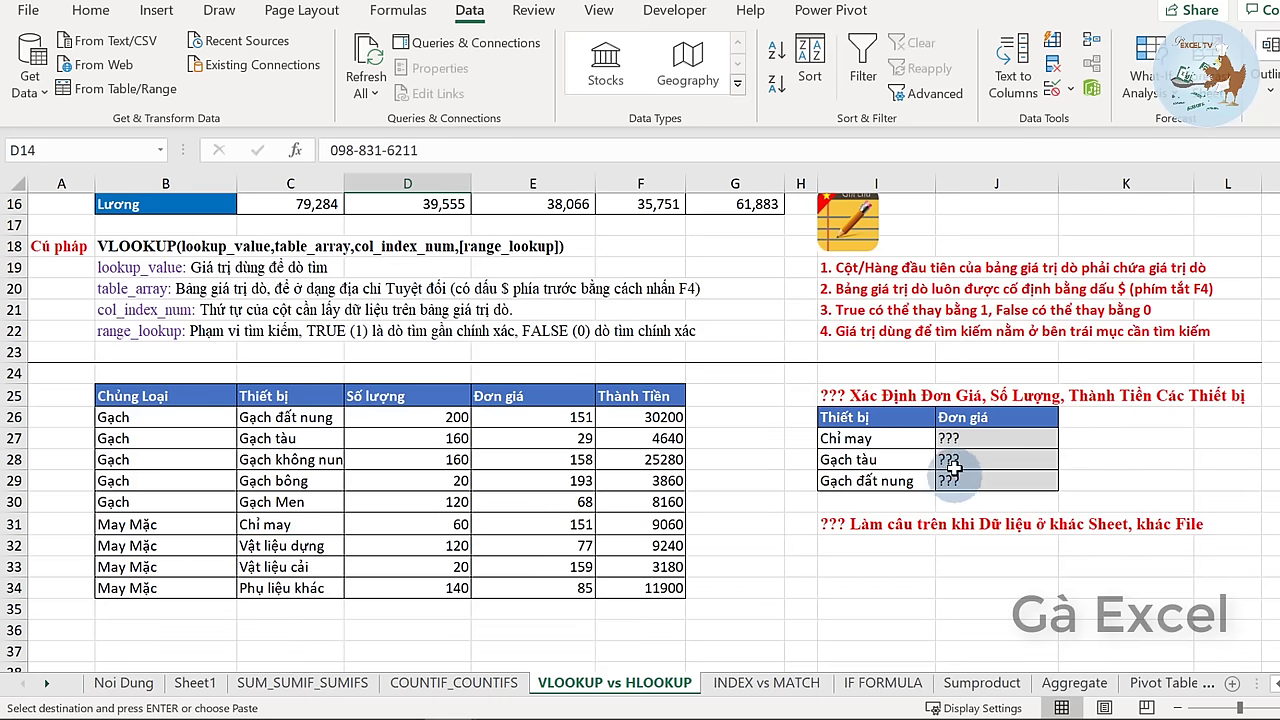
{"action": "scroll", "coordinate": [334, 422], "scroll_direction": "up", "scroll_amount": 4}
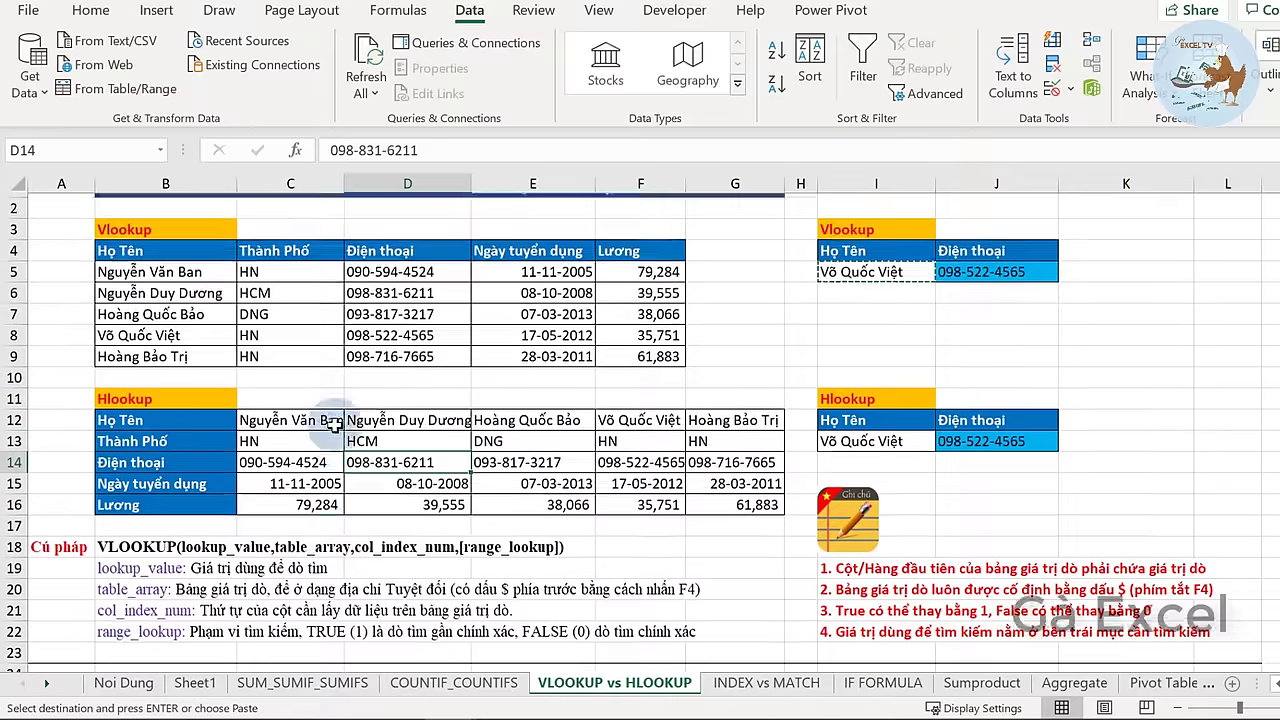
{"action": "scroll", "coordinate": [334, 422], "scroll_direction": "up", "scroll_amount": 1}
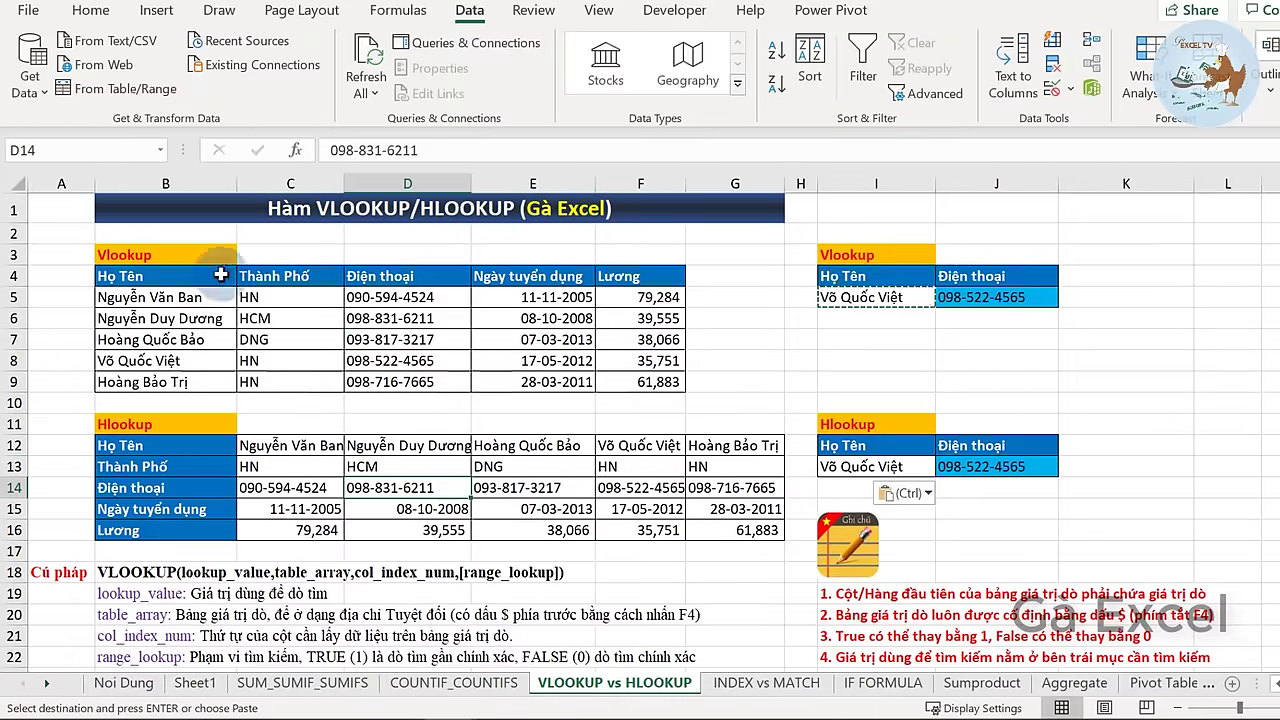
{"action": "left_click", "coordinate": [232, 205]}
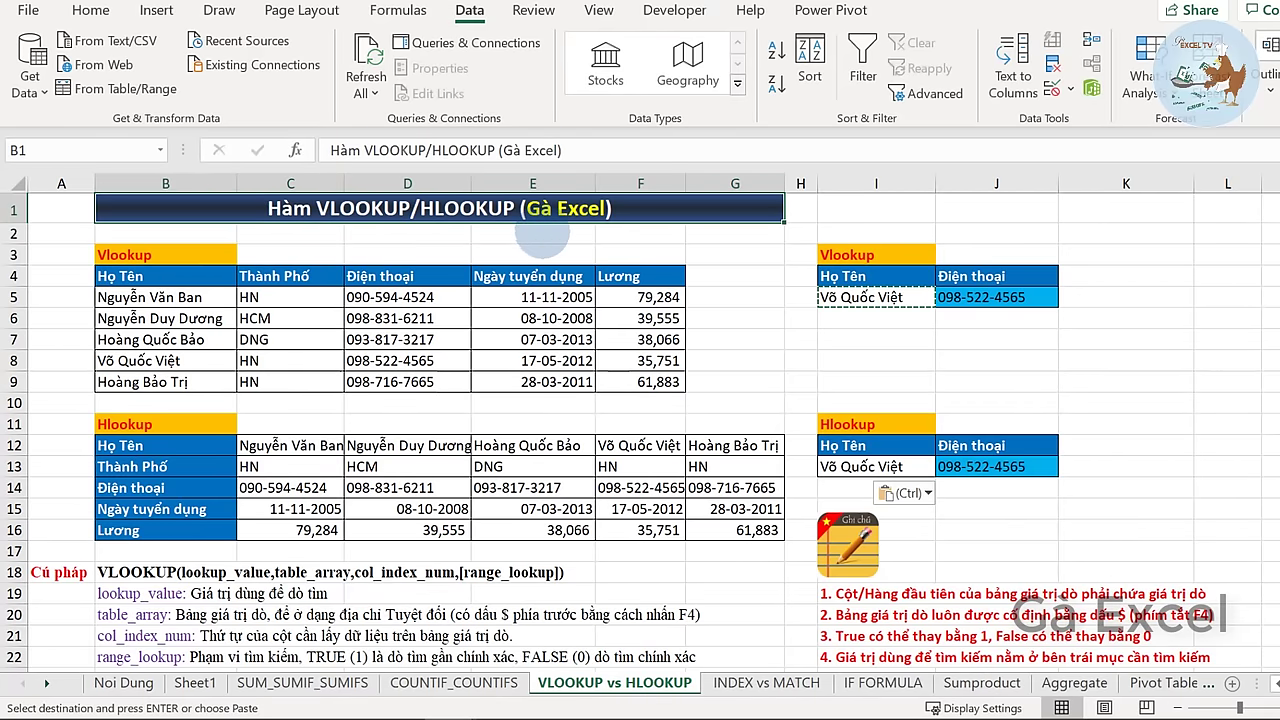
{"action": "left_click_drag", "start_coordinate": [424, 229], "coordinate": [578, 239]}
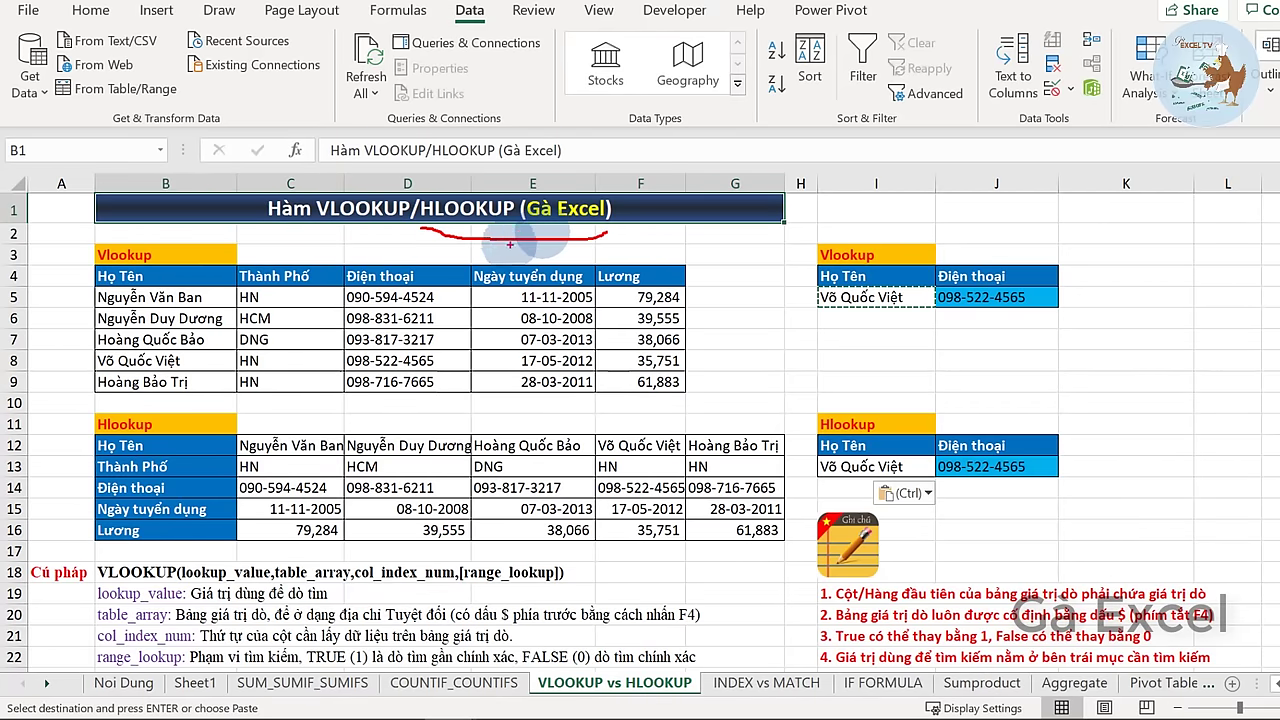
{"action": "left_click", "coordinate": [166, 276]}
{"action": "left_click", "coordinate": [160, 318]}
{"action": "left_click", "coordinate": [155, 339]}
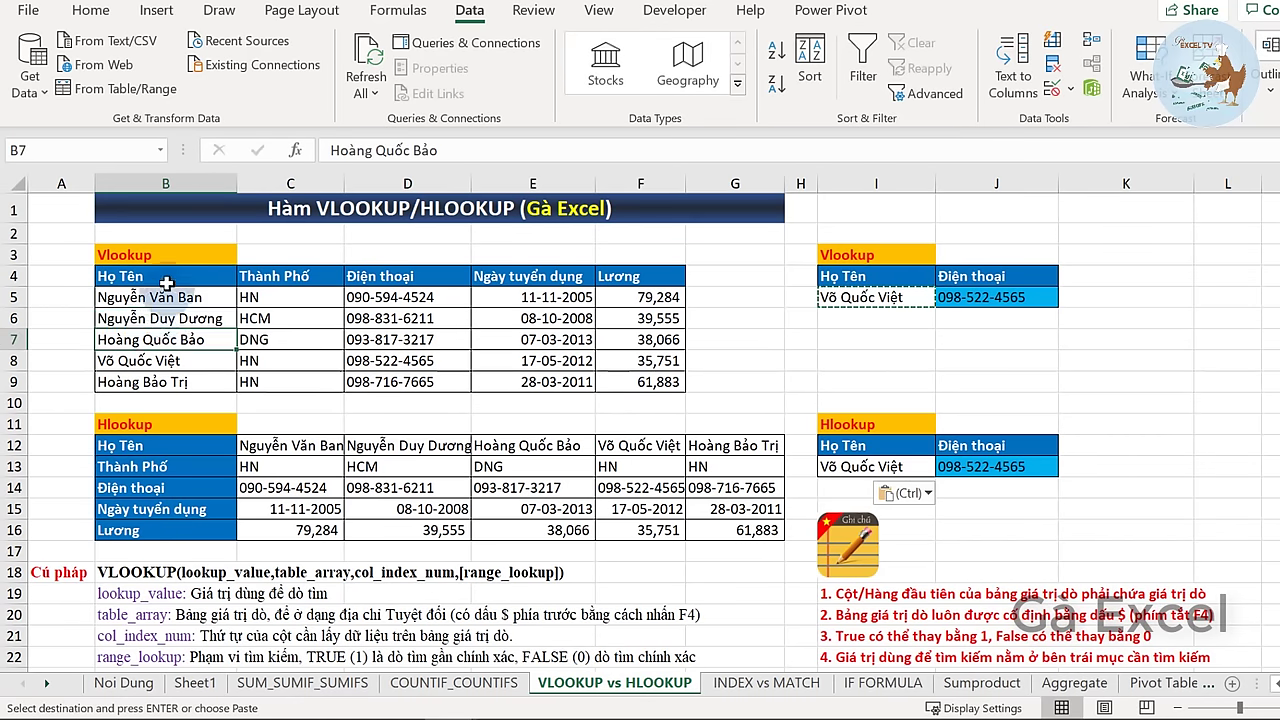
{"action": "left_click_drag", "start_coordinate": [168, 276], "coordinate": [153, 387]}
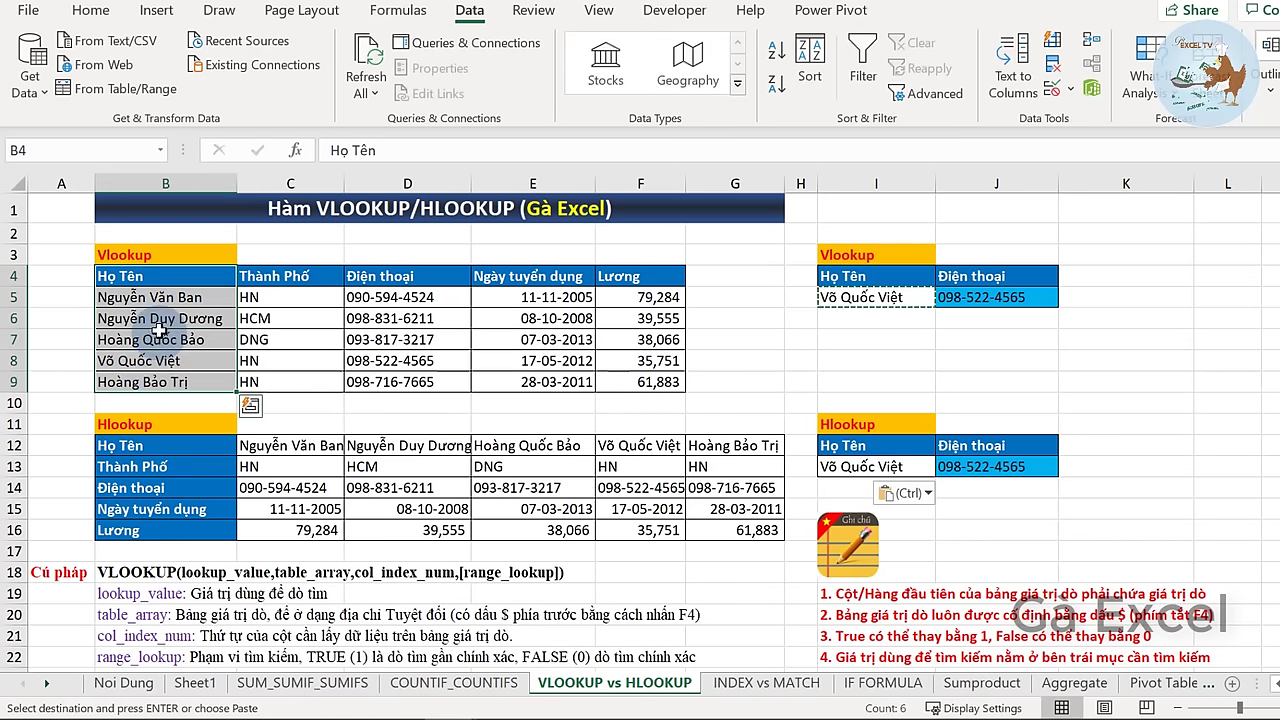
{"action": "left_click", "coordinate": [150, 283]}
{"action": "left_click", "coordinate": [150, 339]}
{"action": "left_click", "coordinate": [148, 297]}
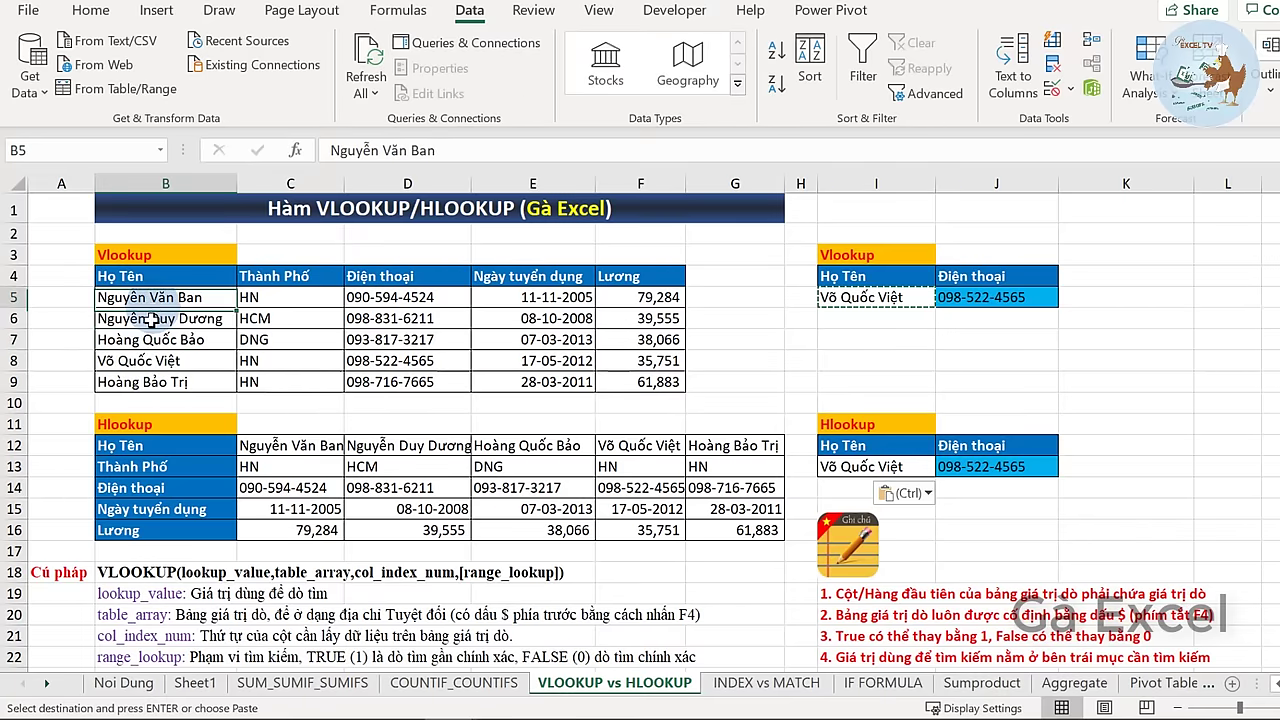
{"action": "left_click", "coordinate": [146, 360]}
{"action": "left_click", "coordinate": [283, 450]}
{"action": "left_click", "coordinate": [406, 448]}
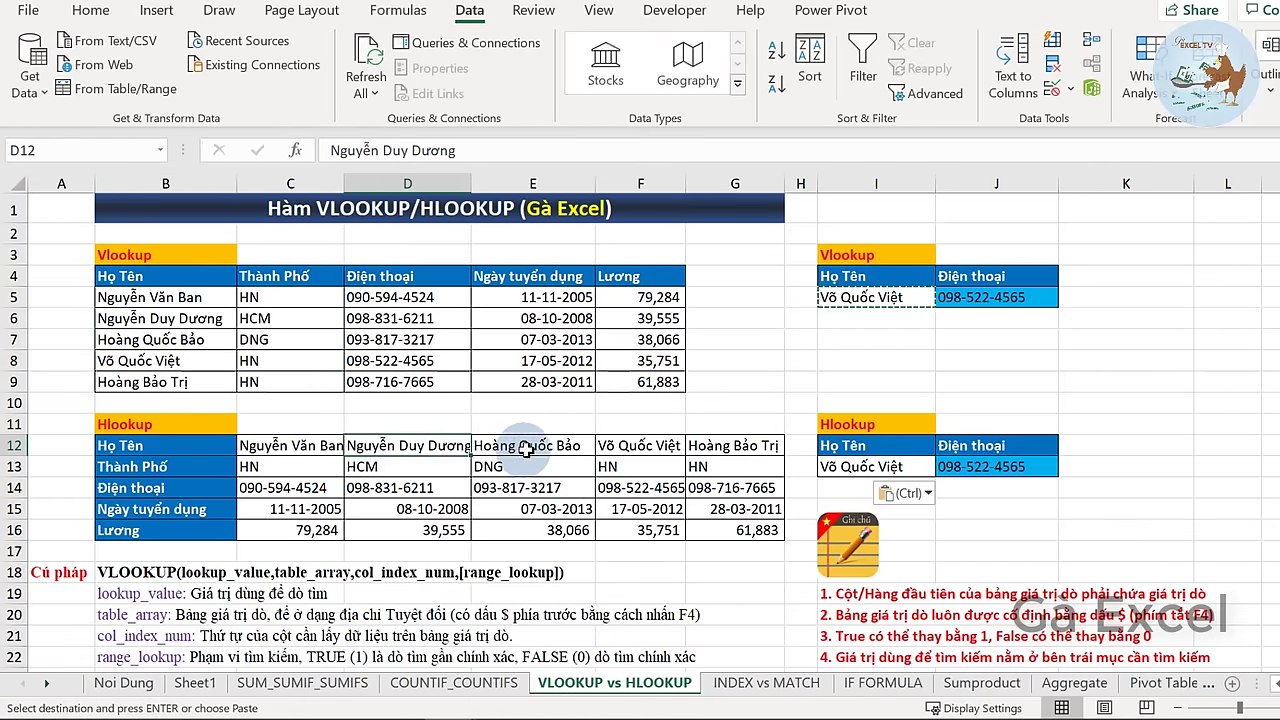
{"action": "left_click", "coordinate": [532, 447]}
{"action": "left_click", "coordinate": [618, 449]}
{"action": "left_click", "coordinate": [690, 447]}
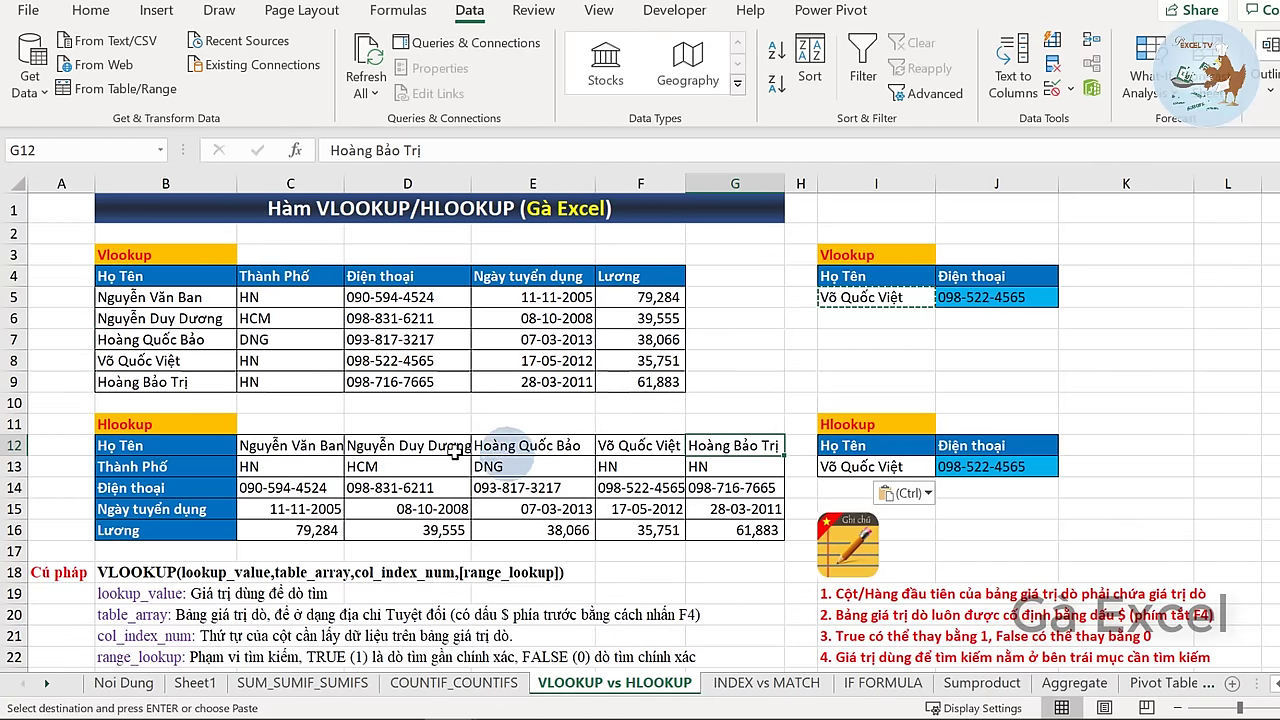
{"action": "left_click", "coordinate": [301, 446]}
{"action": "left_click_drag", "start_coordinate": [170, 279], "coordinate": [633, 378]}
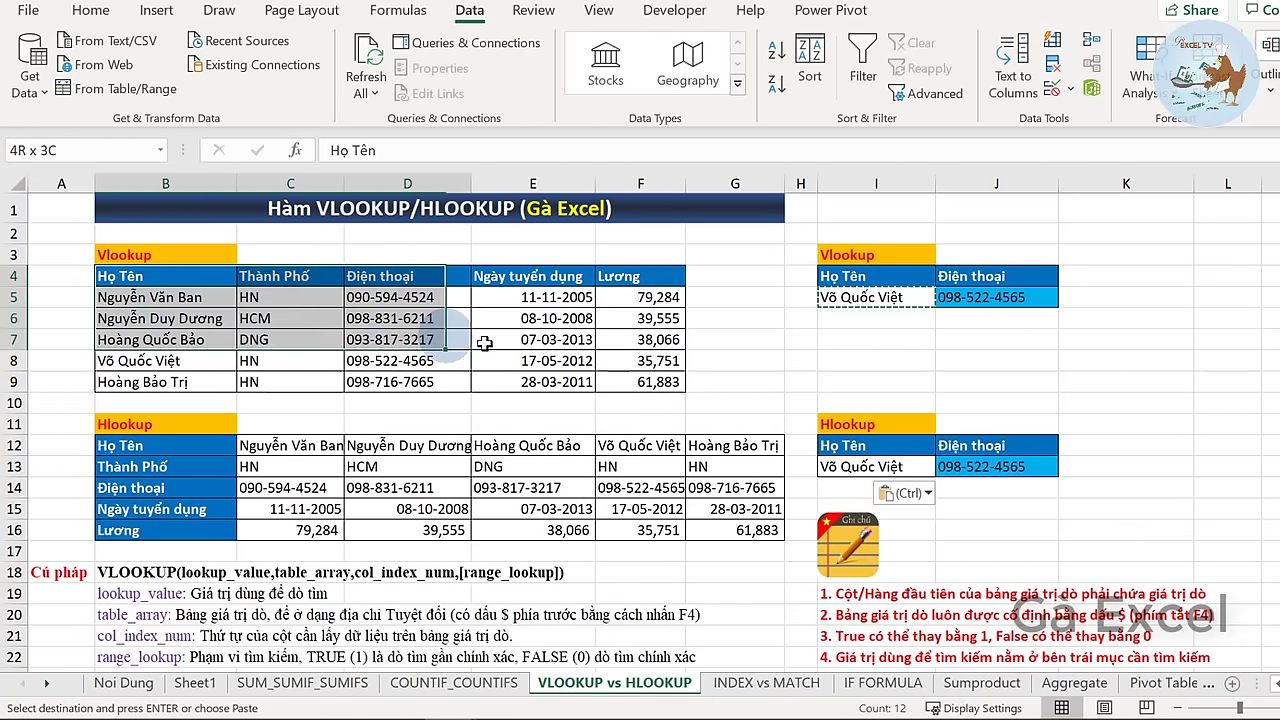
{"action": "left_click", "coordinate": [410, 228]}
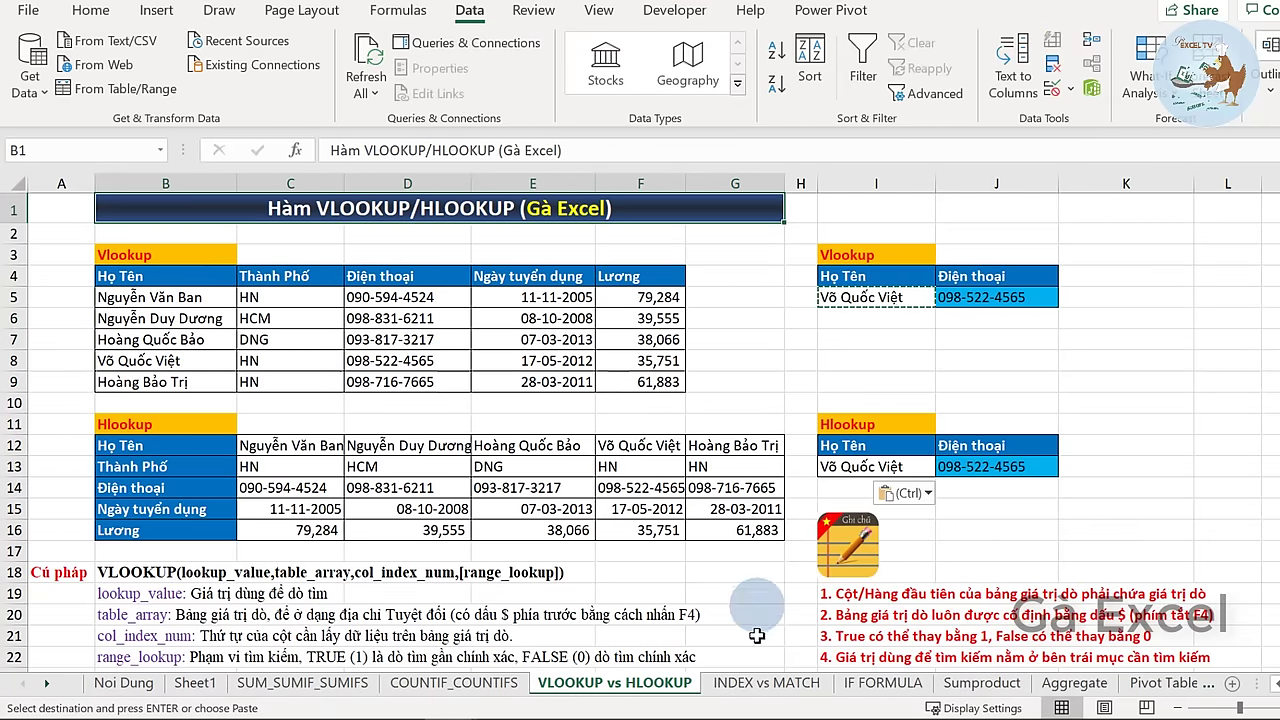
{"action": "left_click", "coordinate": [766, 682]}
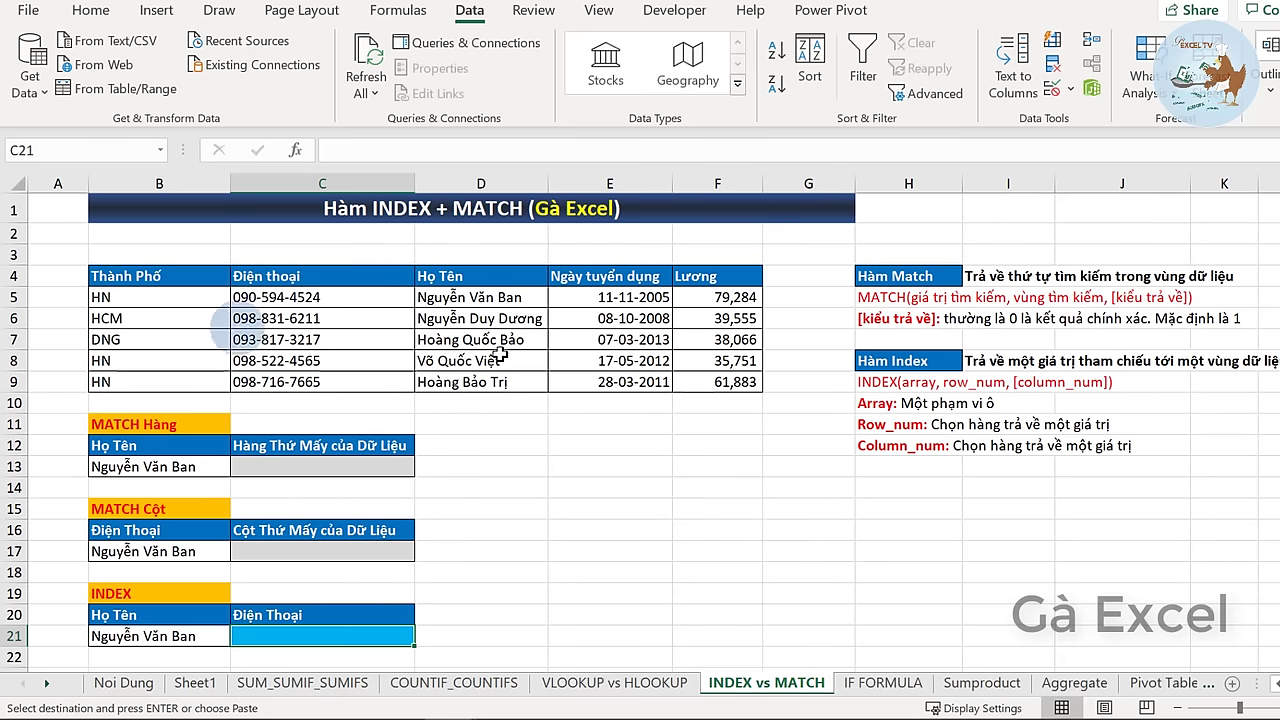
{"action": "left_click", "coordinate": [286, 208]}
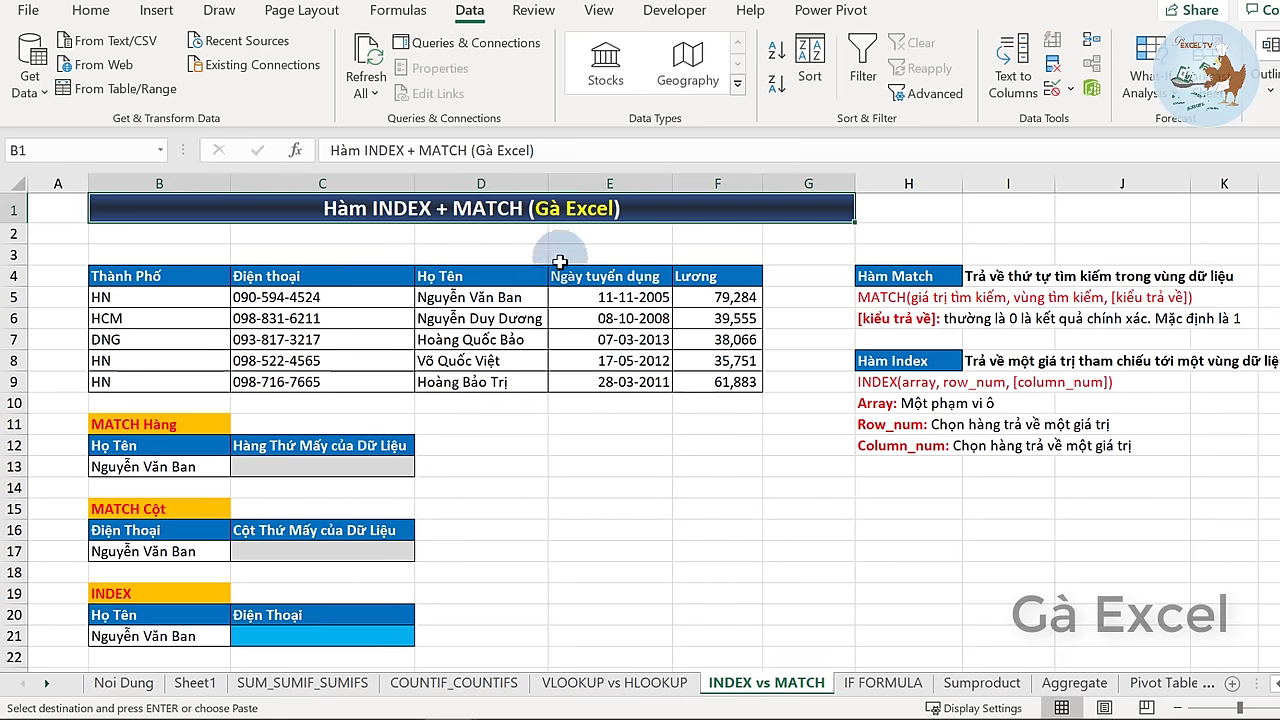
{"action": "left_click", "coordinate": [630, 684]}
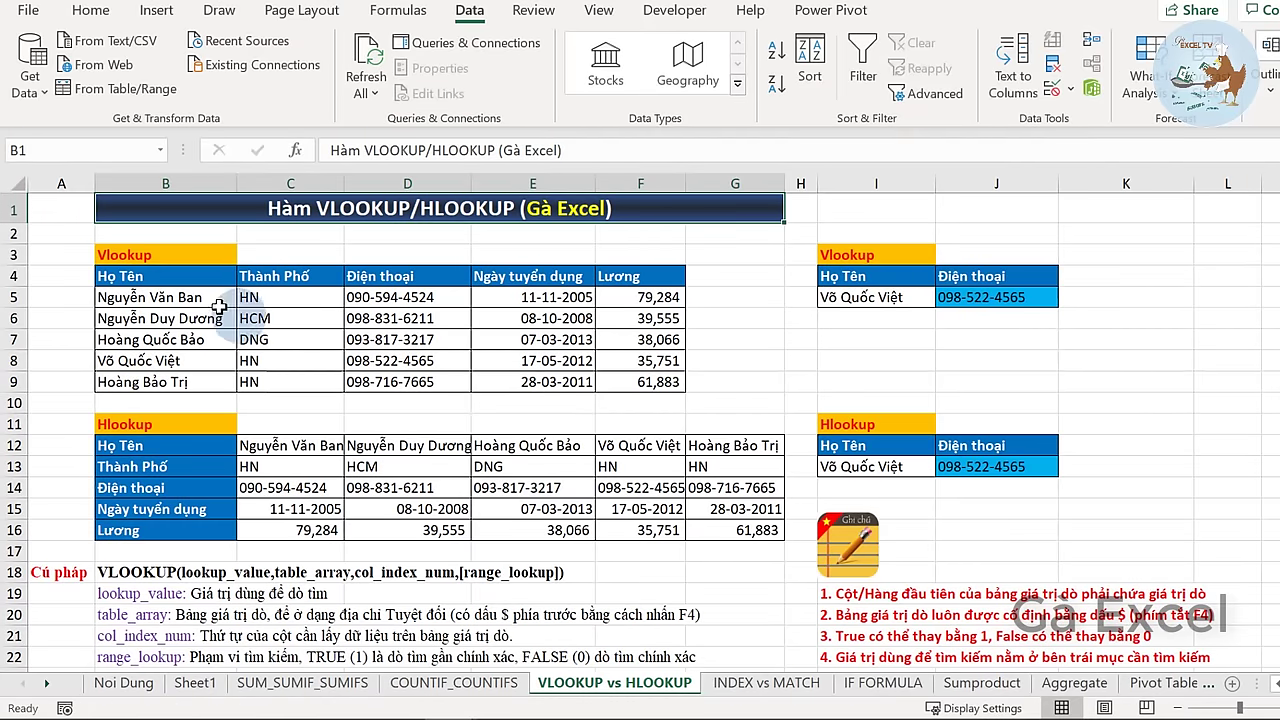
{"action": "mouse_move", "coordinate": [180, 278]}
{"action": "left_mouse_down"}
{"action": "mouse_move", "coordinate": [177, 397]}
{"action": "mouse_move", "coordinate": [724, 386]}
{"action": "left_mouse_up"}
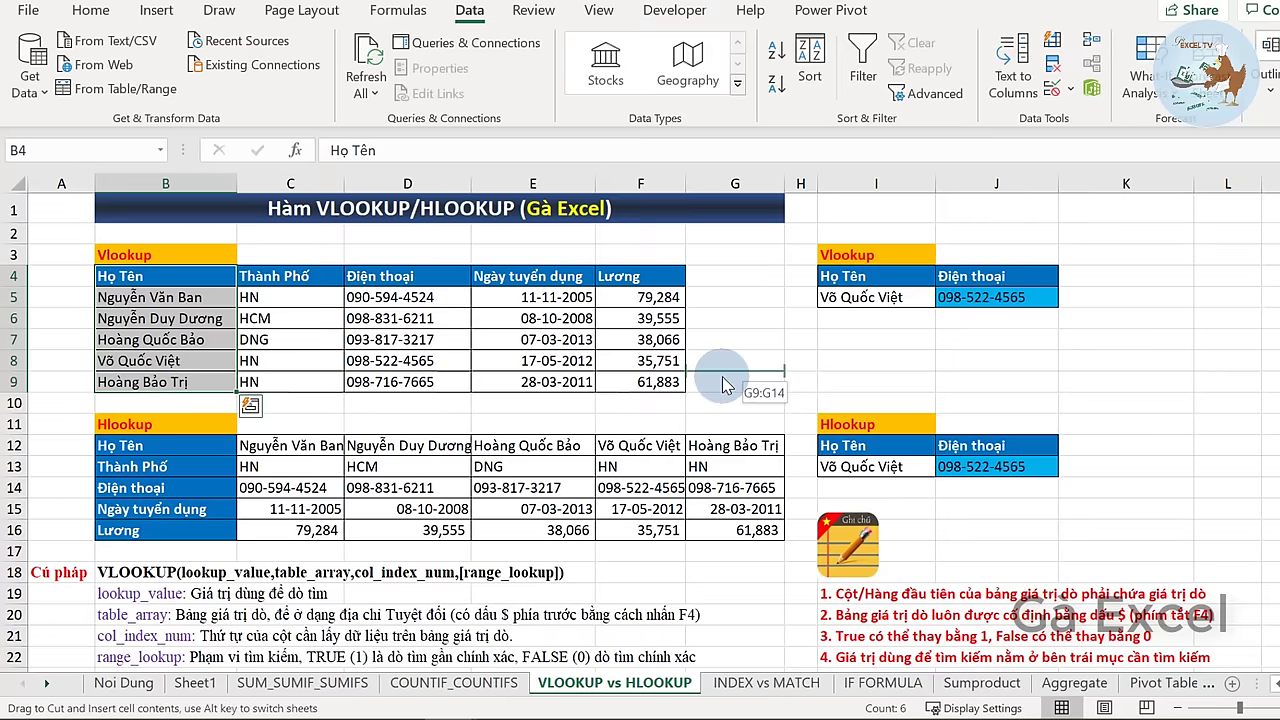
{"action": "left_click_drag", "start_coordinate": [718, 342], "coordinate": [690, 386]}
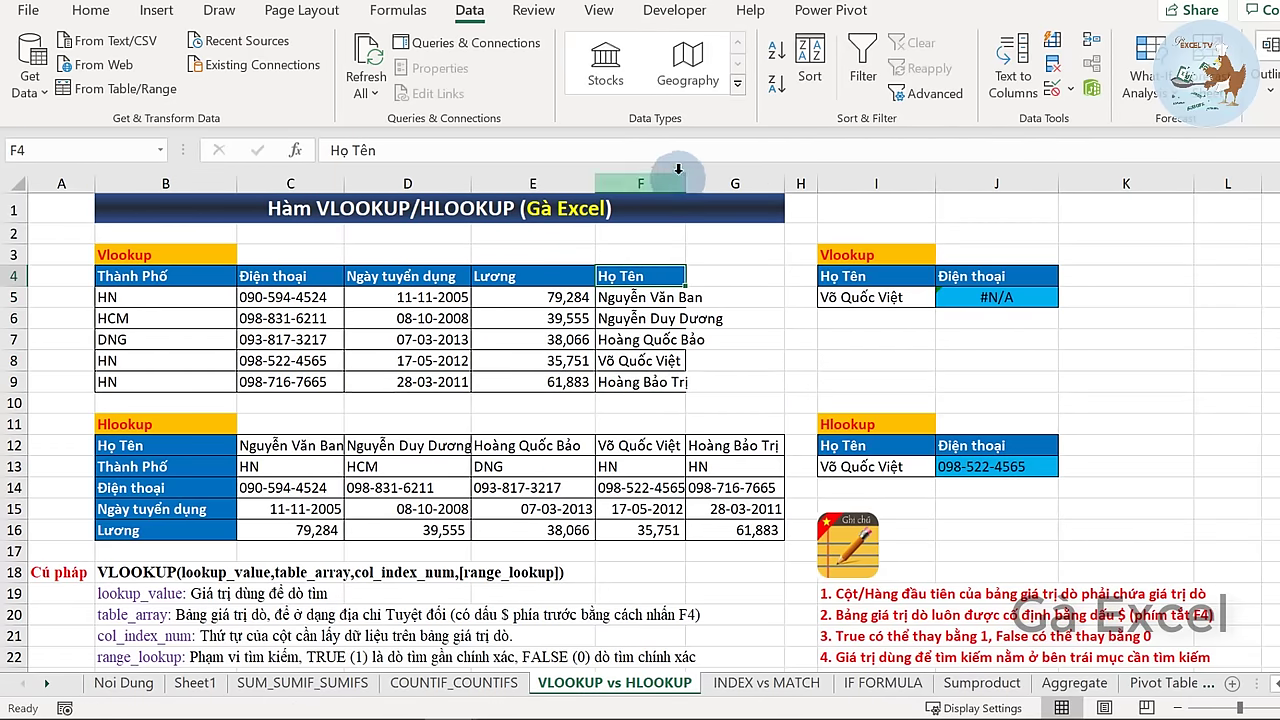
{"action": "left_click_drag", "start_coordinate": [687, 181], "coordinate": [727, 183]}
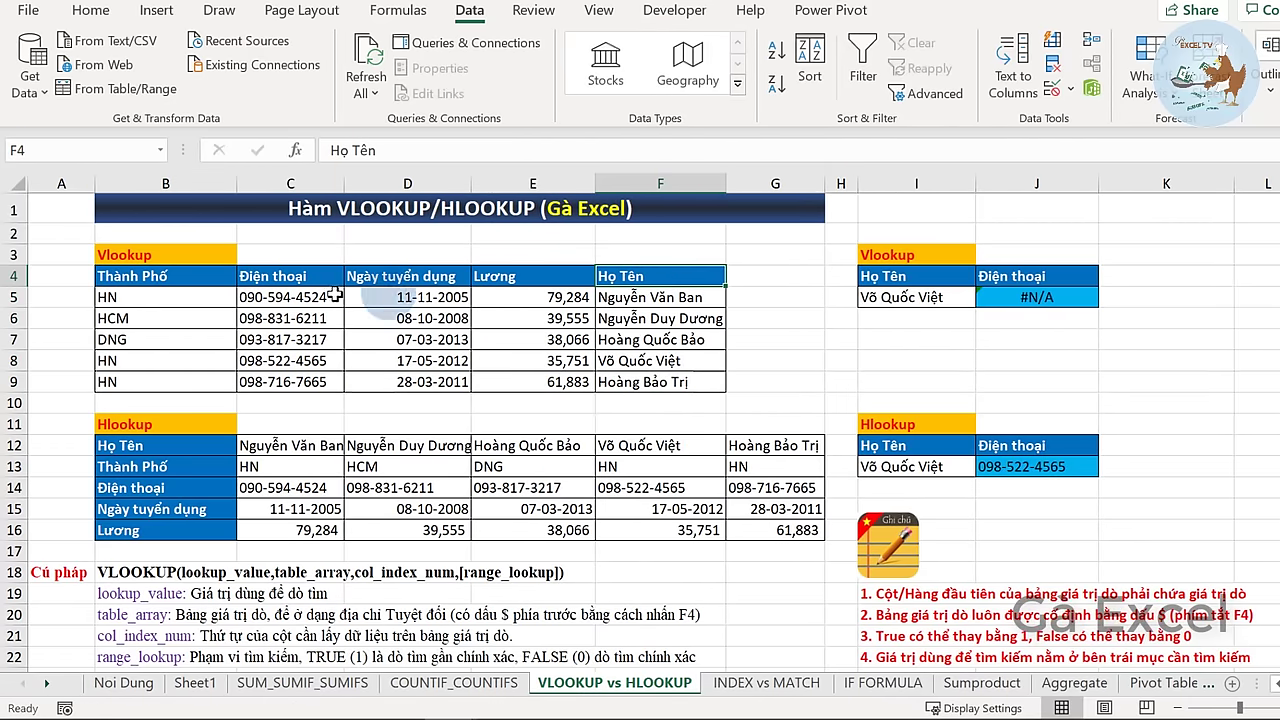
{"action": "left_click", "coordinate": [298, 277]}
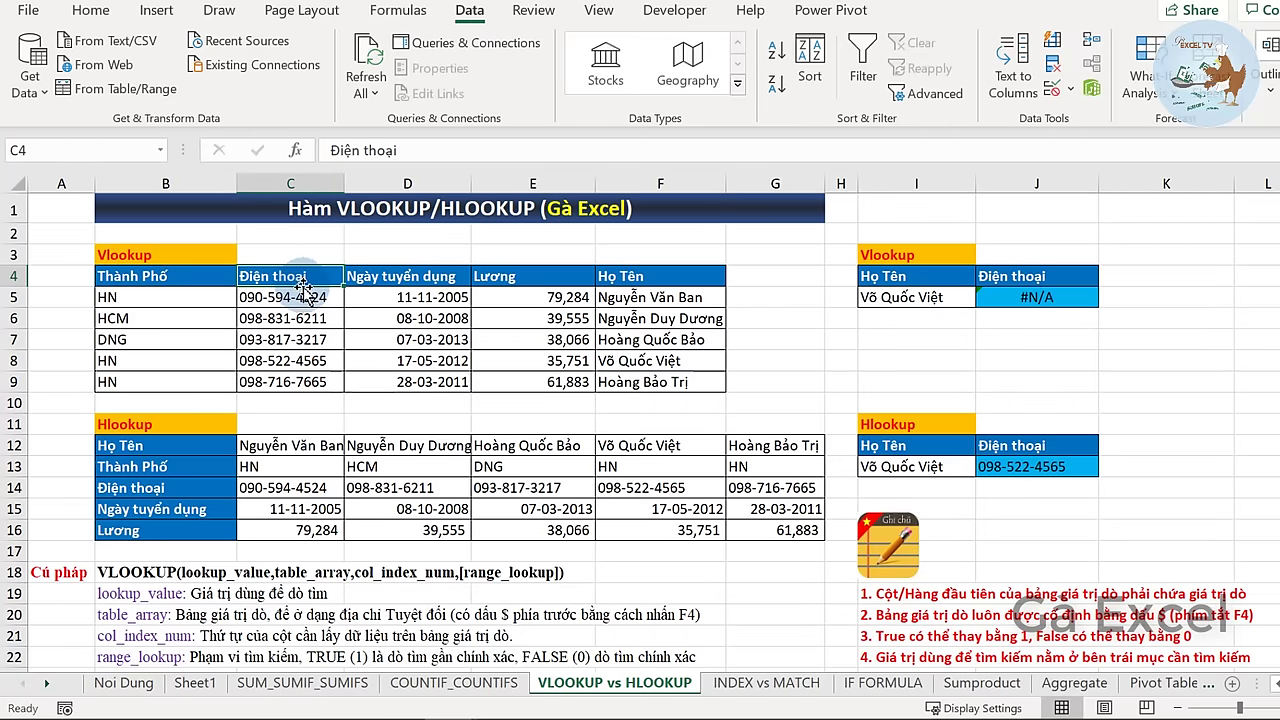
{"action": "left_click", "coordinate": [916, 295]}
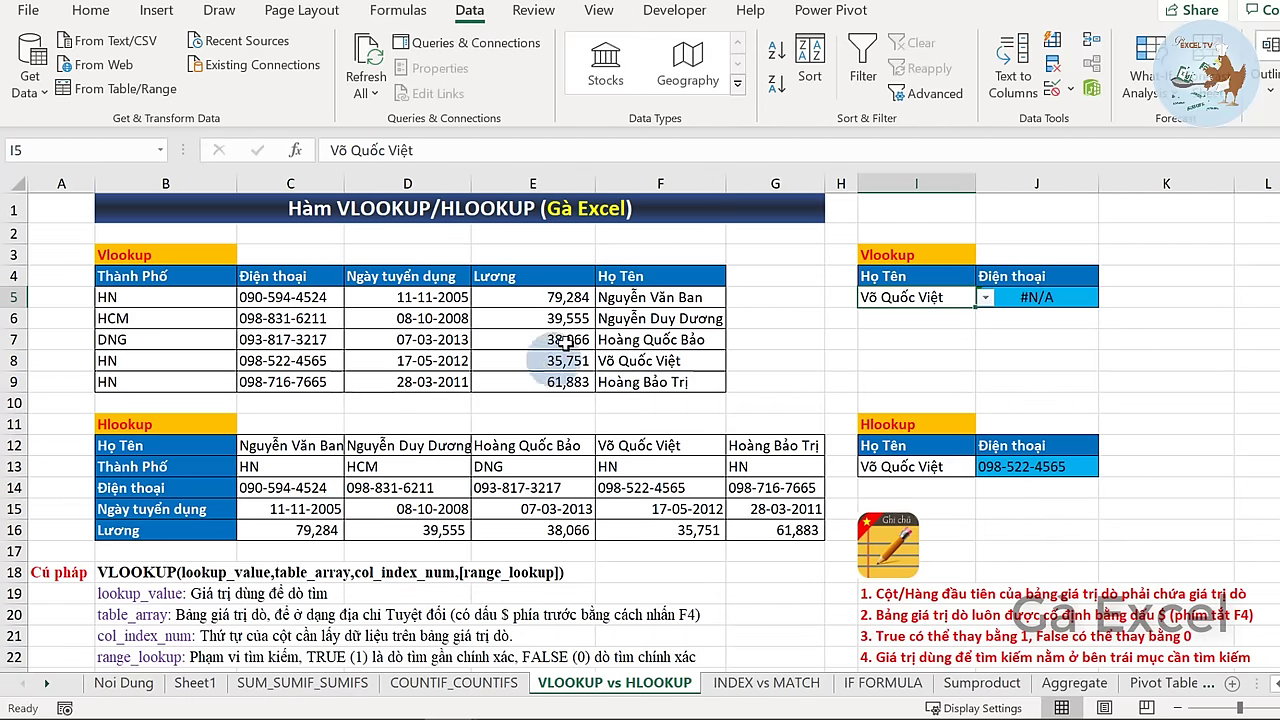
{"action": "left_click_drag", "start_coordinate": [650, 297], "coordinate": [633, 381]}
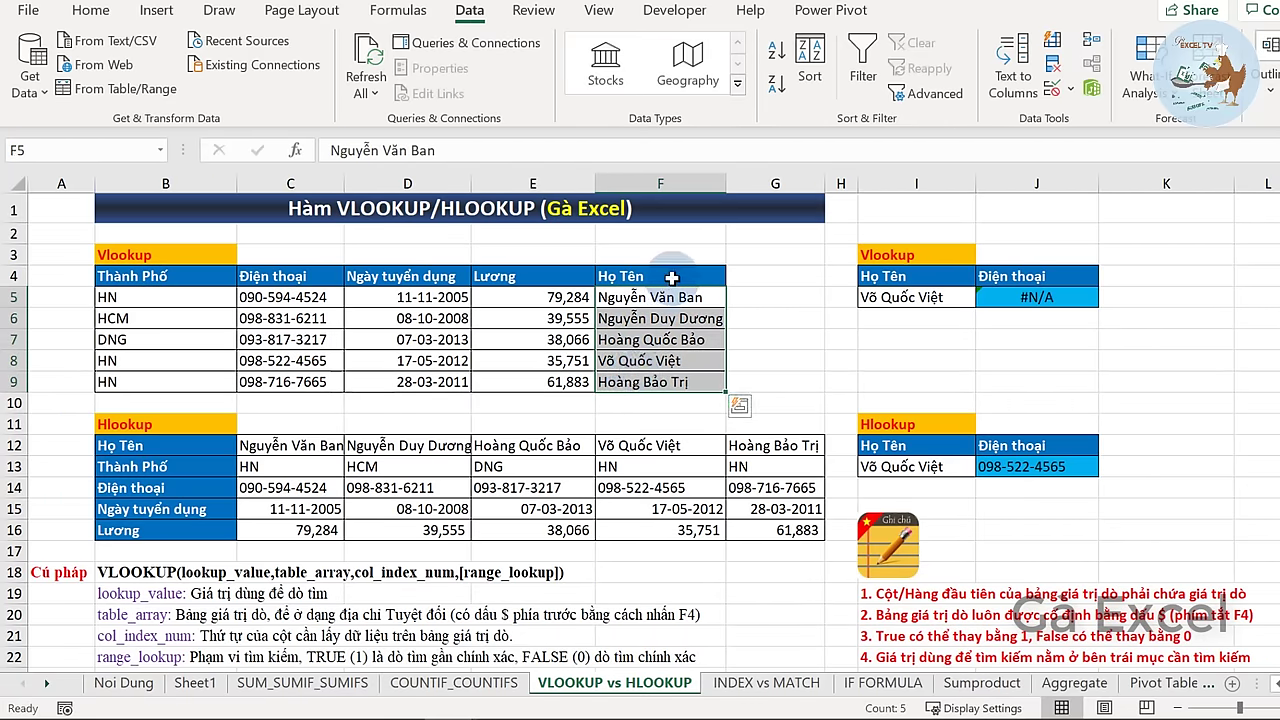
{"action": "left_click_drag", "start_coordinate": [655, 276], "coordinate": [645, 381]}
{"action": "left_click", "coordinate": [737, 282]}
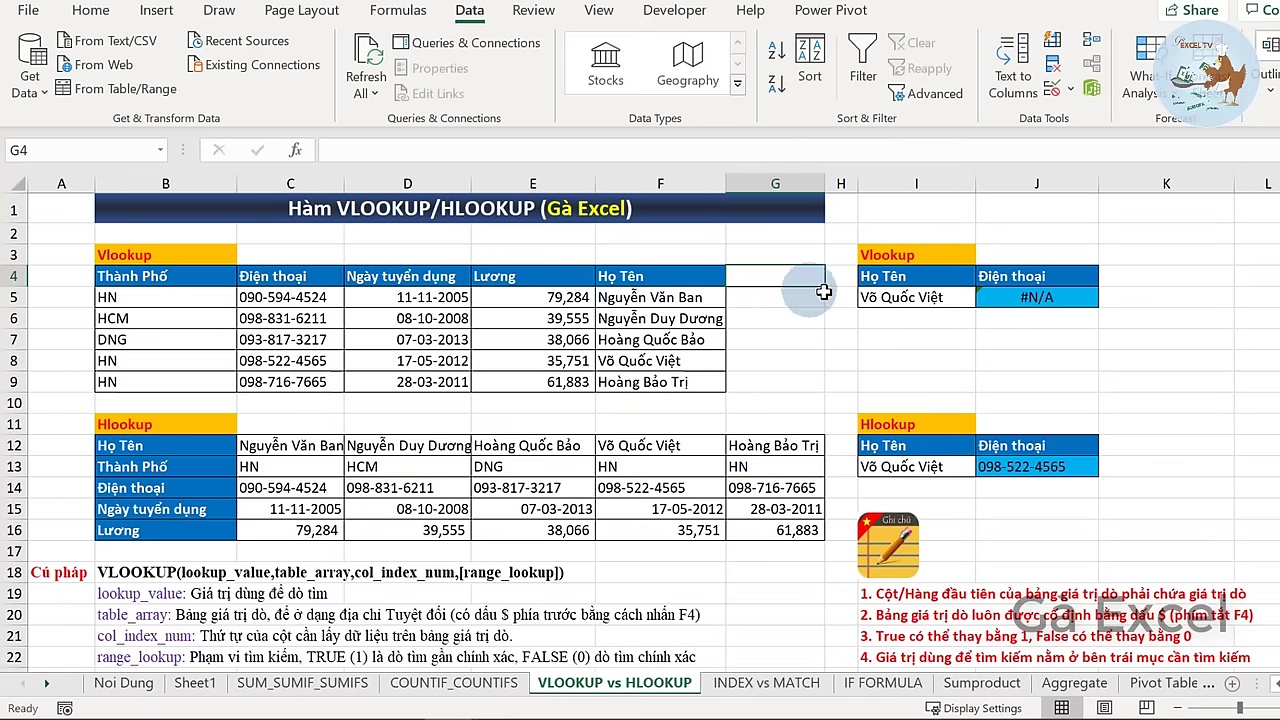
{"action": "left_click", "coordinate": [283, 281]}
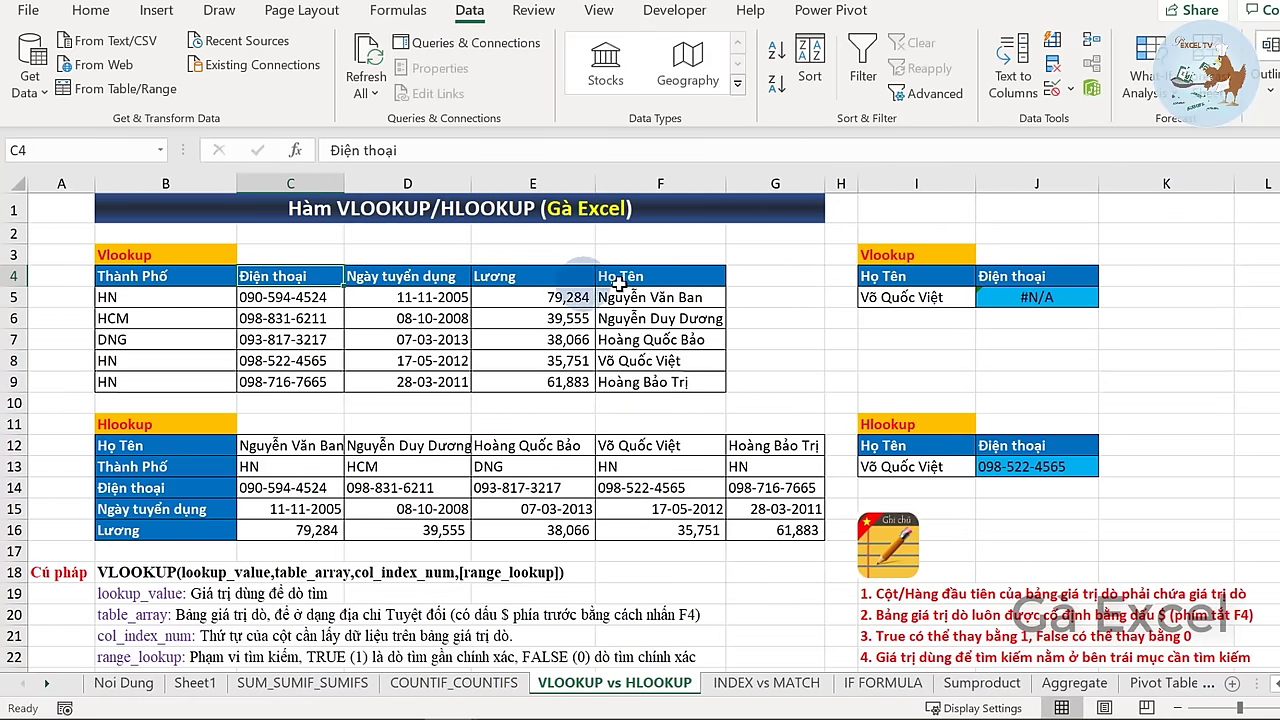
{"action": "left_click_drag", "start_coordinate": [625, 277], "coordinate": [633, 373]}
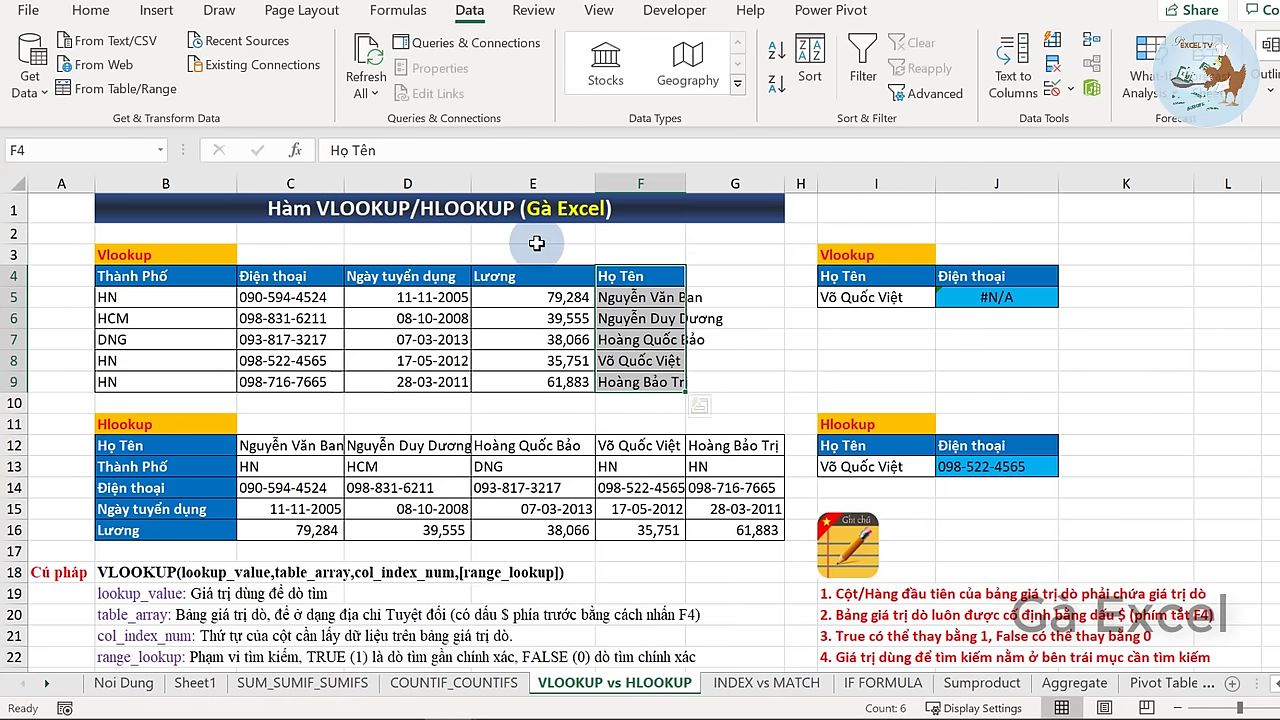
- On the INDEX vs MATCH sheet, underline the title and box the MATCH explanation and its return value
{"action": "left_click", "coordinate": [757, 685]}
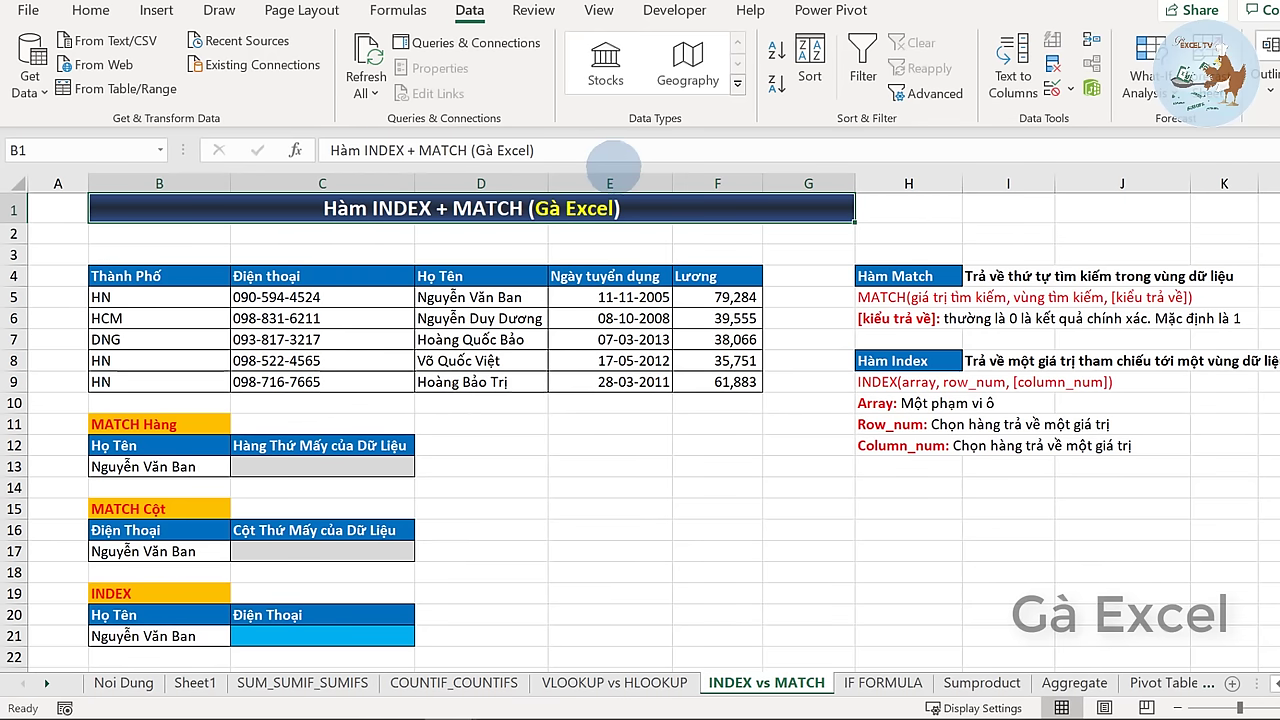
{"action": "left_click_drag", "start_coordinate": [328, 237], "coordinate": [606, 232]}
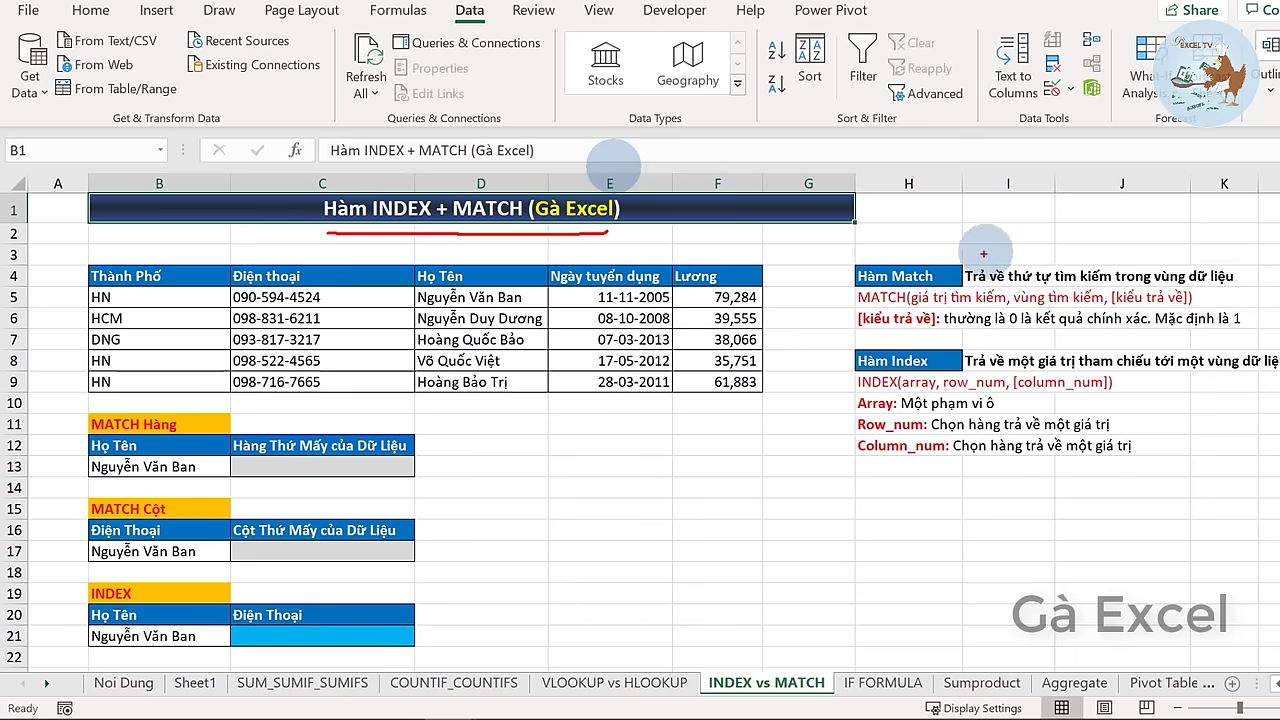
{"action": "mouse_move", "coordinate": [849, 262]}
{"action": "left_mouse_down"}
{"action": "mouse_move", "coordinate": [906, 306]}
{"action": "mouse_move", "coordinate": [1256, 362]}
{"action": "left_mouse_up"}
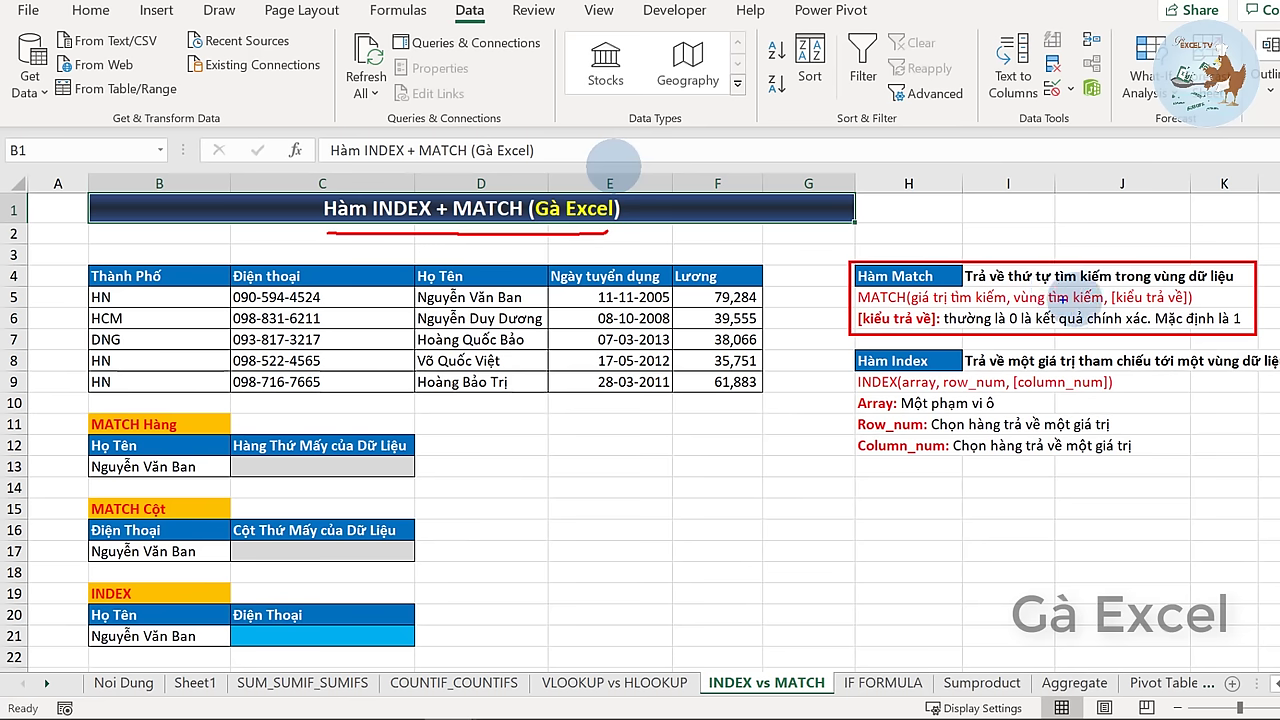
{"action": "mouse_move", "coordinate": [975, 286]}
{"action": "left_mouse_down"}
{"action": "mouse_move", "coordinate": [1105, 287]}
{"action": "mouse_move", "coordinate": [1215, 267]}
{"action": "mouse_move", "coordinate": [1152, 290]}
{"action": "left_mouse_up"}
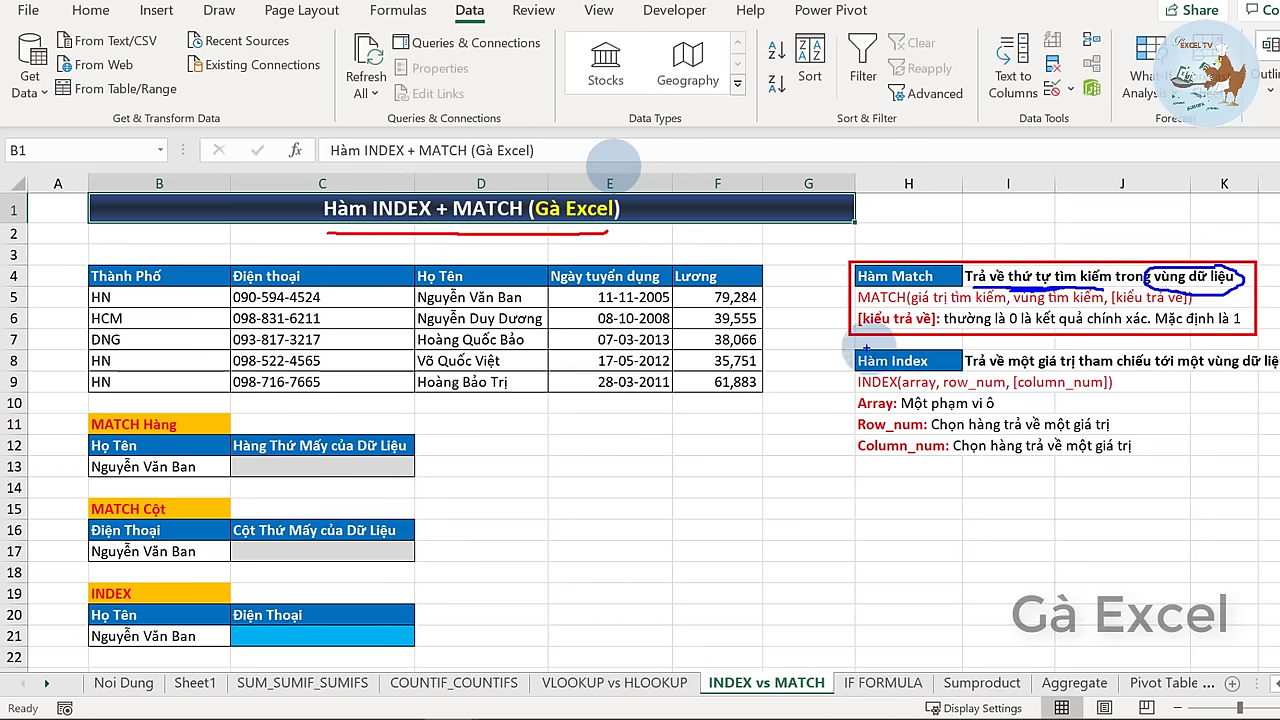
- Box the INDEX explanation and its Array argument, and point an arrow at Row_num
{"action": "left_click_drag", "start_coordinate": [846, 348], "coordinate": [1278, 463]}
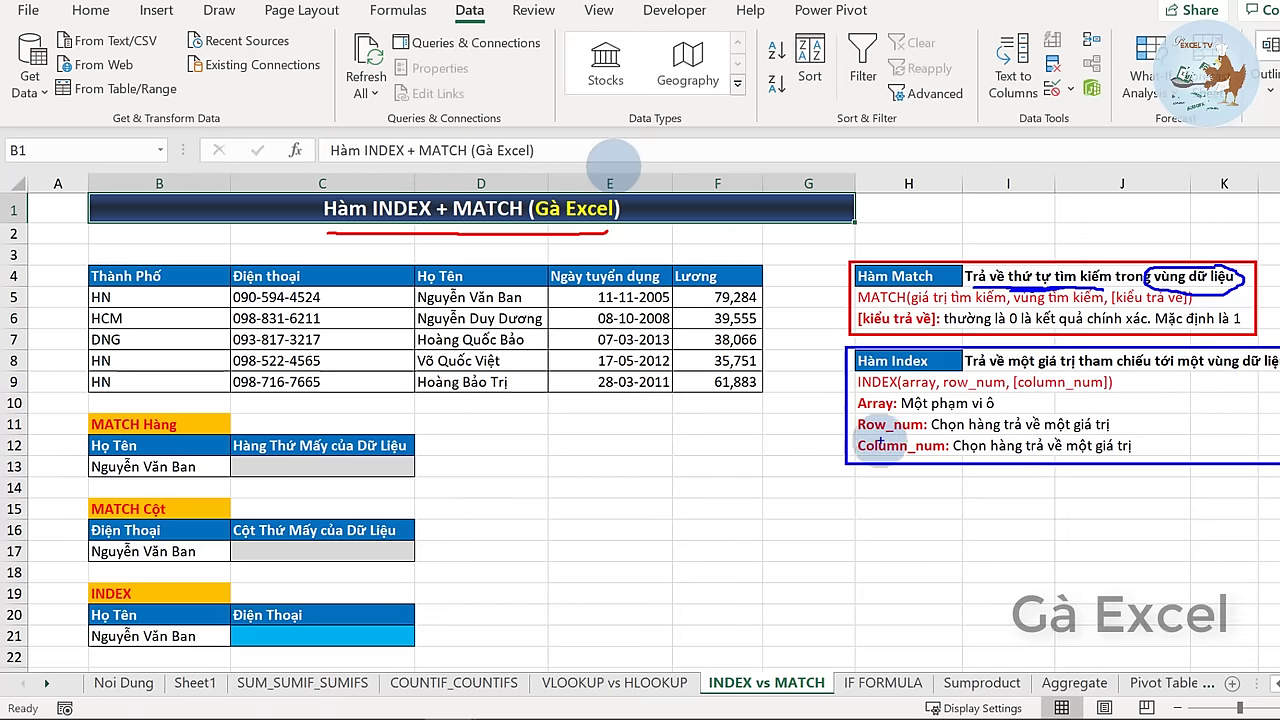
{"action": "left_click_drag", "start_coordinate": [853, 393], "coordinate": [996, 414]}
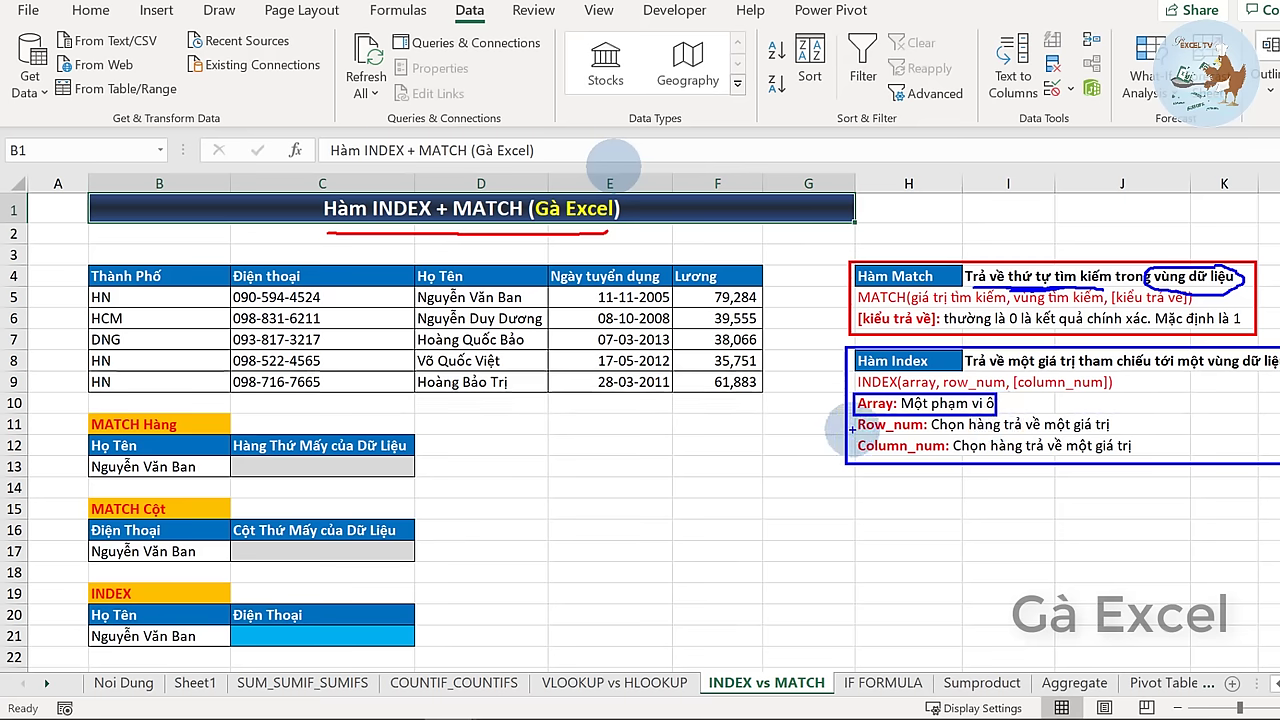
{"action": "mouse_move", "coordinate": [853, 428]}
{"action": "left_mouse_down"}
{"action": "mouse_move", "coordinate": [803, 431]}
{"action": "mouse_move", "coordinate": [782, 456]}
{"action": "left_mouse_up"}
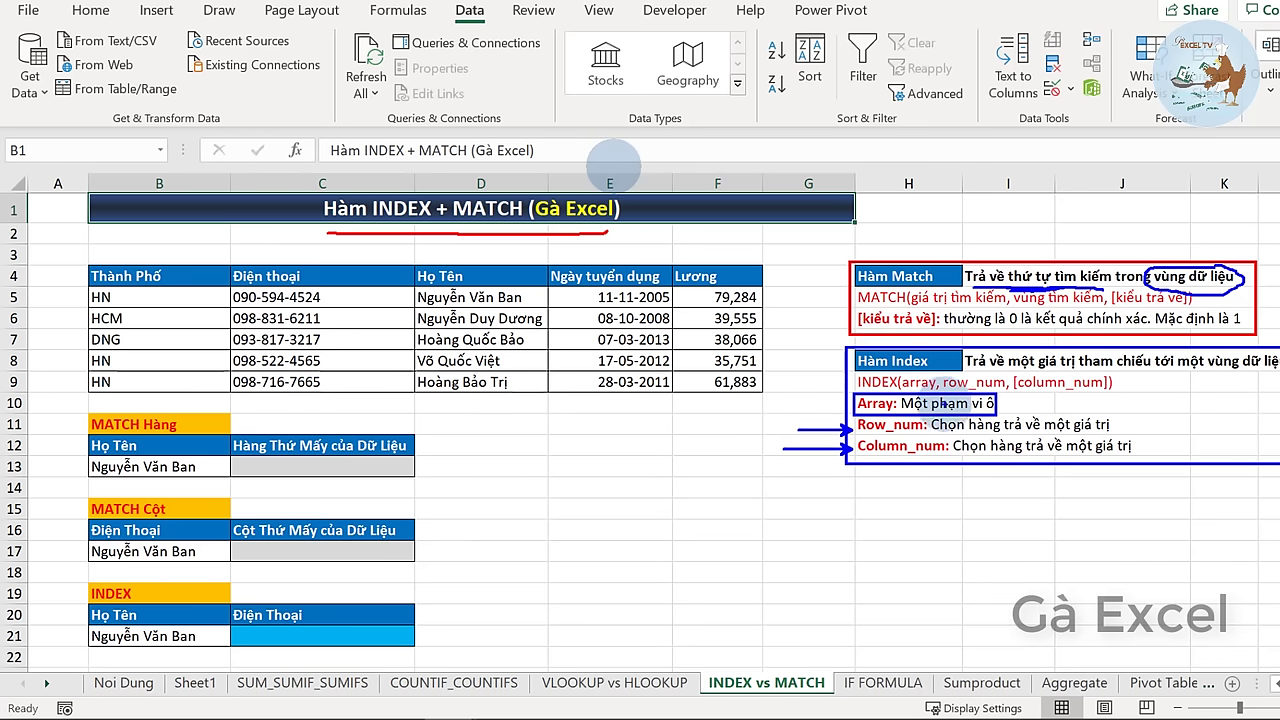
{"action": "key", "text": "Escape"}
{"action": "left_click", "coordinate": [880, 276]}
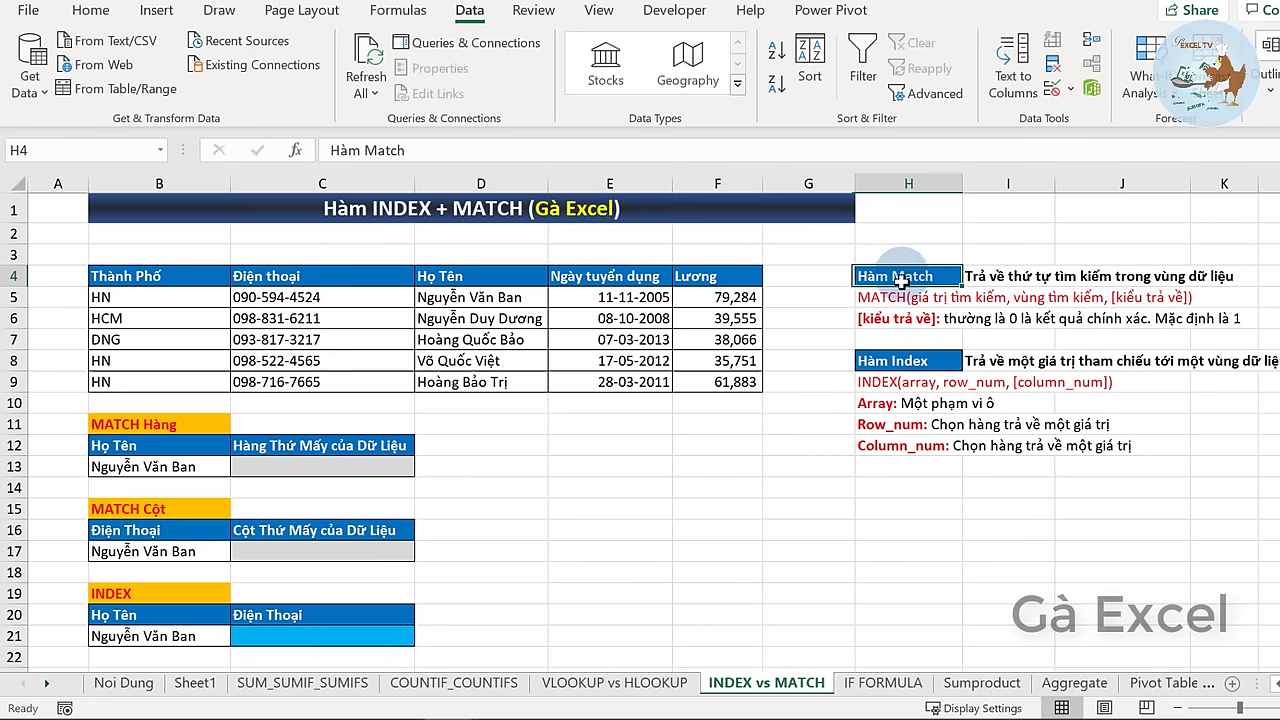
{"action": "left_click", "coordinate": [905, 424]}
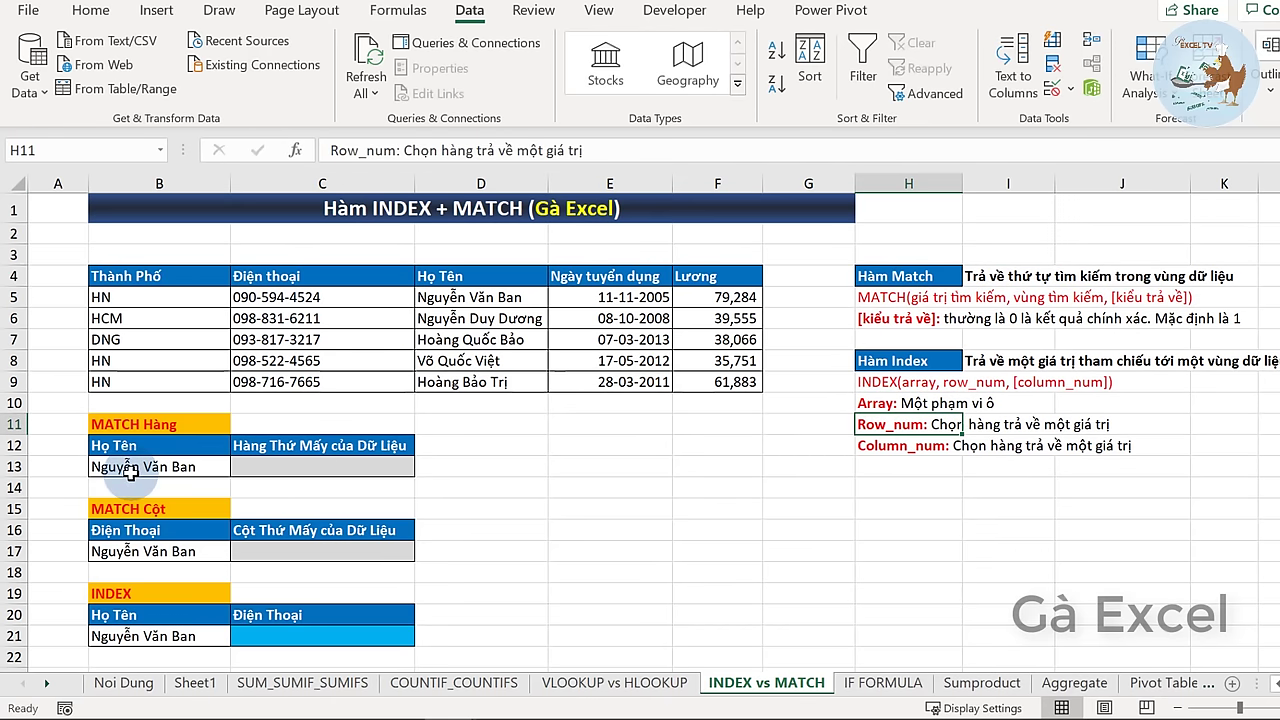
{"action": "left_click", "coordinate": [162, 278]}
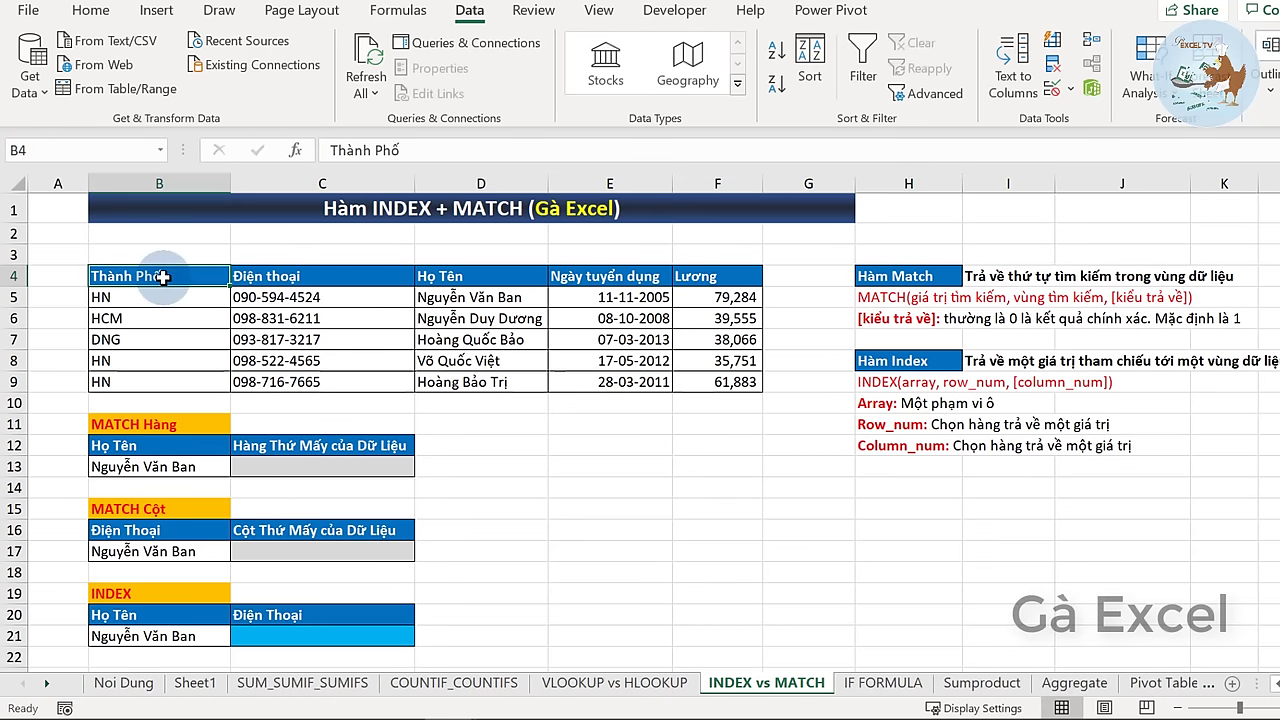
{"action": "left_click", "coordinate": [305, 278]}
{"action": "left_click", "coordinate": [482, 276]}
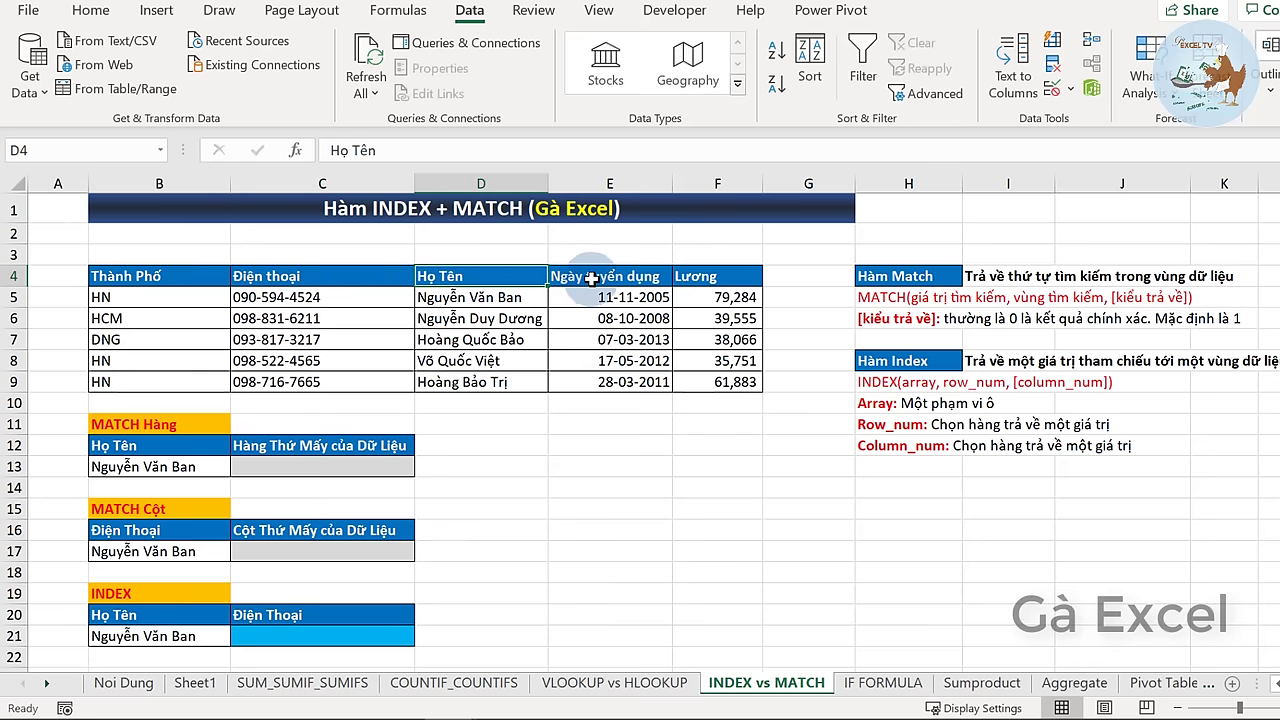
{"action": "left_click", "coordinate": [592, 278]}
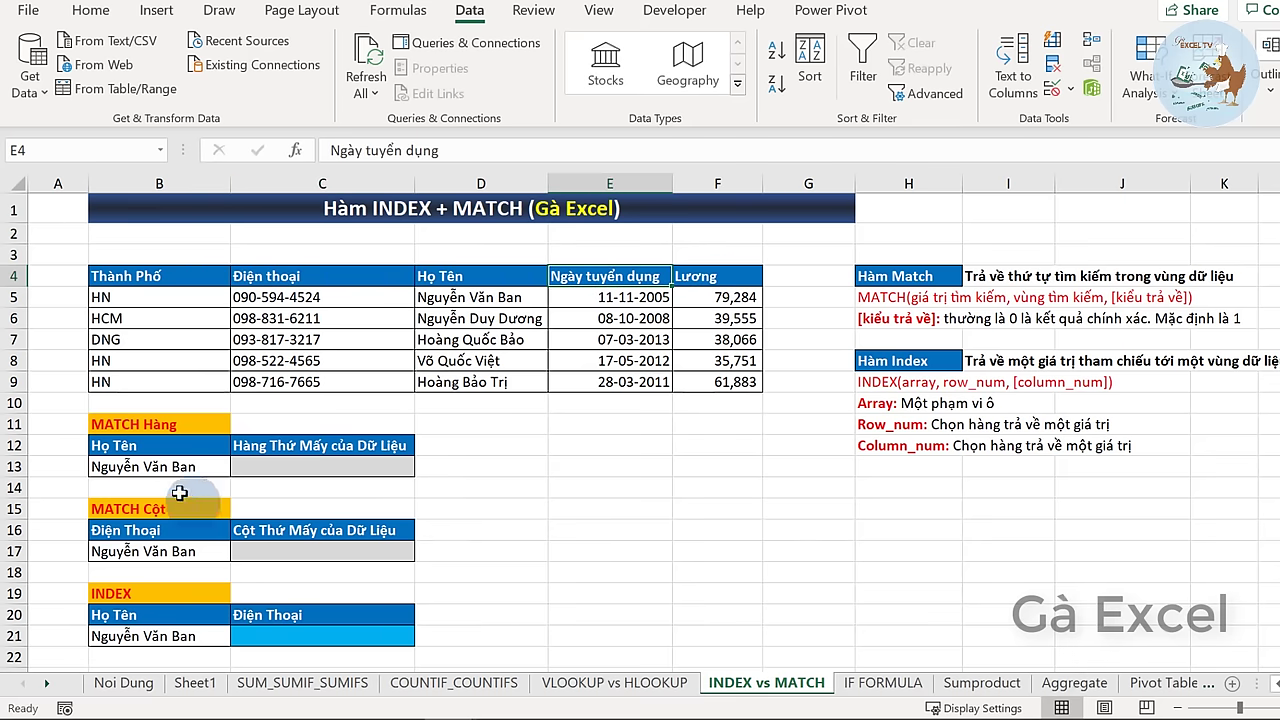
{"action": "left_click", "coordinate": [160, 467]}
{"action": "left_click", "coordinate": [178, 630]}
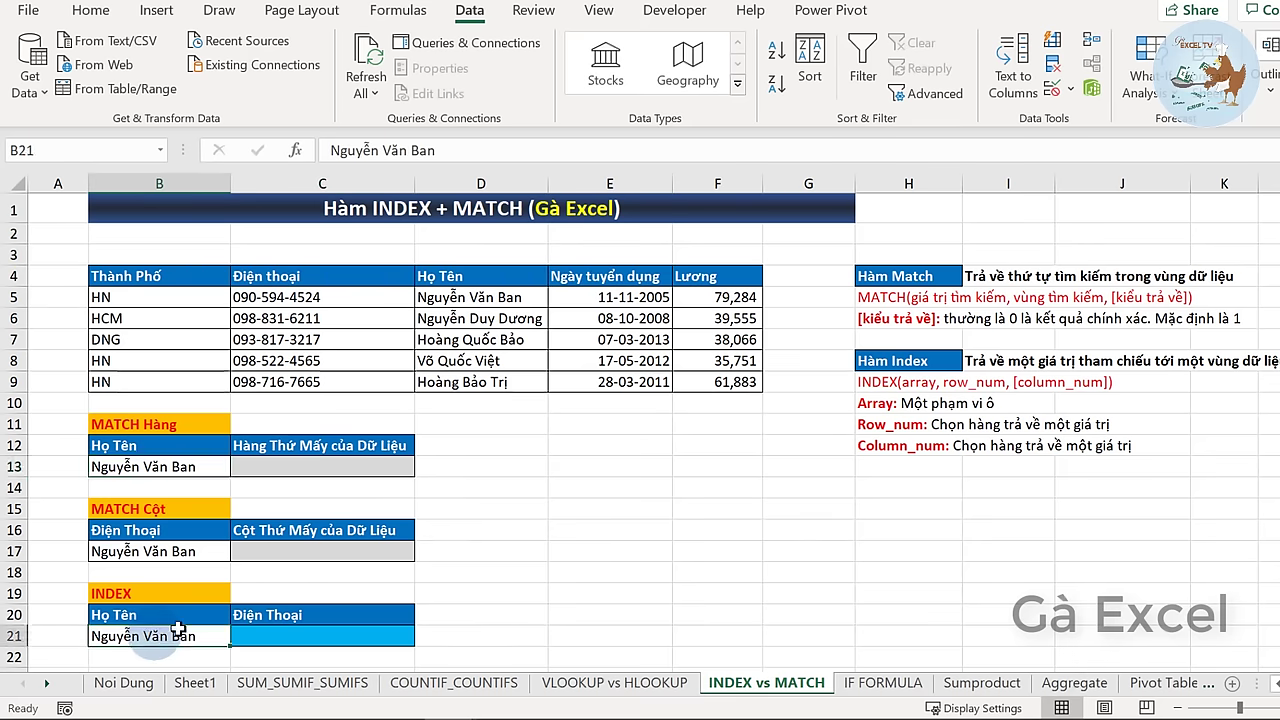
{"action": "left_click", "coordinate": [300, 638]}
{"action": "left_click", "coordinate": [165, 636]}
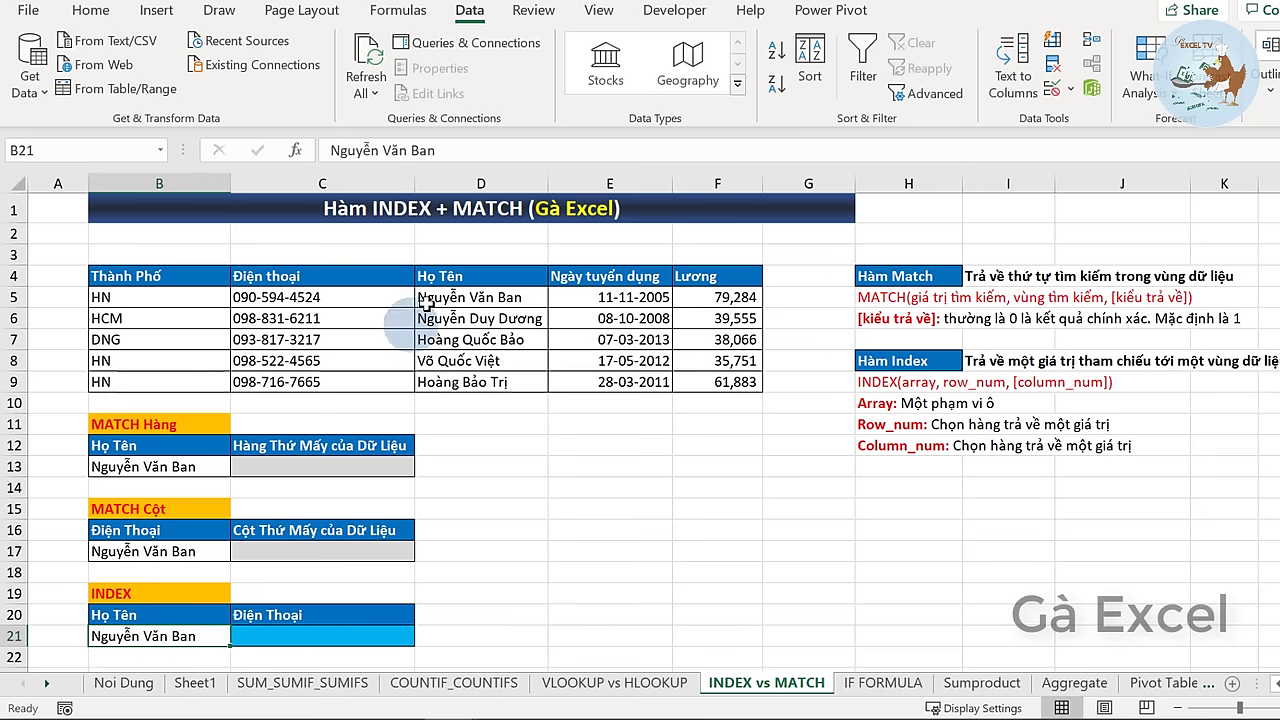
{"action": "left_click_drag", "start_coordinate": [497, 276], "coordinate": [484, 384]}
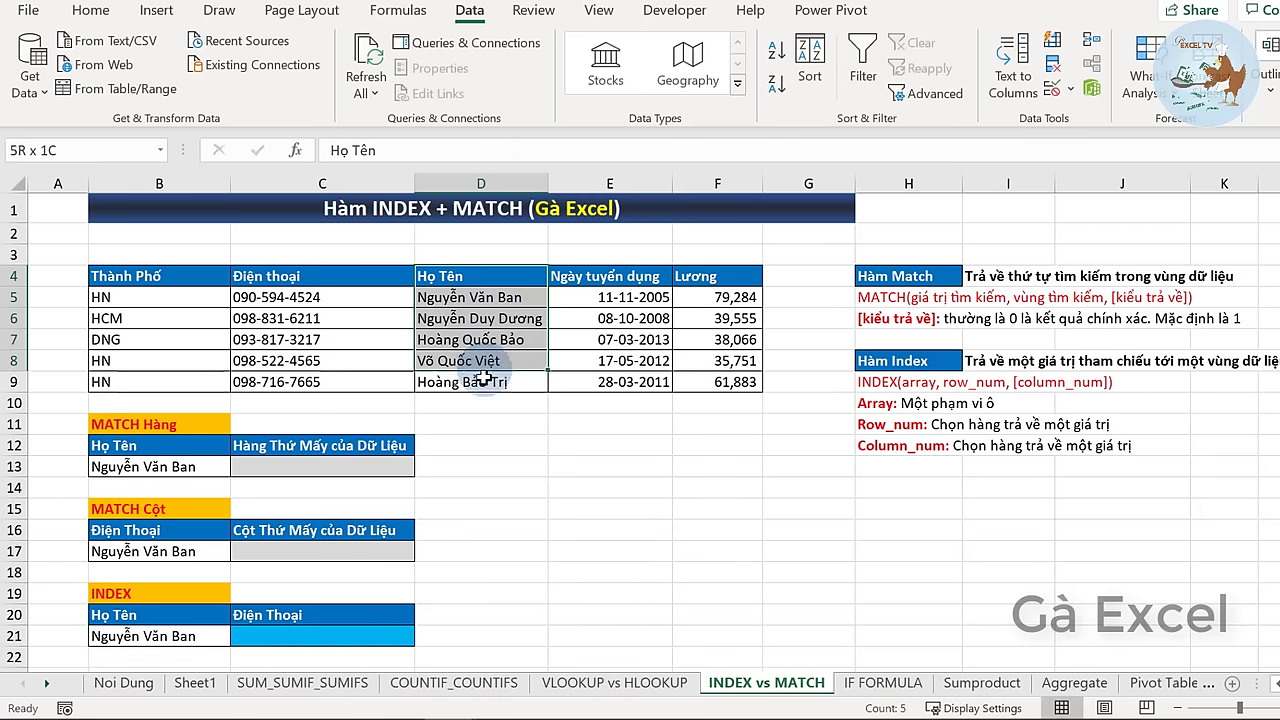
{"action": "left_click_drag", "start_coordinate": [340, 277], "coordinate": [340, 388]}
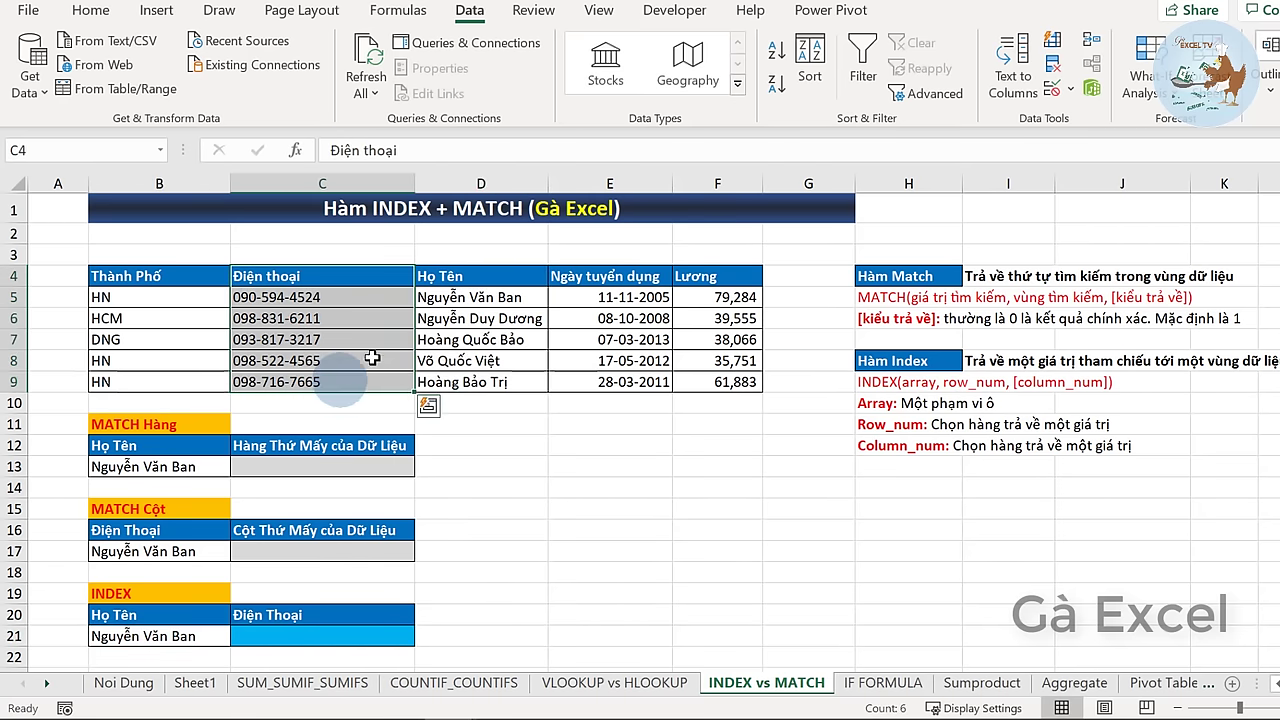
{"action": "left_click_drag", "start_coordinate": [482, 277], "coordinate": [495, 378]}
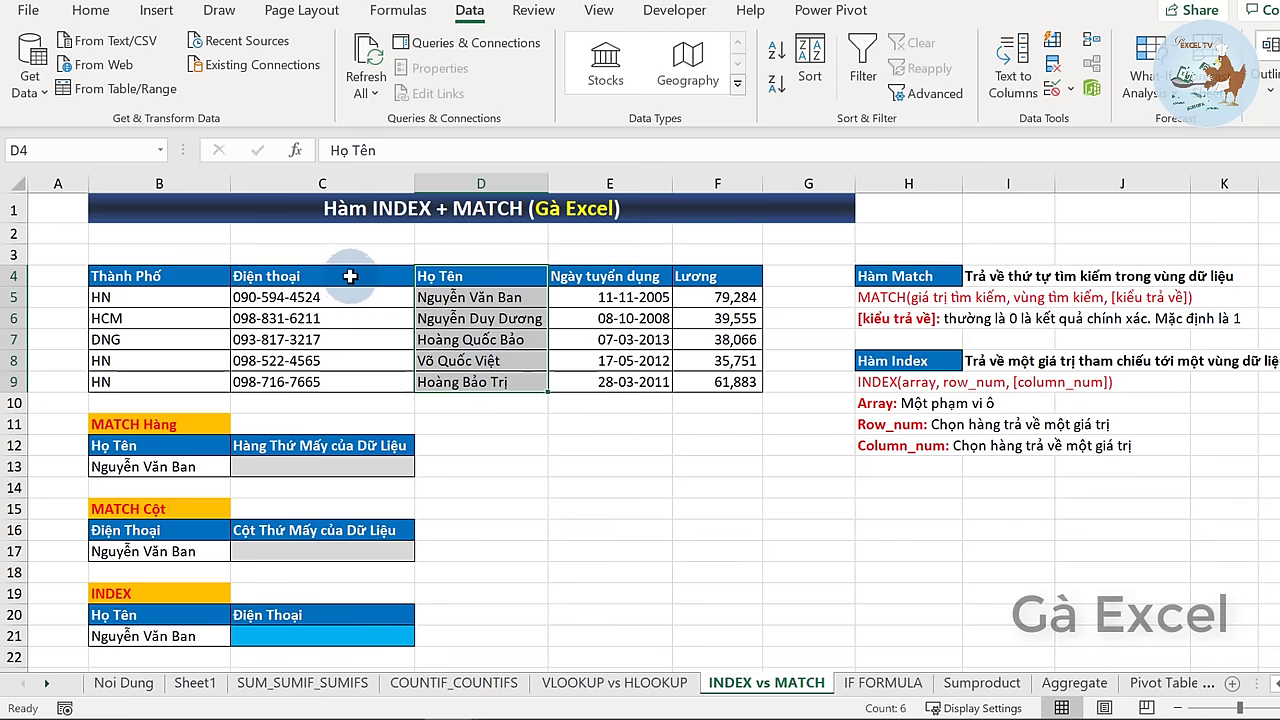
{"action": "left_click_drag", "start_coordinate": [340, 277], "coordinate": [345, 384]}
{"action": "left_click_drag", "start_coordinate": [485, 277], "coordinate": [496, 372]}
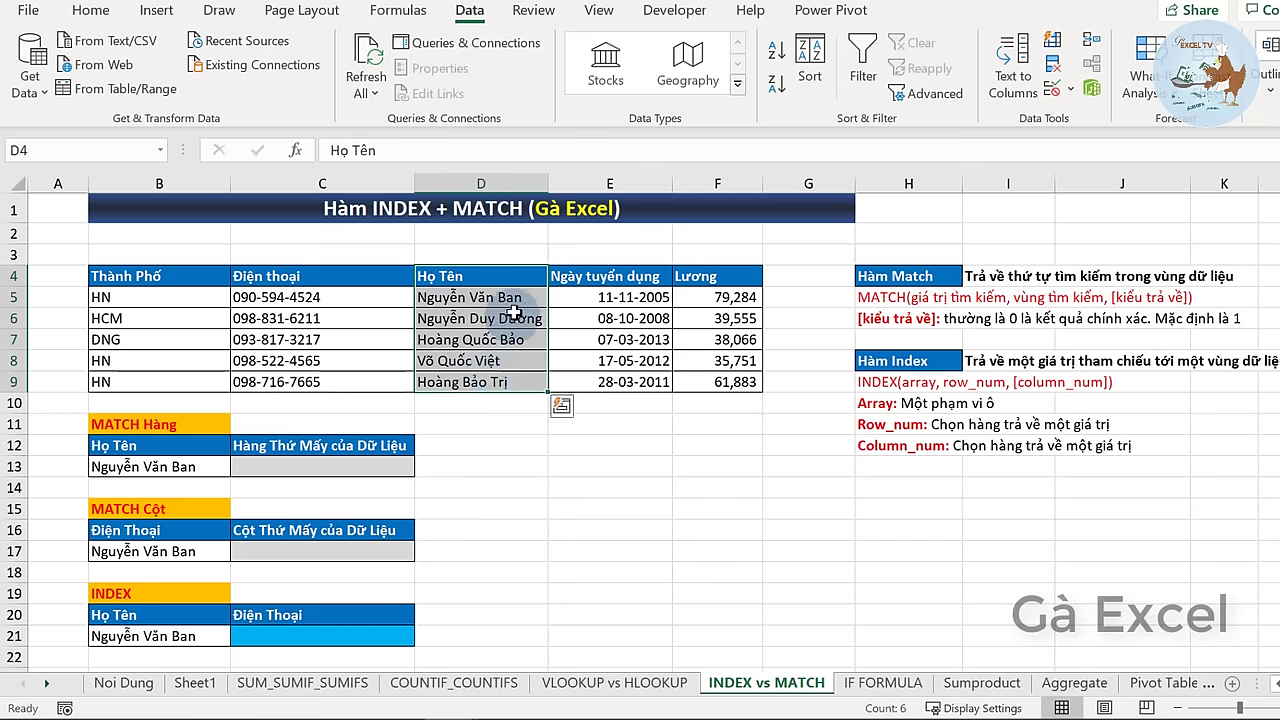
{"action": "left_click", "coordinate": [598, 280]}
{"action": "left_click", "coordinate": [703, 283]}
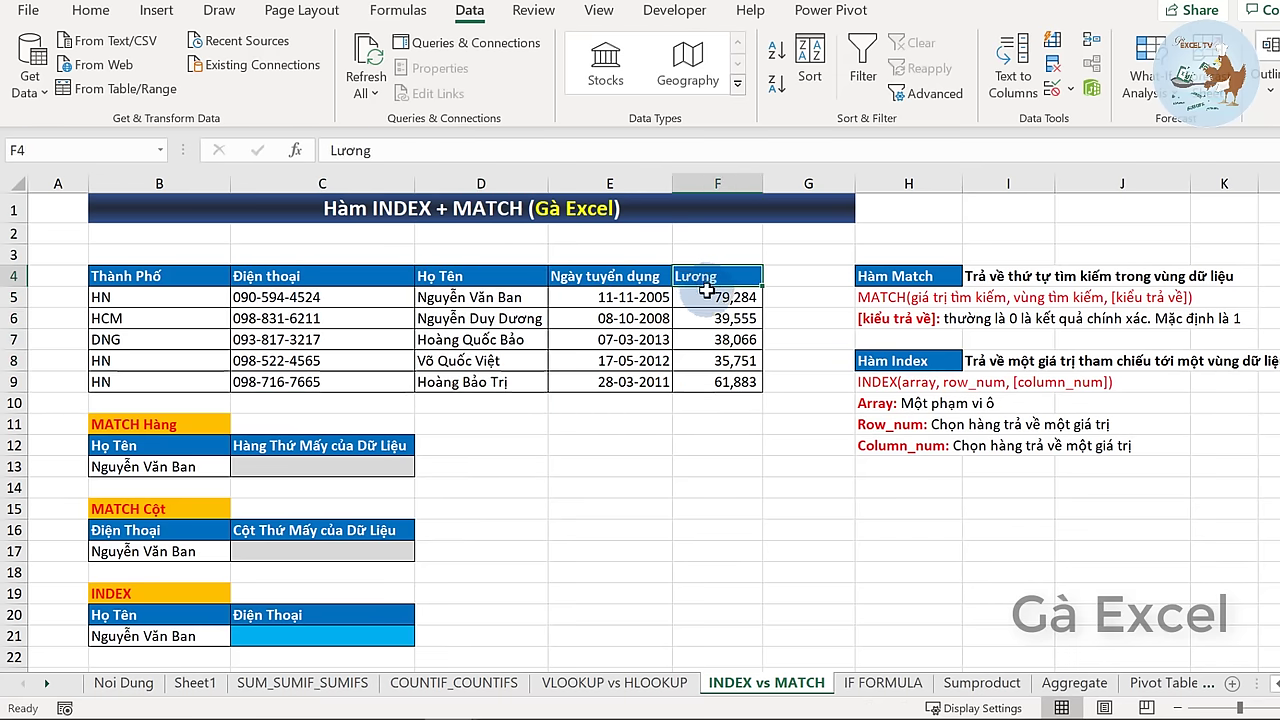
{"action": "left_click", "coordinate": [335, 278]}
{"action": "left_click_drag", "start_coordinate": [366, 350], "coordinate": [356, 385]}
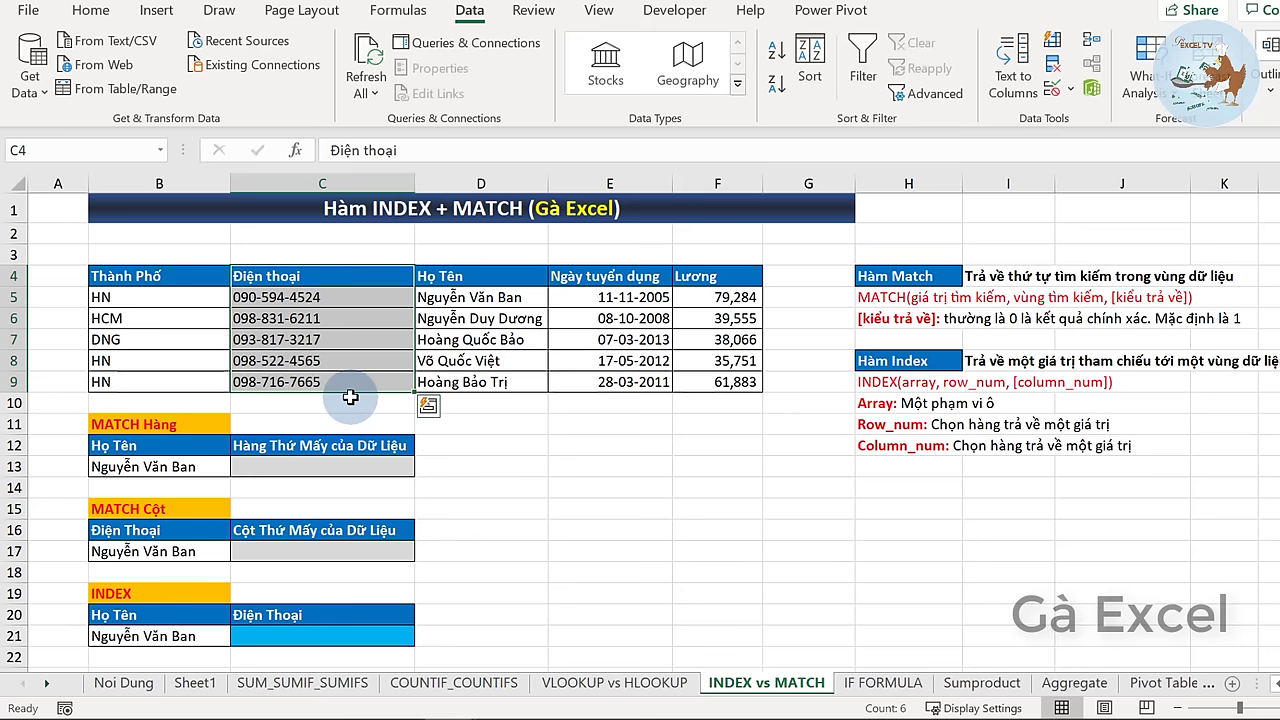
{"action": "left_click", "coordinate": [306, 486]}
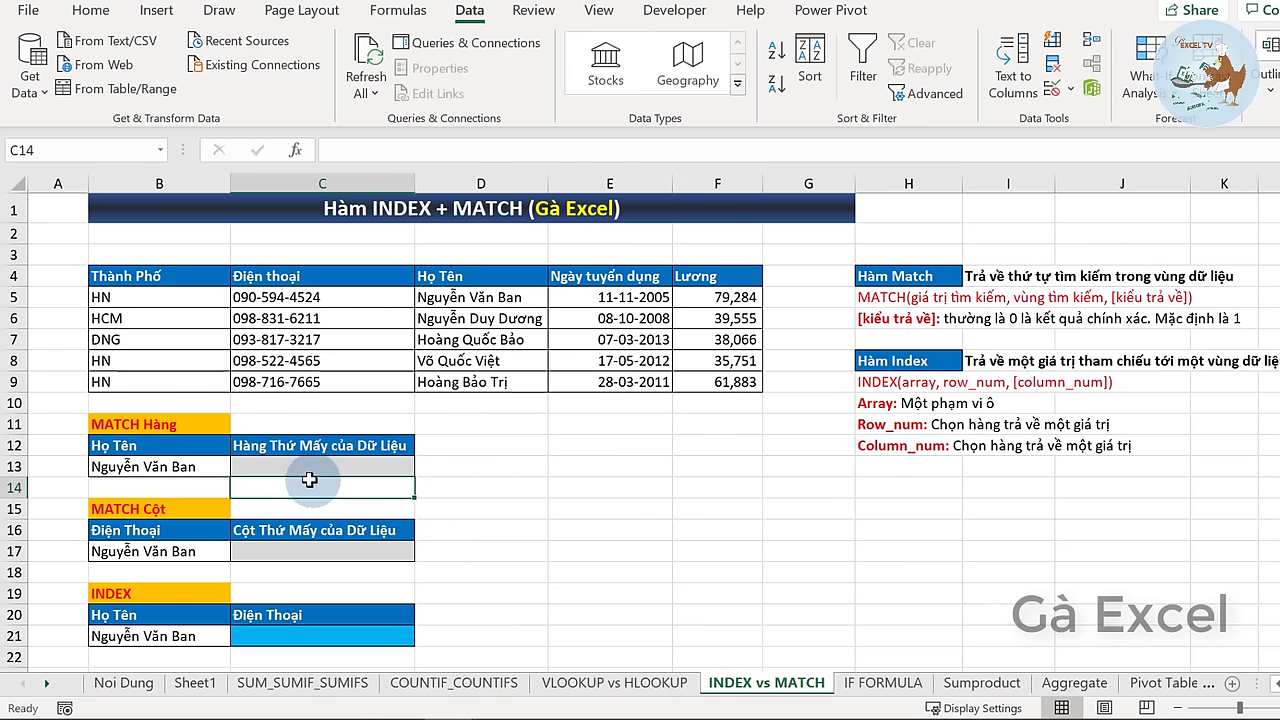
{"action": "left_click", "coordinate": [160, 462]}
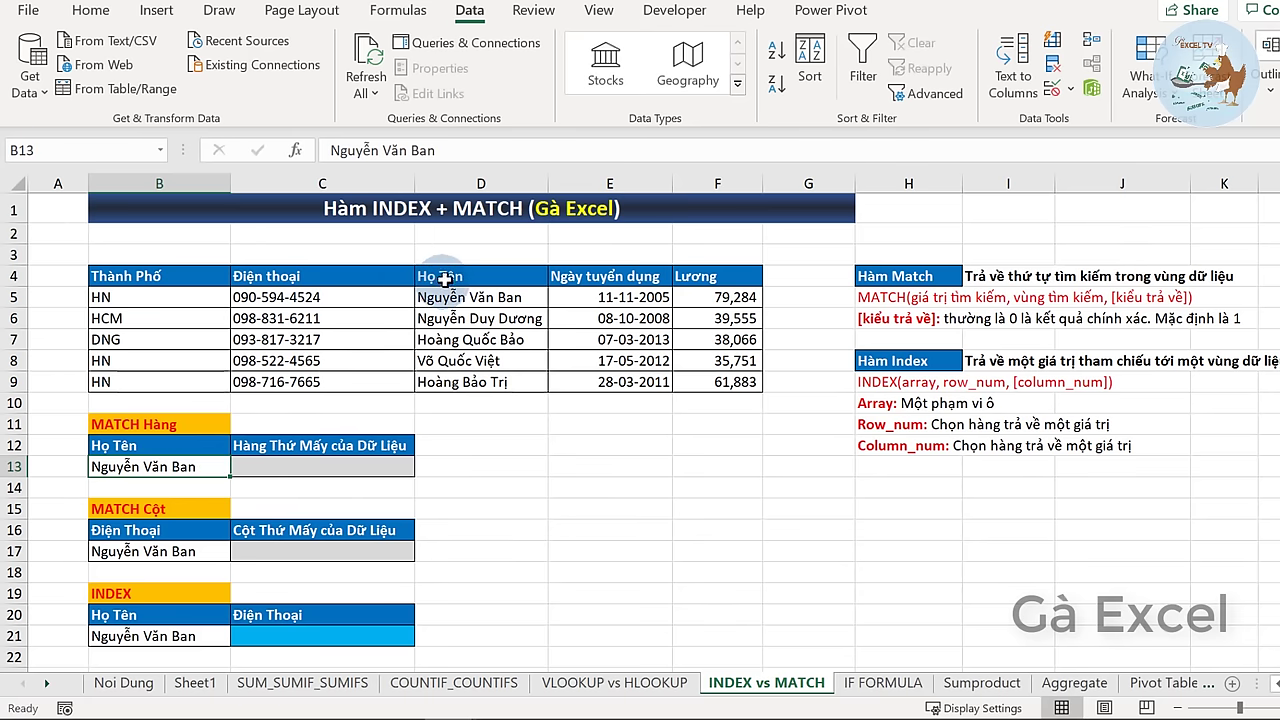
{"action": "left_click_drag", "start_coordinate": [443, 277], "coordinate": [445, 385]}
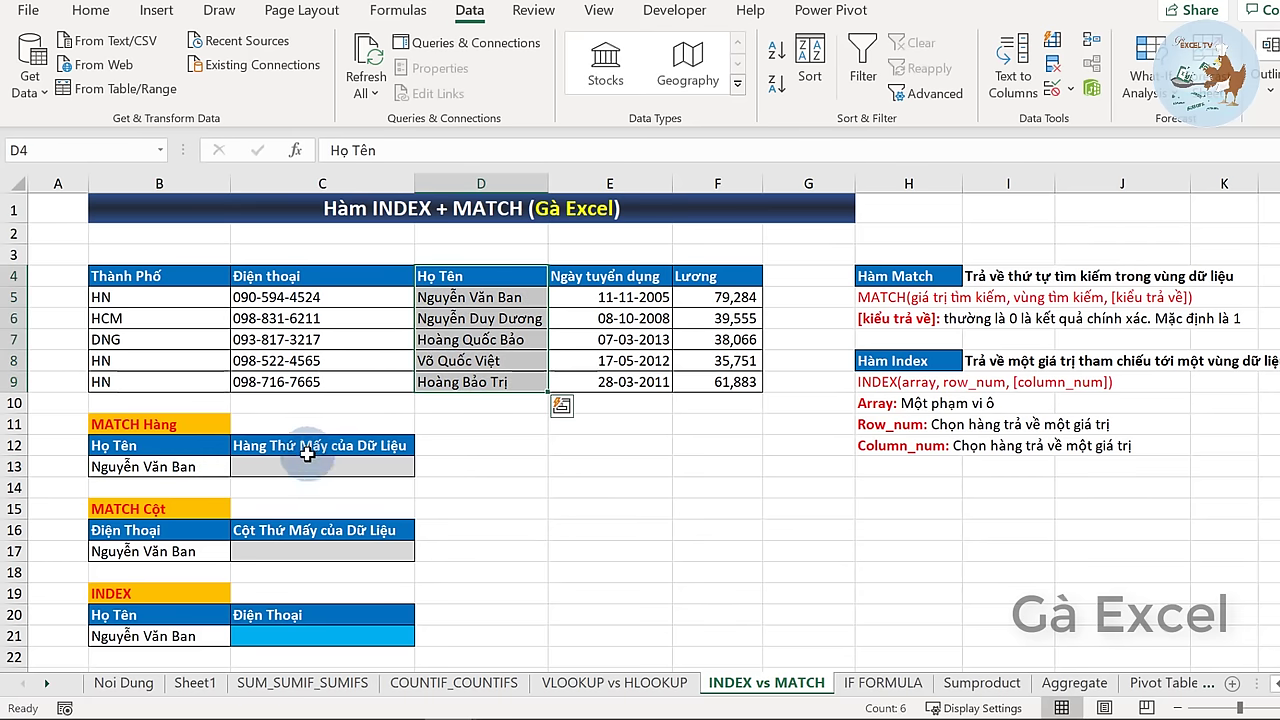
{"action": "left_click", "coordinate": [255, 466]}
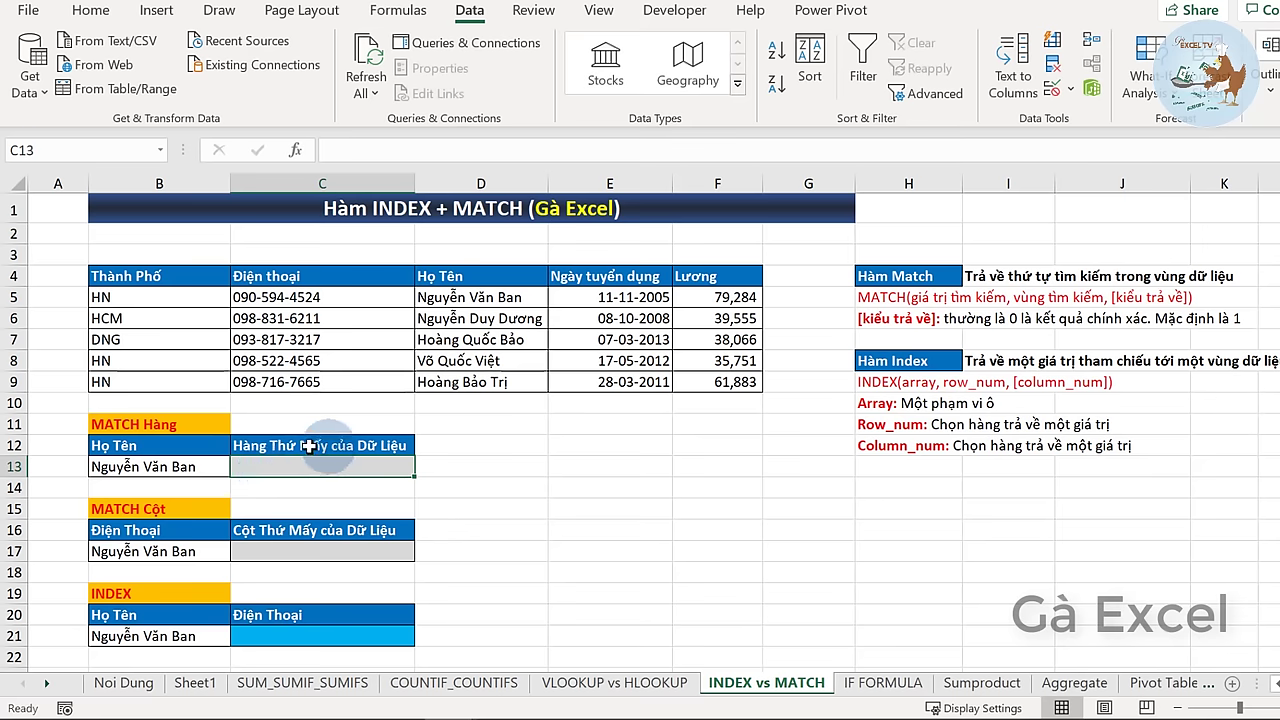
- Start =MATCH( in C13 with the name in B13 as the lookup value
{"action": "left_click", "coordinate": [304, 445]}
{"action": "left_click", "coordinate": [302, 467]}
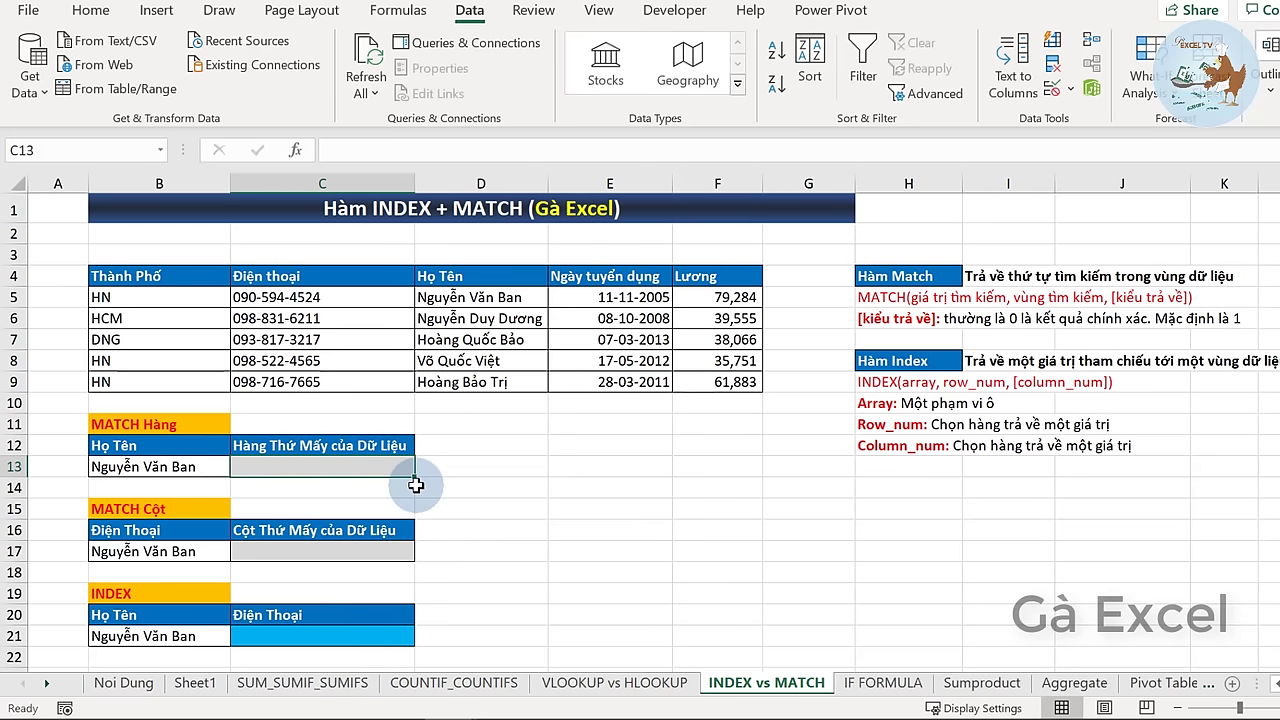
{"action": "type", "text": "=mat"}
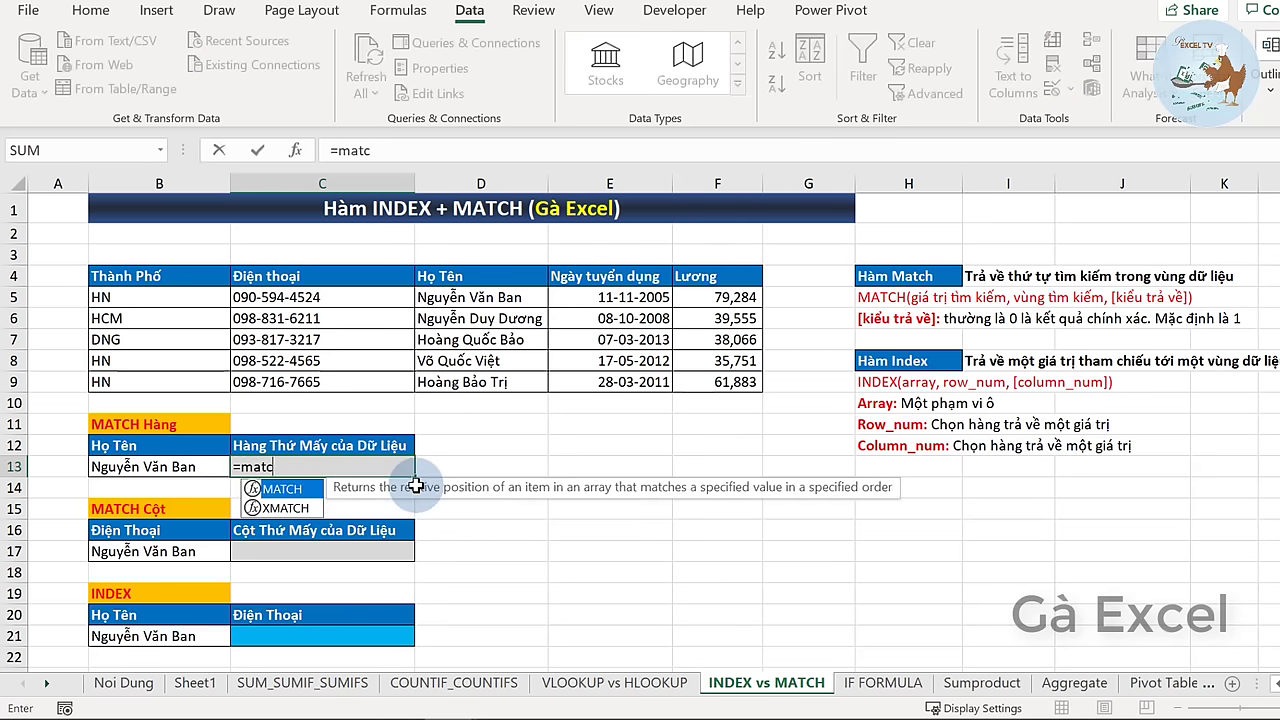
{"action": "type", "text": "c"}
{"action": "key", "text": "Tab"}
{"action": "left_click", "coordinate": [416, 485]}
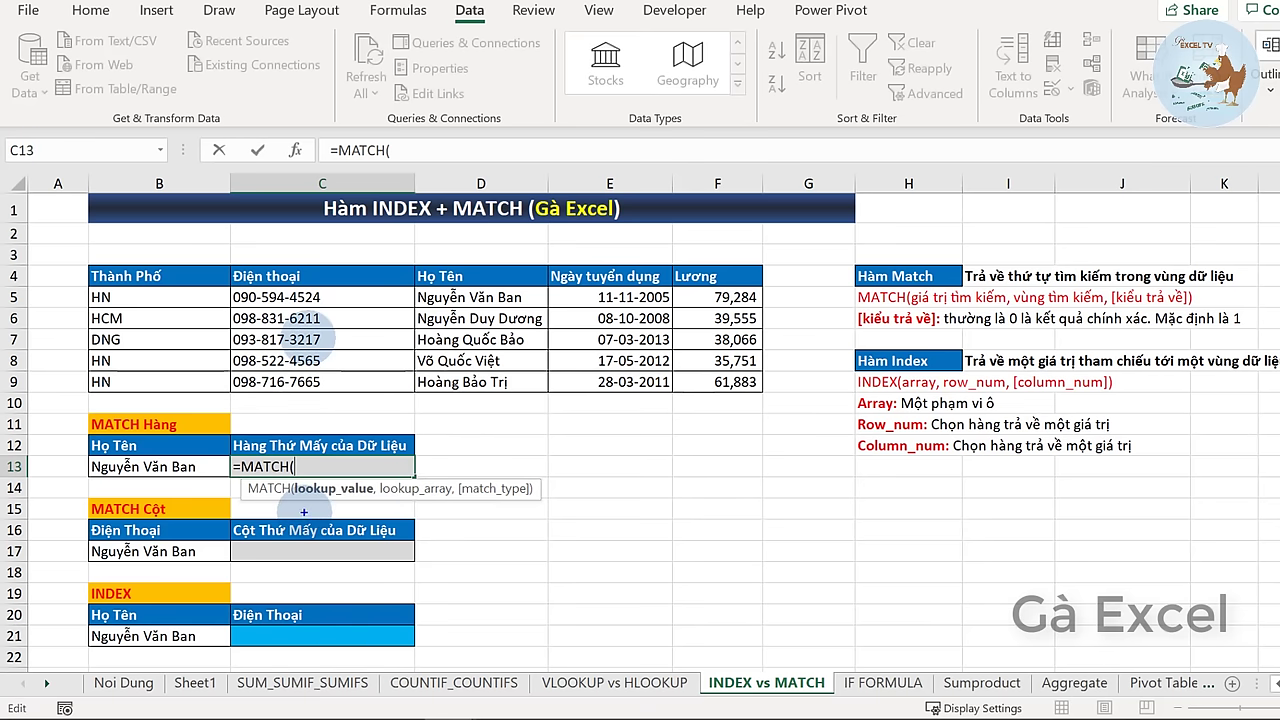
{"action": "left_click_drag", "start_coordinate": [293, 497], "coordinate": [366, 493]}
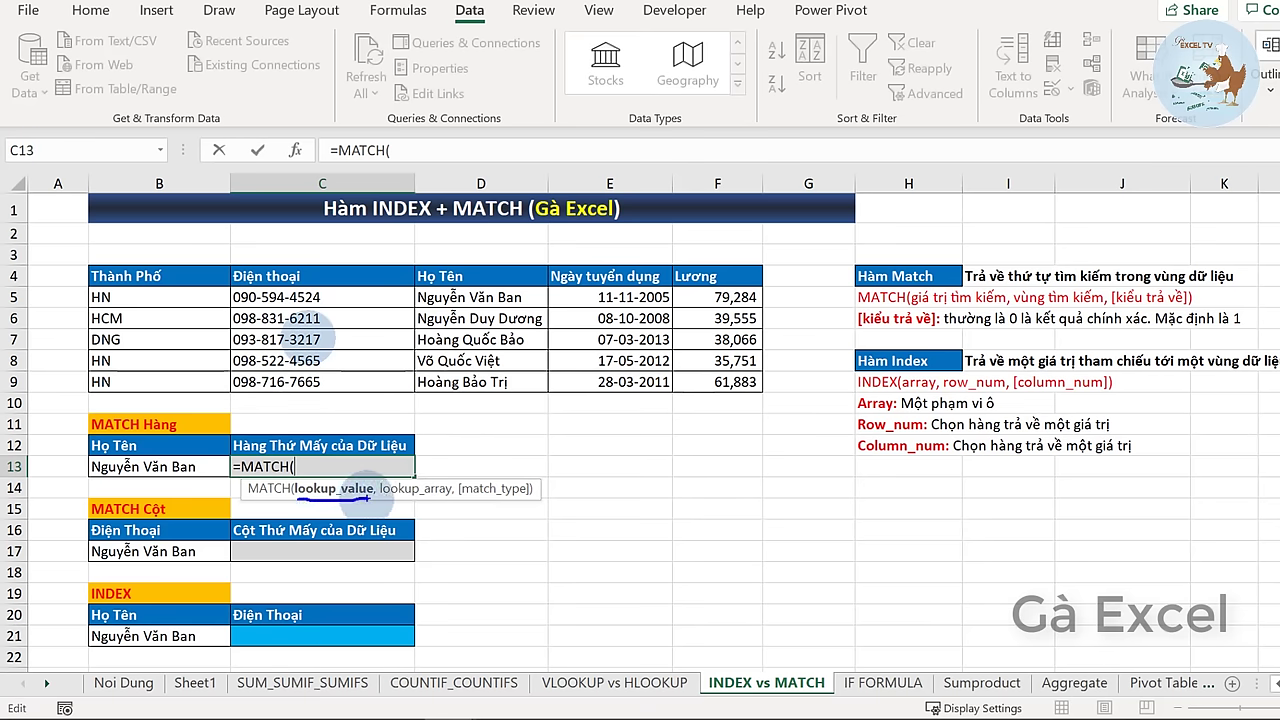
{"action": "mouse_move", "coordinate": [98, 452]}
{"action": "left_mouse_down"}
{"action": "mouse_move", "coordinate": [195, 490]}
{"action": "mouse_move", "coordinate": [172, 460]}
{"action": "left_mouse_up"}
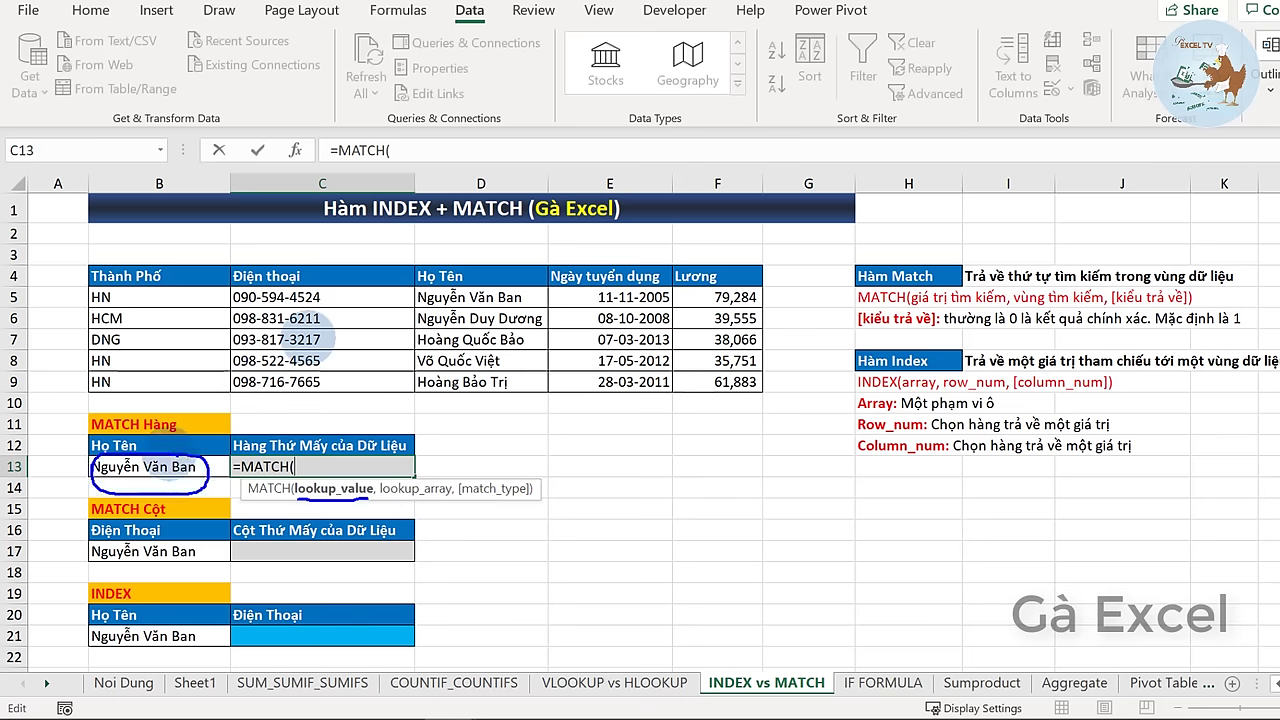
{"action": "left_click", "coordinate": [145, 470]}
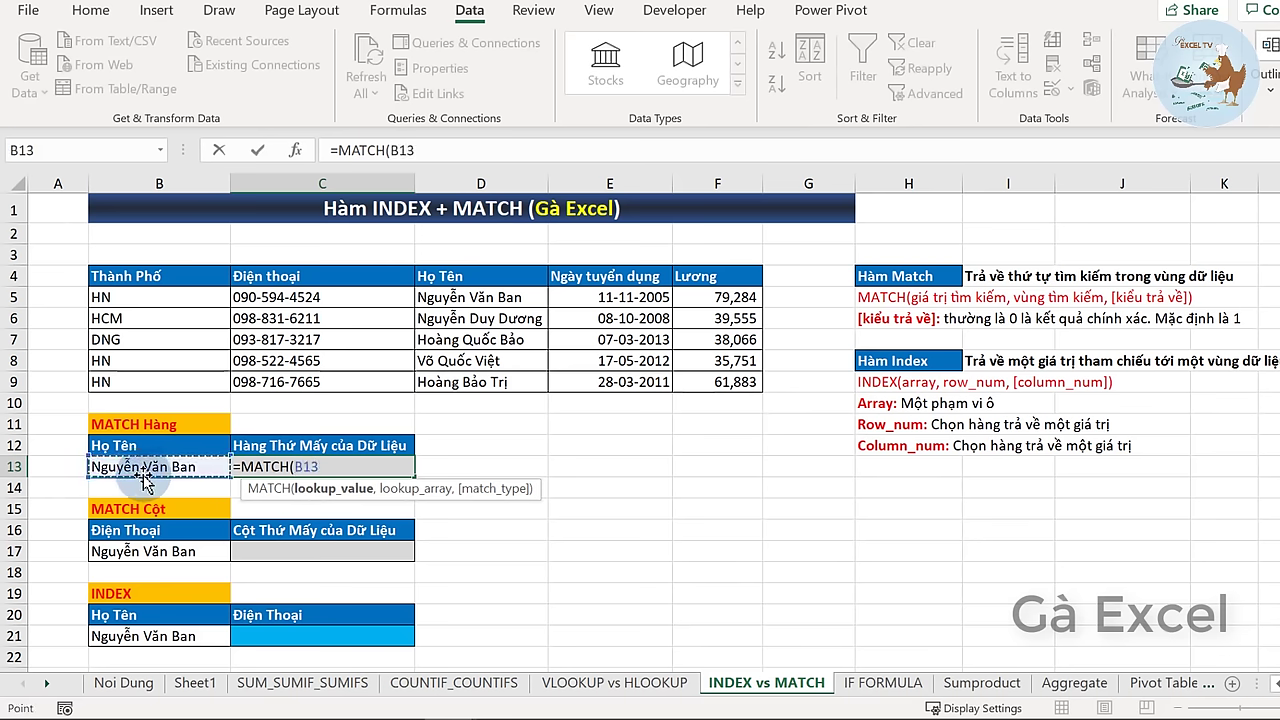
{"action": "type", "text": ","}
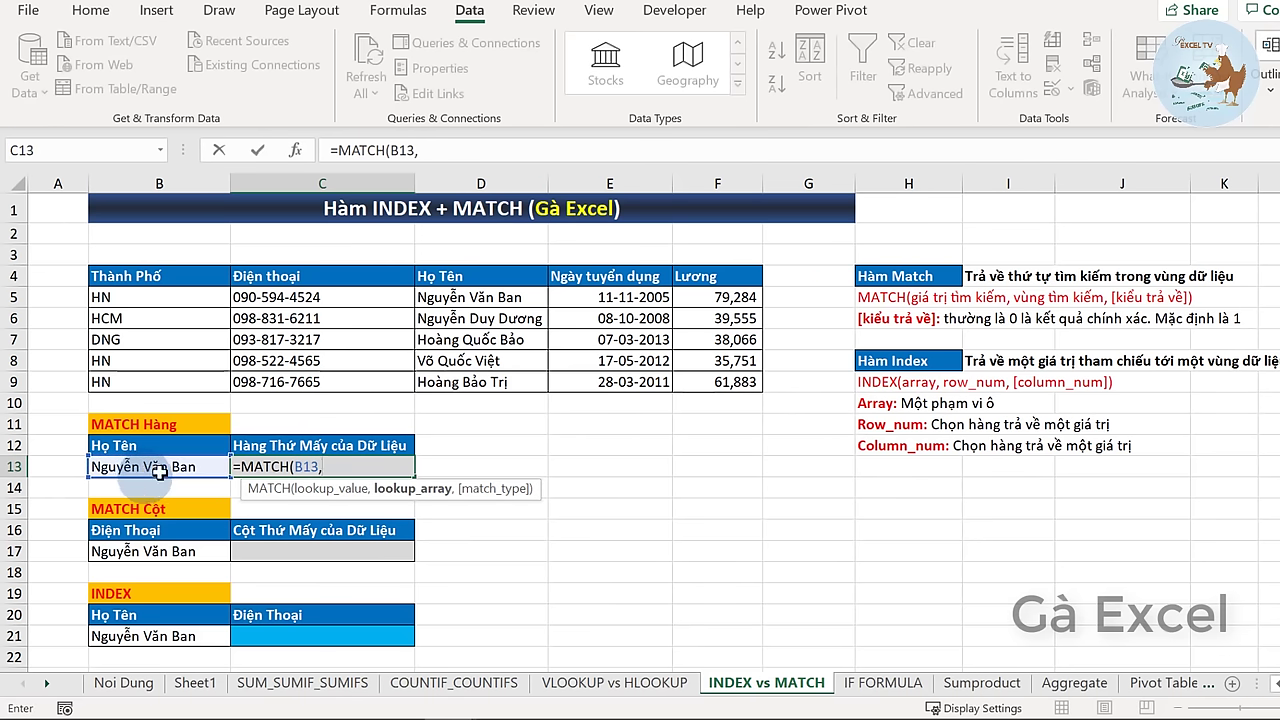
- Finish the formula as =MATCH(B13,D4:D9,0), returning 2
{"action": "mouse_move", "coordinate": [430, 278]}
{"action": "left_mouse_down"}
{"action": "mouse_move", "coordinate": [458, 344]}
{"action": "mouse_move", "coordinate": [458, 387]}
{"action": "left_mouse_up"}
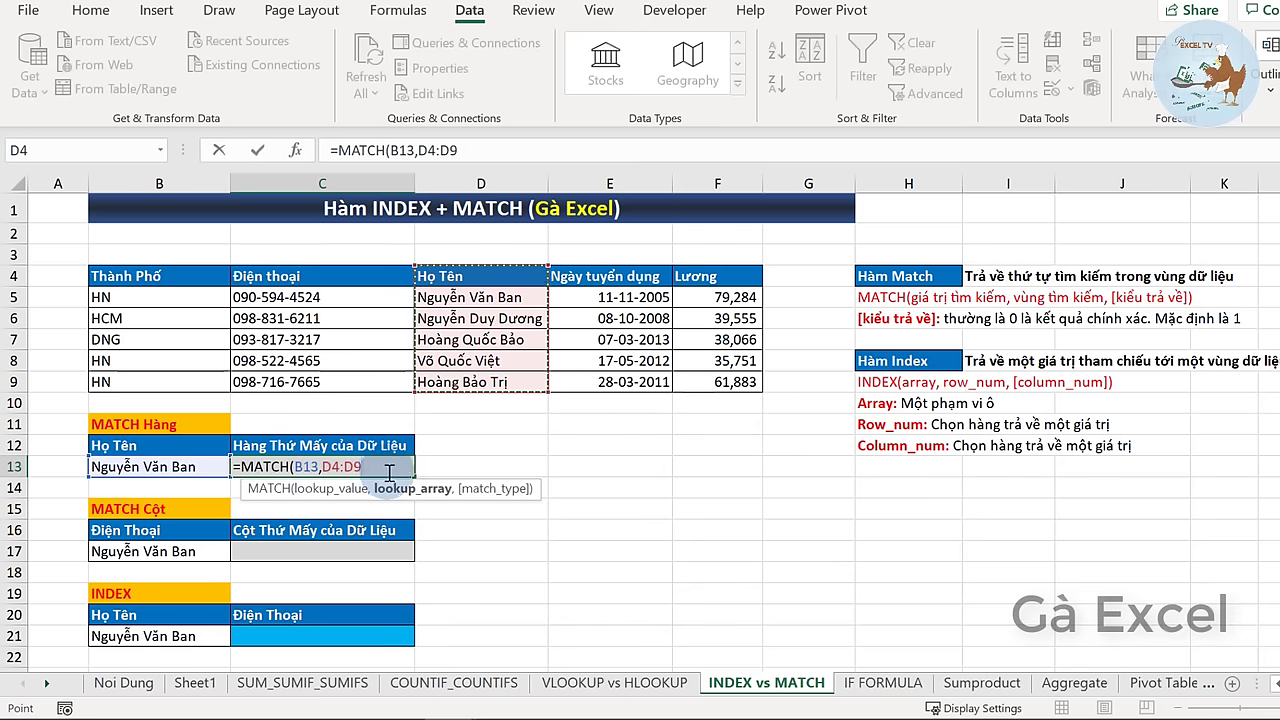
{"action": "type", "text": ","}
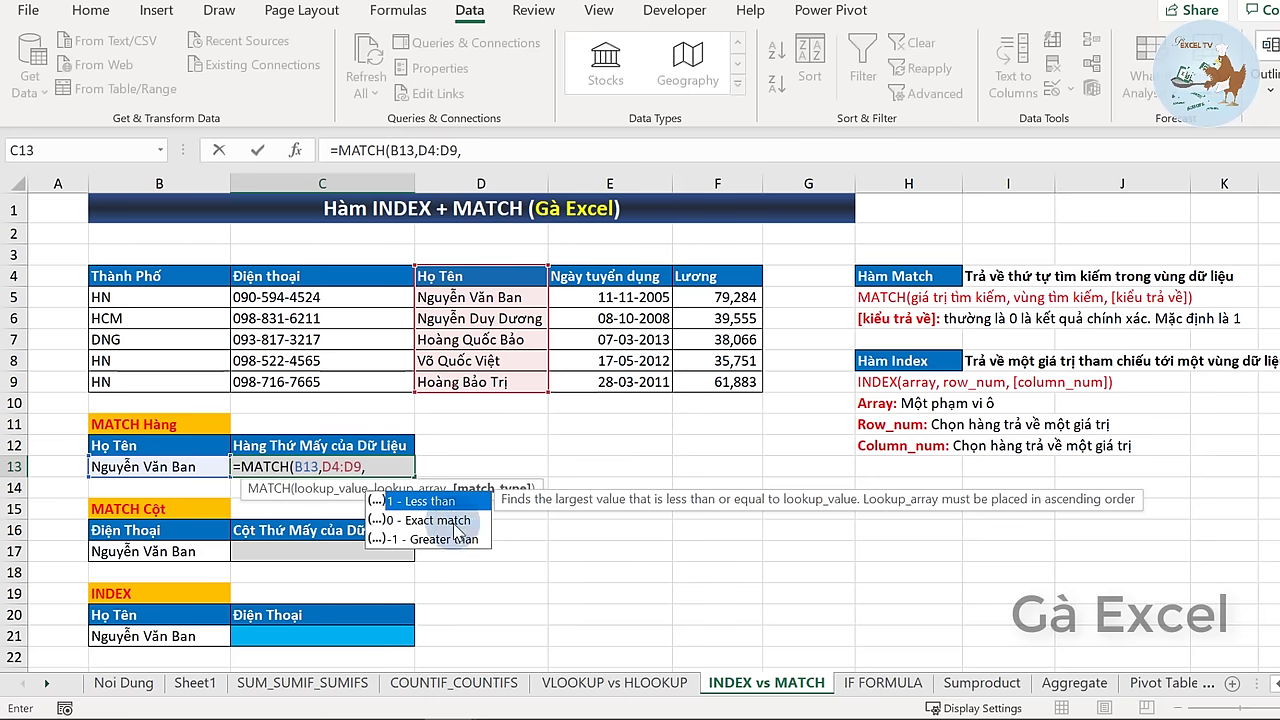
{"action": "type", "text": "0"}
{"action": "key", "text": "Return"}
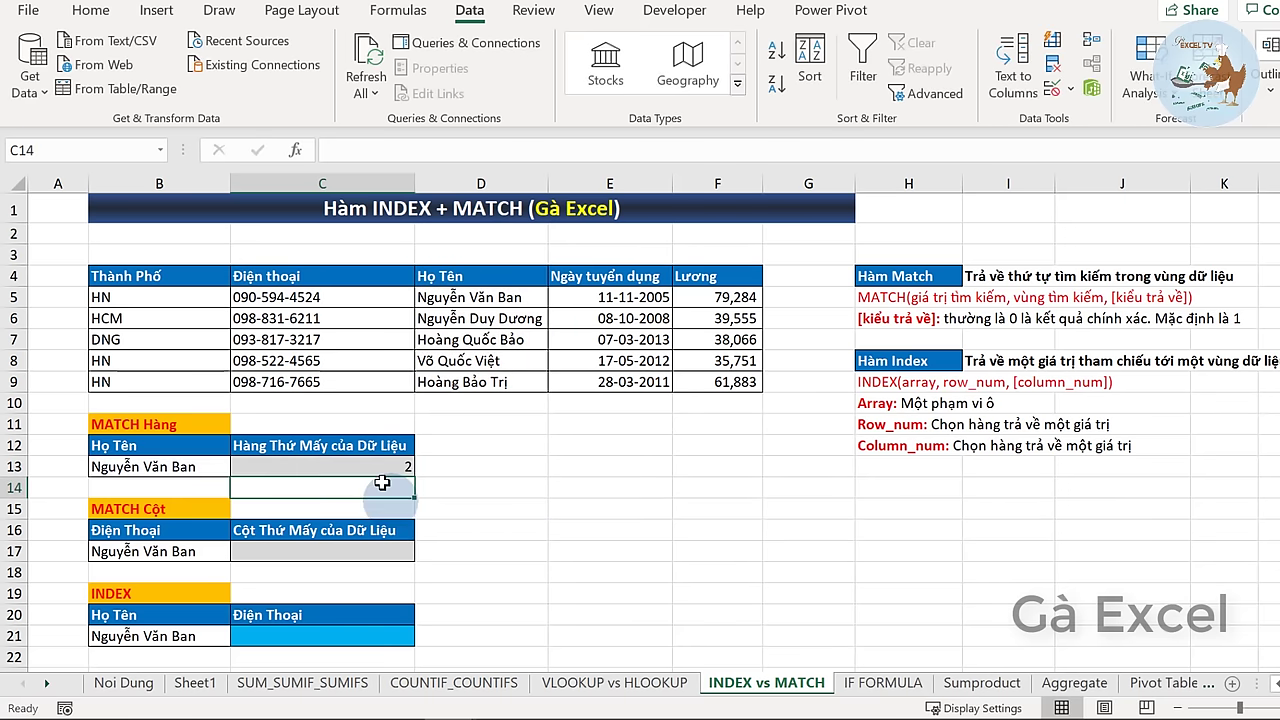
{"action": "key", "text": "Up"}
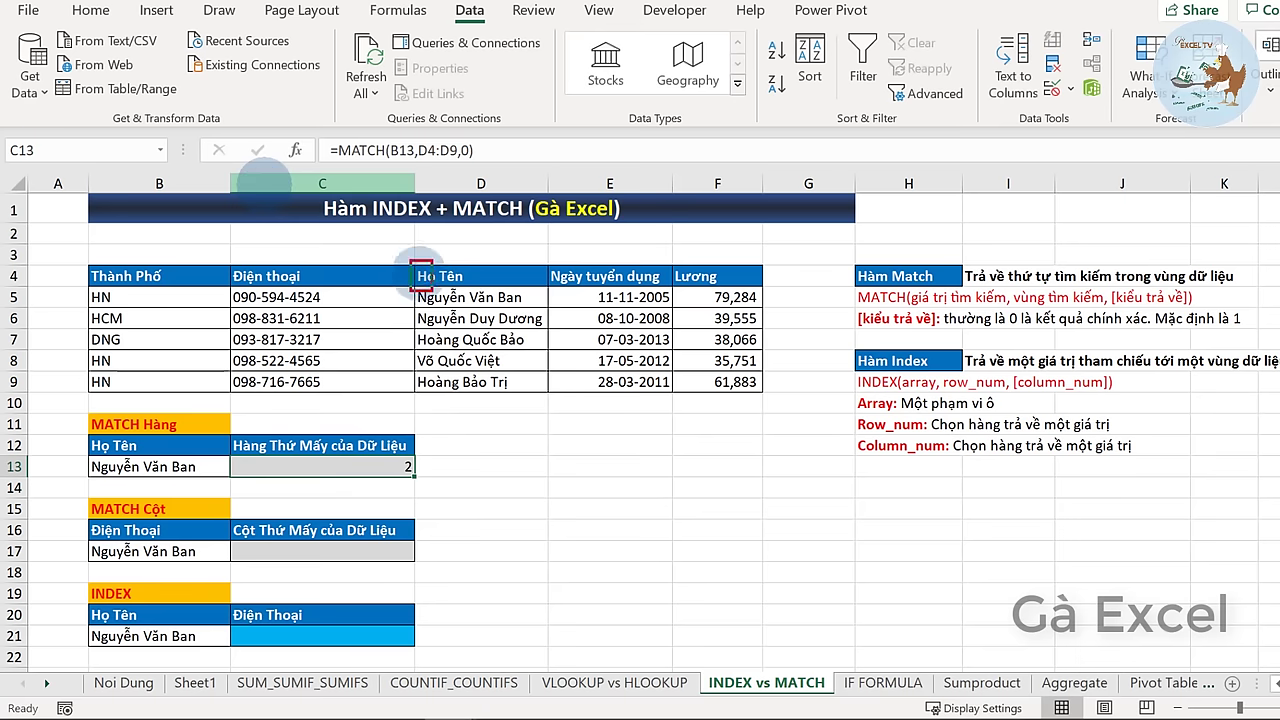
- Outline the Họ Tên column, clear the annotations, and select the name in D8
{"action": "mouse_move", "coordinate": [420, 268]}
{"action": "left_mouse_down"}
{"action": "mouse_move", "coordinate": [520, 391]}
{"action": "mouse_move", "coordinate": [551, 404]}
{"action": "left_mouse_up"}
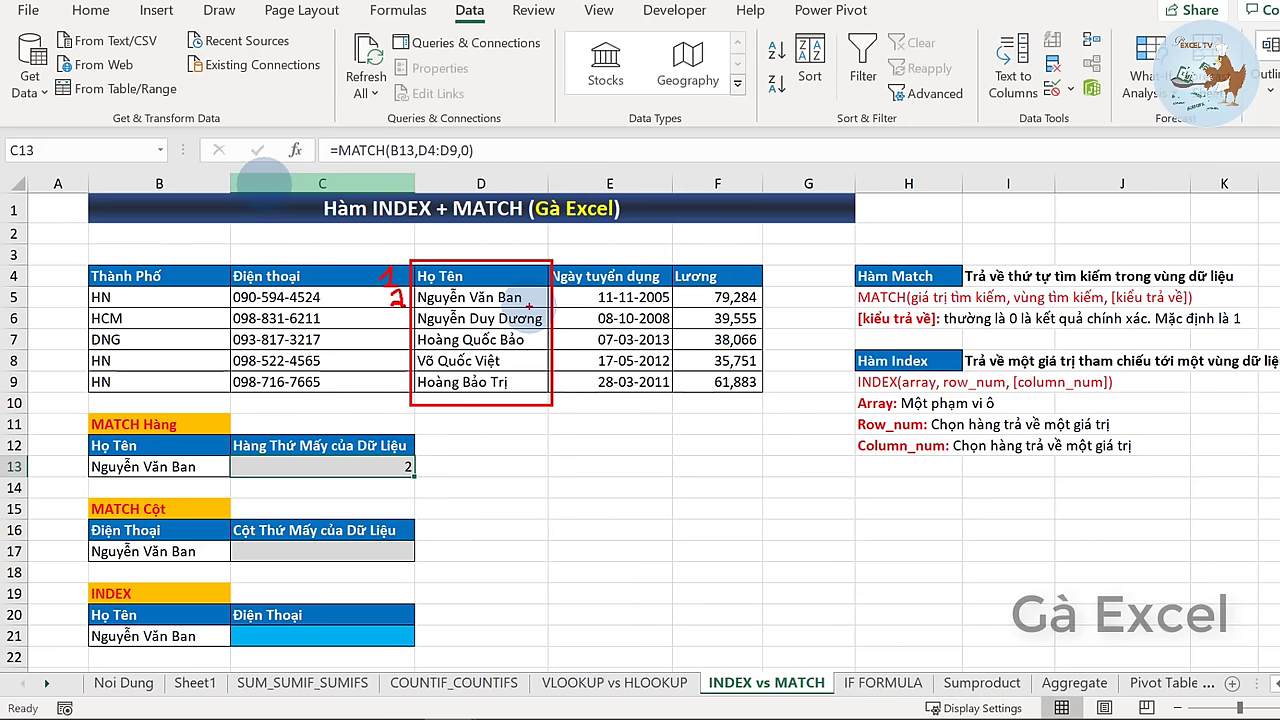
{"action": "key", "text": "Escape"}
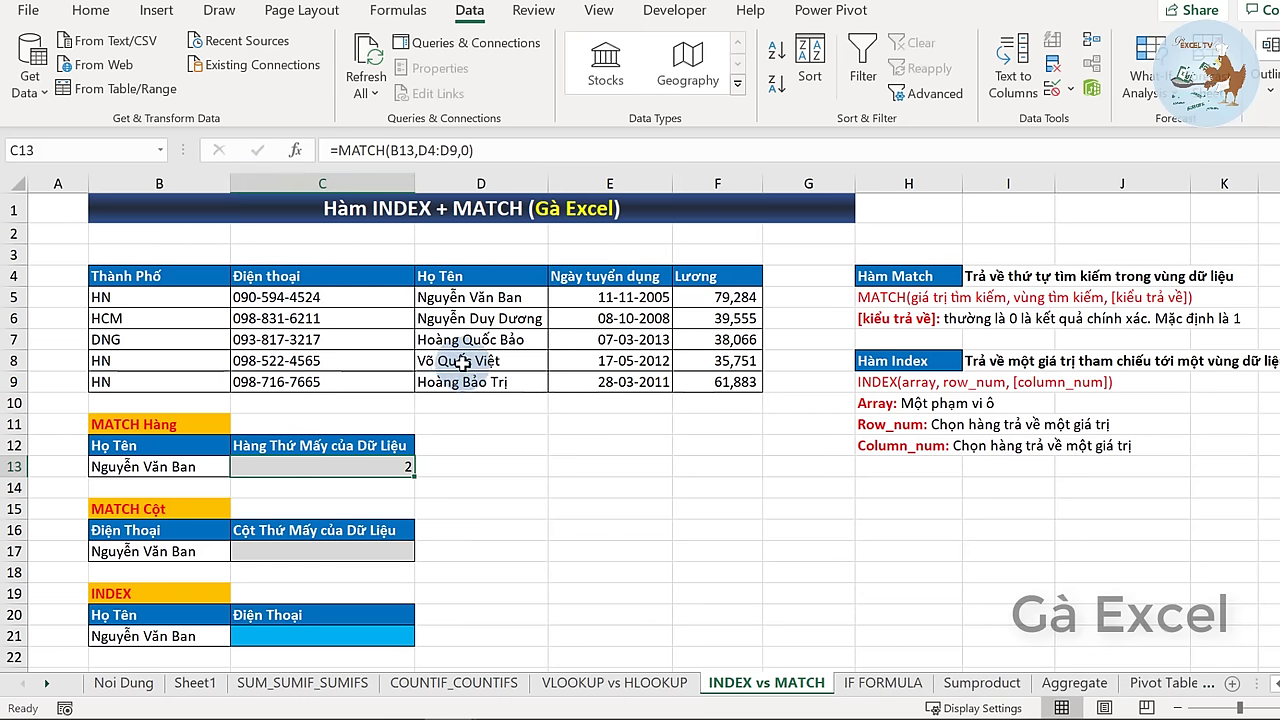
{"action": "left_click", "coordinate": [462, 362]}
{"action": "left_click", "coordinate": [176, 463]}
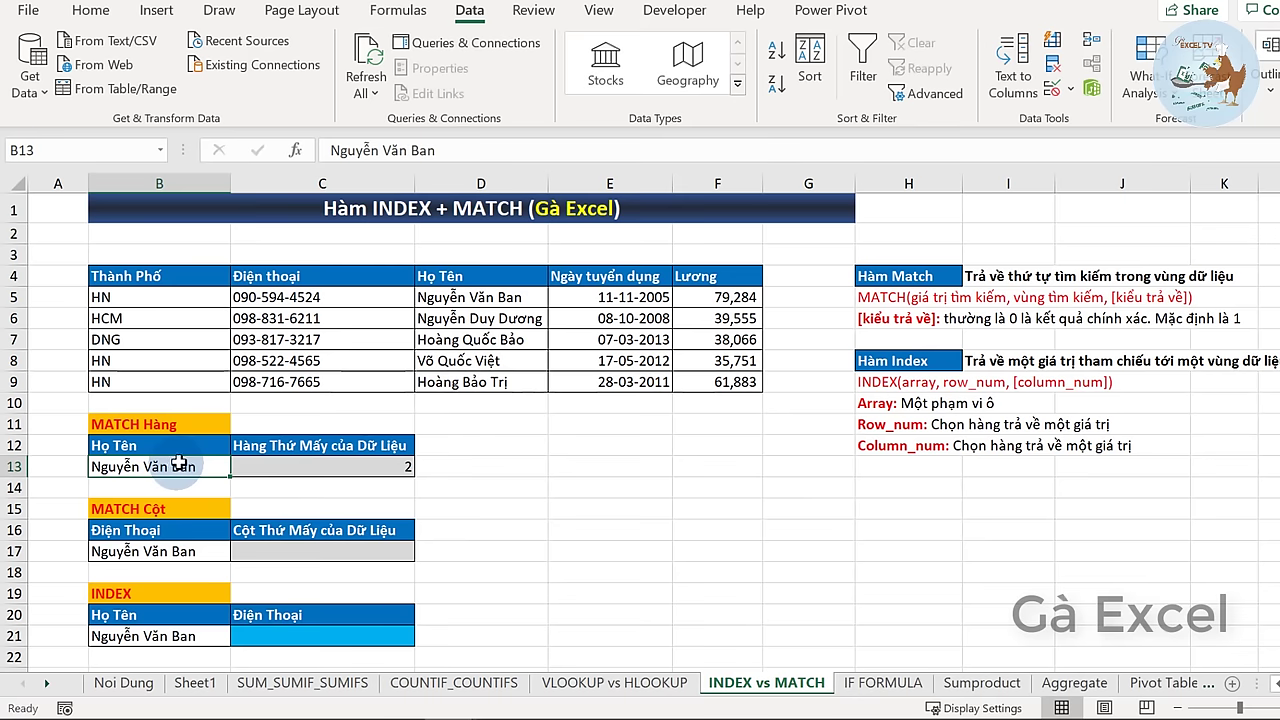
{"action": "left_click", "coordinate": [478, 362]}
- Paste the name from D8 into B13 and confirm C13's MATCH result changes to 5
{"action": "key", "text": "ctrl+c"}
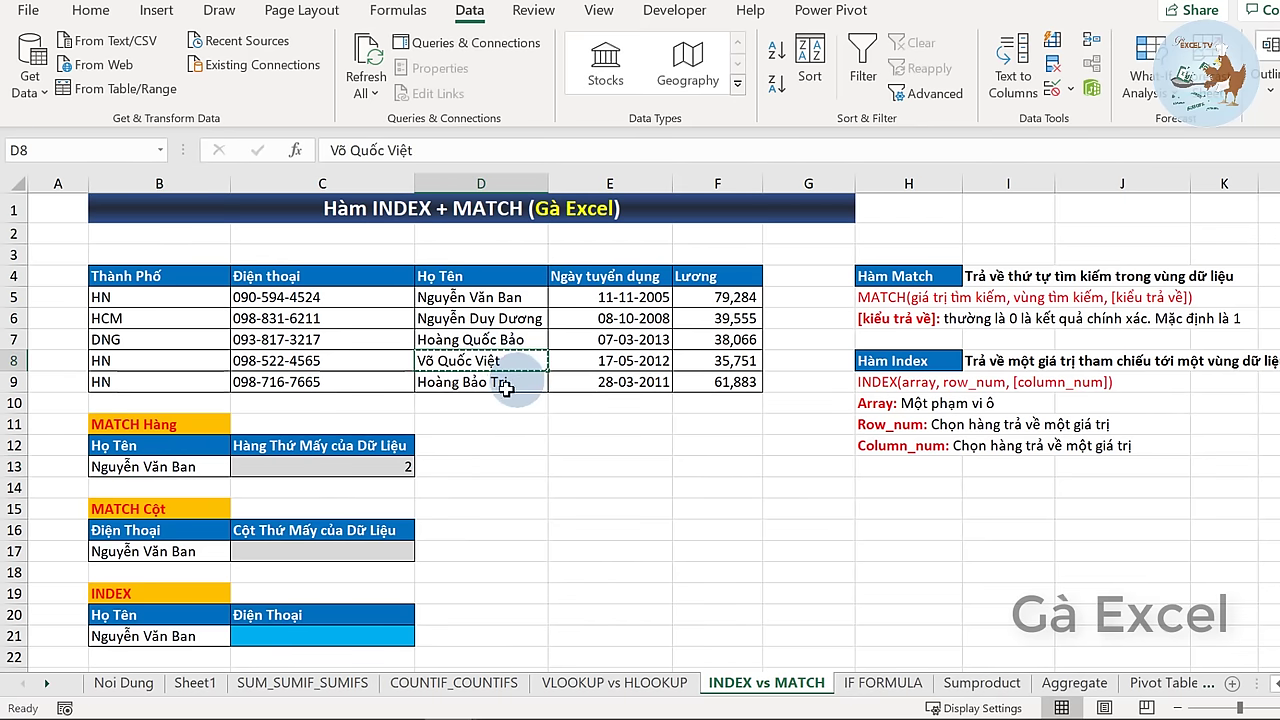
{"action": "left_click", "coordinate": [176, 463]}
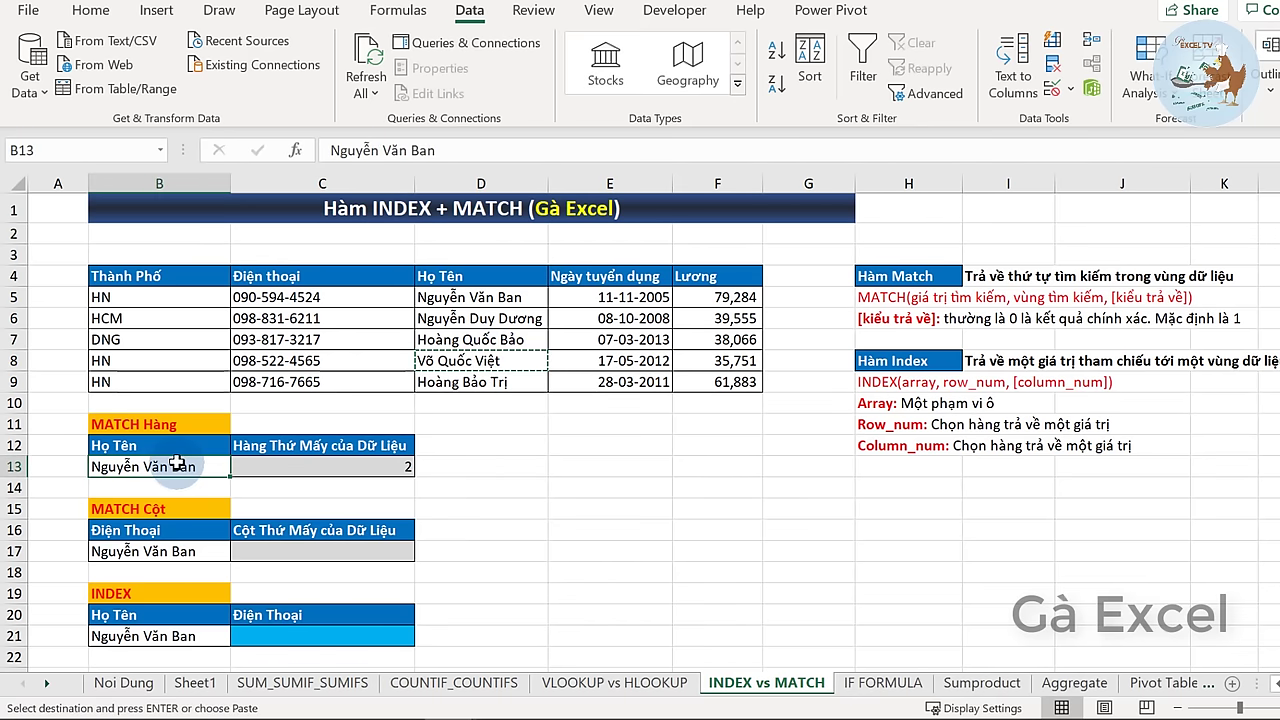
{"action": "key", "text": "ctrl+v"}
{"action": "left_click", "coordinate": [368, 465]}
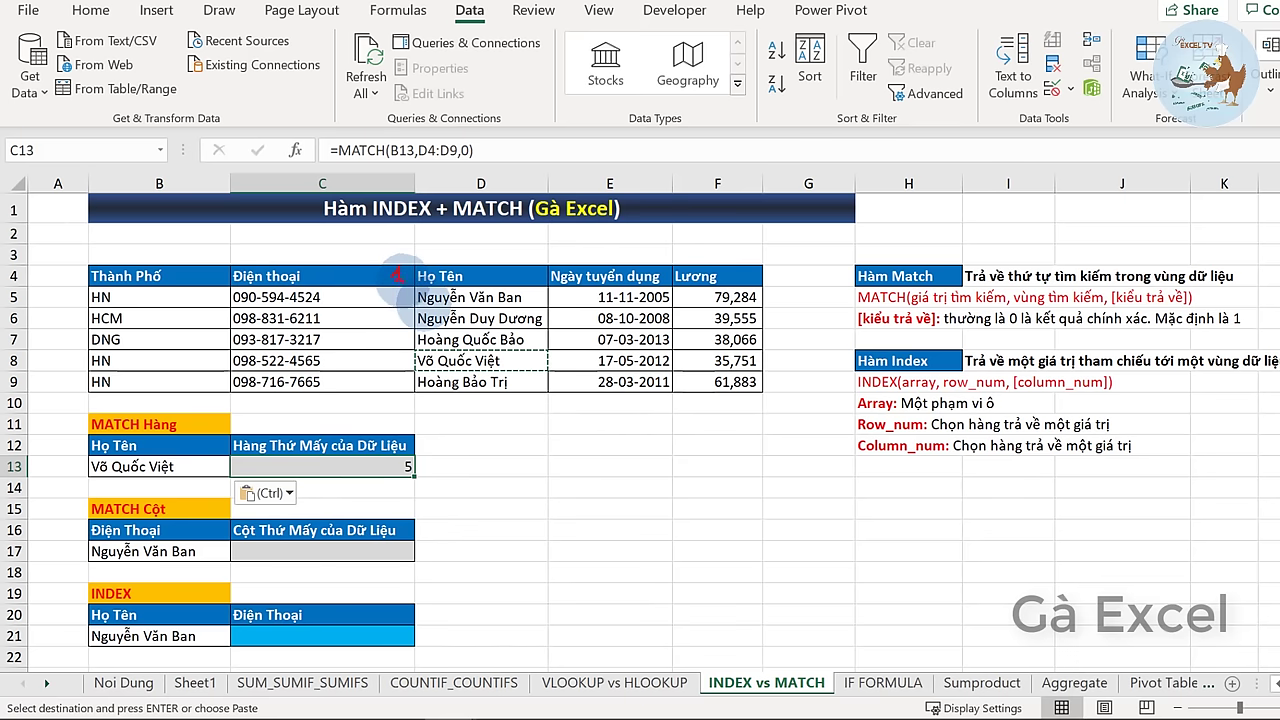
- Outline the Họ Tên column with an arrow to the result, then select B17
{"action": "left_click_drag", "start_coordinate": [412, 260], "coordinate": [556, 405]}
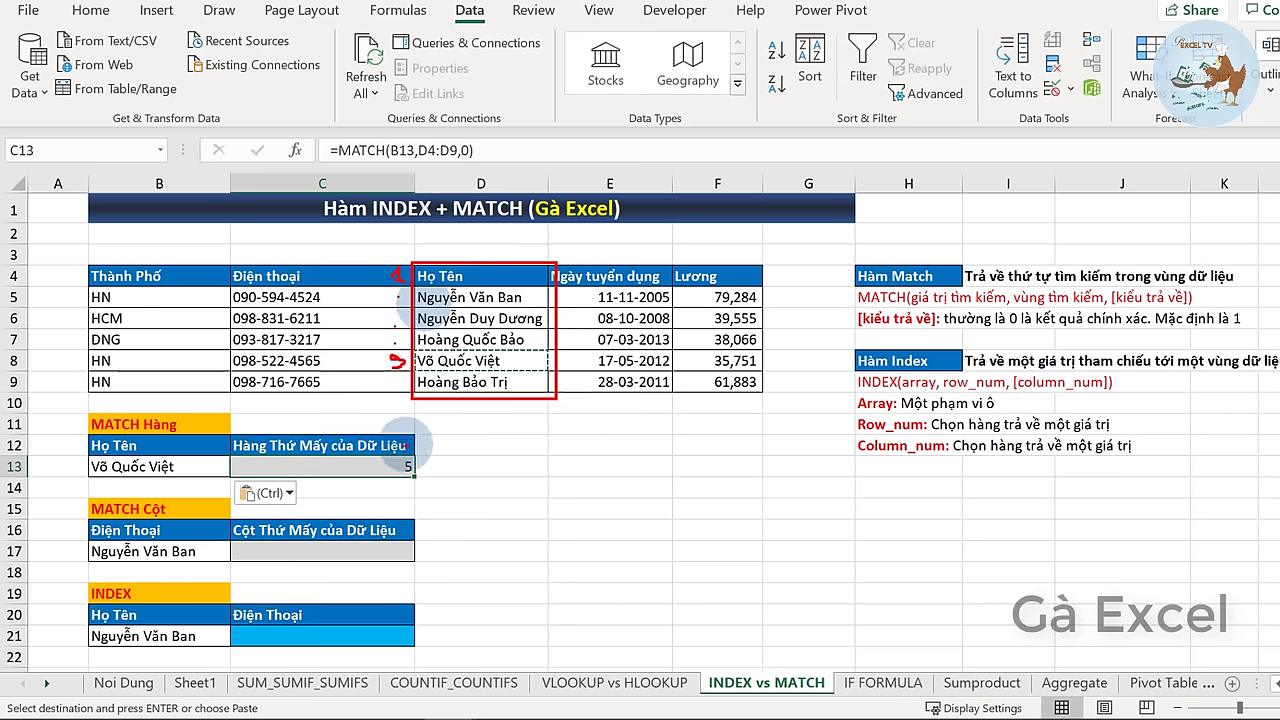
{"action": "mouse_move", "coordinate": [436, 390]}
{"action": "left_mouse_down"}
{"action": "mouse_move", "coordinate": [415, 452]}
{"action": "mouse_move", "coordinate": [388, 470]}
{"action": "mouse_move", "coordinate": [425, 468]}
{"action": "left_mouse_up"}
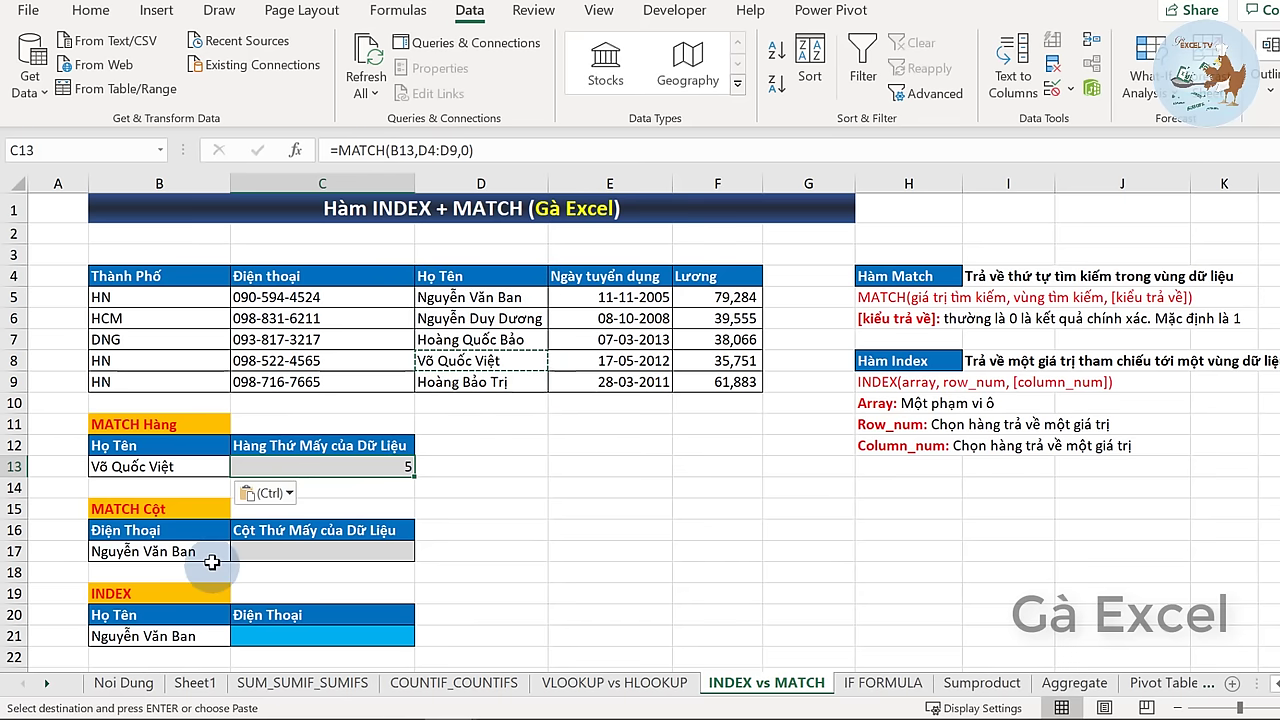
{"action": "left_click", "coordinate": [177, 552]}
- Put the Điện Thoại label into B17 and highlight the header row B4:F4
{"action": "left_click", "coordinate": [184, 531]}
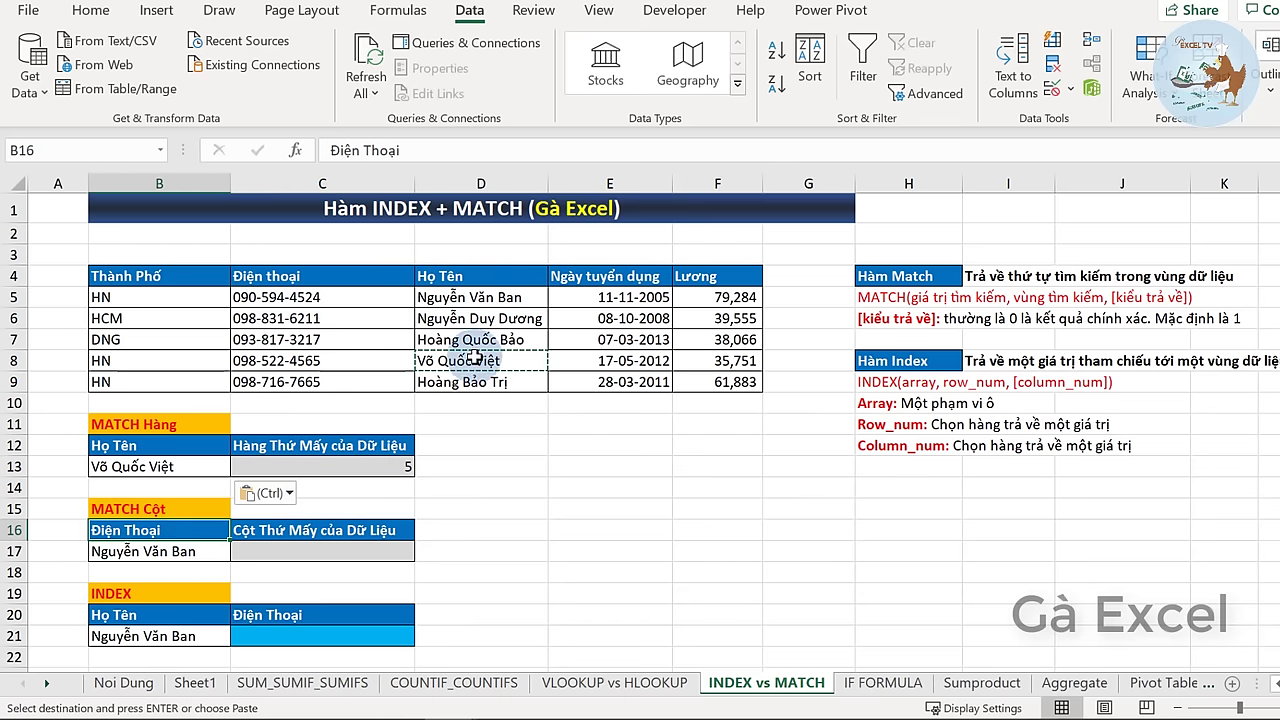
{"action": "key", "text": "Down"}
{"action": "key", "text": "Return"}
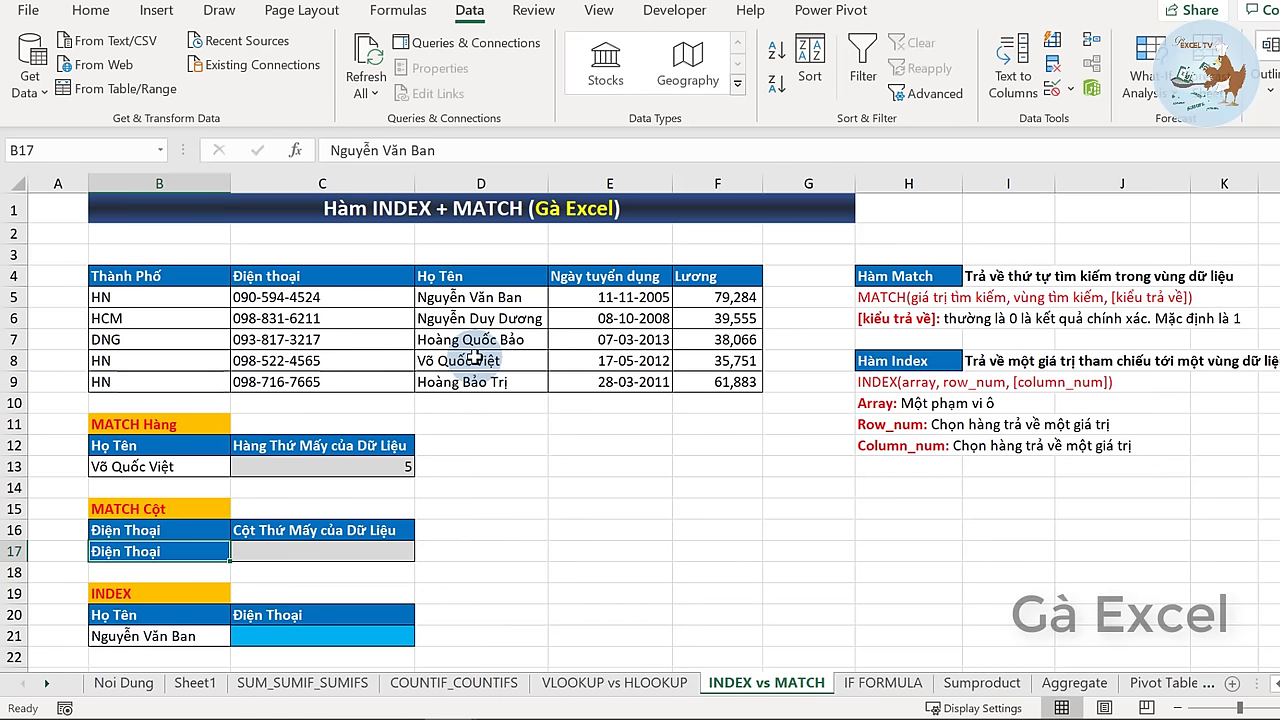
{"action": "key", "text": "Up"}
{"action": "key", "text": "Down"}
{"action": "key", "text": "Right"}
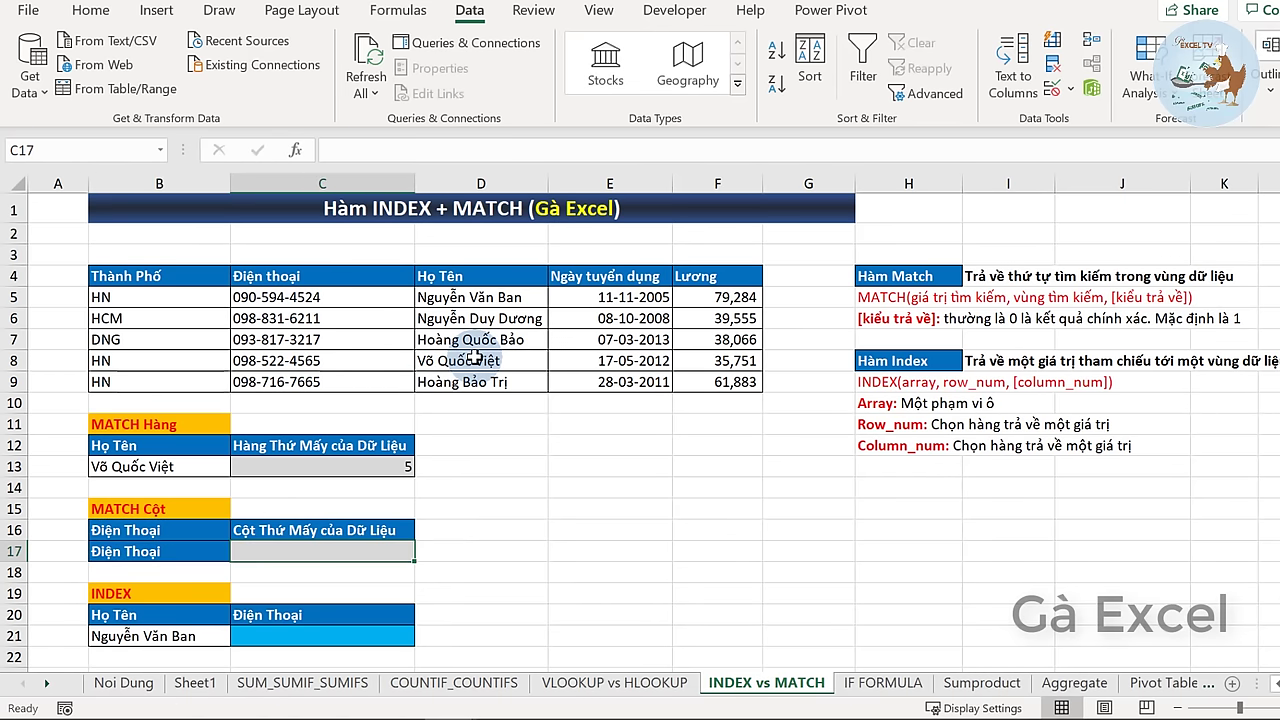
{"action": "left_click", "coordinate": [157, 558]}
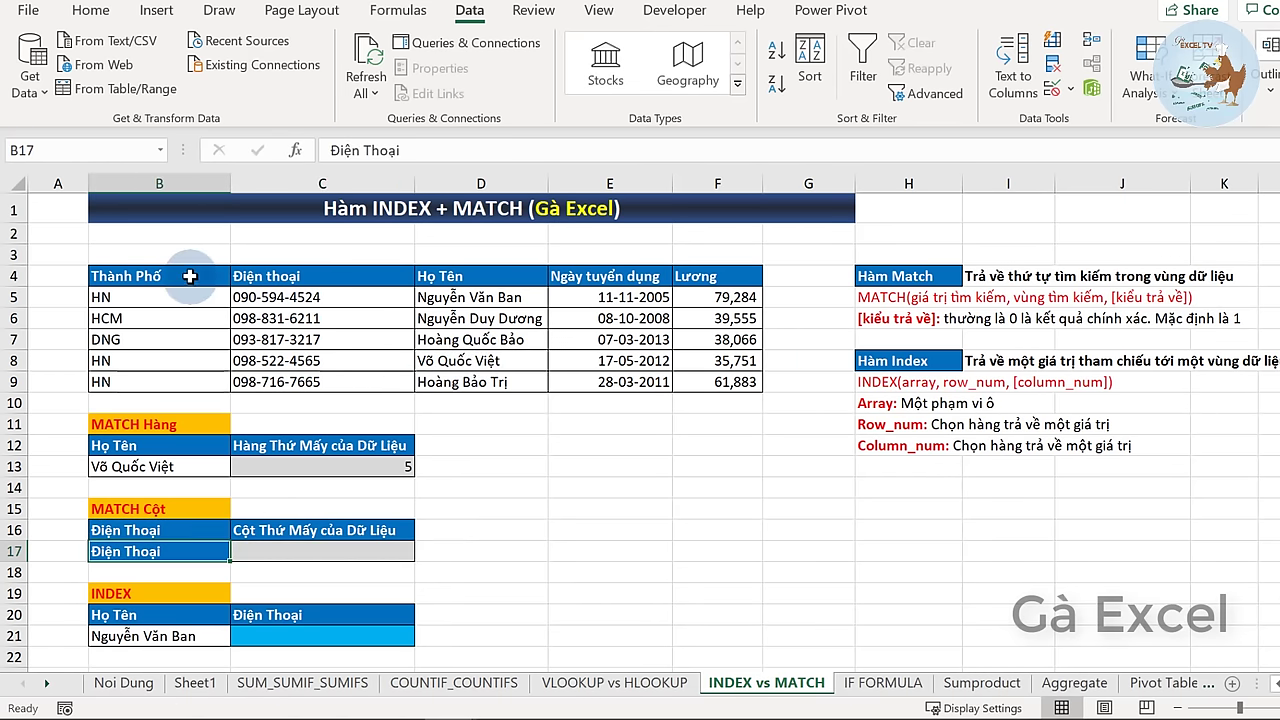
{"action": "left_click_drag", "start_coordinate": [188, 276], "coordinate": [694, 279]}
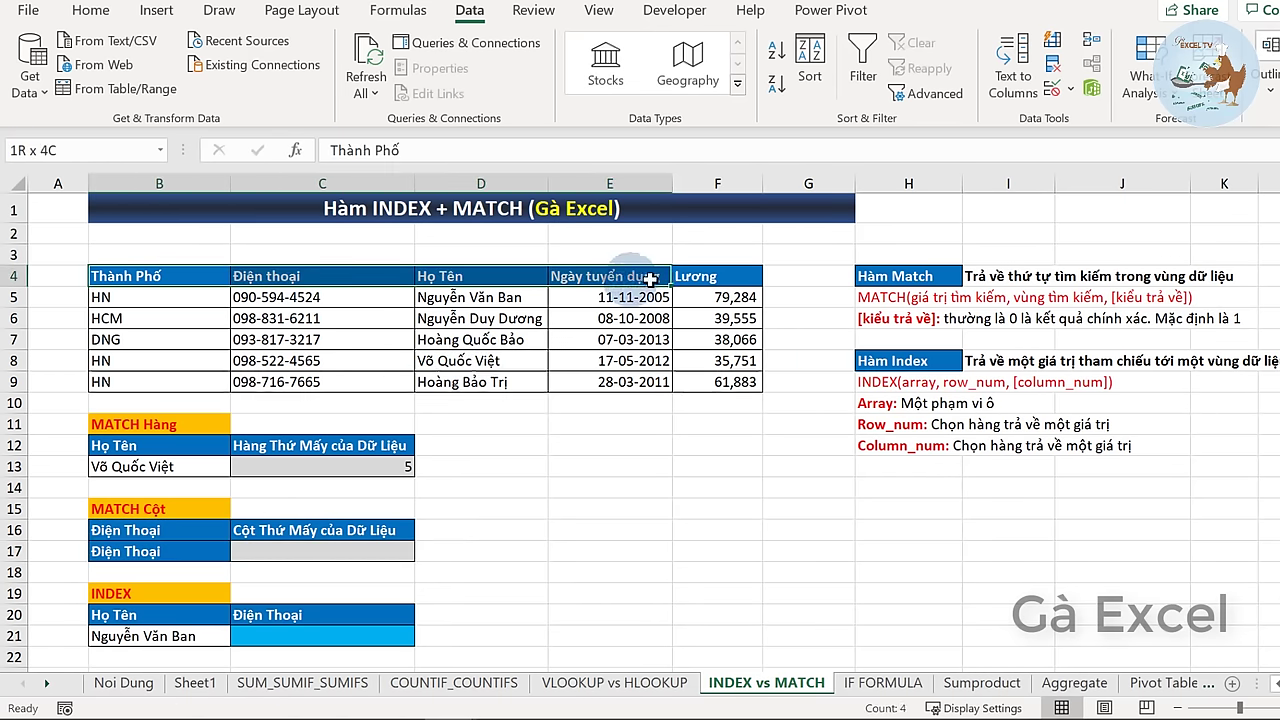
- Enter =MATCH(B17,B4:F4,0) in C17, returning column position 2
{"action": "left_click", "coordinate": [303, 555]}
{"action": "type", "text": "="}
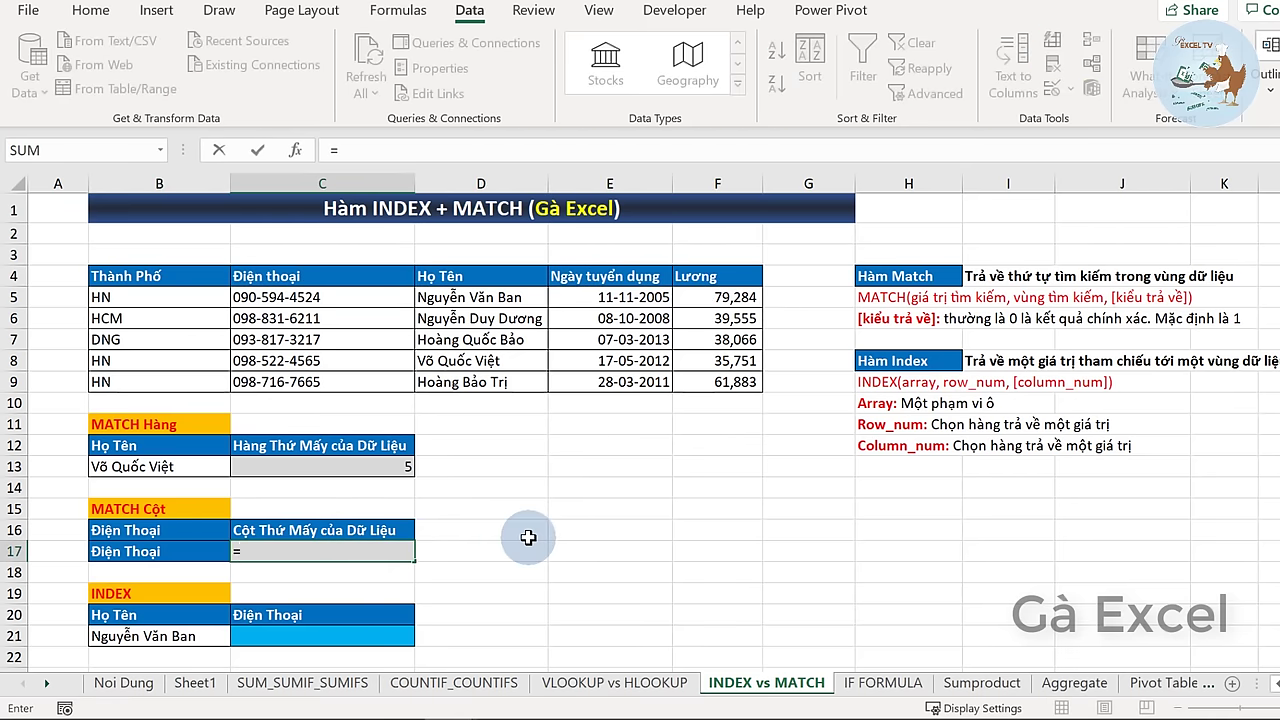
{"action": "type", "text": "mat"}
{"action": "key", "text": "Tab"}
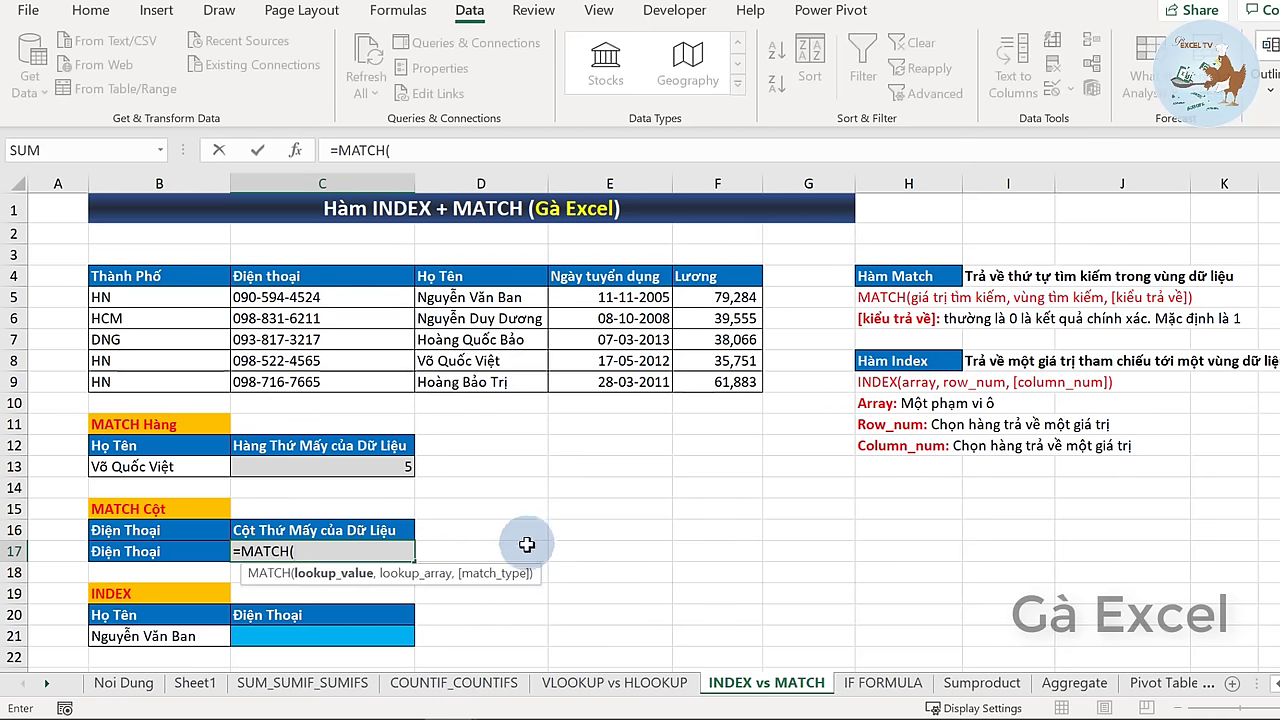
{"action": "left_click", "coordinate": [170, 546]}
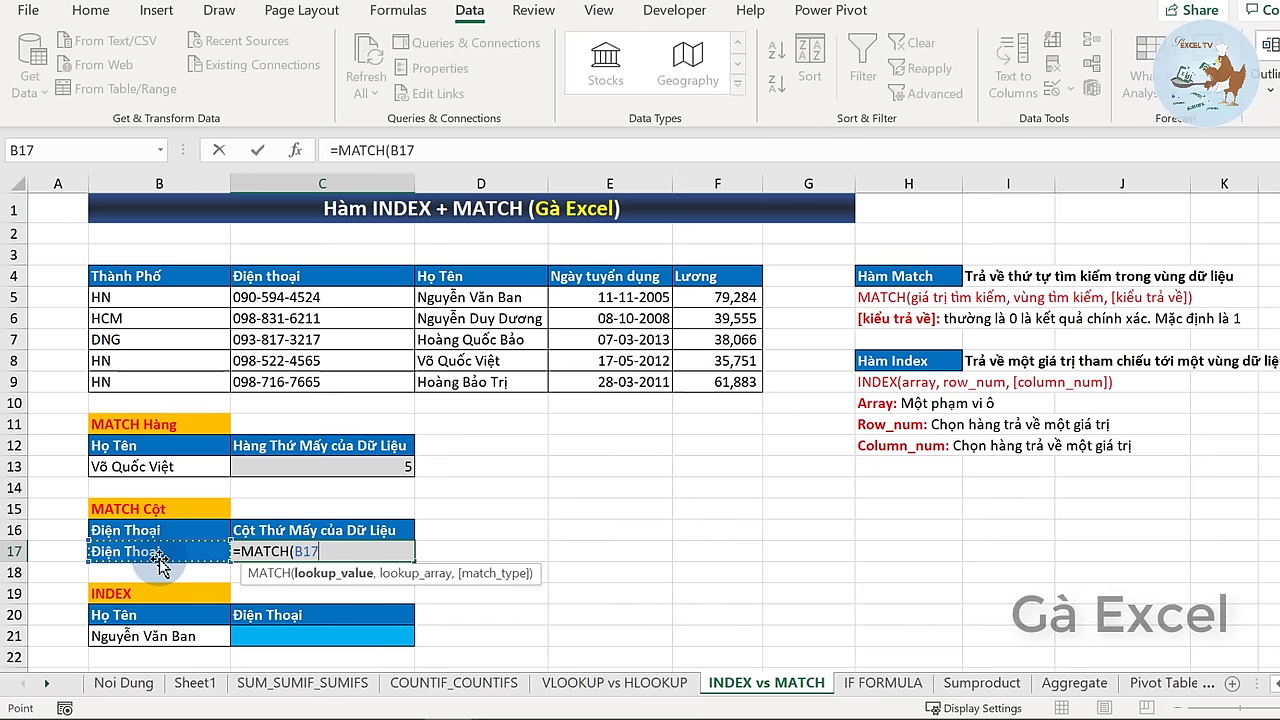
{"action": "type", "text": ","}
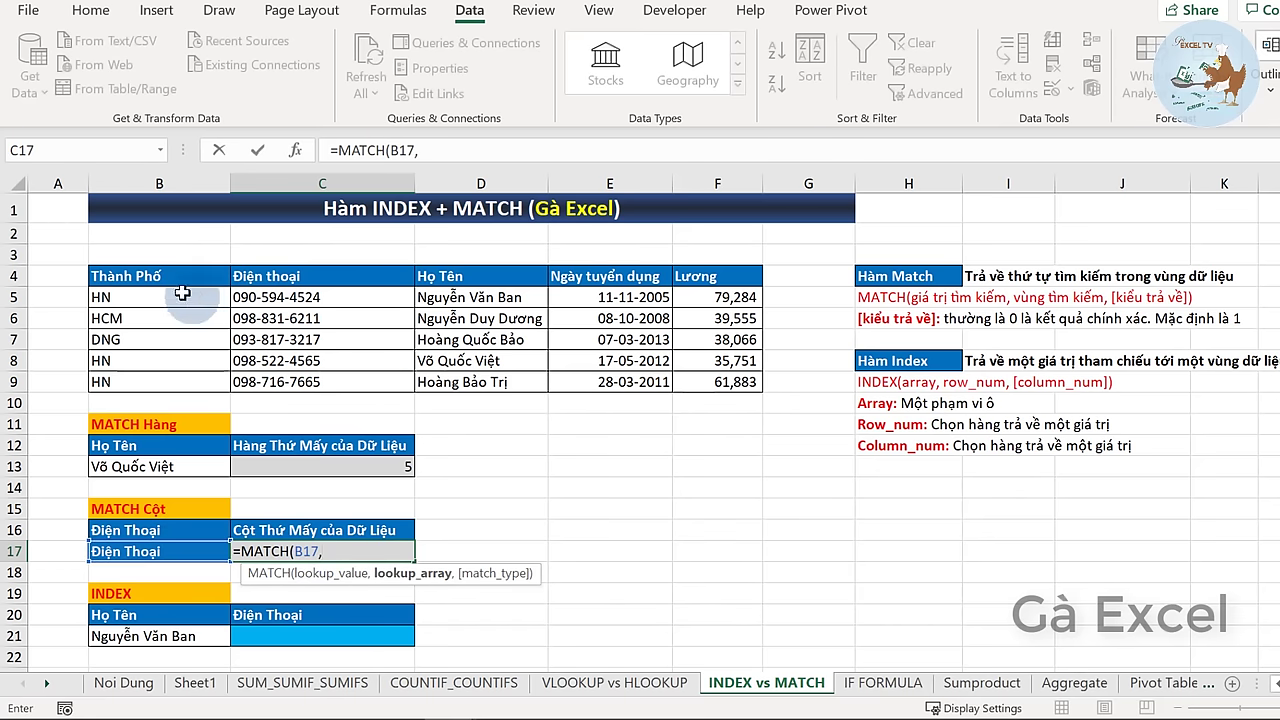
{"action": "left_click_drag", "start_coordinate": [175, 276], "coordinate": [713, 268]}
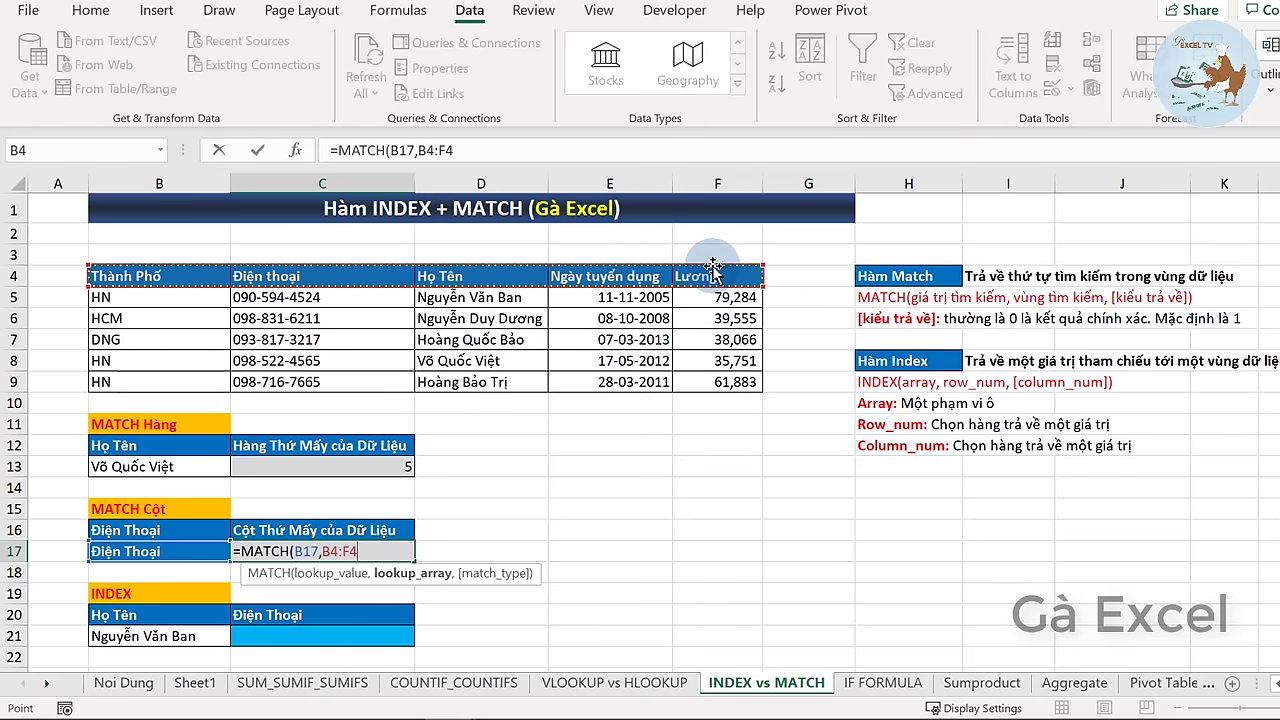
{"action": "type", "text": ",0"}
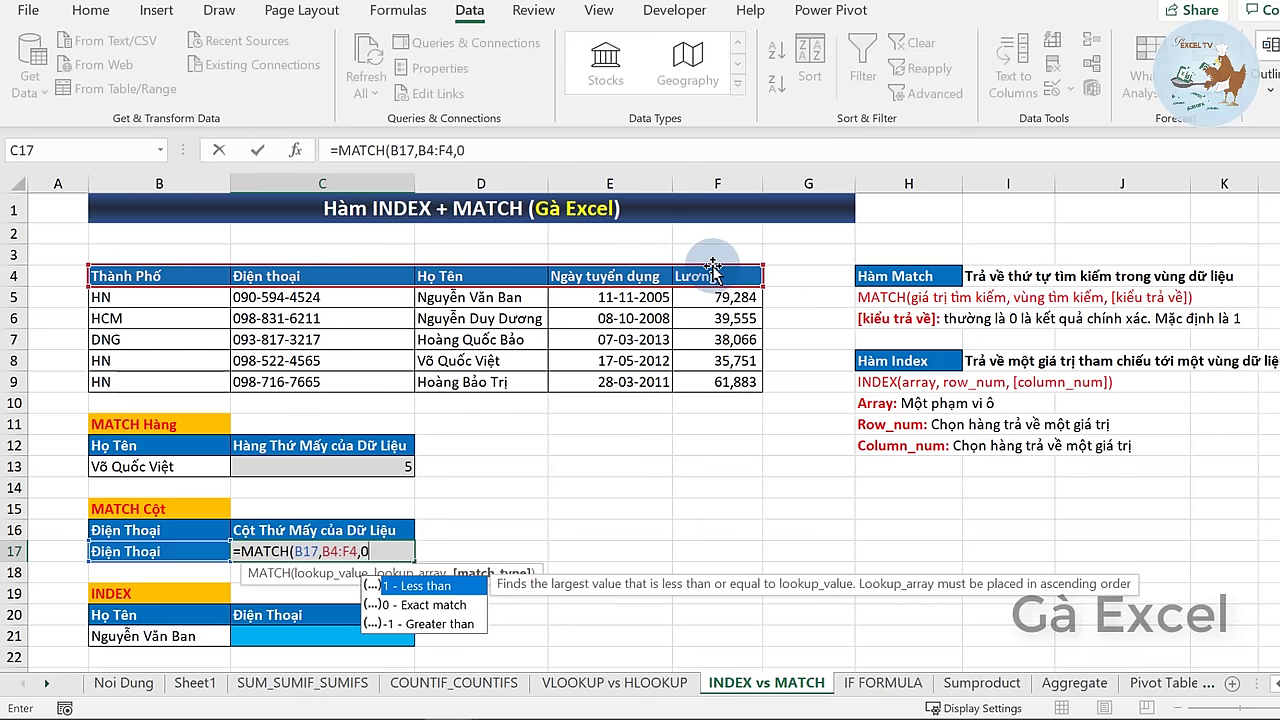
{"action": "type", "text": ")"}
{"action": "key", "text": "Return"}
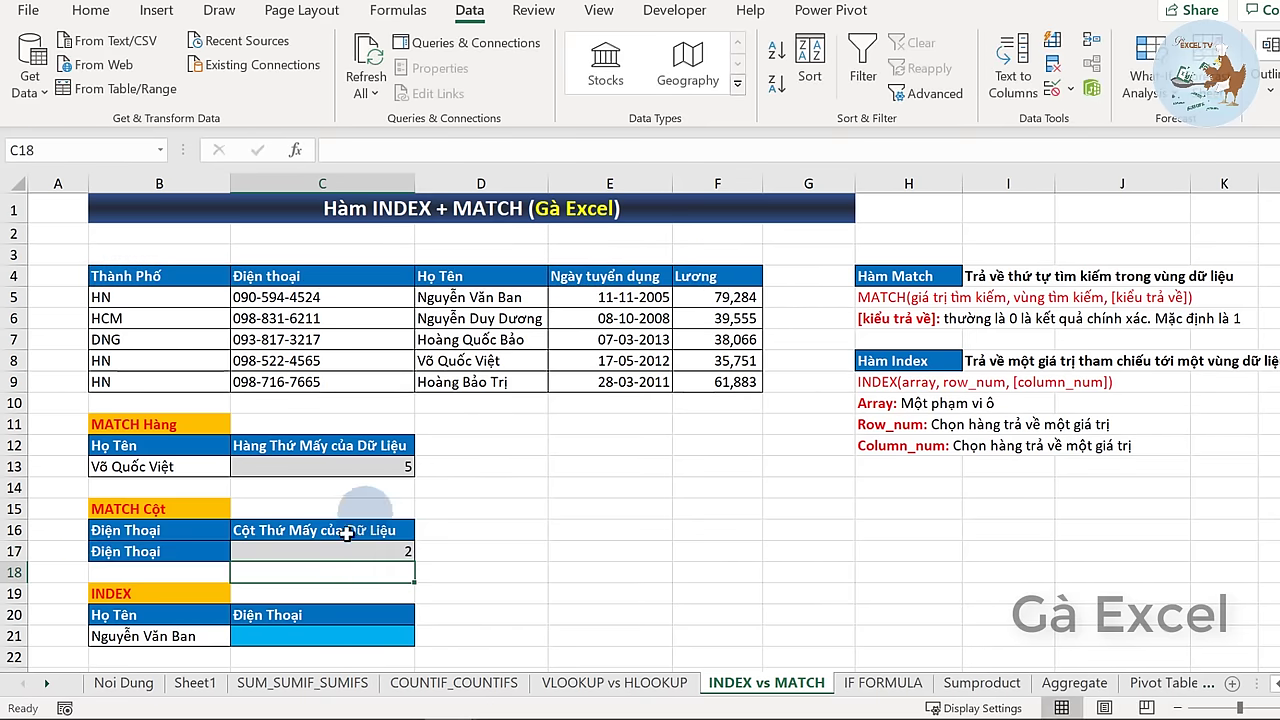
{"action": "left_click", "coordinate": [359, 551]}
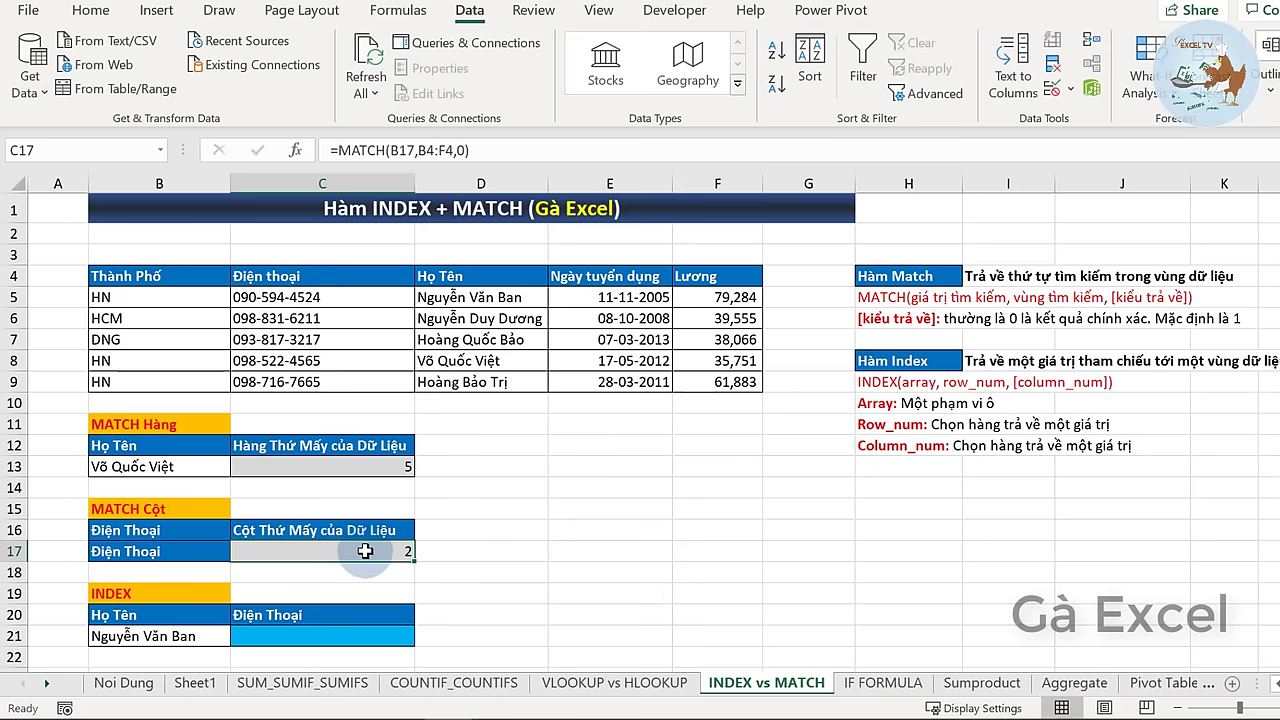
{"action": "left_click", "coordinate": [178, 277]}
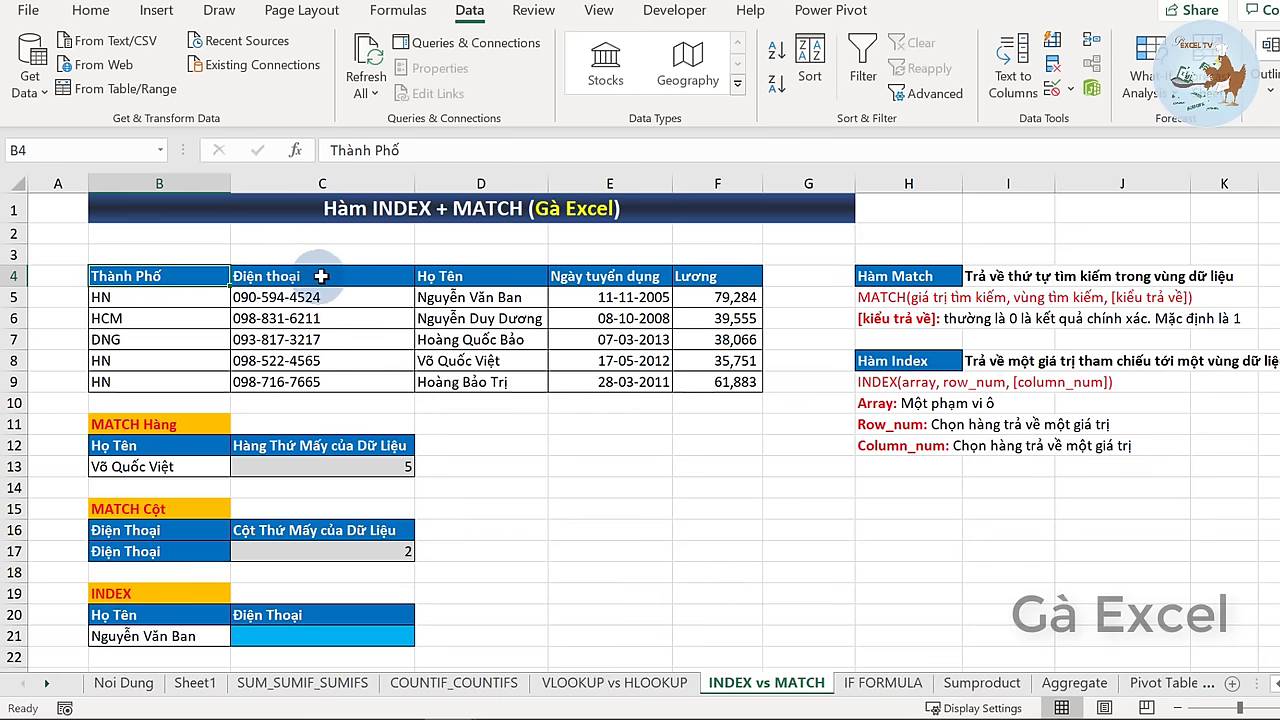
{"action": "left_click_drag", "start_coordinate": [200, 274], "coordinate": [729, 272]}
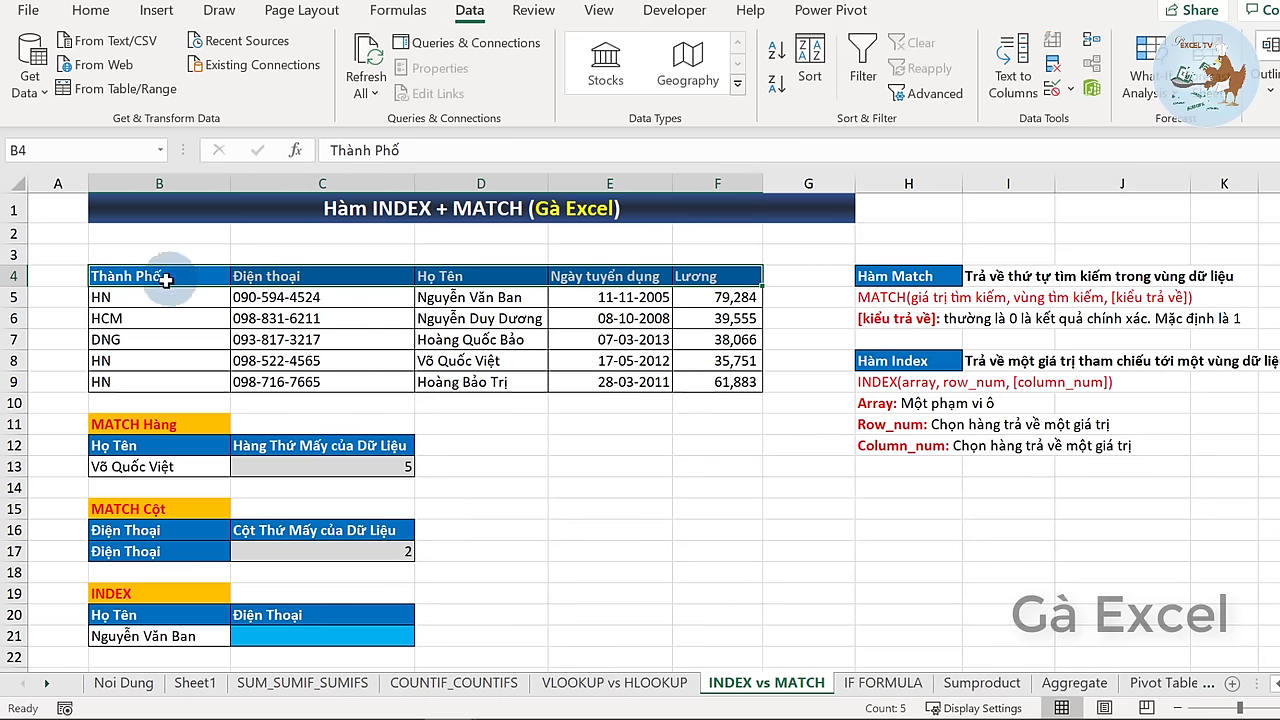
{"action": "left_click_drag", "start_coordinate": [171, 274], "coordinate": [706, 275]}
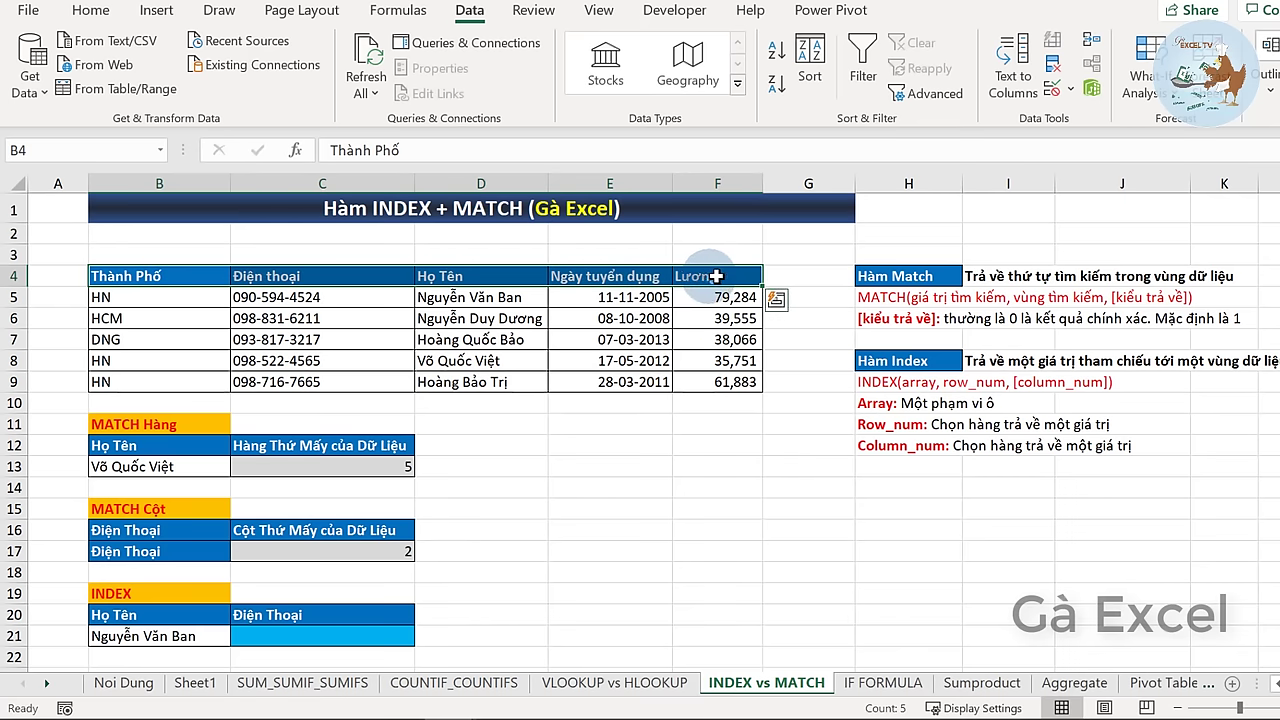
{"action": "left_click", "coordinate": [198, 547]}
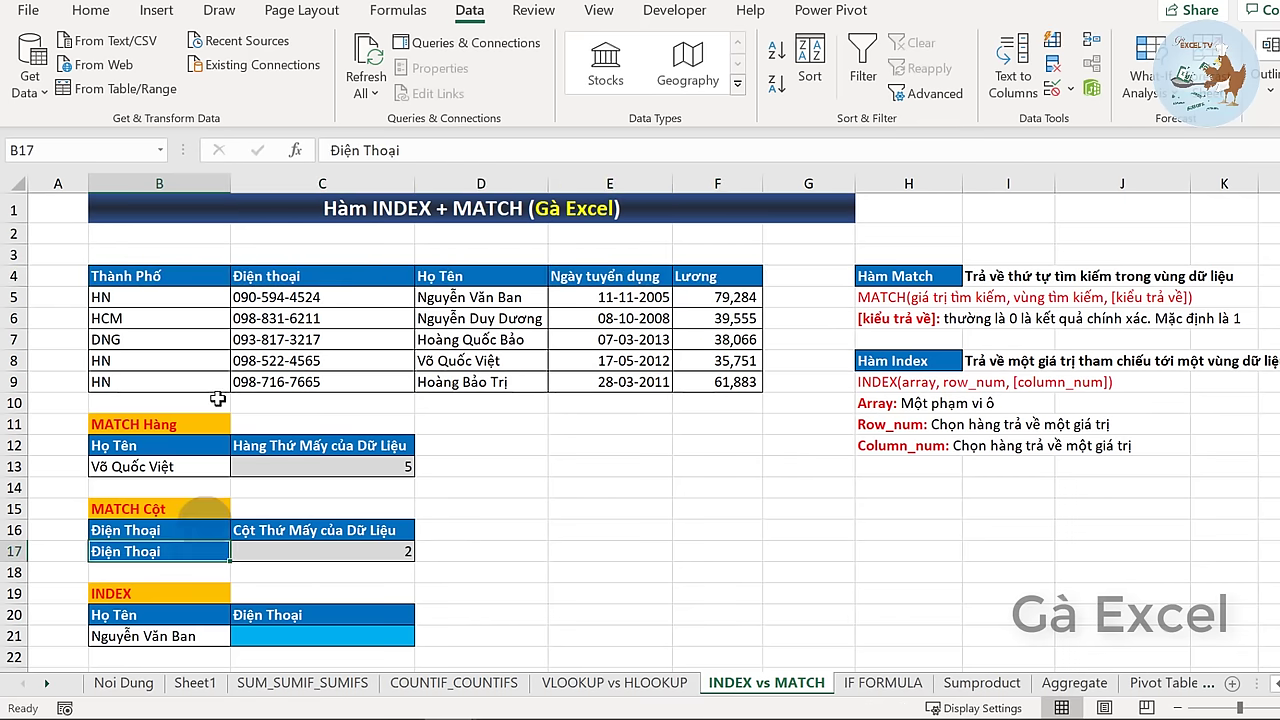
{"action": "left_click", "coordinate": [610, 276]}
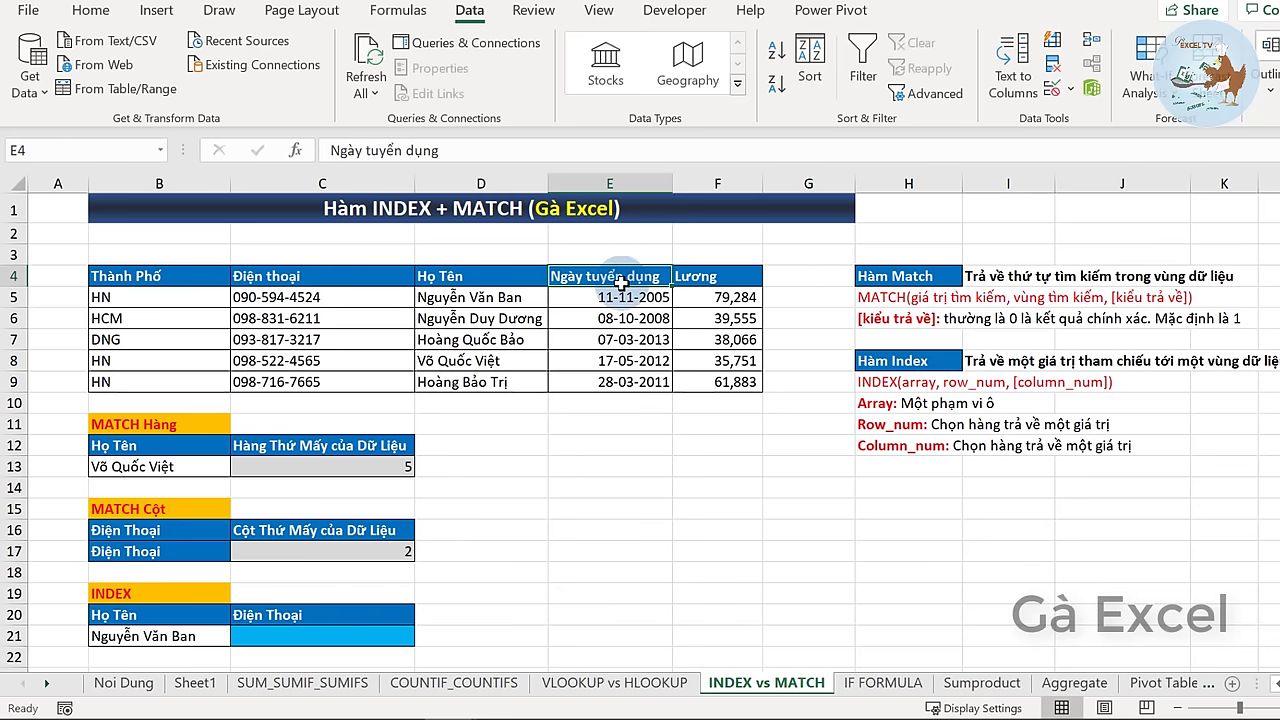
{"action": "key", "text": "ctrl+c"}
{"action": "left_click", "coordinate": [165, 552]}
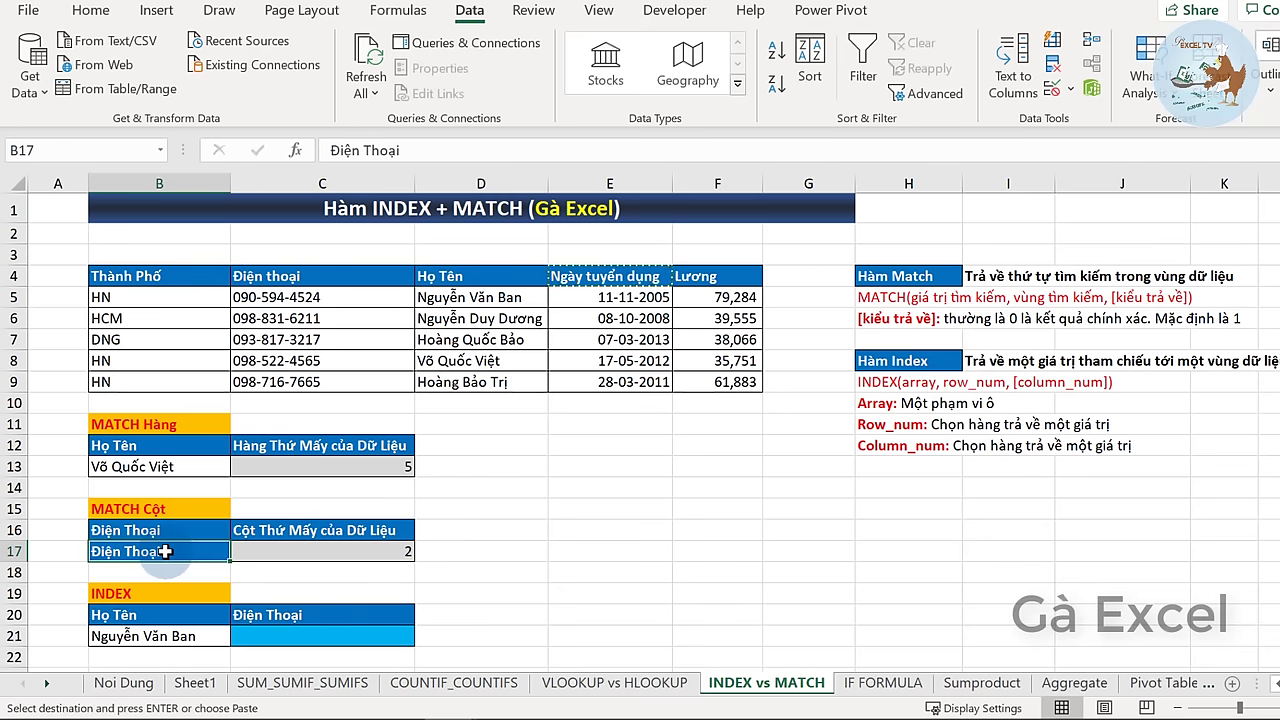
{"action": "key", "text": "ctrl+v"}
{"action": "double_click", "coordinate": [370, 548]}
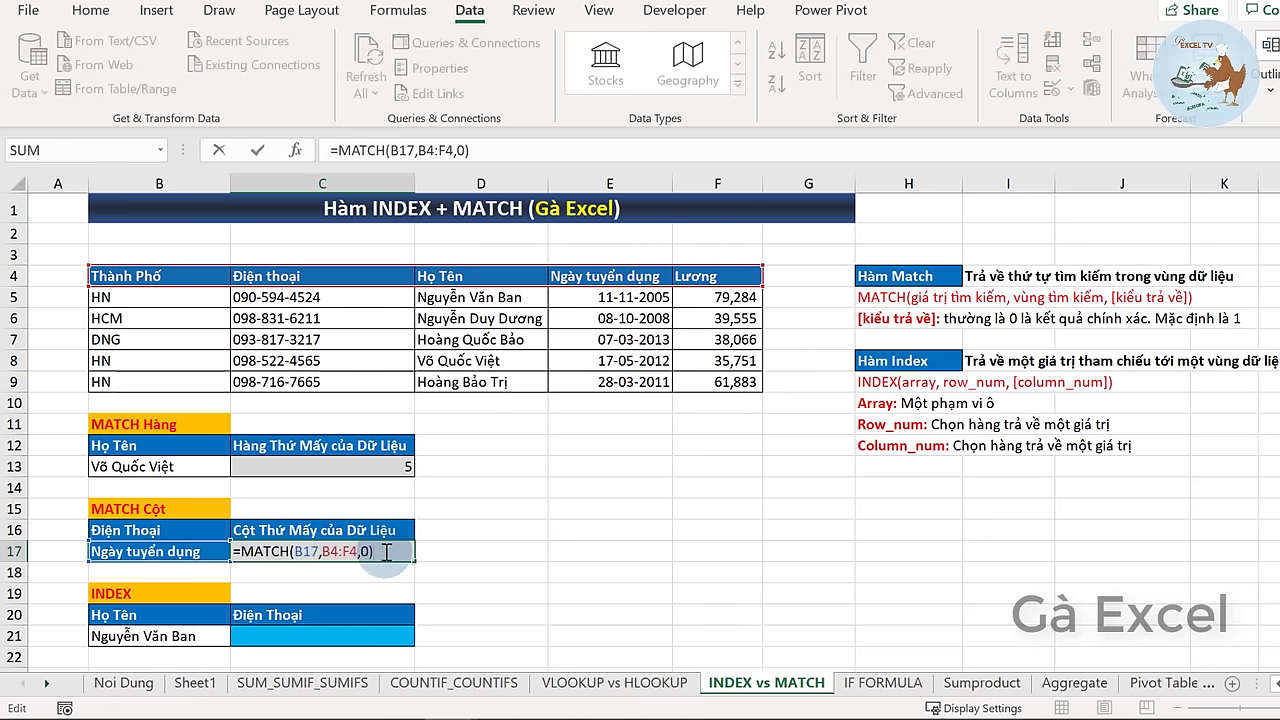
{"action": "key", "text": "Escape"}
{"action": "left_click", "coordinate": [160, 277]}
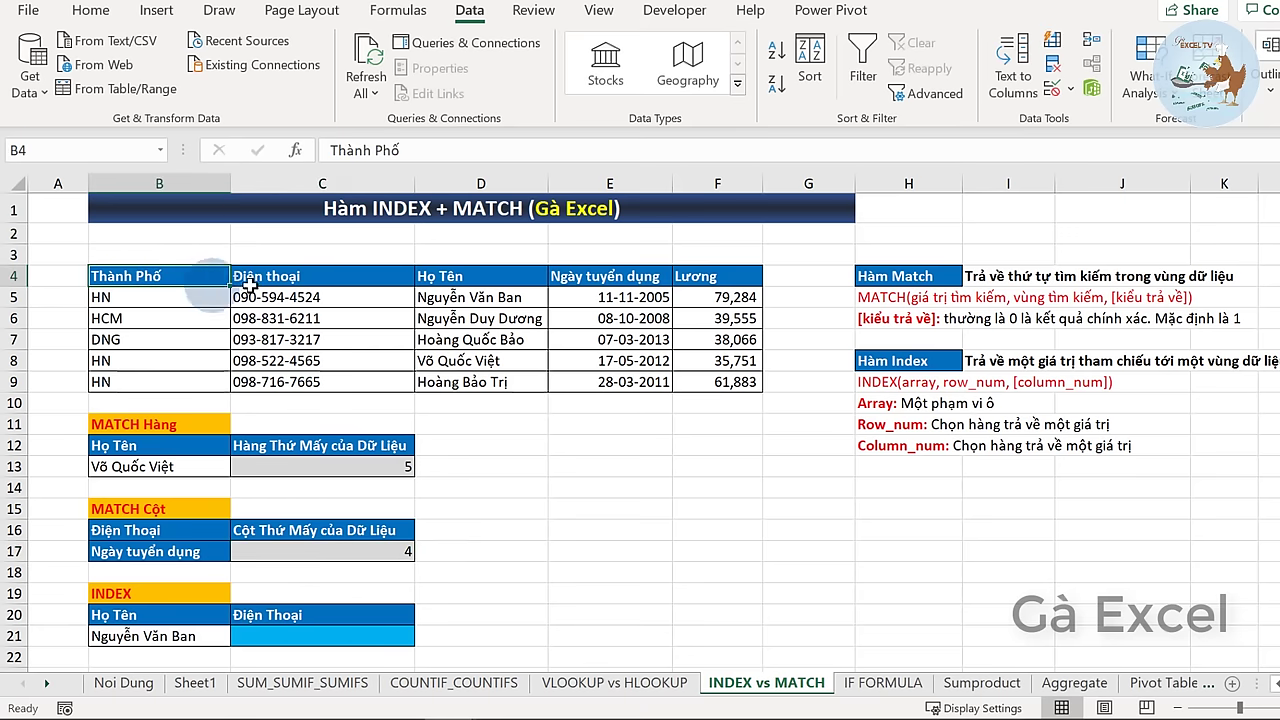
{"action": "left_click", "coordinate": [329, 278]}
{"action": "left_click", "coordinate": [460, 278]}
{"action": "left_click", "coordinate": [610, 280]}
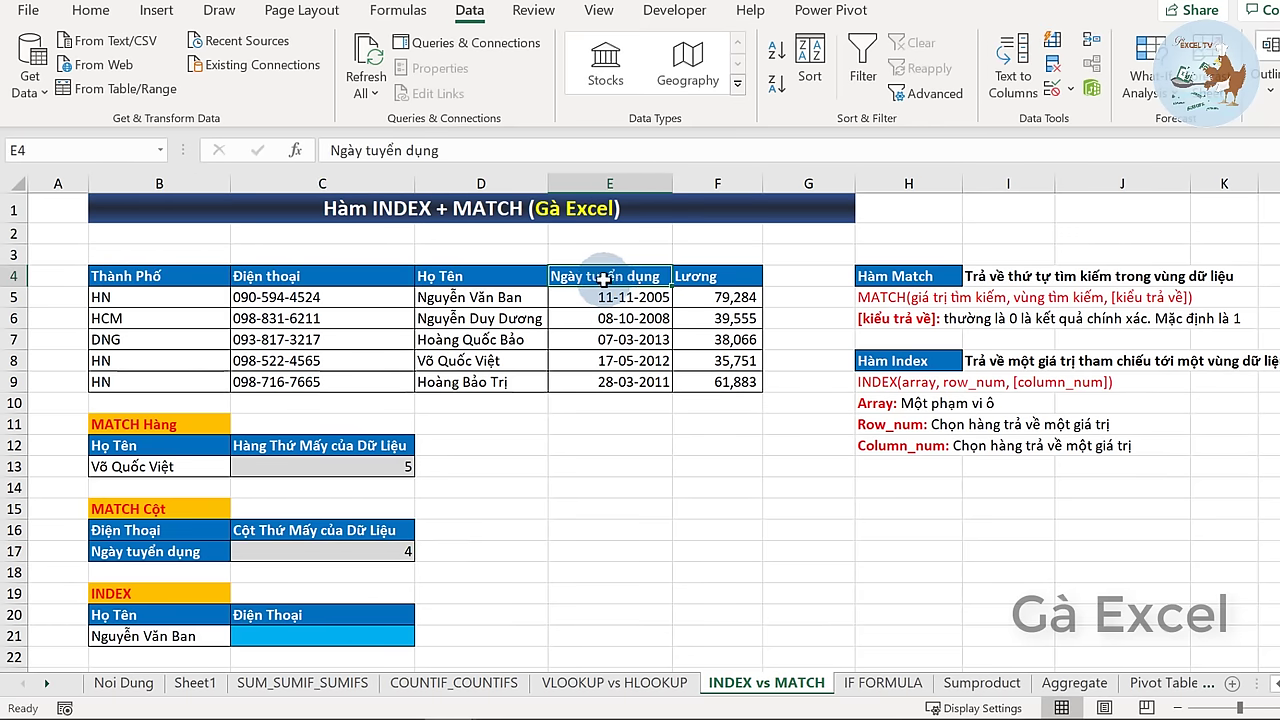
{"action": "left_click", "coordinate": [380, 551]}
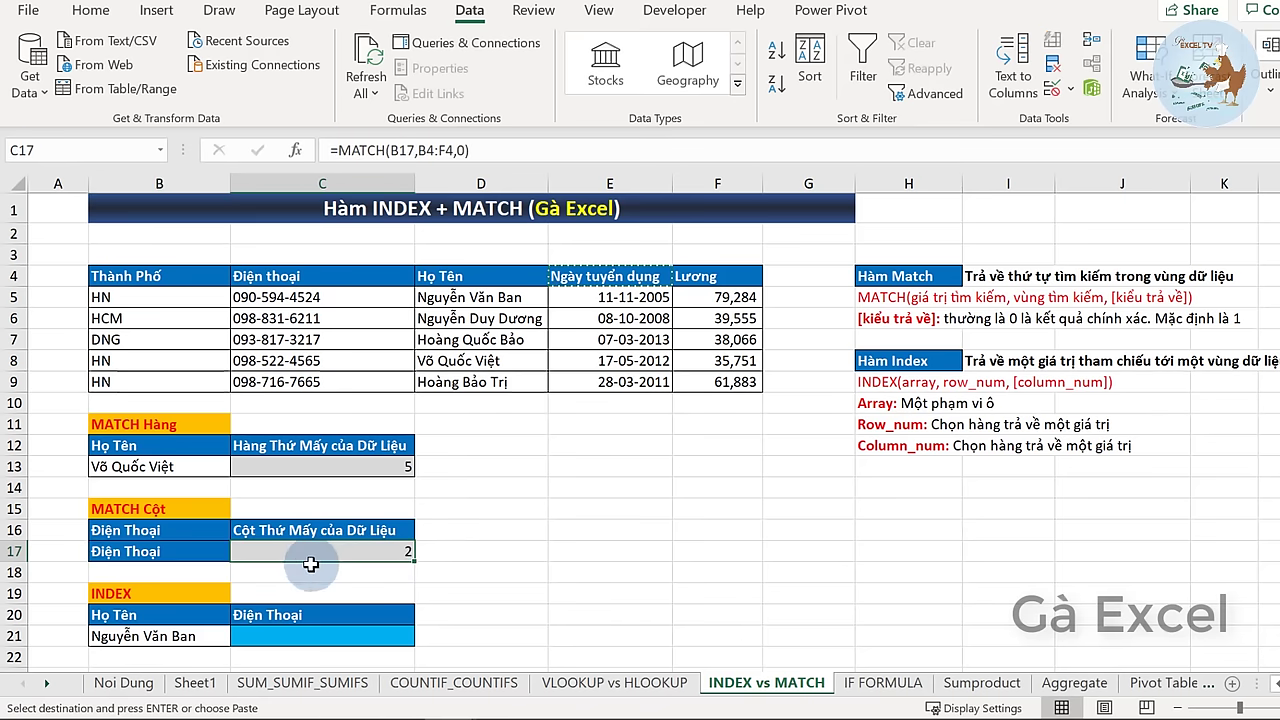
{"action": "left_click", "coordinate": [271, 279]}
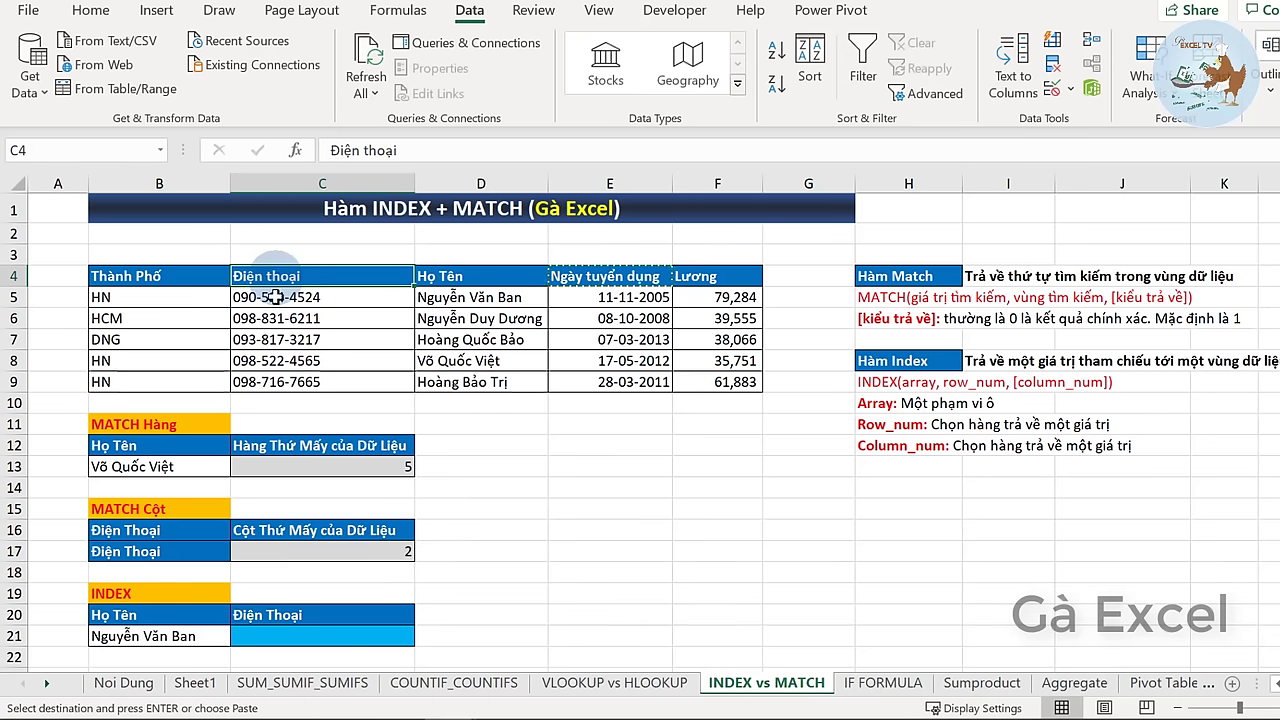
{"action": "left_click", "coordinate": [158, 470]}
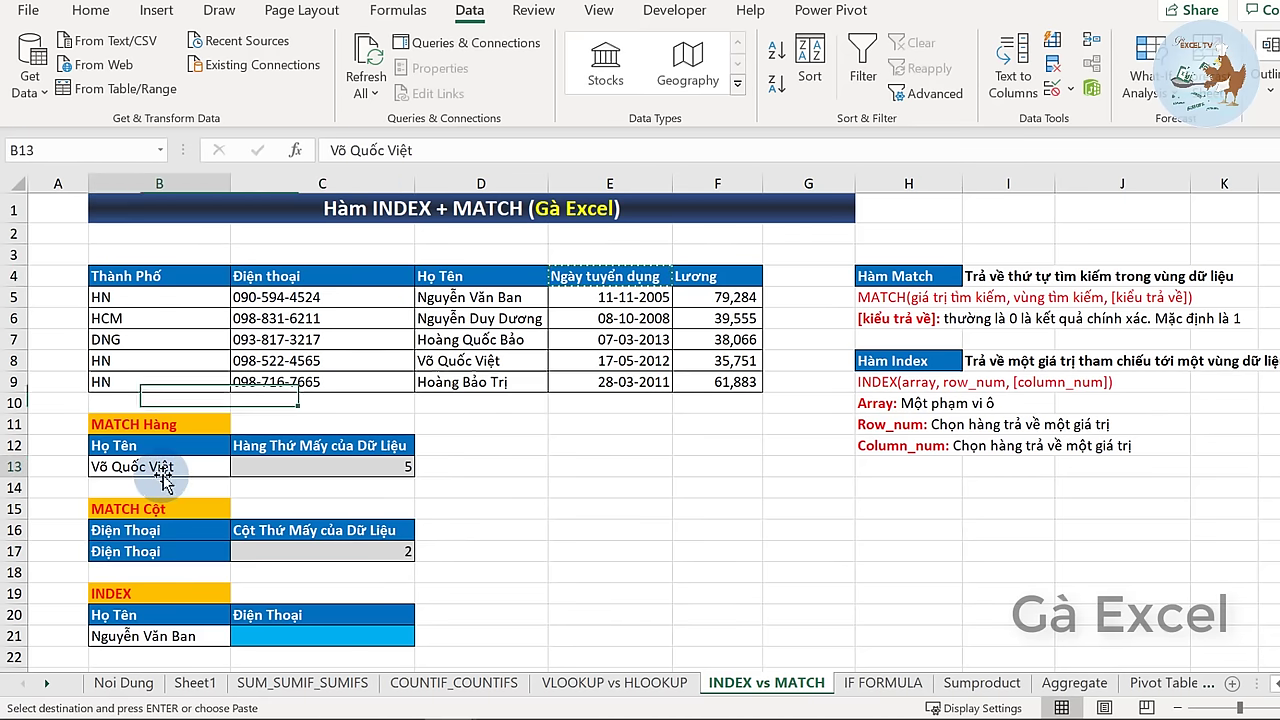
{"action": "left_click", "coordinate": [315, 472]}
{"action": "left_click", "coordinate": [315, 637]}
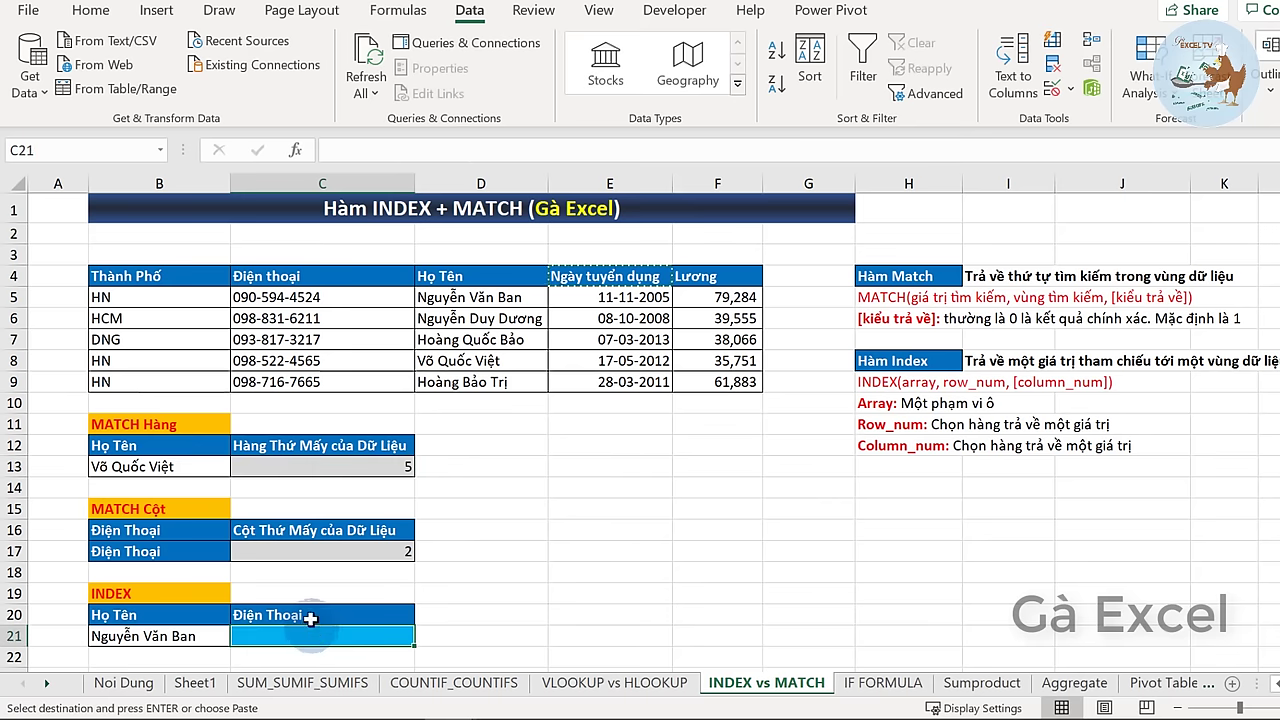
{"action": "left_click", "coordinate": [150, 636]}
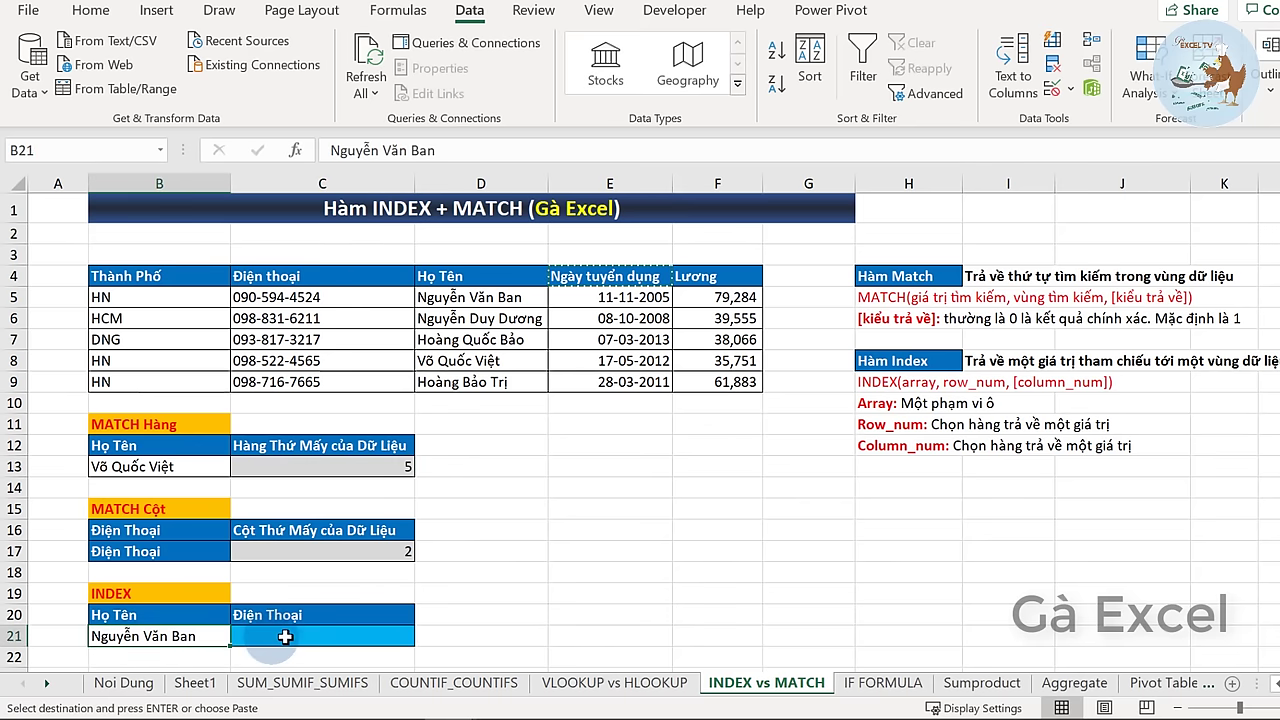
{"action": "left_click", "coordinate": [285, 637]}
{"action": "left_click", "coordinate": [168, 636]}
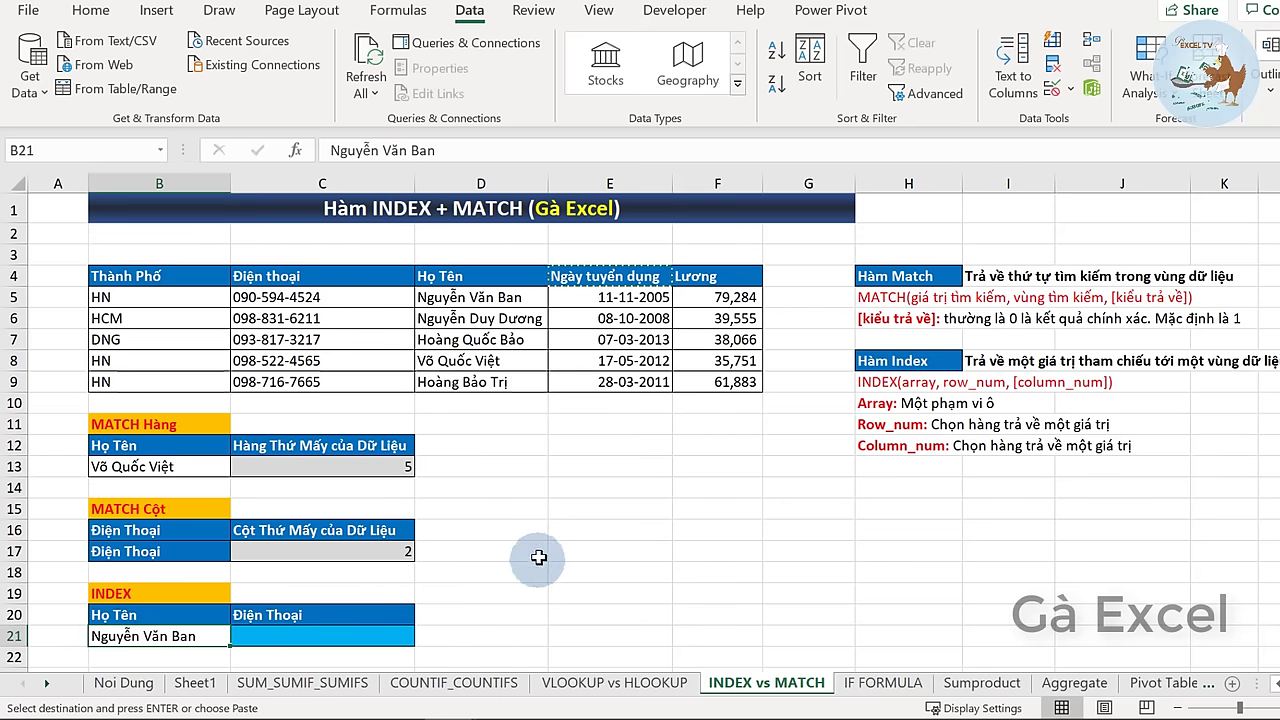
- Begin =INDEX( in C21 with B4:F9 as the array, followed by a comma
{"action": "left_click", "coordinate": [350, 636]}
{"action": "type", "text": "="}
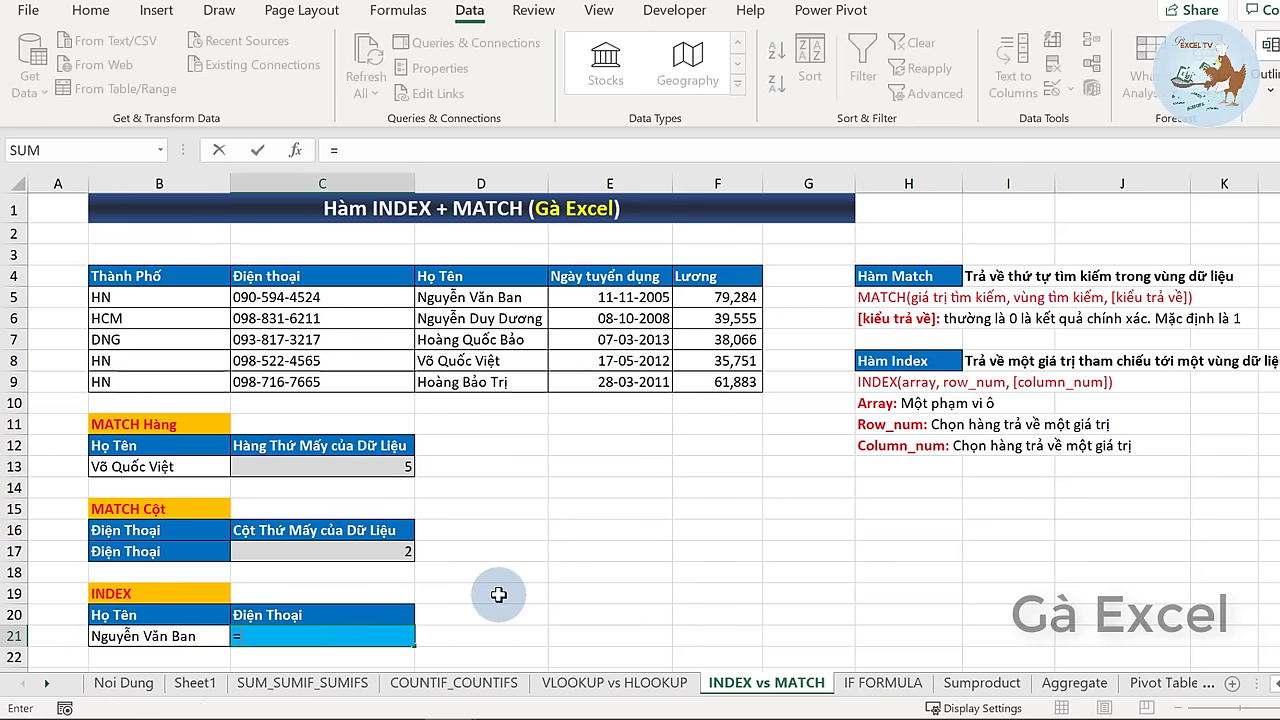
{"action": "type", "text": "in"}
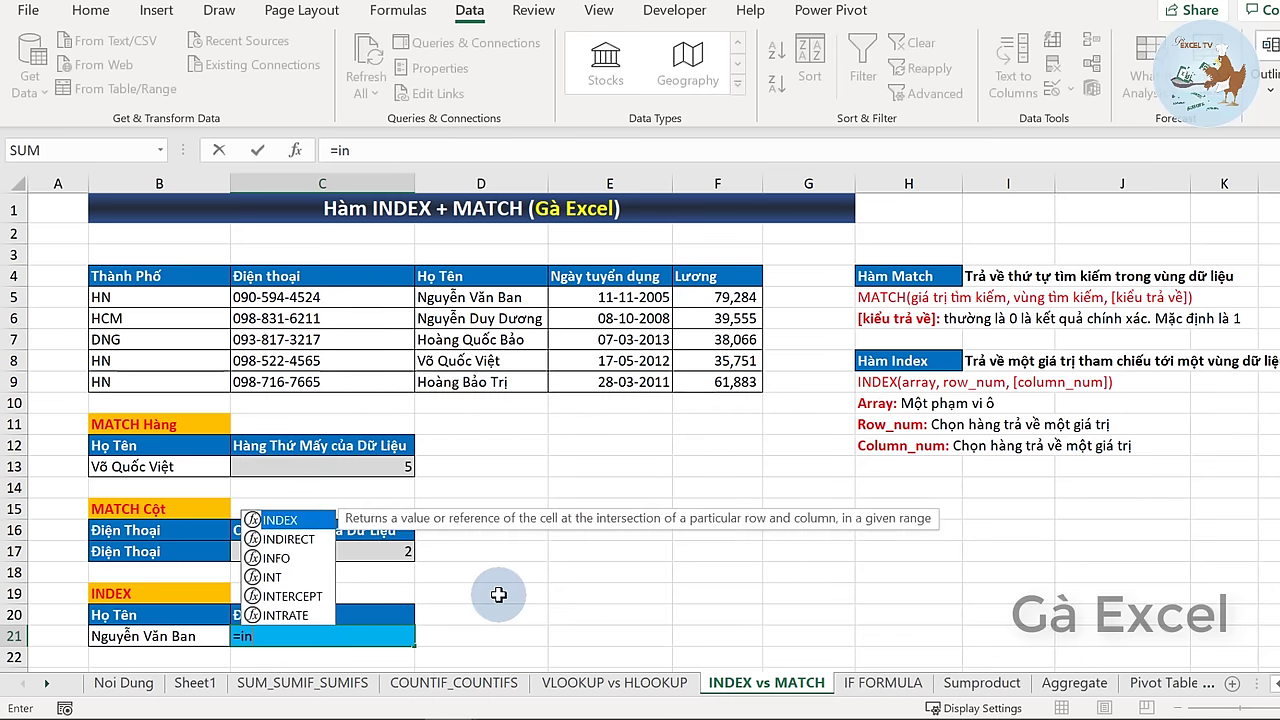
{"action": "key", "text": "Tab"}
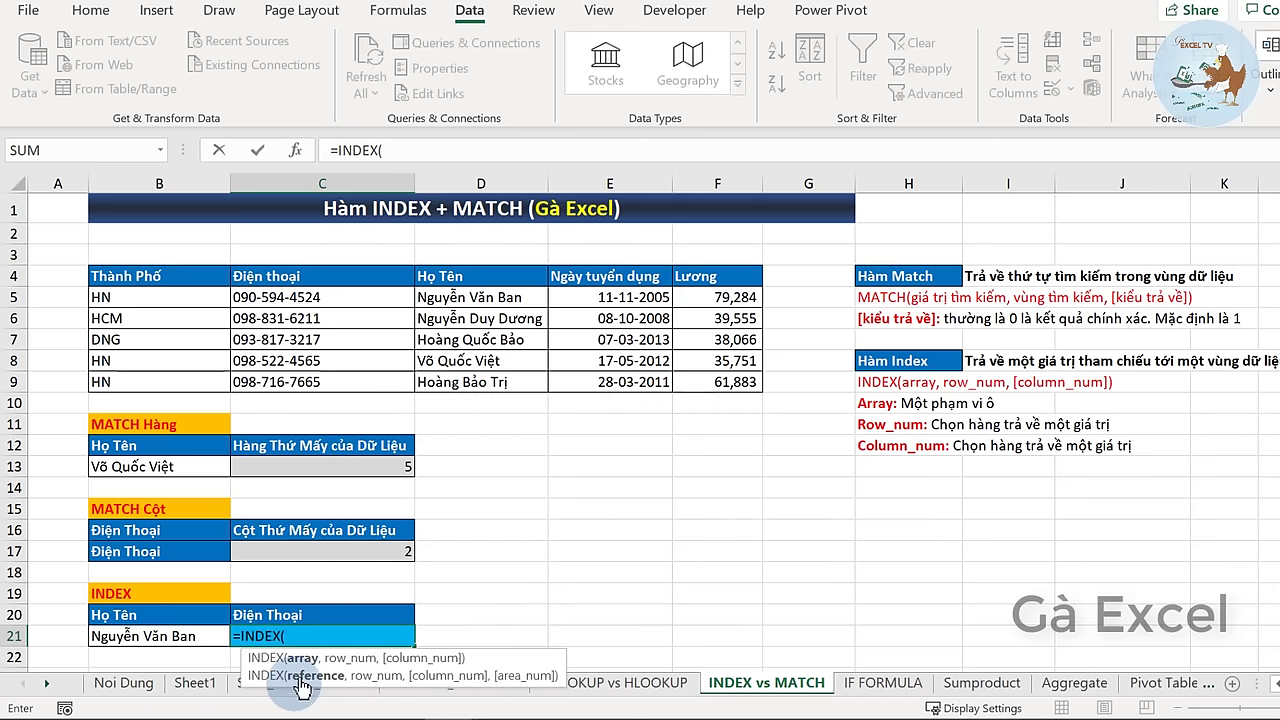
{"action": "left_click_drag", "start_coordinate": [152, 286], "coordinate": [716, 382]}
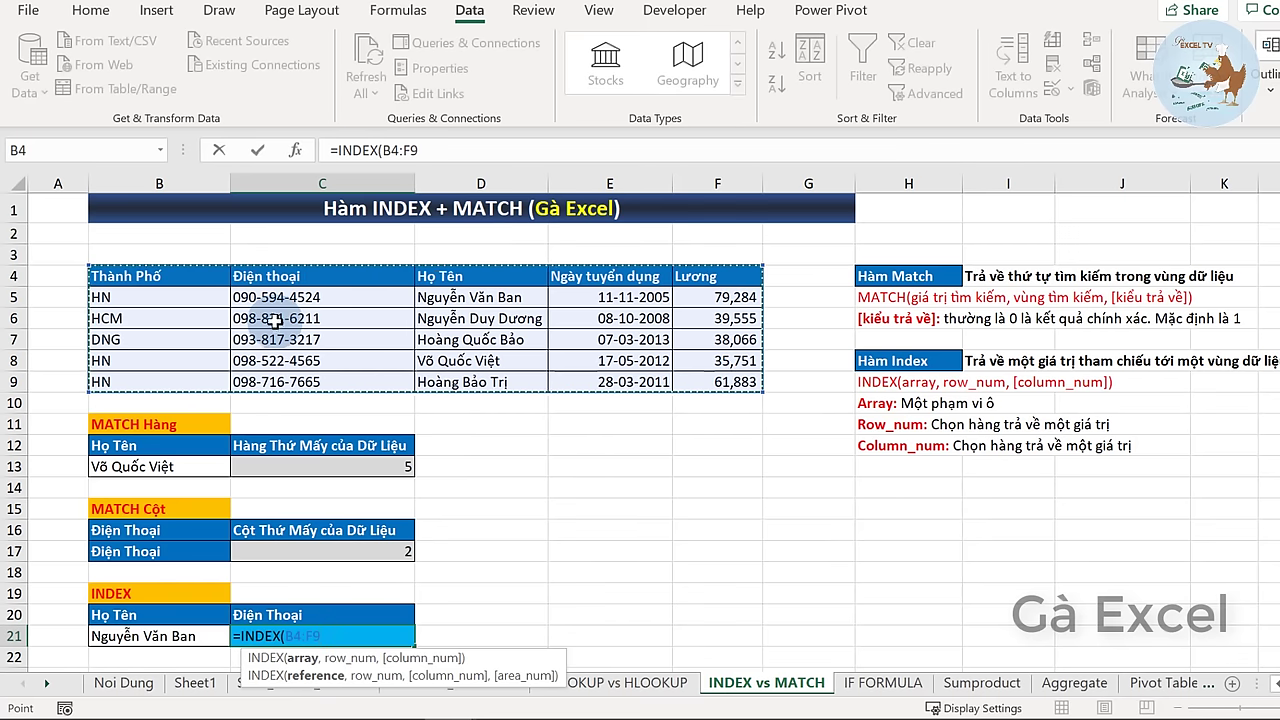
{"action": "type", "text": ",2,2"}
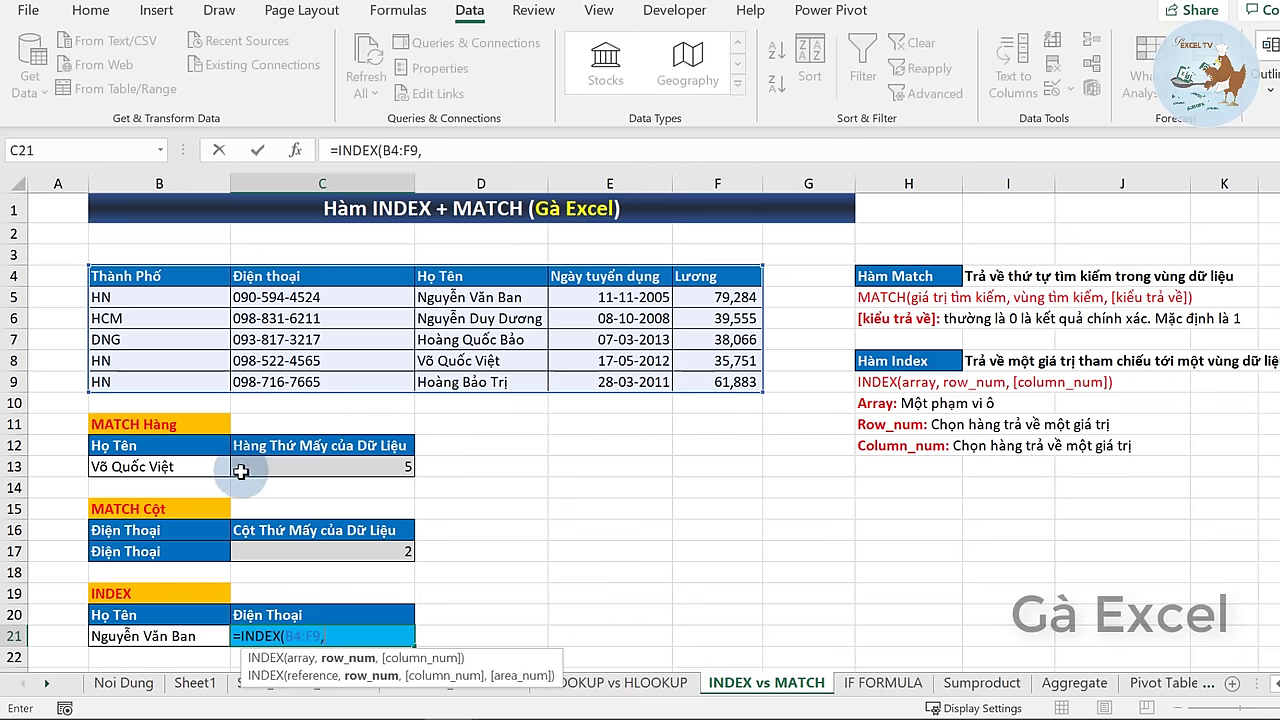
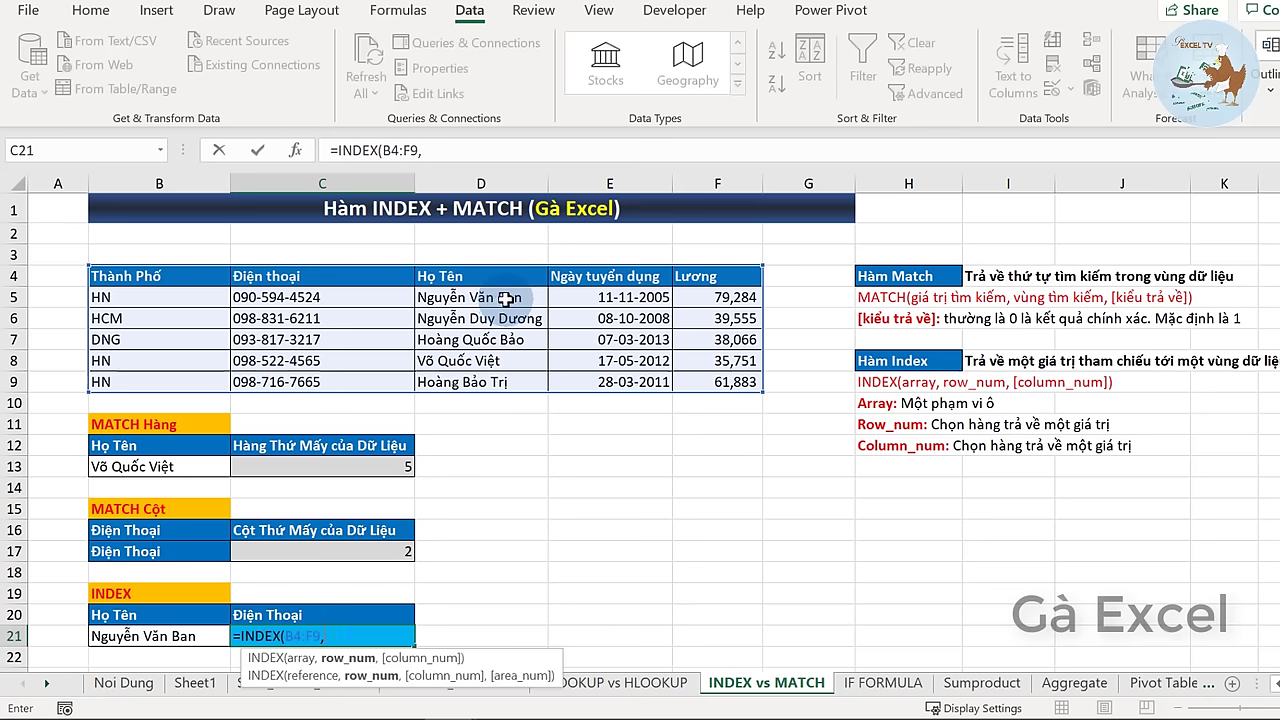
- Finish C21 as =INDEX(B4:F9,2,2) to return the first employee's phone number
{"action": "type", "text": ","}
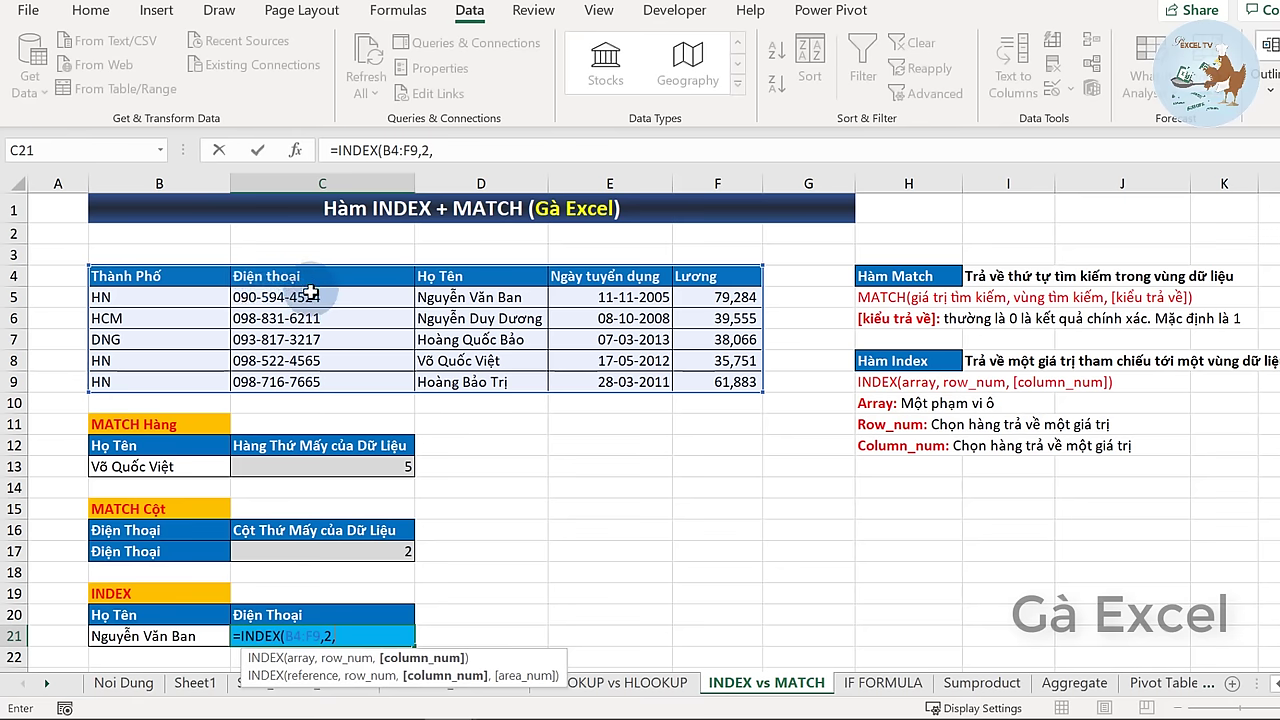
{"action": "type", "text": "2"}
{"action": "key", "text": "Return"}
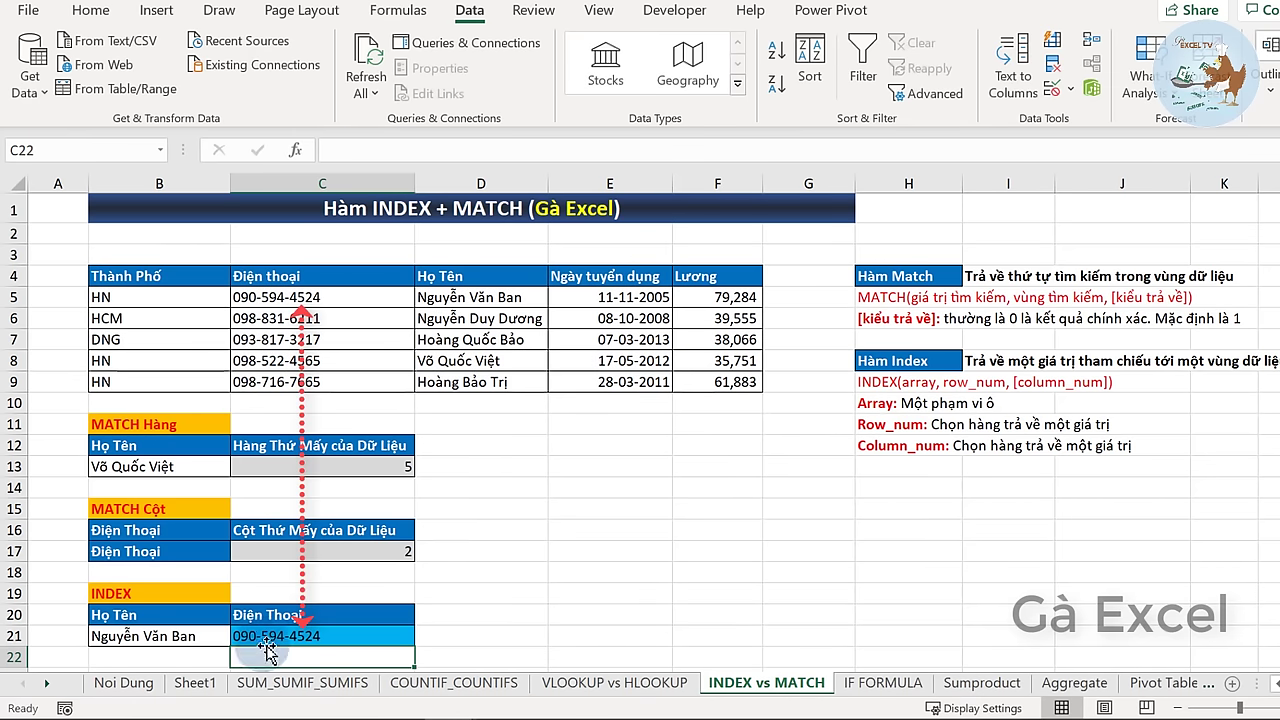
{"action": "left_click", "coordinate": [281, 638]}
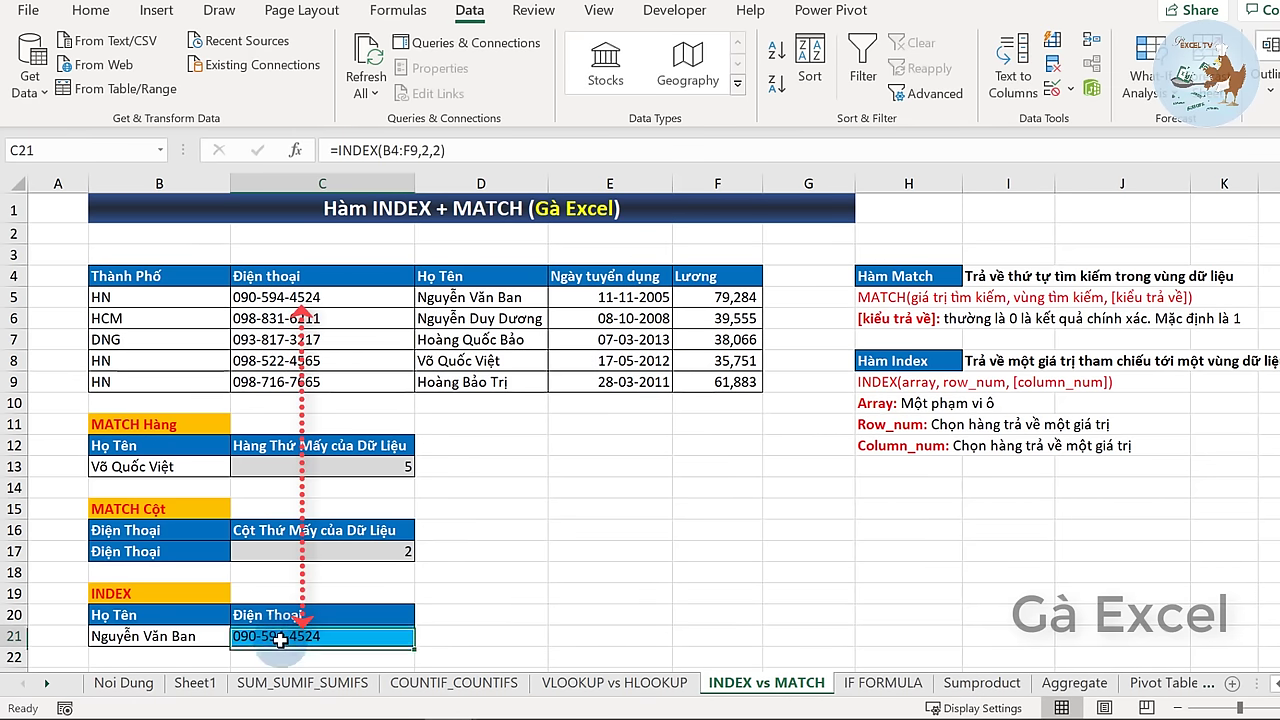
- Paste the D5 name into B13 to test the MATCH result in C13
{"action": "left_click", "coordinate": [185, 466]}
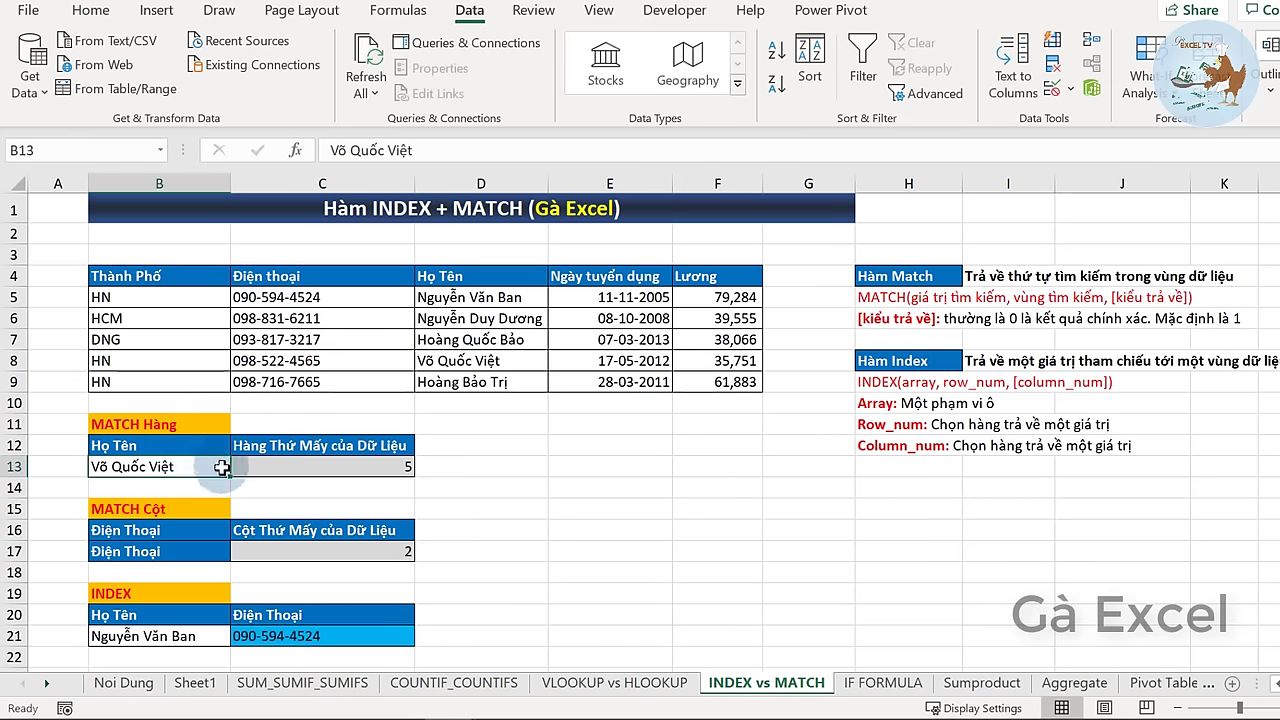
{"action": "left_click", "coordinate": [484, 298]}
{"action": "key", "text": "ctrl+c"}
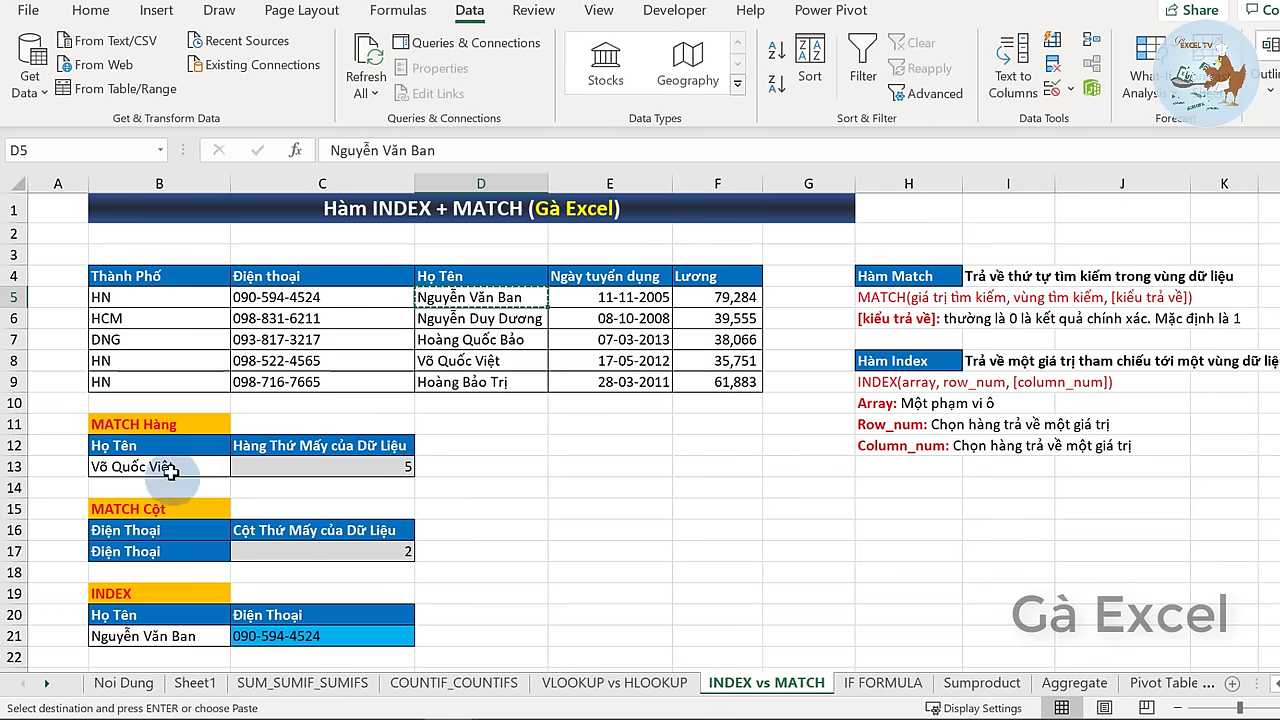
{"action": "left_click", "coordinate": [170, 467]}
{"action": "key", "text": "ctrl+v"}
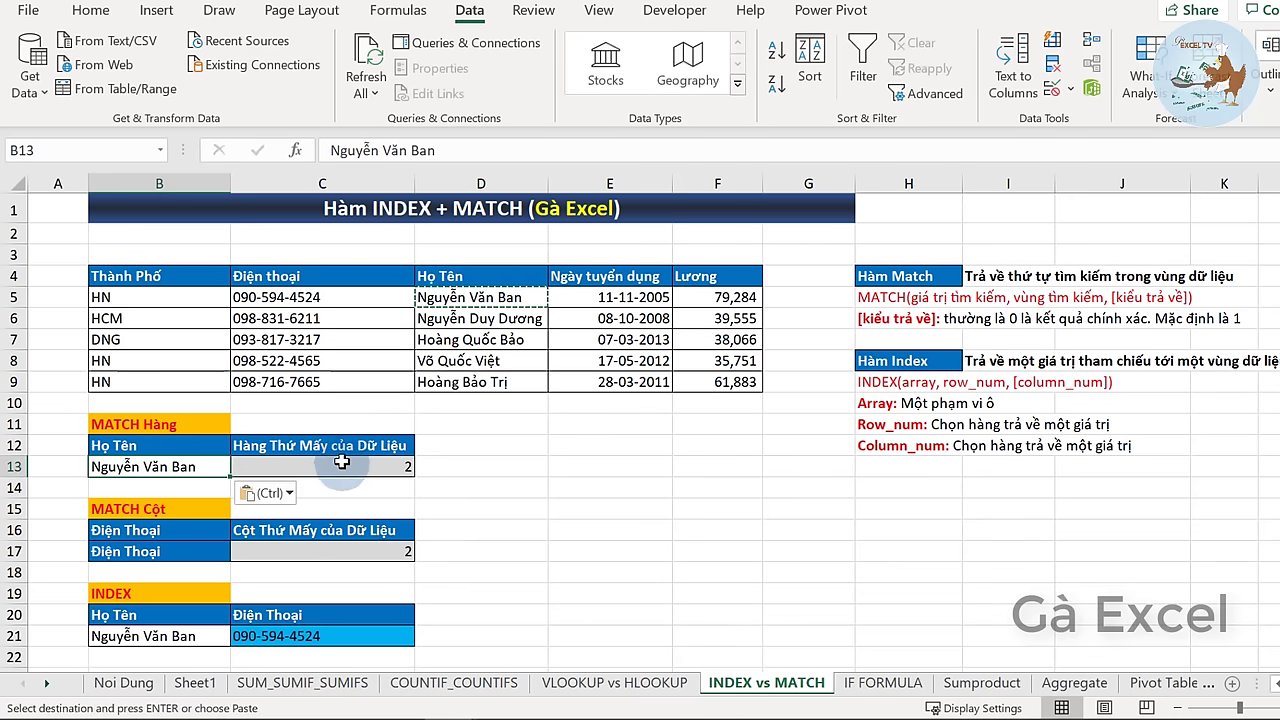
{"action": "left_click", "coordinate": [340, 466]}
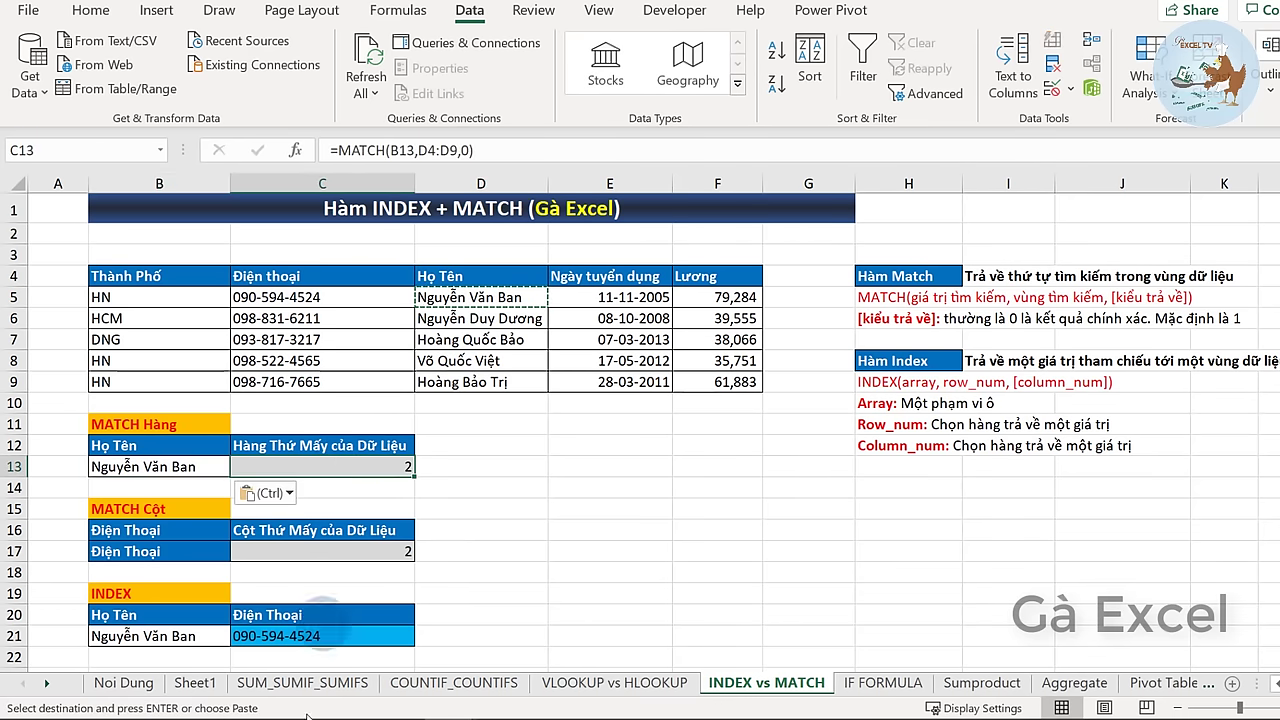
{"action": "double_click", "coordinate": [328, 640]}
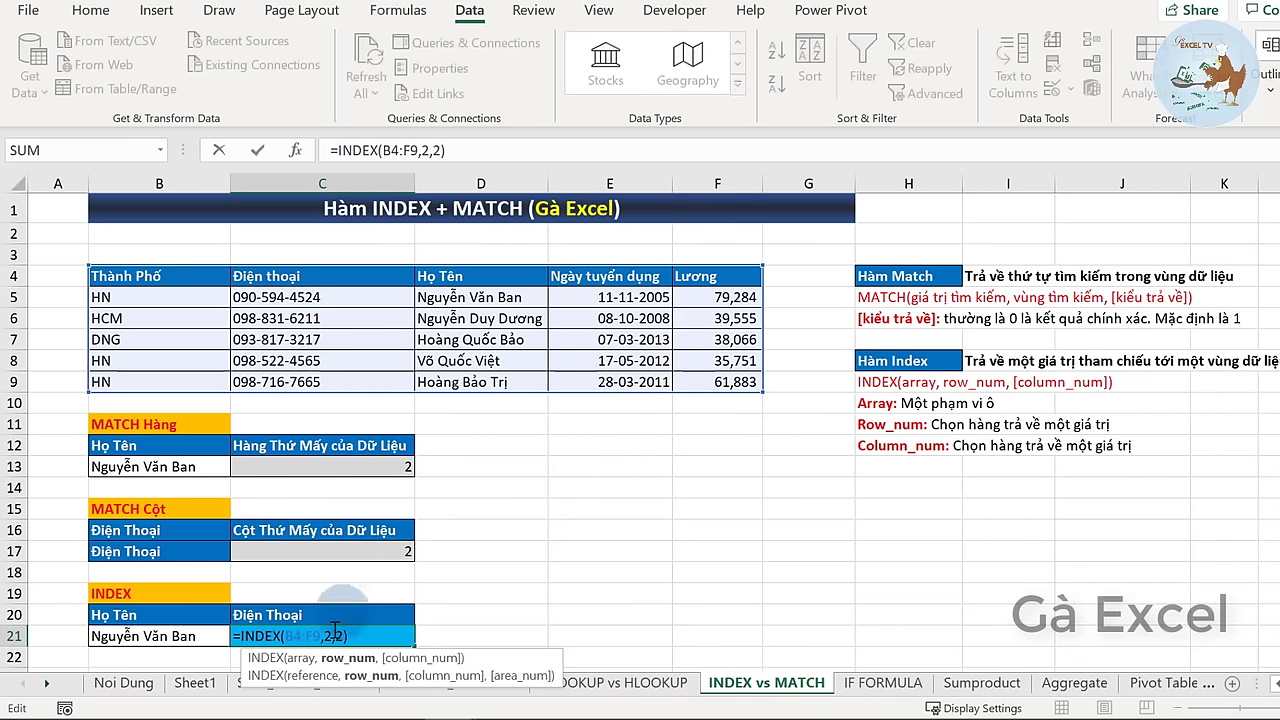
{"action": "key", "text": "ctrl+Return"}
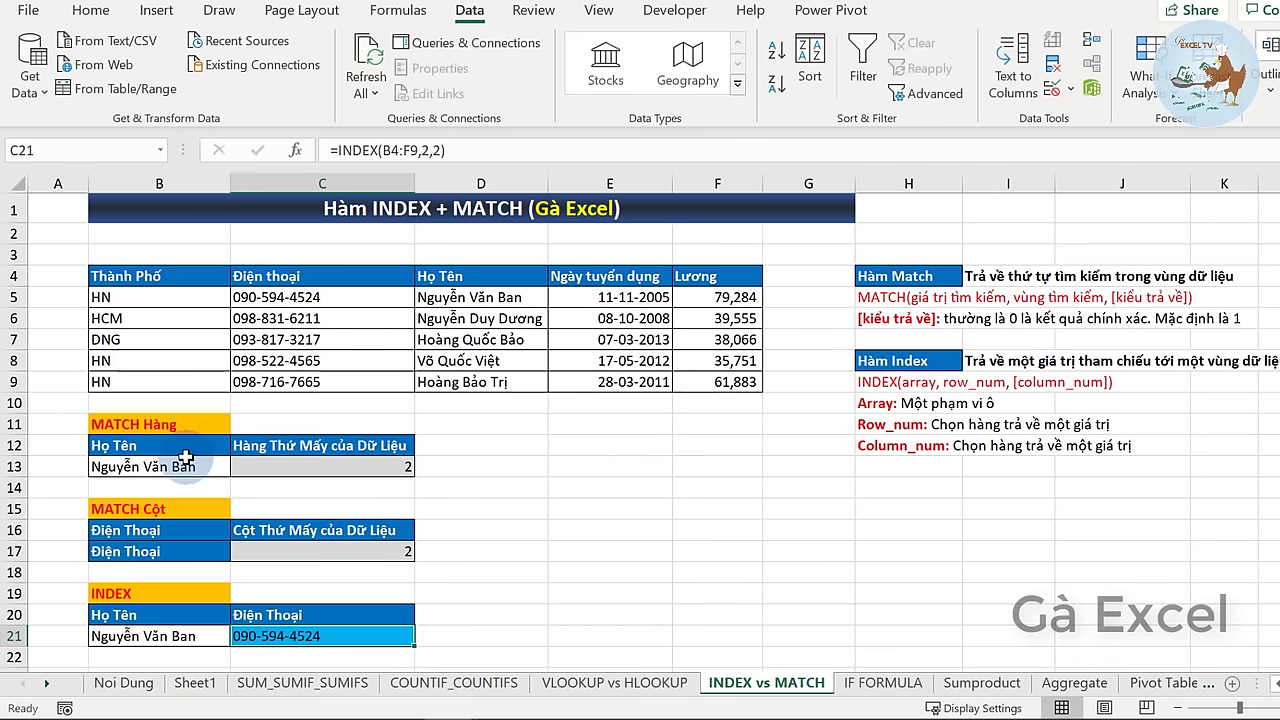
- Copy the D8 name into B13 and B21, making C13's MATCH return 5
{"action": "left_click", "coordinate": [497, 365]}
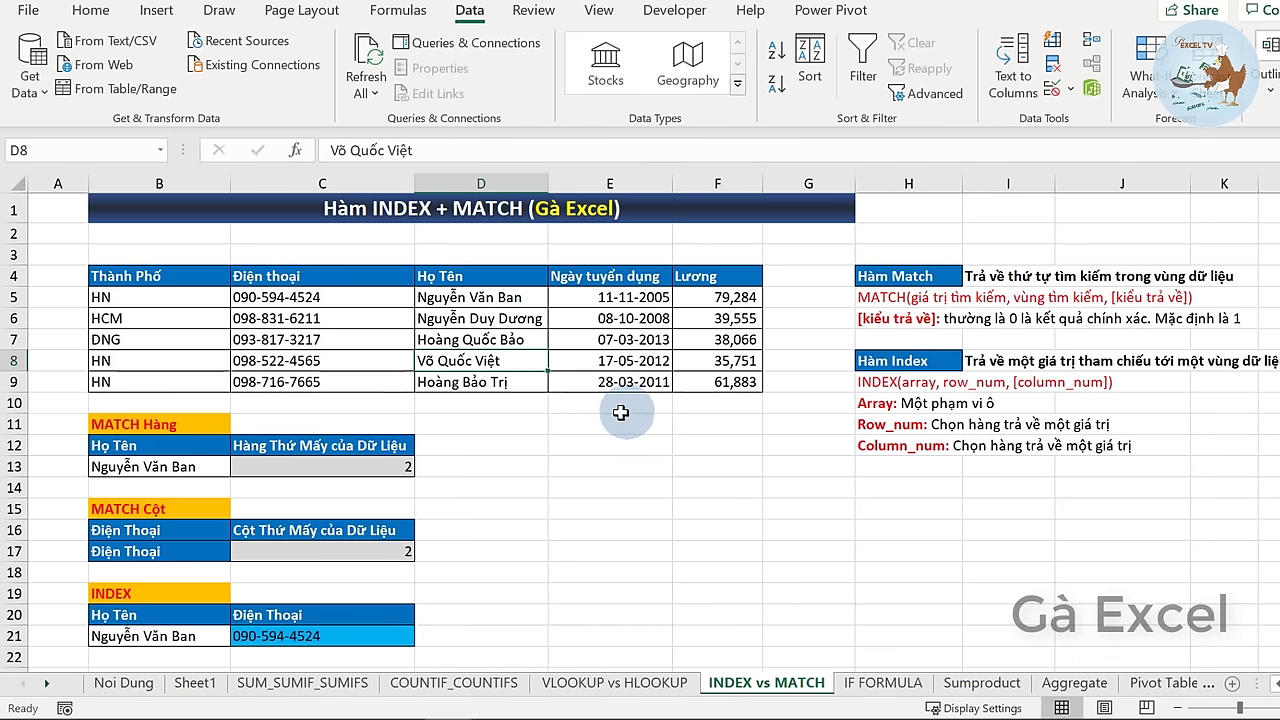
{"action": "key", "text": "ctrl+c"}
{"action": "left_click", "coordinate": [168, 468]}
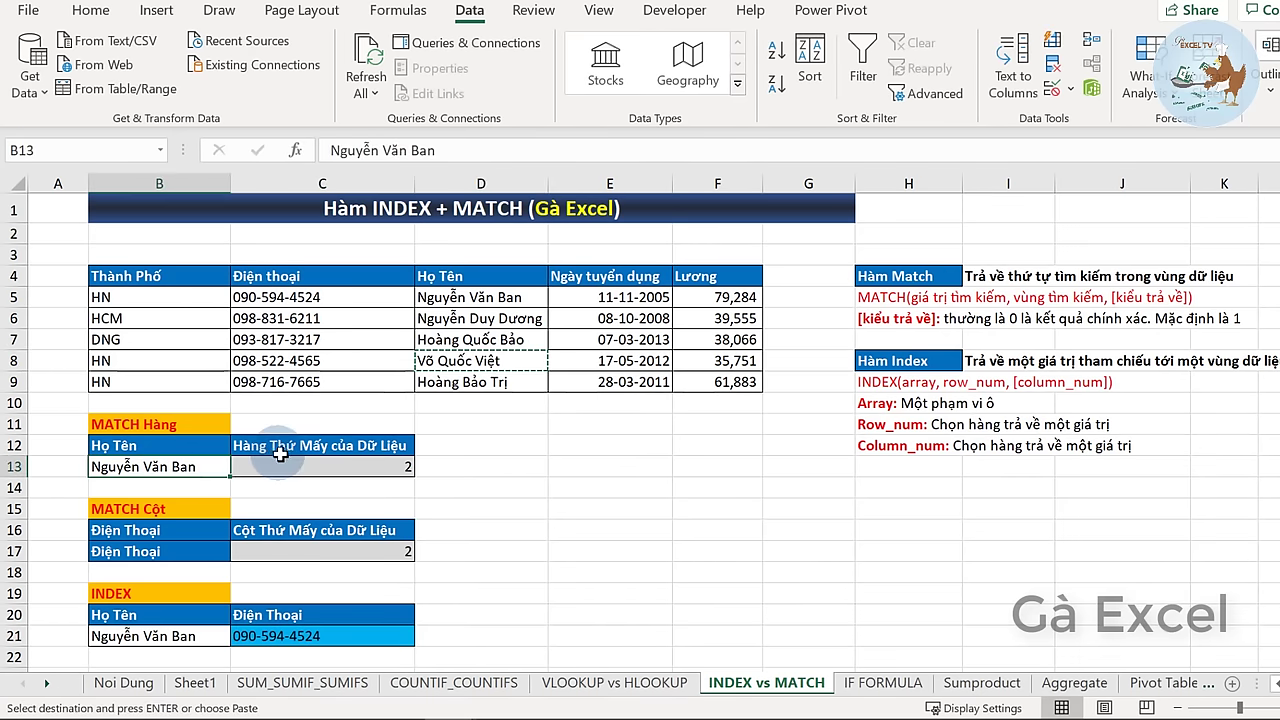
{"action": "key", "text": "ctrl+v"}
{"action": "left_click", "coordinate": [343, 468]}
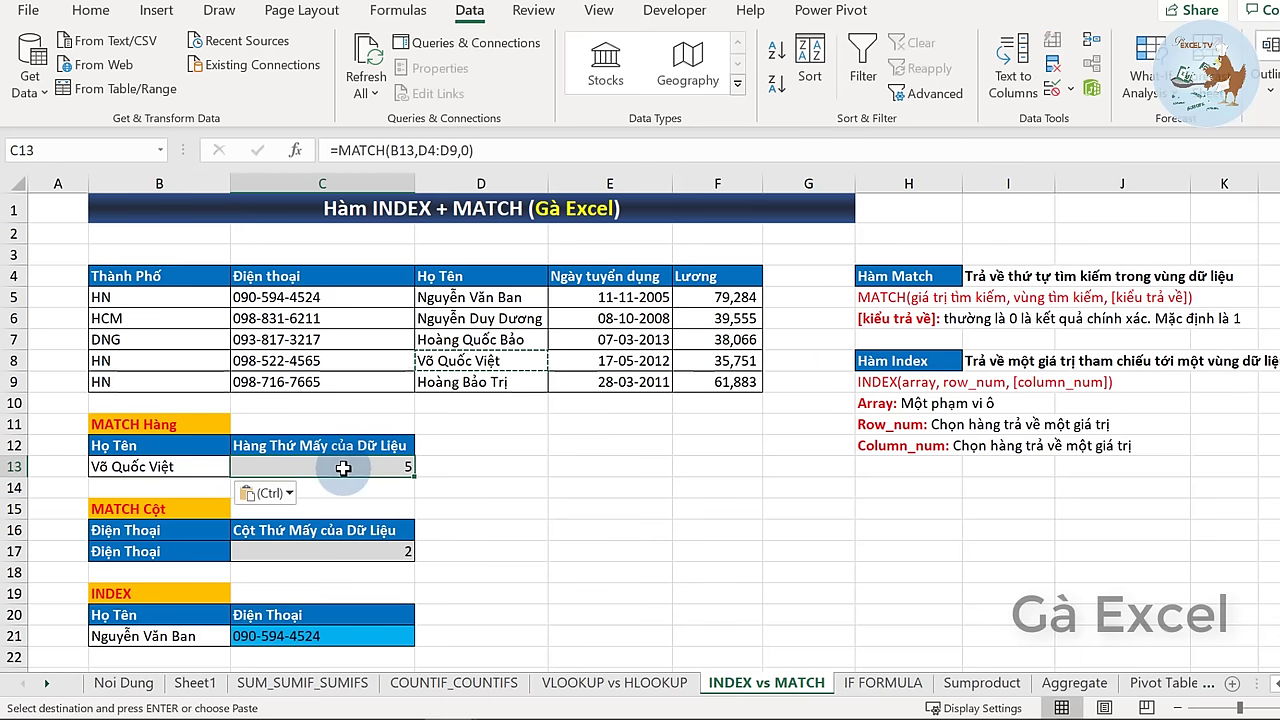
{"action": "left_click", "coordinate": [180, 638]}
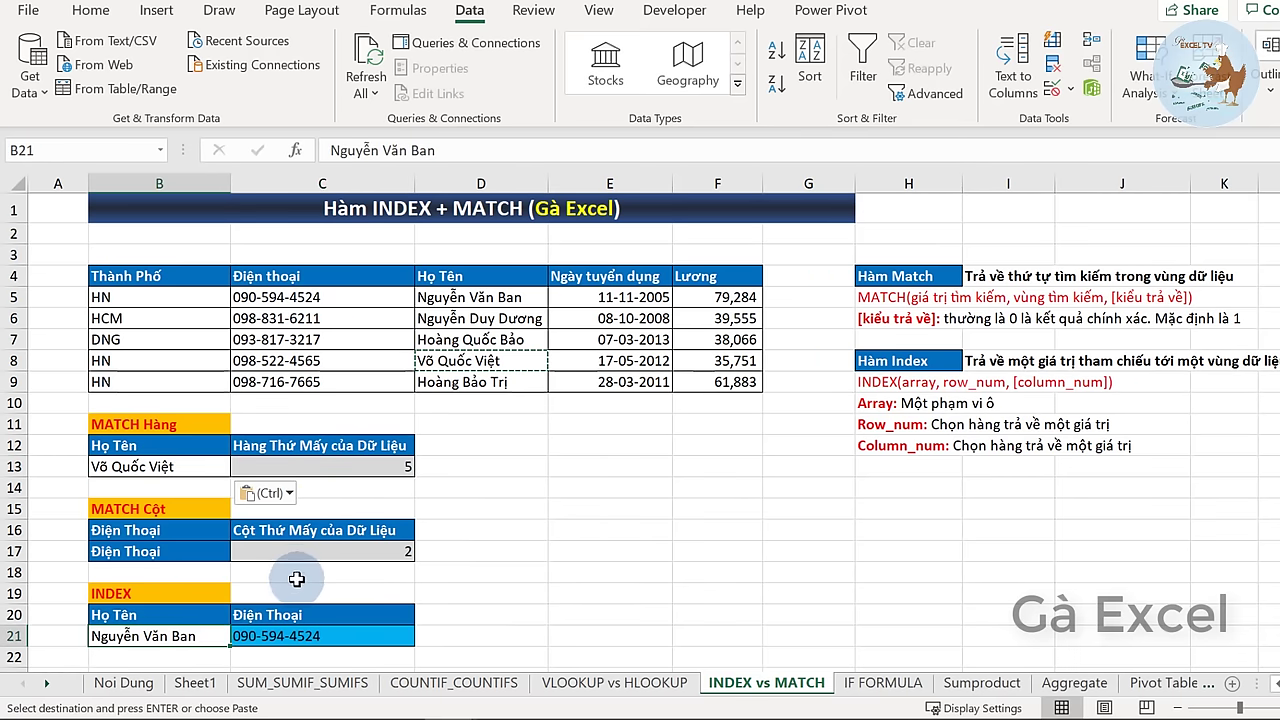
{"action": "key", "text": "ctrl+v"}
- Change C21's INDEX row argument from 2 to 5, giving =INDEX(B4:F9,5,2)
{"action": "left_click", "coordinate": [343, 636]}
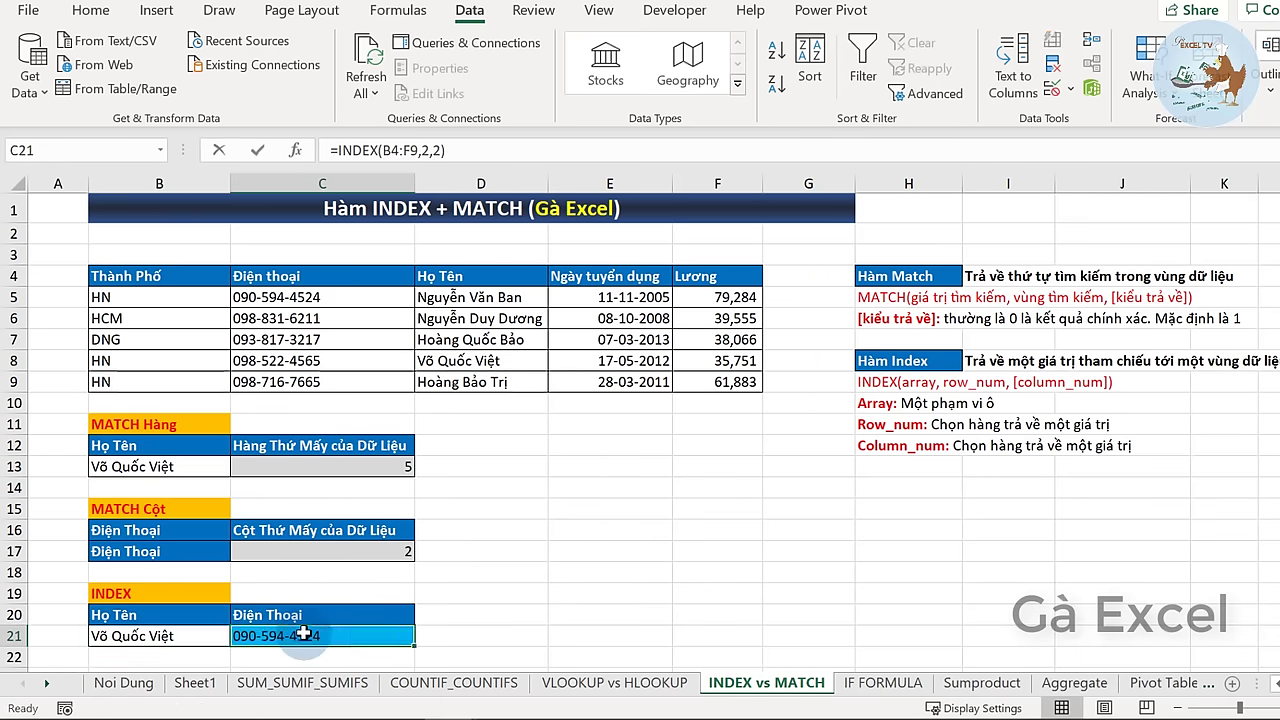
{"action": "double_click", "coordinate": [351, 636]}
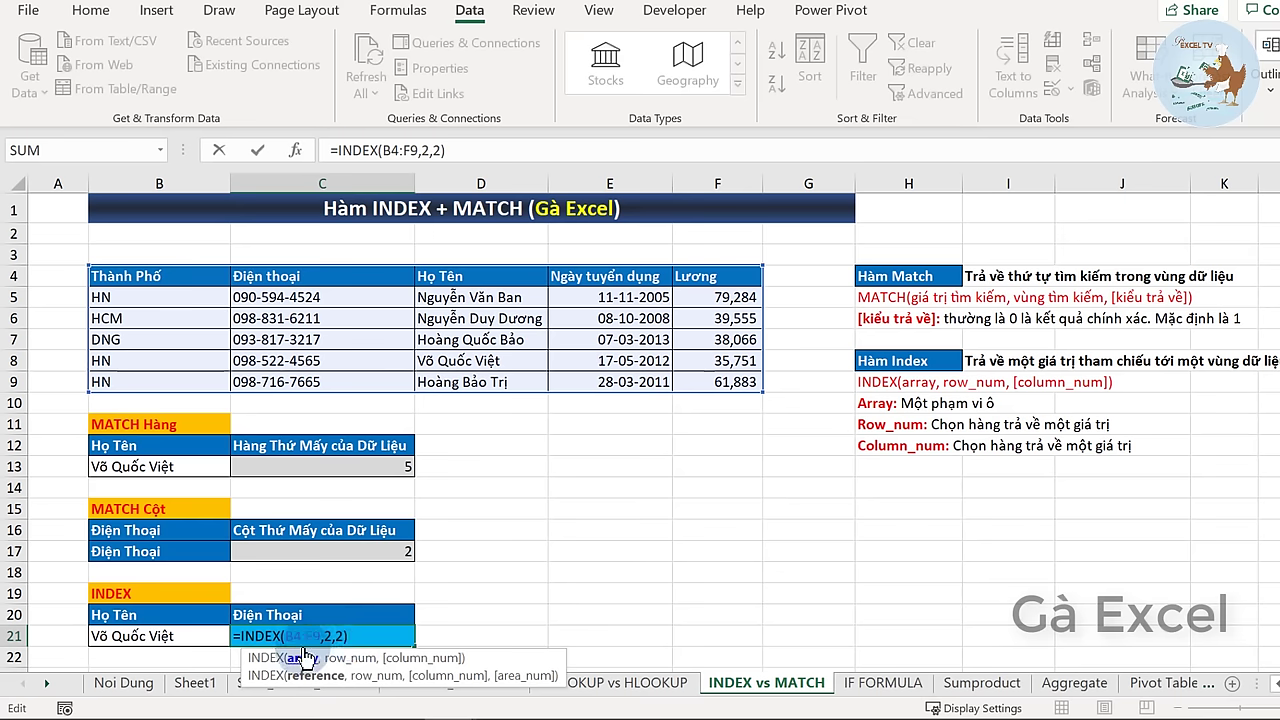
{"action": "double_click", "coordinate": [330, 637]}
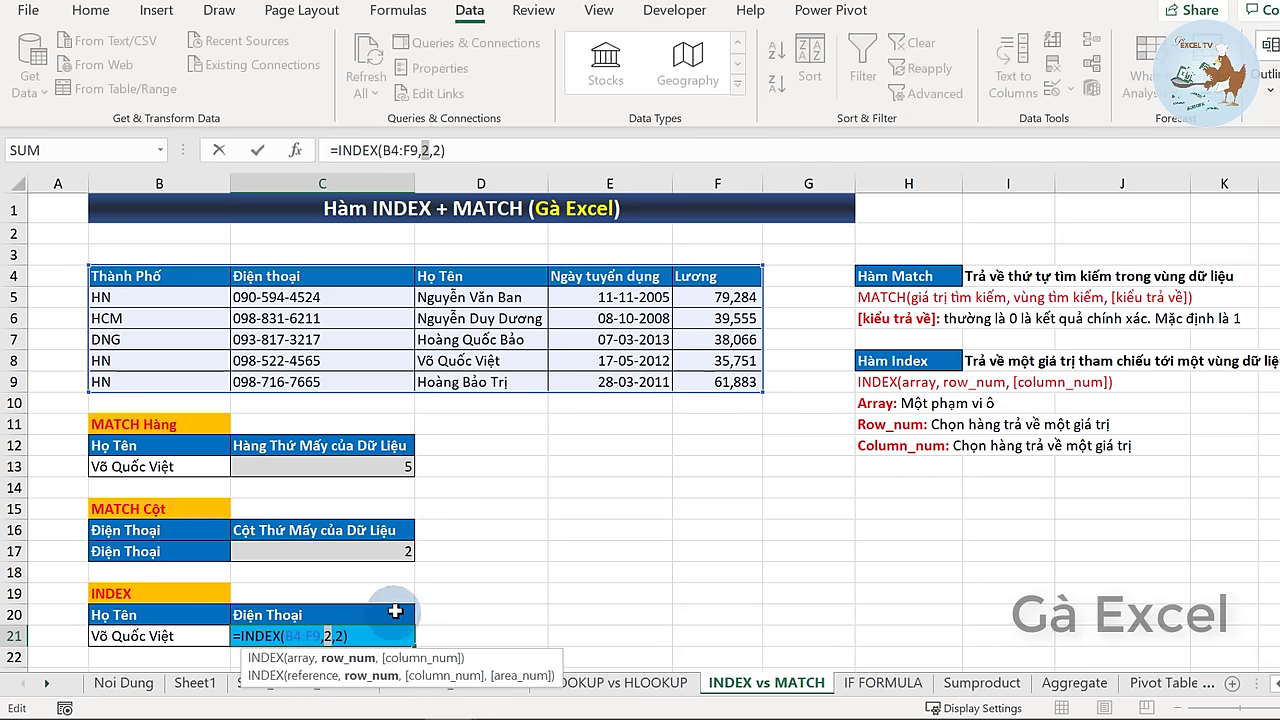
{"action": "type", "text": "5"}
{"action": "key", "text": "Return"}
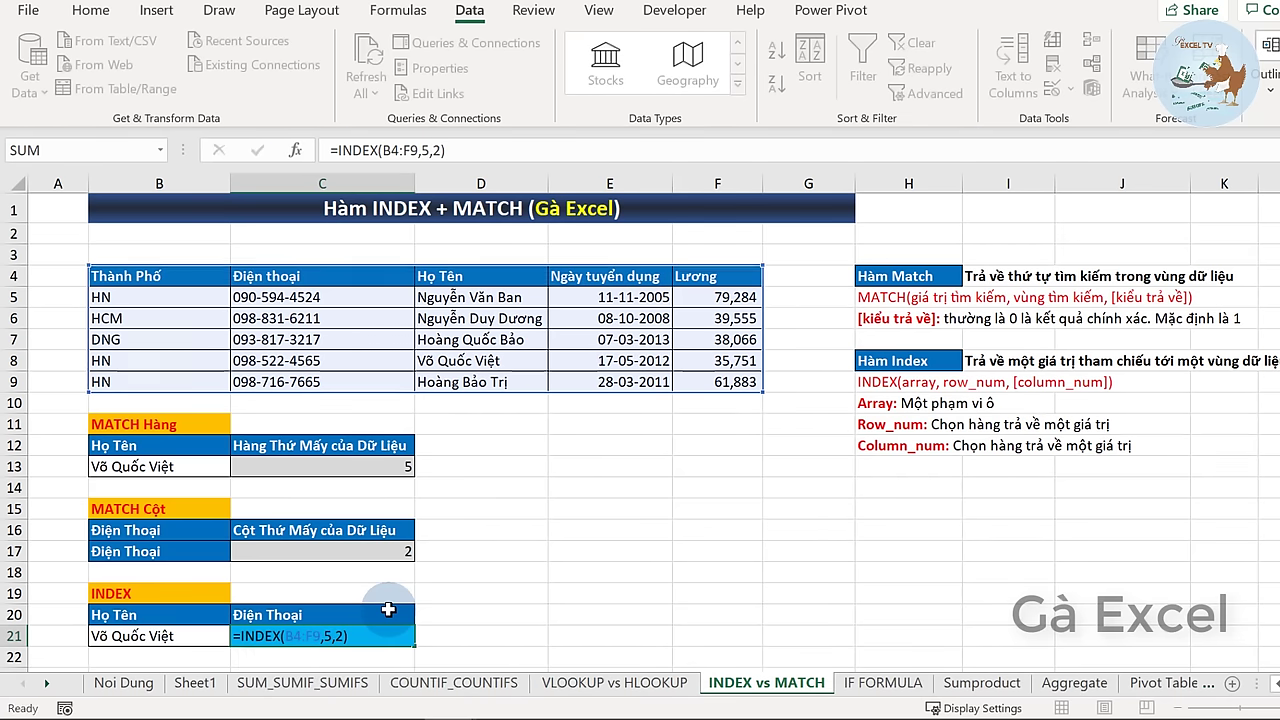
{"action": "key", "text": "Up"}
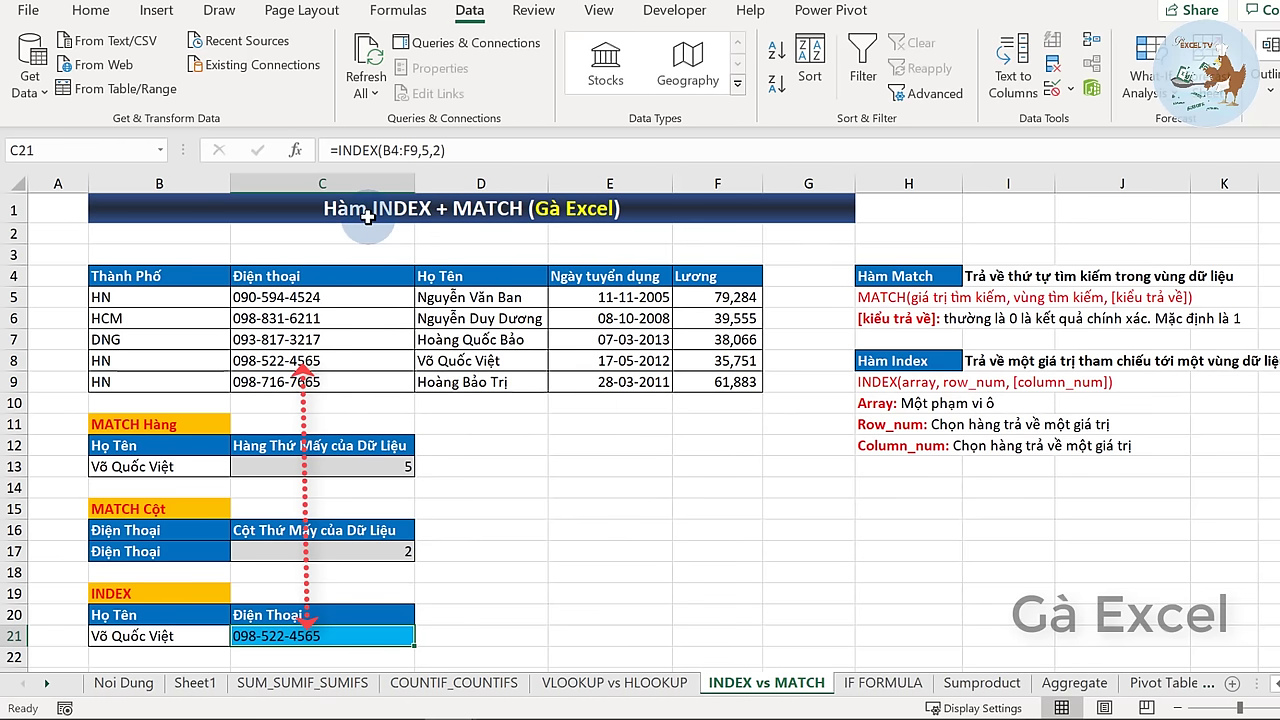
{"action": "left_click_drag", "start_coordinate": [320, 365], "coordinate": [312, 606]}
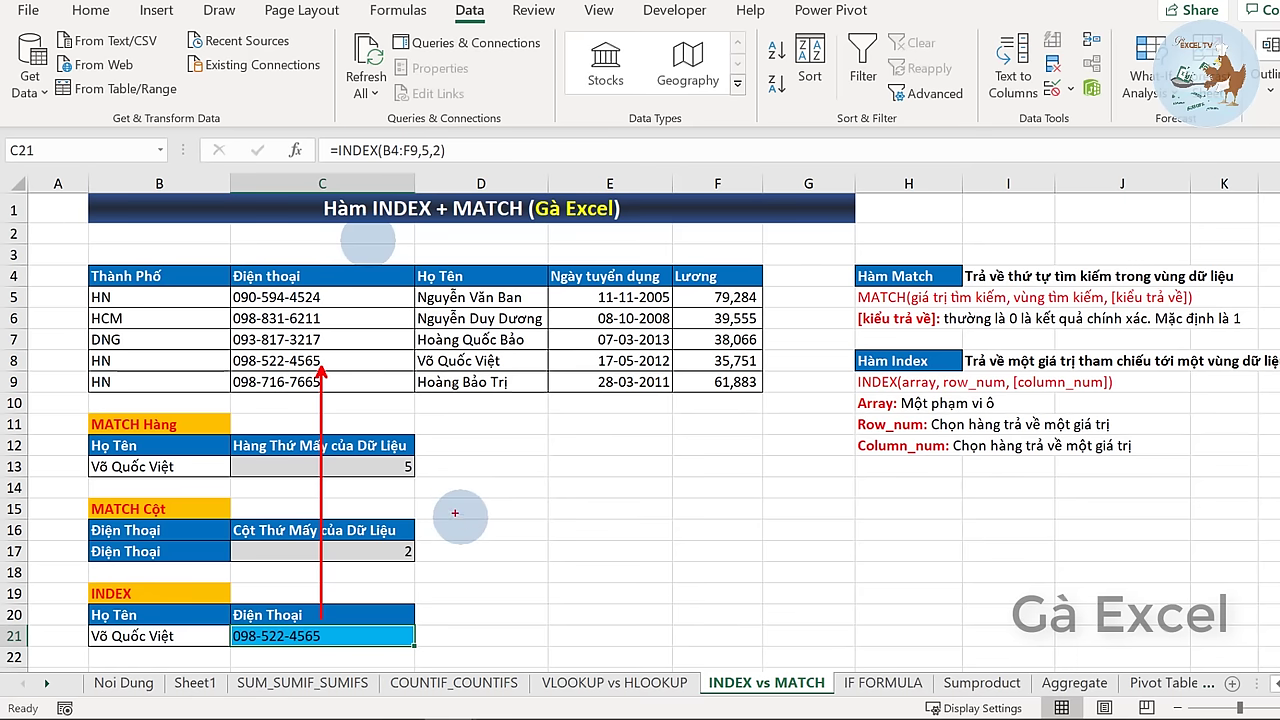
{"action": "double_click", "coordinate": [339, 634]}
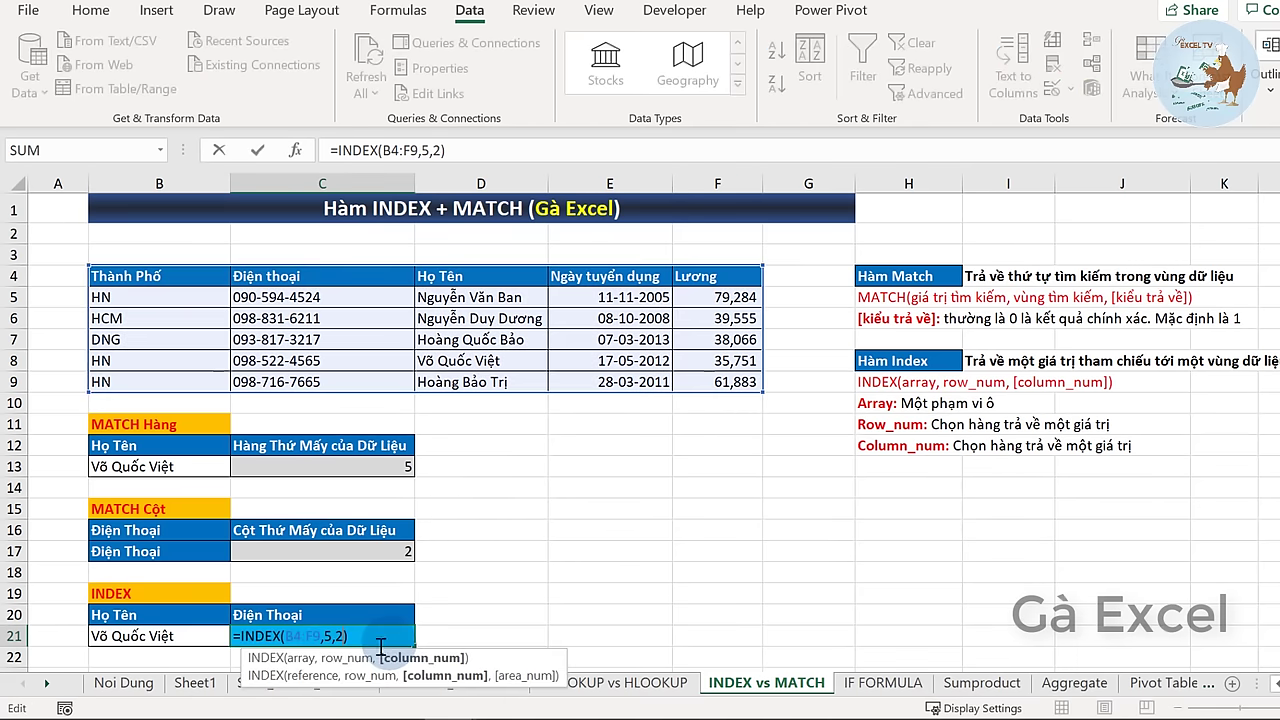
{"action": "left_click", "coordinate": [339, 637]}
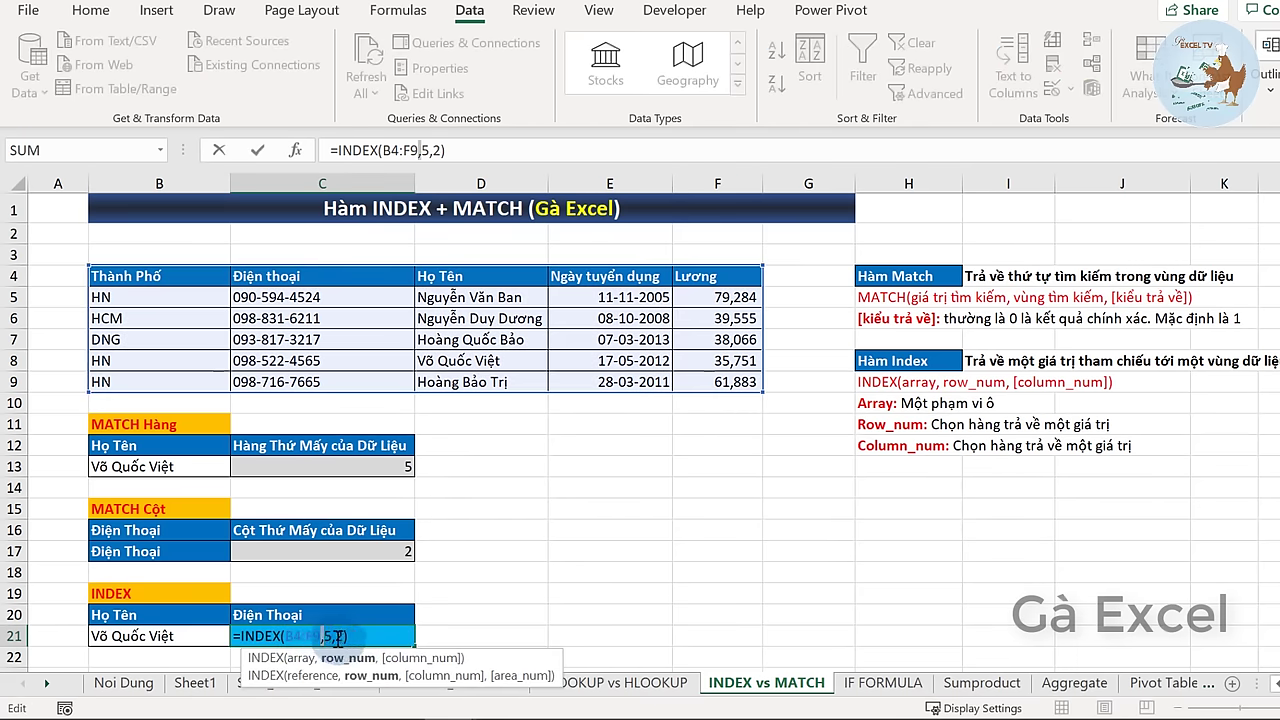
{"action": "left_click", "coordinate": [339, 637]}
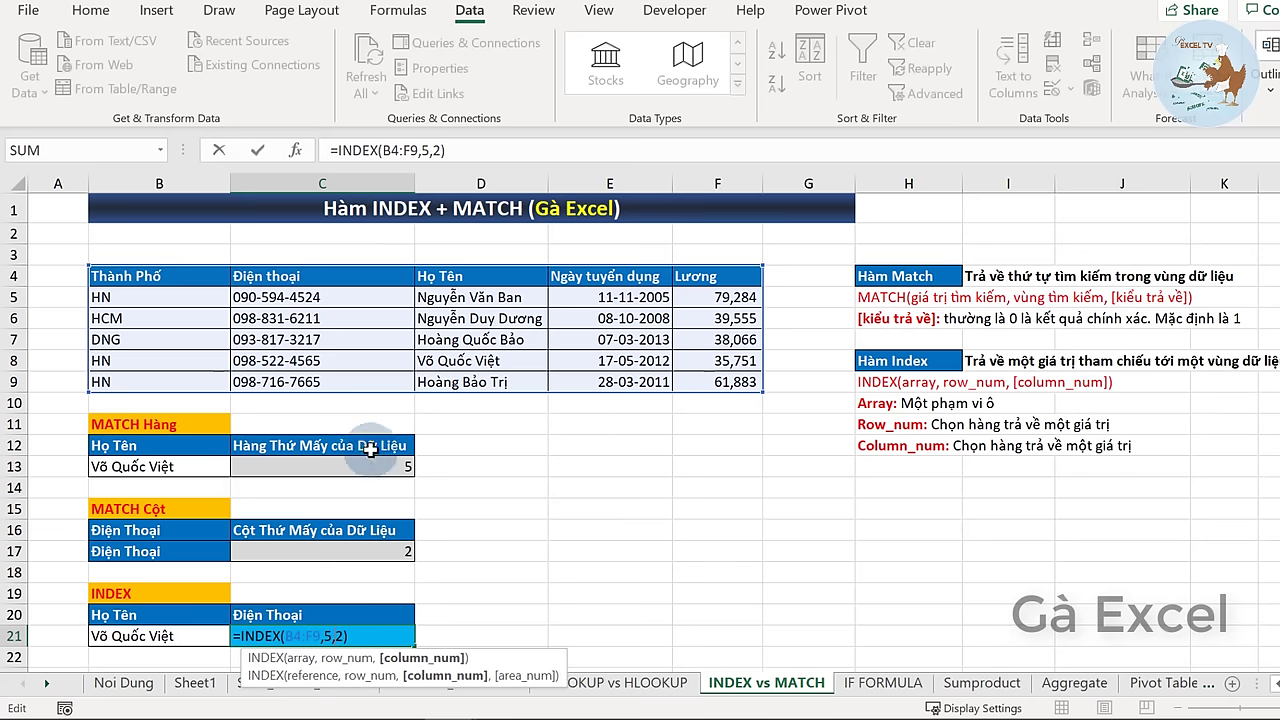
- Copy the Thành Phố header from B4 into B17 and C20
{"action": "key", "text": "Escape"}
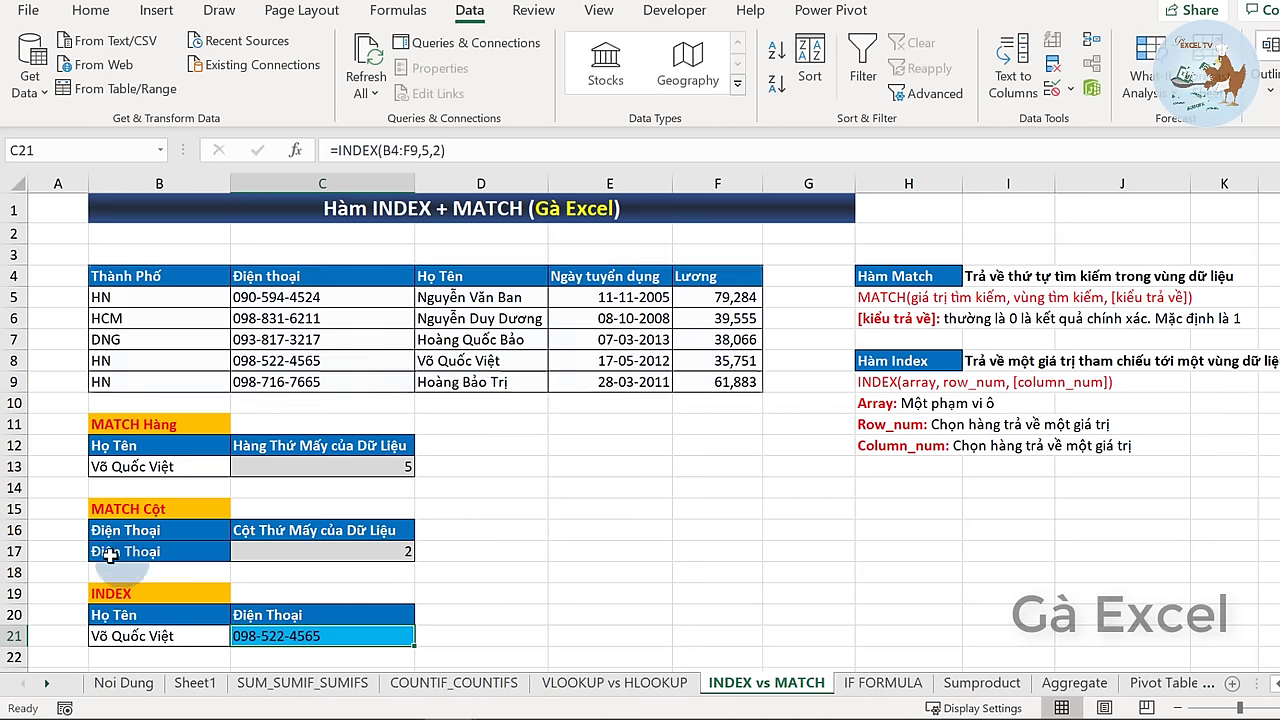
{"action": "left_click", "coordinate": [183, 551]}
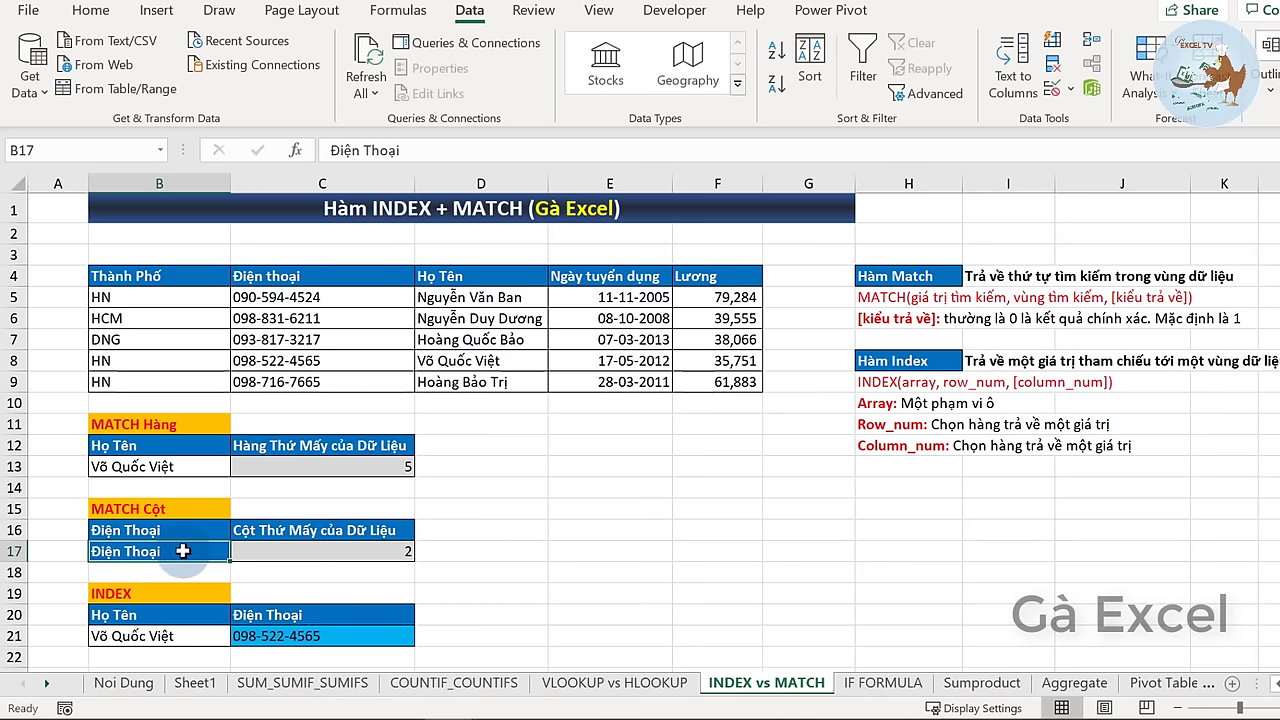
{"action": "left_click", "coordinate": [161, 276]}
{"action": "key", "text": "ctrl+c"}
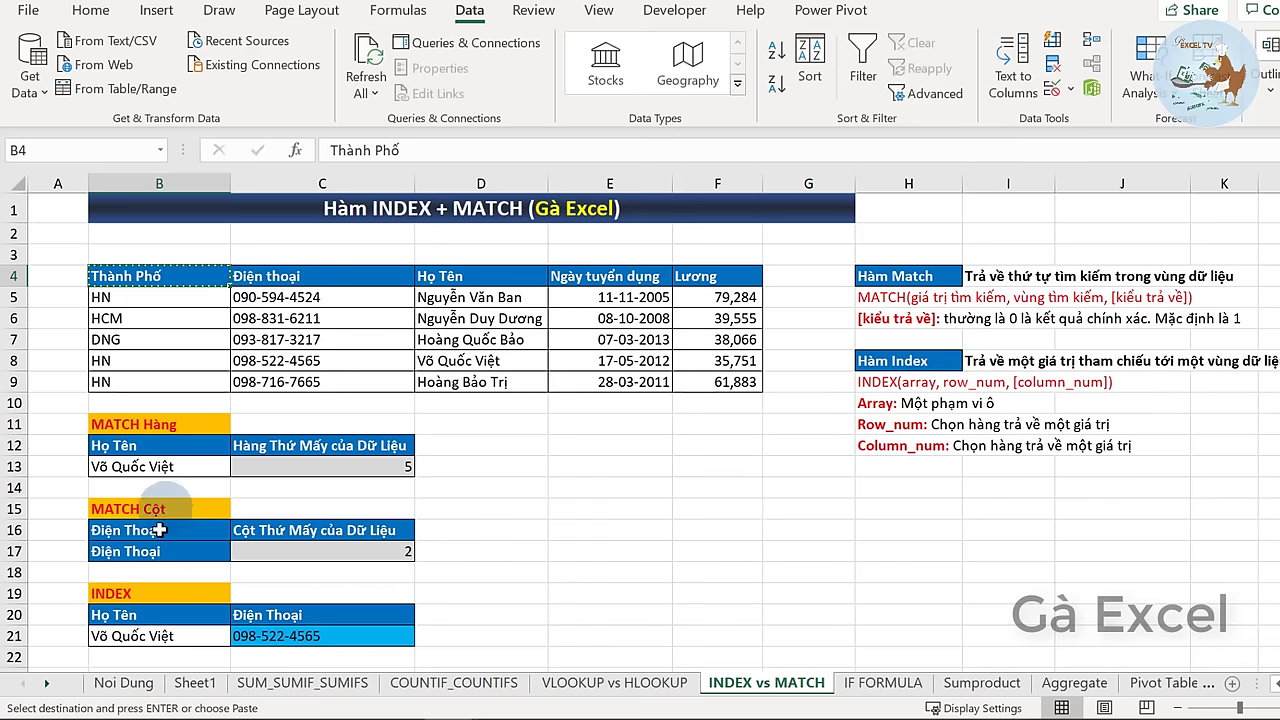
{"action": "left_click", "coordinate": [180, 551]}
{"action": "key", "text": "ctrl+v"}
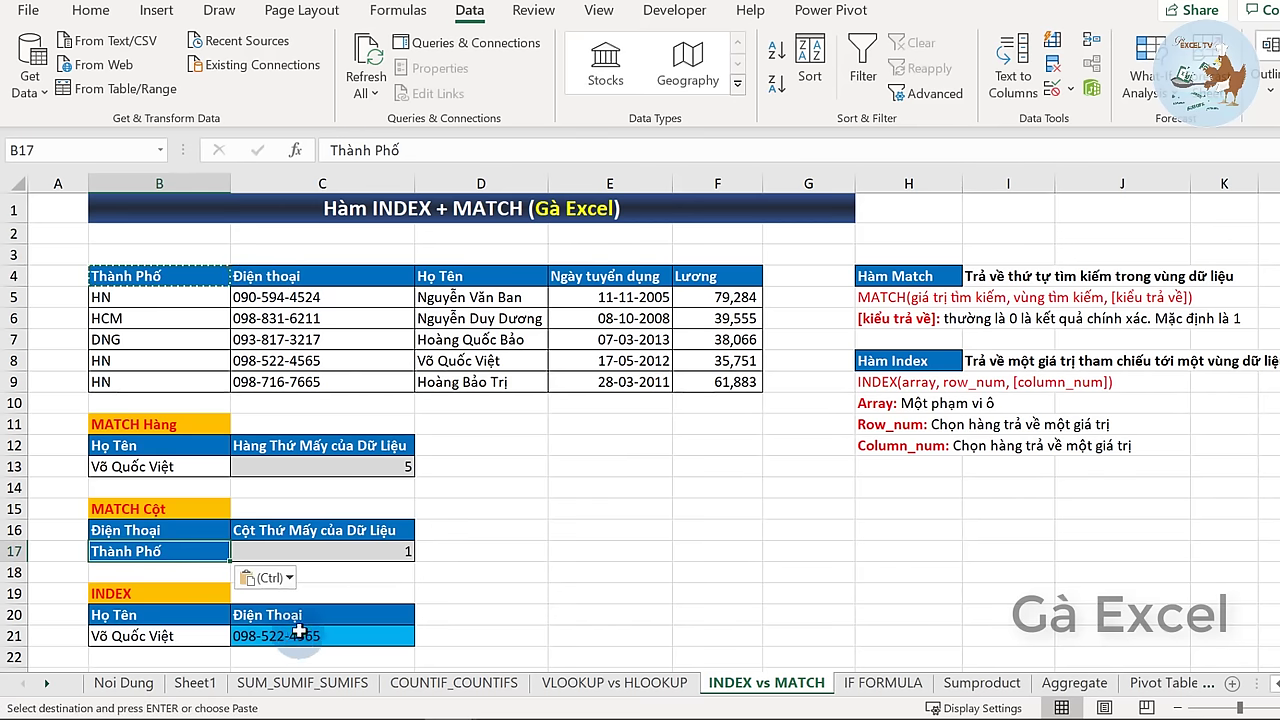
{"action": "left_click", "coordinate": [290, 614]}
{"action": "key", "text": "ctrl+v"}
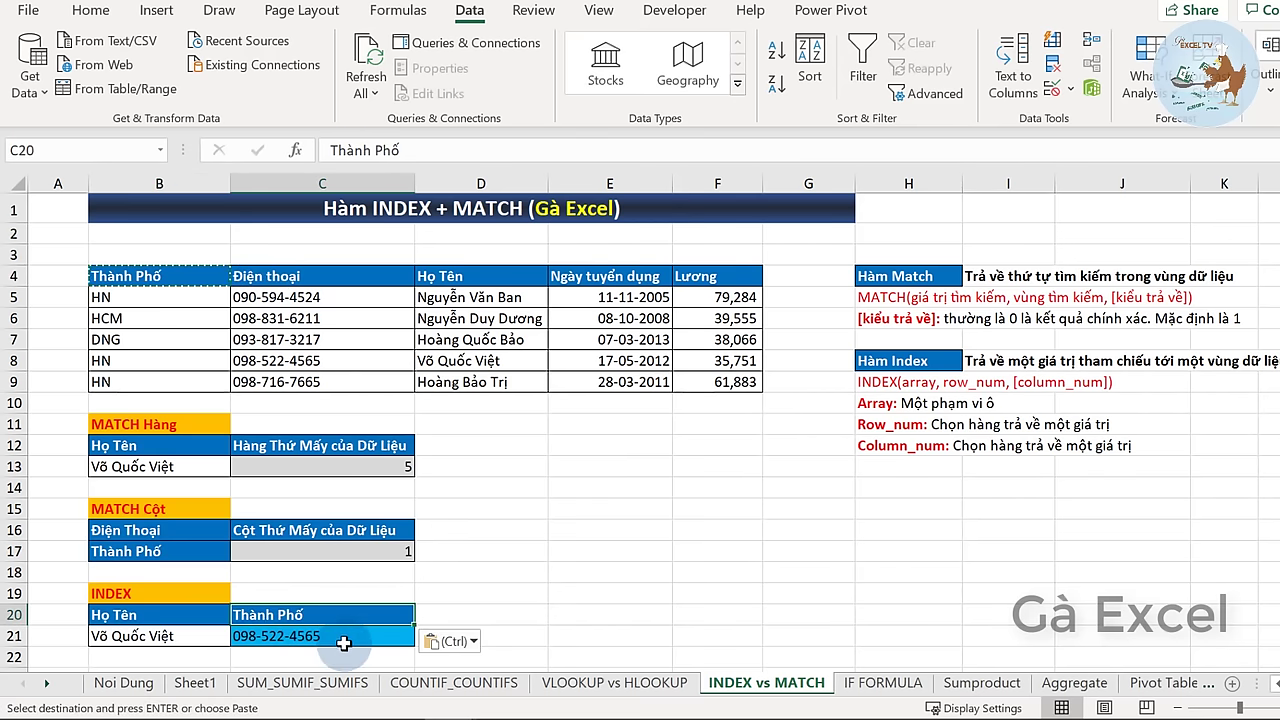
- Commit C21's INDEX formula using row 5, column 1 so it returns HN
{"action": "double_click", "coordinate": [340, 636]}
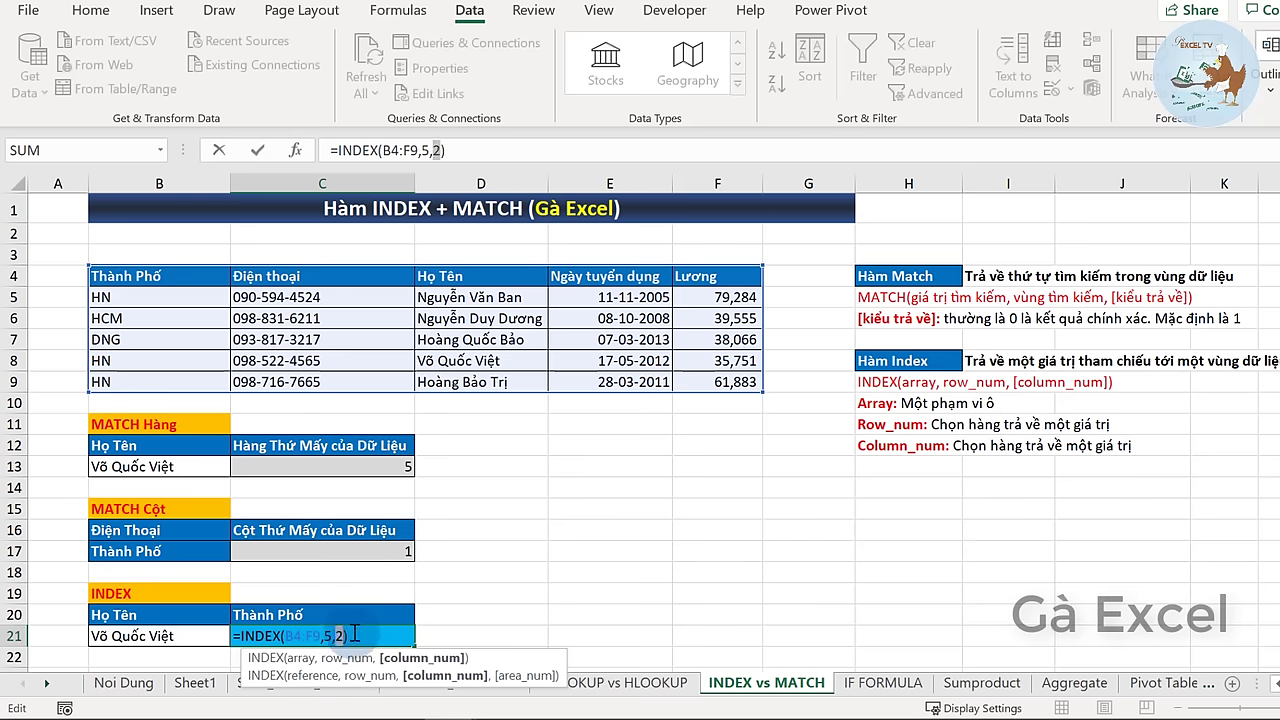
{"action": "type", "text": "1"}
{"action": "key", "text": "Return"}
{"action": "left_click", "coordinate": [355, 634]}
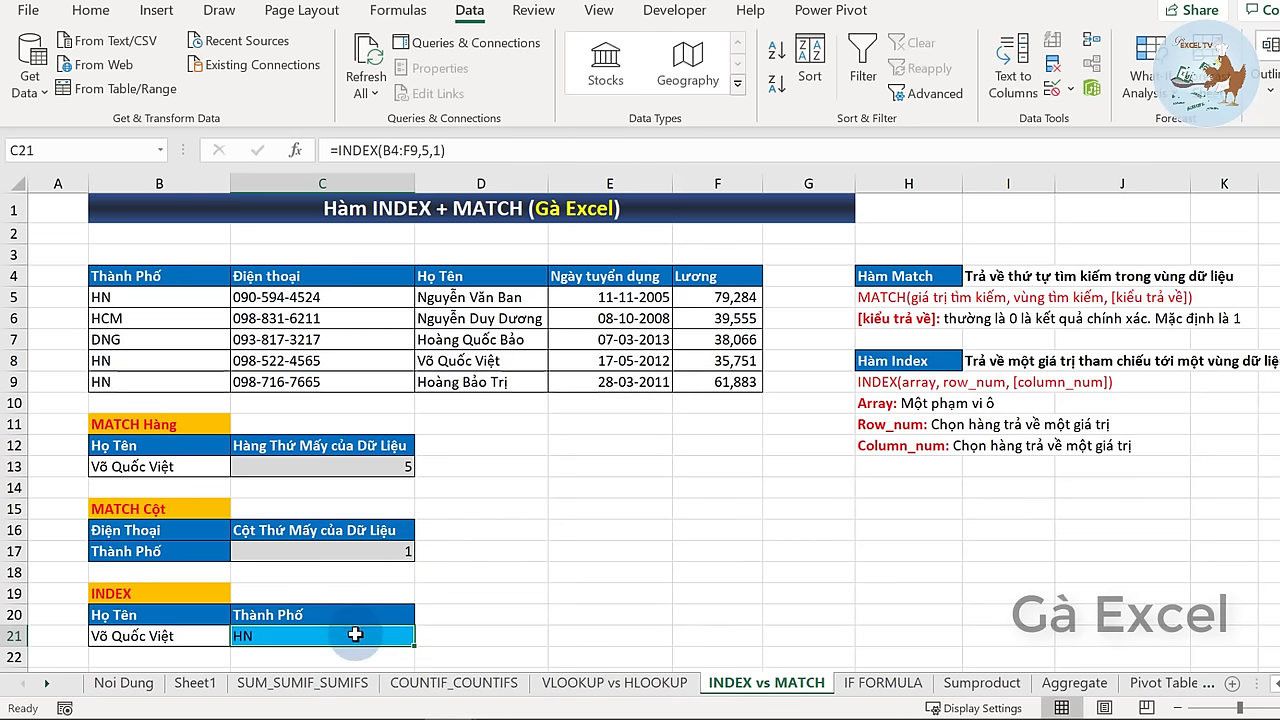
{"action": "left_click", "coordinate": [208, 628]}
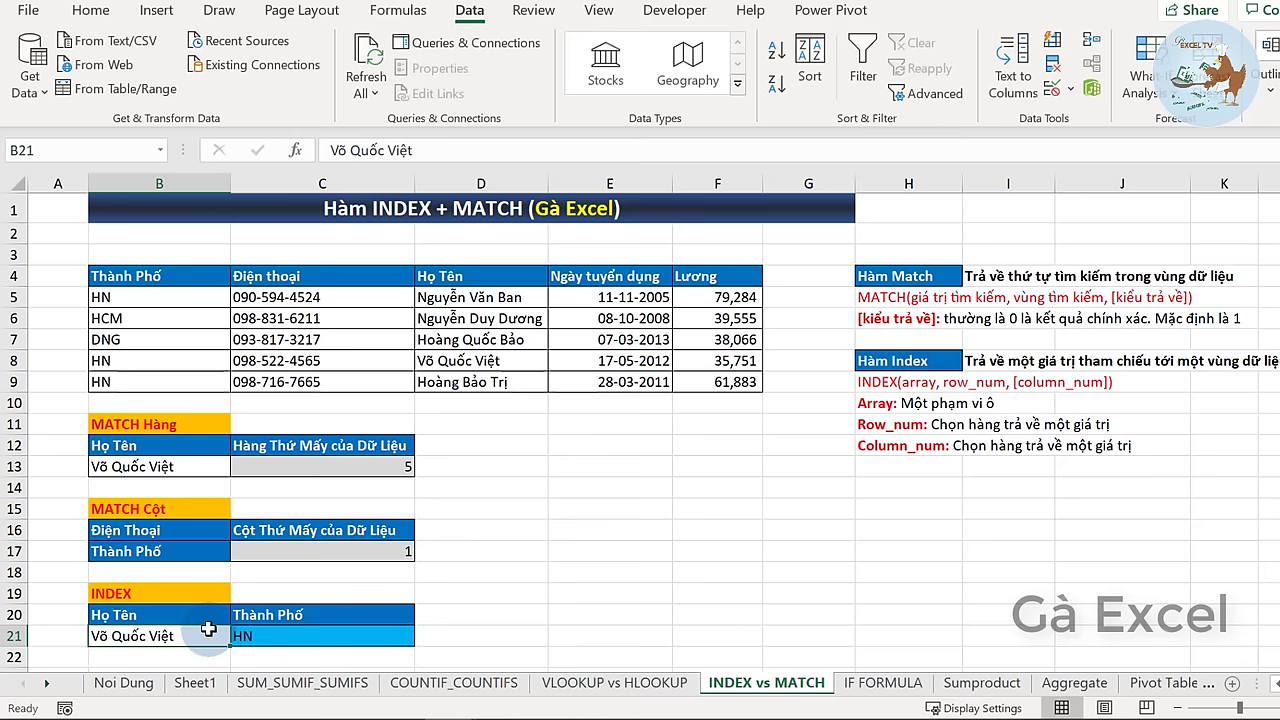
{"action": "left_click", "coordinate": [321, 630]}
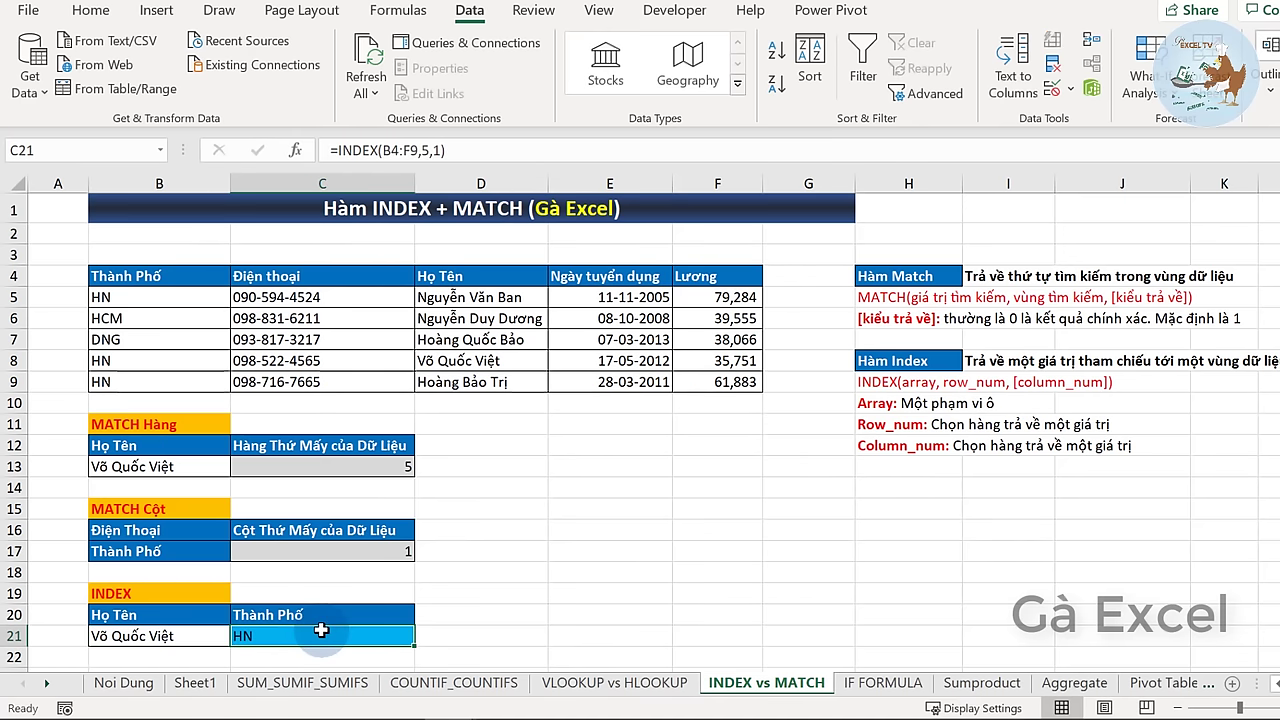
- Delete the MATCH results 5 in C13 and 1 in C17
{"action": "left_click", "coordinate": [348, 466]}
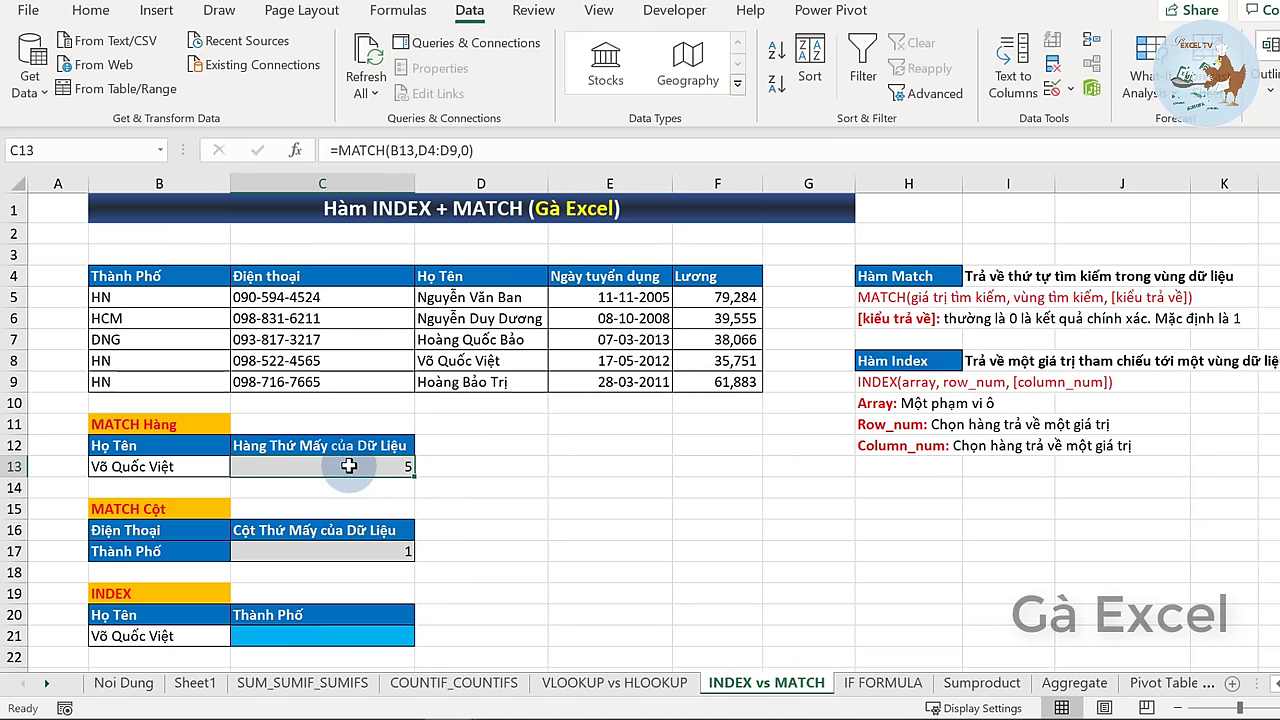
{"action": "left_click", "coordinate": [322, 551]}
{"action": "left_click", "coordinate": [330, 466]}
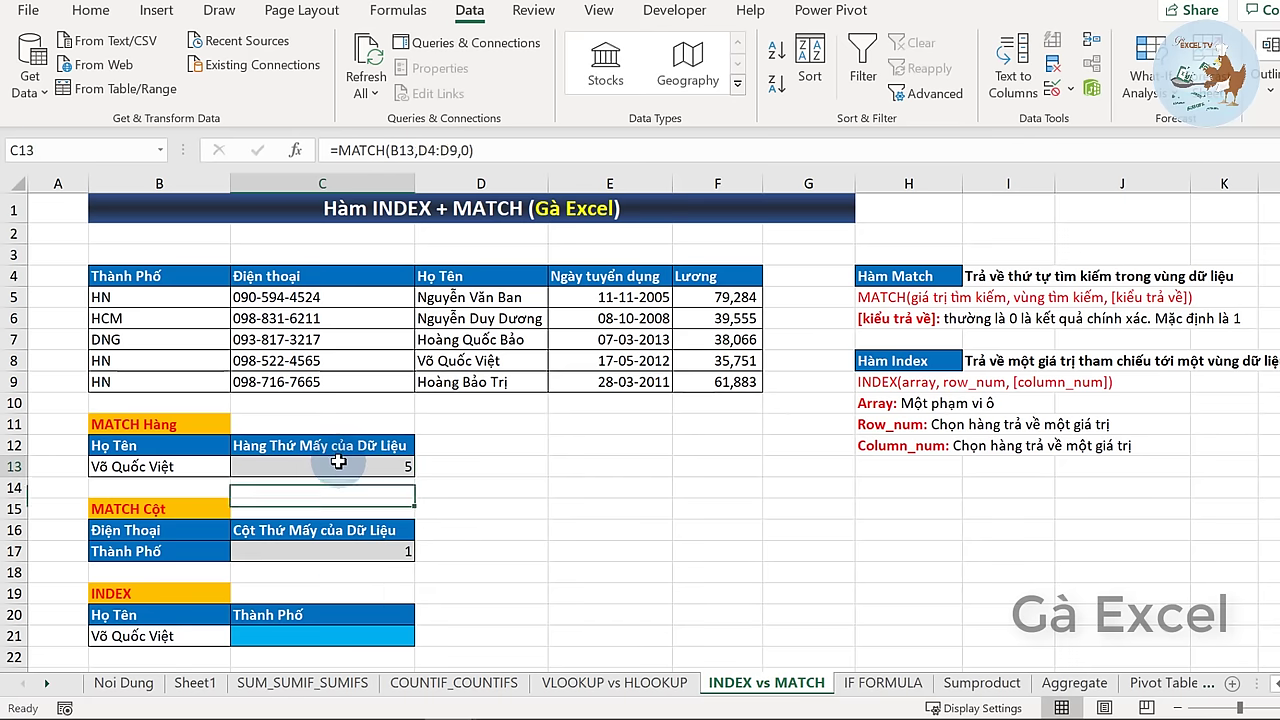
{"action": "key", "text": "Delete"}
{"action": "left_click", "coordinate": [337, 557]}
{"action": "key", "text": "Delete"}
- Review the C20 header, B21 name and names column D4:D9, then select empty C21
{"action": "left_click", "coordinate": [320, 636]}
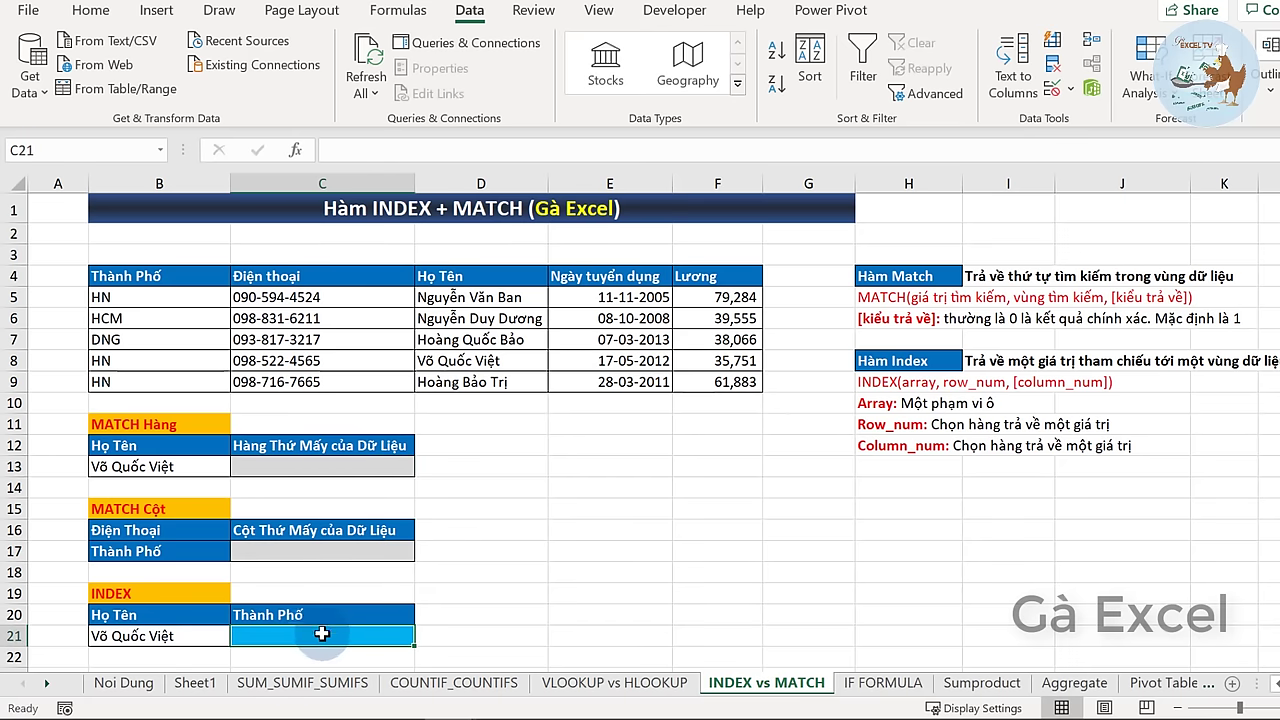
{"action": "left_click", "coordinate": [305, 618]}
{"action": "left_click", "coordinate": [163, 638]}
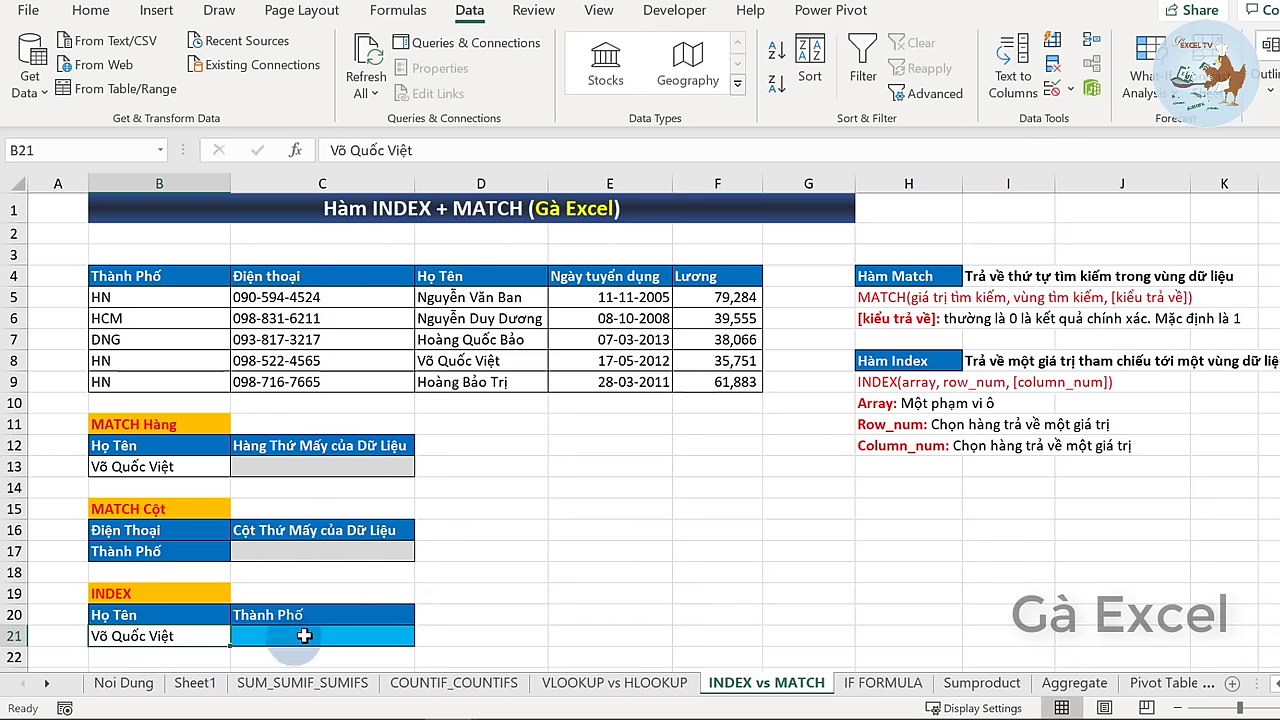
{"action": "left_click", "coordinate": [158, 272]}
{"action": "left_click_drag", "start_coordinate": [480, 276], "coordinate": [468, 372]}
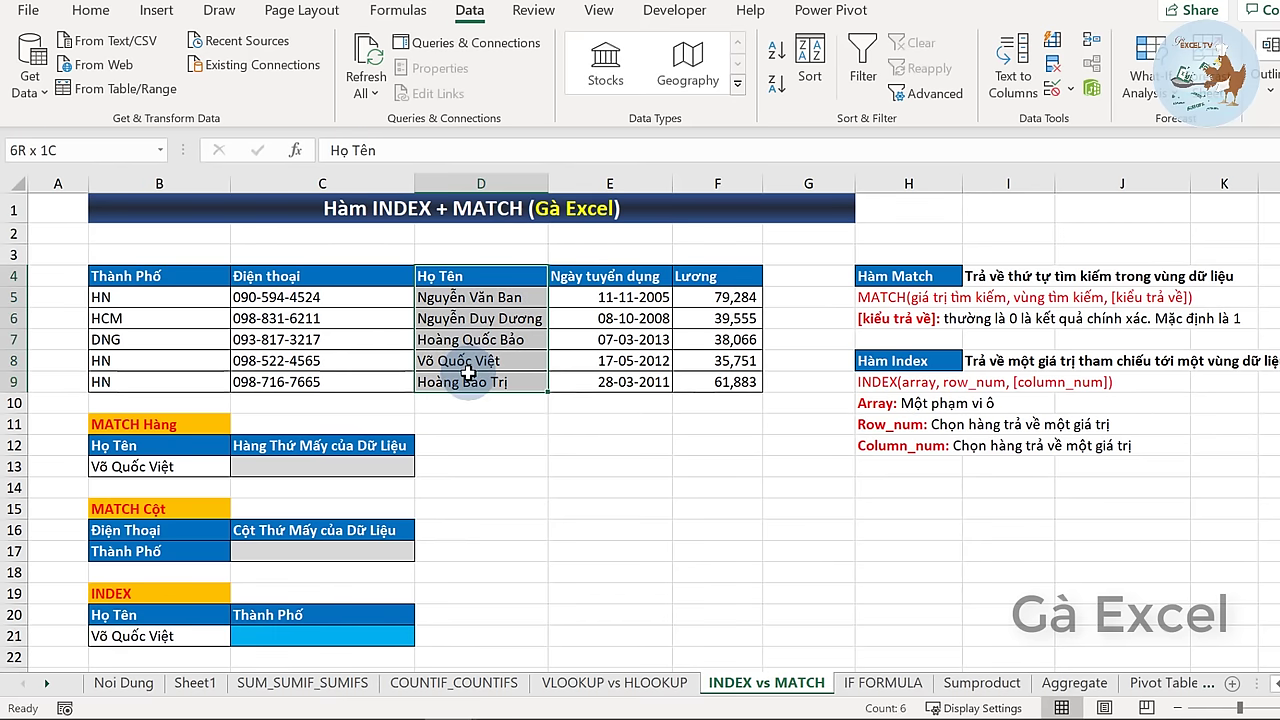
{"action": "left_click", "coordinate": [327, 612]}
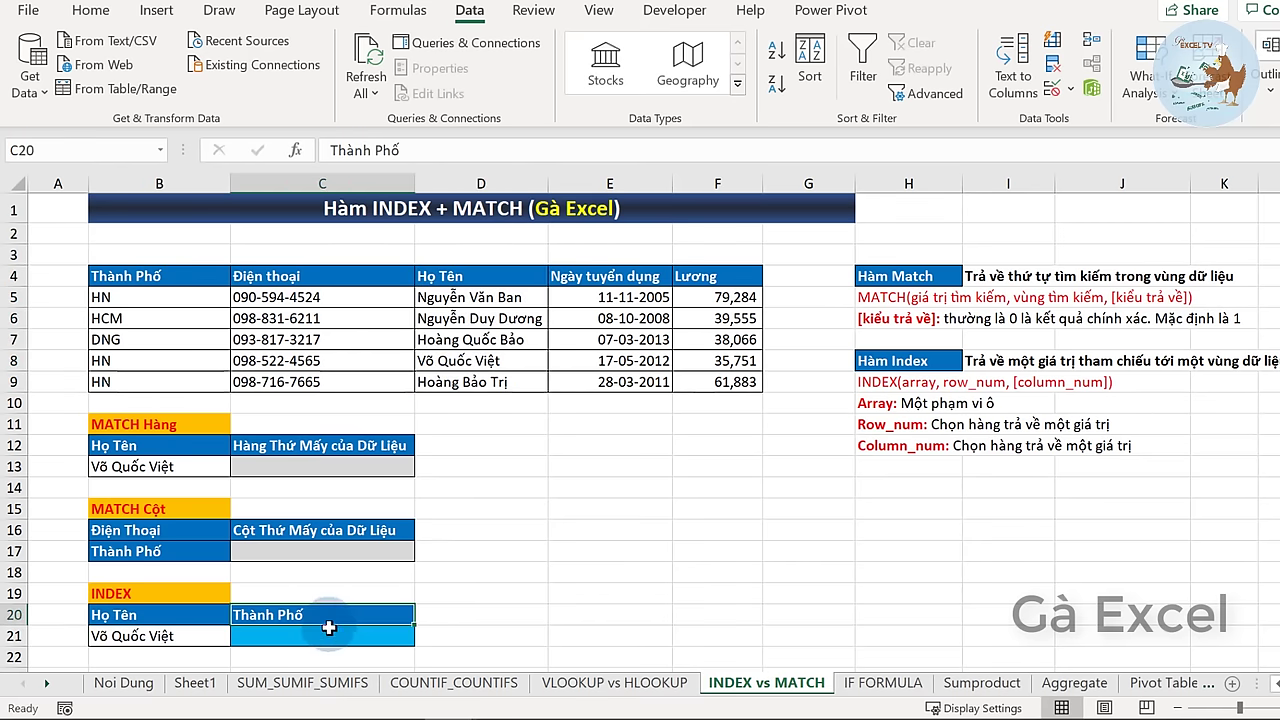
{"action": "left_click", "coordinate": [329, 636]}
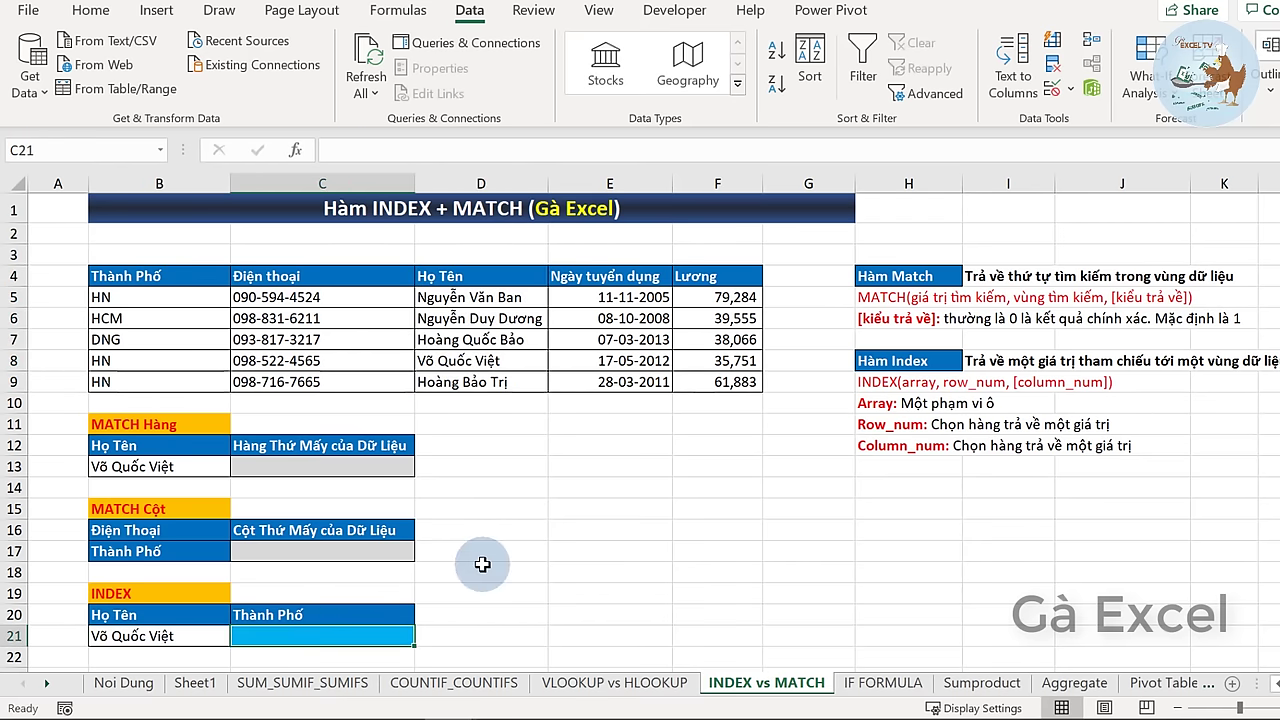
- Start =INDEX(B4:F9, in C21 using the whole table as the array
{"action": "type", "text": "="}
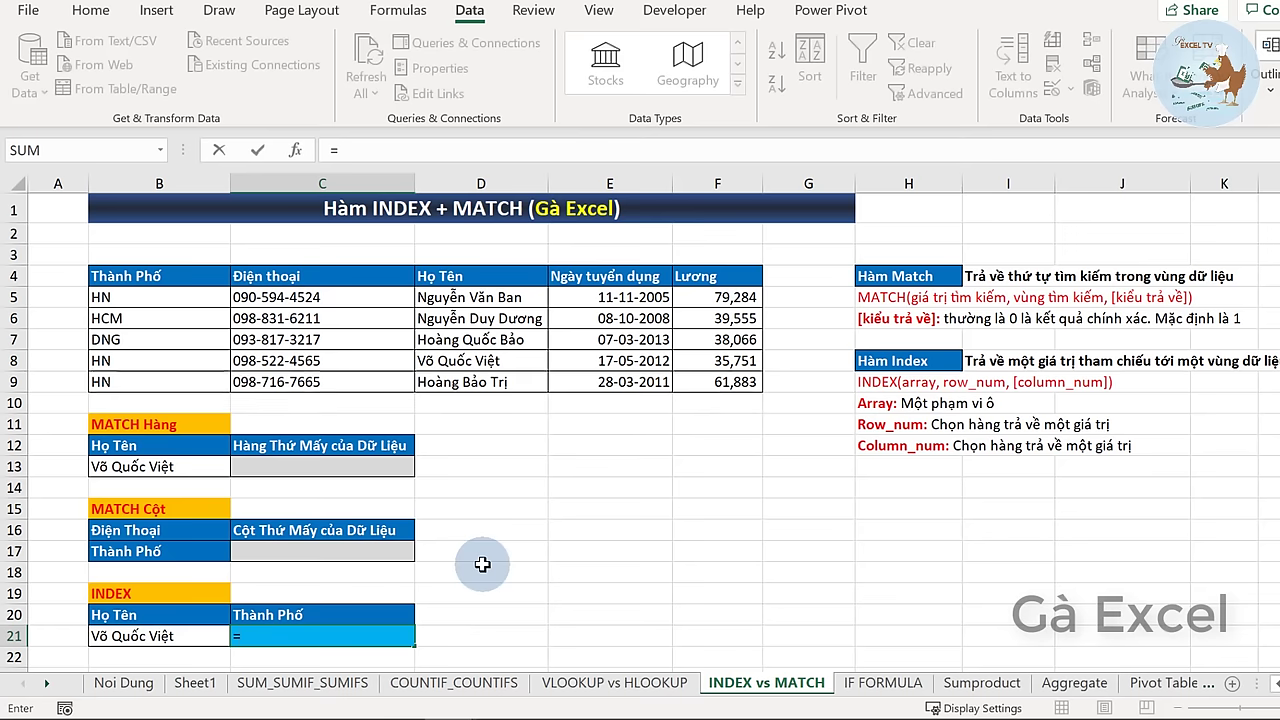
{"action": "type", "text": "ind"}
{"action": "key", "text": "Tab"}
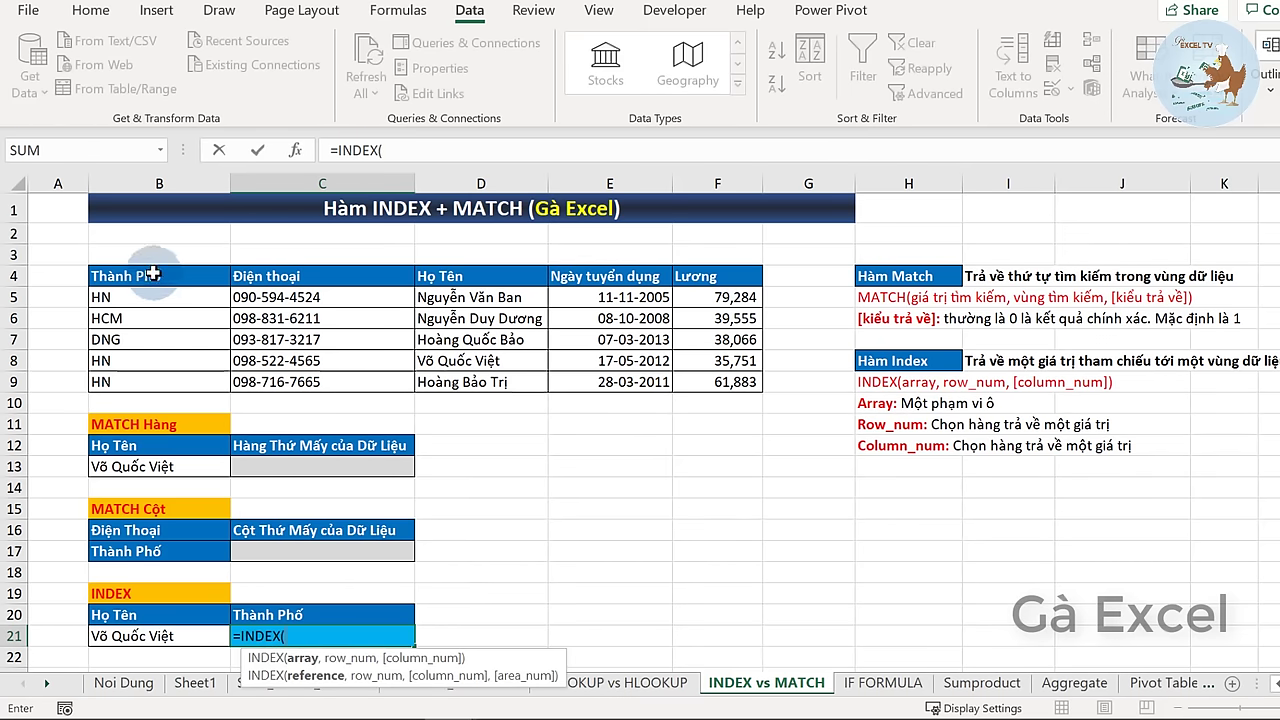
{"action": "mouse_move", "coordinate": [152, 275]}
{"action": "left_mouse_down"}
{"action": "mouse_move", "coordinate": [490, 352]}
{"action": "mouse_move", "coordinate": [706, 384]}
{"action": "left_mouse_up"}
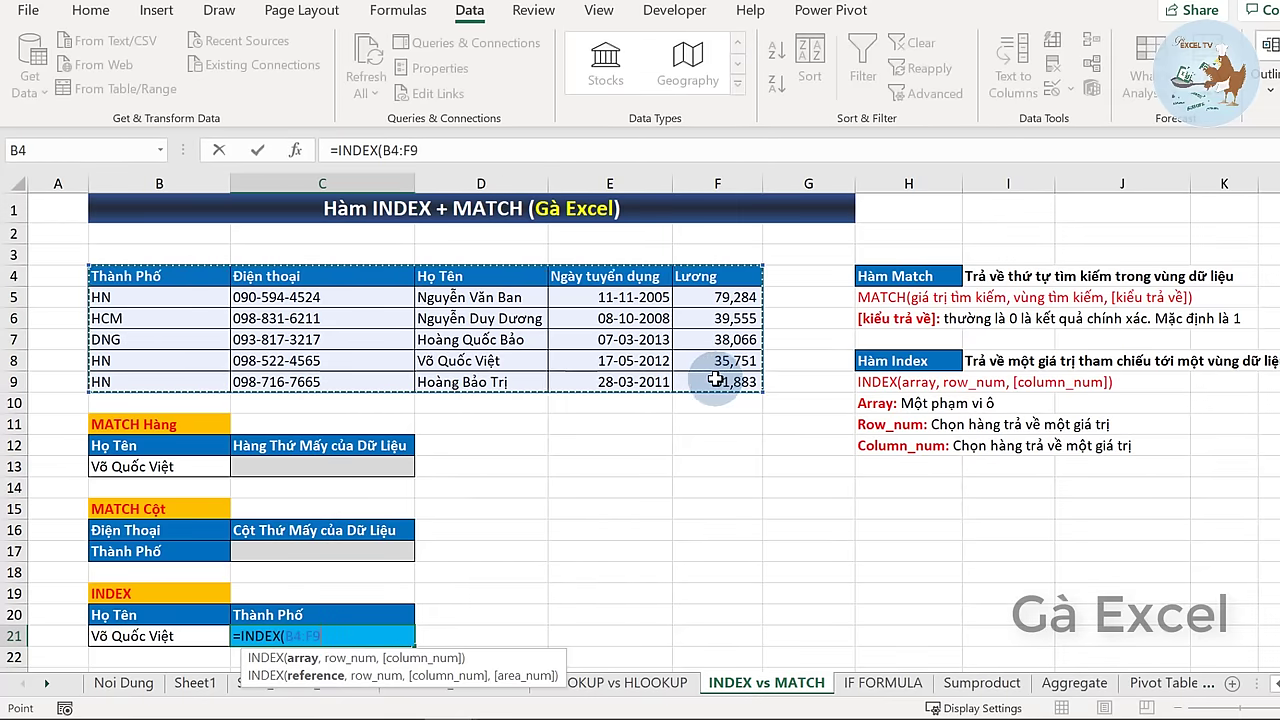
{"action": "type", "text": ","}
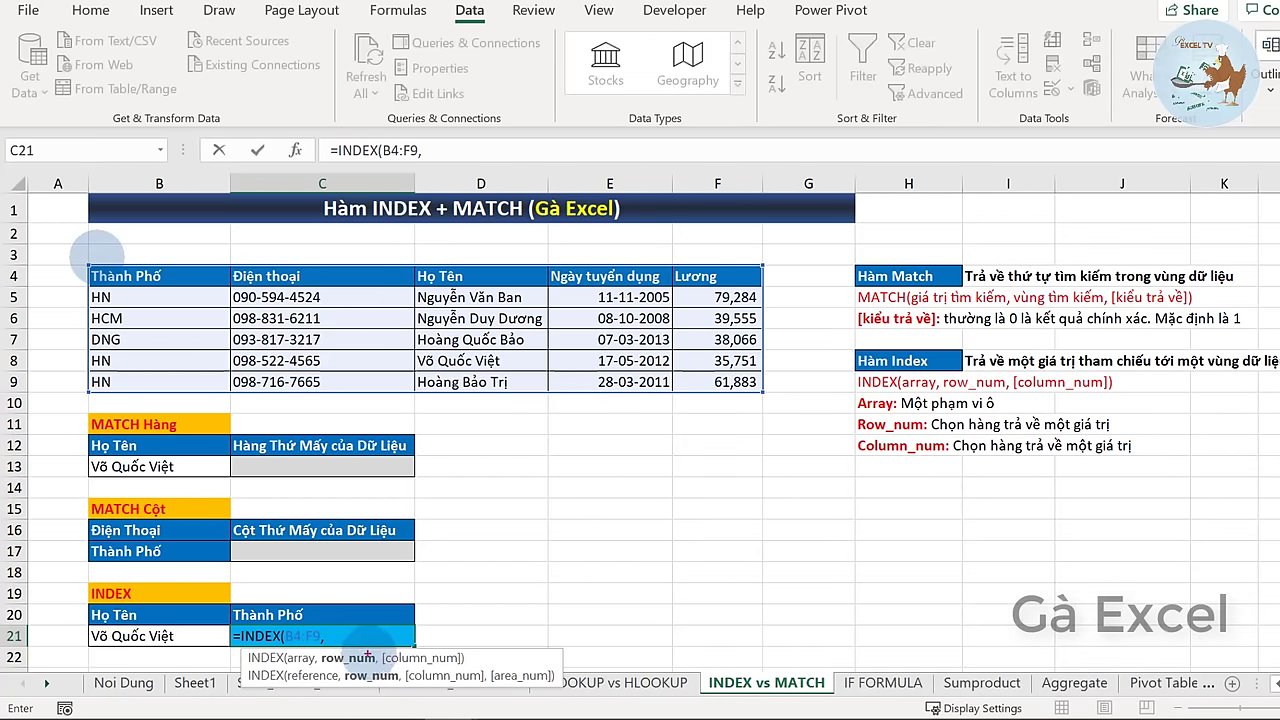
{"action": "left_click_drag", "start_coordinate": [362, 645], "coordinate": [374, 640]}
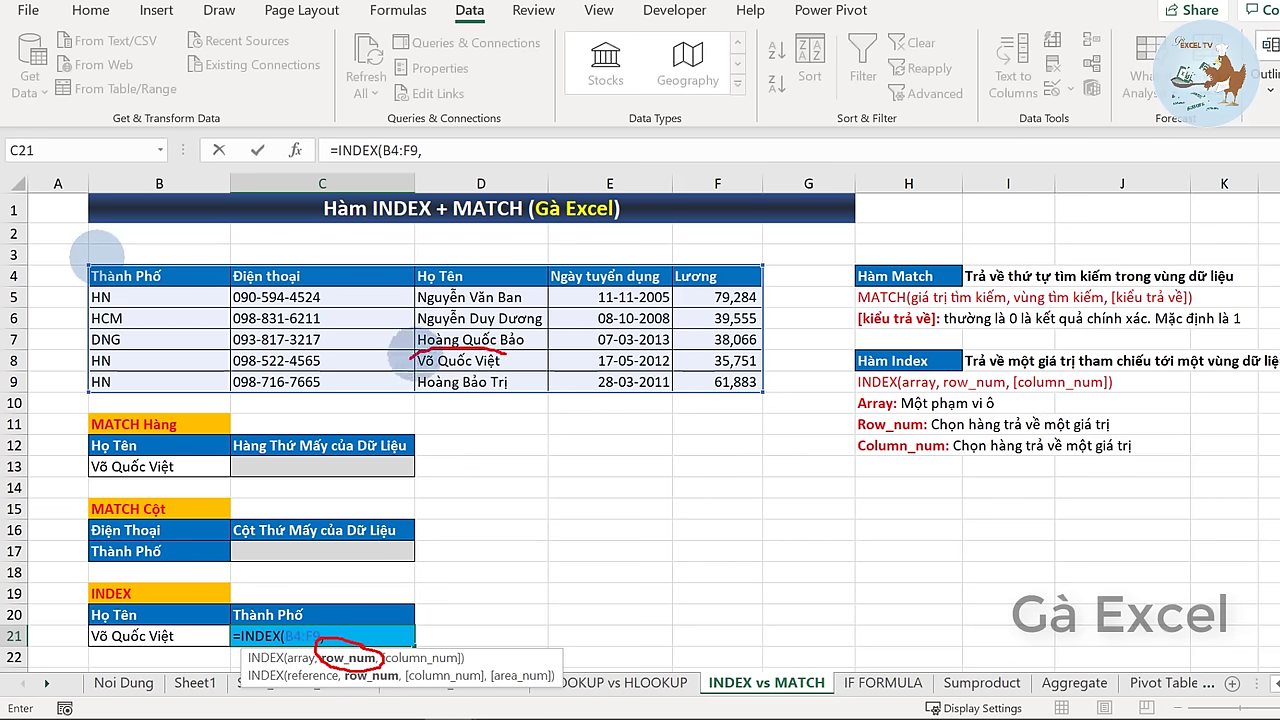
{"action": "left_click_drag", "start_coordinate": [428, 350], "coordinate": [510, 354]}
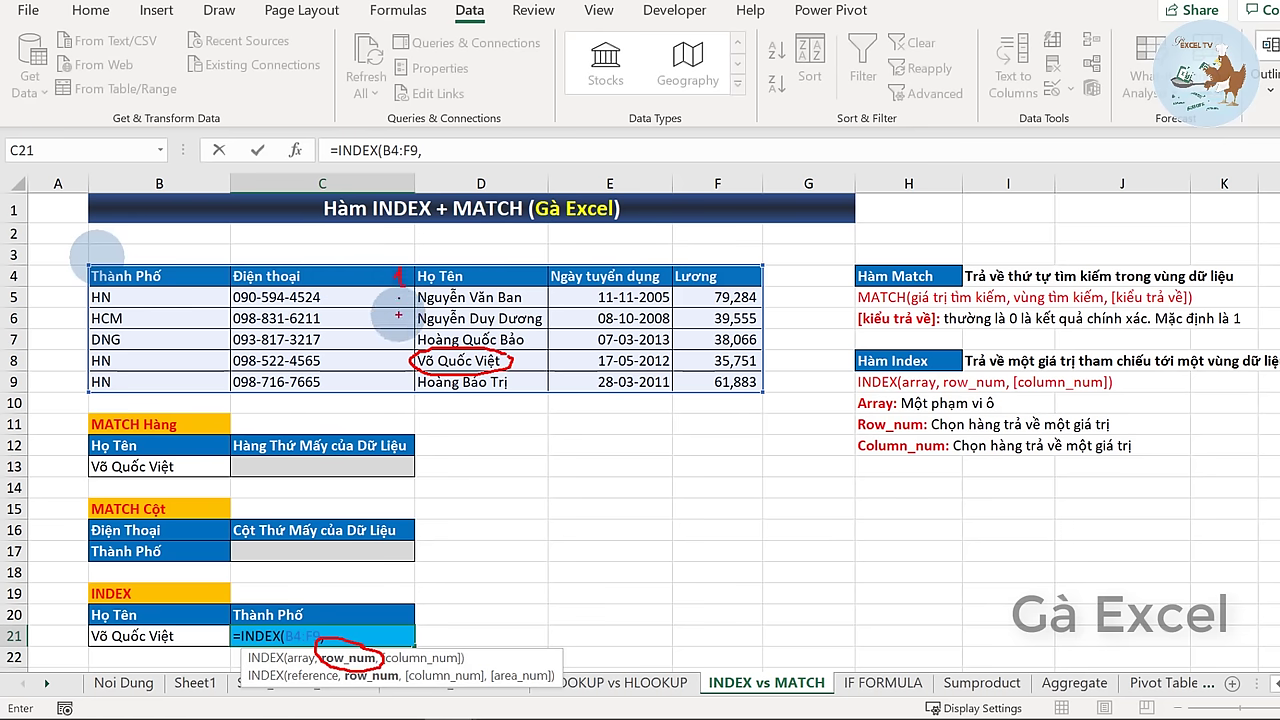
{"action": "left_click", "coordinate": [398, 316]}
{"action": "left_click", "coordinate": [399, 357]}
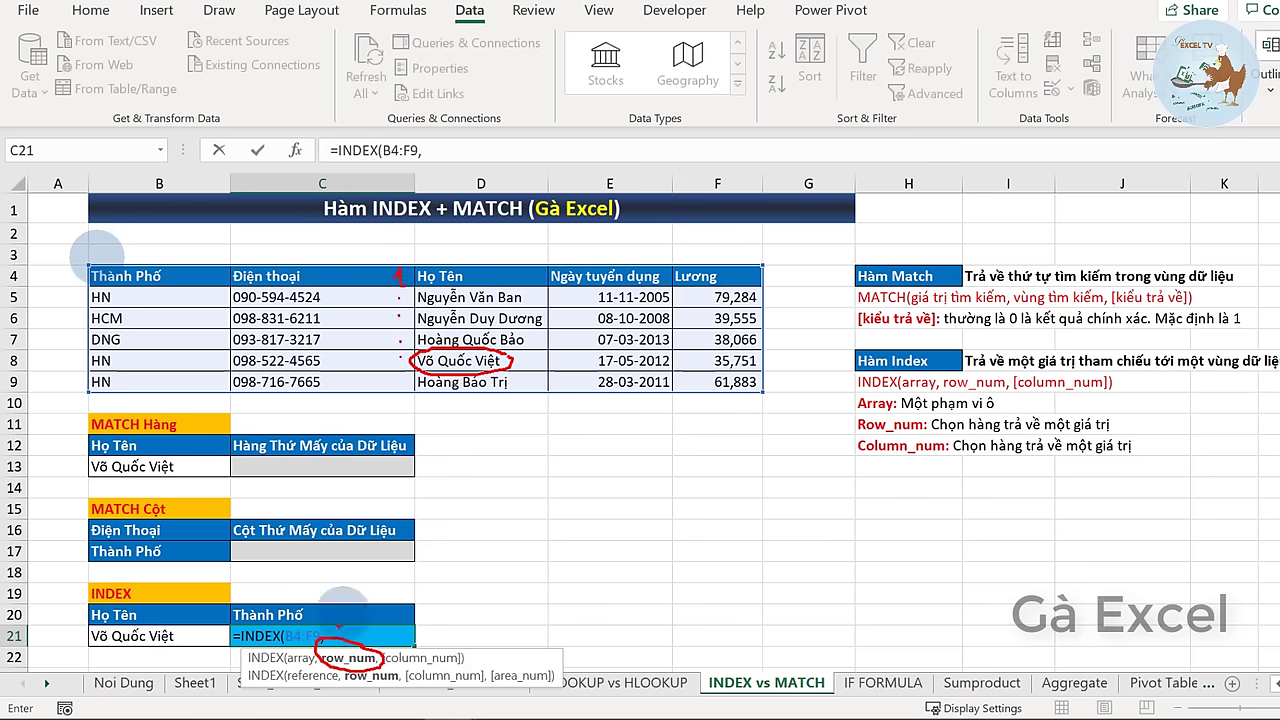
{"action": "key", "text": "Escape"}
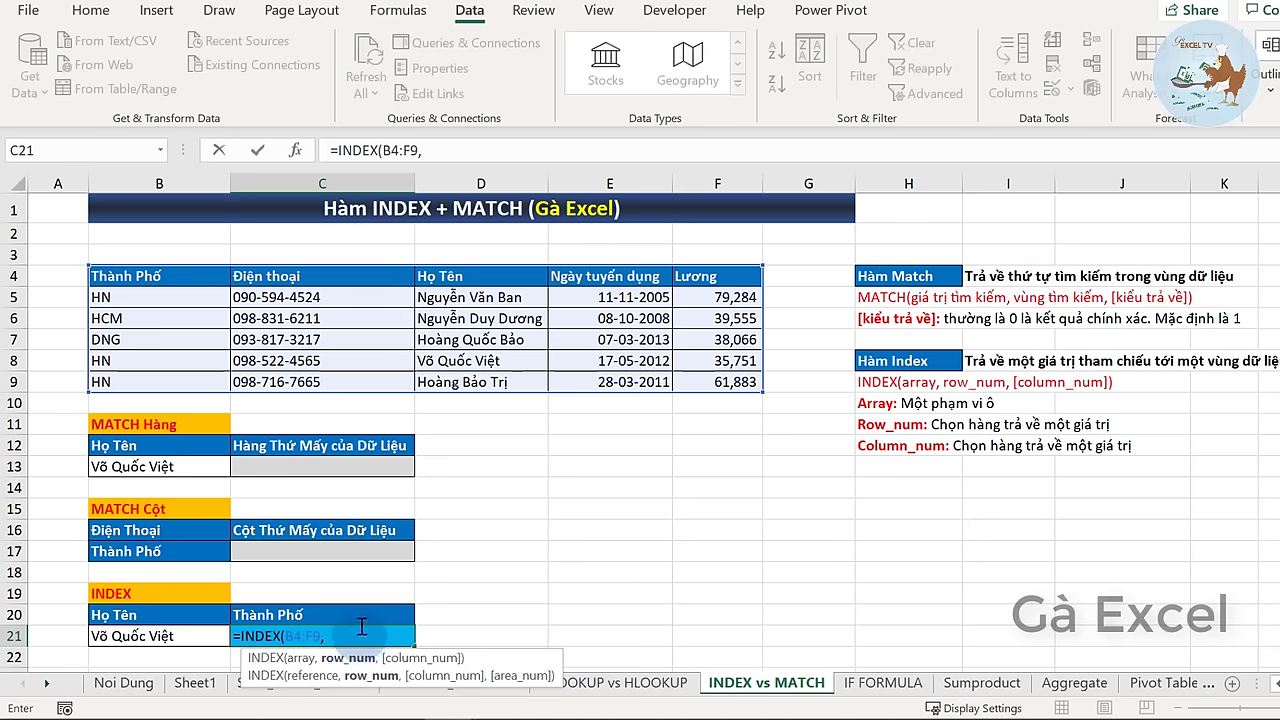
- Nest MATCH(B21,D4:D9,0) as INDEX's row number in C21's formula
{"action": "type", "text": "match"}
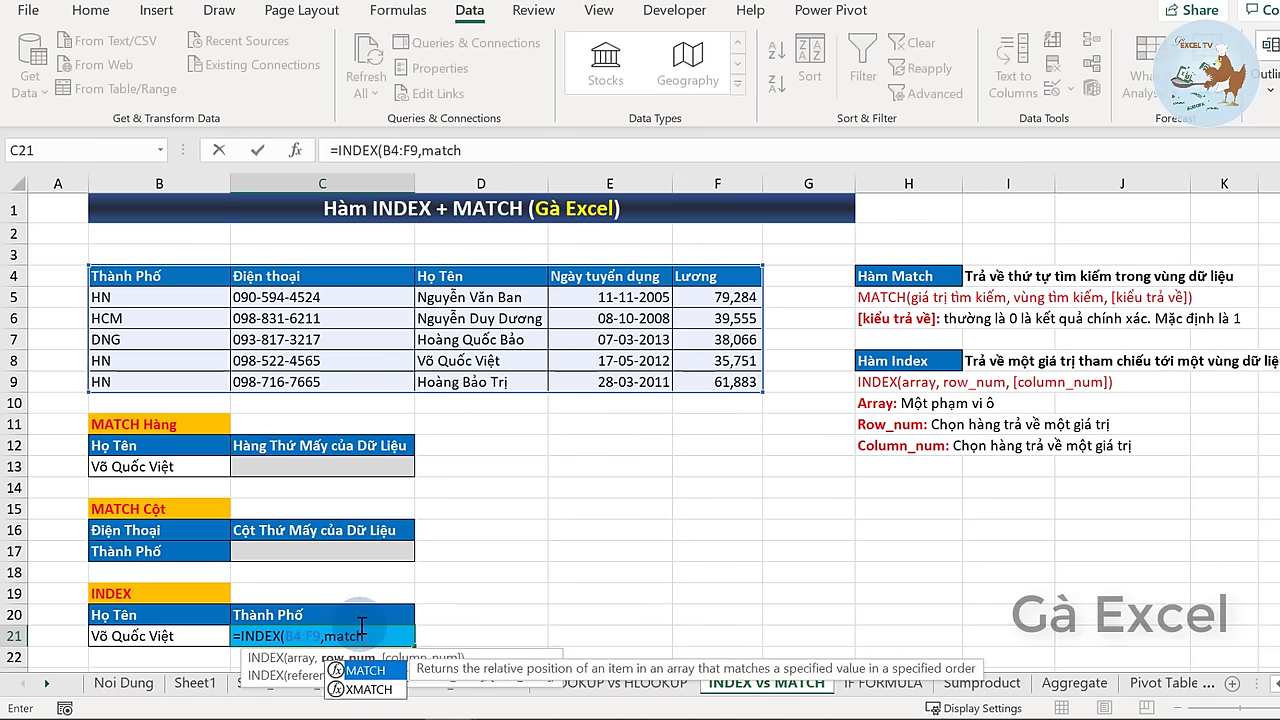
{"action": "key", "text": "Tab"}
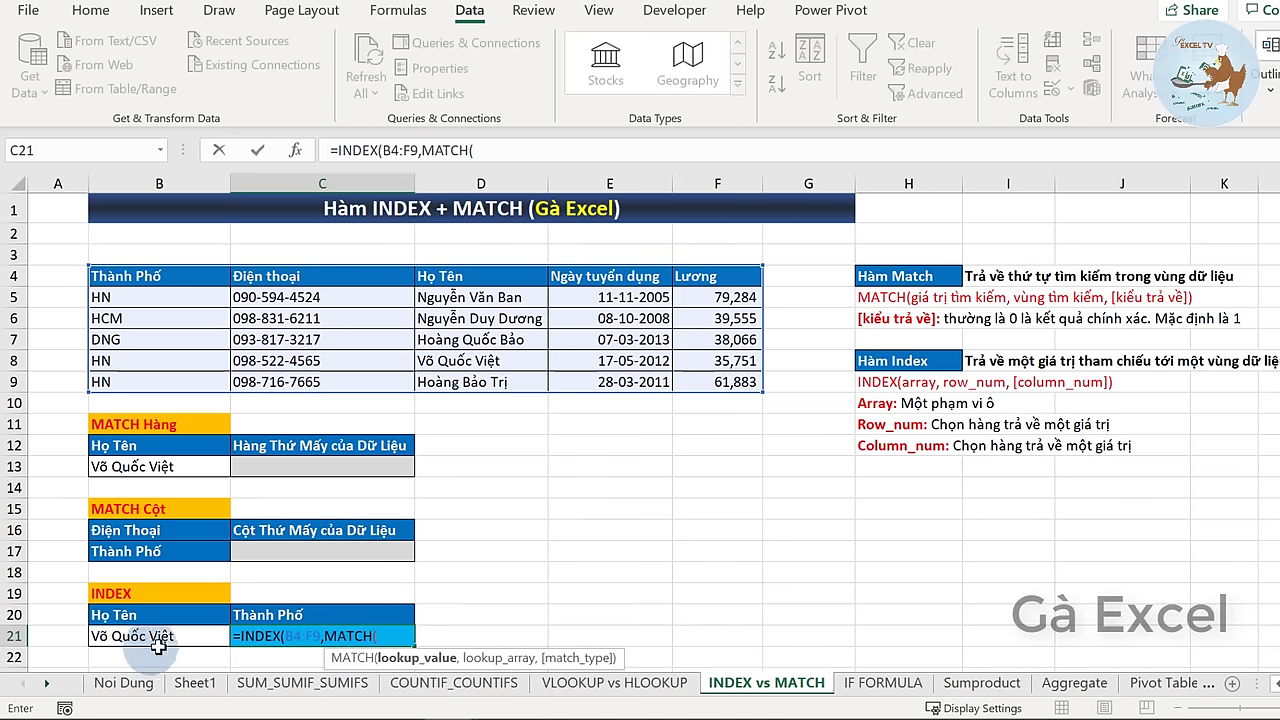
{"action": "left_click", "coordinate": [171, 633]}
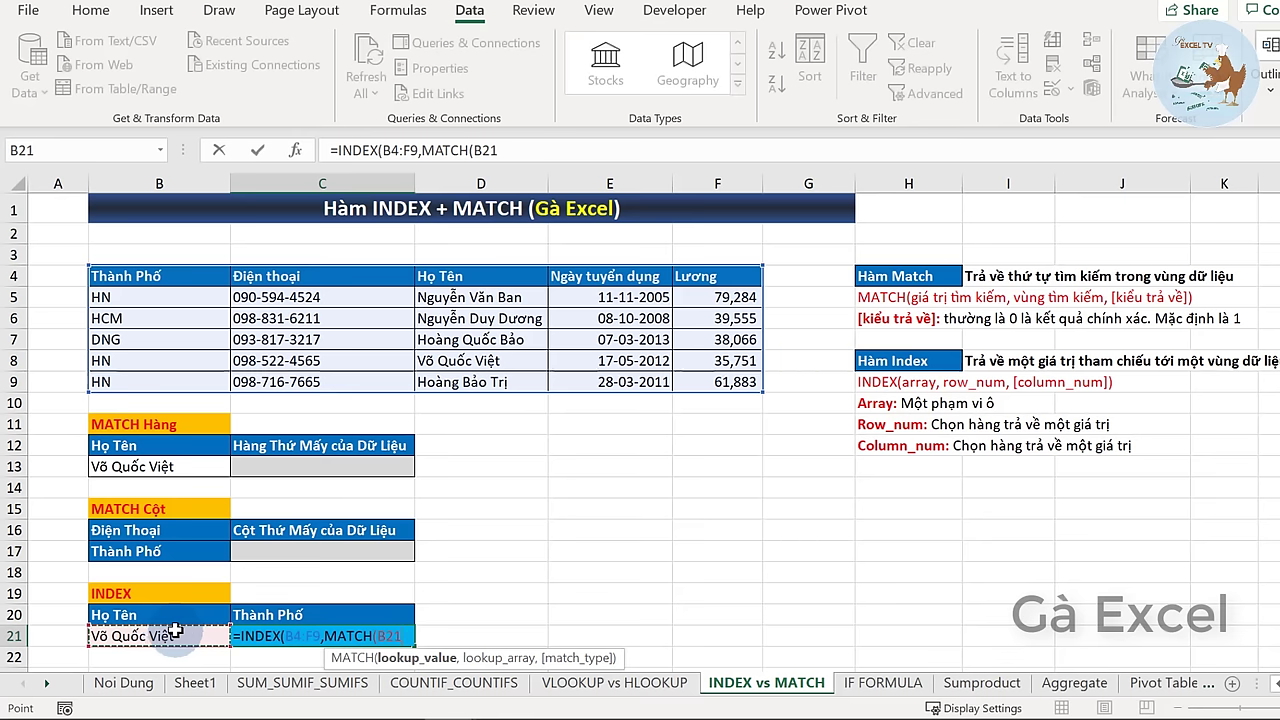
{"action": "type", "text": ","}
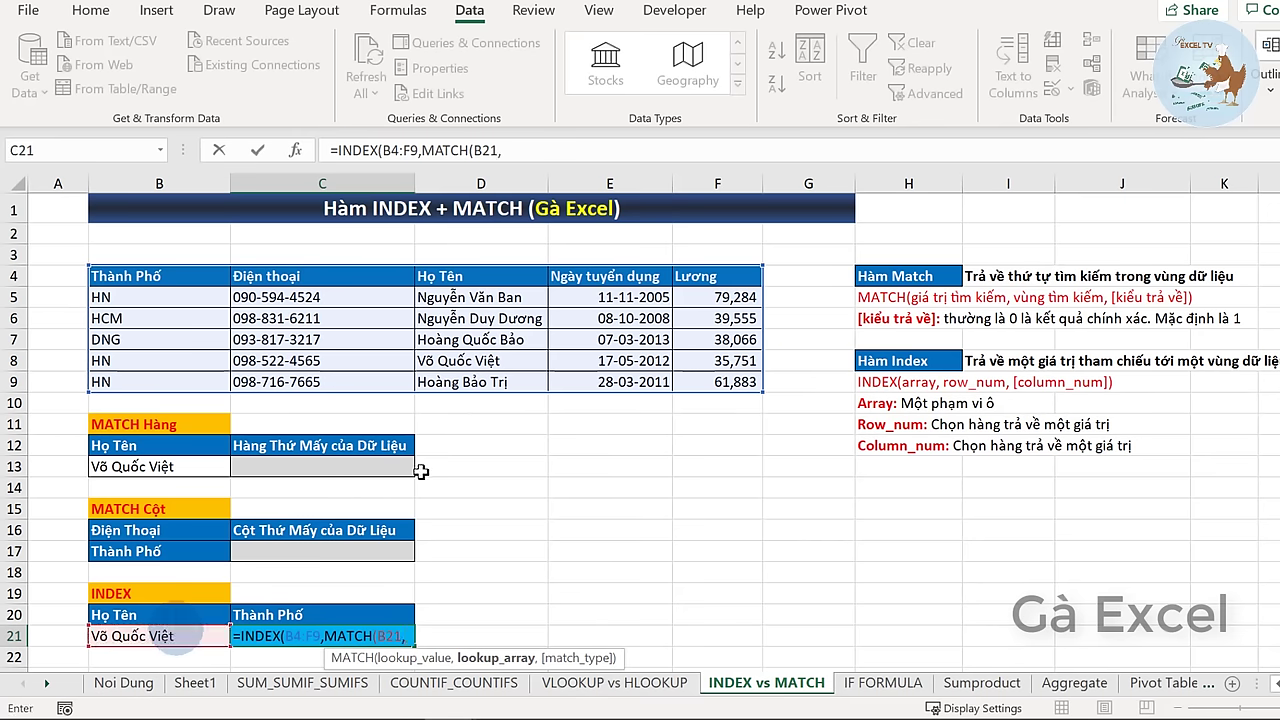
{"action": "left_click_drag", "start_coordinate": [480, 278], "coordinate": [491, 385]}
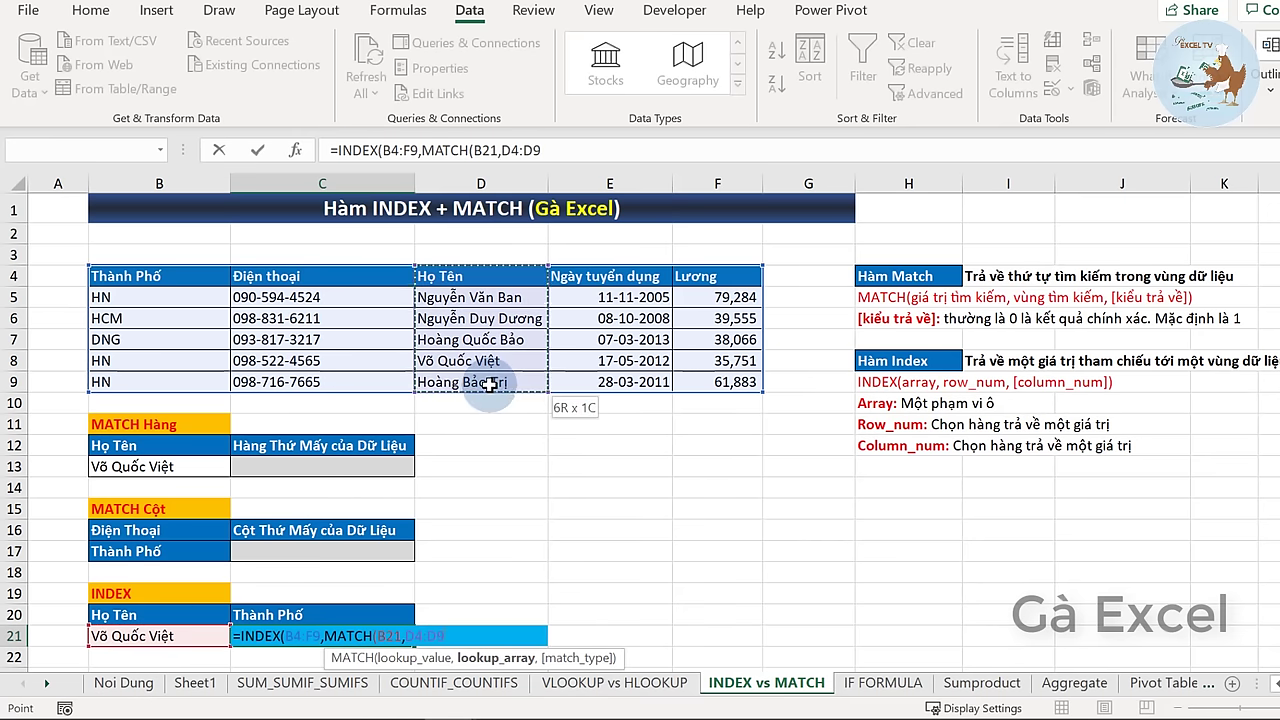
{"action": "type", "text": ","}
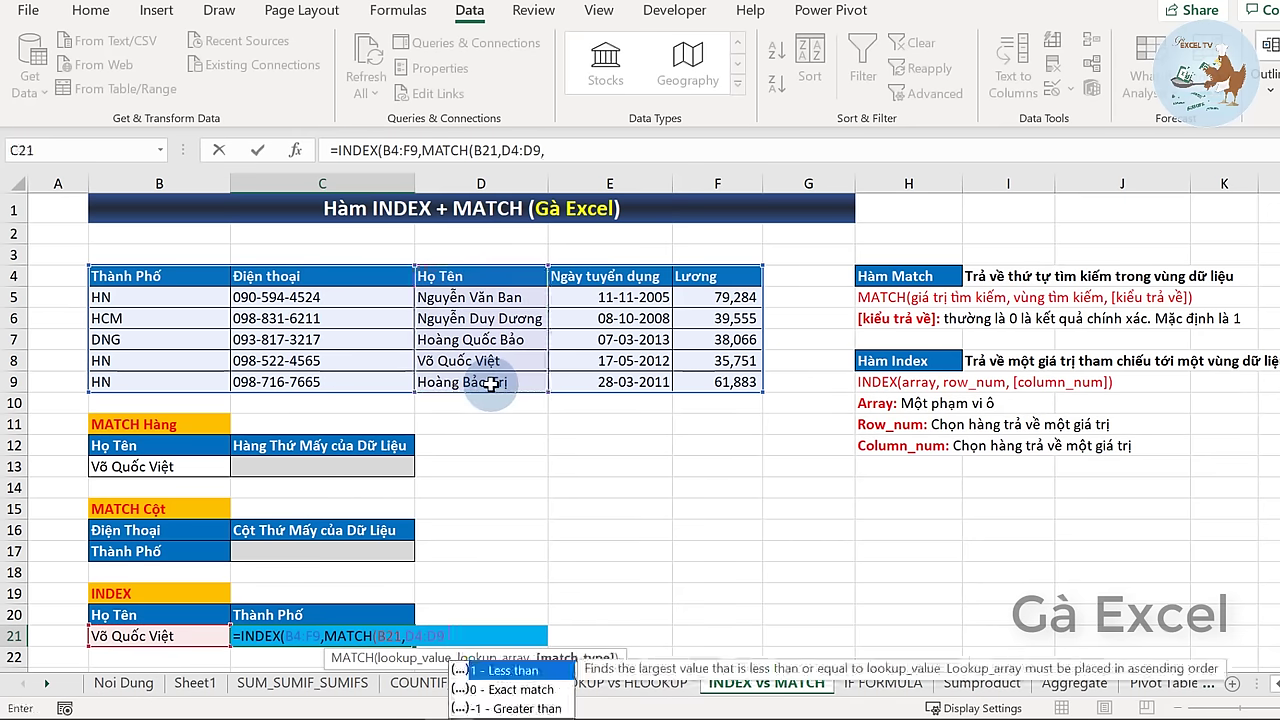
{"action": "type", "text": "0)"}
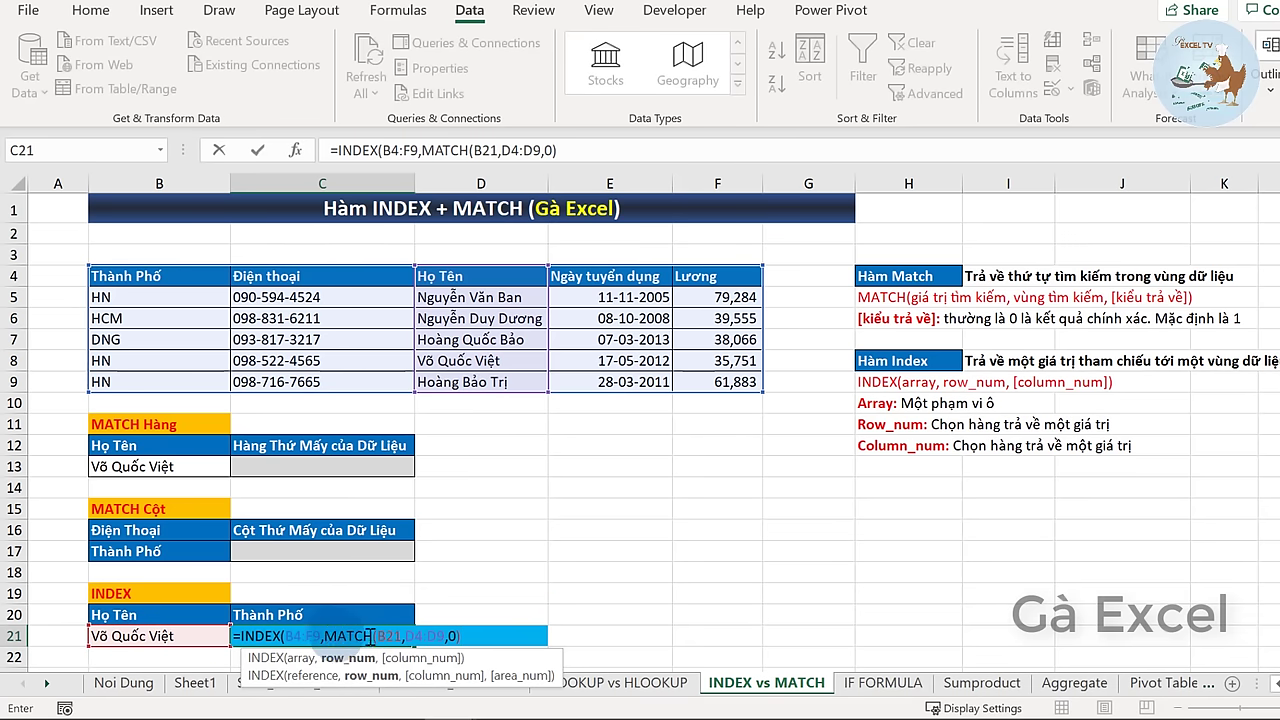
{"action": "left_click_drag", "start_coordinate": [370, 636], "coordinate": [462, 637]}
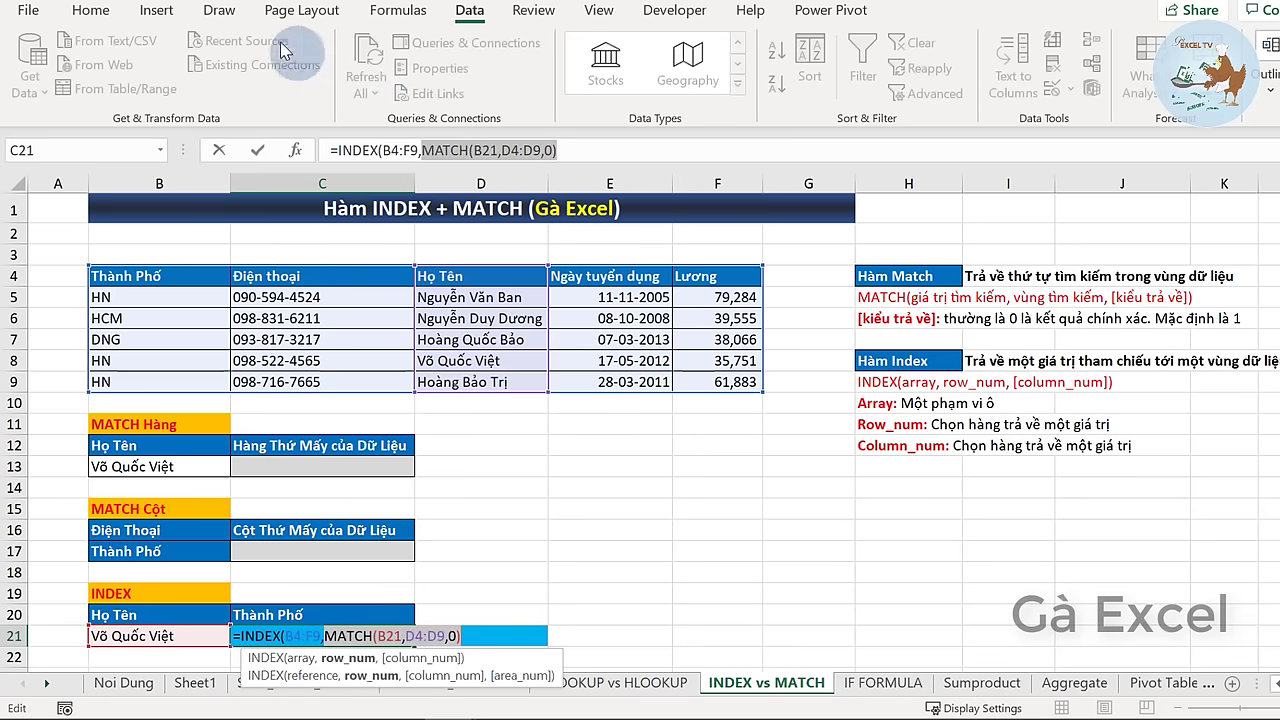
- Briefly replace the row MATCH with 5, undo it, and begin a second MATCH
{"action": "left_click", "coordinate": [396, 22]}
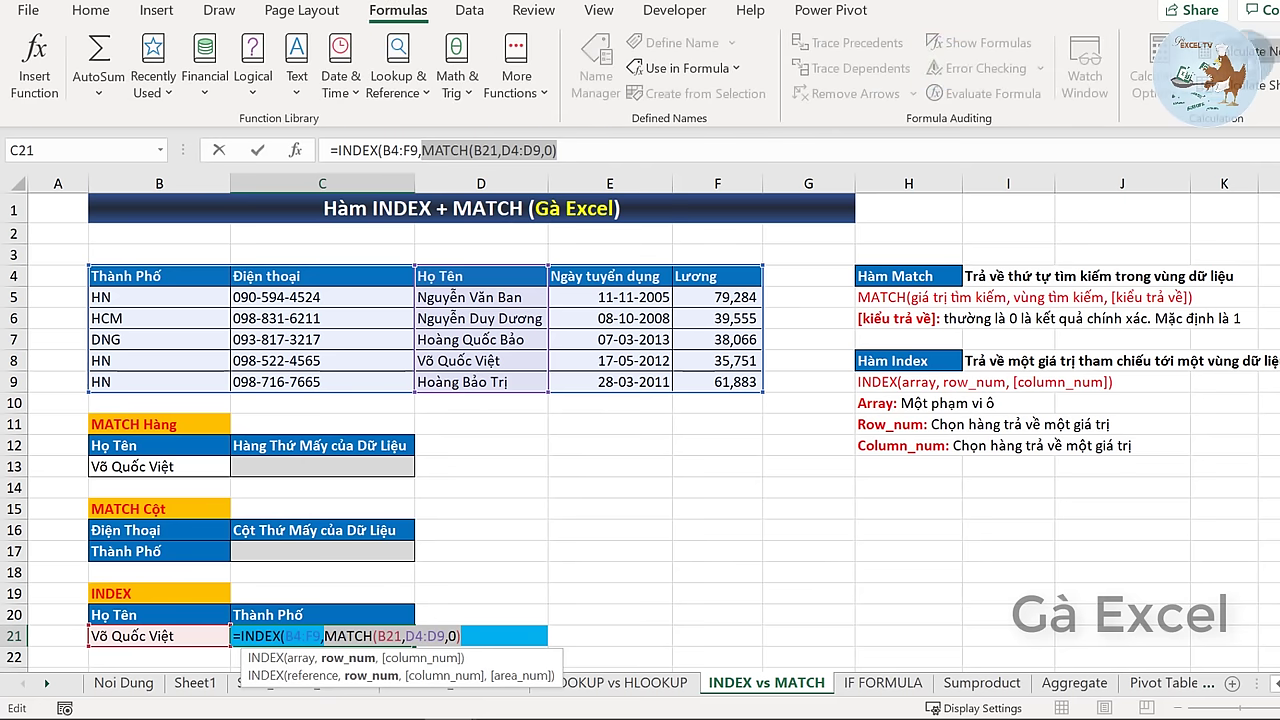
{"action": "key", "text": "Delete"}
{"action": "type", "text": "5"}
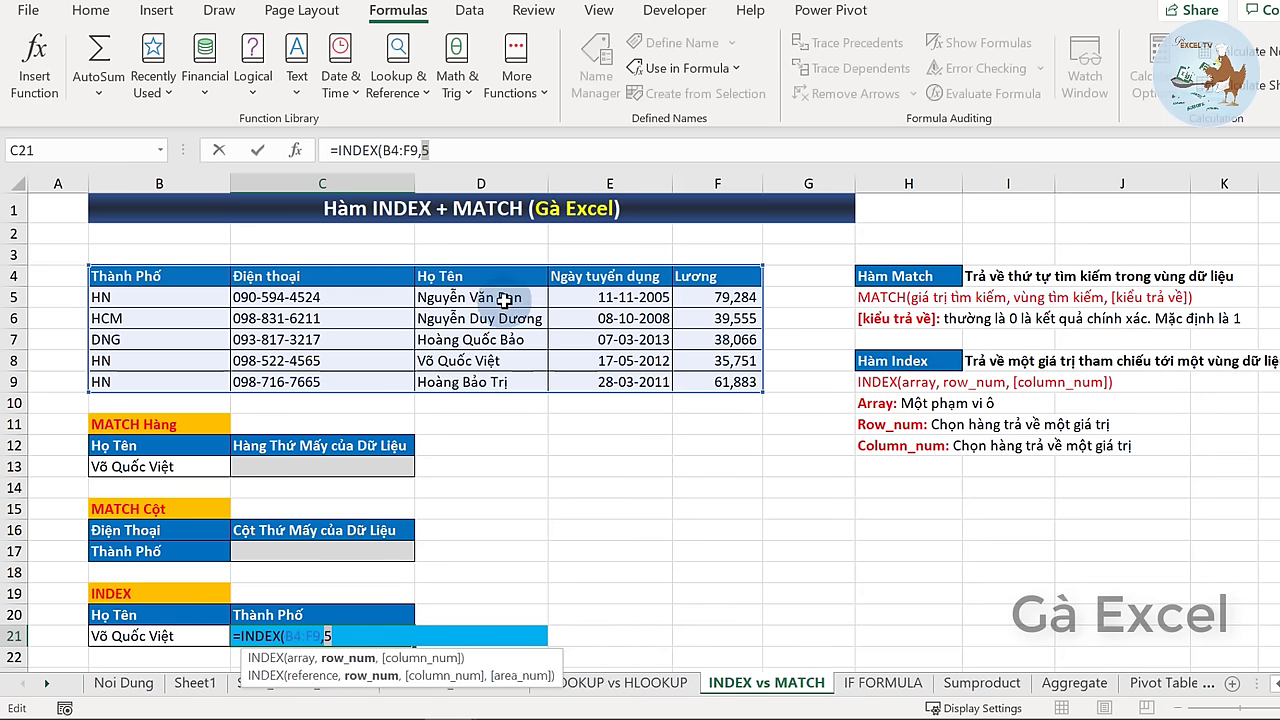
{"action": "key", "text": "ctrl+z"}
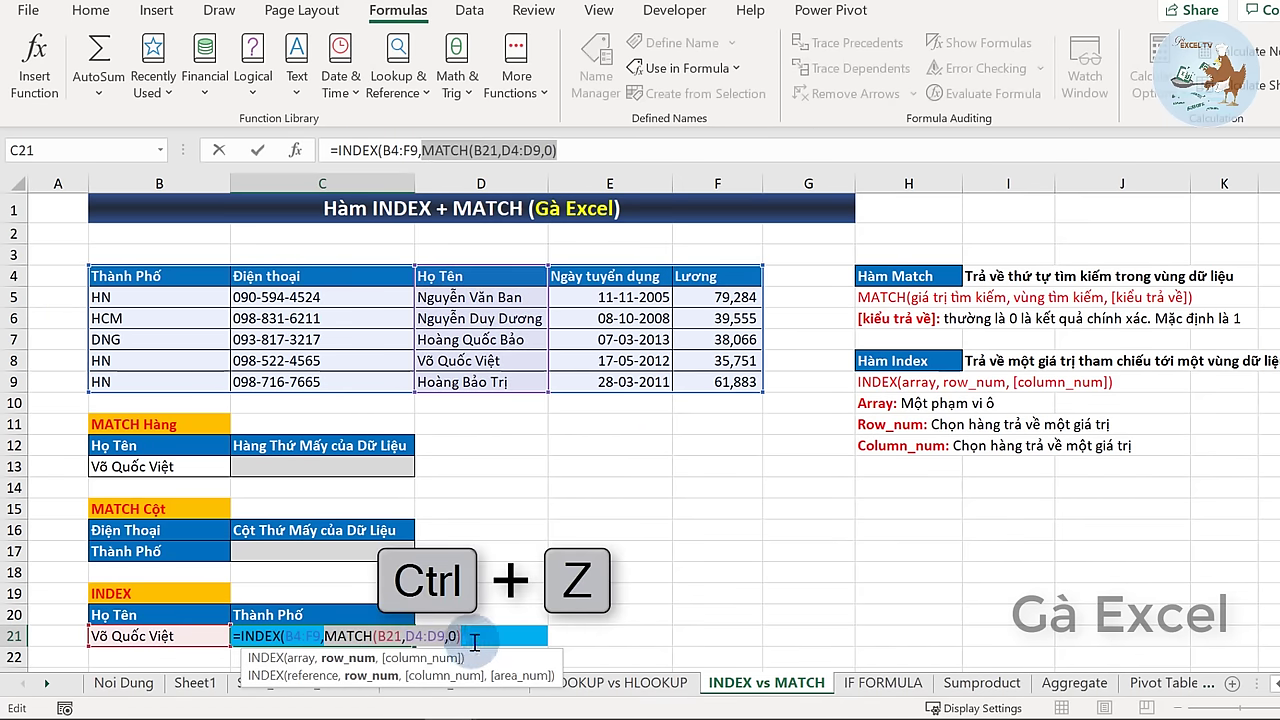
{"action": "type", "text": ","}
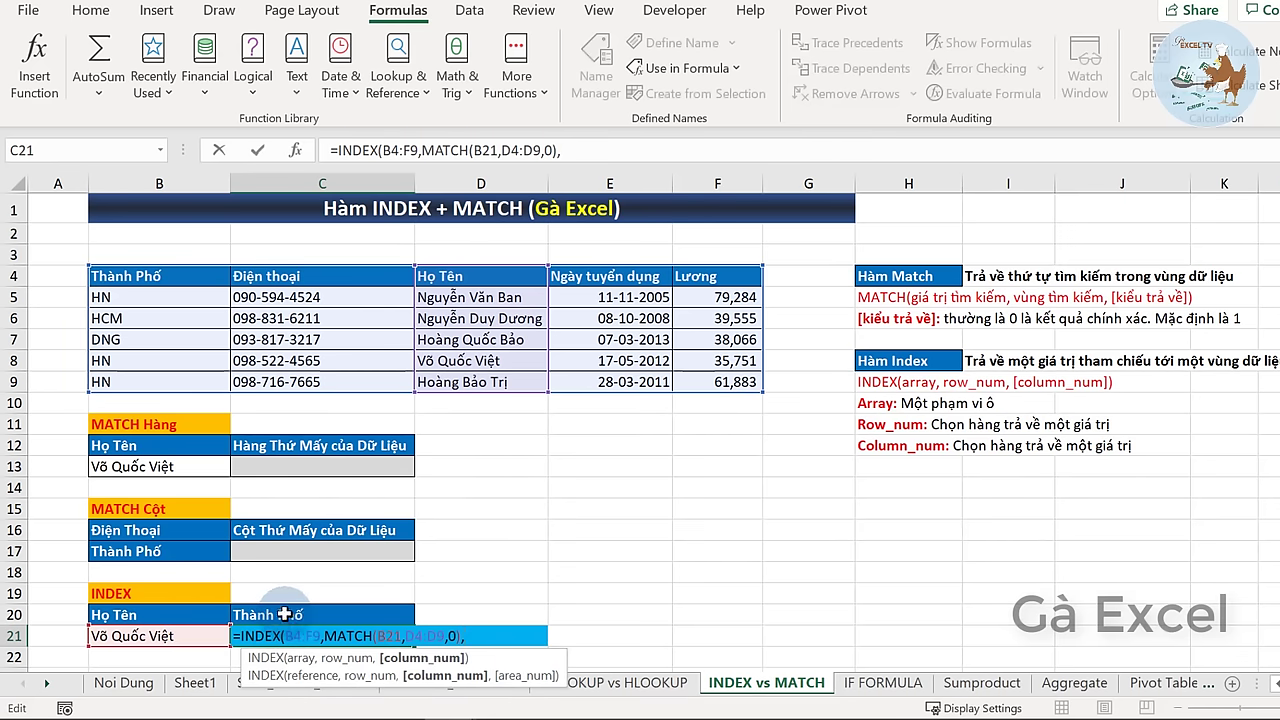
{"action": "type", "text": "matc"}
{"action": "key", "text": "Tab"}
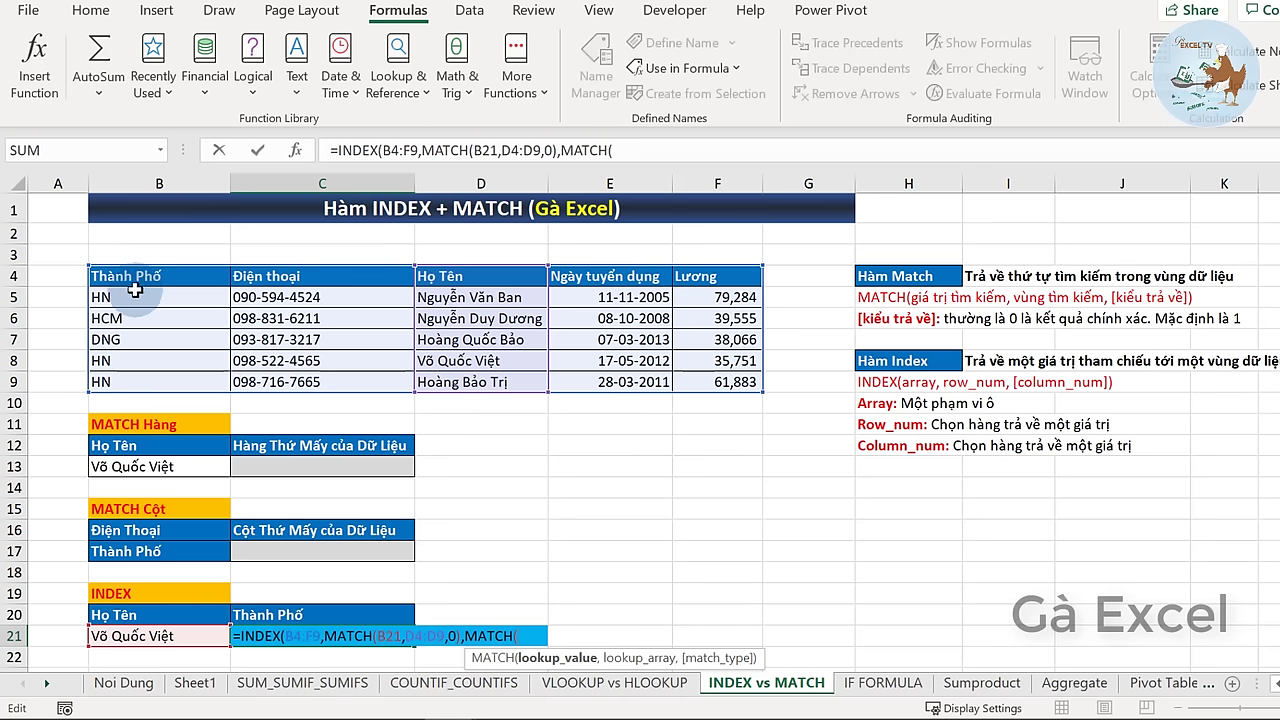
- Complete the column MATCH(C20,B4:F4,0) and evaluate it to check its result before undoing
{"action": "left_click", "coordinate": [315, 615]}
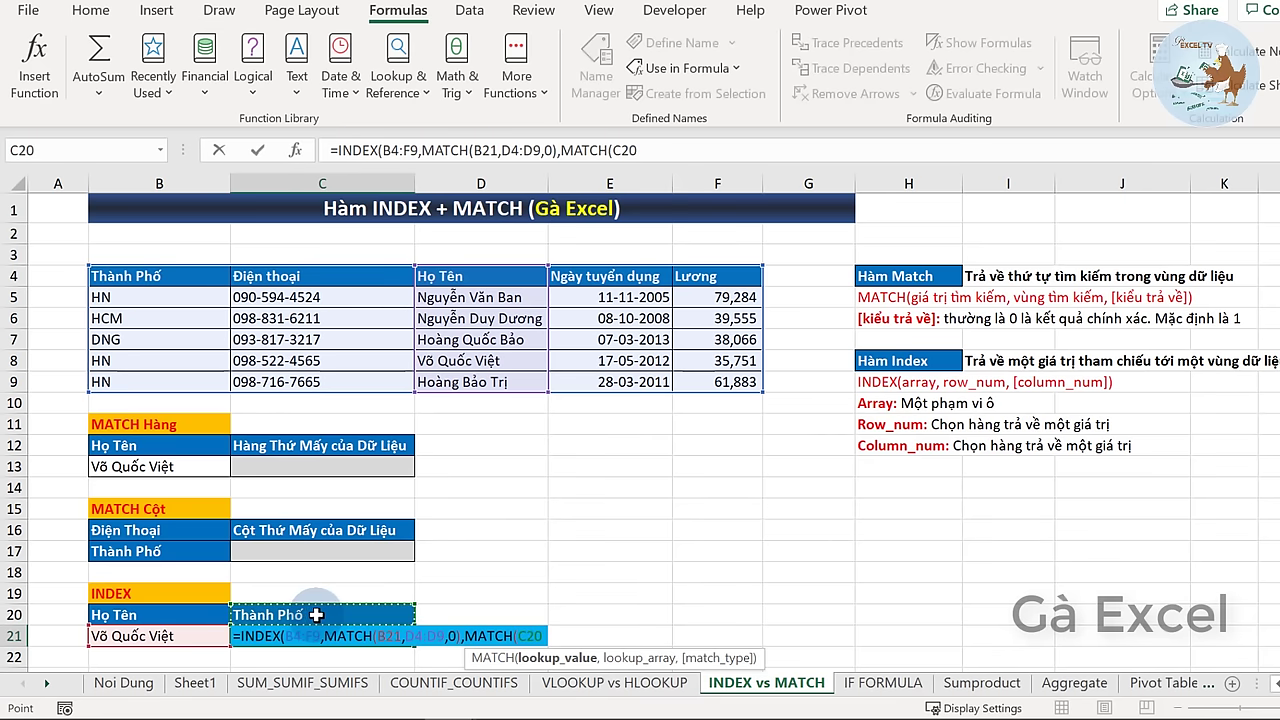
{"action": "type", "text": ","}
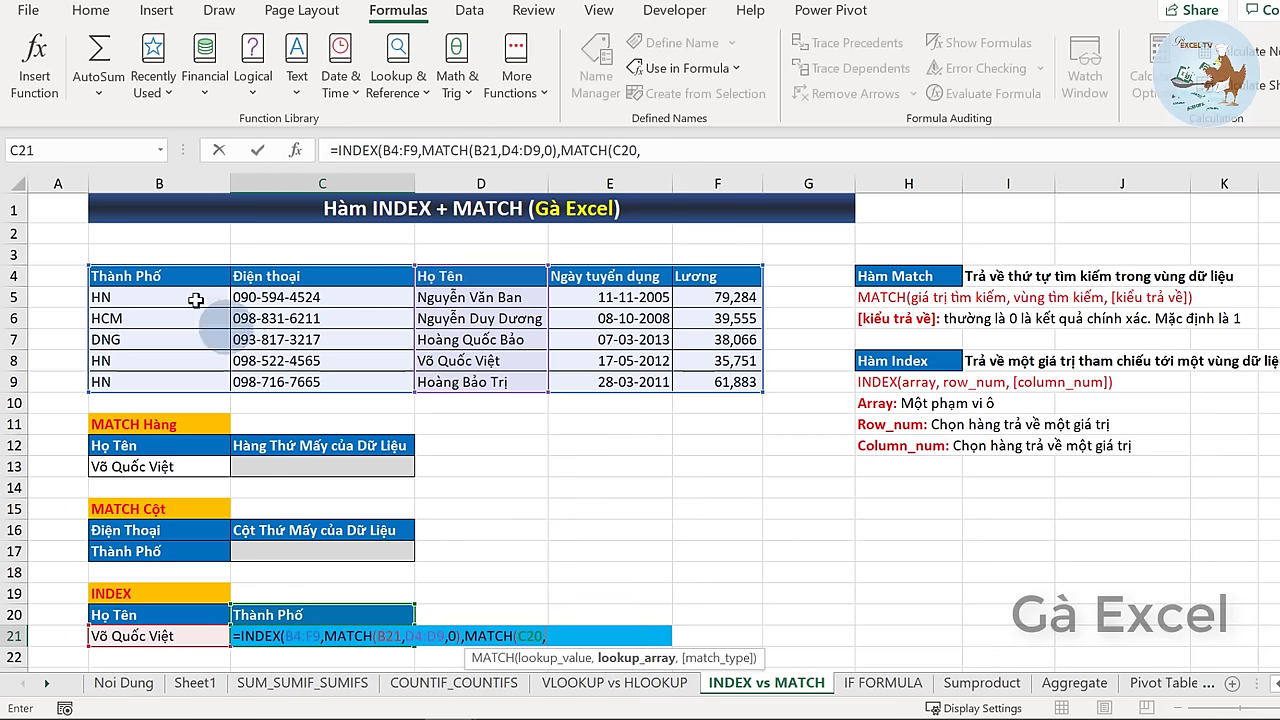
{"action": "left_click", "coordinate": [150, 262]}
{"action": "left_click_drag", "start_coordinate": [340, 280], "coordinate": [706, 283]}
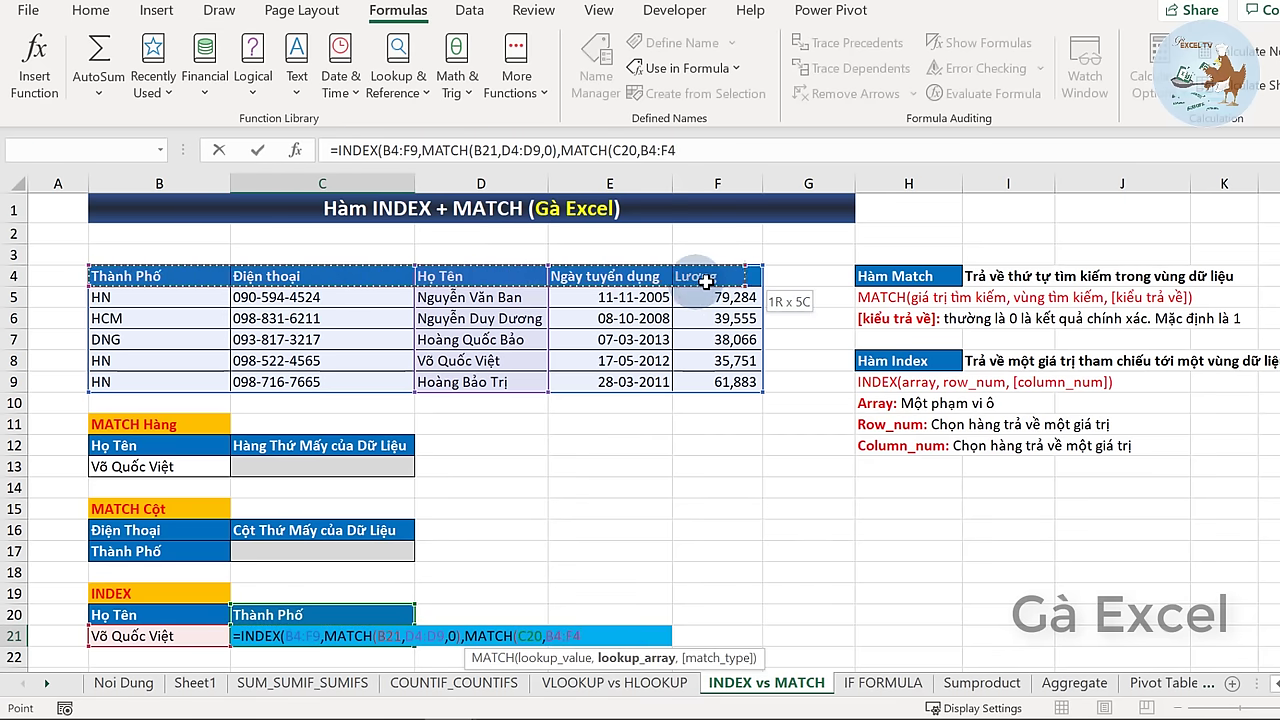
{"action": "type", "text": ",0"}
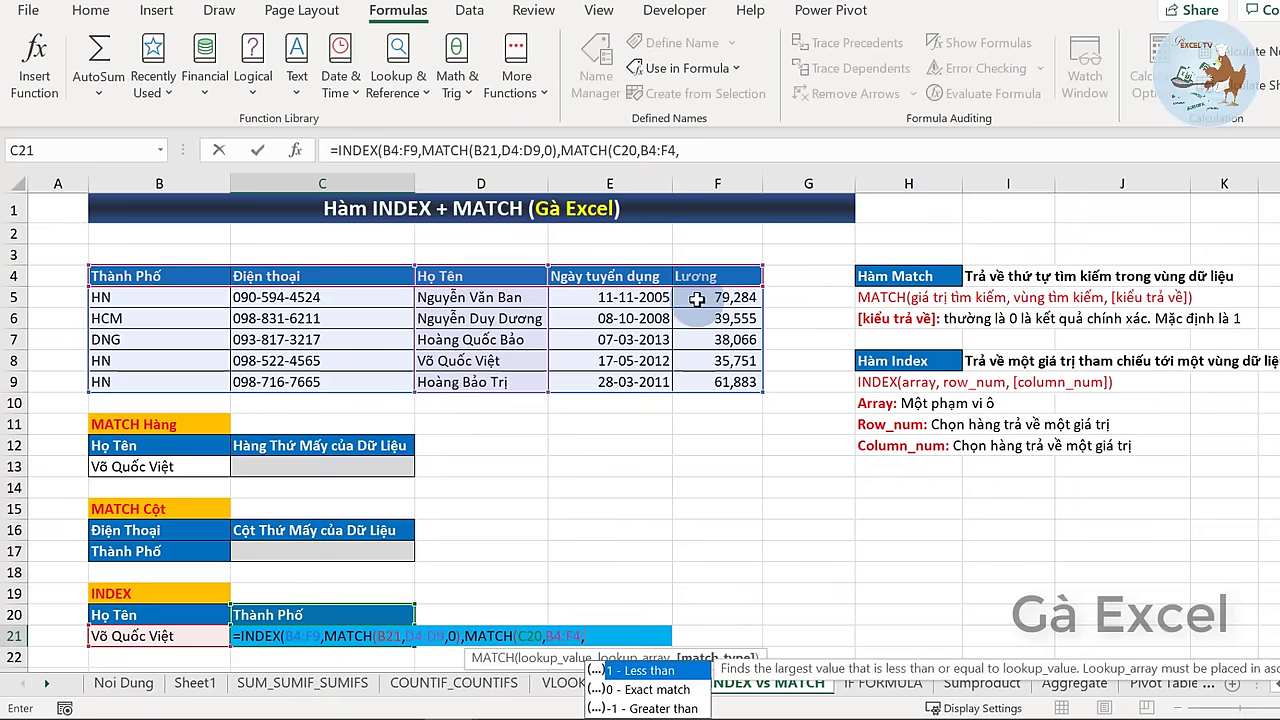
{"action": "type", "text": ")"}
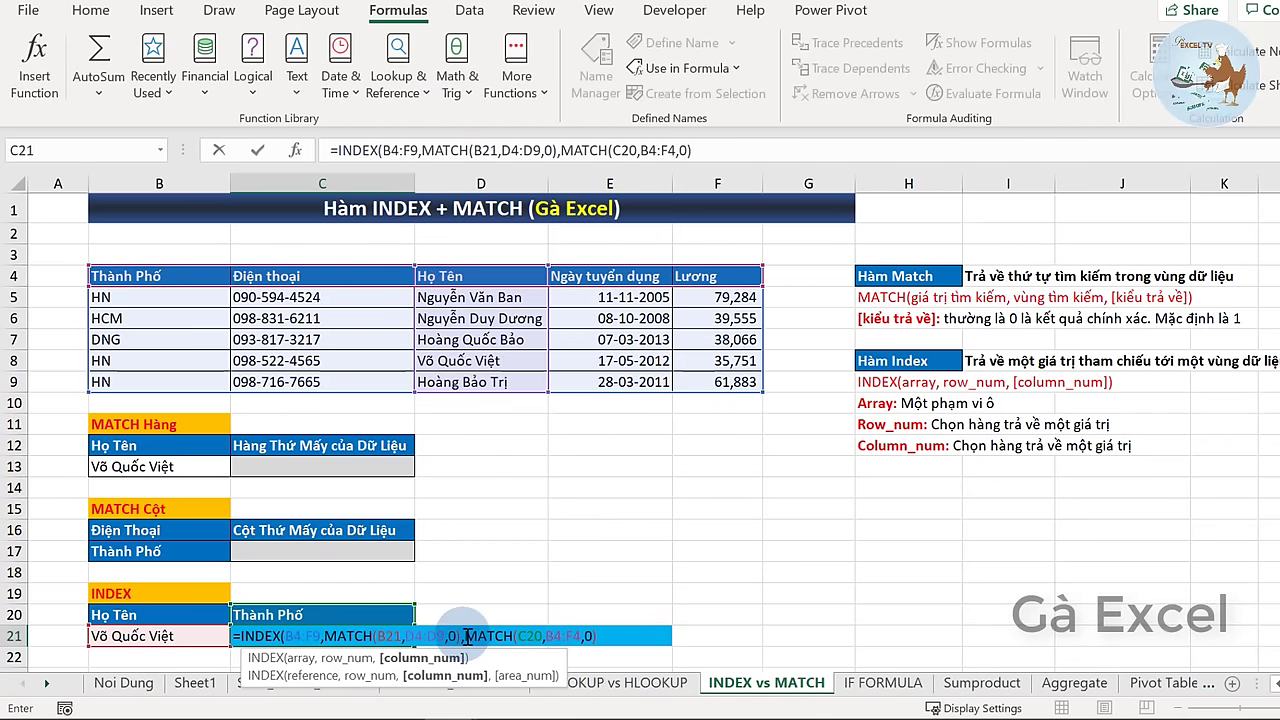
{"action": "left_click_drag", "start_coordinate": [465, 636], "coordinate": [597, 636]}
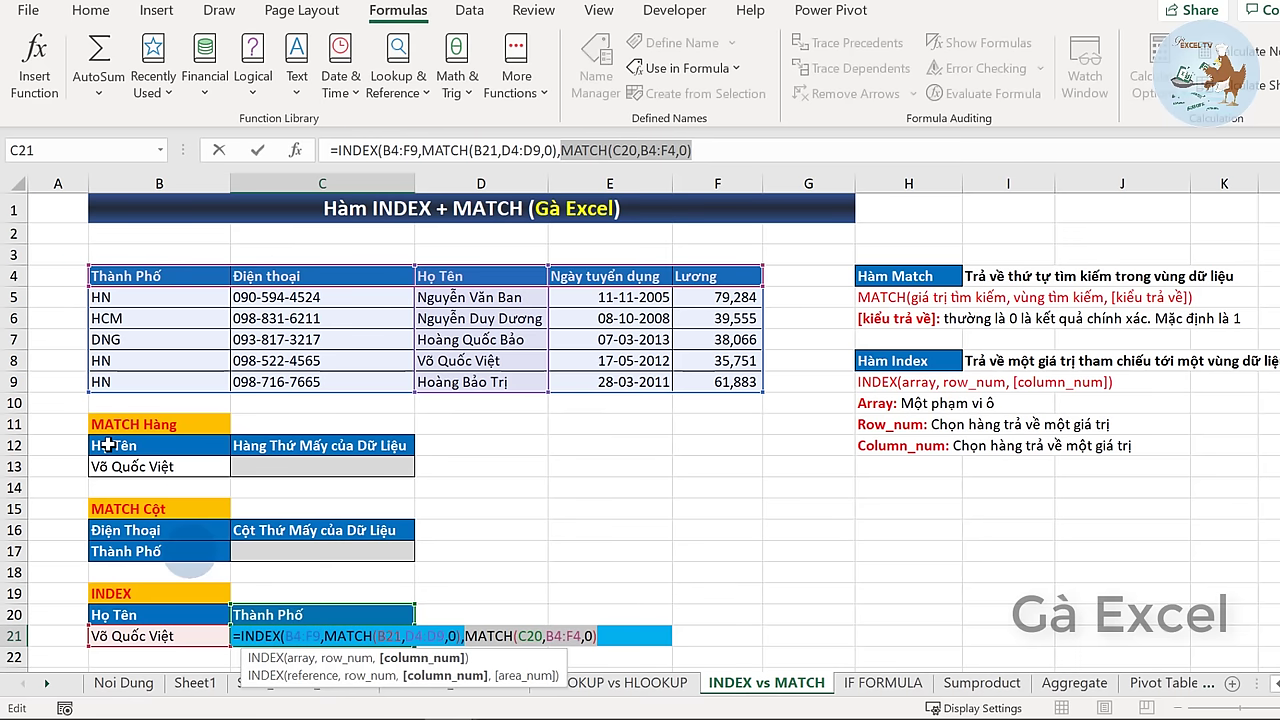
{"action": "left_click", "coordinate": [160, 282]}
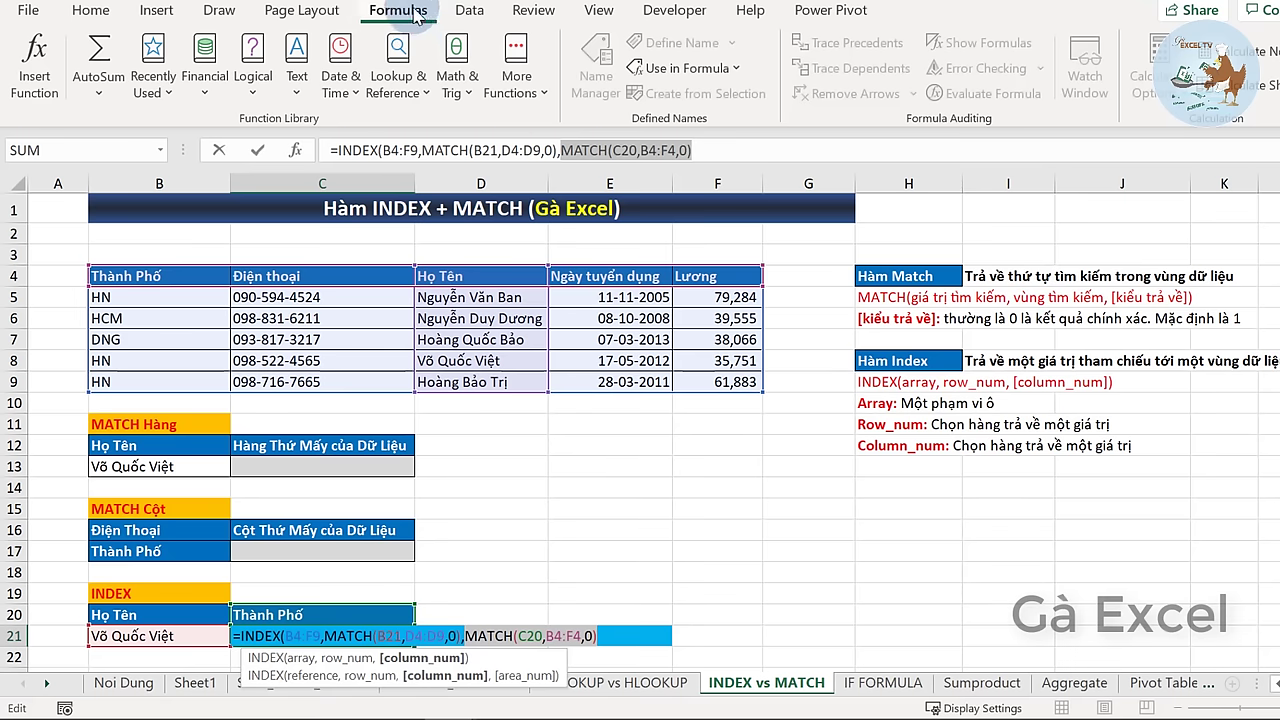
{"action": "key", "text": "F9"}
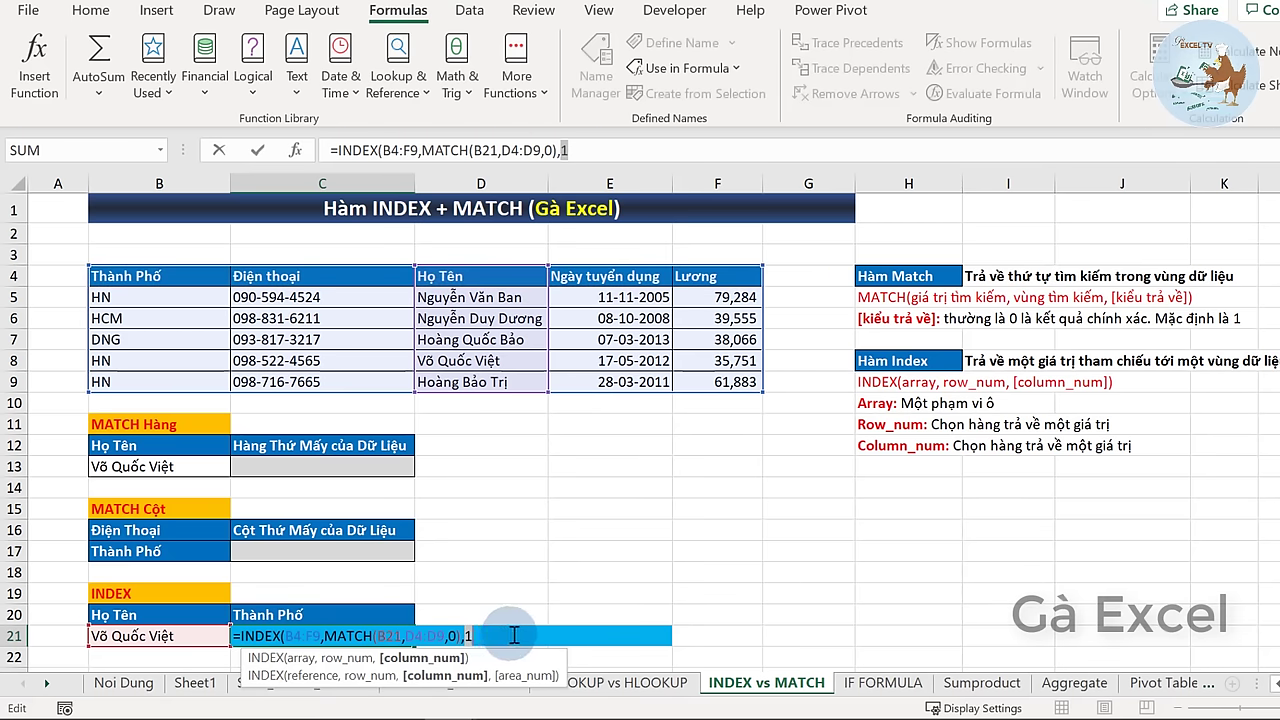
{"action": "key", "text": "ctrl+z"}
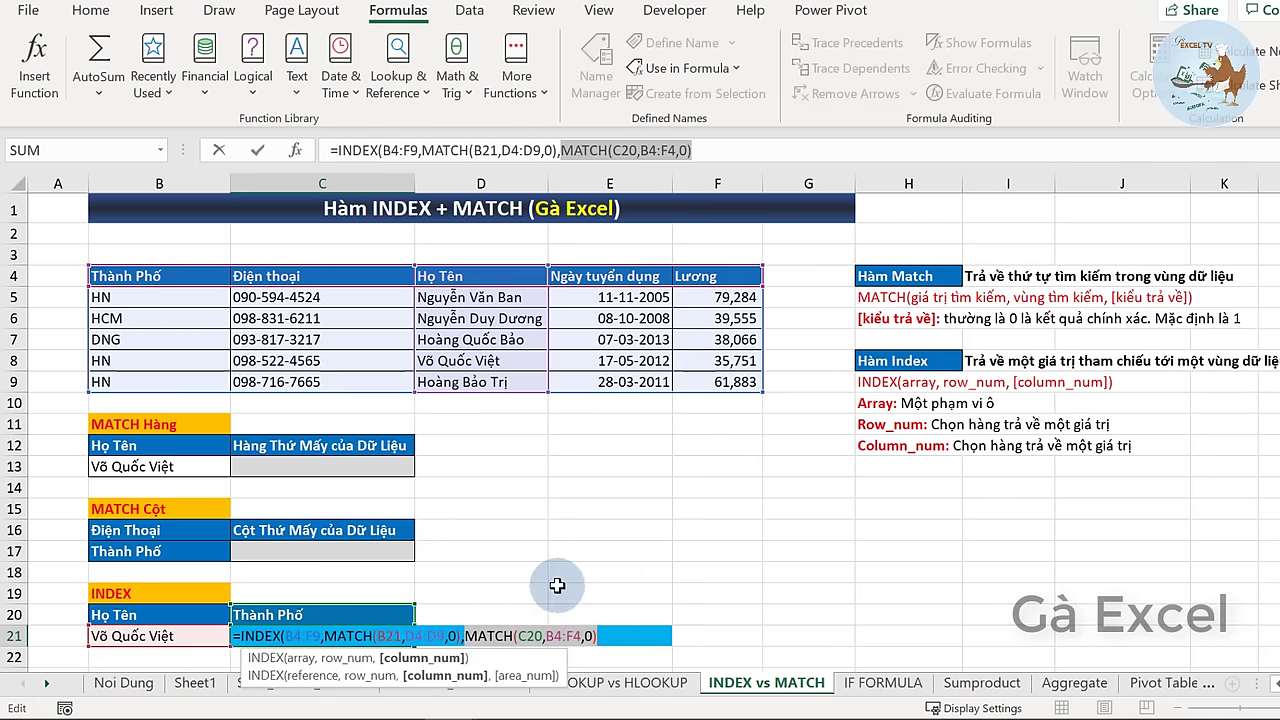
{"action": "left_click", "coordinate": [600, 636]}
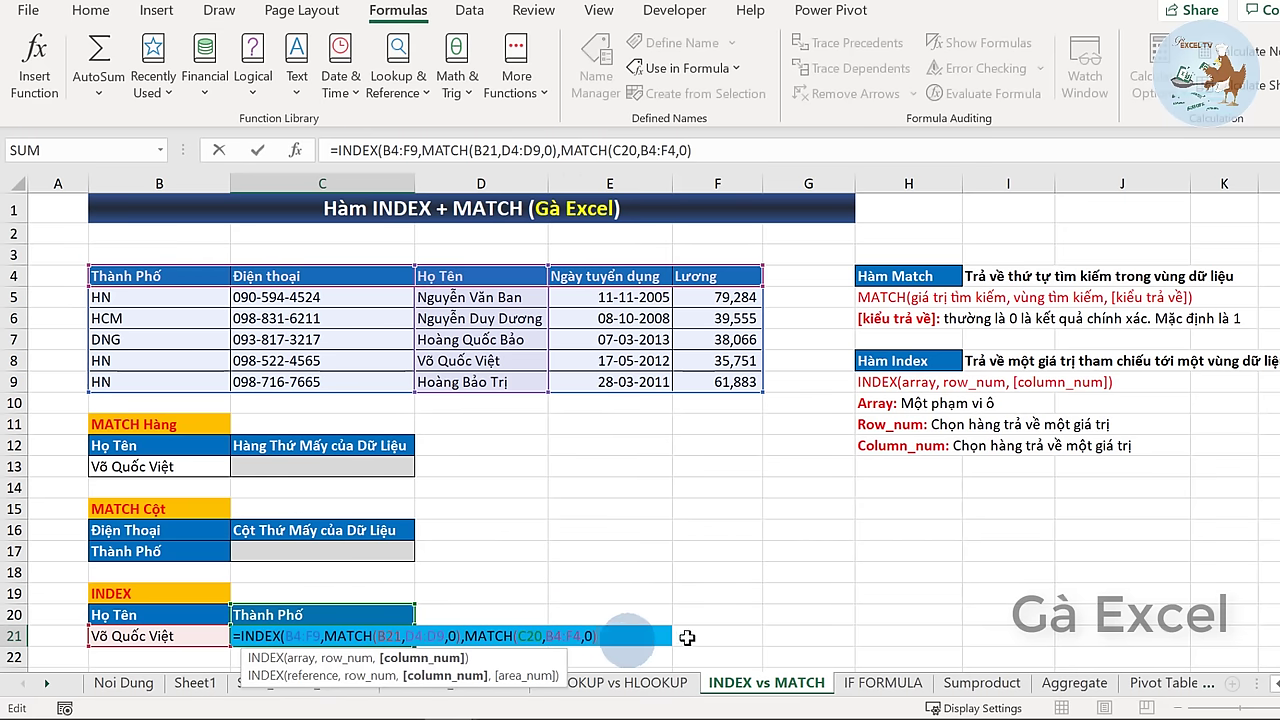
{"action": "type", "text": ")"}
- Commit C21's formula and paste the Điện thoại header from C4 into C20
{"action": "key", "text": "ctrl+Return"}
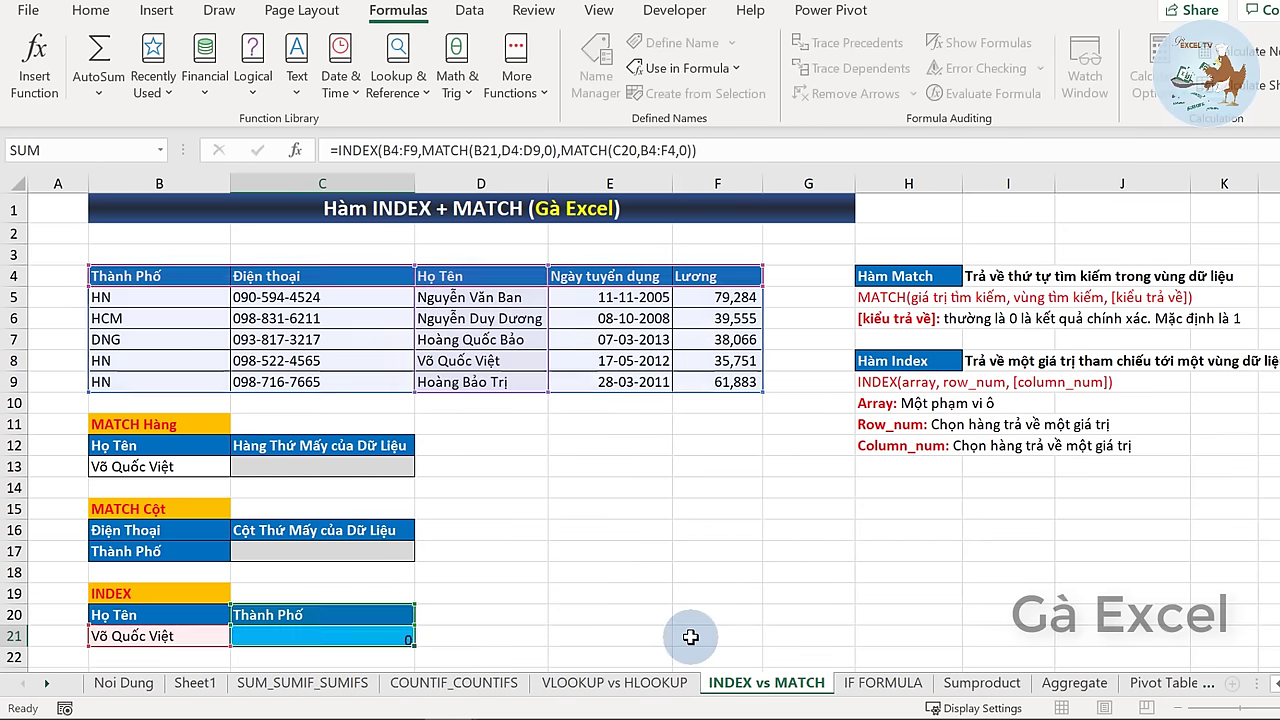
{"action": "left_click", "coordinate": [194, 640]}
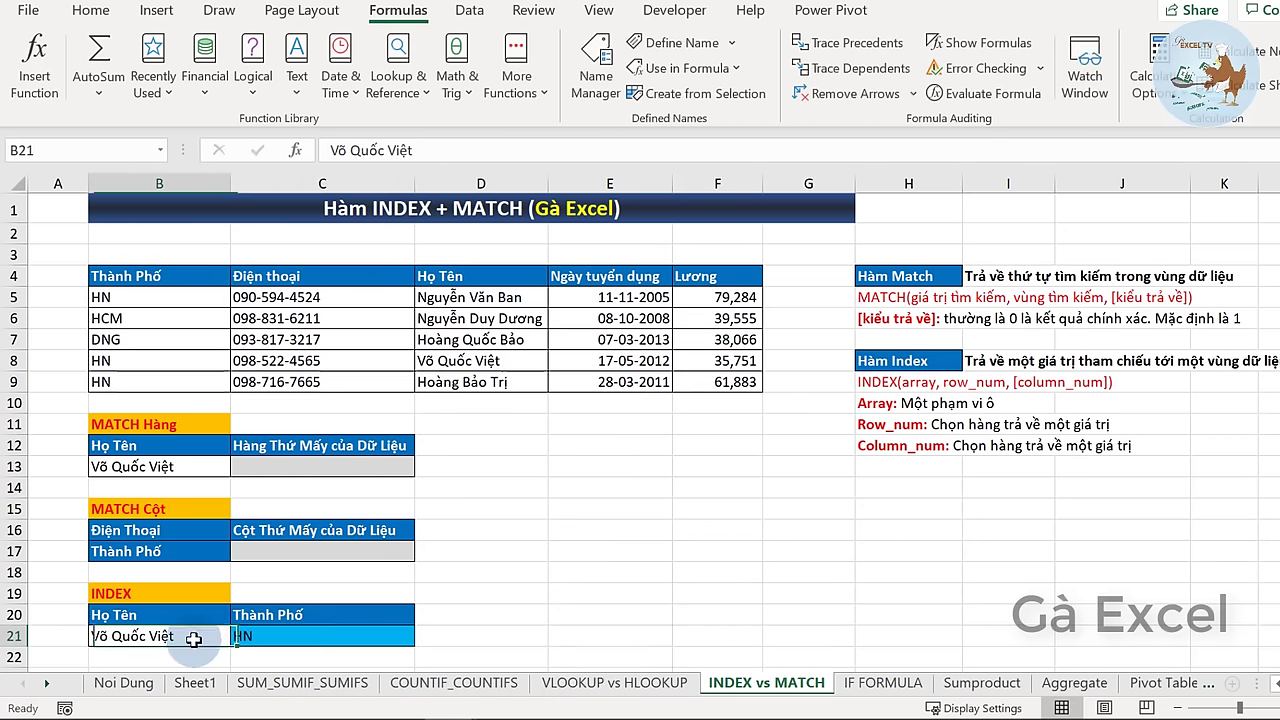
{"action": "left_click_drag", "start_coordinate": [488, 360], "coordinate": [176, 364]}
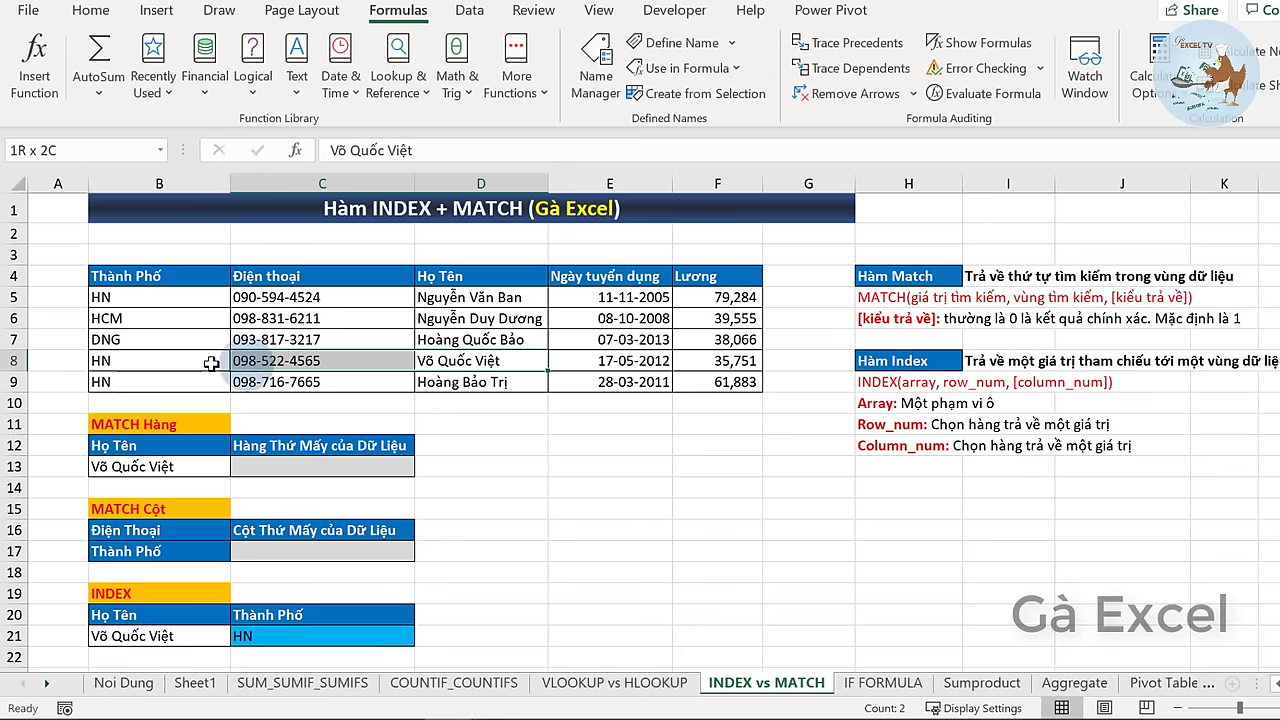
{"action": "left_click", "coordinate": [296, 274]}
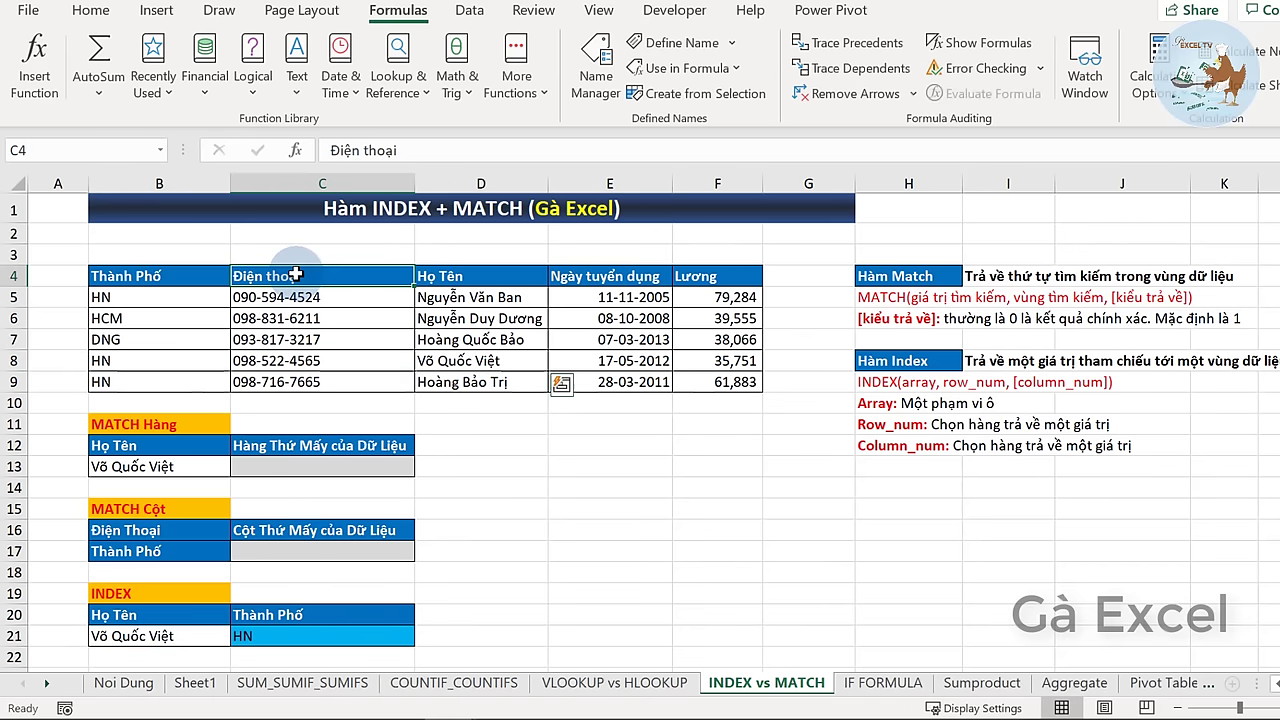
{"action": "key", "text": "ctrl+c"}
{"action": "left_click", "coordinate": [352, 614]}
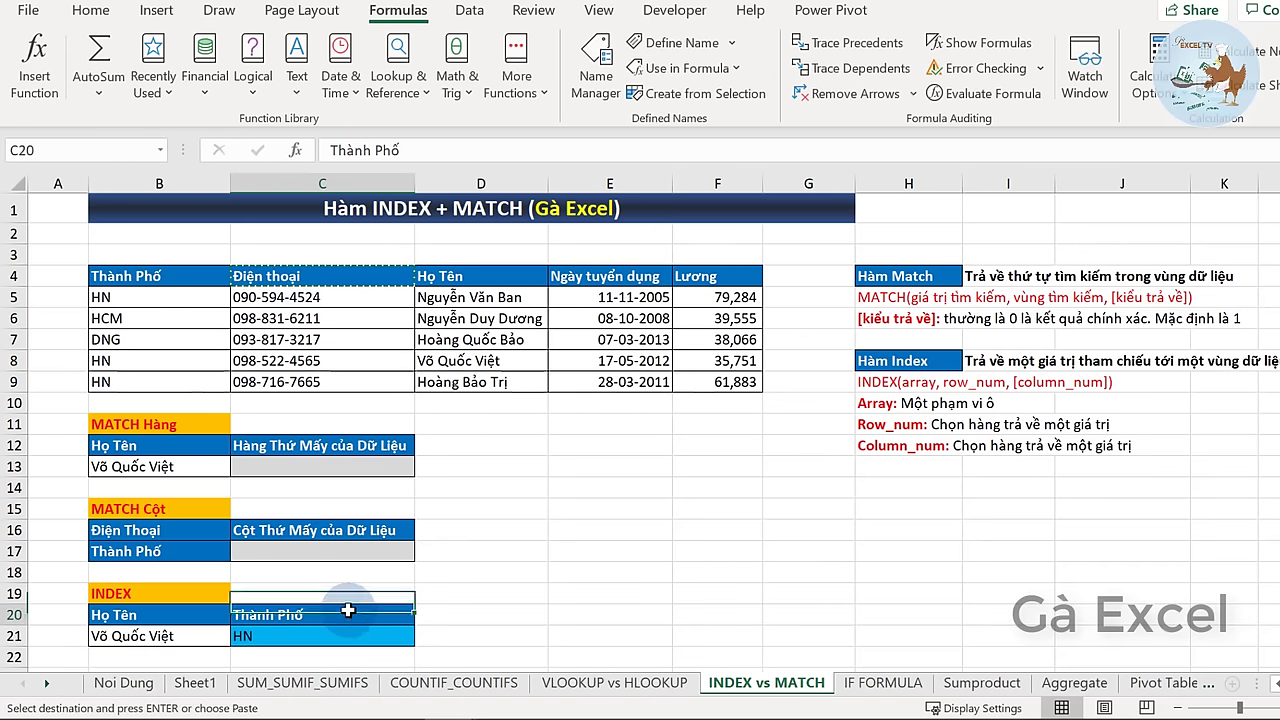
{"action": "key", "text": "ctrl+v"}
- Review C21's formula, whose column MATCH now finds Điện thoại to return the phone number
{"action": "left_click", "coordinate": [340, 636]}
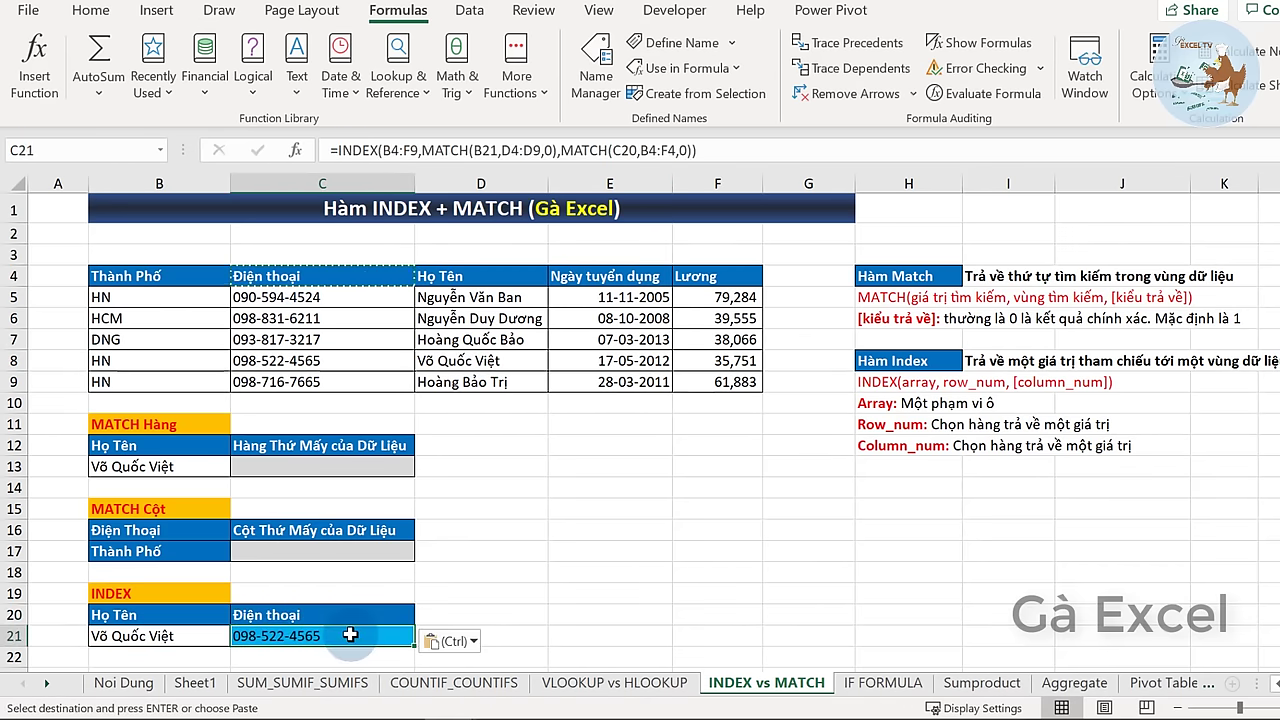
{"action": "key", "text": "F2"}
{"action": "key", "text": "ctrl+Return"}
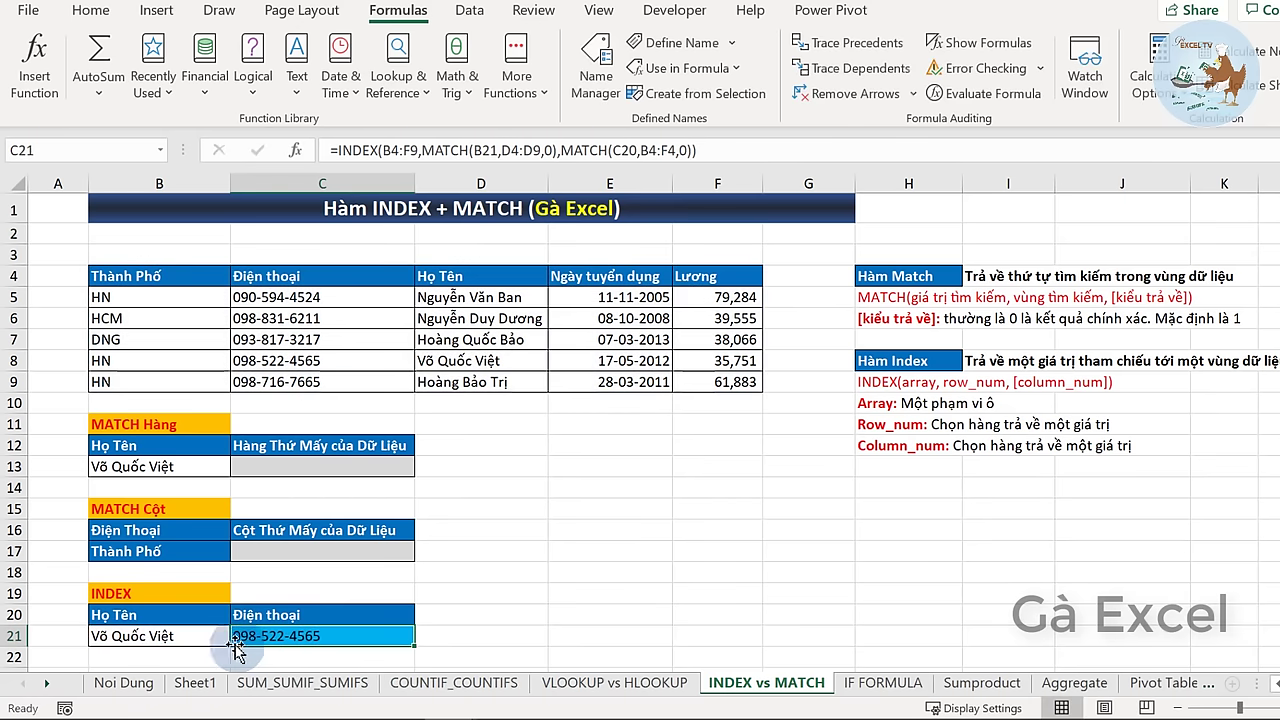
{"action": "key", "text": "F2"}
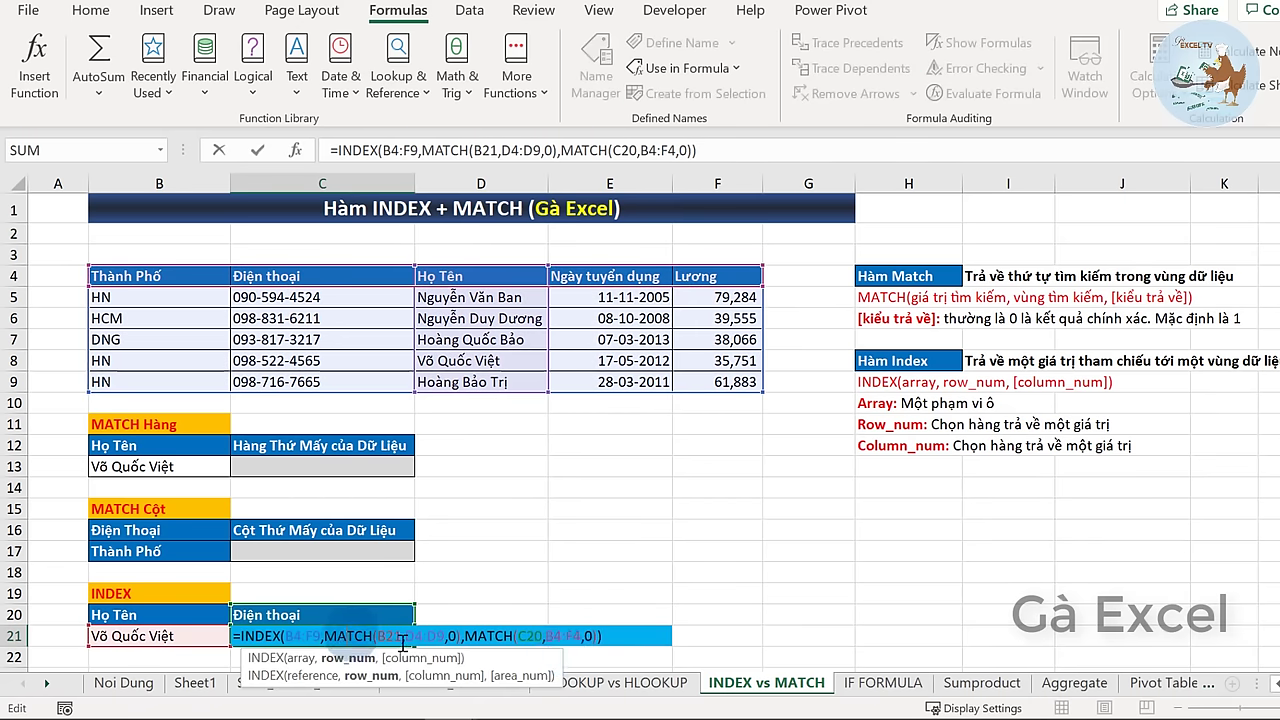
{"action": "left_click_drag", "start_coordinate": [465, 636], "coordinate": [601, 636]}
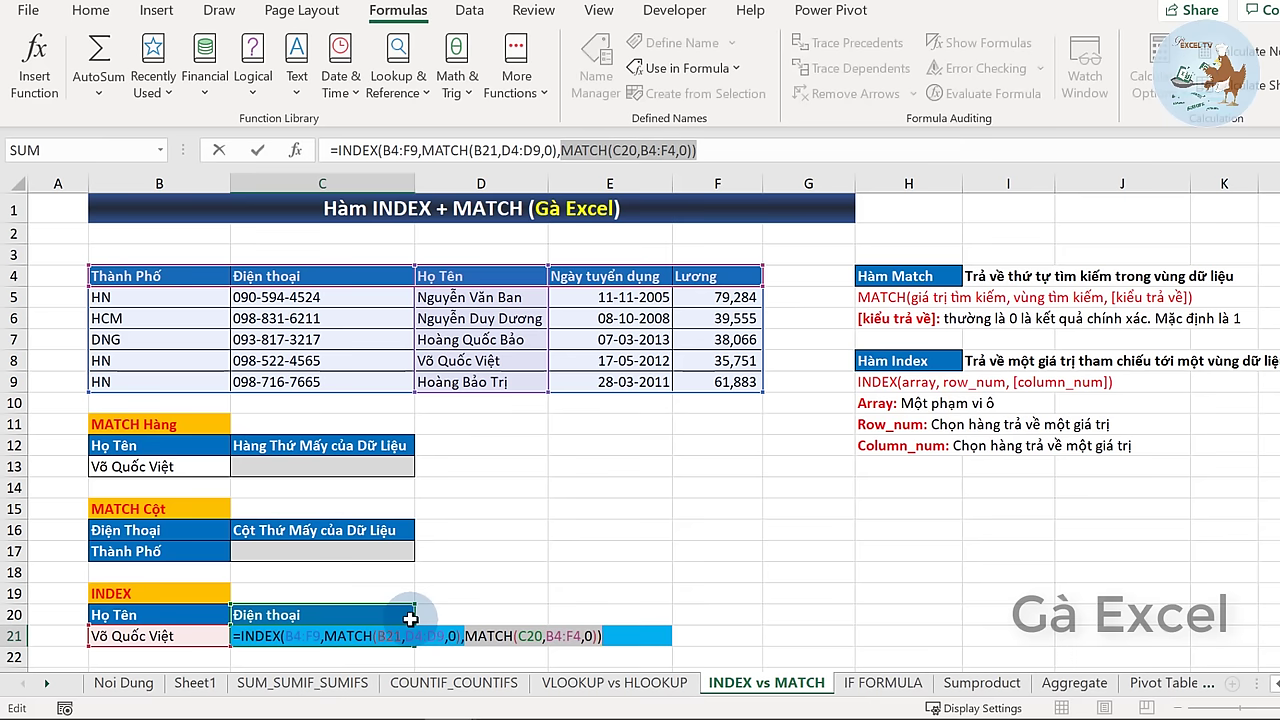
{"action": "key", "text": "ctrl+Return"}
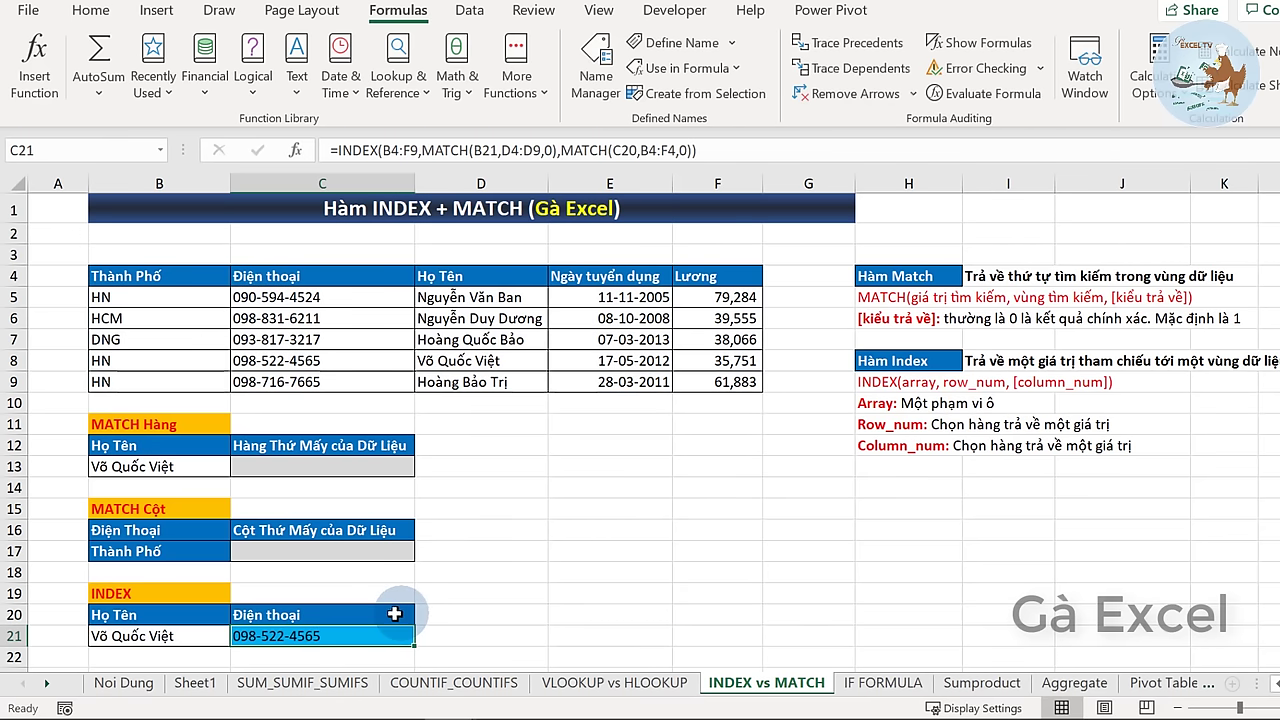
{"action": "left_click", "coordinate": [472, 281]}
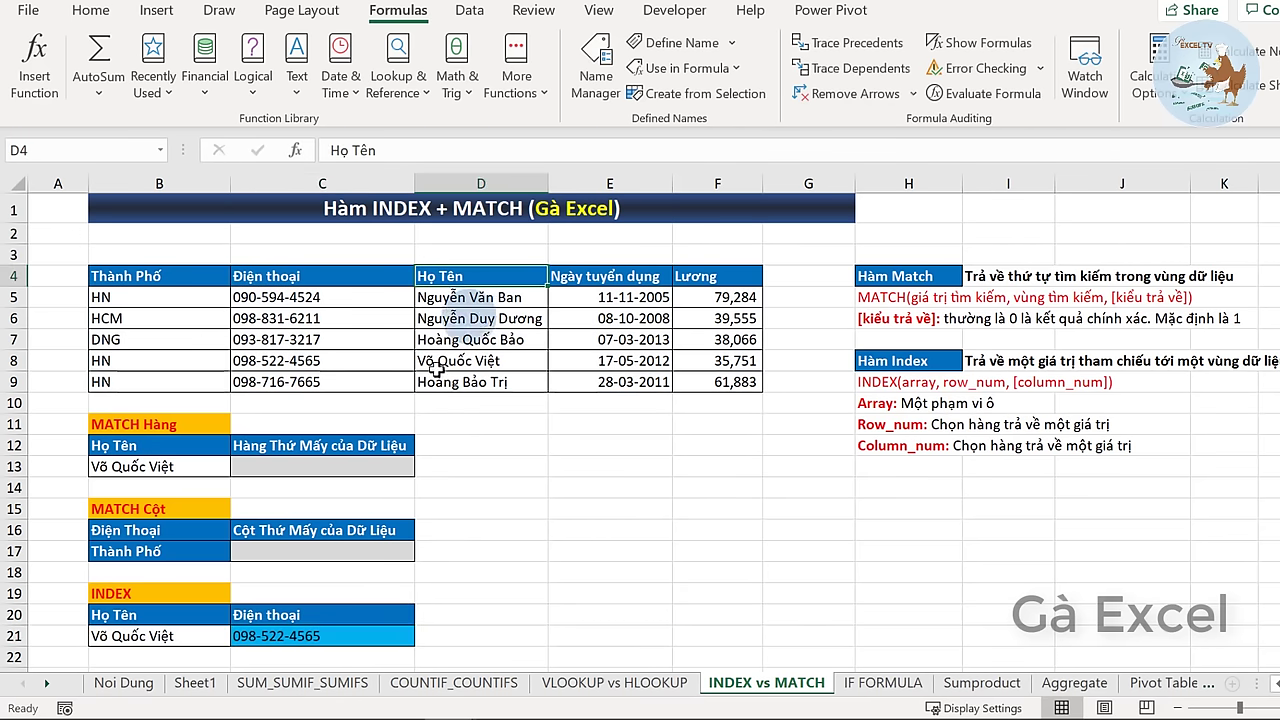
- Try Họ Tên, then Ngày tuyển dụng (from E4), as the C20 lookup header
{"action": "key", "text": "ctrl+c"}
{"action": "left_click", "coordinate": [302, 617]}
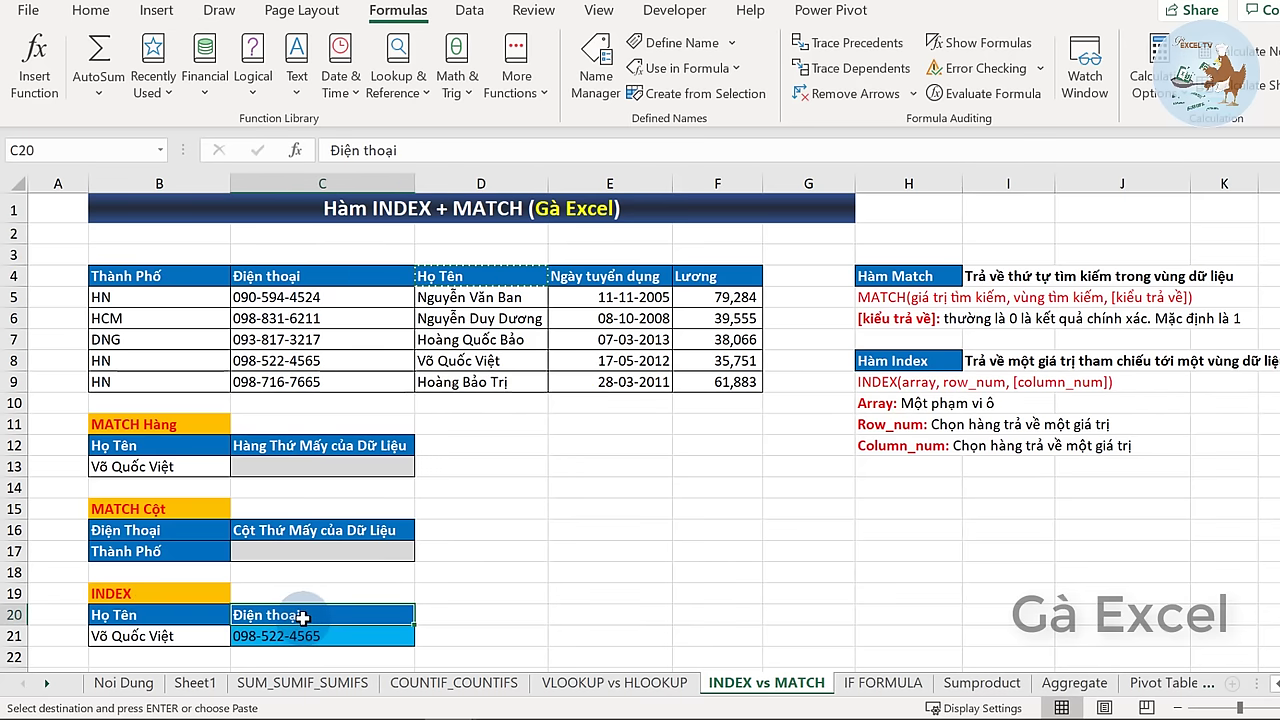
{"action": "key", "text": "ctrl+v"}
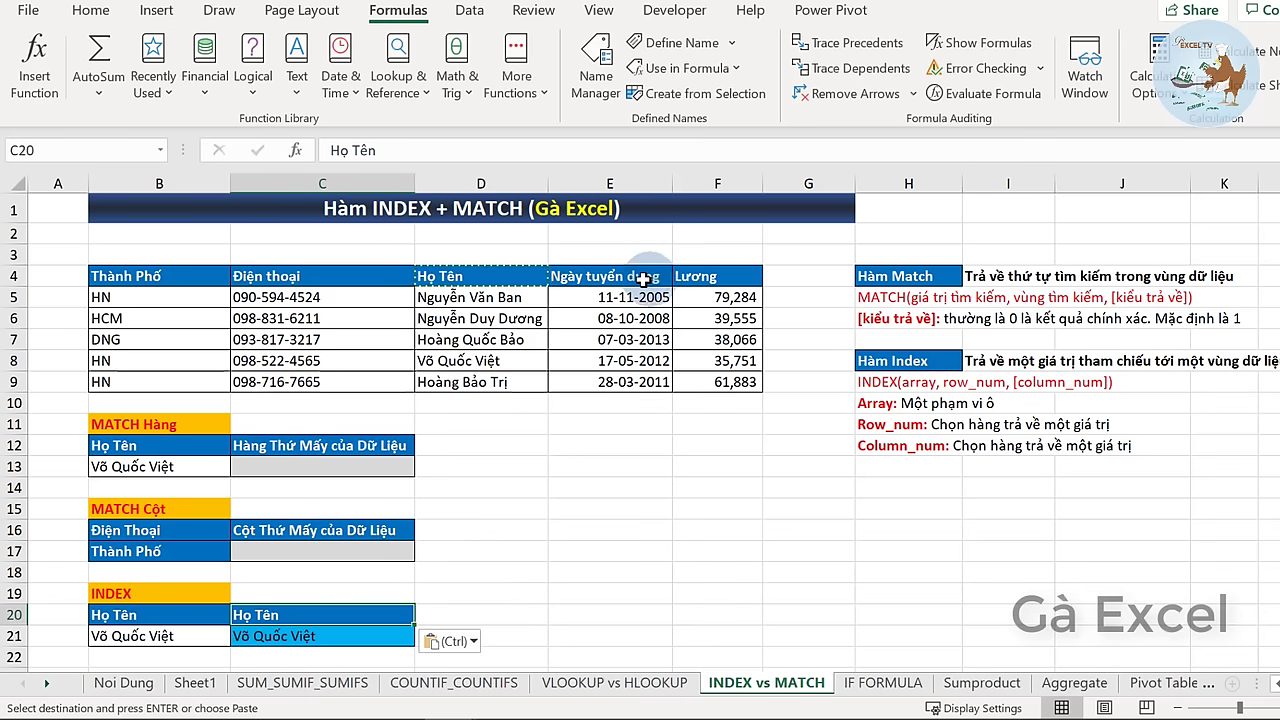
{"action": "left_click", "coordinate": [645, 281]}
{"action": "key", "text": "ctrl+c"}
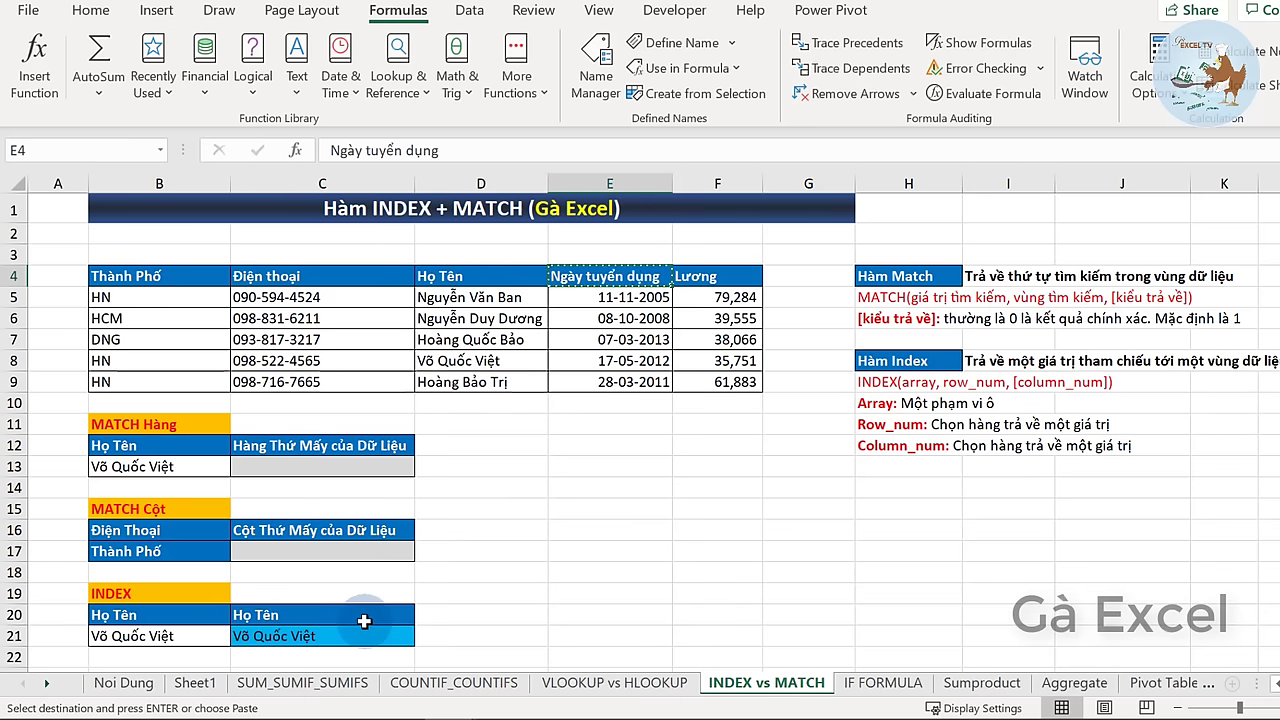
{"action": "left_click", "coordinate": [364, 621]}
{"action": "key", "text": "ctrl+v"}
- Apply E6's date formatting to the C21 result with Format Painter, then undo it
{"action": "left_click", "coordinate": [347, 640]}
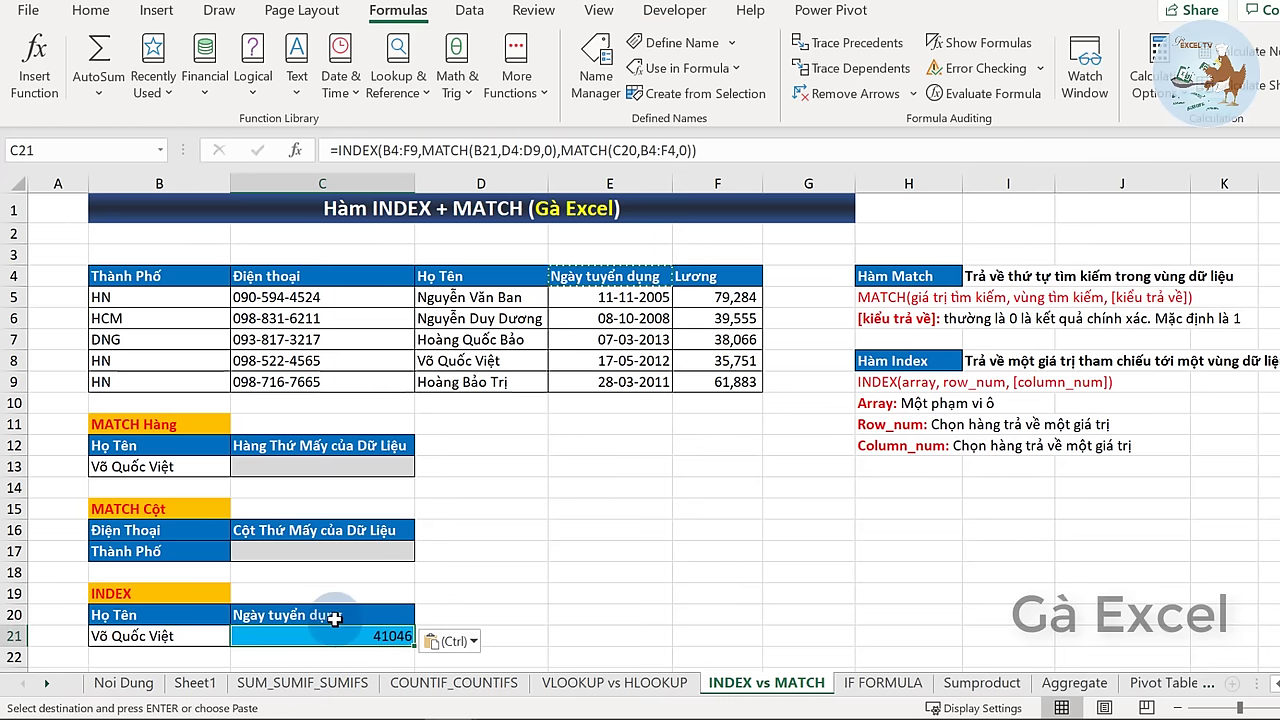
{"action": "left_click_drag", "start_coordinate": [335, 619], "coordinate": [361, 634]}
{"action": "left_click", "coordinate": [361, 634]}
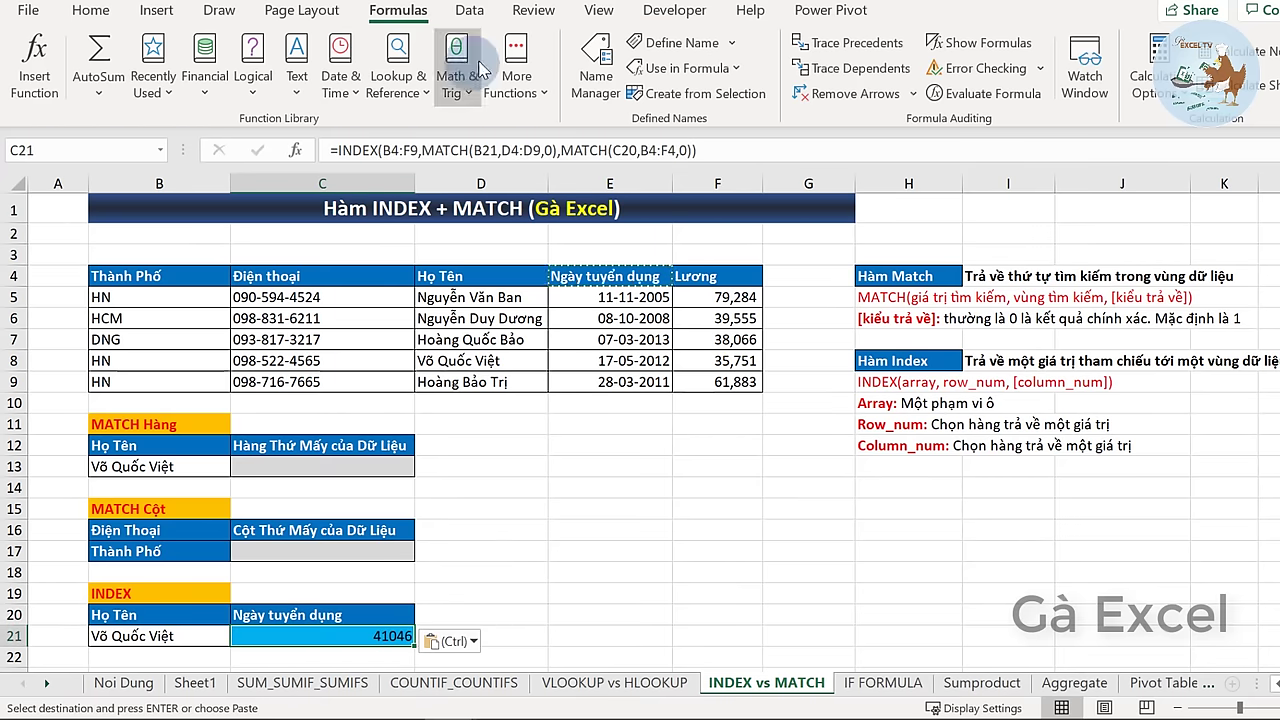
{"action": "left_click", "coordinate": [625, 318]}
{"action": "left_click", "coordinate": [90, 10]}
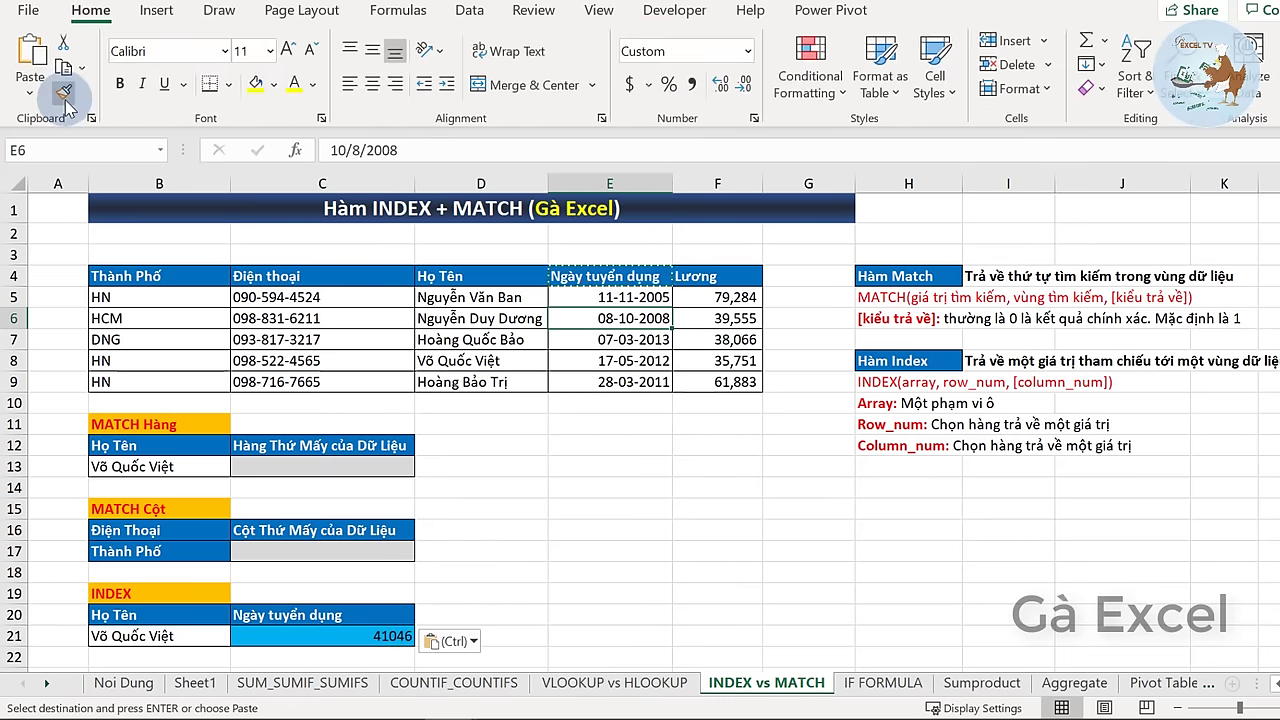
{"action": "left_click", "coordinate": [63, 91]}
{"action": "left_click", "coordinate": [350, 640]}
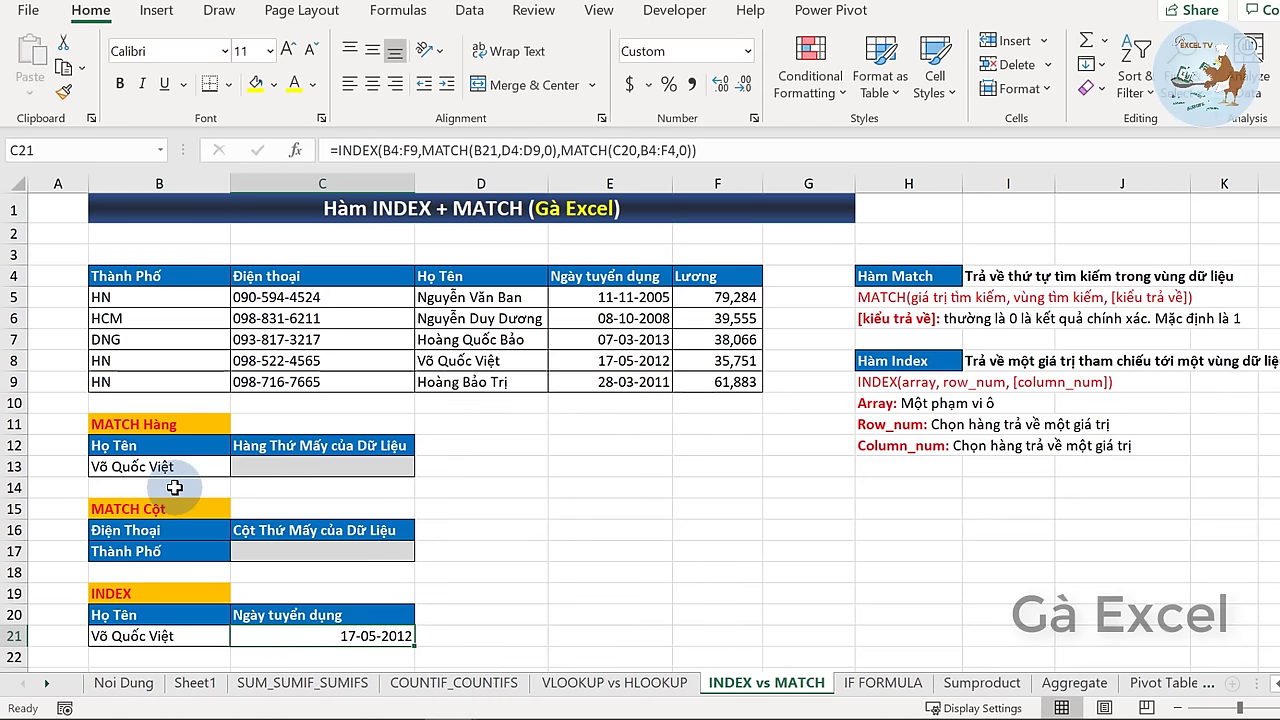
{"action": "key", "text": "ctrl+z"}
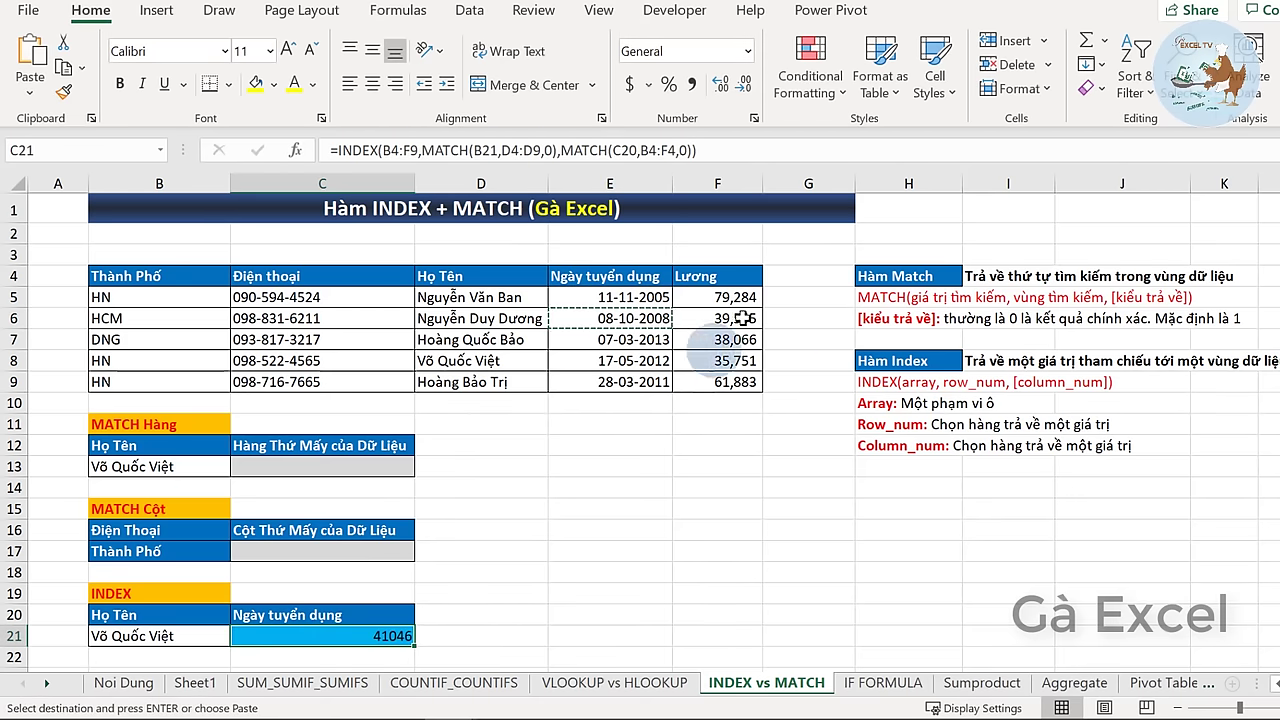
- Copy the Lương header from F4 into C20 so C21 returns the salary 35751
{"action": "left_click", "coordinate": [727, 278]}
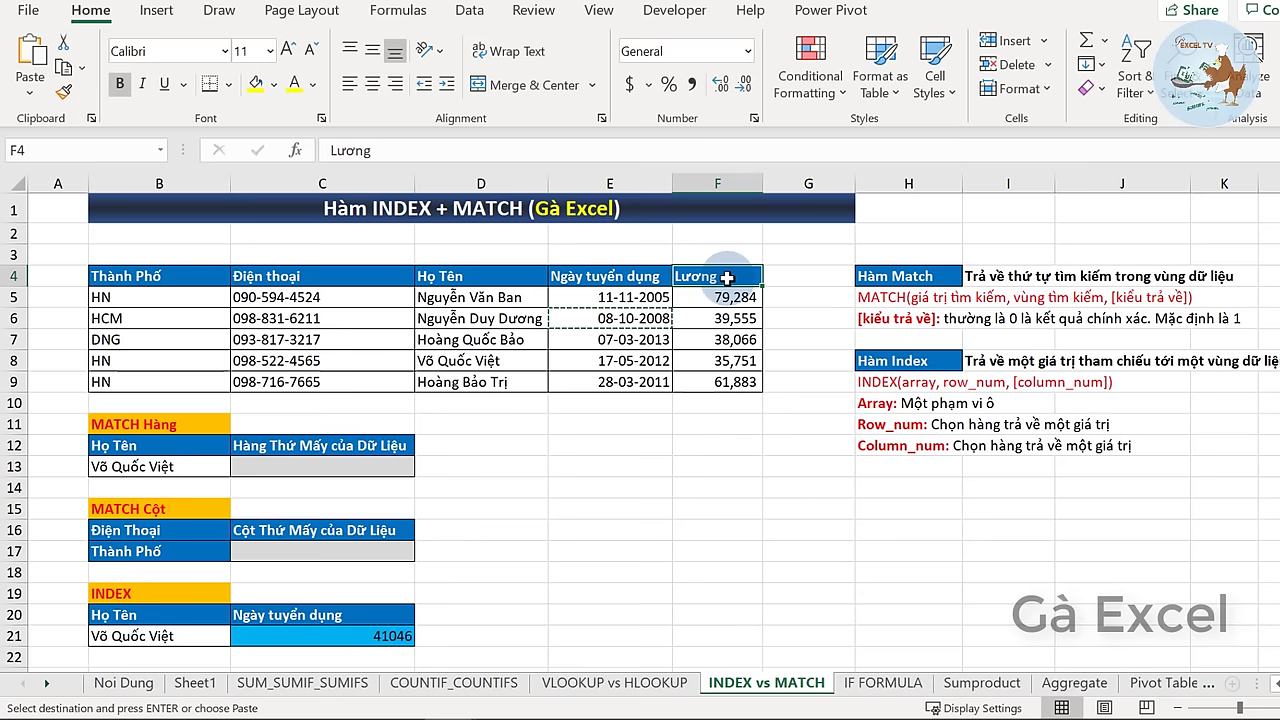
{"action": "key", "text": "ctrl+c"}
{"action": "left_click", "coordinate": [363, 610]}
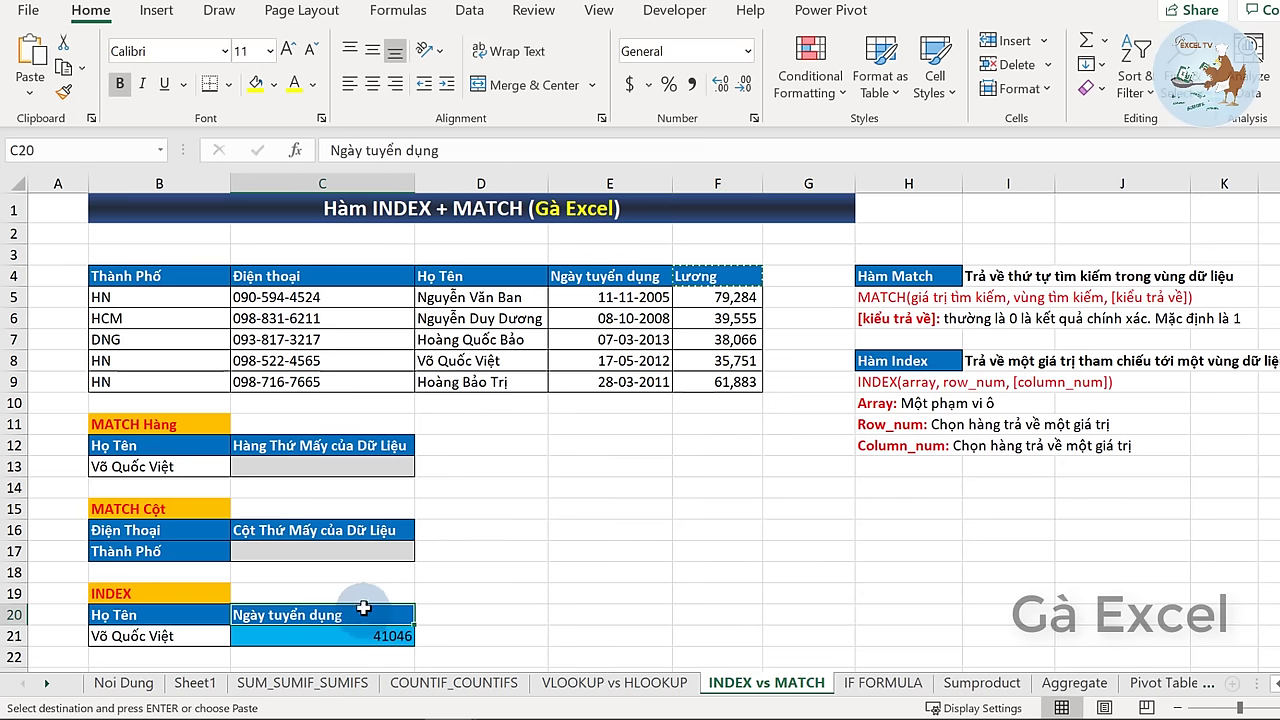
{"action": "key", "text": "ctrl+v"}
{"action": "left_click", "coordinate": [320, 630]}
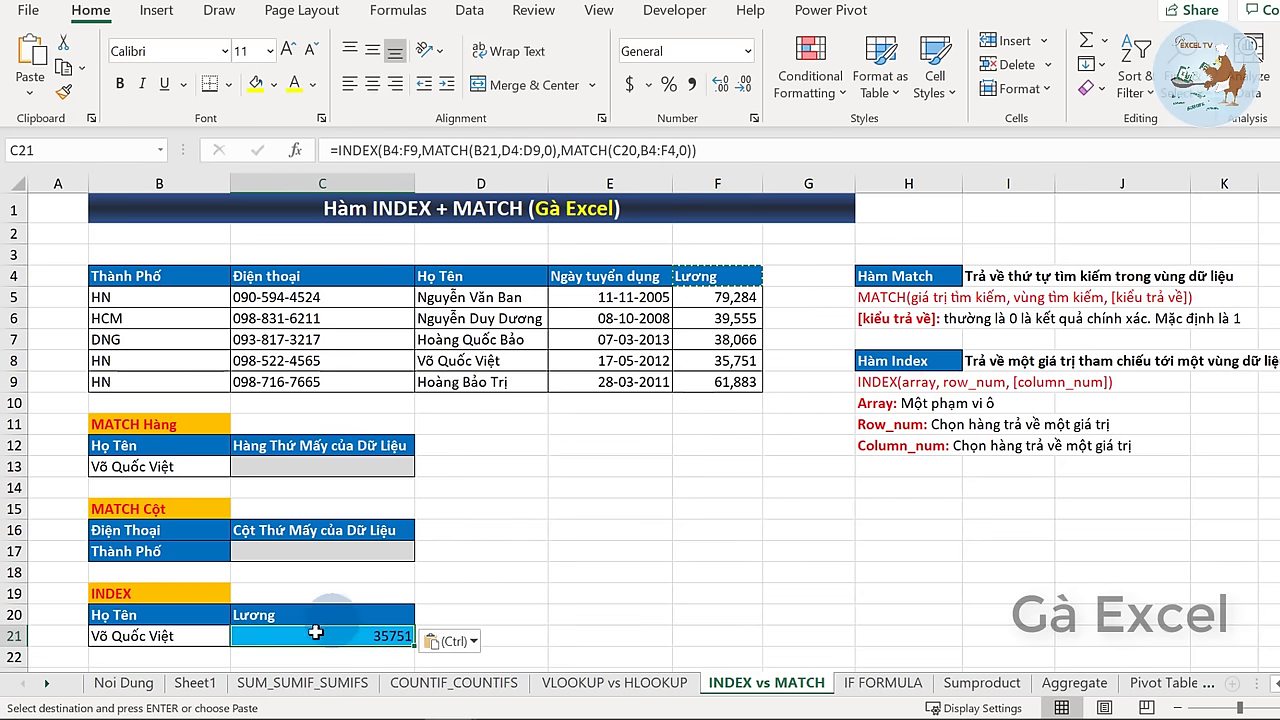
{"action": "left_click", "coordinate": [275, 618]}
{"action": "double_click", "coordinate": [357, 636]}
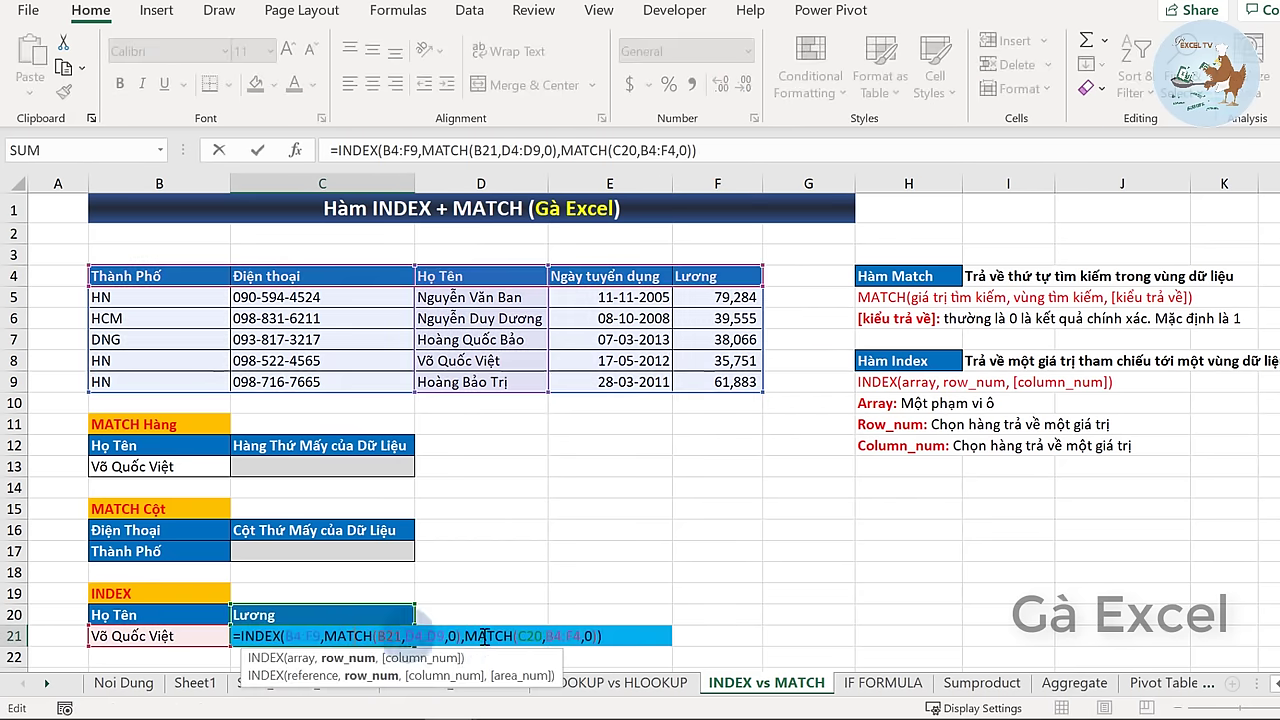
{"action": "left_click_drag", "start_coordinate": [484, 636], "coordinate": [598, 640]}
{"action": "key", "text": "Escape"}
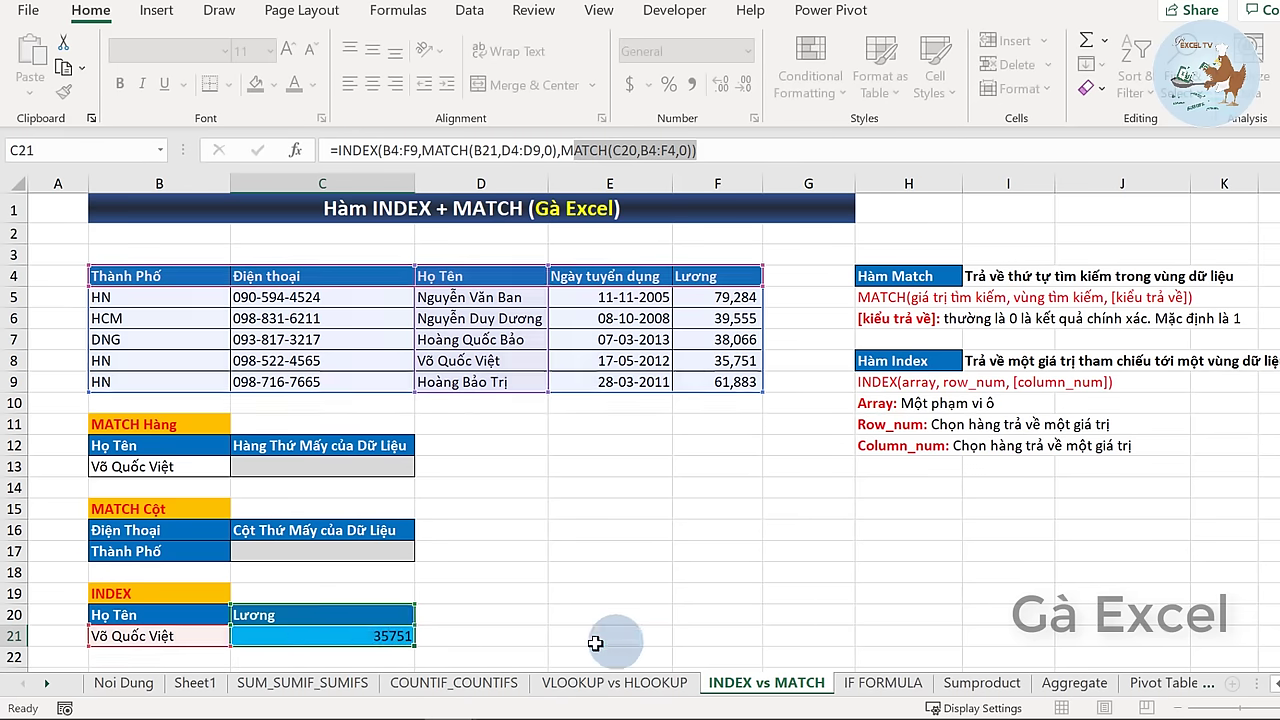
{"action": "left_click", "coordinate": [278, 618]}
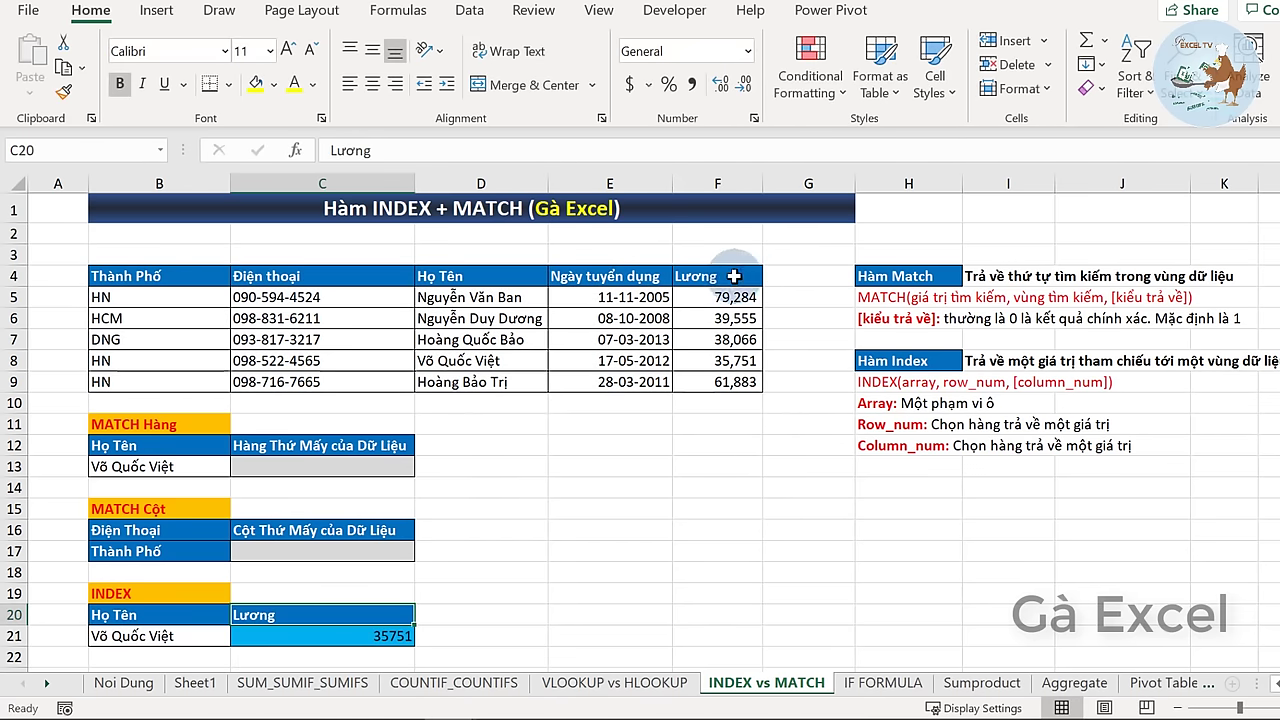
{"action": "left_click_drag", "start_coordinate": [734, 276], "coordinate": [726, 384]}
{"action": "left_click", "coordinate": [503, 276]}
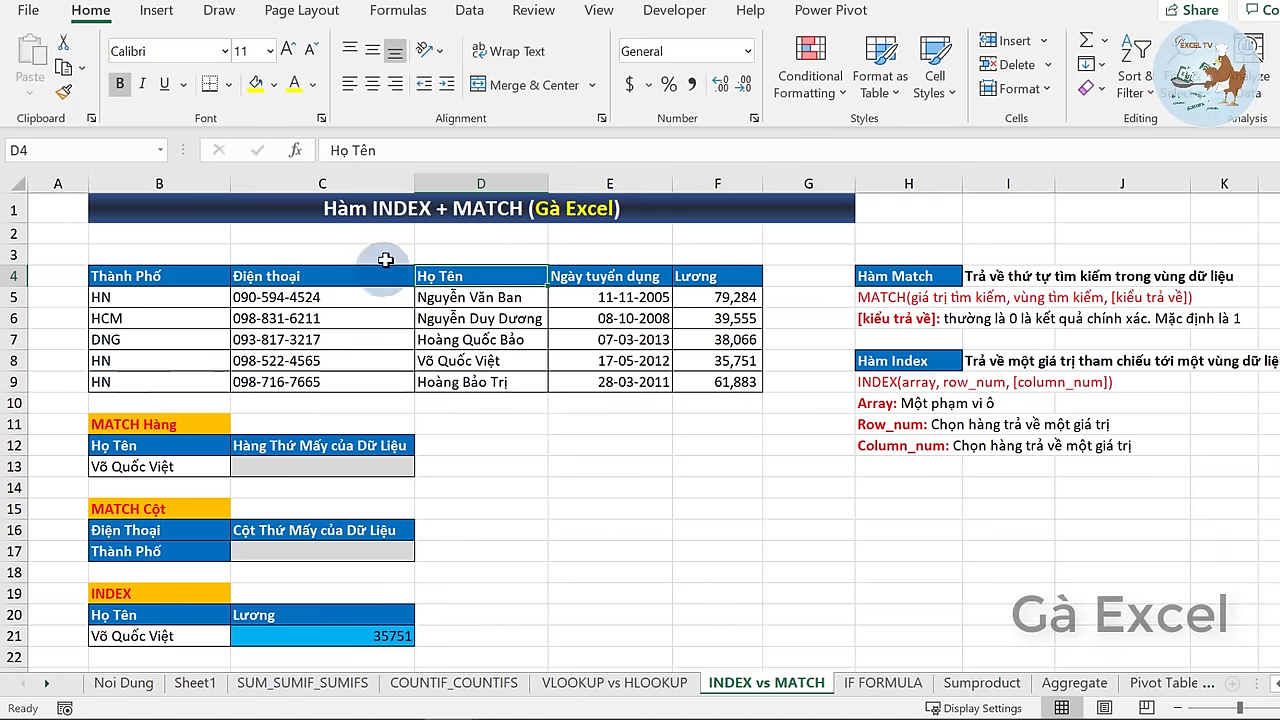
{"action": "left_click", "coordinate": [489, 296]}
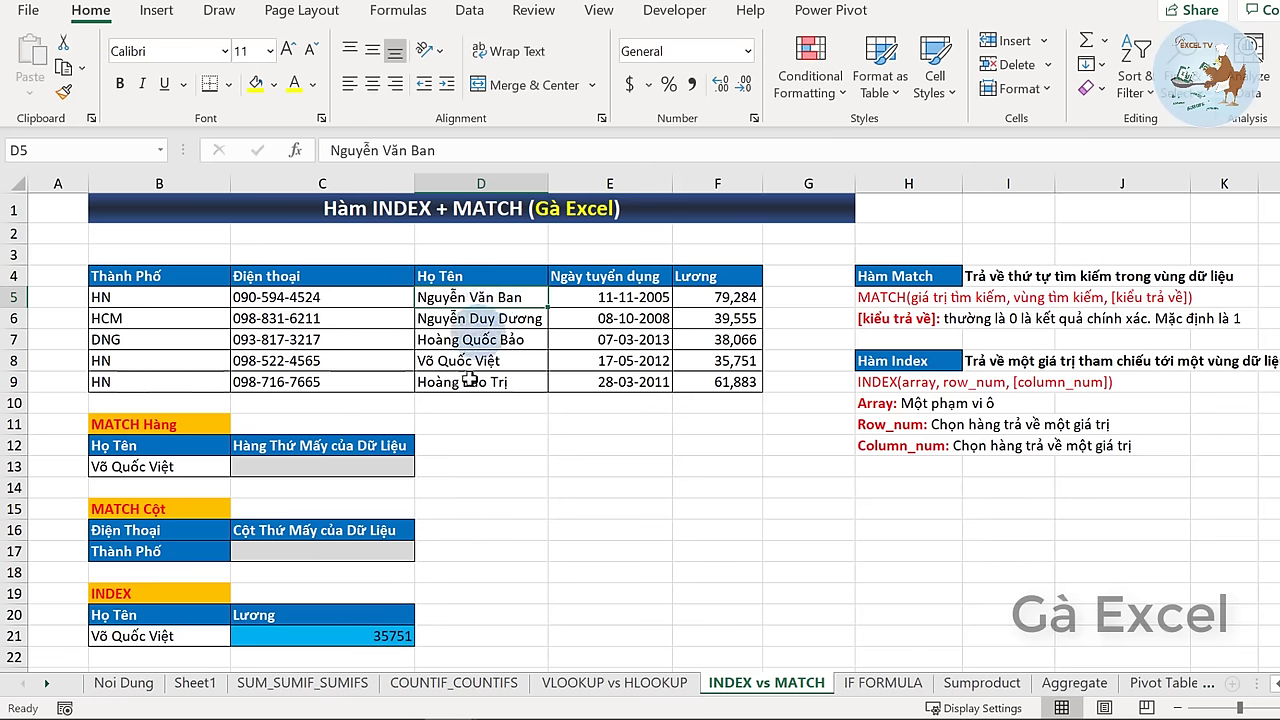
{"action": "left_click", "coordinate": [180, 634]}
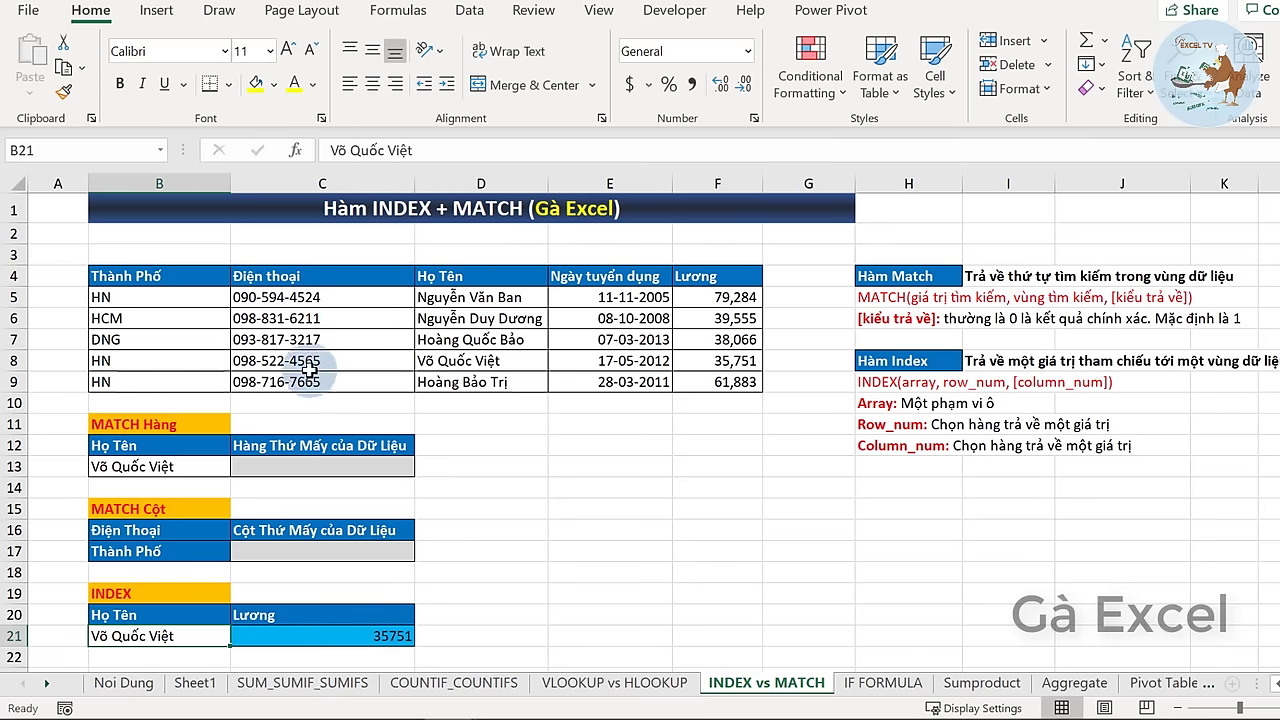
- Paste the last employee's name from D9 into B21 and review the C21 MATCH formula
{"action": "left_click", "coordinate": [480, 297]}
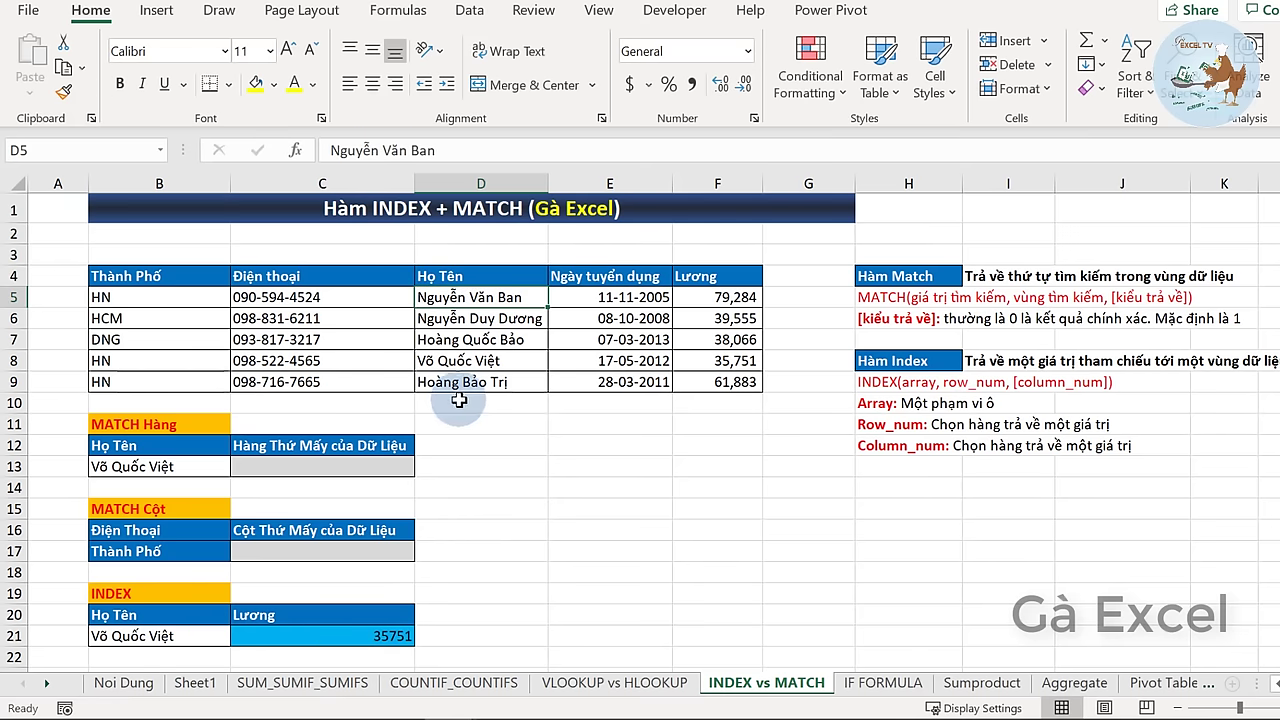
{"action": "left_click", "coordinate": [462, 382]}
{"action": "key", "text": "ctrl+c"}
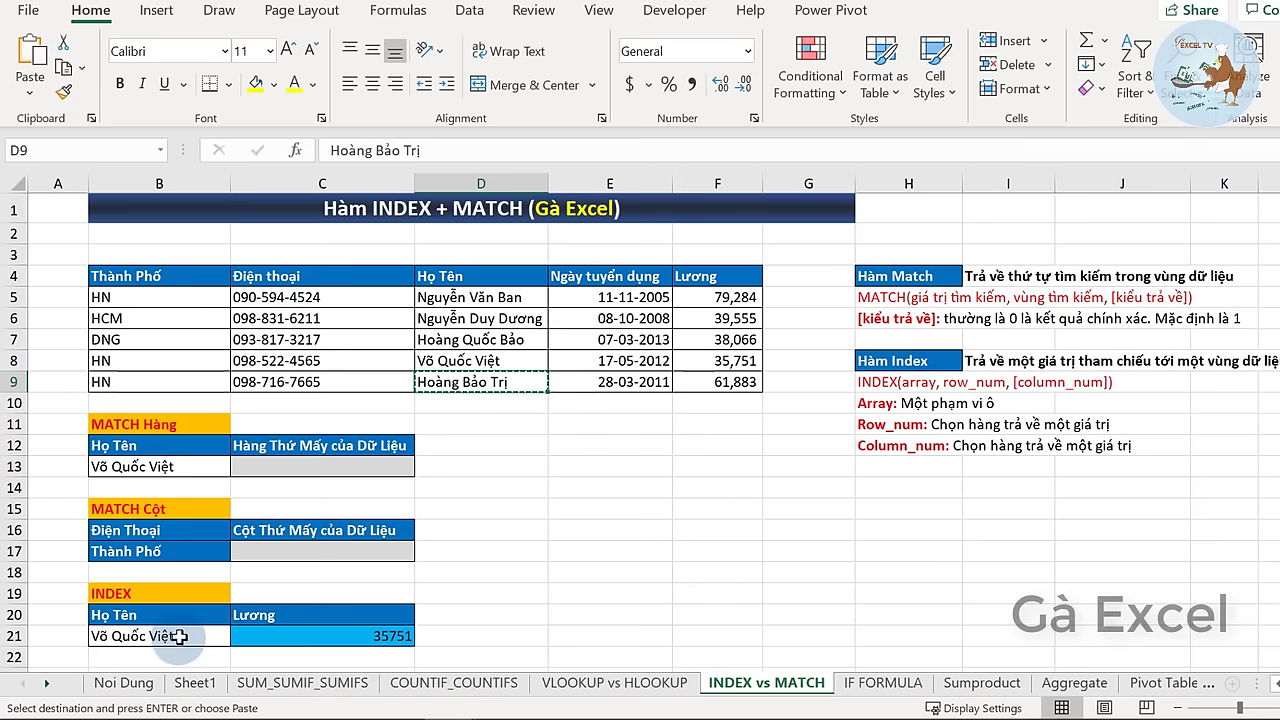
{"action": "left_click", "coordinate": [172, 635]}
{"action": "key", "text": "ctrl+v"}
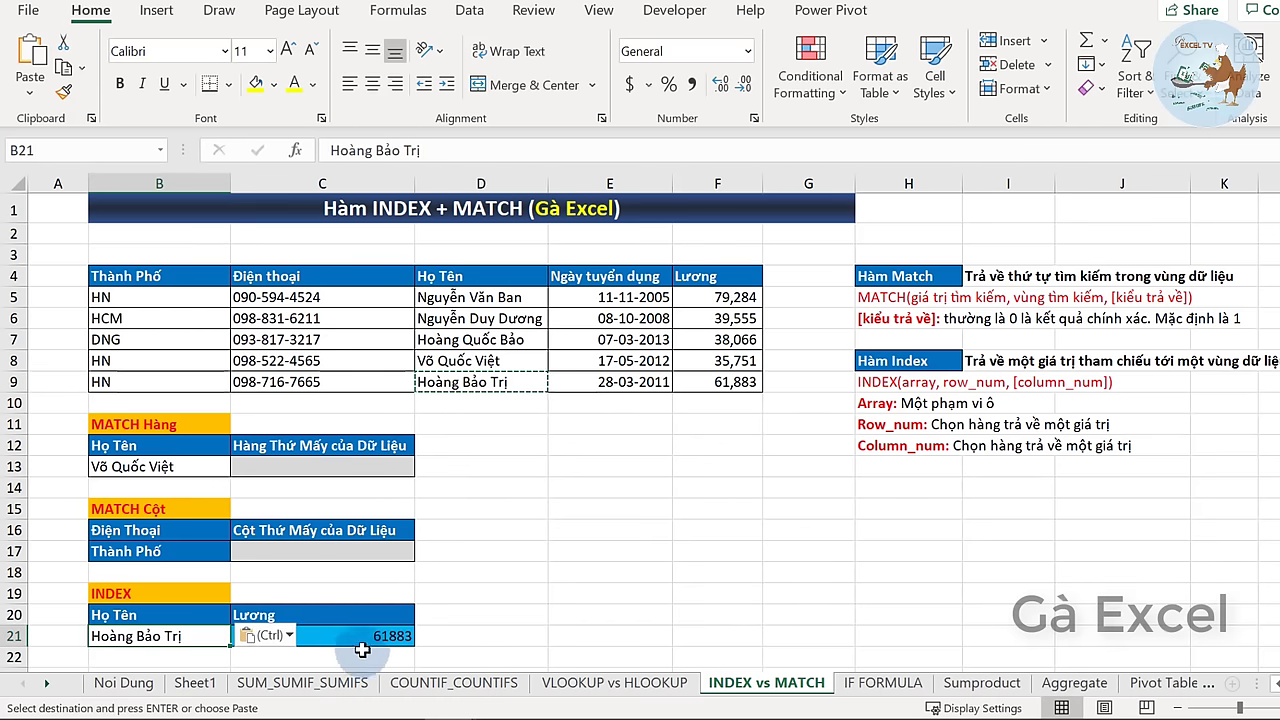
{"action": "left_click", "coordinate": [336, 638]}
{"action": "double_click", "coordinate": [410, 637]}
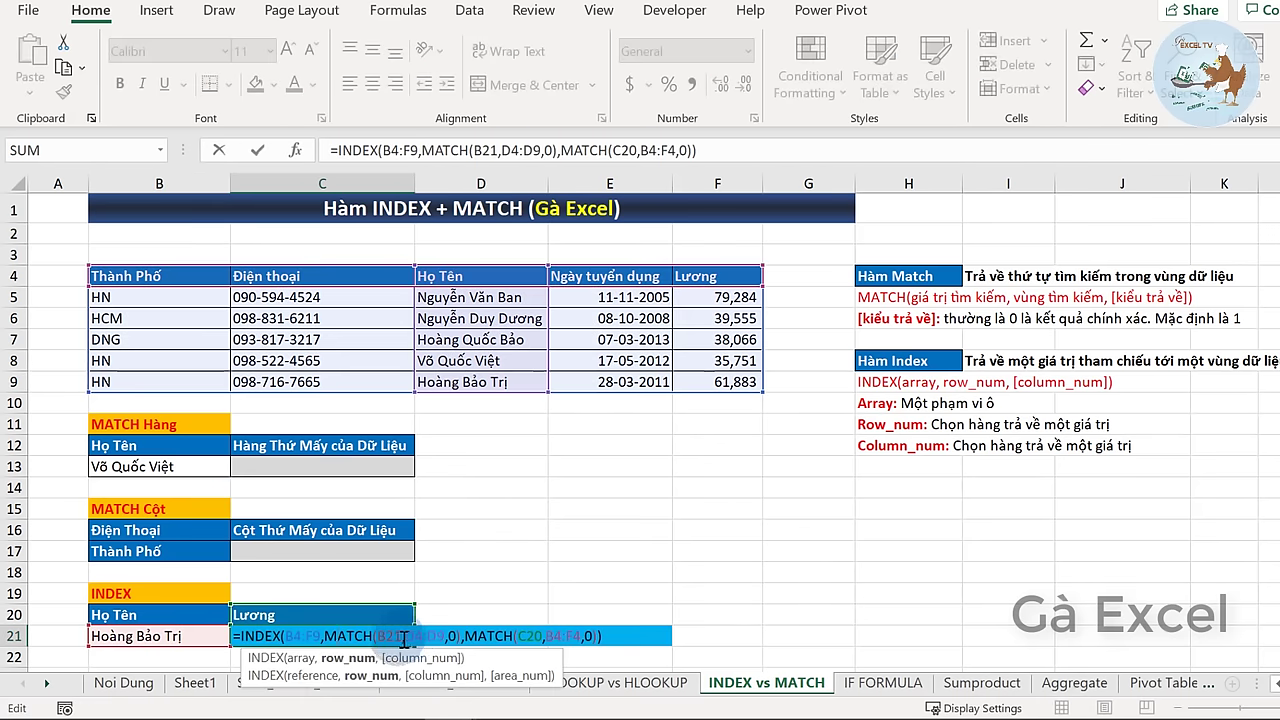
{"action": "left_click_drag", "start_coordinate": [323, 637], "coordinate": [463, 637]}
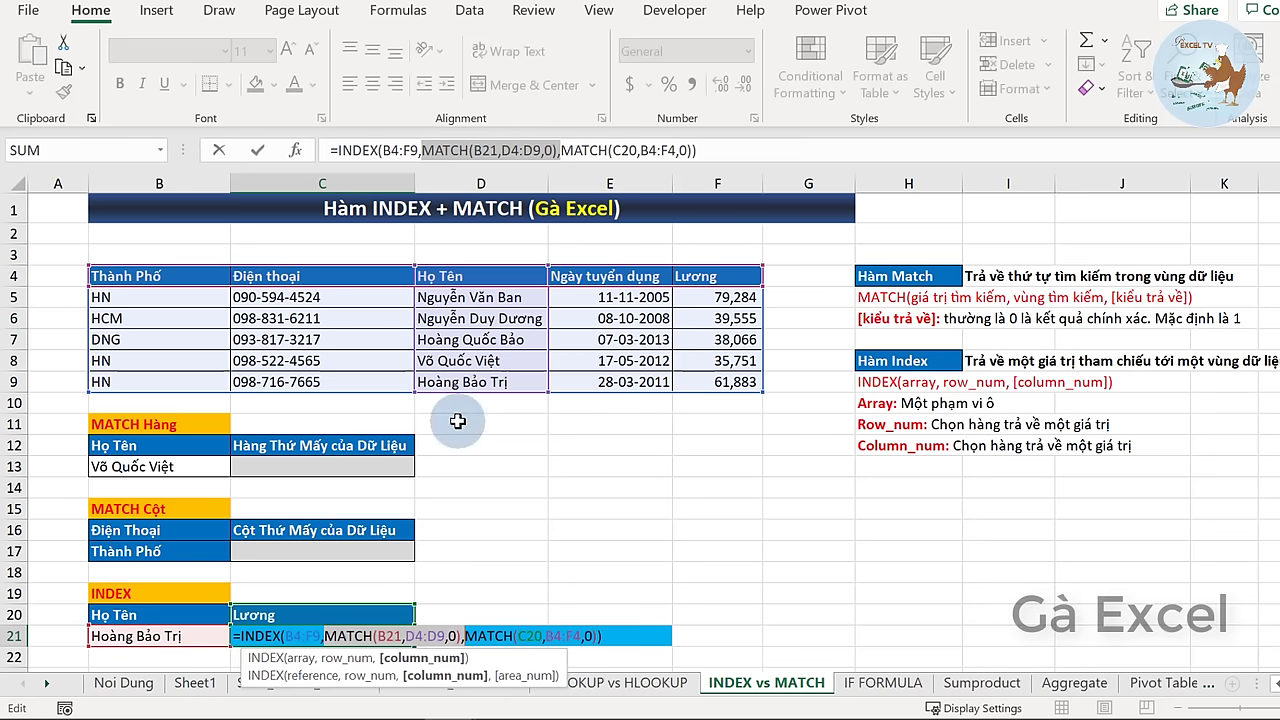
{"action": "key", "text": "ctrl+Return"}
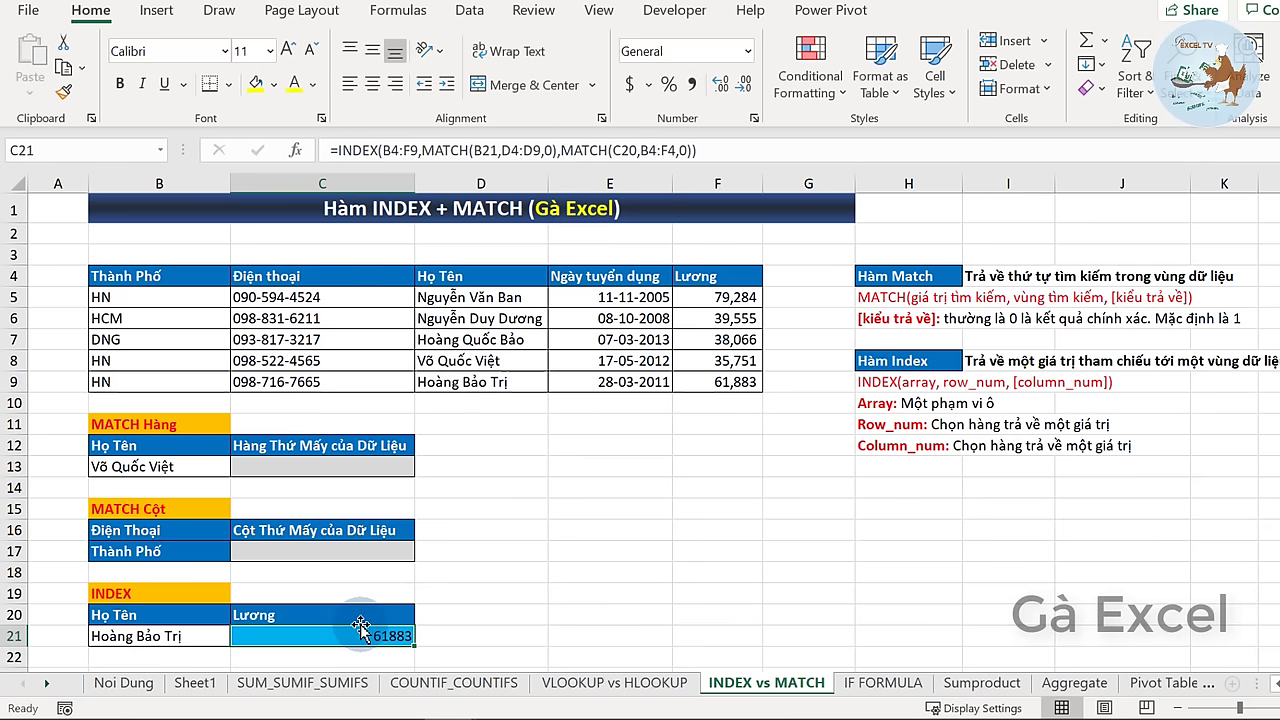
- Copy Điện thoại from C4 into C20 to return the phone number, then open the IF FORMULA sheet
{"action": "left_click", "coordinate": [256, 272]}
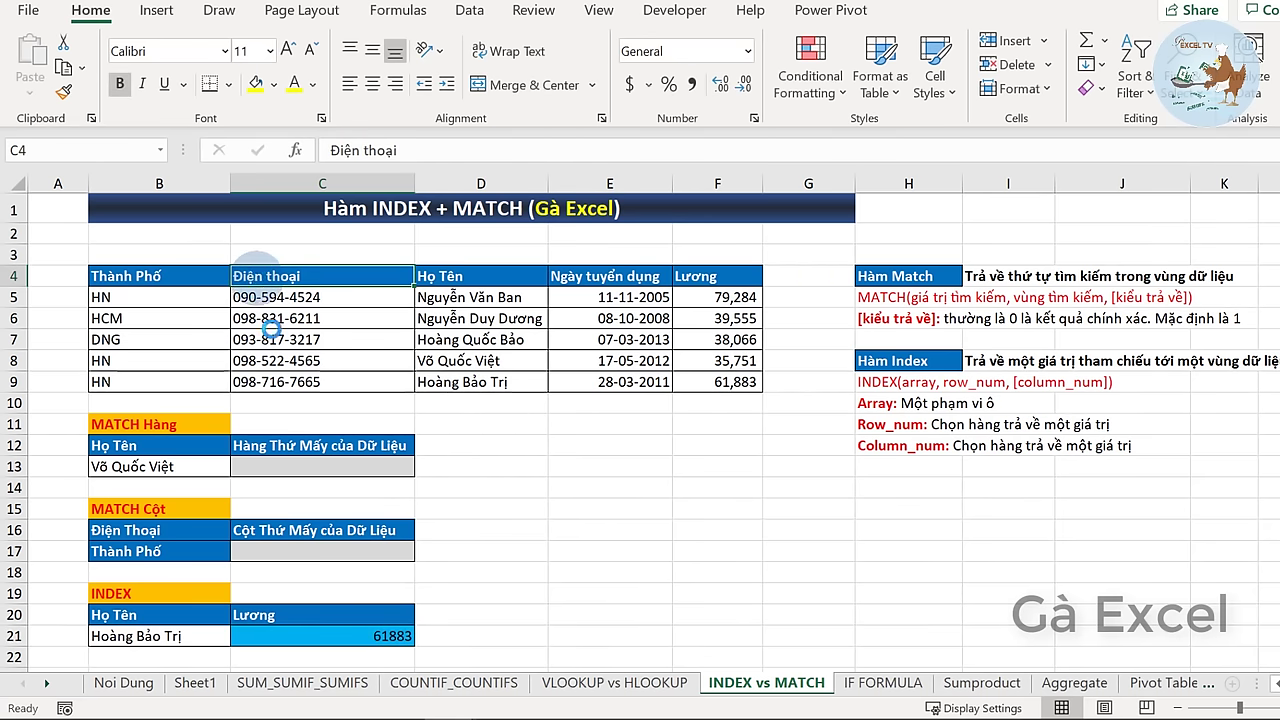
{"action": "key", "text": "ctrl+c"}
{"action": "left_click", "coordinate": [343, 614]}
{"action": "key", "text": "ctrl+v"}
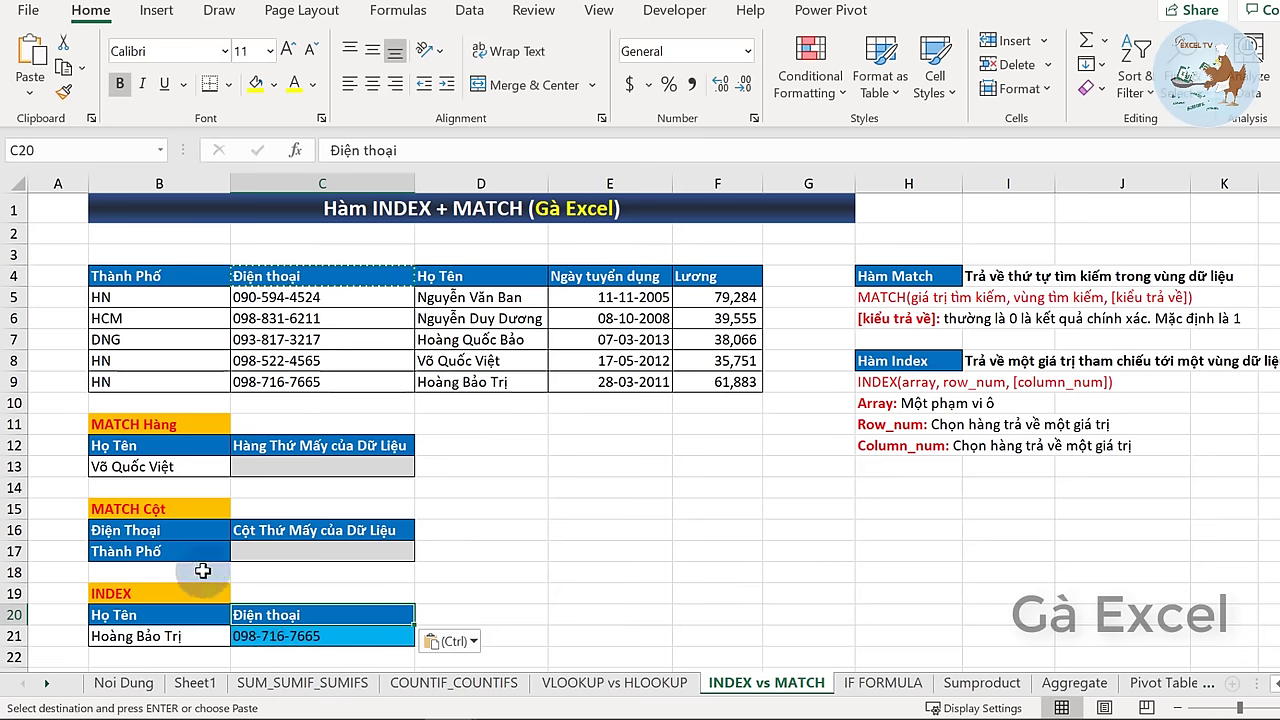
{"action": "left_click", "coordinate": [255, 638]}
{"action": "left_click", "coordinate": [172, 638]}
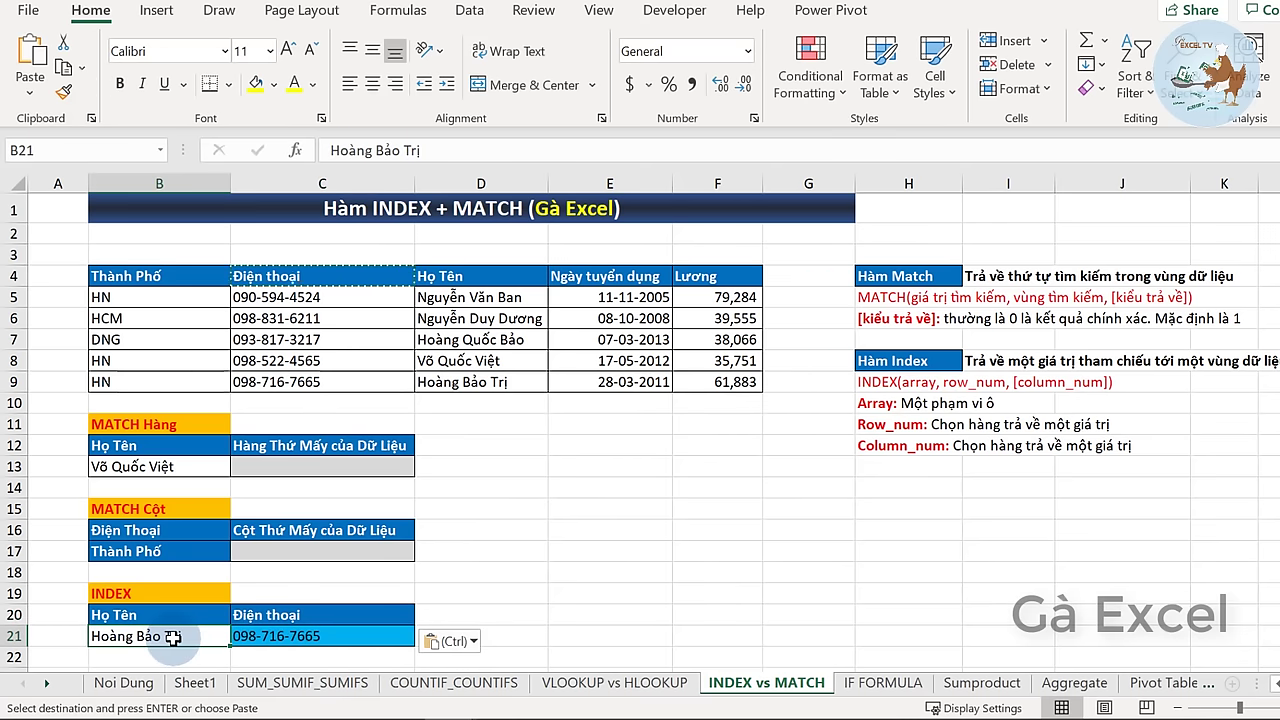
{"action": "left_click", "coordinate": [882, 683]}
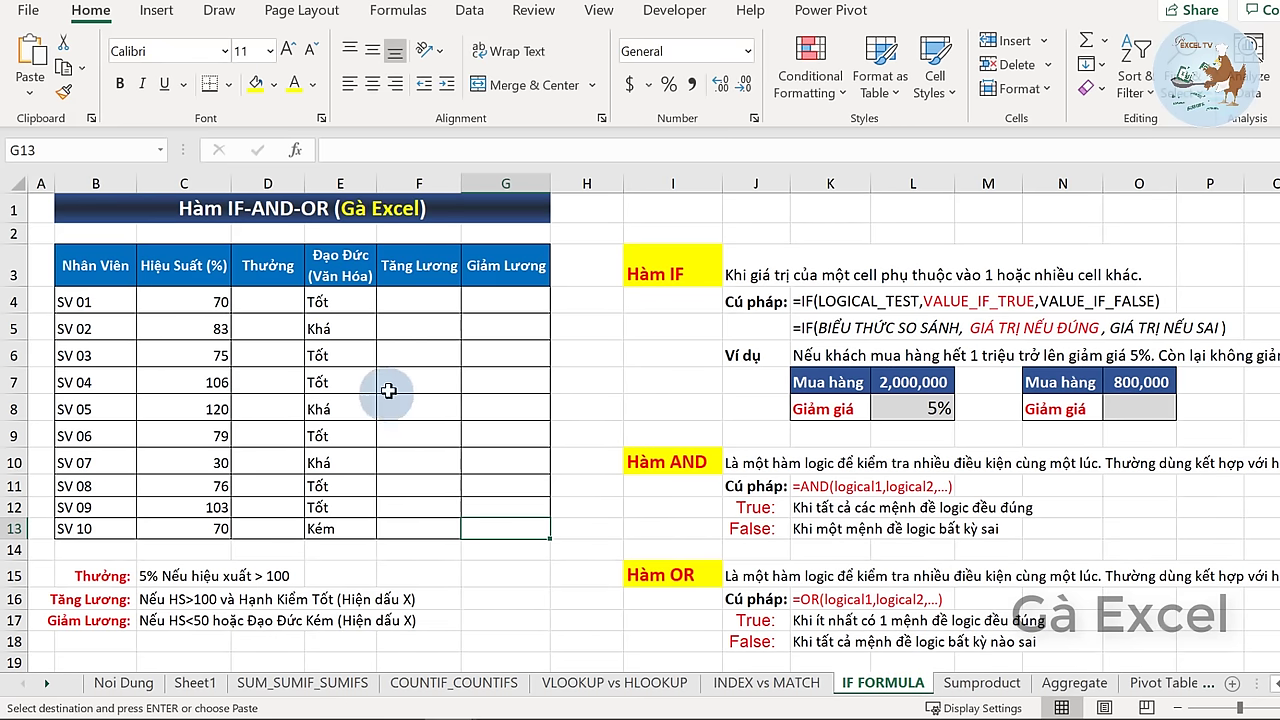
{"action": "left_click", "coordinate": [265, 330]}
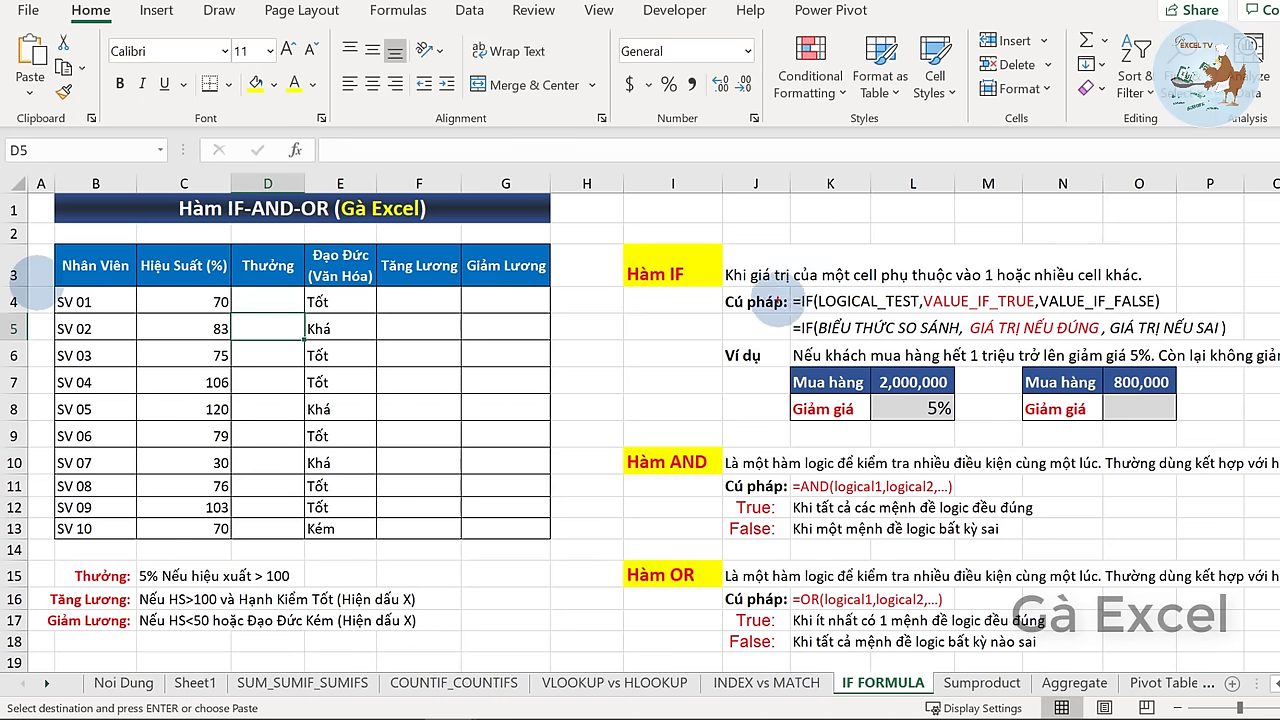
{"action": "left_click_drag", "start_coordinate": [716, 256], "coordinate": [1155, 290]}
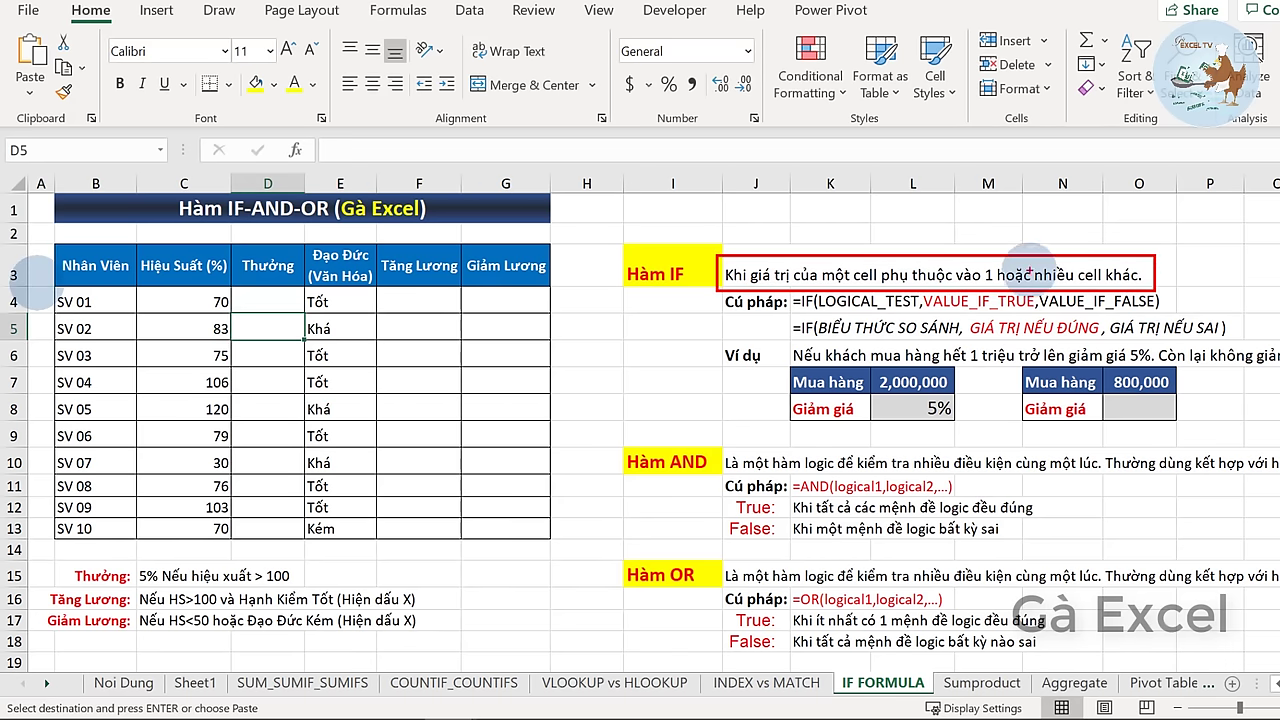
{"action": "key", "text": "Escape"}
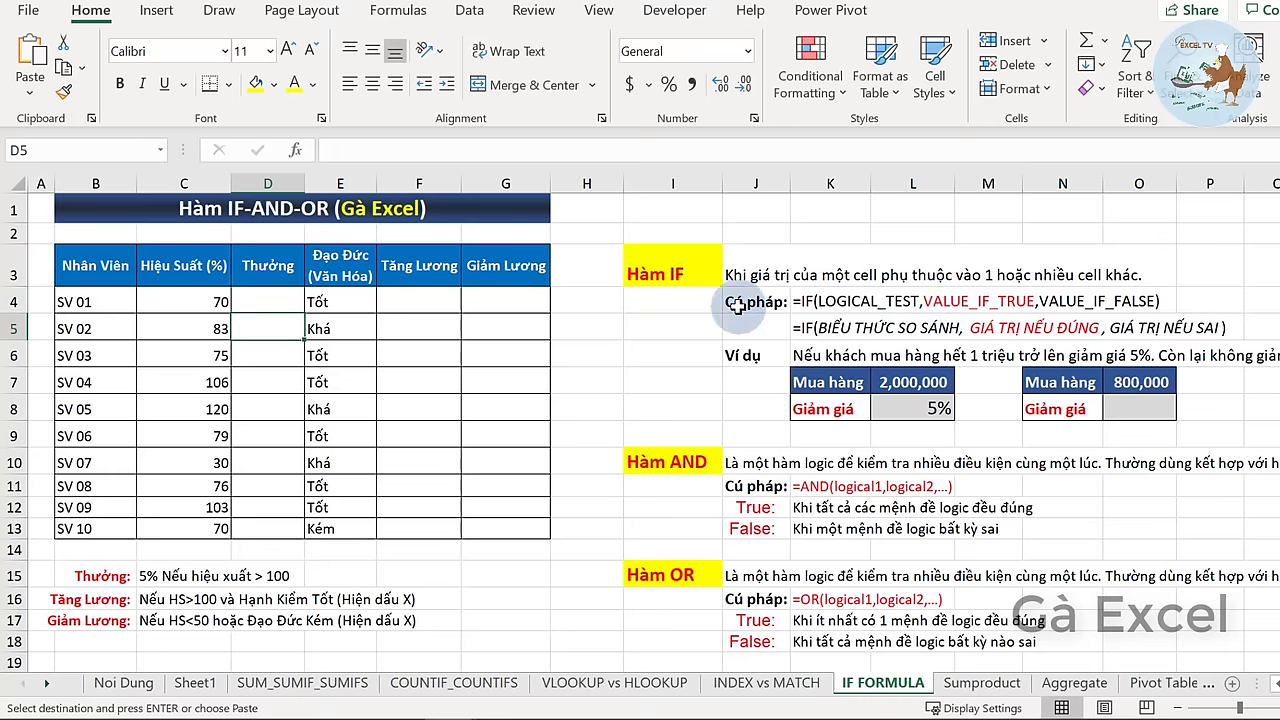
{"action": "left_click", "coordinate": [740, 300]}
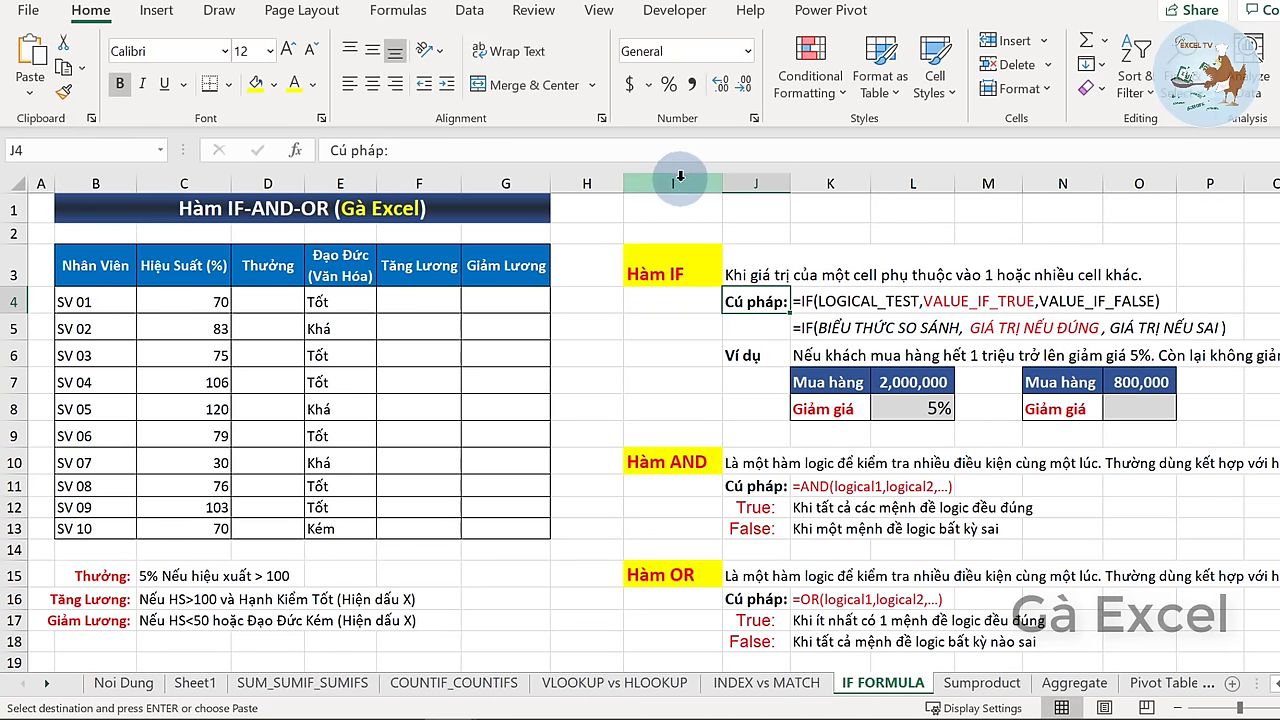
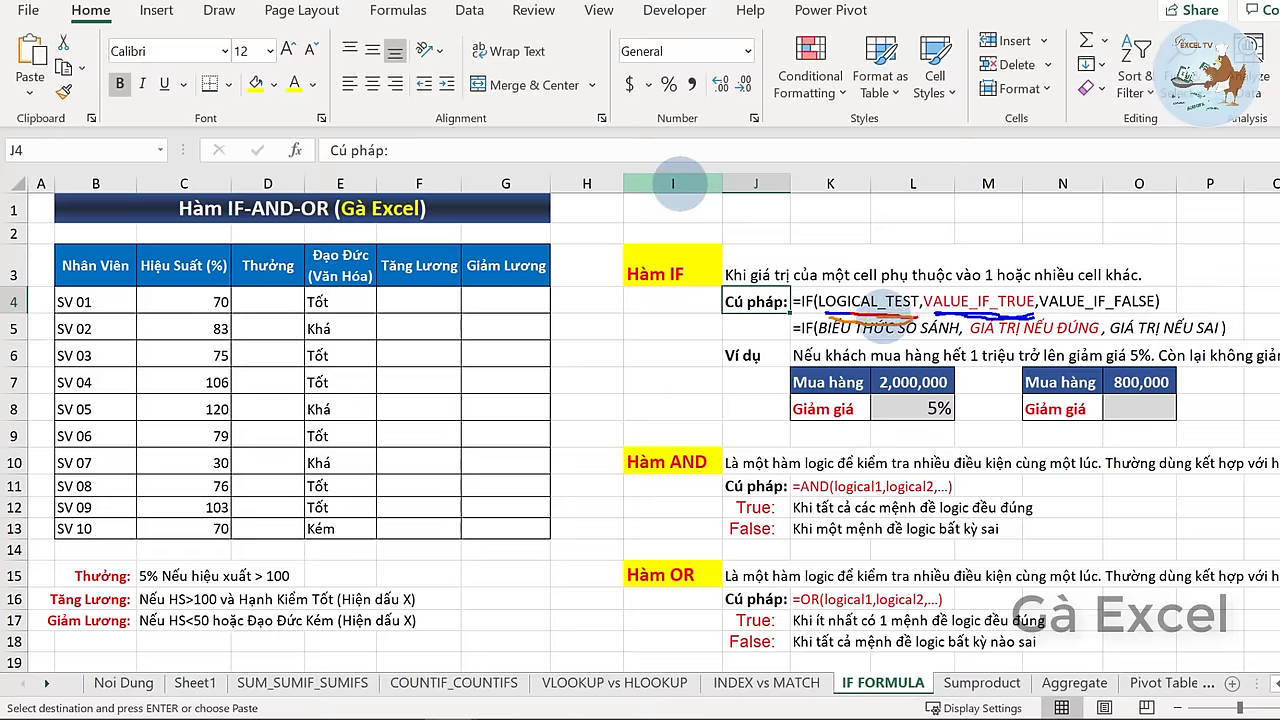
- Review the IF syntax example, highlighting VALUE_IF_FALSE and the 2,000,000 and 800,000 purchase amounts
{"action": "left_click_drag", "start_coordinate": [1048, 317], "coordinate": [1150, 302]}
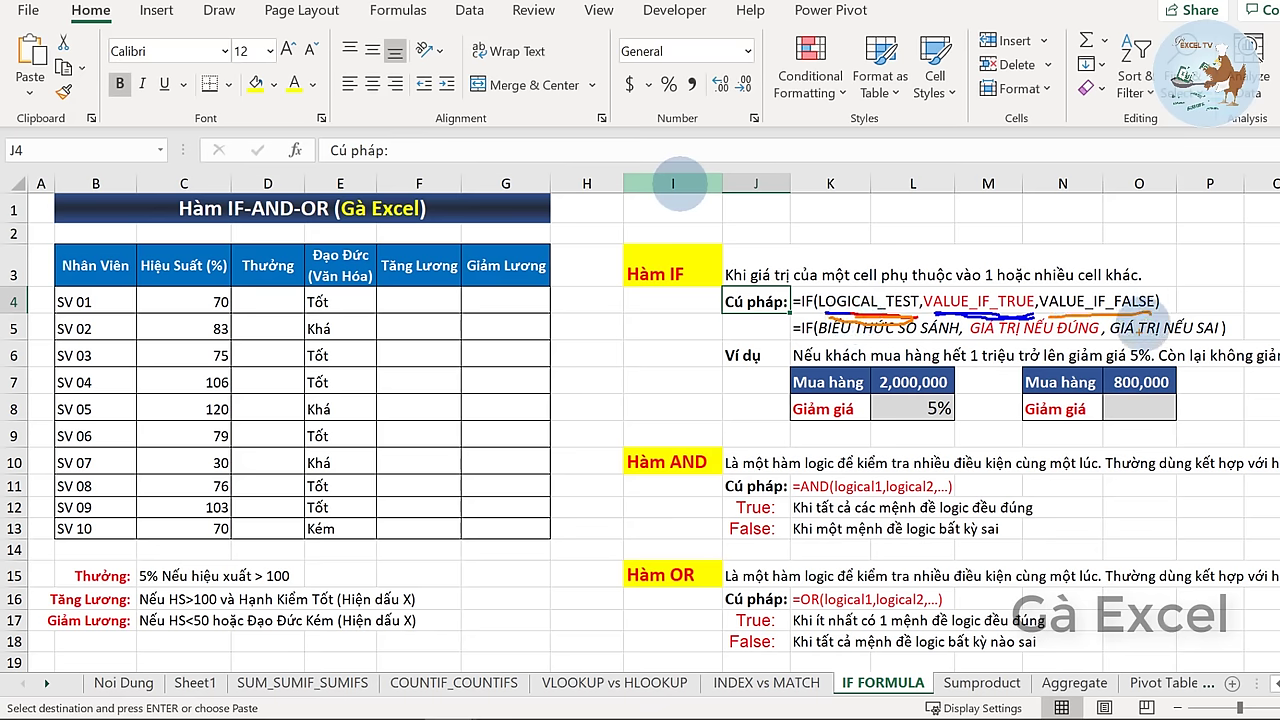
{"action": "left_click_drag", "start_coordinate": [815, 382], "coordinate": [880, 380]}
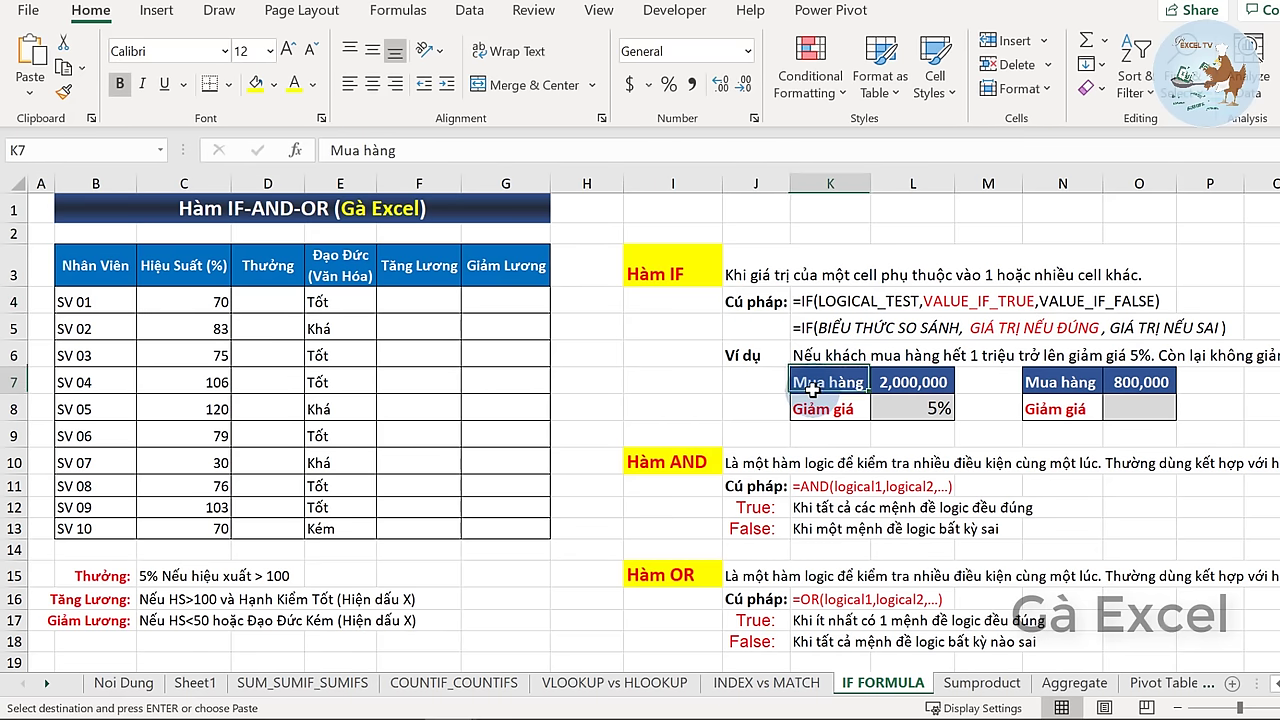
{"action": "left_click", "coordinate": [845, 357]}
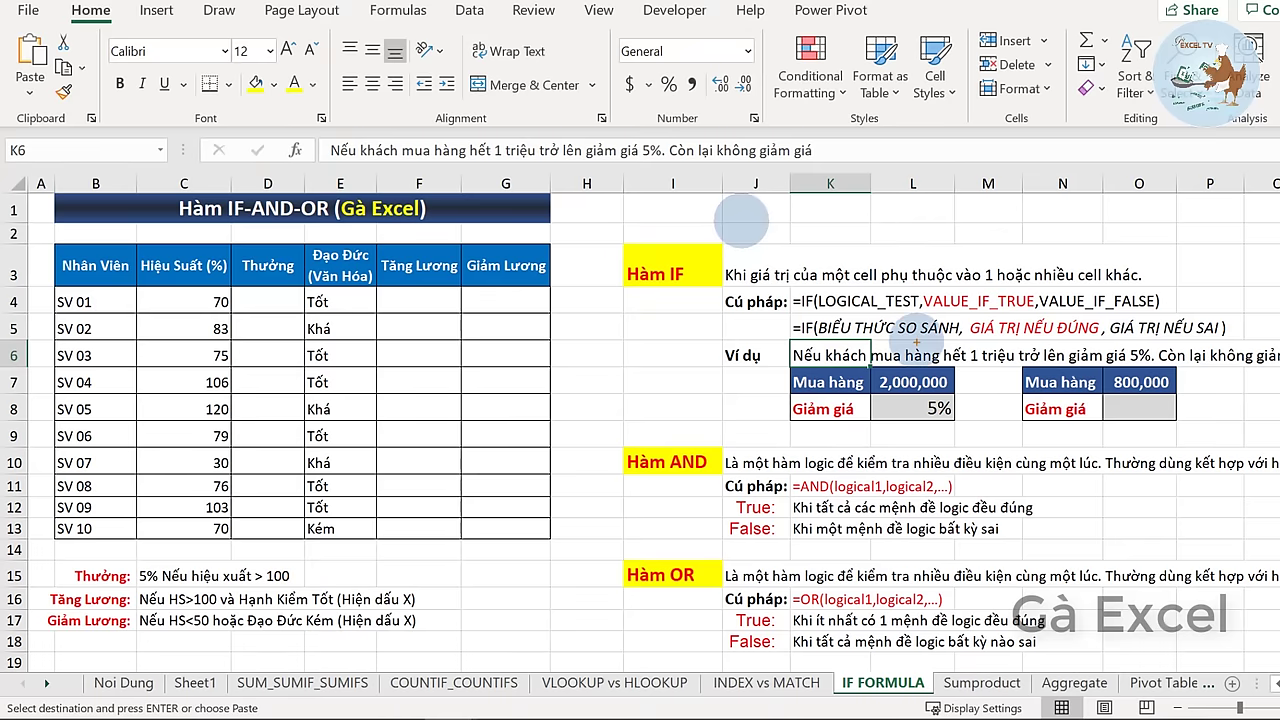
{"action": "left_click_drag", "start_coordinate": [869, 362], "coordinate": [1062, 367]}
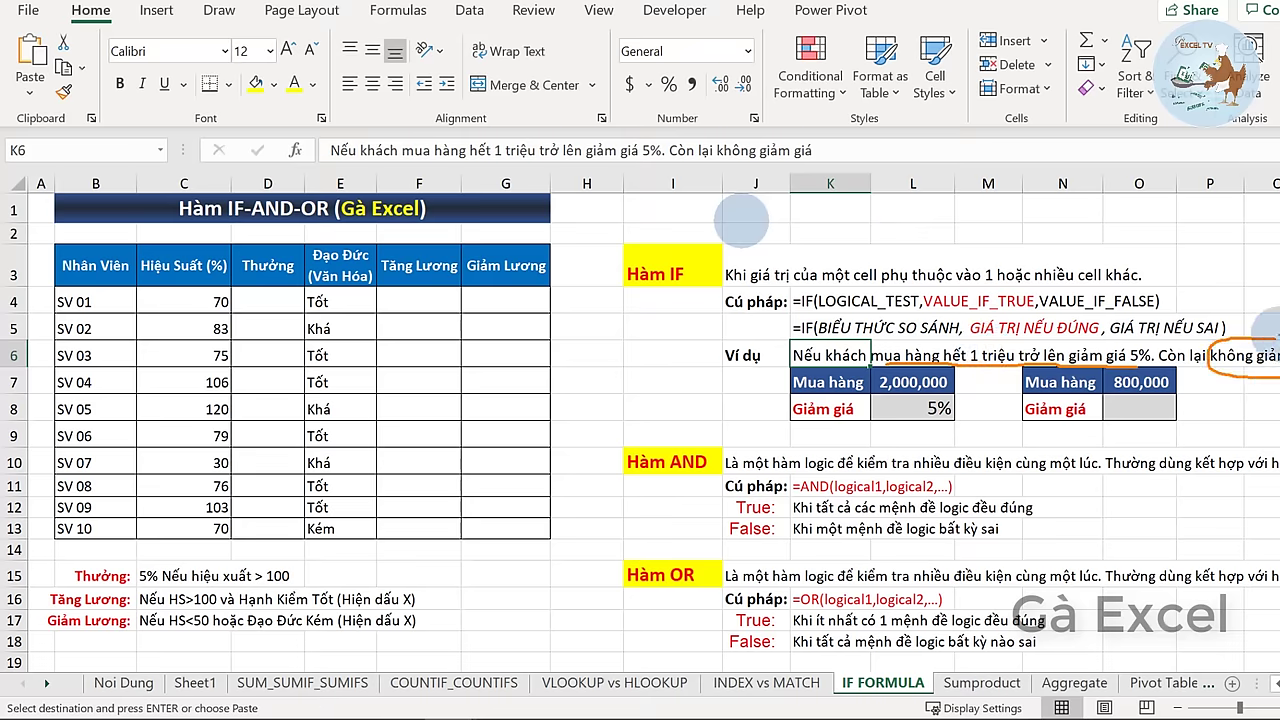
{"action": "left_click", "coordinate": [905, 382]}
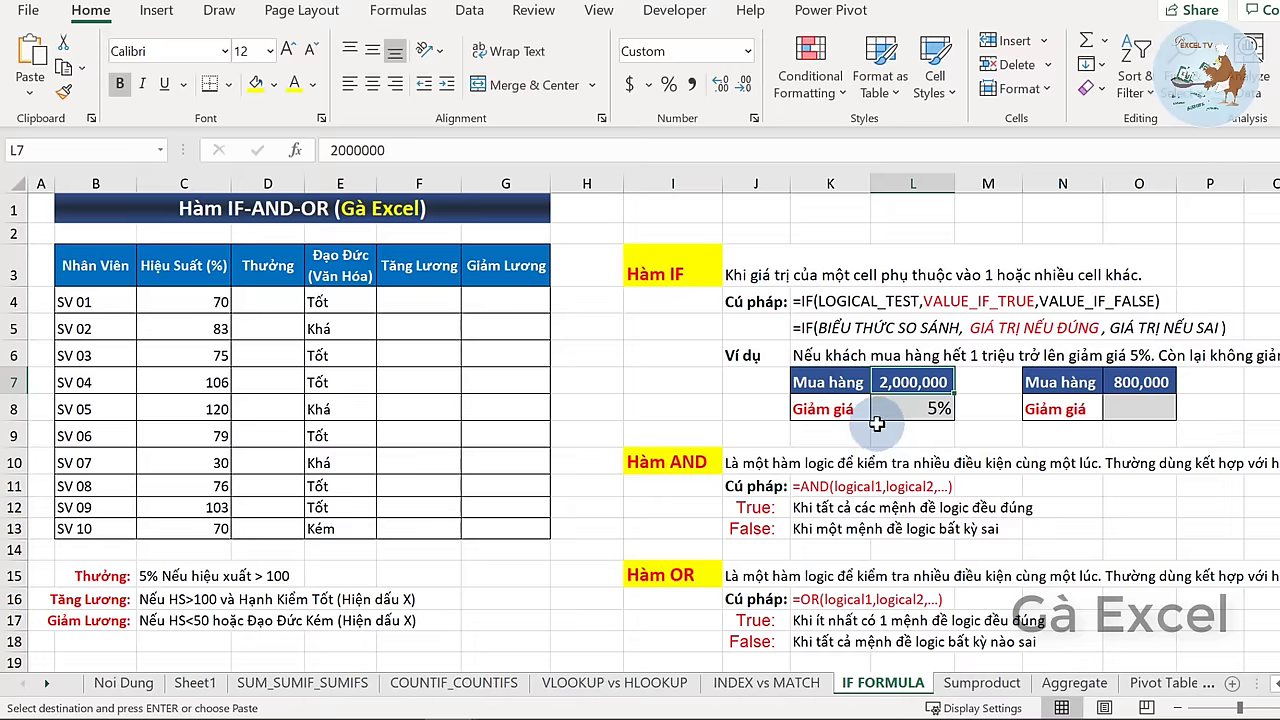
{"action": "left_click", "coordinate": [1155, 384]}
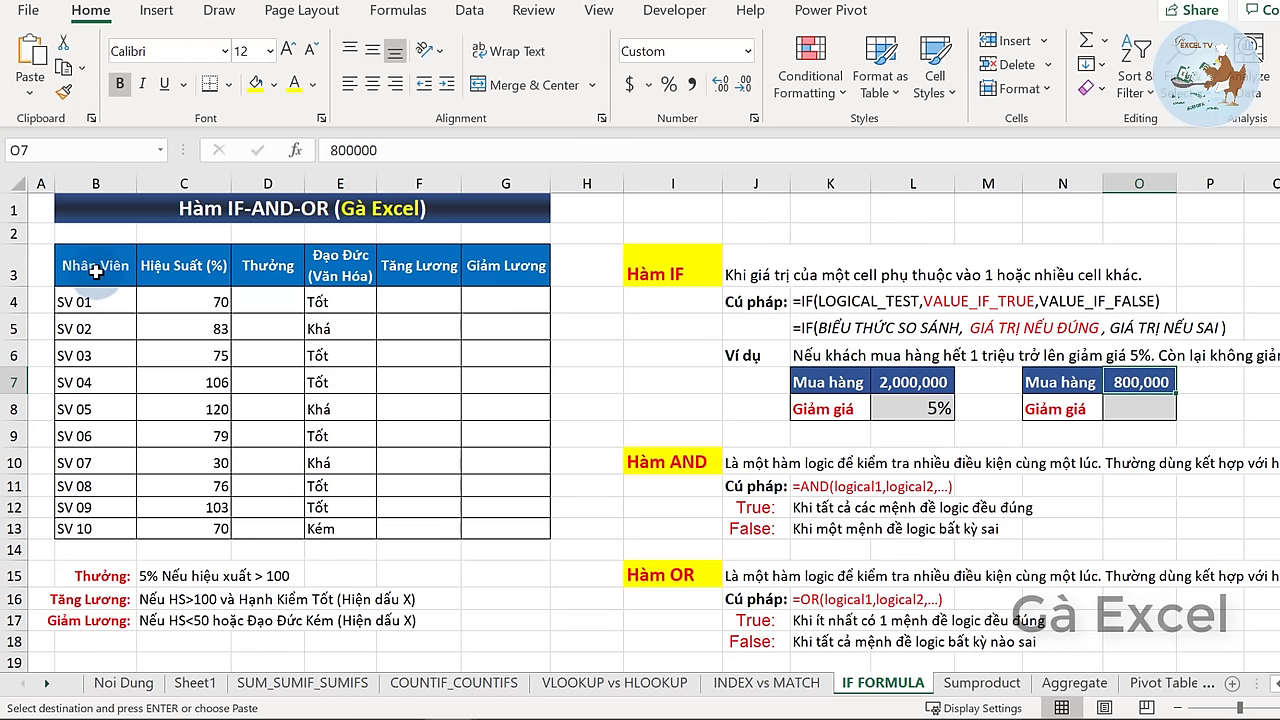
- Review the Nhân Viên, Hiệu Suất, Thưởng and Đạo Đức columns and row 15 rule, then cancel the pending copy
{"action": "left_click_drag", "start_coordinate": [82, 268], "coordinate": [92, 522]}
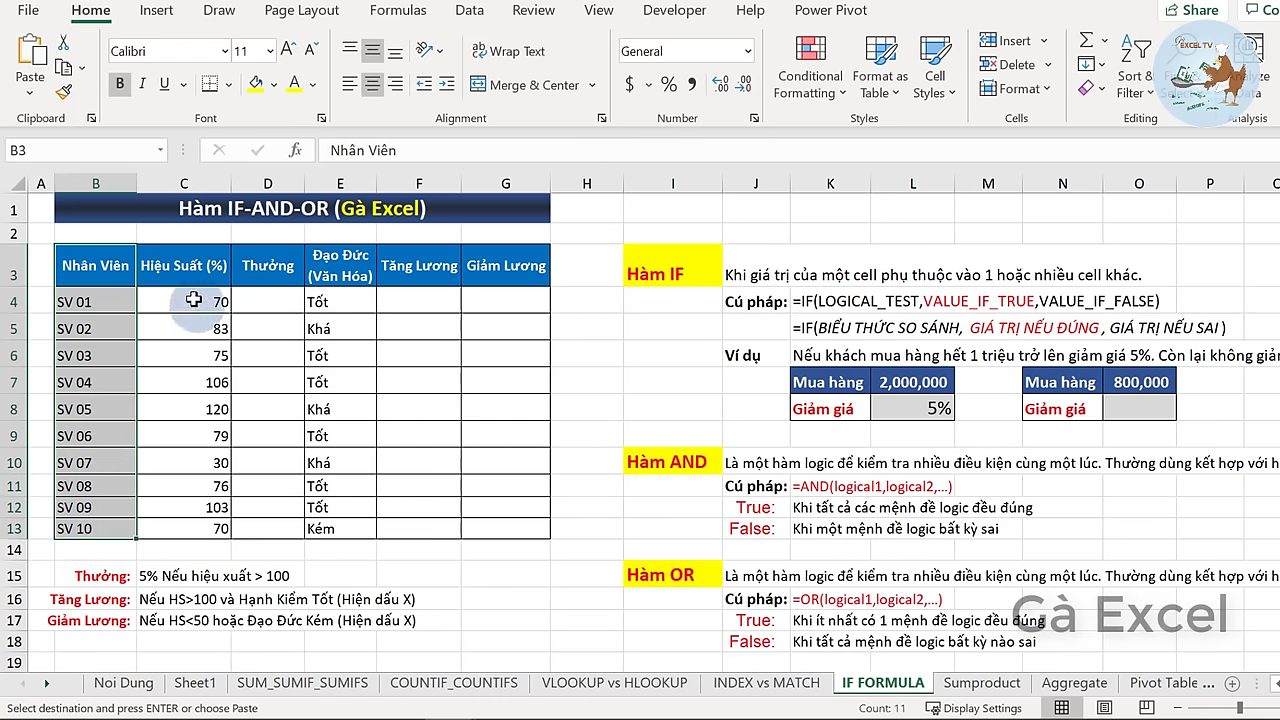
{"action": "left_click_drag", "start_coordinate": [183, 268], "coordinate": [195, 528]}
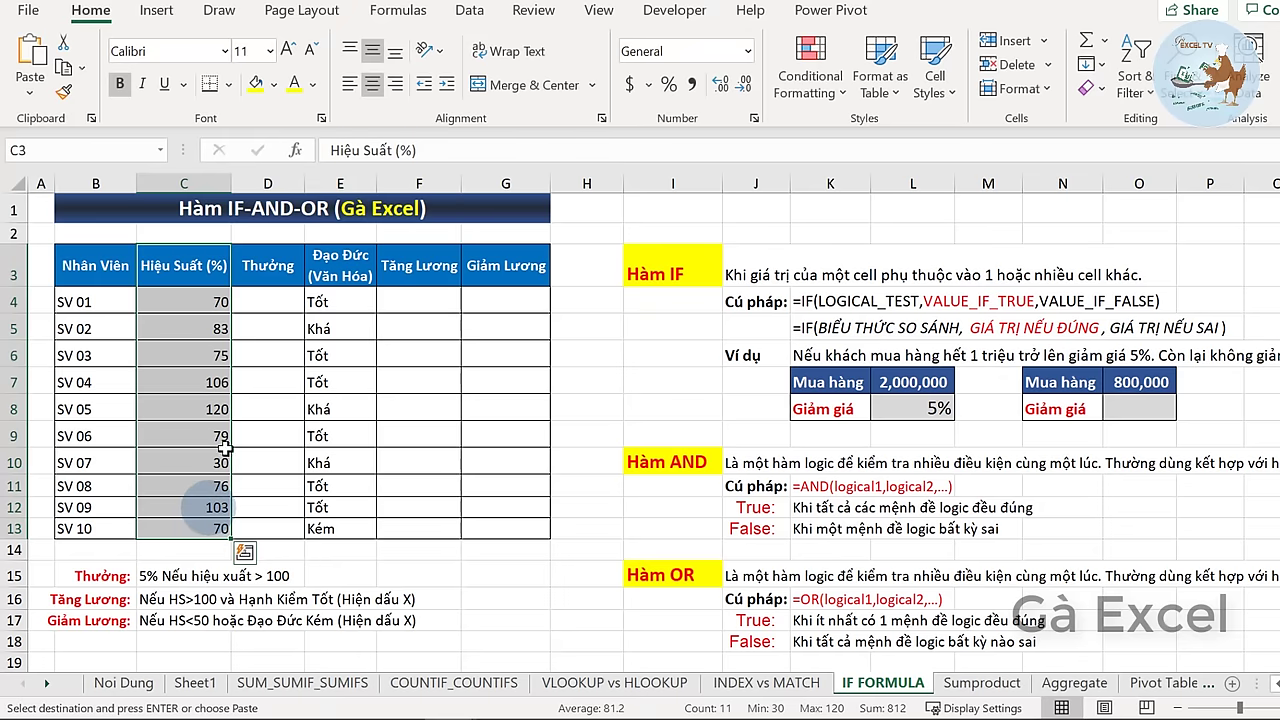
{"action": "left_click", "coordinate": [272, 271]}
{"action": "left_click", "coordinate": [318, 268]}
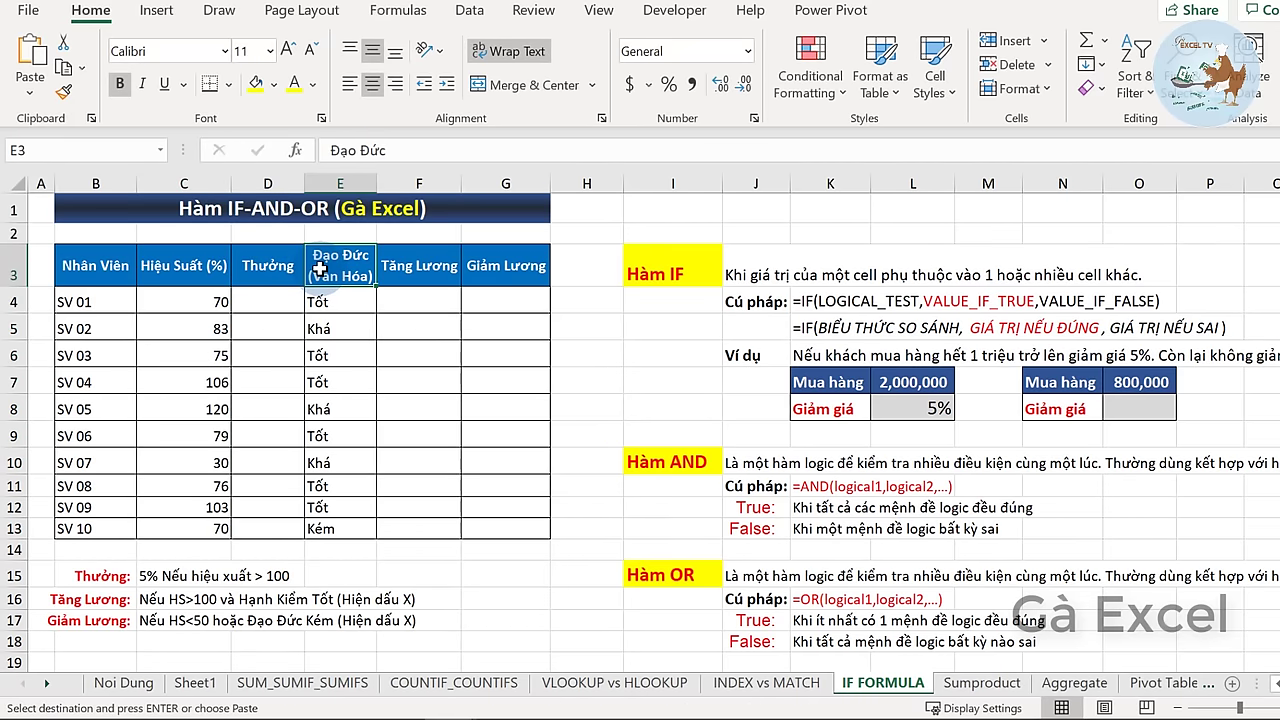
{"action": "left_click", "coordinate": [92, 578]}
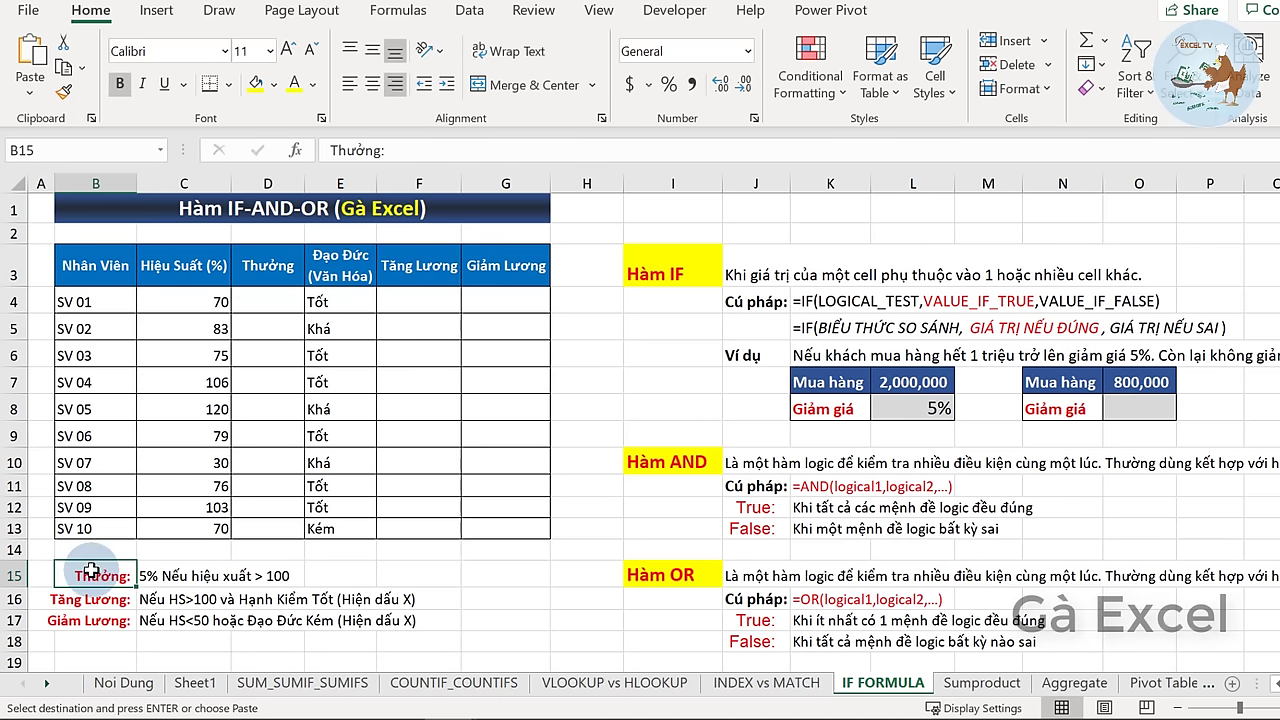
{"action": "key", "text": "Escape"}
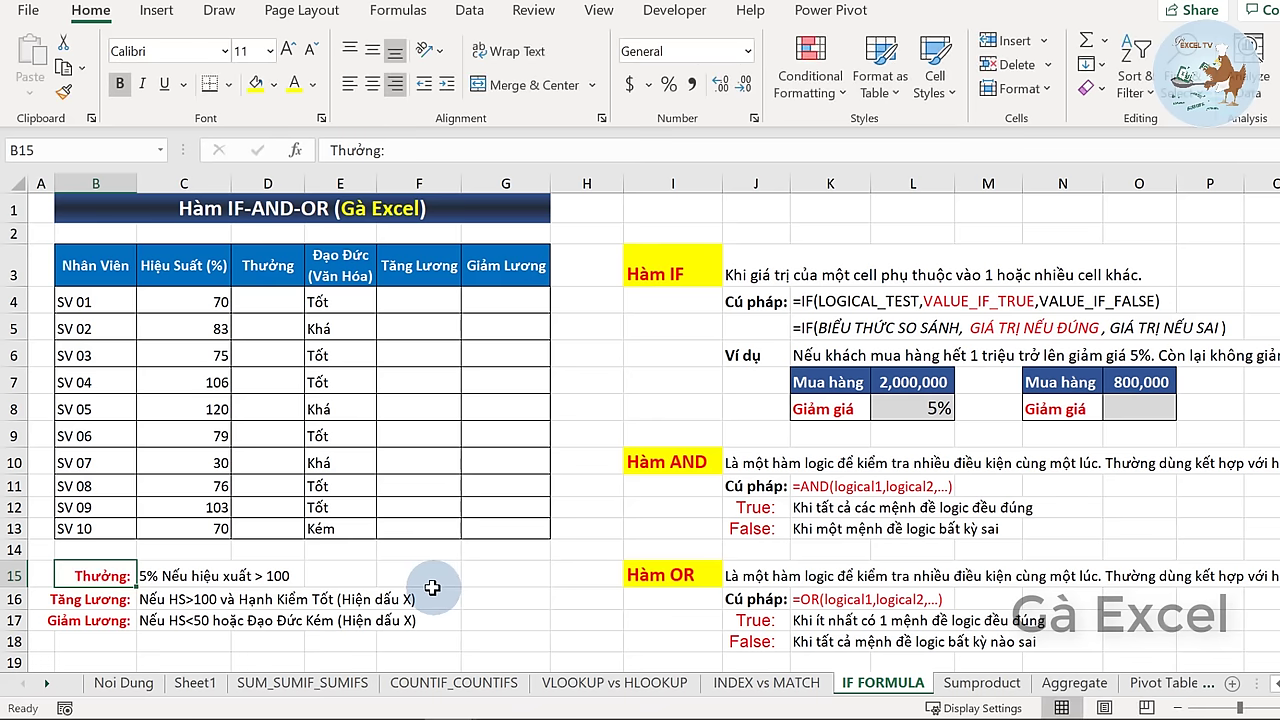
- Enter =IF(C4>100,5%,"") in D4 as SV 01's Thưởng bonus formula
{"action": "left_click", "coordinate": [263, 300]}
{"action": "type", "text": "=if"}
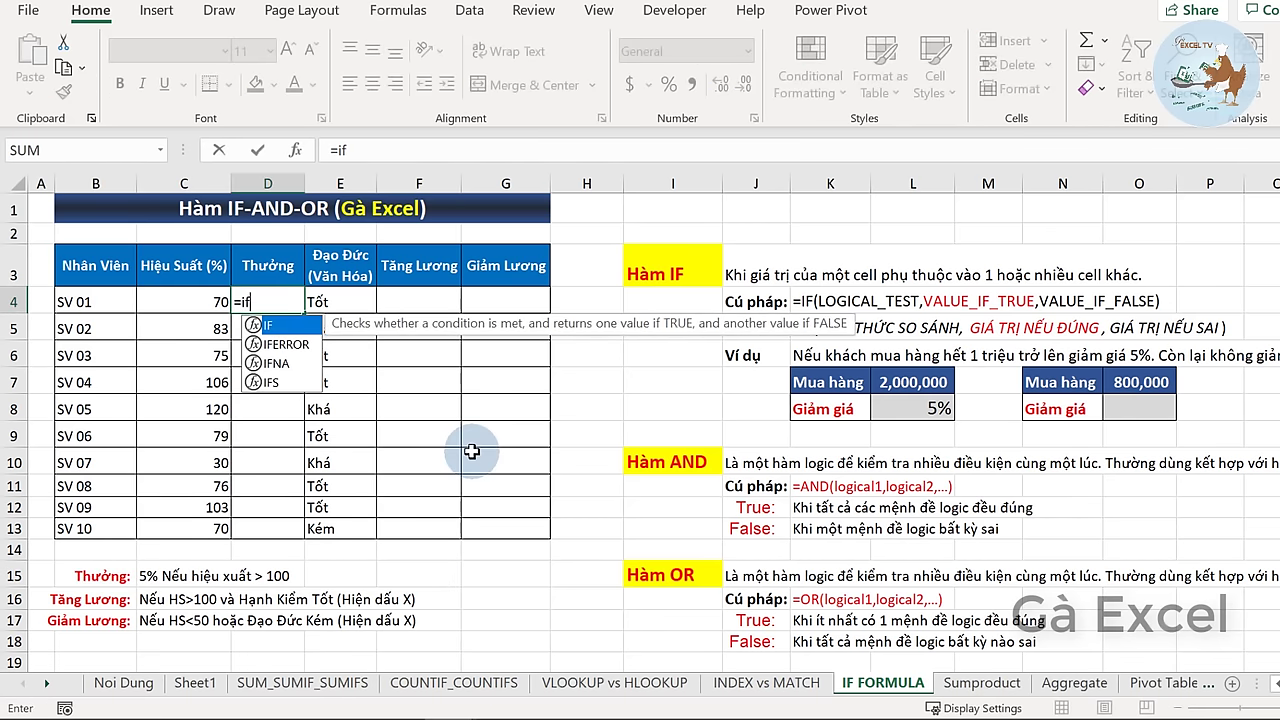
{"action": "key", "text": "Tab"}
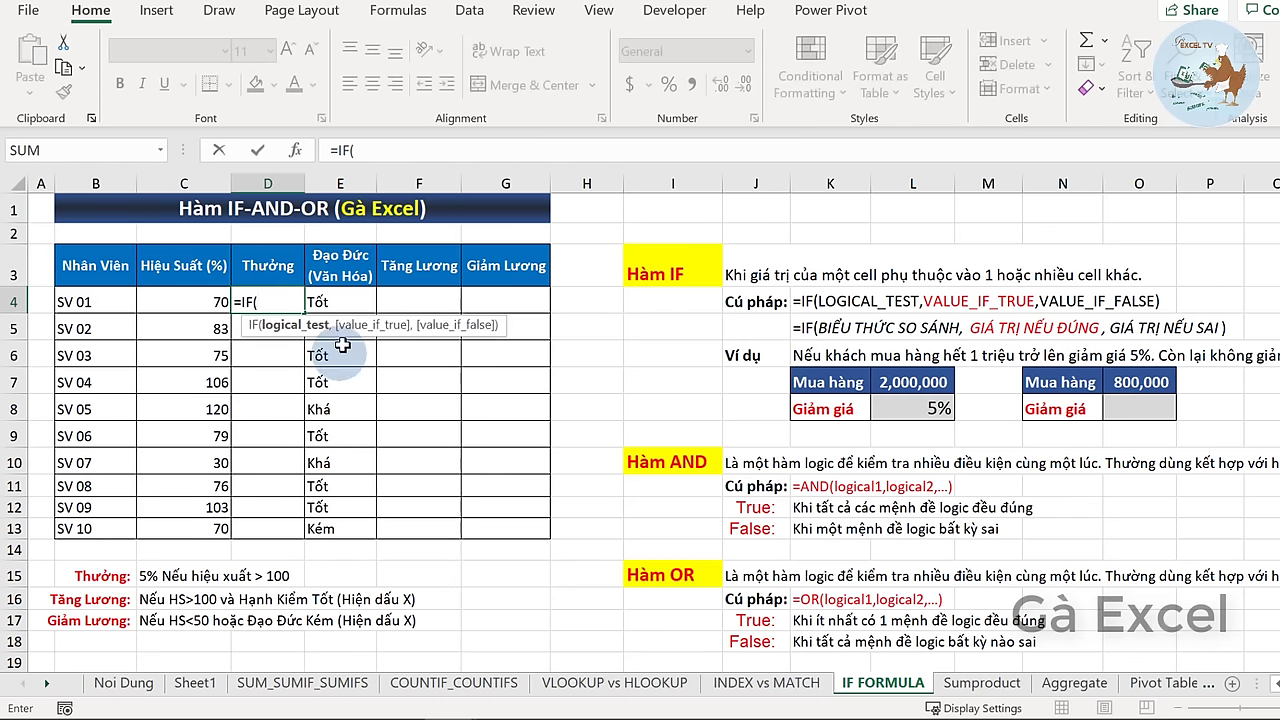
{"action": "left_click_drag", "start_coordinate": [343, 334], "coordinate": [351, 343]}
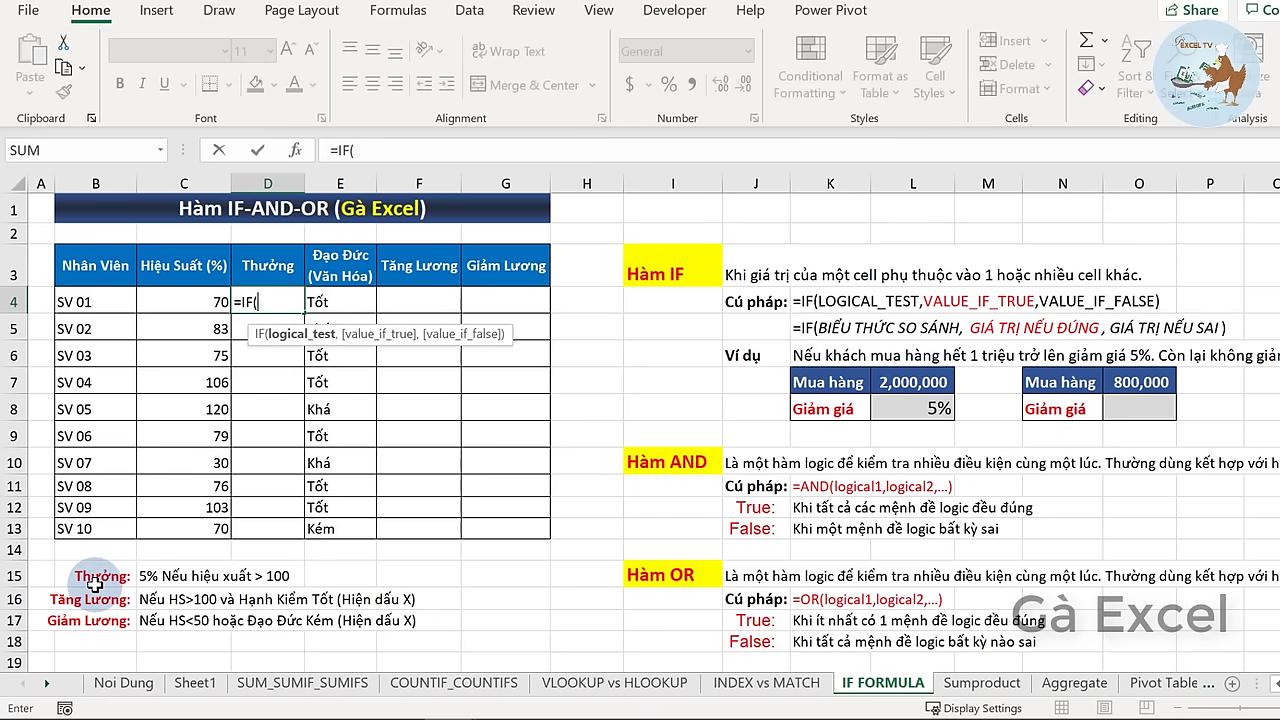
{"action": "left_click", "coordinate": [177, 302]}
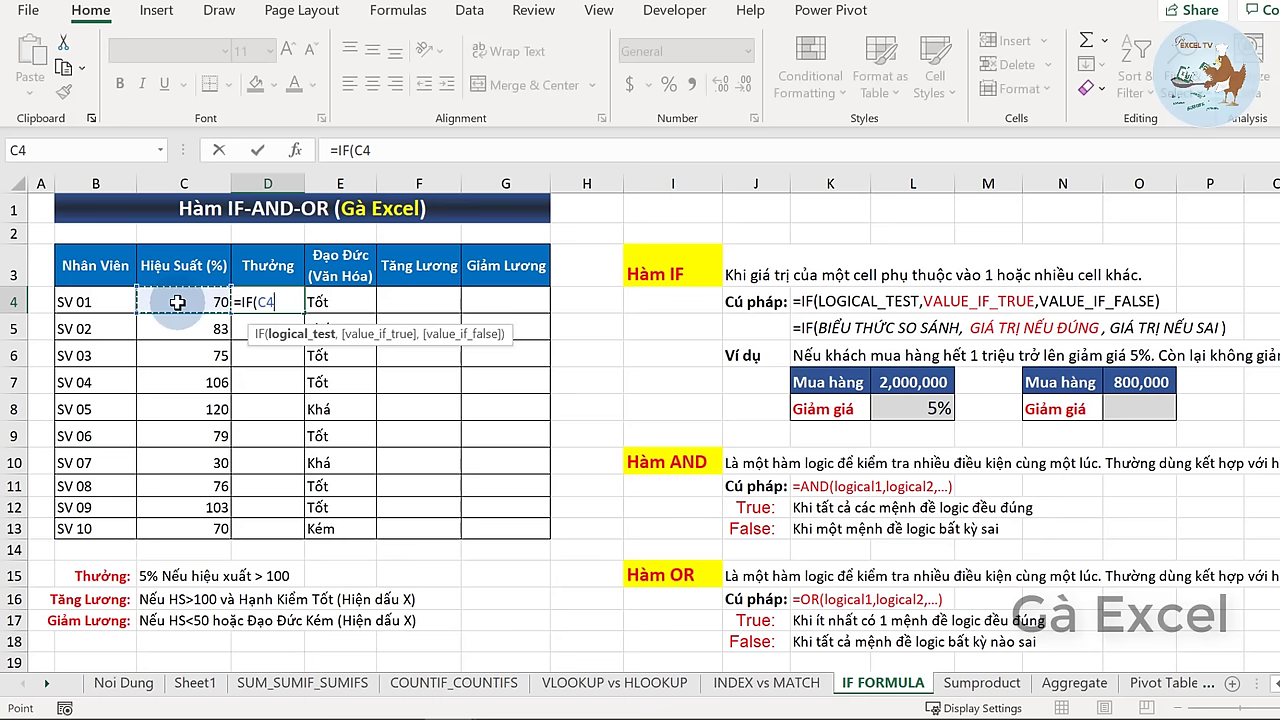
{"action": "type", "text": ">100"}
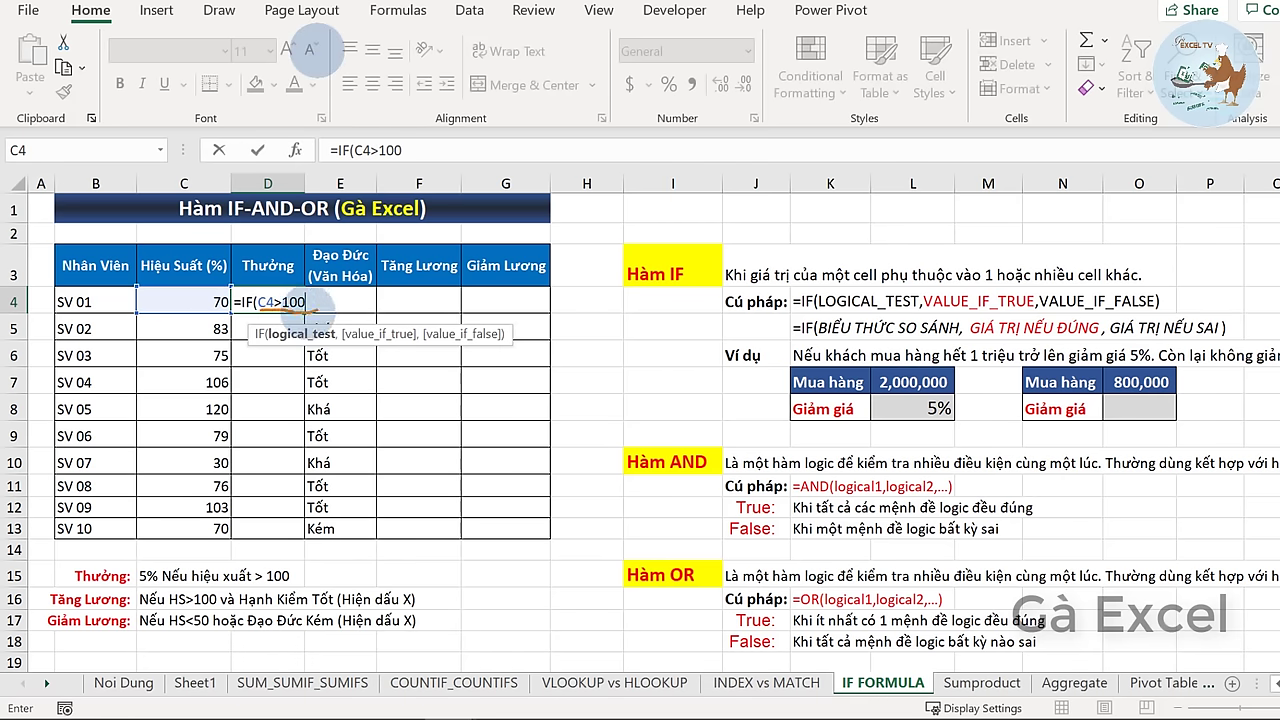
{"action": "left_click_drag", "start_coordinate": [322, 292], "coordinate": [270, 320]}
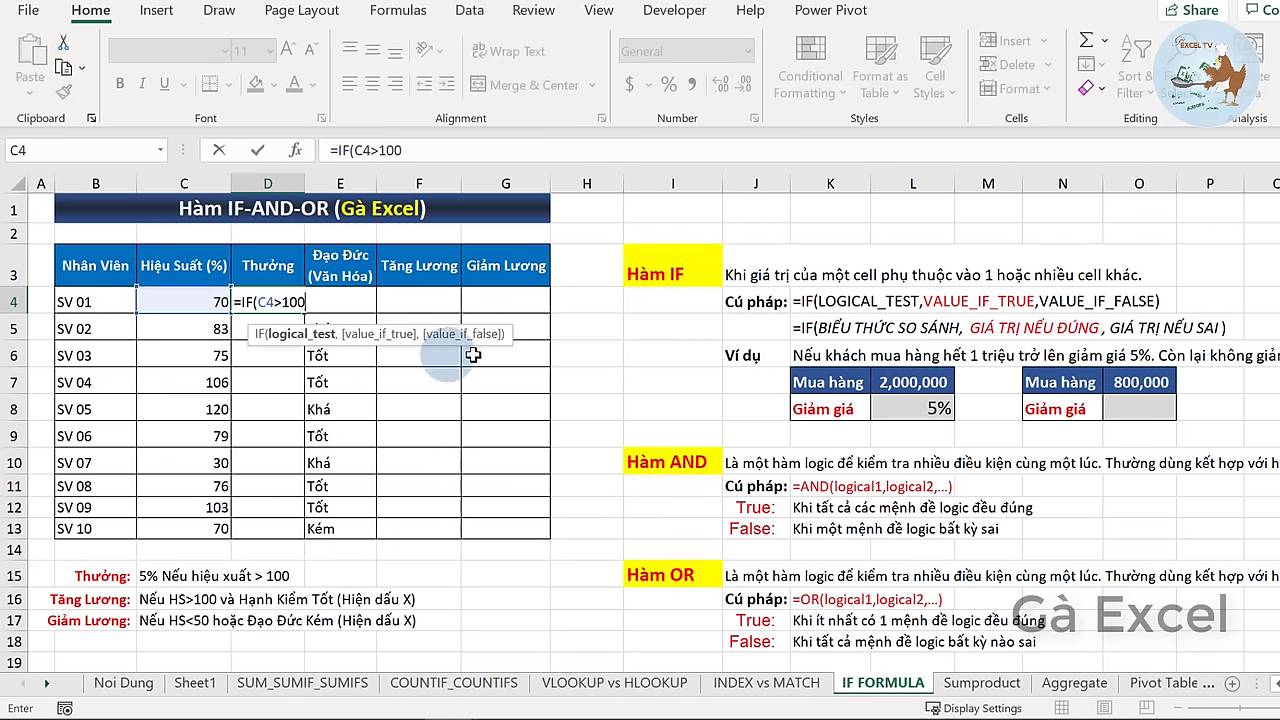
{"action": "type", "text": ",5"}
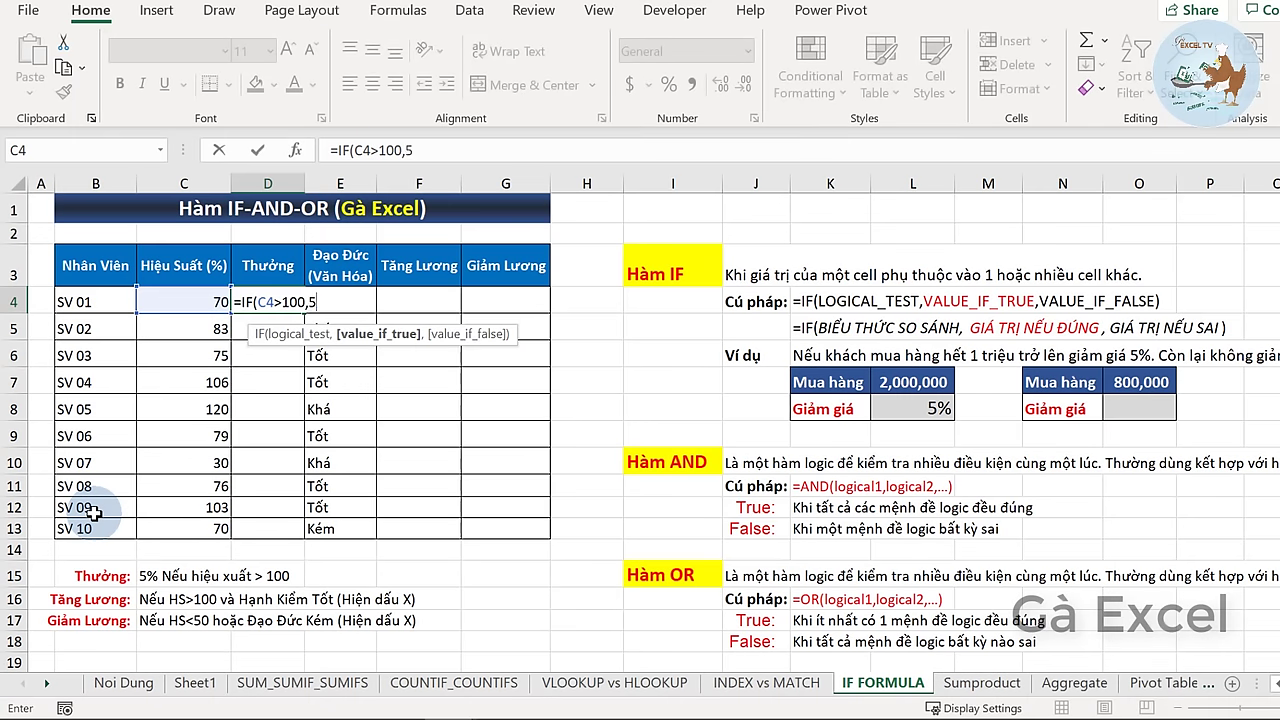
{"action": "type", "text": "%,"}
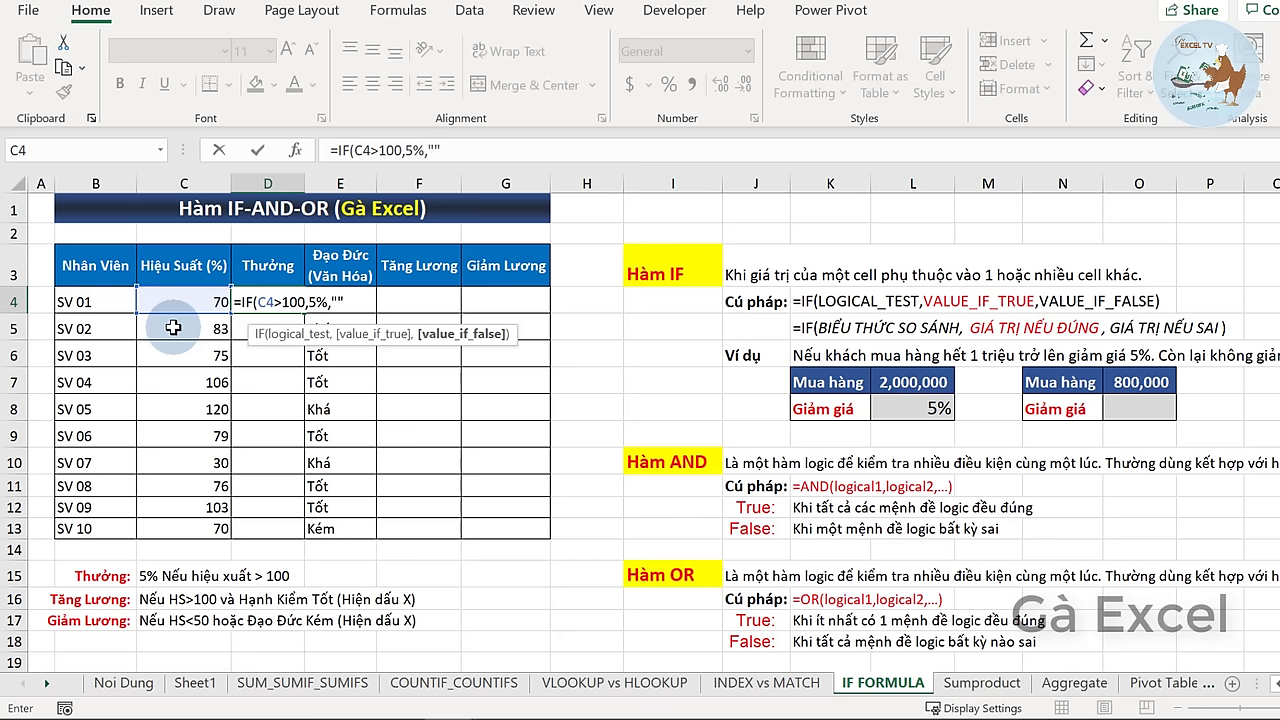
{"action": "type", "text": ")"}
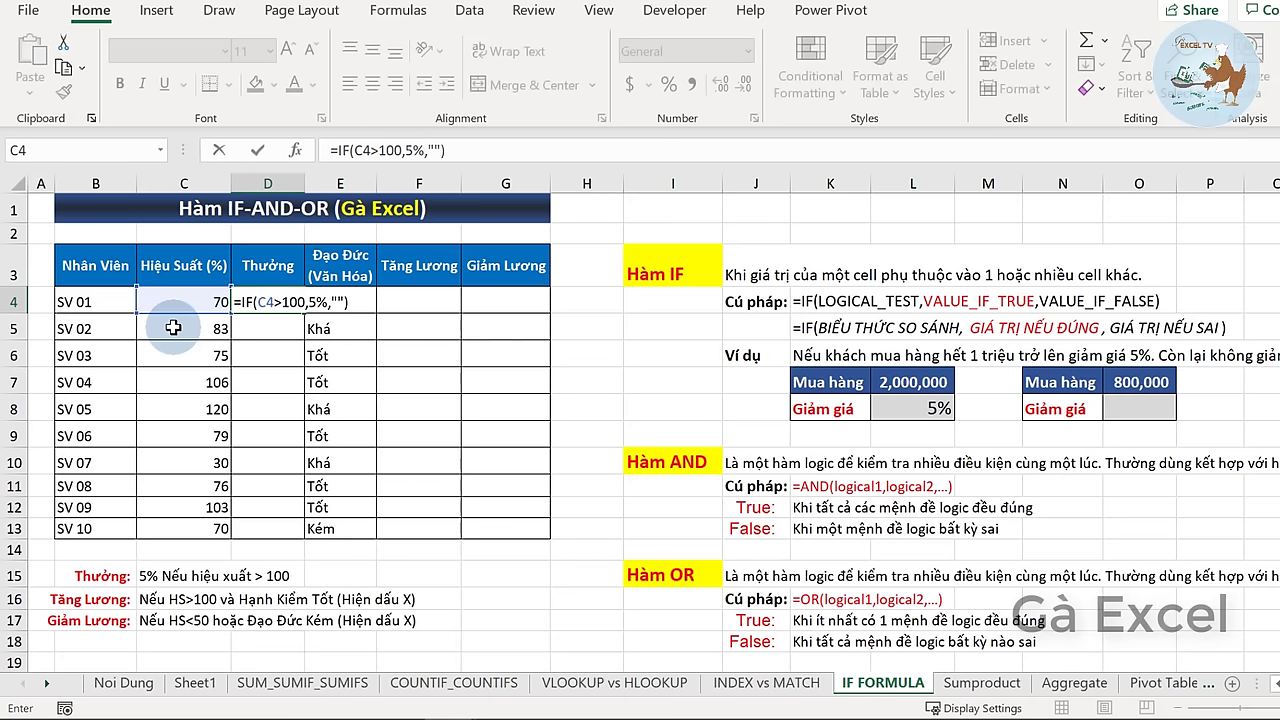
{"action": "key", "text": "Return"}
{"action": "left_click", "coordinate": [278, 300]}
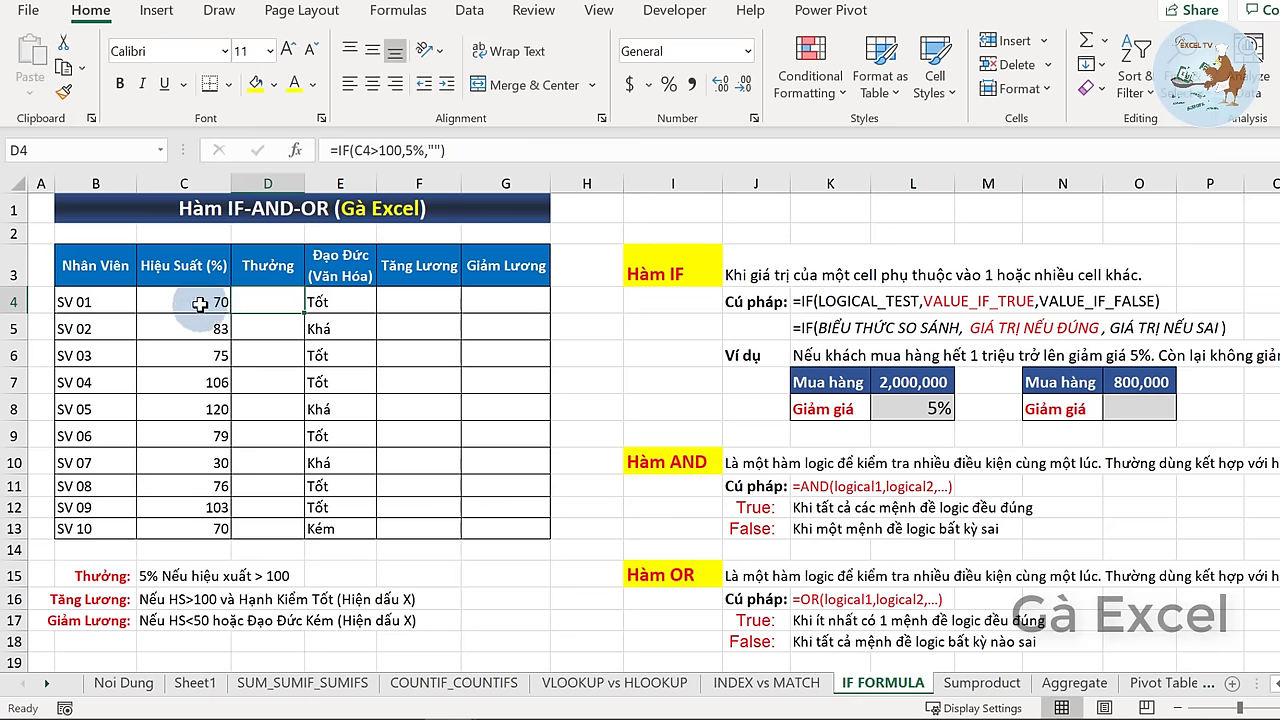
- Fill the D4 bonus formula down to D13 and apply Percent Style, giving 5% to SV 04, 05 and 09
{"action": "left_click_drag", "start_coordinate": [305, 313], "coordinate": [305, 540]}
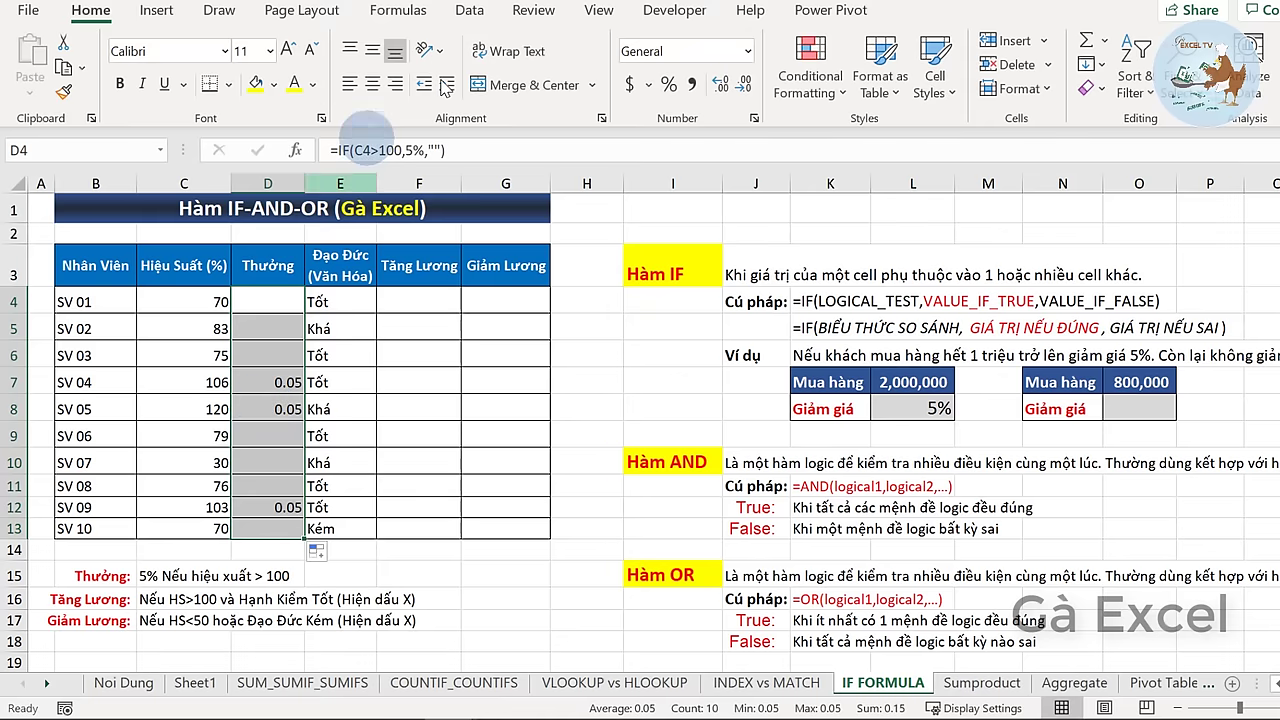
{"action": "left_click", "coordinate": [669, 87]}
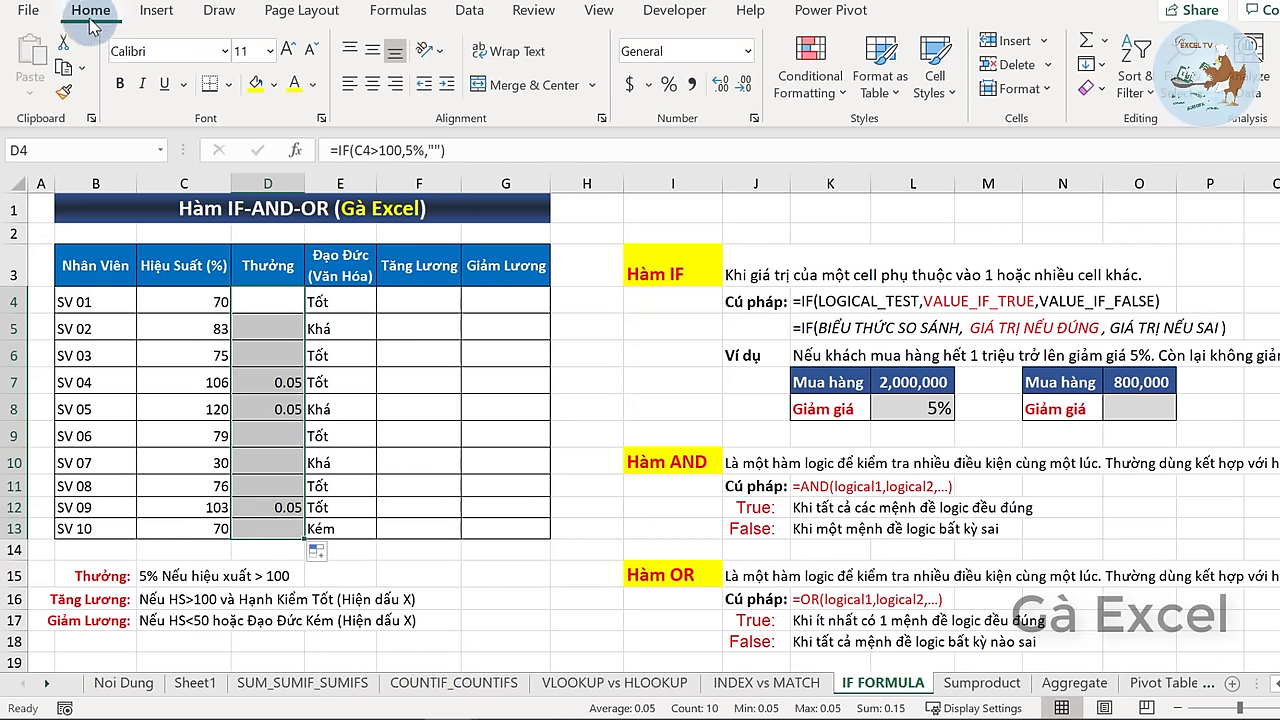
{"action": "left_click", "coordinate": [669, 87]}
{"action": "left_click", "coordinate": [283, 409]}
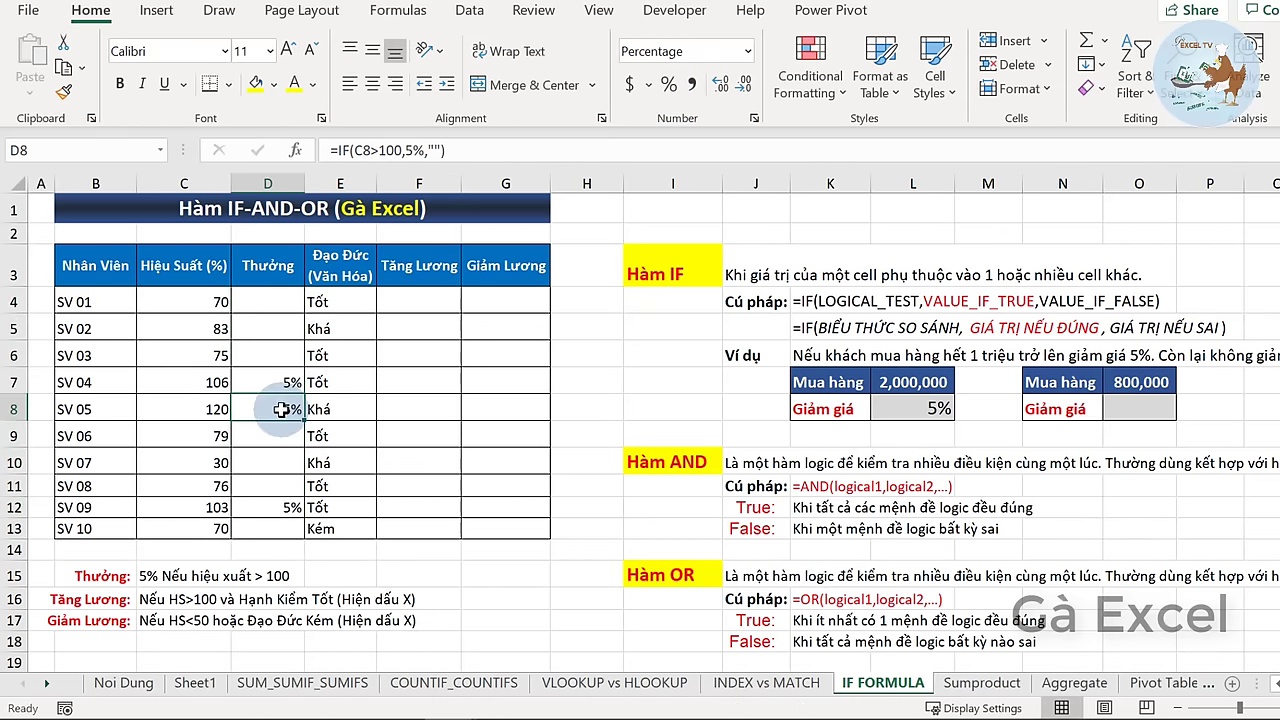
{"action": "left_click", "coordinate": [95, 599]}
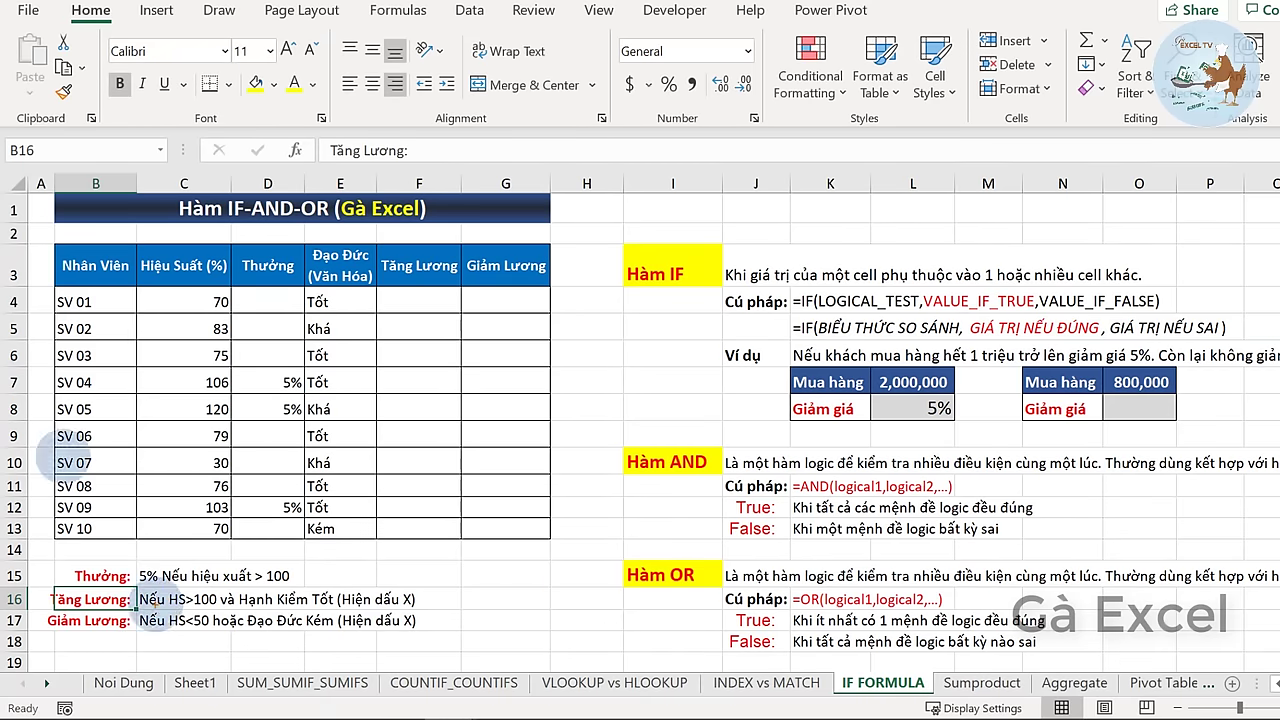
{"action": "left_click_drag", "start_coordinate": [143, 608], "coordinate": [216, 611]}
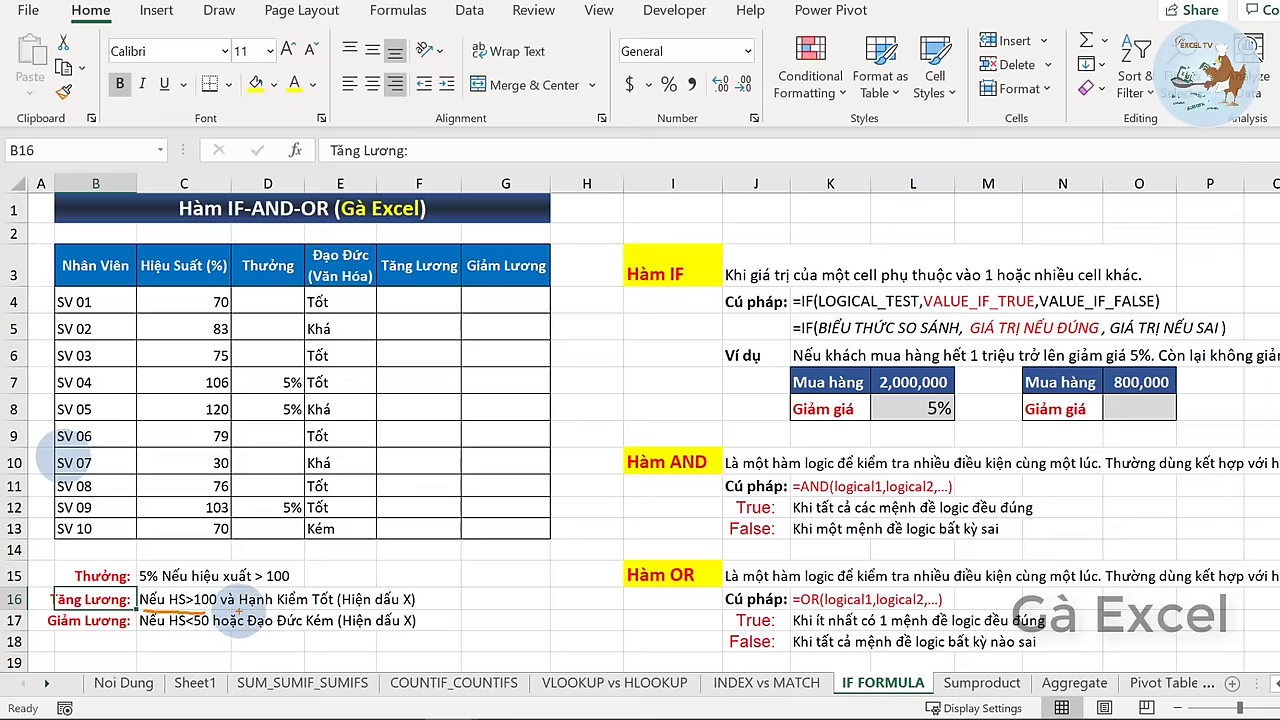
{"action": "left_click_drag", "start_coordinate": [231, 619], "coordinate": [268, 612]}
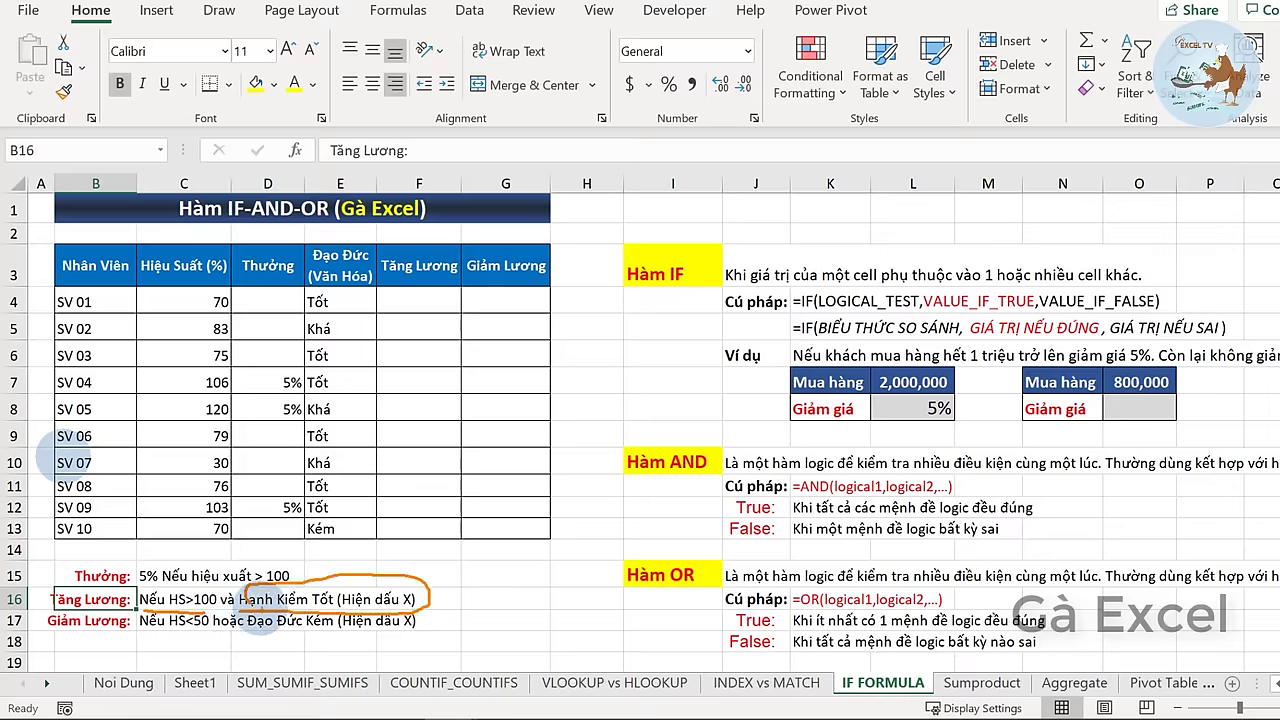
{"action": "left_click_drag", "start_coordinate": [245, 608], "coordinate": [140, 608]}
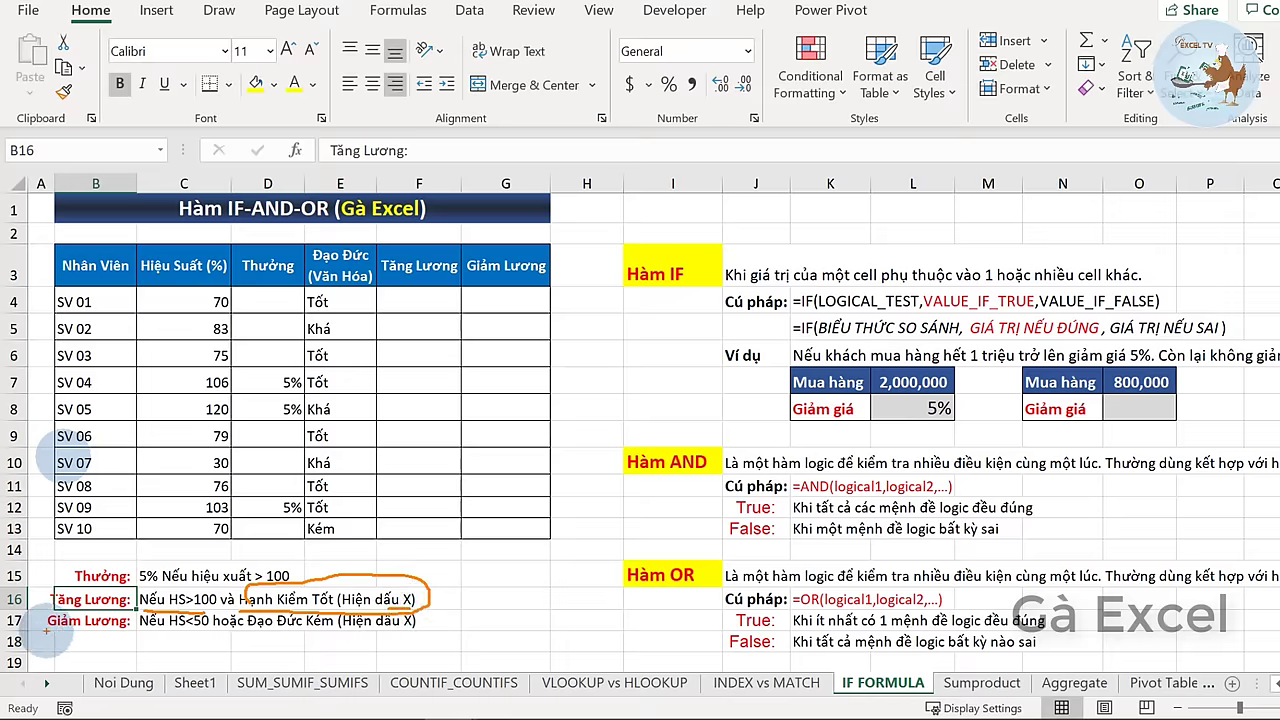
{"action": "mouse_move", "coordinate": [46, 630]}
{"action": "left_mouse_down"}
{"action": "mouse_move", "coordinate": [200, 634]}
{"action": "mouse_move", "coordinate": [152, 640]}
{"action": "left_mouse_up"}
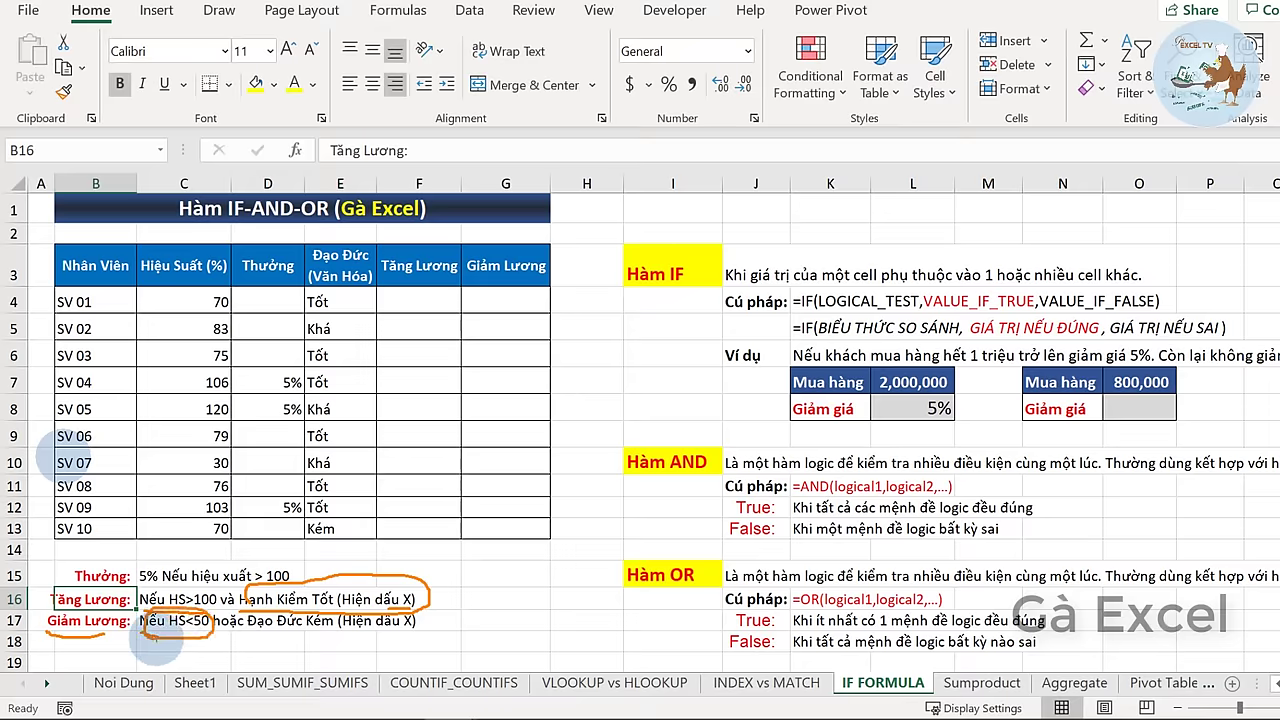
{"action": "left_click_drag", "start_coordinate": [250, 631], "coordinate": [420, 636]}
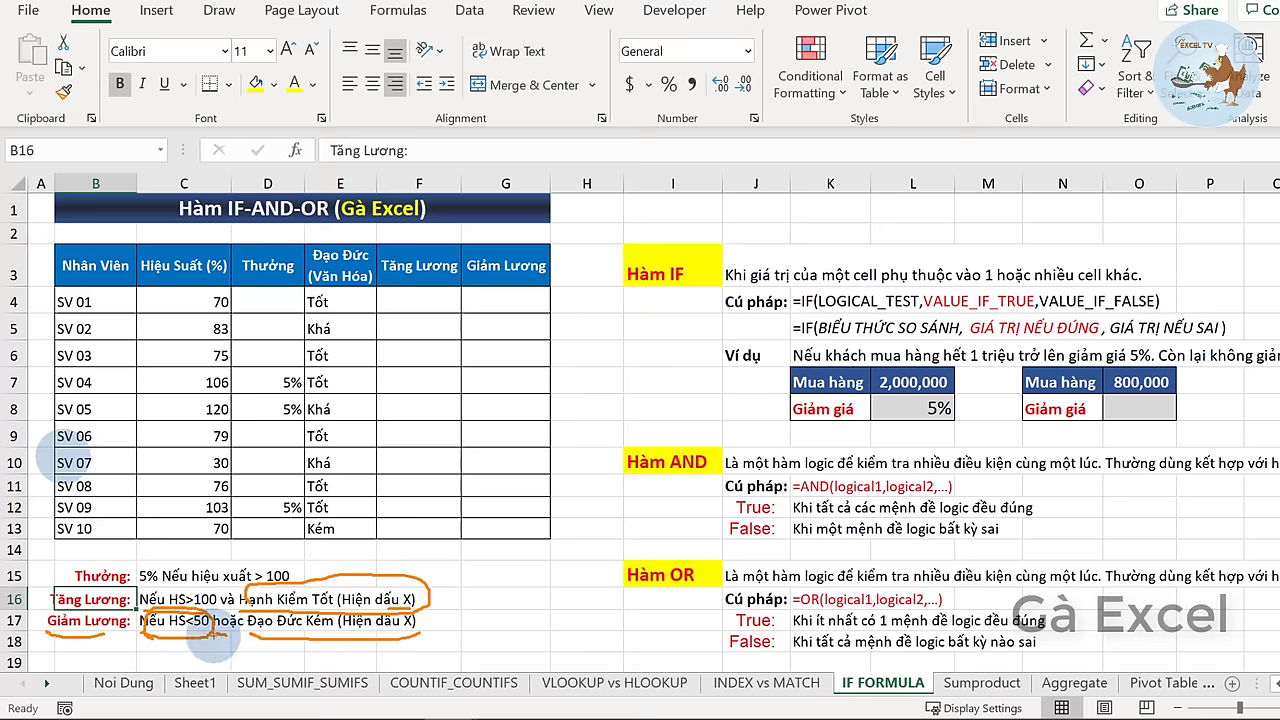
{"action": "key", "text": "Escape"}
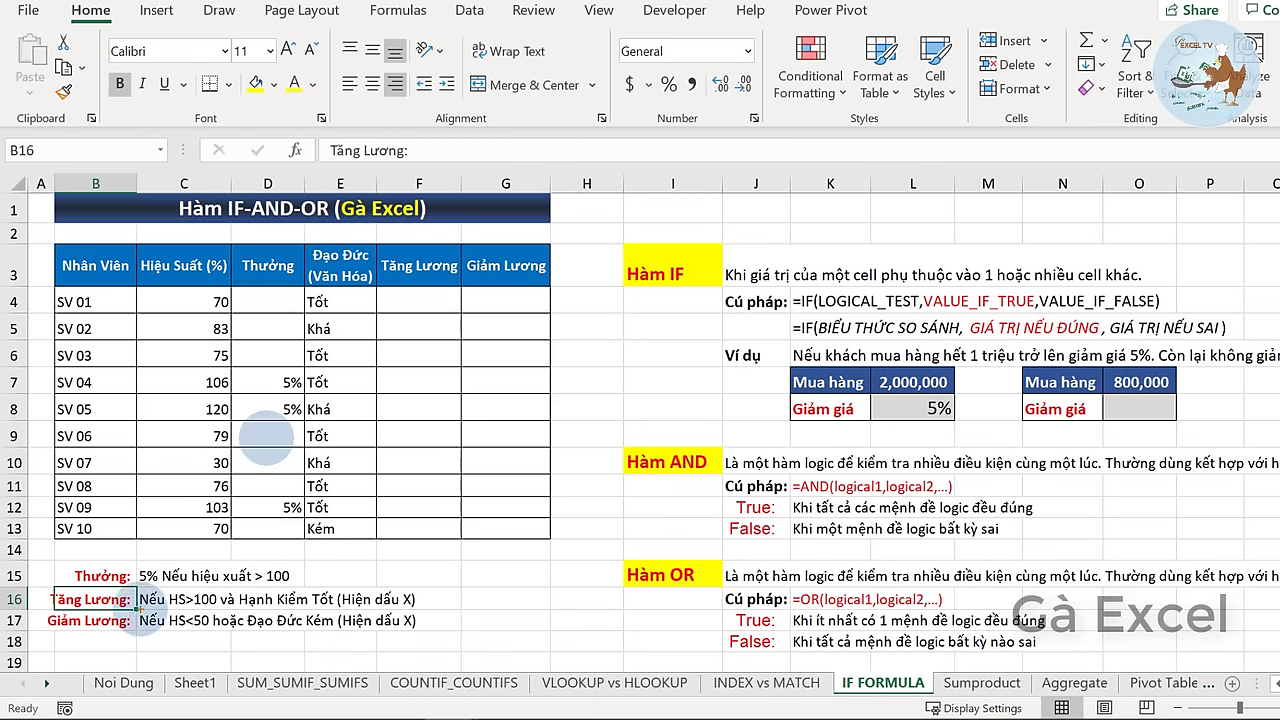
{"action": "left_click_drag", "start_coordinate": [148, 606], "coordinate": [205, 620]}
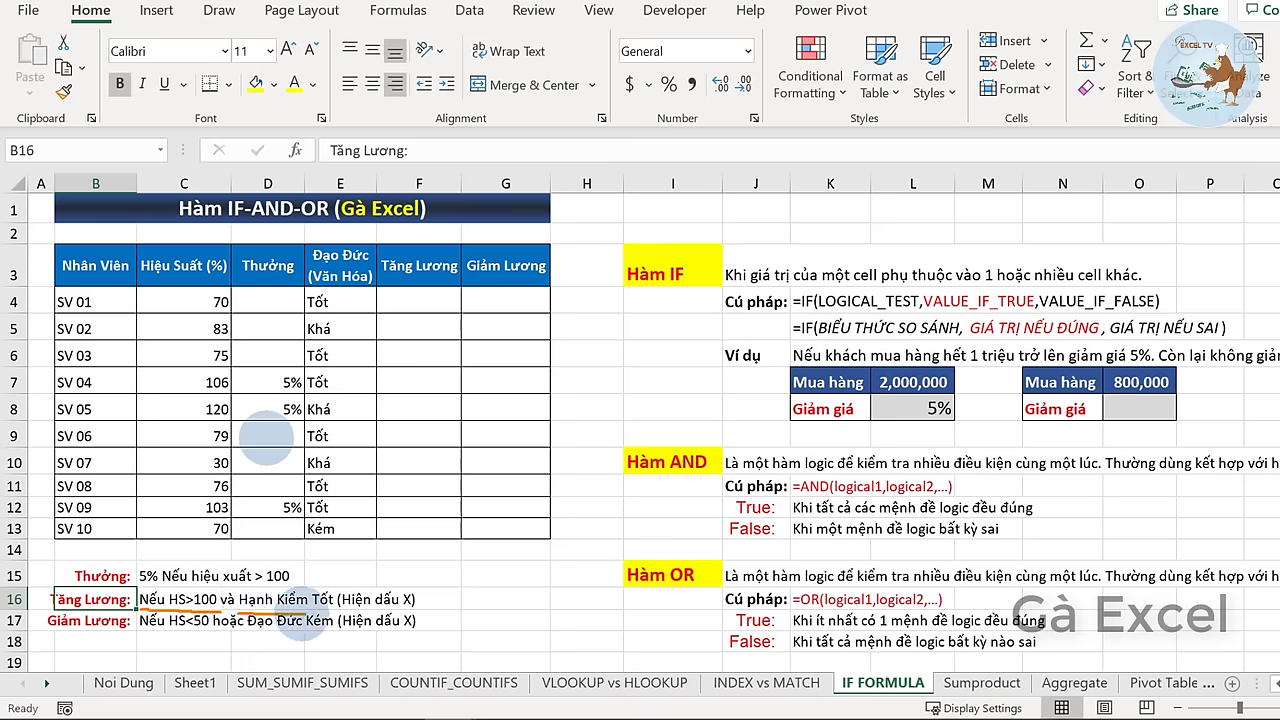
{"action": "left_click_drag", "start_coordinate": [235, 622], "coordinate": [327, 618]}
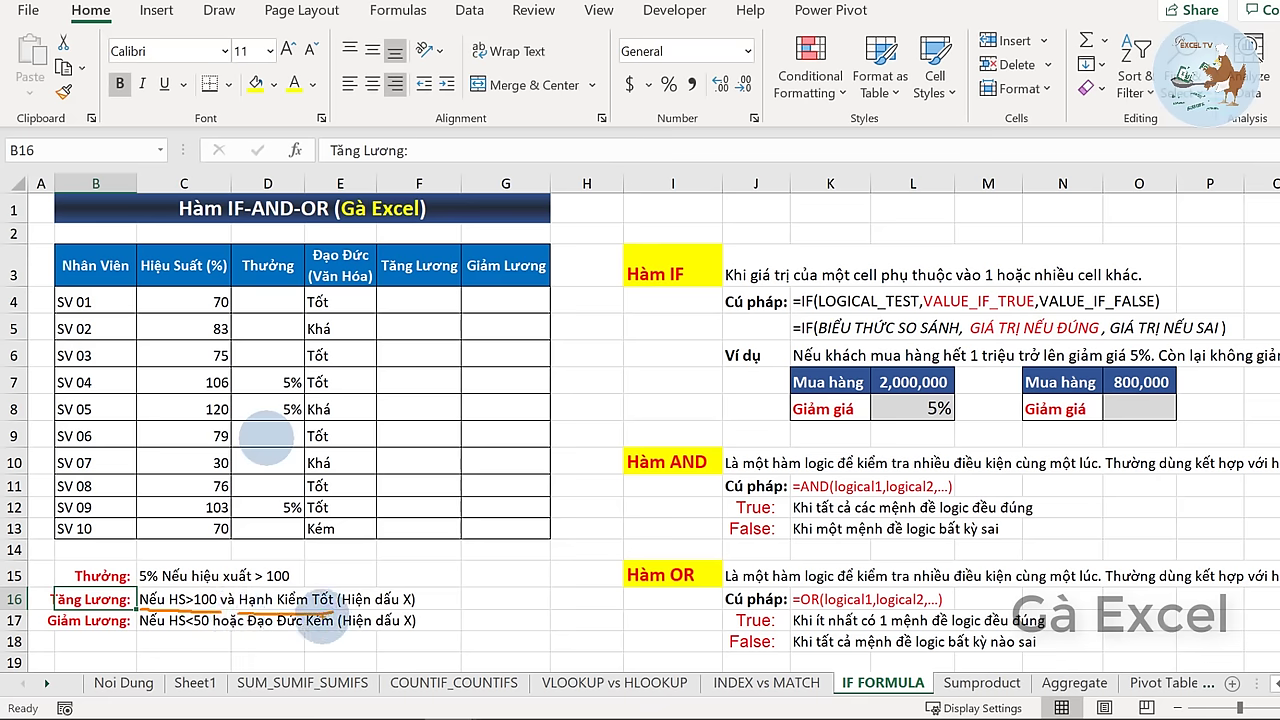
{"action": "left_click", "coordinate": [427, 318]}
{"action": "left_click", "coordinate": [425, 296]}
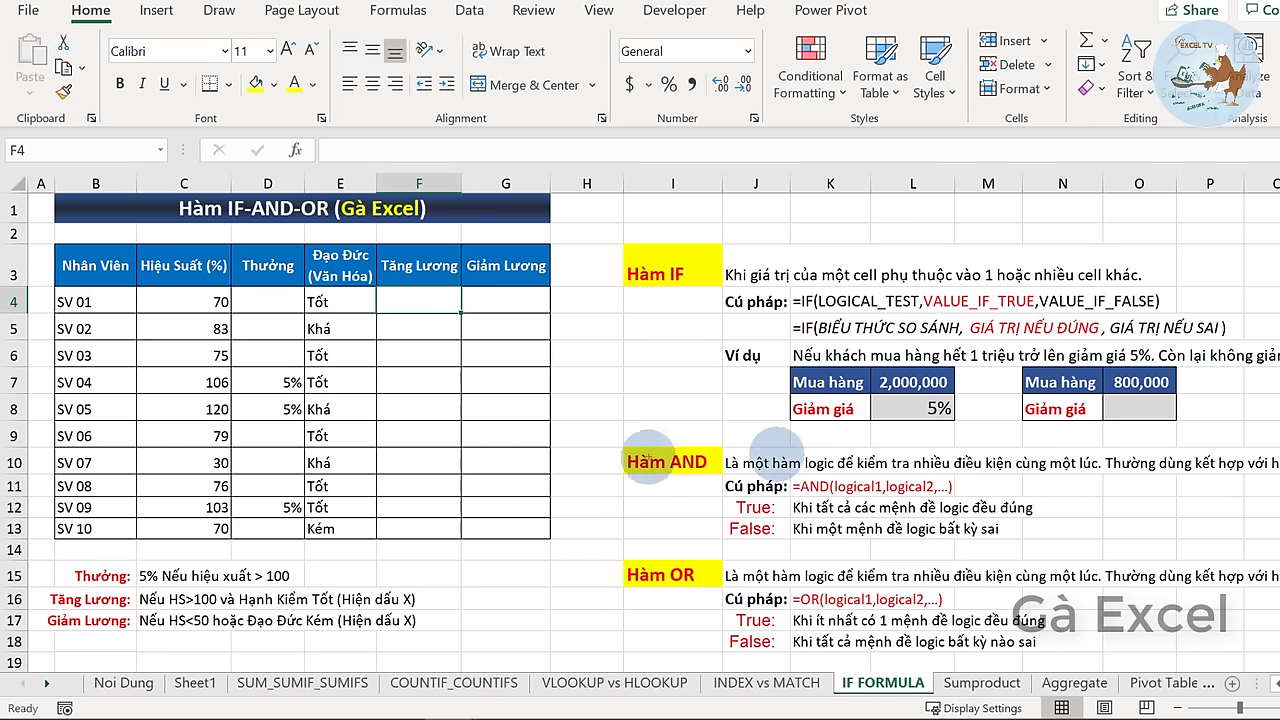
{"action": "left_click_drag", "start_coordinate": [630, 448], "coordinate": [1258, 541]}
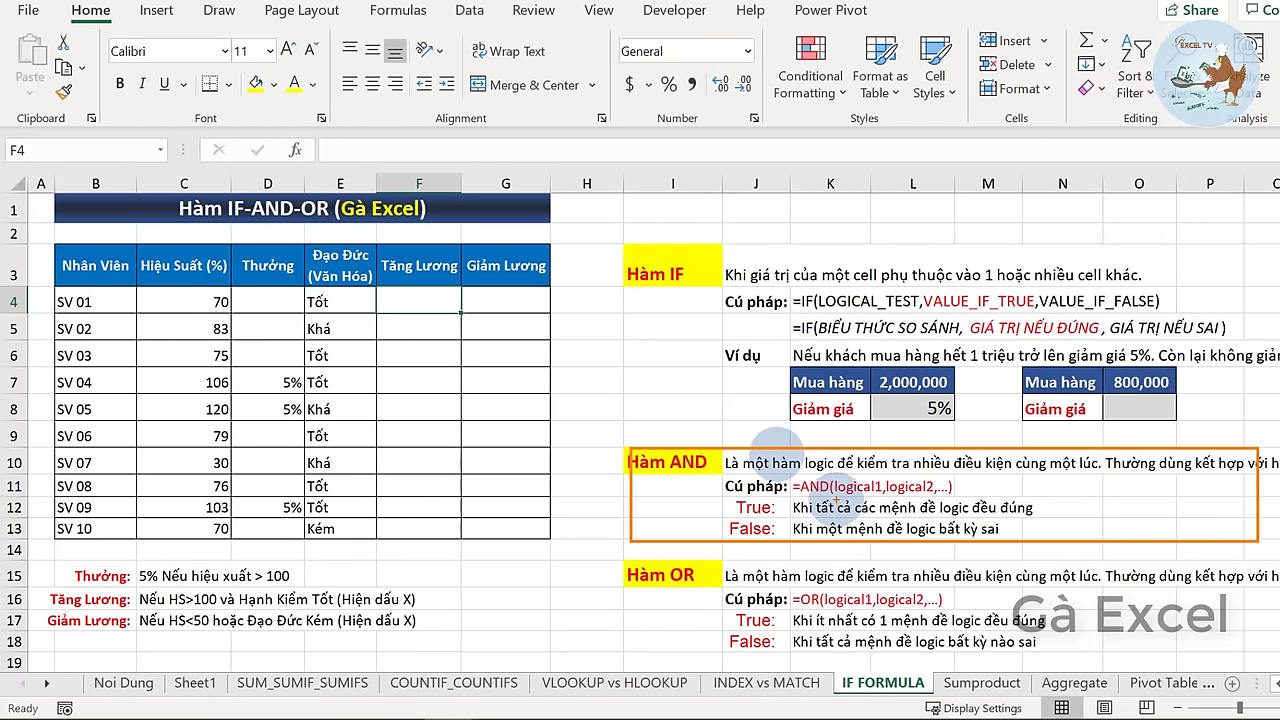
{"action": "left_click_drag", "start_coordinate": [835, 495], "coordinate": [950, 490]}
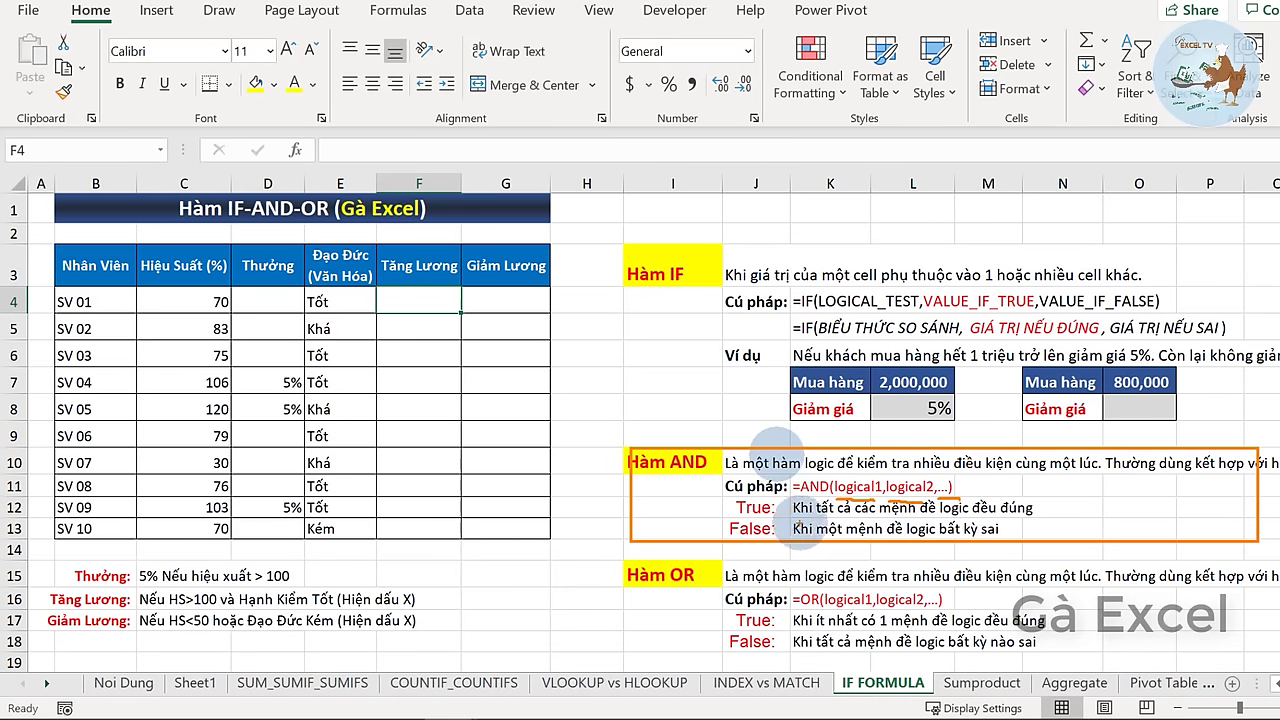
{"action": "mouse_move", "coordinate": [738, 500]}
{"action": "left_mouse_down"}
{"action": "mouse_move", "coordinate": [737, 514]}
{"action": "mouse_move", "coordinate": [795, 500]}
{"action": "mouse_move", "coordinate": [815, 520]}
{"action": "mouse_move", "coordinate": [955, 490]}
{"action": "left_mouse_up"}
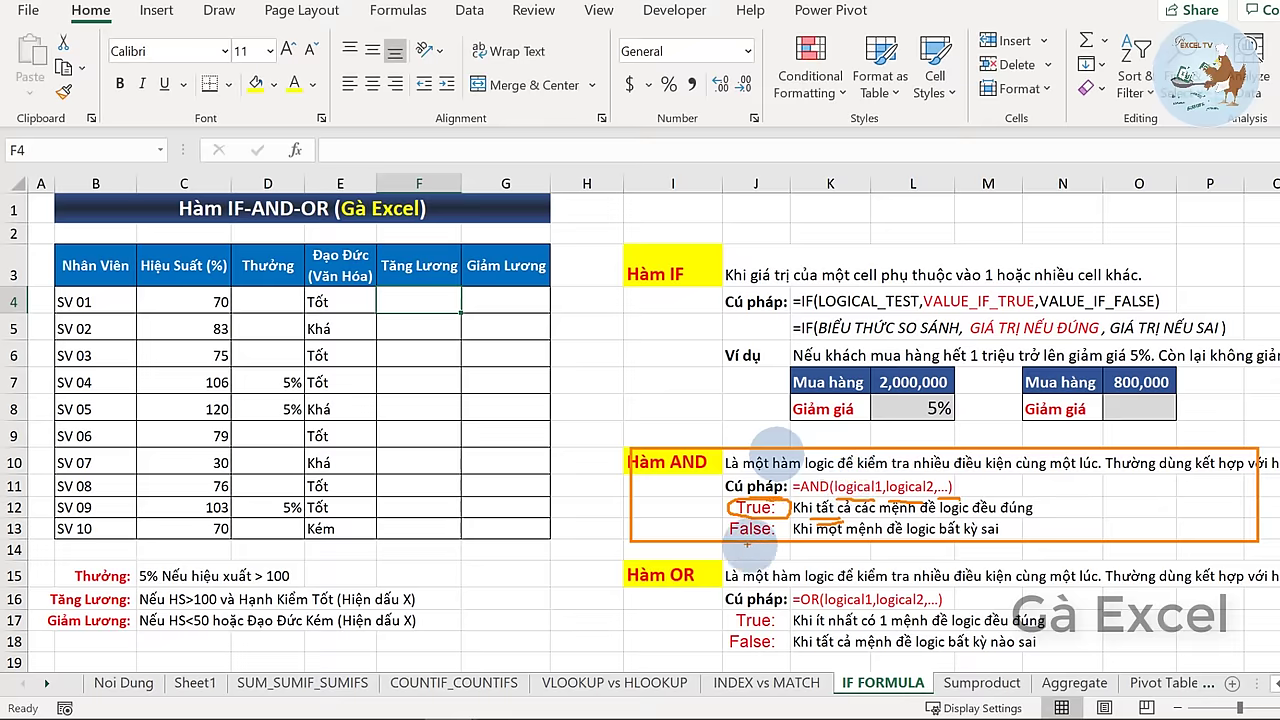
{"action": "left_click_drag", "start_coordinate": [796, 537], "coordinate": [990, 538]}
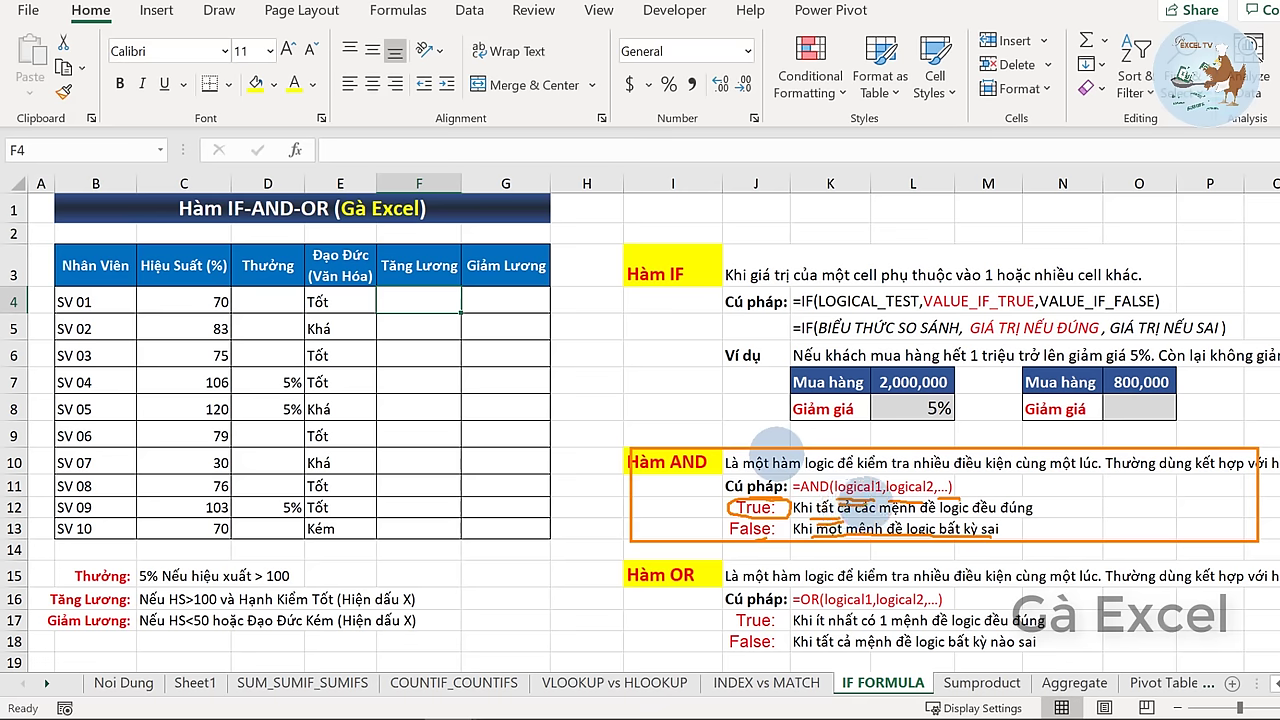
{"action": "key", "text": "Escape"}
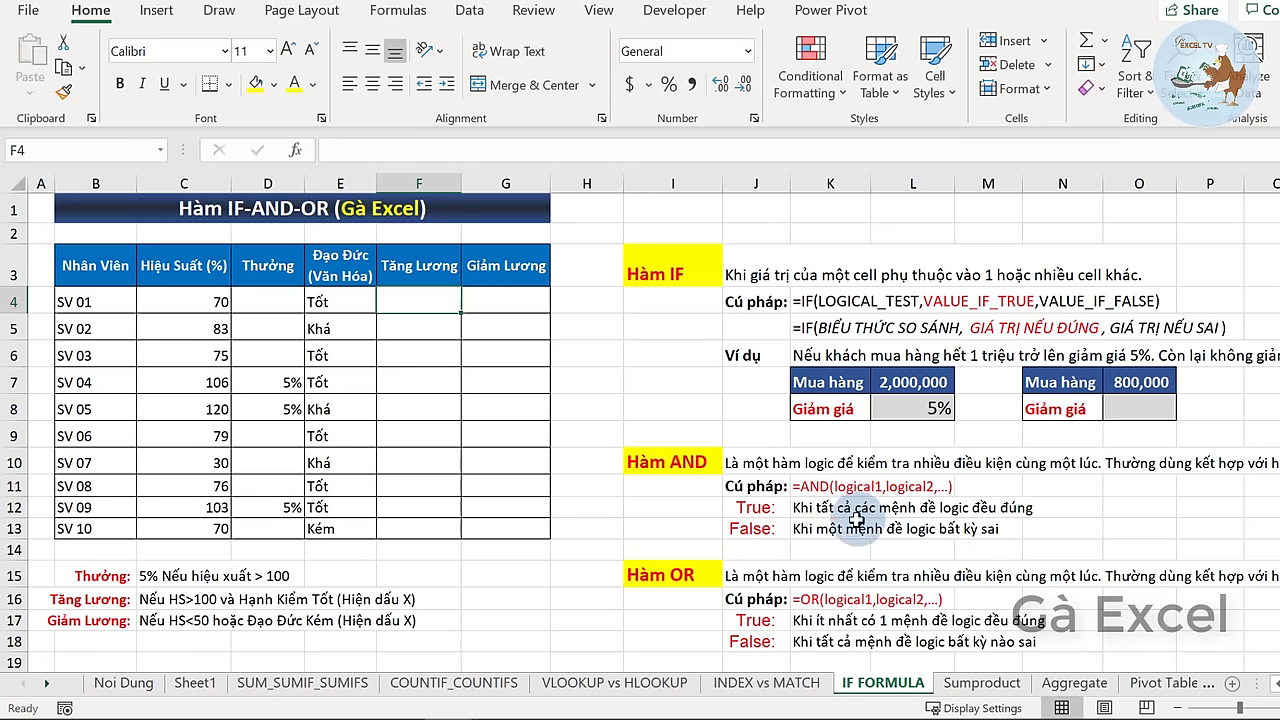
{"action": "left_click", "coordinate": [745, 488]}
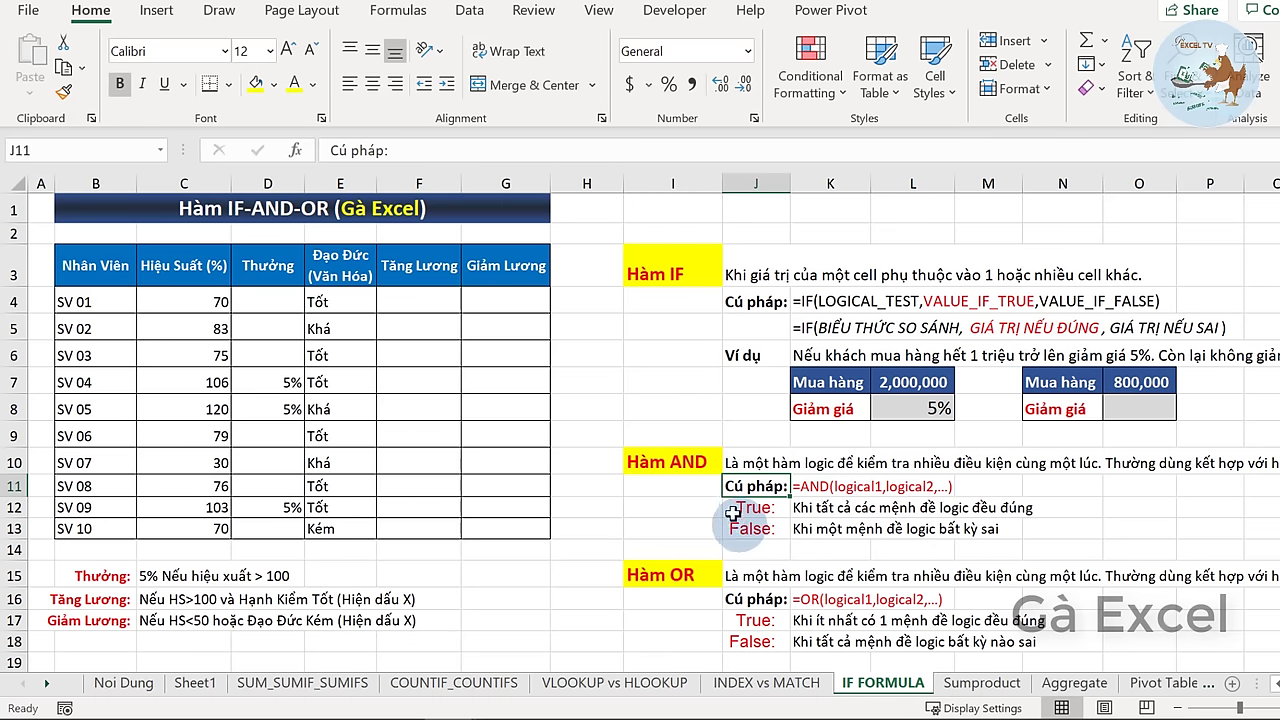
{"action": "left_click", "coordinate": [686, 466]}
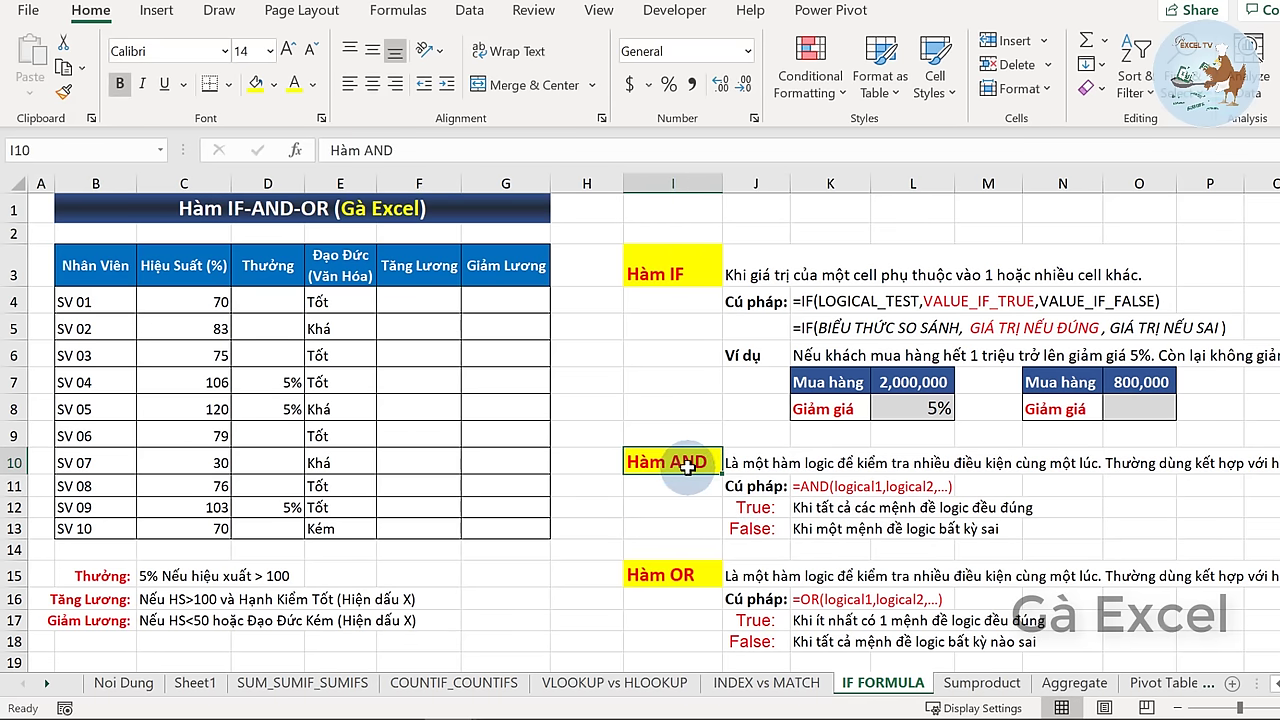
{"action": "left_click", "coordinate": [428, 303]}
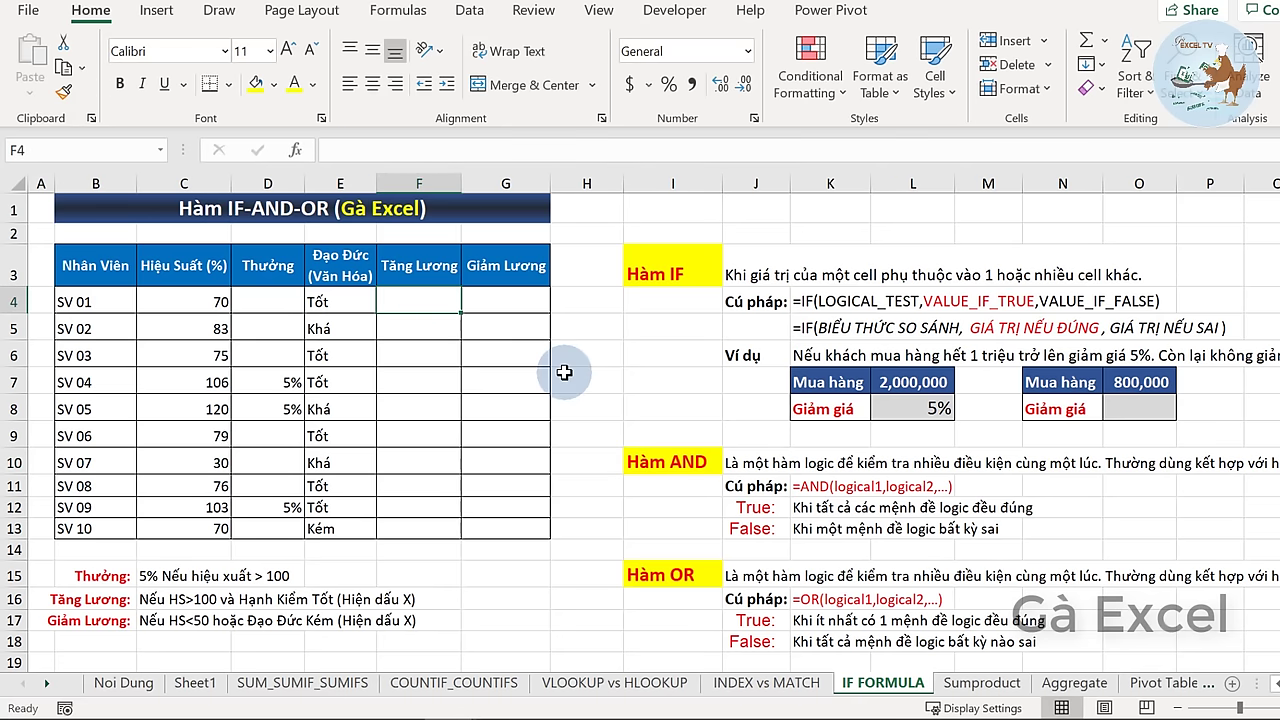
- Enter =AND(C4>100,E4="Tốt") in F4, which returns FALSE for SV 01
{"action": "type", "text": "=and"}
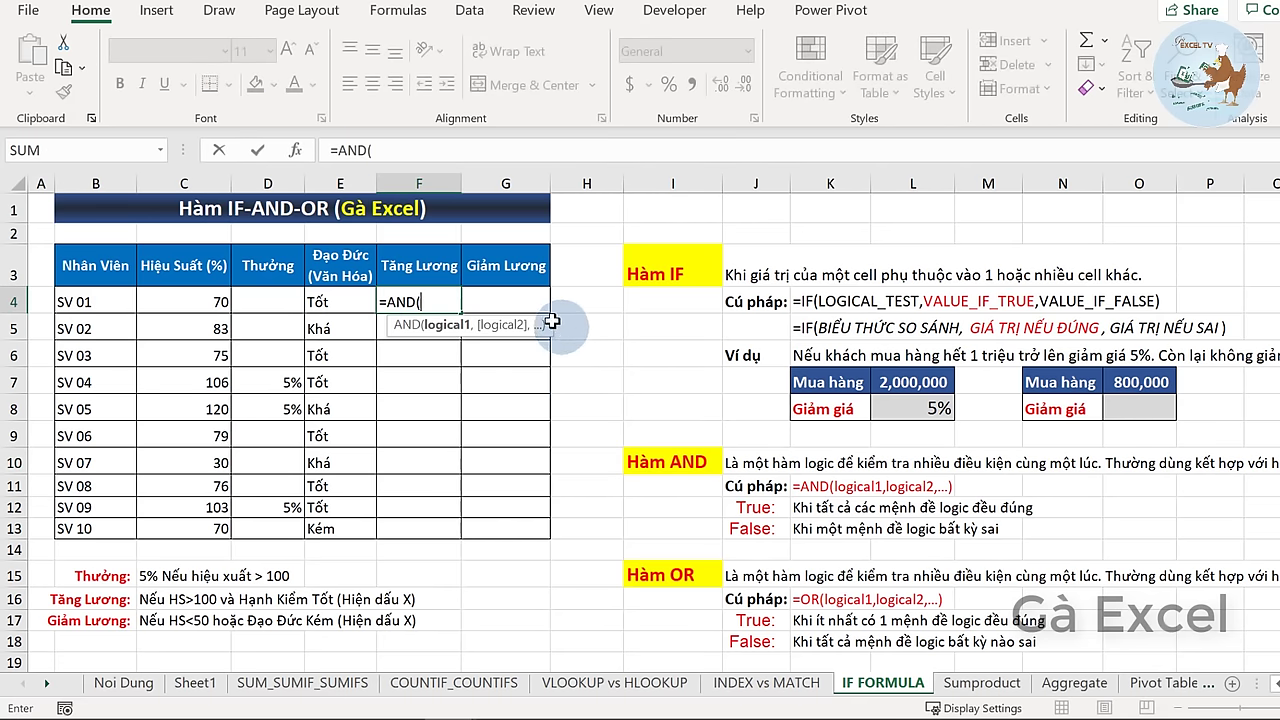
{"action": "left_click", "coordinate": [192, 307]}
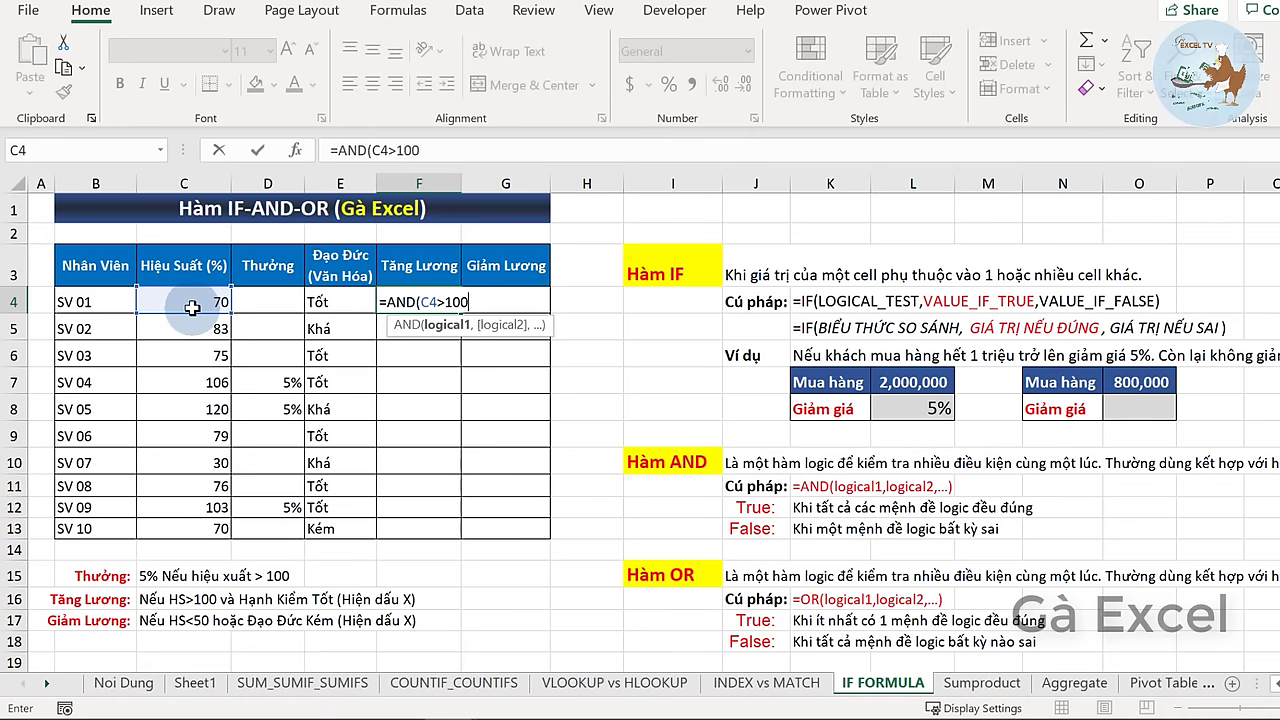
{"action": "type", "text": ","}
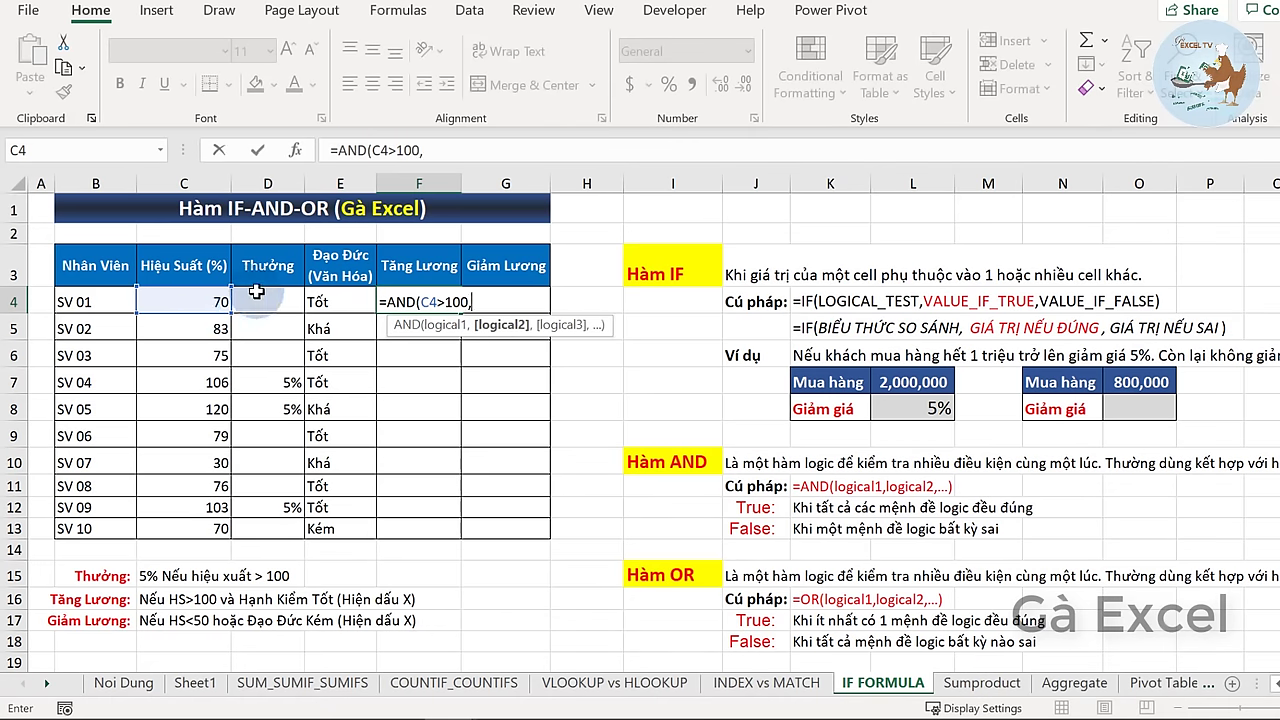
{"action": "left_click", "coordinate": [341, 297]}
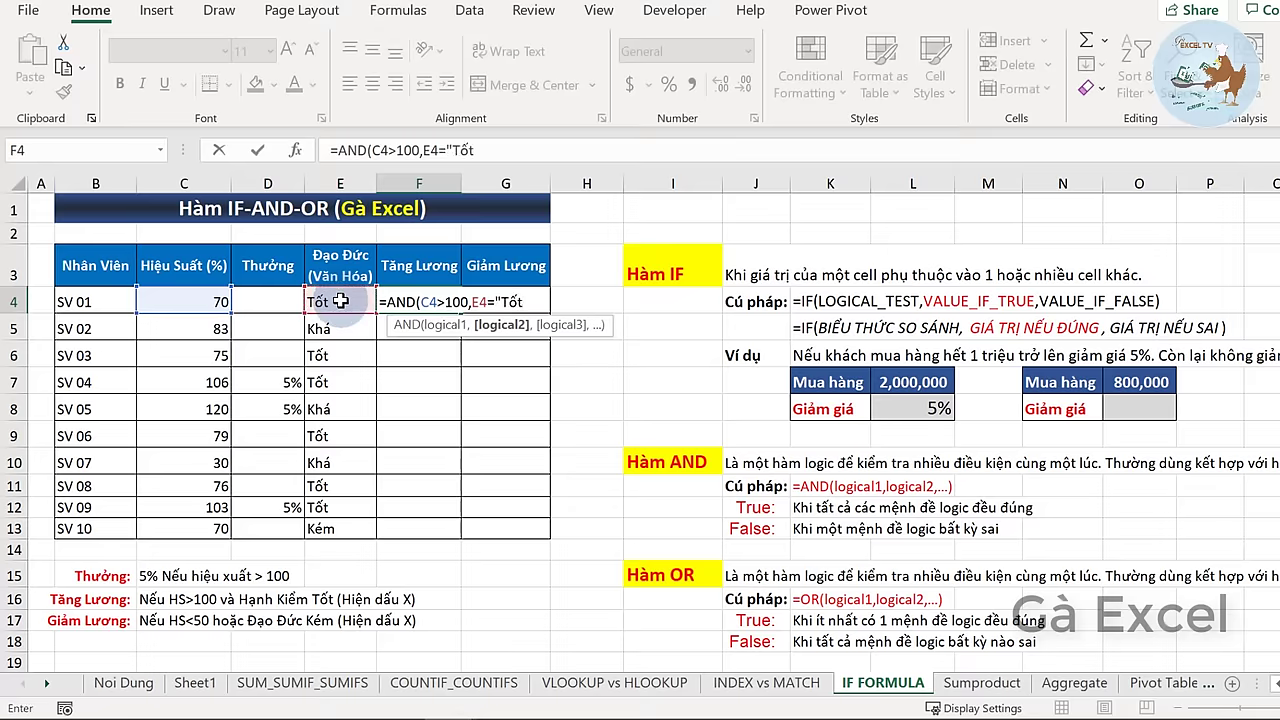
{"action": "type", "text": ")"}
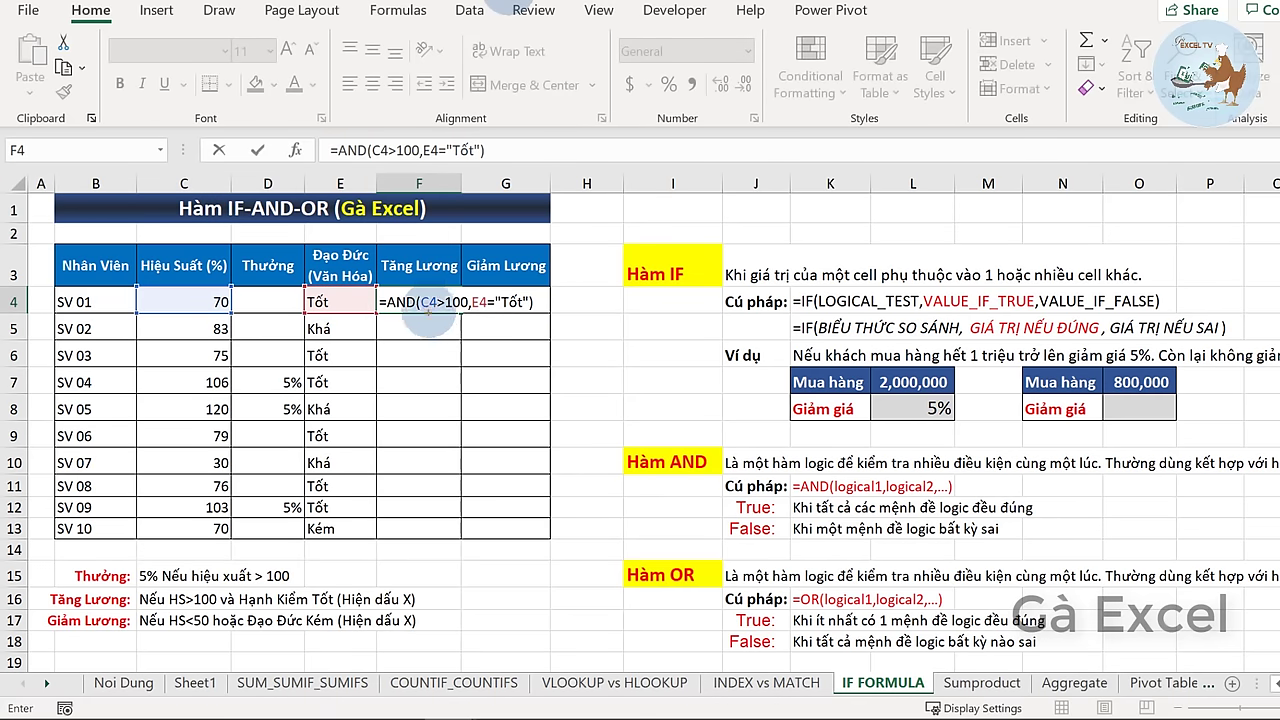
{"action": "left_click_drag", "start_coordinate": [423, 317], "coordinate": [512, 319]}
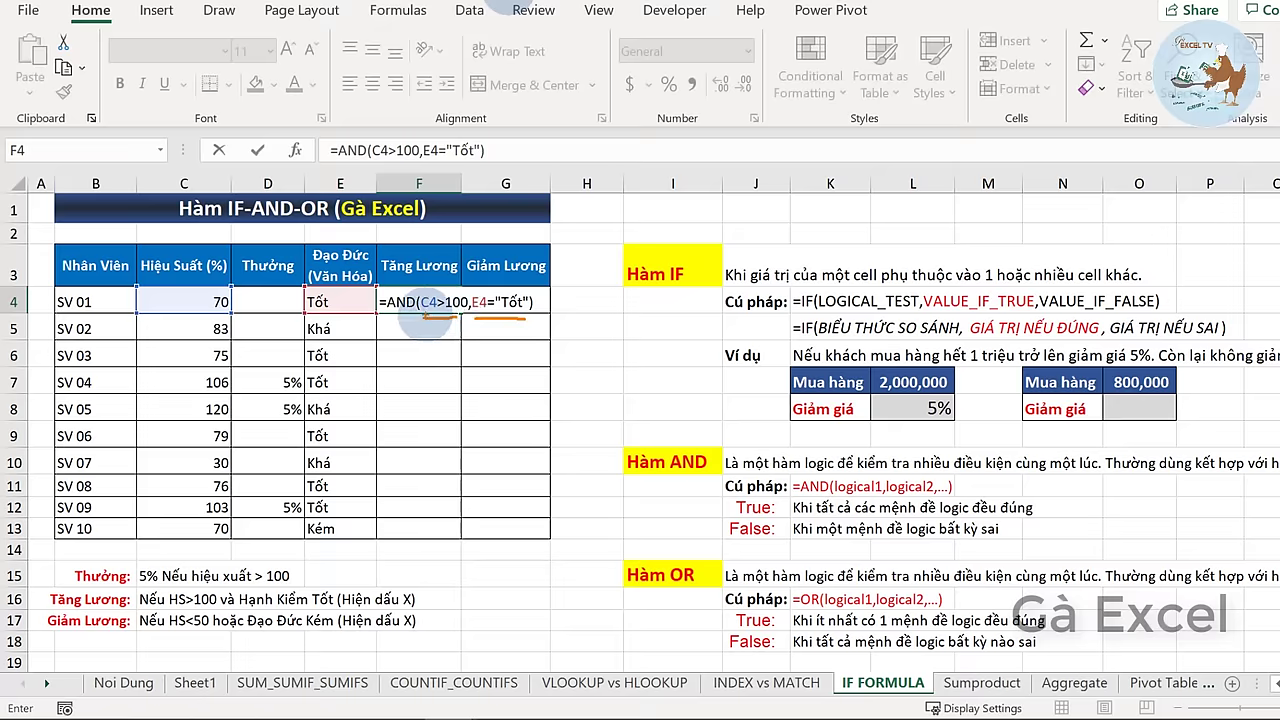
{"action": "left_click_drag", "start_coordinate": [424, 318], "coordinate": [438, 318]}
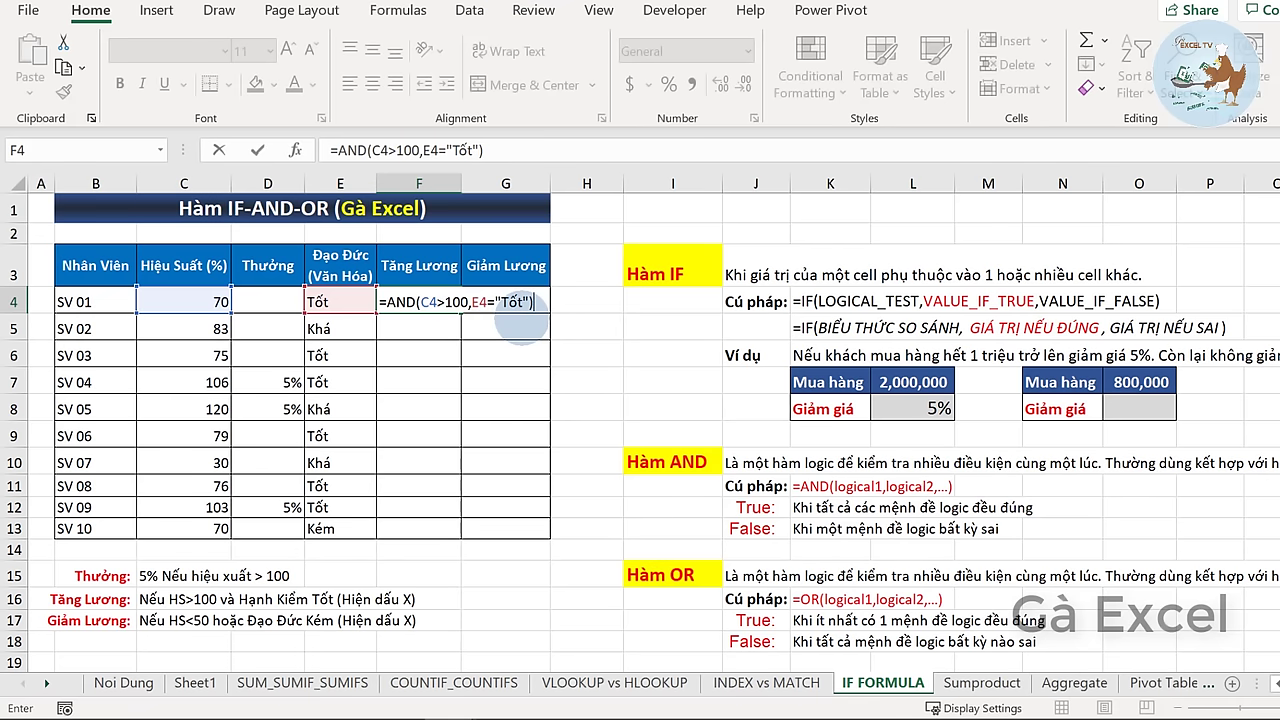
{"action": "key", "text": "ctrl+Return"}
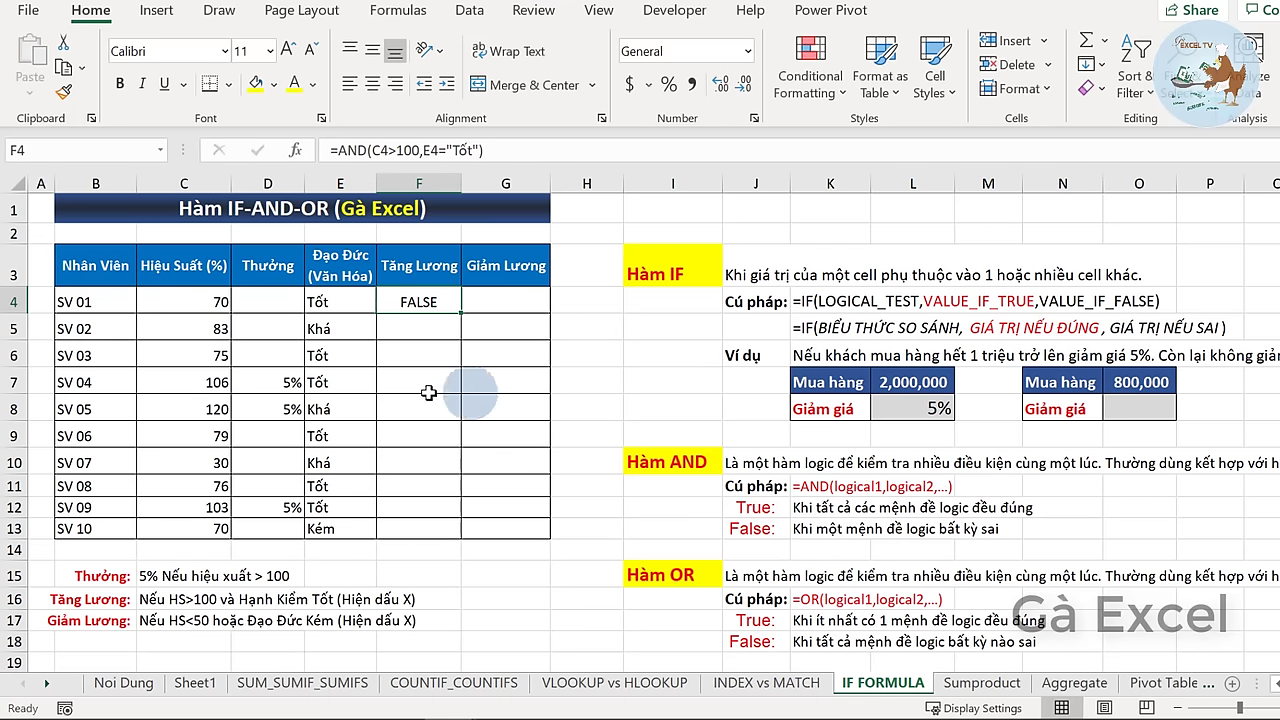
- Copy the AND formula from F4 down to F13, giving TRUE for SV 04 and SV 09
{"action": "left_click", "coordinate": [333, 302]}
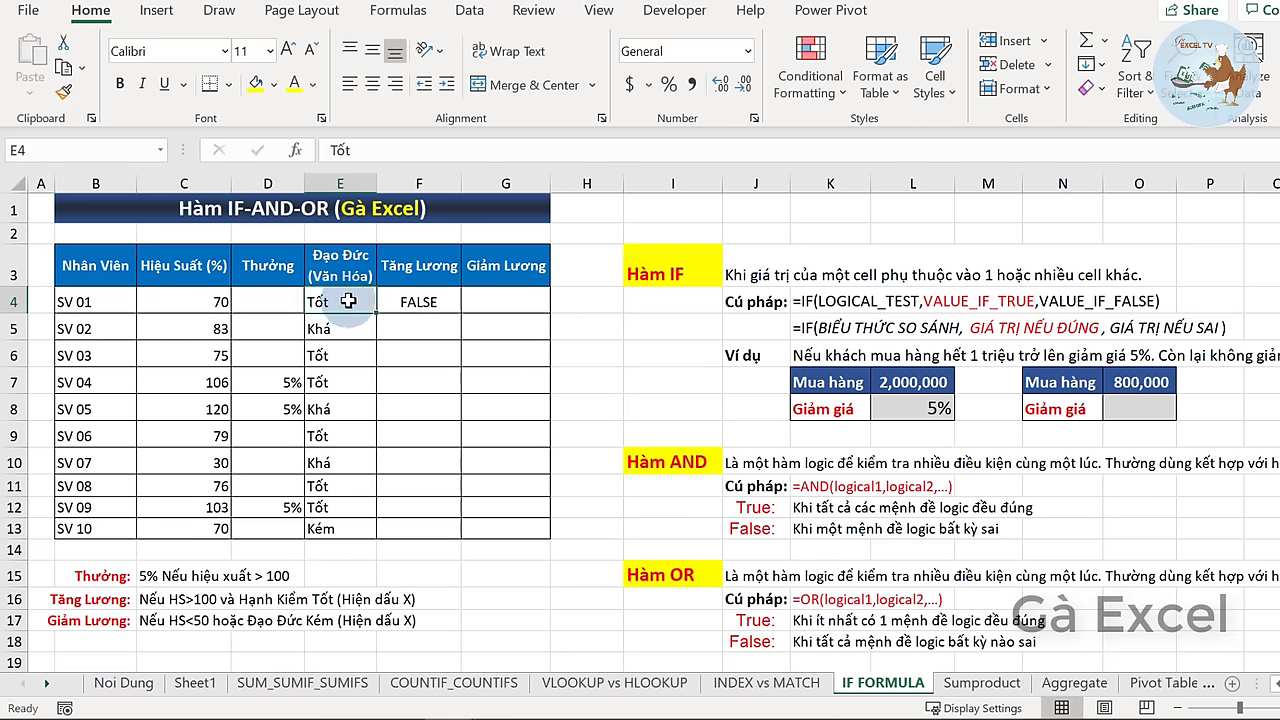
{"action": "left_click", "coordinate": [200, 303]}
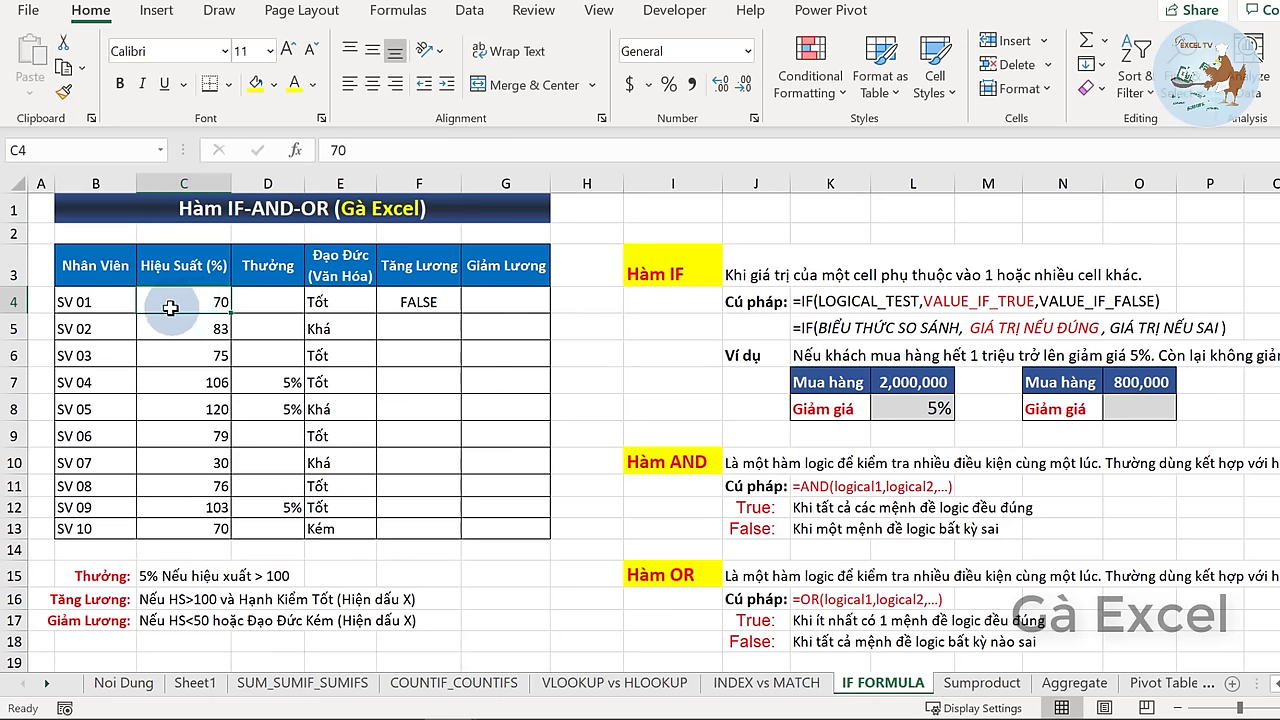
{"action": "left_click", "coordinate": [425, 305]}
{"action": "double_click", "coordinate": [461, 313]}
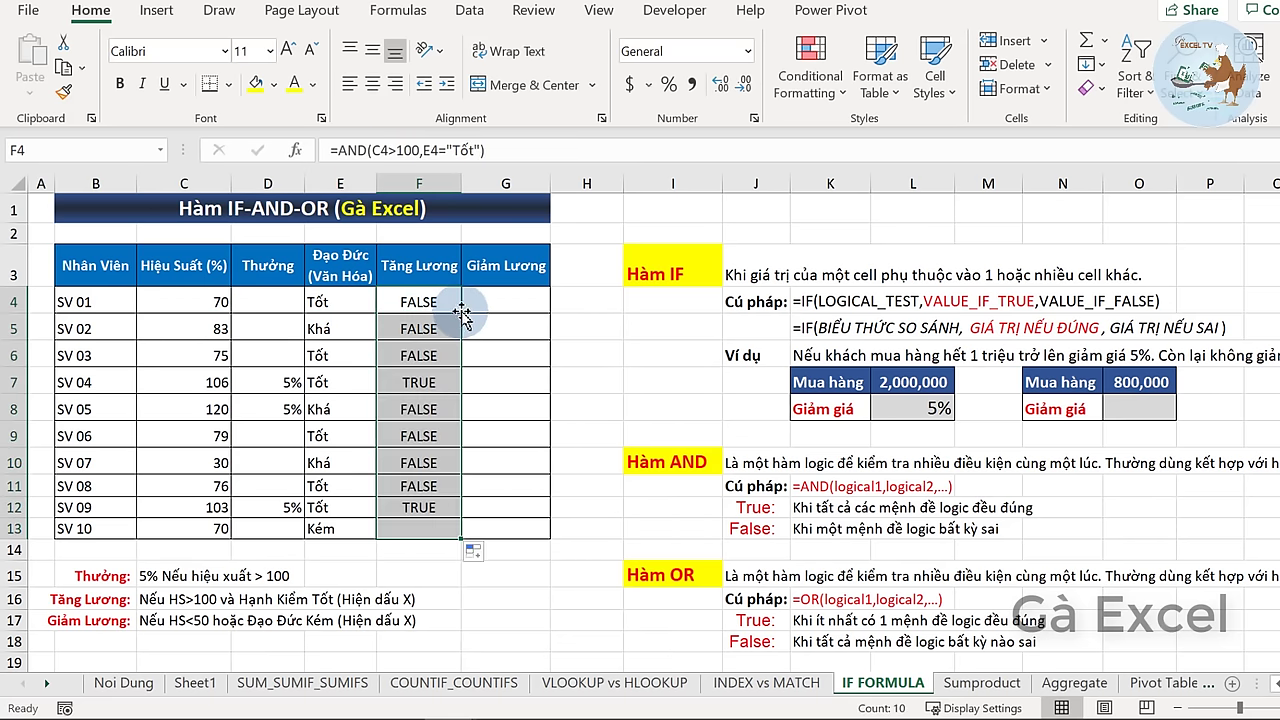
{"action": "left_click", "coordinate": [419, 371]}
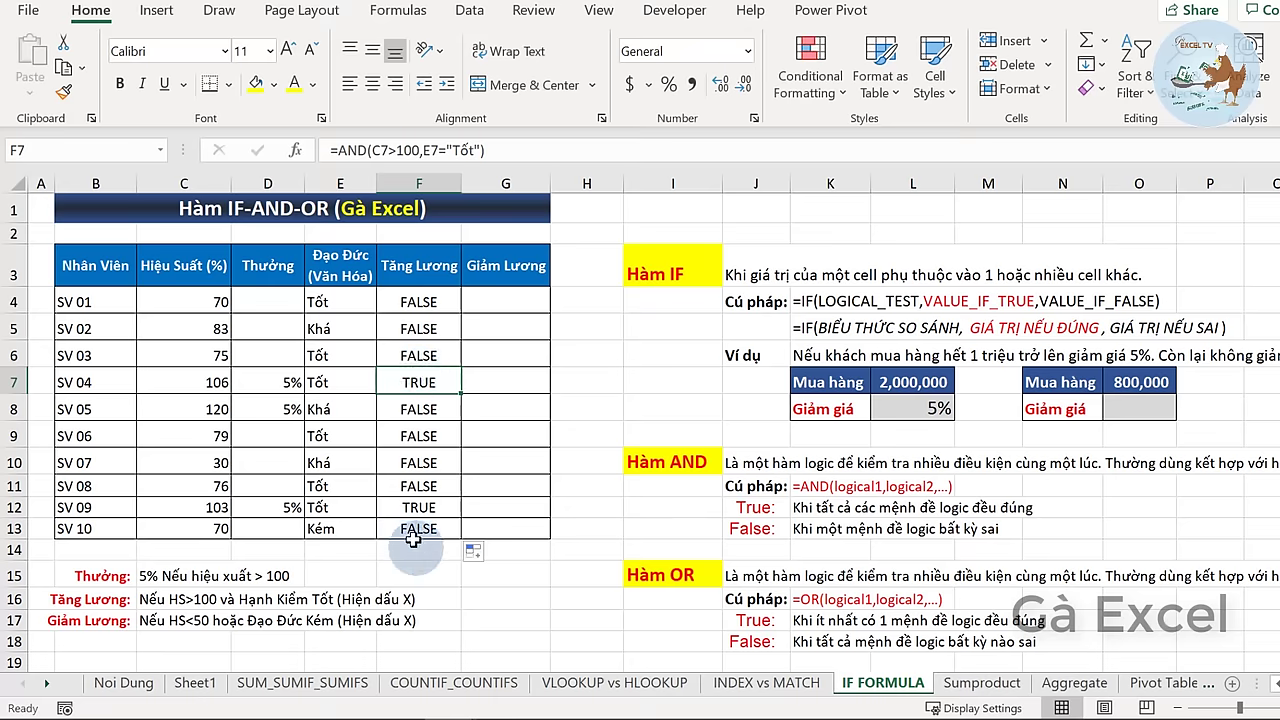
{"action": "left_click", "coordinate": [420, 507], "text": "ctrl"}
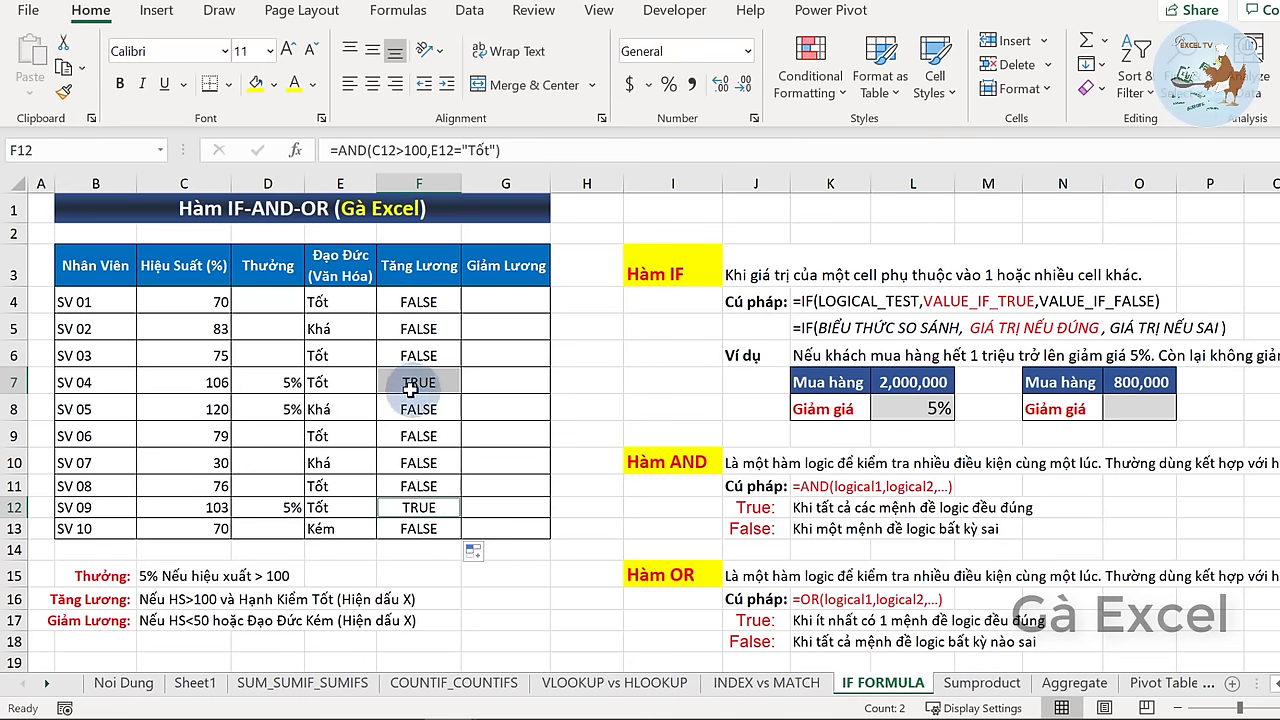
- Verify the results against the performance and conduct values of SV 04, SV 09 and SV 05
{"action": "left_click", "coordinate": [192, 382]}
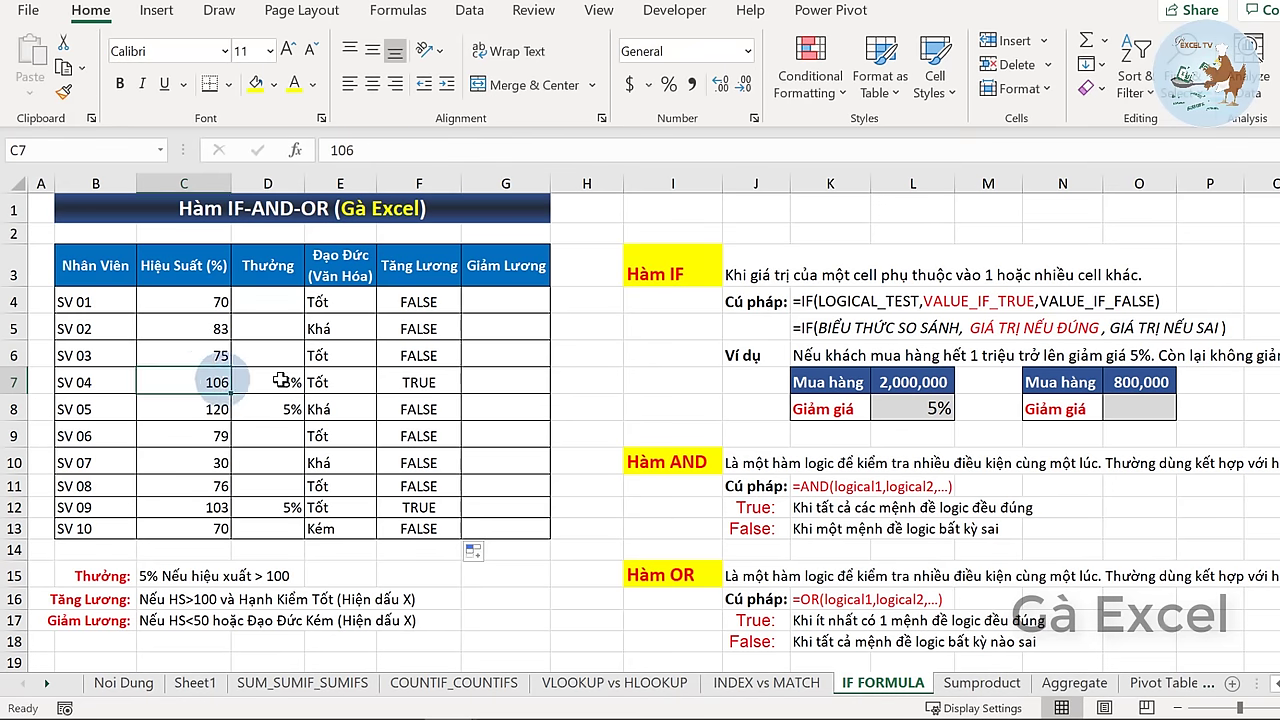
{"action": "left_click", "coordinate": [338, 381]}
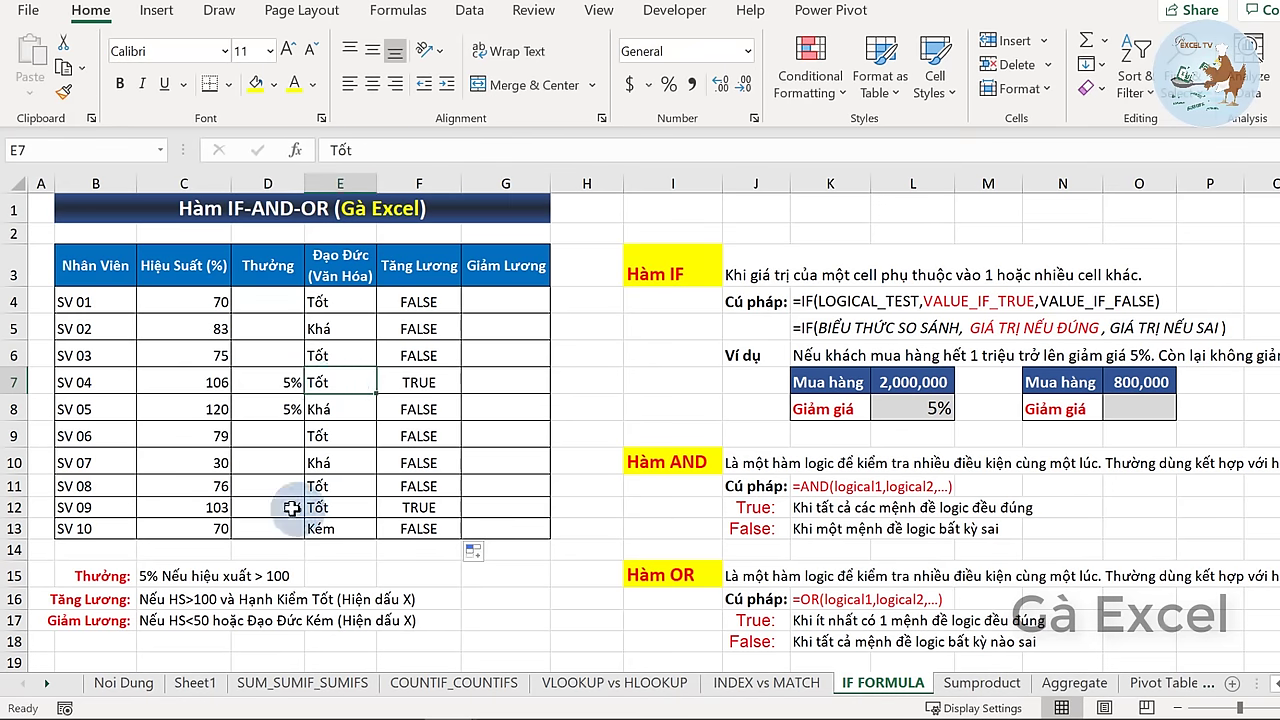
{"action": "left_click", "coordinate": [212, 507]}
{"action": "left_click", "coordinate": [345, 505]}
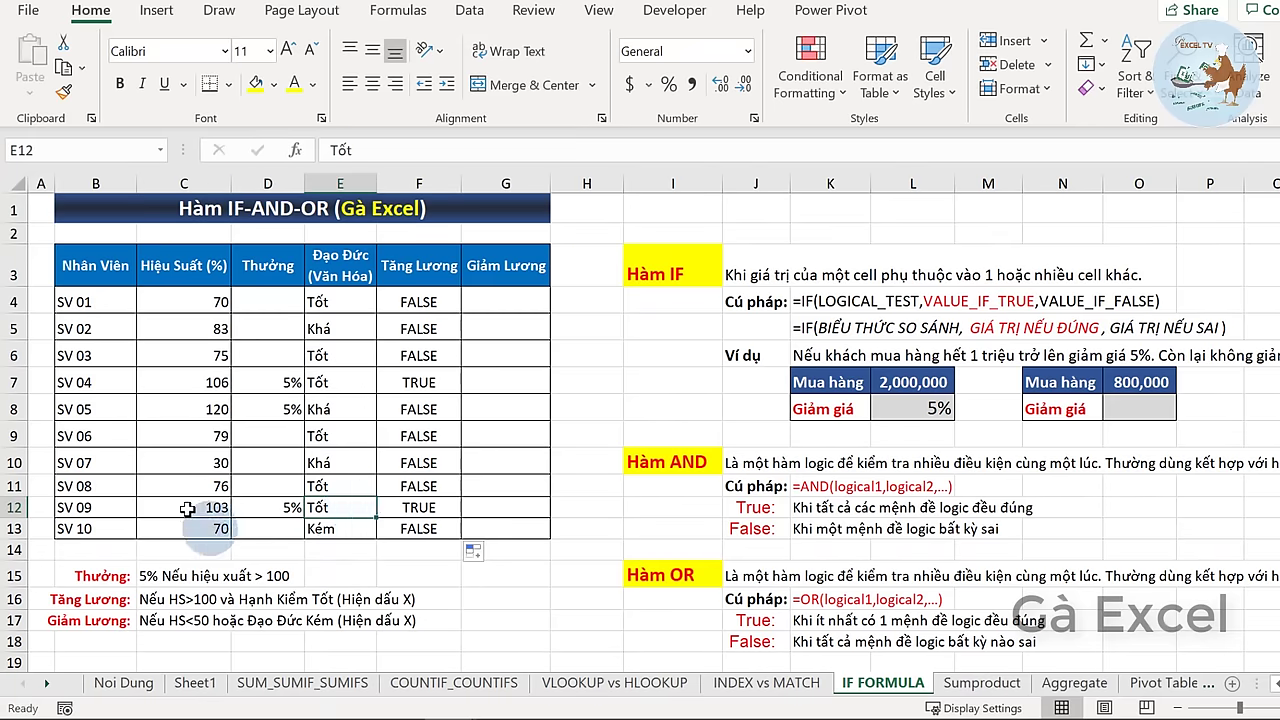
{"action": "left_click", "coordinate": [196, 410]}
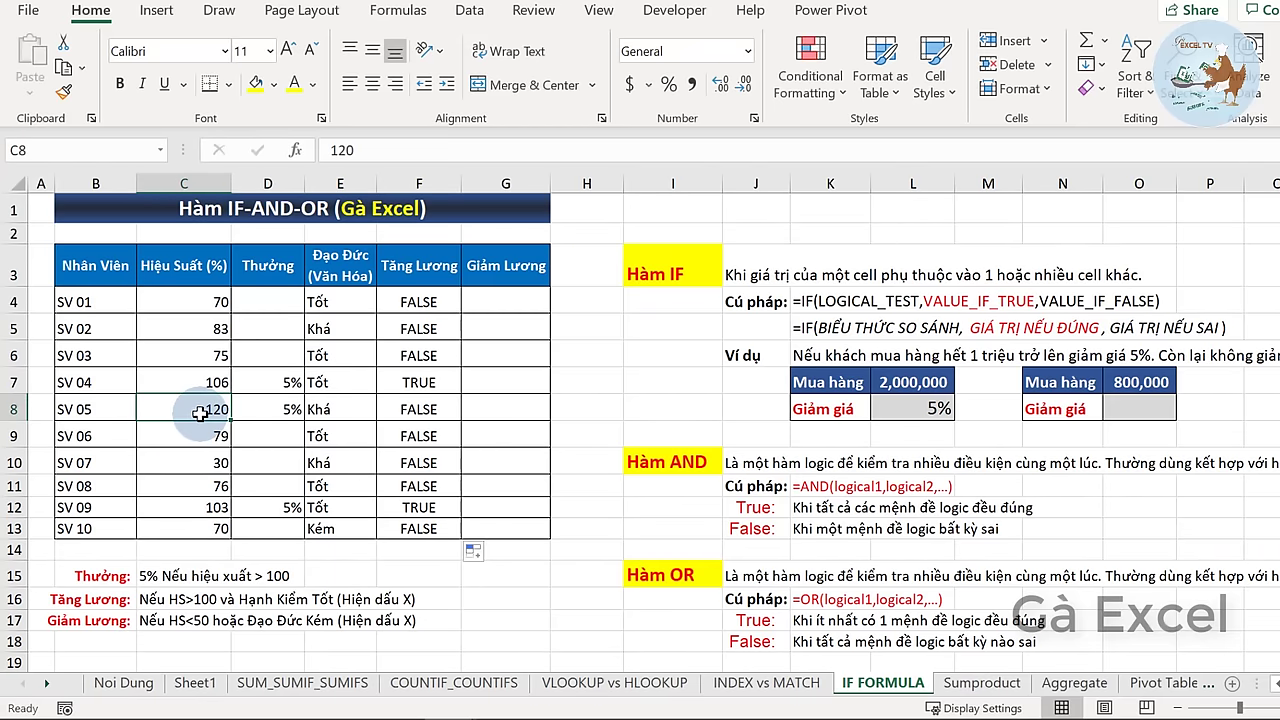
{"action": "left_click", "coordinate": [352, 406]}
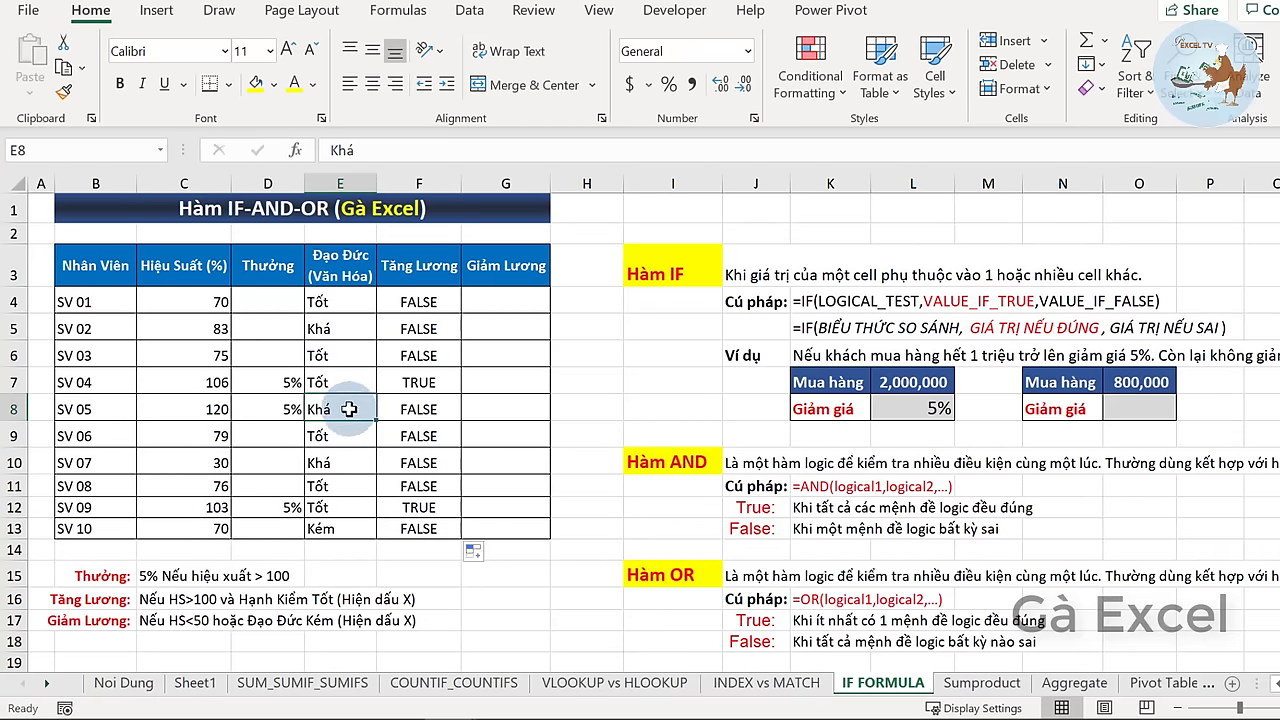
{"action": "left_click", "coordinate": [415, 406]}
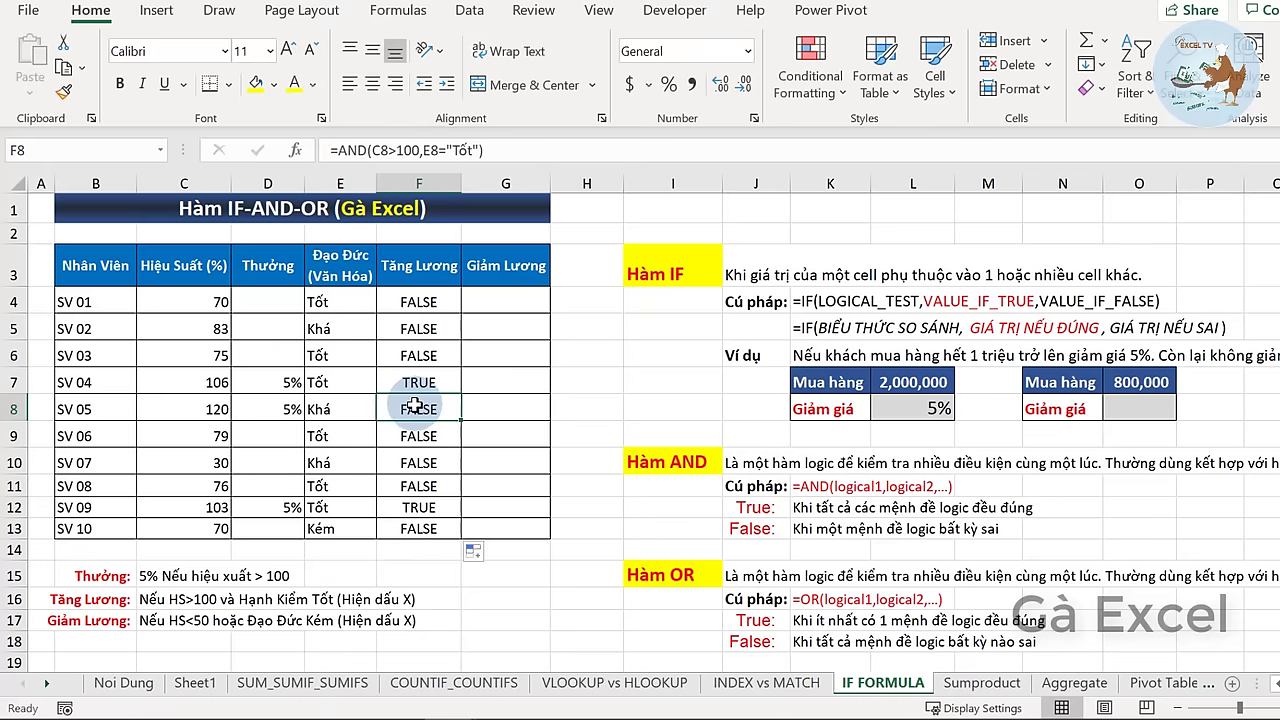
{"action": "left_click", "coordinate": [429, 302]}
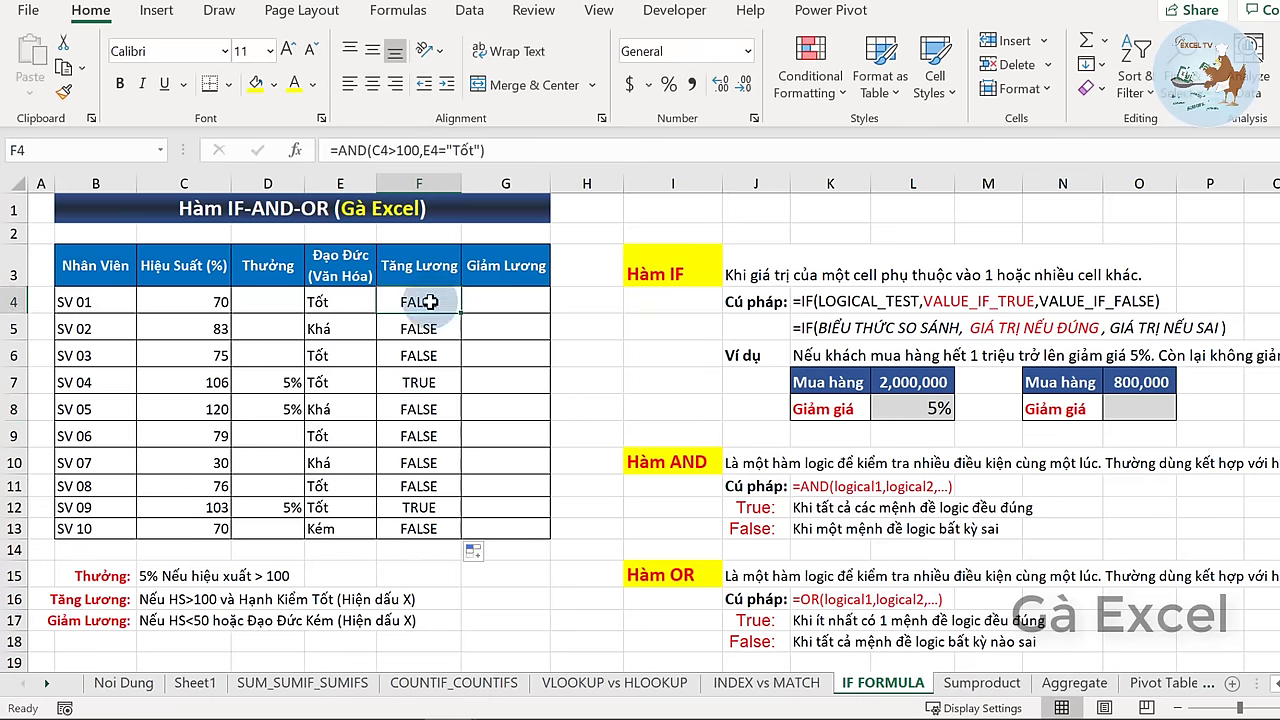
- Wrap F4's AND test in IF, making it =IF(AND(C4>100,E4="Tốt"),"X","")
{"action": "double_click", "coordinate": [429, 302]}
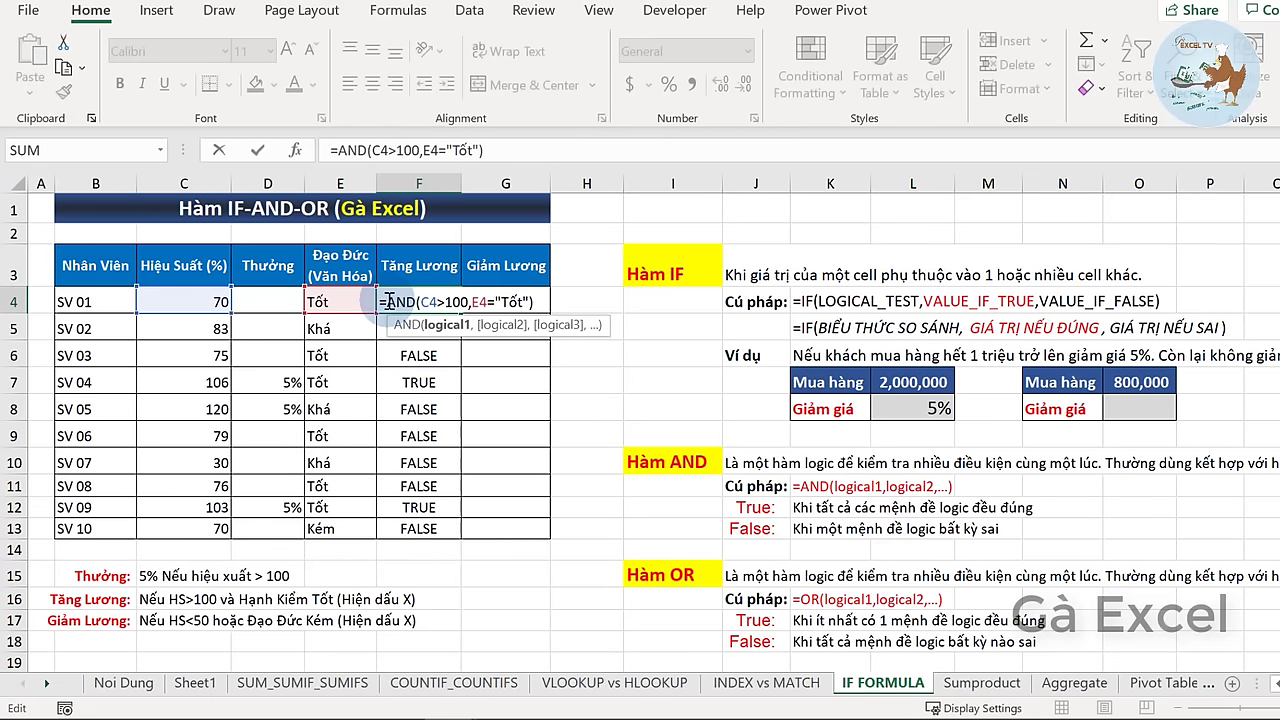
{"action": "left_click_drag", "start_coordinate": [388, 301], "coordinate": [551, 303]}
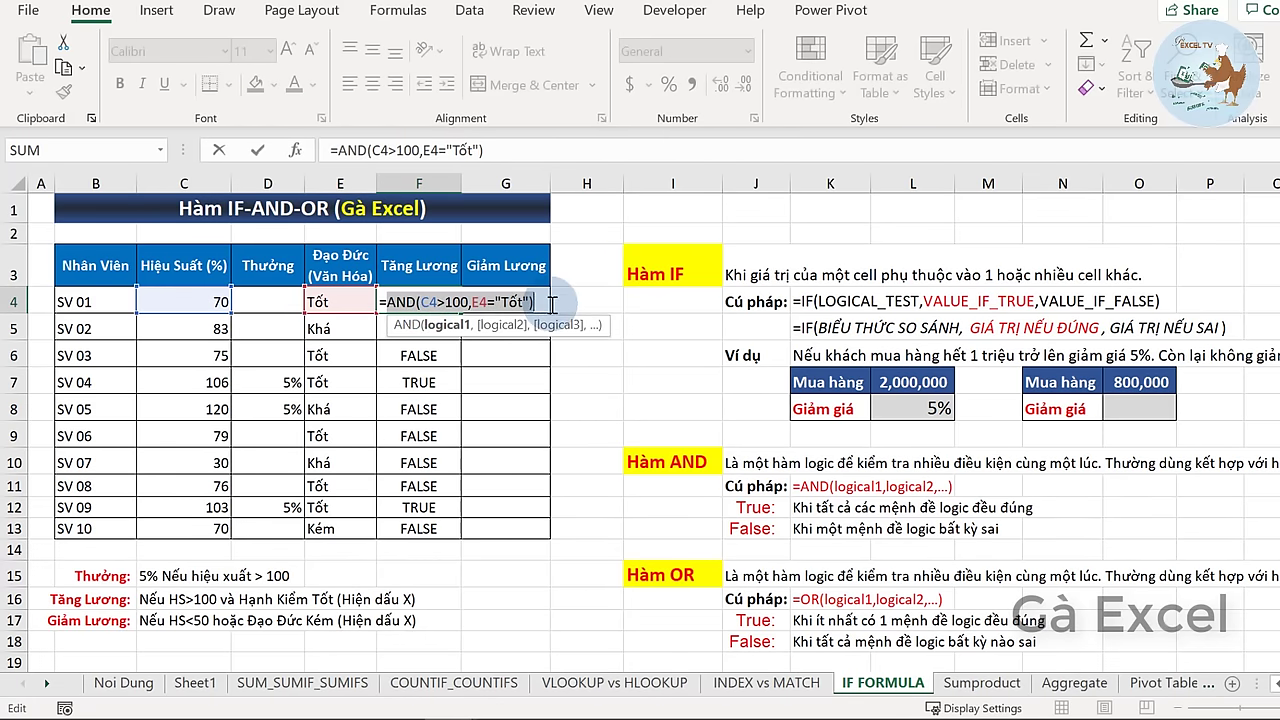
{"action": "key", "text": "ctrl+c"}
{"action": "left_click", "coordinate": [384, 302]}
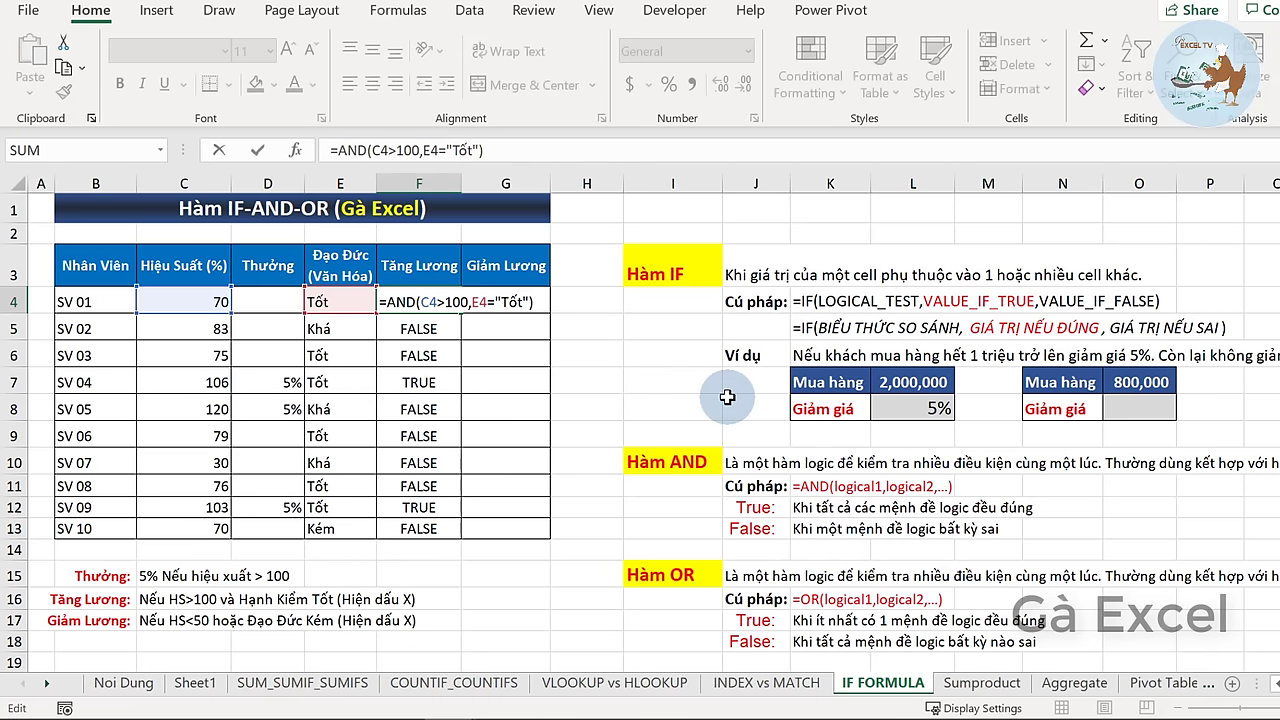
{"action": "type", "text": "if"}
{"action": "key", "text": "Tab"}
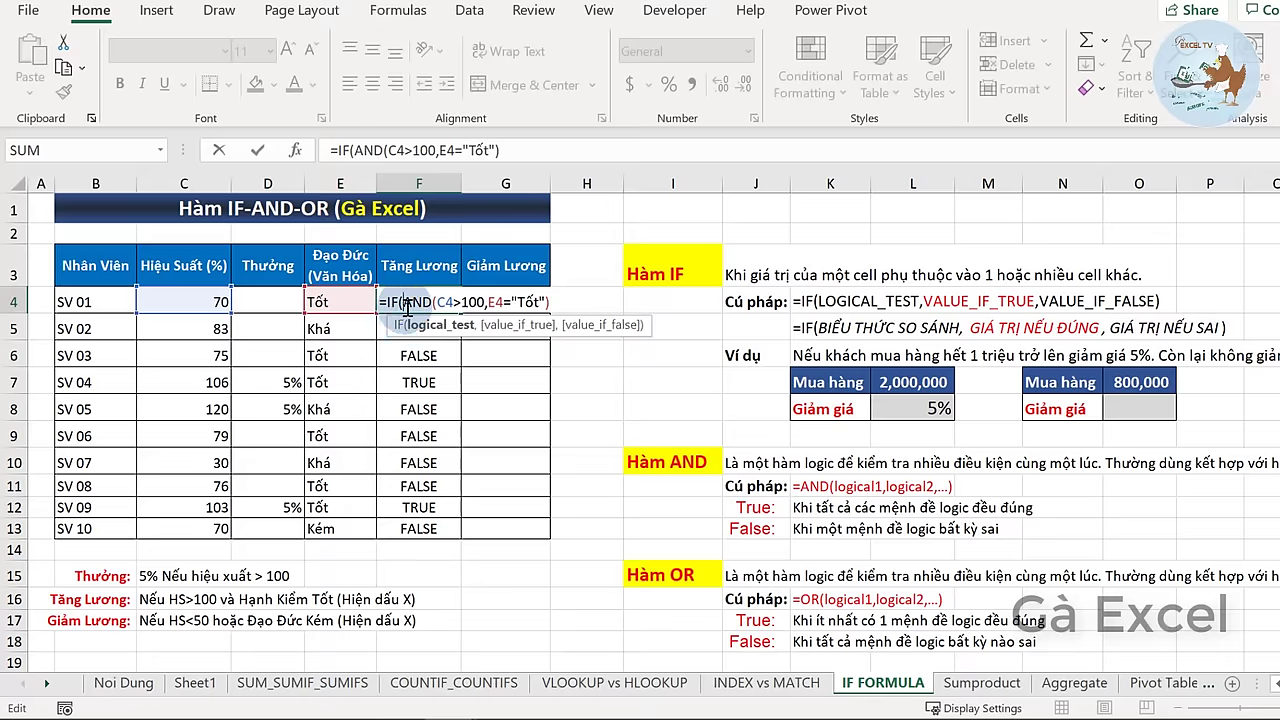
{"action": "left_click", "coordinate": [567, 300]}
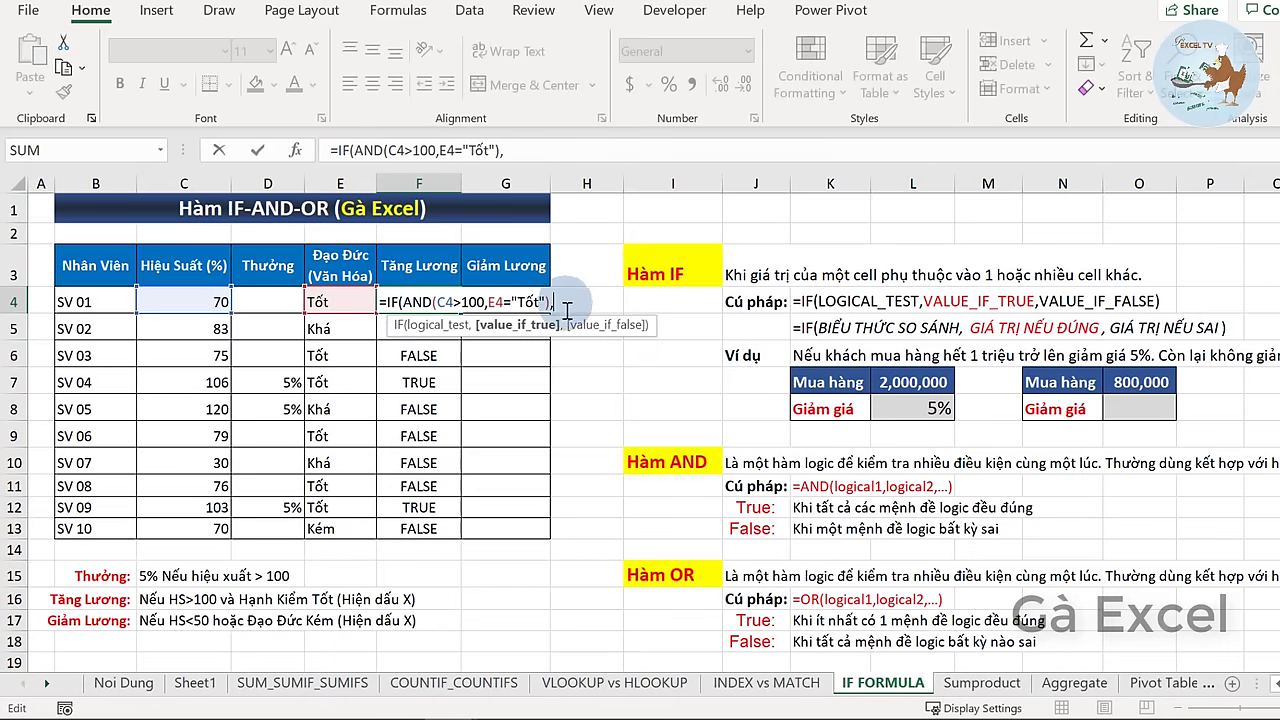
{"action": "type", "text": ","}
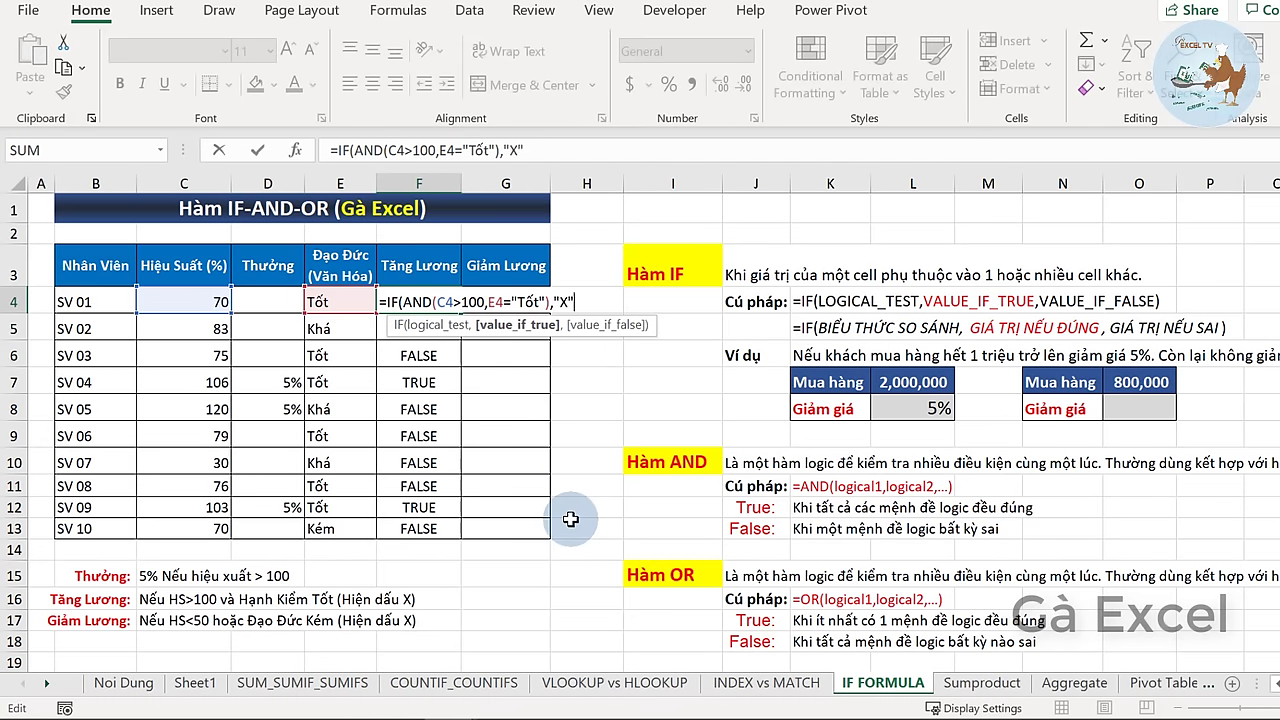
{"action": "type", "text": ",\"\""}
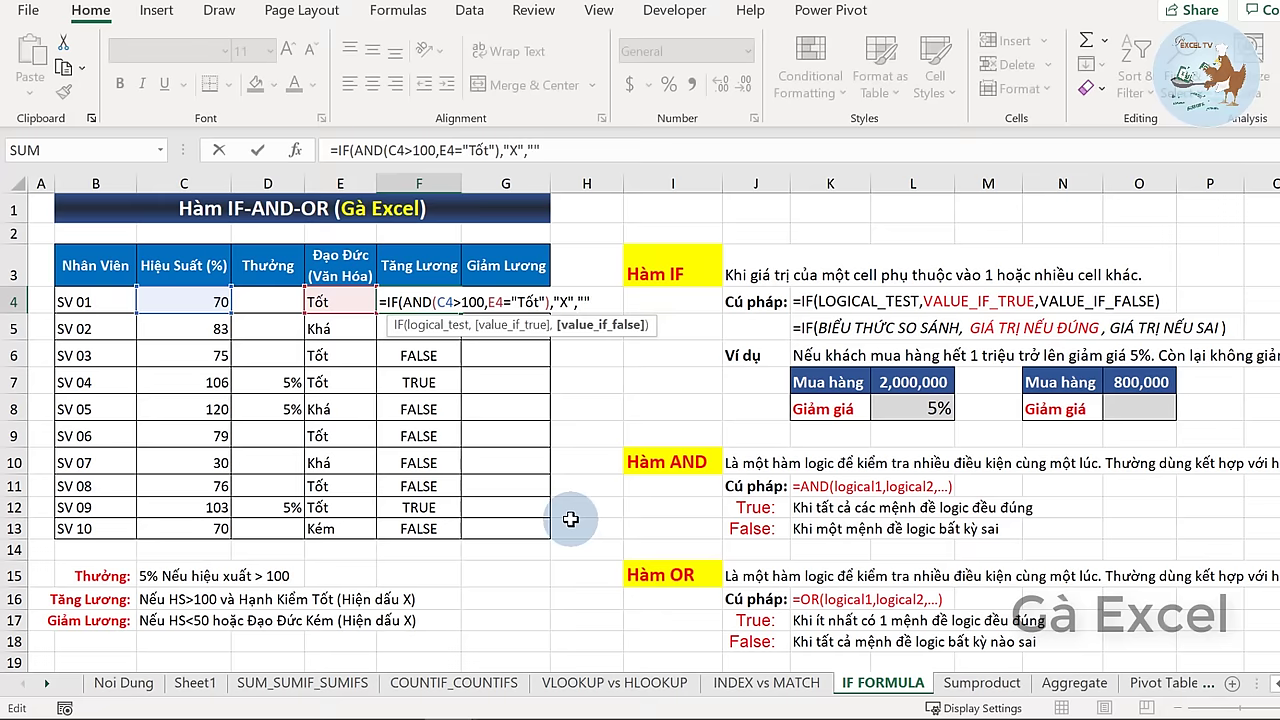
{"action": "type", "text": ")"}
{"action": "key", "text": "Return"}
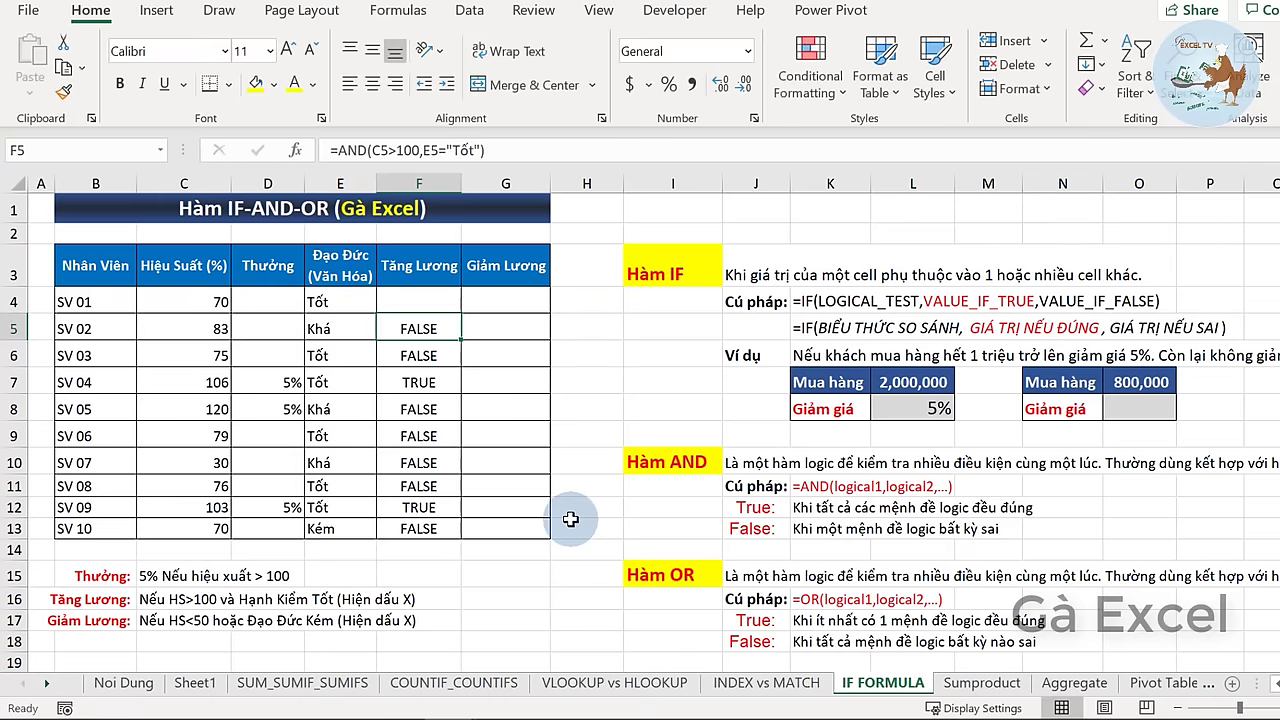
{"action": "key", "text": "Up"}
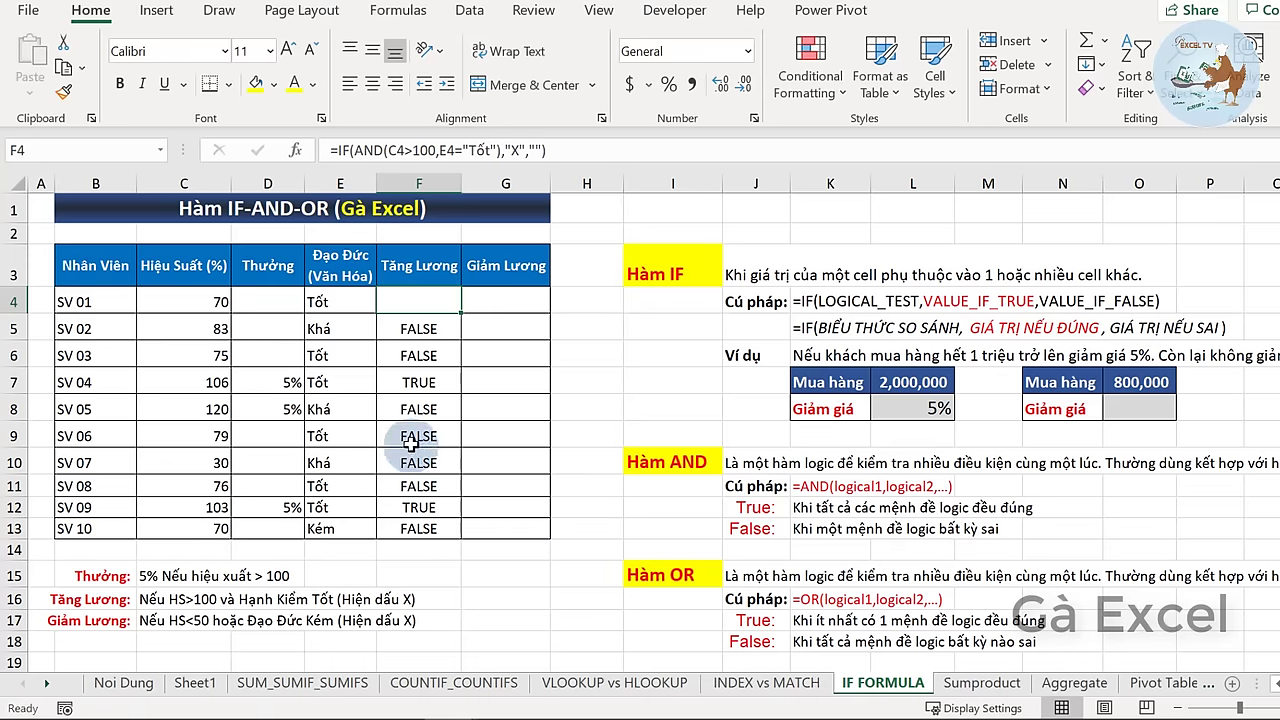
- Copy F4's IF-AND formula down to F13 and centre F4:F13, marking X for SV 04 and SV 09
{"action": "double_click", "coordinate": [463, 314]}
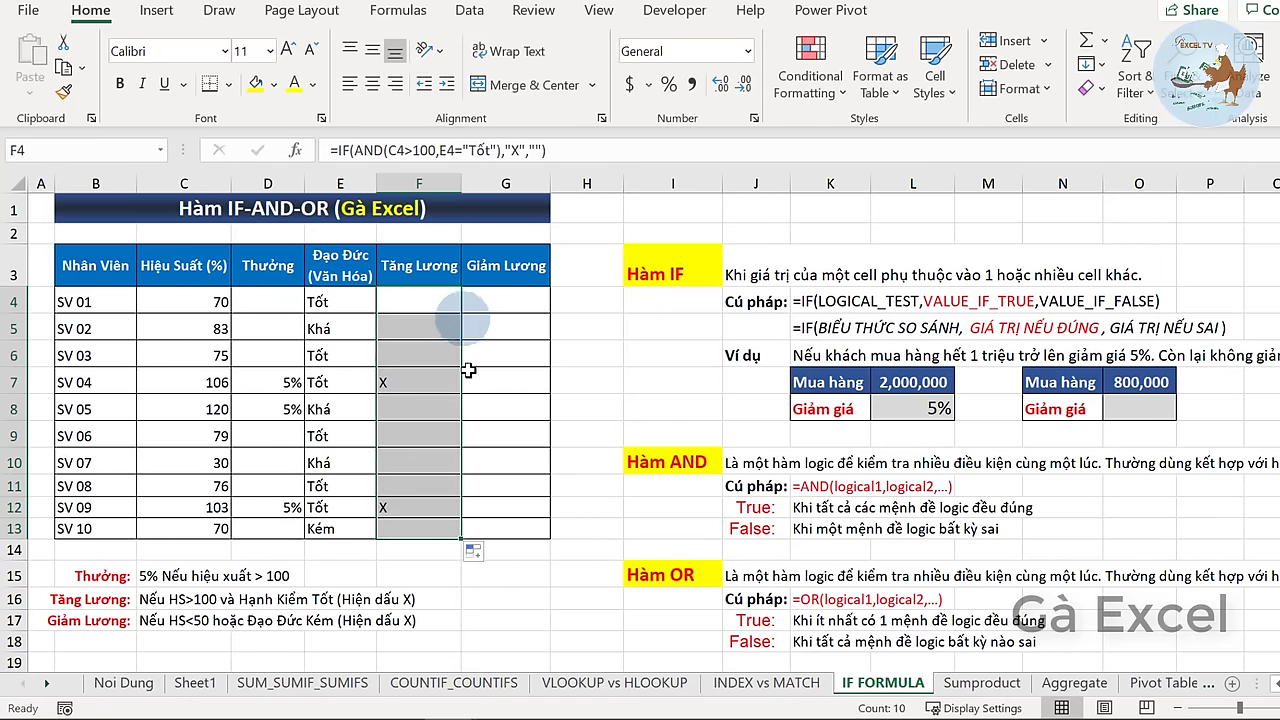
{"action": "left_click", "coordinate": [423, 382]}
{"action": "left_click", "coordinate": [411, 507]}
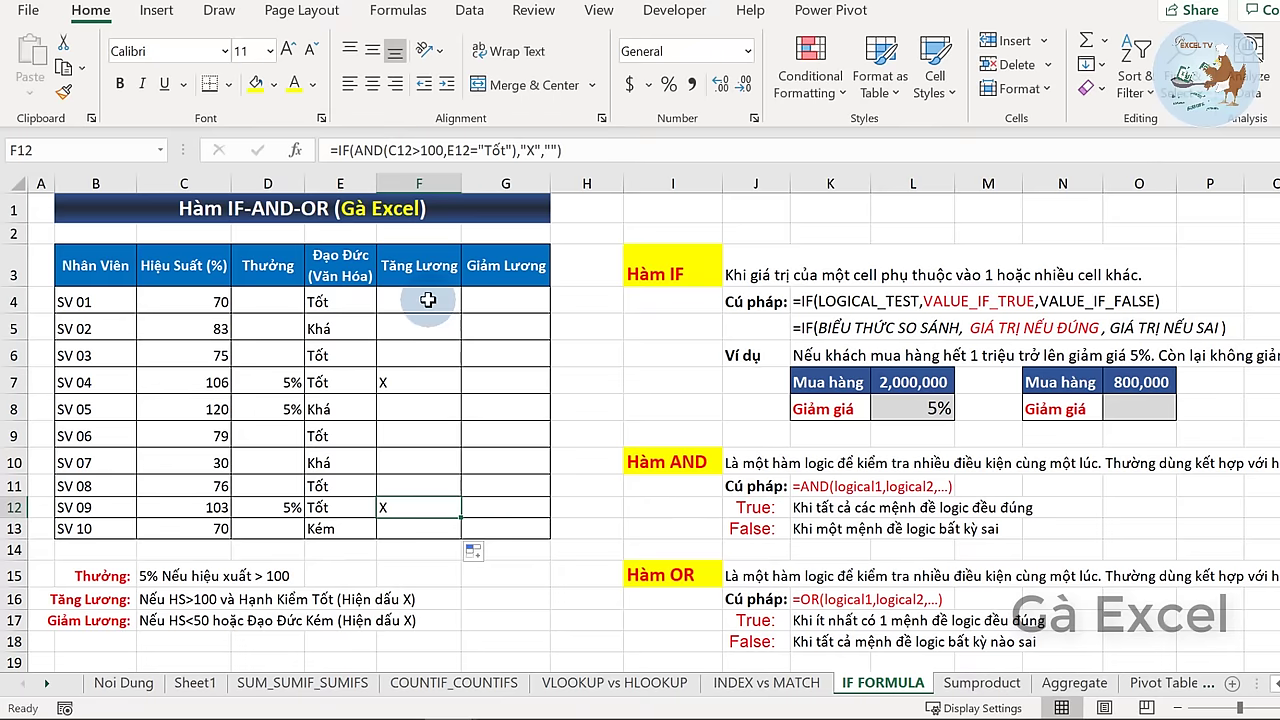
{"action": "left_click_drag", "start_coordinate": [418, 301], "coordinate": [418, 526]}
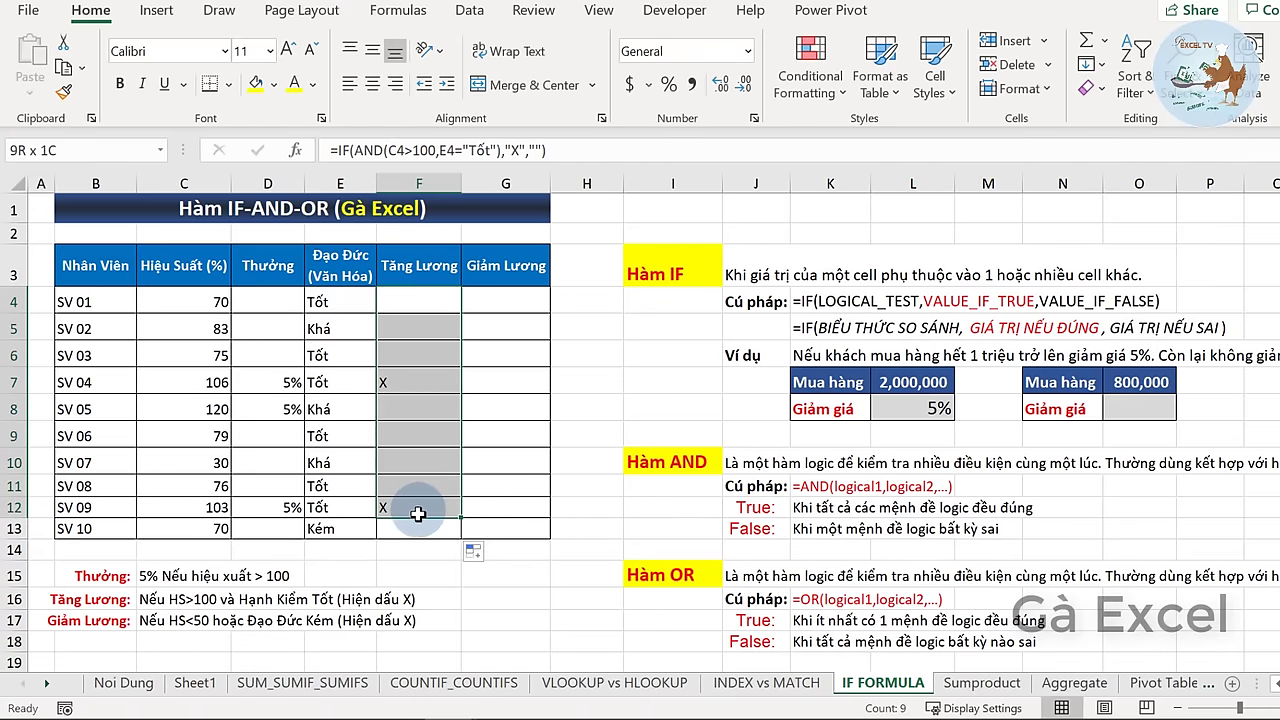
{"action": "left_click", "coordinate": [372, 84]}
{"action": "left_click", "coordinate": [495, 307]}
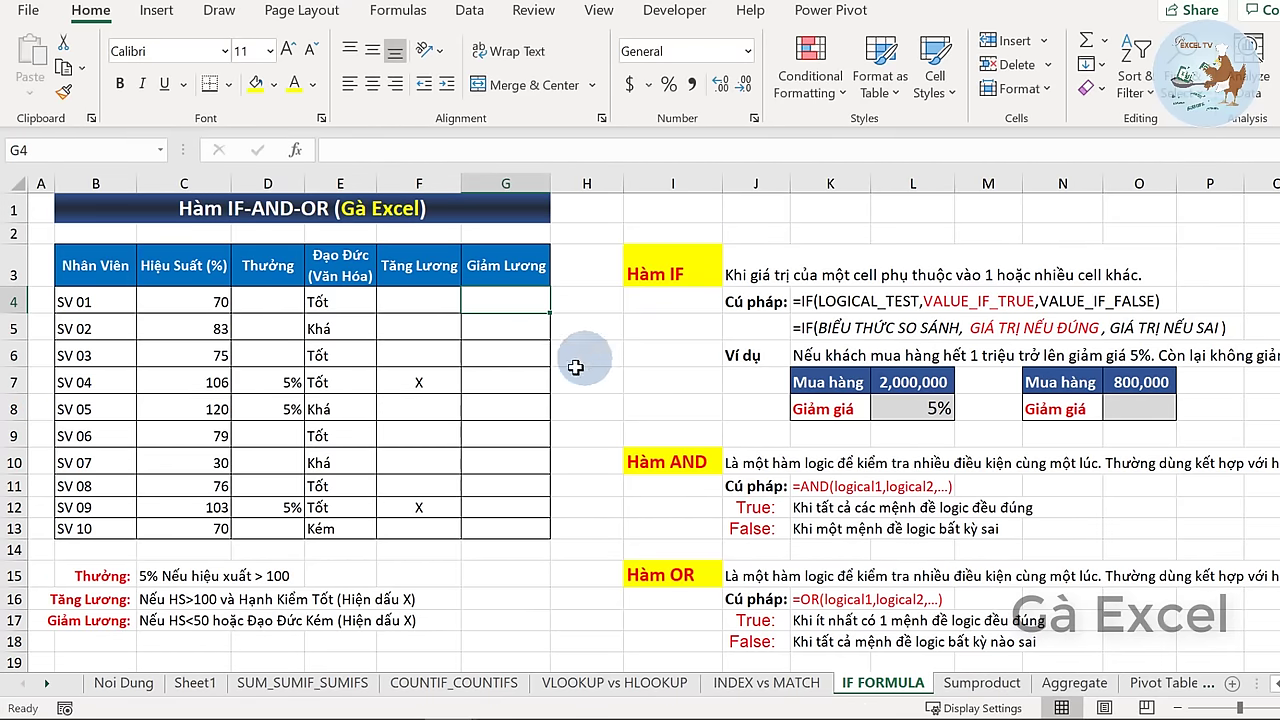
{"action": "left_click", "coordinate": [74, 621]}
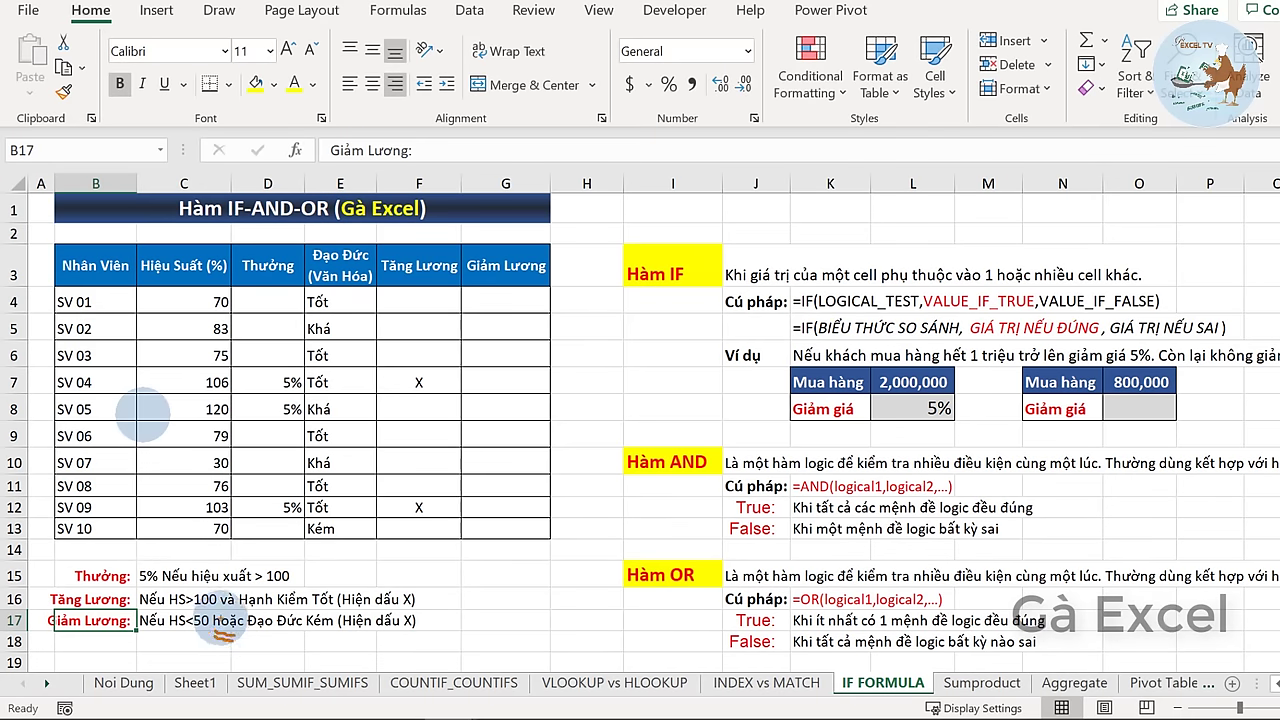
{"action": "left_click_drag", "start_coordinate": [167, 635], "coordinate": [333, 634]}
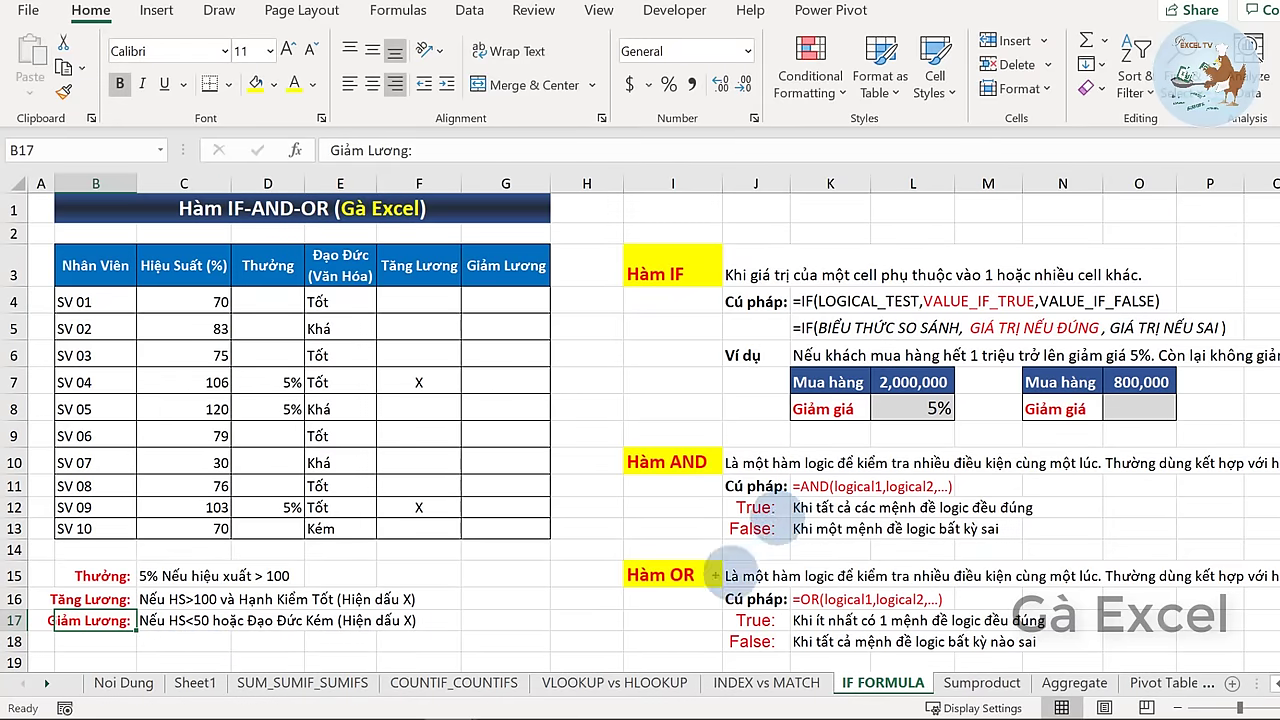
{"action": "left_click_drag", "start_coordinate": [609, 558], "coordinate": [1170, 661]}
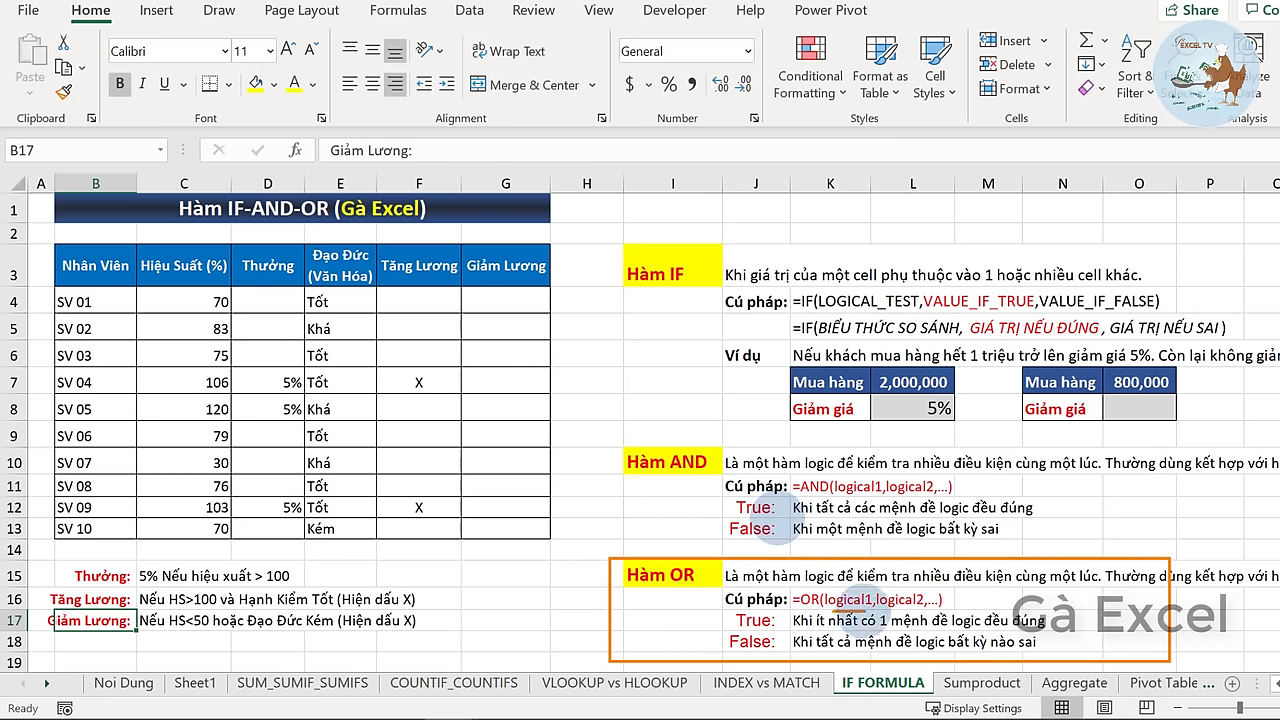
{"action": "left_click_drag", "start_coordinate": [826, 608], "coordinate": [925, 607]}
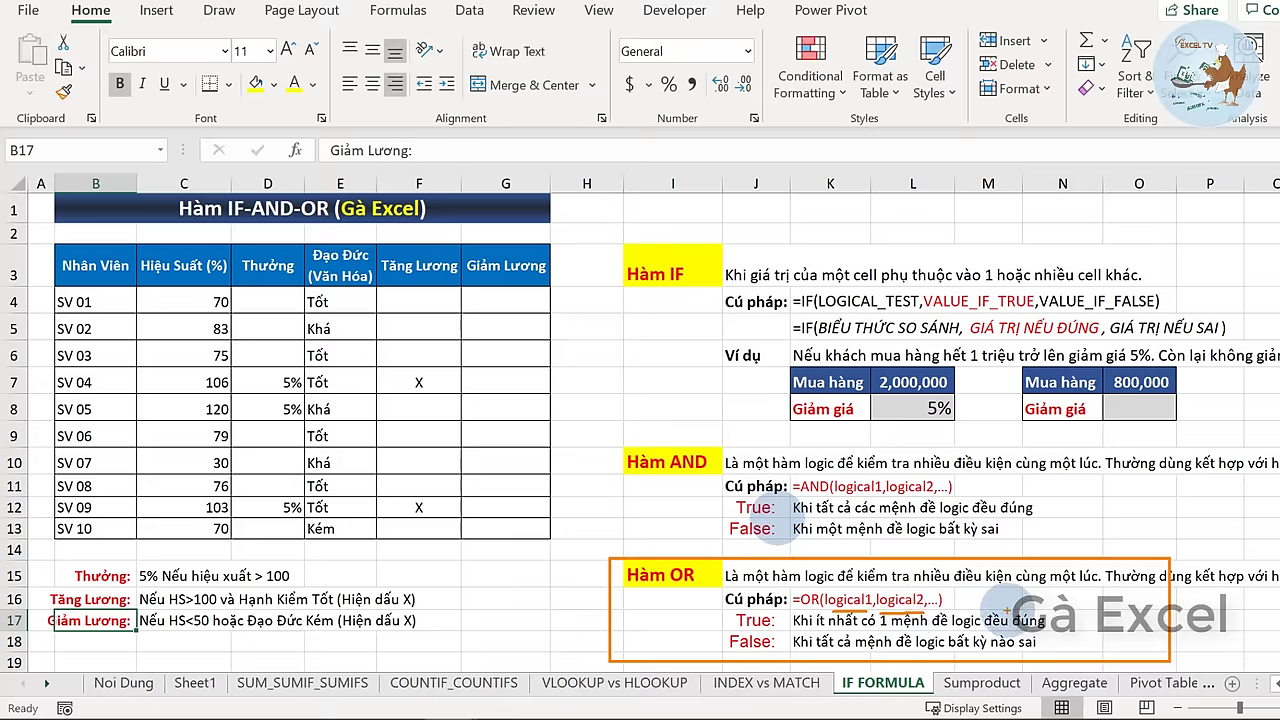
{"action": "left_click_drag", "start_coordinate": [735, 630], "coordinate": [776, 630]}
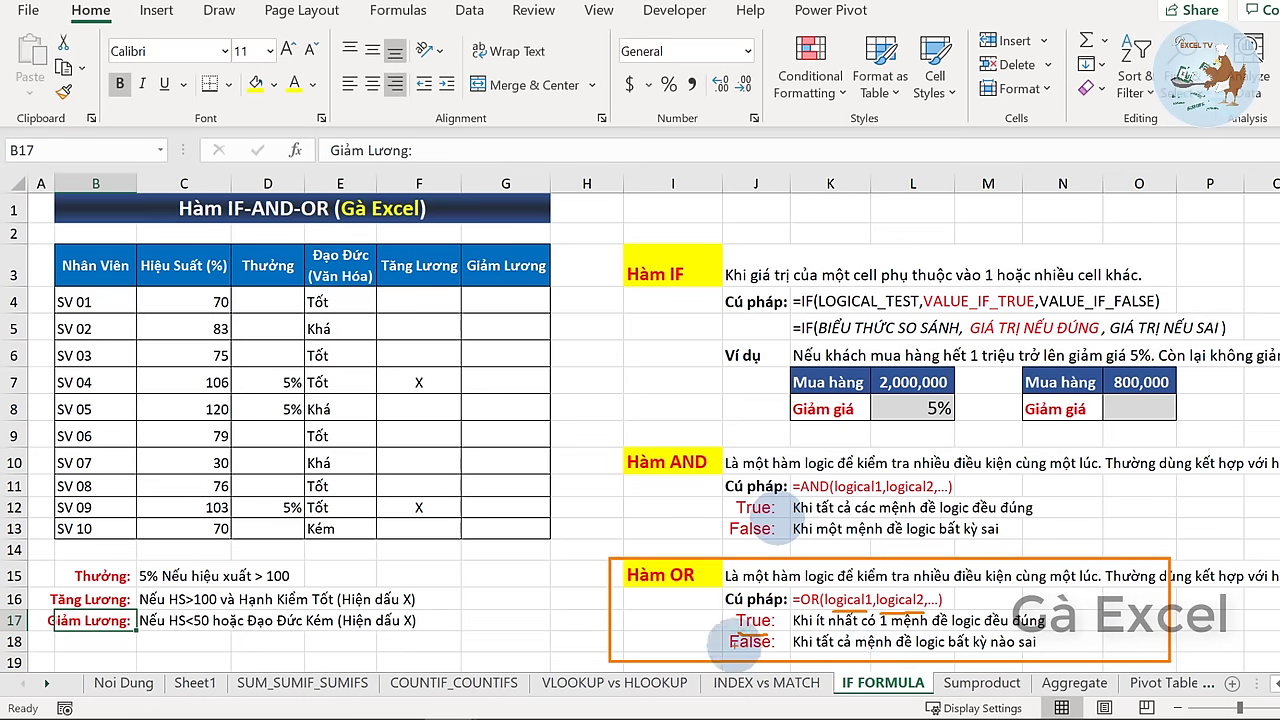
{"action": "left_click_drag", "start_coordinate": [732, 650], "coordinate": [1036, 650]}
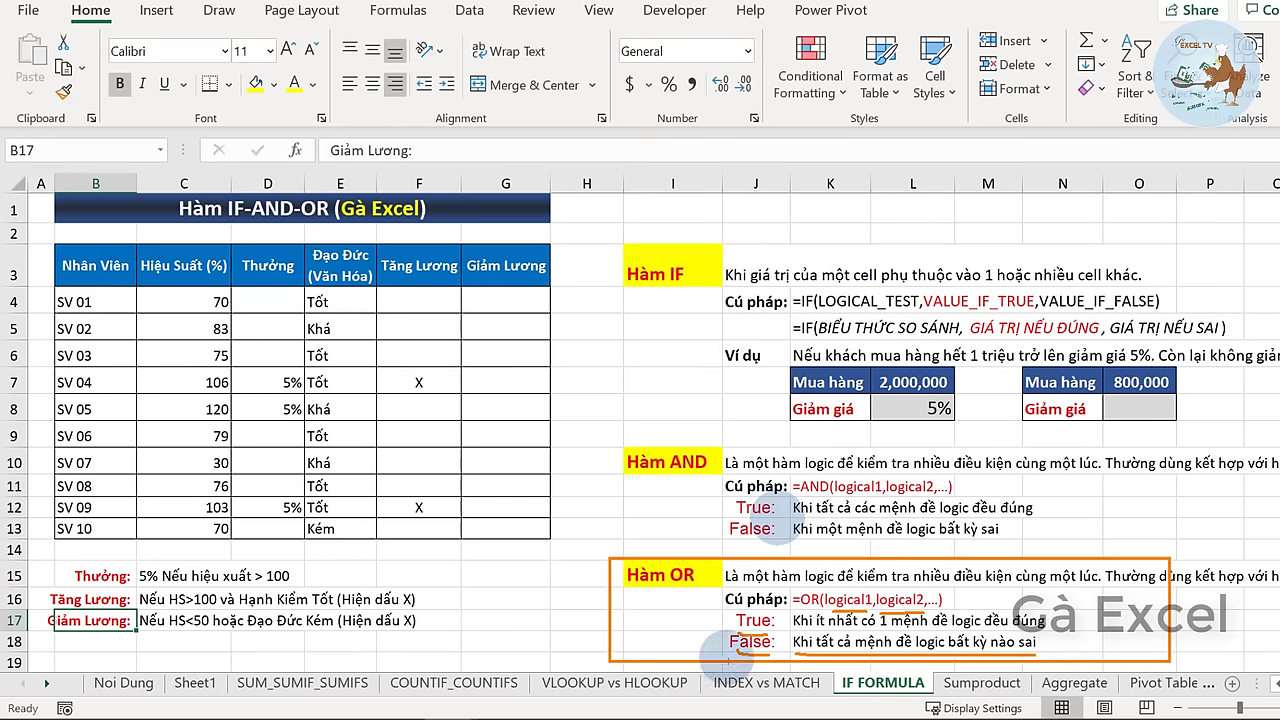
{"action": "key", "text": "Escape"}
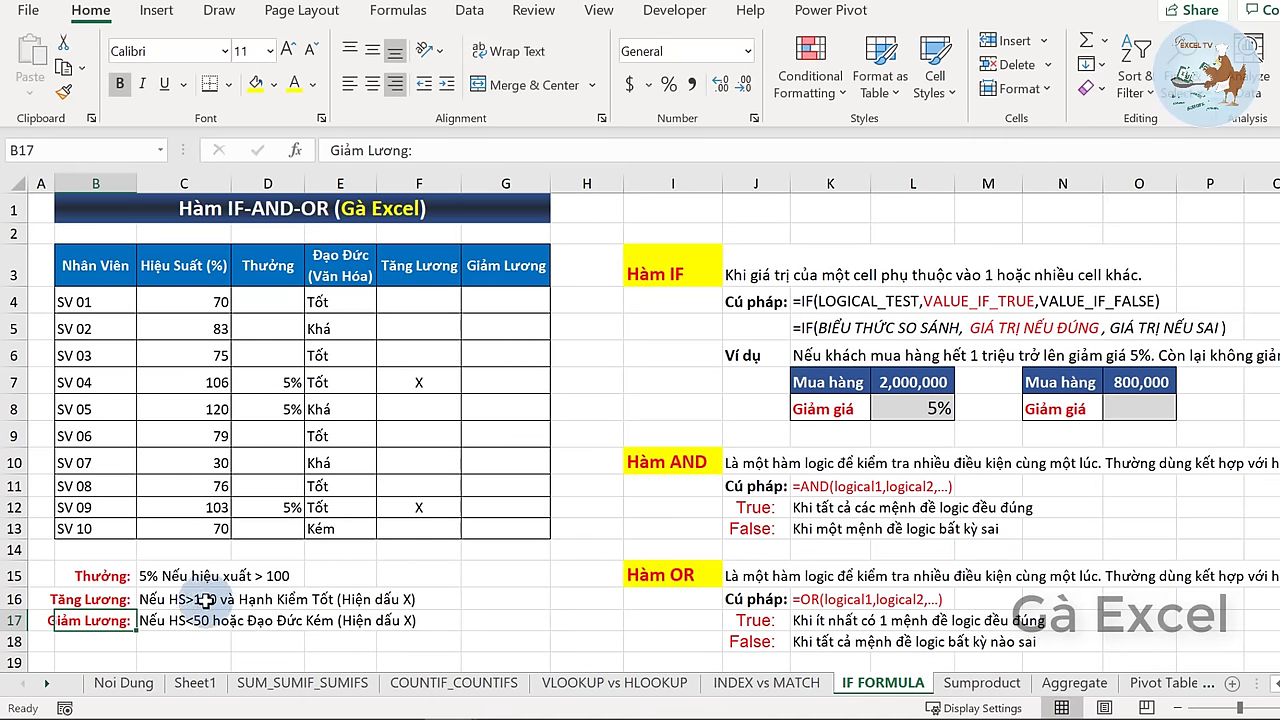
{"action": "left_click", "coordinate": [685, 580]}
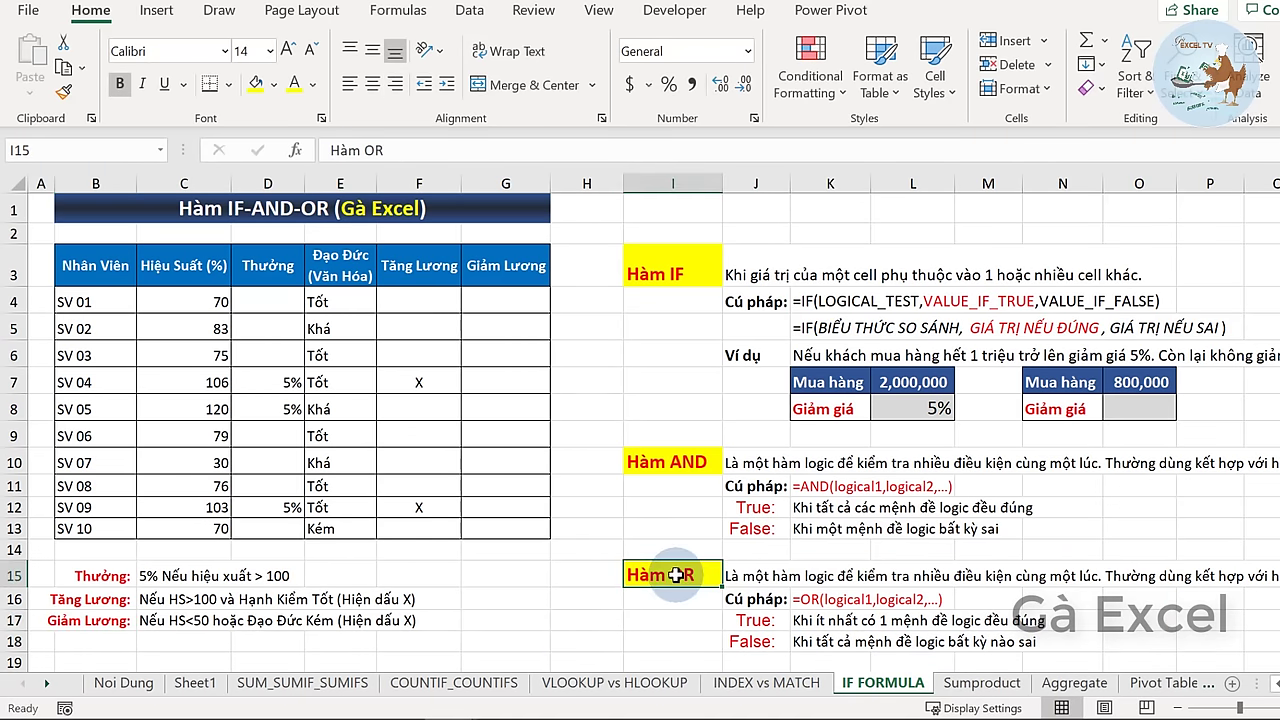
{"action": "left_click", "coordinate": [468, 292]}
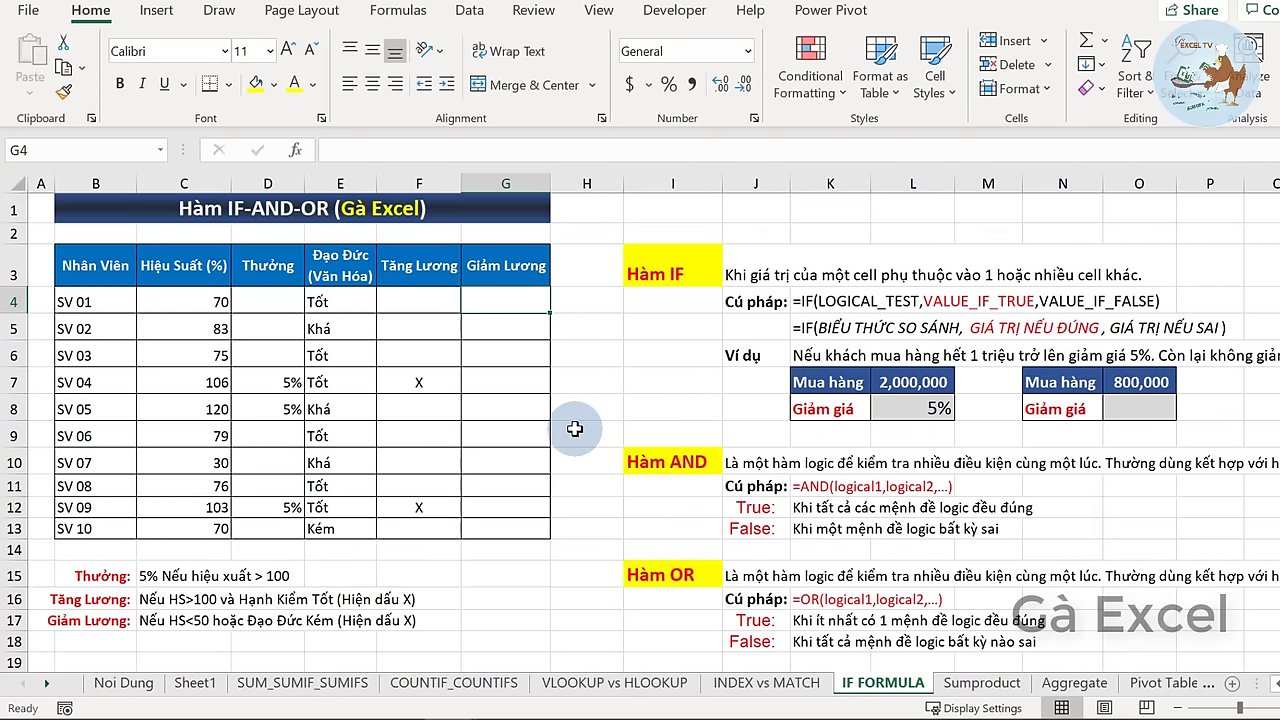
- Enter =OR(C4<50,E4="Kém") in G4, which returns FALSE for SV 01
{"action": "type", "text": "="}
{"action": "type", "text": "o"}
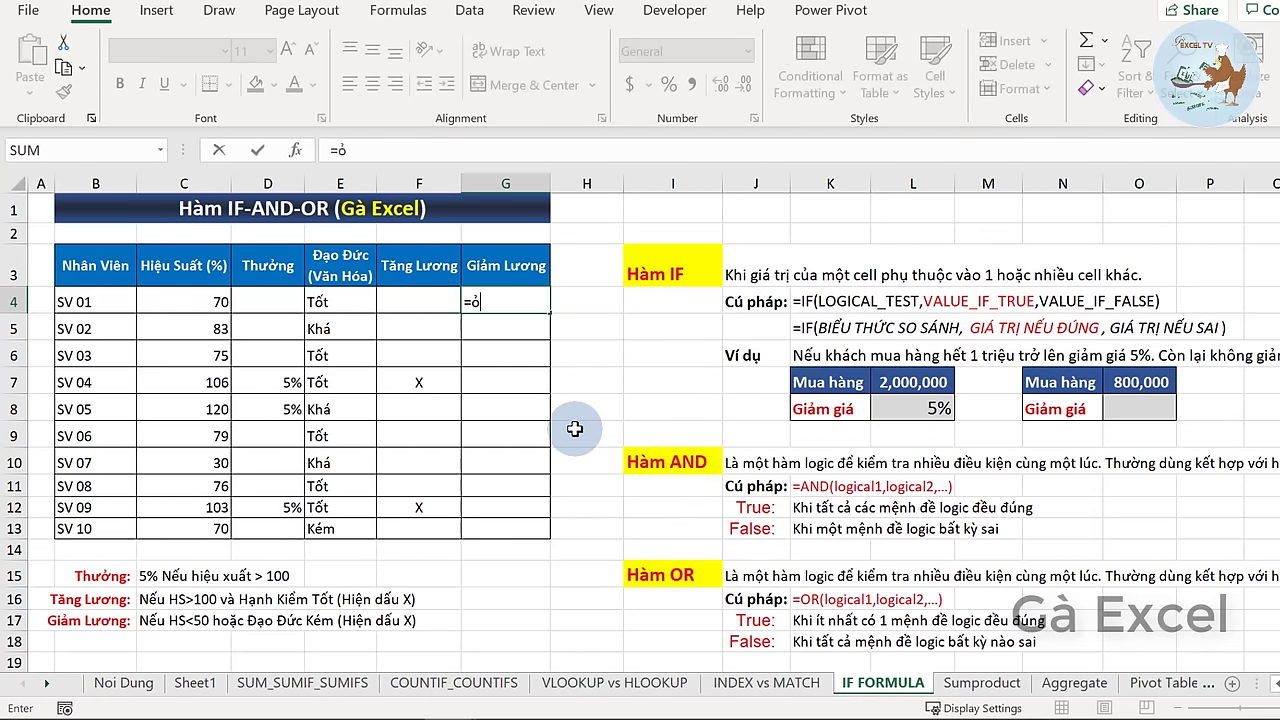
{"action": "type", "text": "r"}
{"action": "key", "text": "Tab"}
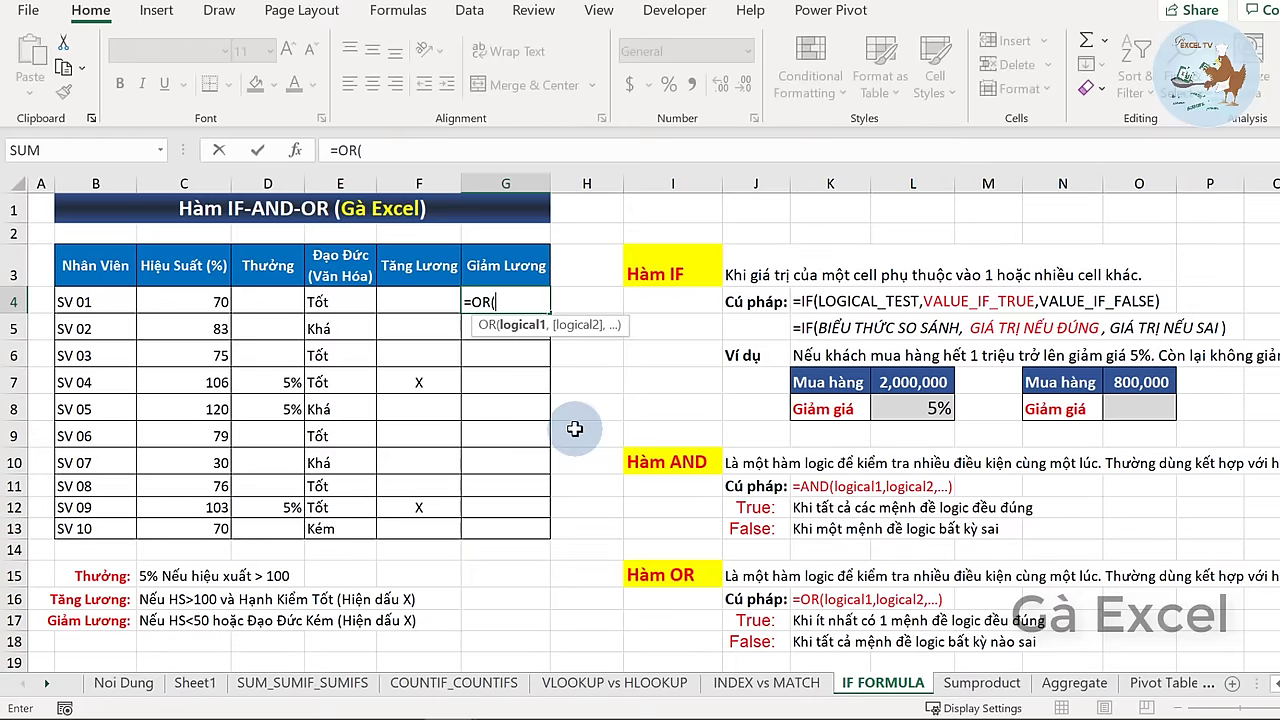
{"action": "left_click", "coordinate": [189, 301]}
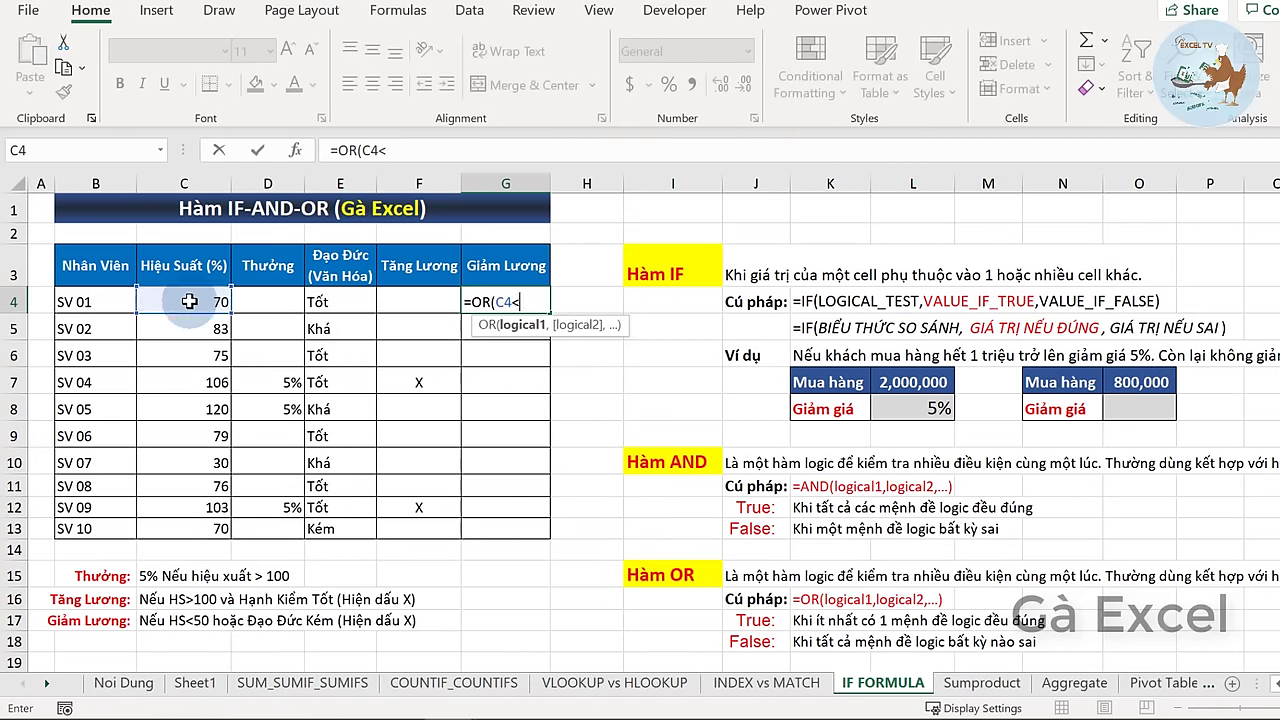
{"action": "type", "text": ","}
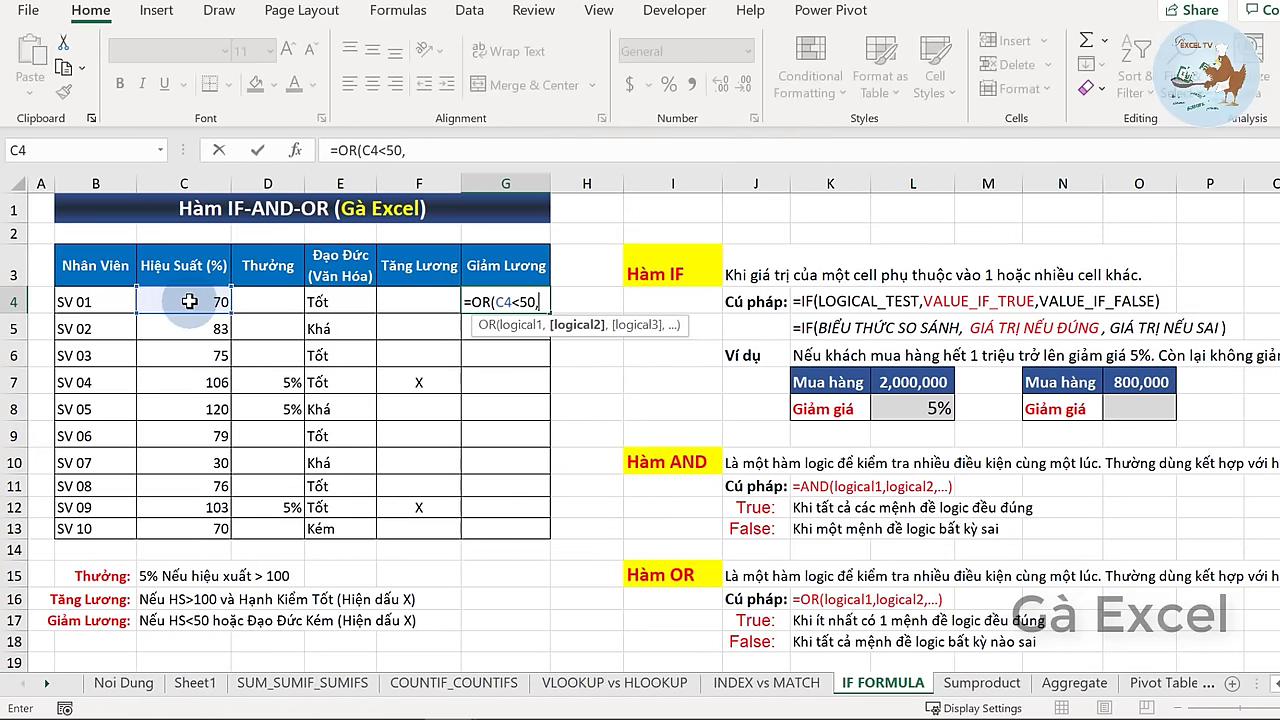
{"action": "left_click", "coordinate": [330, 301]}
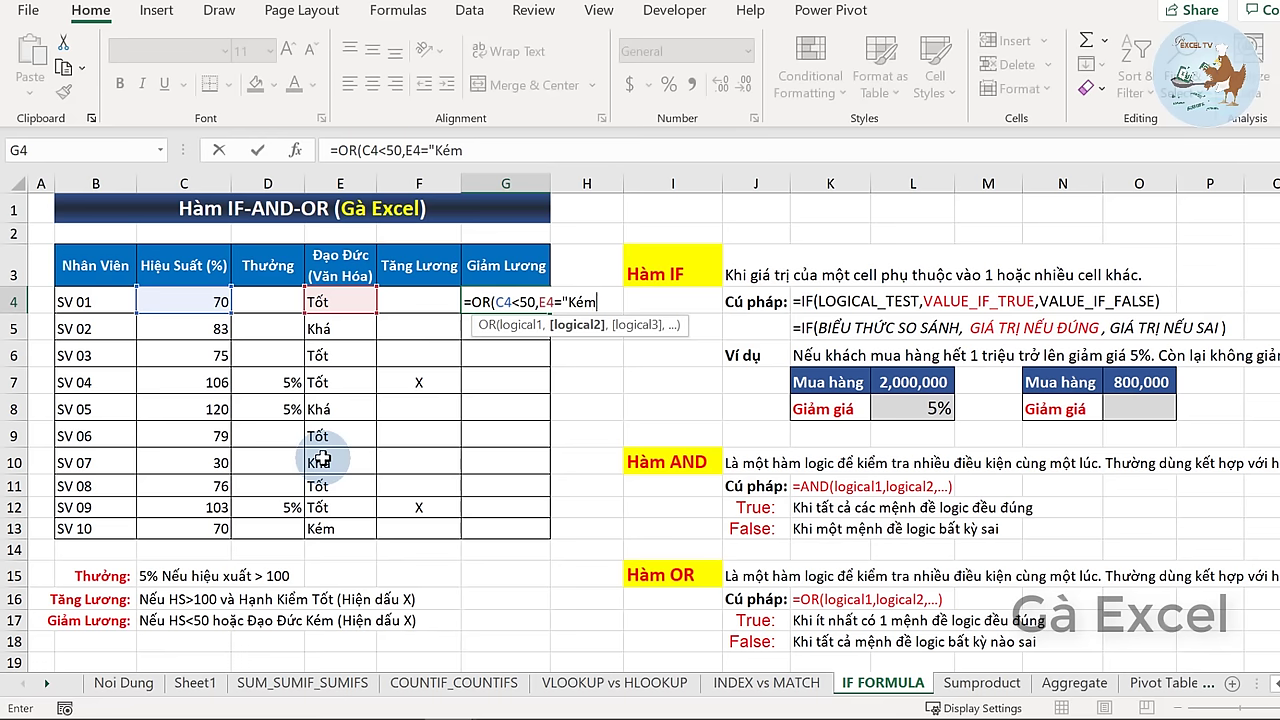
{"action": "key", "text": "Return"}
{"action": "key", "text": "Up"}
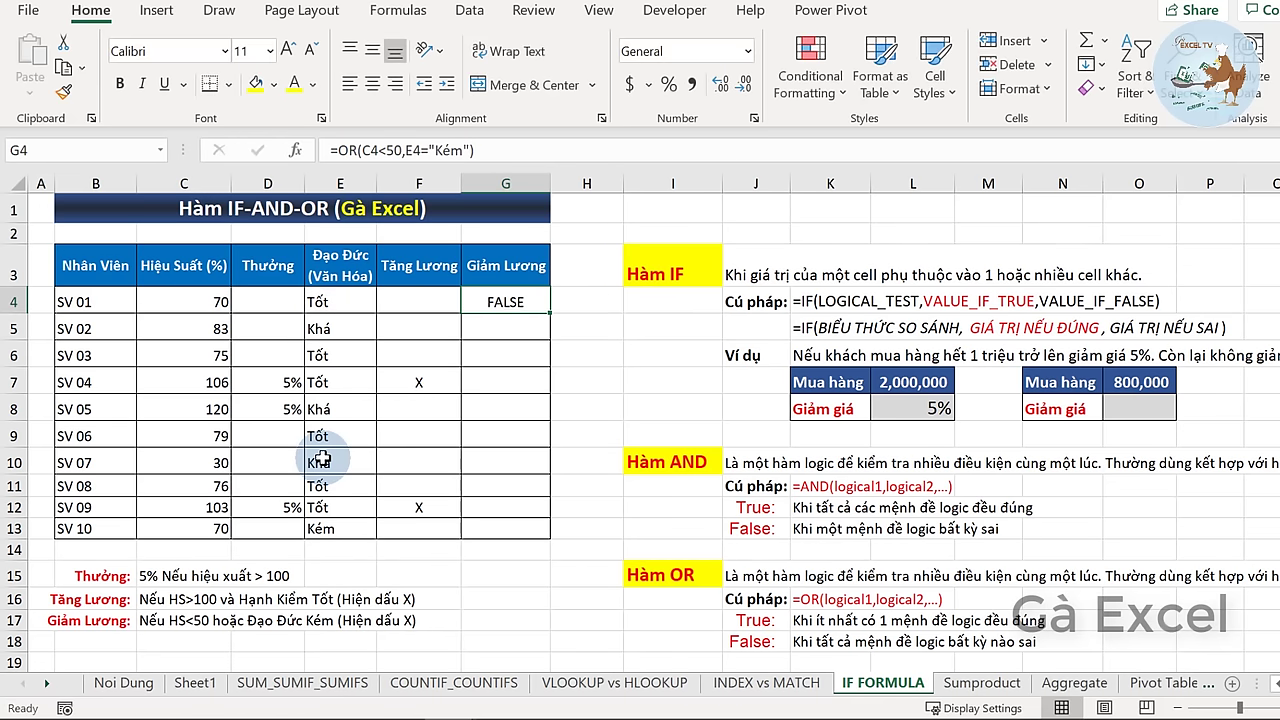
{"action": "left_click", "coordinate": [217, 305]}
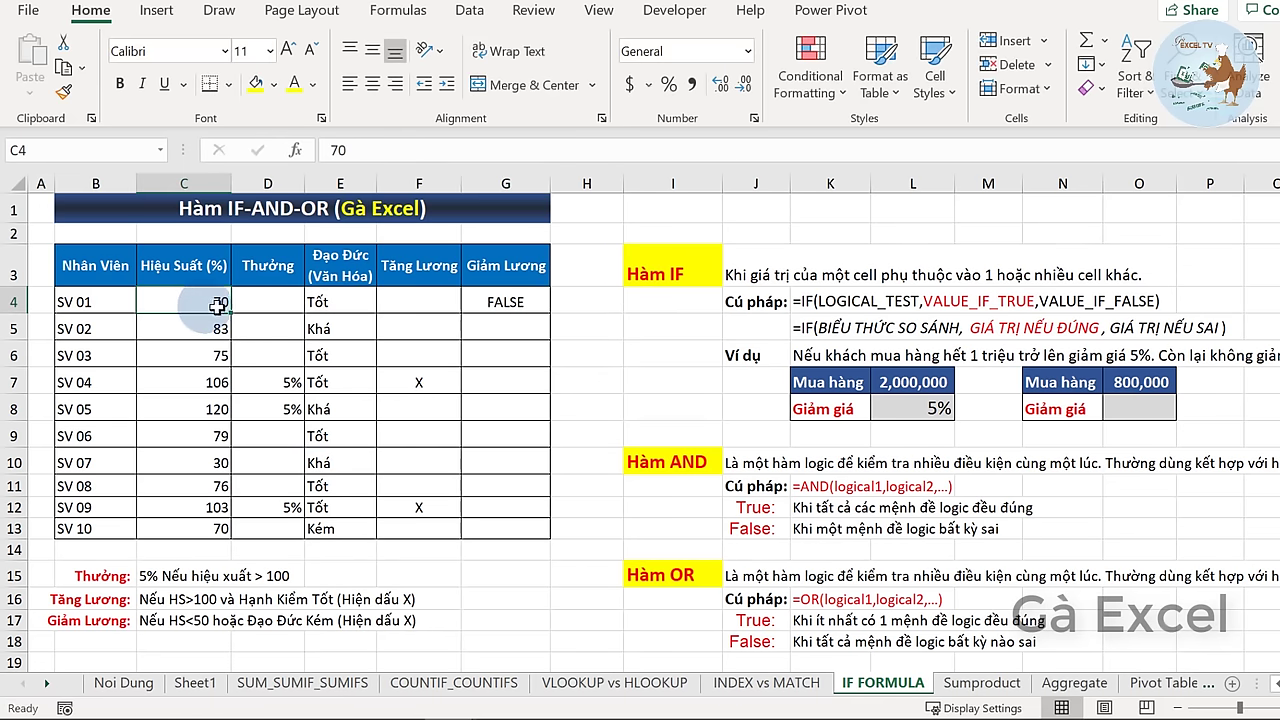
{"action": "left_click", "coordinate": [325, 300]}
{"action": "left_click", "coordinate": [473, 297]}
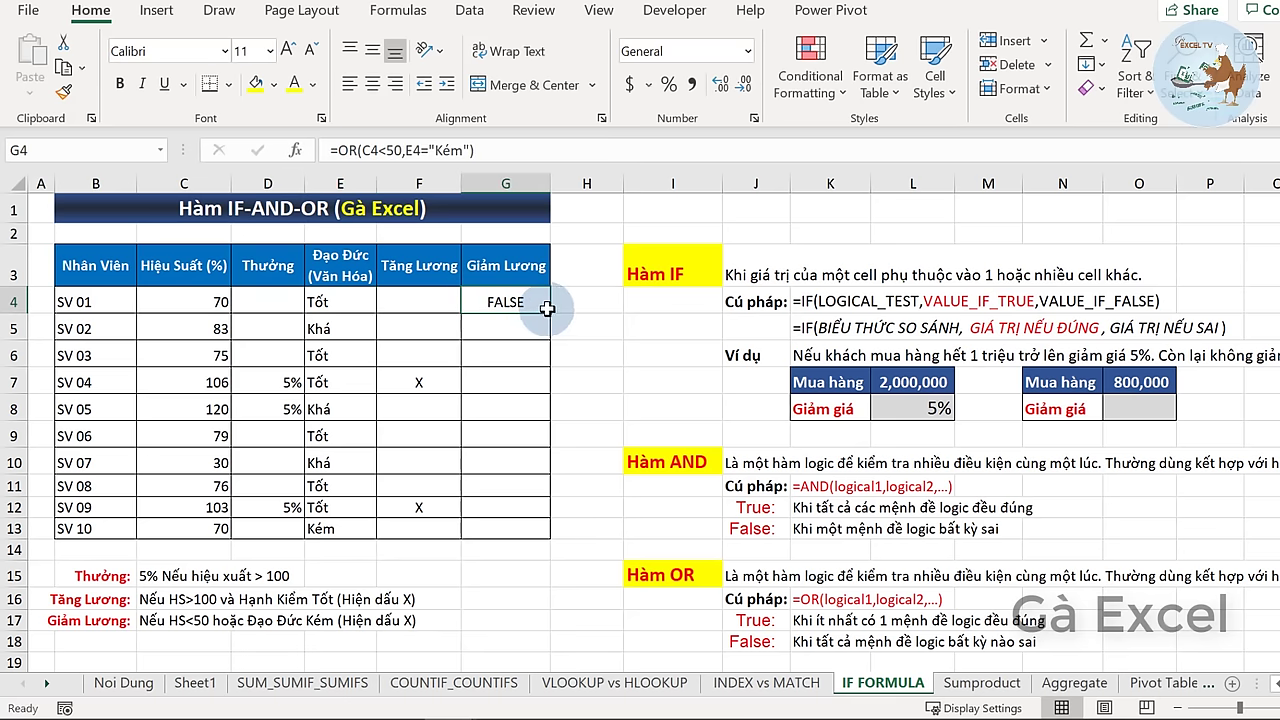
{"action": "double_click", "coordinate": [551, 313]}
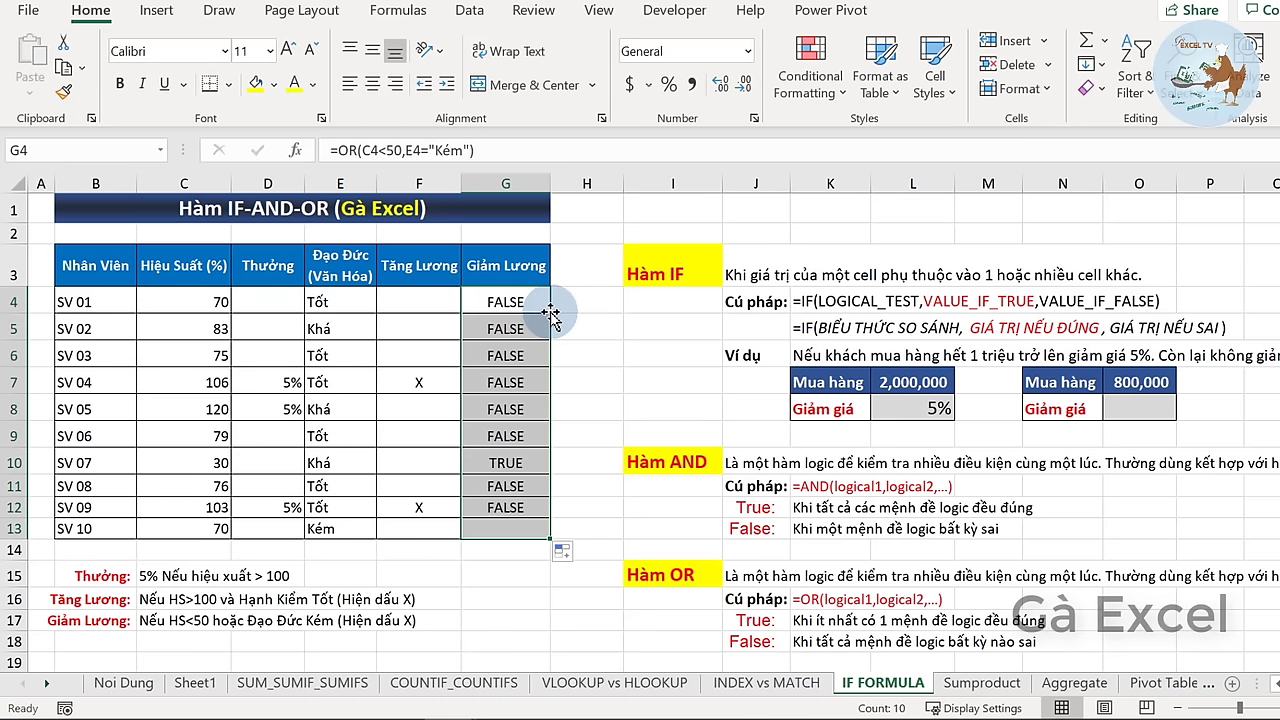
{"action": "left_click", "coordinate": [513, 460]}
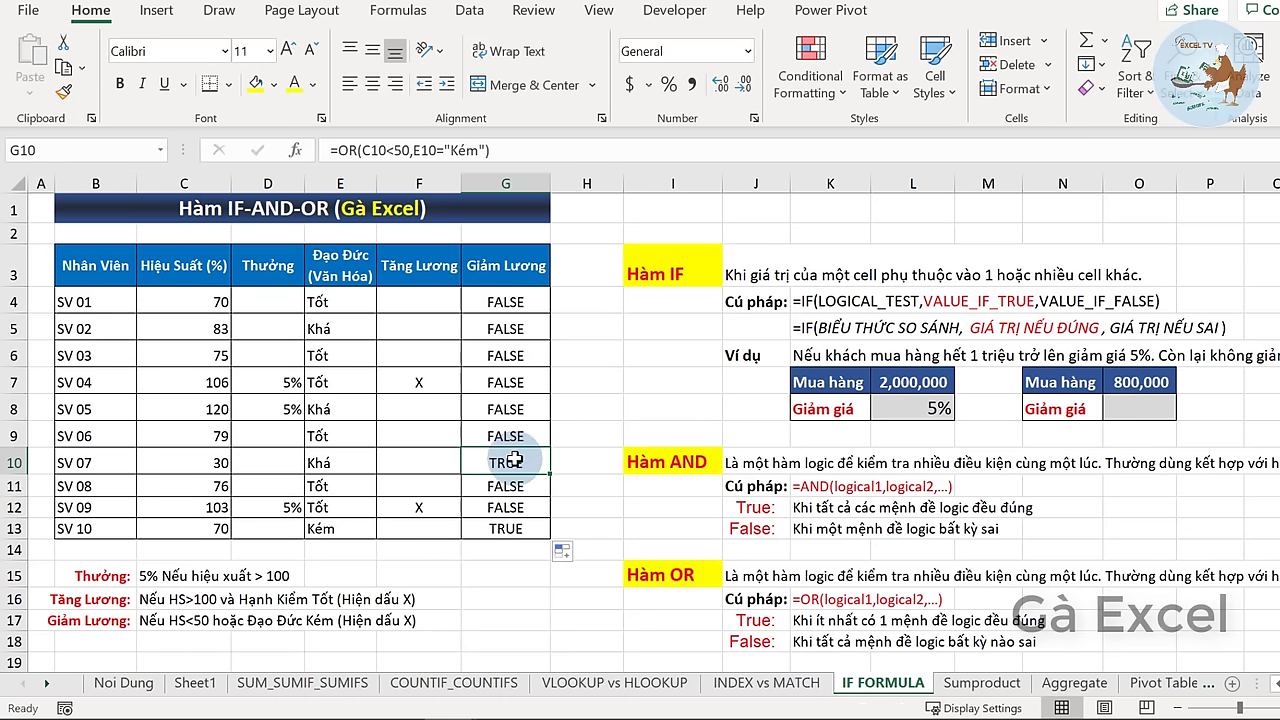
{"action": "left_click", "coordinate": [495, 531]}
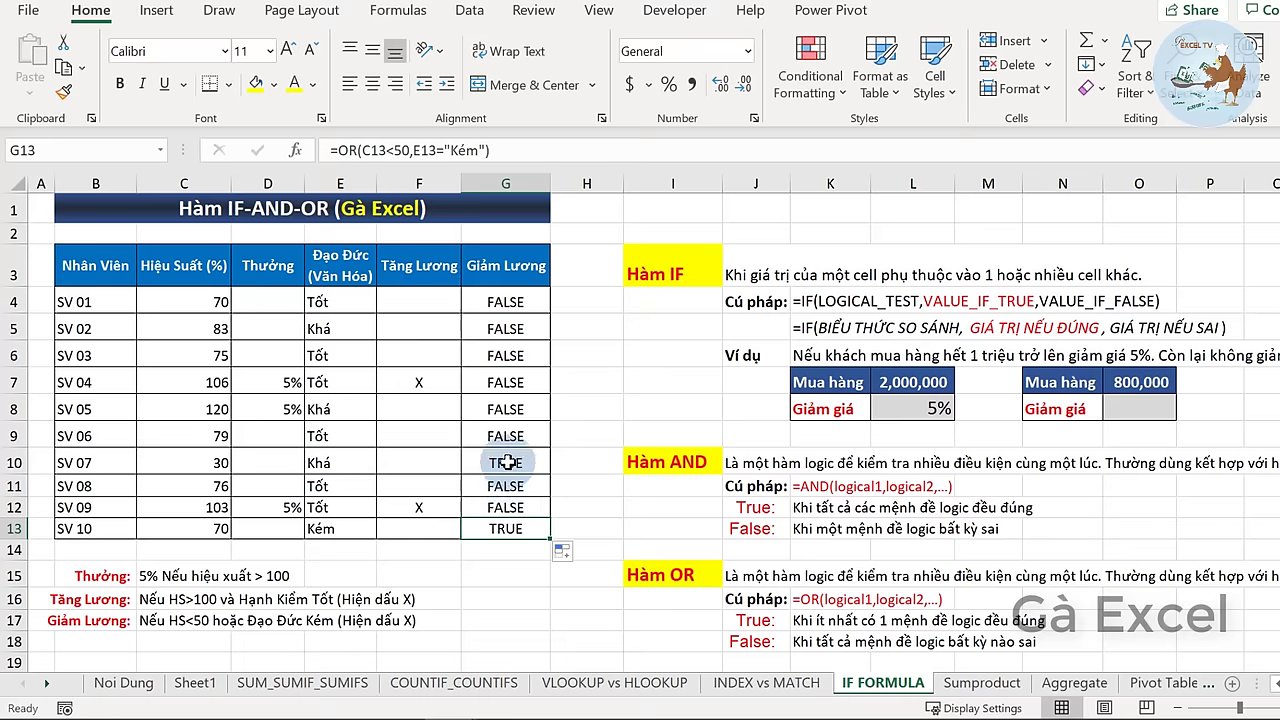
{"action": "left_click", "coordinate": [506, 464], "text": "ctrl"}
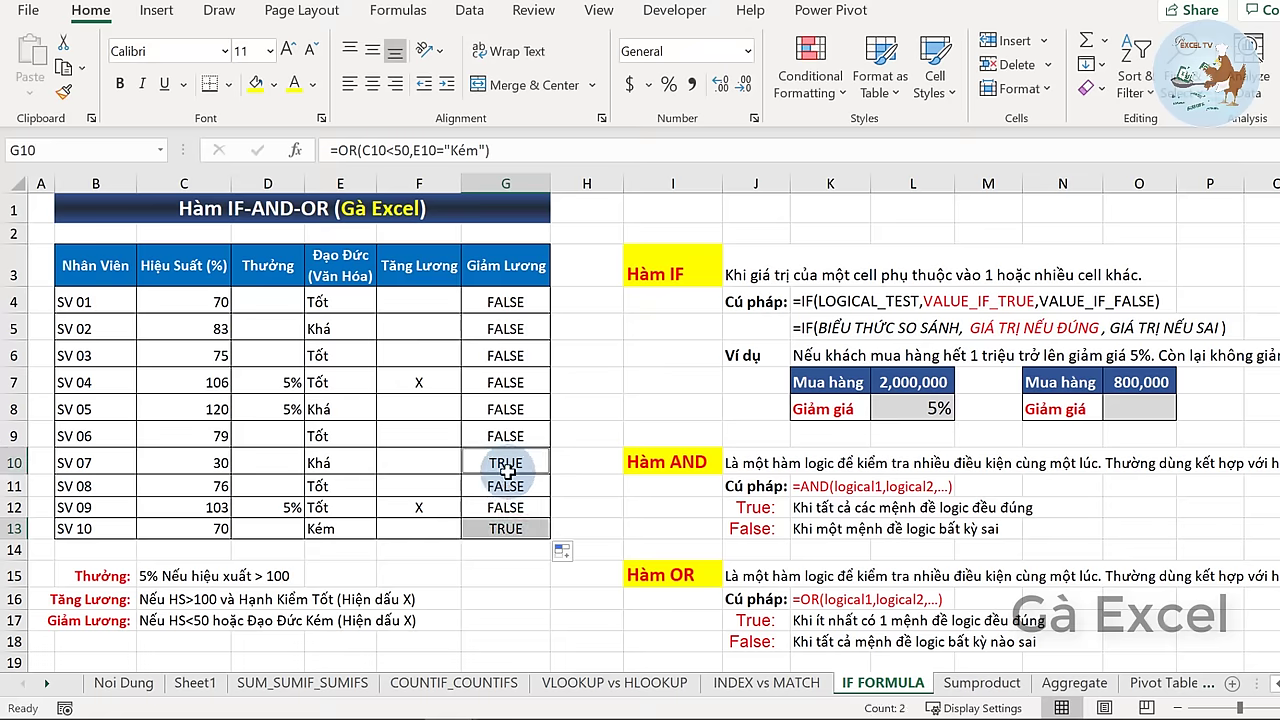
{"action": "left_click", "coordinate": [192, 463]}
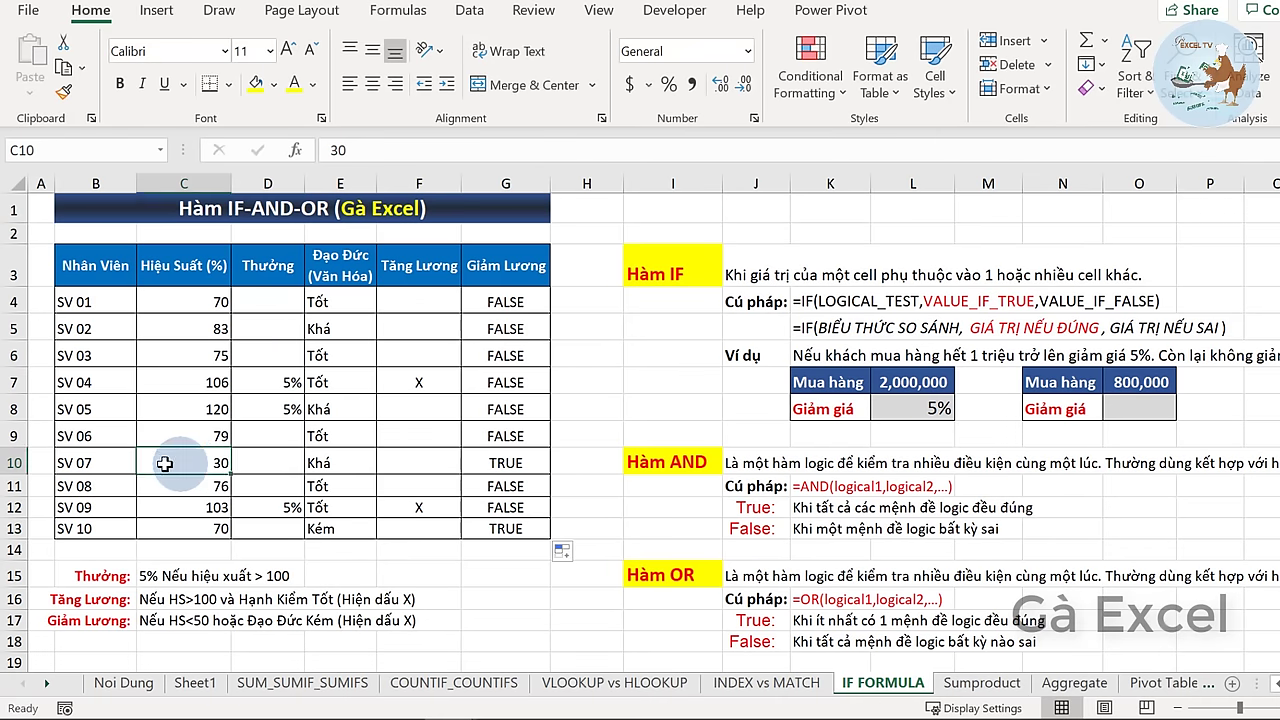
{"action": "left_click", "coordinate": [326, 463]}
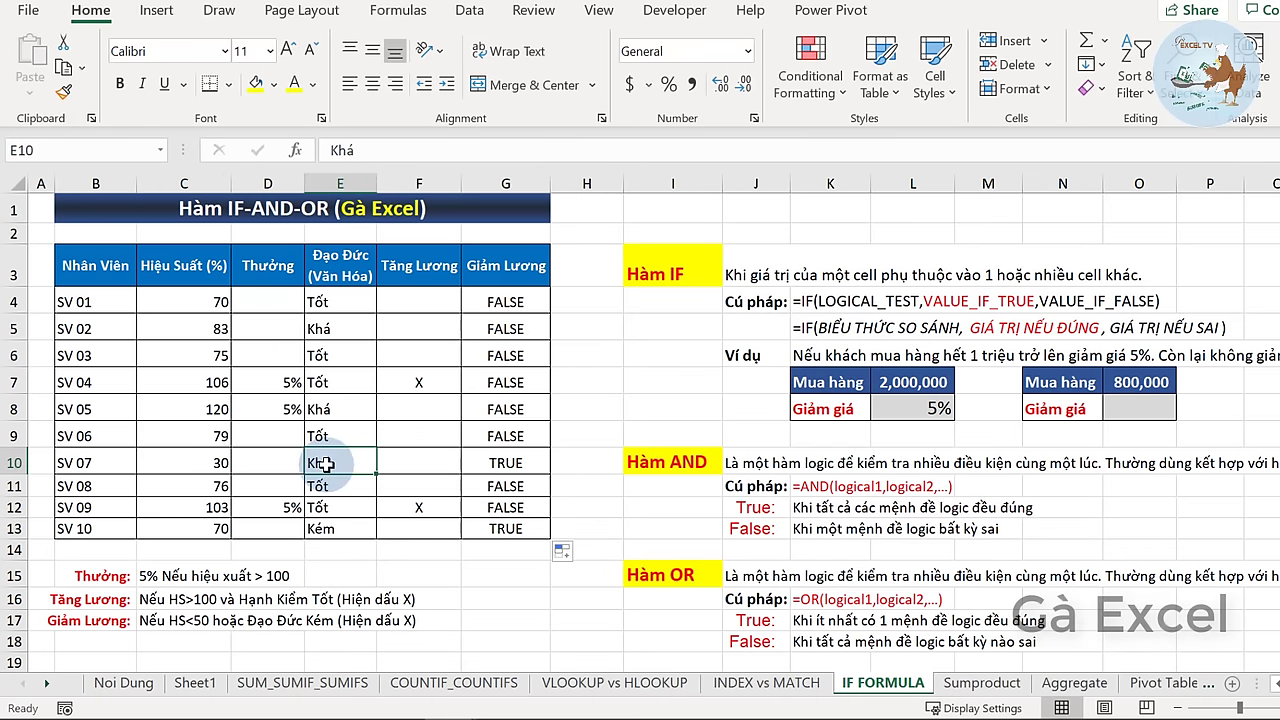
{"action": "left_click", "coordinate": [190, 463]}
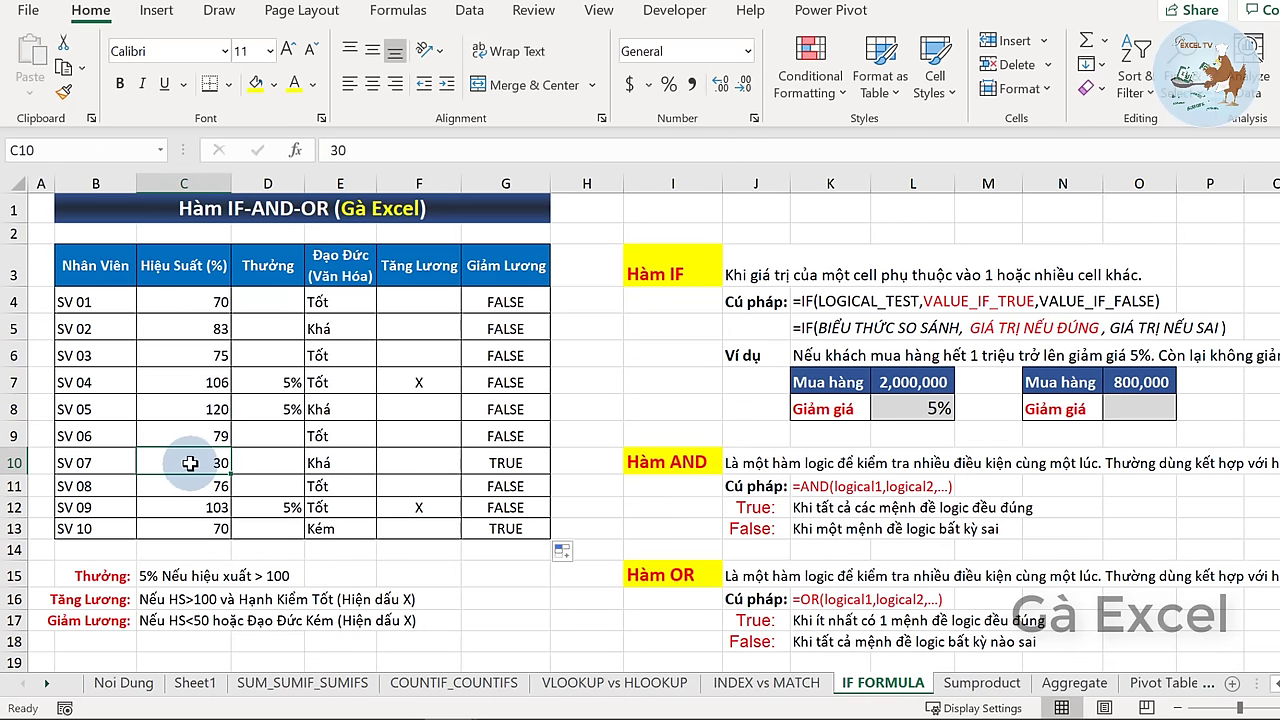
{"action": "left_click", "coordinate": [506, 529]}
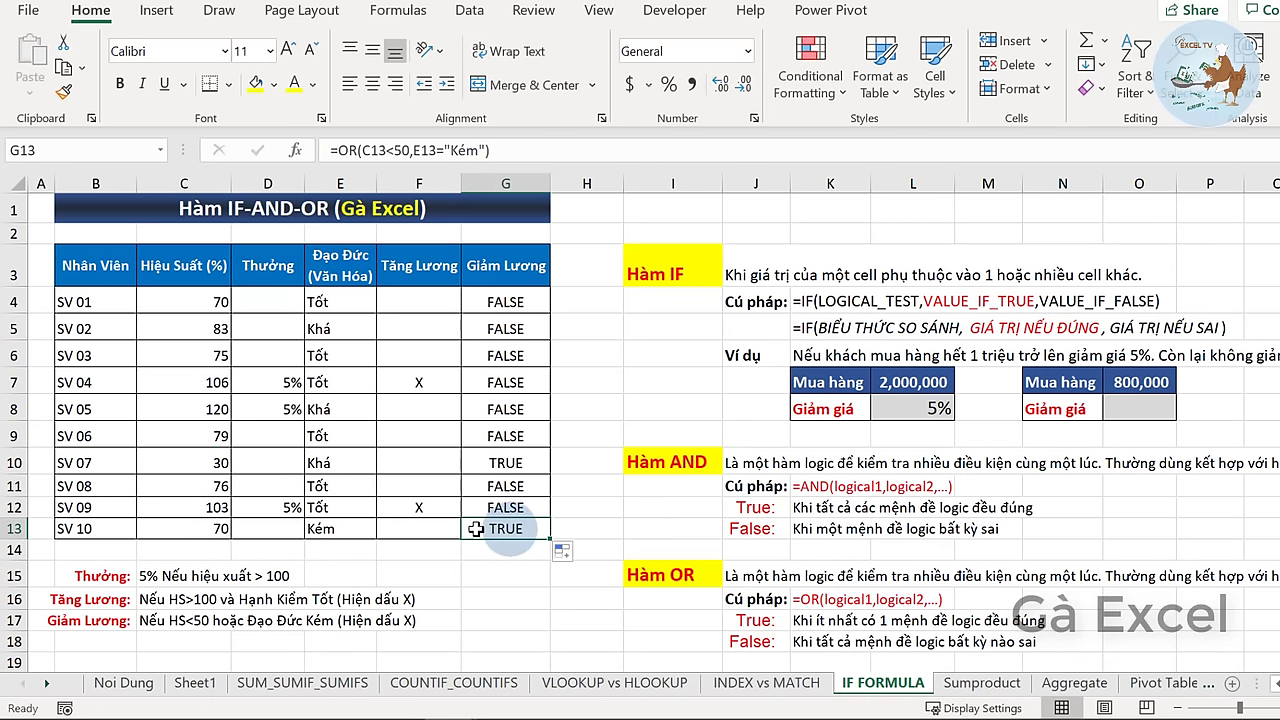
{"action": "left_click", "coordinate": [200, 531]}
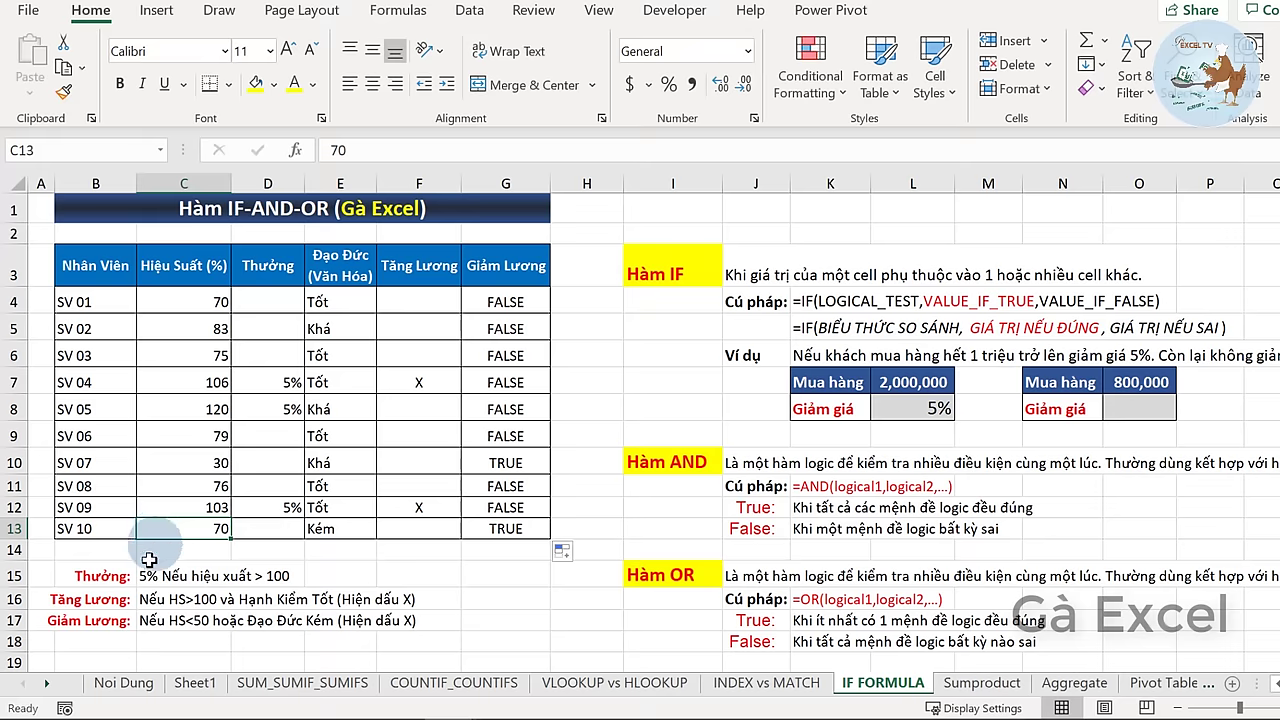
{"action": "left_click", "coordinate": [355, 529]}
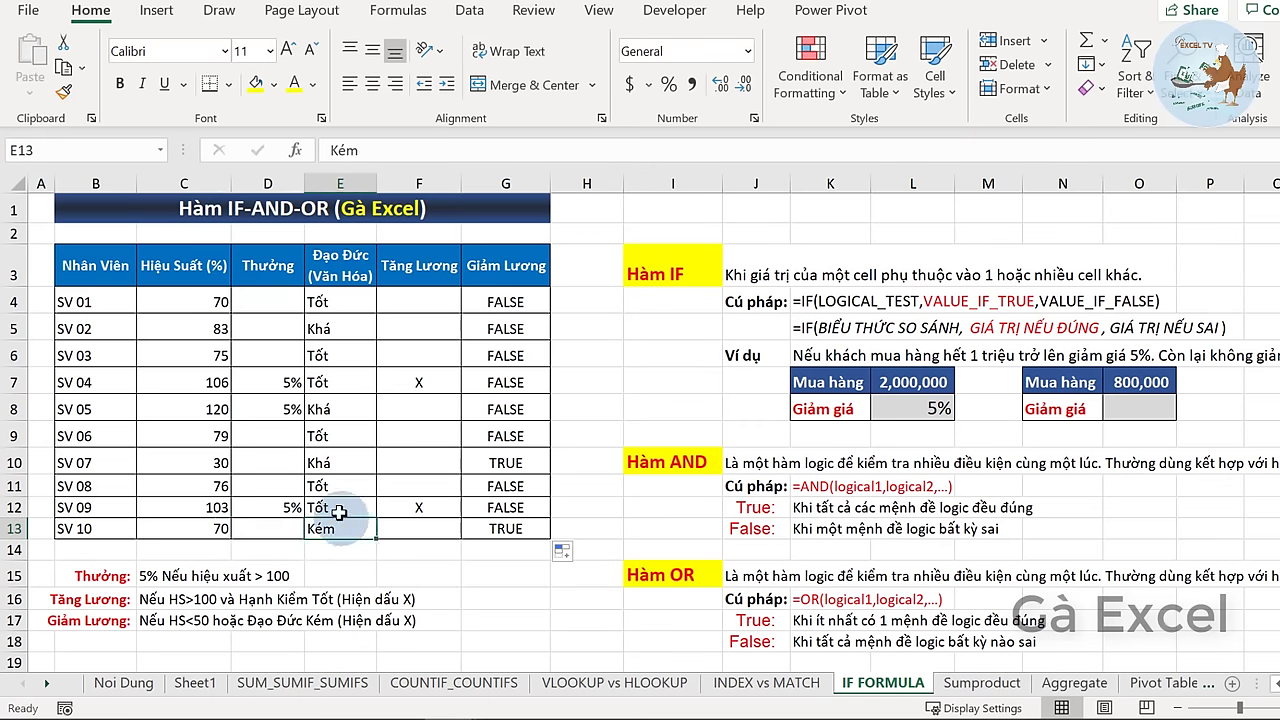
{"action": "left_click", "coordinate": [515, 529]}
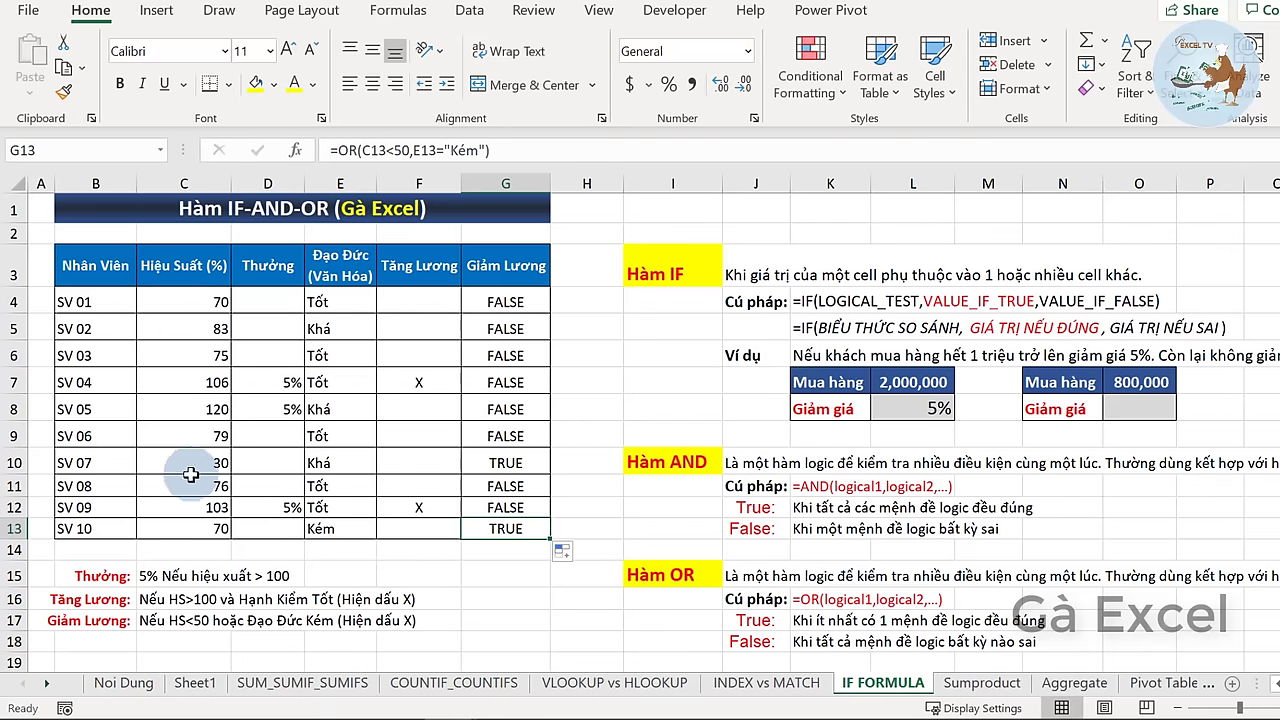
{"action": "left_click_drag", "start_coordinate": [515, 302], "coordinate": [479, 299]}
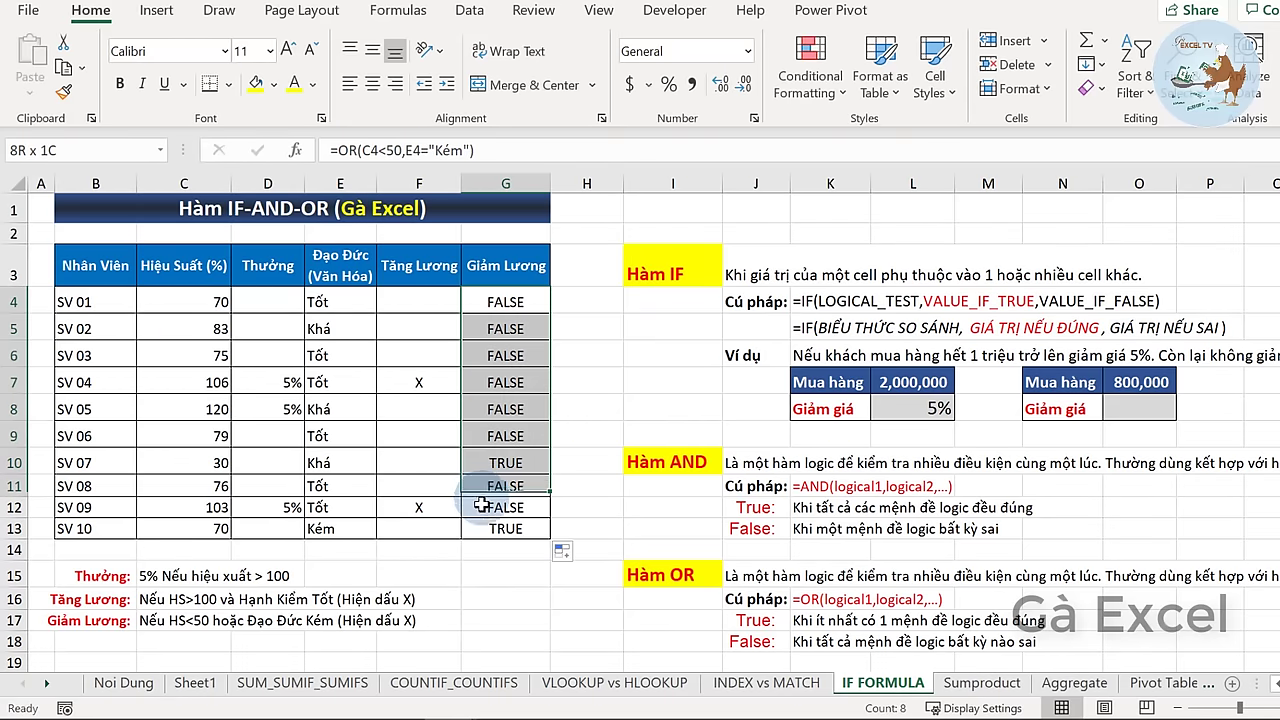
- Change G4 to =IF(OR(C4<50,E4="Kém"),"X","")
{"action": "double_click", "coordinate": [479, 299]}
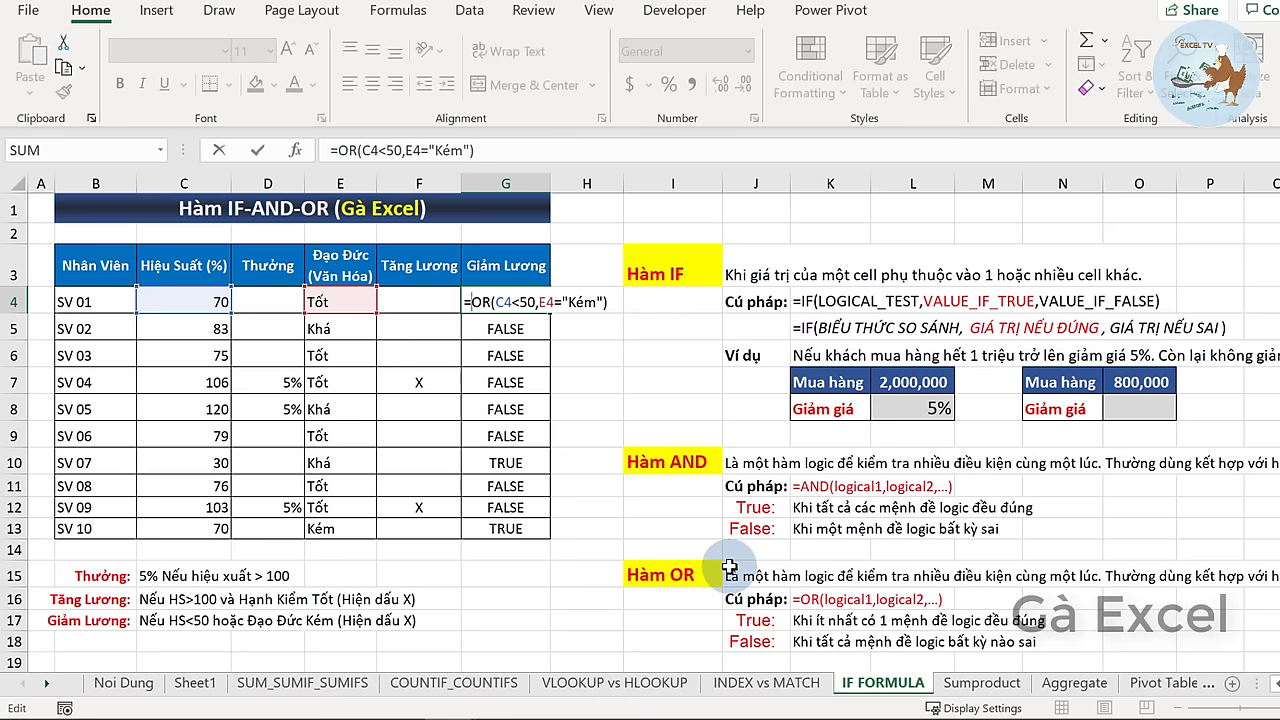
{"action": "type", "text": "IF("}
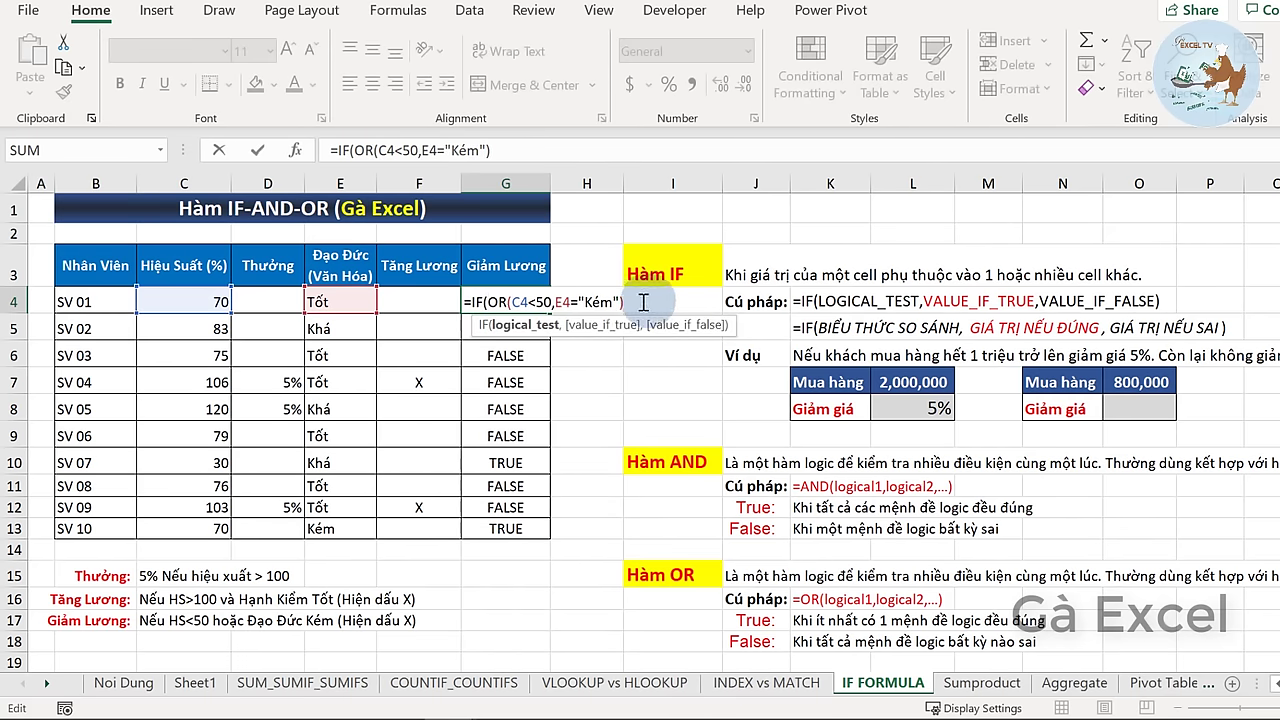
{"action": "type", "text": ",\"X\""}
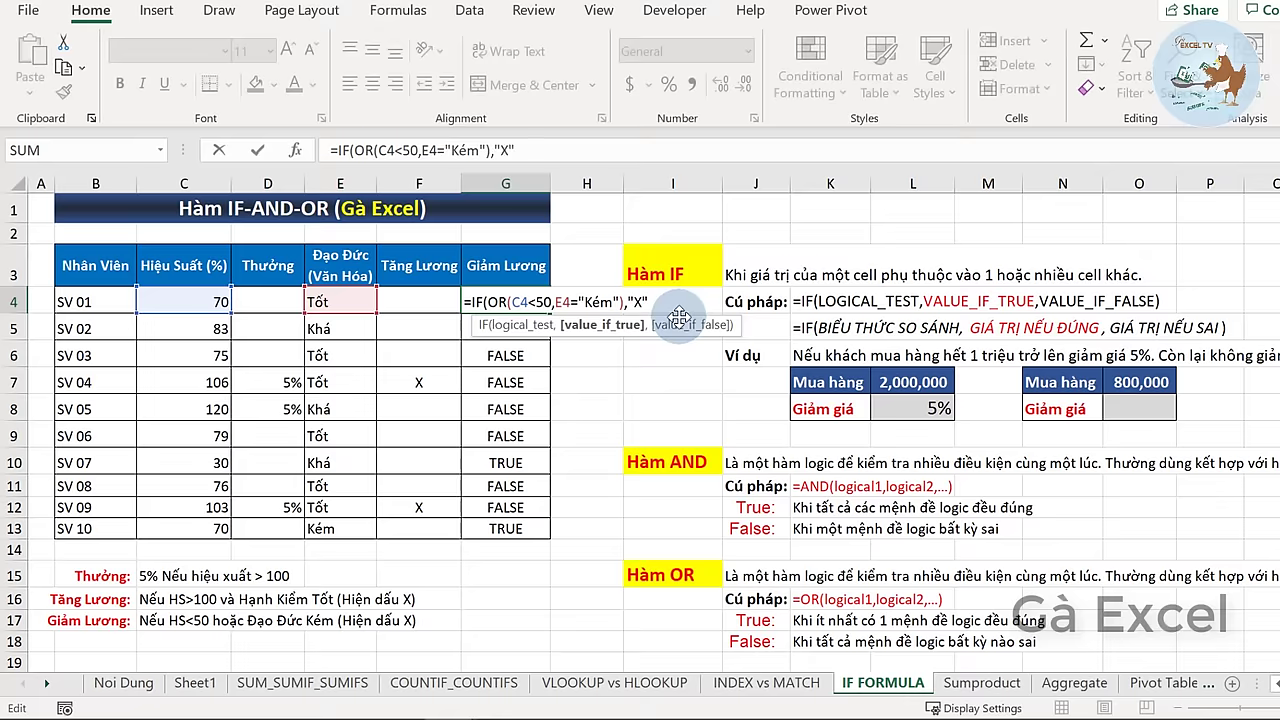
{"action": "type", "text": ","}
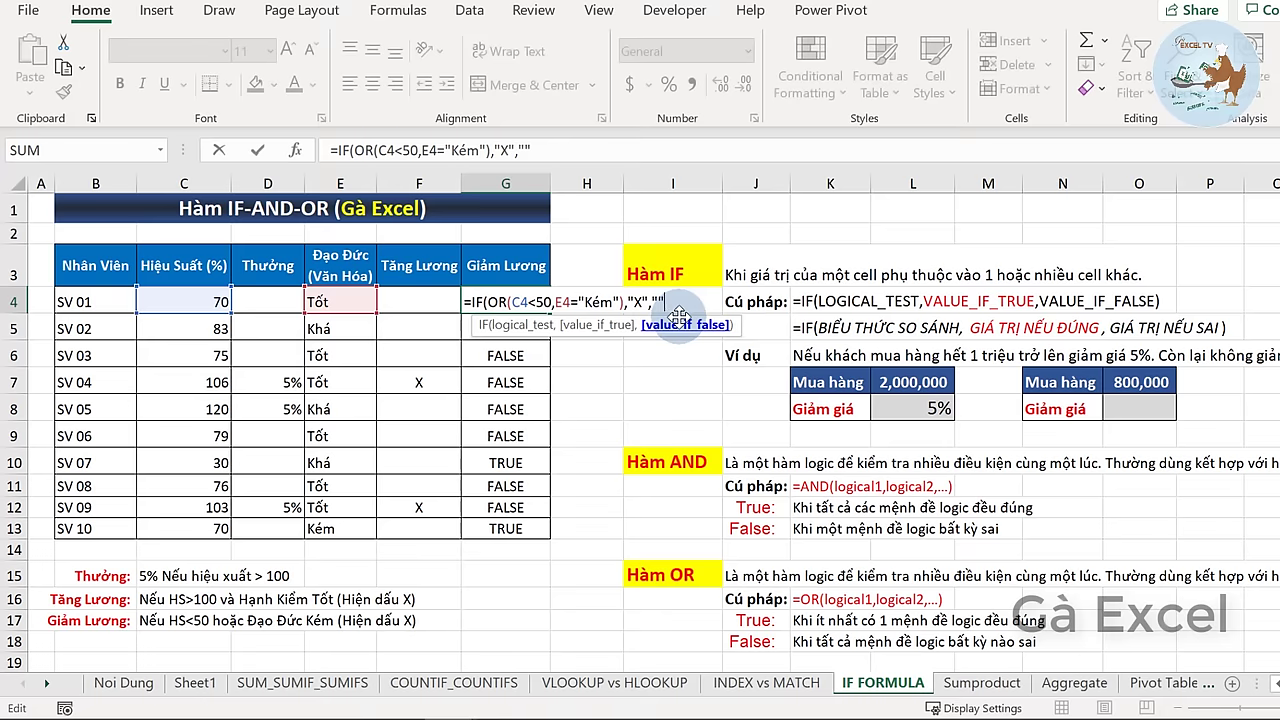
{"action": "type", "text": ")"}
{"action": "key", "text": "Return"}
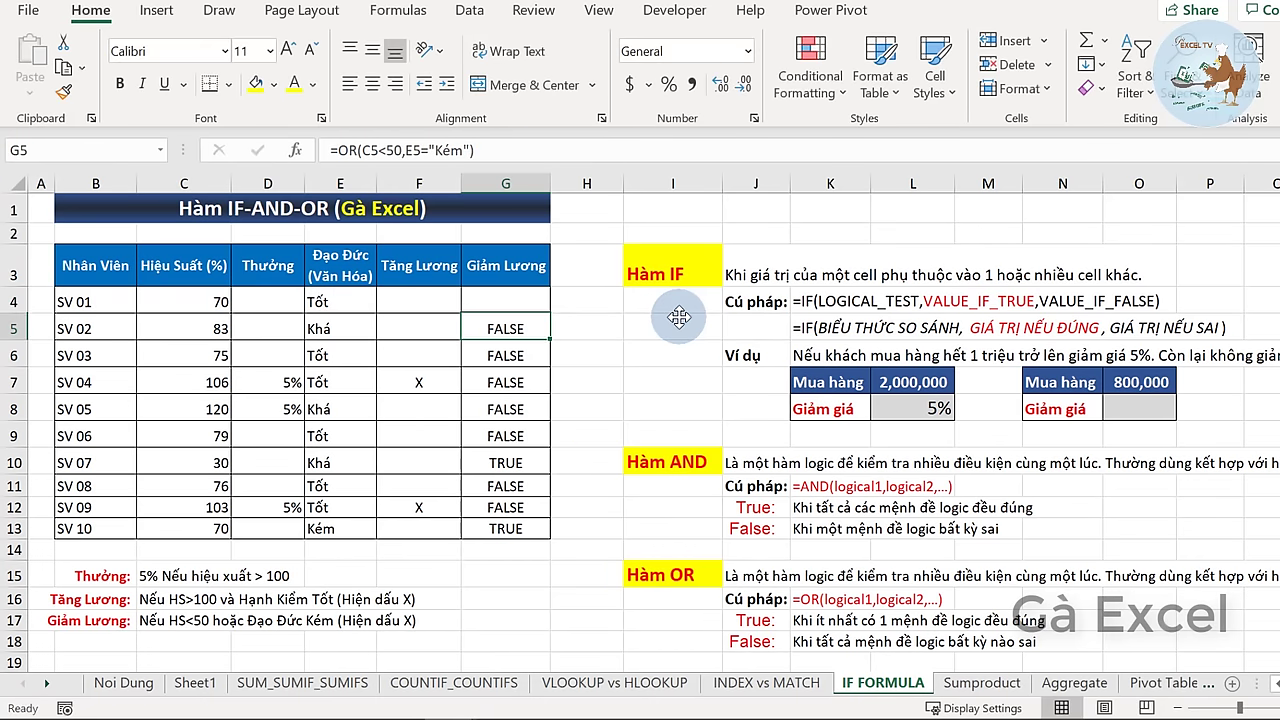
{"action": "key", "text": "Up"}
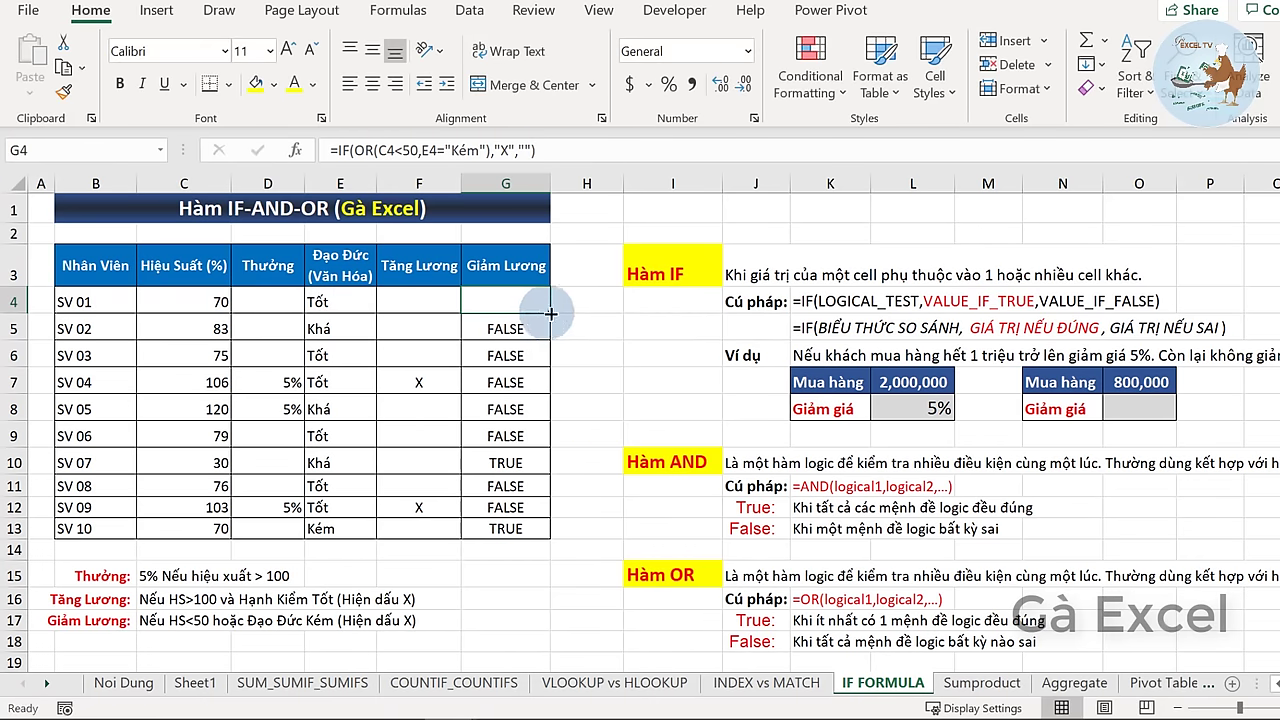
- Copy G4's IF-OR formula down to G13 and centre it, giving X for SV 07 and SV 10
{"action": "double_click", "coordinate": [550, 313]}
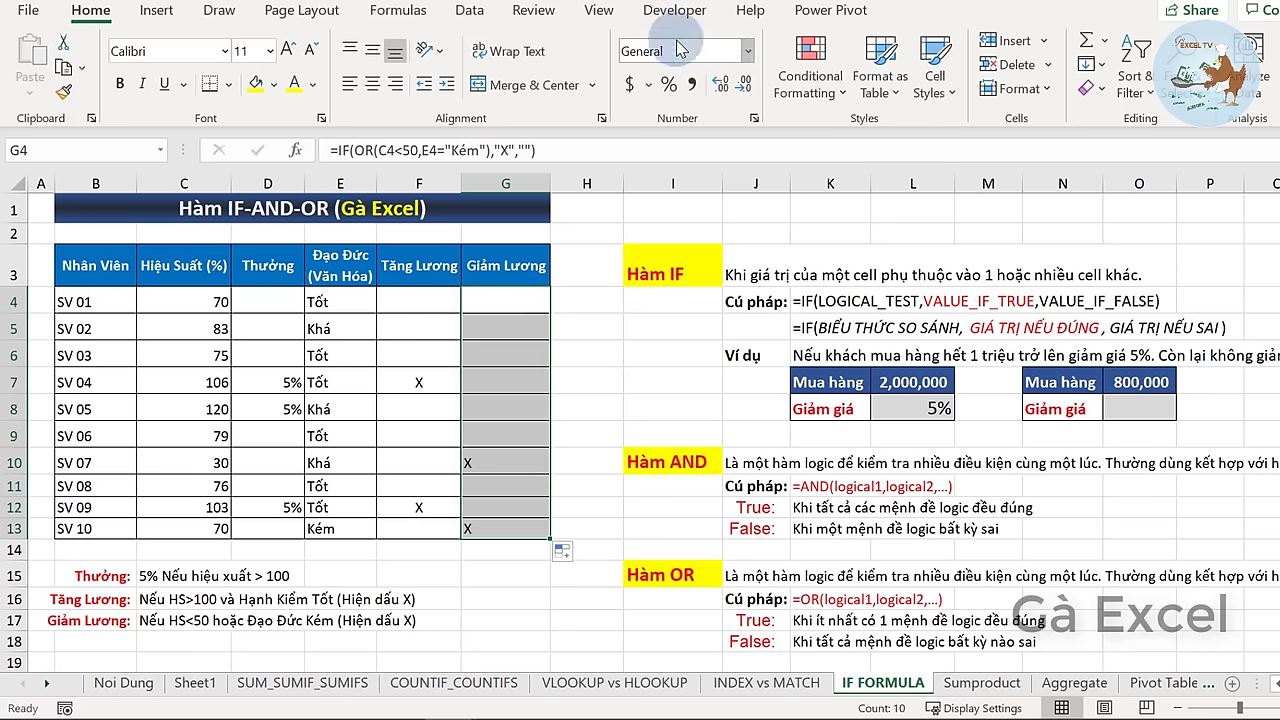
{"action": "left_click", "coordinate": [372, 84]}
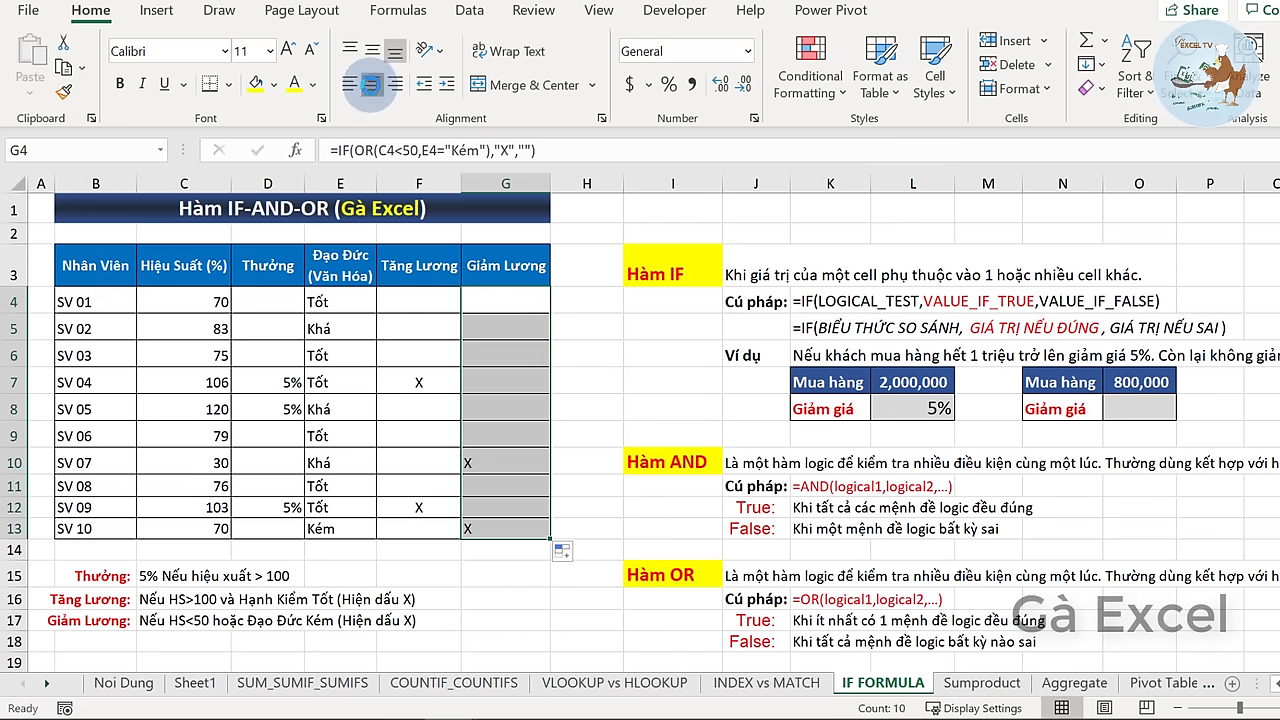
{"action": "left_click", "coordinate": [520, 470]}
{"action": "left_click", "coordinate": [506, 530]}
{"action": "left_click", "coordinate": [506, 462]}
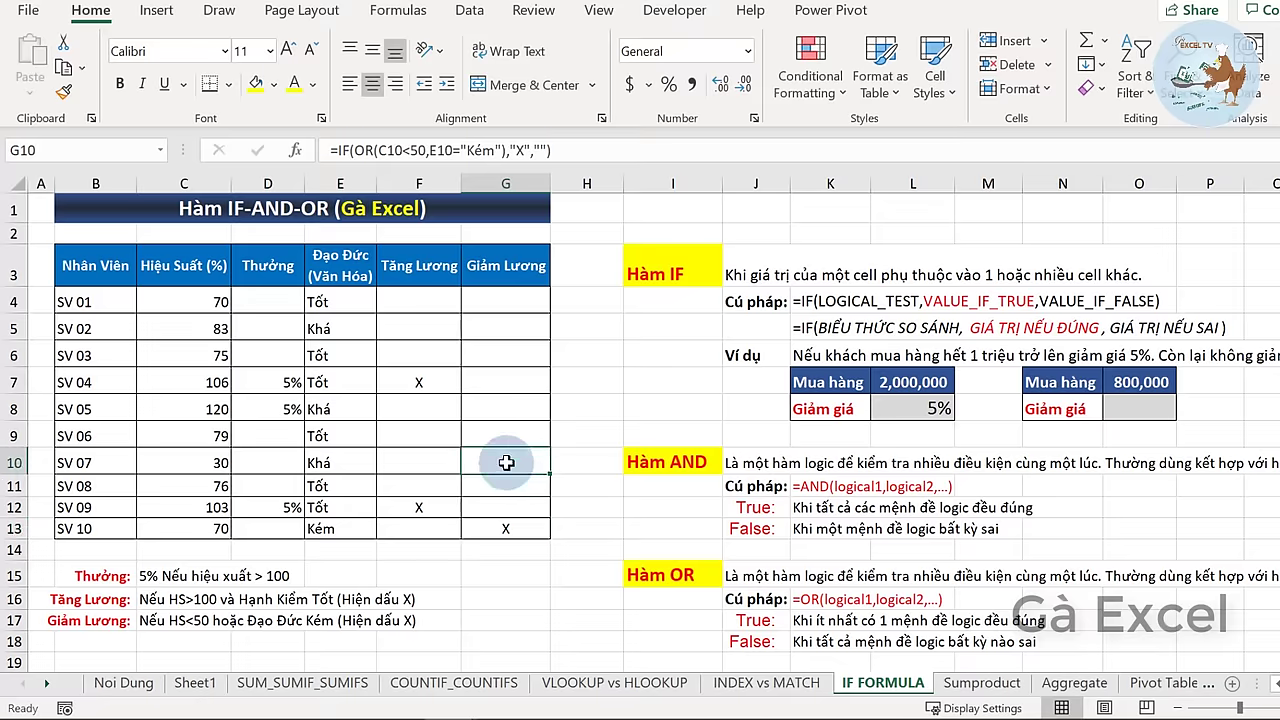
{"action": "left_click", "coordinate": [506, 531]}
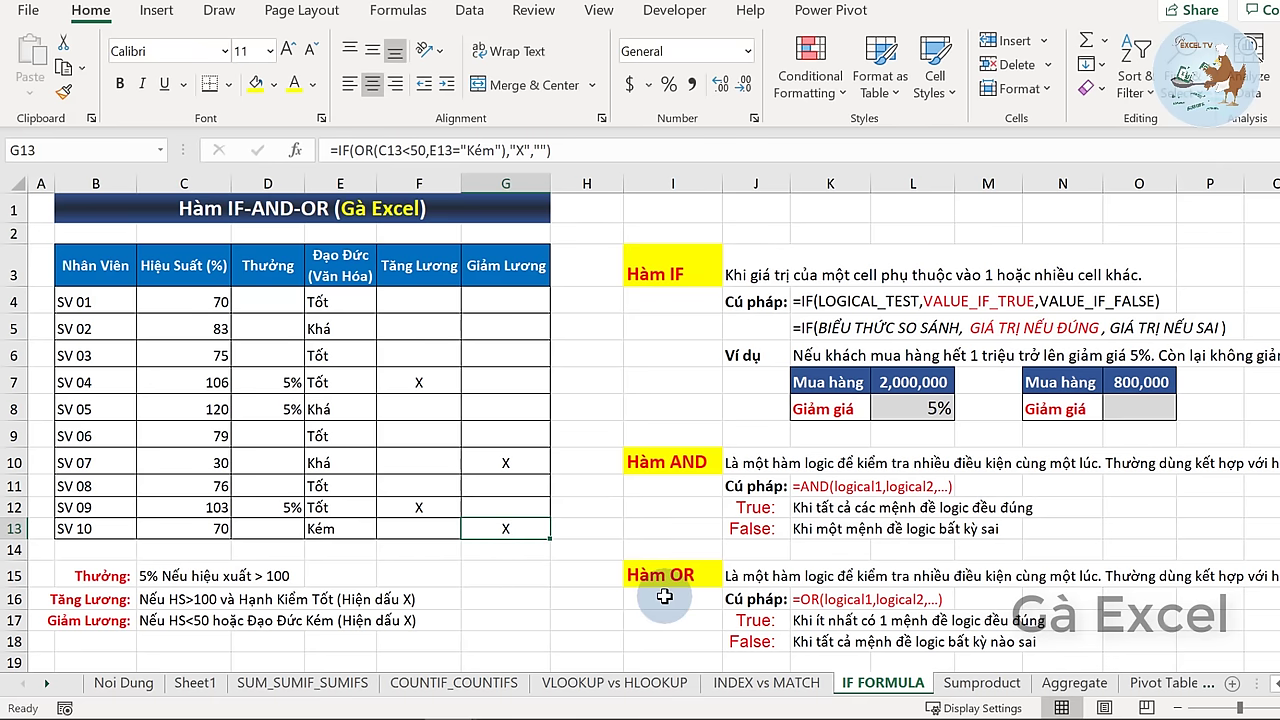
{"action": "left_click", "coordinate": [340, 305]}
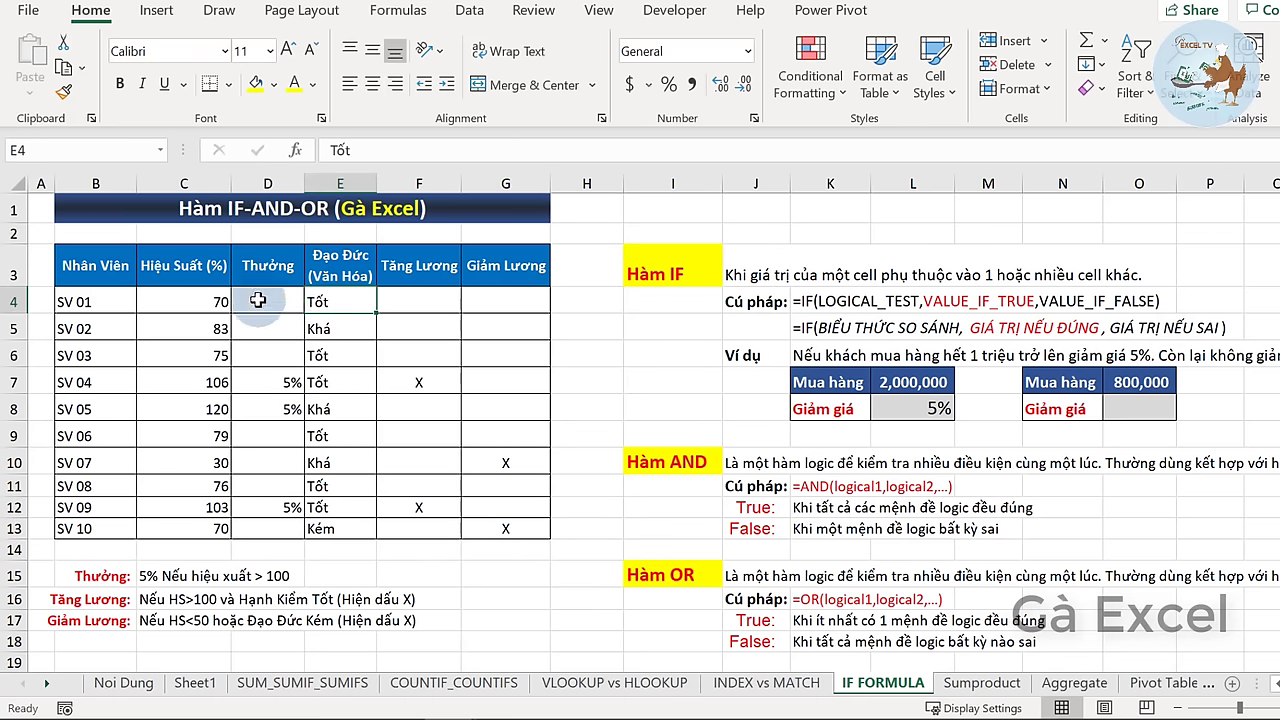
- Point out the Thưởng results column, then scroll down to the student score table
{"action": "left_click_drag", "start_coordinate": [257, 300], "coordinate": [263, 526]}
{"action": "left_click", "coordinate": [263, 526]}
{"action": "scroll", "coordinate": [330, 500], "scroll_direction": "down", "scroll_amount": 1}
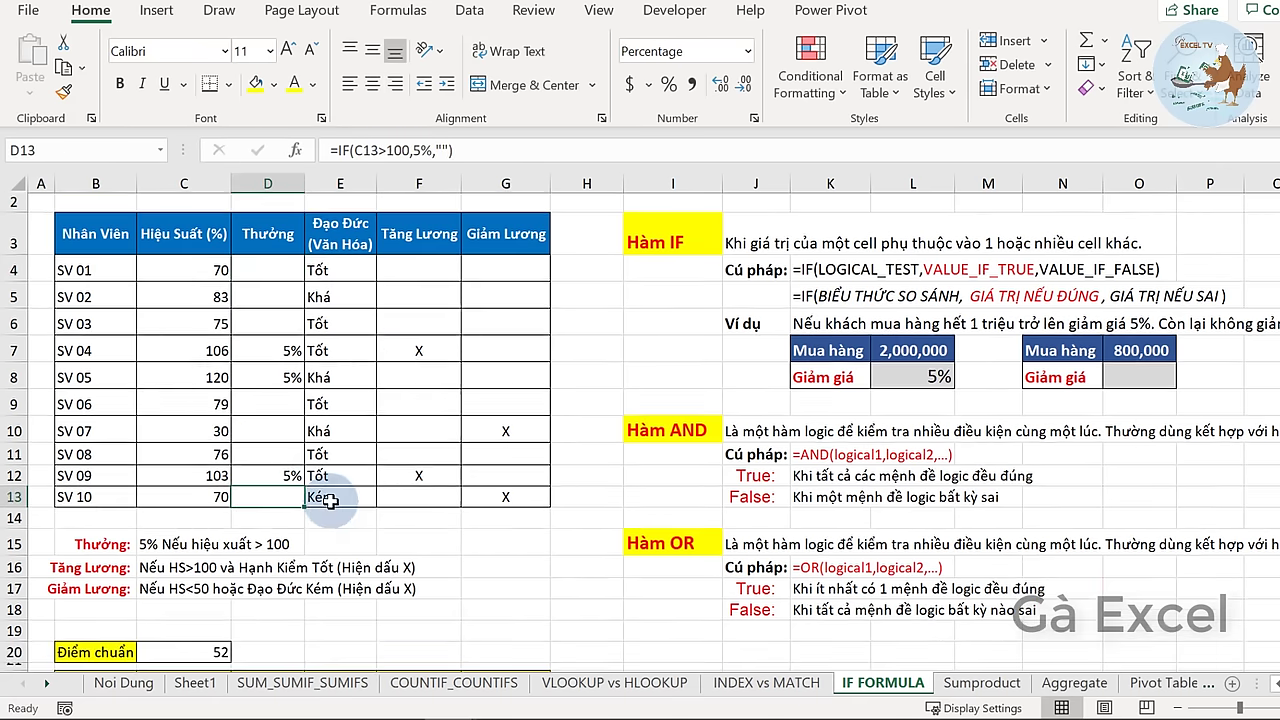
{"action": "scroll", "coordinate": [330, 500], "scroll_direction": "down", "scroll_amount": 4}
{"action": "scroll", "coordinate": [330, 502], "scroll_direction": "down", "scroll_amount": 1}
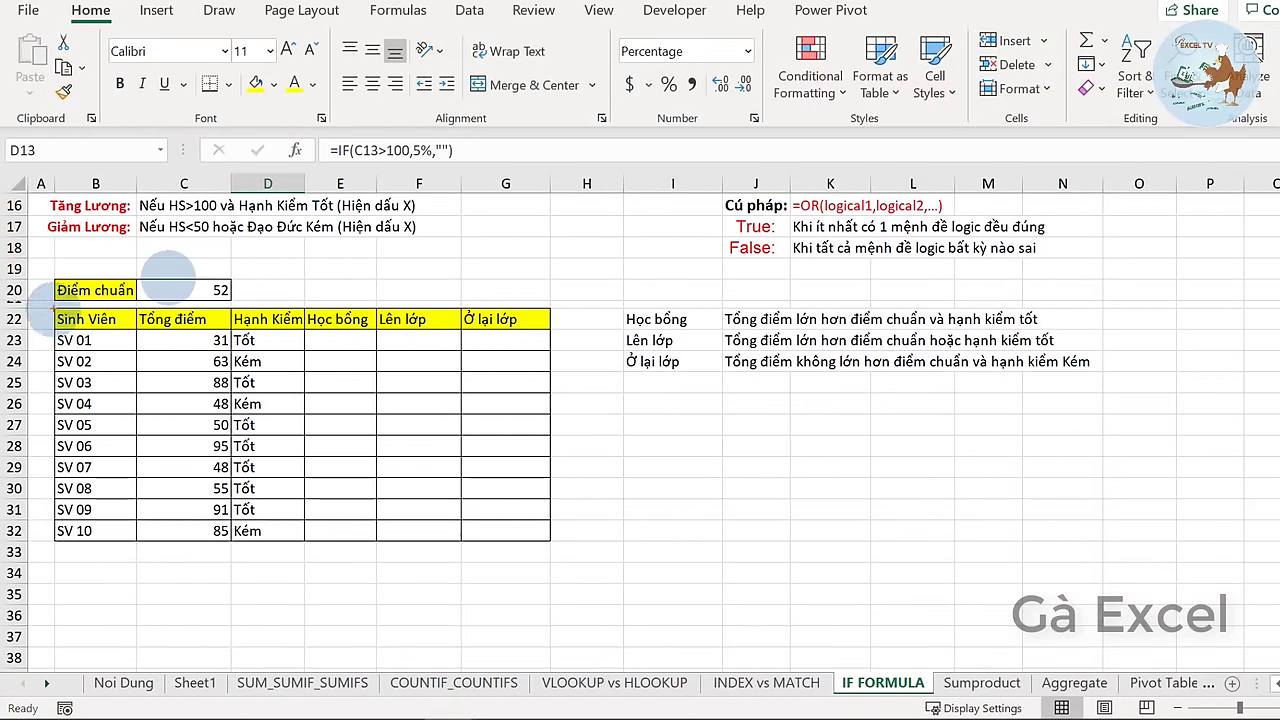
- Ink-mark the score table, the three criteria, the Học bổng rule and Điểm chuẩn 52, then clear the marks
{"action": "left_click_drag", "start_coordinate": [52, 308], "coordinate": [571, 553]}
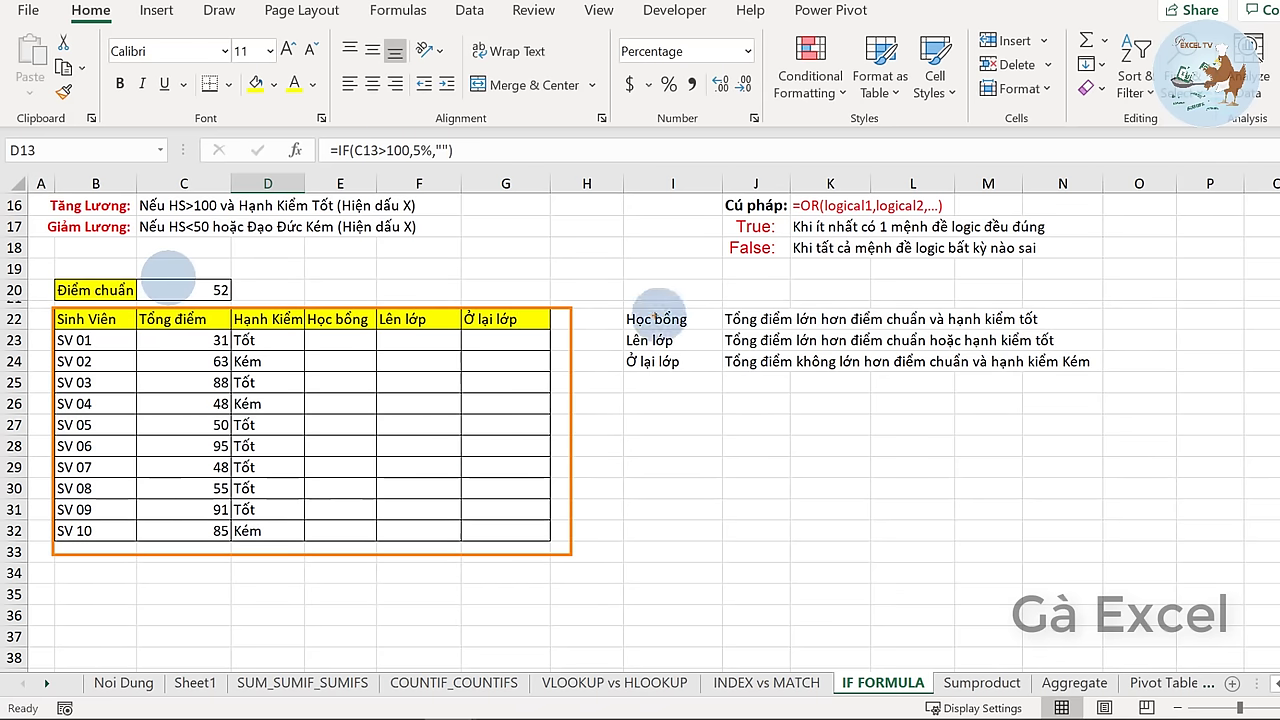
{"action": "mouse_move", "coordinate": [617, 306]}
{"action": "left_mouse_down"}
{"action": "mouse_move", "coordinate": [909, 390]}
{"action": "mouse_move", "coordinate": [1095, 388]}
{"action": "left_mouse_up"}
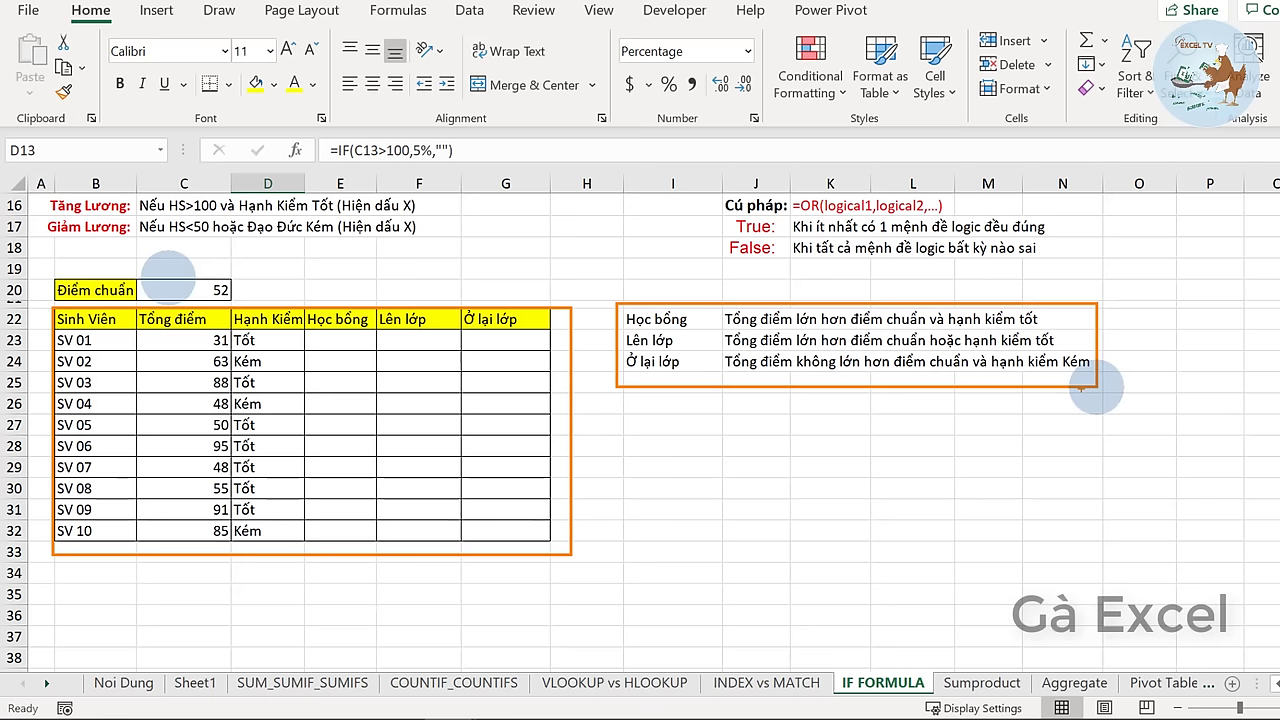
{"action": "left_click_drag", "start_coordinate": [726, 326], "coordinate": [1038, 322]}
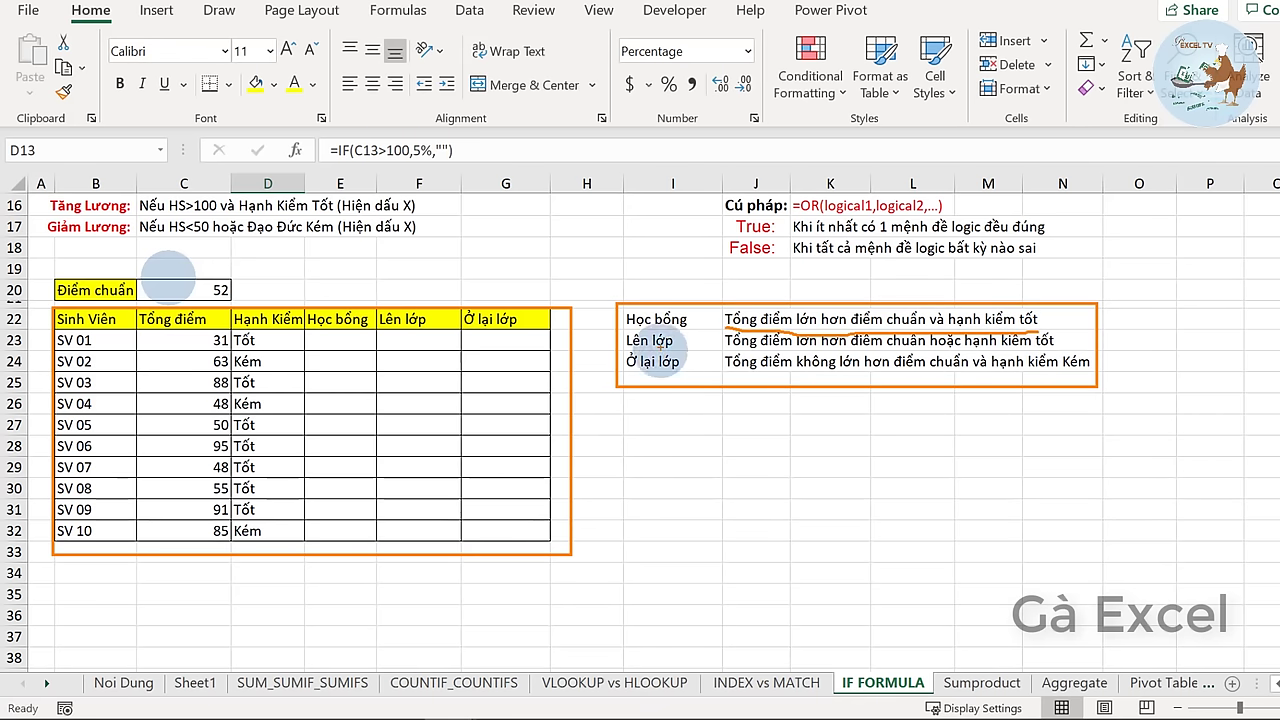
{"action": "left_click_drag", "start_coordinate": [686, 312], "coordinate": [684, 300]}
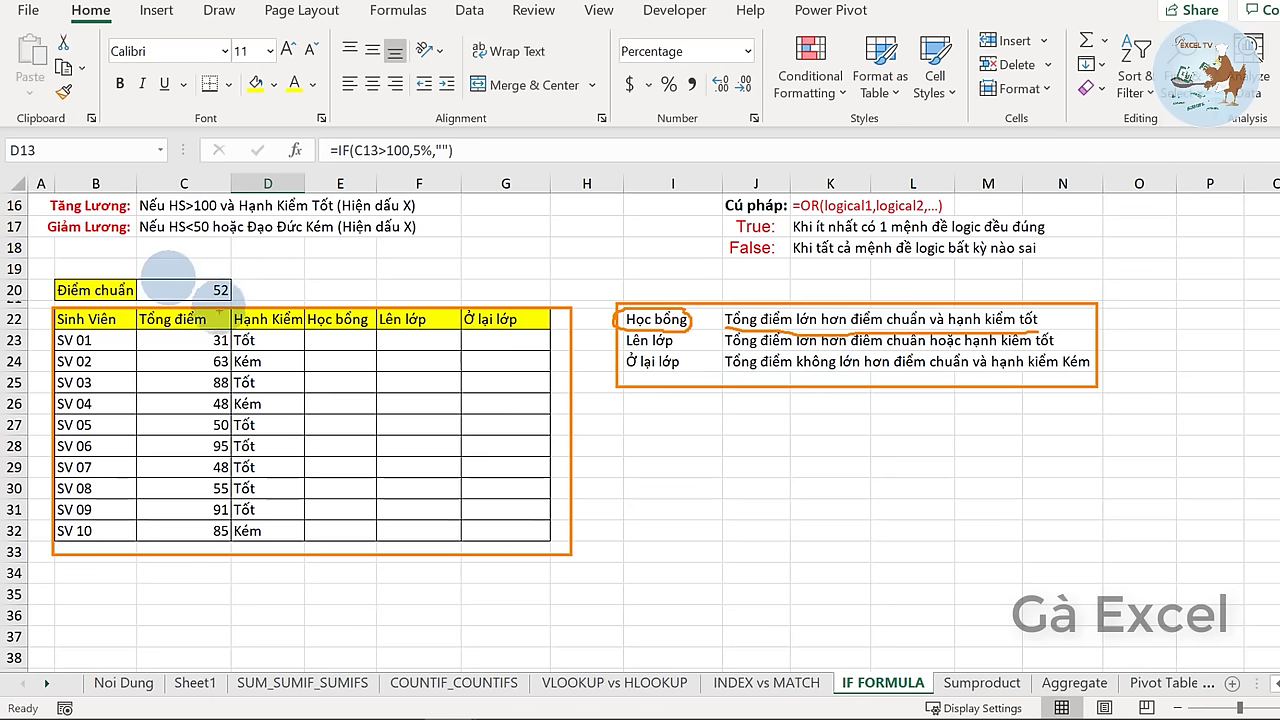
{"action": "left_click_drag", "start_coordinate": [192, 282], "coordinate": [190, 298]}
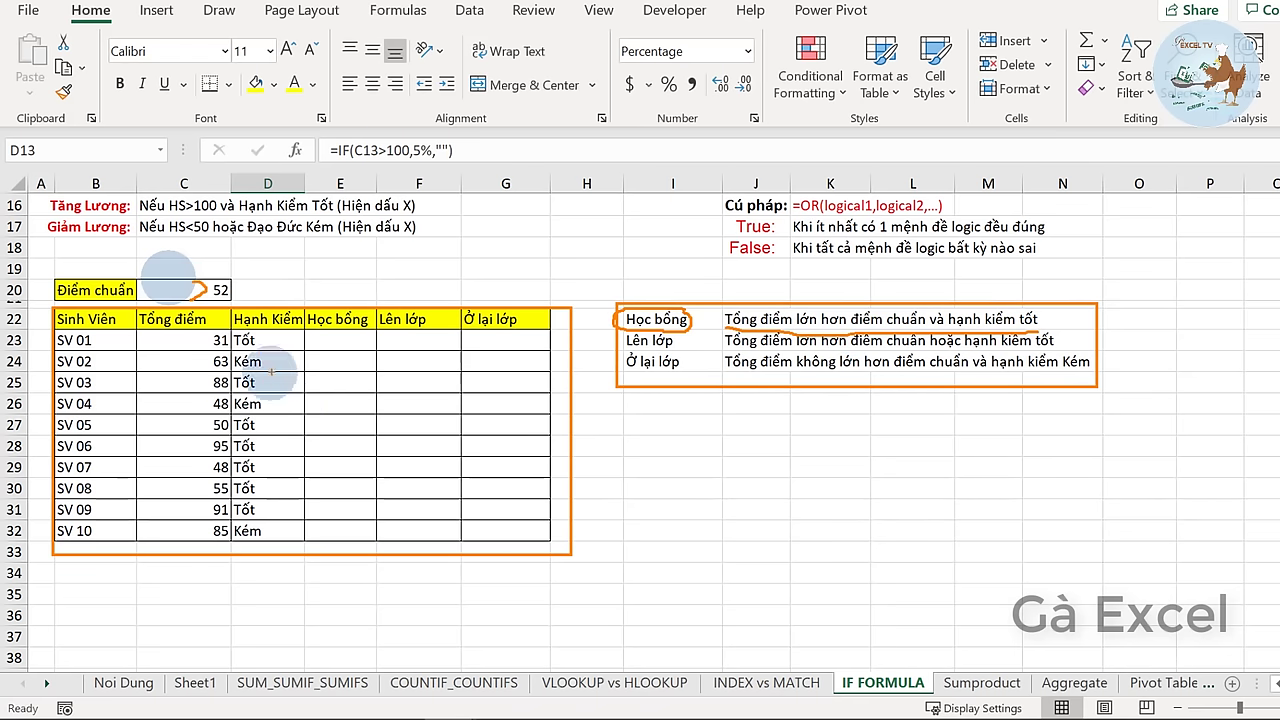
{"action": "key", "text": "Escape"}
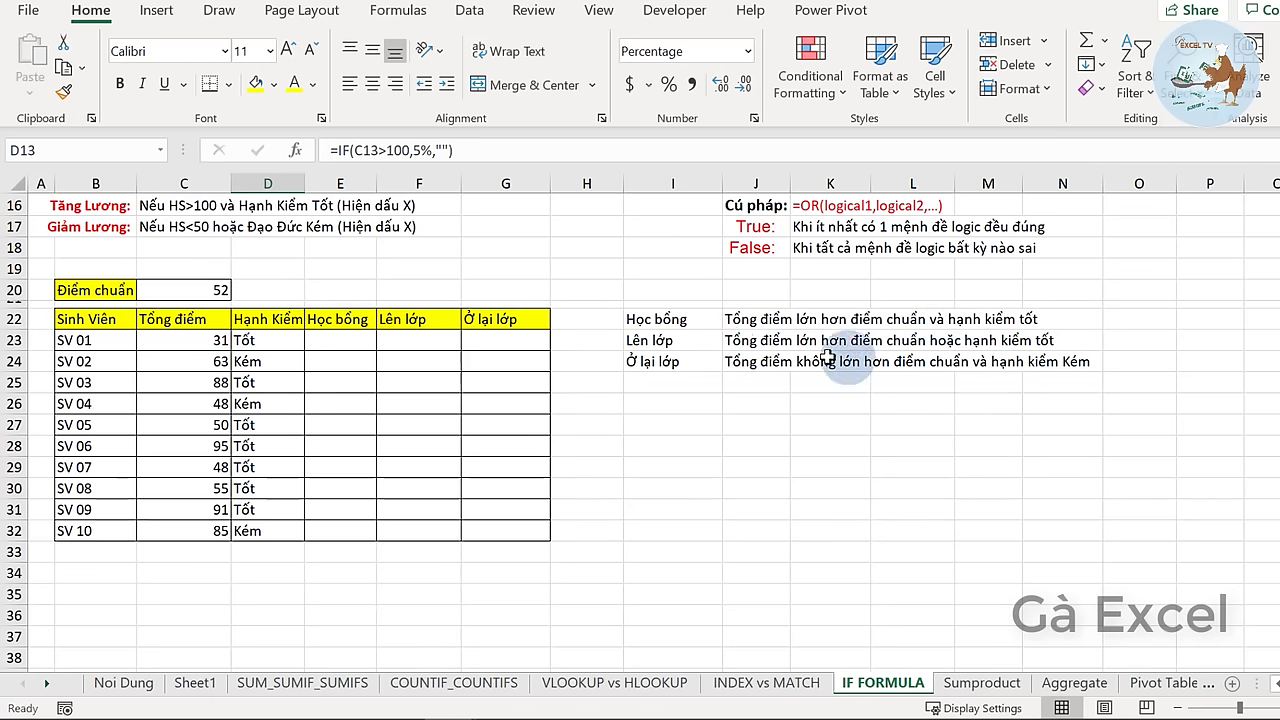
- Review the Lên lớp and Ở lại lớp criteria and select the three criterion labels
{"action": "left_click", "coordinate": [682, 340]}
{"action": "left_click", "coordinate": [733, 343]}
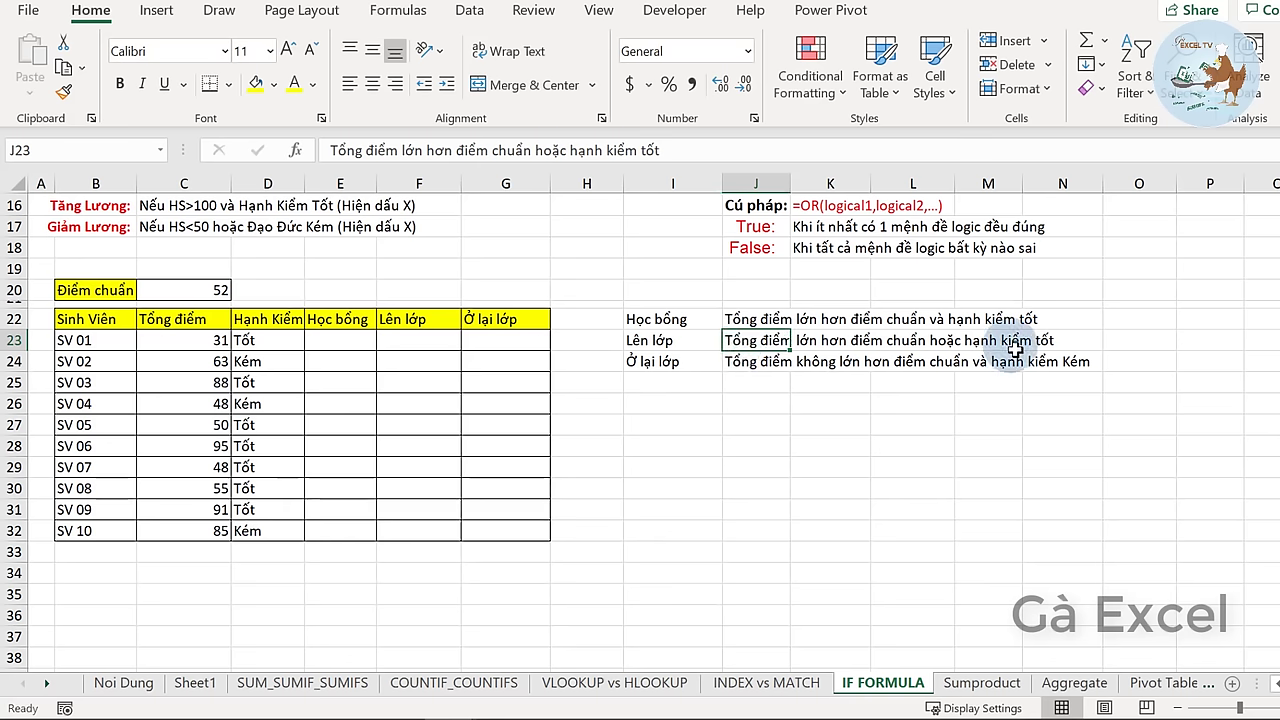
{"action": "left_click", "coordinate": [651, 366]}
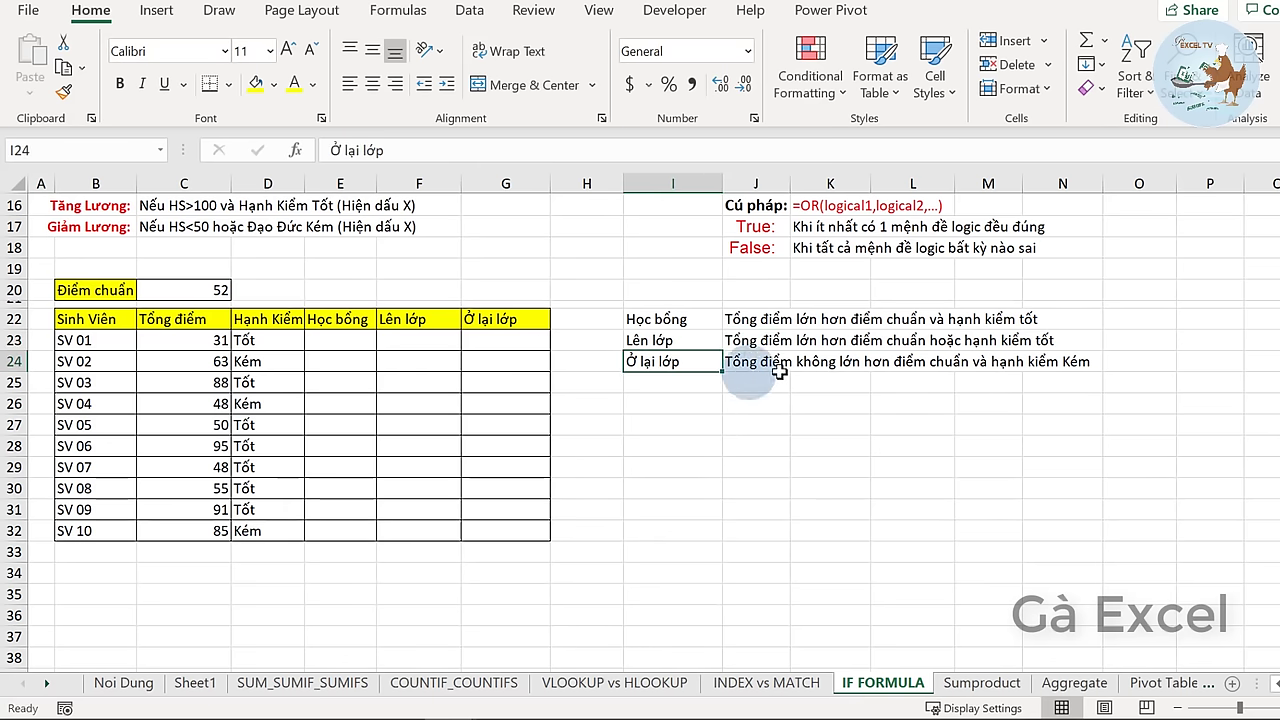
{"action": "left_click", "coordinate": [748, 364]}
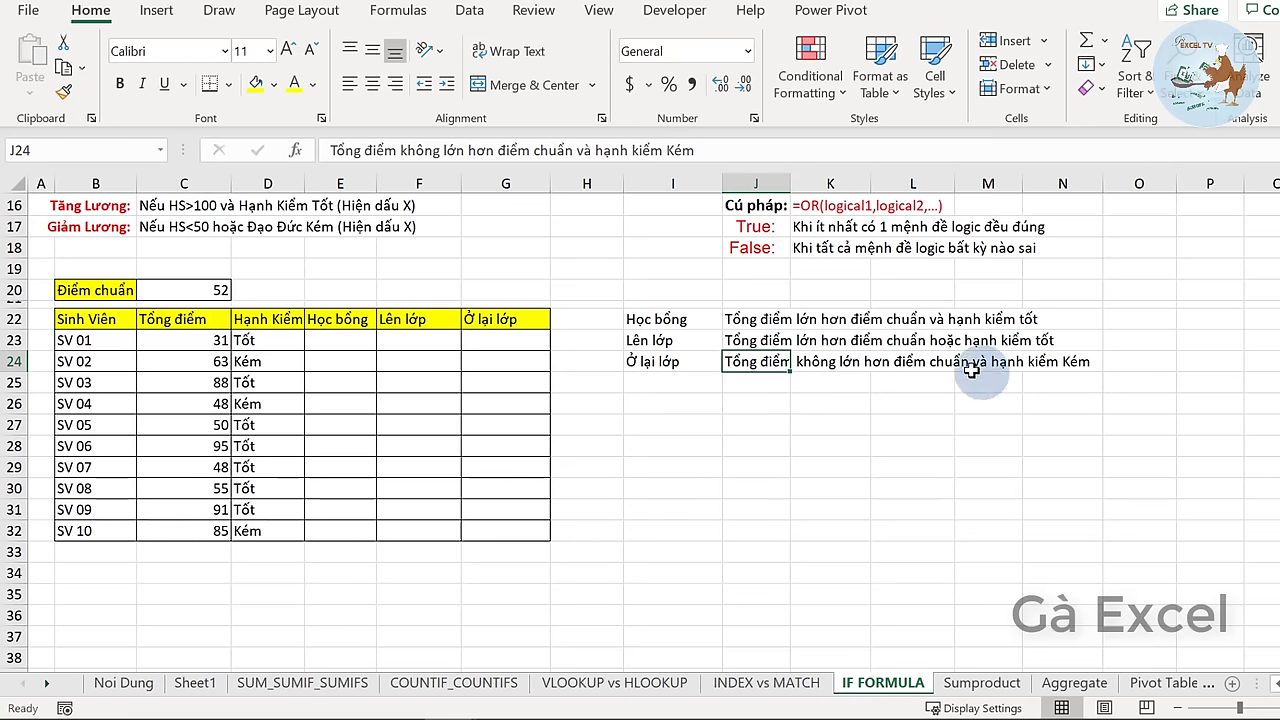
{"action": "left_click_drag", "start_coordinate": [660, 318], "coordinate": [667, 357]}
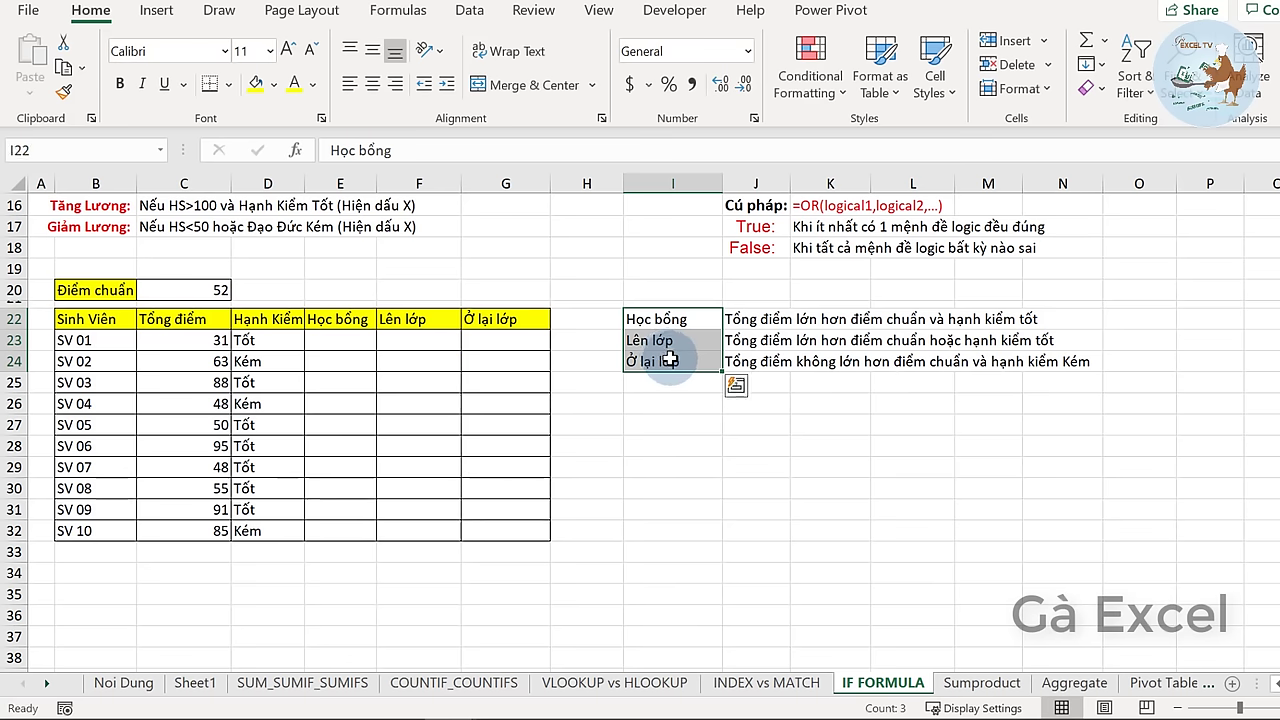
{"action": "left_click", "coordinate": [982, 683]}
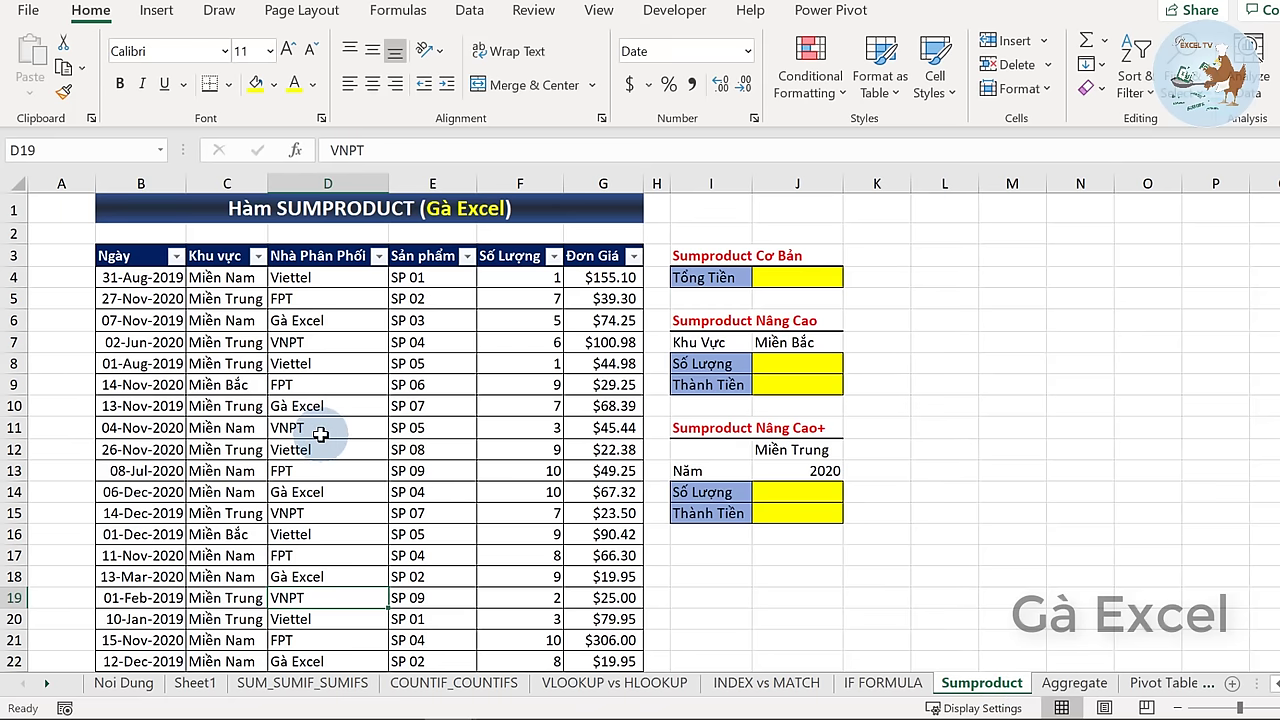
{"action": "left_click", "coordinate": [150, 320]}
{"action": "left_click", "coordinate": [175, 255]}
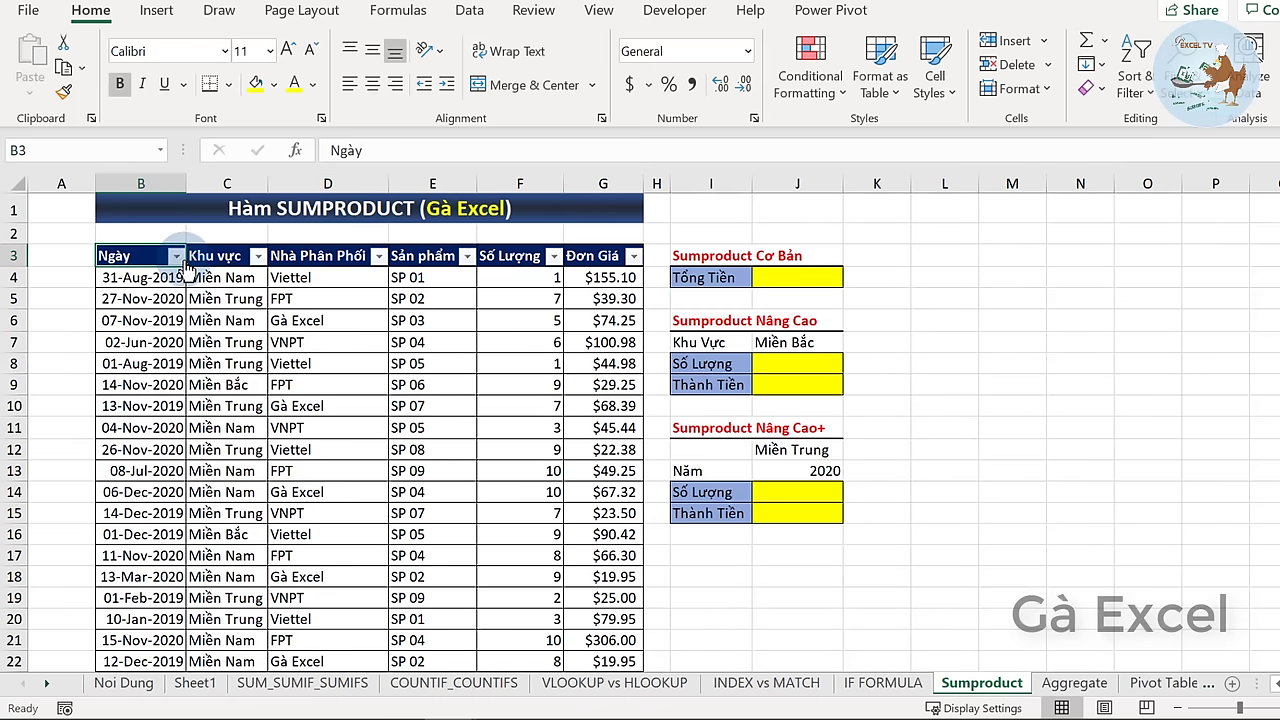
{"action": "left_click", "coordinate": [177, 257]}
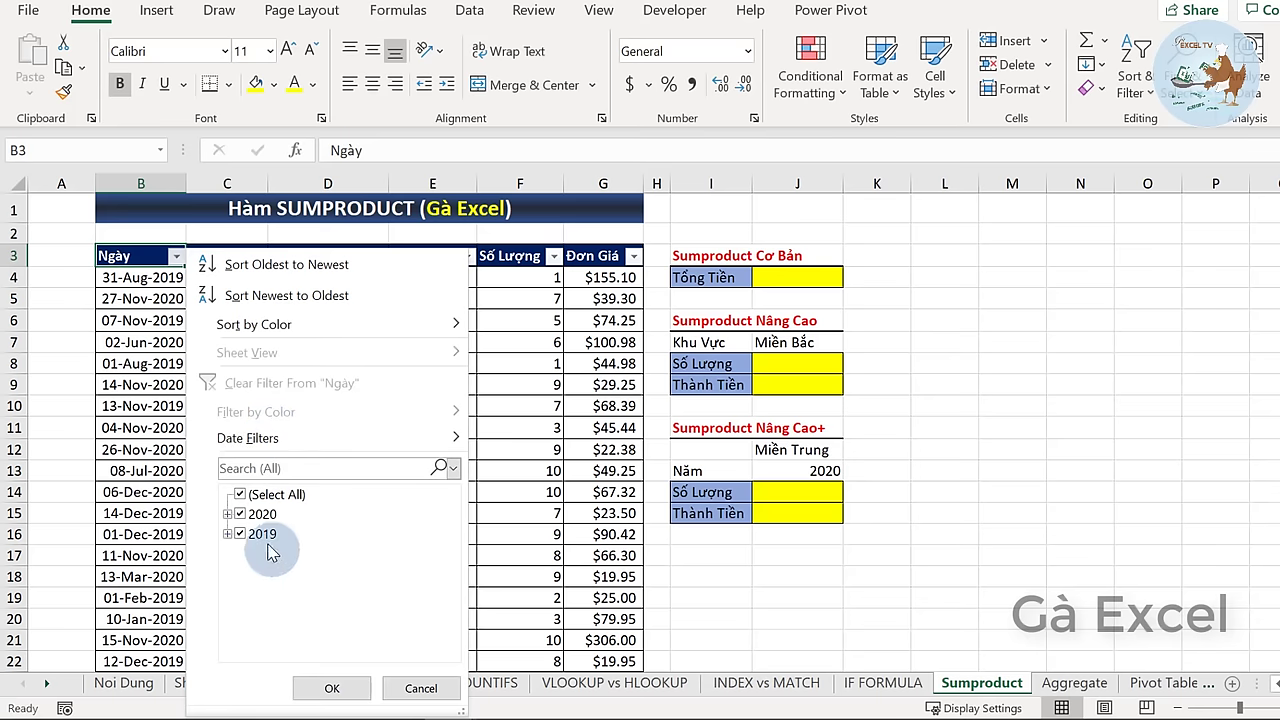
{"action": "left_click", "coordinate": [228, 533]}
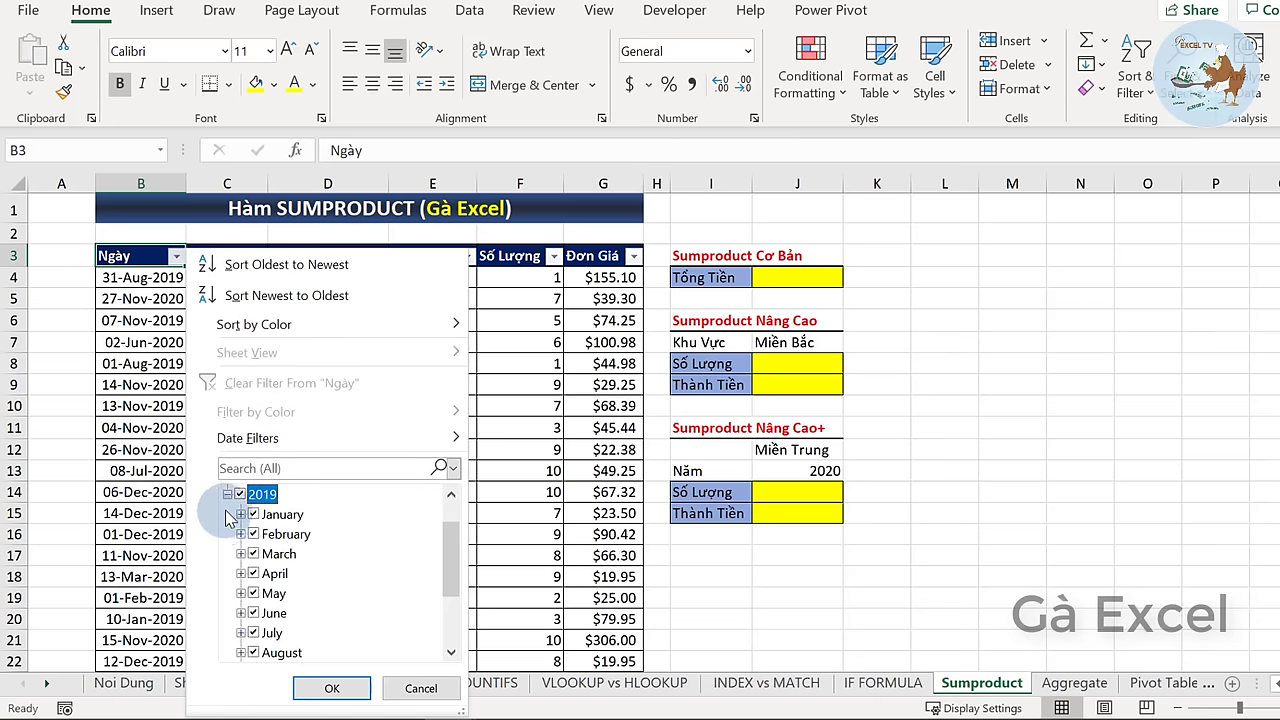
{"action": "left_click", "coordinate": [240, 534]}
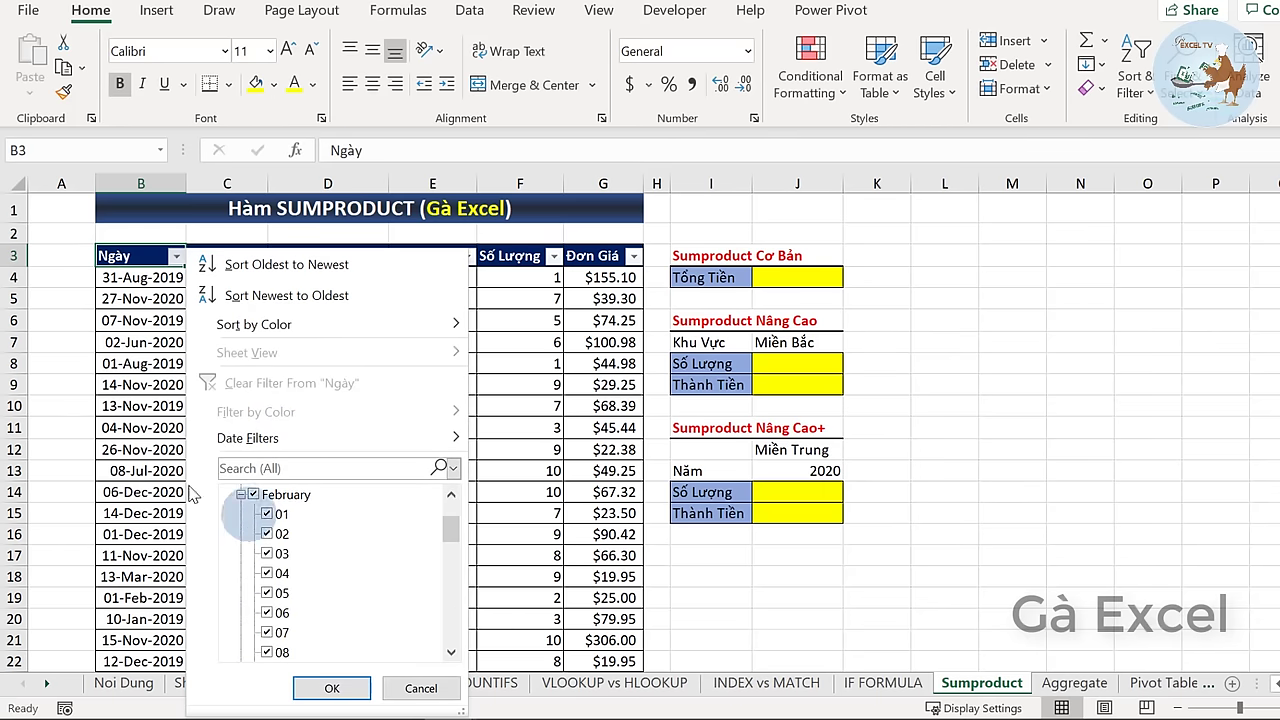
{"action": "left_click", "coordinate": [140, 385]}
{"action": "left_click", "coordinate": [235, 256]}
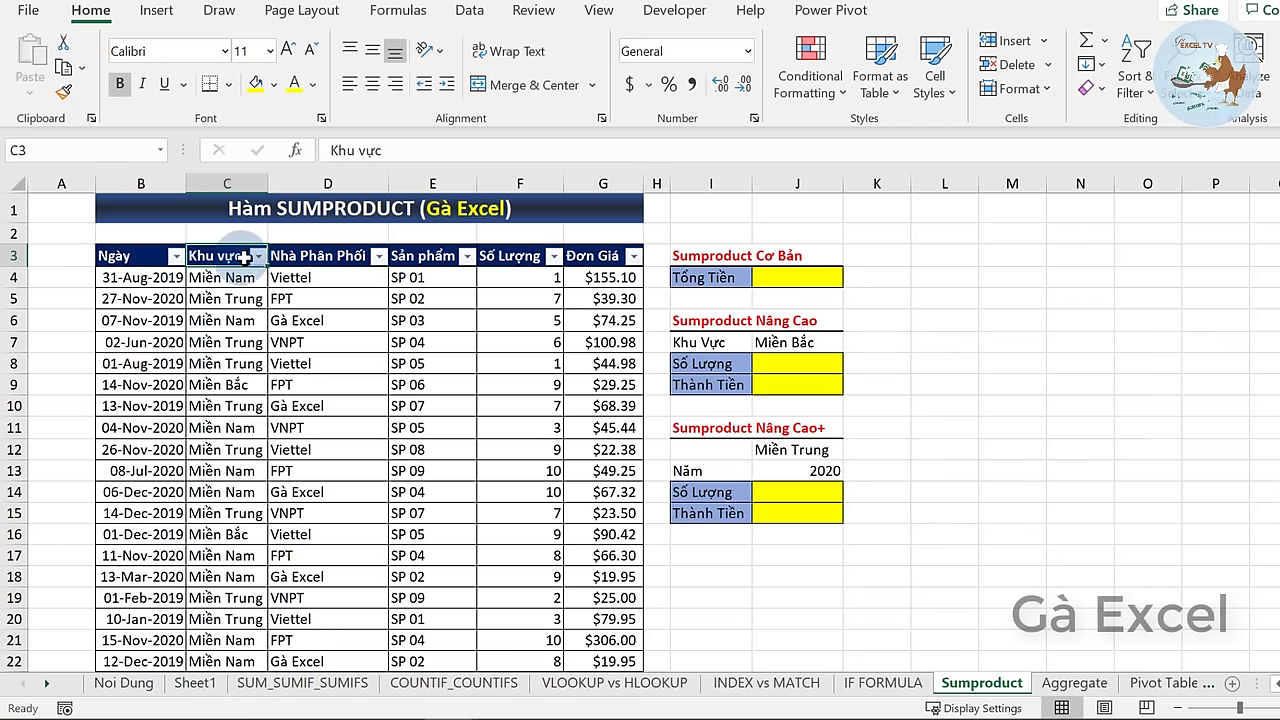
{"action": "left_click", "coordinate": [257, 256]}
{"action": "left_click", "coordinate": [257, 256]}
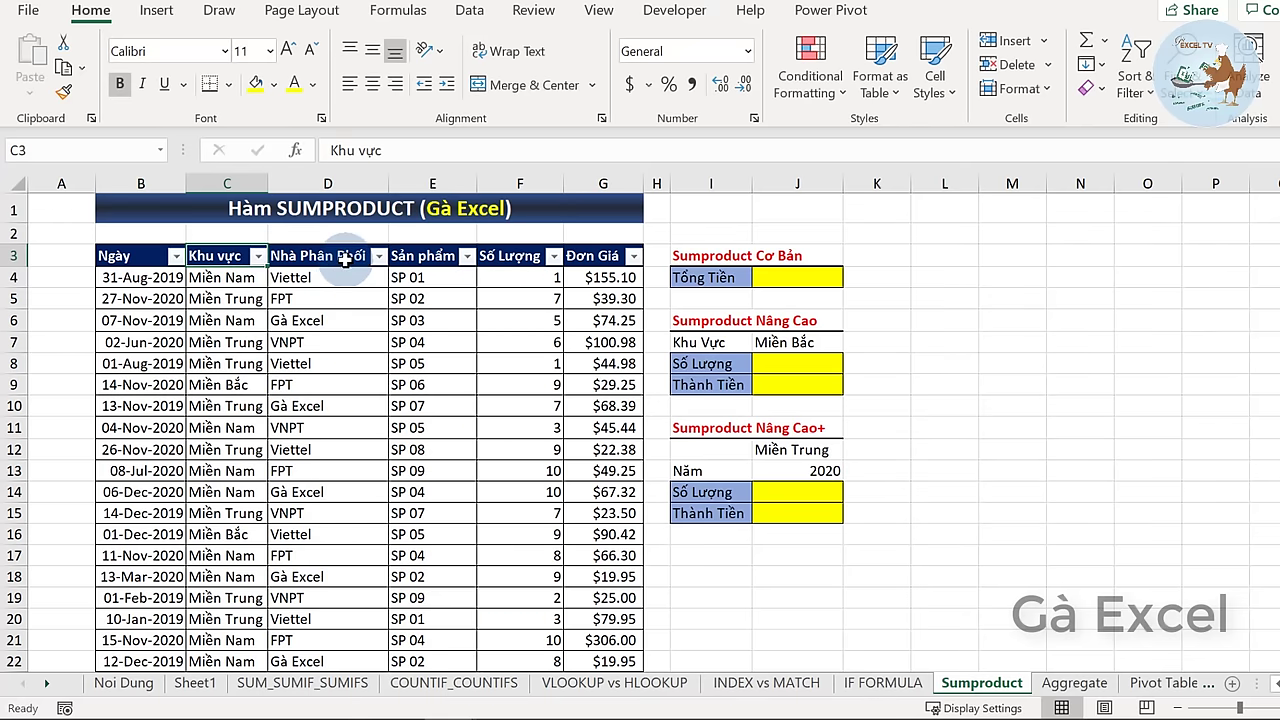
{"action": "left_click", "coordinate": [345, 256]}
{"action": "left_click", "coordinate": [428, 260]}
{"action": "left_click", "coordinate": [518, 258]}
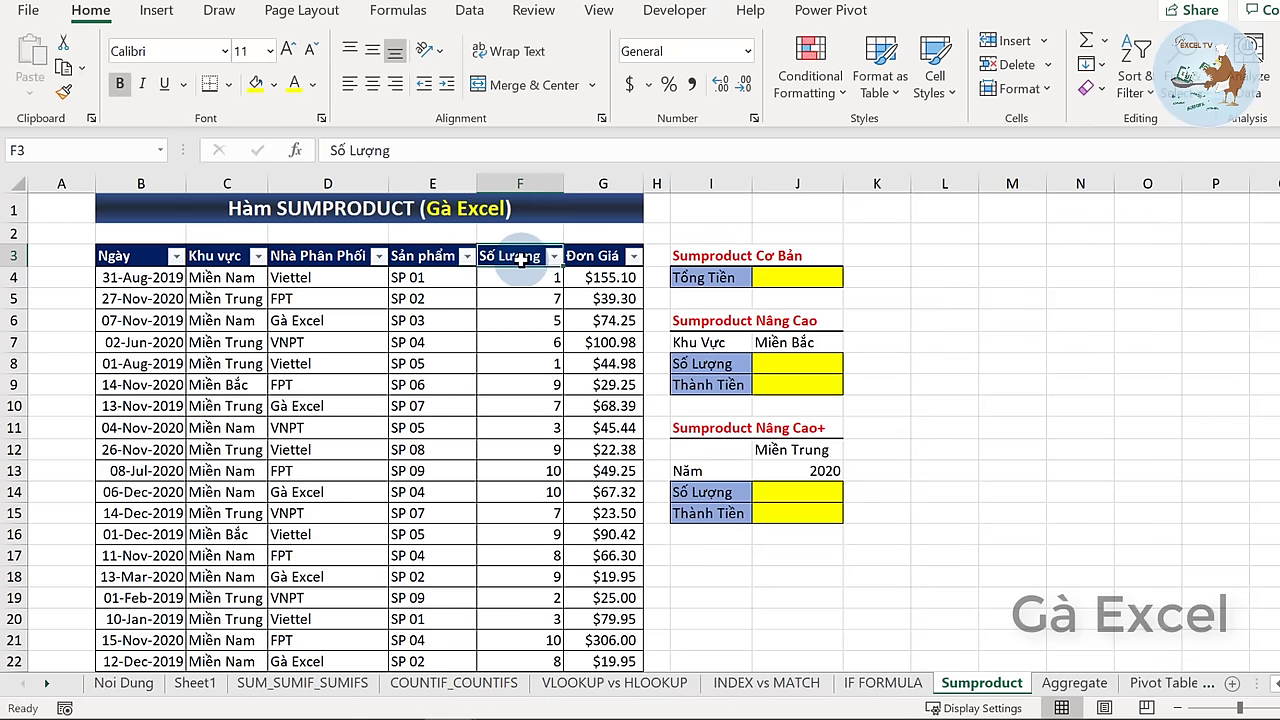
{"action": "left_click", "coordinate": [598, 256]}
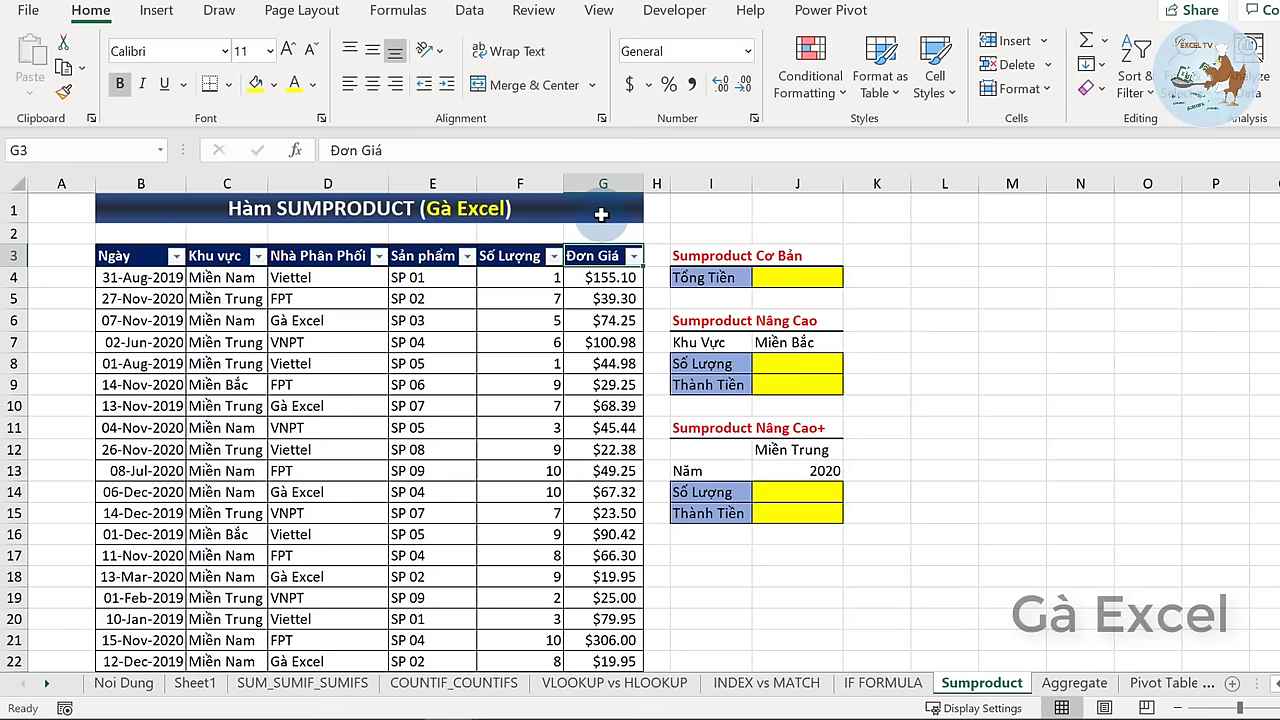
{"action": "left_click", "coordinate": [794, 279]}
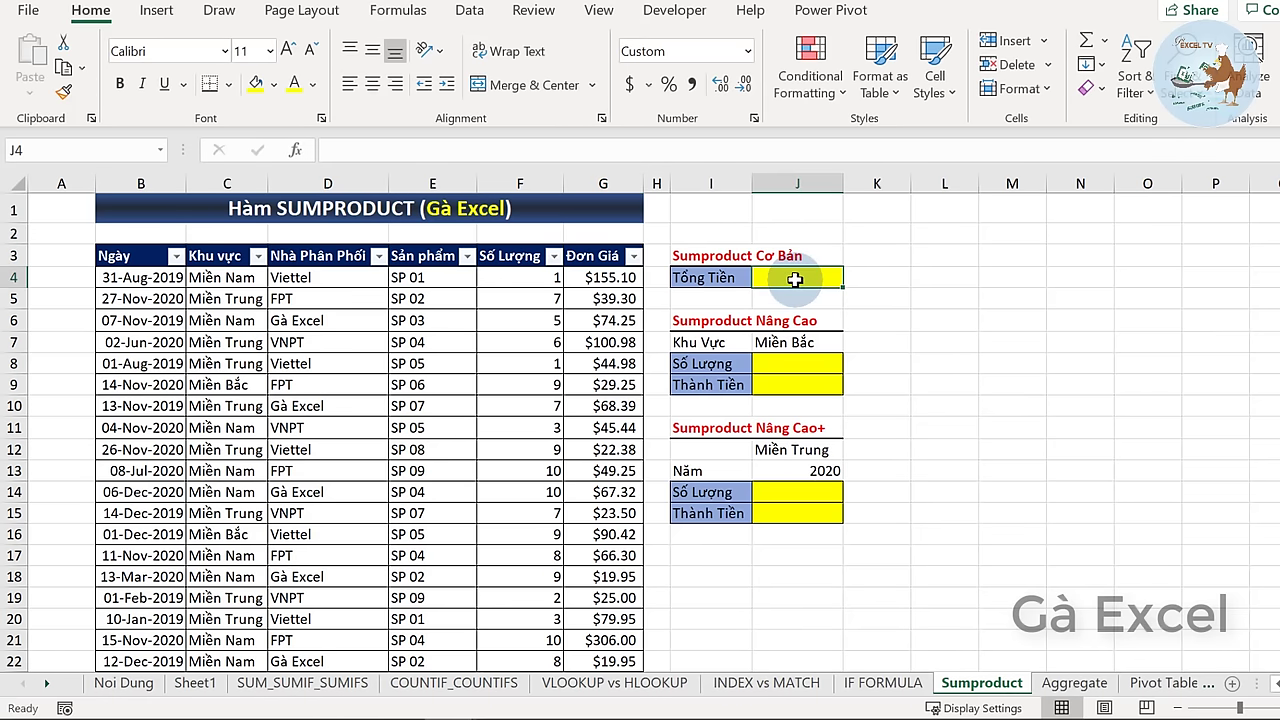
{"action": "left_click", "coordinate": [588, 258]}
{"action": "left_click", "coordinate": [652, 255]}
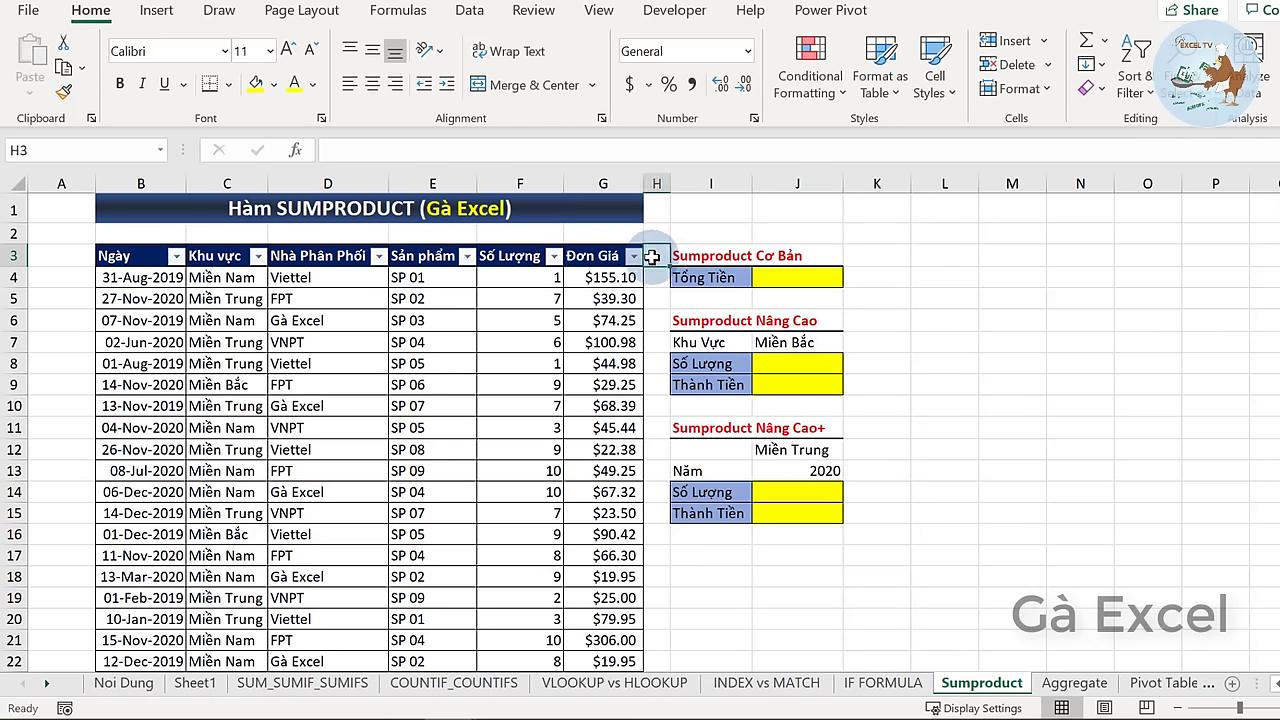
{"action": "left_click", "coordinate": [515, 256]}
{"action": "left_click", "coordinate": [590, 256]}
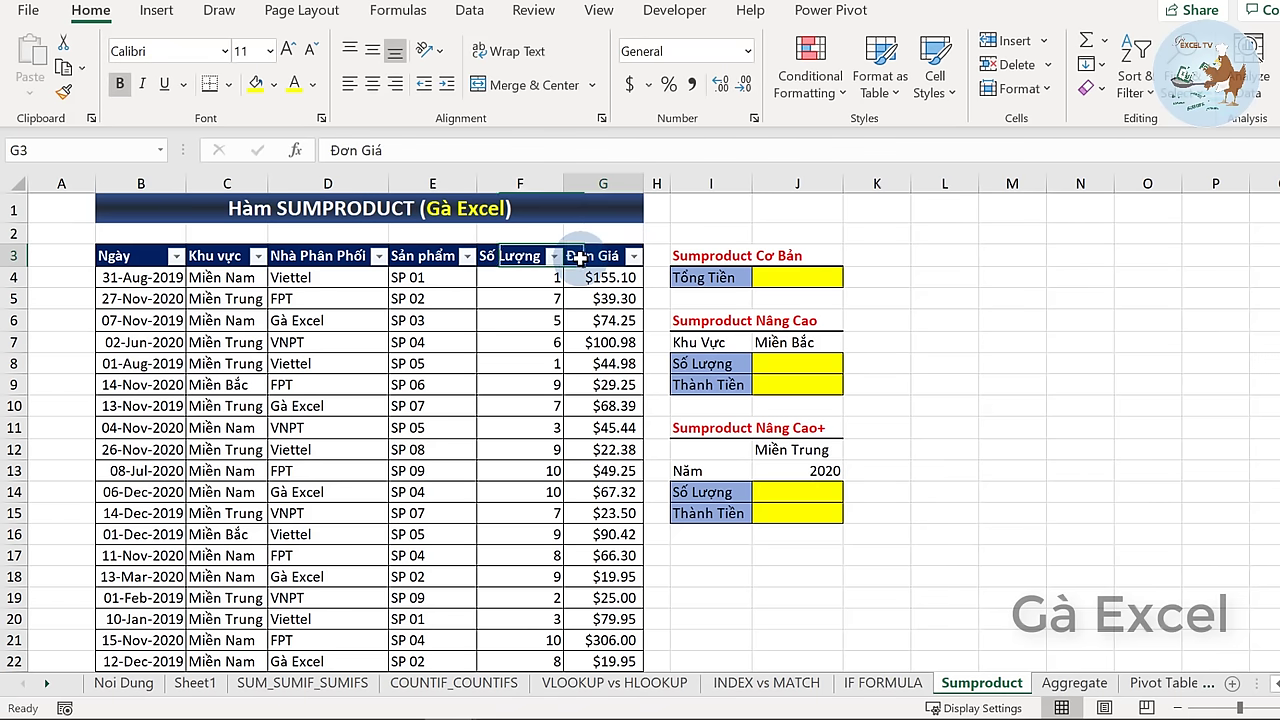
{"action": "left_click", "coordinate": [655, 257]}
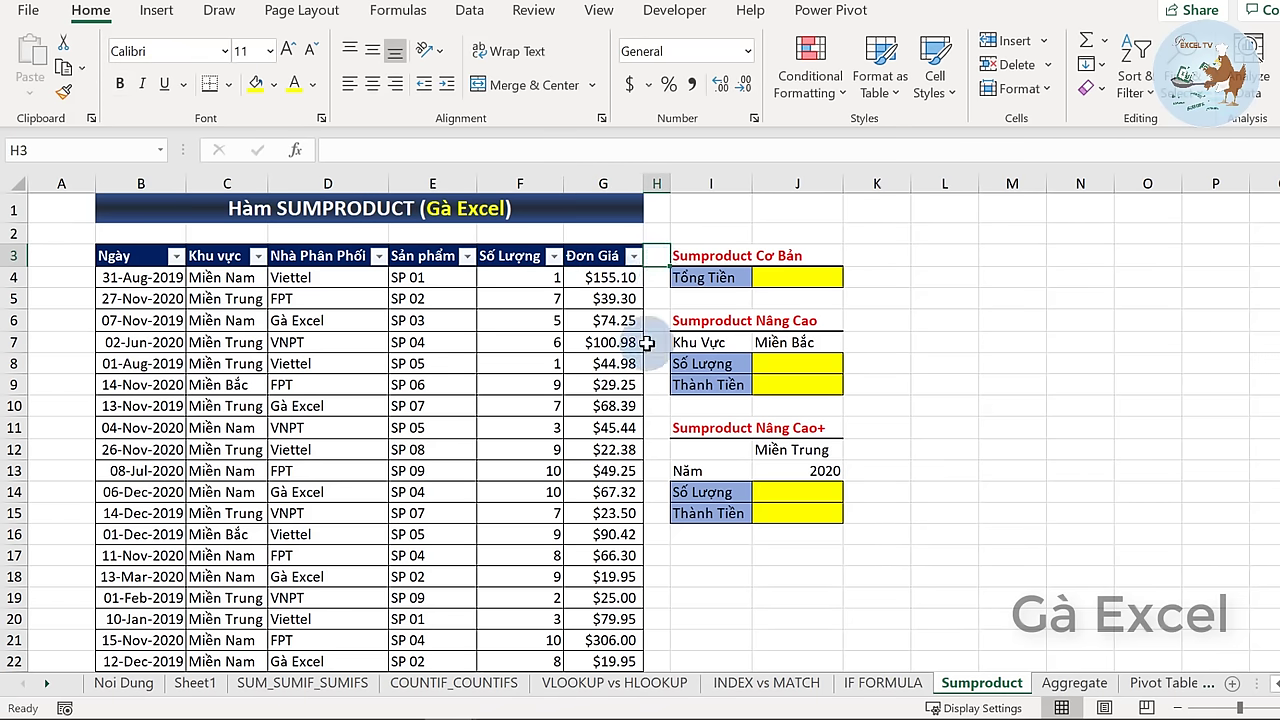
- Start a SUMPRODUCT in Tổng Tiền with the absolute Số Lượng range $F$4:$F$4997
{"action": "left_click", "coordinate": [792, 281]}
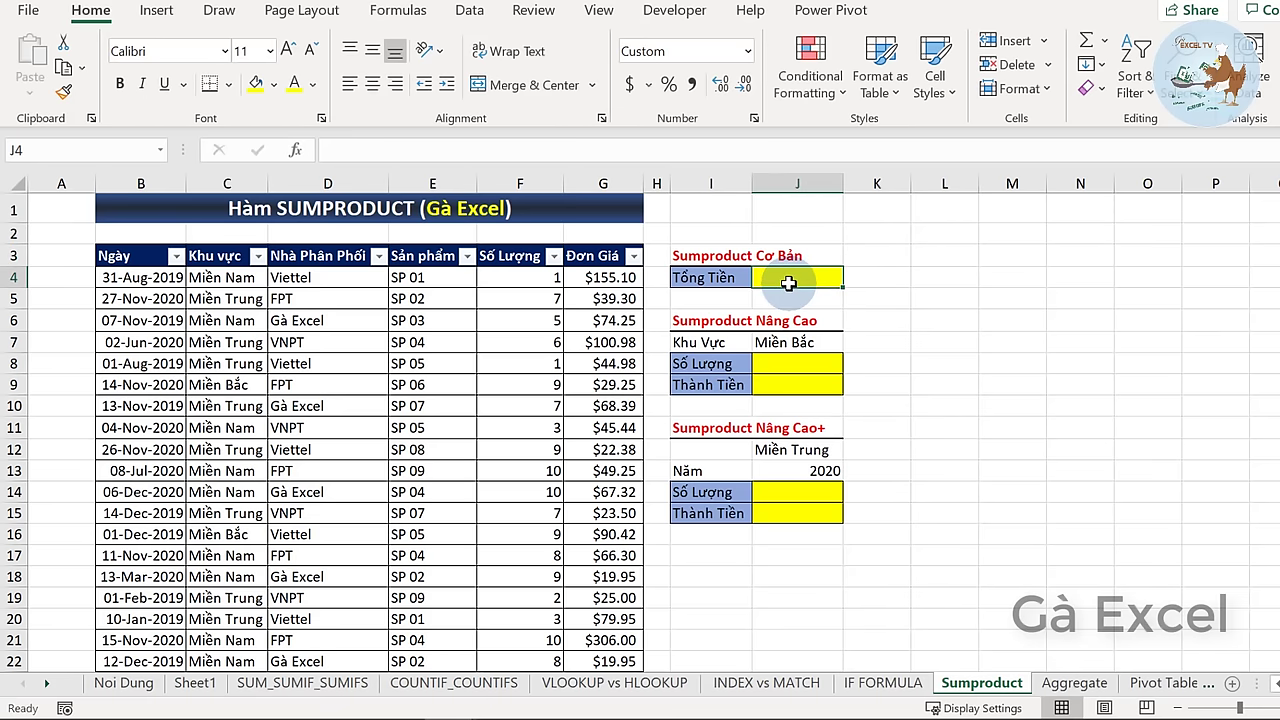
{"action": "type", "text": "="}
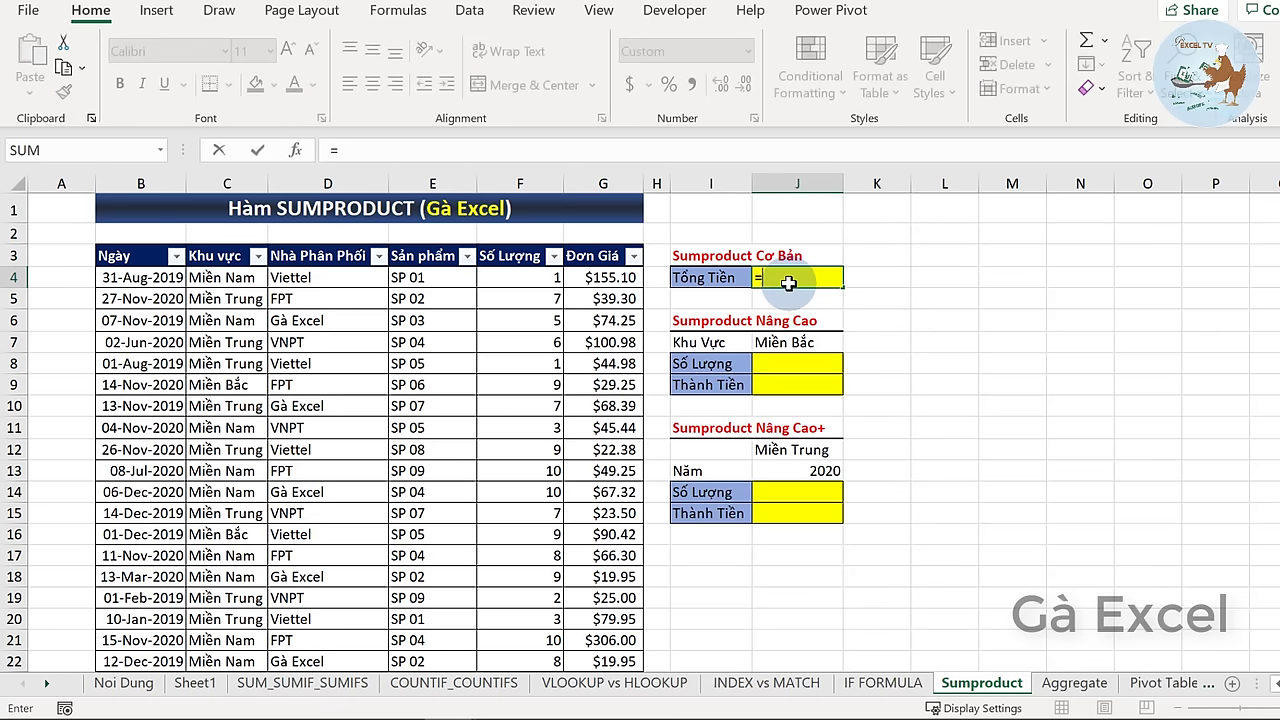
{"action": "type", "text": "sumpr"}
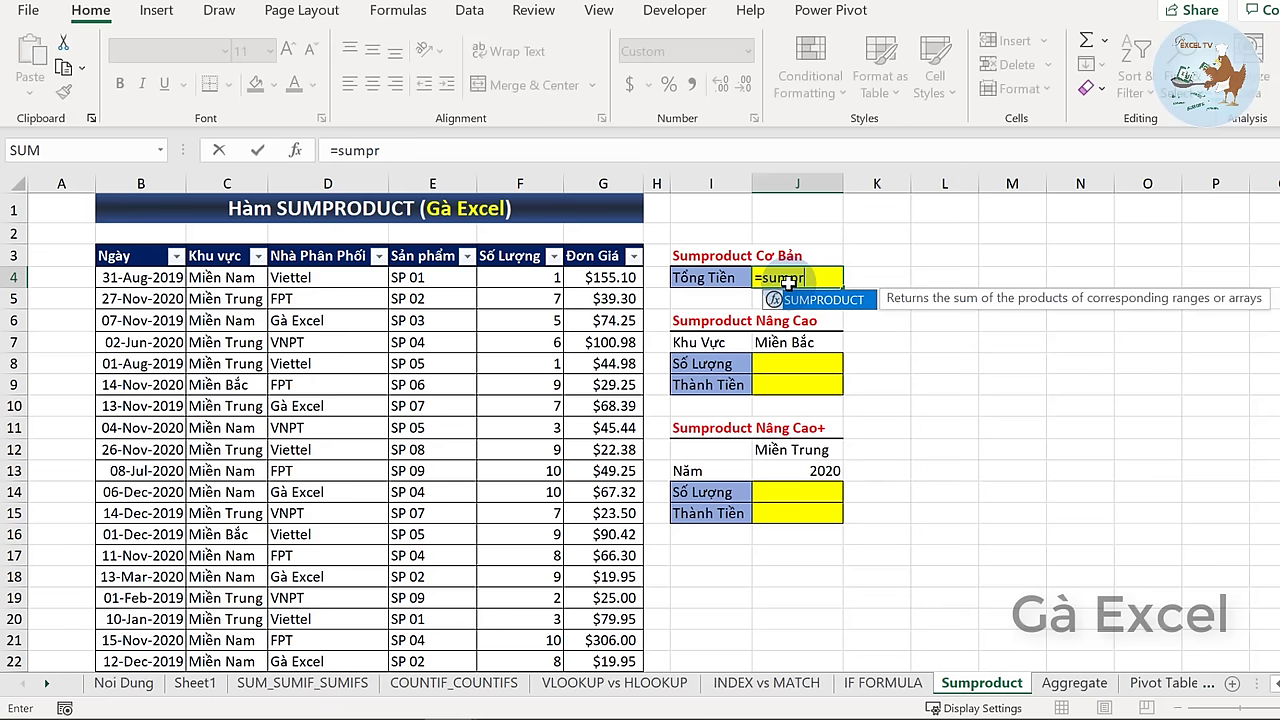
{"action": "key", "text": "Tab"}
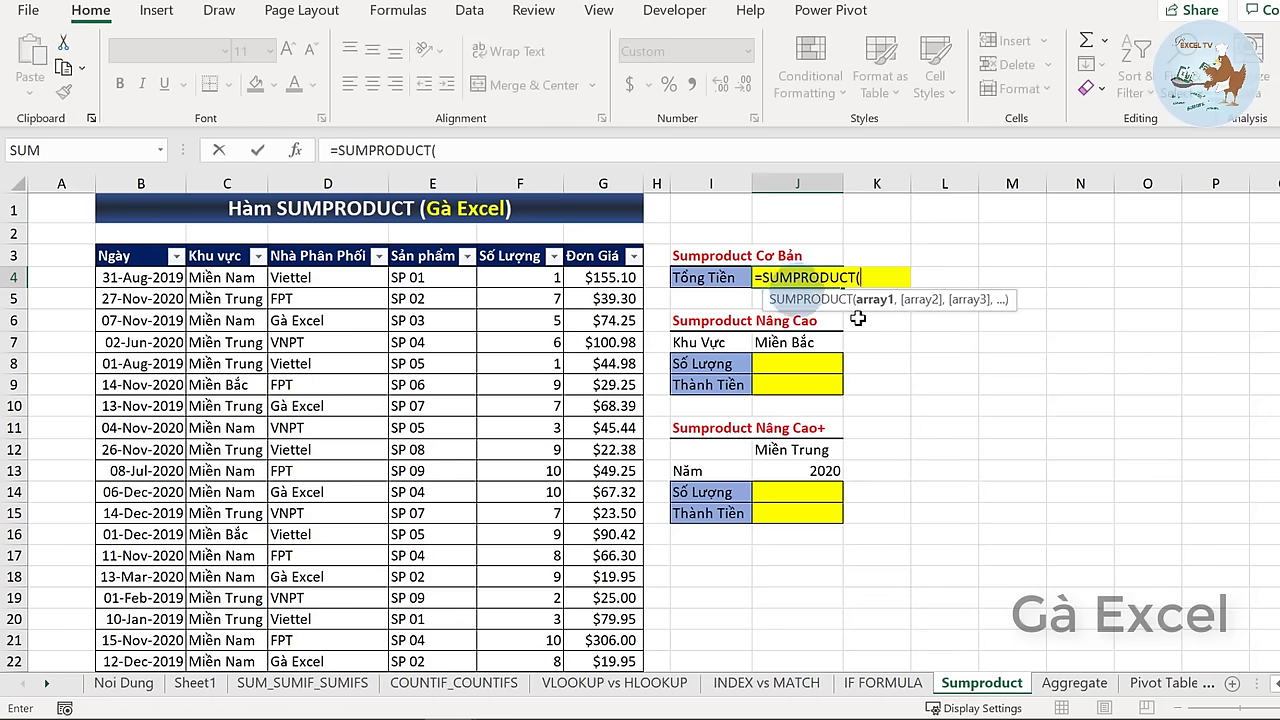
{"action": "left_click_drag", "start_coordinate": [890, 303], "coordinate": [982, 333]}
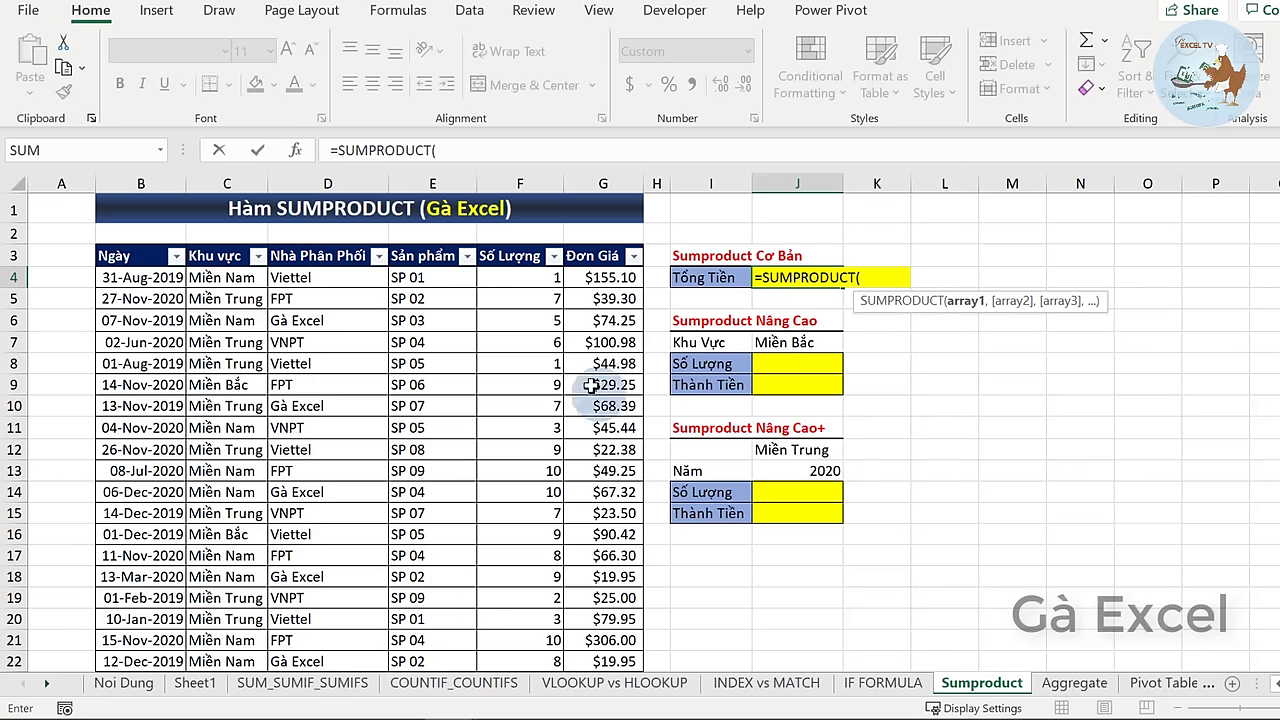
{"action": "left_click", "coordinate": [521, 281]}
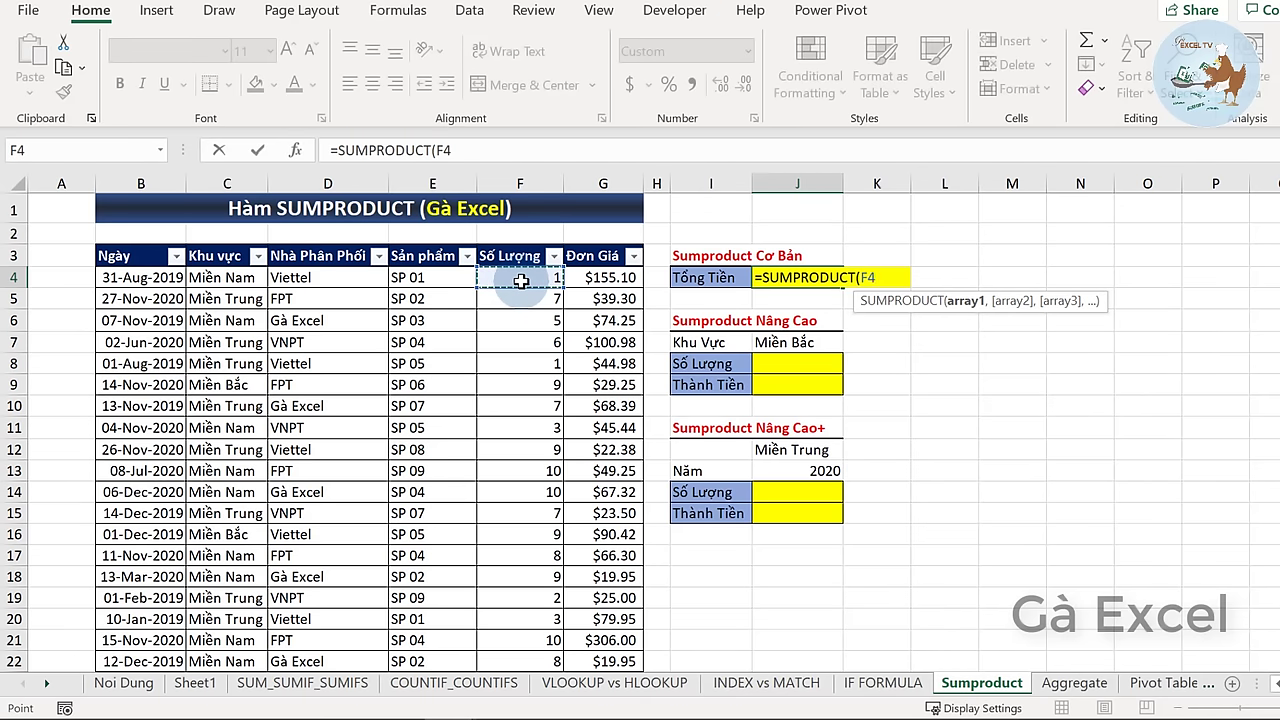
{"action": "key", "text": "ctrl+shift+Down"}
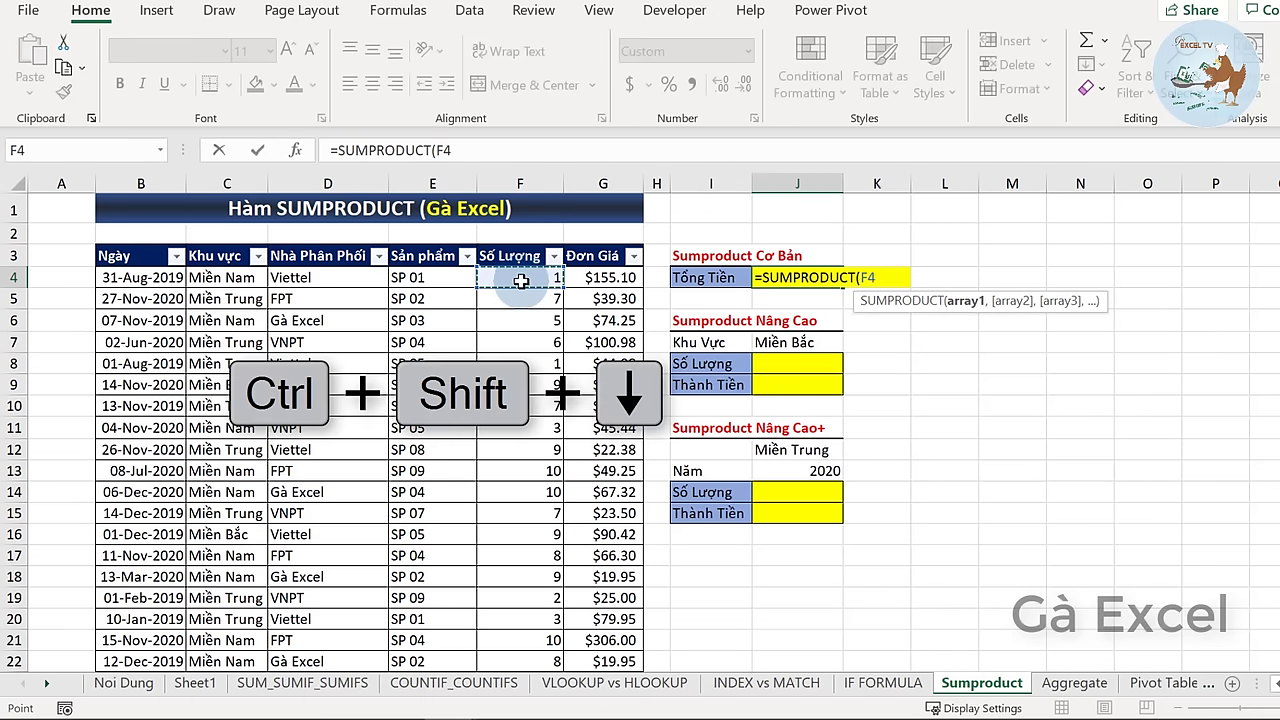
{"action": "key", "text": "ctrl+shift+Down"}
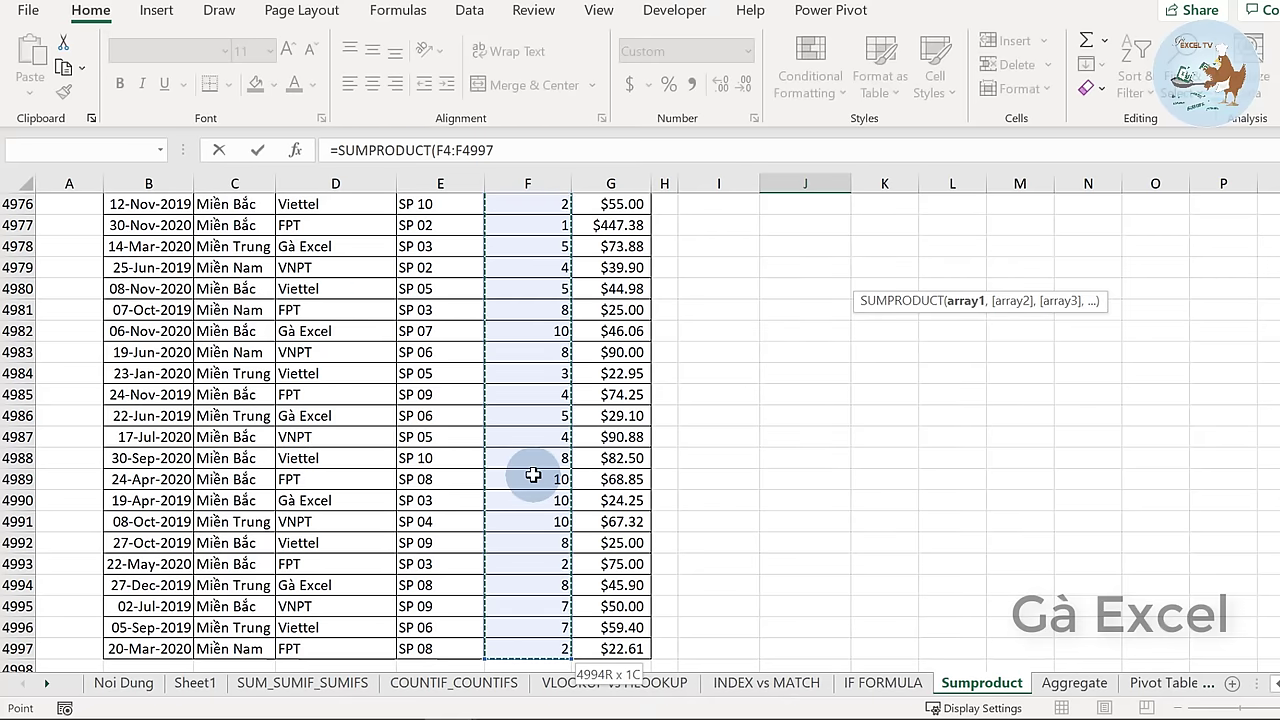
{"action": "key", "text": "F4"}
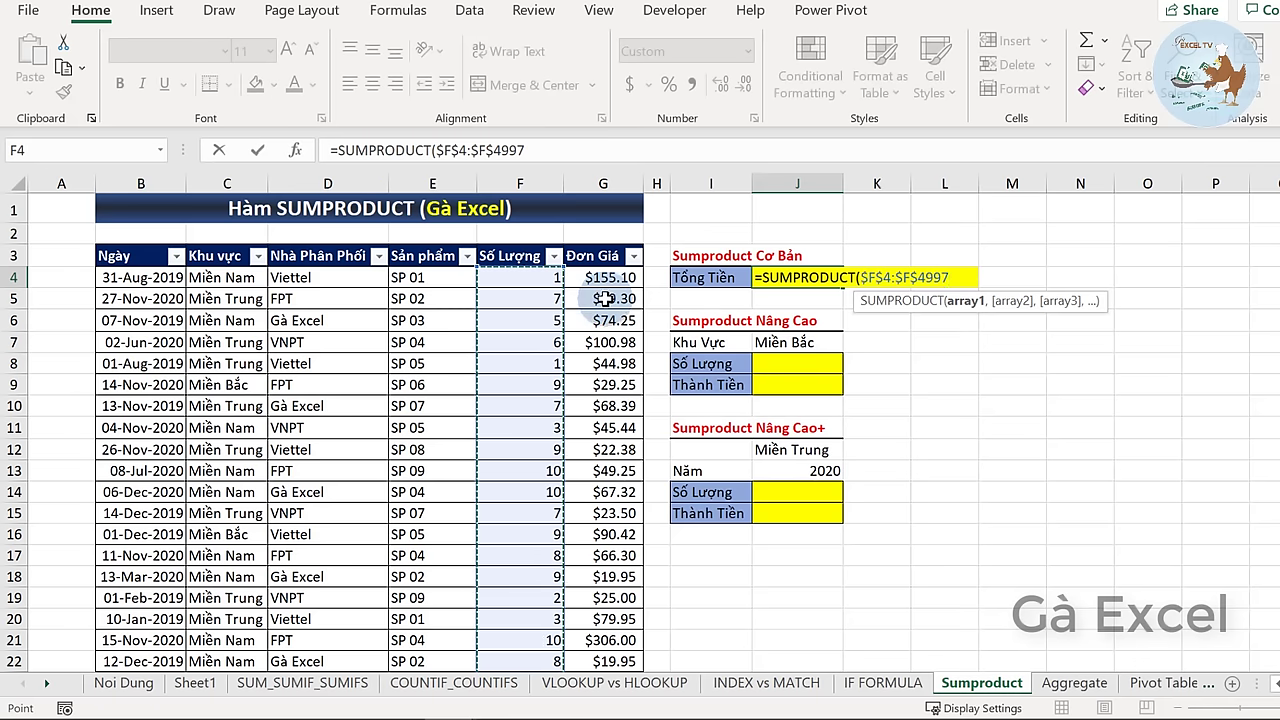
- Add the absolute Đơn Giá range $G$4:$G$4997 as the second array and close the formula
{"action": "type", "text": ","}
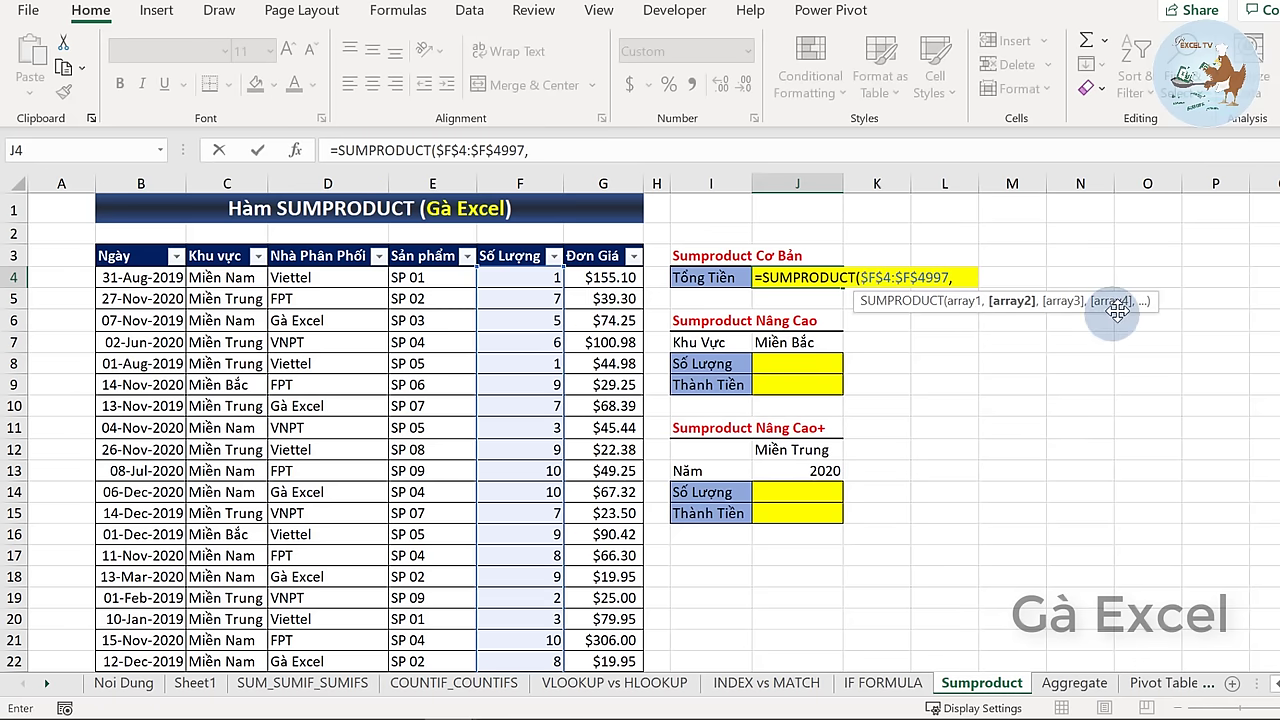
{"action": "left_click", "coordinate": [598, 281]}
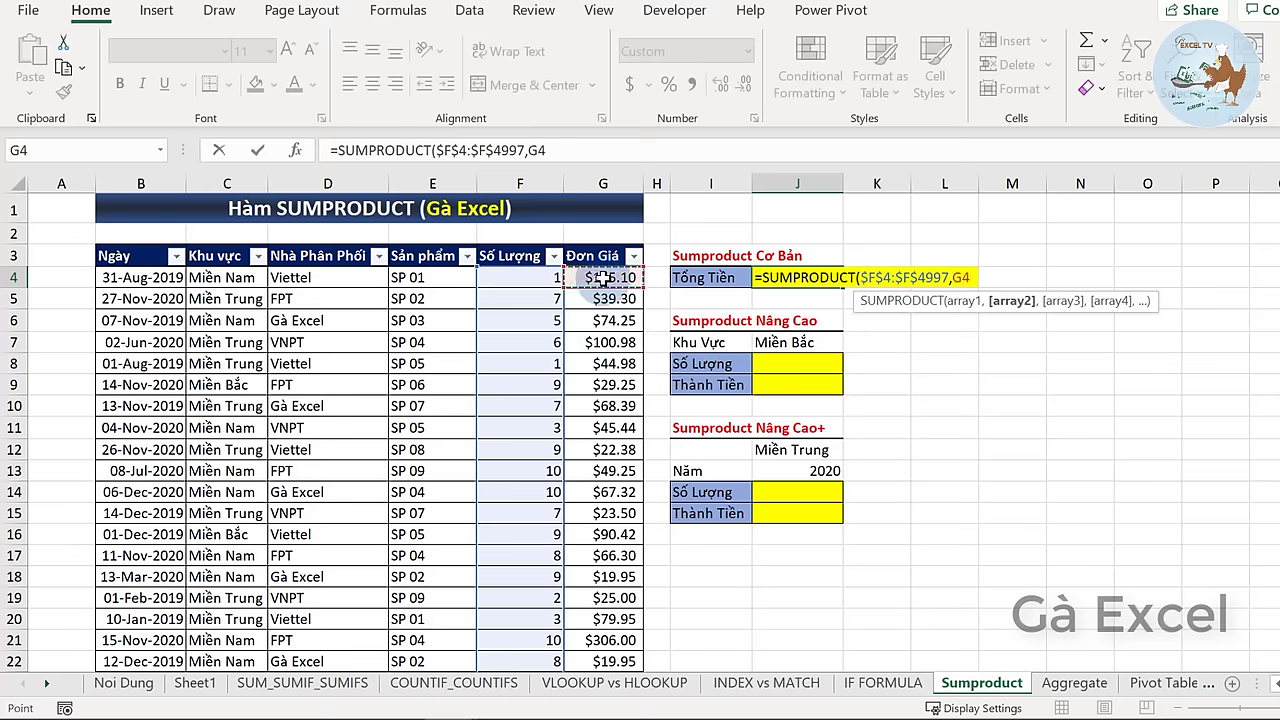
{"action": "key", "text": "ctrl+shift+Down"}
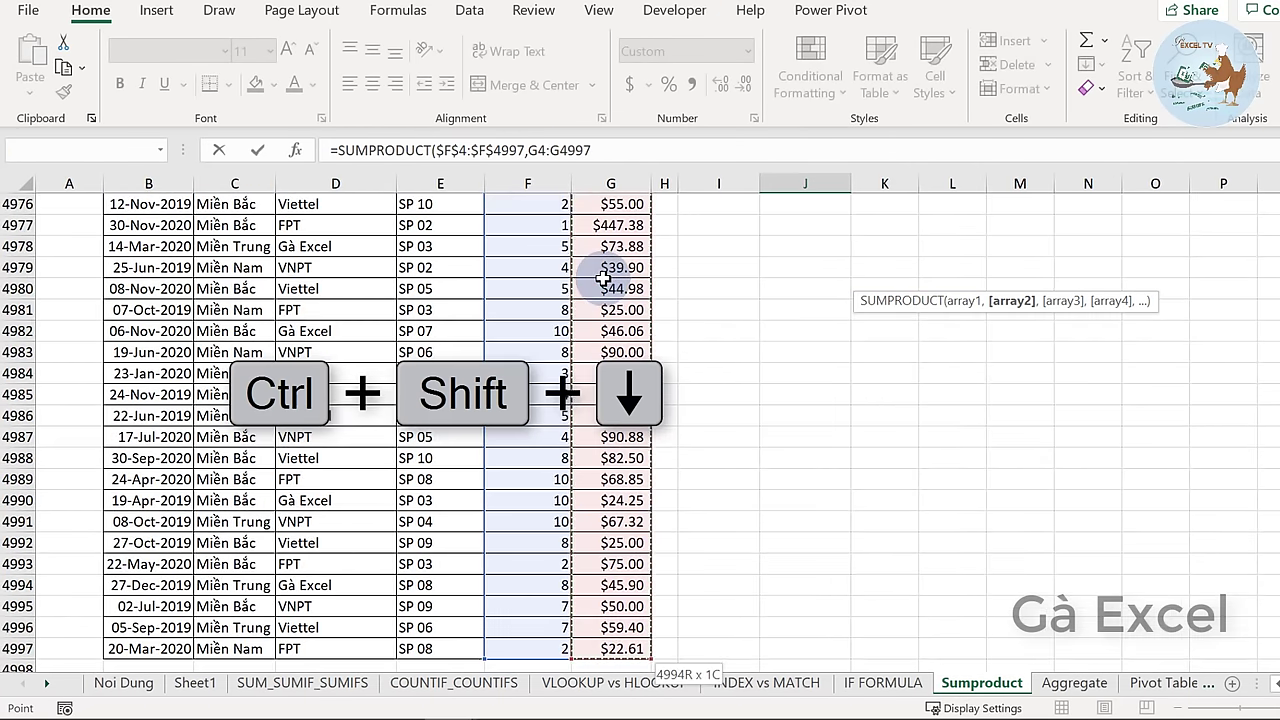
{"action": "key", "text": "F4"}
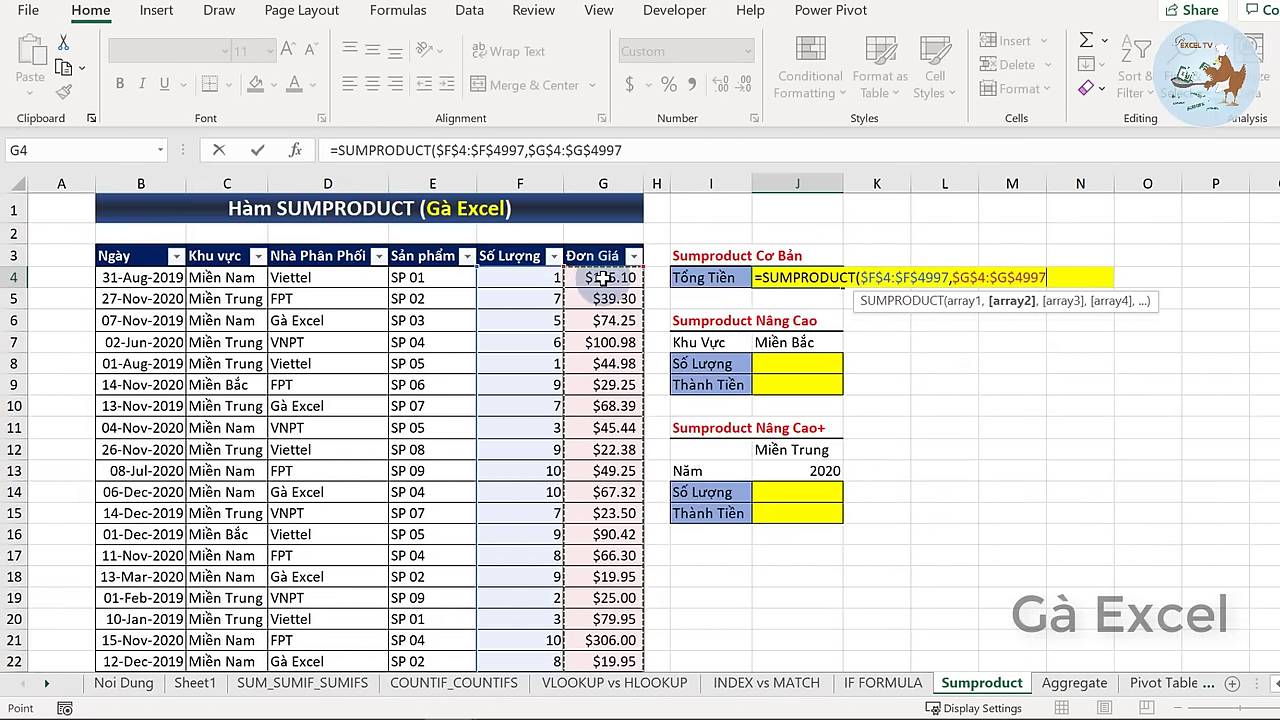
{"action": "type", "text": ")"}
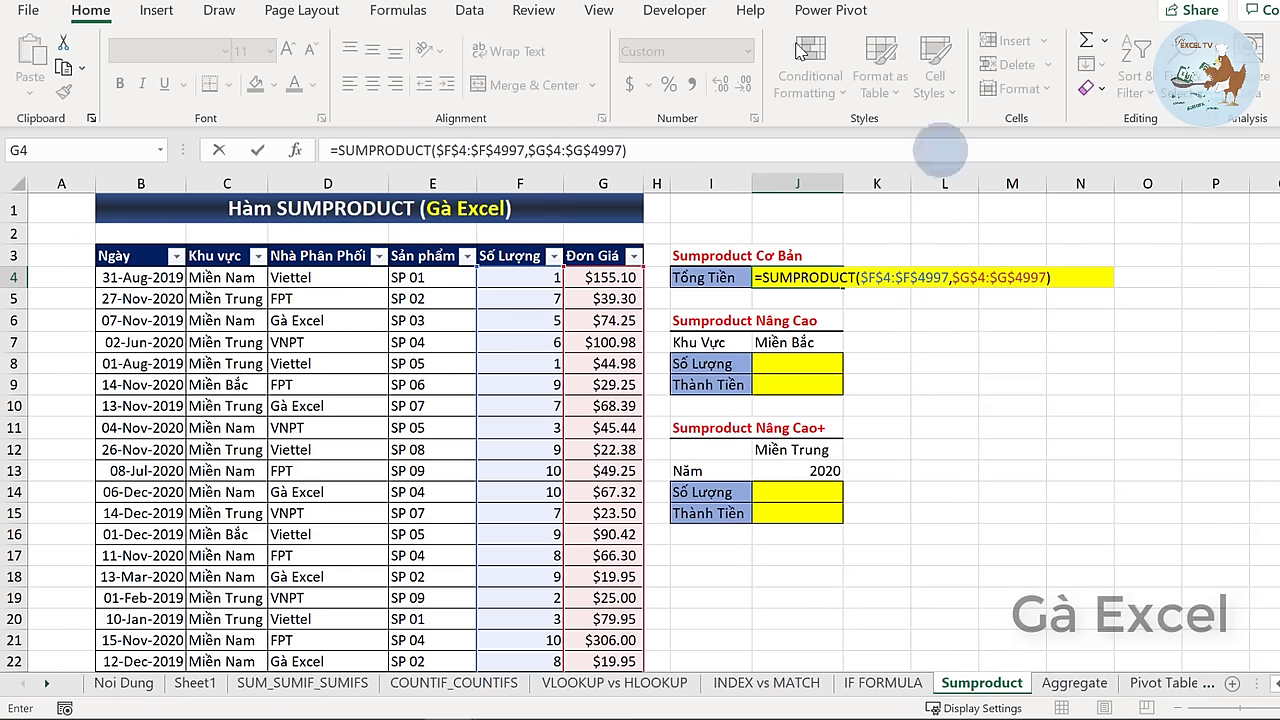
{"action": "key", "text": "Return"}
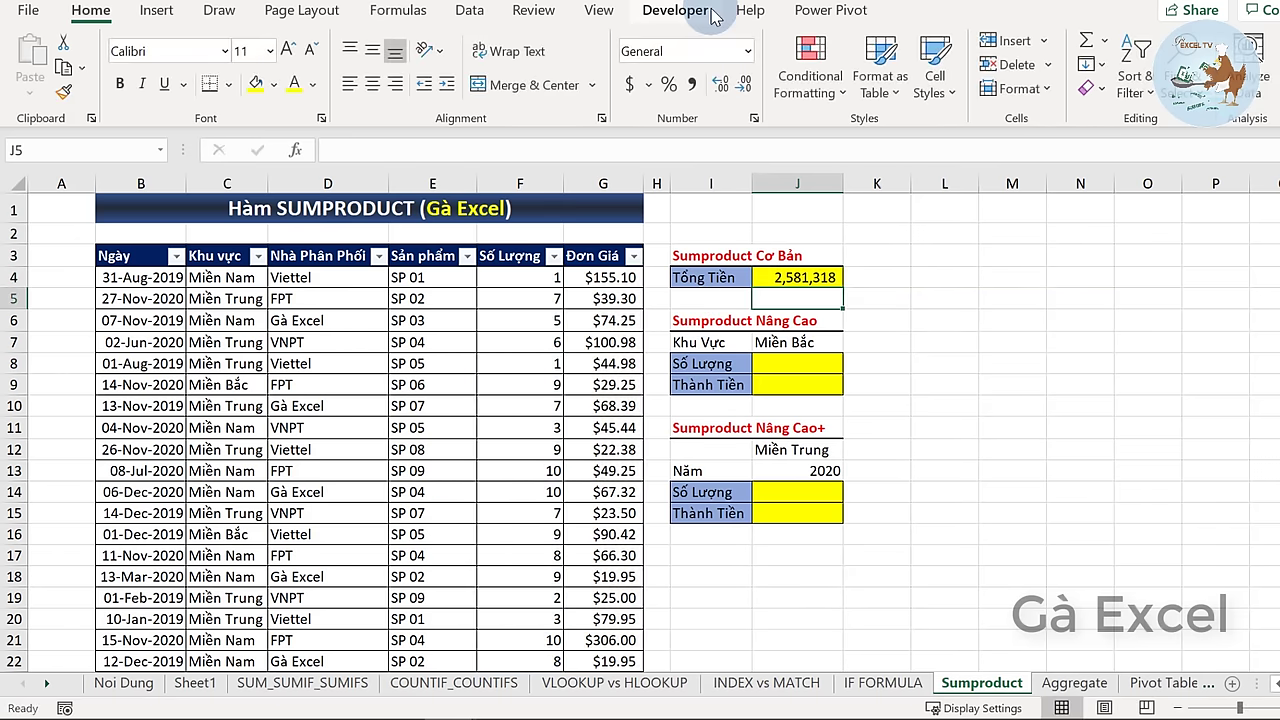
{"action": "left_click", "coordinate": [762, 272]}
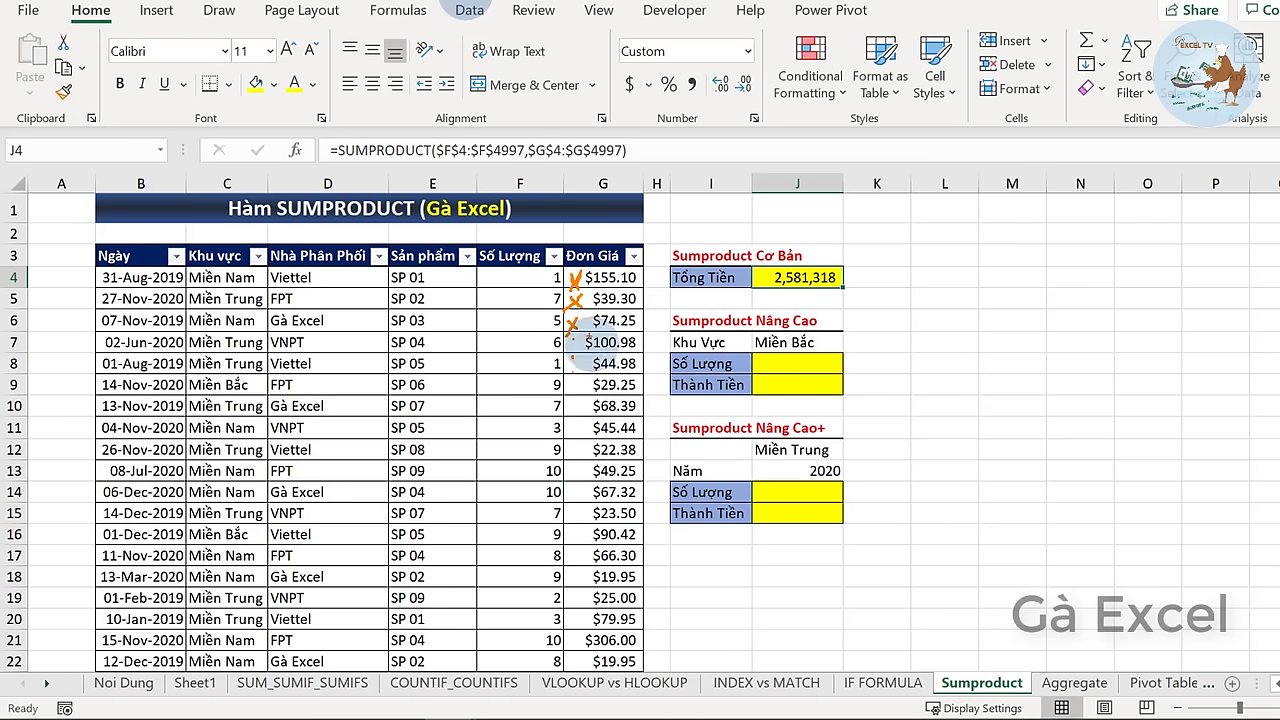
{"action": "left_click_drag", "start_coordinate": [281, 226], "coordinate": [398, 228]}
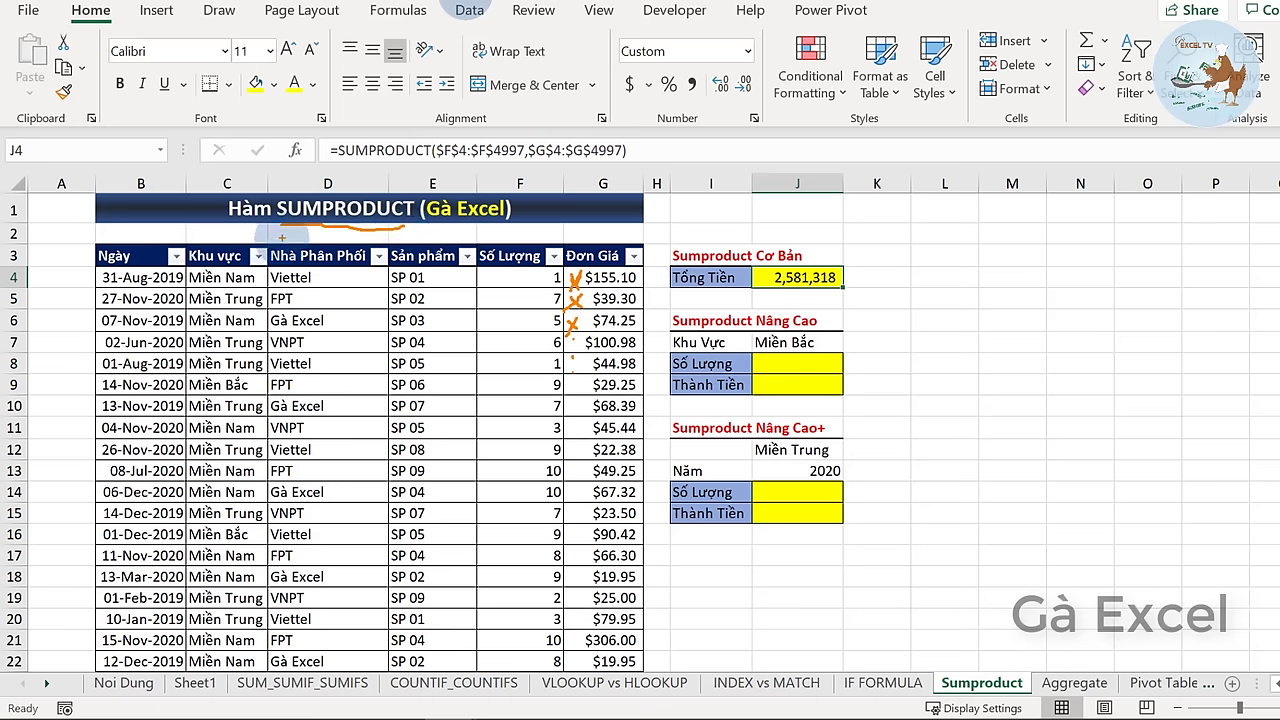
{"action": "left_click_drag", "start_coordinate": [286, 233], "coordinate": [322, 233]}
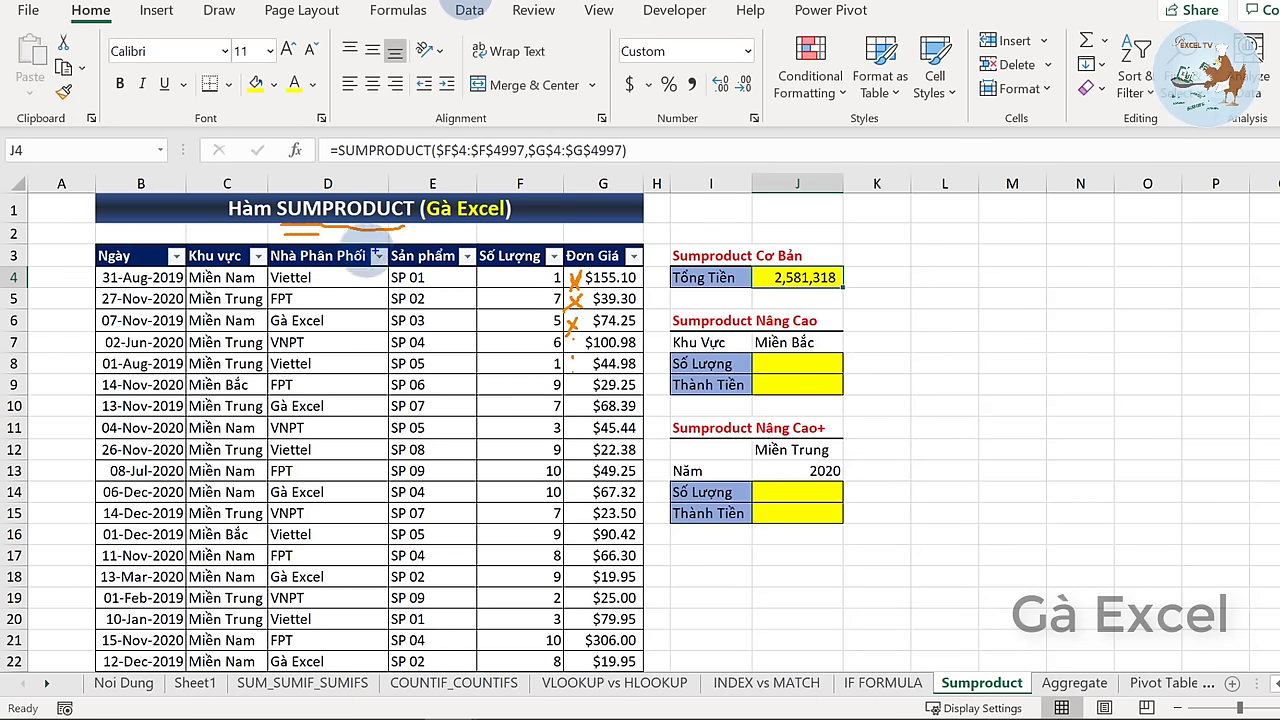
{"action": "left_click_drag", "start_coordinate": [355, 240], "coordinate": [410, 240]}
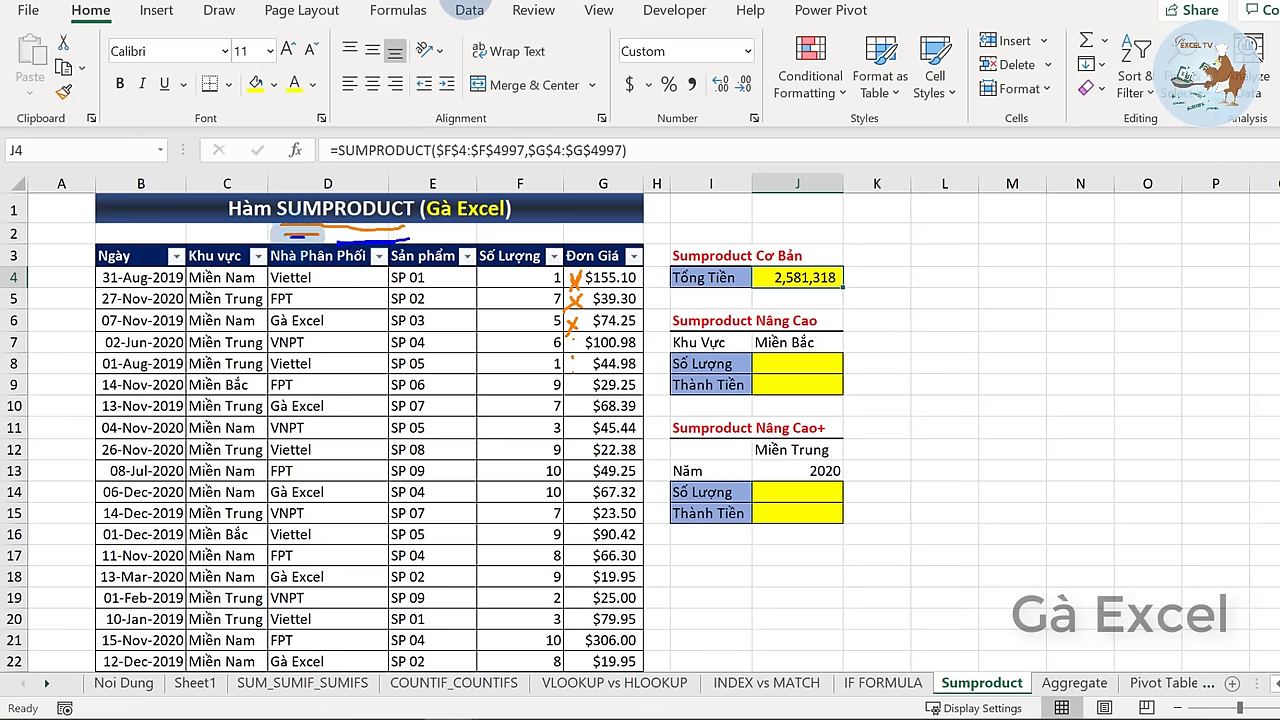
{"action": "left_click_drag", "start_coordinate": [298, 233], "coordinate": [356, 231]}
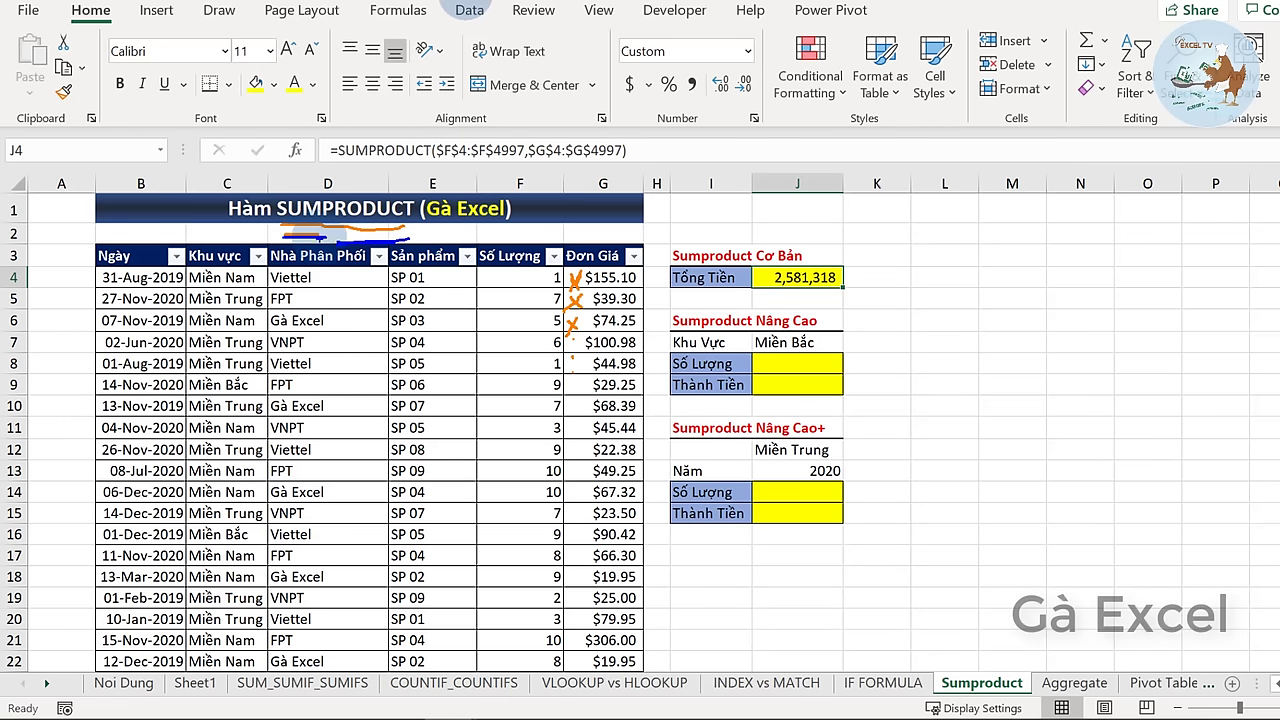
{"action": "key", "text": "Escape"}
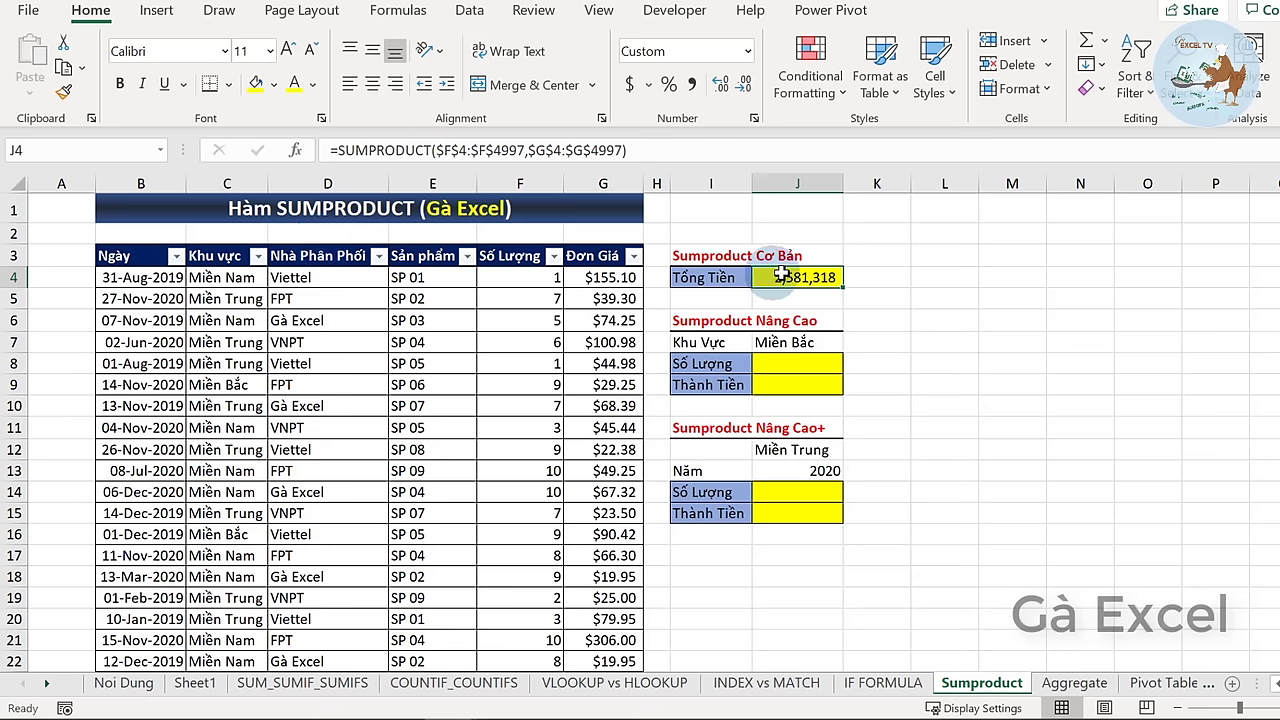
- Review the Khu Vực Miền Bắc, Số Lượng and Thành Tiền labels and select result cell J9
{"action": "left_click", "coordinate": [803, 368]}
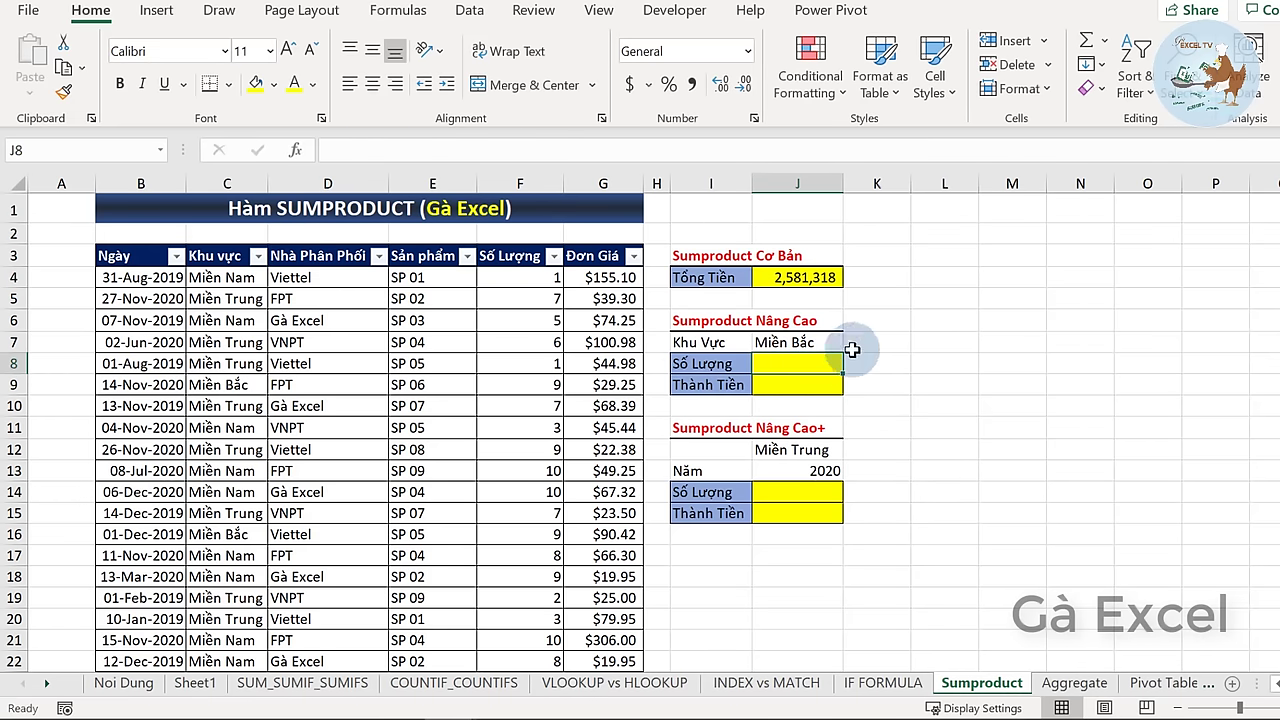
{"action": "left_click", "coordinate": [715, 345]}
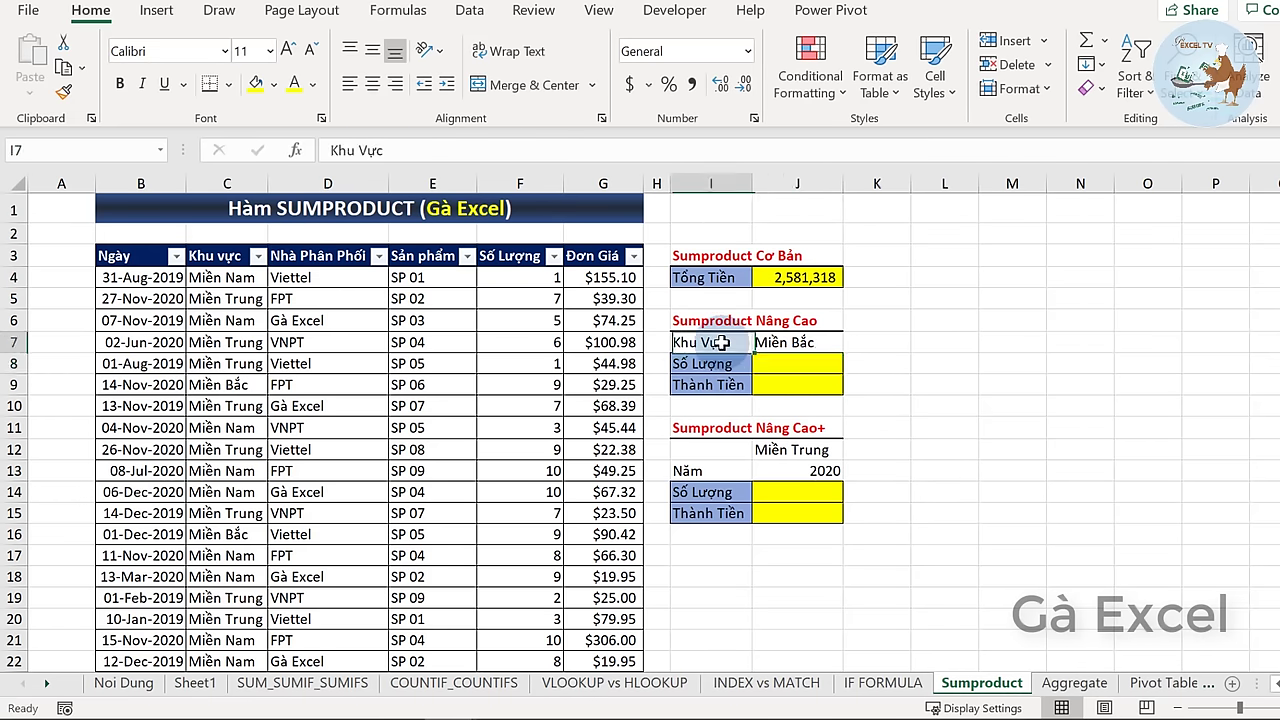
{"action": "left_click", "coordinate": [700, 364]}
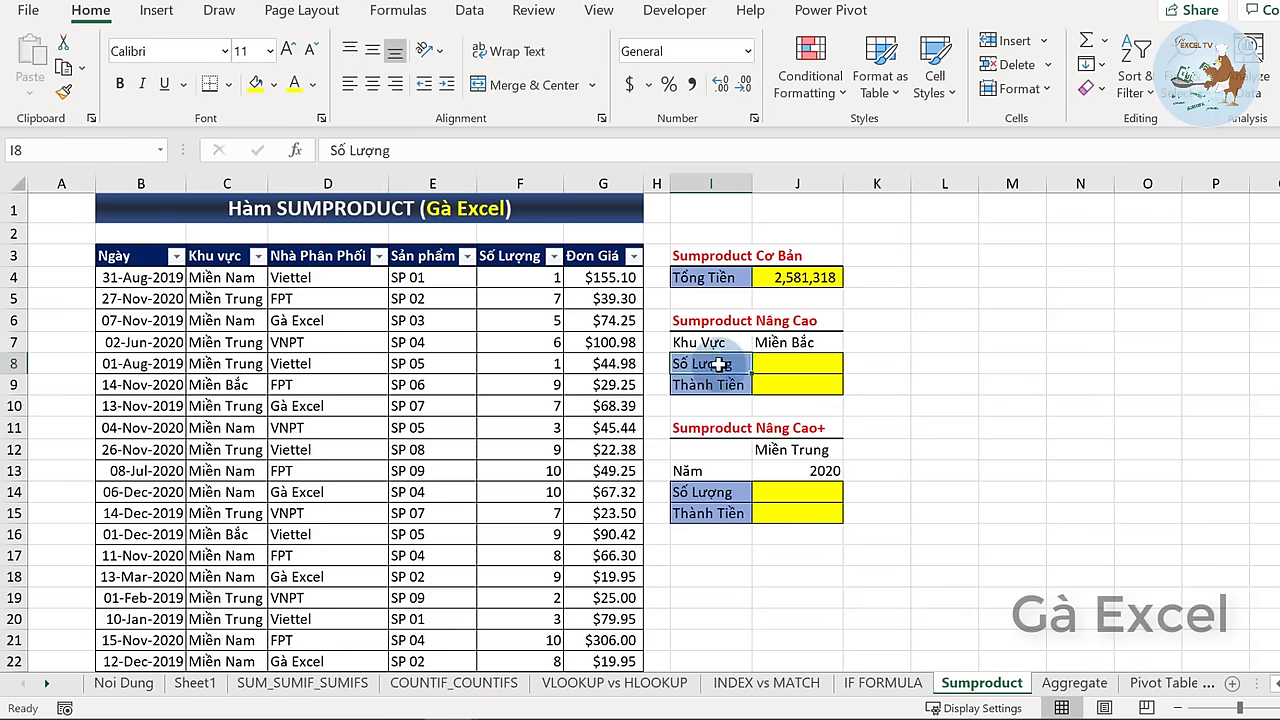
{"action": "left_click", "coordinate": [787, 343]}
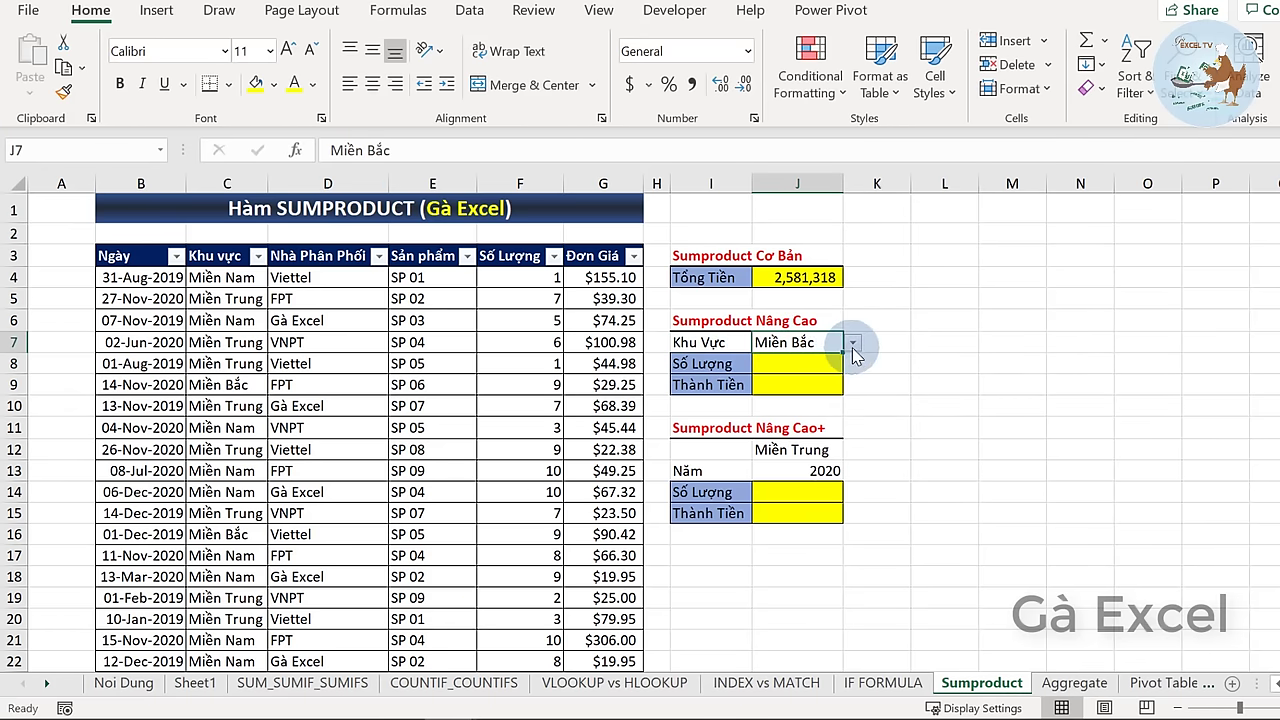
{"action": "left_click", "coordinate": [784, 366]}
{"action": "left_click", "coordinate": [790, 381]}
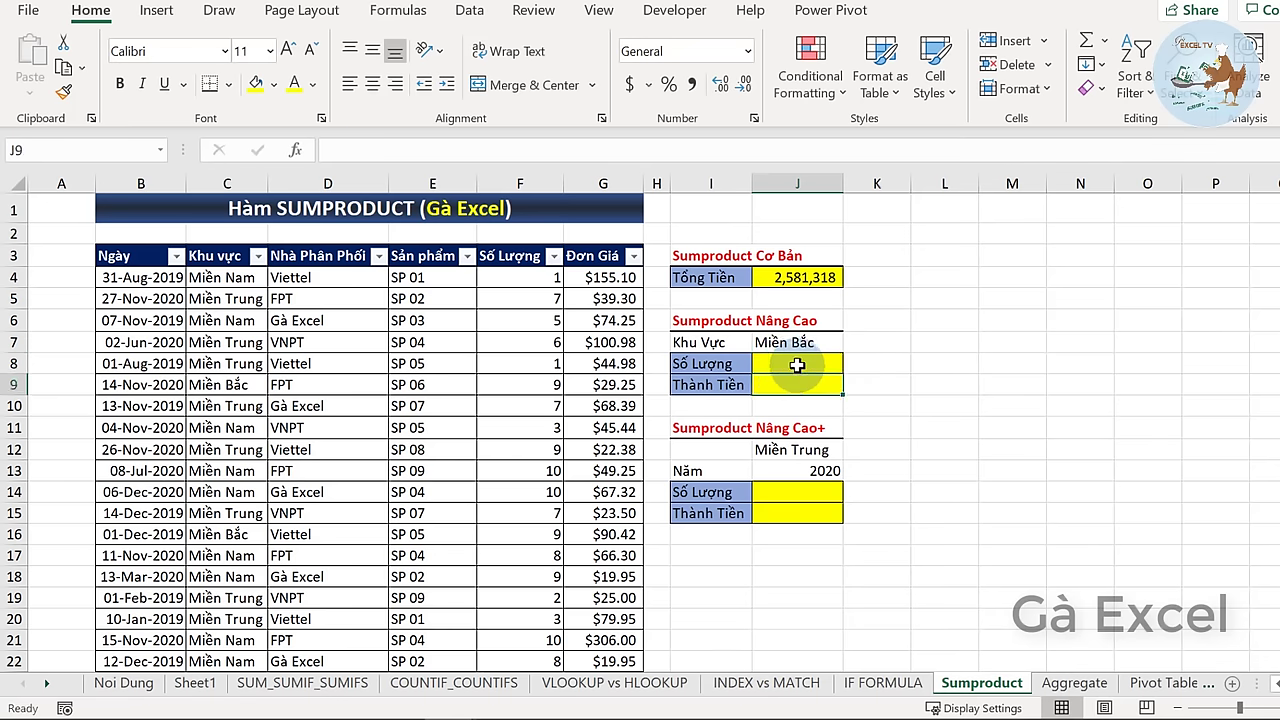
{"action": "left_click", "coordinate": [708, 385]}
{"action": "left_click", "coordinate": [795, 387]}
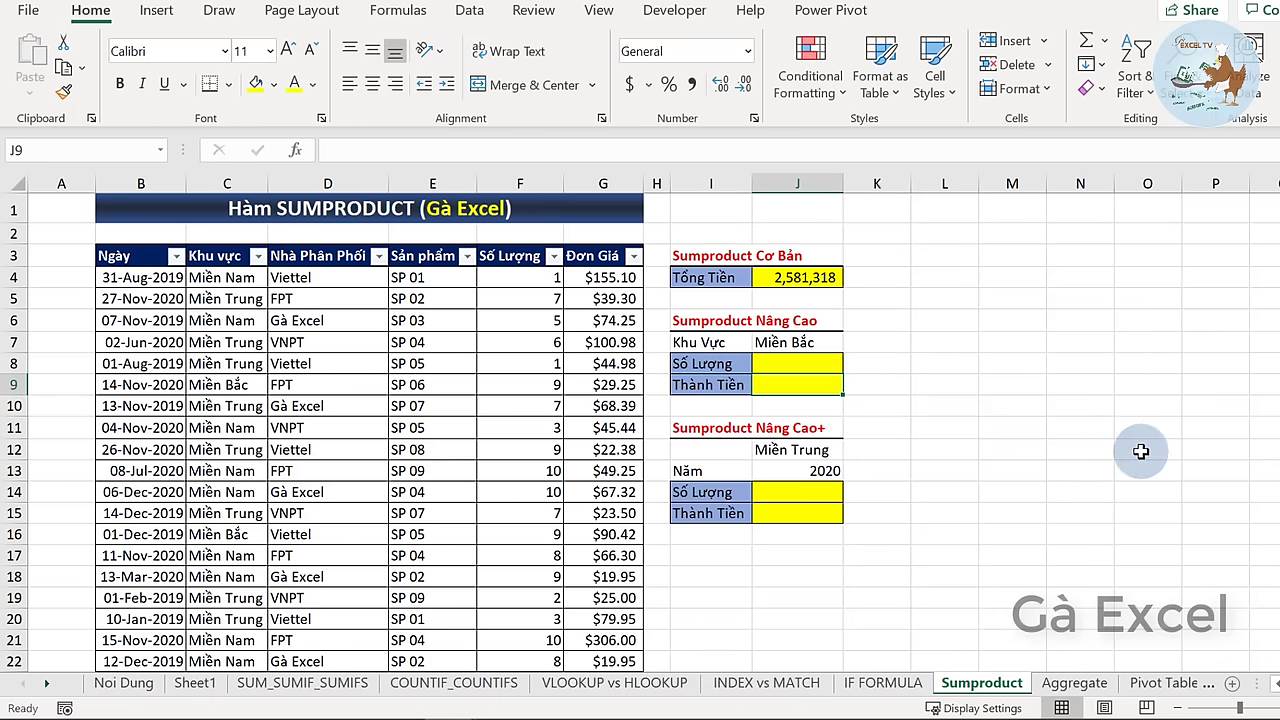
- Start a SUMPRODUCT in J9 with the region condition $C$4:$C$4997=J7
{"action": "type", "text": "=s"}
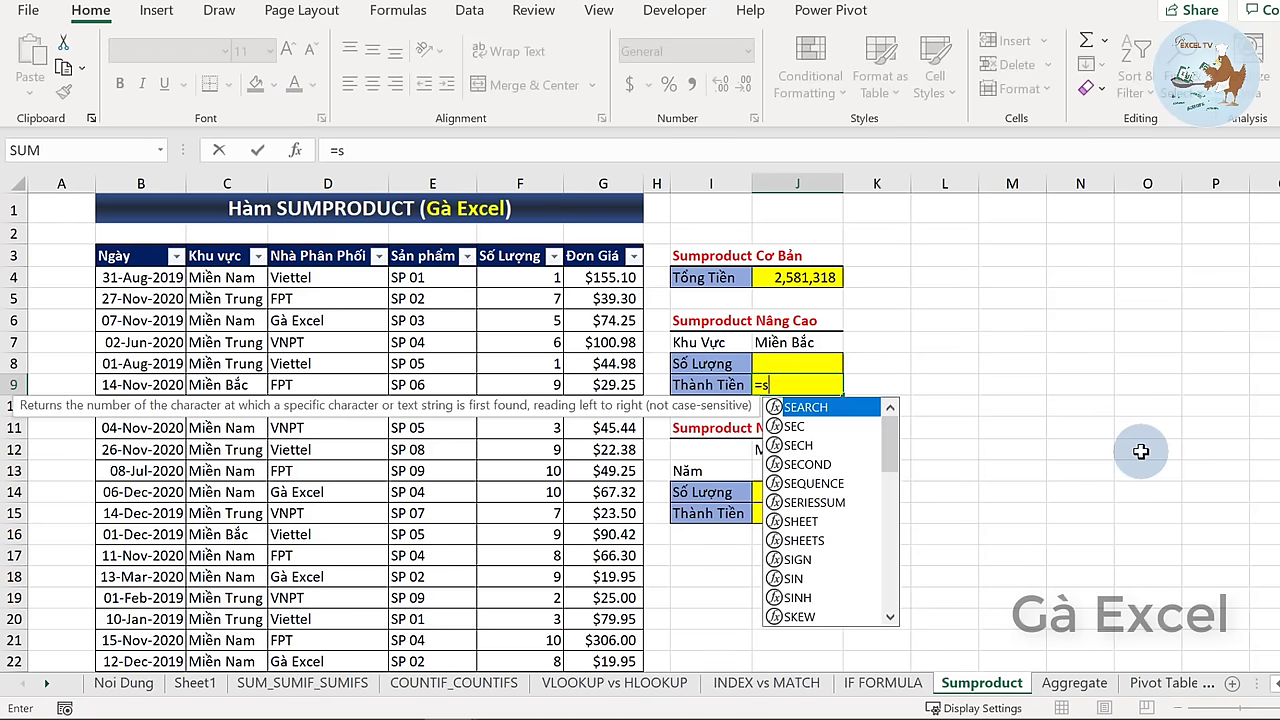
{"action": "type", "text": "um"}
{"action": "key", "text": "Down"}
{"action": "key", "text": "Down"}
{"action": "key", "text": "Down"}
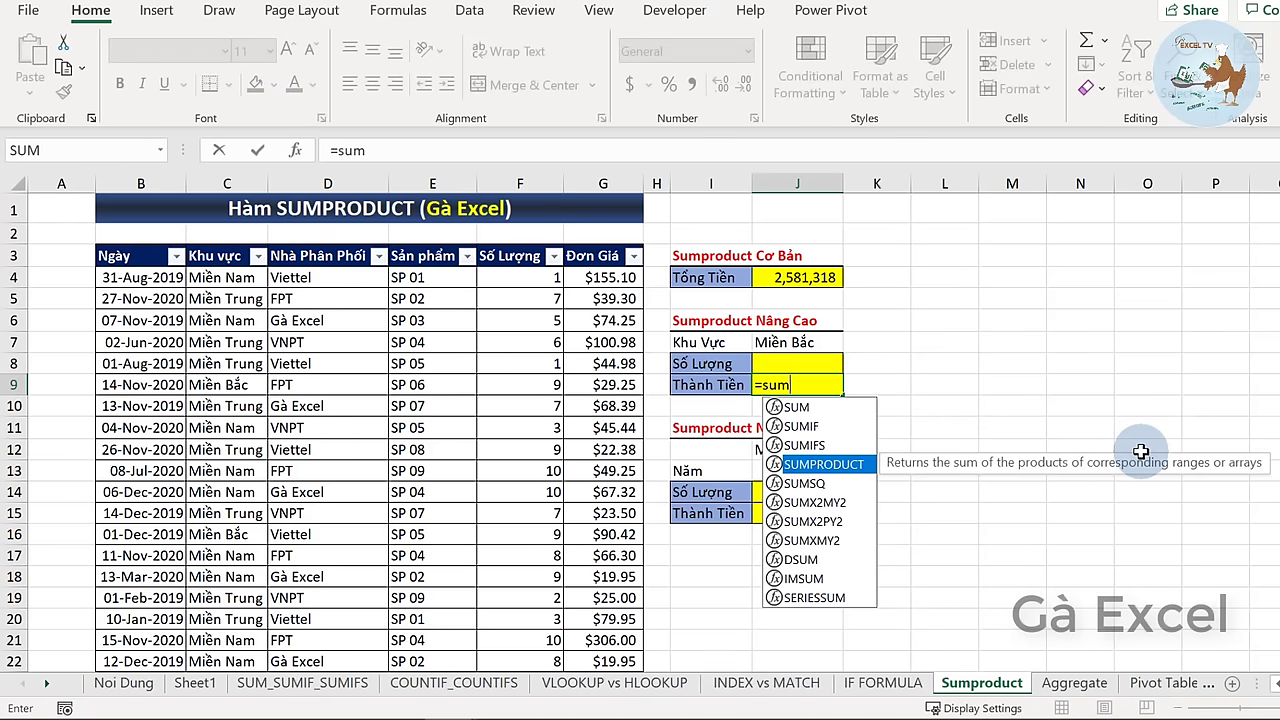
{"action": "key", "text": "Tab"}
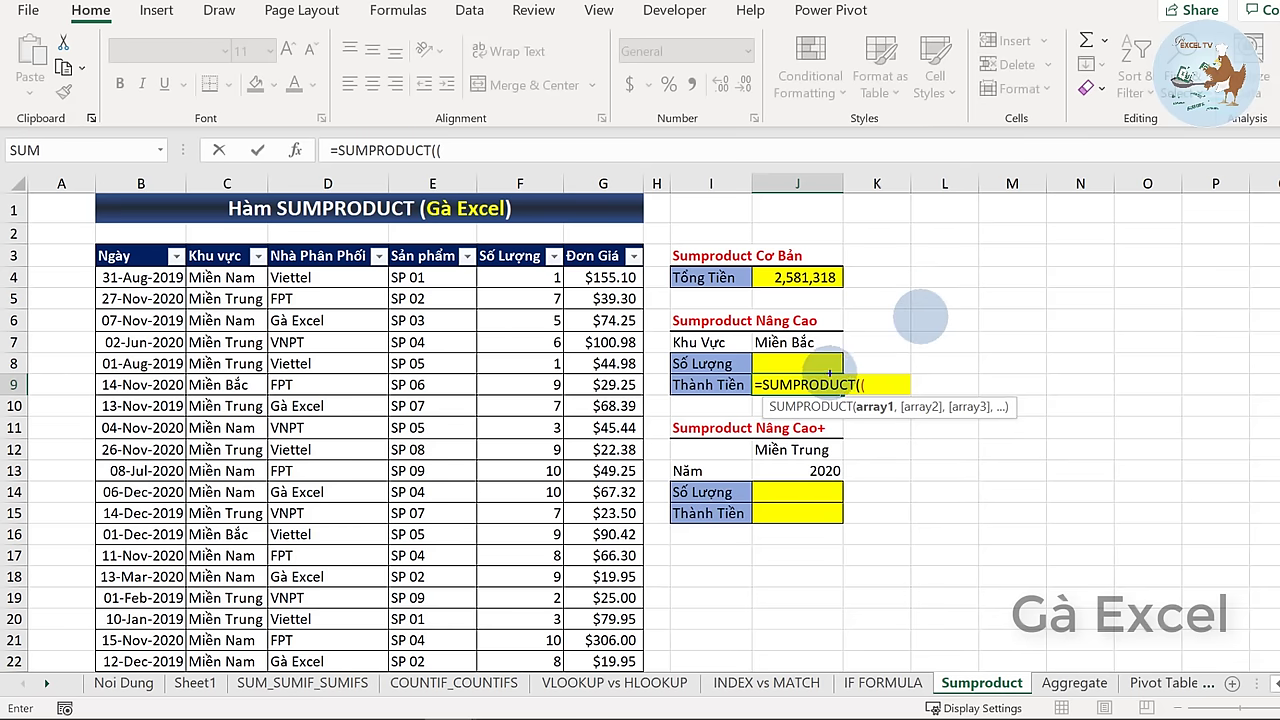
{"action": "mouse_move", "coordinate": [835, 323]}
{"action": "left_mouse_down"}
{"action": "mouse_move", "coordinate": [735, 325]}
{"action": "mouse_move", "coordinate": [842, 324]}
{"action": "left_mouse_up"}
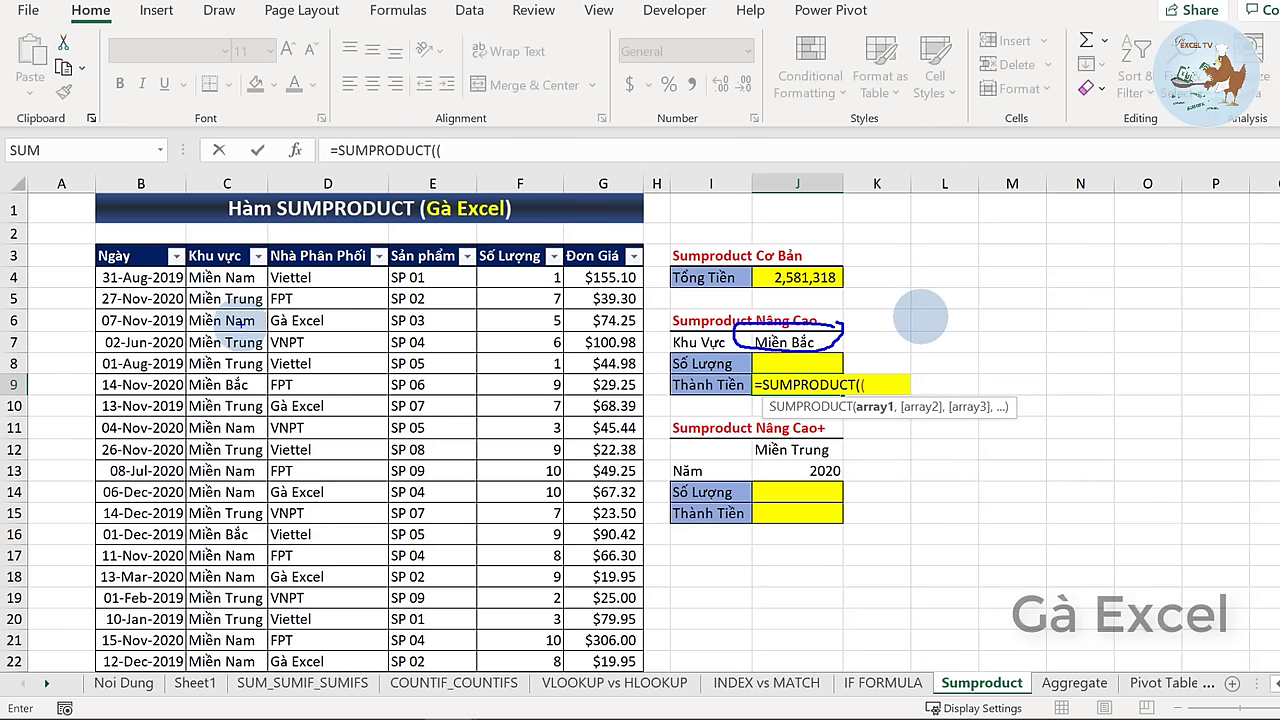
{"action": "left_click", "coordinate": [214, 279]}
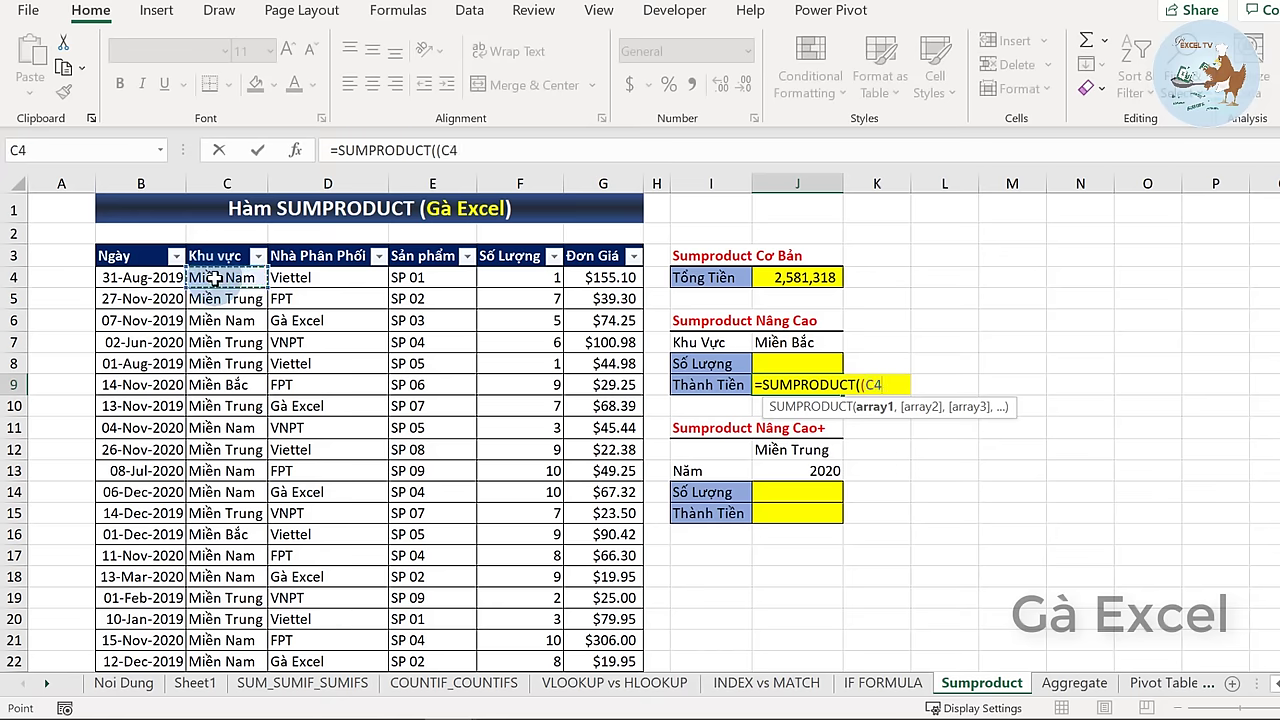
{"action": "key", "text": "ctrl+shift+Down"}
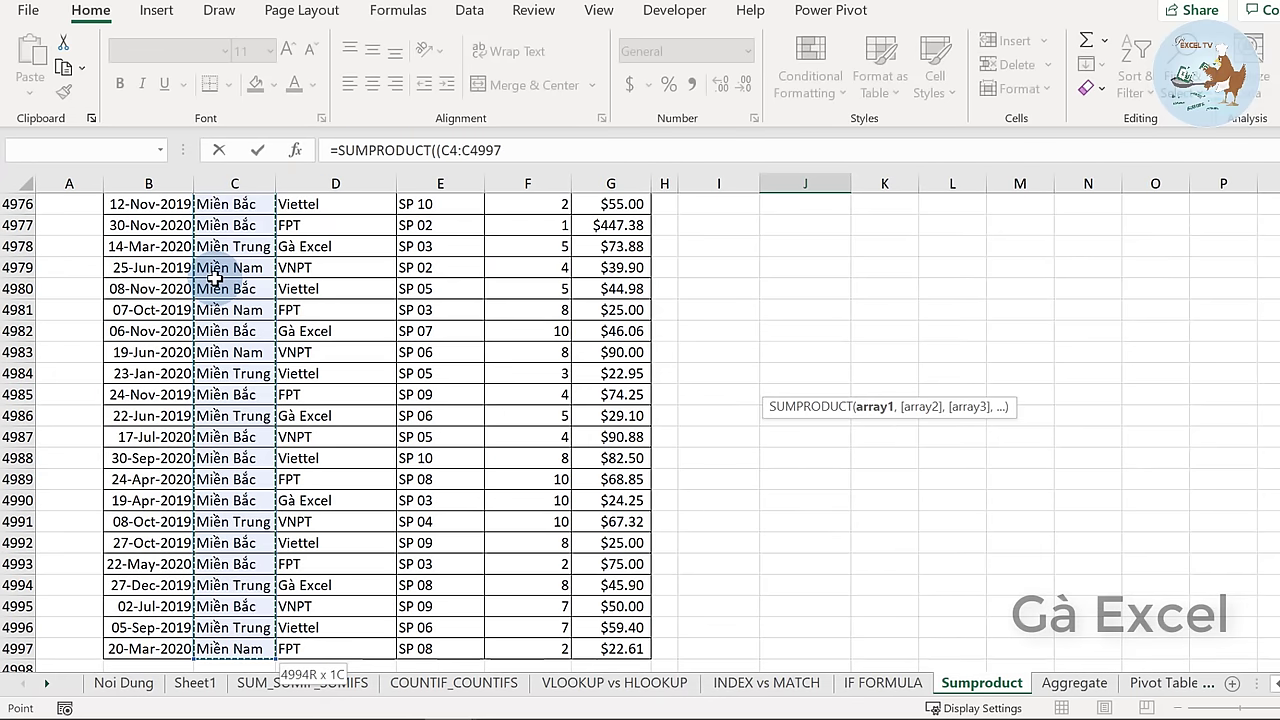
{"action": "key", "text": "F4"}
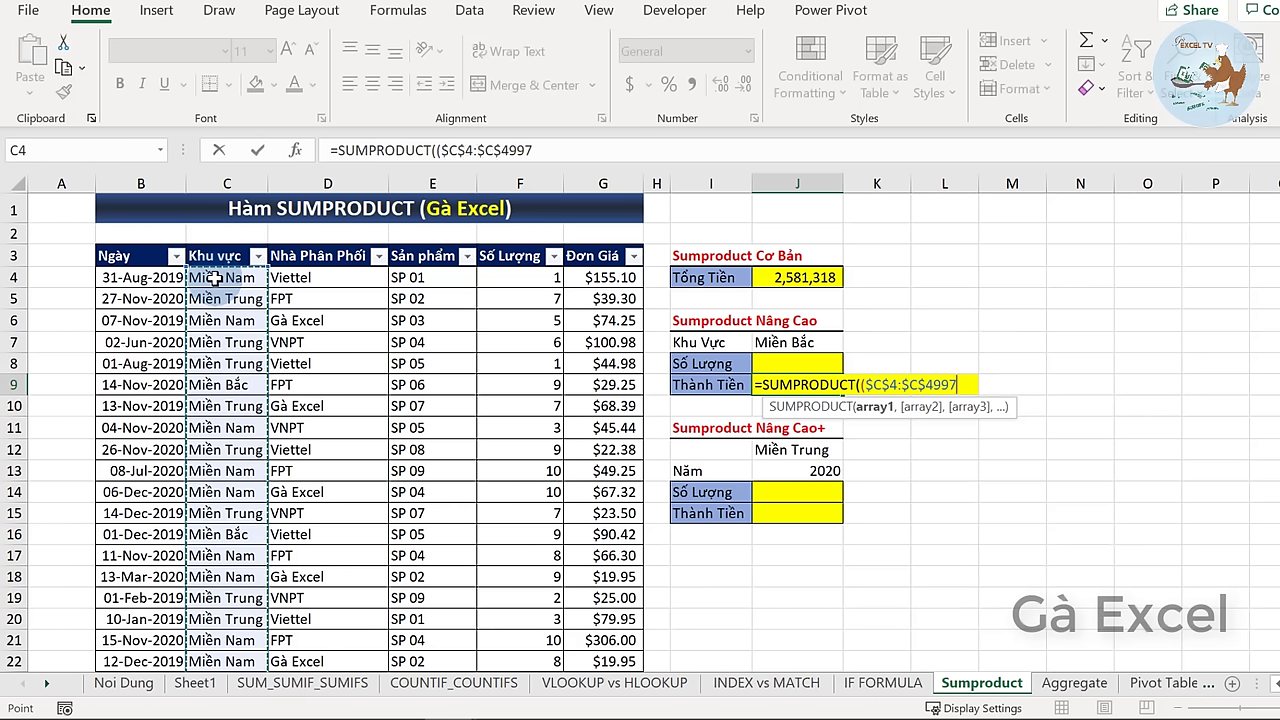
{"action": "type", "text": "="}
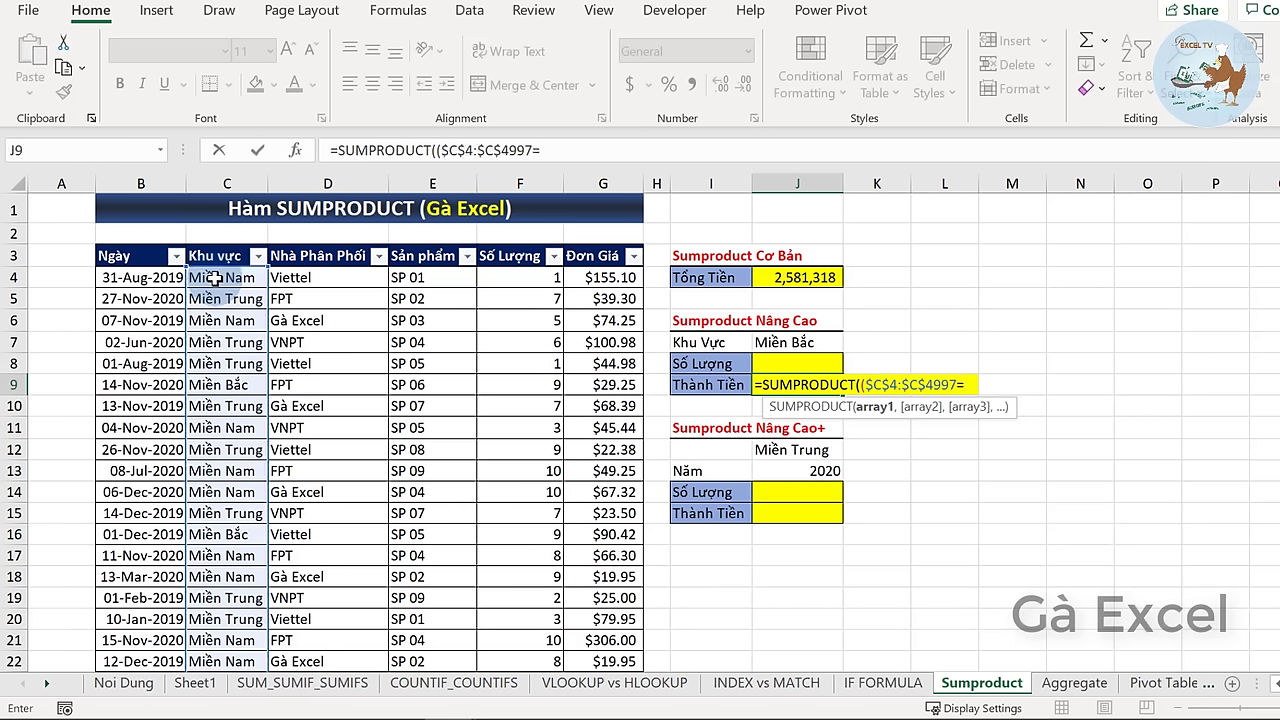
{"action": "left_click", "coordinate": [764, 342]}
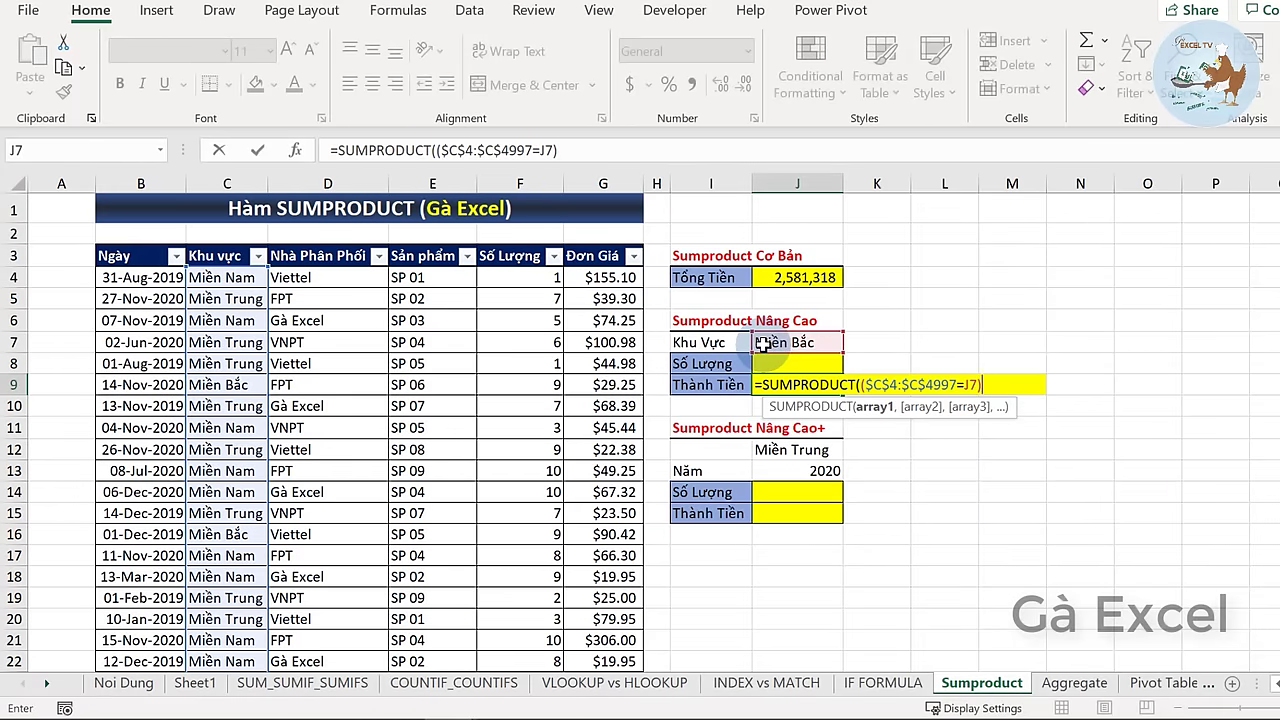
{"action": "type", "text": ","}
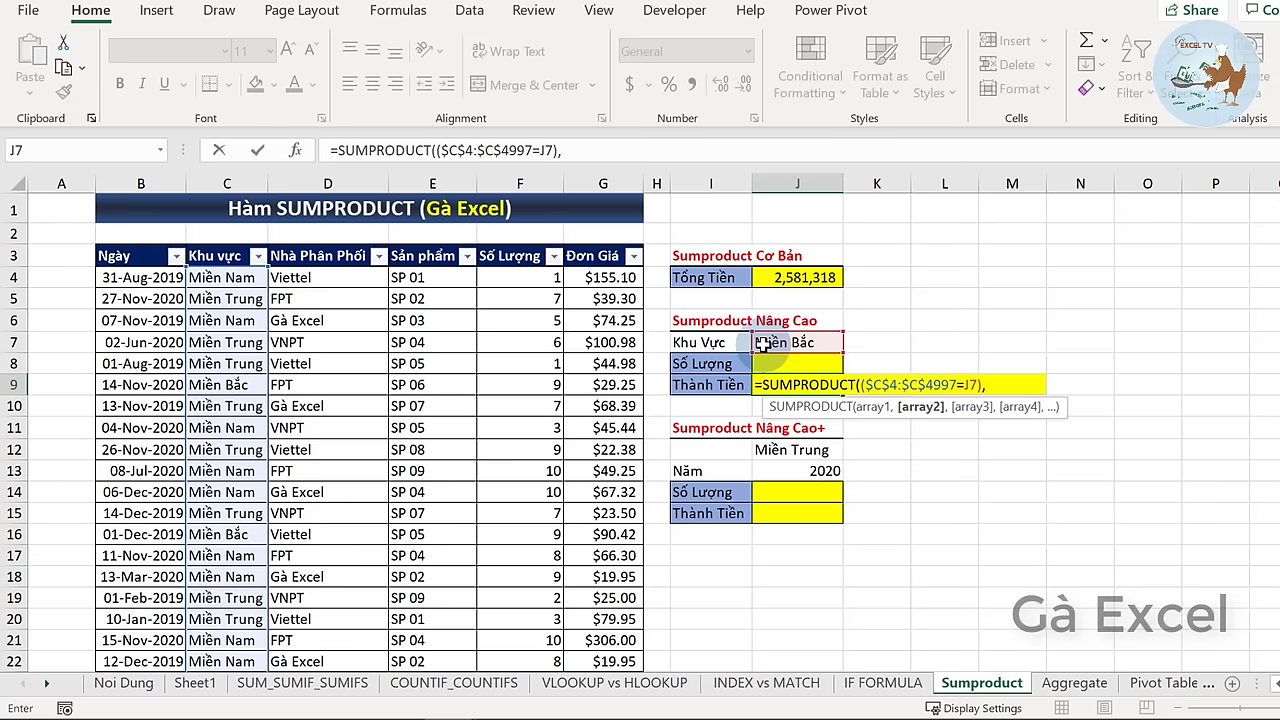
- Add the absolute $F$4:$F$4997 and $G$4:$G$4997 ranges and commit the formula, which returns 0
{"action": "left_click", "coordinate": [526, 280]}
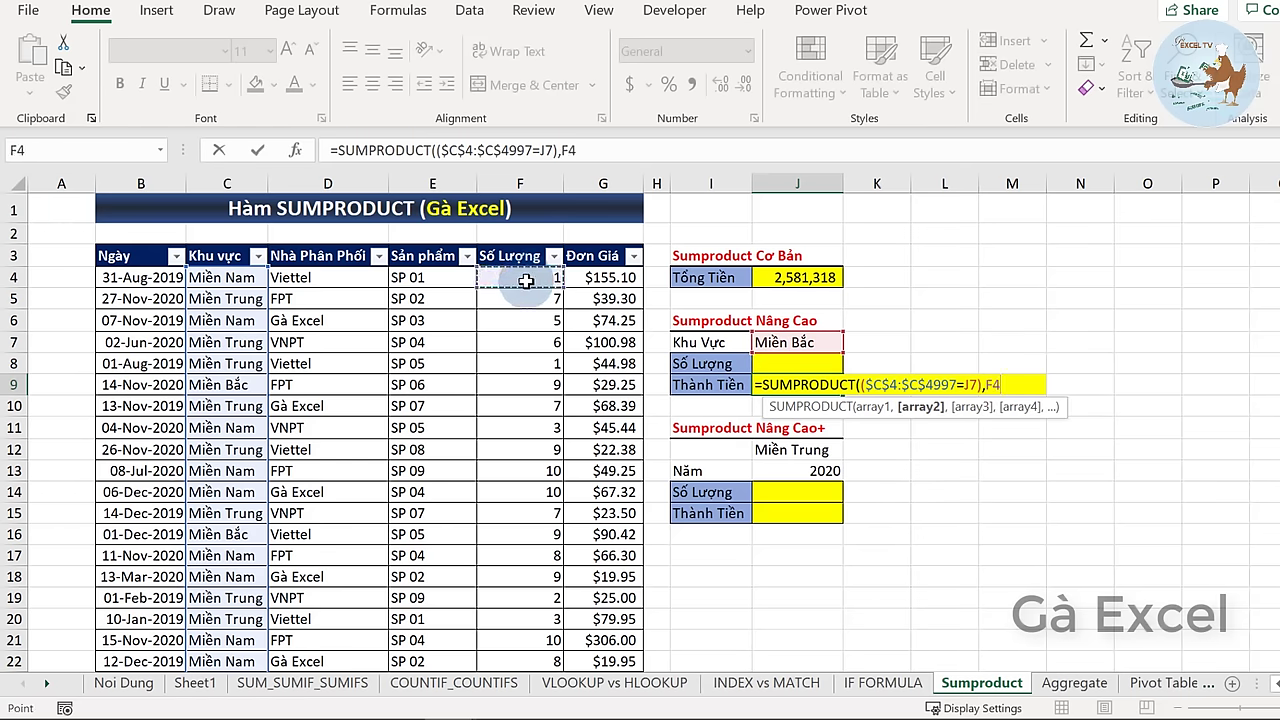
{"action": "key", "text": "ctrl+shift+Down"}
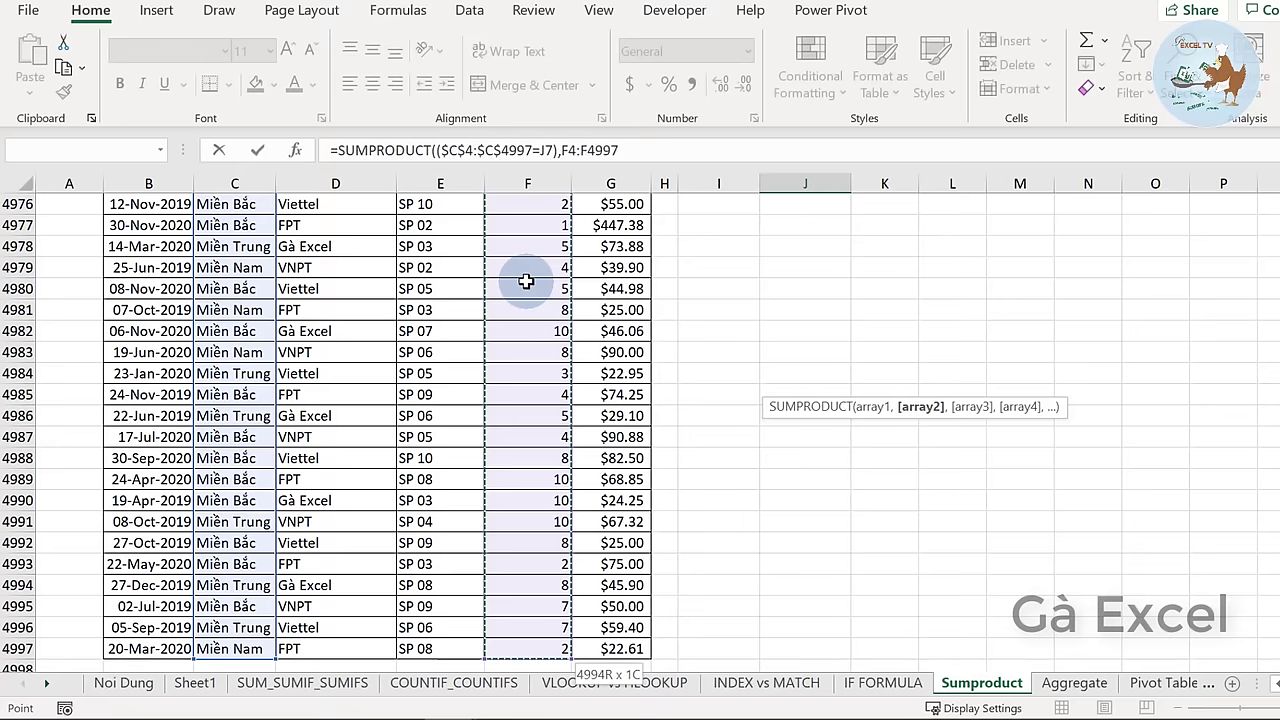
{"action": "key", "text": "F4"}
{"action": "type", "text": ","}
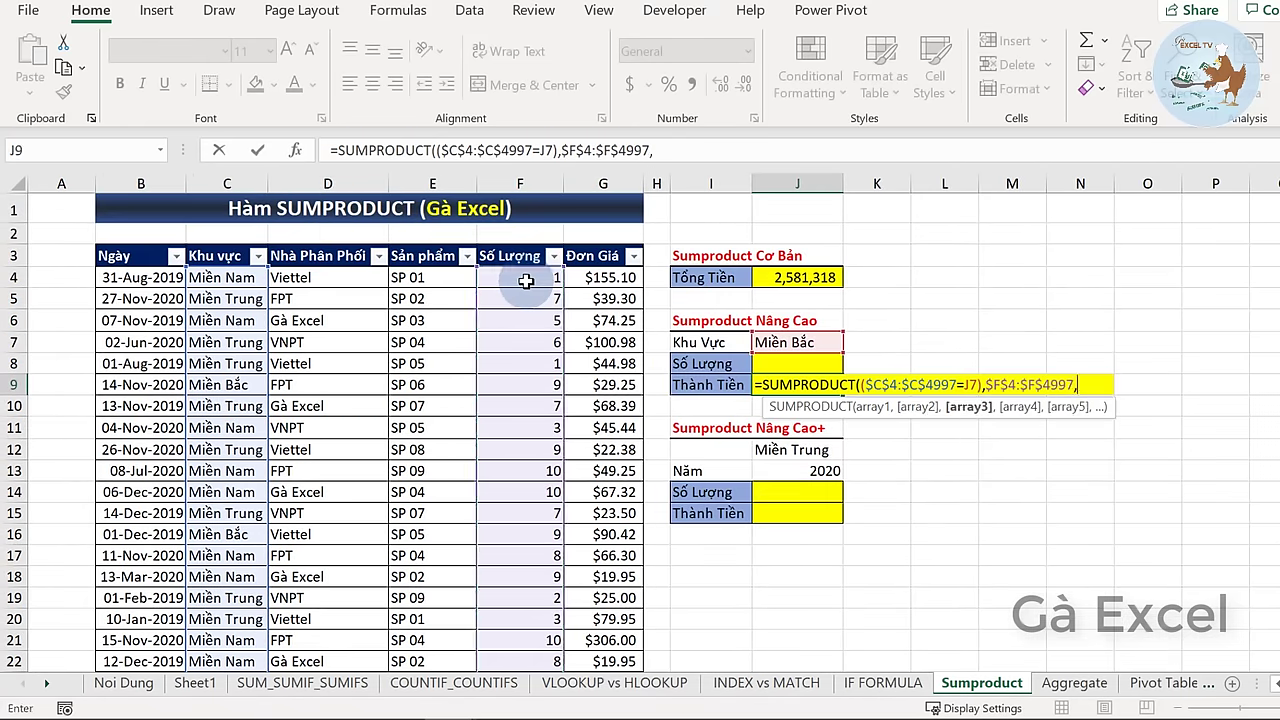
{"action": "left_click", "coordinate": [616, 268]}
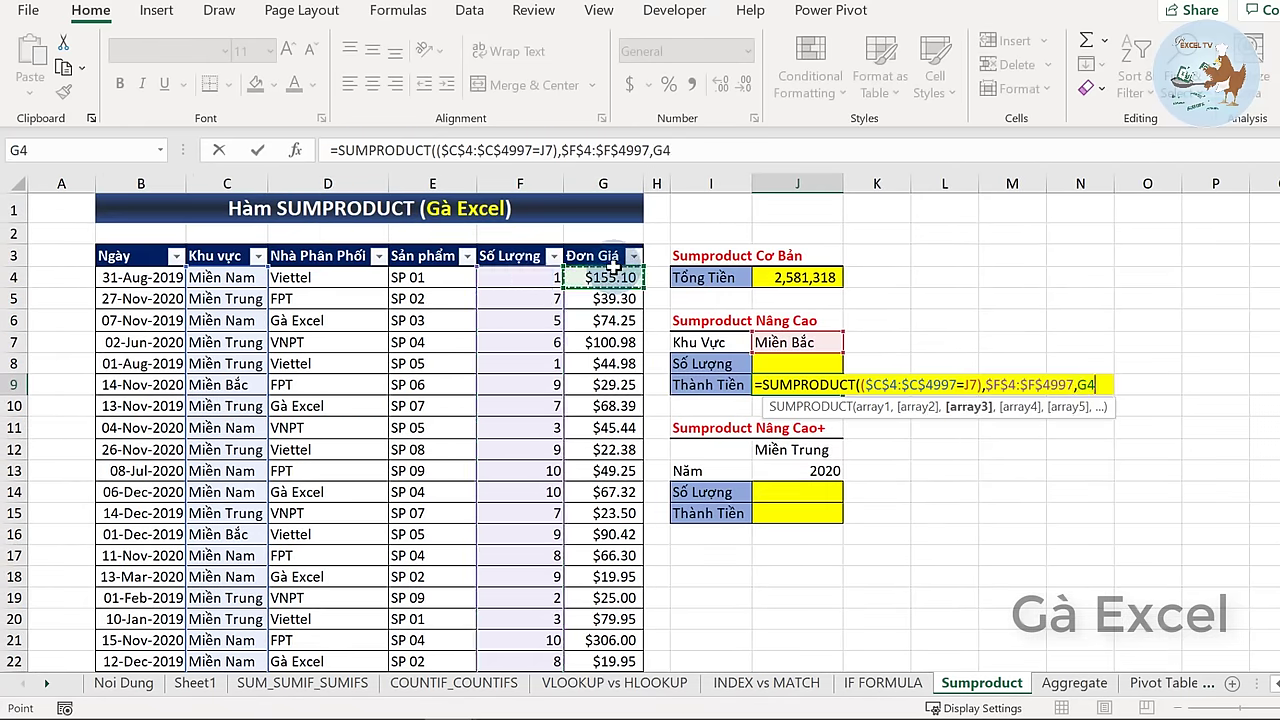
{"action": "key", "text": "ctrl+shift+Down"}
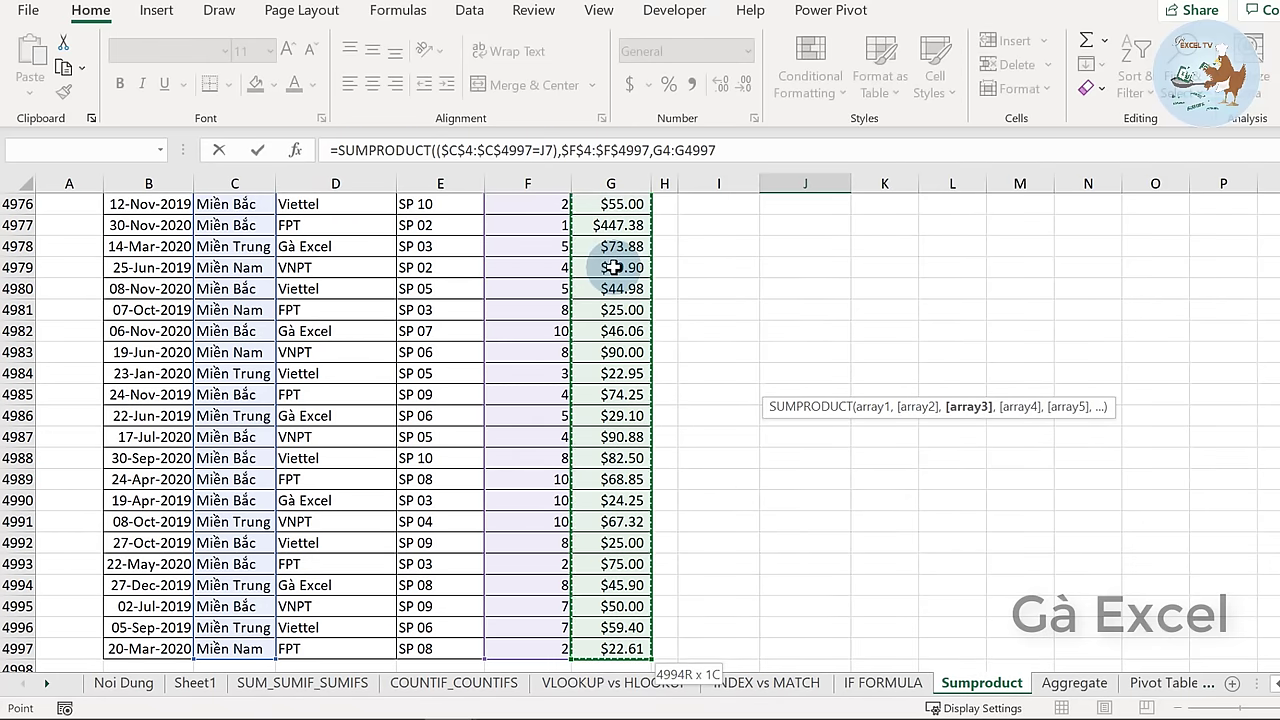
{"action": "key", "text": "F4"}
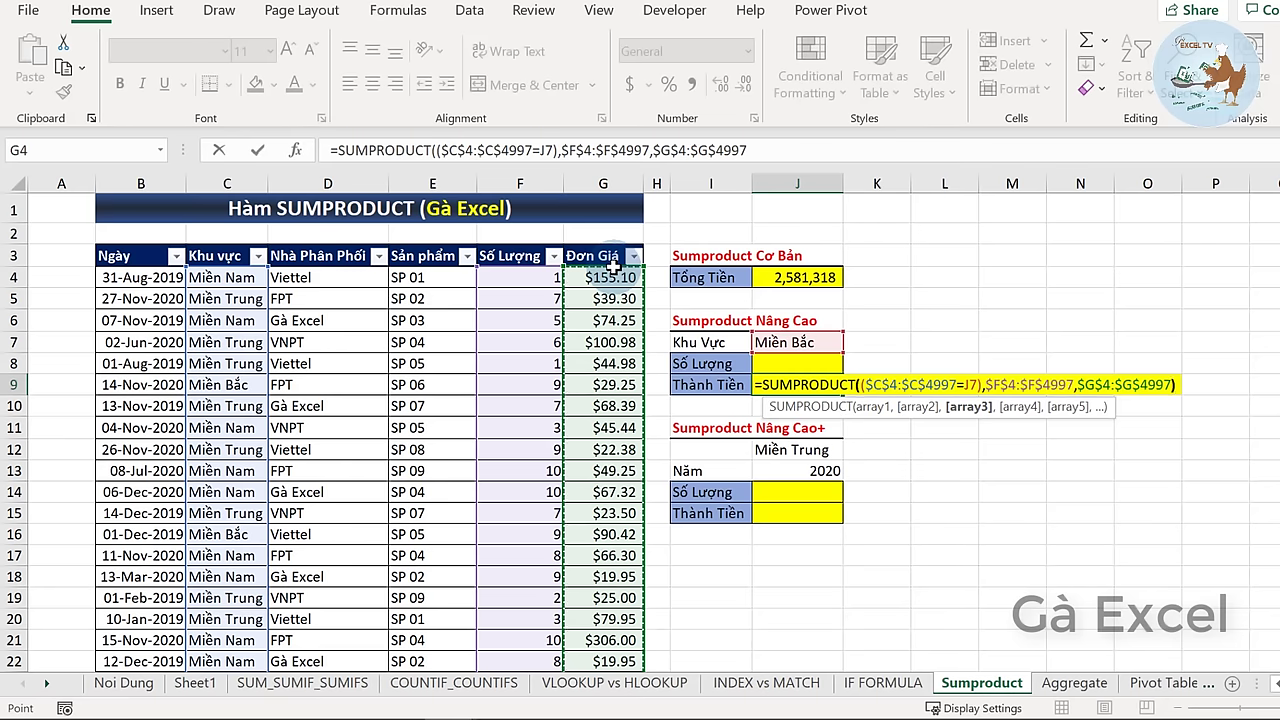
{"action": "type", "text": ")"}
{"action": "key", "text": "Return"}
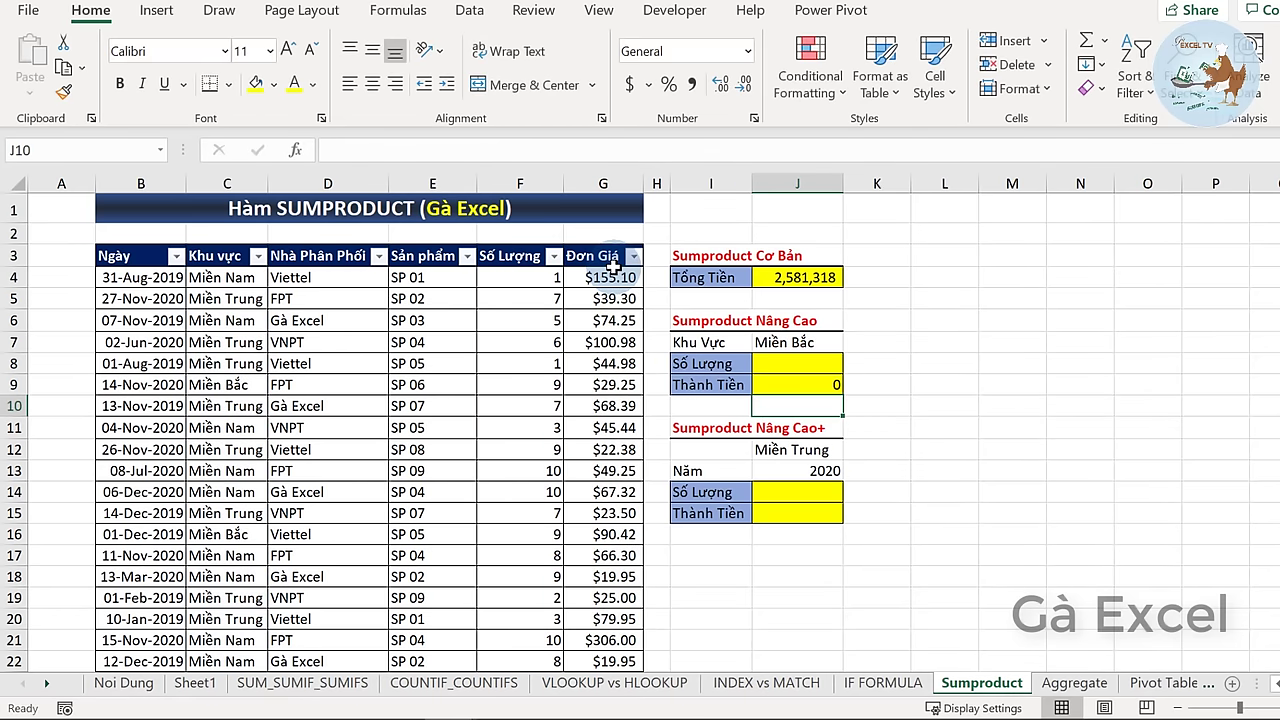
- Append *1 to the ($C$4:$C$4997=J7) condition in J9 so it returns 568532.59
{"action": "key", "text": "Up"}
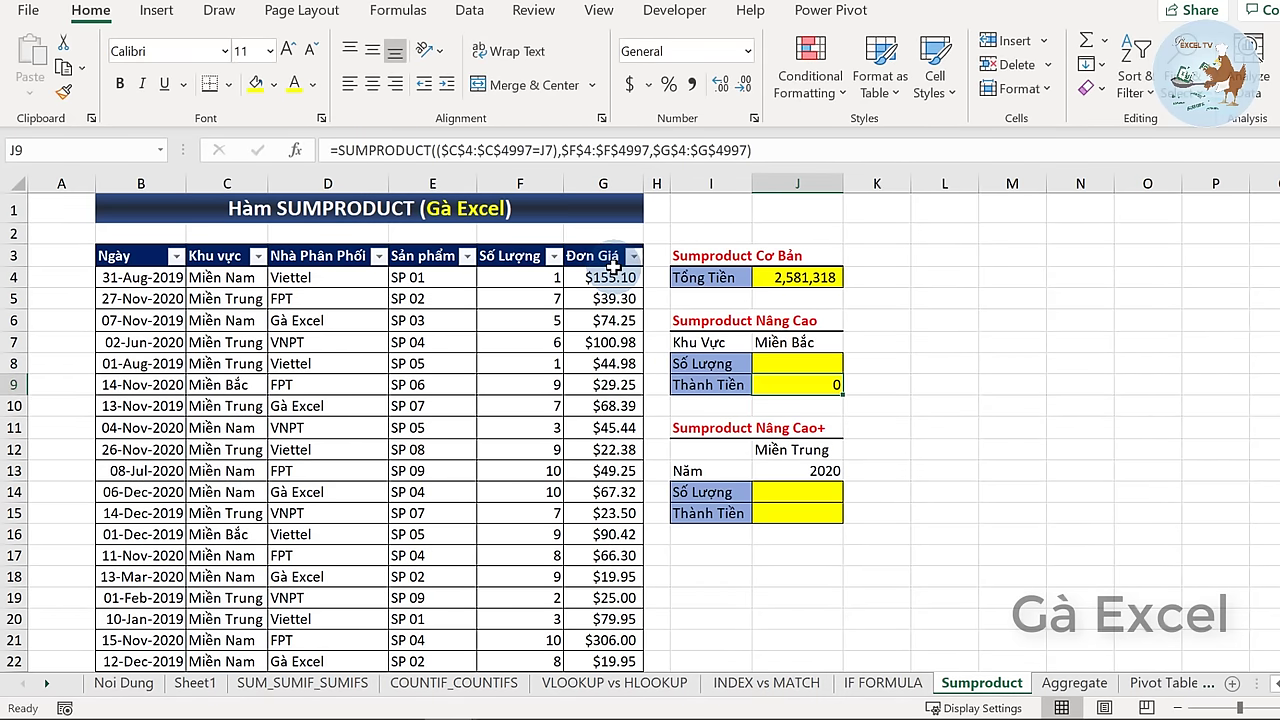
{"action": "double_click", "coordinate": [822, 389]}
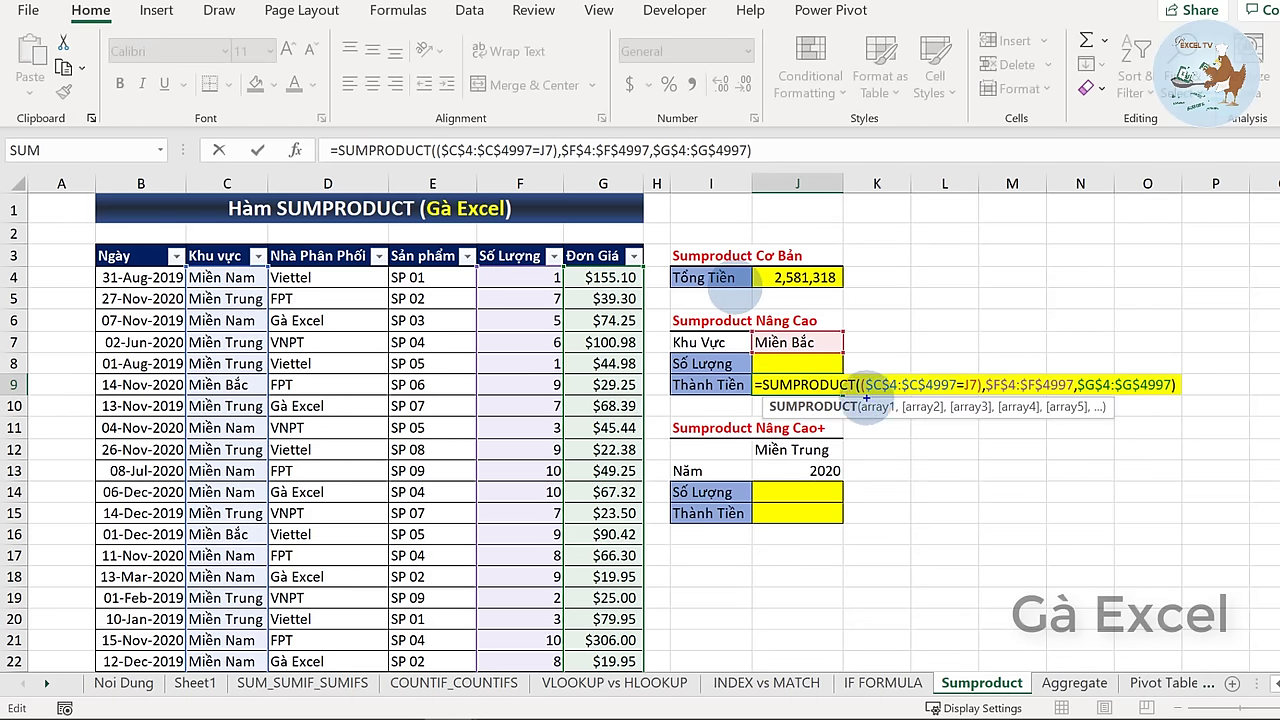
{"action": "left_click_drag", "start_coordinate": [865, 399], "coordinate": [971, 398]}
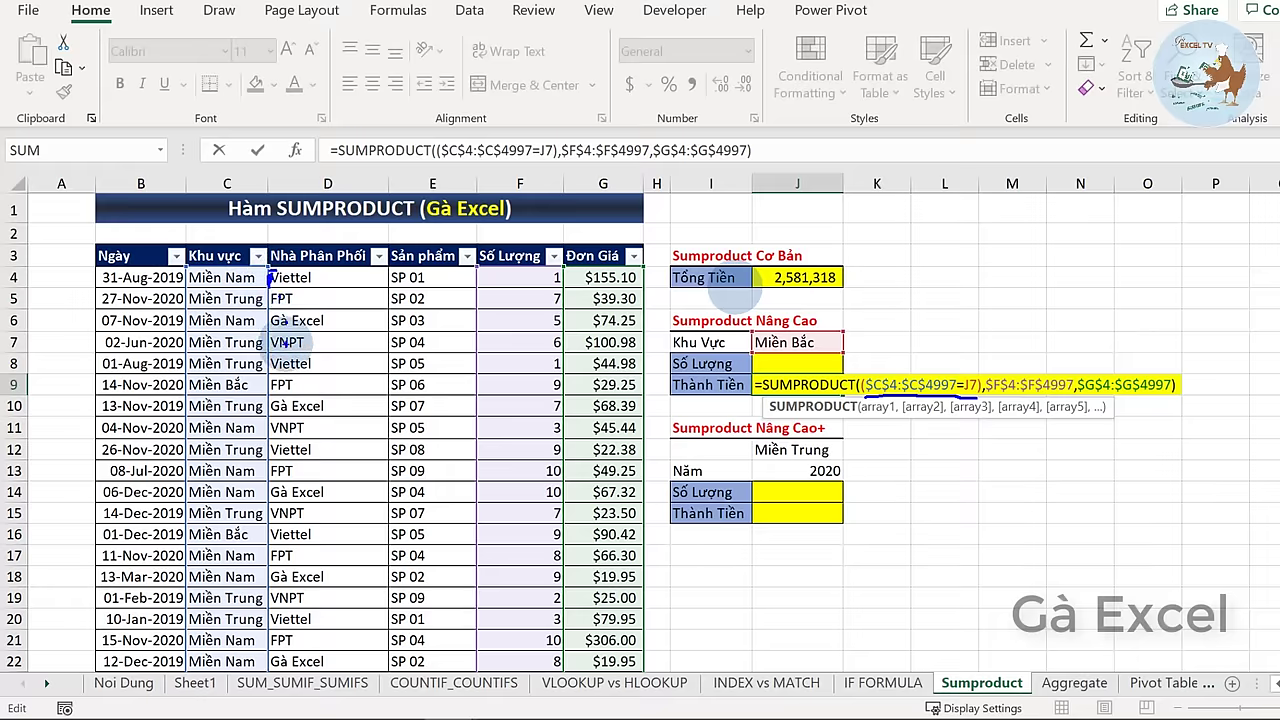
{"action": "mouse_move", "coordinate": [298, 378]}
{"action": "left_mouse_down"}
{"action": "mouse_move", "coordinate": [297, 391]}
{"action": "mouse_move", "coordinate": [311, 376]}
{"action": "left_mouse_up"}
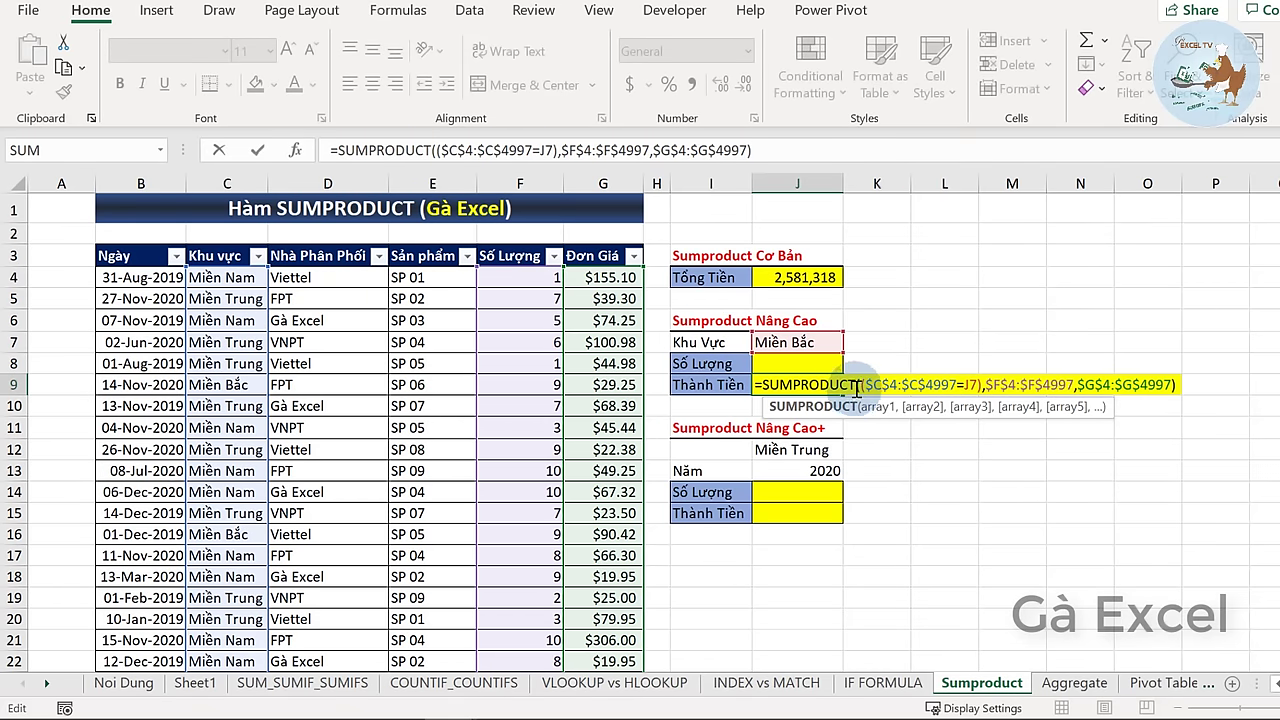
{"action": "left_click_drag", "start_coordinate": [858, 385], "coordinate": [975, 385]}
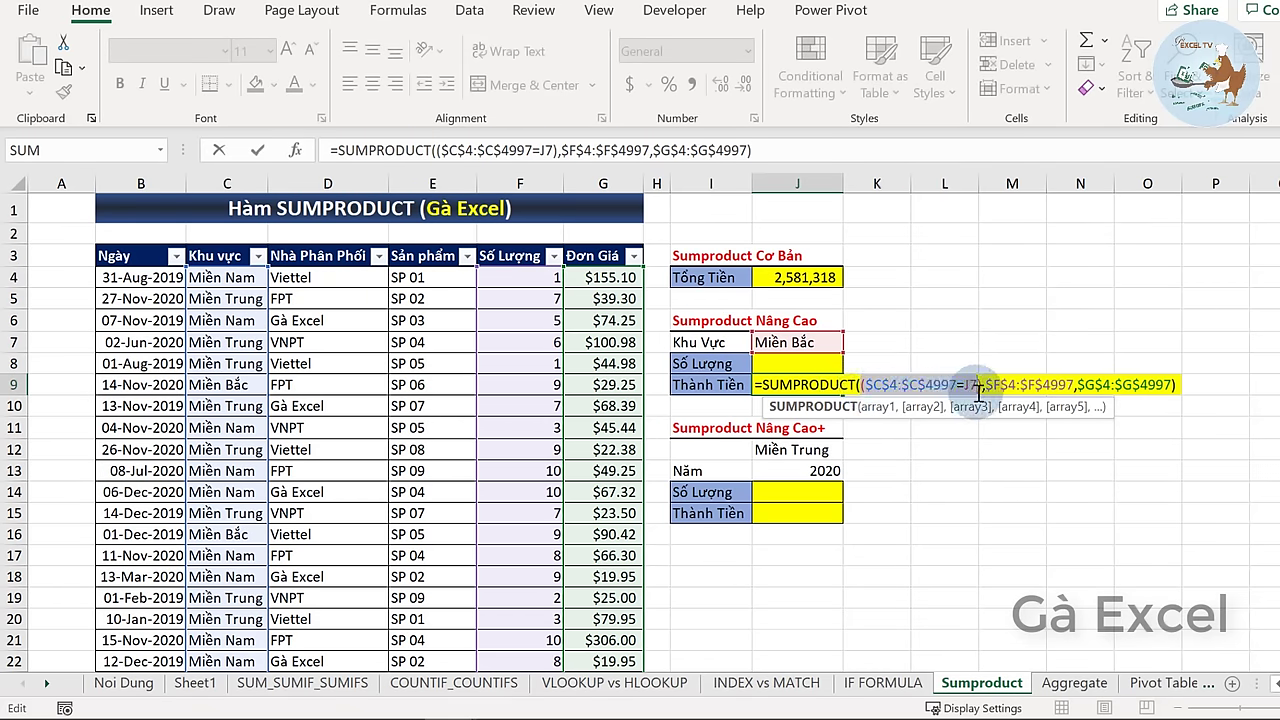
{"action": "left_click", "coordinate": [981, 386]}
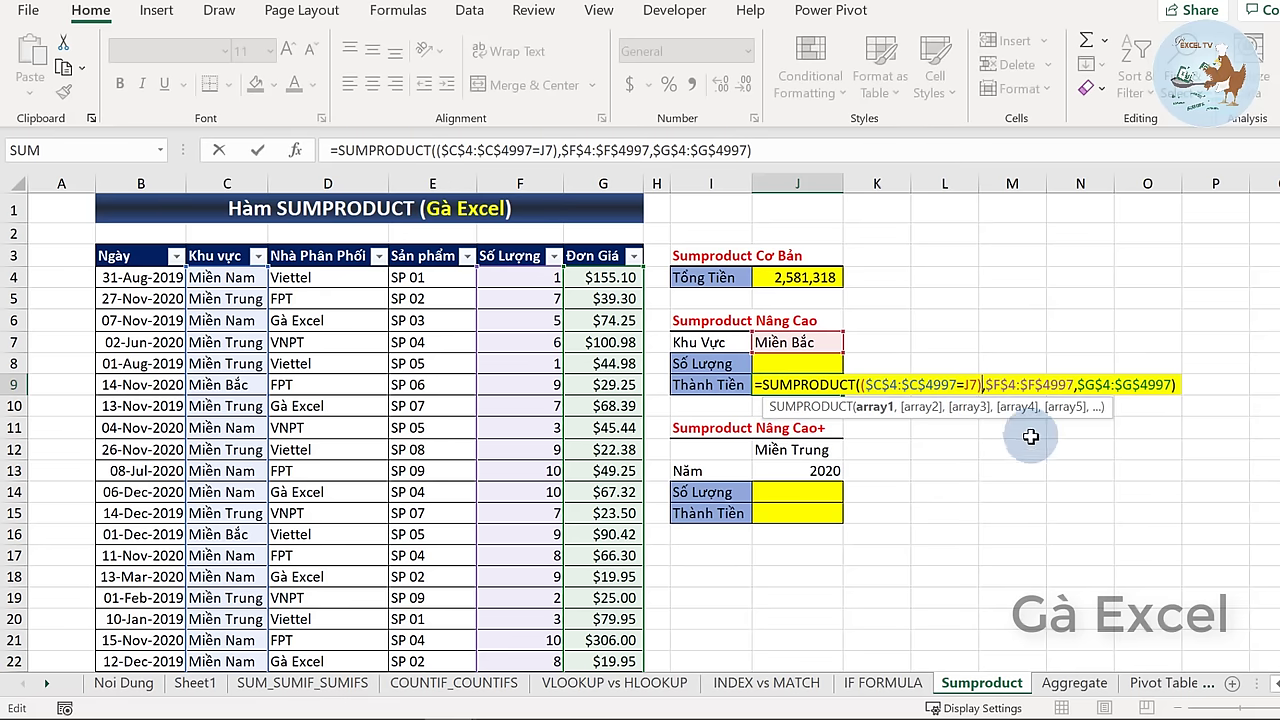
{"action": "type", "text": "*1"}
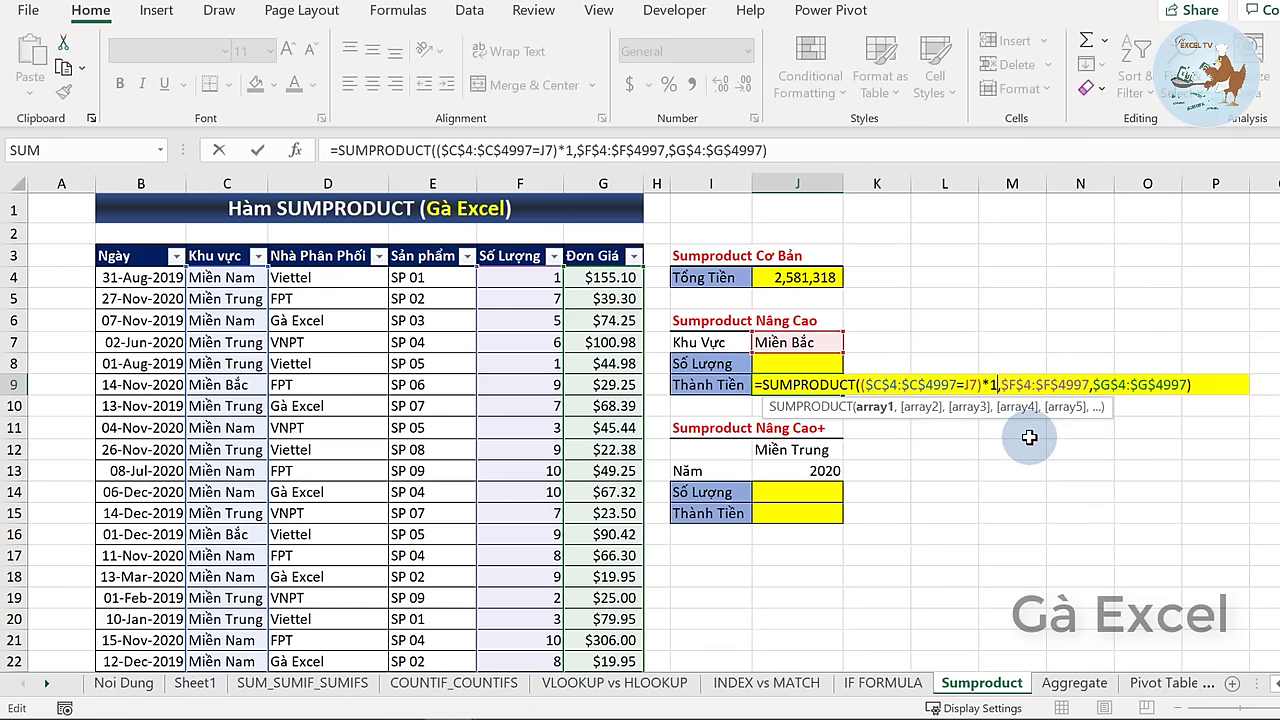
{"action": "key", "text": "ctrl+Return"}
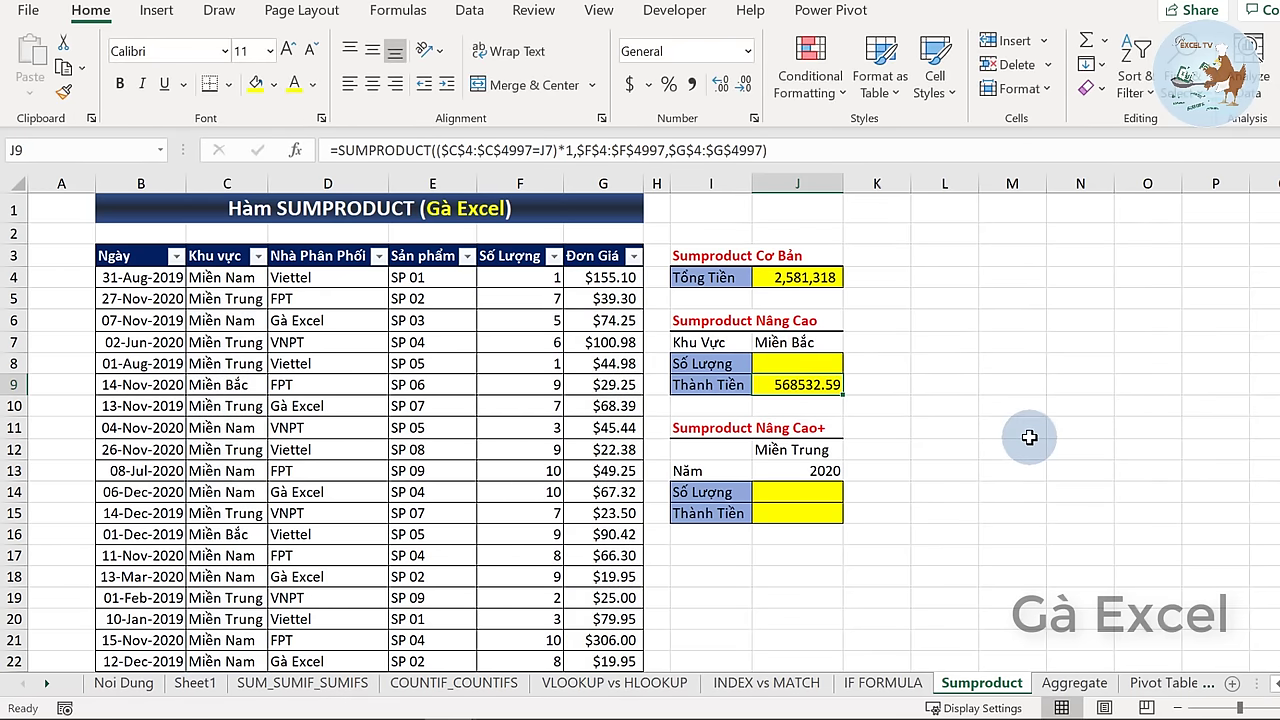
- Apply Comma Style to J9 and try replacing the *1 conversion with a -- prefix
{"action": "left_click", "coordinate": [691, 84]}
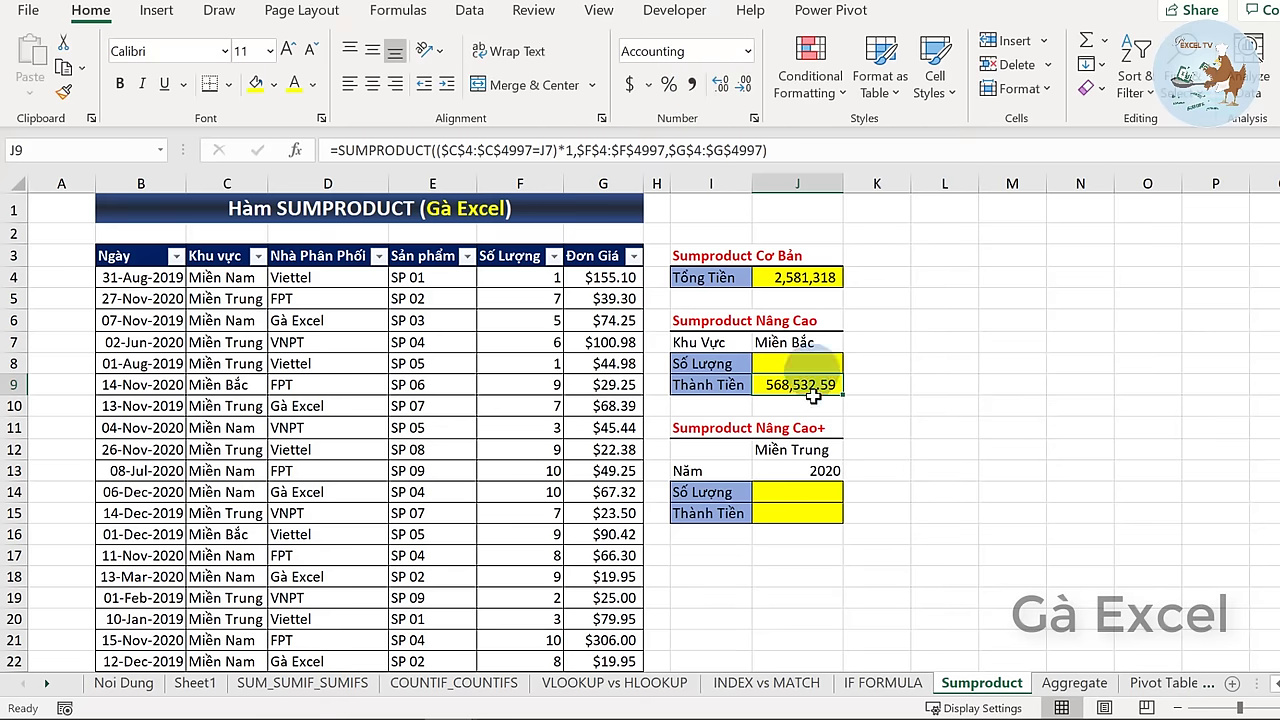
{"action": "double_click", "coordinate": [805, 390]}
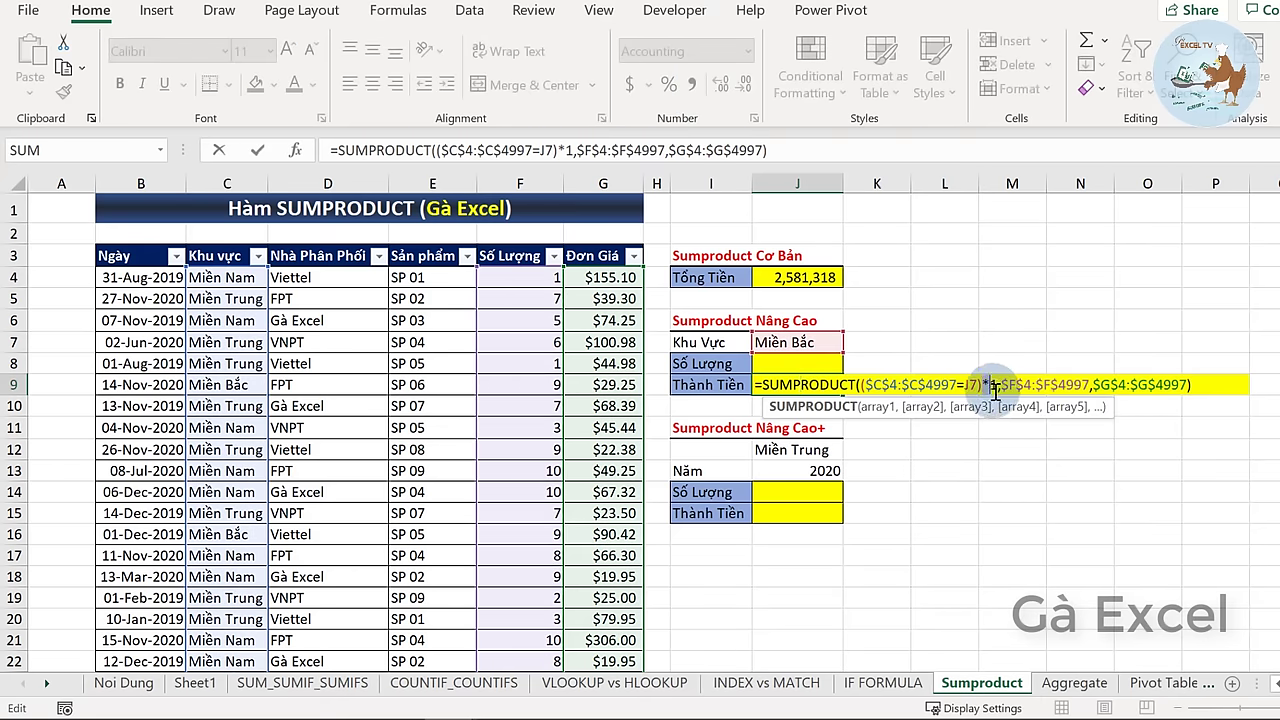
{"action": "left_click_drag", "start_coordinate": [982, 386], "coordinate": [998, 386]}
{"action": "key", "text": "Delete"}
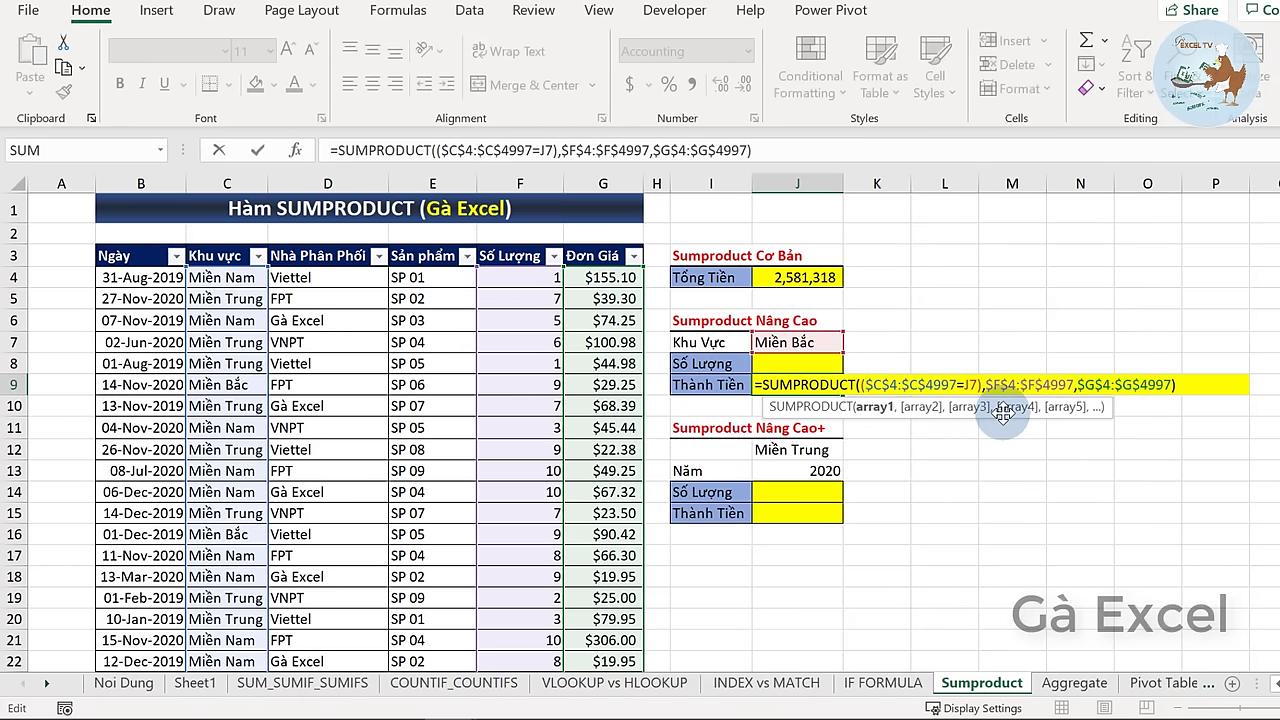
{"action": "type", "text": "--"}
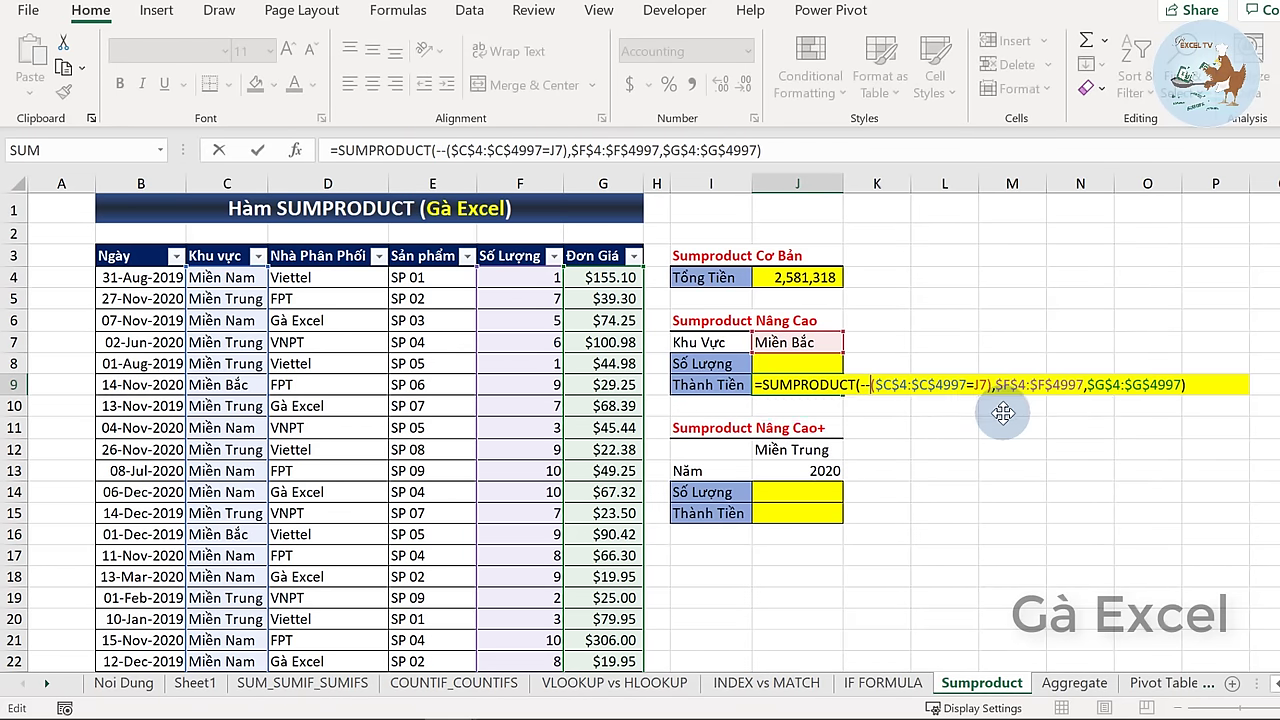
{"action": "key", "text": "ctrl+Return"}
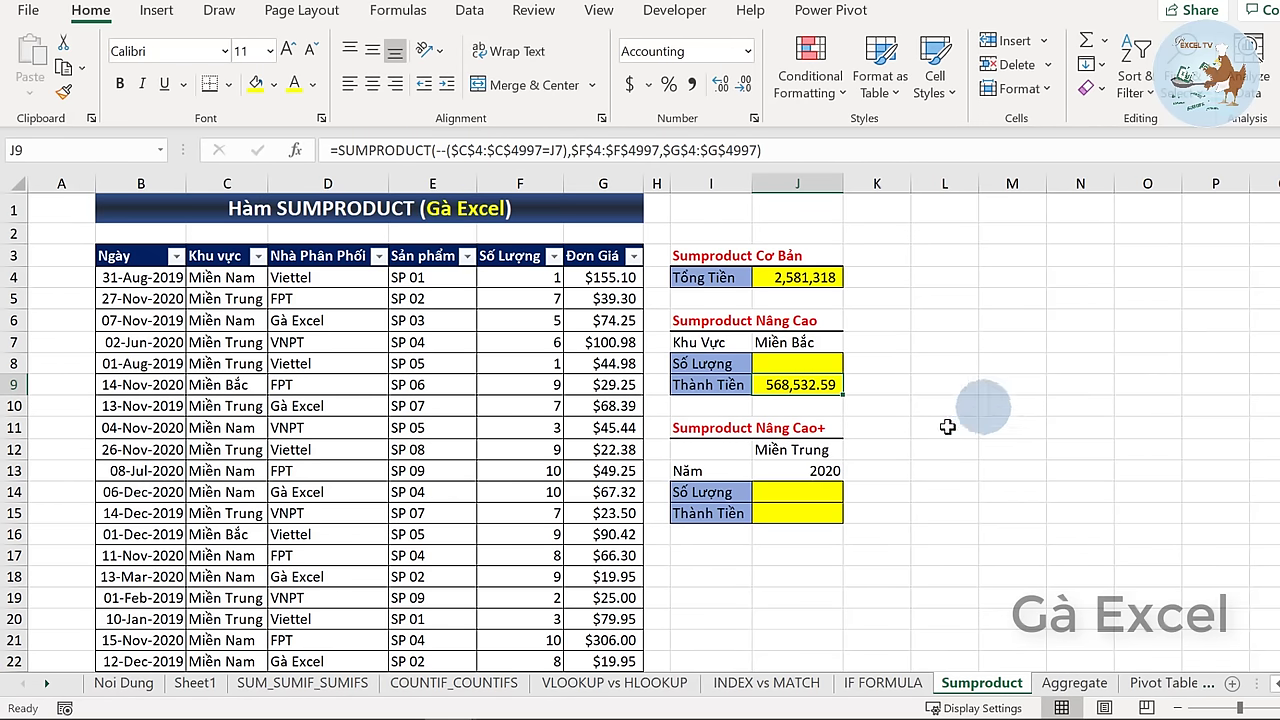
- Restore the formula to ($C$4:$C$4997=J7)*1 and confirm it
{"action": "double_click", "coordinate": [798, 387]}
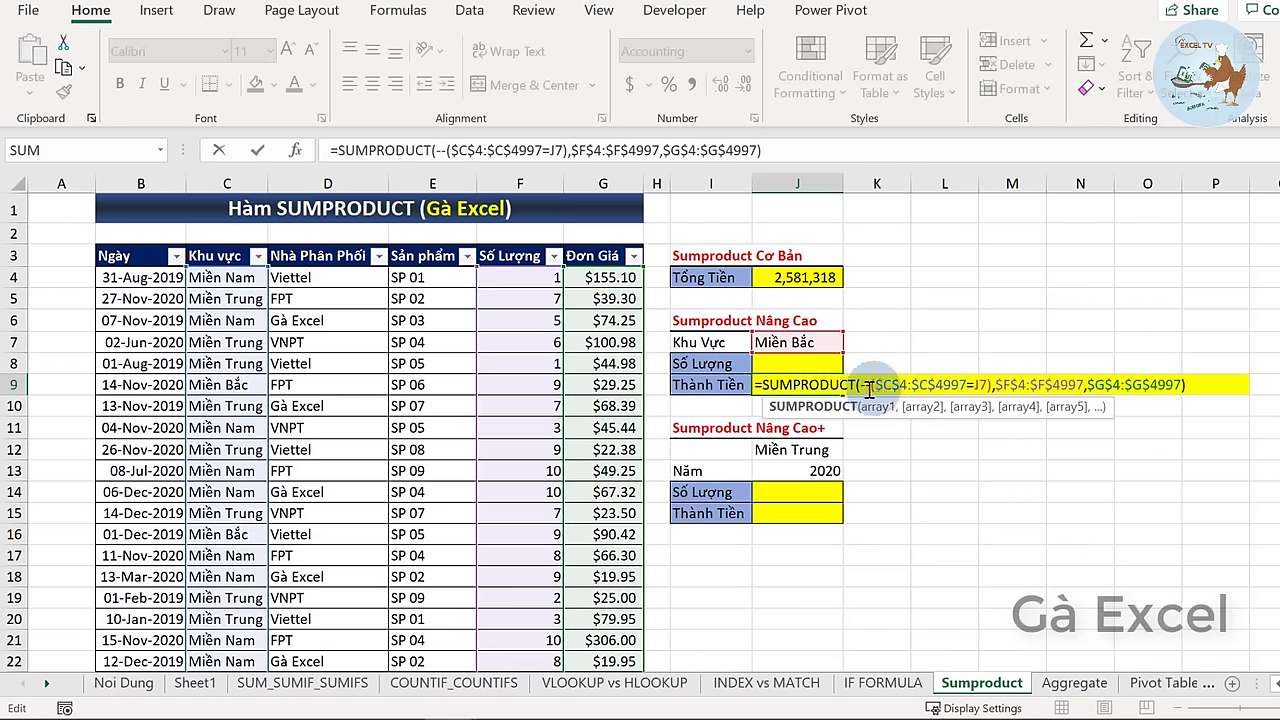
{"action": "double_click", "coordinate": [866, 386]}
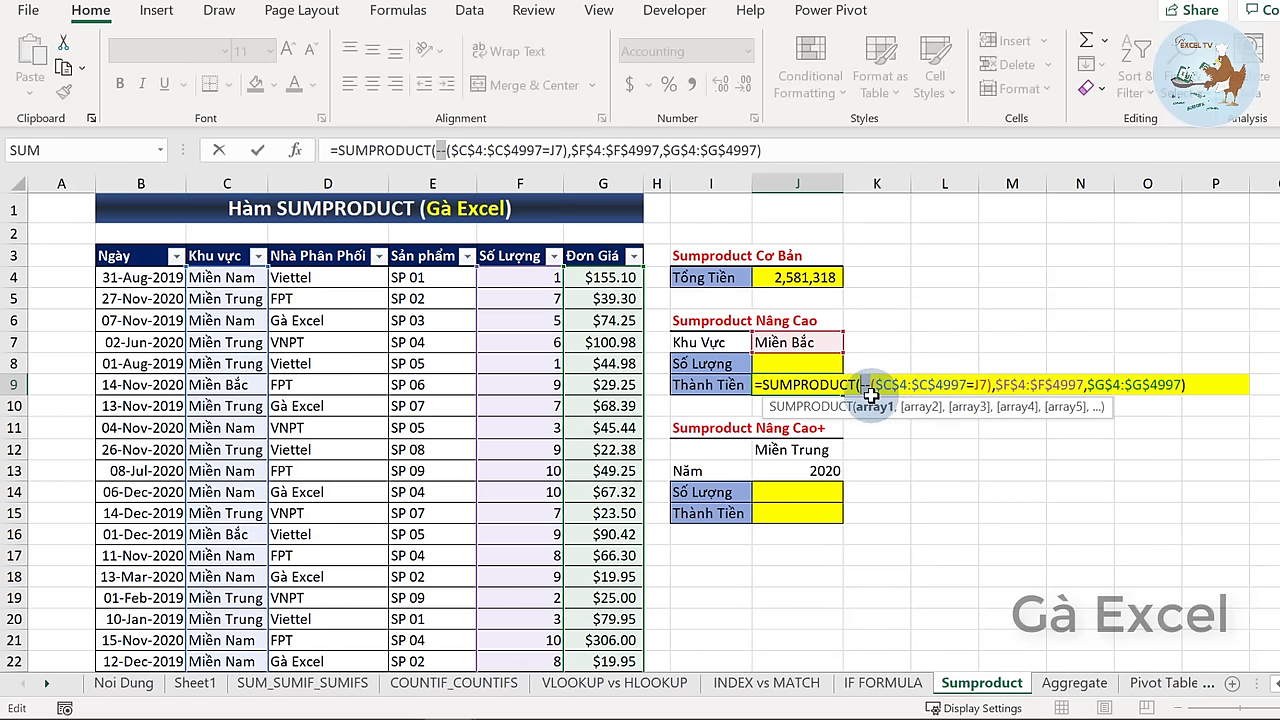
{"action": "type", "text": "("}
{"action": "key", "text": "Right"}
{"action": "key", "text": "Right"}
{"action": "key", "text": "Right"}
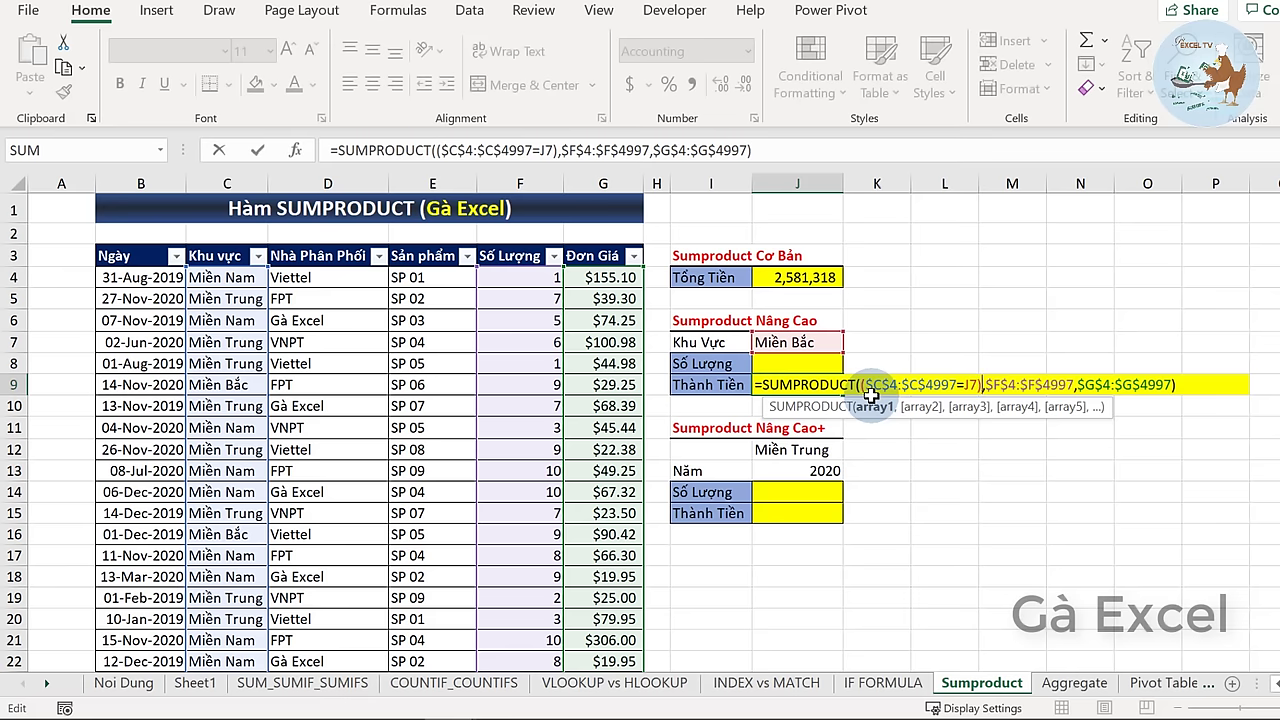
{"action": "type", "text": "*1"}
{"action": "key", "text": "ctrl+Return"}
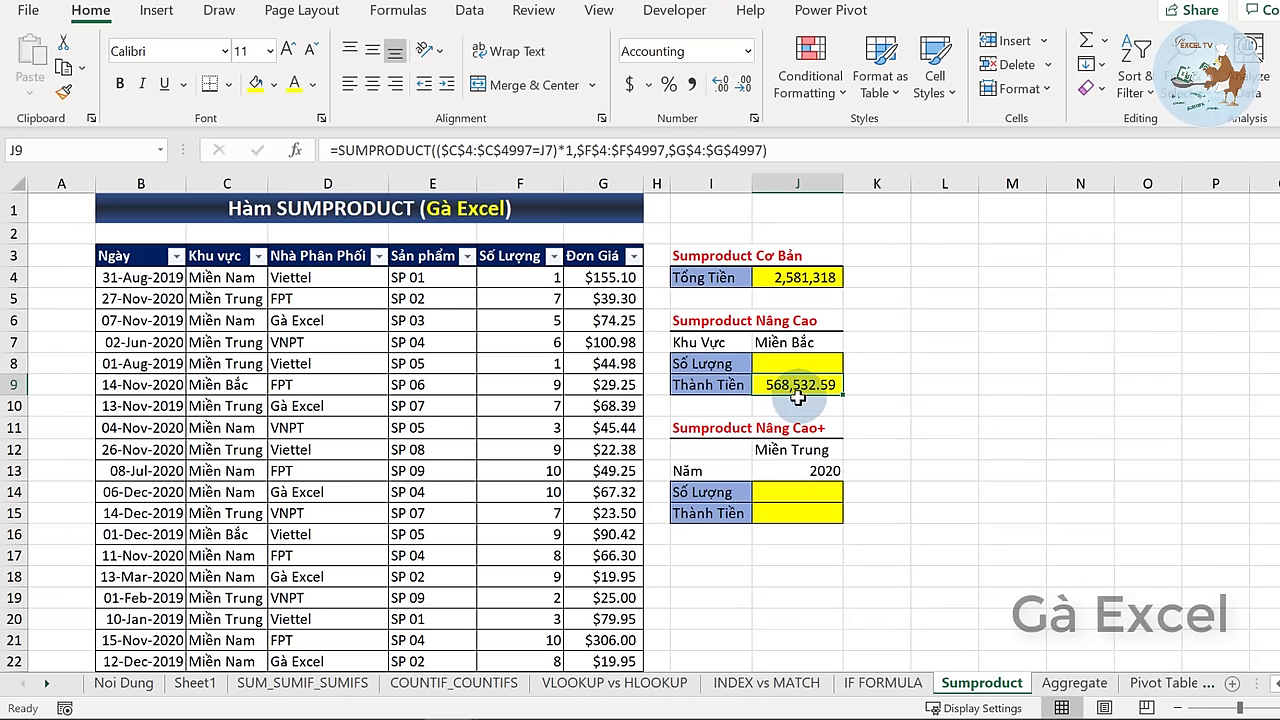
- Copy J9's SUMPRODUCT formula text from the formula bar and paste it into J8
{"action": "left_click", "coordinate": [813, 147]}
{"action": "left_click", "coordinate": [408, 147]}
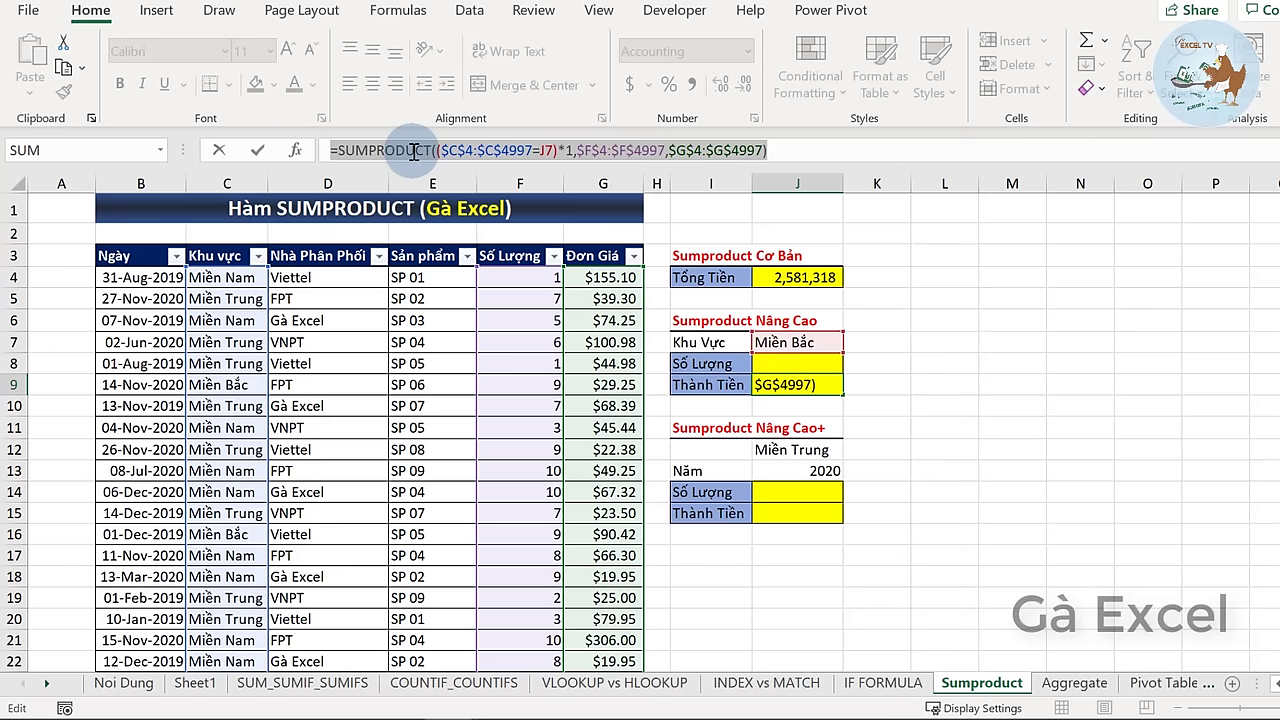
{"action": "right_click", "coordinate": [413, 150]}
{"action": "left_click", "coordinate": [428, 171]}
{"action": "key", "text": "Escape"}
{"action": "key", "text": "ctrl+c"}
{"action": "left_click", "coordinate": [775, 363]}
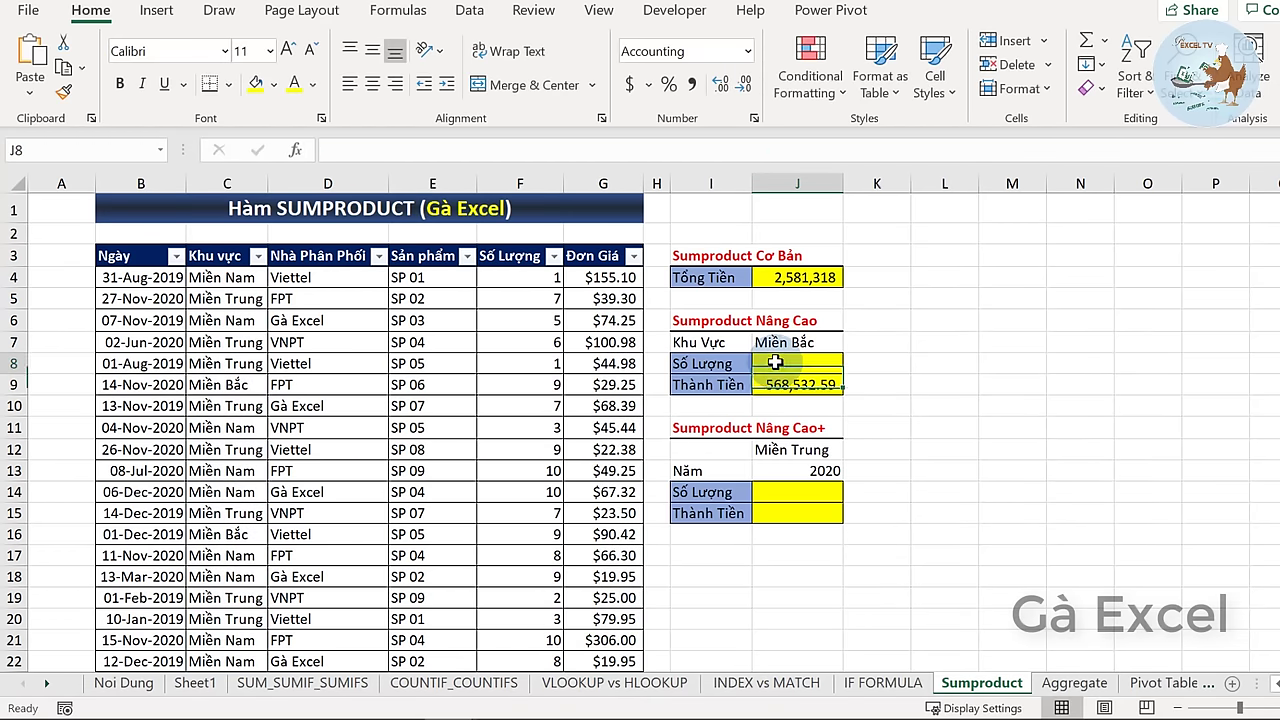
{"action": "key", "text": "Escape"}
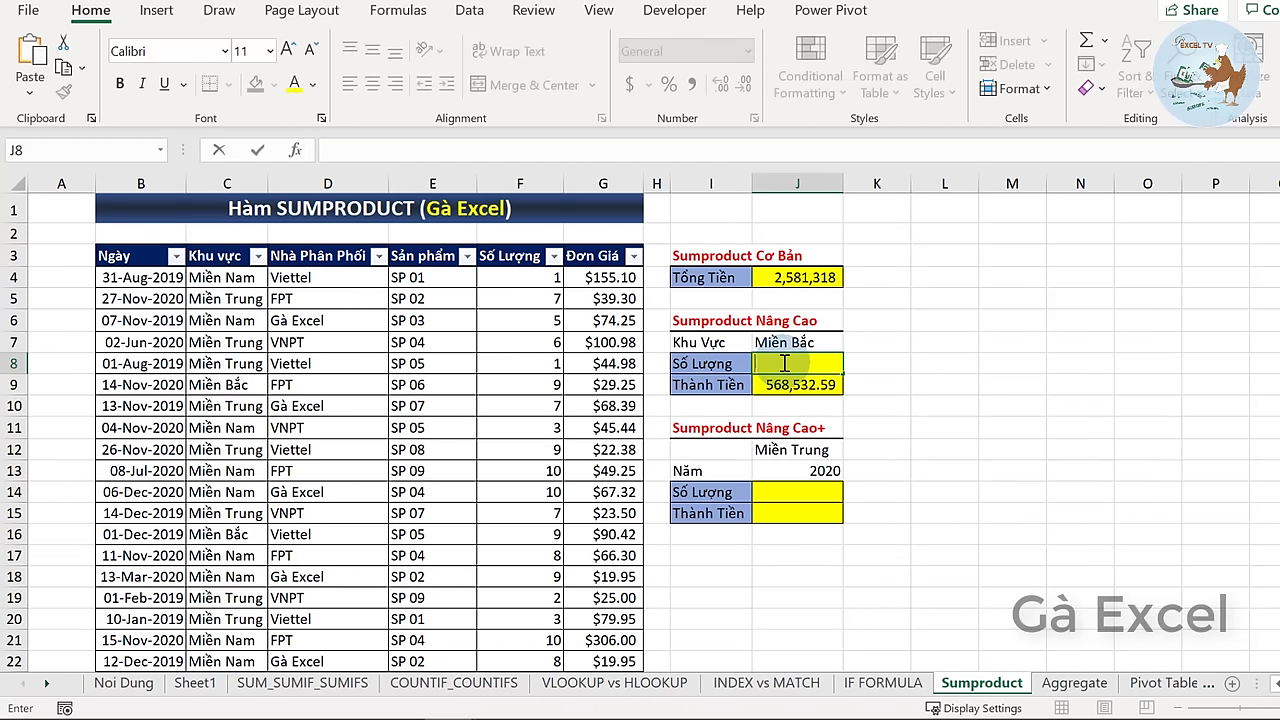
{"action": "key", "text": "ctrl+v"}
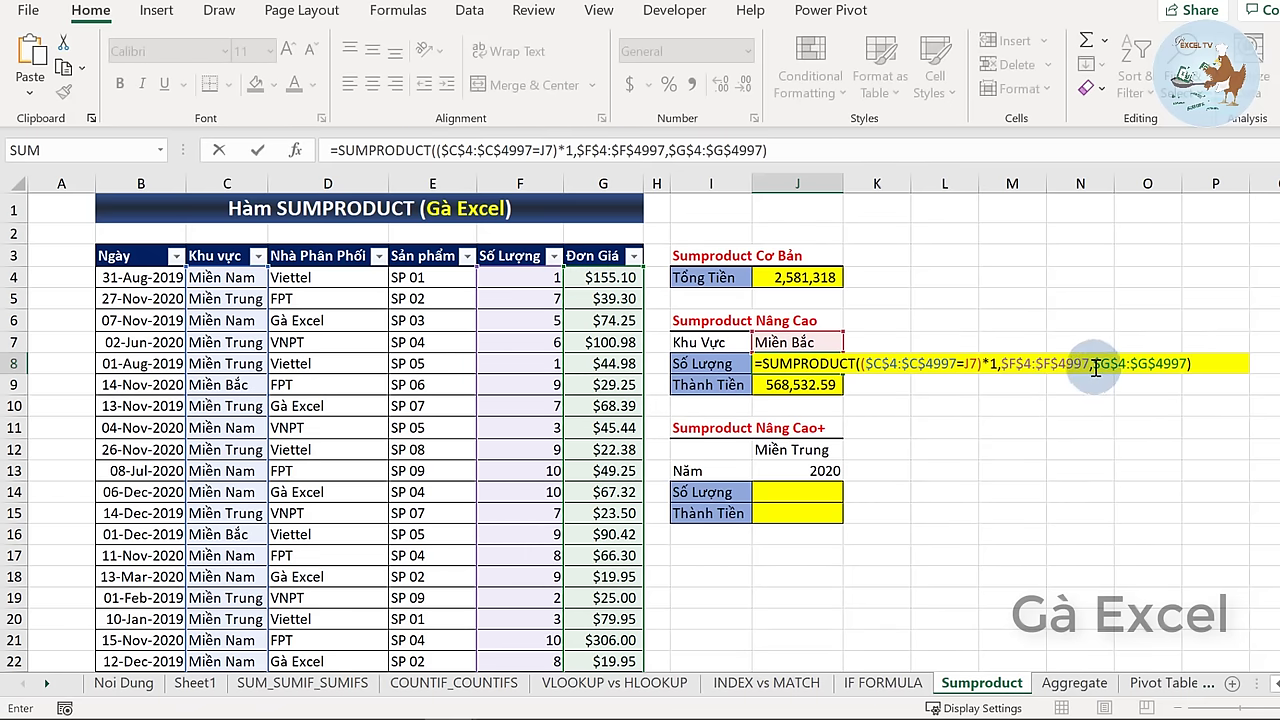
- Remove the $G$4:$G$4997 price argument from J8's formula so Số Lượng shows 6439
{"action": "left_click_drag", "start_coordinate": [1092, 367], "coordinate": [1192, 368]}
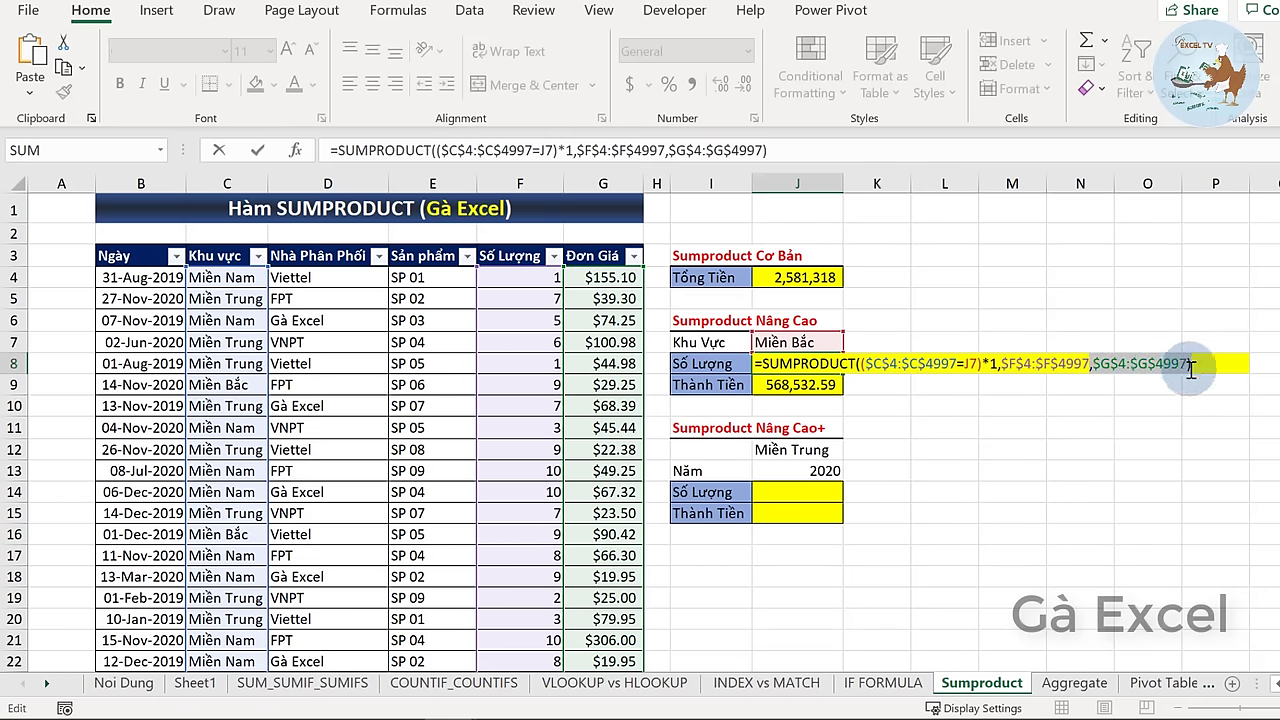
{"action": "key", "text": "Delete"}
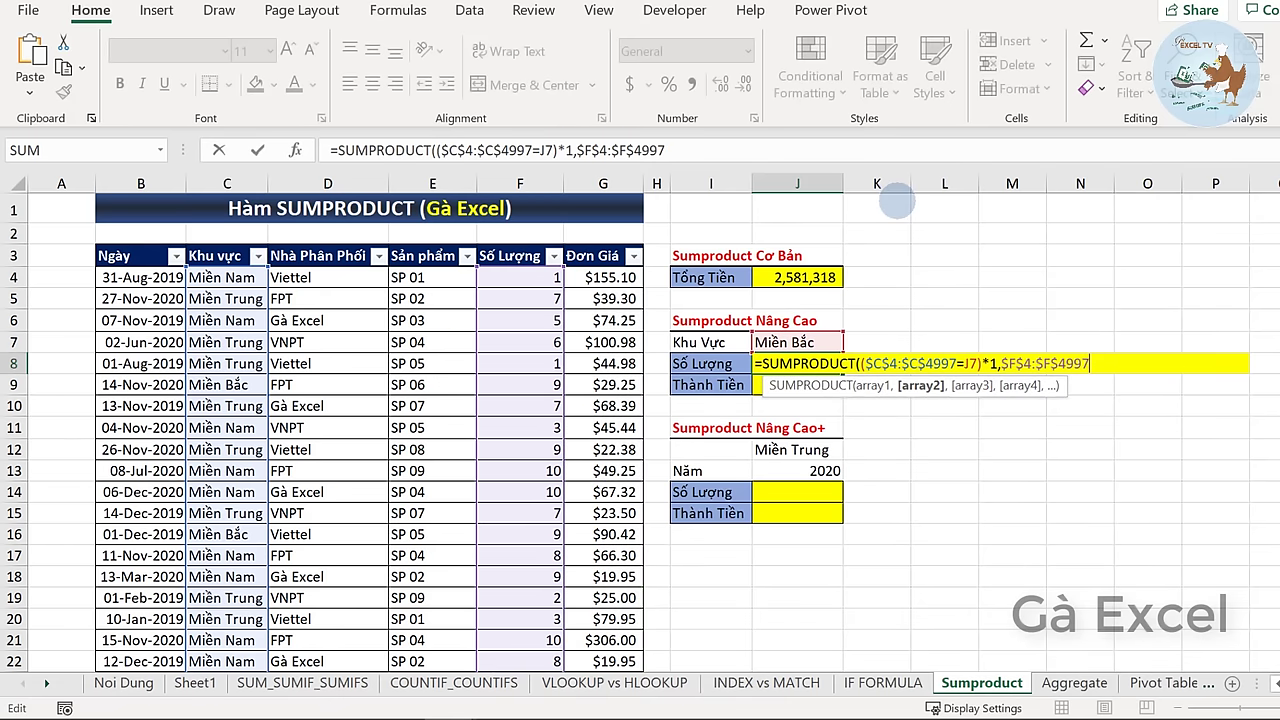
{"action": "type", "text": ")"}
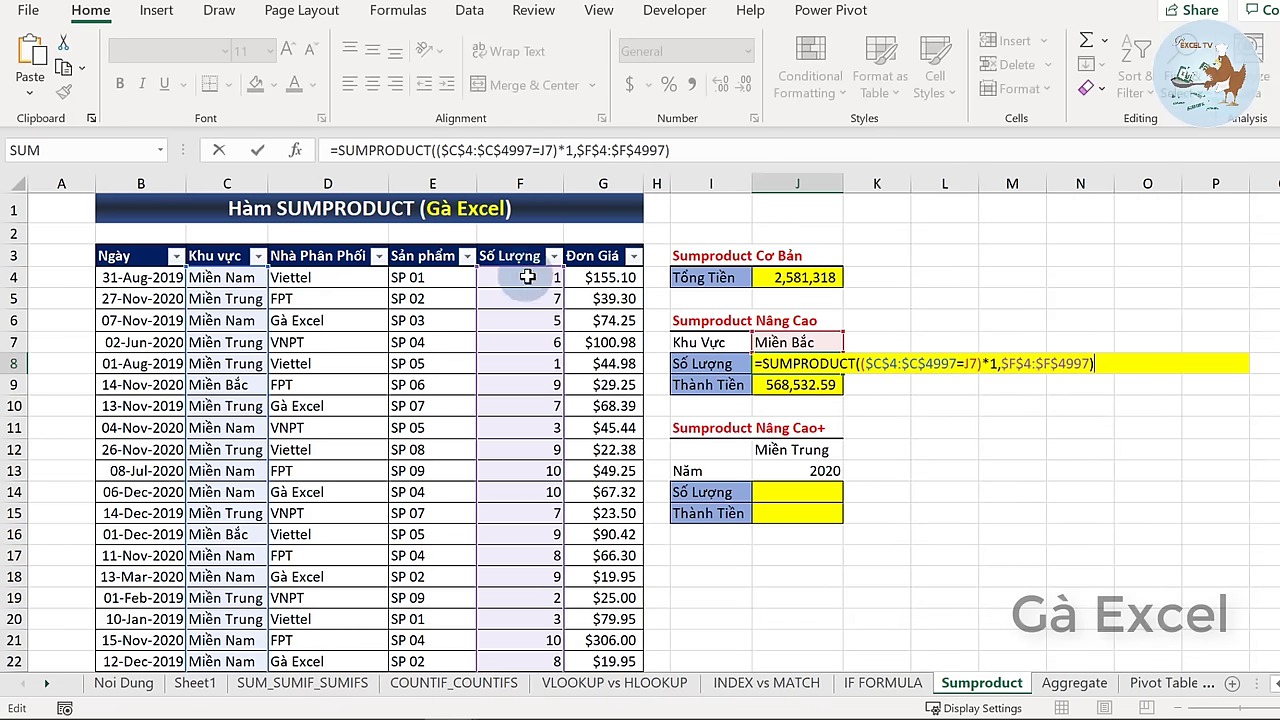
{"action": "key", "text": "Return"}
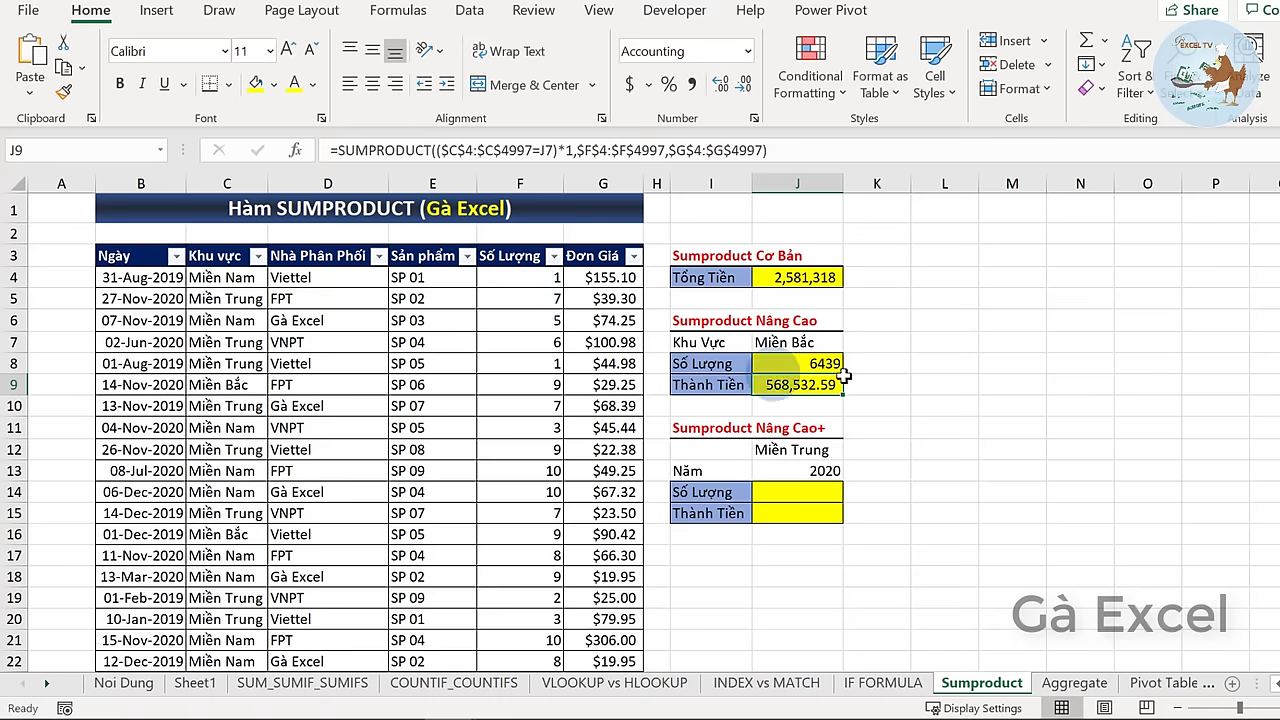
{"action": "left_click", "coordinate": [782, 362]}
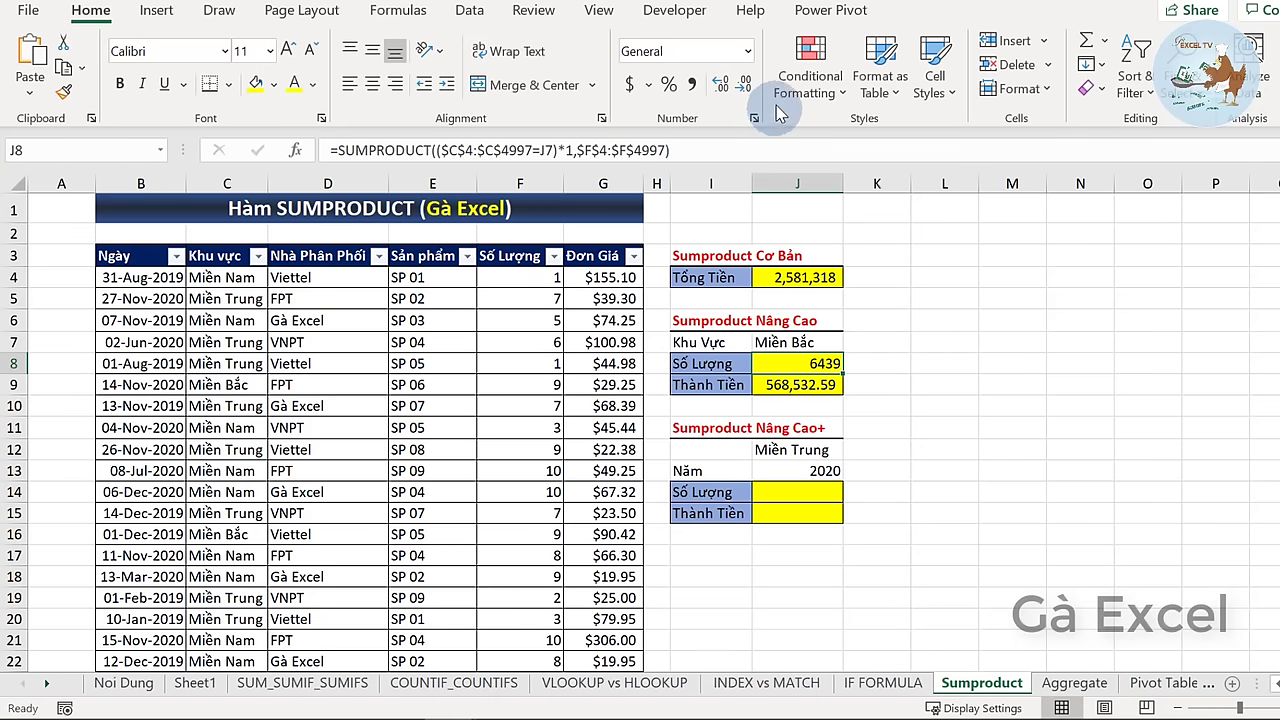
- Apply Comma Style to J8 and change the region in J7 to Miền Nam
{"action": "left_click", "coordinate": [692, 86]}
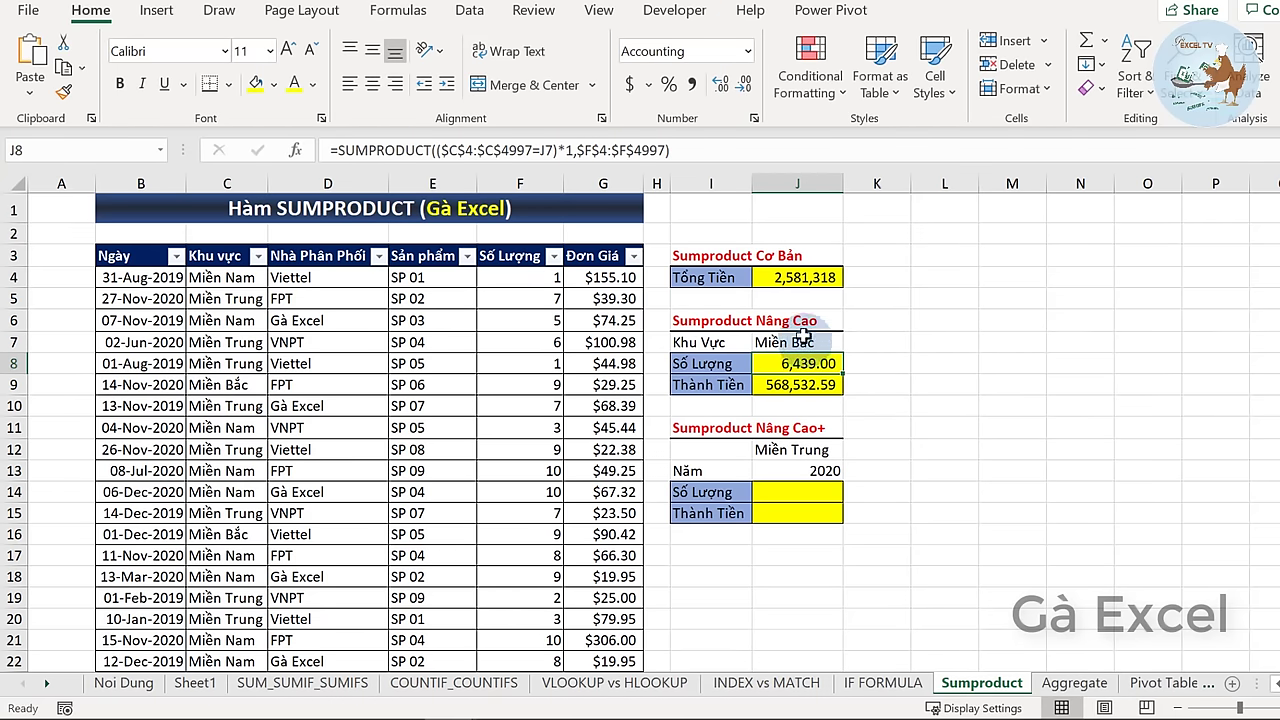
{"action": "left_click", "coordinate": [818, 343]}
{"action": "double_click", "coordinate": [818, 343]}
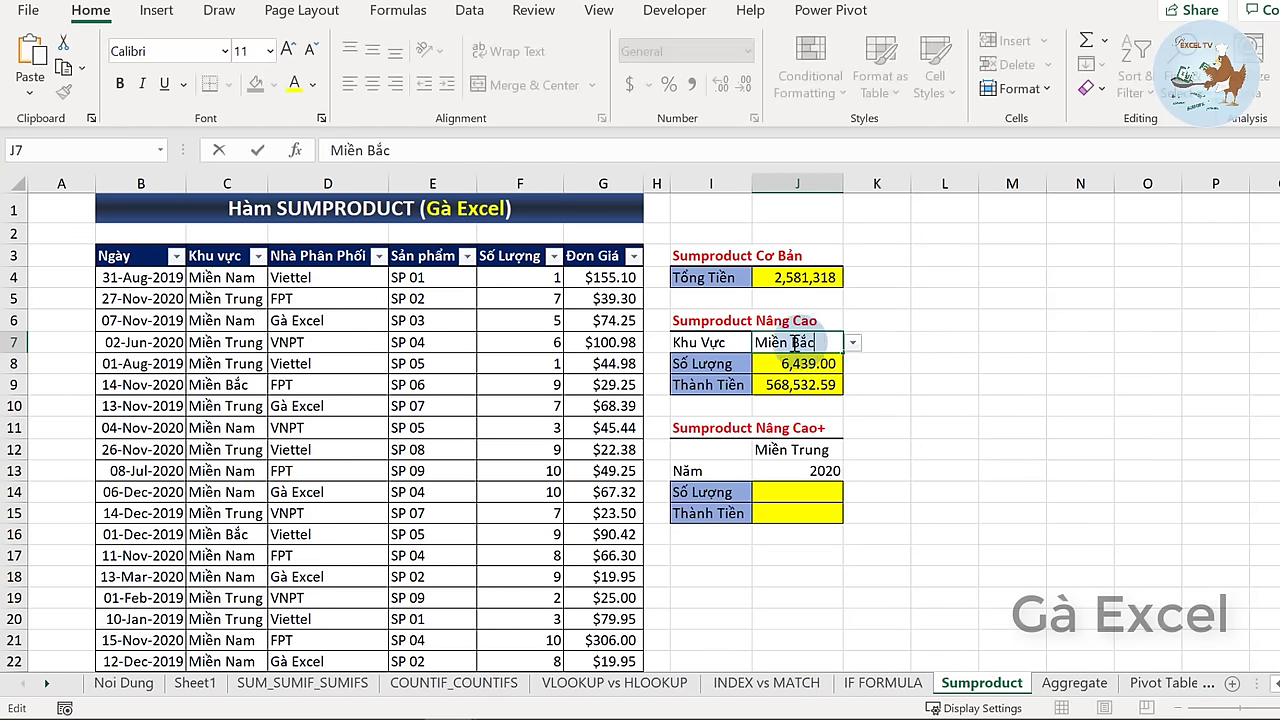
{"action": "key", "text": "BackSpace"}
{"action": "key", "text": "BackSpace"}
{"action": "key", "text": "BackSpace"}
{"action": "type", "text": "Nam"}
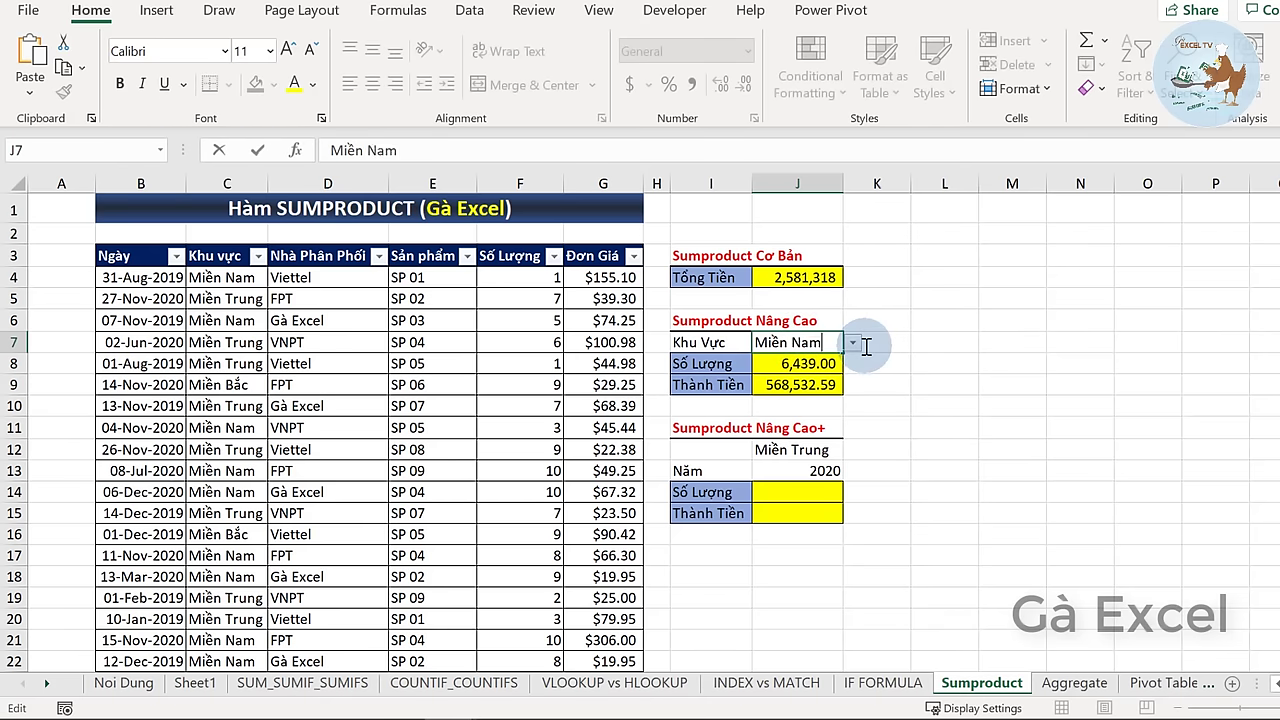
{"action": "key", "text": "Return"}
- Widen column J to fit the total and switch the region in J7 to Miền Trung
{"action": "left_click", "coordinate": [800, 385]}
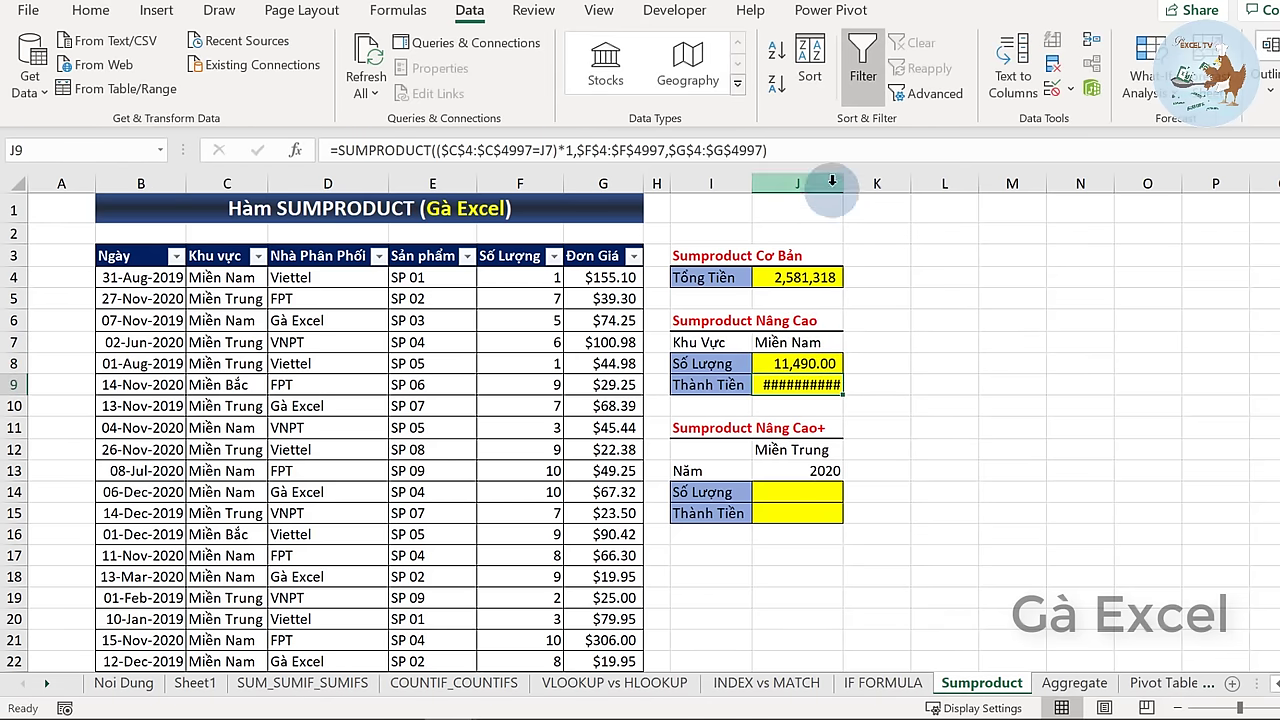
{"action": "left_click_drag", "start_coordinate": [843, 184], "coordinate": [860, 184]}
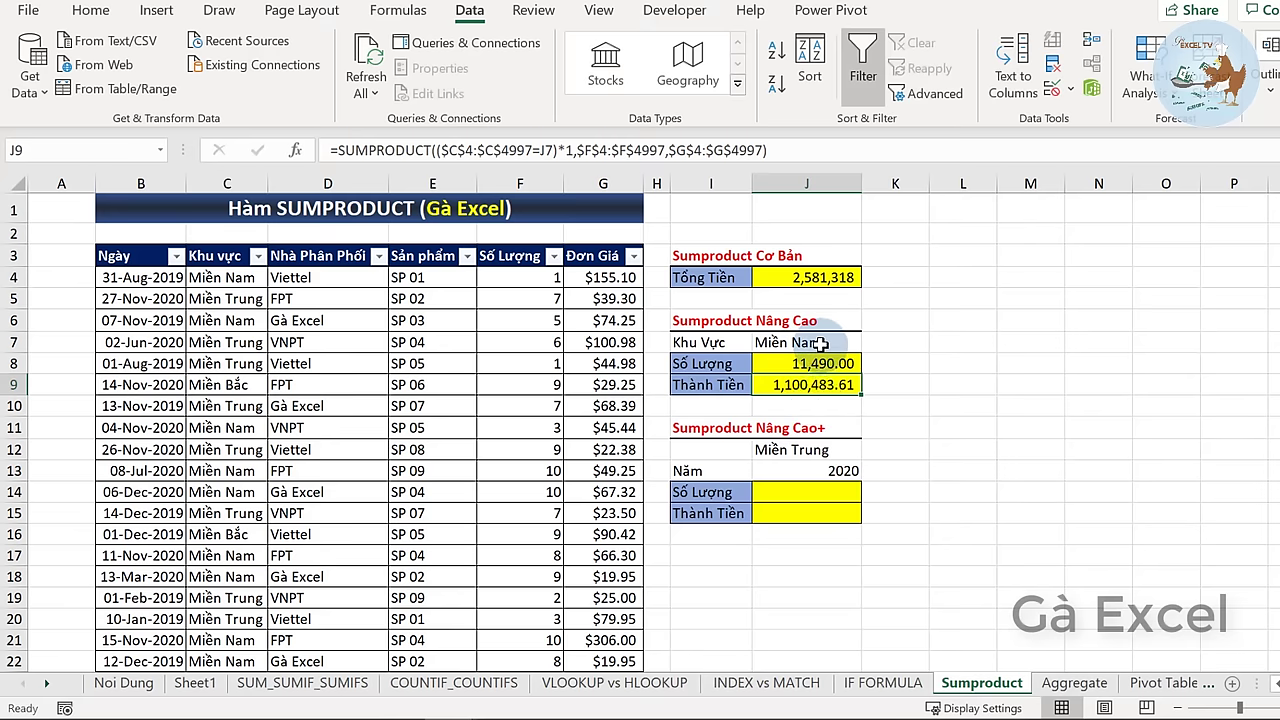
{"action": "double_click", "coordinate": [806, 342]}
{"action": "type", "text": "Trung"}
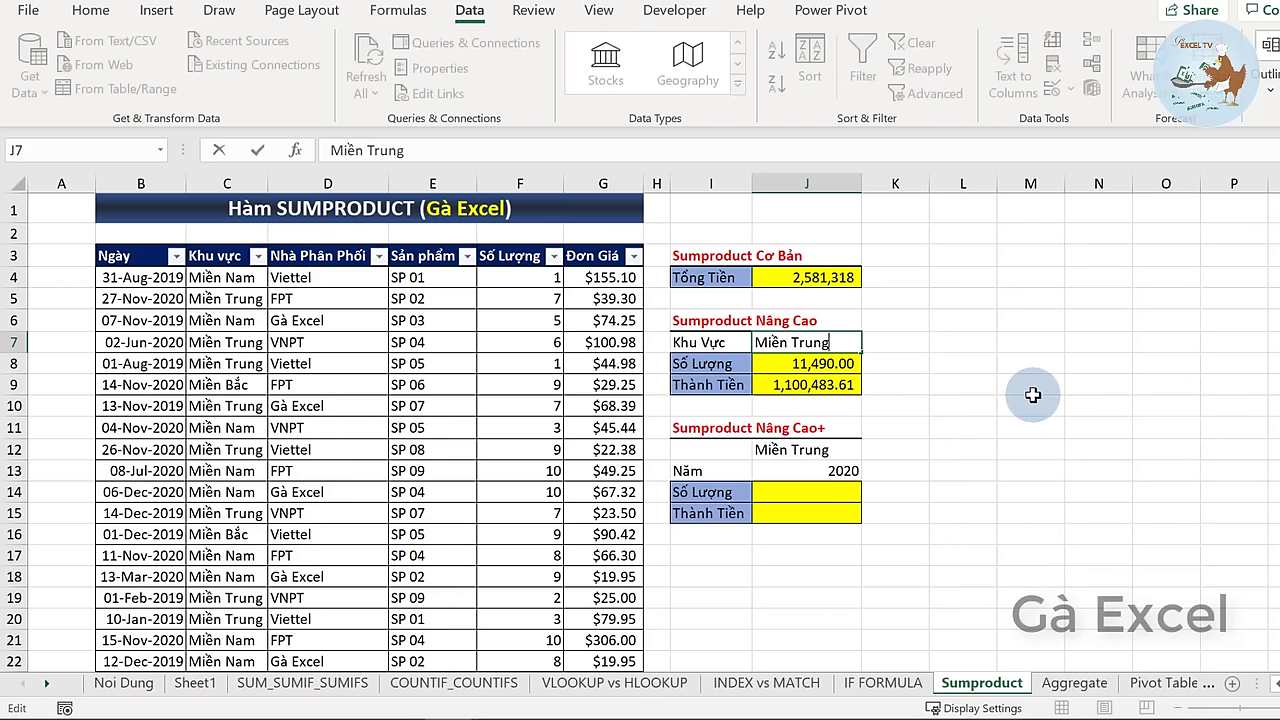
{"action": "key", "text": "Return"}
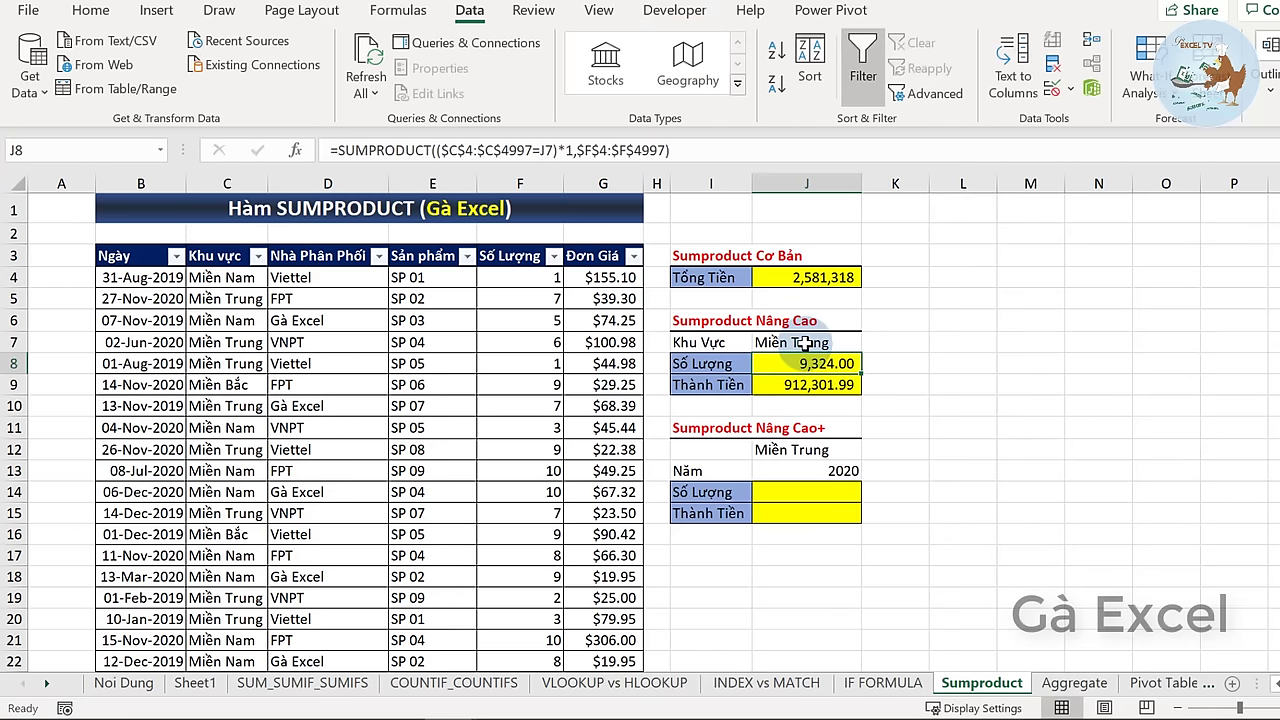
- Check the recalculated results: Số Lượng 9,324.00 and Thành Tiền 912,301.99
{"action": "left_click", "coordinate": [800, 344]}
{"action": "left_click", "coordinate": [793, 388]}
{"action": "left_click", "coordinate": [800, 368]}
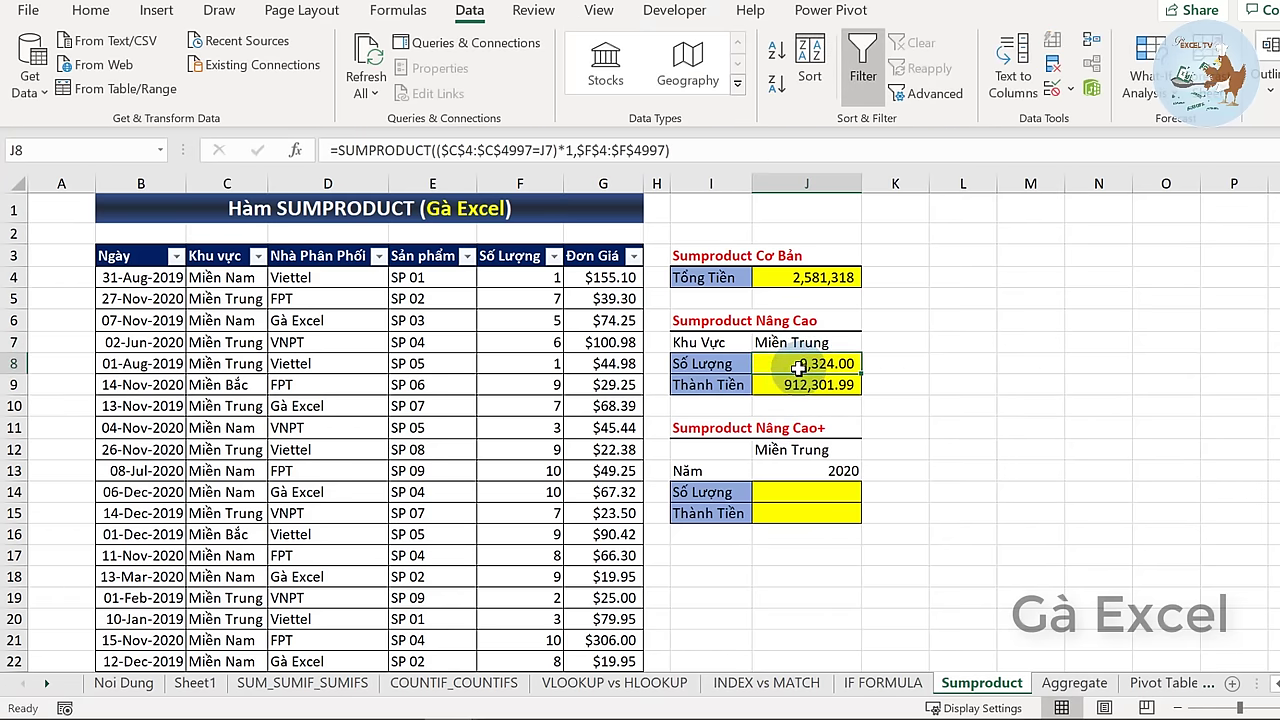
{"action": "left_click", "coordinate": [812, 342]}
{"action": "left_click", "coordinate": [821, 365]}
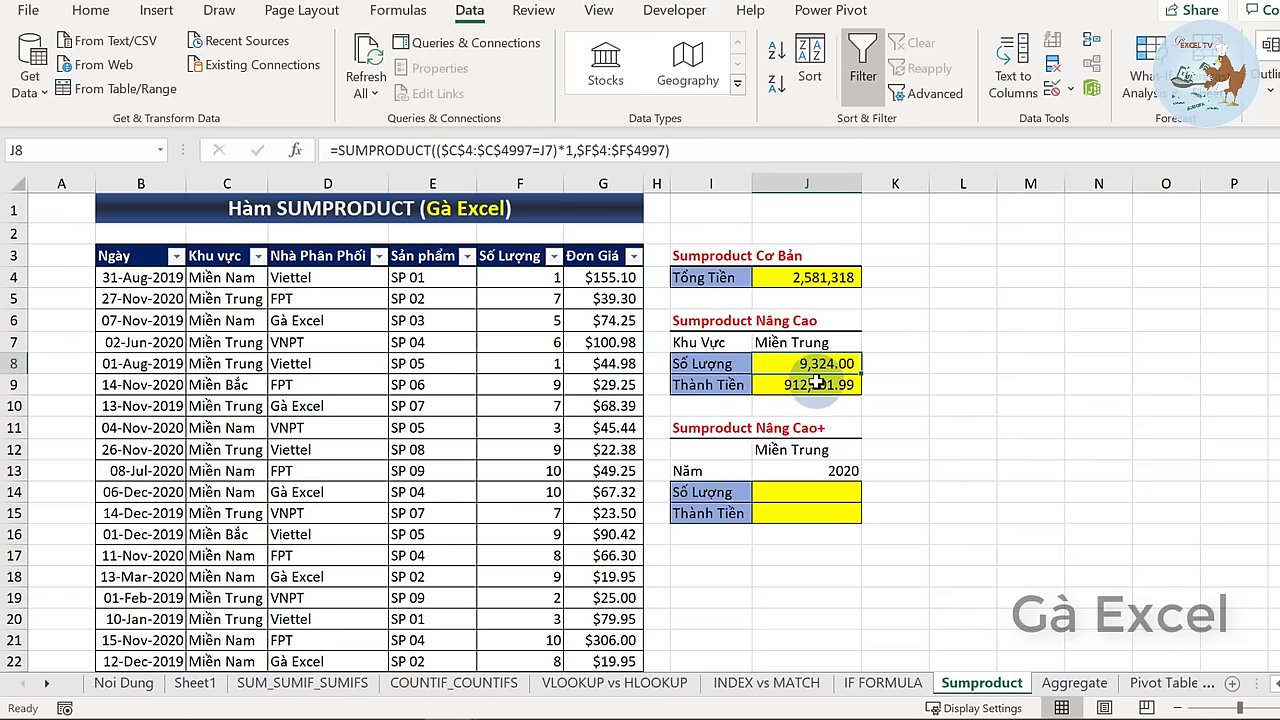
{"action": "left_click", "coordinate": [817, 383]}
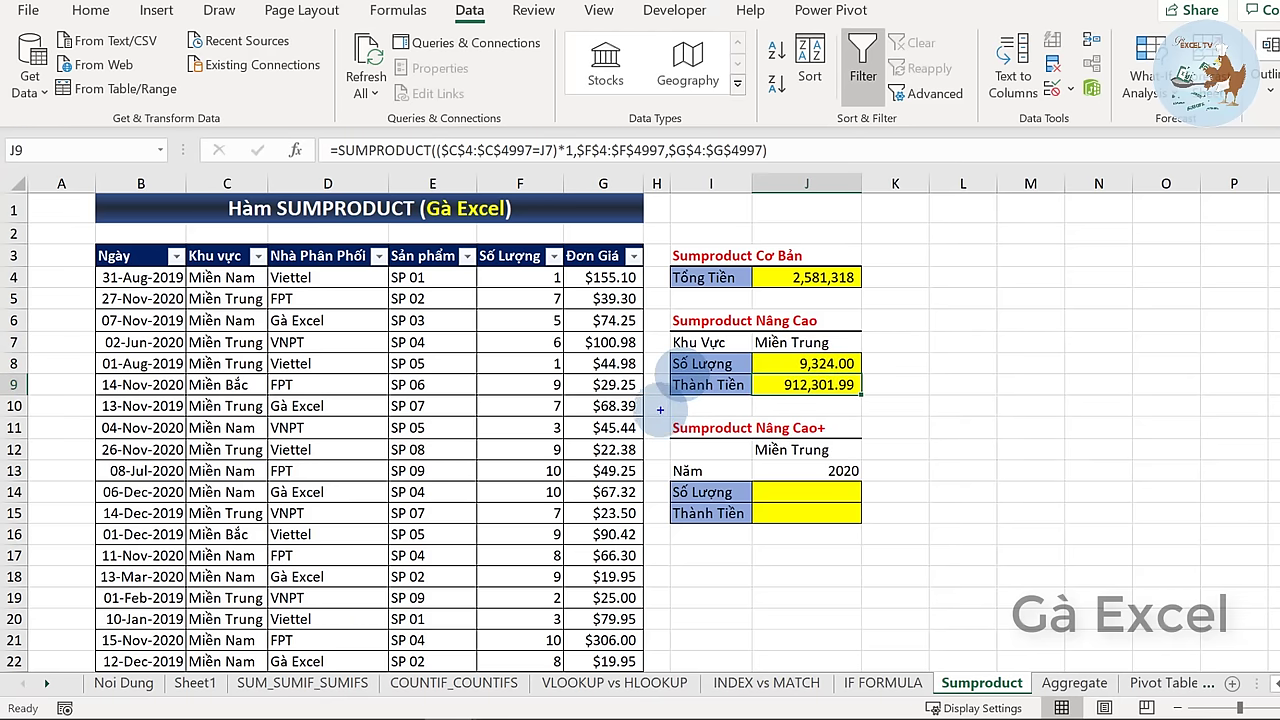
{"action": "left_click_drag", "start_coordinate": [660, 409], "coordinate": [926, 551]}
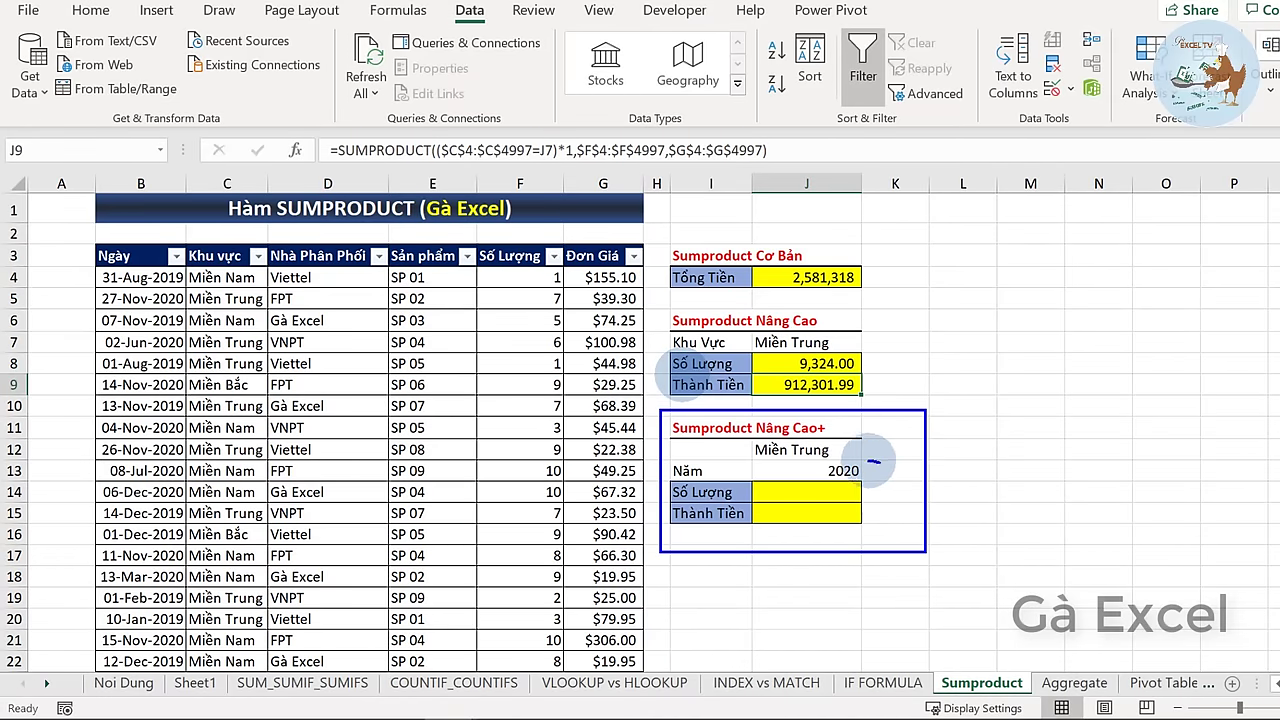
{"action": "mouse_move", "coordinate": [872, 460]}
{"action": "left_mouse_down"}
{"action": "mouse_move", "coordinate": [828, 465]}
{"action": "mouse_move", "coordinate": [888, 470]}
{"action": "left_mouse_up"}
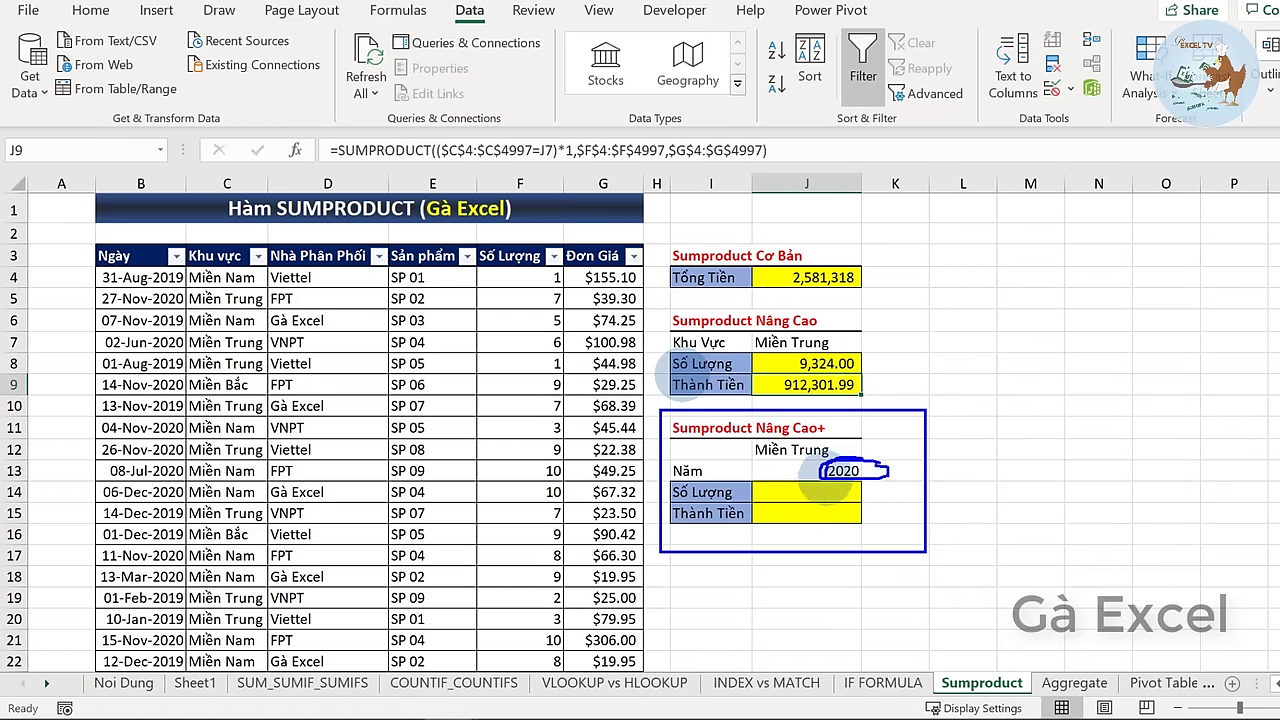
{"action": "key", "text": "Escape"}
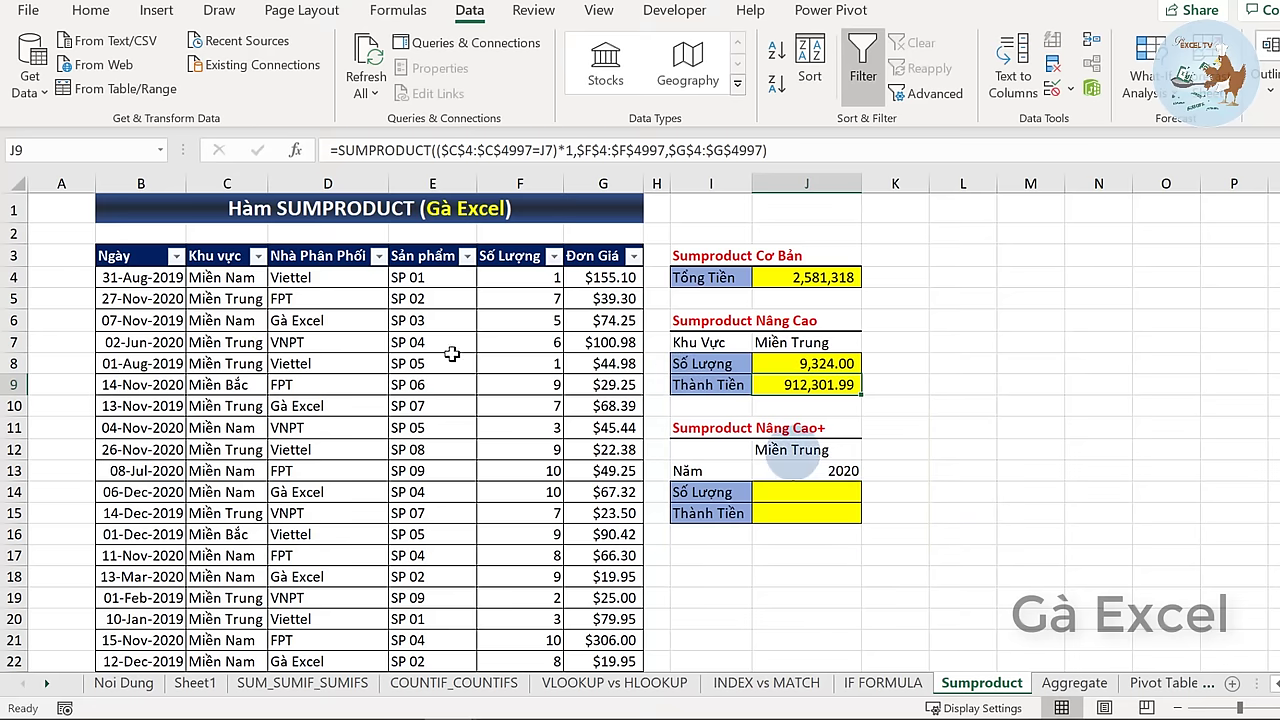
- Dismiss the Ngày filter list and enter =YEAR(B13) in L13, showing 2020
{"action": "left_click", "coordinate": [176, 256]}
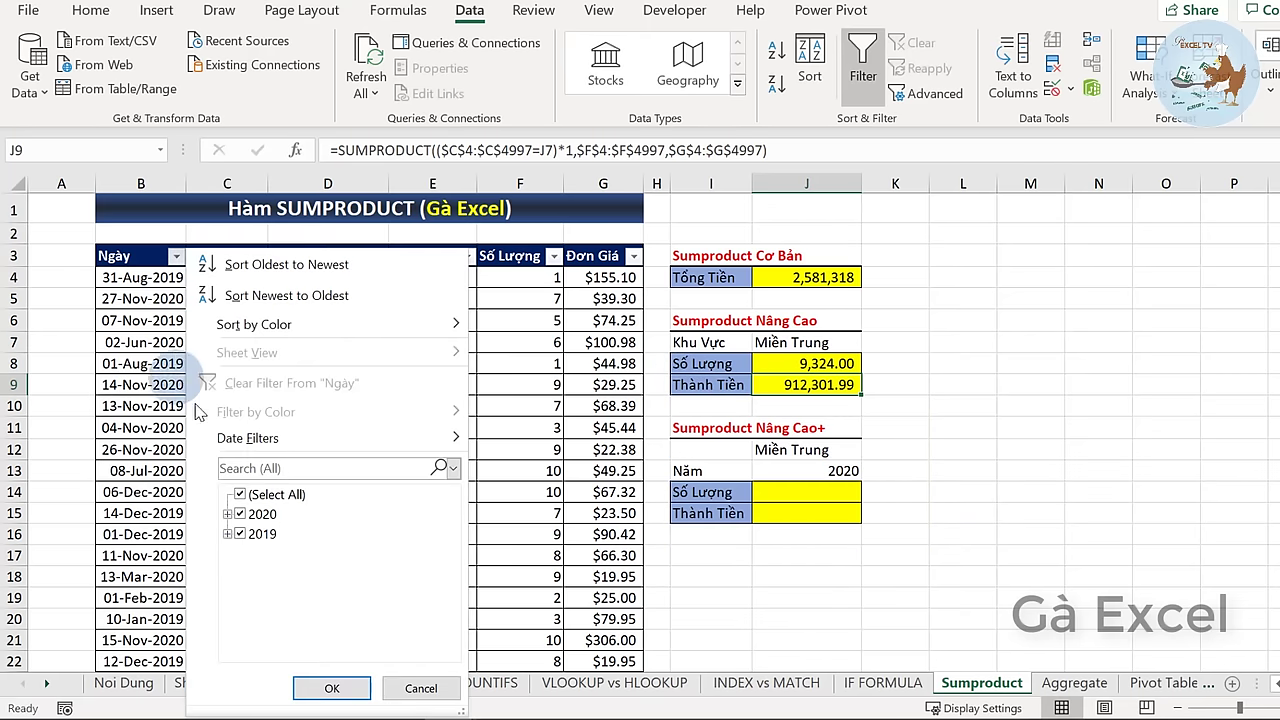
{"action": "key", "text": "Escape"}
{"action": "left_click", "coordinate": [884, 492]}
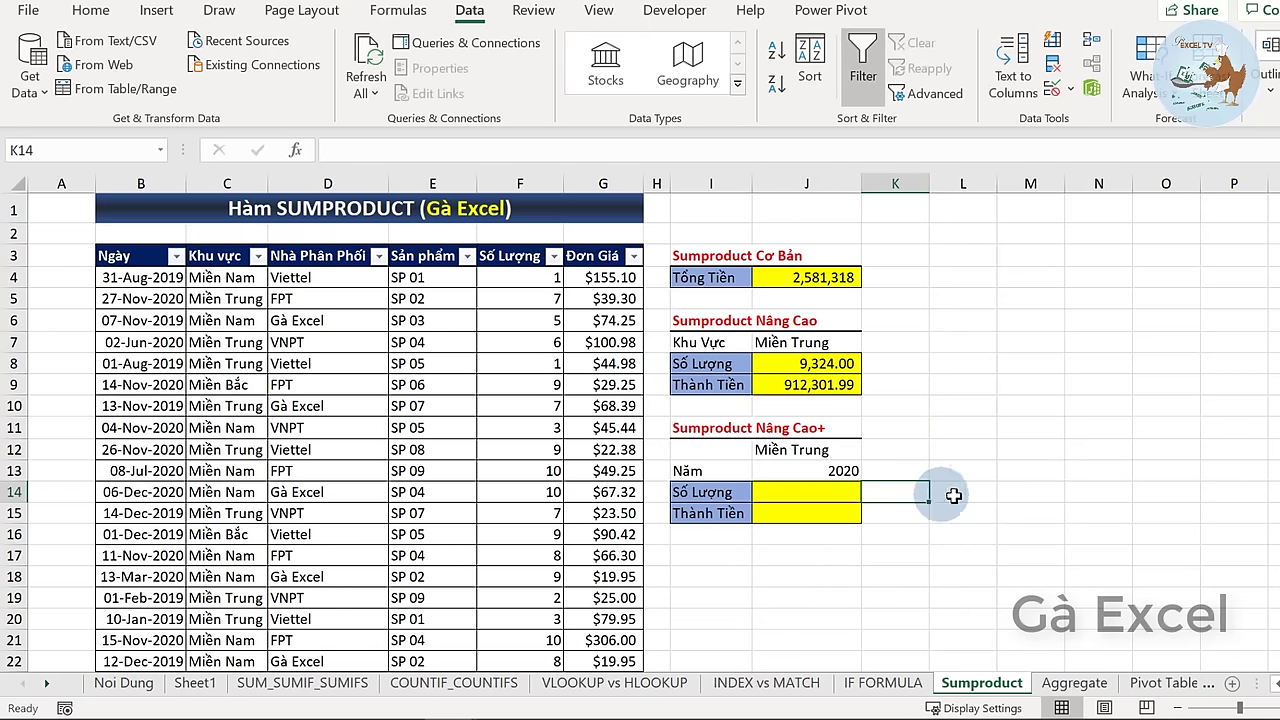
{"action": "left_click", "coordinate": [955, 470]}
{"action": "type", "text": "="}
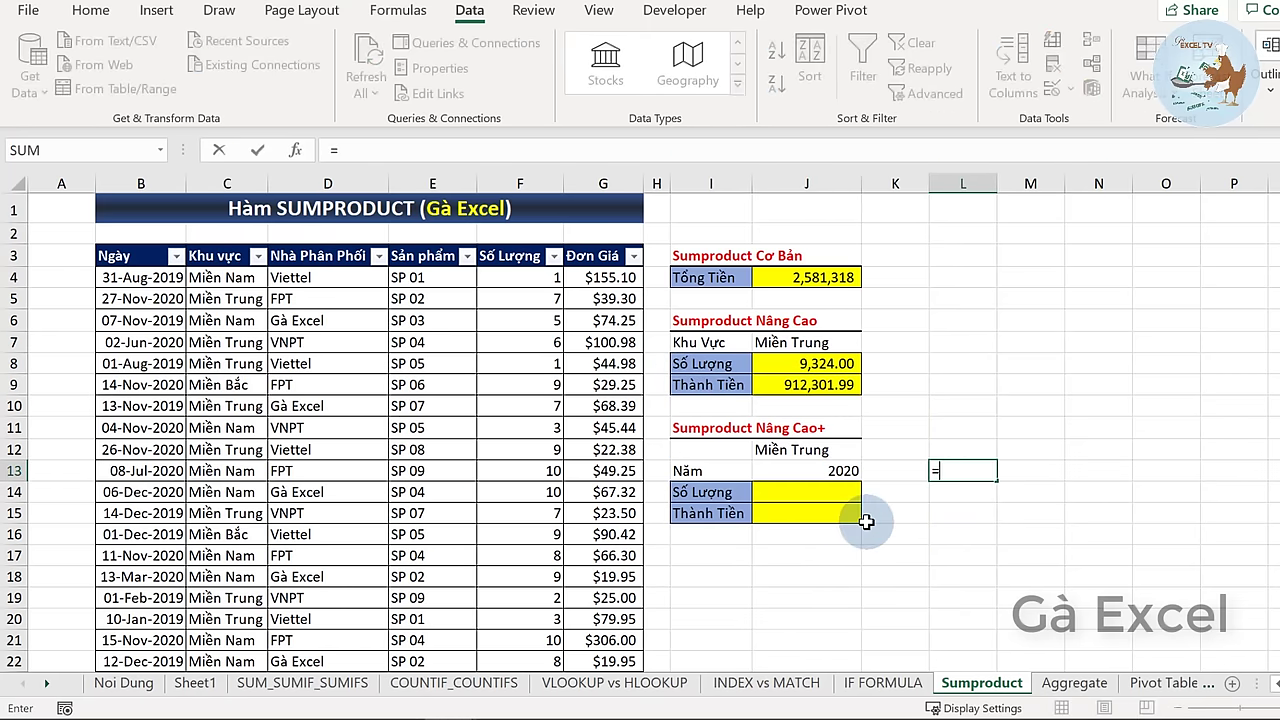
{"action": "type", "text": "ye"}
{"action": "key", "text": "Tab"}
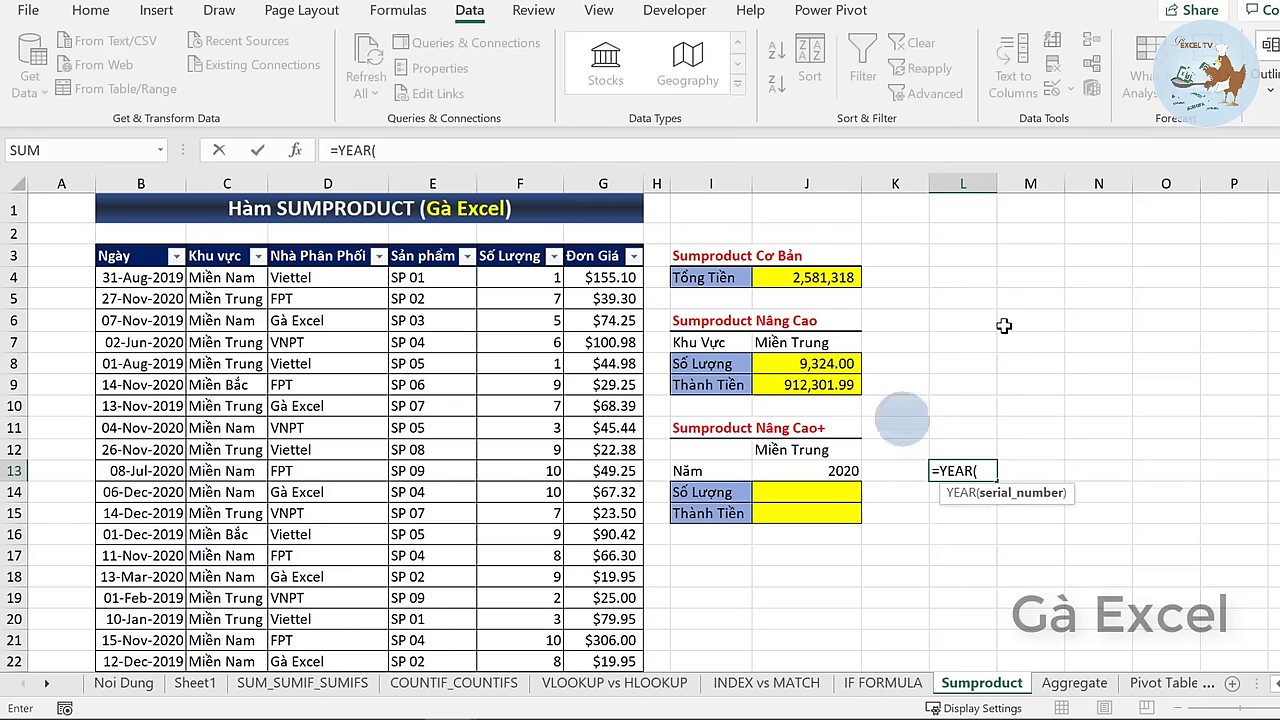
{"action": "left_click", "coordinate": [138, 470]}
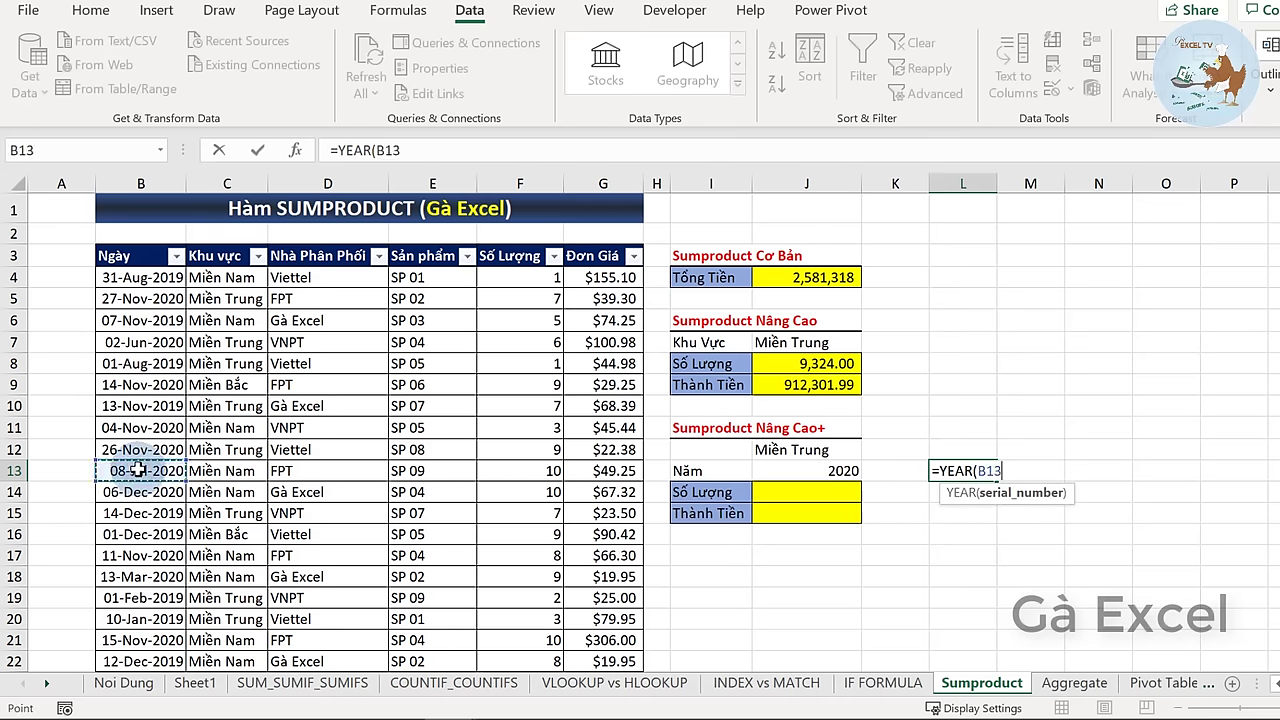
{"action": "key", "text": "ctrl+Return"}
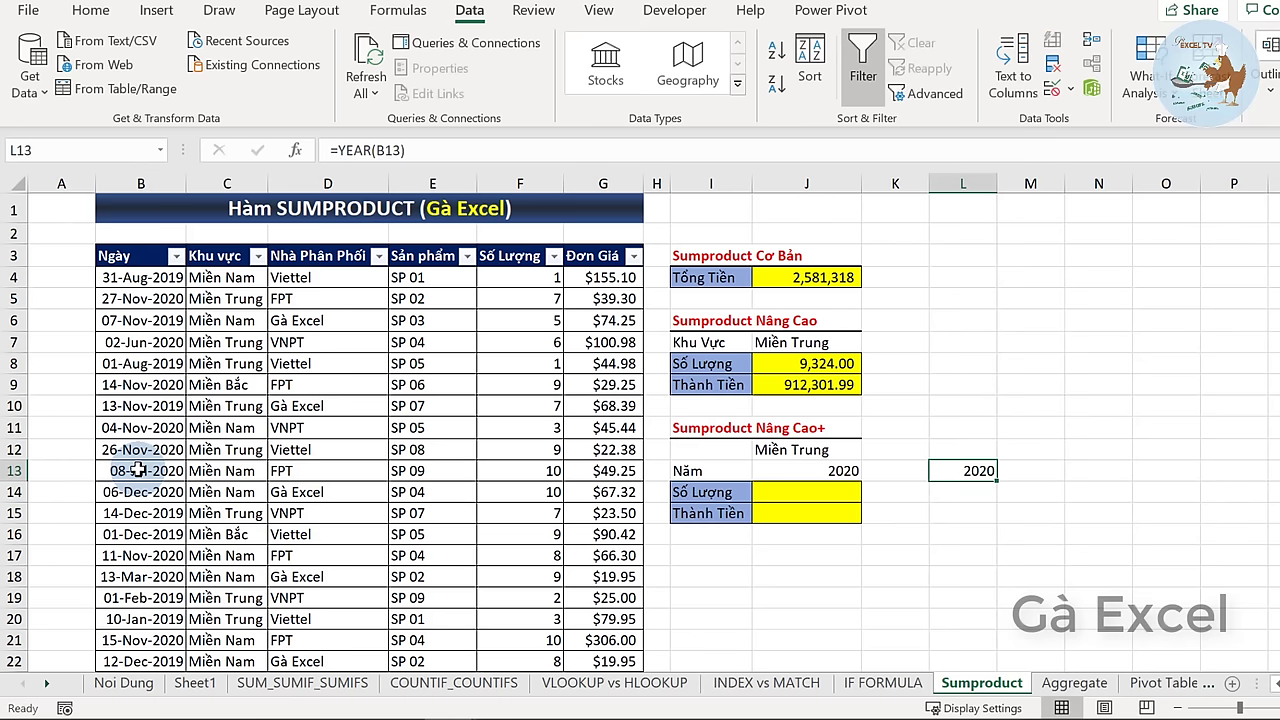
- Inspect the L13 formula and select the Sumproduct Nâng Cao+ block I11:J14
{"action": "double_click", "coordinate": [957, 473]}
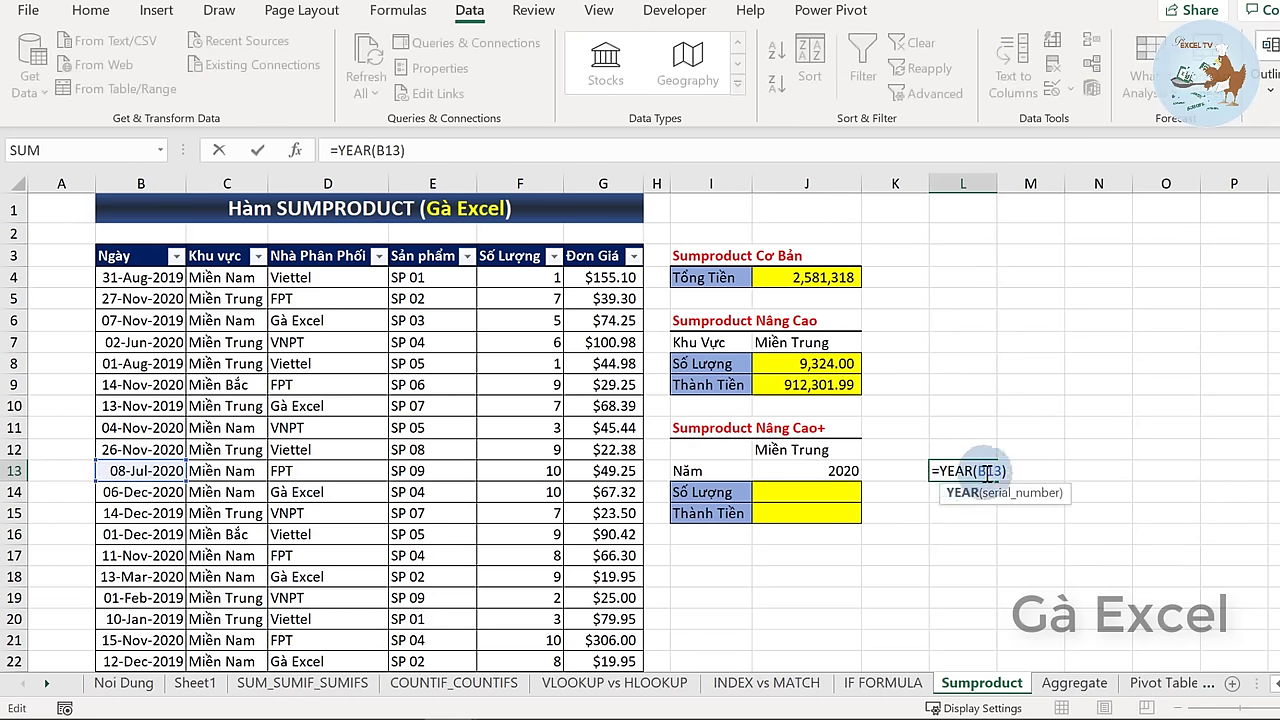
{"action": "key", "text": "Escape"}
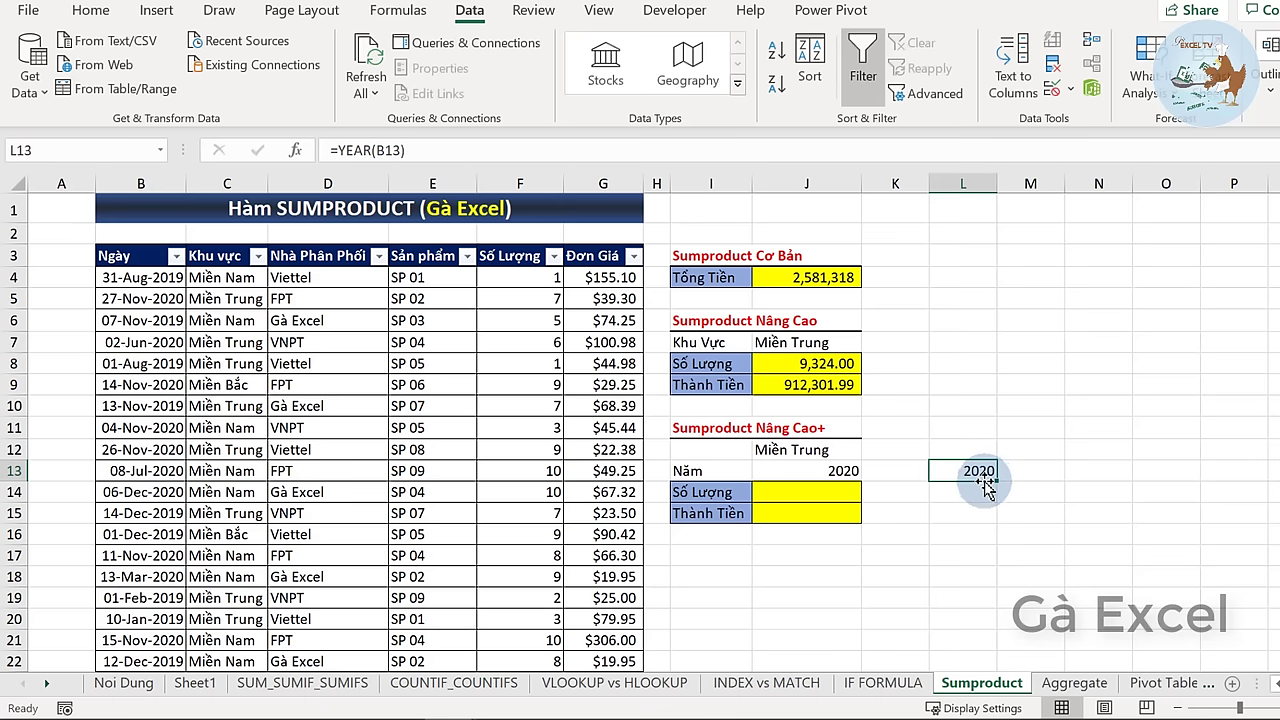
{"action": "left_click", "coordinate": [800, 473]}
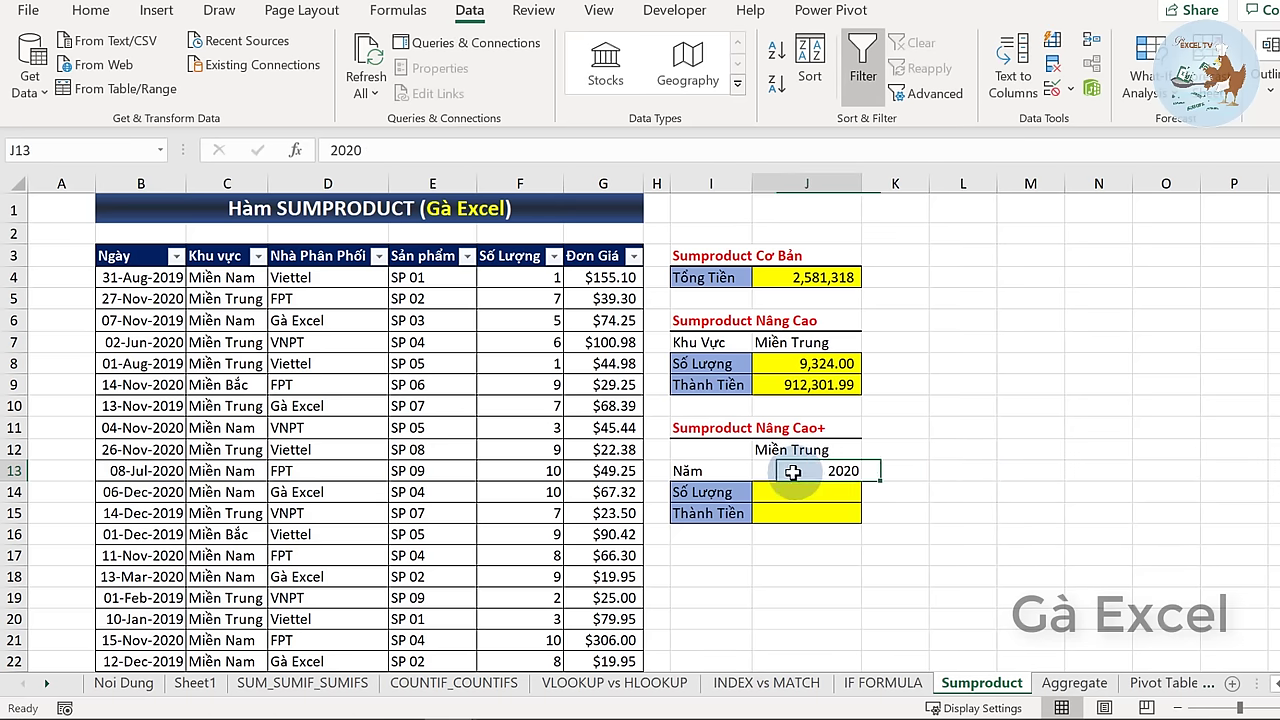
{"action": "left_click_drag", "start_coordinate": [685, 428], "coordinate": [824, 507]}
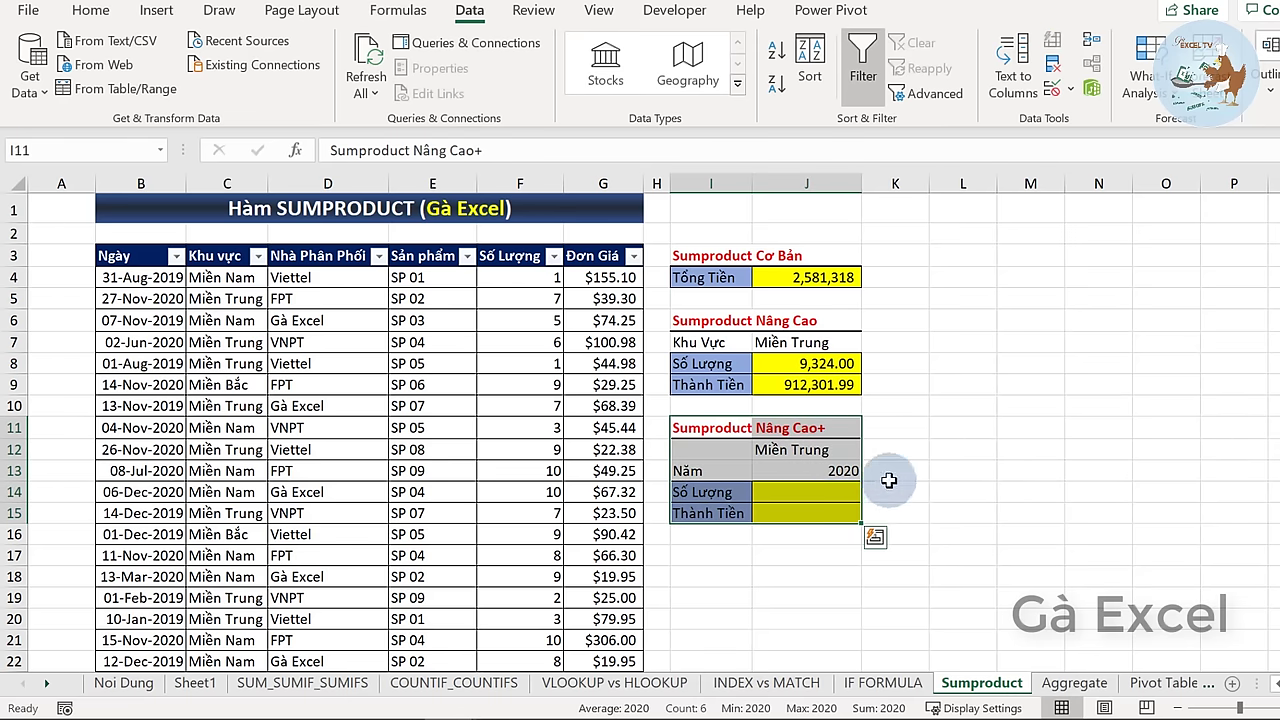
- Open the Aggregate sheet and ink-mark the AGGREGATE description and syntax arguments, clearing each mark
{"action": "left_click", "coordinate": [1076, 683]}
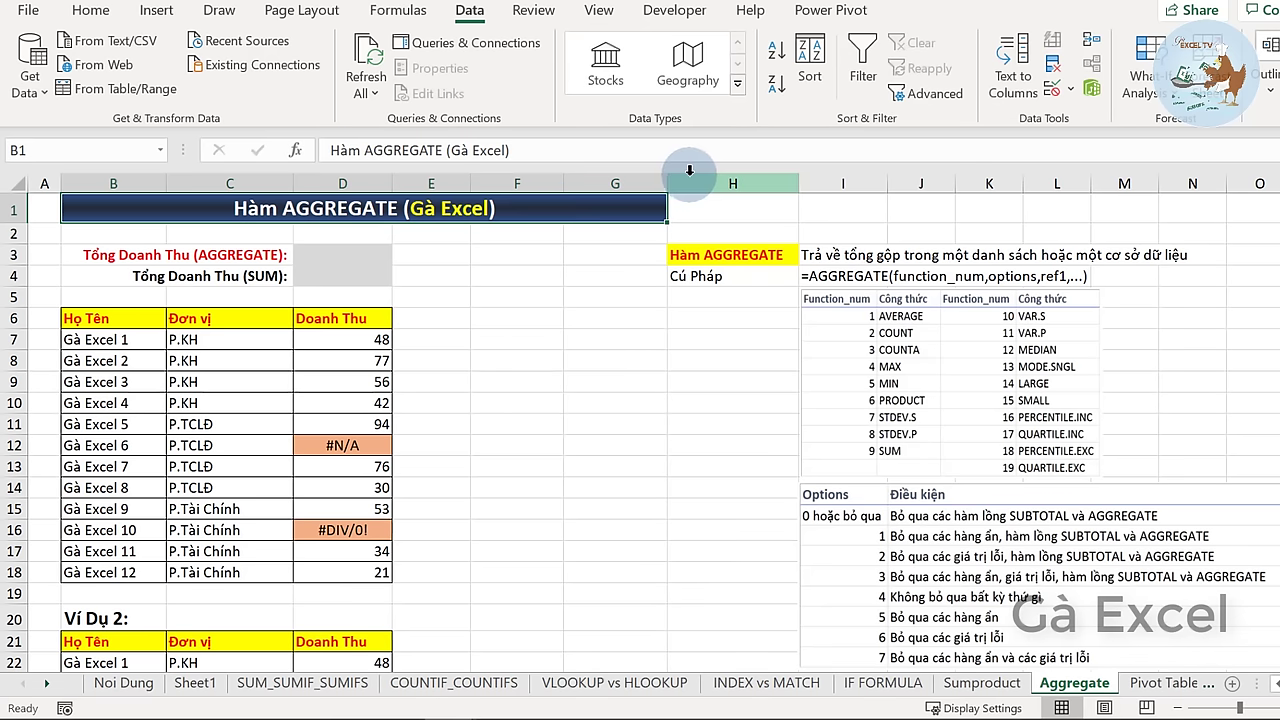
{"action": "mouse_move", "coordinate": [798, 242]}
{"action": "left_mouse_down"}
{"action": "mouse_move", "coordinate": [1207, 240]}
{"action": "mouse_move", "coordinate": [785, 268]}
{"action": "left_mouse_up"}
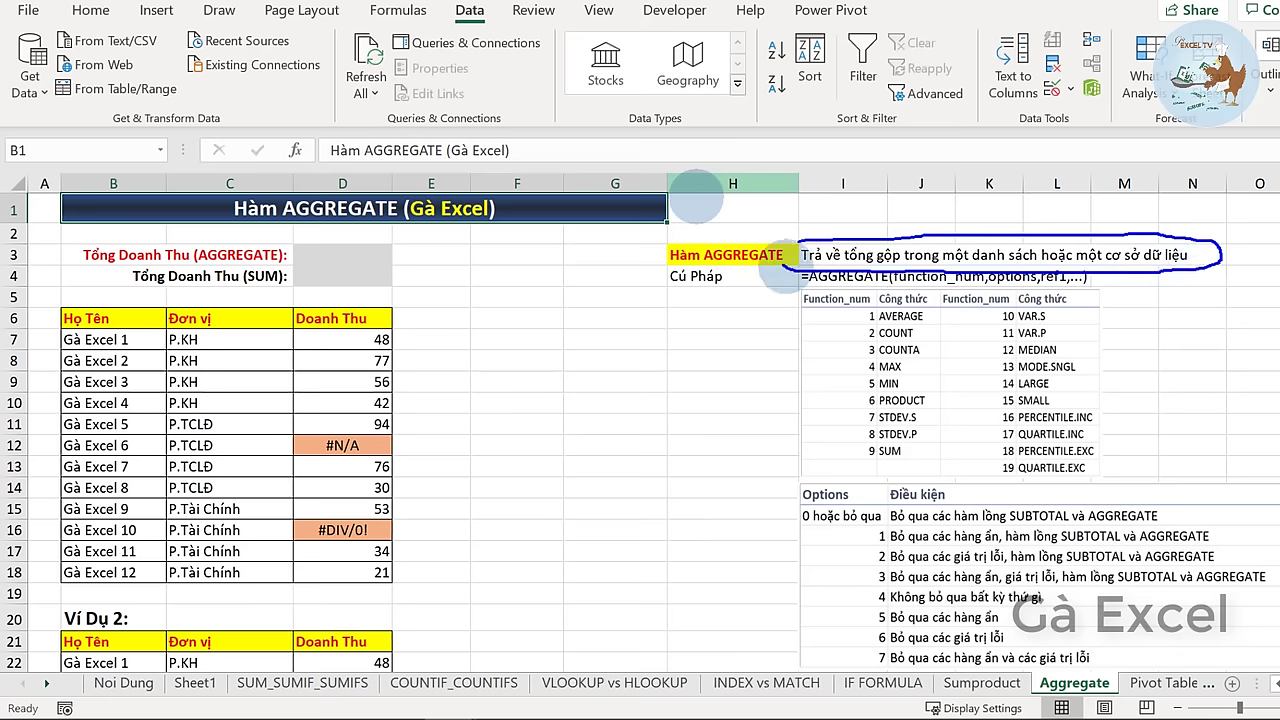
{"action": "key", "text": "Escape"}
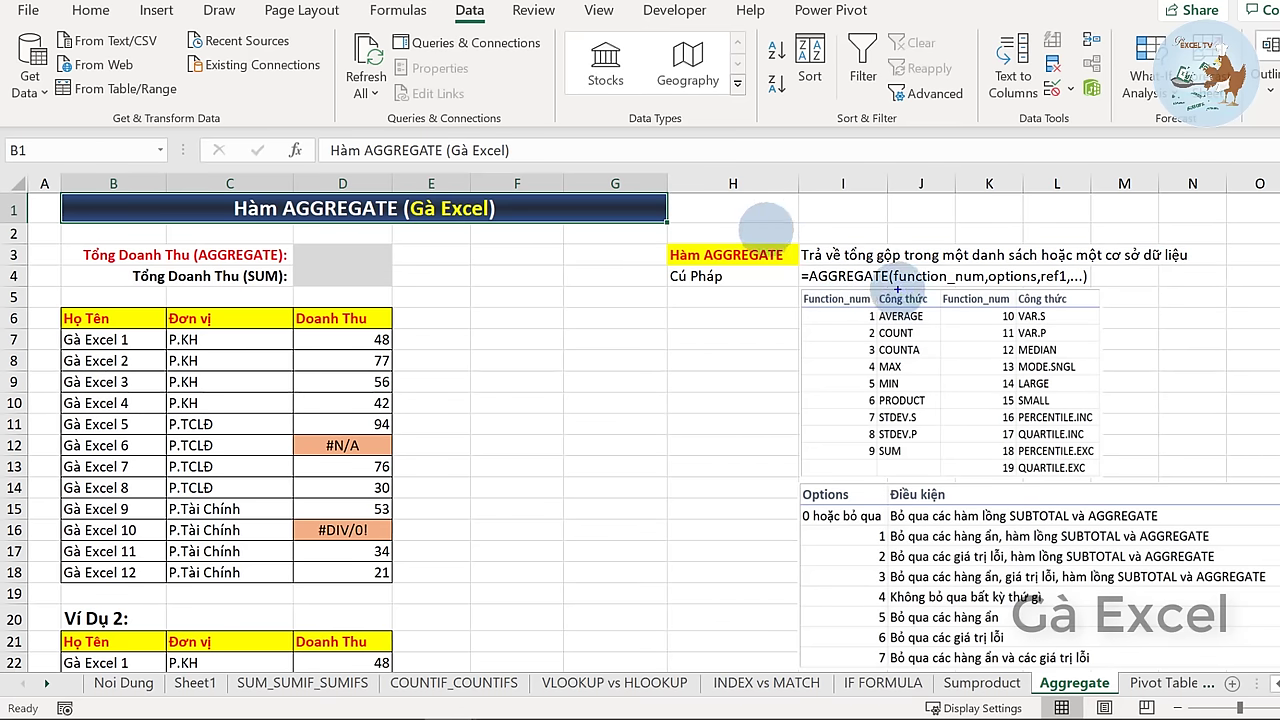
{"action": "left_click_drag", "start_coordinate": [897, 289], "coordinate": [1078, 289]}
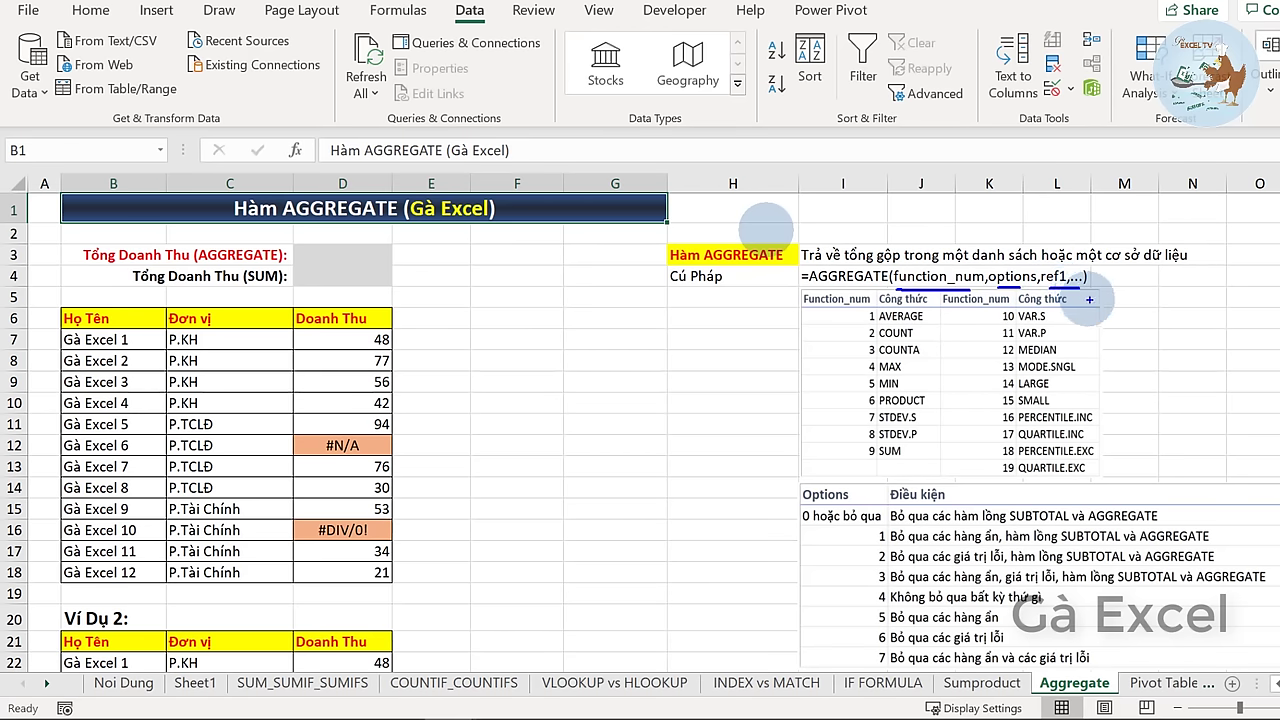
{"action": "key", "text": "Escape"}
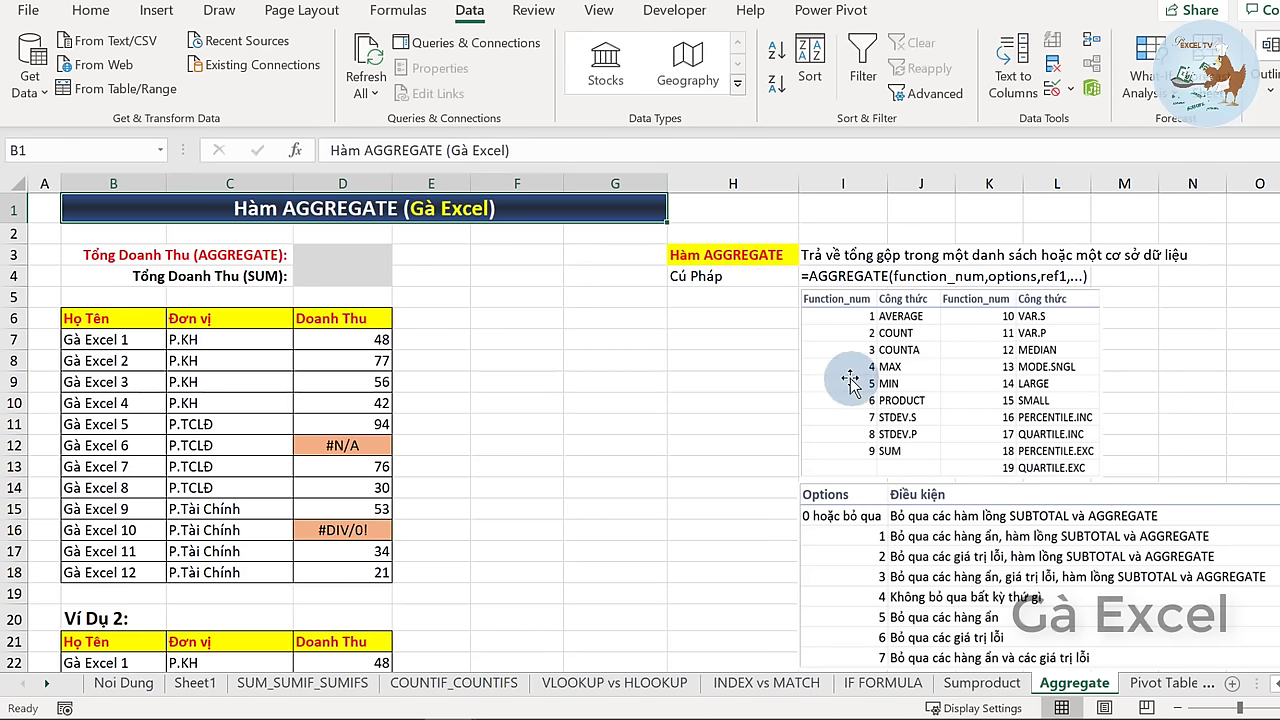
{"action": "left_click", "coordinate": [92, 320]}
{"action": "left_click", "coordinate": [205, 320]}
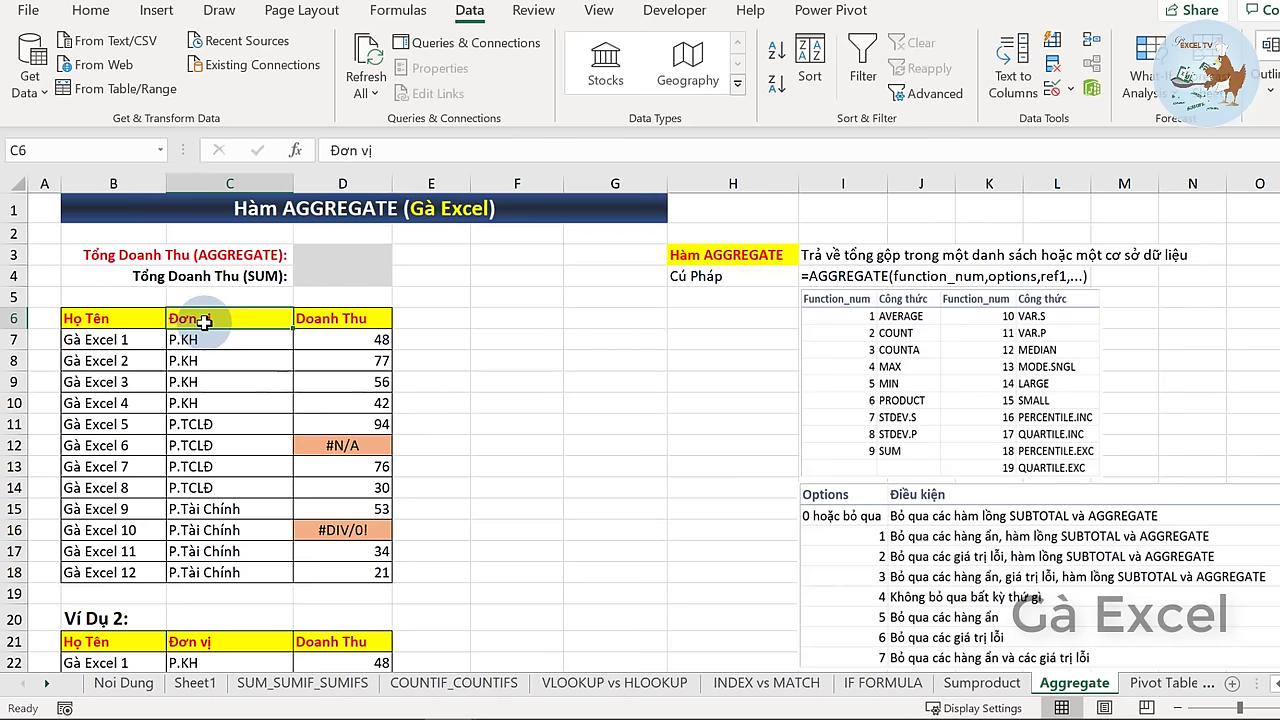
{"action": "left_click", "coordinate": [343, 321]}
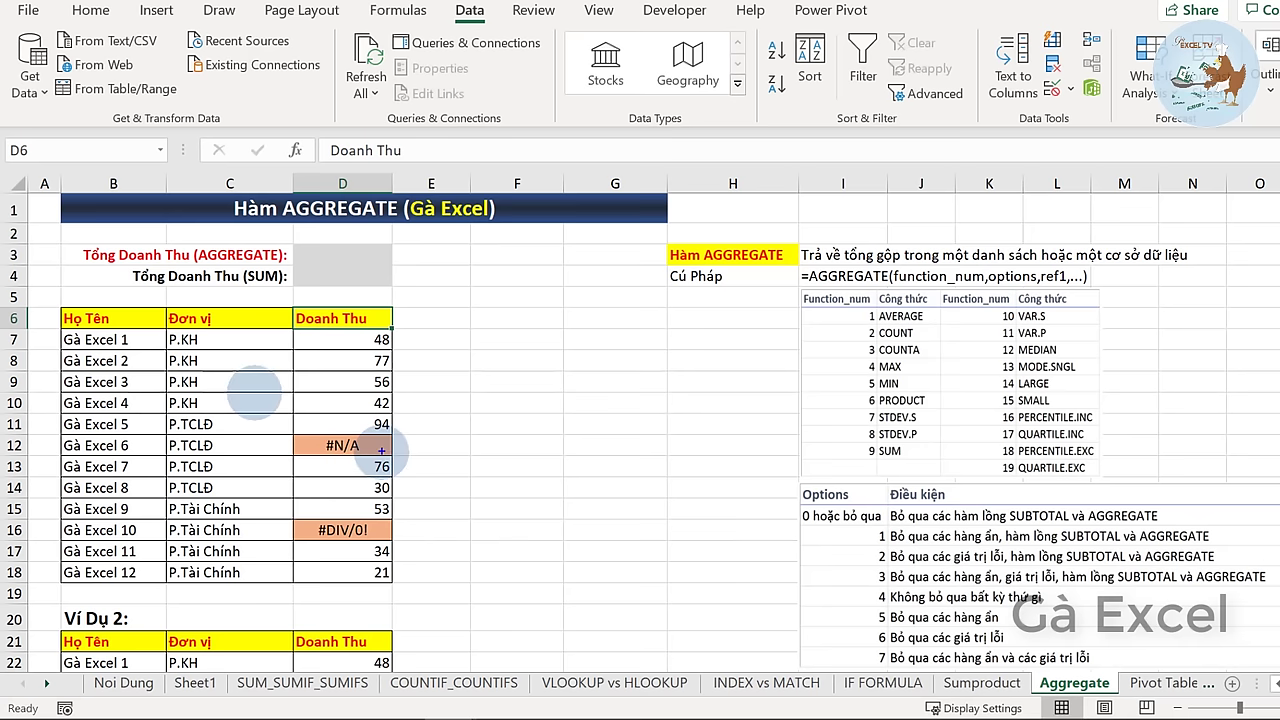
{"action": "left_click_drag", "start_coordinate": [360, 424], "coordinate": [380, 422]}
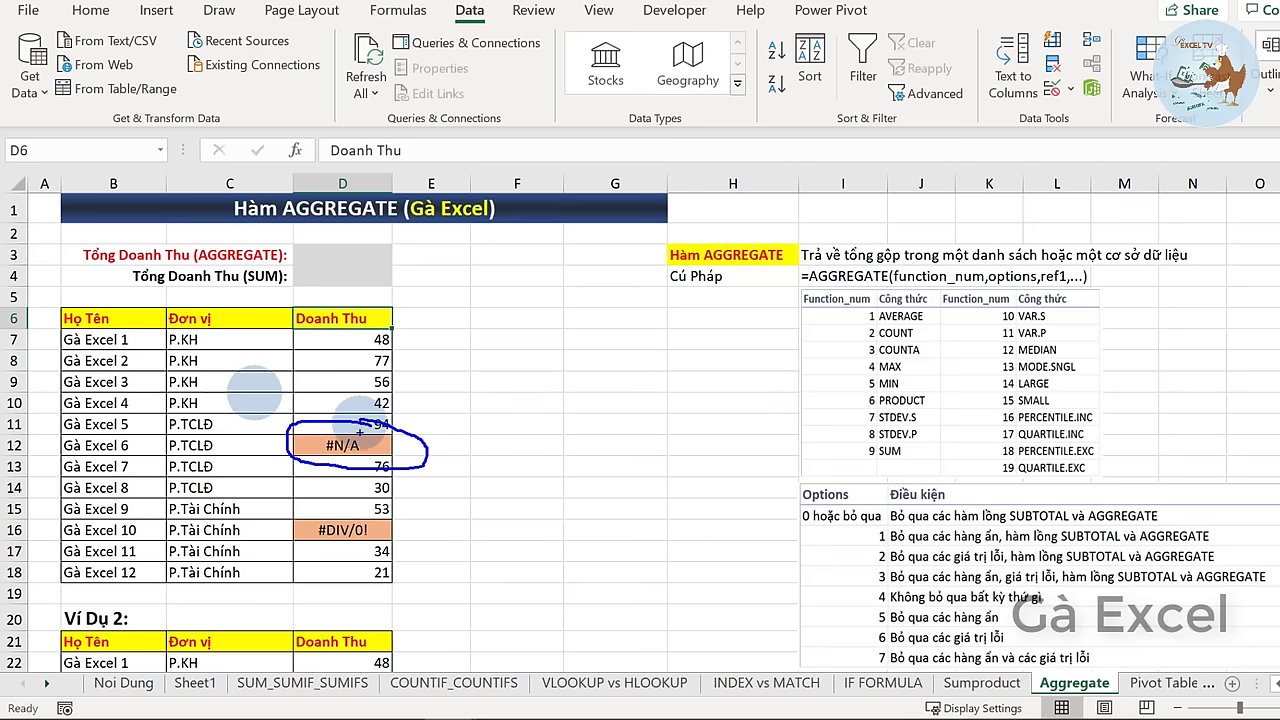
{"action": "left_click_drag", "start_coordinate": [361, 507], "coordinate": [359, 548]}
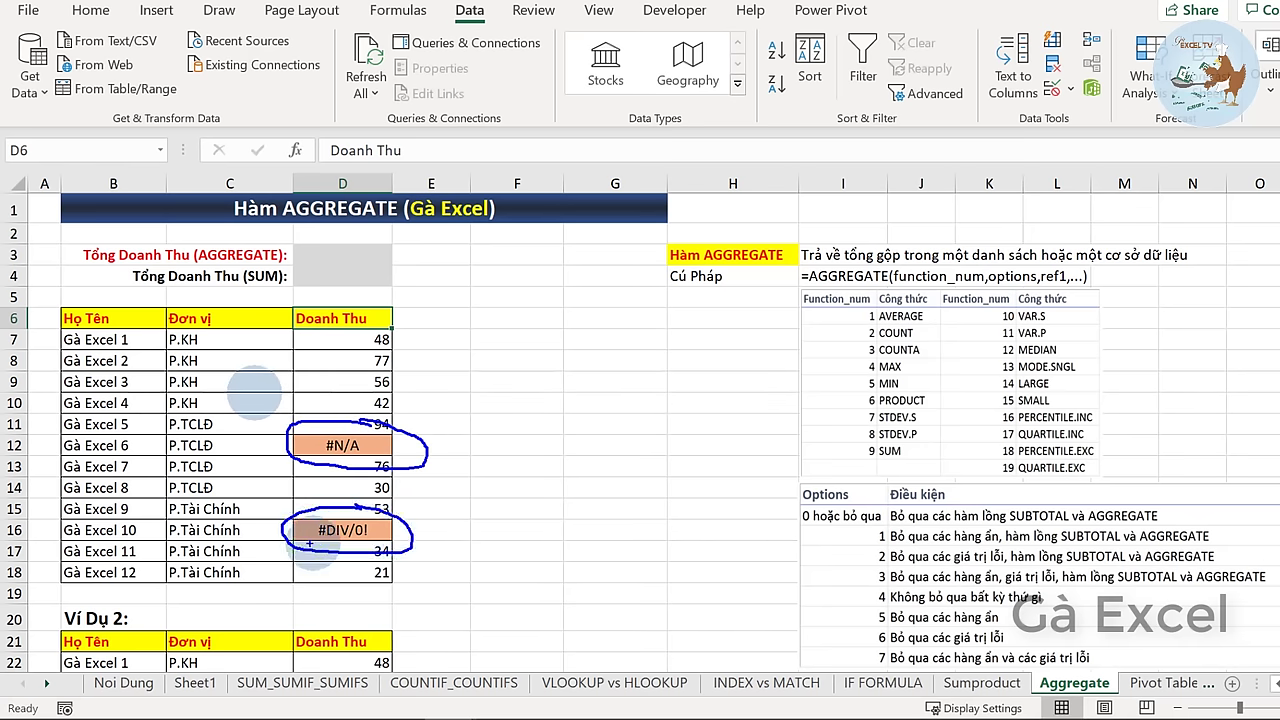
{"action": "key", "text": "Escape"}
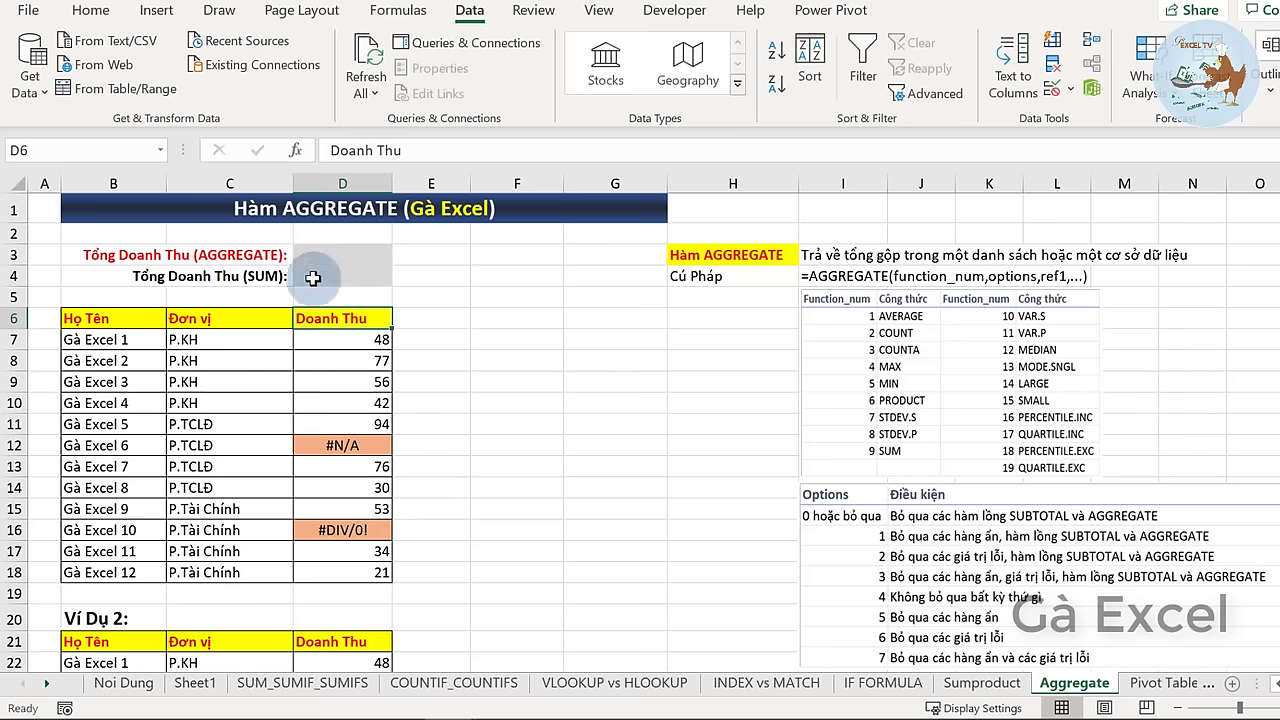
{"action": "left_click", "coordinate": [162, 282]}
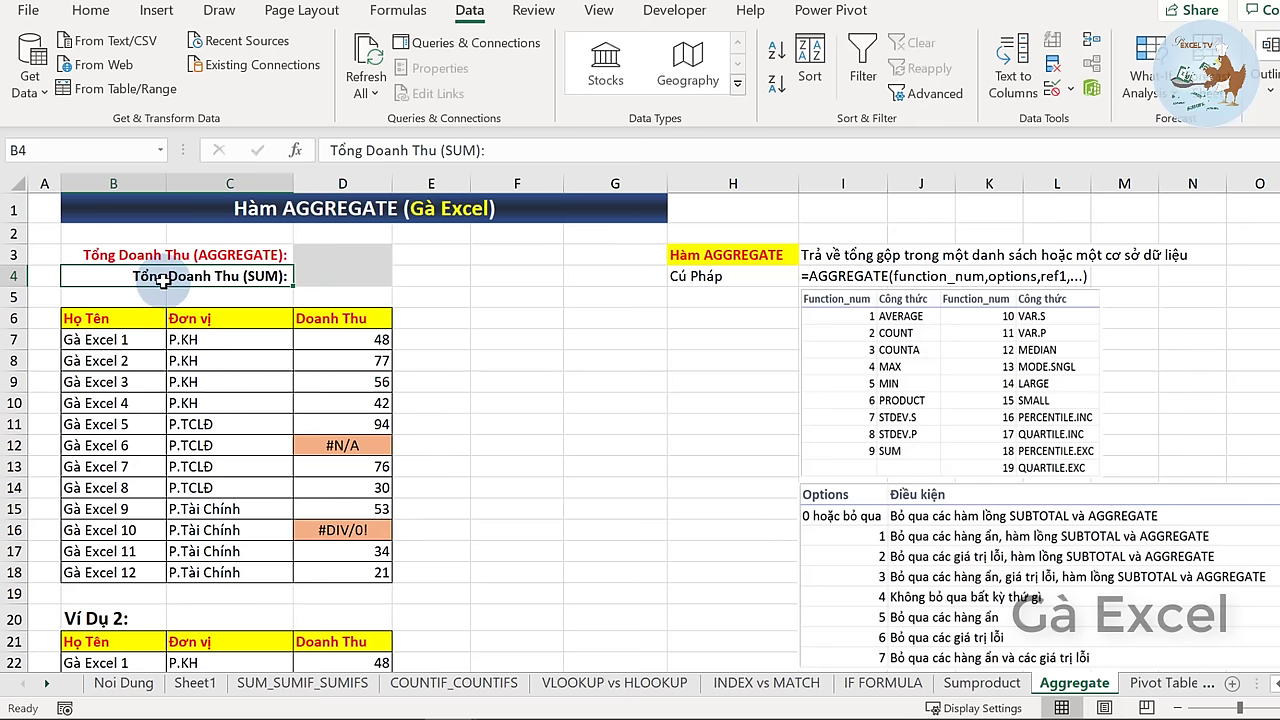
{"action": "left_click", "coordinate": [342, 277]}
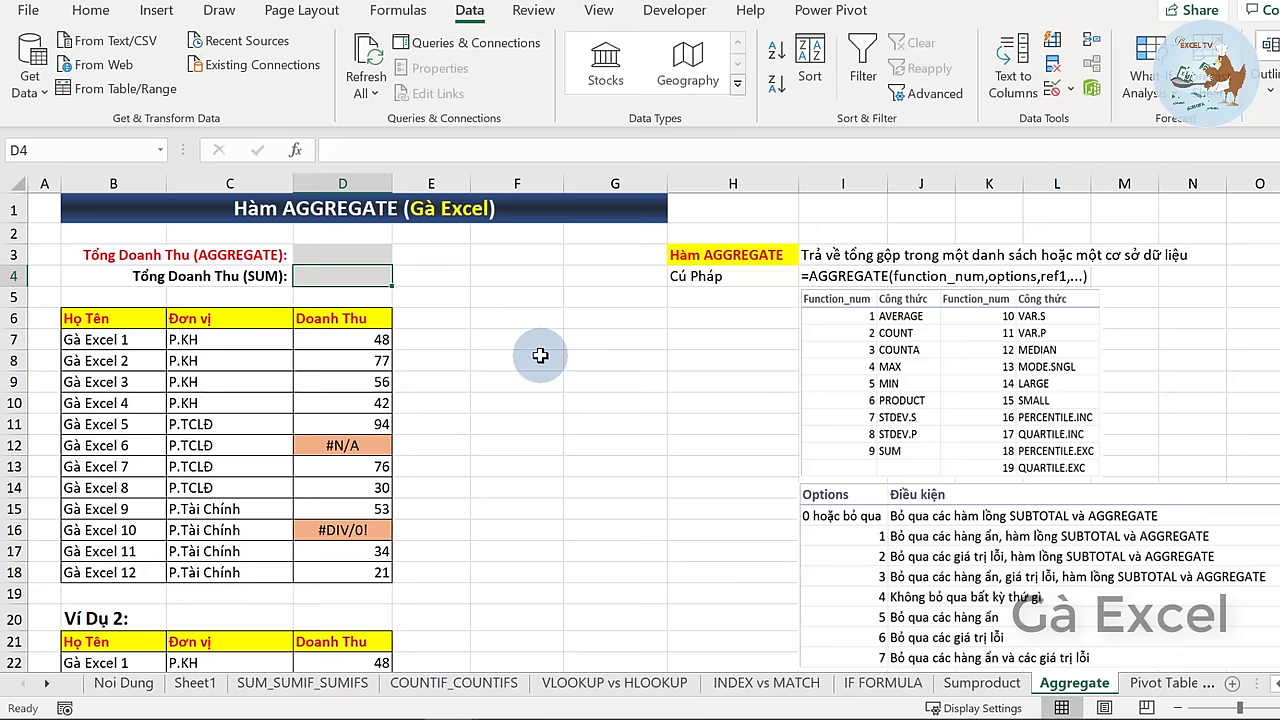
- Enter =SUM(D7:D18) in D4, which returns #N/A
{"action": "type", "text": "=sum"}
{"action": "key", "text": "Tab"}
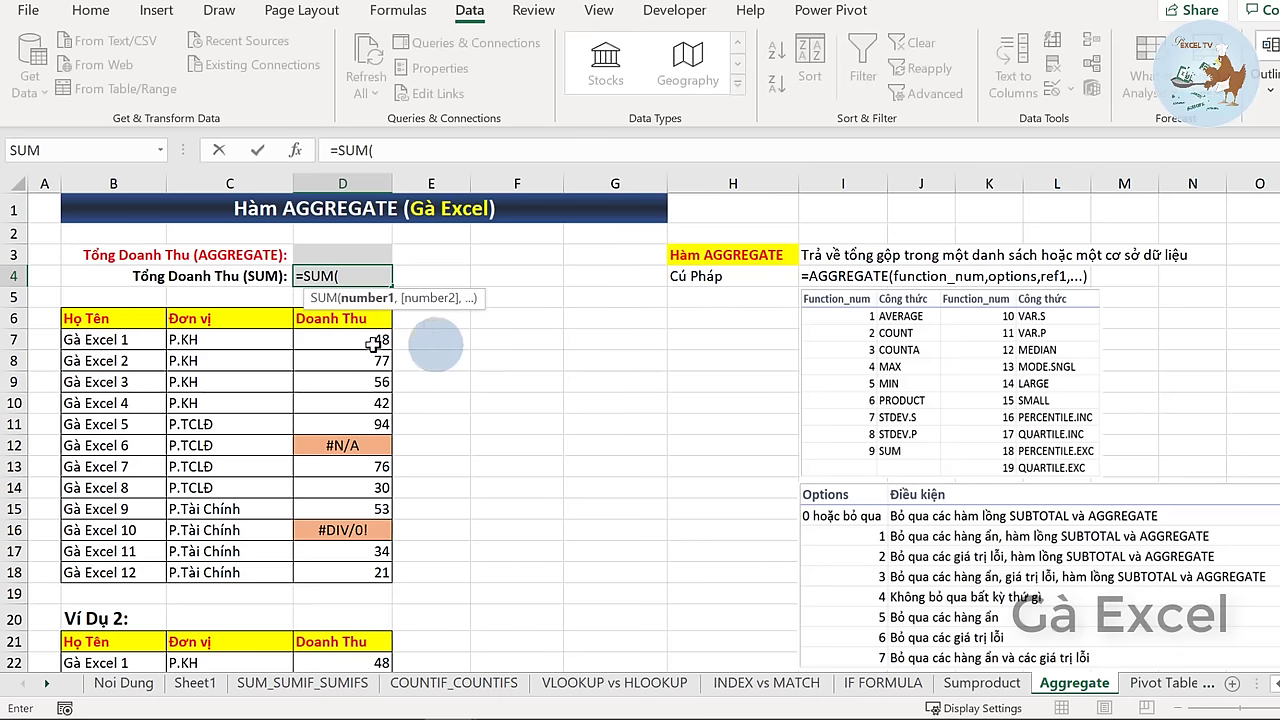
{"action": "left_click_drag", "start_coordinate": [372, 343], "coordinate": [371, 565]}
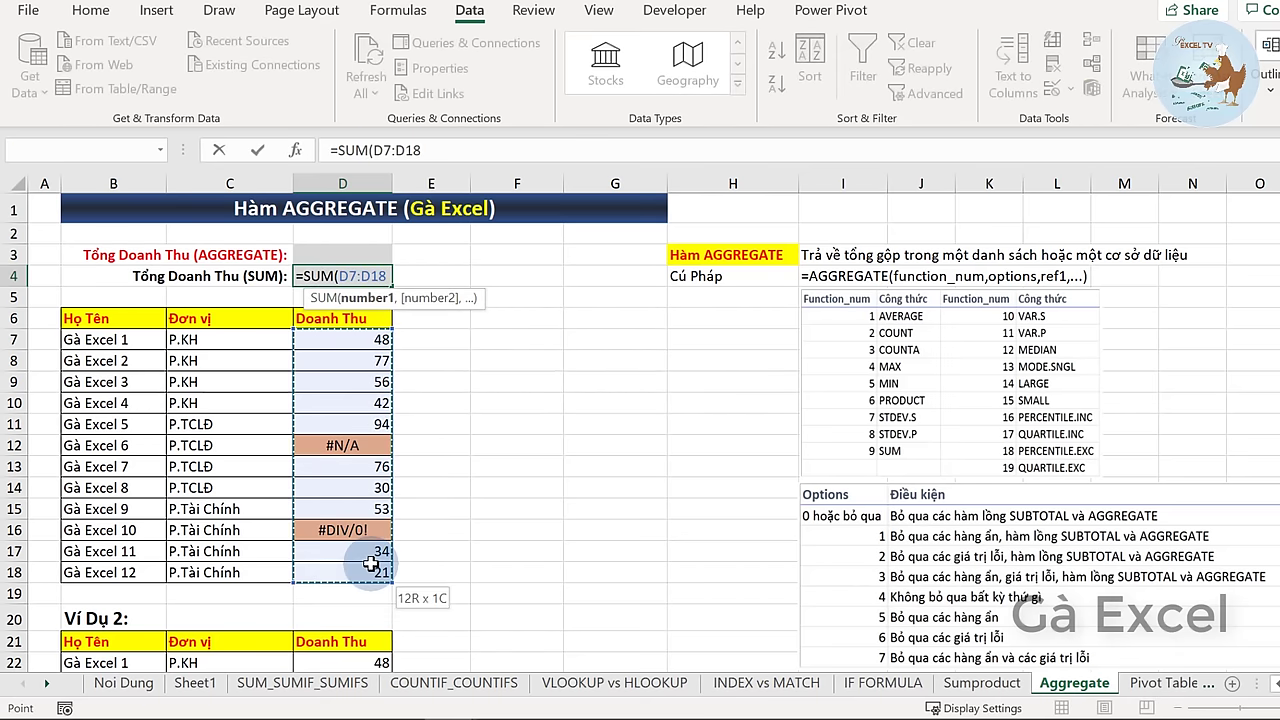
{"action": "key", "text": "Return"}
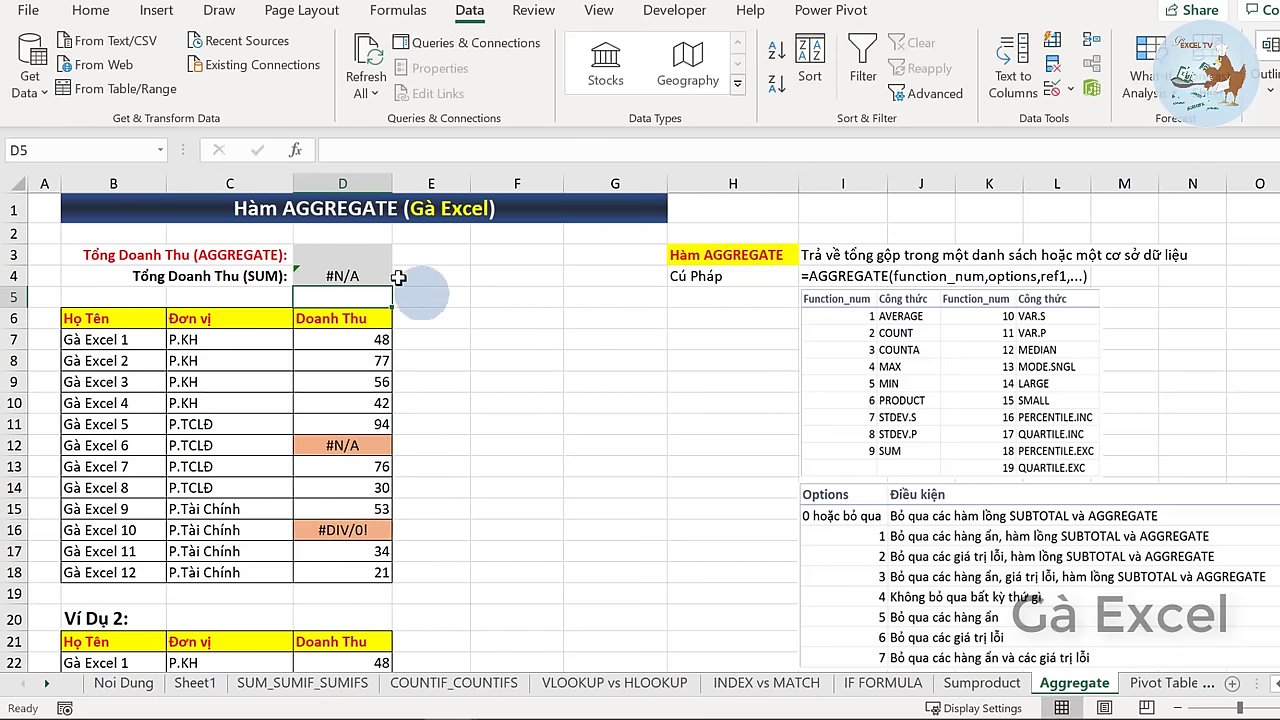
{"action": "left_click", "coordinate": [343, 276]}
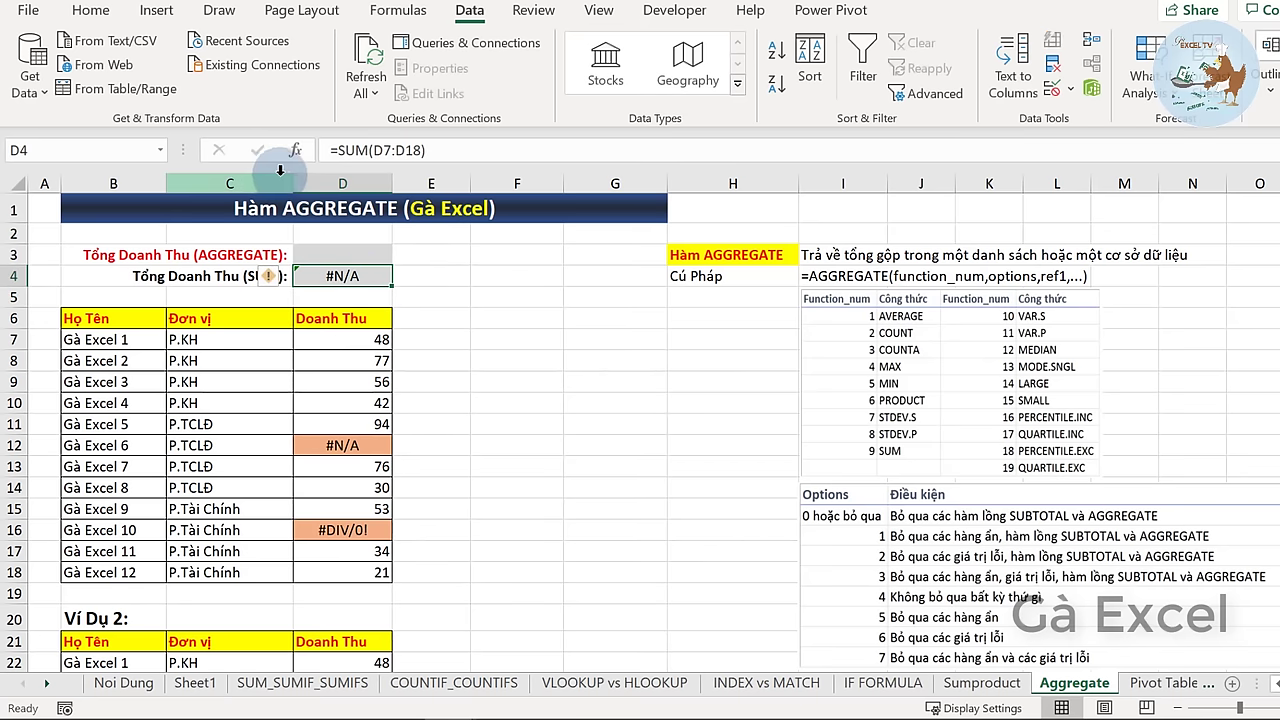
- Circle the #N/A in D12 and #DIV/0! in D16, linking the #N/A to D4
{"action": "mouse_move", "coordinate": [378, 426]}
{"action": "left_mouse_down"}
{"action": "mouse_move", "coordinate": [330, 424]}
{"action": "mouse_move", "coordinate": [305, 460]}
{"action": "mouse_move", "coordinate": [400, 440]}
{"action": "left_mouse_up"}
{"action": "mouse_move", "coordinate": [352, 512]}
{"action": "left_mouse_down"}
{"action": "mouse_move", "coordinate": [313, 540]}
{"action": "mouse_move", "coordinate": [395, 512]}
{"action": "left_mouse_up"}
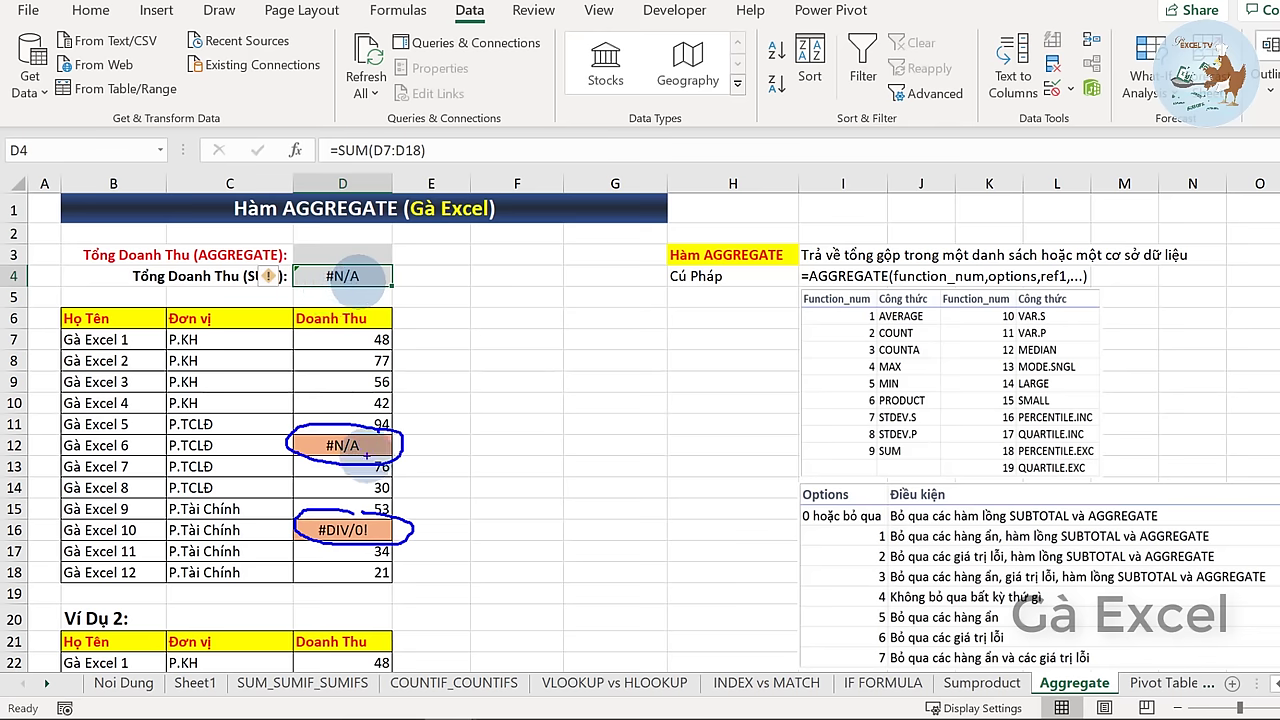
{"action": "mouse_move", "coordinate": [406, 441]}
{"action": "left_mouse_down"}
{"action": "mouse_move", "coordinate": [432, 351]}
{"action": "mouse_move", "coordinate": [380, 292]}
{"action": "left_mouse_up"}
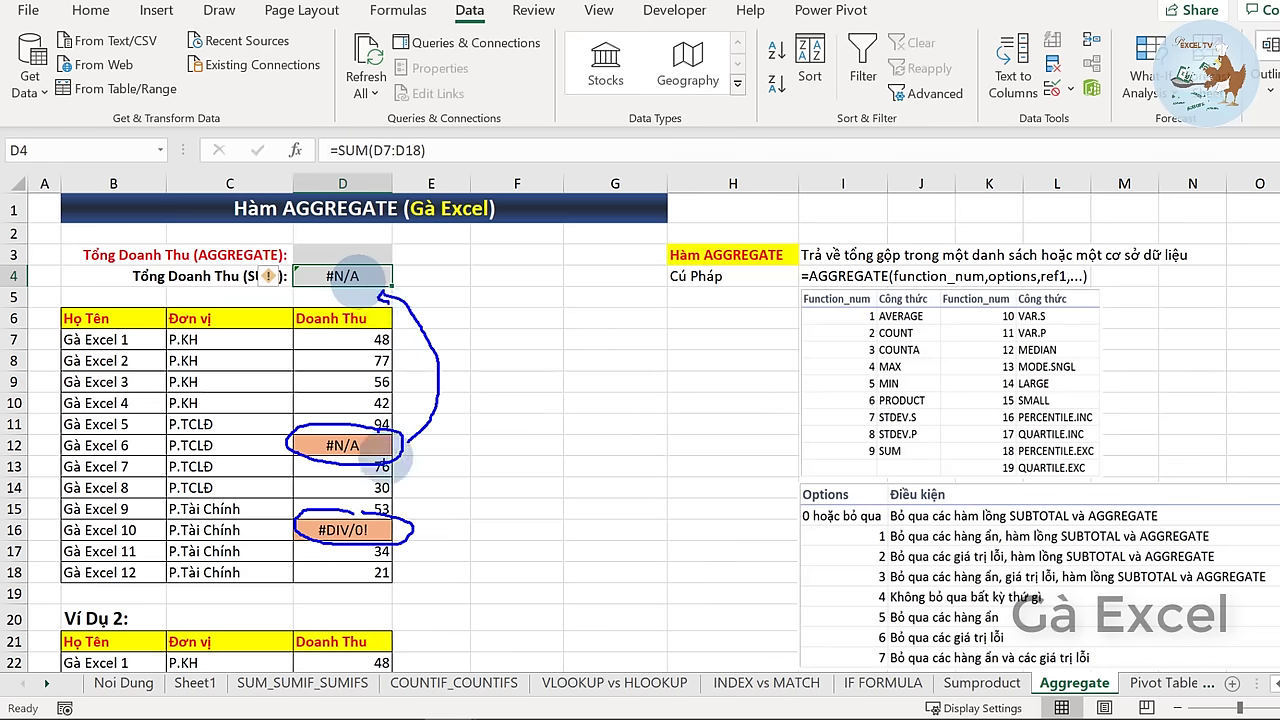
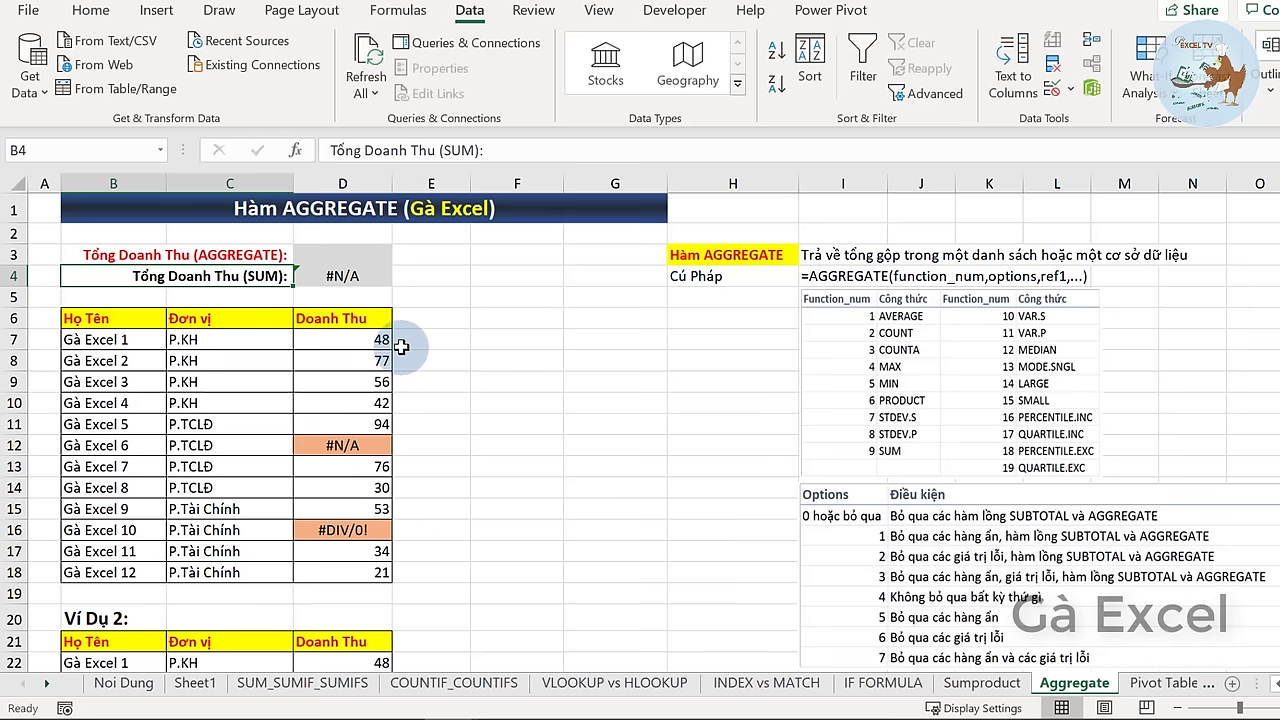
- Start D3's formula as =AGGREGATE(9, choosing 9 – SUM as the function number
{"action": "left_click", "coordinate": [328, 256]}
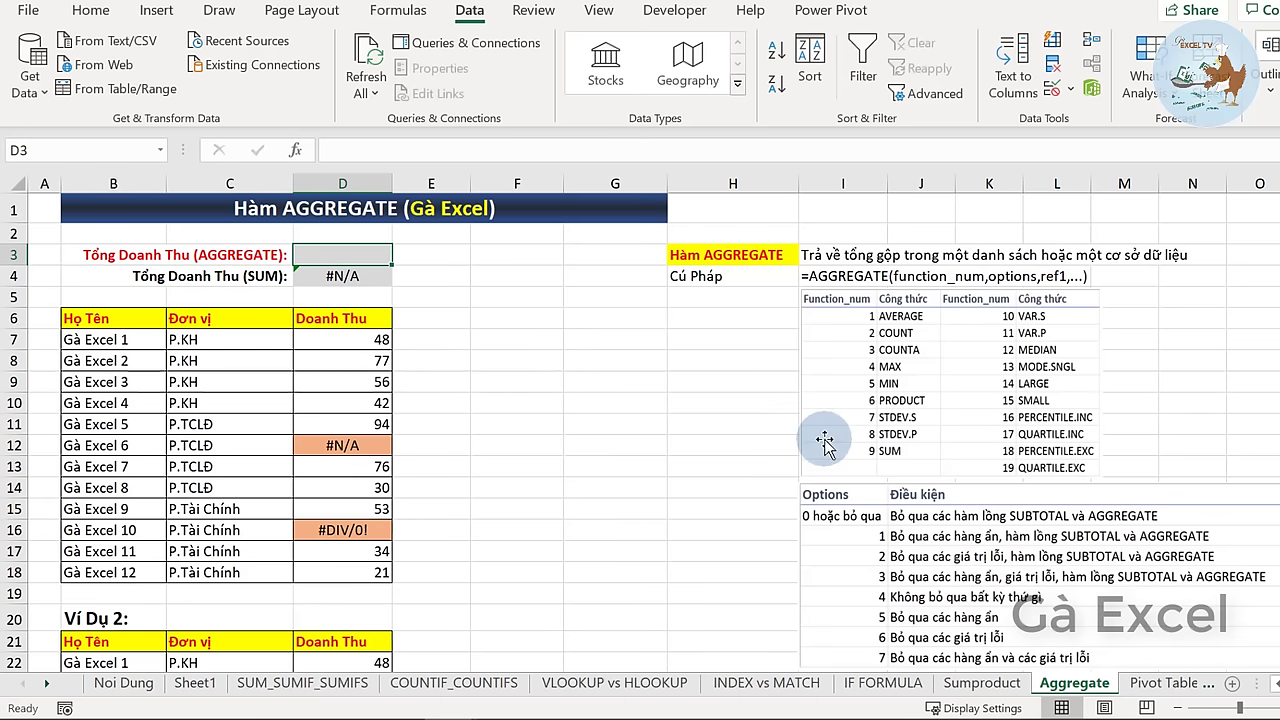
{"action": "type", "text": "=av"}
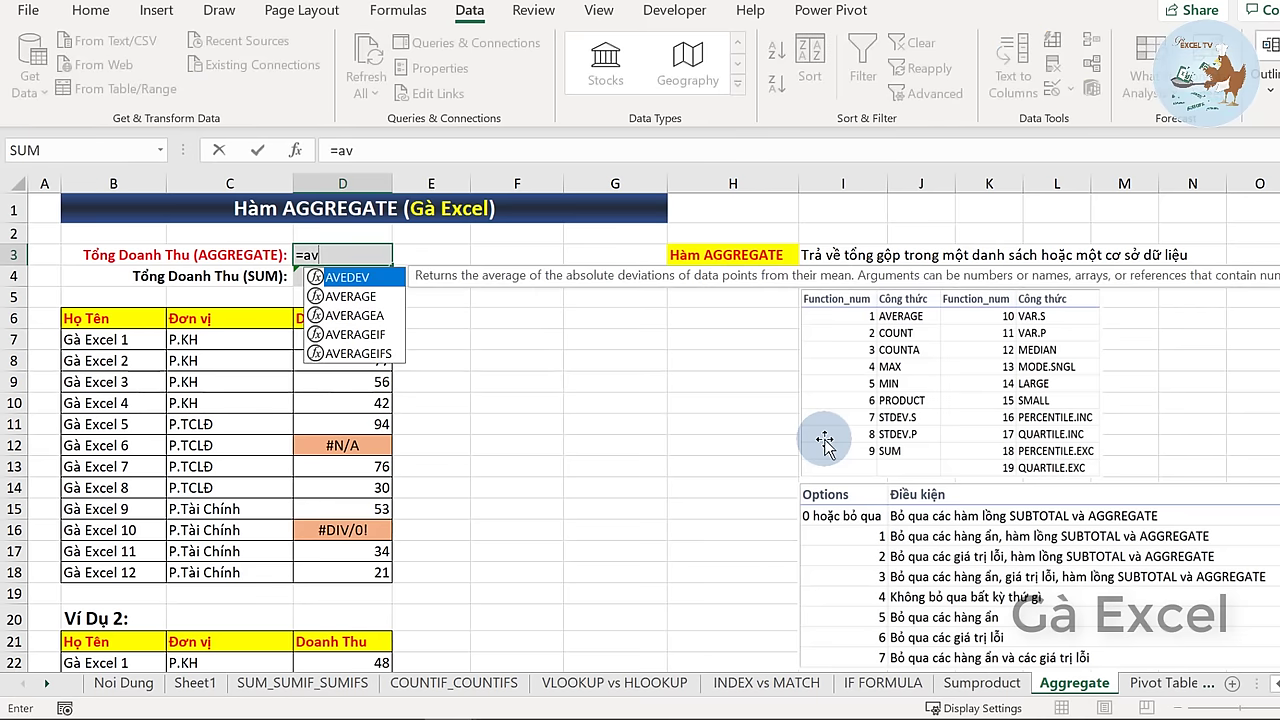
{"action": "key", "text": "BackSpace"}
{"action": "type", "text": "g"}
{"action": "key", "text": "Tab"}
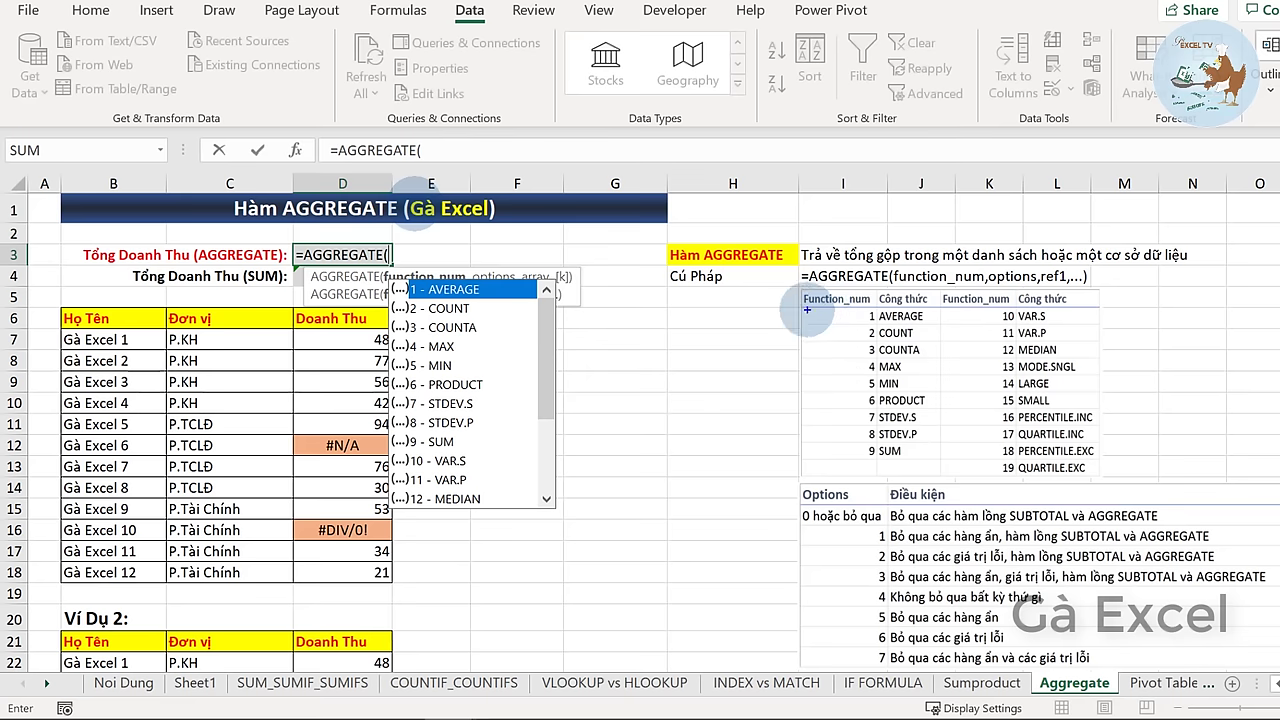
{"action": "left_click_drag", "start_coordinate": [807, 310], "coordinate": [860, 312]}
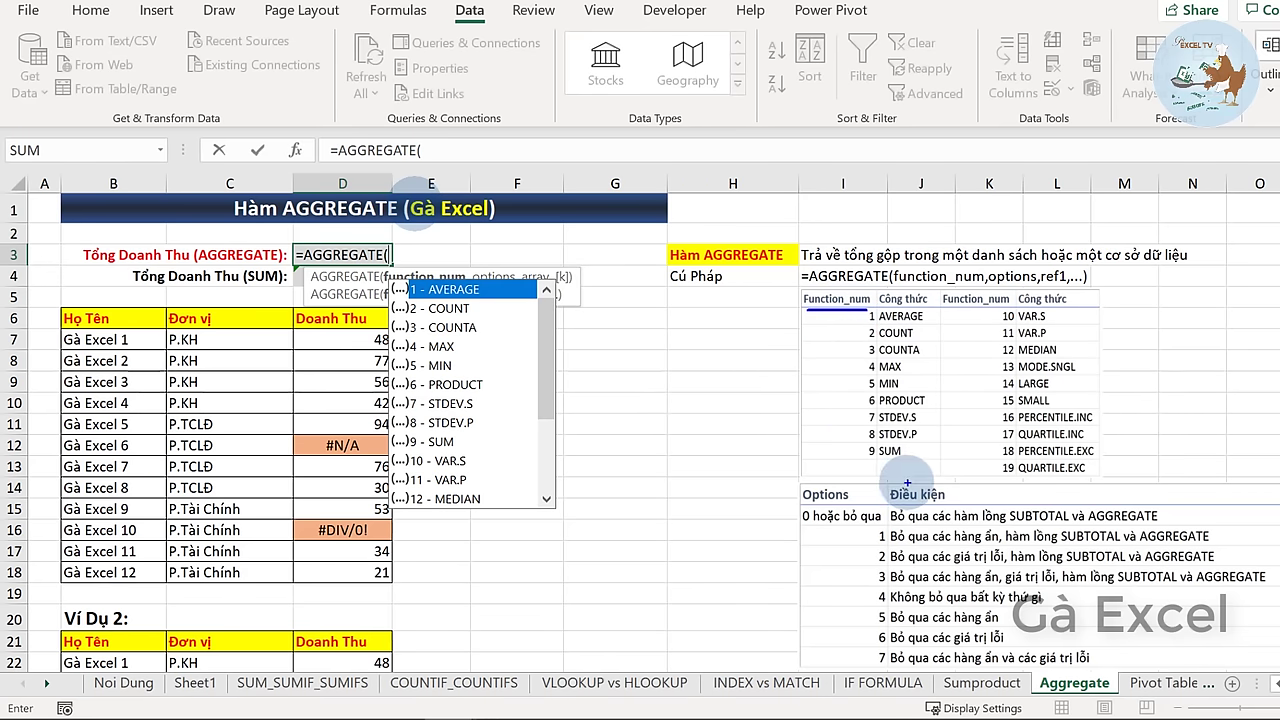
{"action": "mouse_move", "coordinate": [898, 437]}
{"action": "left_mouse_down"}
{"action": "mouse_move", "coordinate": [857, 440]}
{"action": "mouse_move", "coordinate": [866, 457]}
{"action": "mouse_move", "coordinate": [915, 455]}
{"action": "left_mouse_up"}
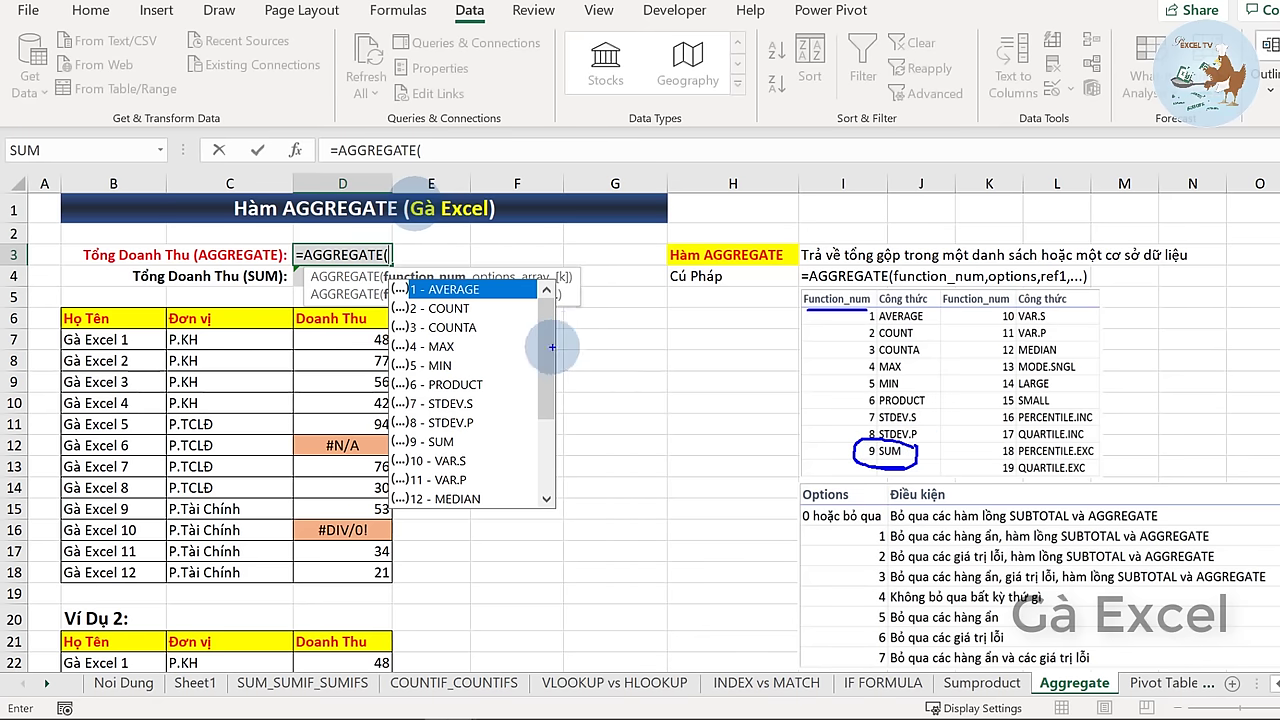
{"action": "scroll", "coordinate": [552, 347], "scroll_direction": "down", "scroll_amount": 2}
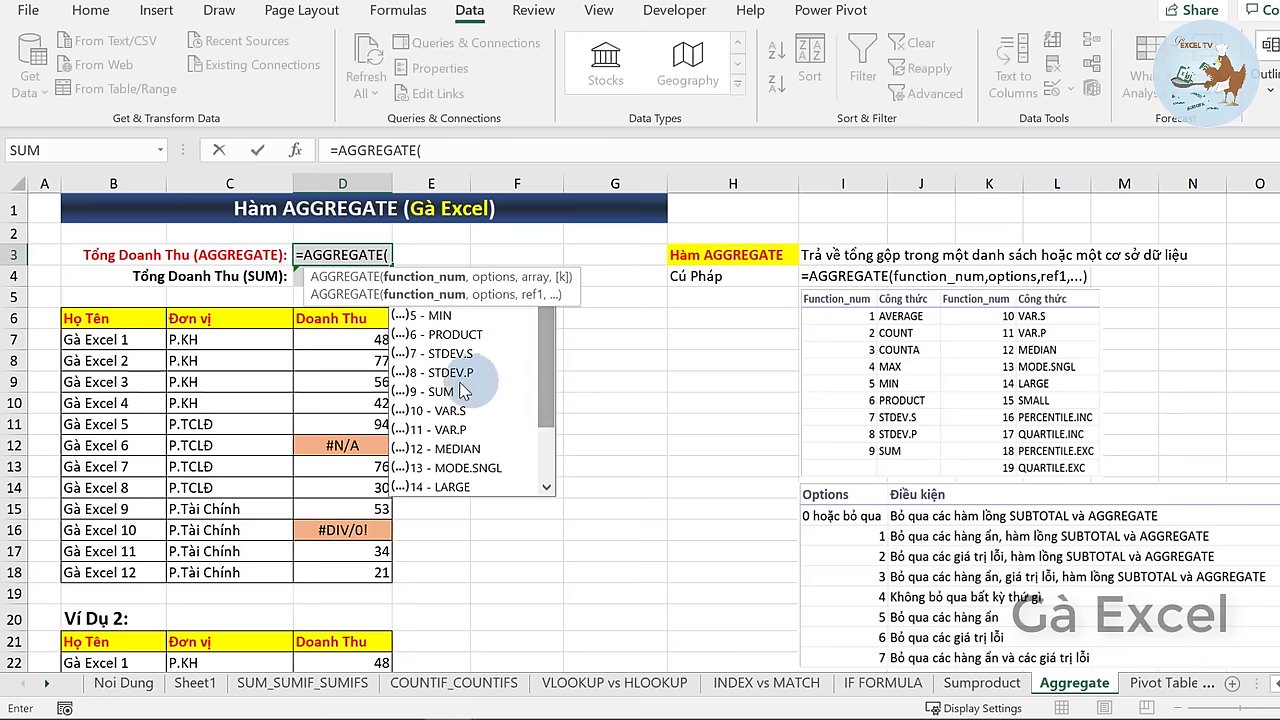
{"action": "left_click", "coordinate": [446, 393]}
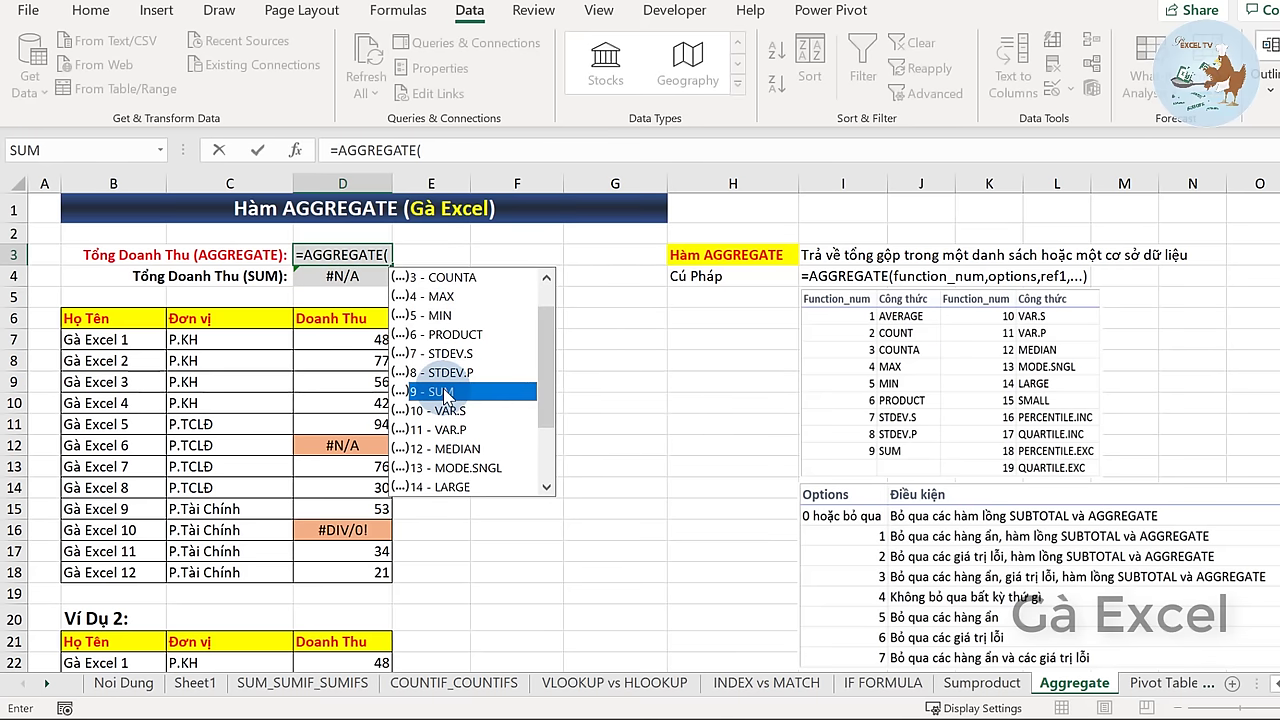
{"action": "key", "text": "Escape"}
{"action": "type", "text": "9"}
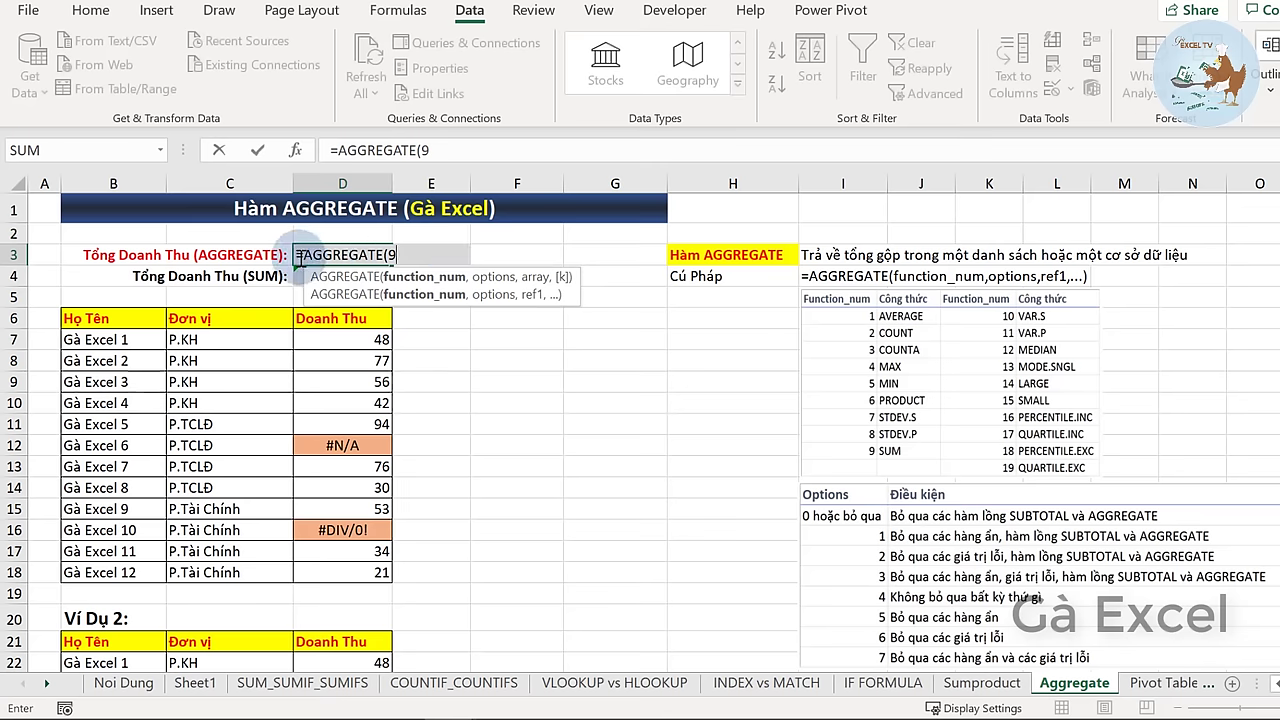
- Complete D3 as =AGGREGATE(9,3,D7:D18), option 3 ignoring errors, returning 531
{"action": "type", "text": ","}
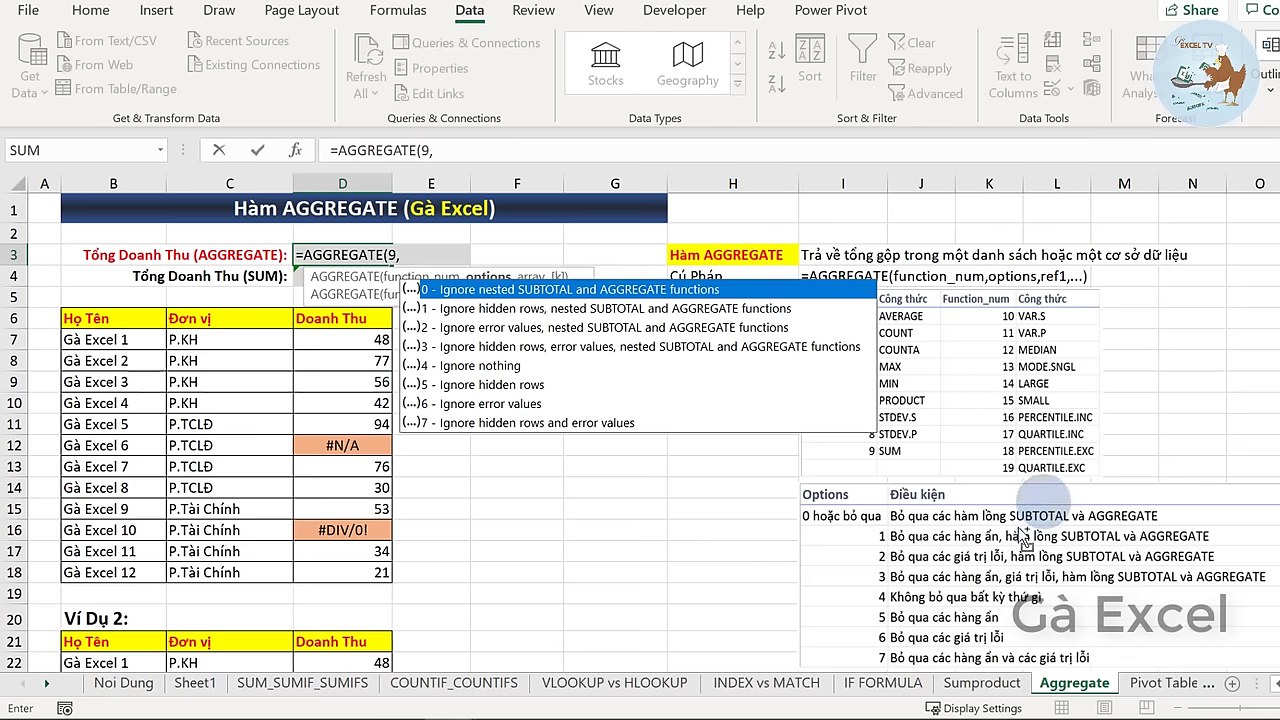
{"action": "left_click_drag", "start_coordinate": [797, 503], "coordinate": [1260, 672]}
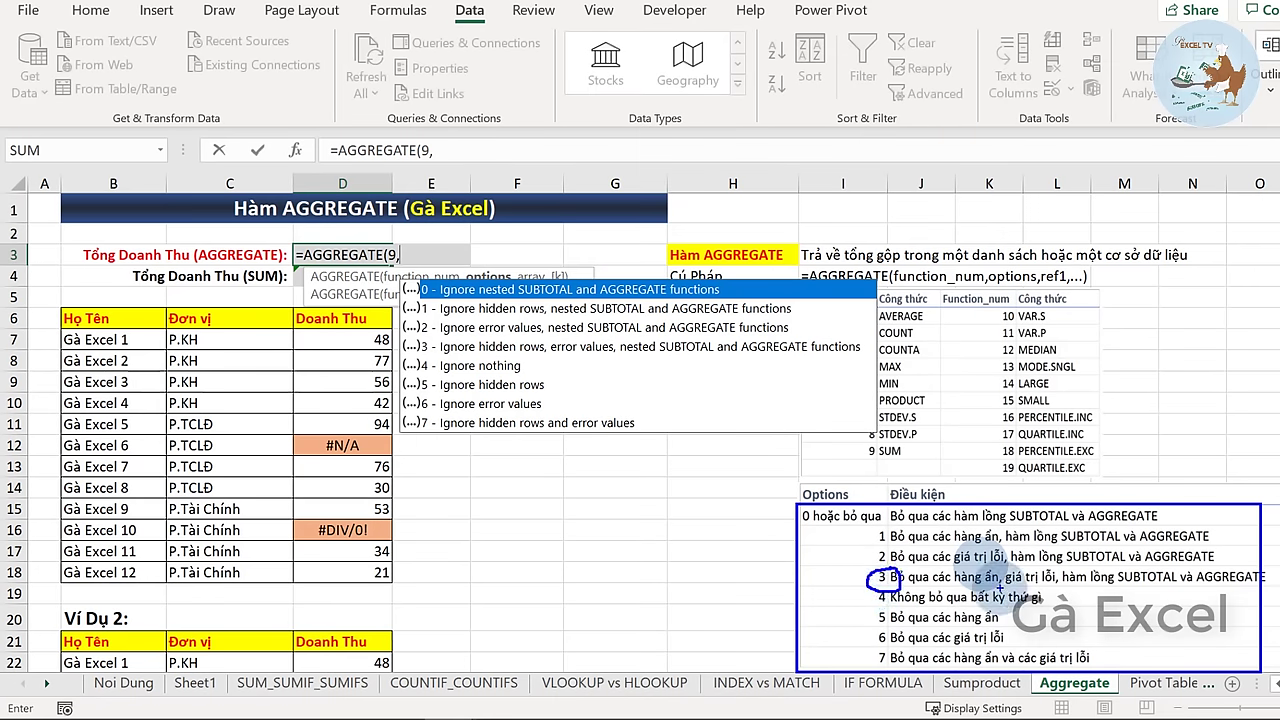
{"action": "left_click_drag", "start_coordinate": [1057, 588], "coordinate": [1005, 588]}
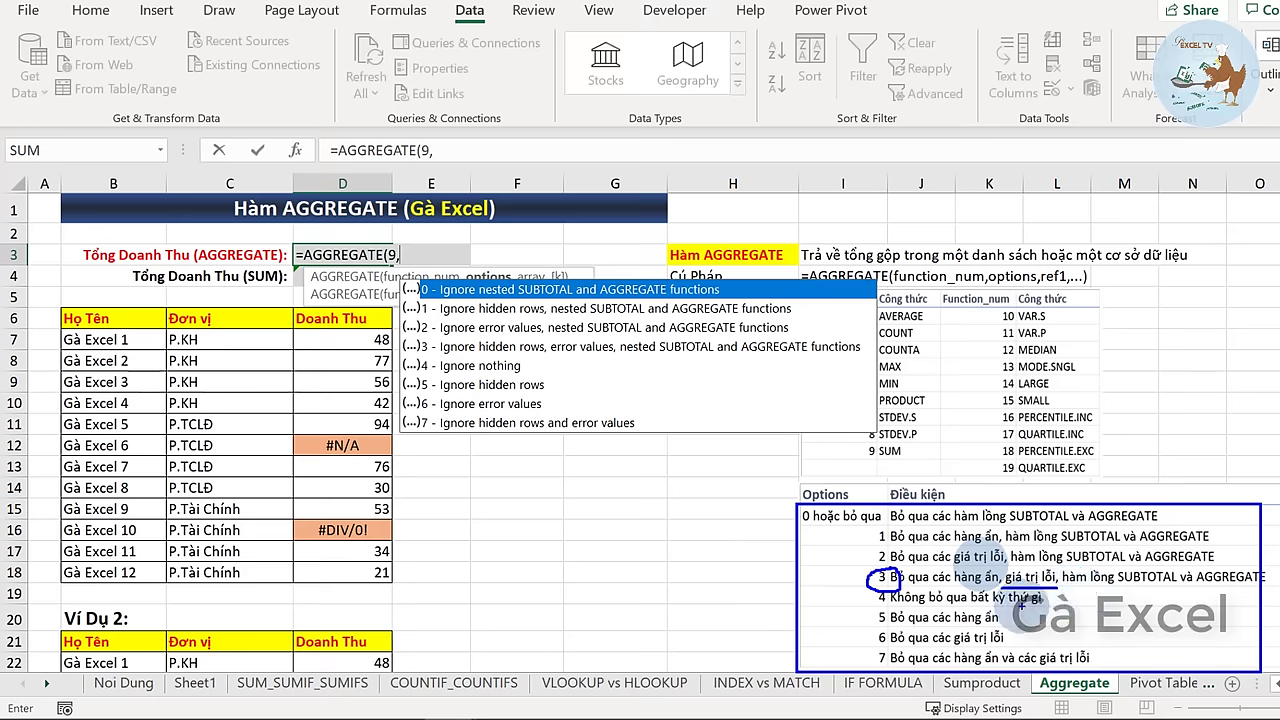
{"action": "key", "text": "Escape"}
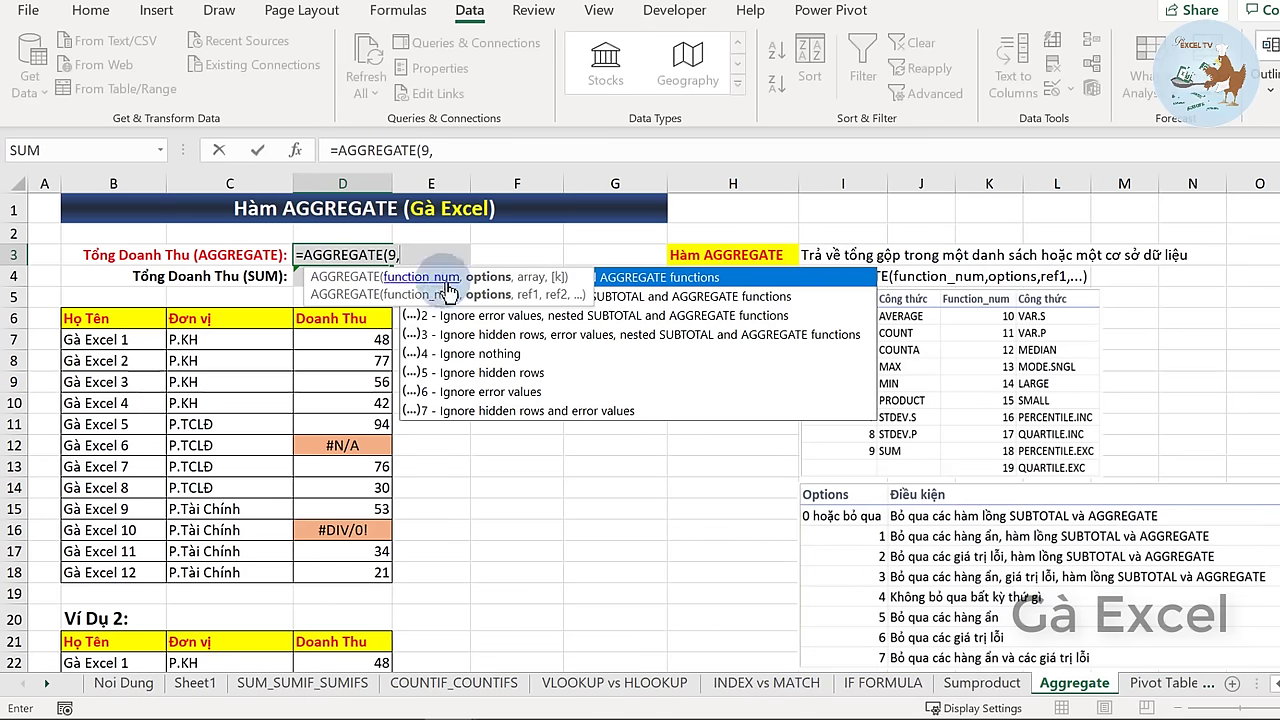
{"action": "type", "text": "3"}
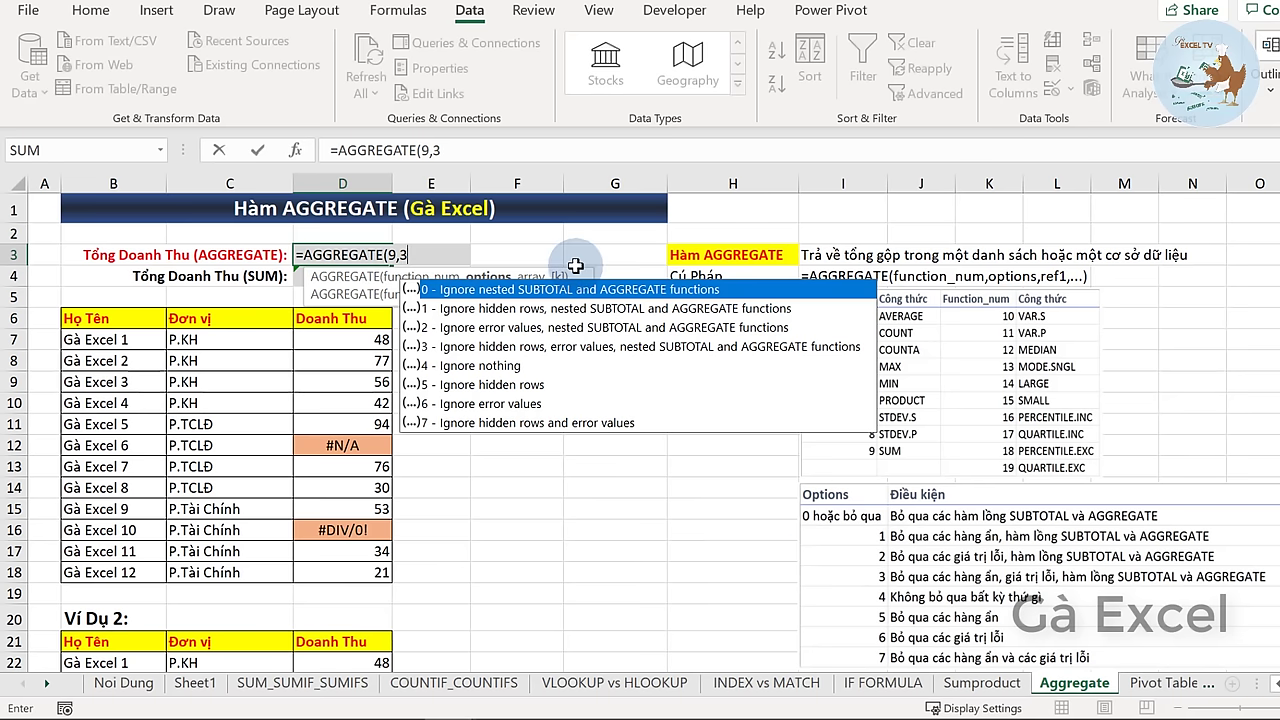
{"action": "type", "text": ","}
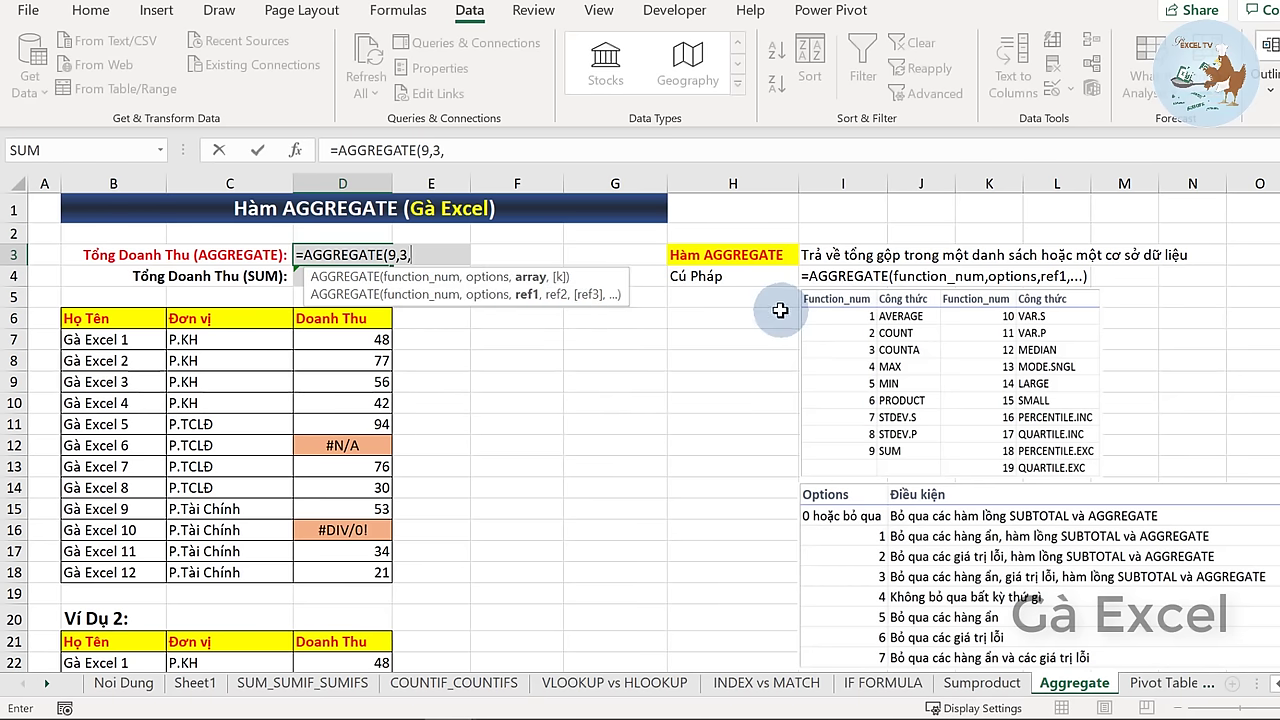
{"action": "left_click_drag", "start_coordinate": [342, 339], "coordinate": [341, 581]}
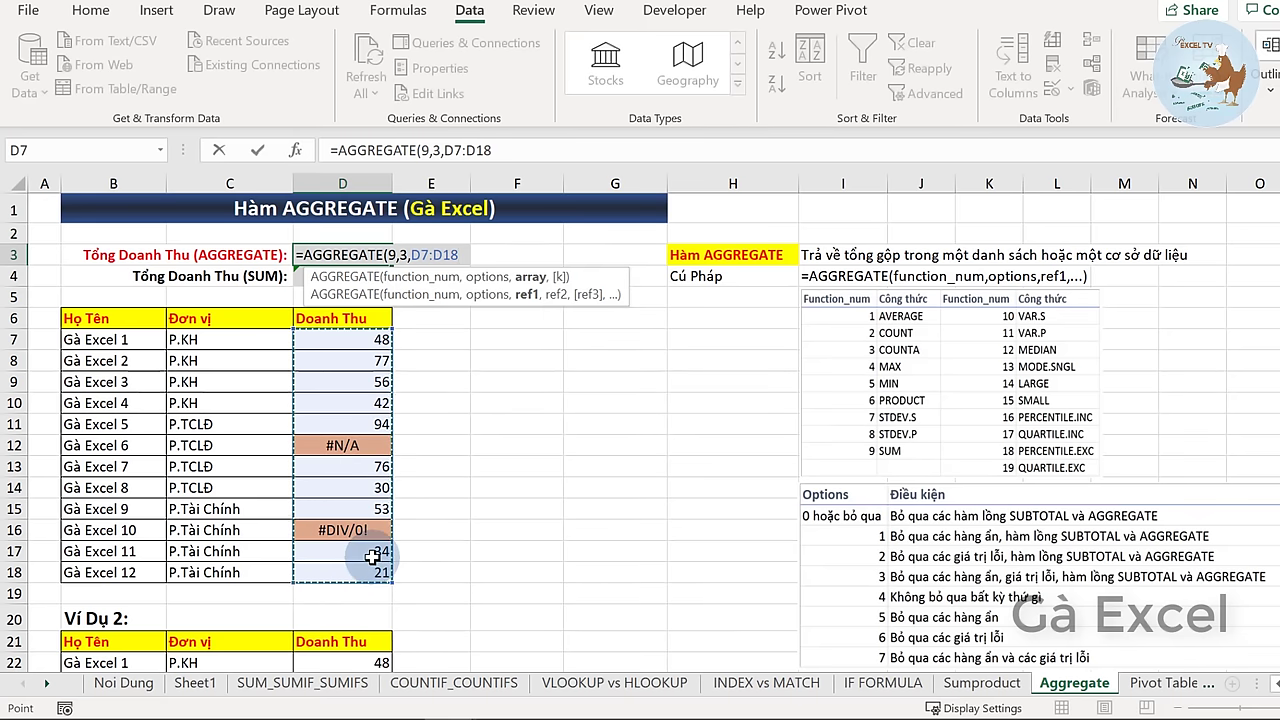
{"action": "type", "text": ")"}
{"action": "key", "text": "Return"}
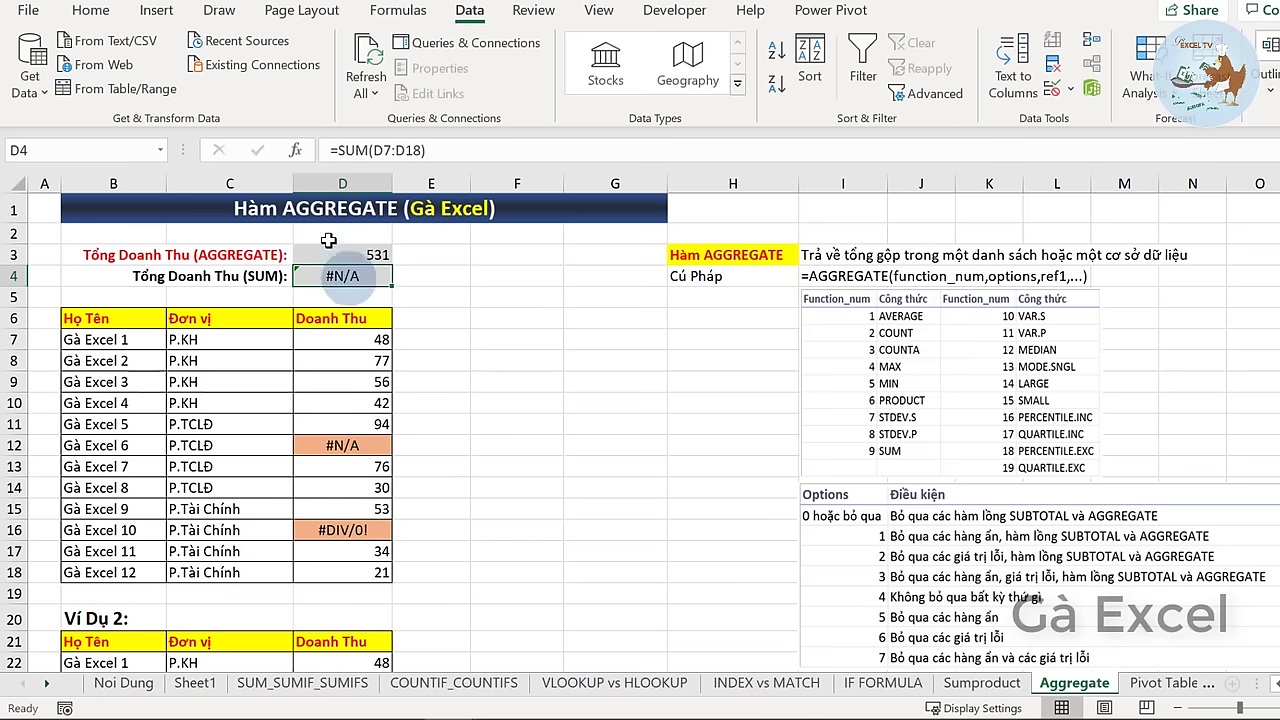
{"action": "left_click", "coordinate": [335, 254]}
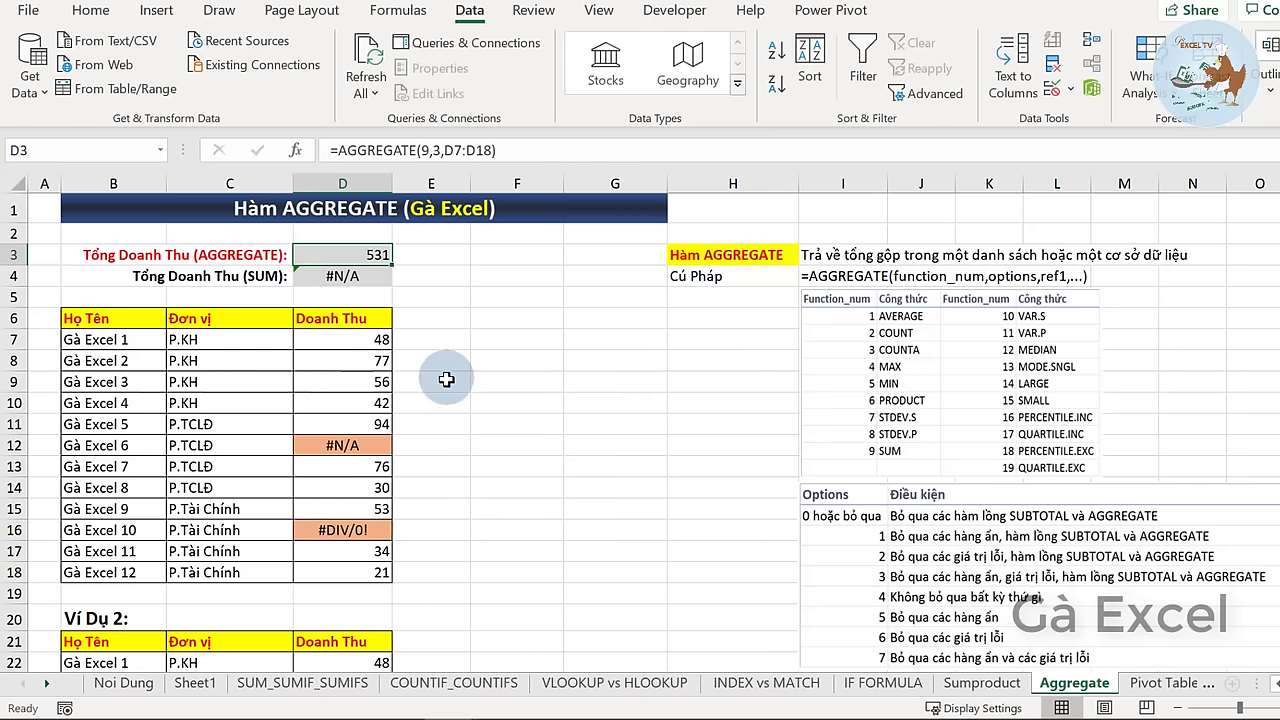
- Scroll to Example 2 and point out its headers, P.KH rows and Tổng P.KH subtotal
{"action": "scroll", "coordinate": [430, 390], "scroll_direction": "down", "scroll_amount": 3}
{"action": "scroll", "coordinate": [411, 429], "scroll_direction": "down", "scroll_amount": 1}
{"action": "scroll", "coordinate": [411, 429], "scroll_direction": "down", "scroll_amount": 3}
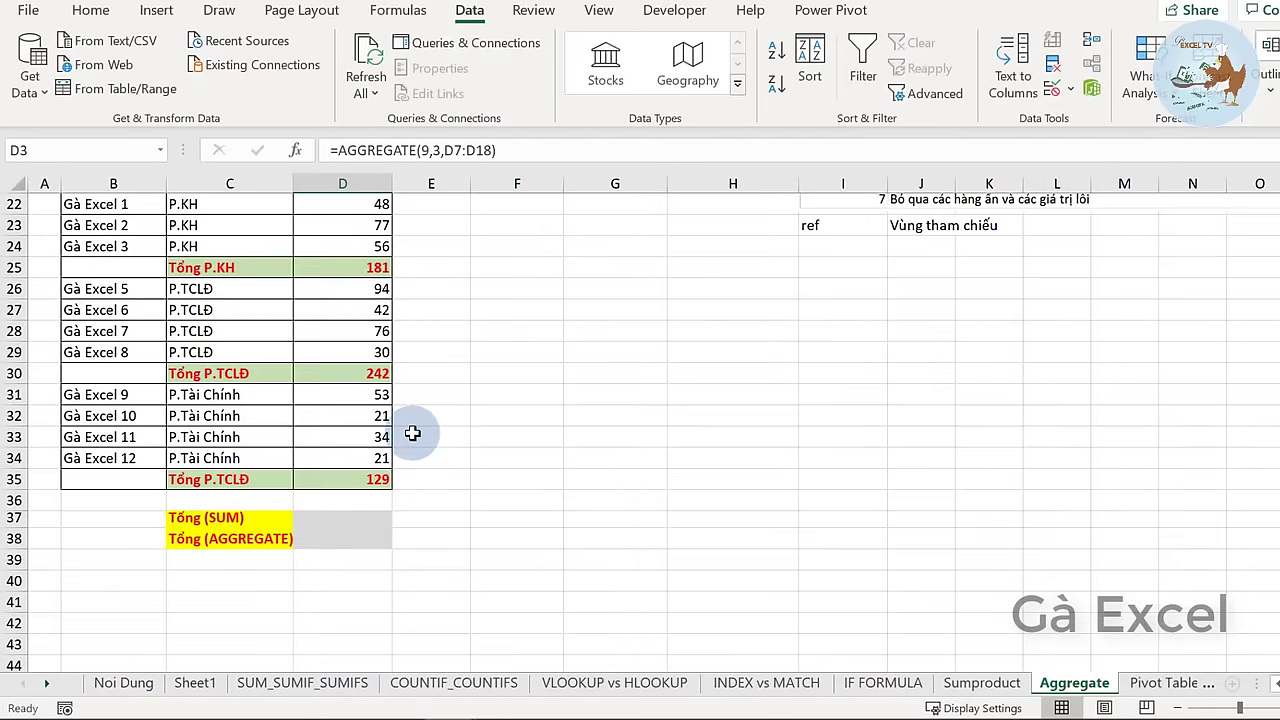
{"action": "scroll", "coordinate": [414, 432], "scroll_direction": "up", "scroll_amount": 1}
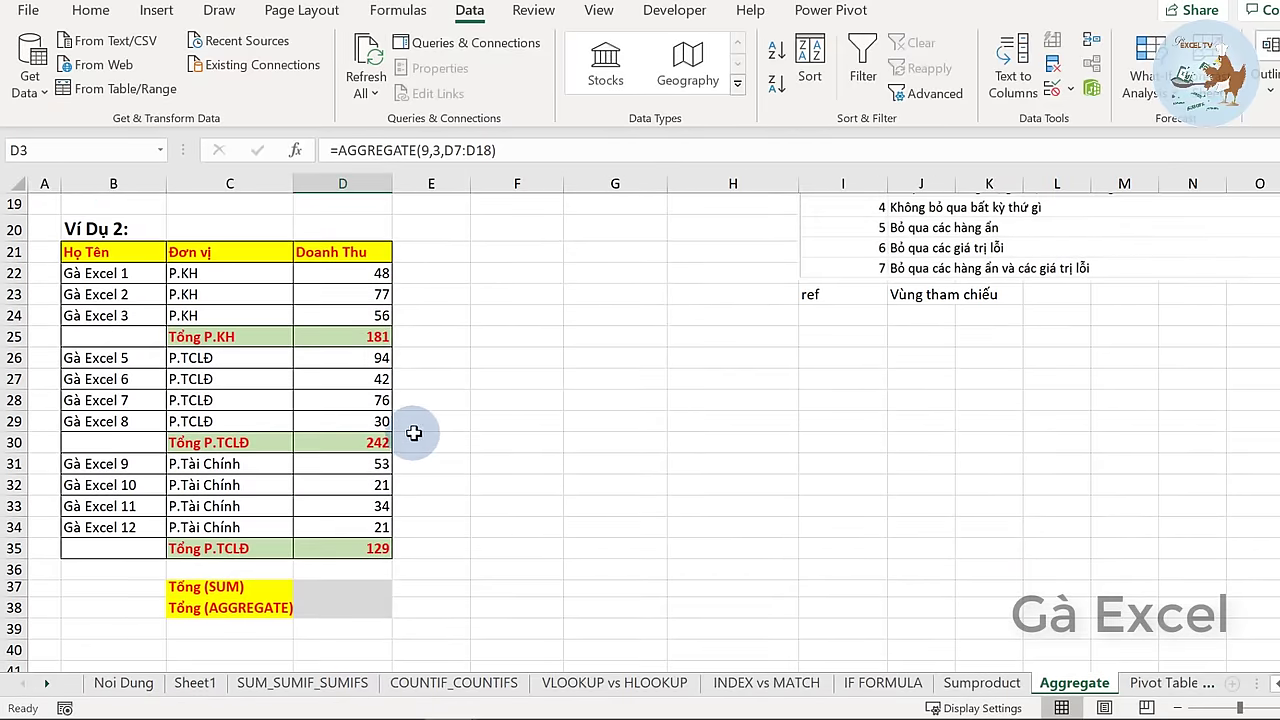
{"action": "left_click", "coordinate": [100, 252]}
{"action": "left_click", "coordinate": [300, 252]}
{"action": "left_click", "coordinate": [105, 273]}
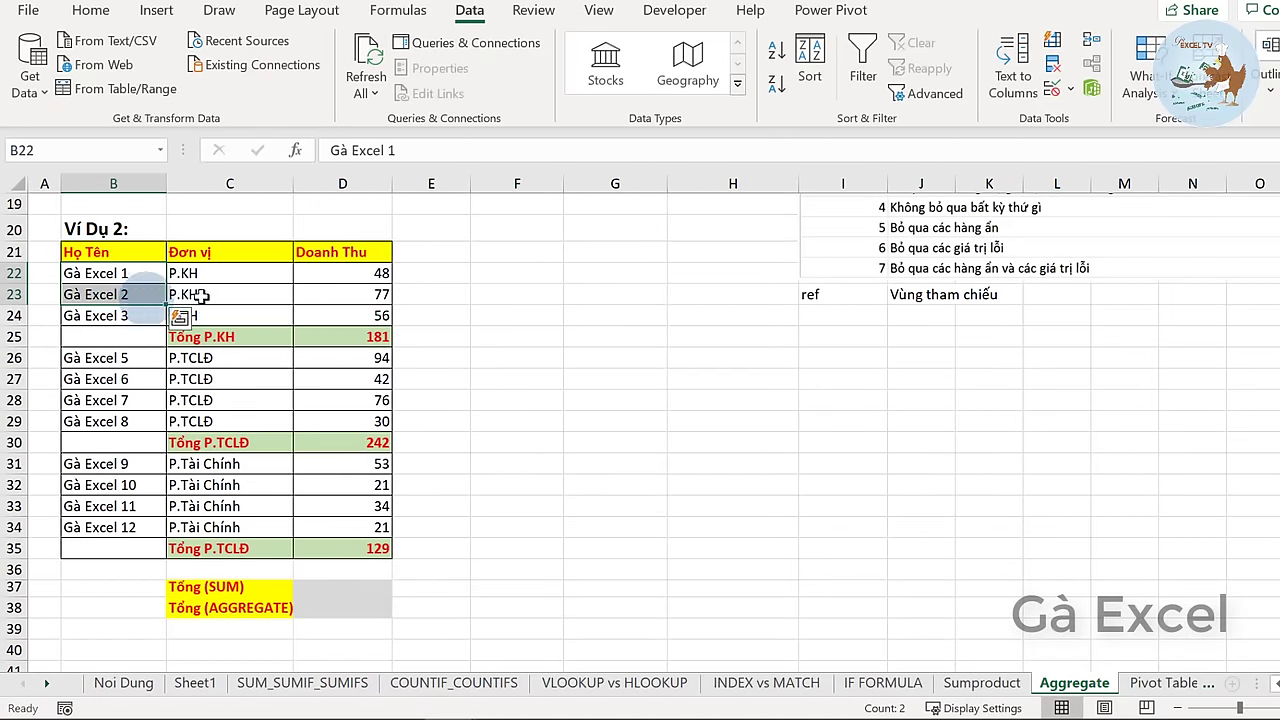
{"action": "left_click", "coordinate": [205, 294]}
{"action": "left_click", "coordinate": [256, 337]}
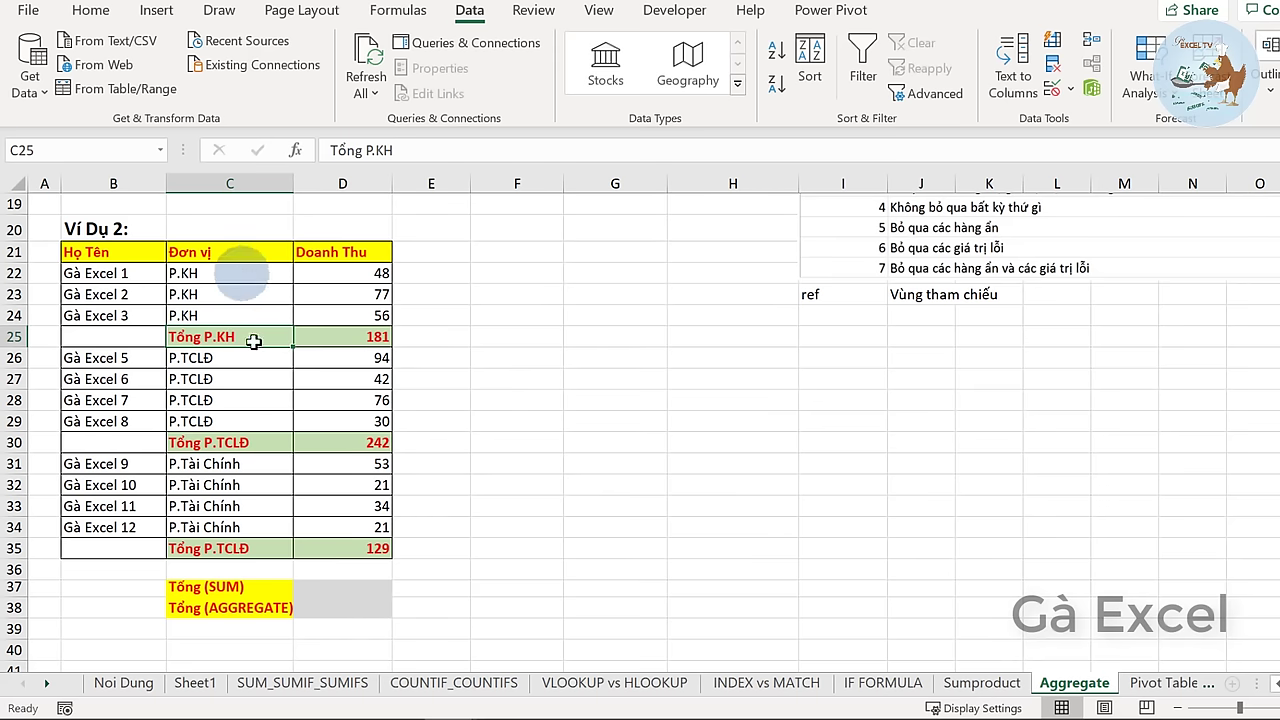
- Review the SUBTOTAL formulas in D25, D30 and D35 and mark each group's revenue range
{"action": "left_click", "coordinate": [352, 343]}
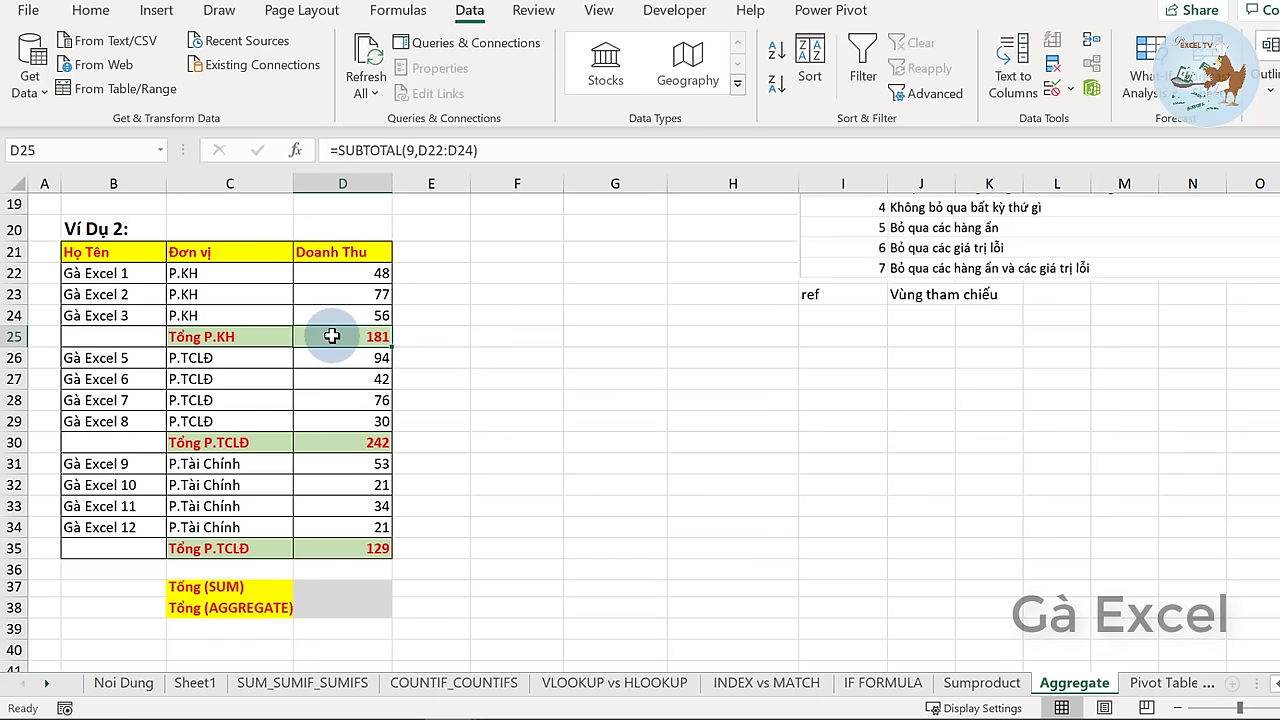
{"action": "double_click", "coordinate": [334, 338]}
{"action": "key", "text": "Escape"}
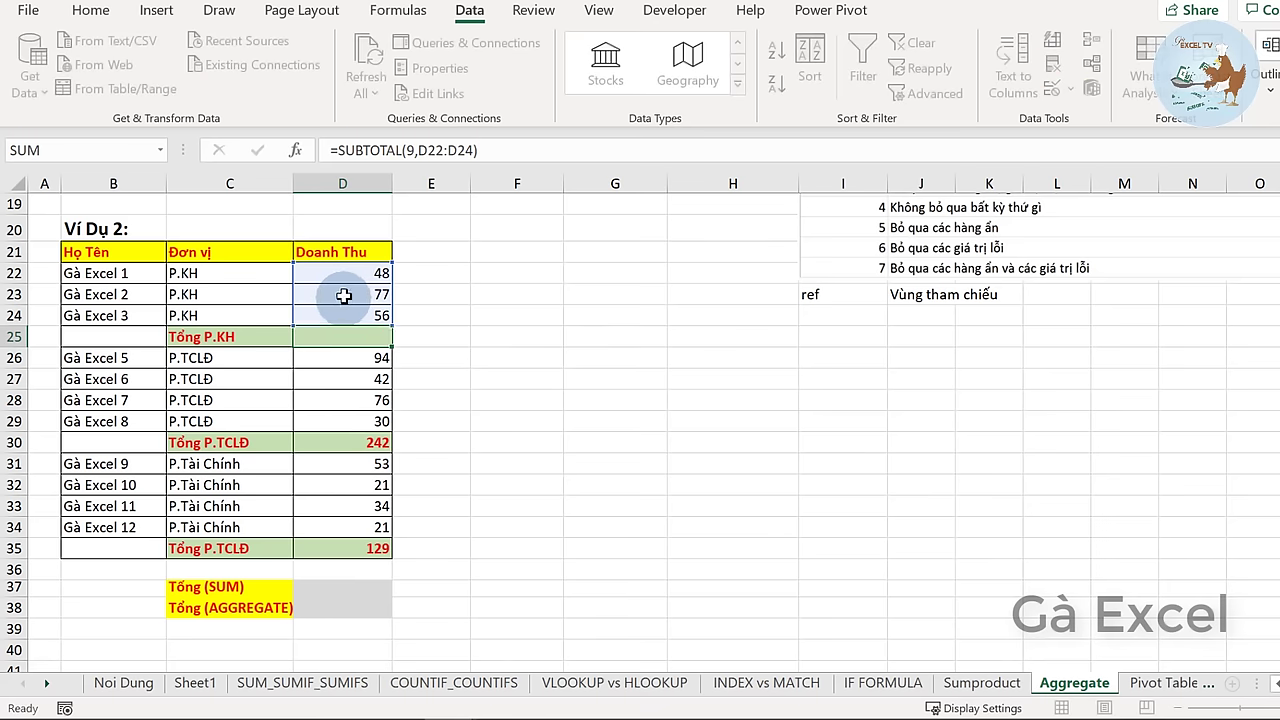
{"action": "left_click_drag", "start_coordinate": [349, 271], "coordinate": [352, 321]}
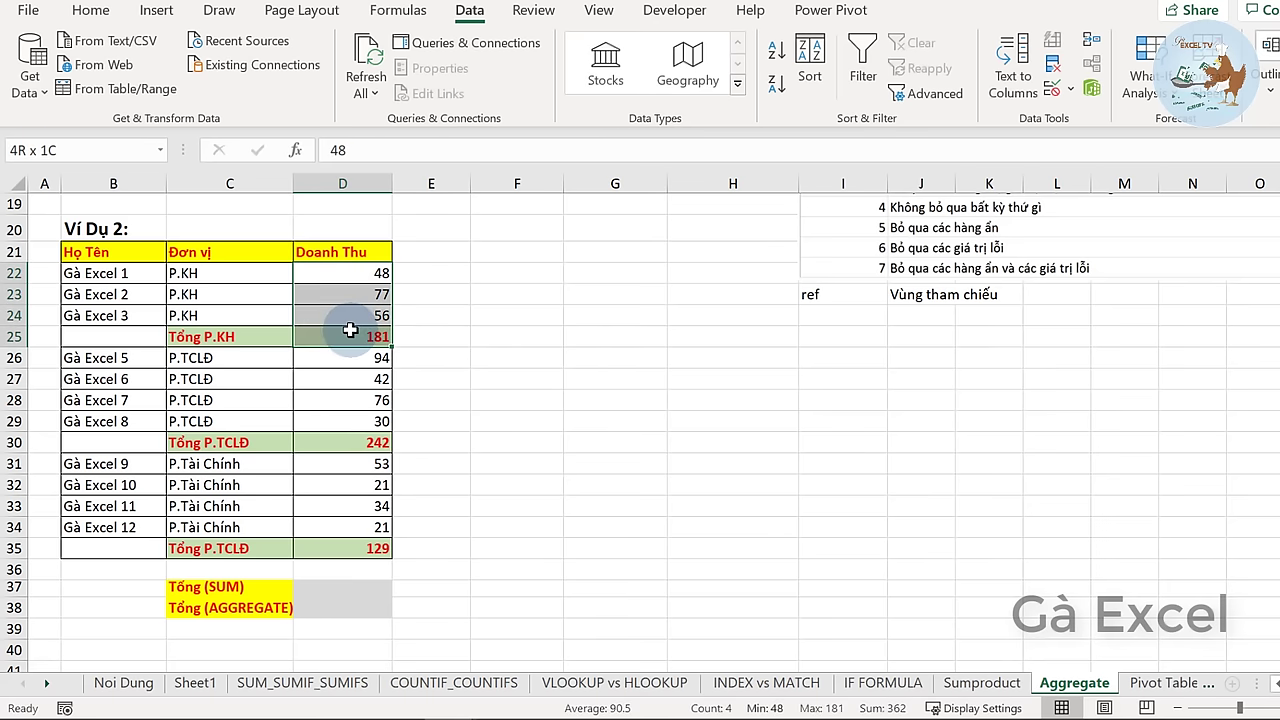
{"action": "left_click", "coordinate": [320, 443]}
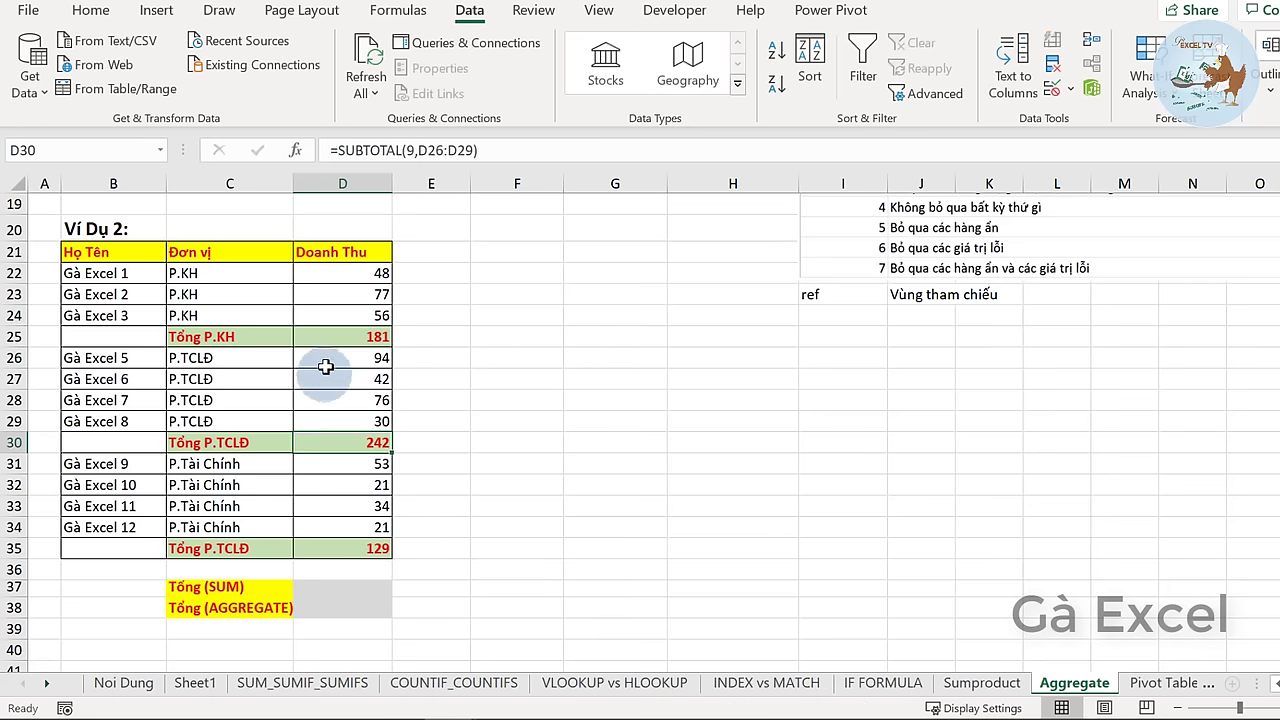
{"action": "left_click_drag", "start_coordinate": [330, 358], "coordinate": [327, 420]}
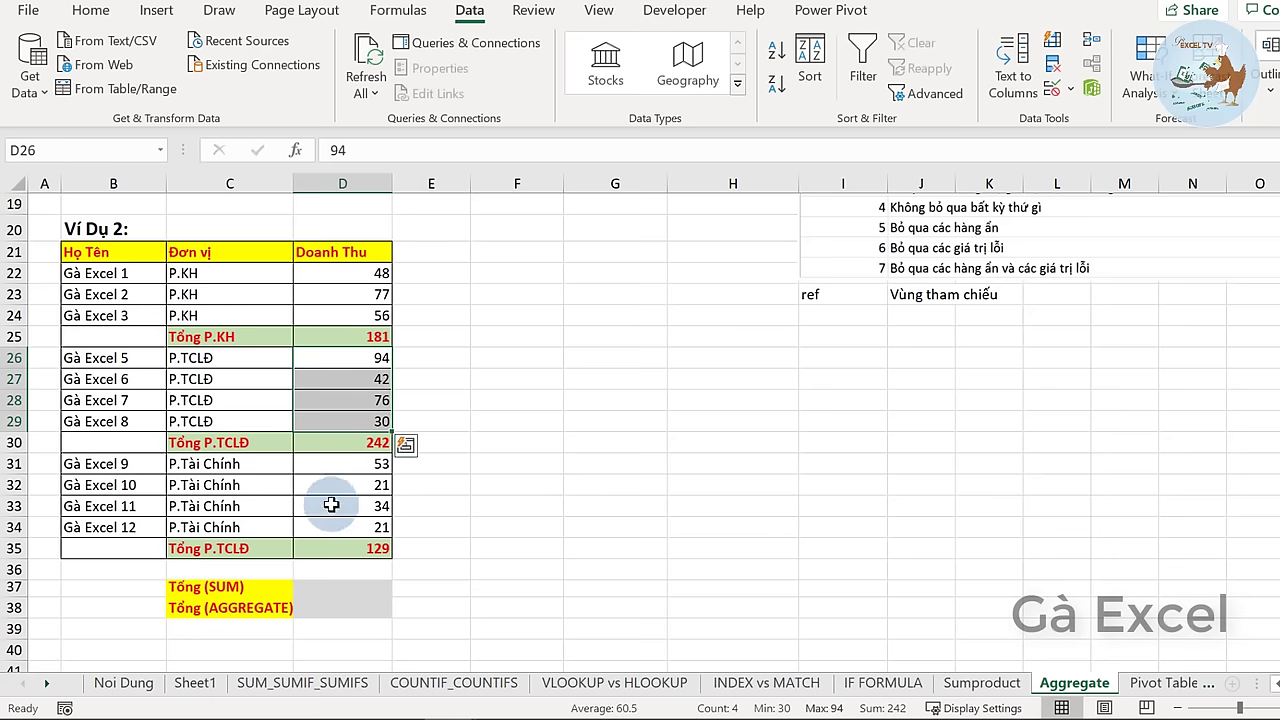
{"action": "left_click_drag", "start_coordinate": [340, 463], "coordinate": [341, 530]}
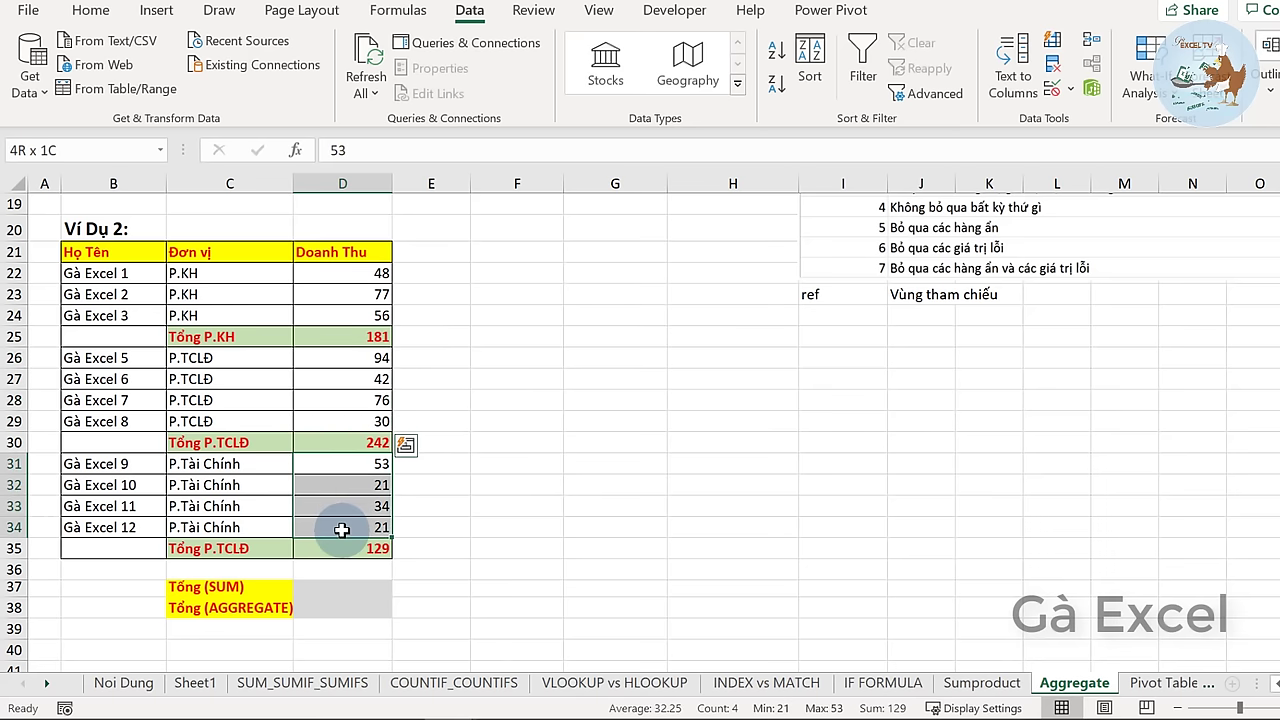
{"action": "left_click", "coordinate": [350, 503]}
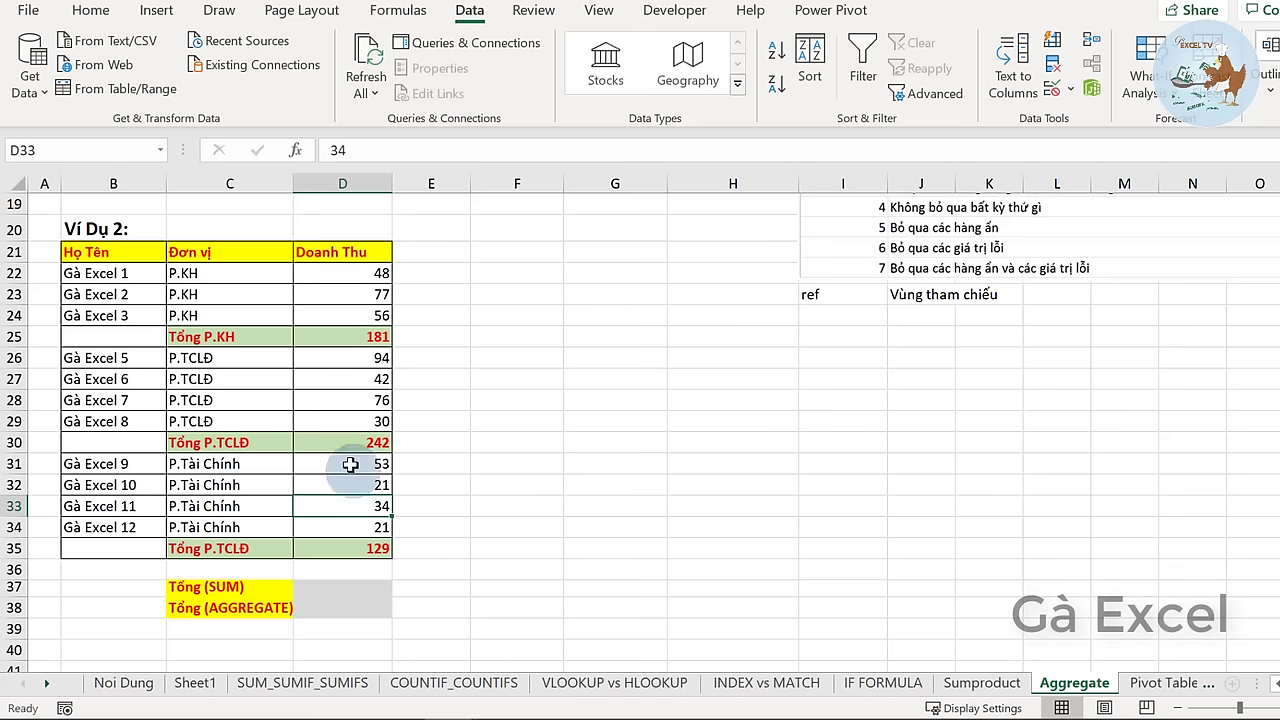
{"action": "left_click_drag", "start_coordinate": [345, 463], "coordinate": [352, 530]}
{"action": "left_click", "coordinate": [343, 548]}
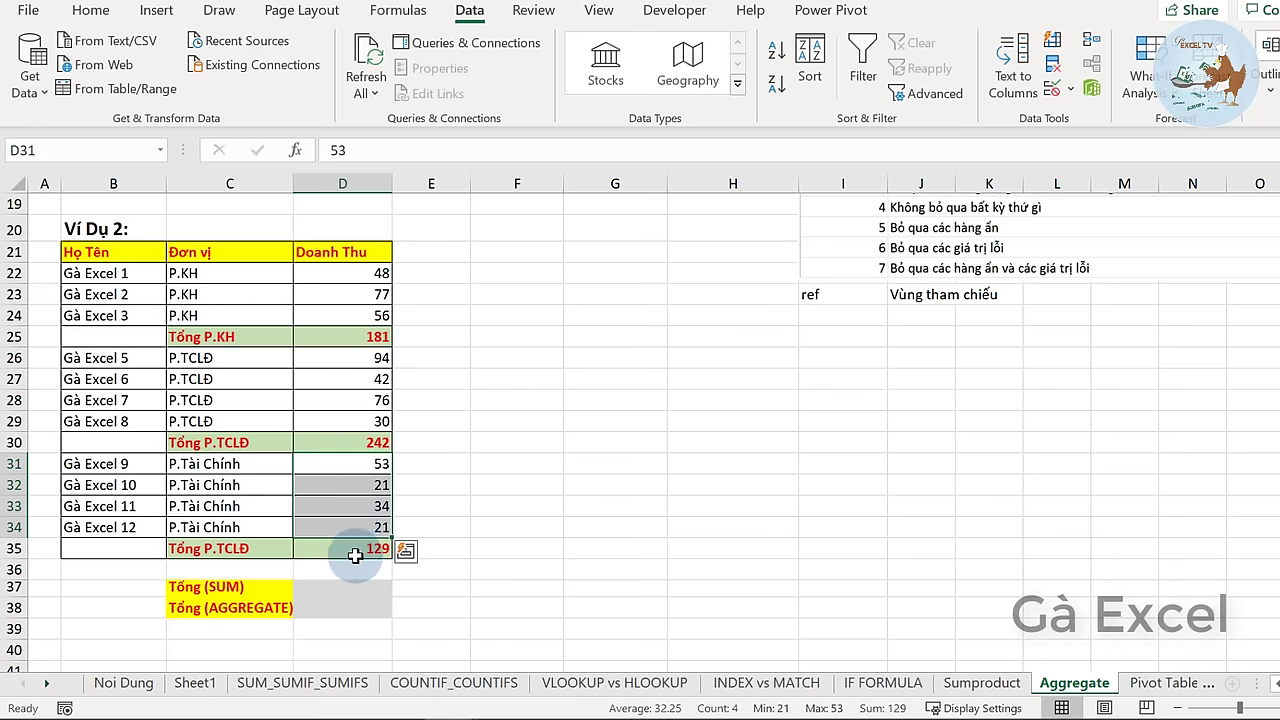
- Change the C35 label from Tổng P.TCLĐ to Tổng P.Tài Chính
{"action": "left_click", "coordinate": [250, 548]}
{"action": "double_click", "coordinate": [225, 548]}
{"action": "left_click_drag", "start_coordinate": [224, 548], "coordinate": [306, 554]}
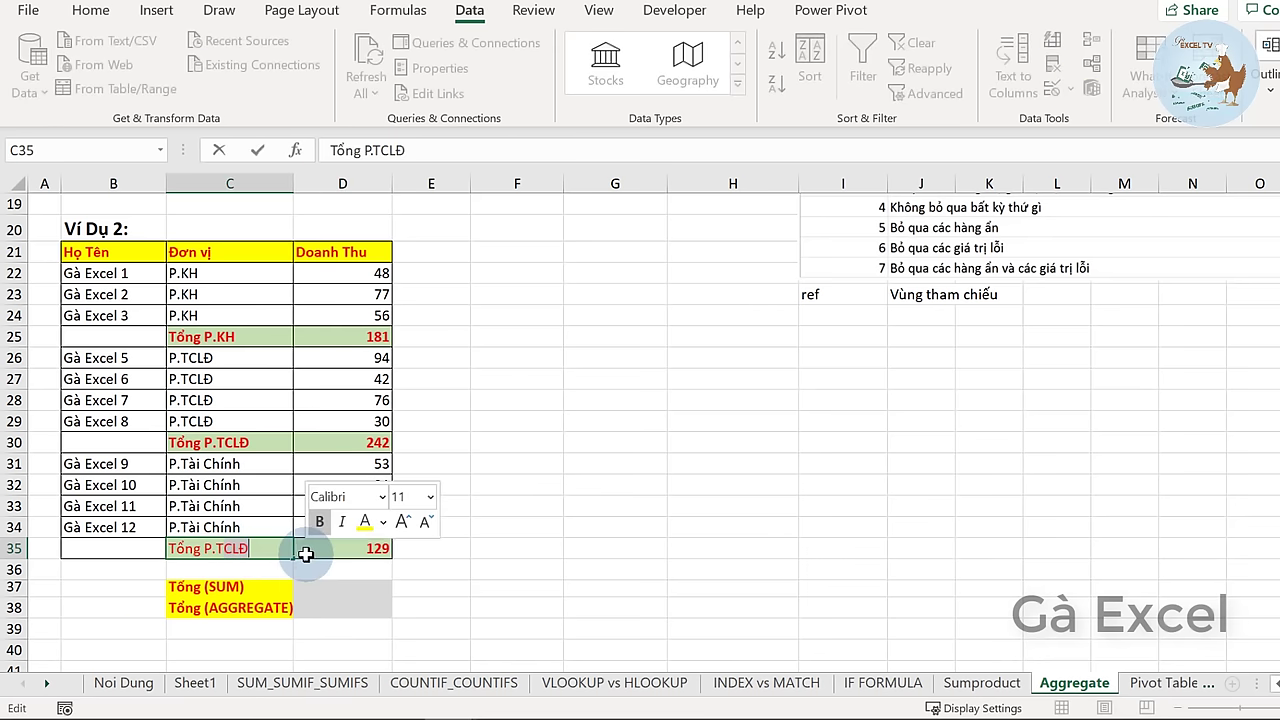
{"action": "type", "text": "Tai"}
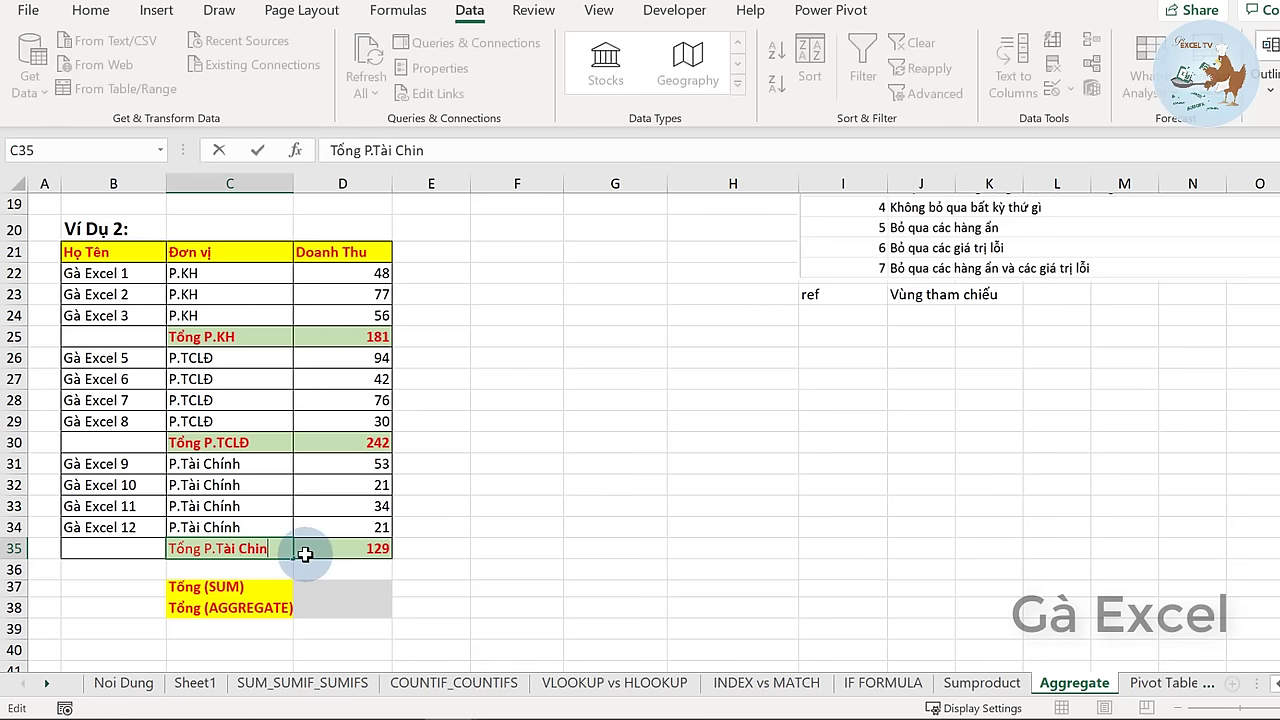
{"action": "type", "text": "hs"}
{"action": "key", "text": "Return"}
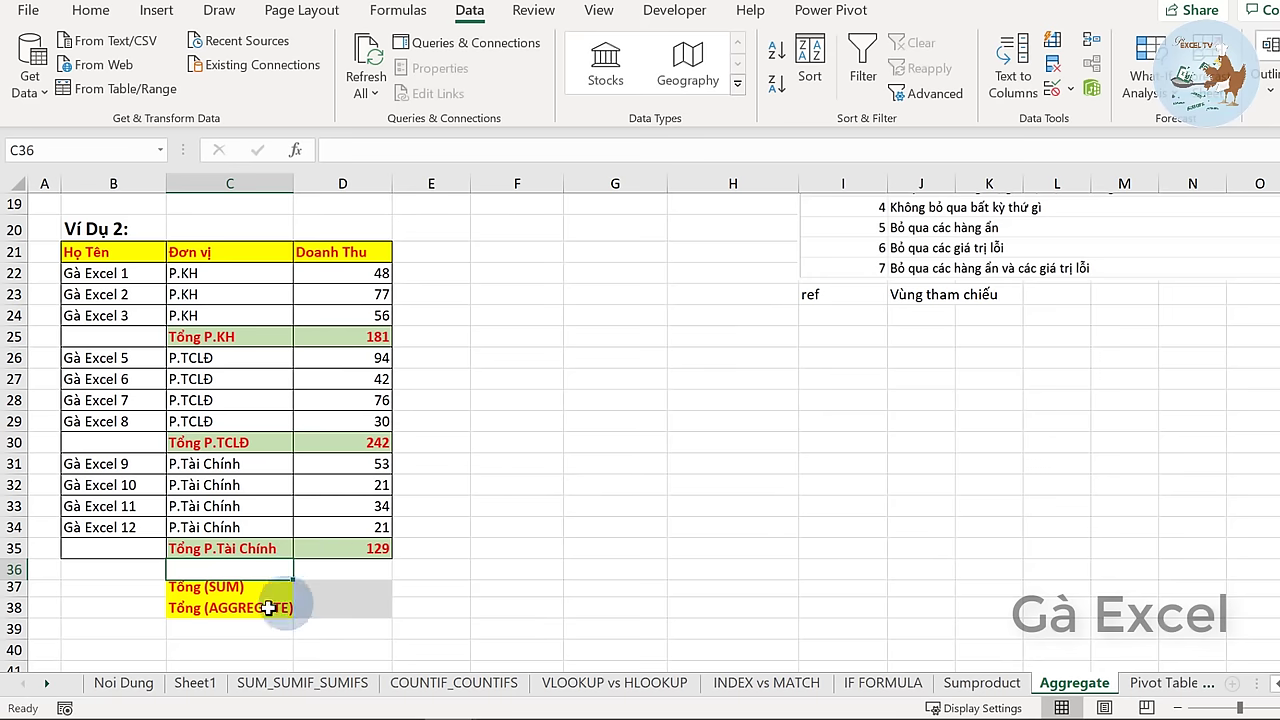
{"action": "left_click", "coordinate": [286, 597]}
- Enter =SUM(D22:D35) in D37, giving 1104
{"action": "left_click", "coordinate": [362, 590]}
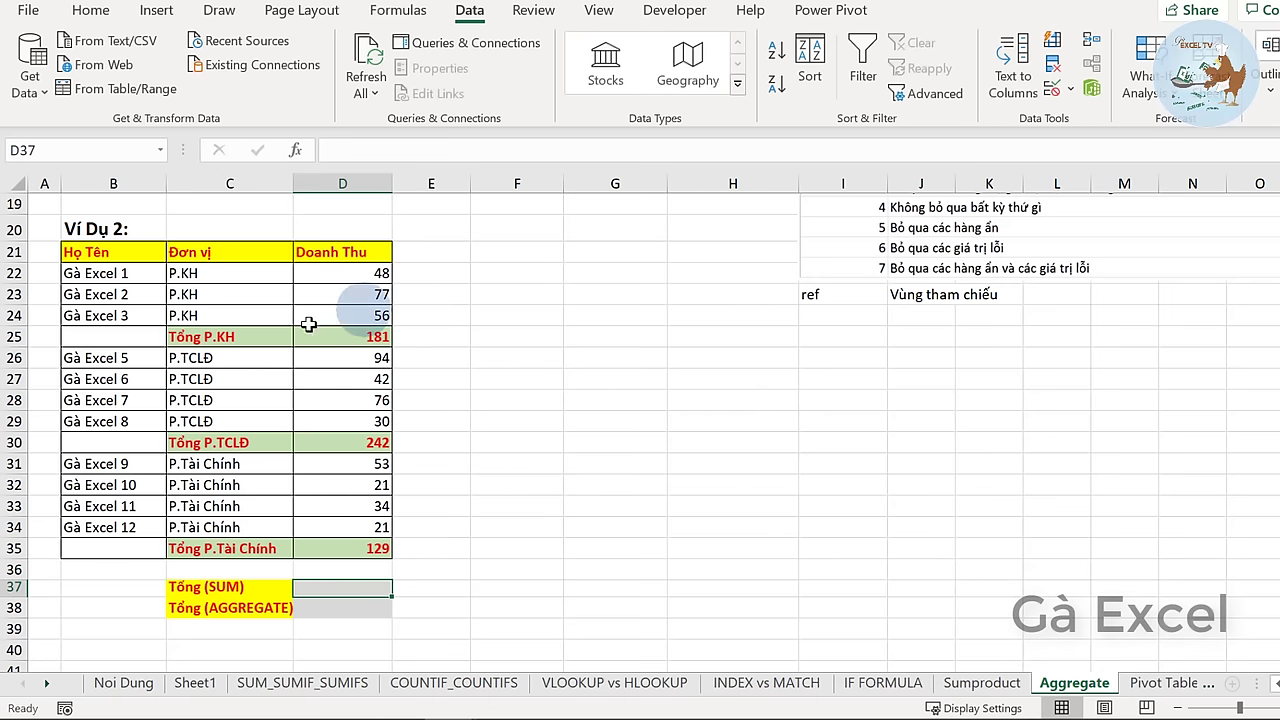
{"action": "type", "text": "=s"}
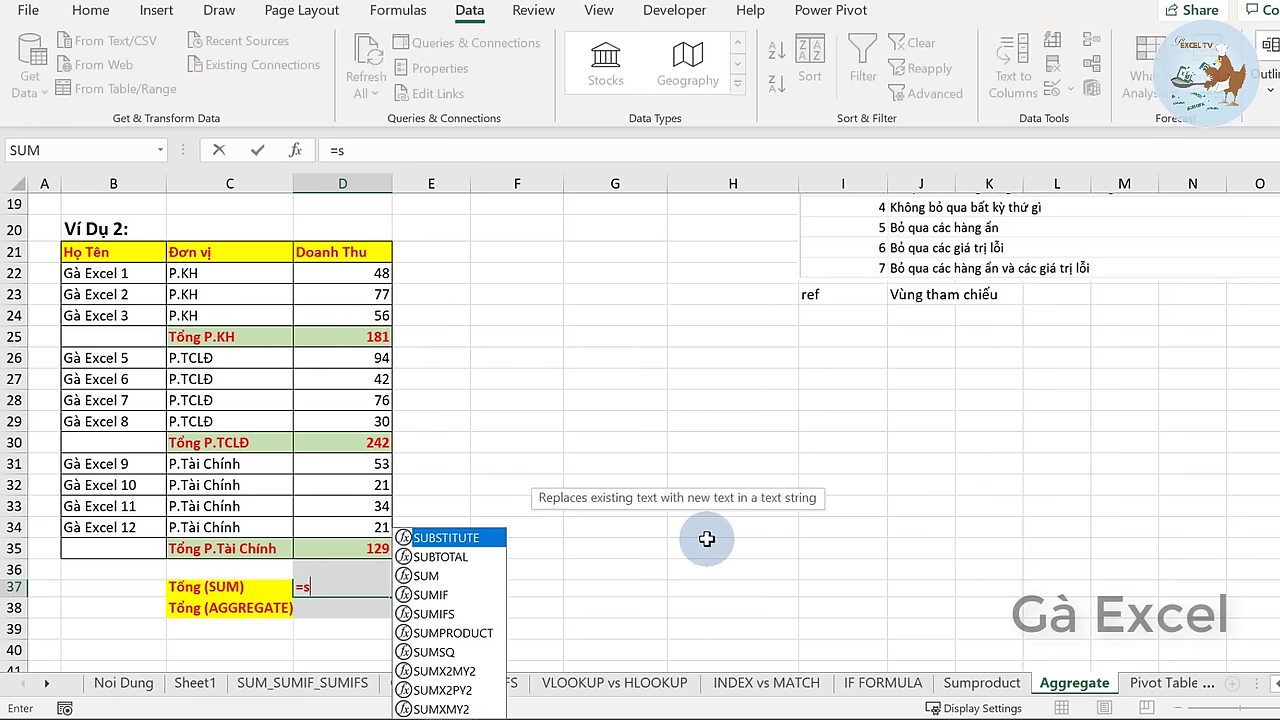
{"action": "type", "text": "um"}
{"action": "key", "text": "Tab"}
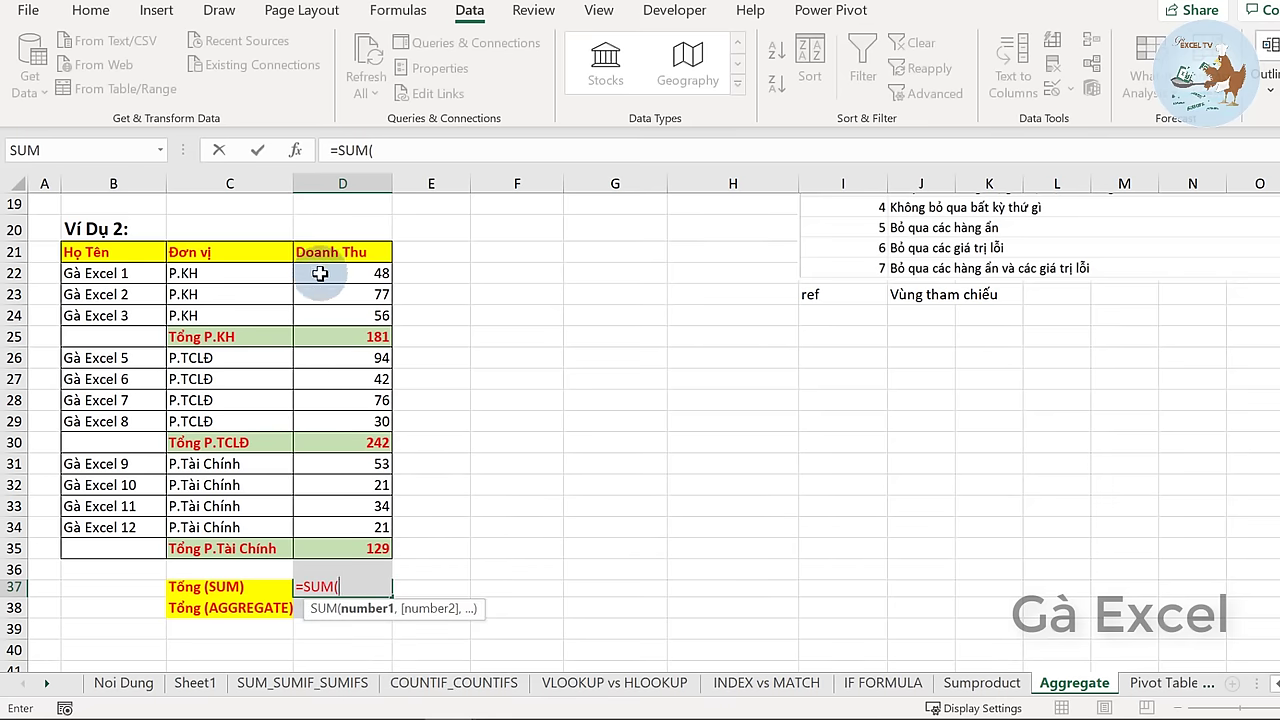
{"action": "left_click_drag", "start_coordinate": [327, 268], "coordinate": [326, 543]}
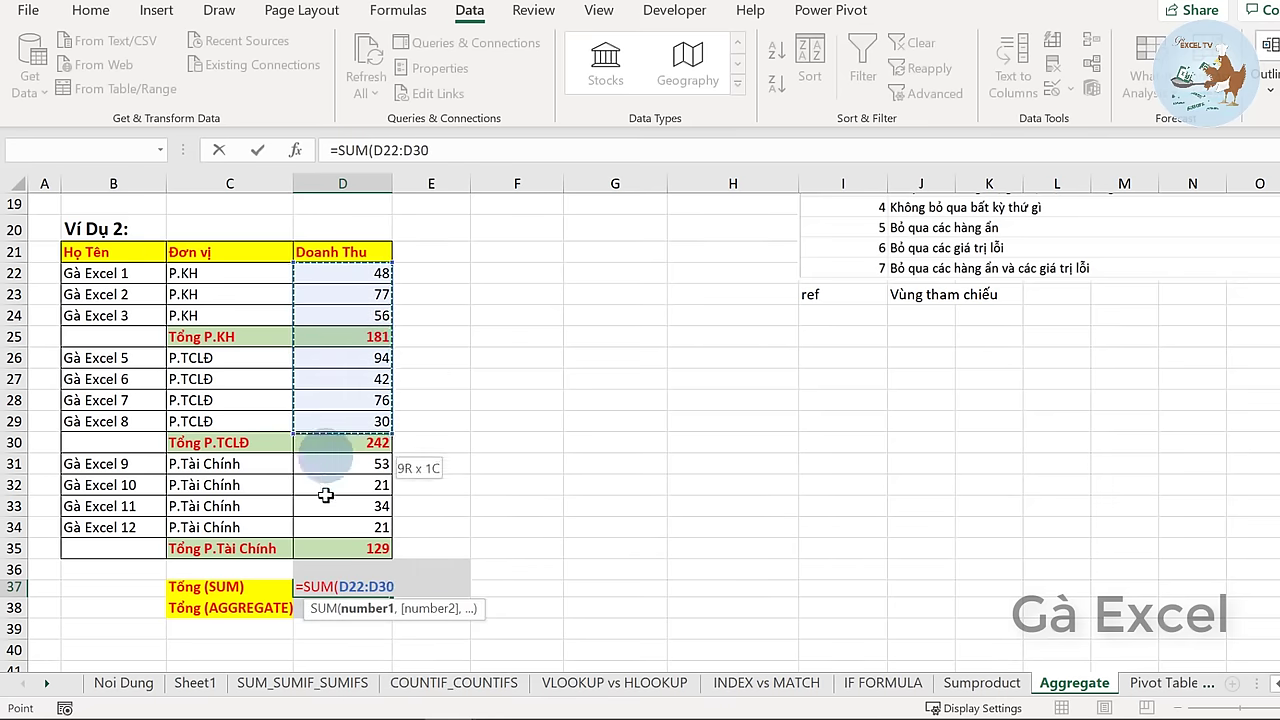
{"action": "key", "text": "Return"}
{"action": "left_click", "coordinate": [332, 585]}
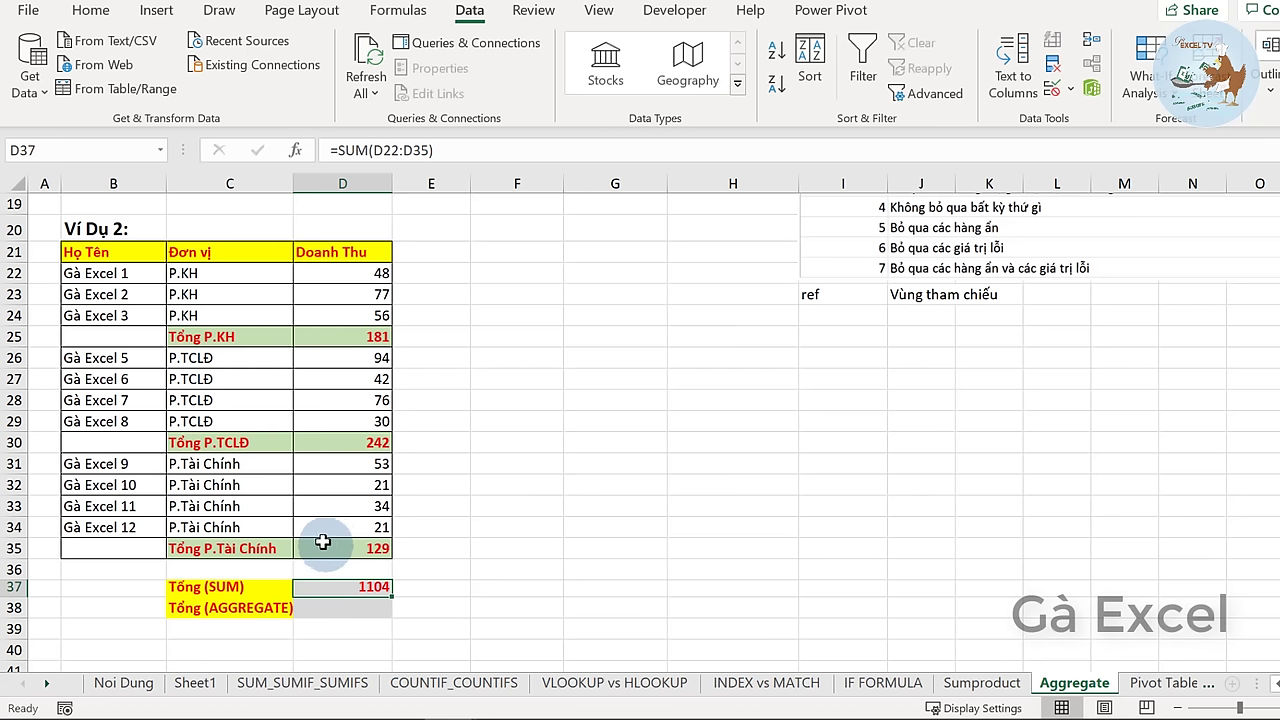
- Compare the D25, D30, D35 subtotals and try =D25+D30, then discard it
{"action": "left_click", "coordinate": [326, 333]}
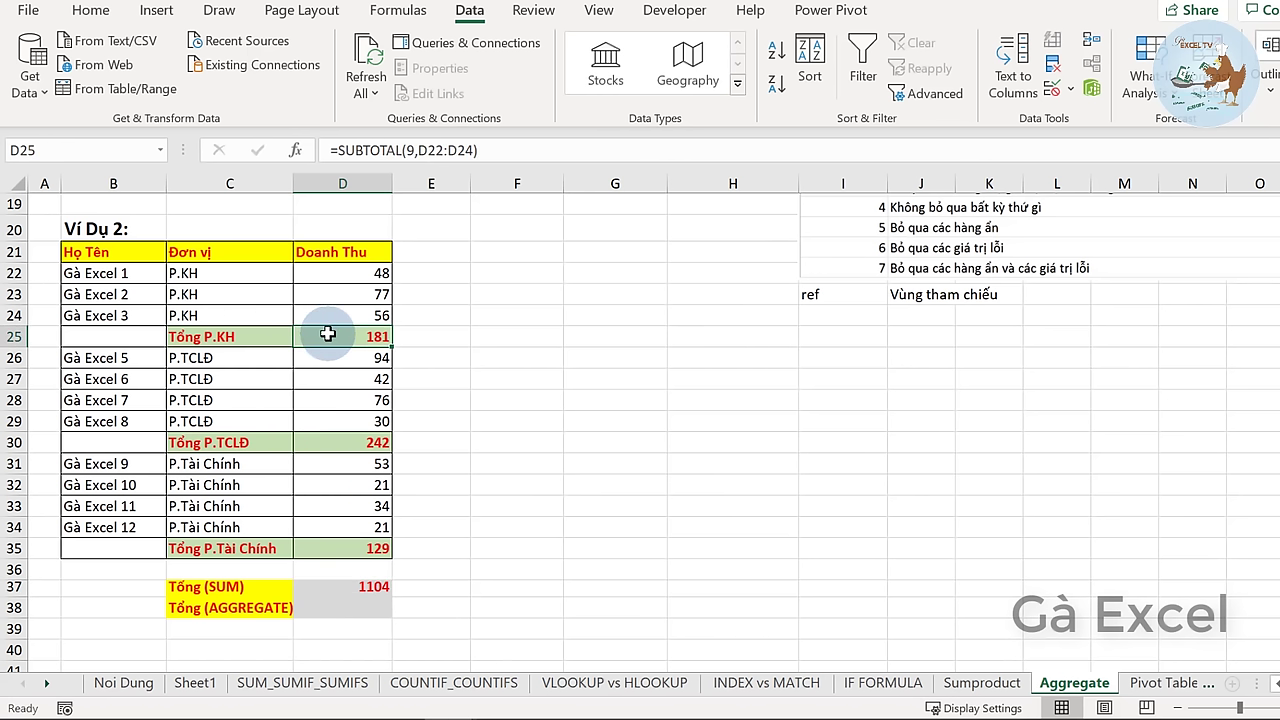
{"action": "left_click", "coordinate": [355, 450]}
{"action": "left_click", "coordinate": [362, 548]}
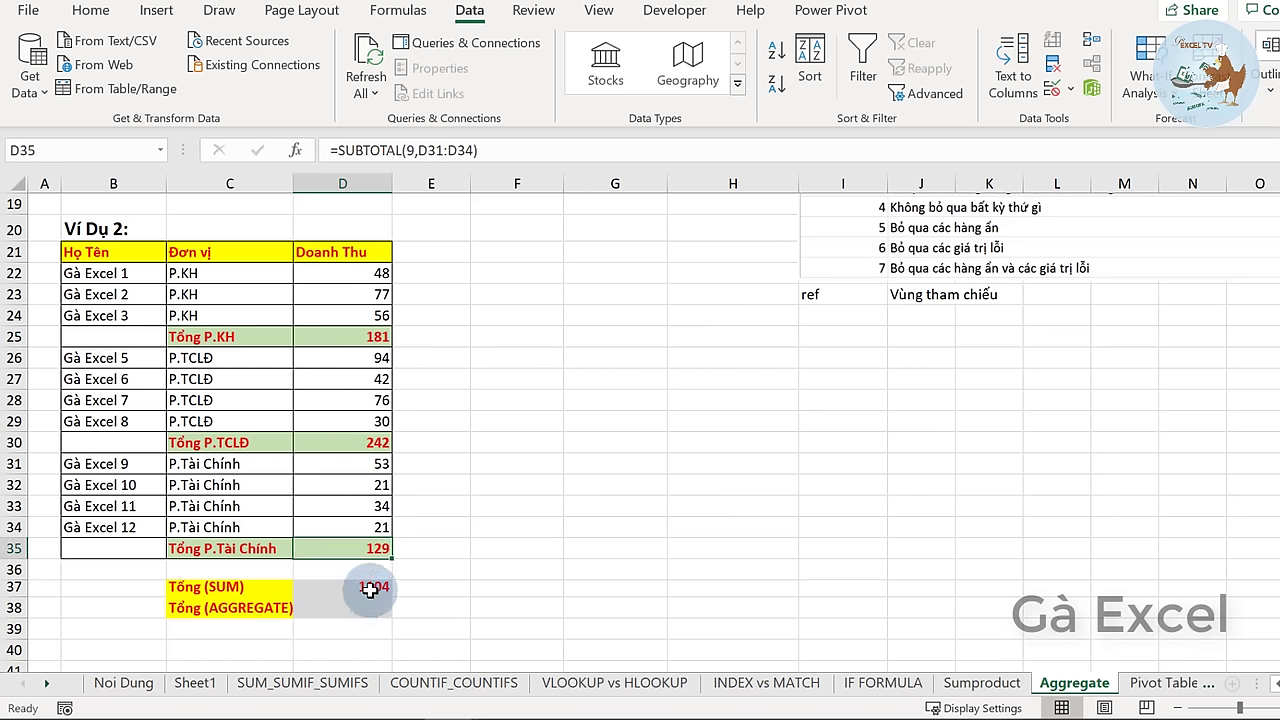
{"action": "left_click", "coordinate": [370, 589]}
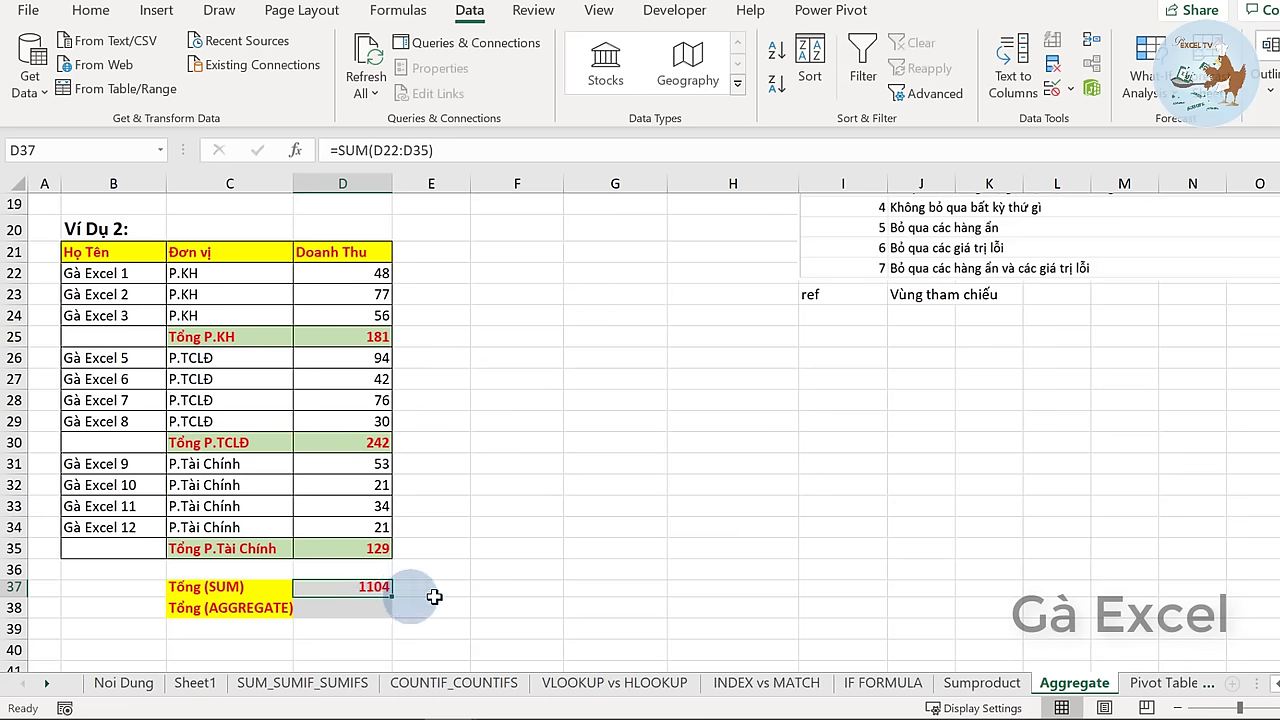
{"action": "type", "text": "="}
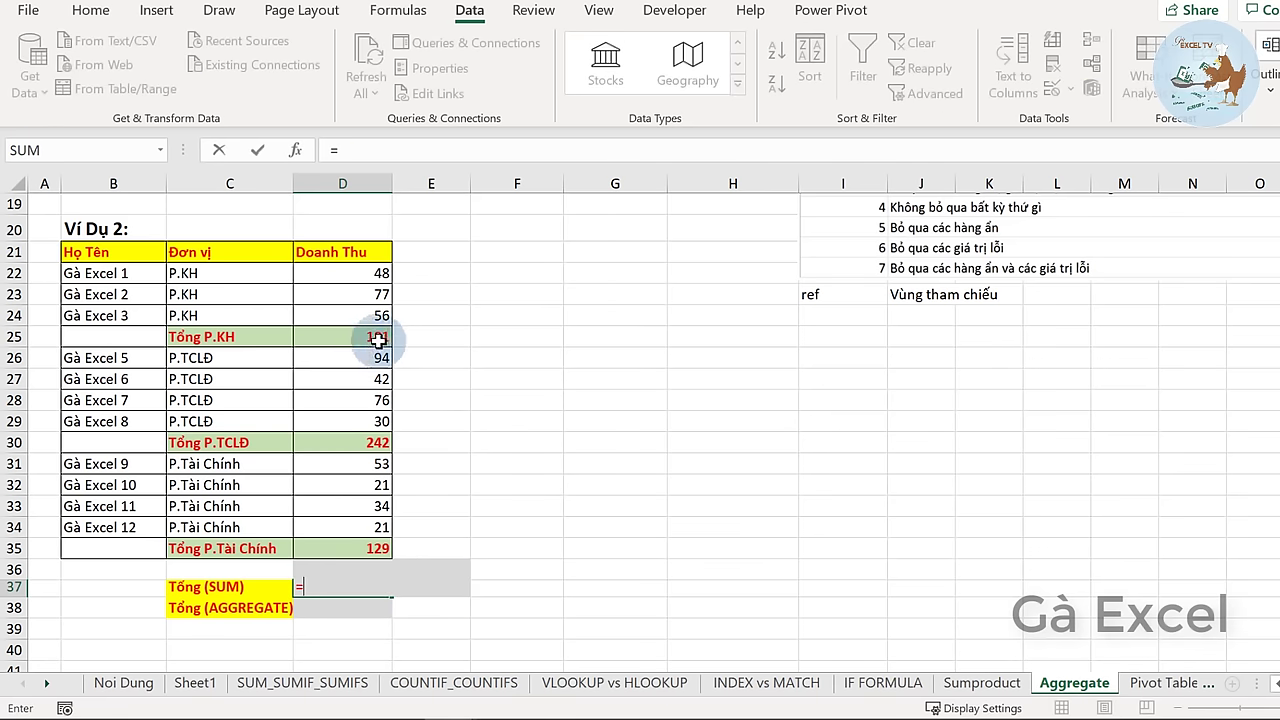
{"action": "left_click", "coordinate": [378, 340]}
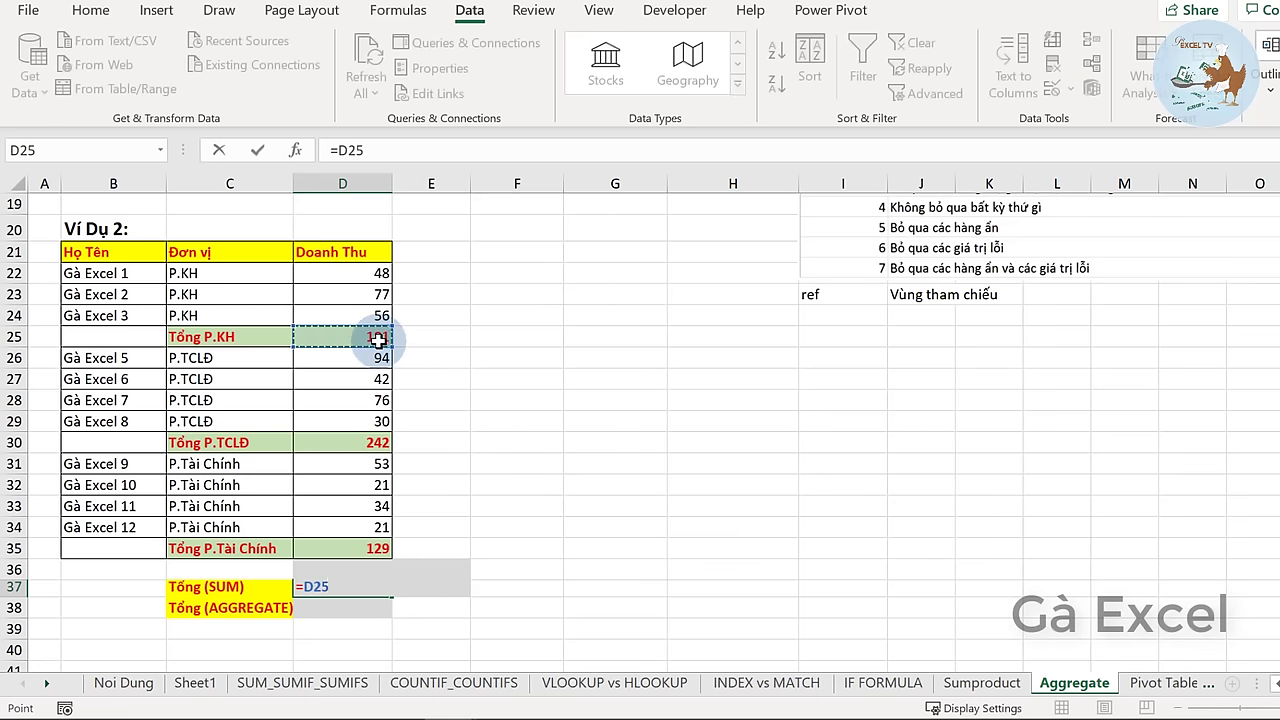
{"action": "left_click", "coordinate": [354, 445]}
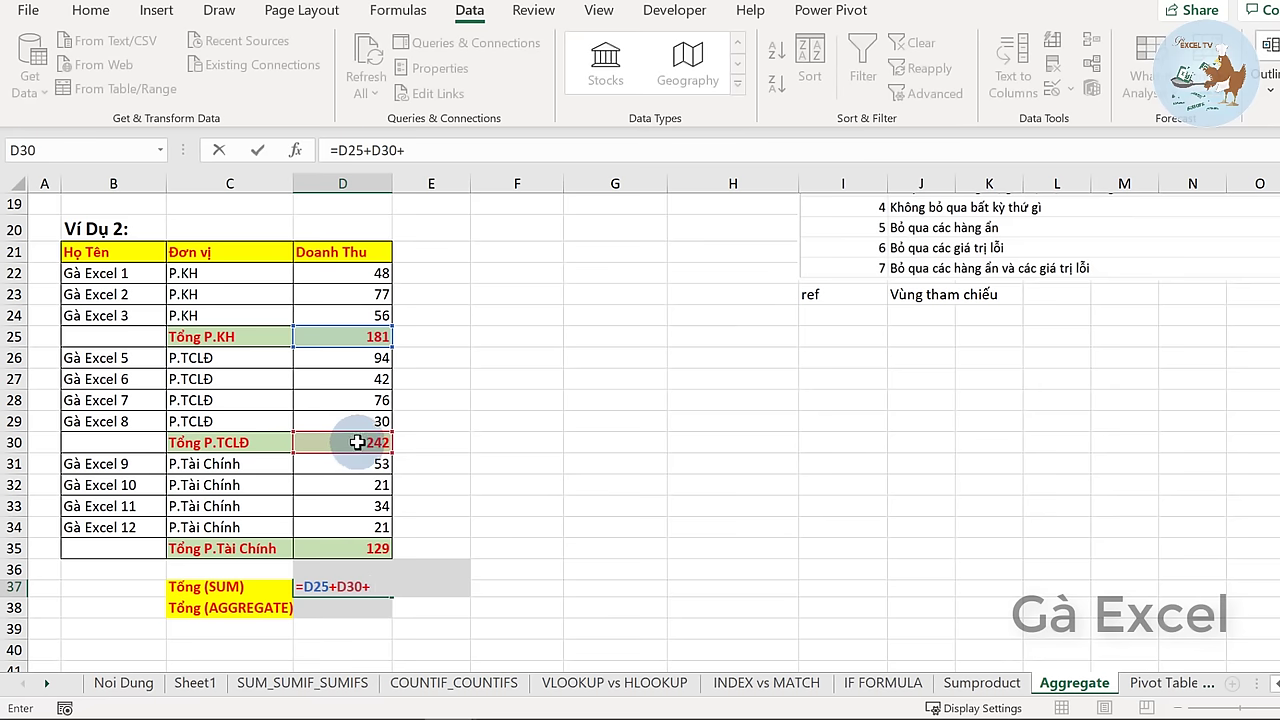
{"action": "key", "text": "Escape"}
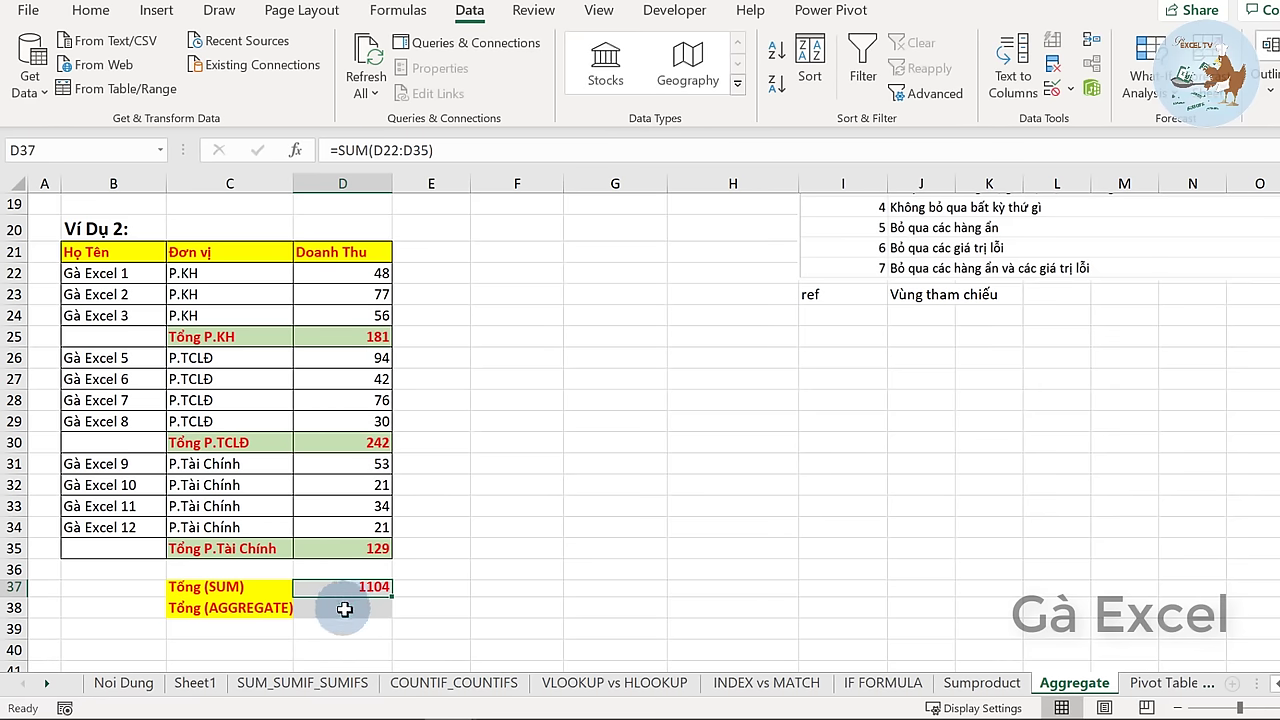
{"action": "left_click", "coordinate": [345, 607]}
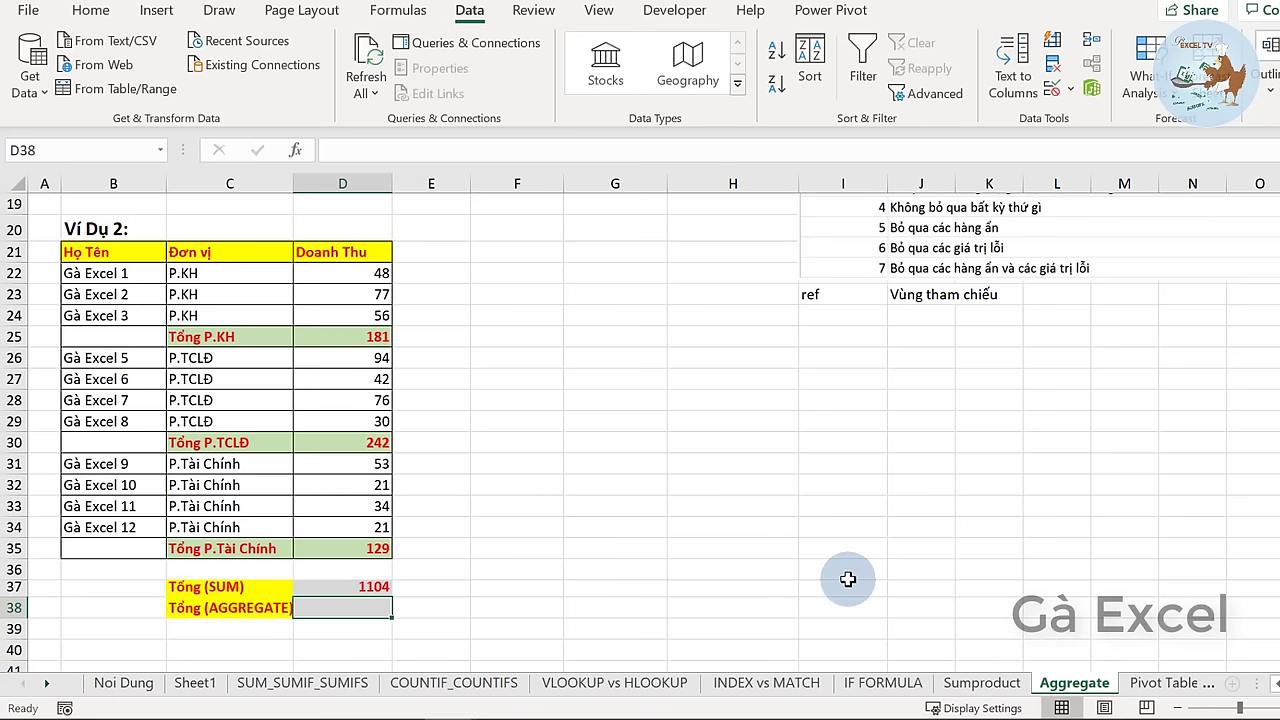
- Enter =AGGREGATE(9,3,D22:D35) in D38, returning 552 without the nested subtotals
{"action": "type", "text": "=ag"}
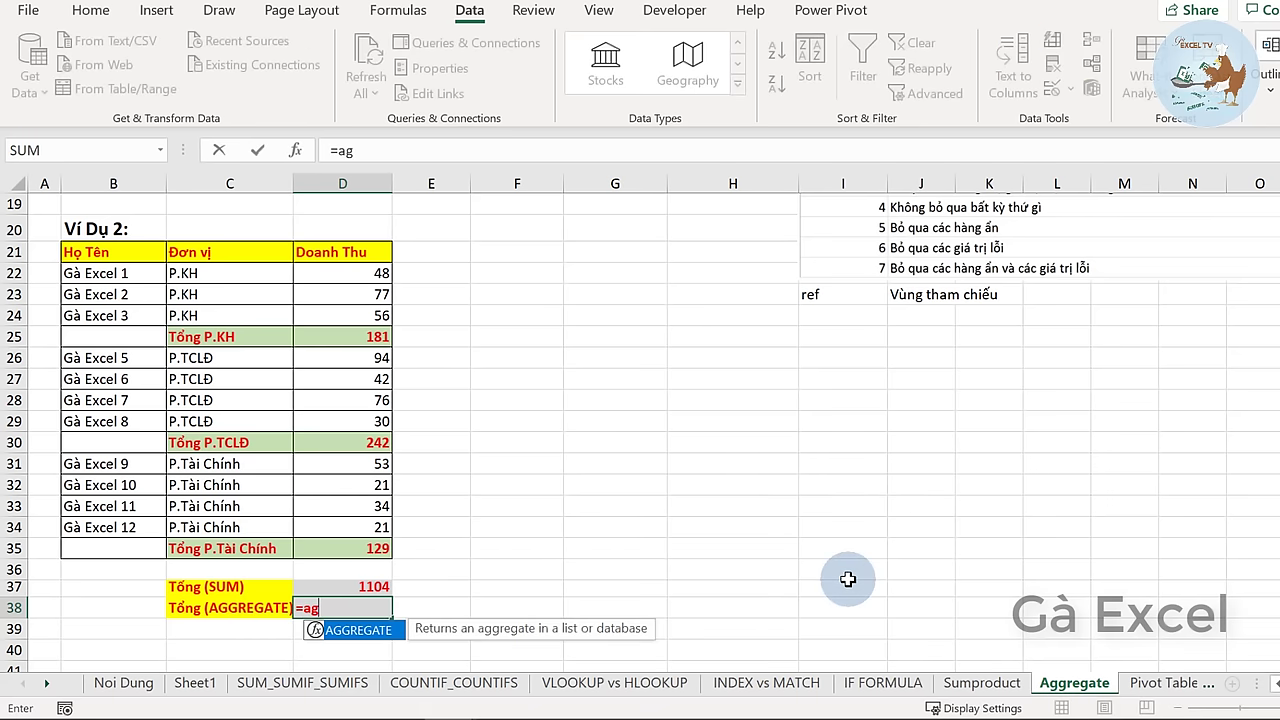
{"action": "key", "text": "Tab"}
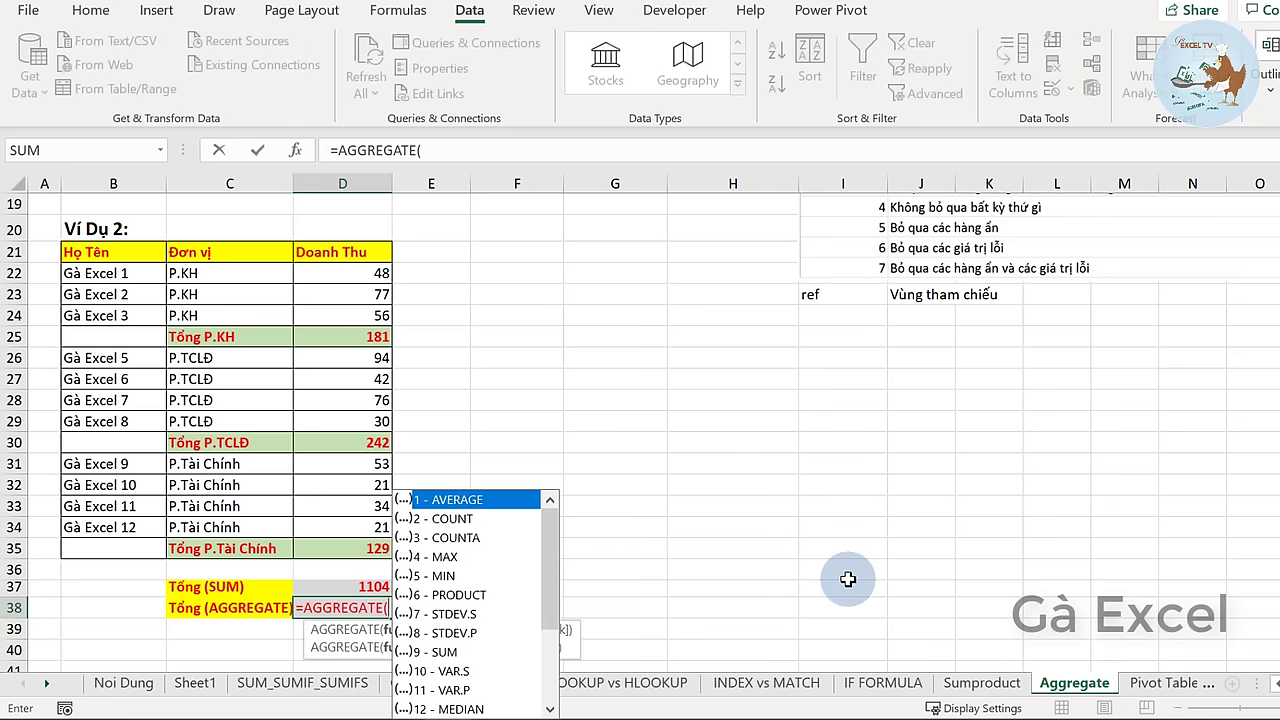
{"action": "double_click", "coordinate": [443, 652]}
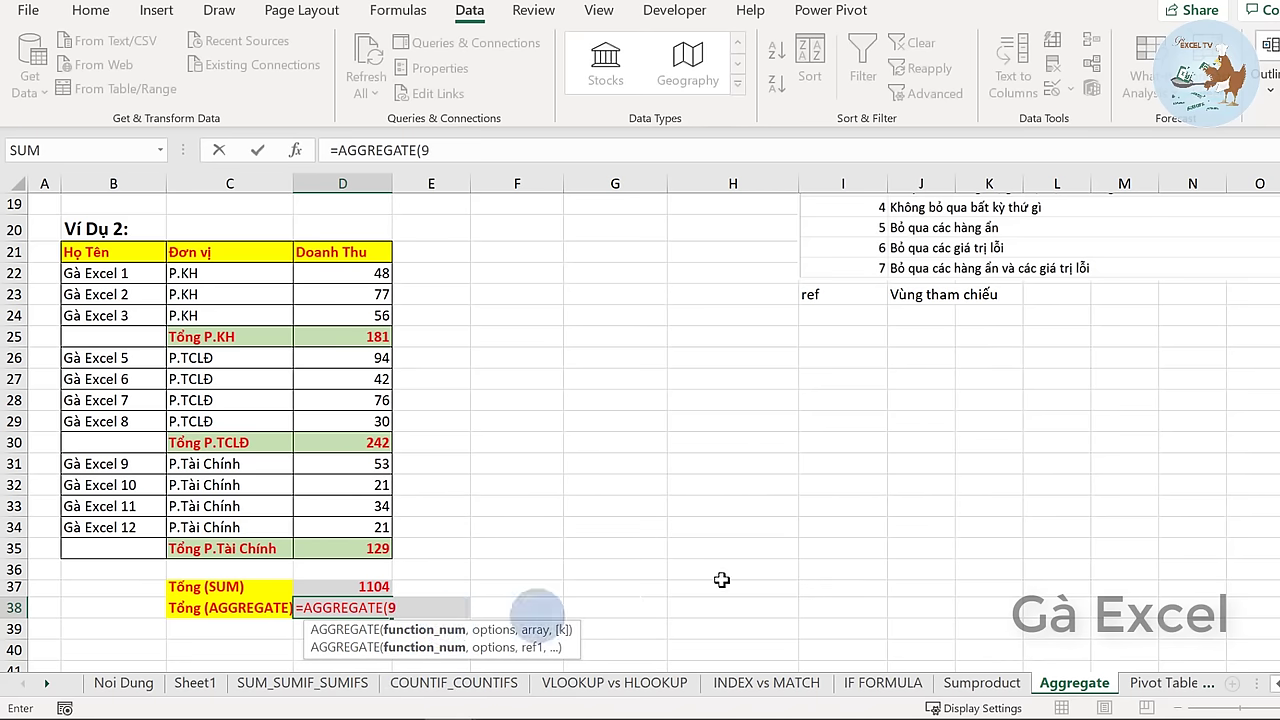
{"action": "type", "text": ","}
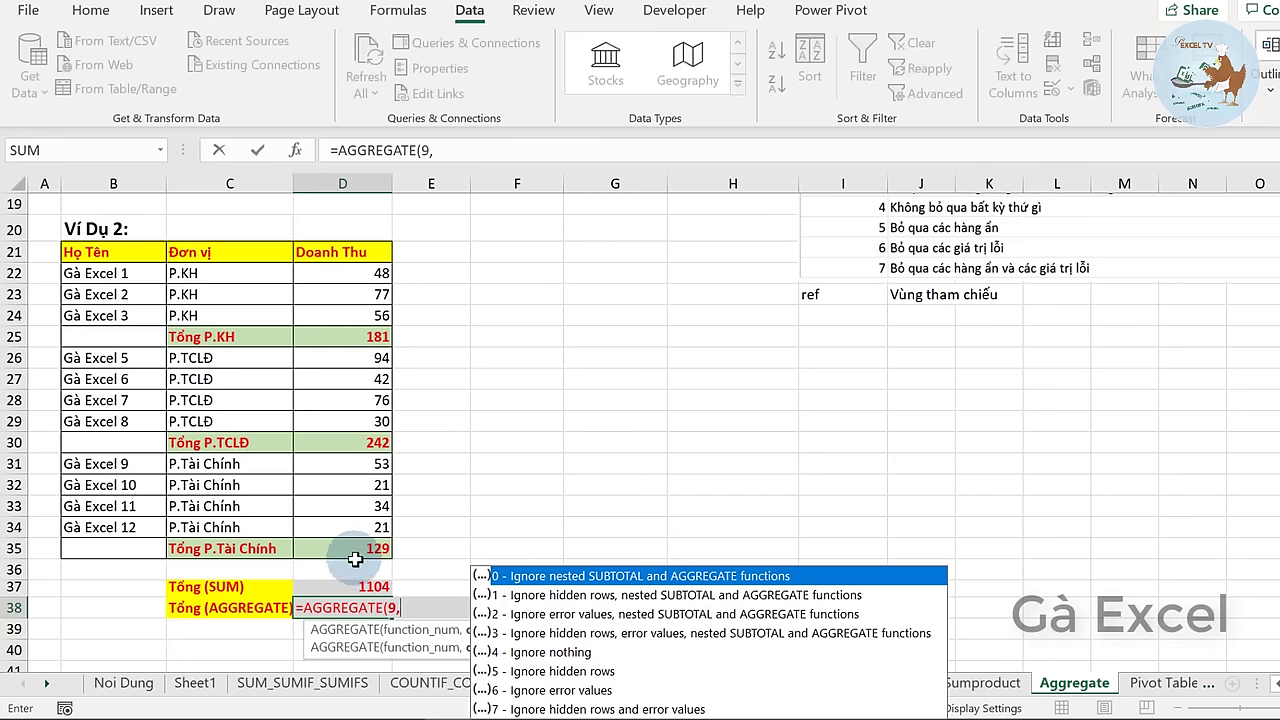
{"action": "type", "text": "3,"}
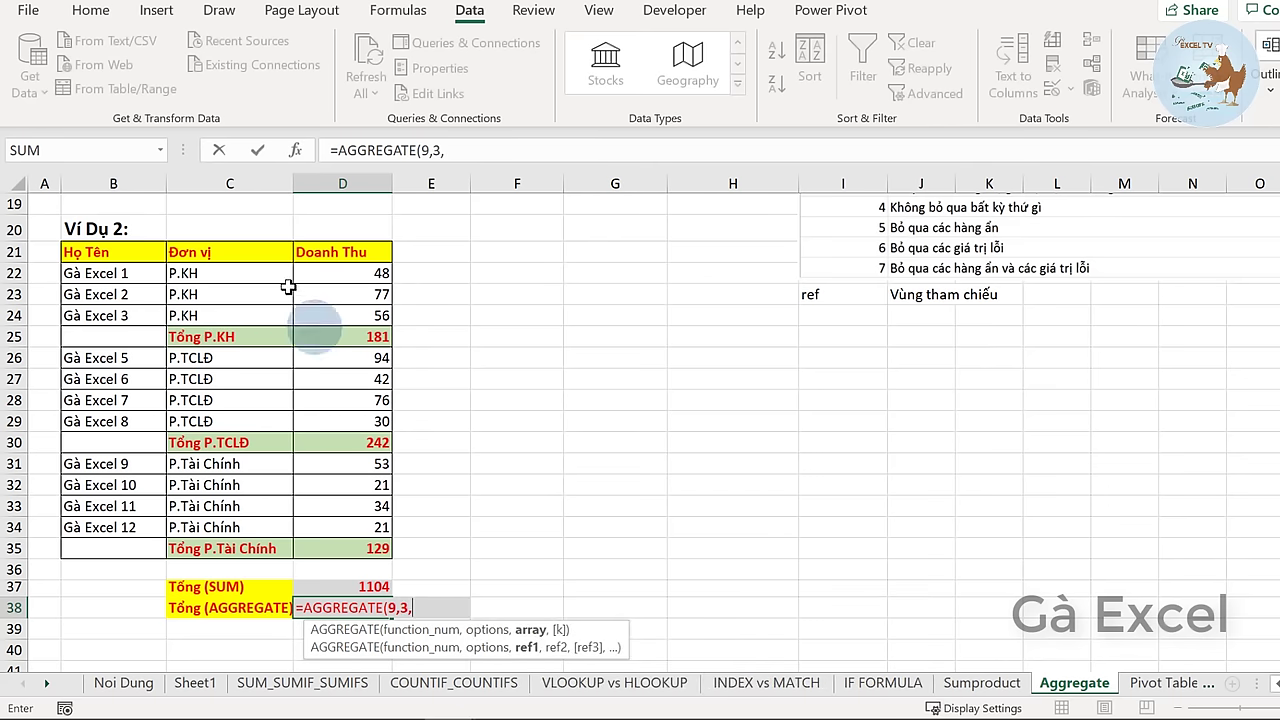
{"action": "left_click_drag", "start_coordinate": [335, 272], "coordinate": [338, 546]}
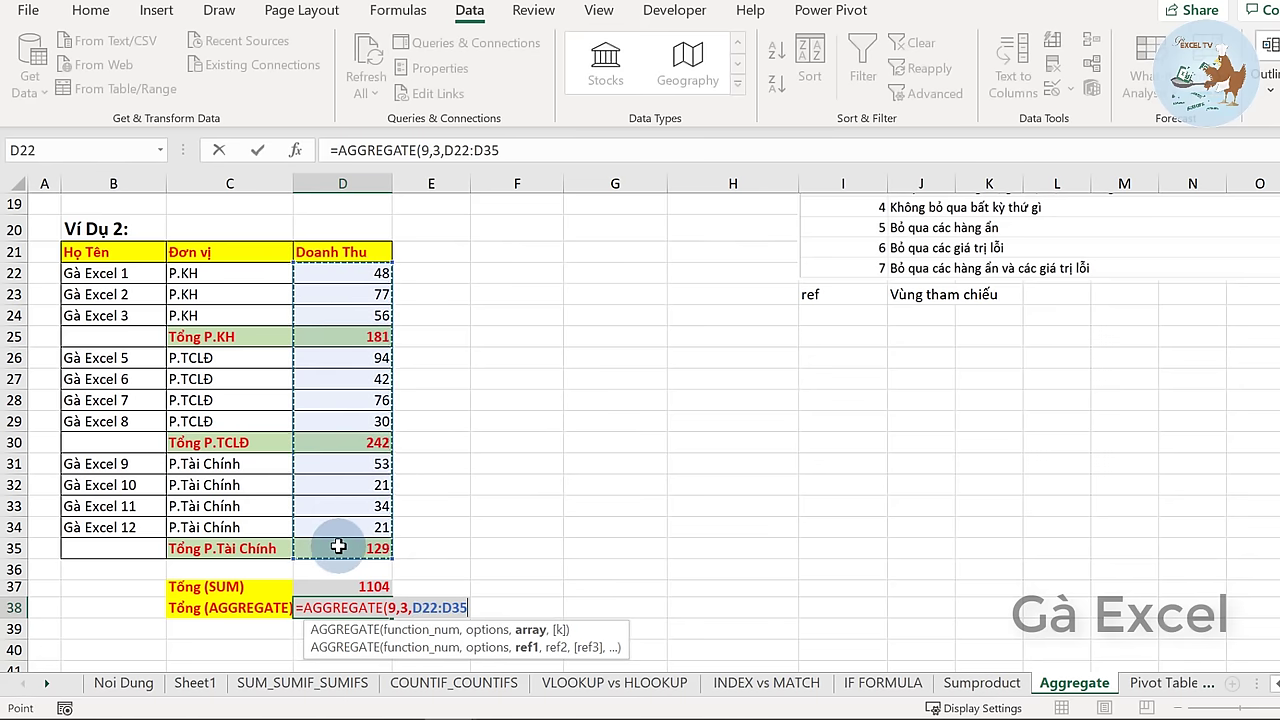
{"action": "key", "text": "Return"}
- Compare the D25, D30, D35 SUBTOTAL formulas with D38's AGGREGATE, then scroll to the top
{"action": "left_click", "coordinate": [345, 612]}
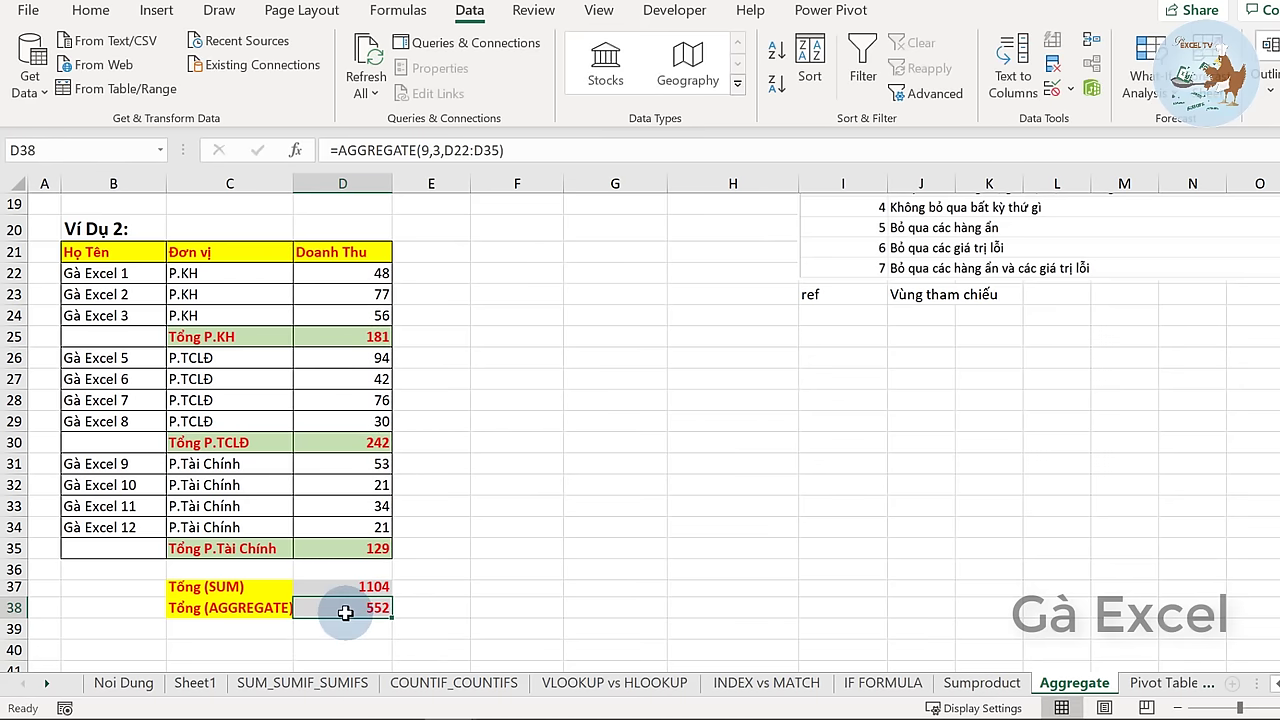
{"action": "left_click", "coordinate": [350, 442]}
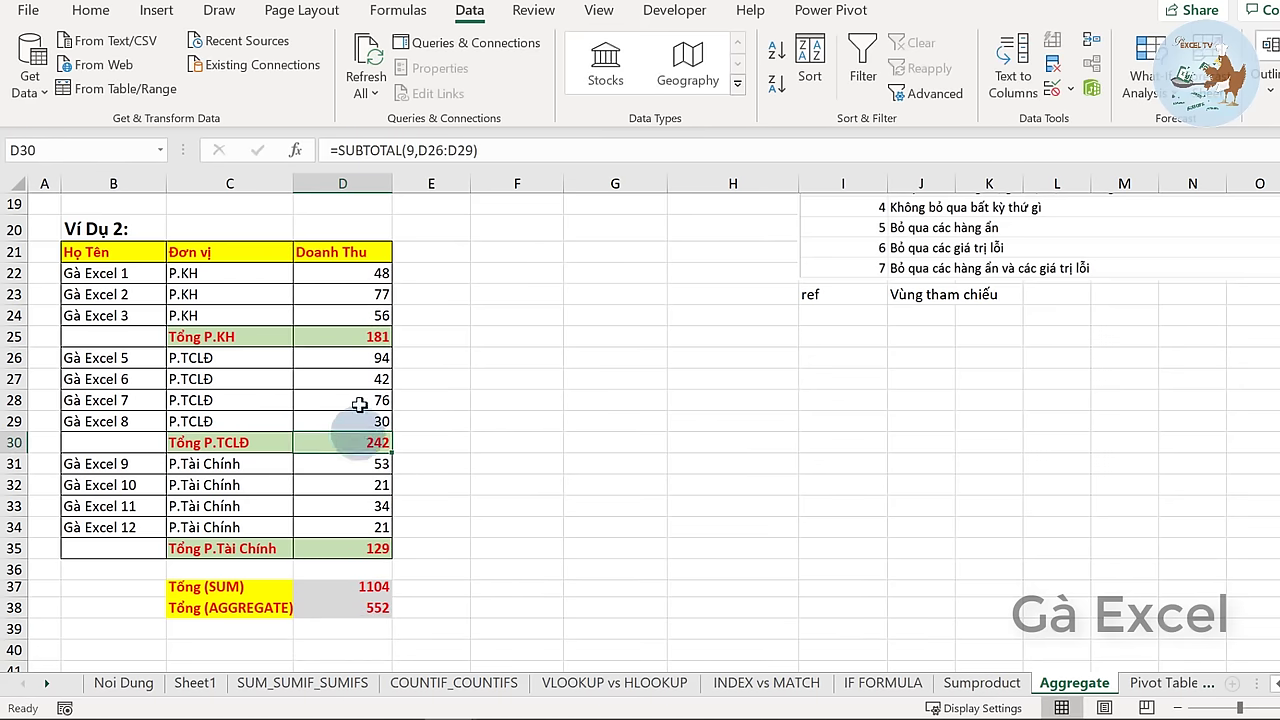
{"action": "left_click", "coordinate": [350, 337]}
{"action": "left_click", "coordinate": [340, 548]}
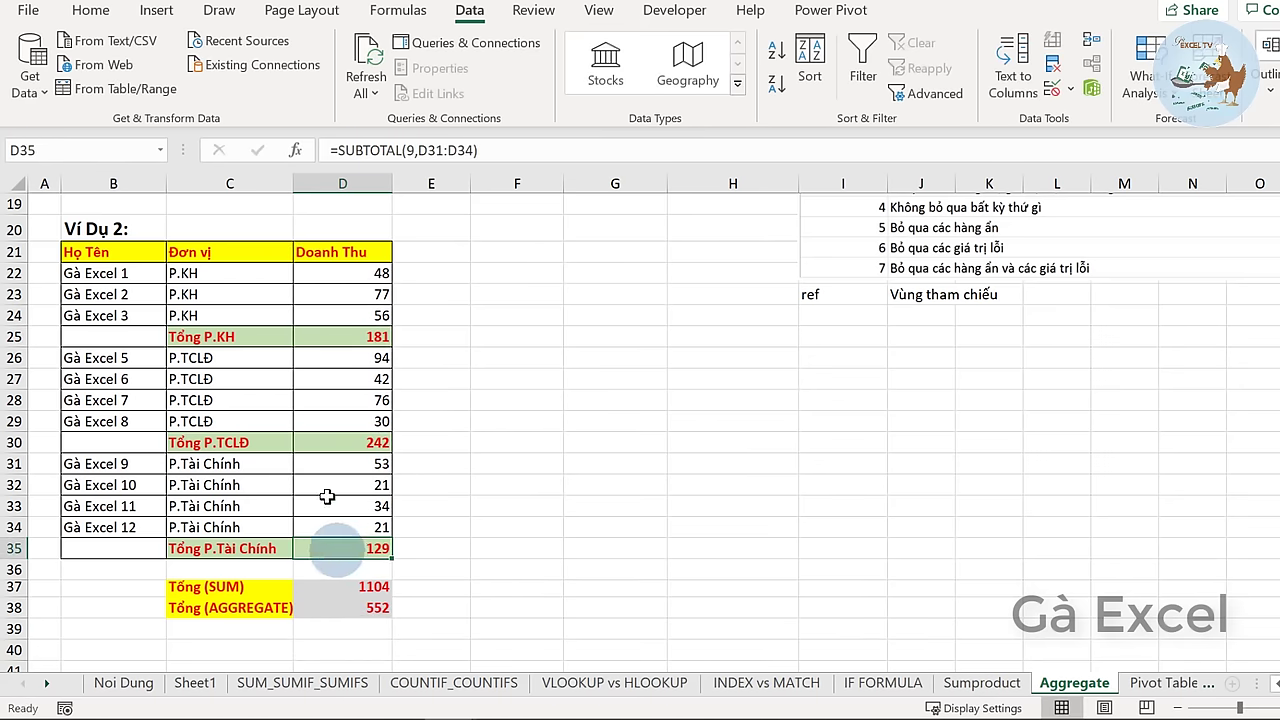
{"action": "left_click", "coordinate": [330, 337]}
{"action": "left_click", "coordinate": [330, 442]}
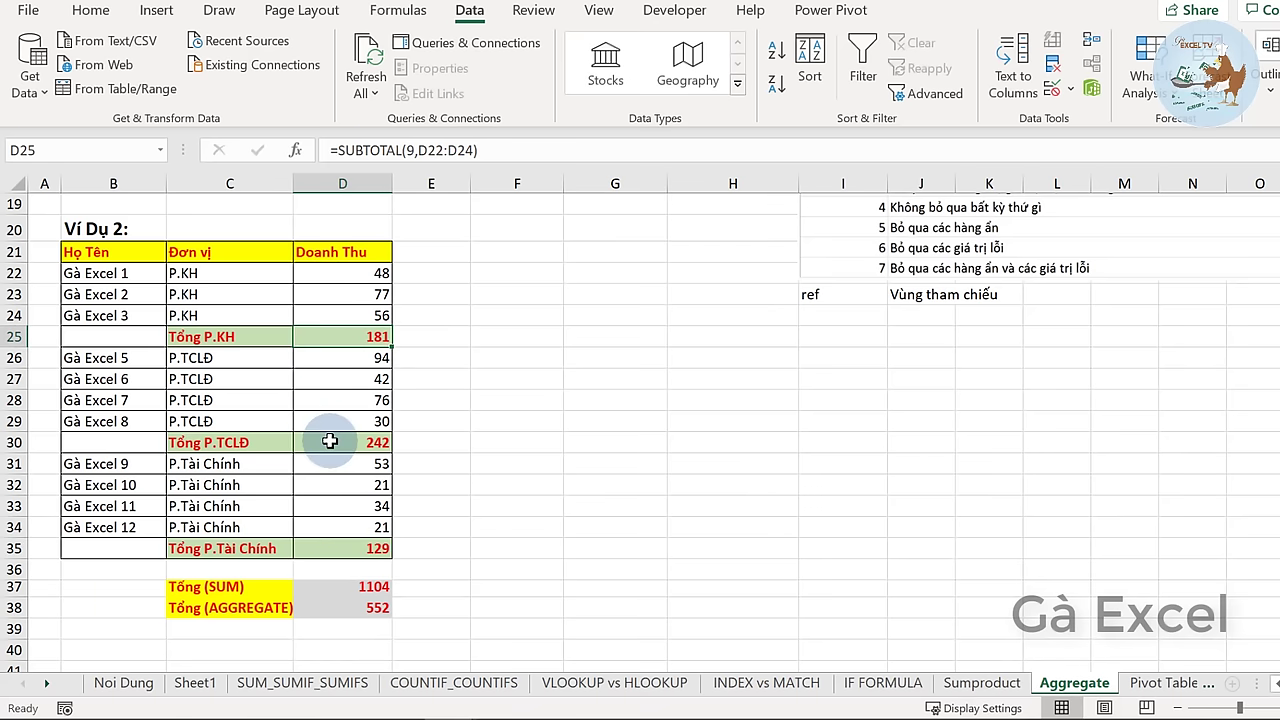
{"action": "left_click", "coordinate": [340, 551]}
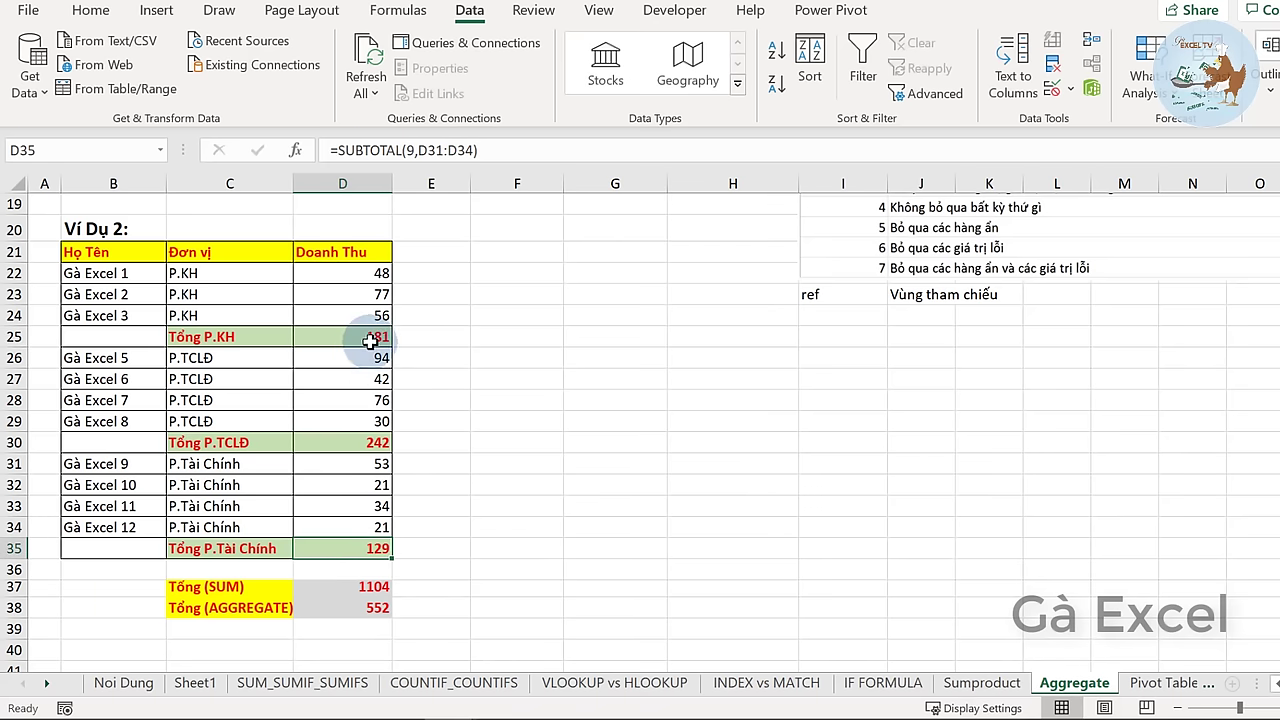
{"action": "left_click", "coordinate": [355, 607]}
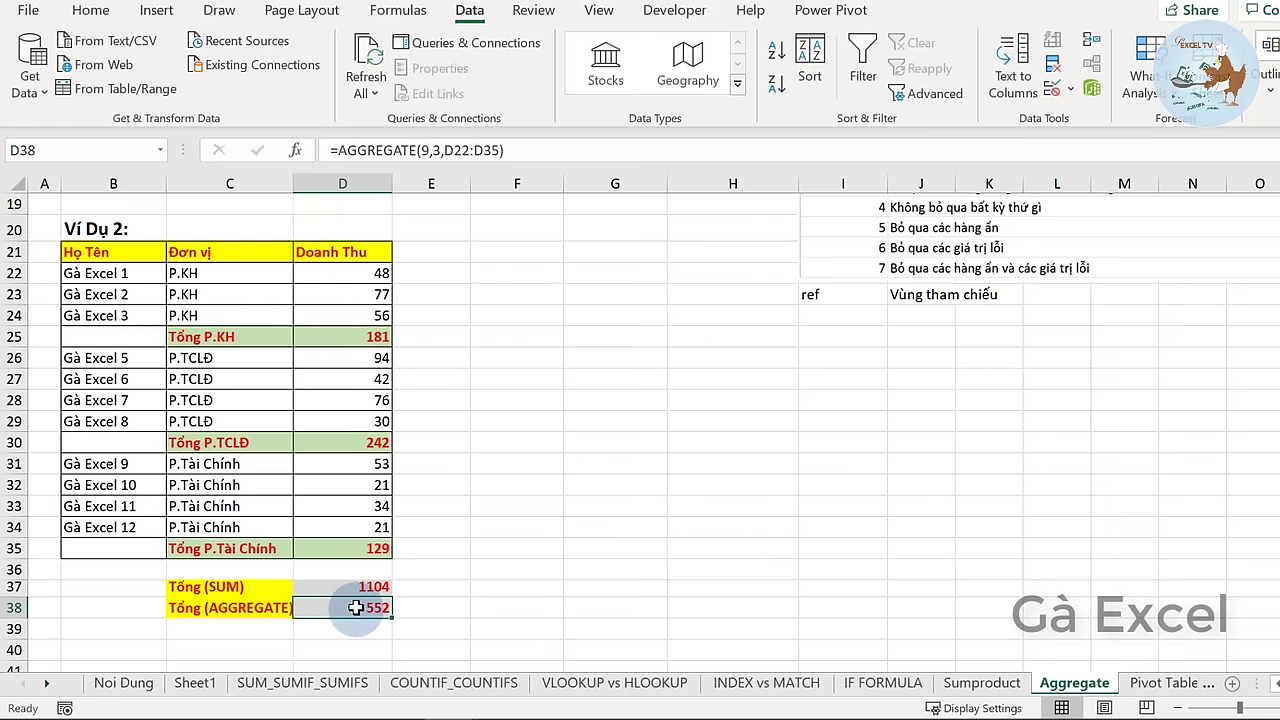
{"action": "scroll", "coordinate": [495, 541], "scroll_direction": "up", "scroll_amount": 5}
{"action": "scroll", "coordinate": [496, 524], "scroll_direction": "up", "scroll_amount": 1}
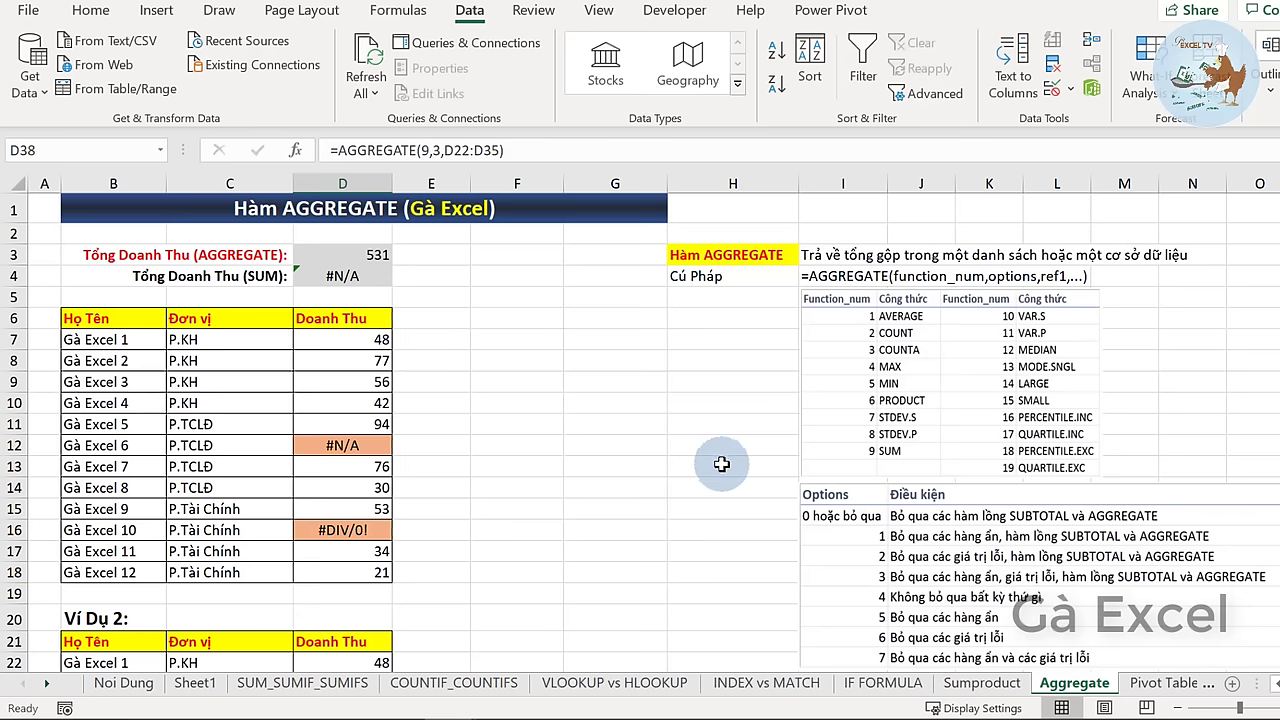
- Go to the Pivot Table sheet, review its reference video note, and restore the Edge browser
{"action": "left_click", "coordinate": [1168, 684]}
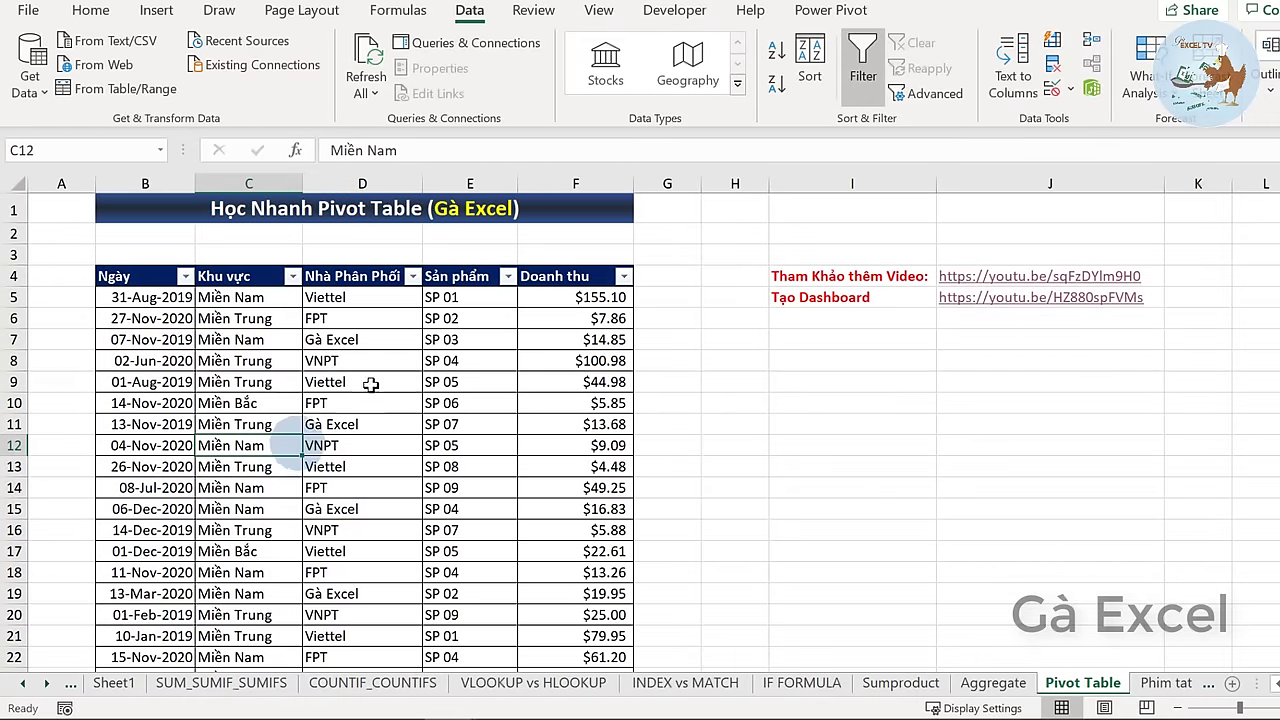
{"action": "left_click", "coordinate": [450, 360]}
{"action": "left_click", "coordinate": [890, 280]}
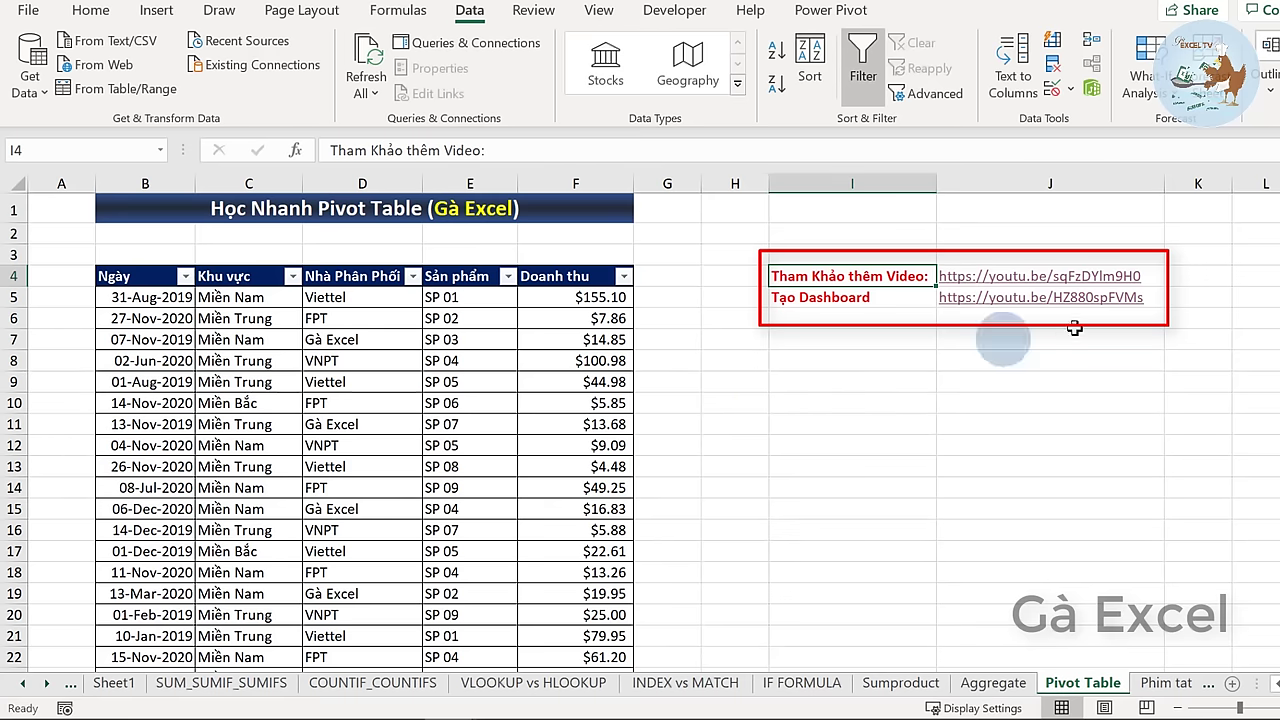
{"action": "double_click", "coordinate": [810, 276]}
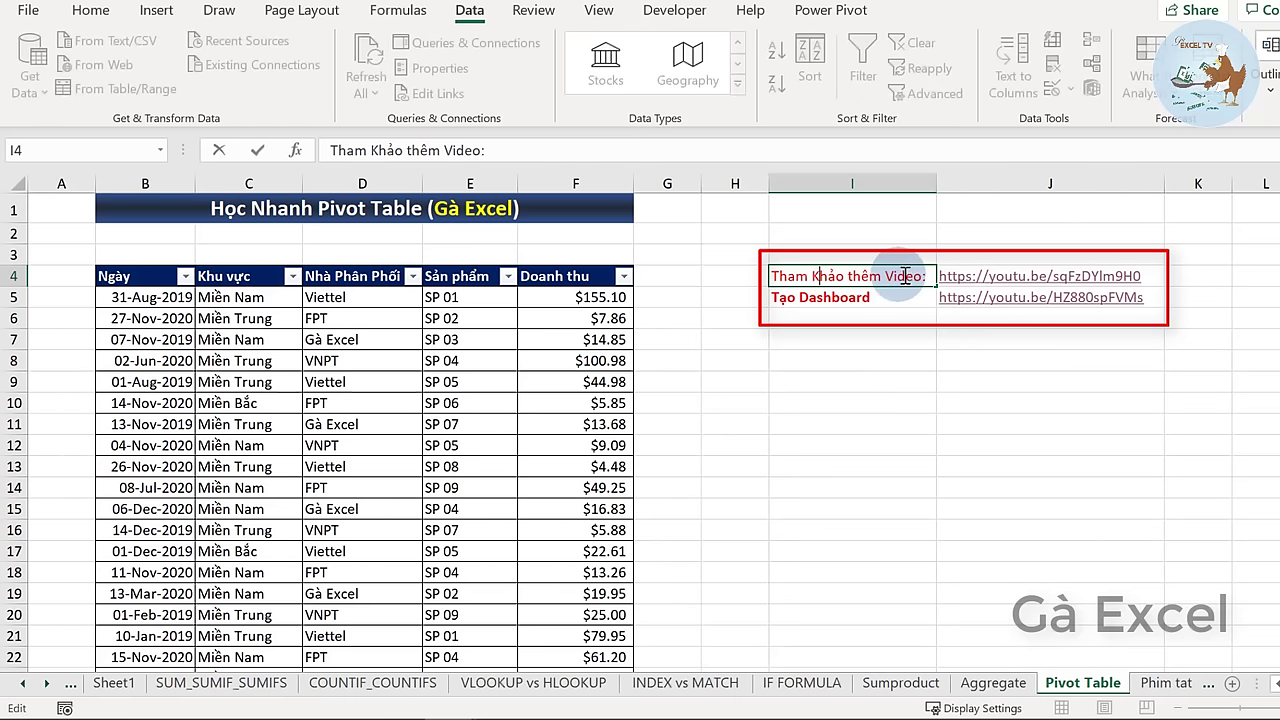
{"action": "left_click", "coordinate": [838, 302]}
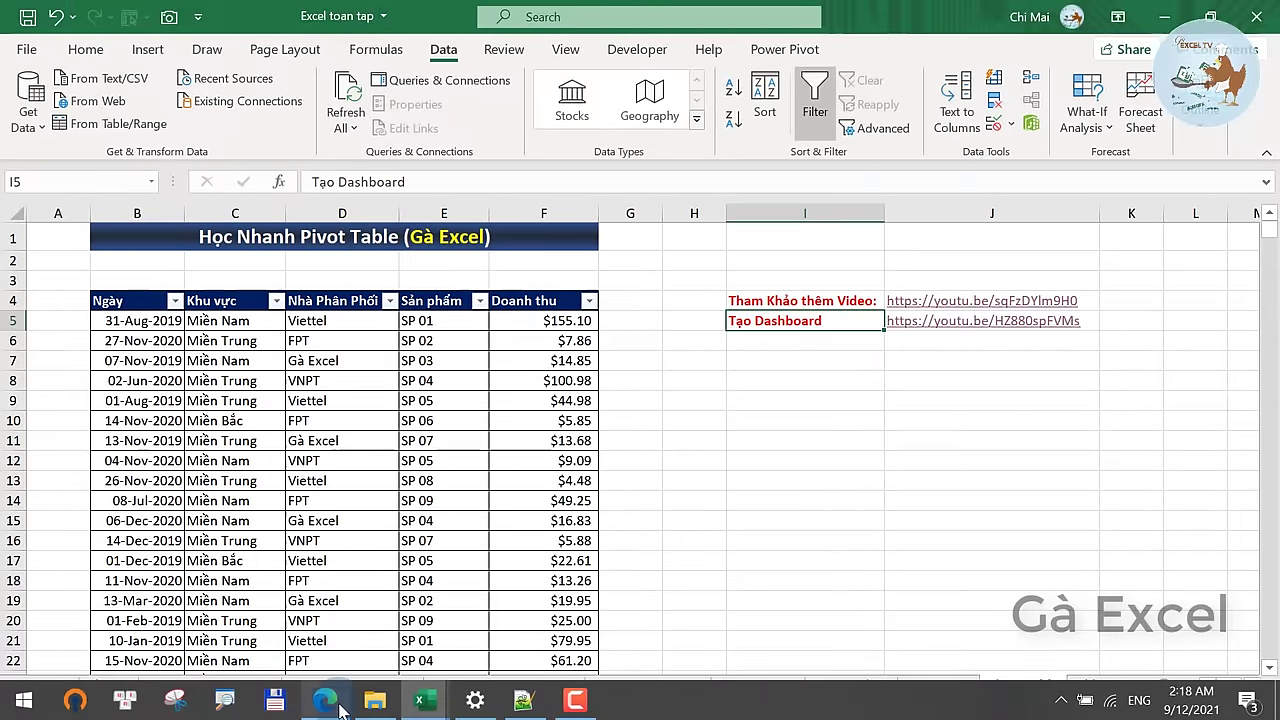
{"action": "left_click", "coordinate": [330, 703]}
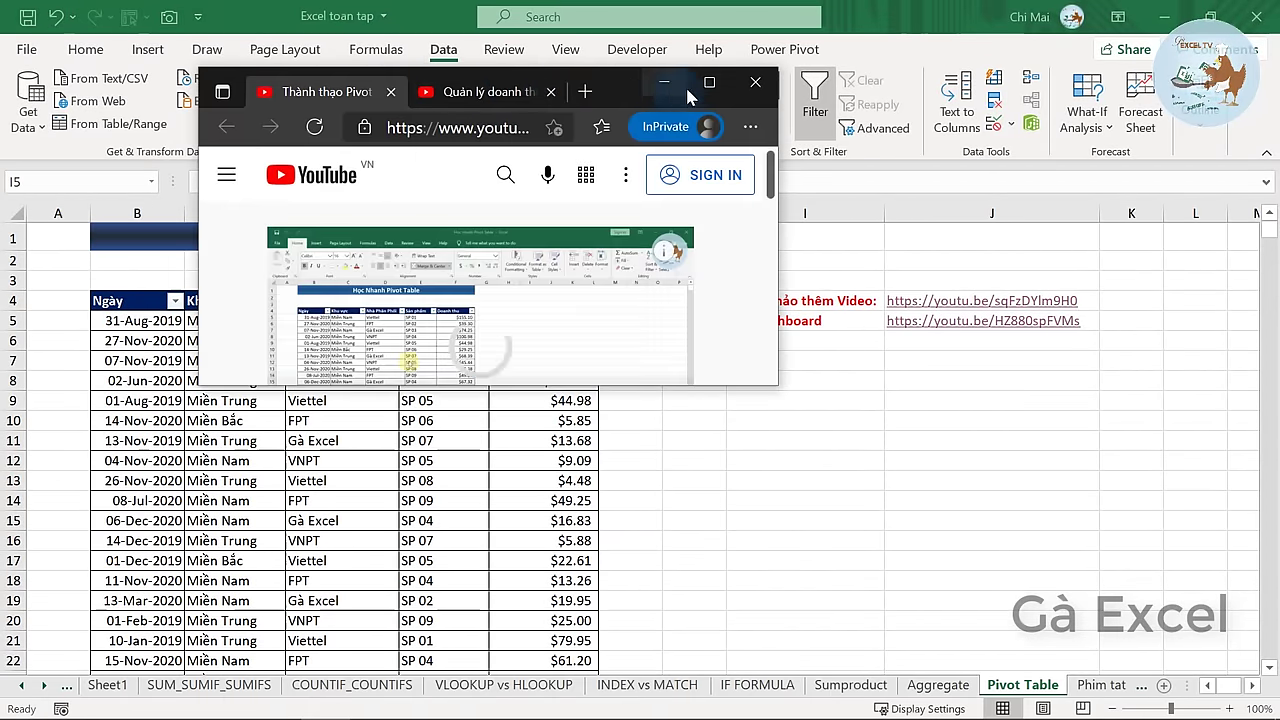
- Maximize the browser and highlight the Pivot Table video's title
{"action": "left_click", "coordinate": [708, 82]}
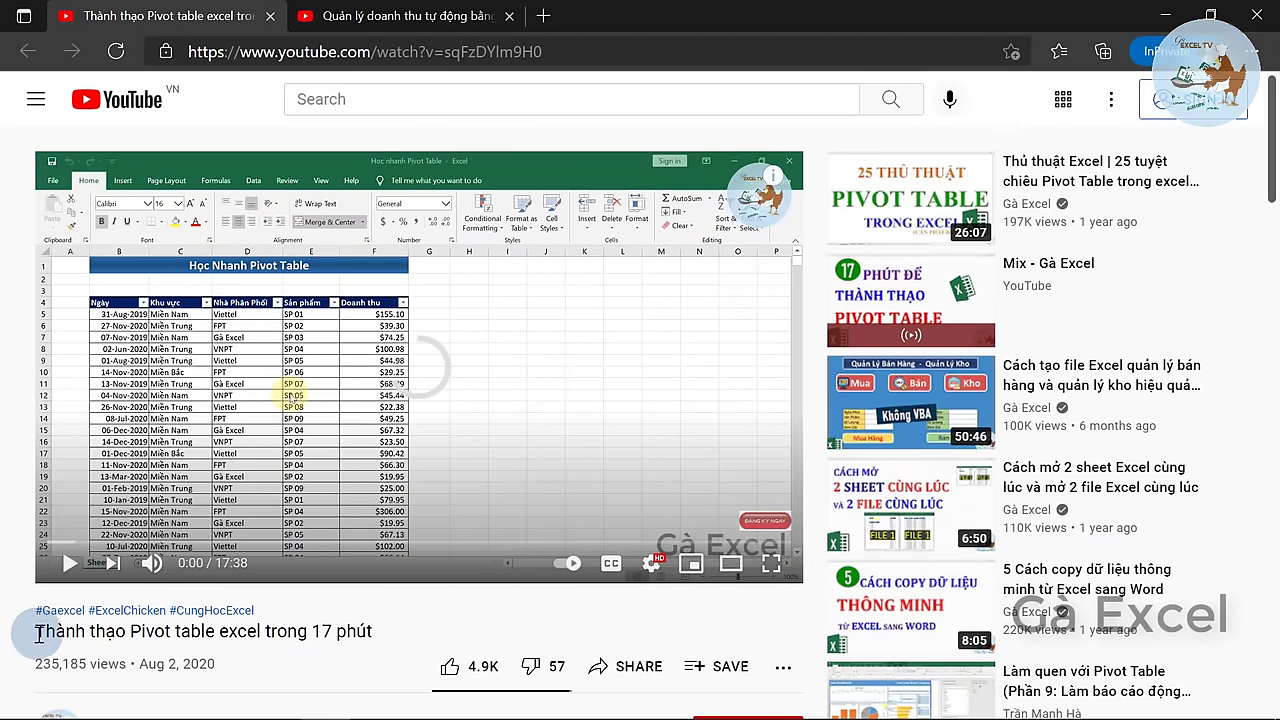
{"action": "left_click_drag", "start_coordinate": [37, 632], "coordinate": [386, 640]}
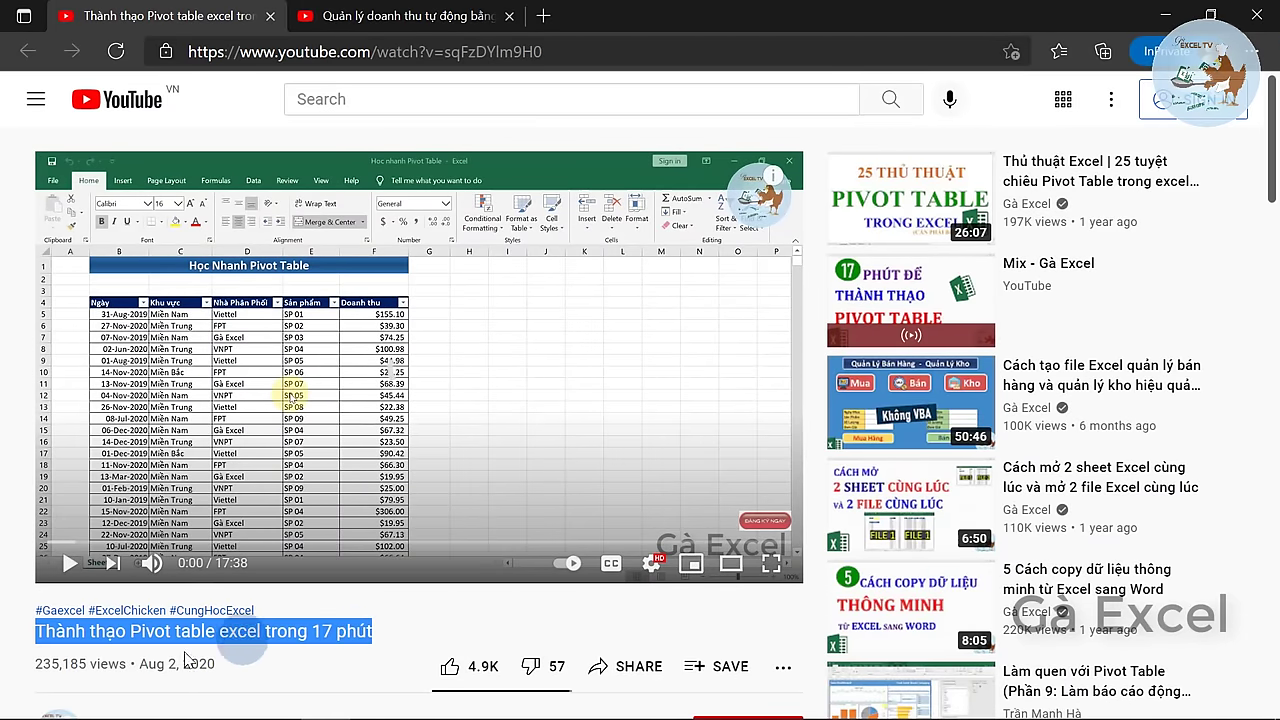
{"action": "left_click_drag", "start_coordinate": [130, 632], "coordinate": [386, 645]}
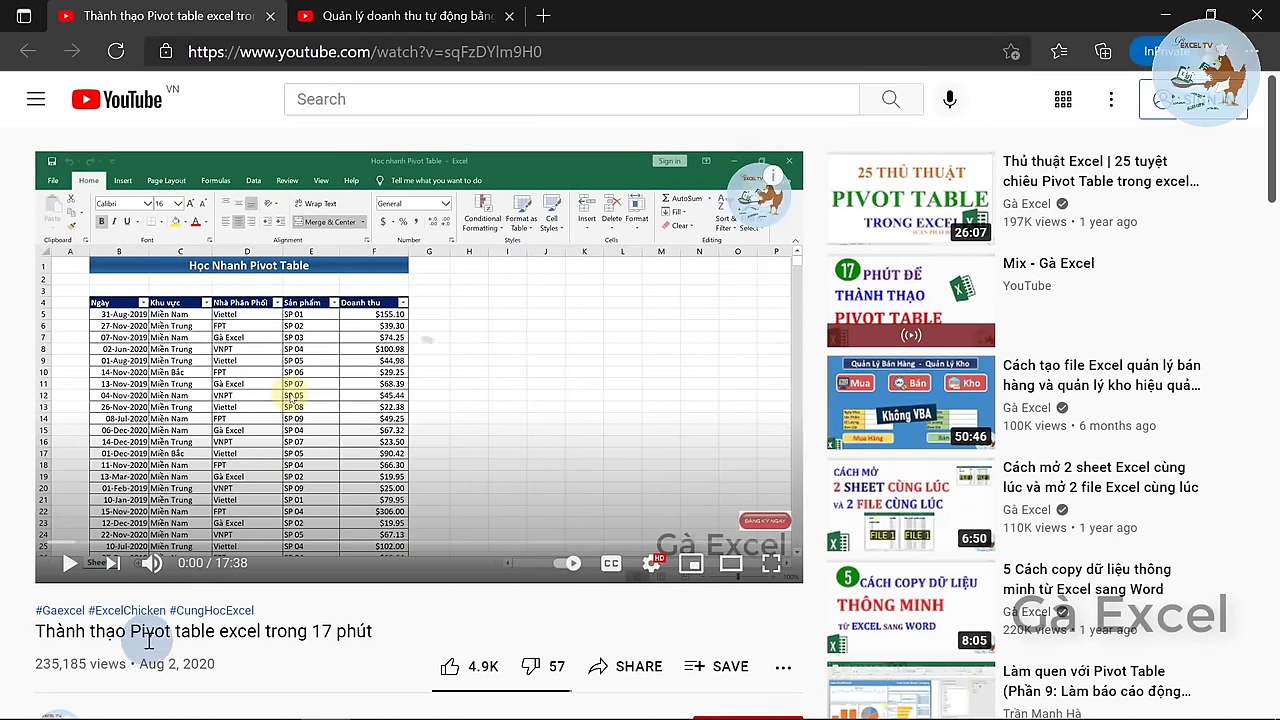
{"action": "left_click", "coordinate": [386, 645]}
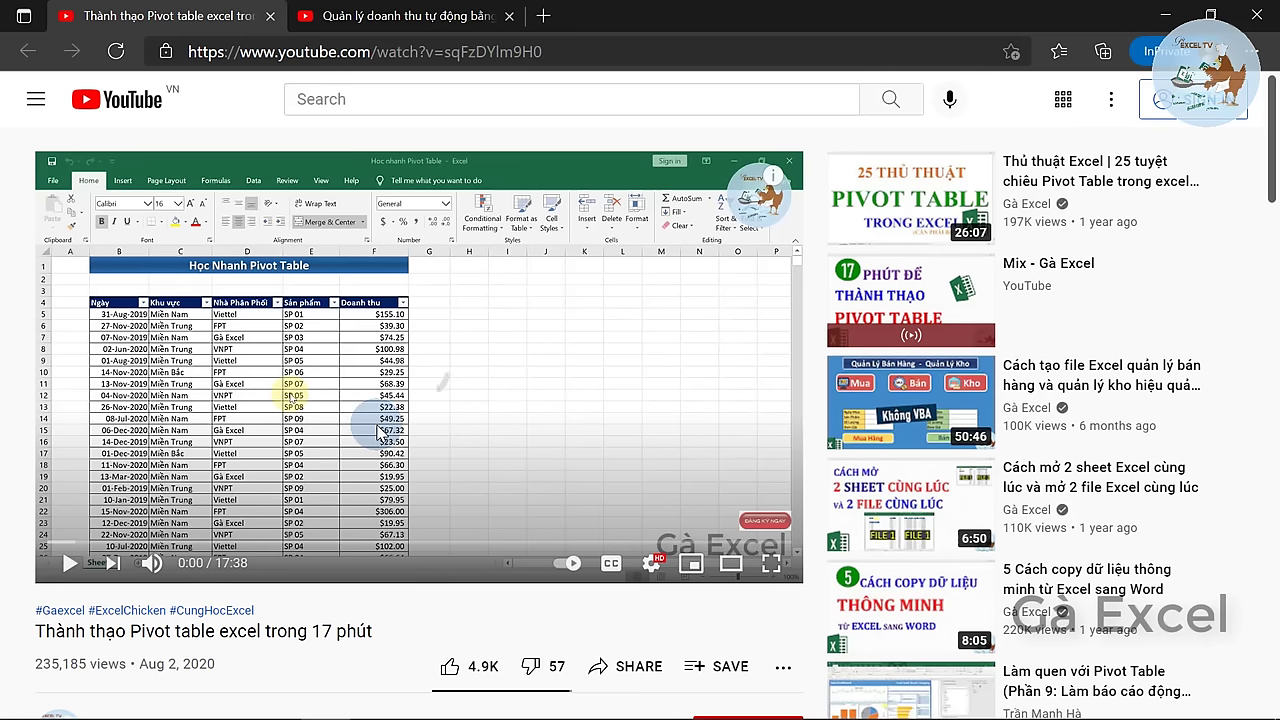
{"action": "mouse_move", "coordinate": [910, 198]}
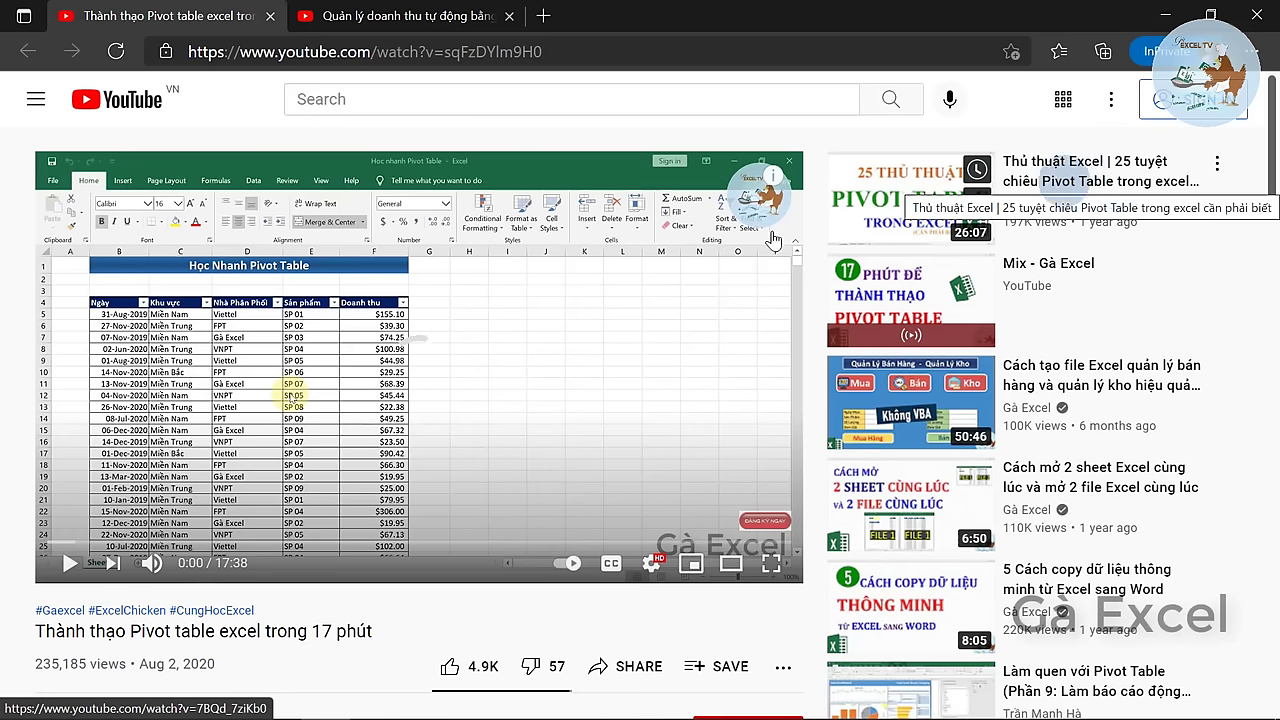
{"action": "scroll", "coordinate": [256, 567], "scroll_direction": "down", "scroll_amount": 1}
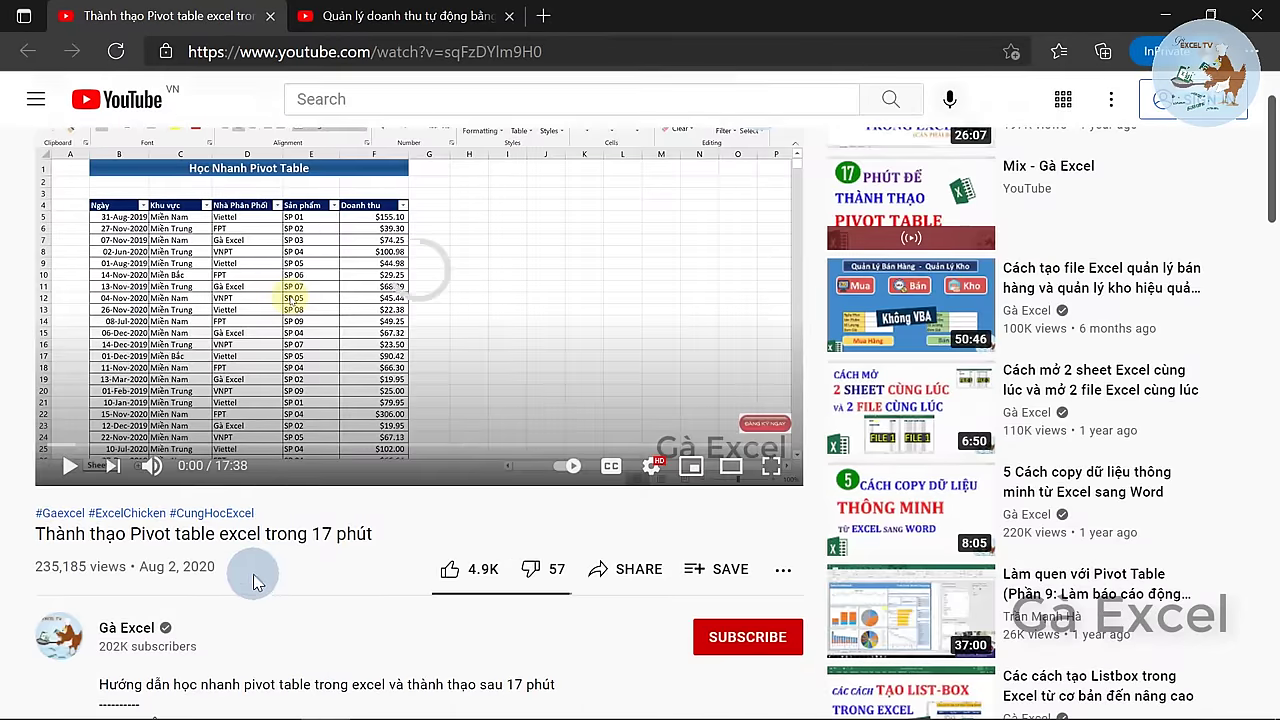
{"action": "scroll", "coordinate": [252, 578], "scroll_direction": "up", "scroll_amount": 1}
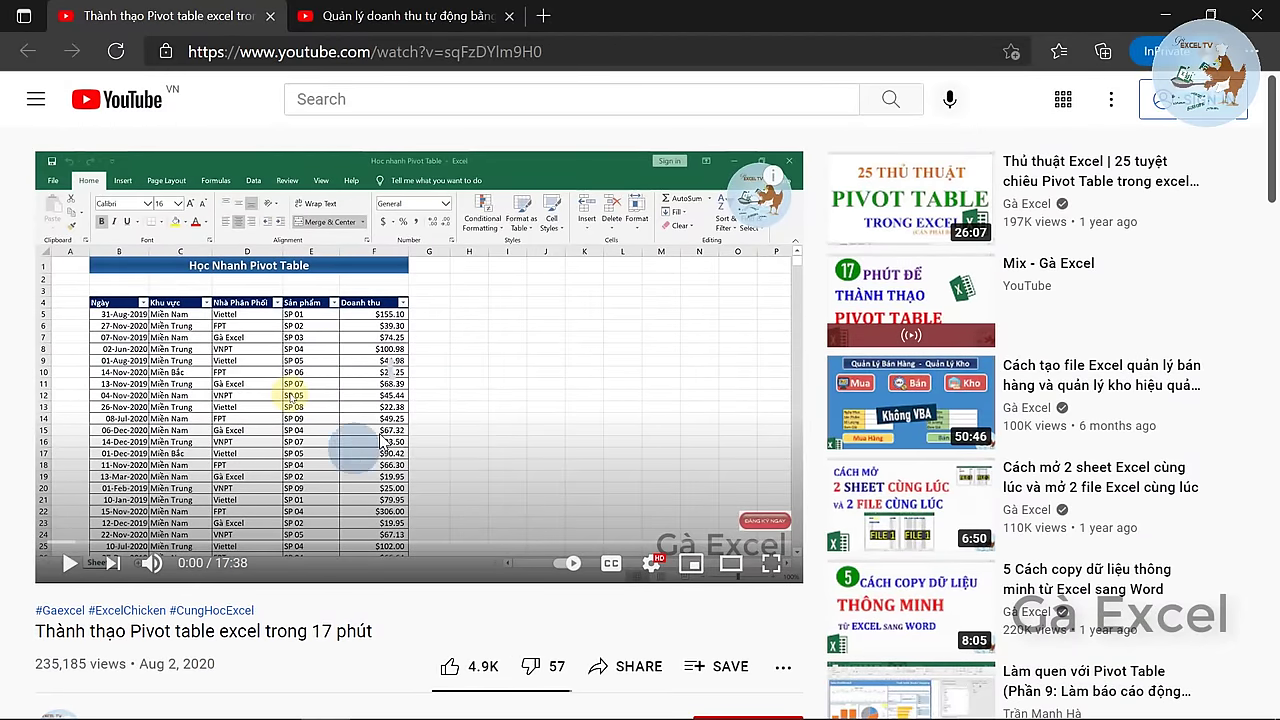
{"action": "mouse_move", "coordinate": [911, 197]}
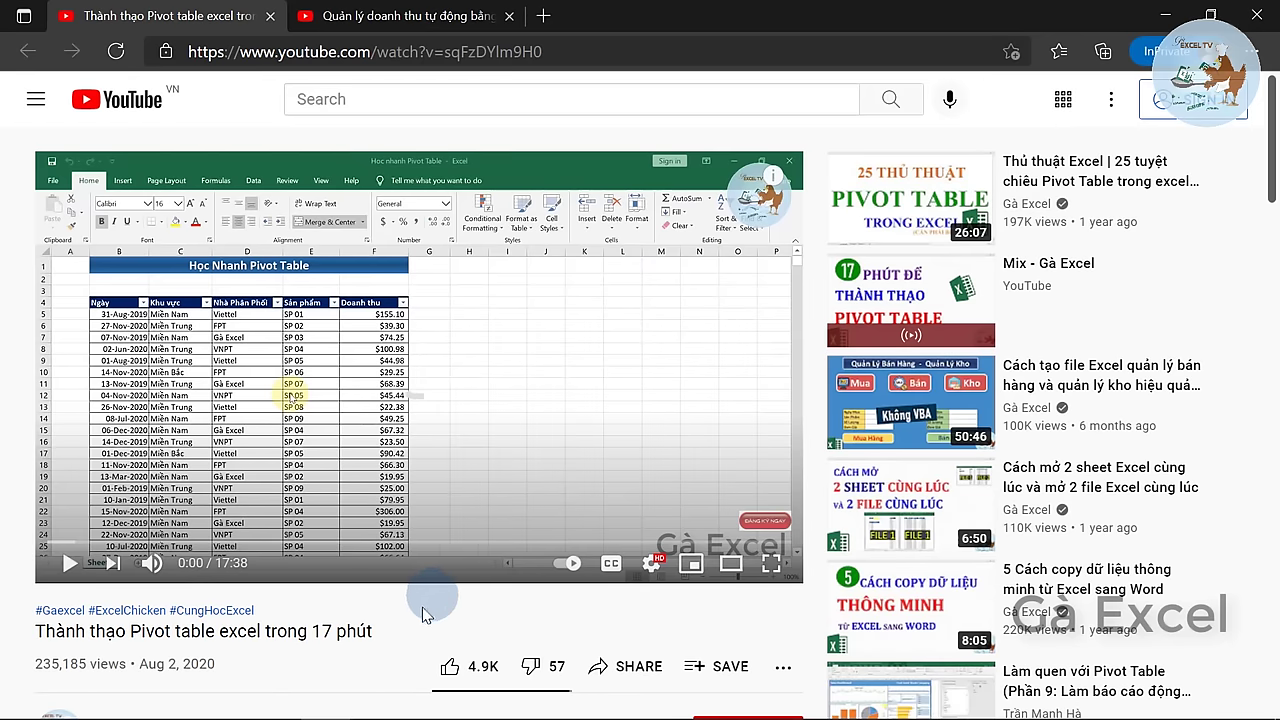
- Switch to the 'Quản lý doanh thu…' dashboard video tab and highlight its title
{"action": "left_click", "coordinate": [410, 16]}
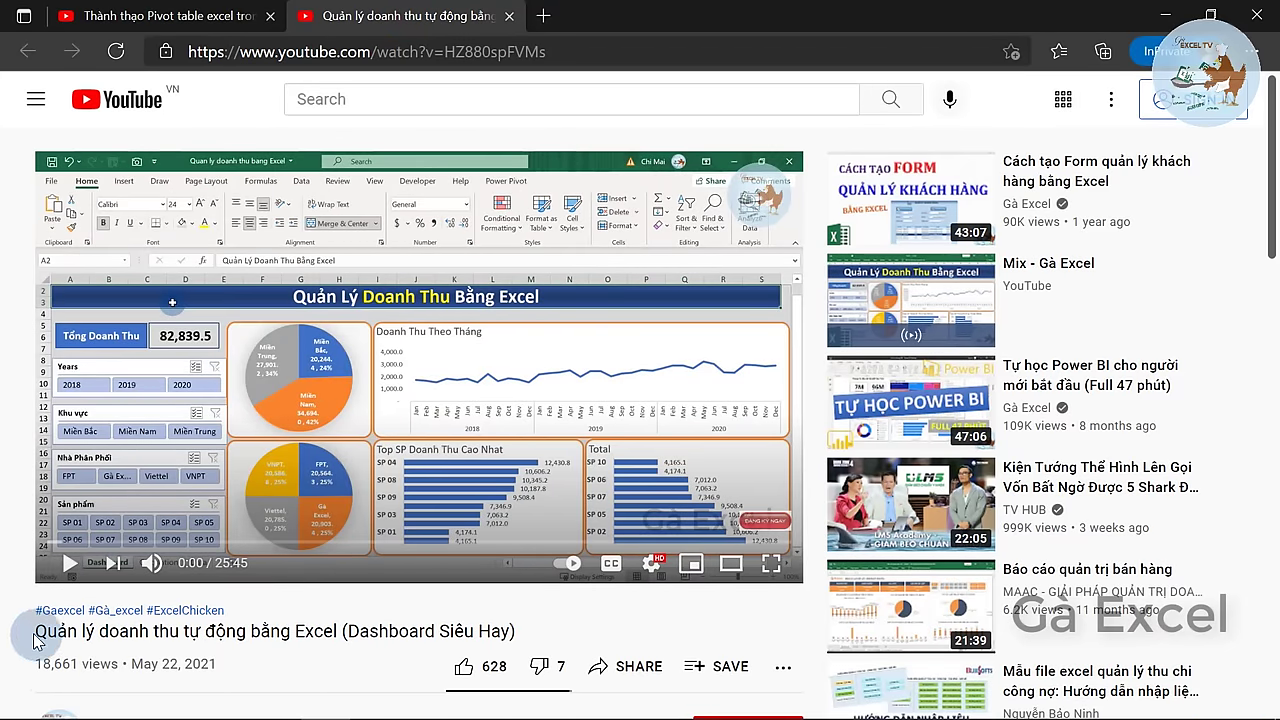
{"action": "left_click_drag", "start_coordinate": [76, 636], "coordinate": [515, 636]}
{"action": "left_click", "coordinate": [430, 636]}
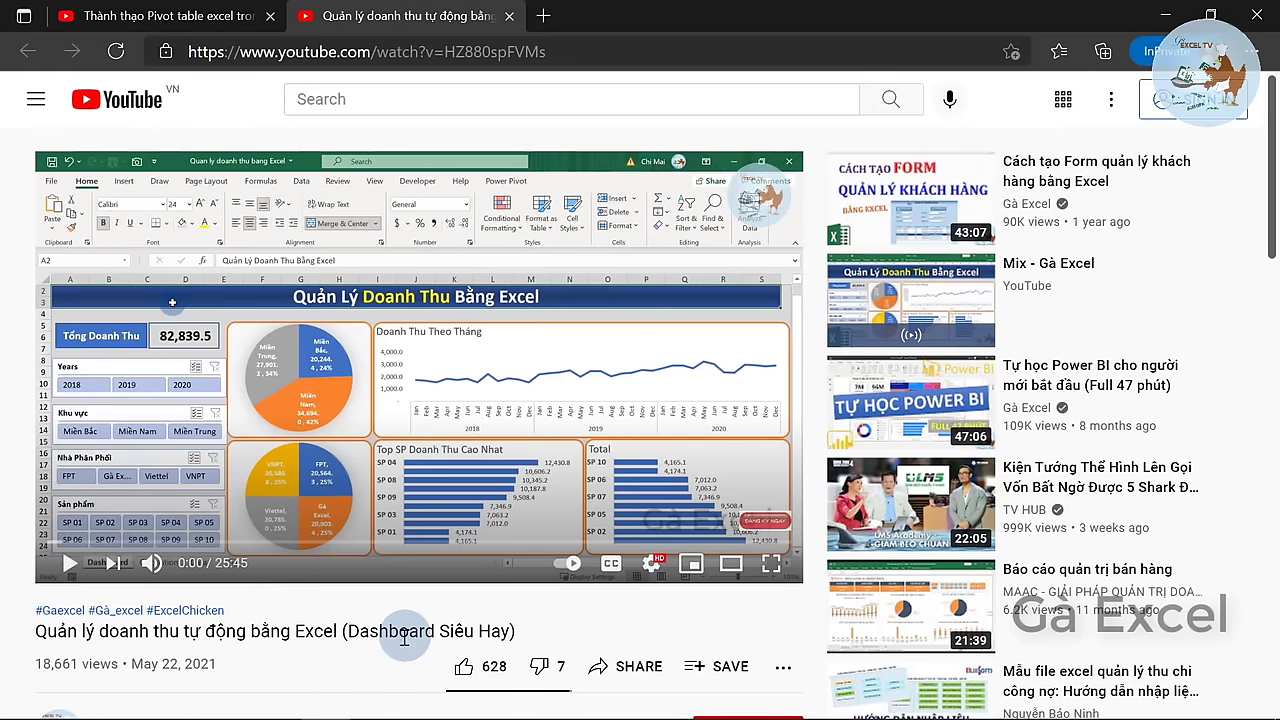
{"action": "left_click_drag", "start_coordinate": [36, 632], "coordinate": [555, 640]}
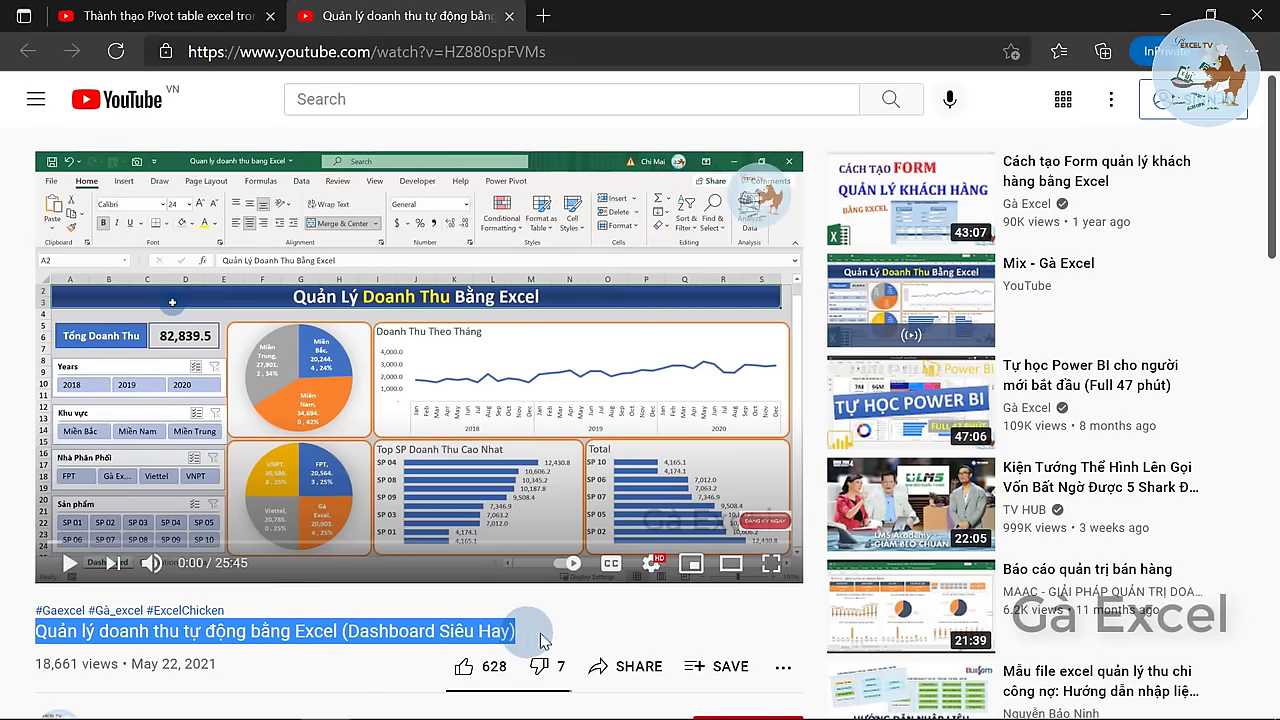
{"action": "left_click", "coordinate": [334, 632]}
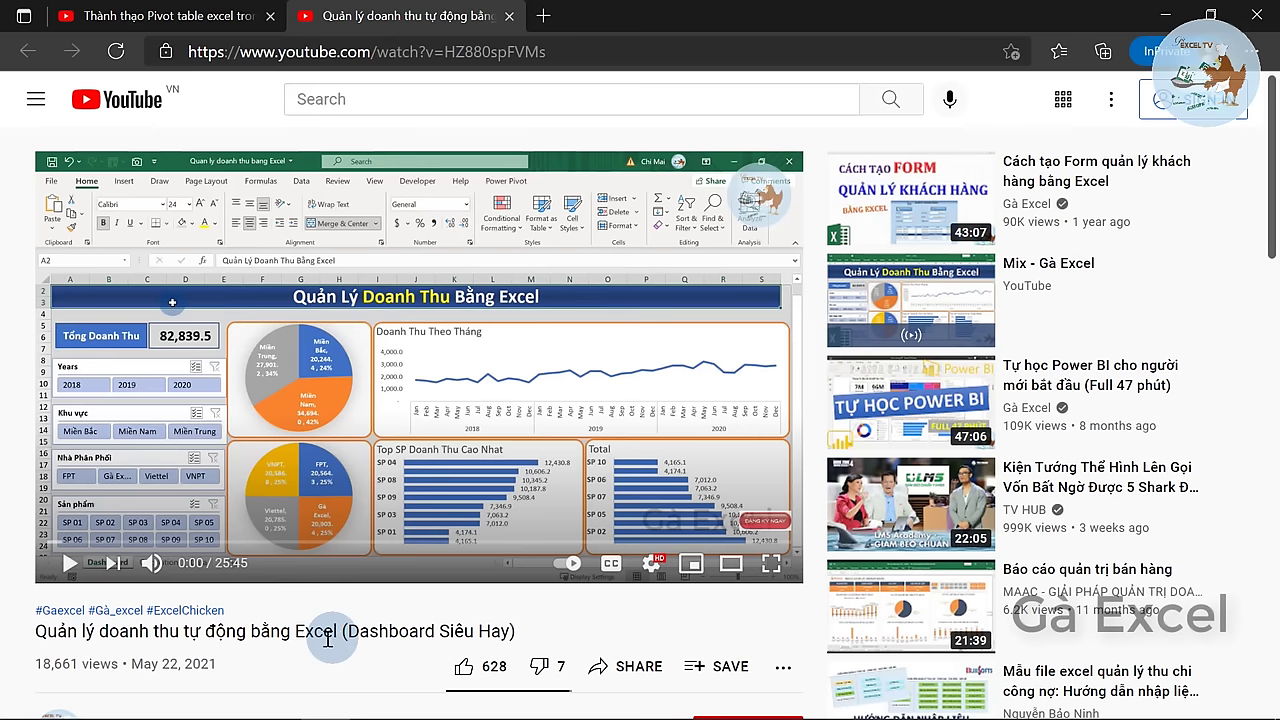
- Return to the workbook and select the Tham Khảo thêm Video and Tạo Dashboard labels
{"action": "left_click", "coordinate": [1165, 15]}
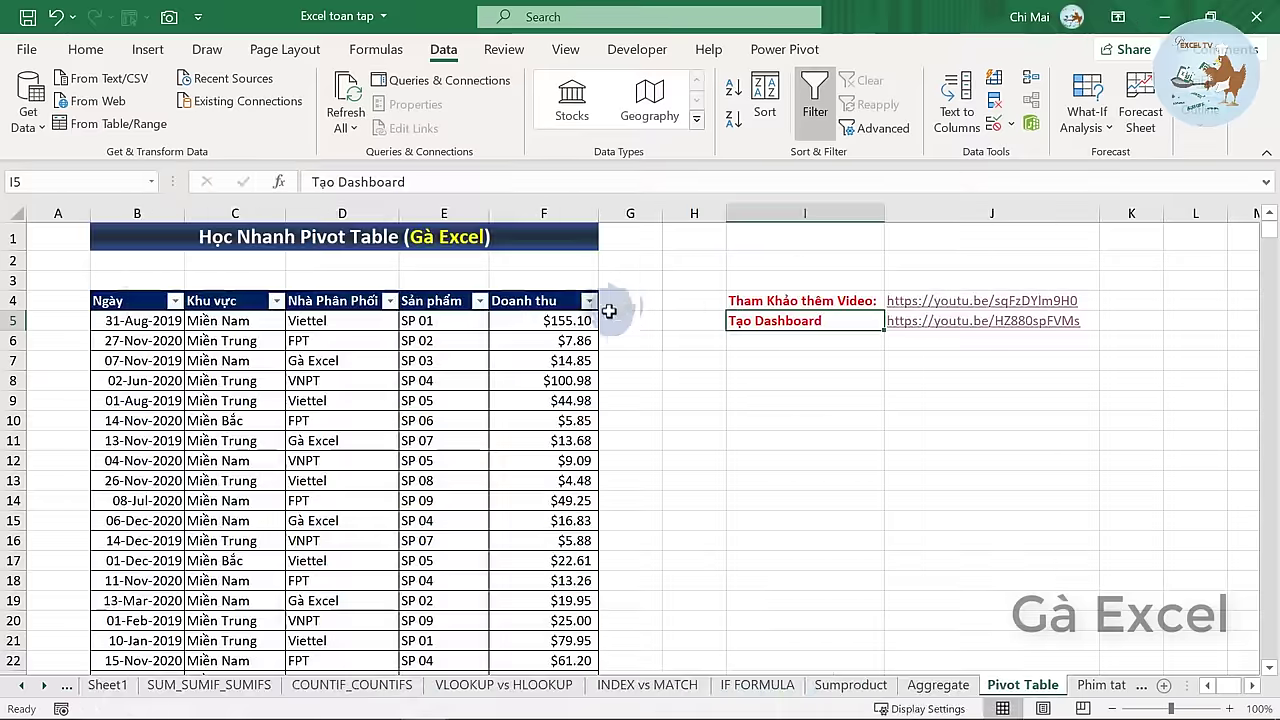
{"action": "left_click", "coordinate": [768, 300]}
{"action": "left_click", "coordinate": [775, 321]}
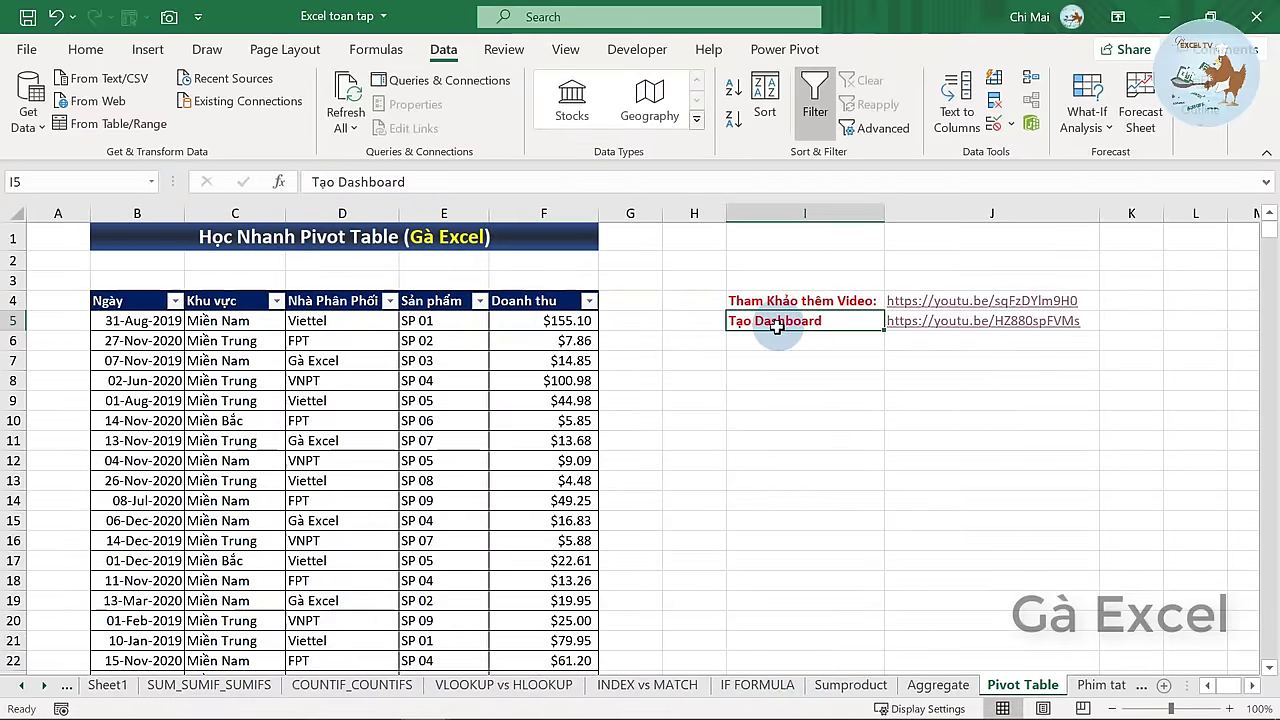
{"action": "left_click", "coordinate": [860, 301]}
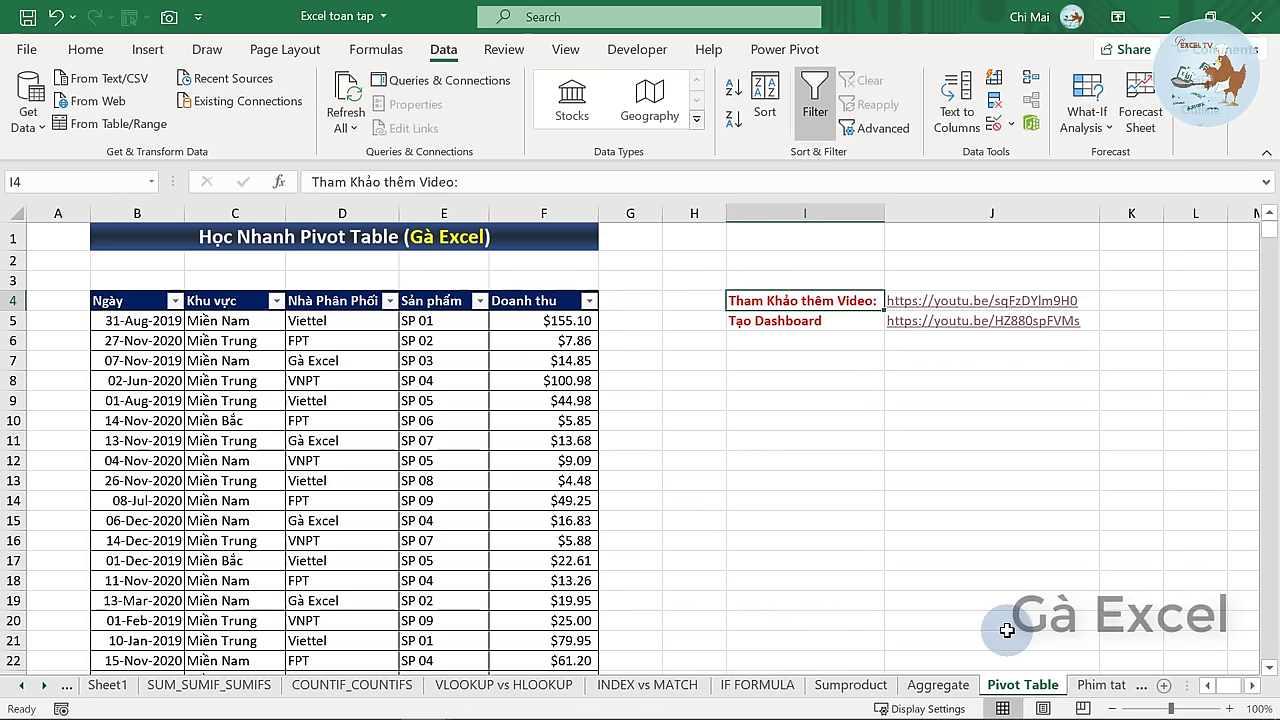
- Browse the Phim tat sheet's shortcut entries, such as Find and Replace and sheet navigation
{"action": "left_click", "coordinate": [1103, 688]}
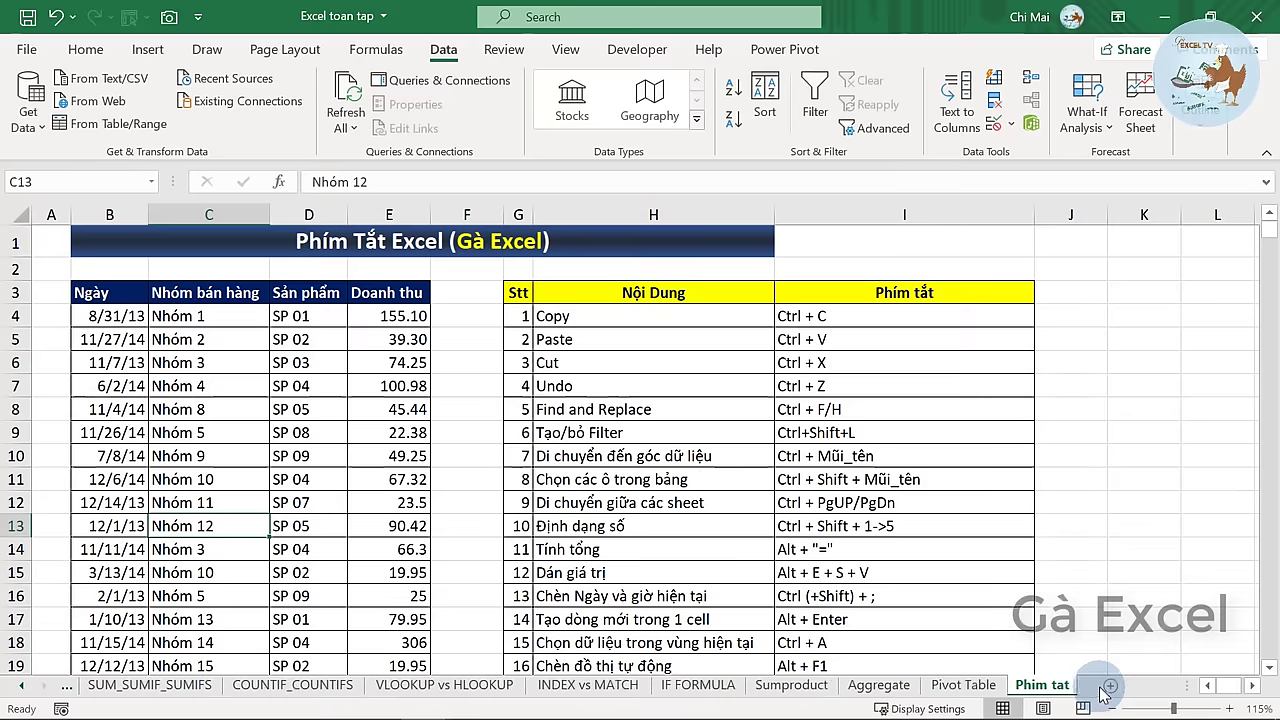
{"action": "left_click", "coordinate": [296, 497]}
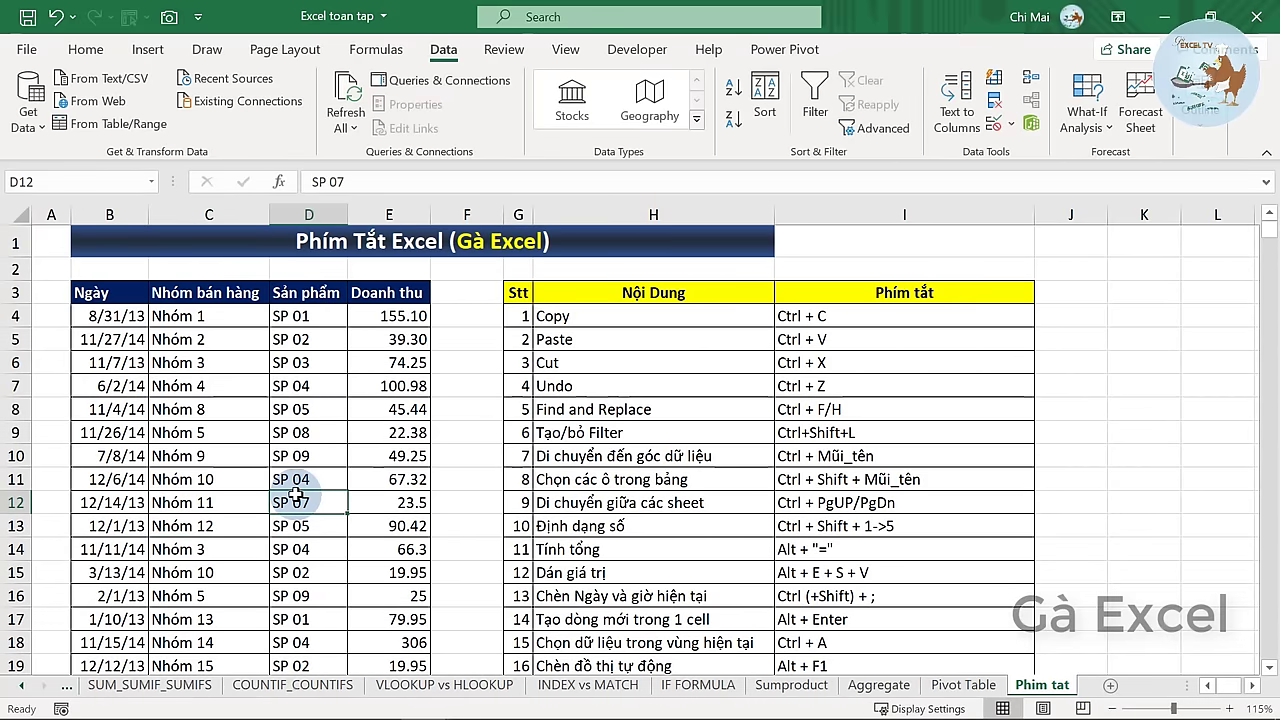
{"action": "left_click", "coordinate": [663, 410]}
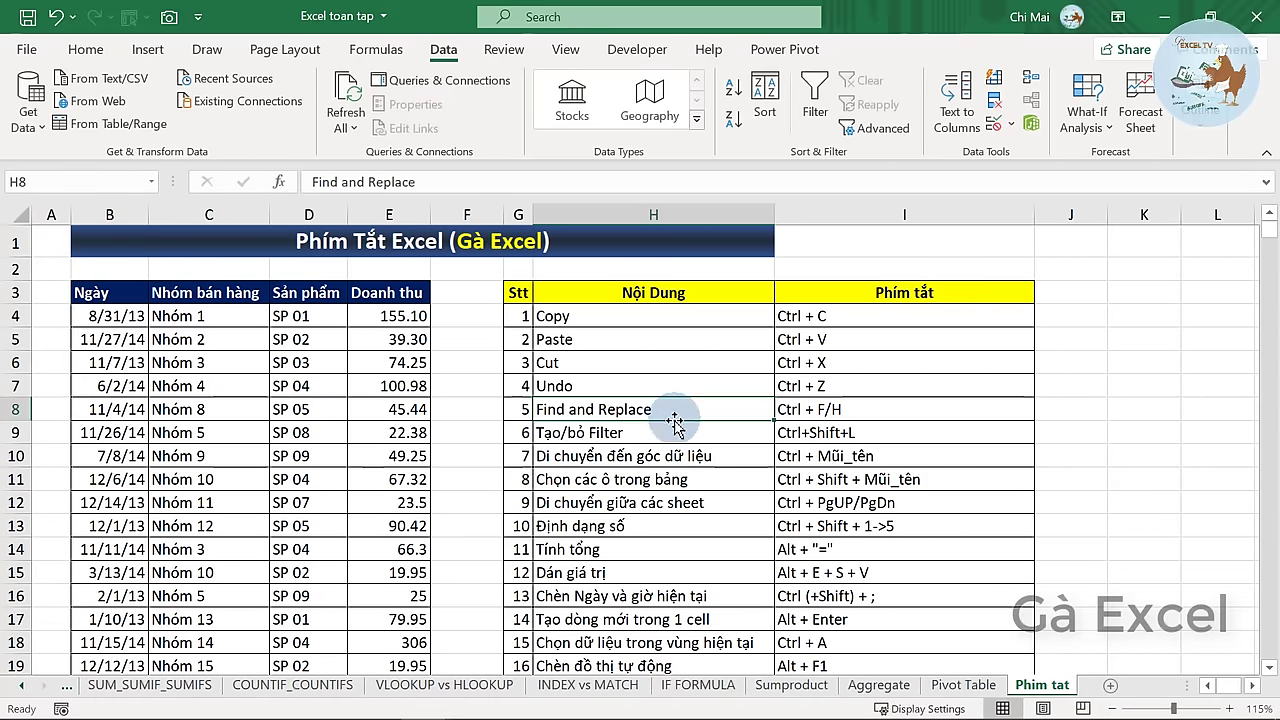
{"action": "scroll", "coordinate": [680, 480], "scroll_direction": "down", "scroll_amount": 3}
{"action": "scroll", "coordinate": [676, 500], "scroll_direction": "down", "scroll_amount": 2}
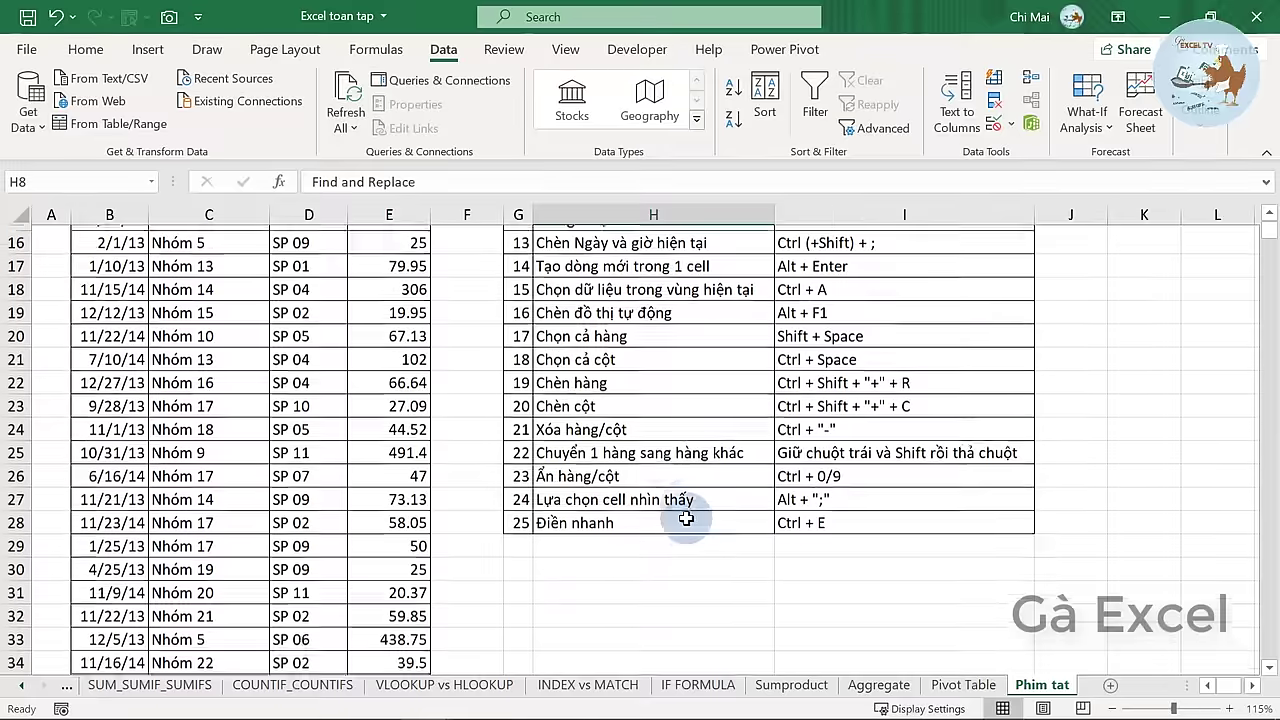
{"action": "scroll", "coordinate": [675, 510], "scroll_direction": "up", "scroll_amount": 5}
{"action": "left_click", "coordinate": [675, 510]}
{"action": "left_click", "coordinate": [325, 700]}
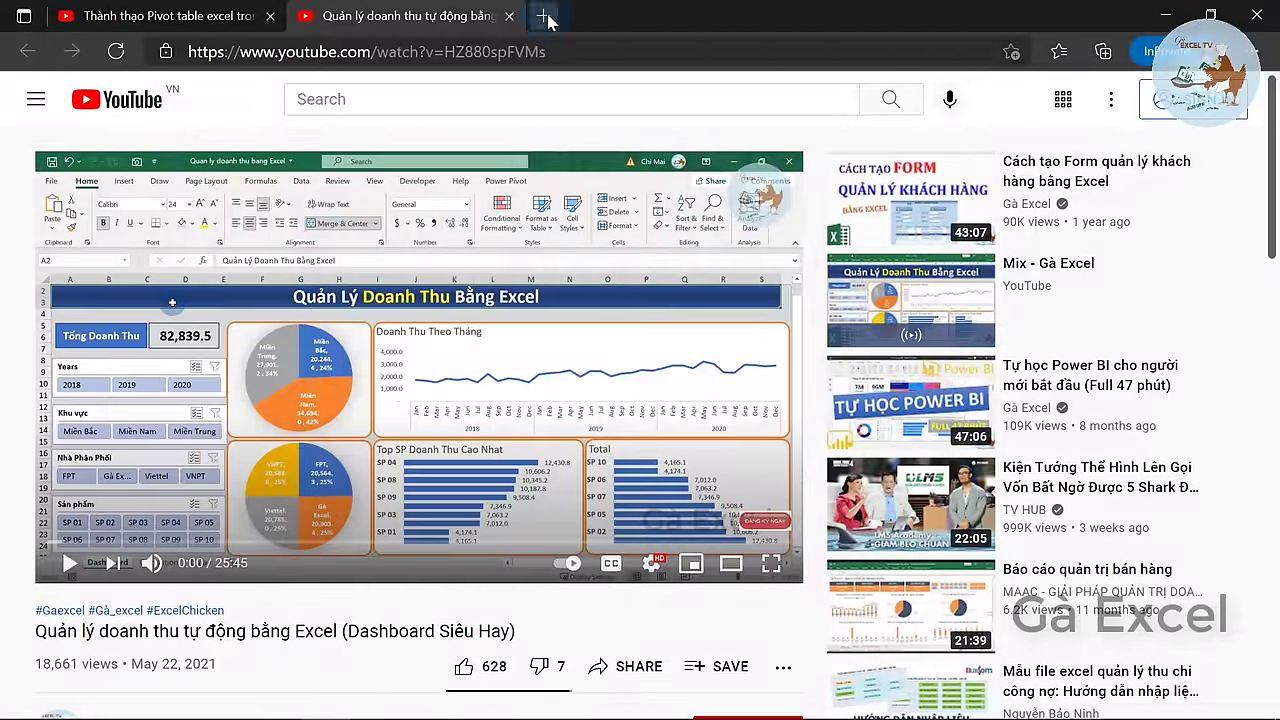
- Open YouTube in a new browser tab
{"action": "left_click", "coordinate": [544, 16]}
{"action": "type", "text": "yo"}
{"action": "key", "text": "Return"}
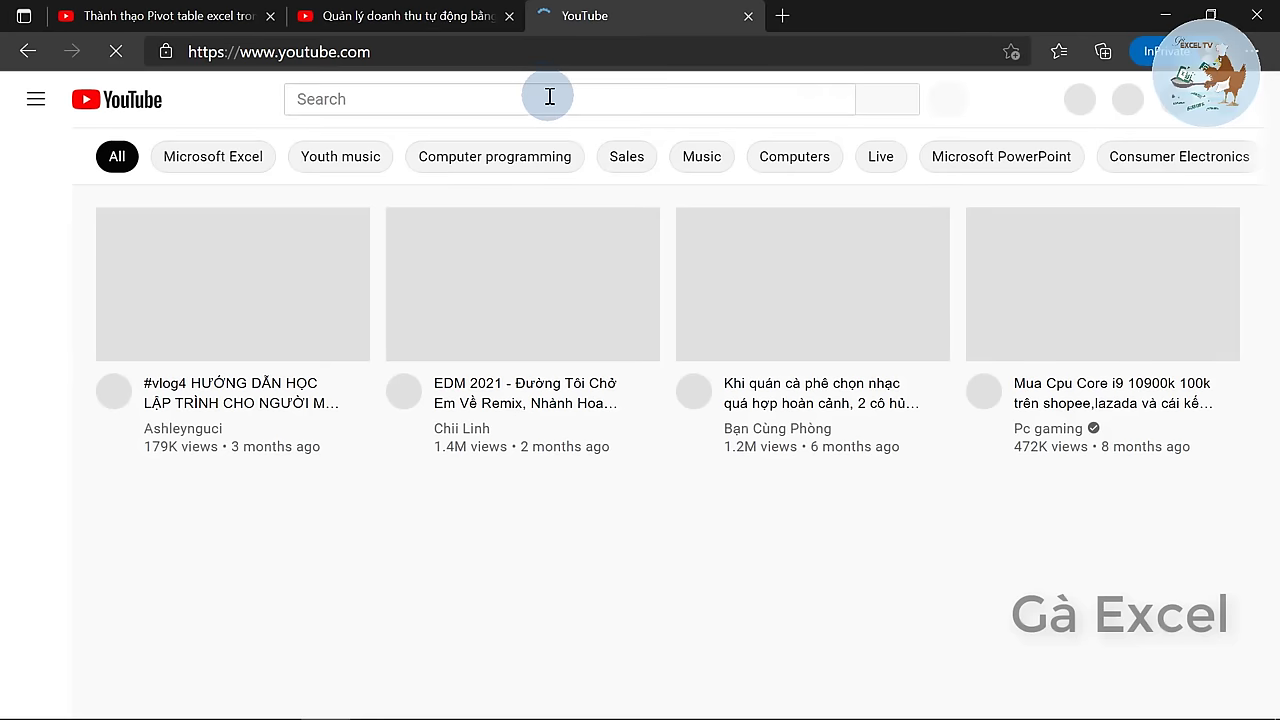
- Search YouTube for 'phím tắt trong excel gà excel', then return to Excel
{"action": "left_click", "coordinate": [549, 97]}
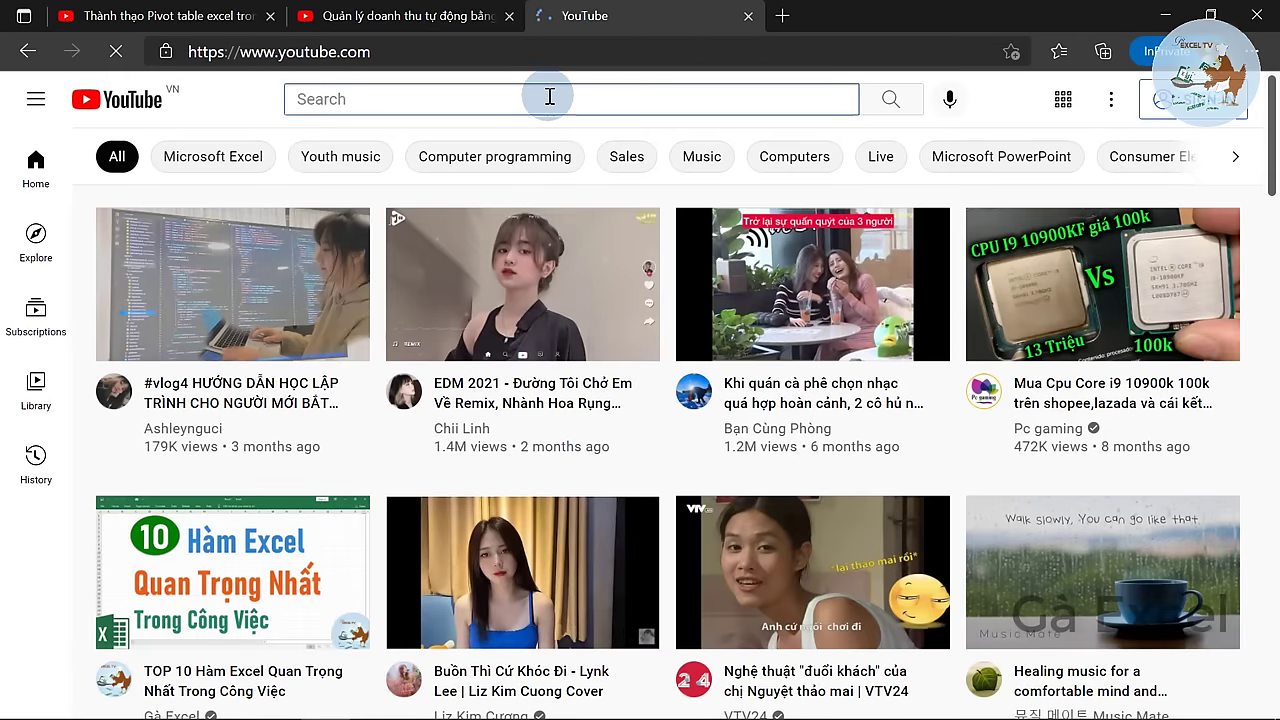
{"action": "type", "text": "phum"}
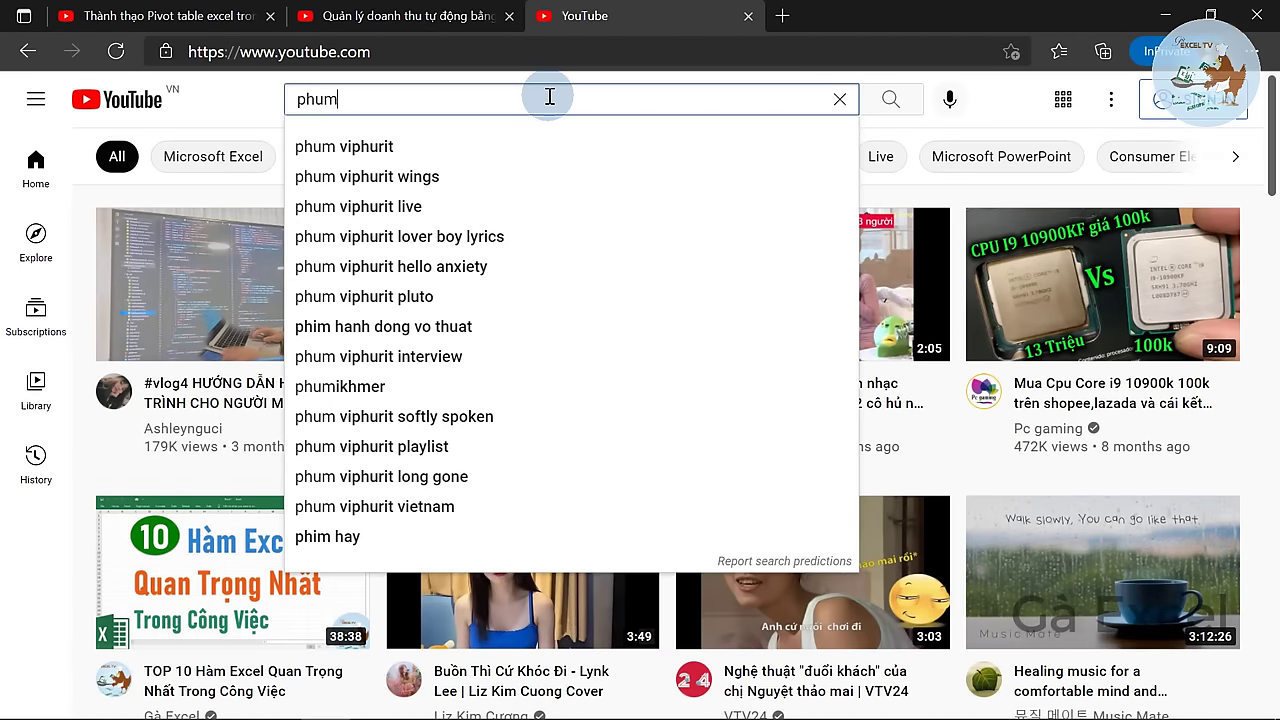
{"action": "key", "text": "BackSpace"}
{"action": "key", "text": "BackSpace"}
{"action": "type", "text": "im tă"}
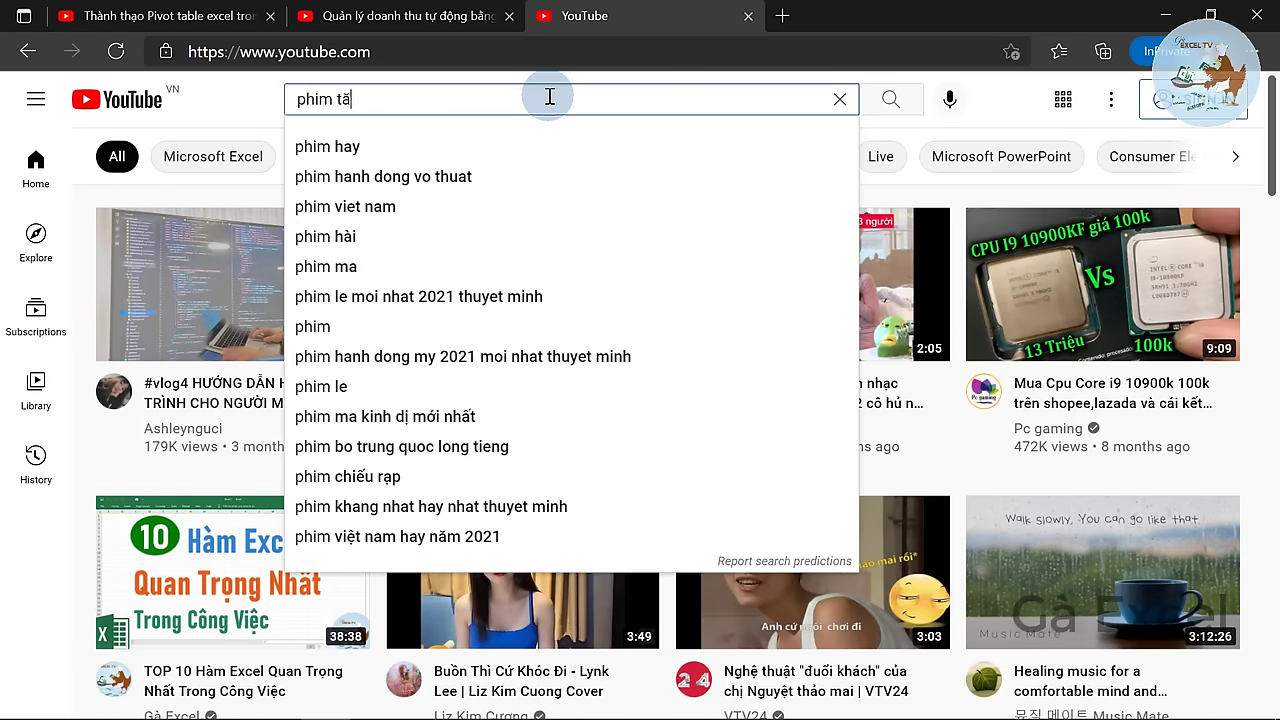
{"action": "type", "text": "t excel"}
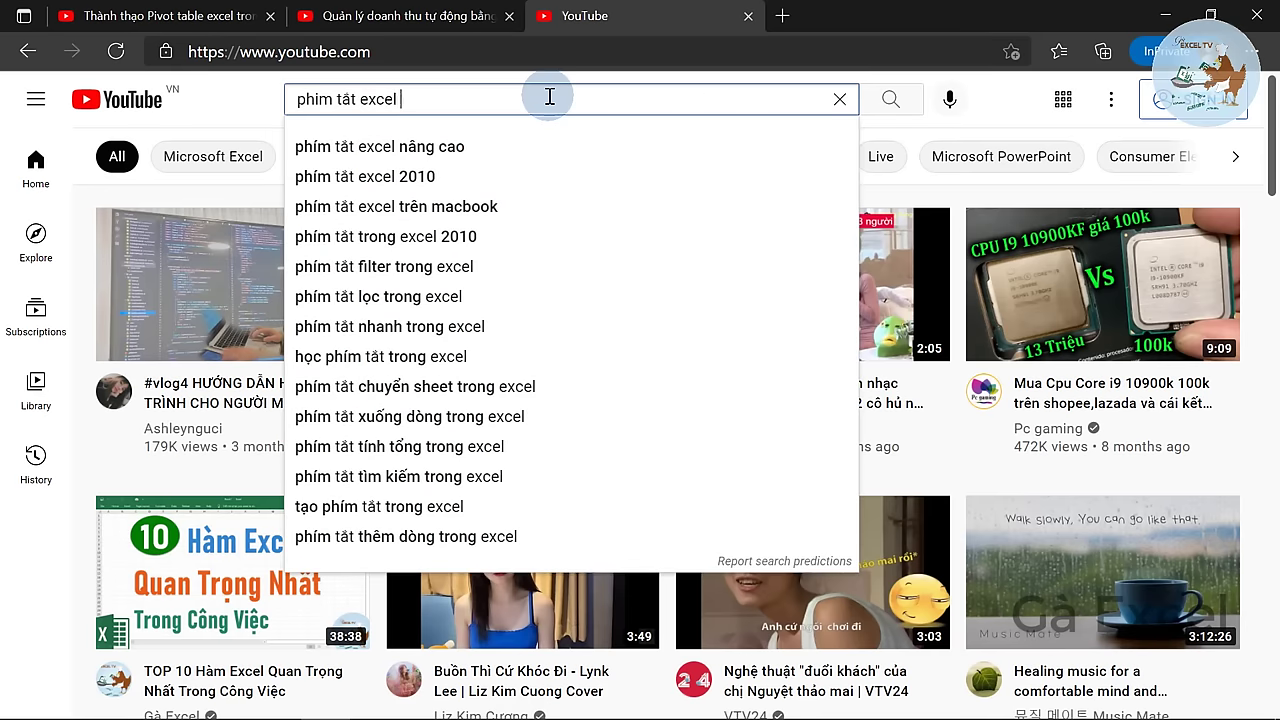
{"action": "type", "text": "f"}
{"action": "key", "text": "BackSpace"}
{"action": "type", "text": "exce"}
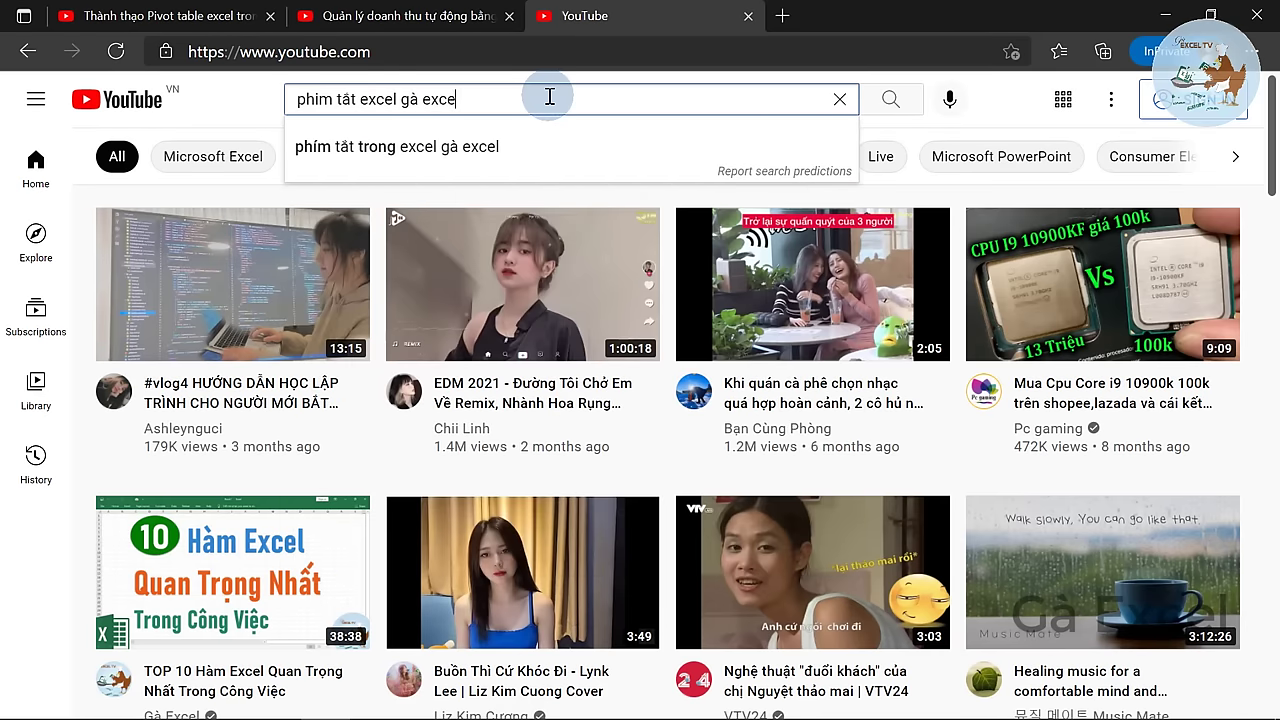
{"action": "key", "text": "Down"}
{"action": "key", "text": "Return"}
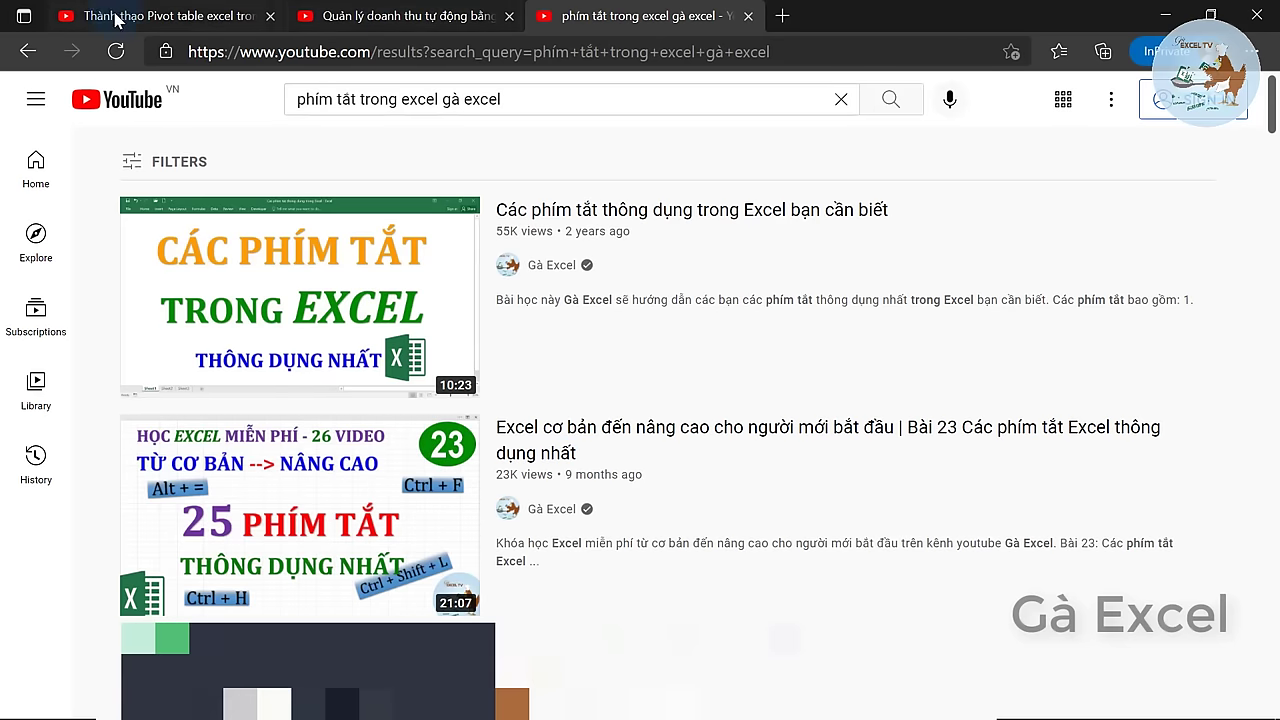
{"action": "left_click", "coordinate": [1163, 13]}
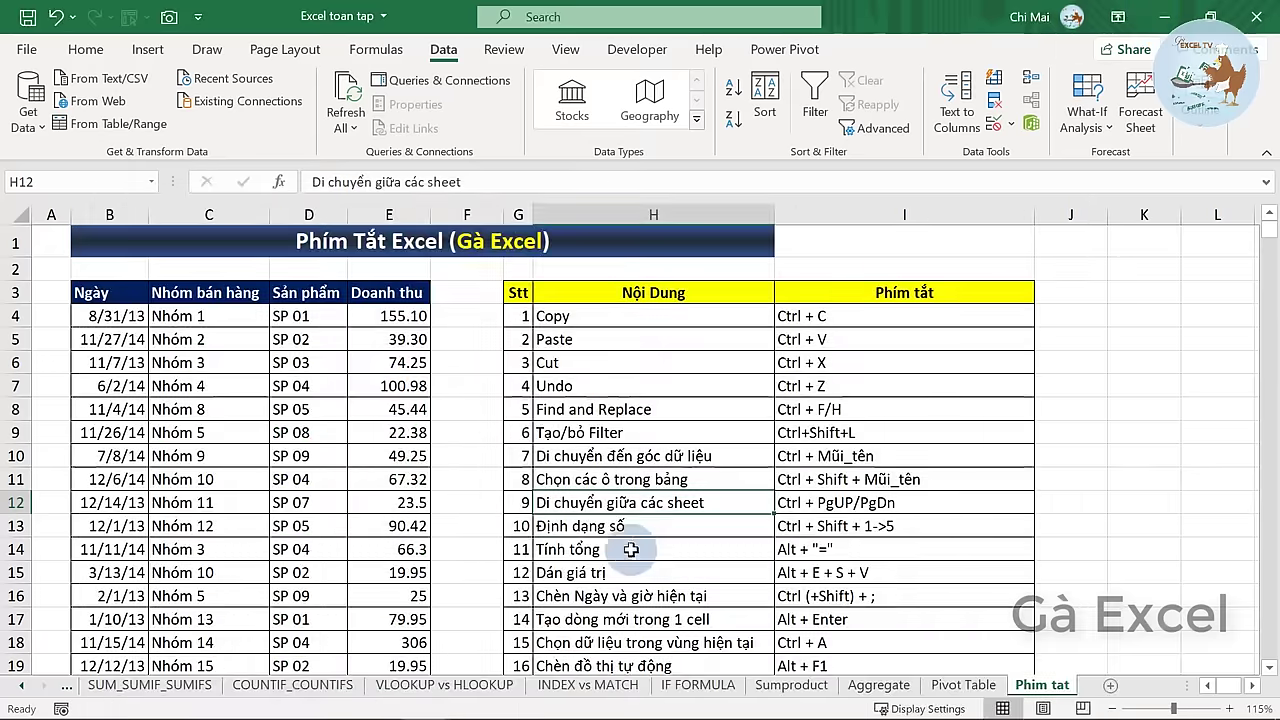
- Leave cell I11 of the shortcuts sheet and switch to the first sheet, Noi Dung, with the course outline
{"action": "left_click", "coordinate": [880, 479]}
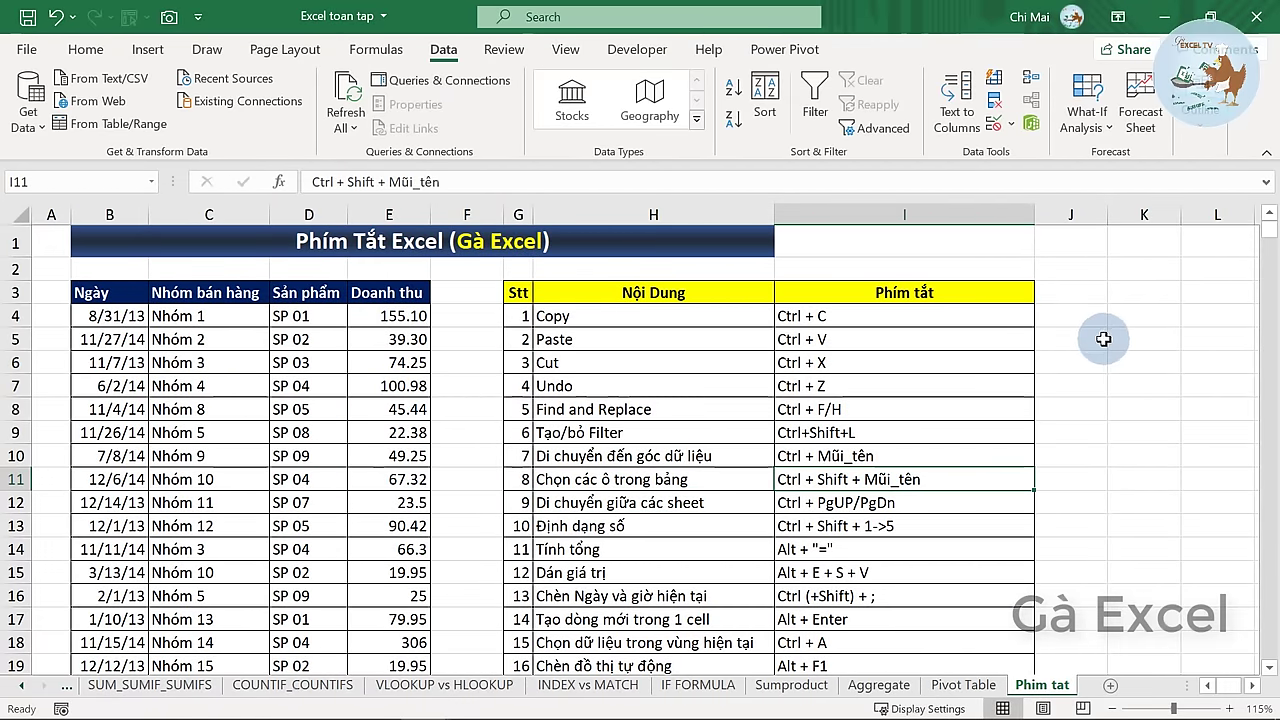
{"action": "left_click", "coordinate": [26, 685]}
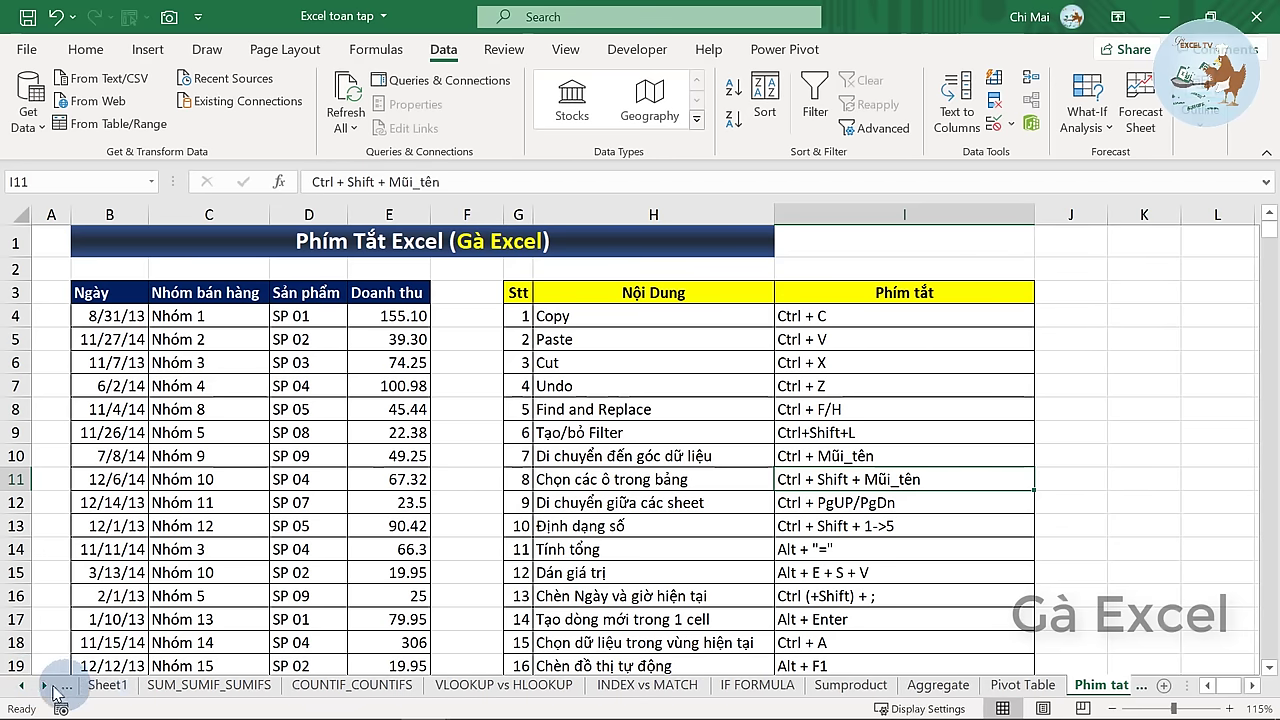
{"action": "left_click", "coordinate": [26, 685]}
{"action": "left_click", "coordinate": [40, 685]}
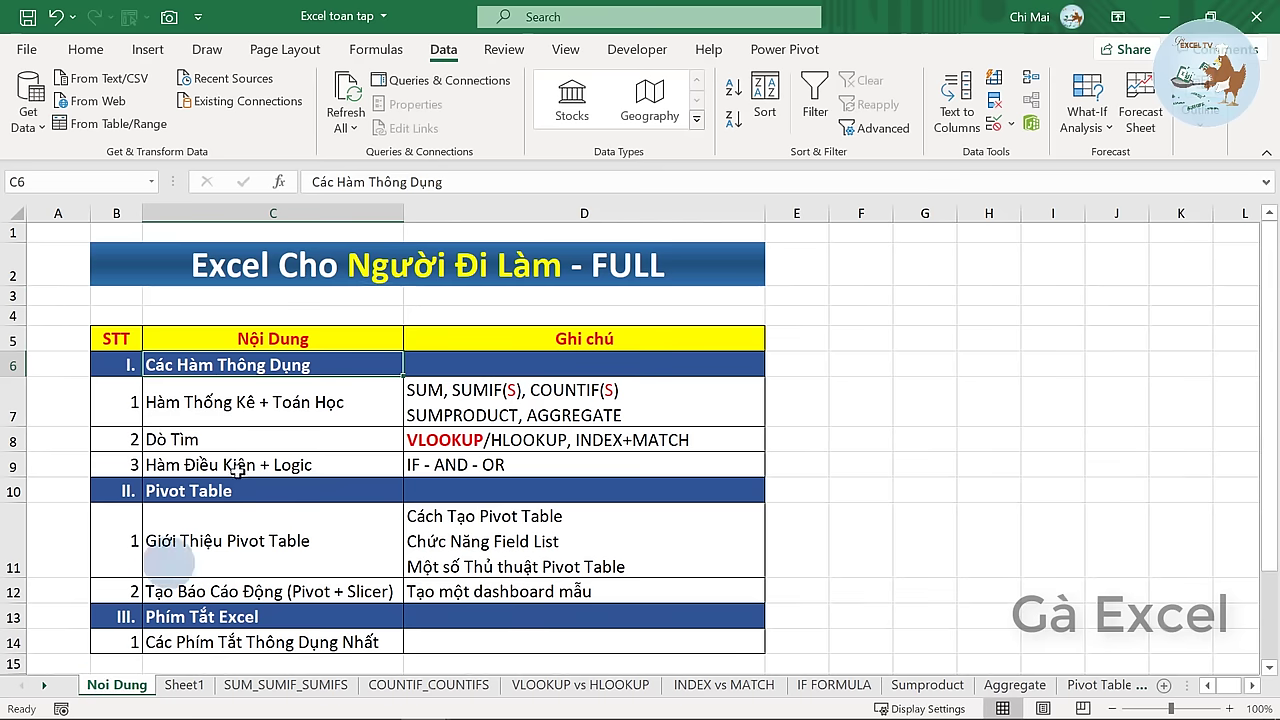